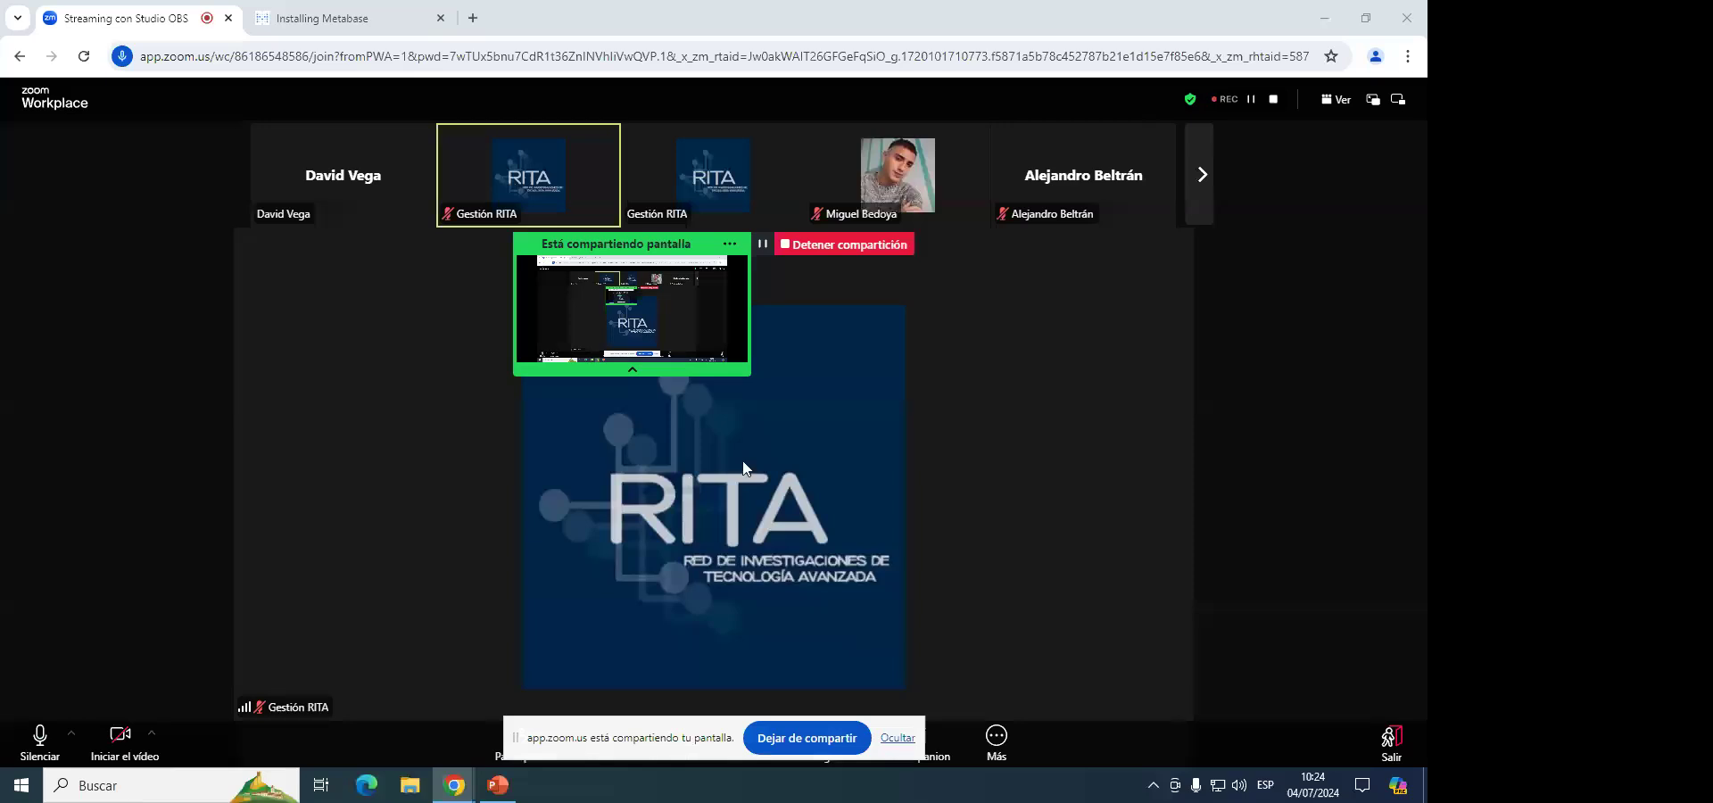
# Open the Running the Jar File guide from the Installing Metabase documentation and go to its Quick start section.
pyautogui.click(897, 737)
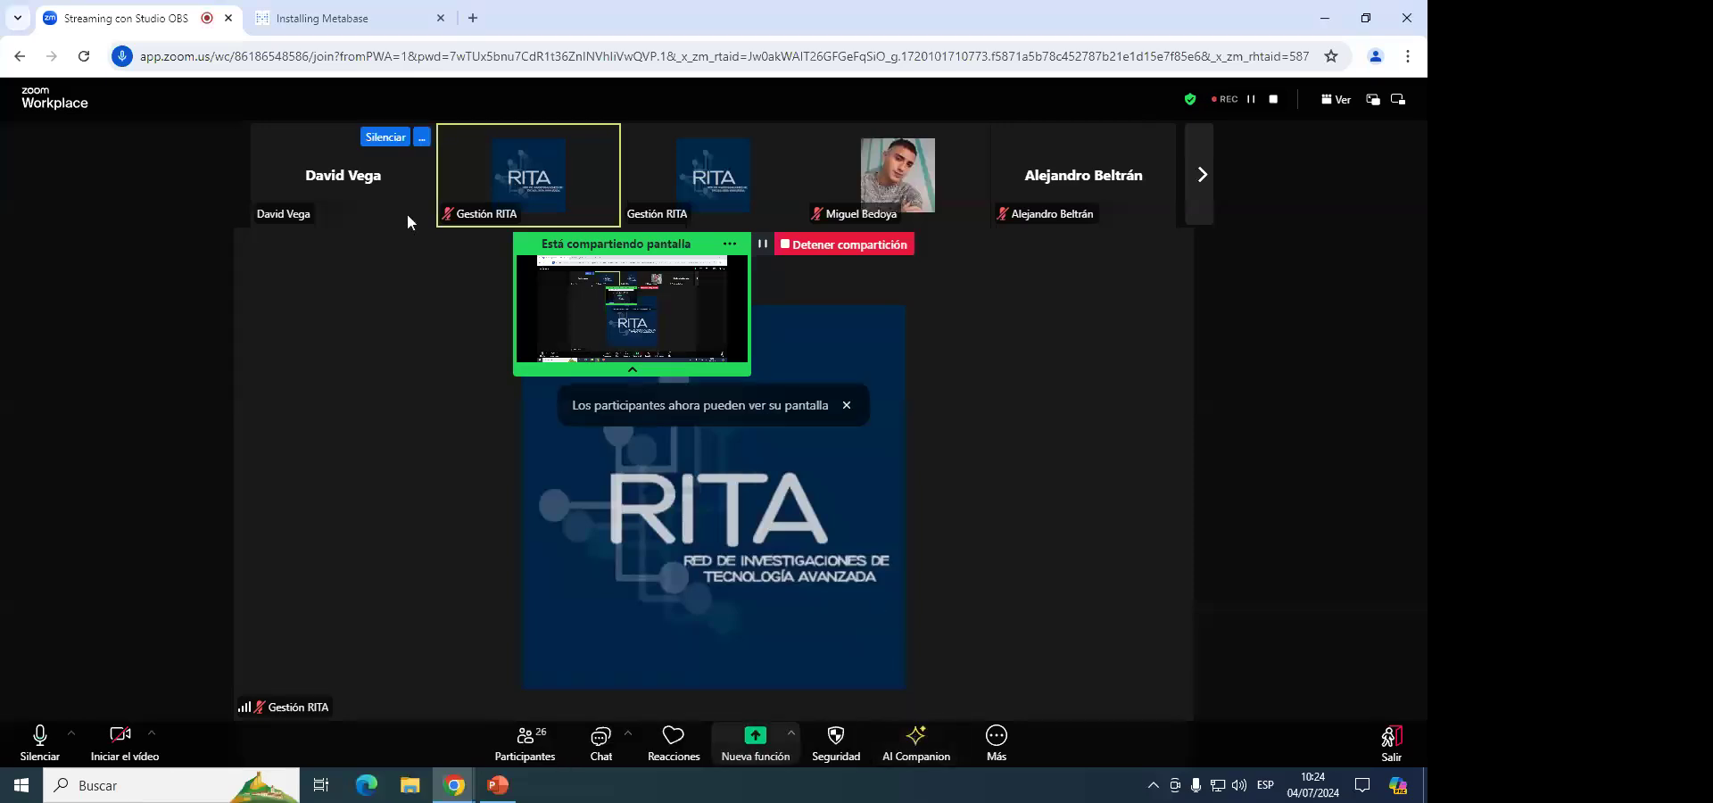
pyautogui.click(351, 21)
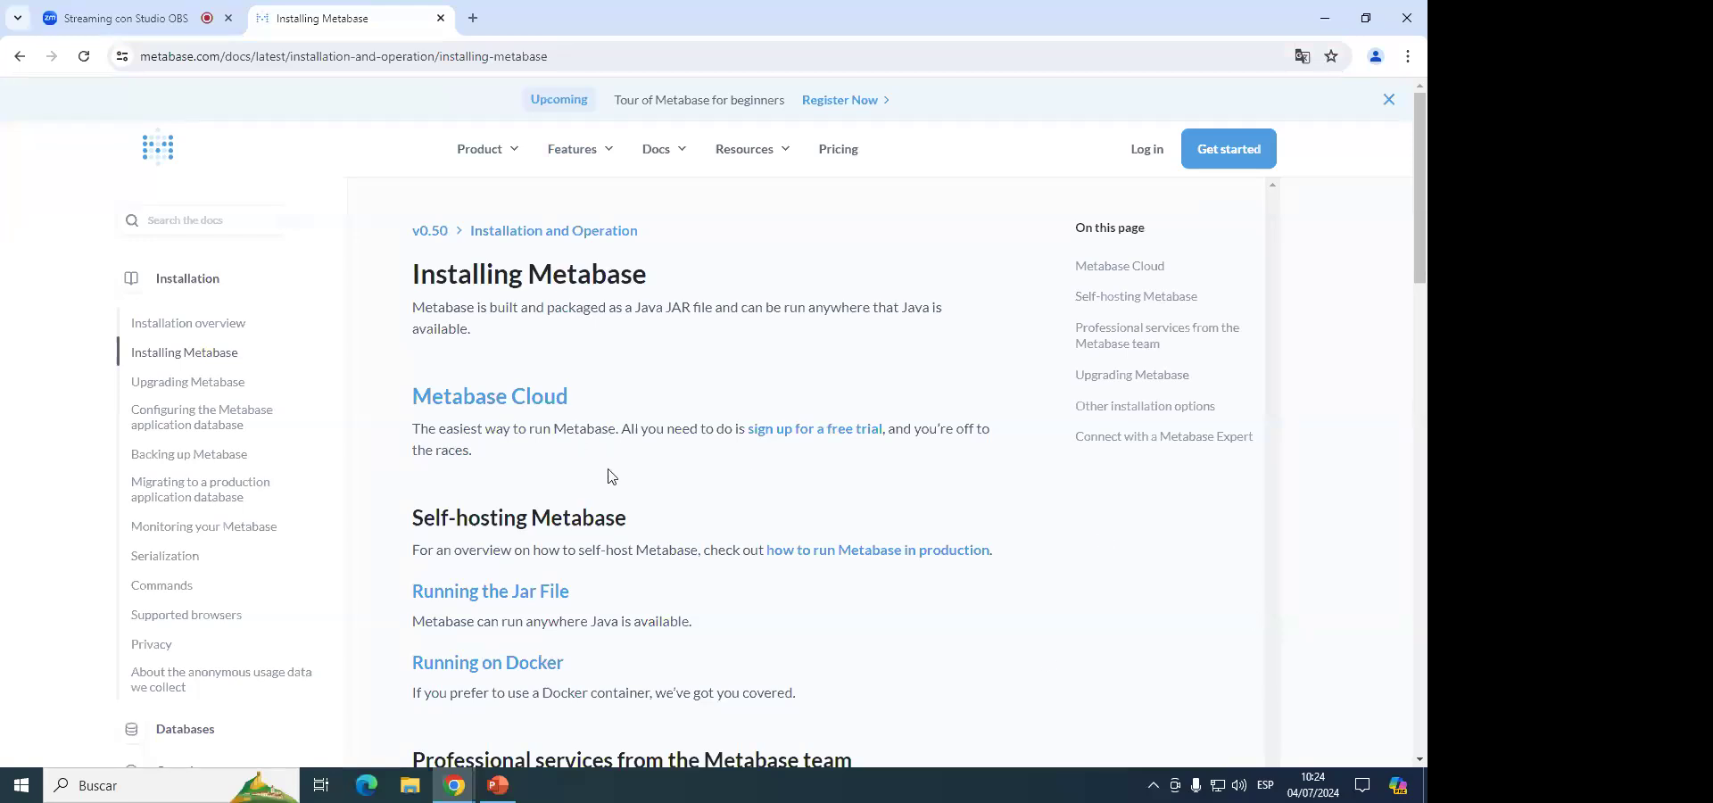
pyautogui.scroll(-5, 610, 481)
pyautogui.scroll(-5, 604, 513)
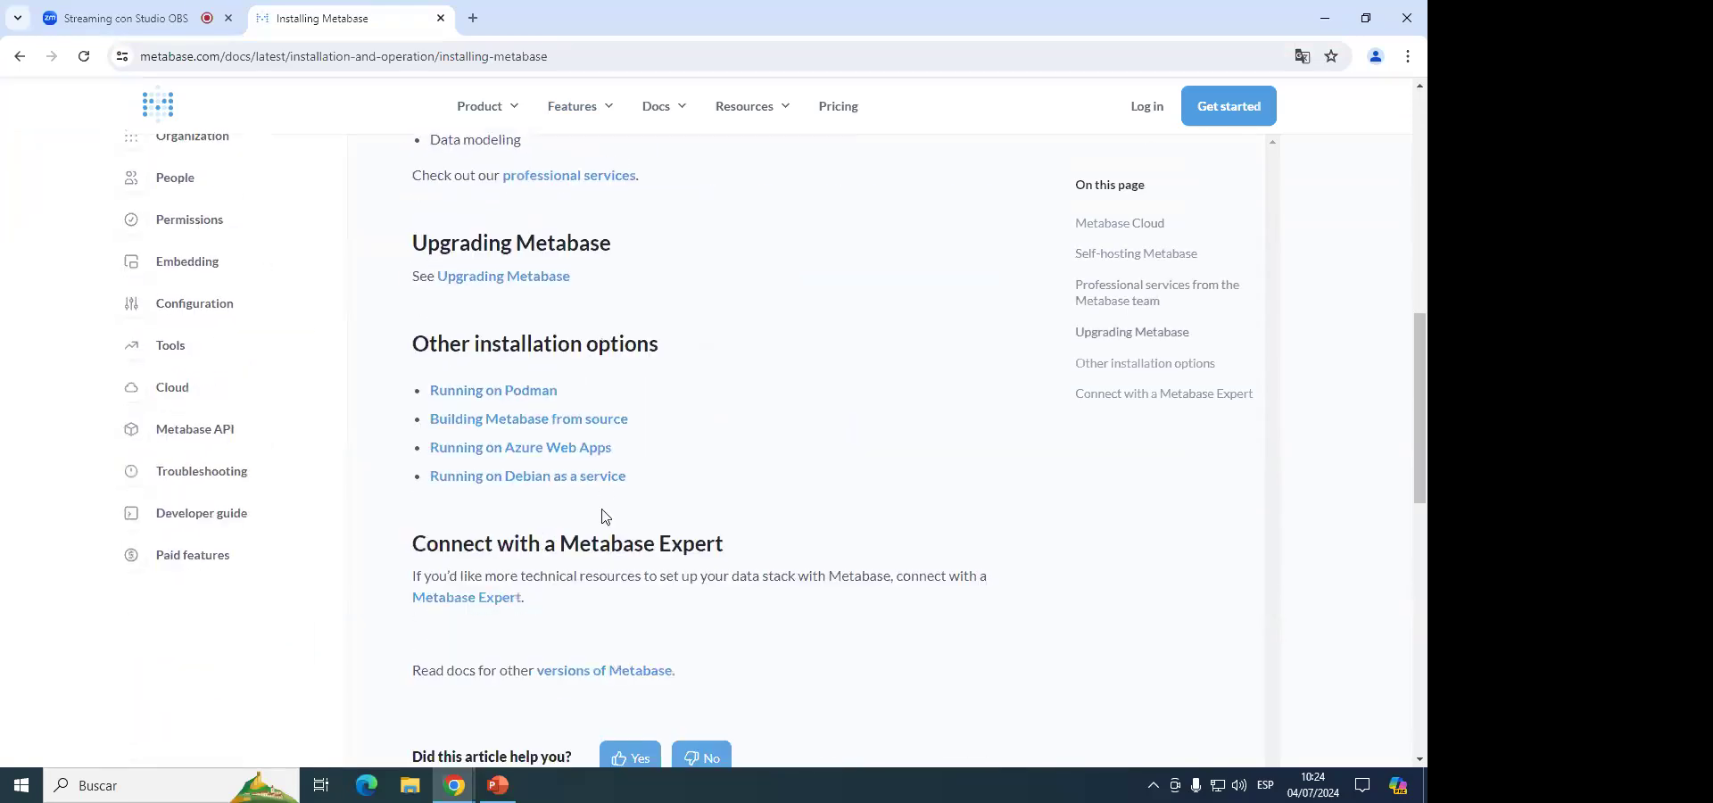
pyautogui.scroll(7, 603, 515)
pyautogui.scroll(2, 601, 516)
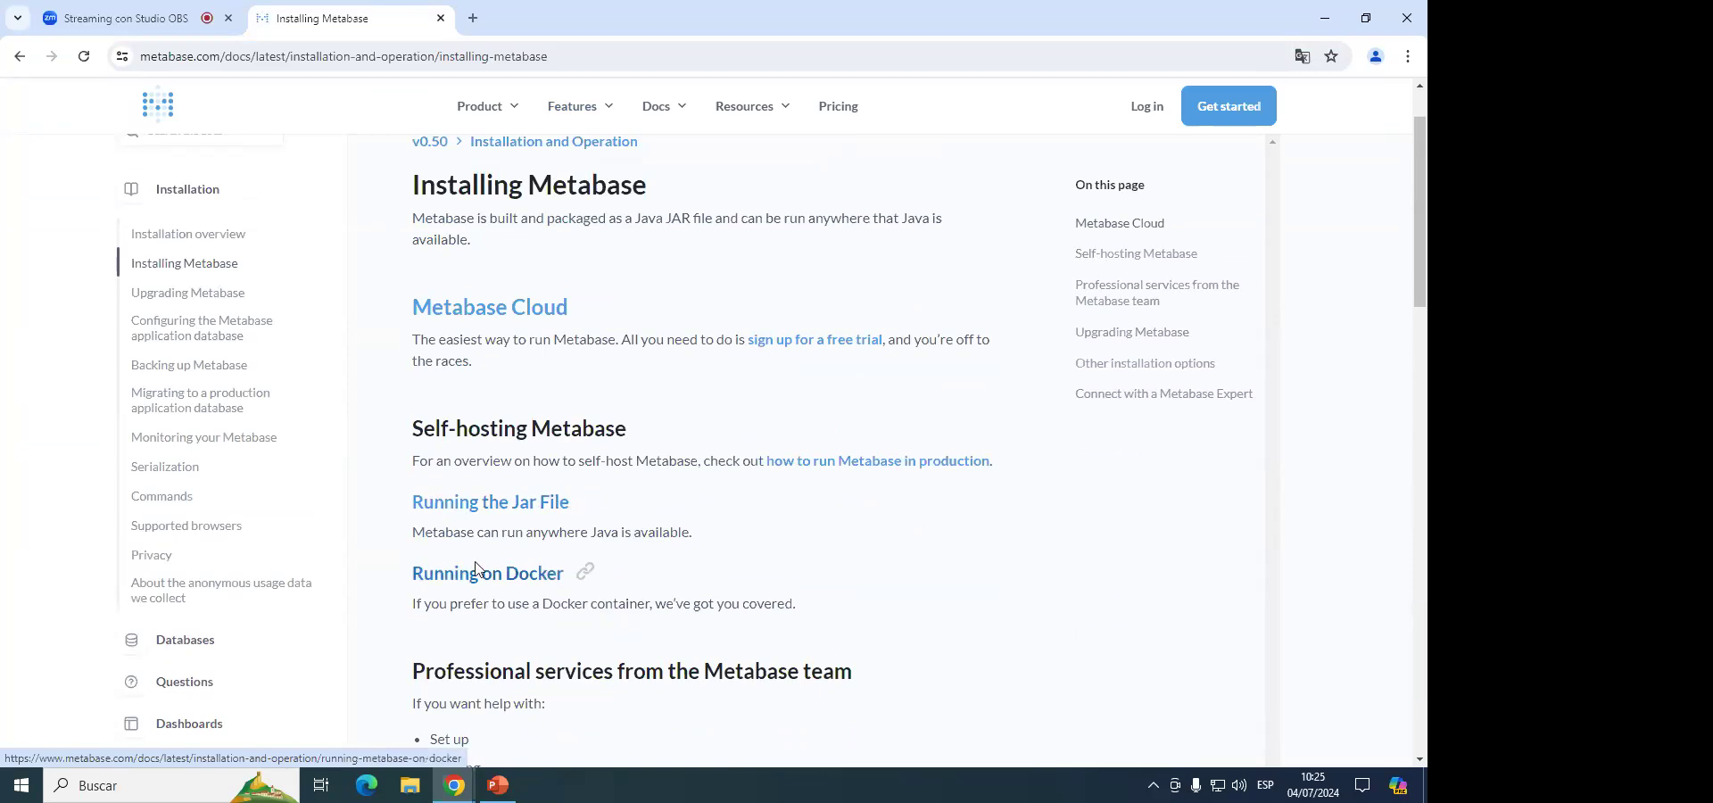
pyautogui.click(510, 513)
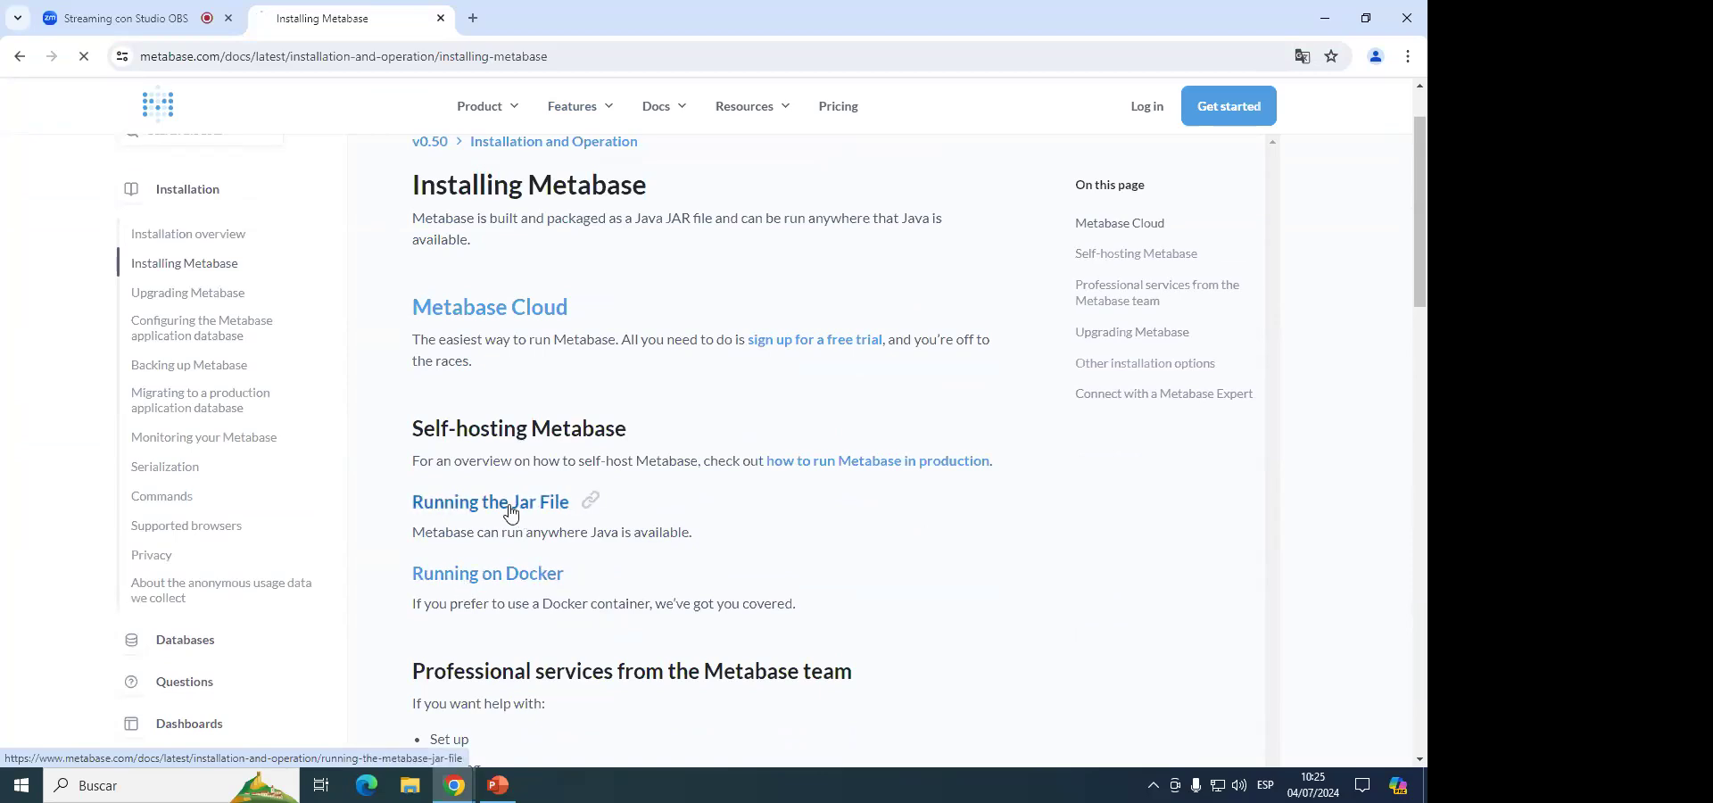
pyautogui.scroll(-3, 634, 463)
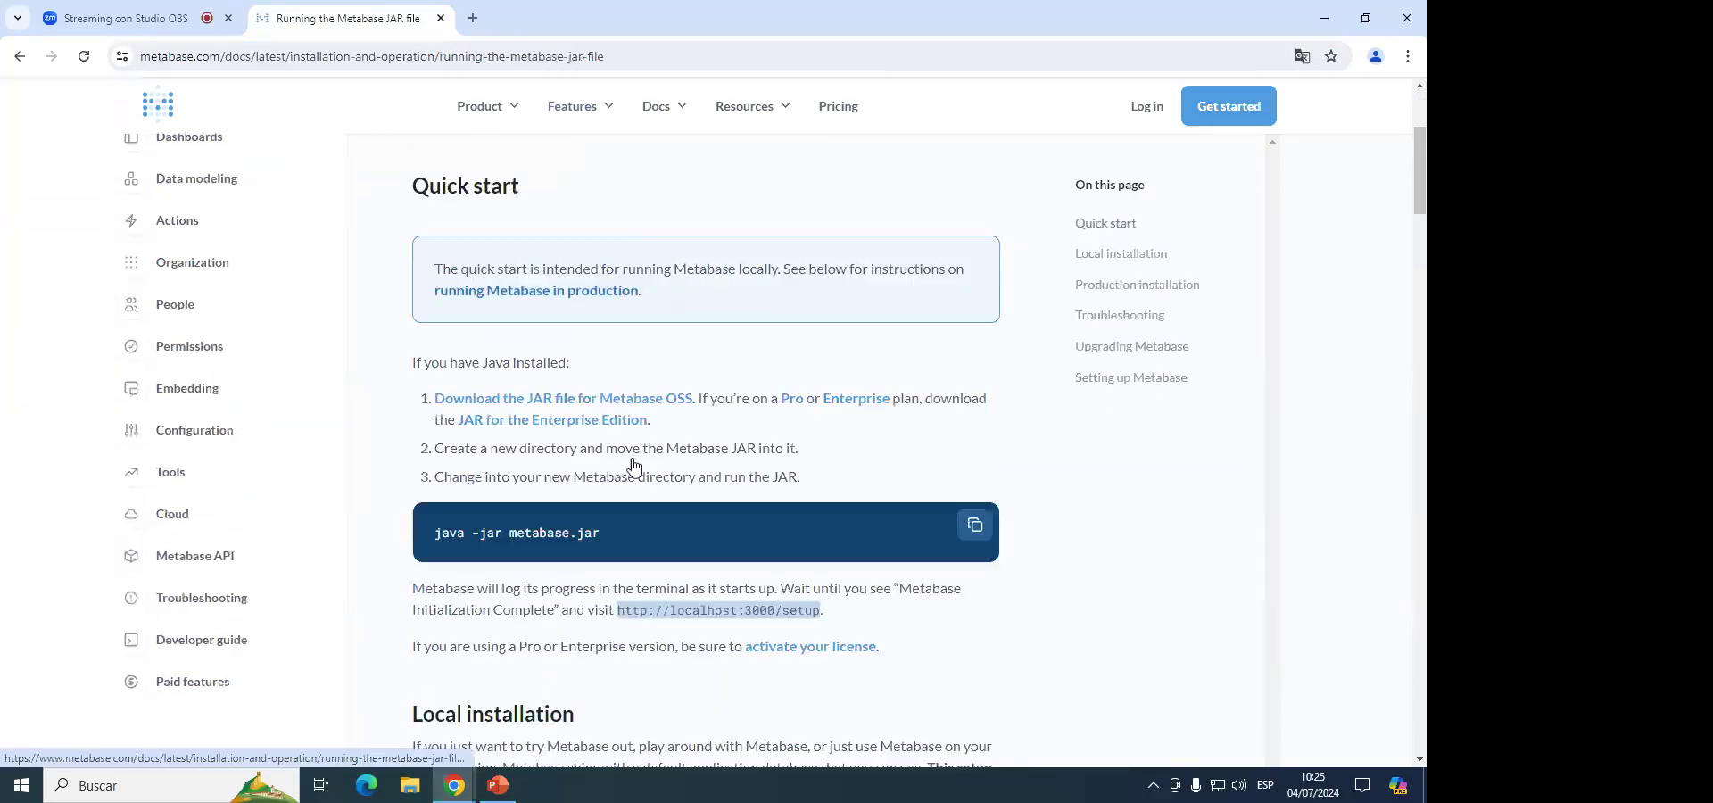
# Open the Metabase OSS JAR download page in a new tab and cancel the automatic metabase.jar download.
pyautogui.rightClick(506, 406)
pyautogui.click(576, 420)
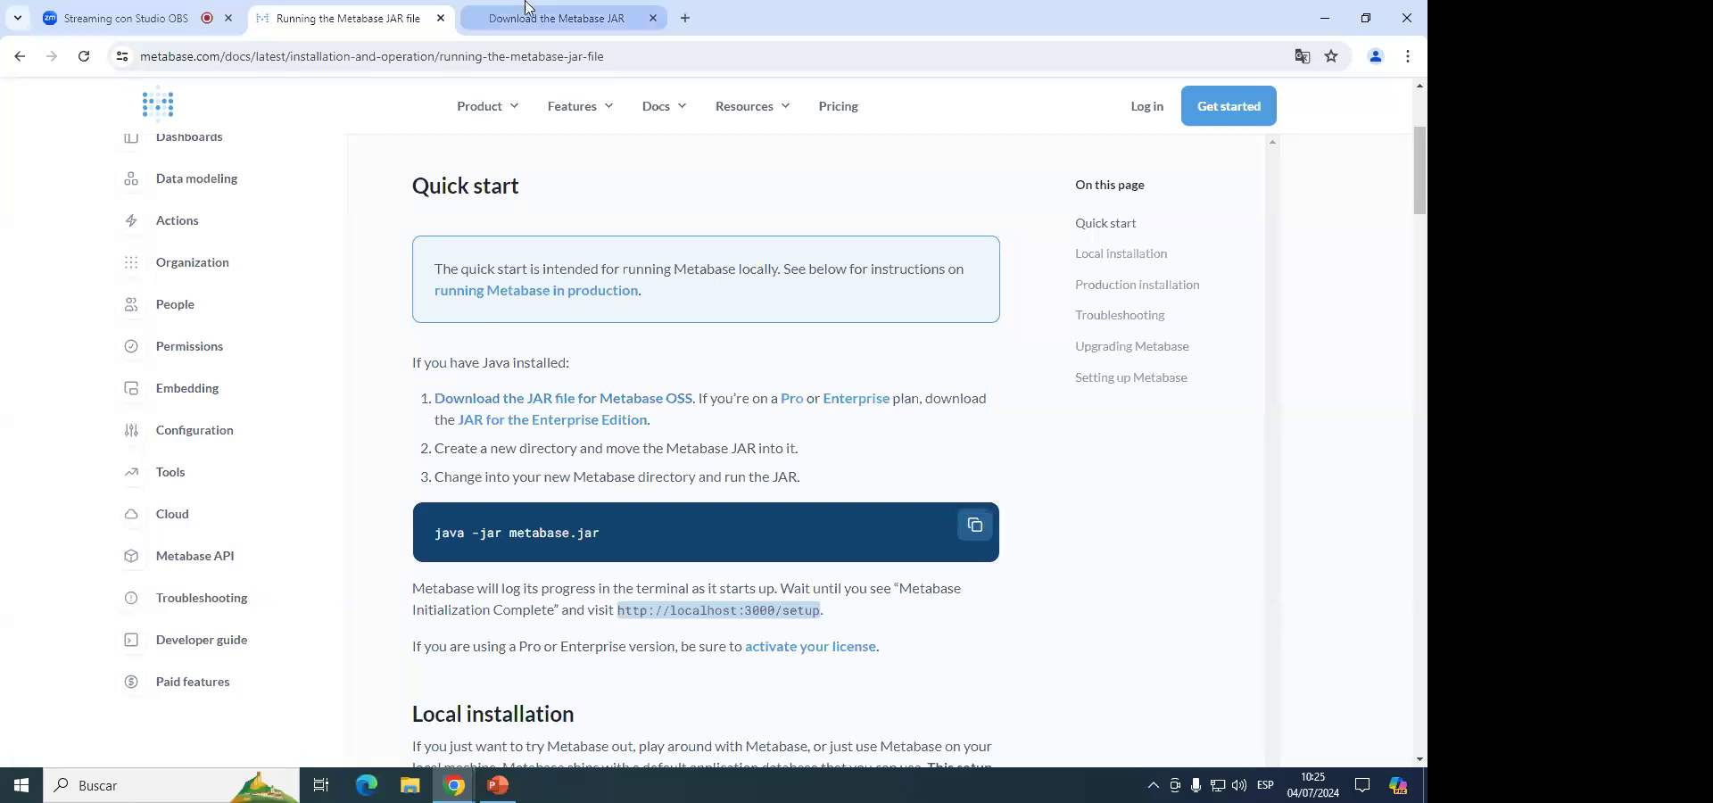
pyautogui.click(557, 30)
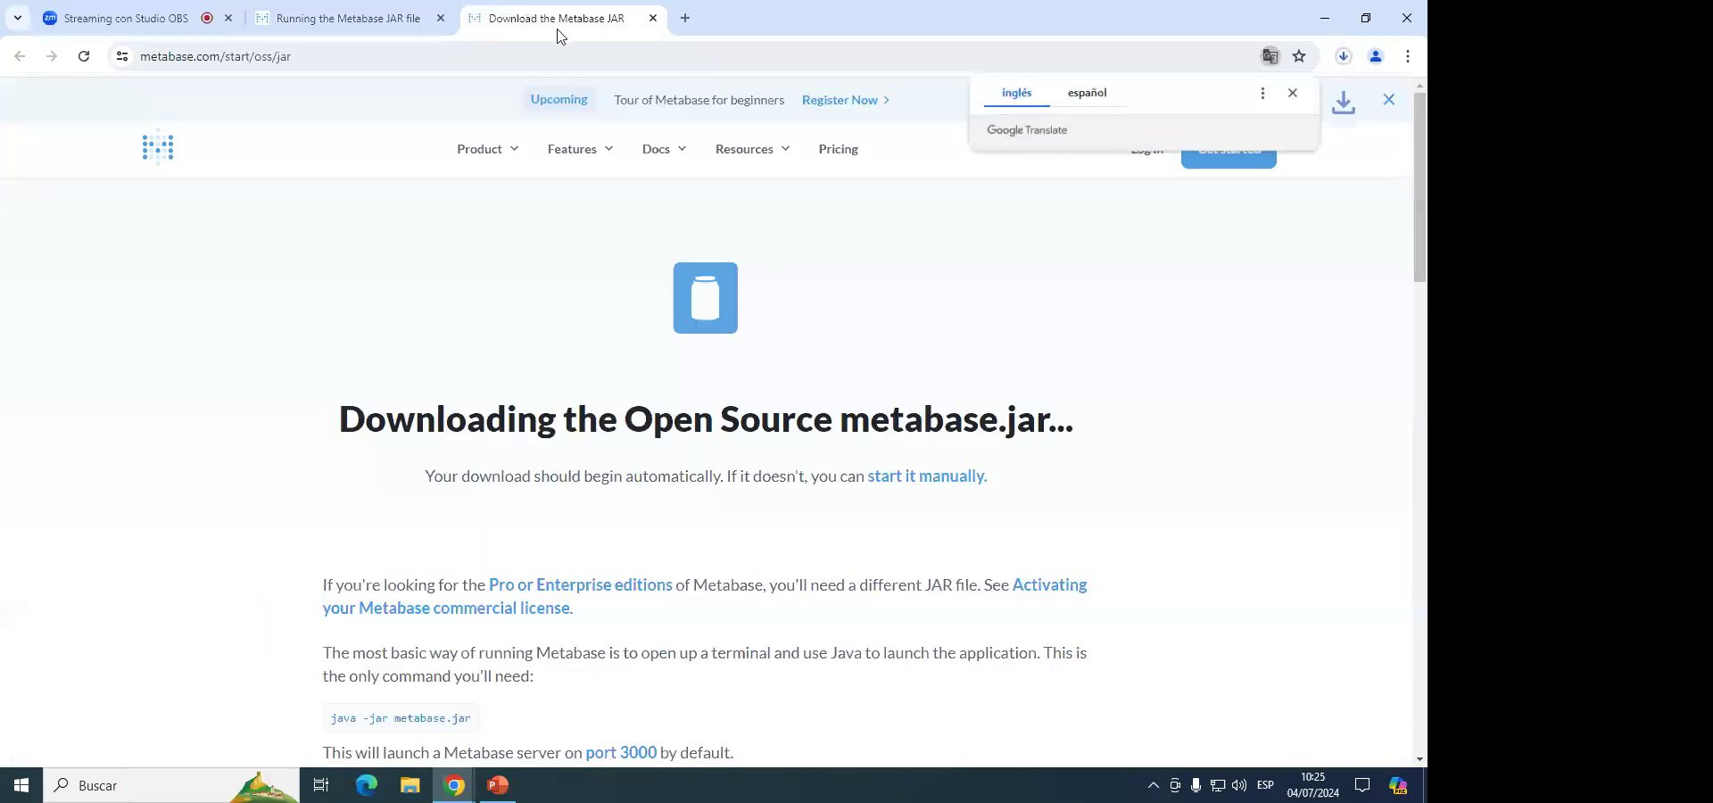
pyautogui.click(1292, 95)
pyautogui.click(1343, 56)
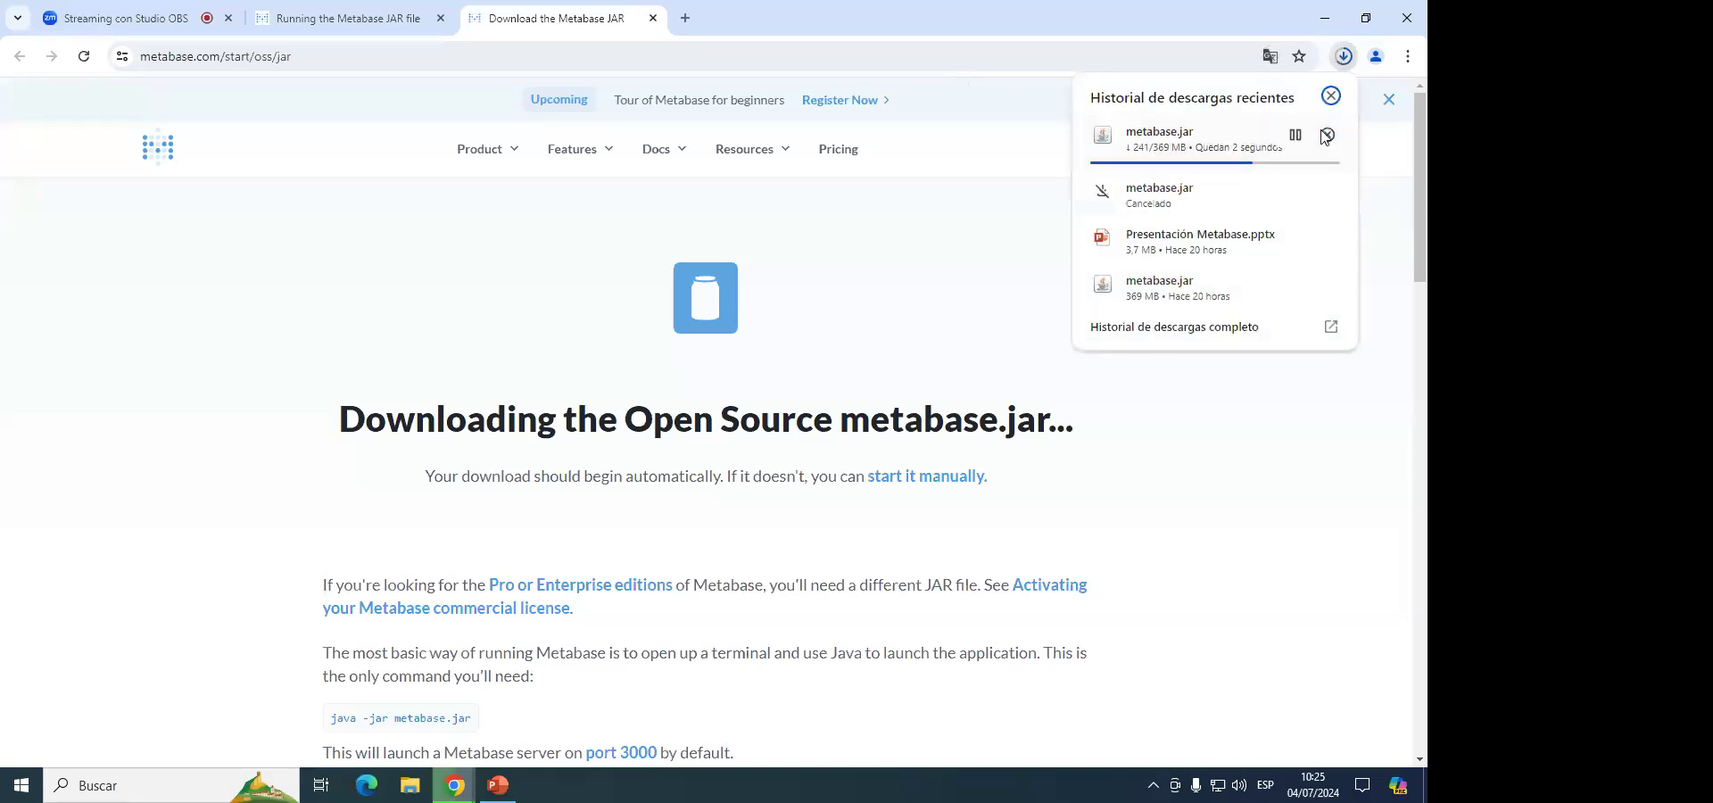
pyautogui.click(1326, 136)
pyautogui.click(1330, 96)
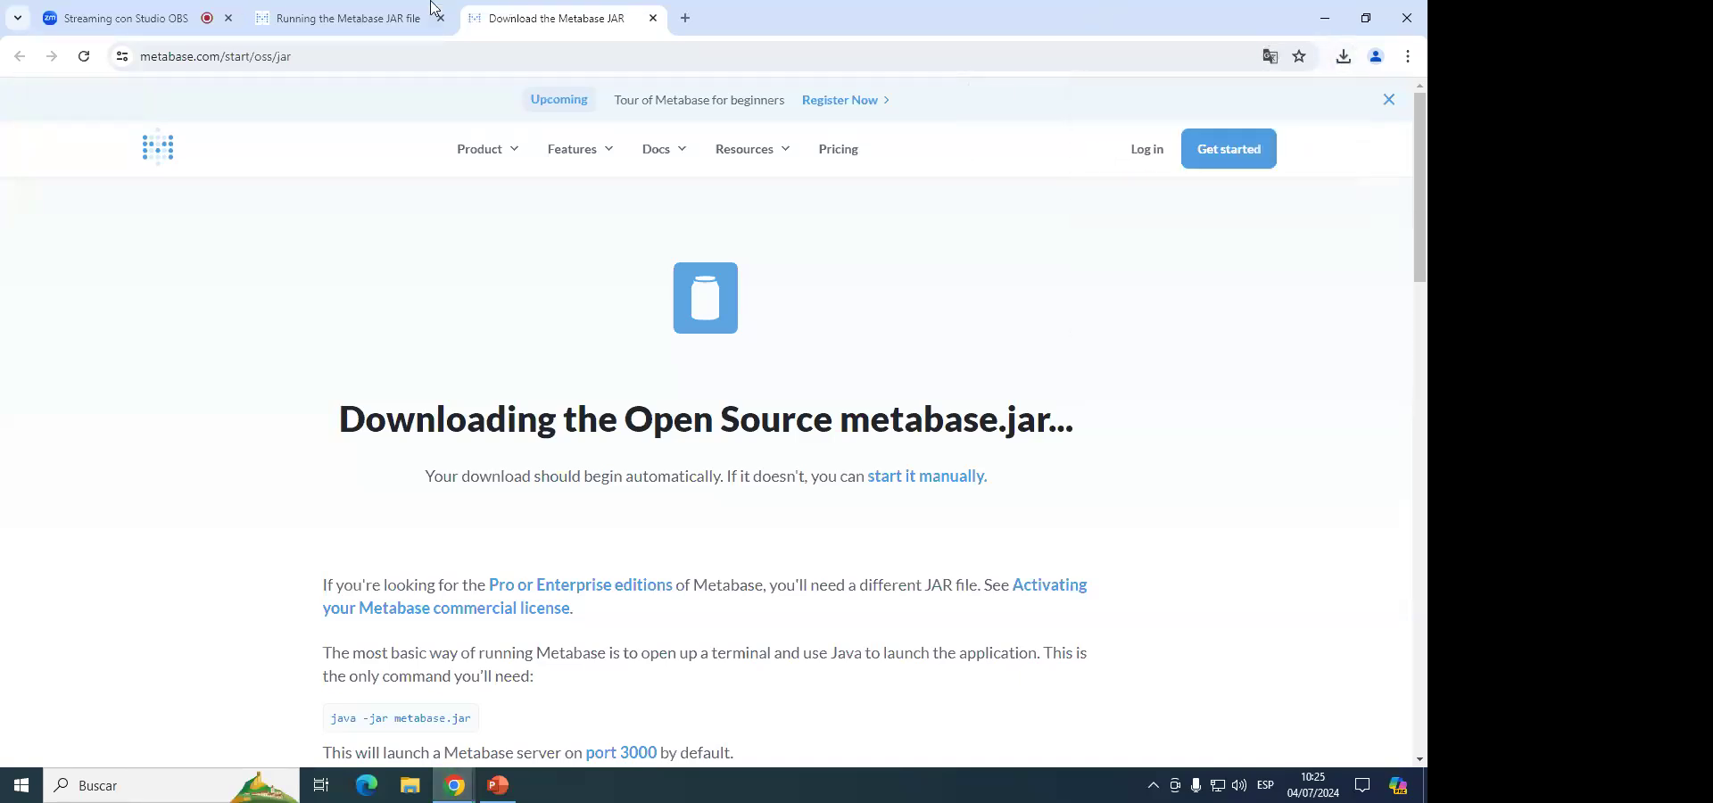
# Review the guide's directory instruction and look at the existing metabase JAR in the Metabase folder inside Downloads.
pyautogui.click(348, 18)
pyautogui.moveTo(433, 448); pyautogui.dragTo(826, 451)
pyautogui.click(825, 451)
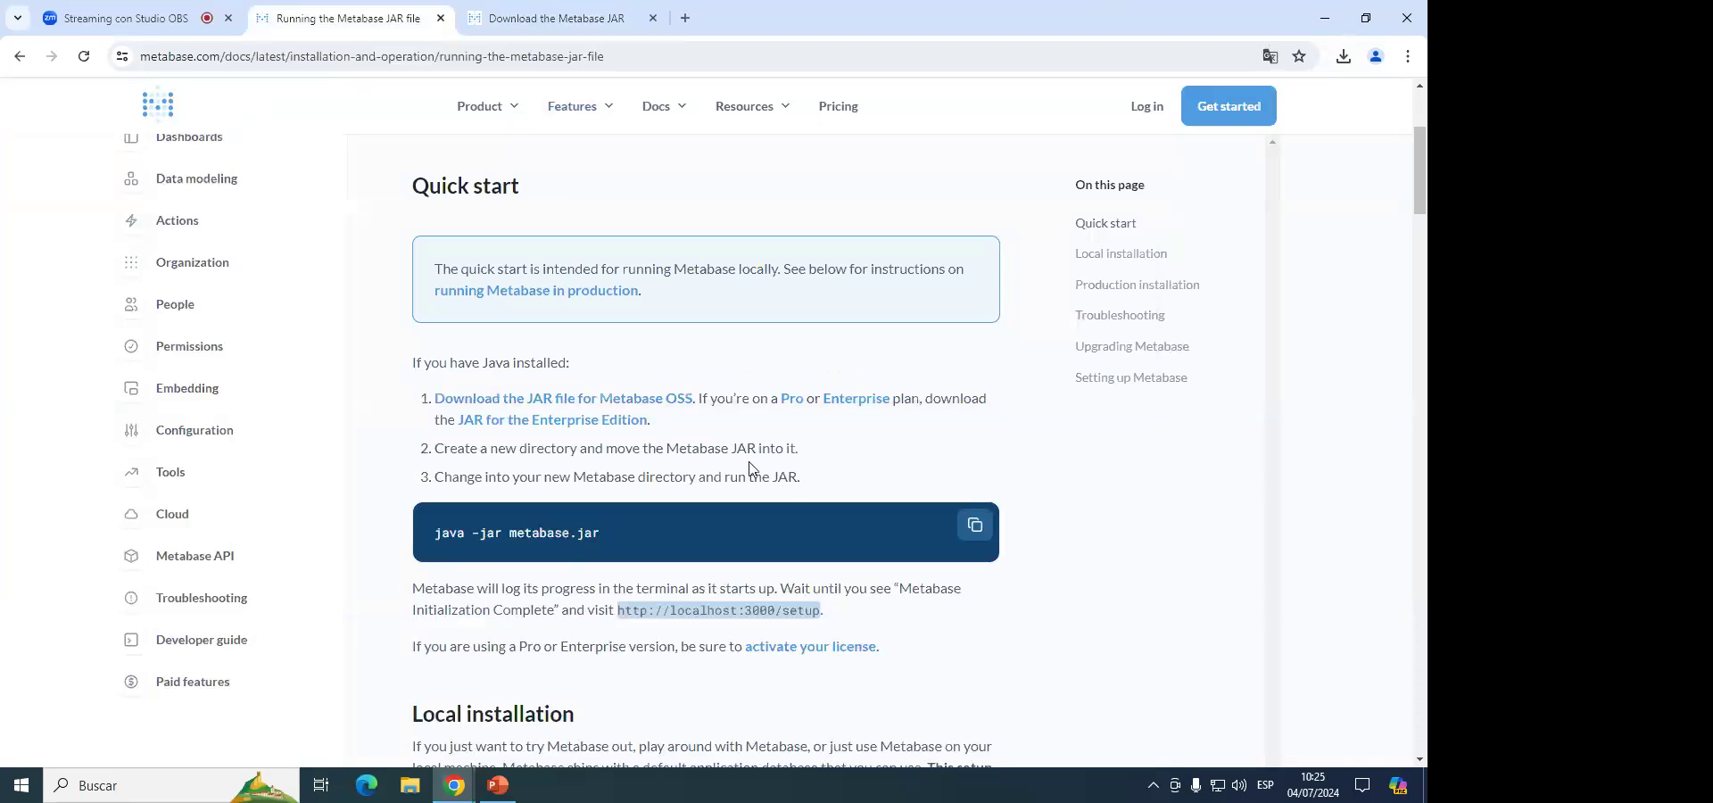
pyautogui.press('super+e')
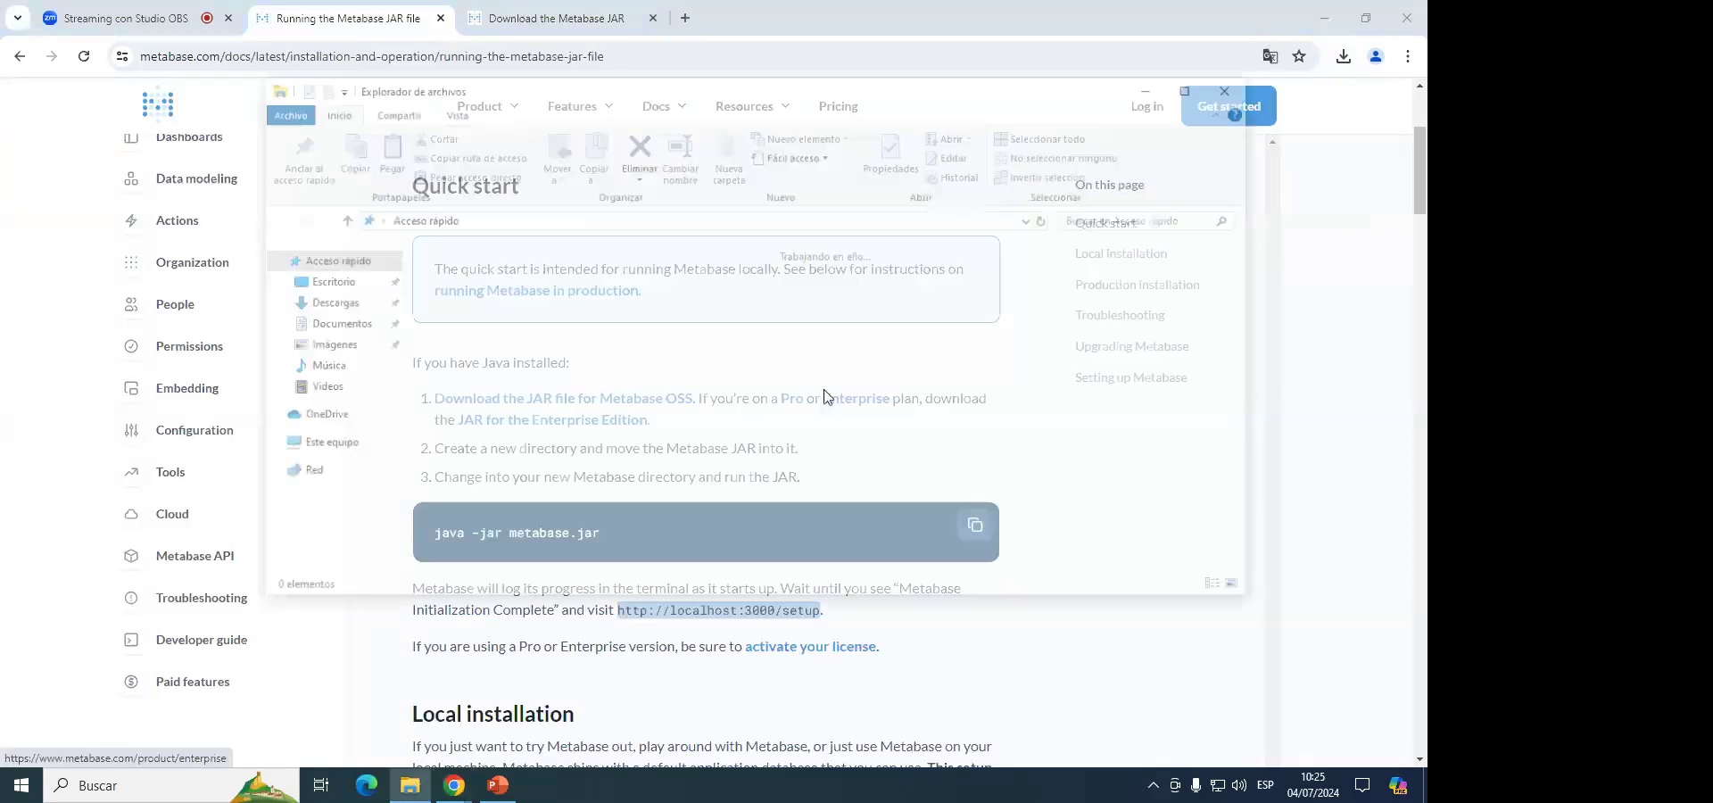
pyautogui.click(326, 302)
pyautogui.click(451, 278)
pyautogui.doubleClick(451, 277)
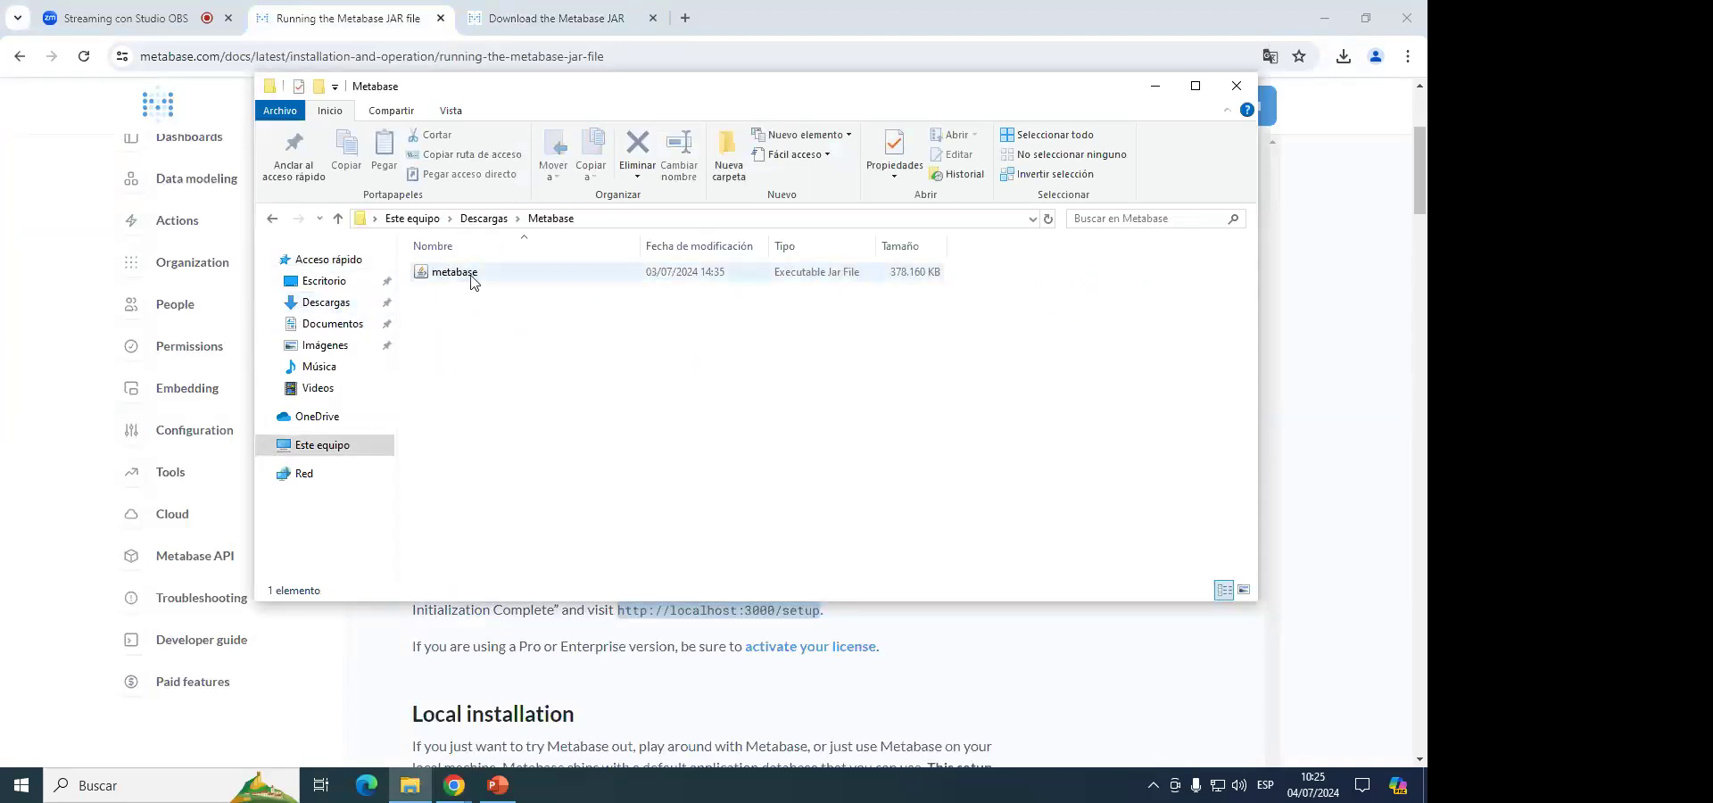
pyautogui.click(1154, 86)
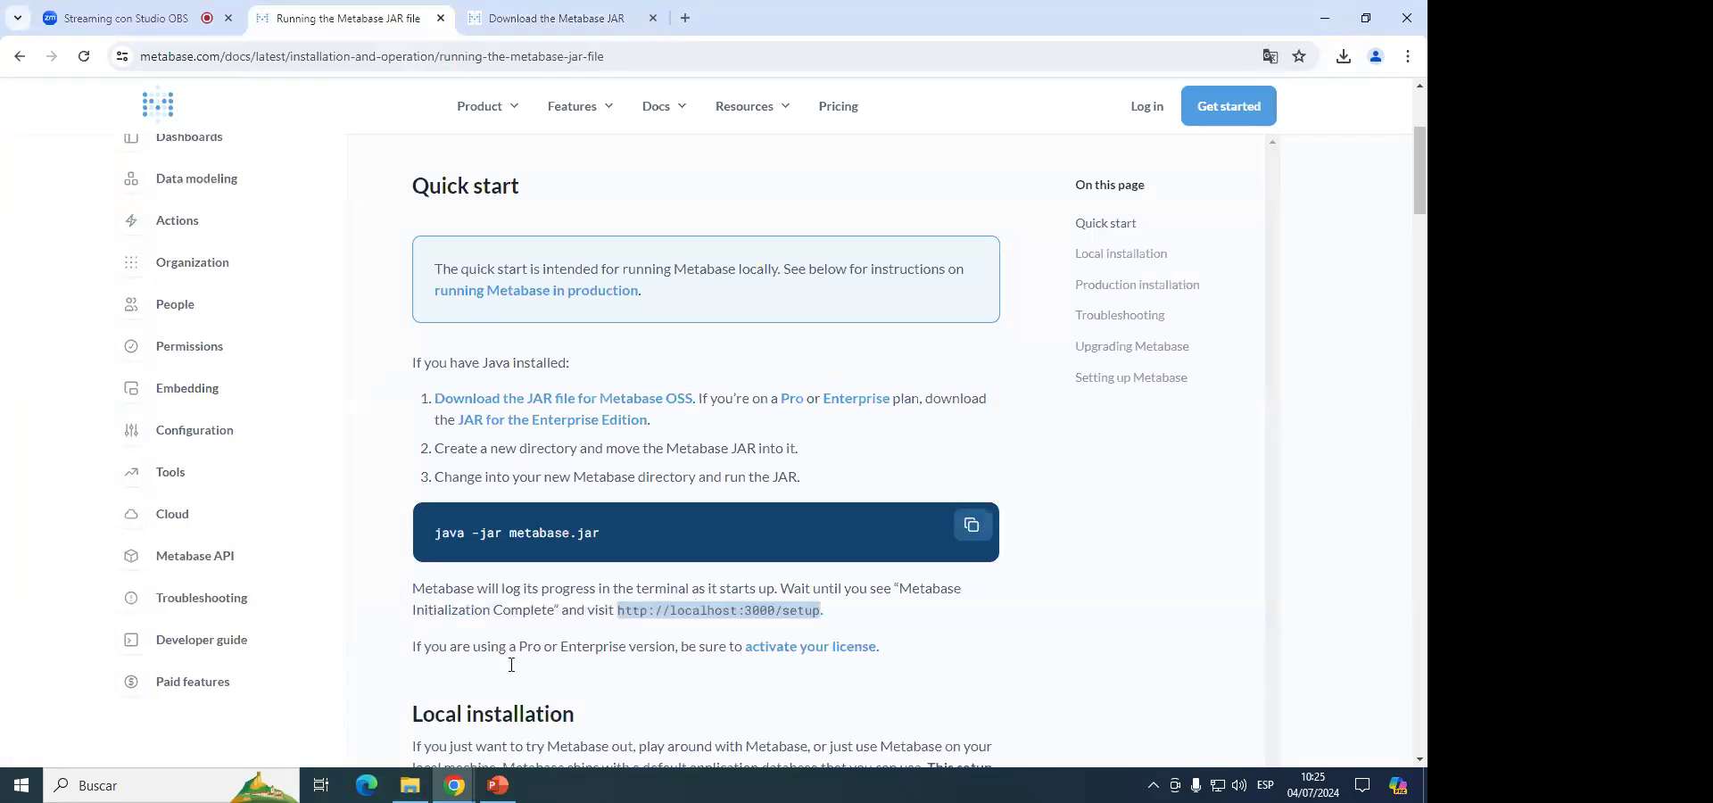
# Open a Command Prompt window and move it aside over the guide.
pyautogui.press('super')
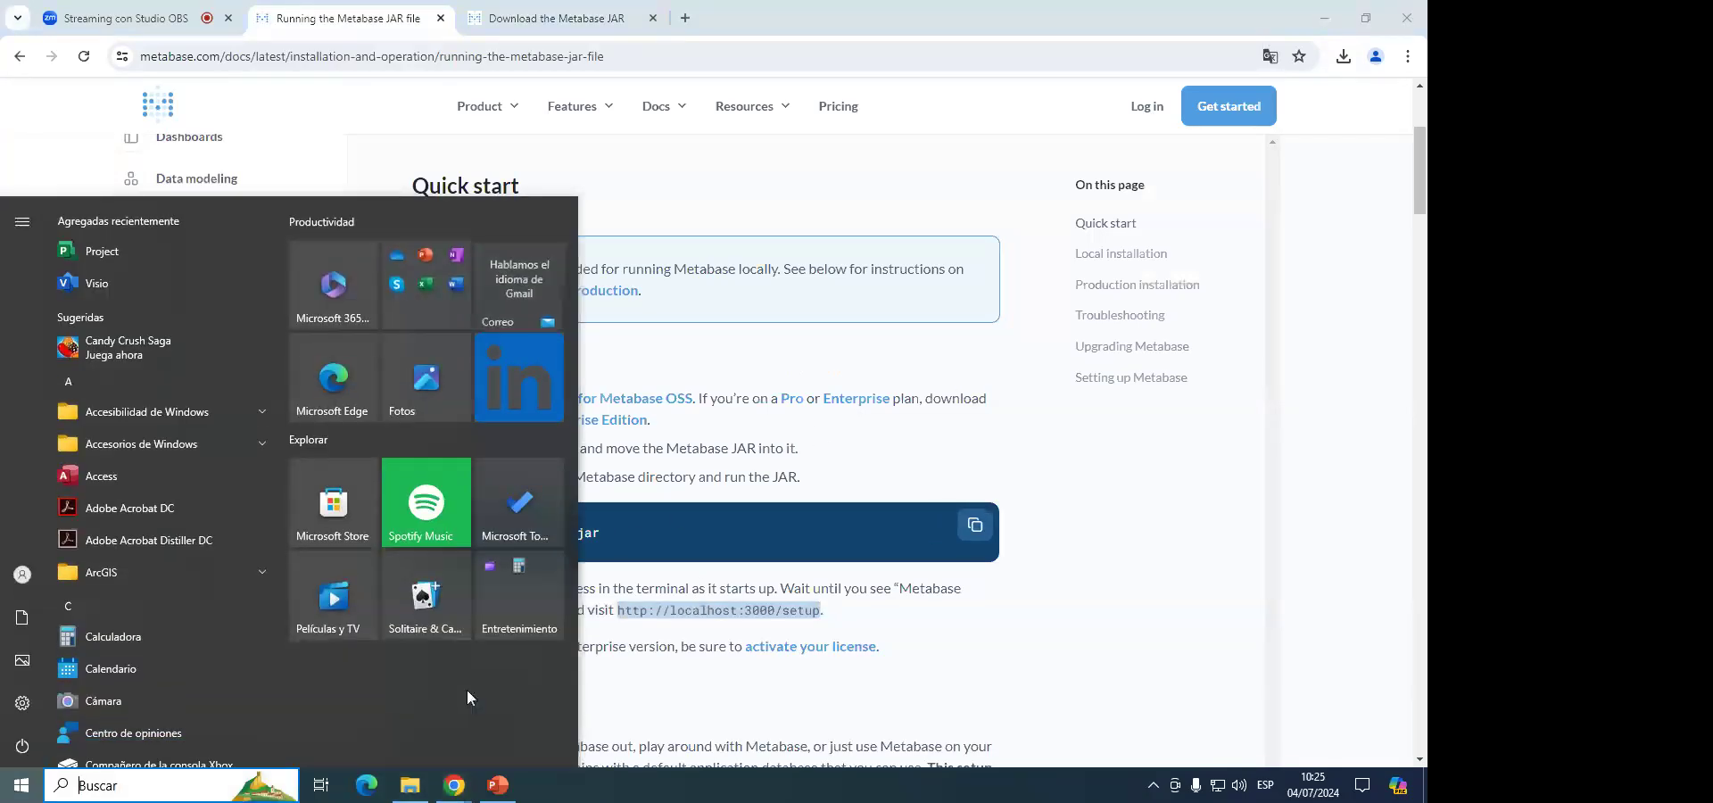
pyautogui.write('cm')
pyautogui.press('Return')
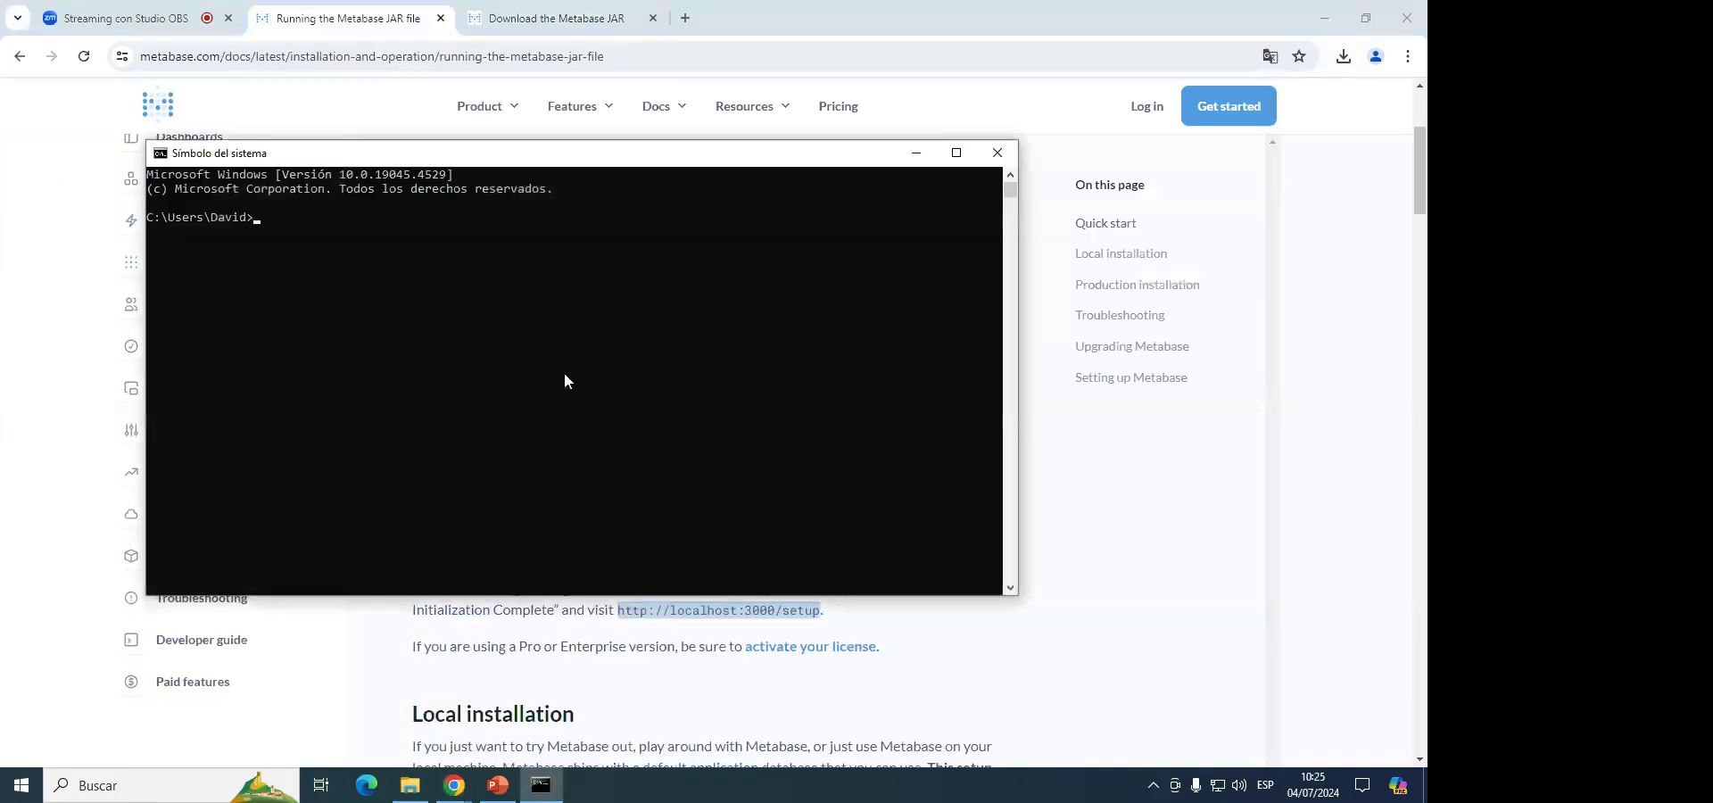
pyautogui.moveTo(727, 153); pyautogui.dragTo(1128, 139)
pyautogui.moveTo(1266, 143); pyautogui.dragTo(1198, 141)
# Change the Command Prompt's directory to the Metabase folder in Downloads, using the folder from File Explorer as the cd path.
pyautogui.write('cde')
pyautogui.press('BackSpace')
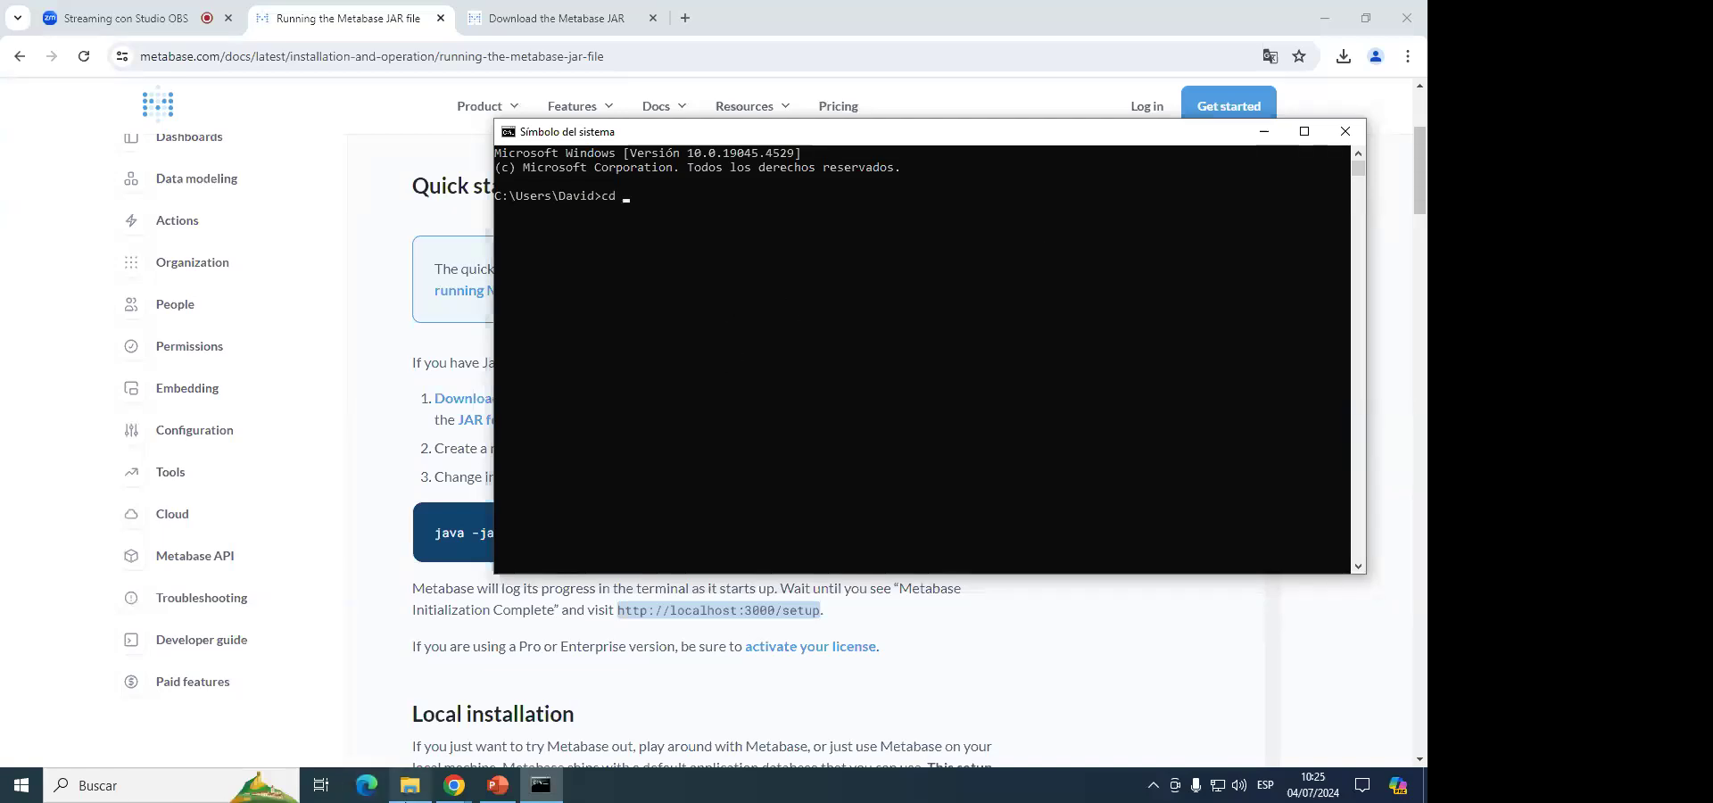
pyautogui.click(410, 785)
pyautogui.click(337, 217)
pyautogui.moveTo(814, 105); pyautogui.dragTo(1126, 307)
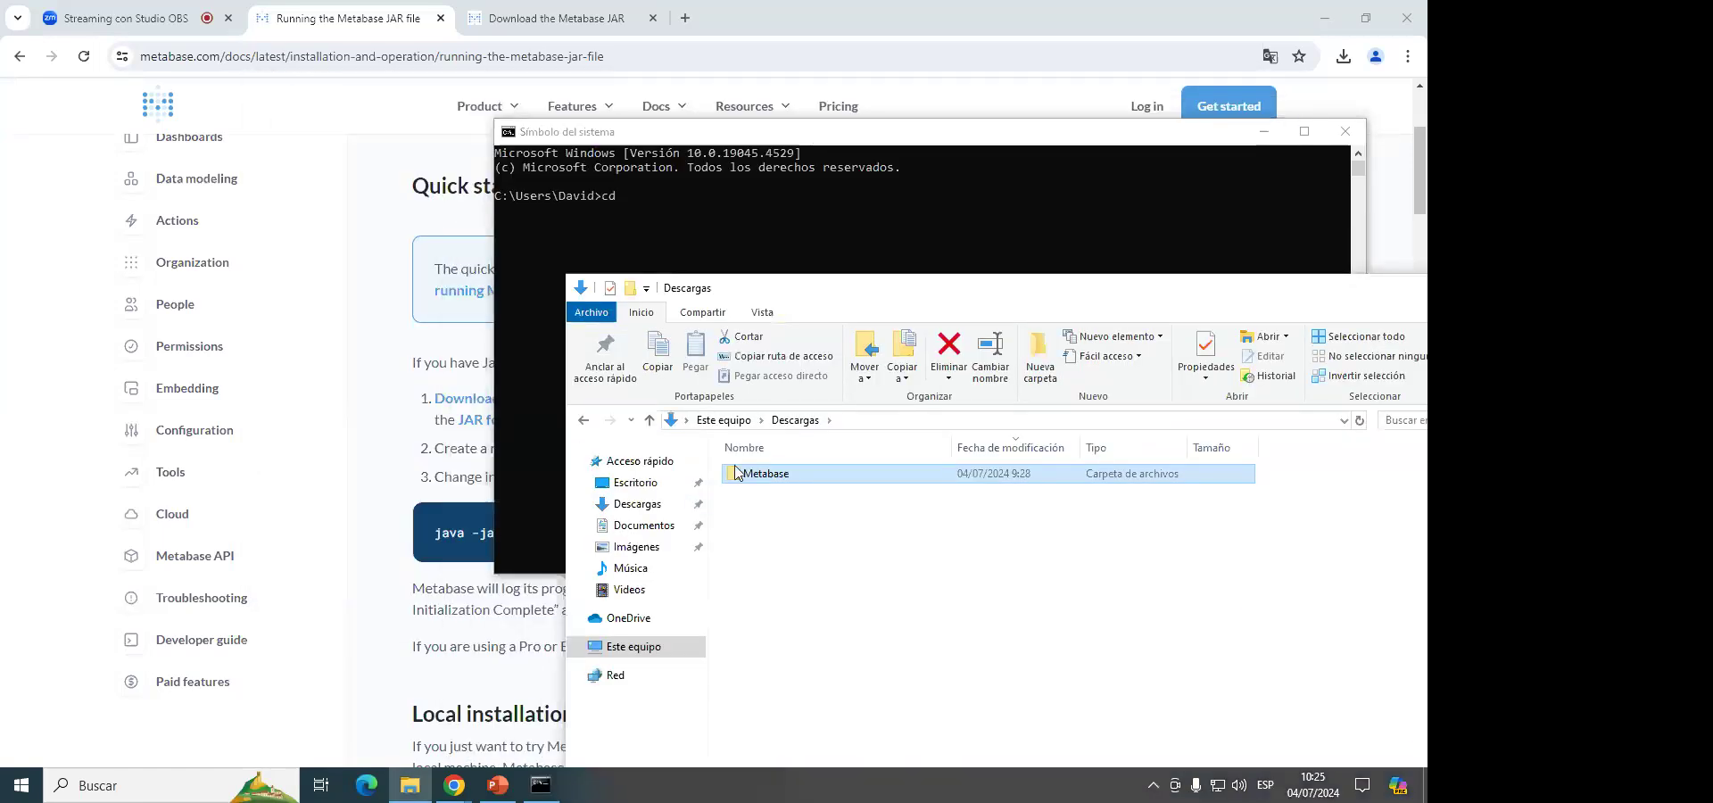
pyautogui.click(616, 201)
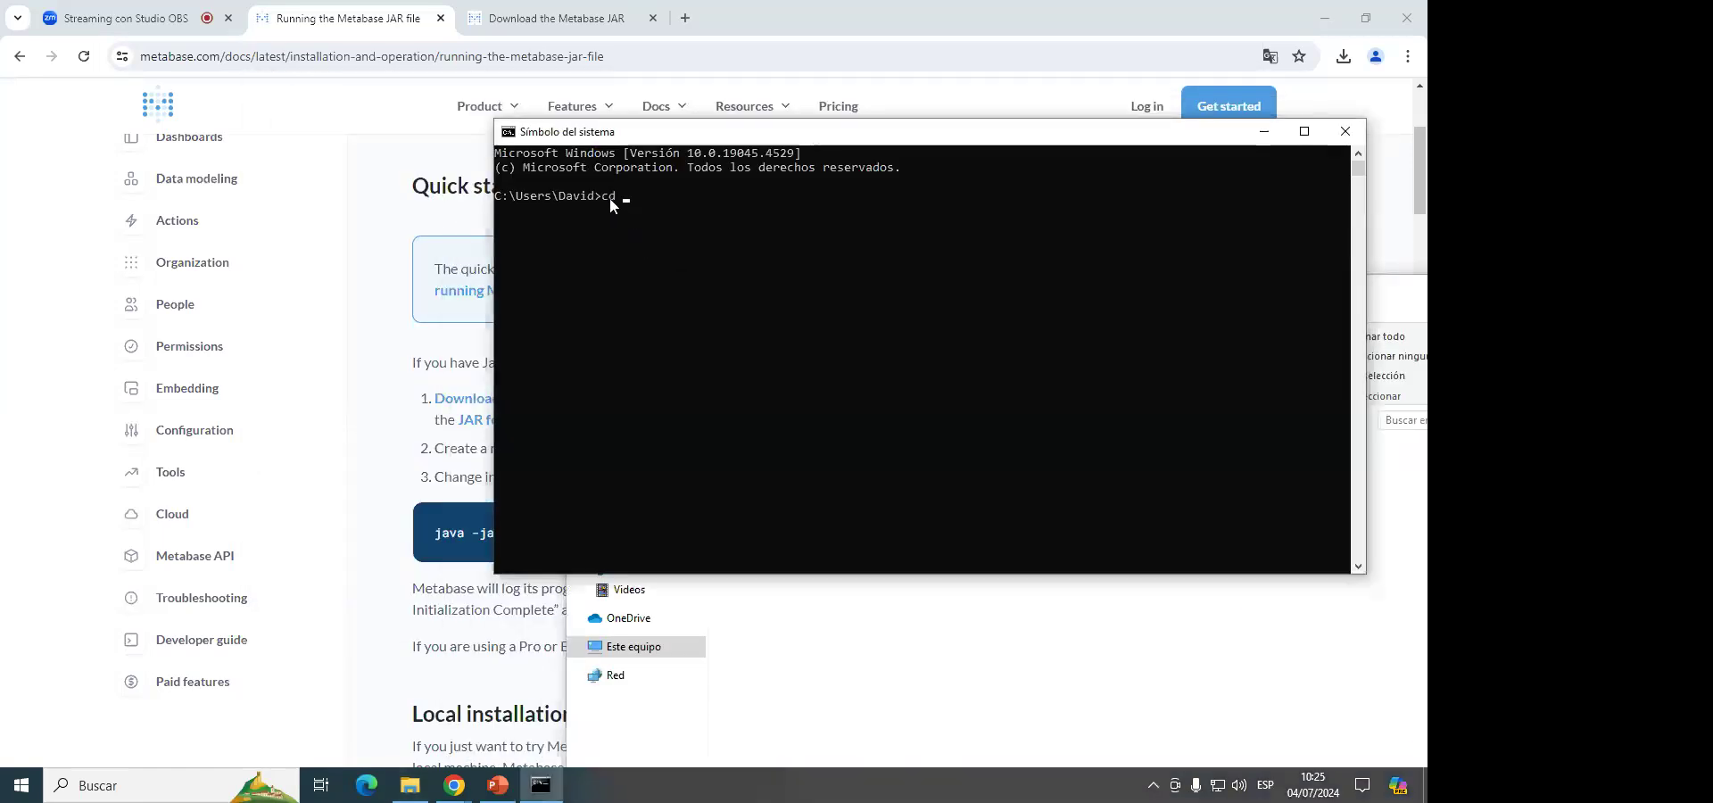
pyautogui.click(898, 650)
pyautogui.moveTo(773, 477); pyautogui.dragTo(642, 196)
pyautogui.moveTo(1062, 291); pyautogui.dragTo(720, 203)
pyautogui.click(1208, 206)
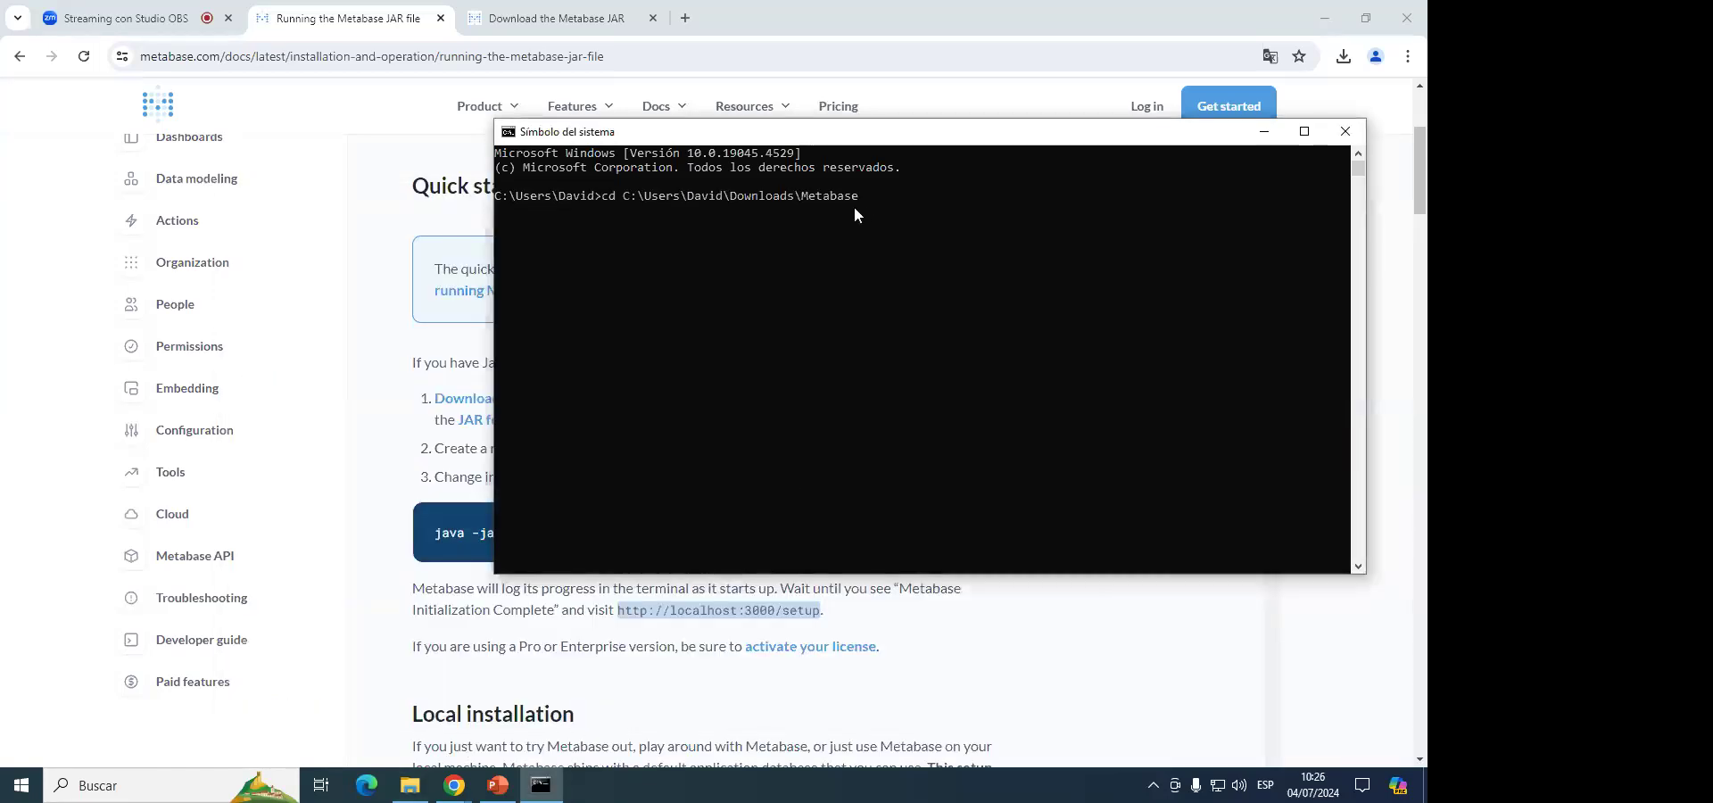
pyautogui.press('Return')
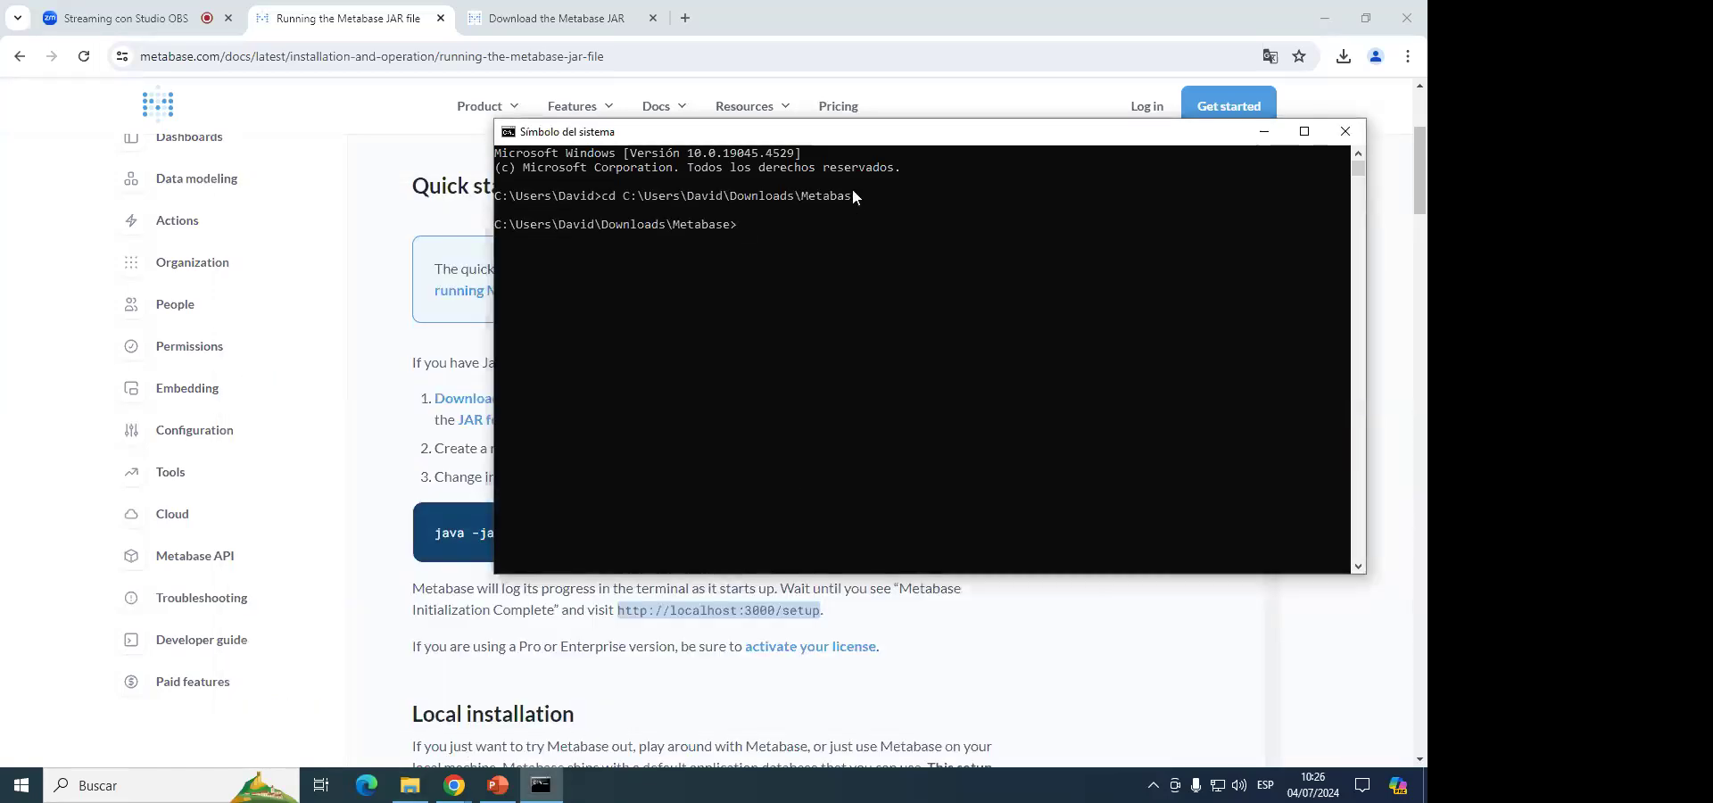
# Check the contents of the Metabase folder and start the server with java -jar metabase.jar in Command Prompt.
pyautogui.doubleClick(572, 394)
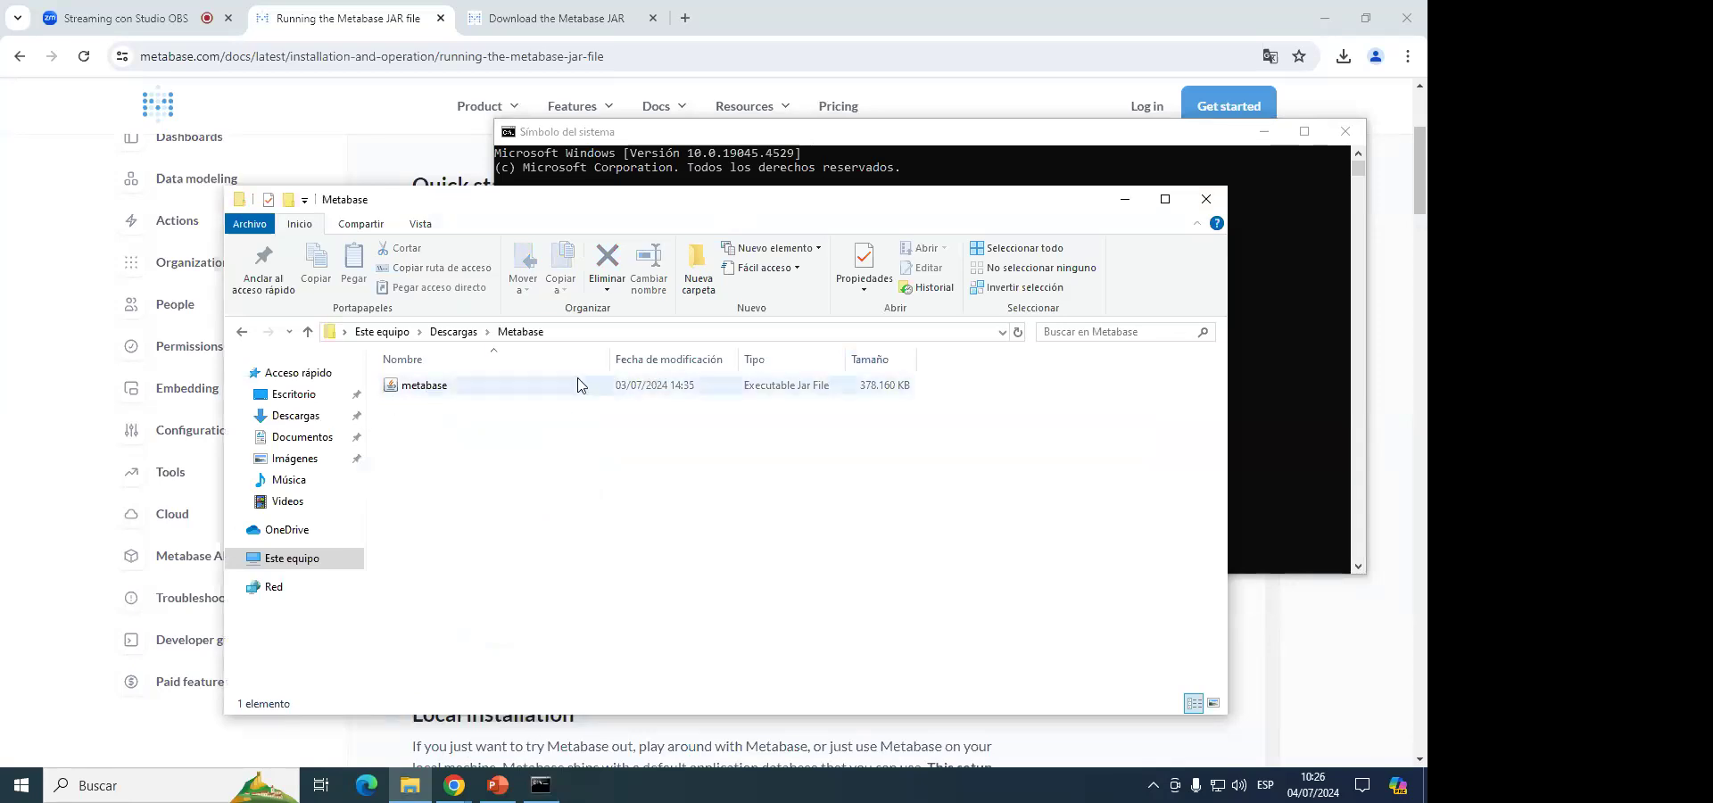
pyautogui.click(1125, 199)
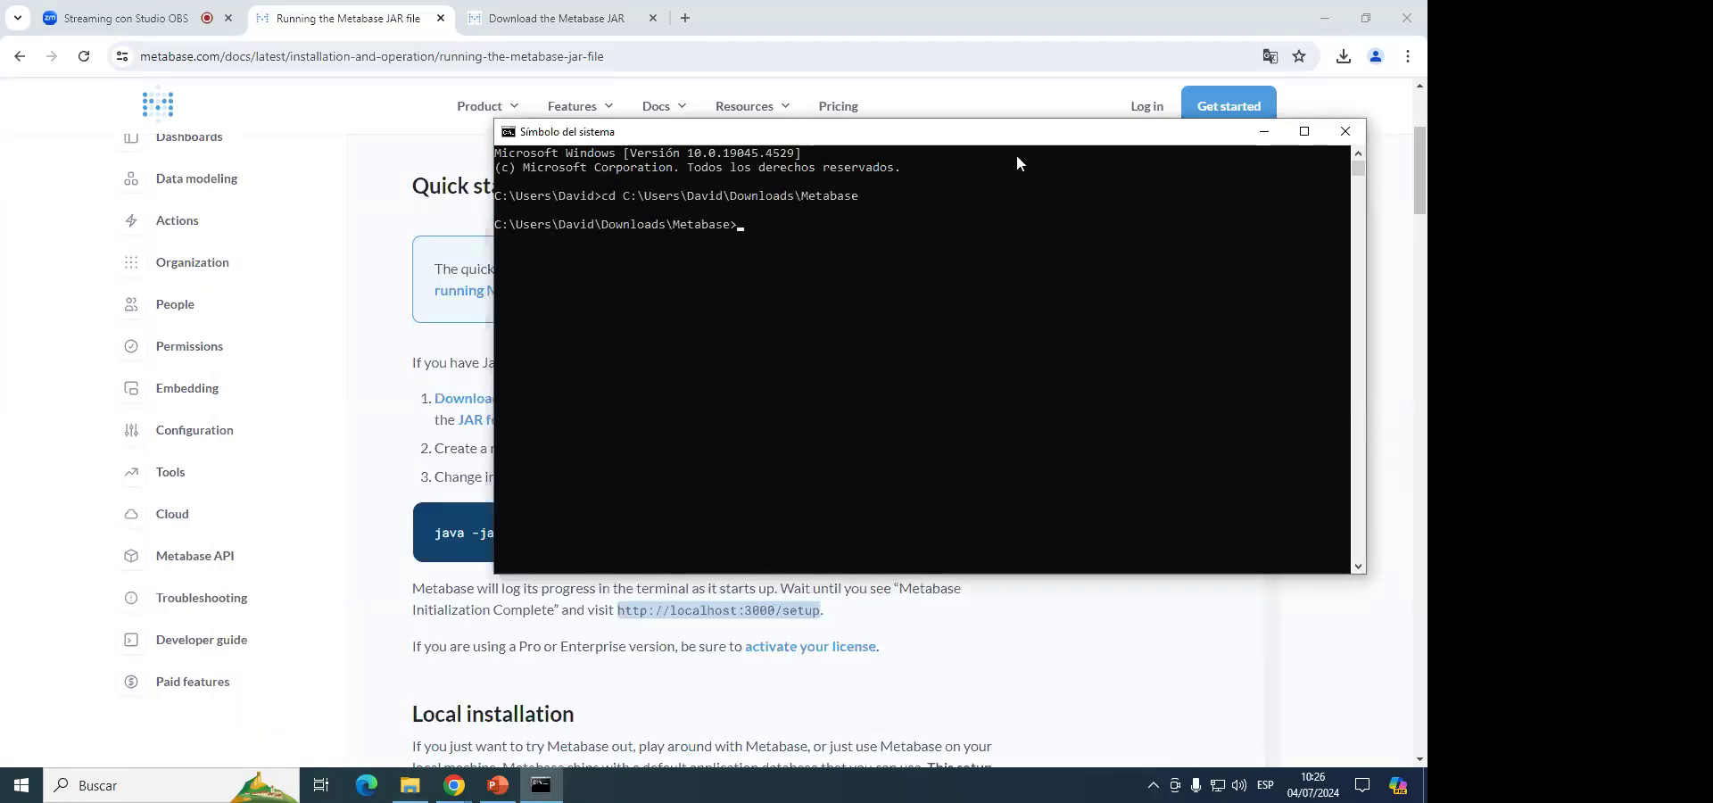
pyautogui.moveTo(1015, 144); pyautogui.dragTo(1050, 64)
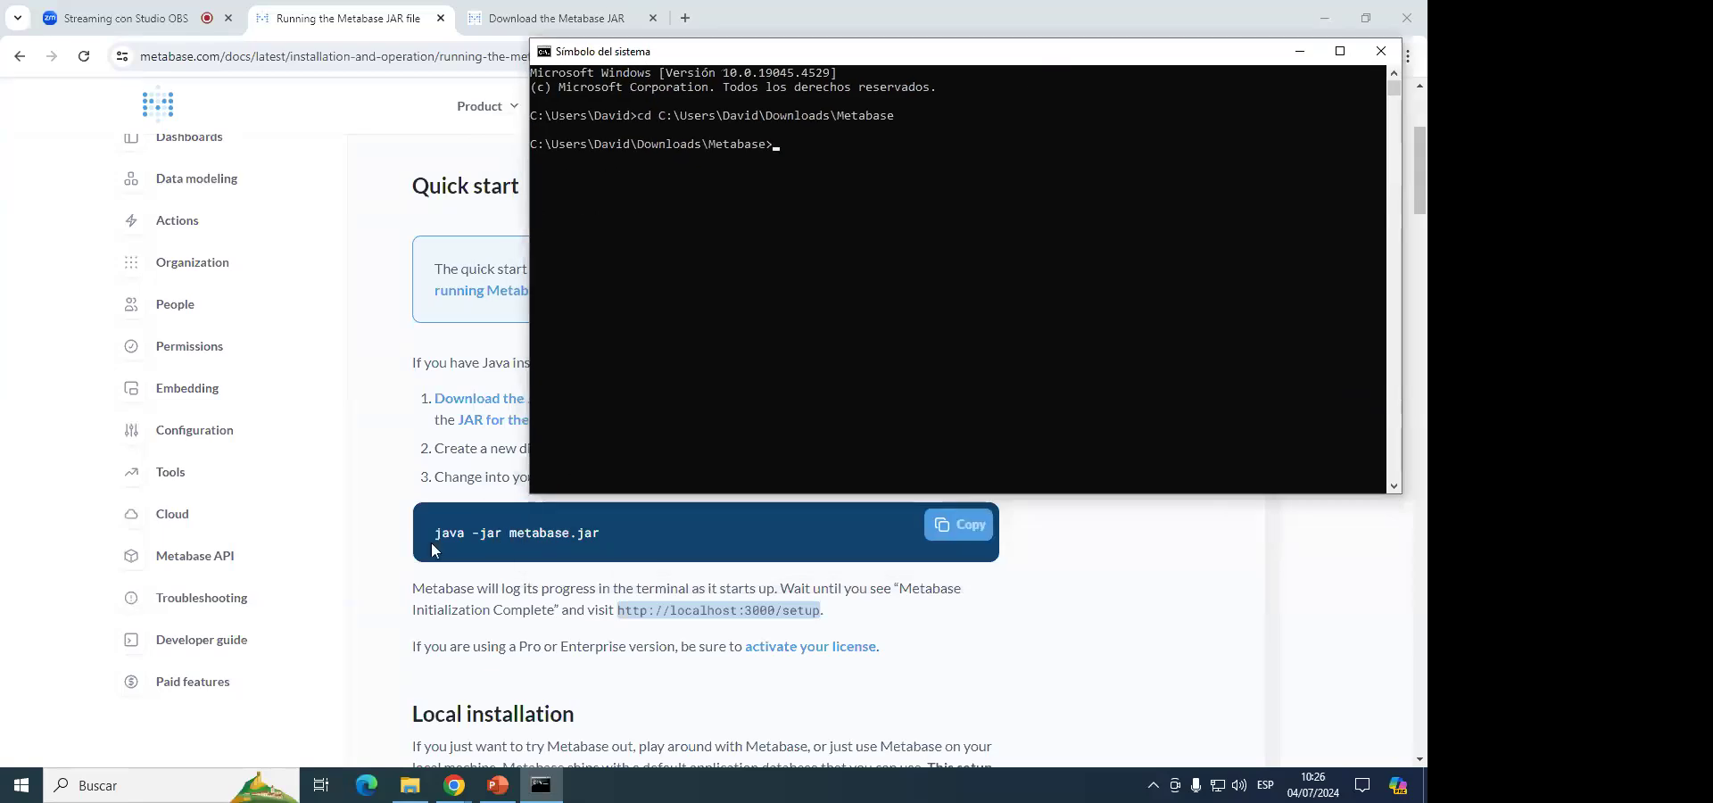
pyautogui.write('java -j')
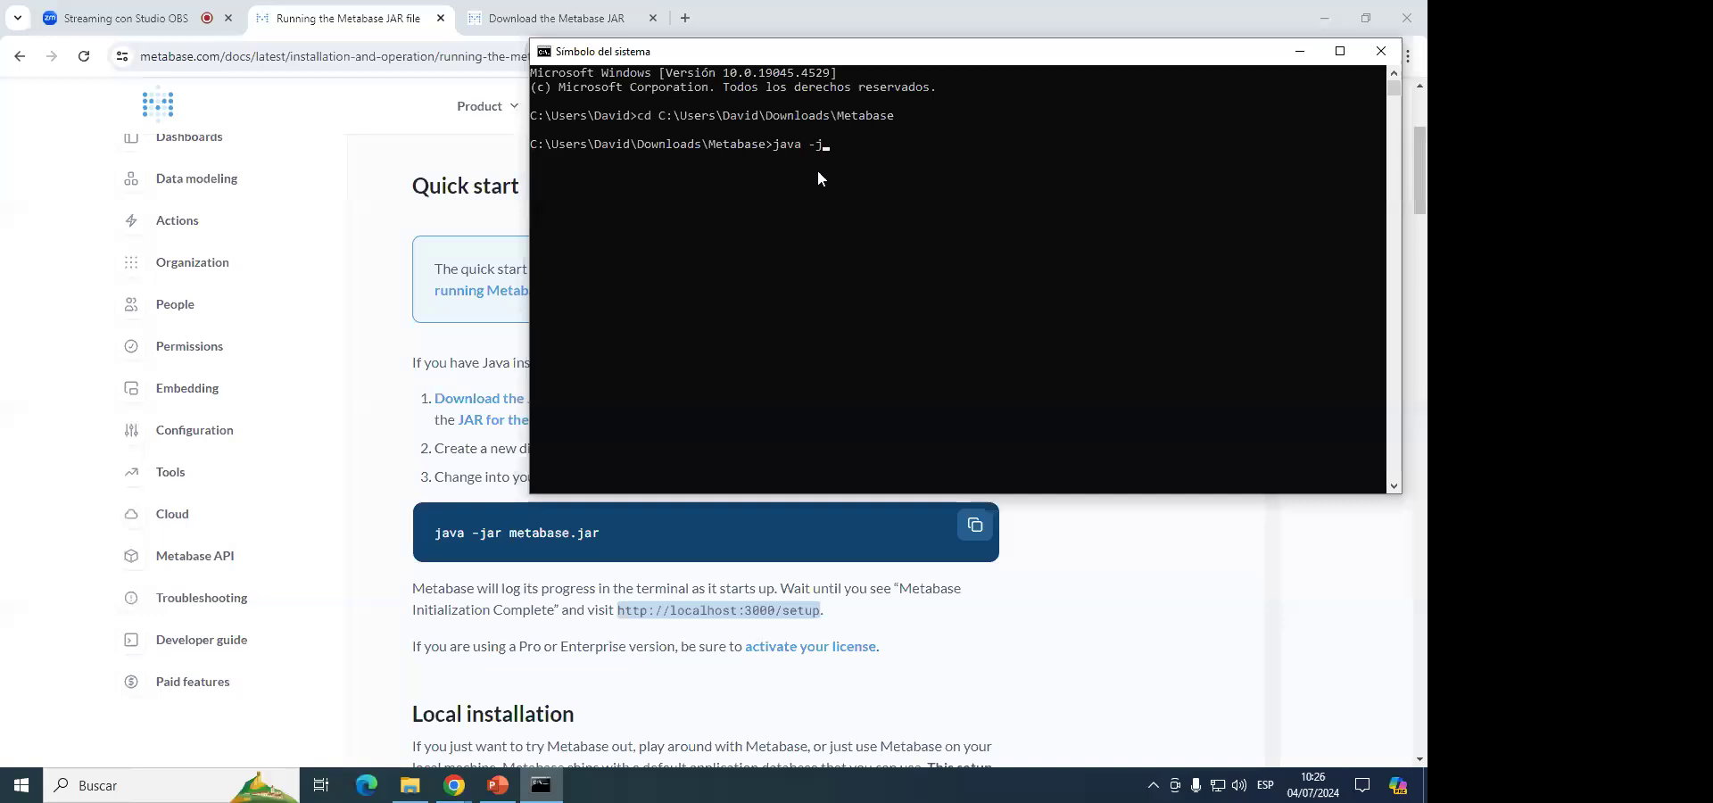
pyautogui.write('ar me')
pyautogui.press('Tab')
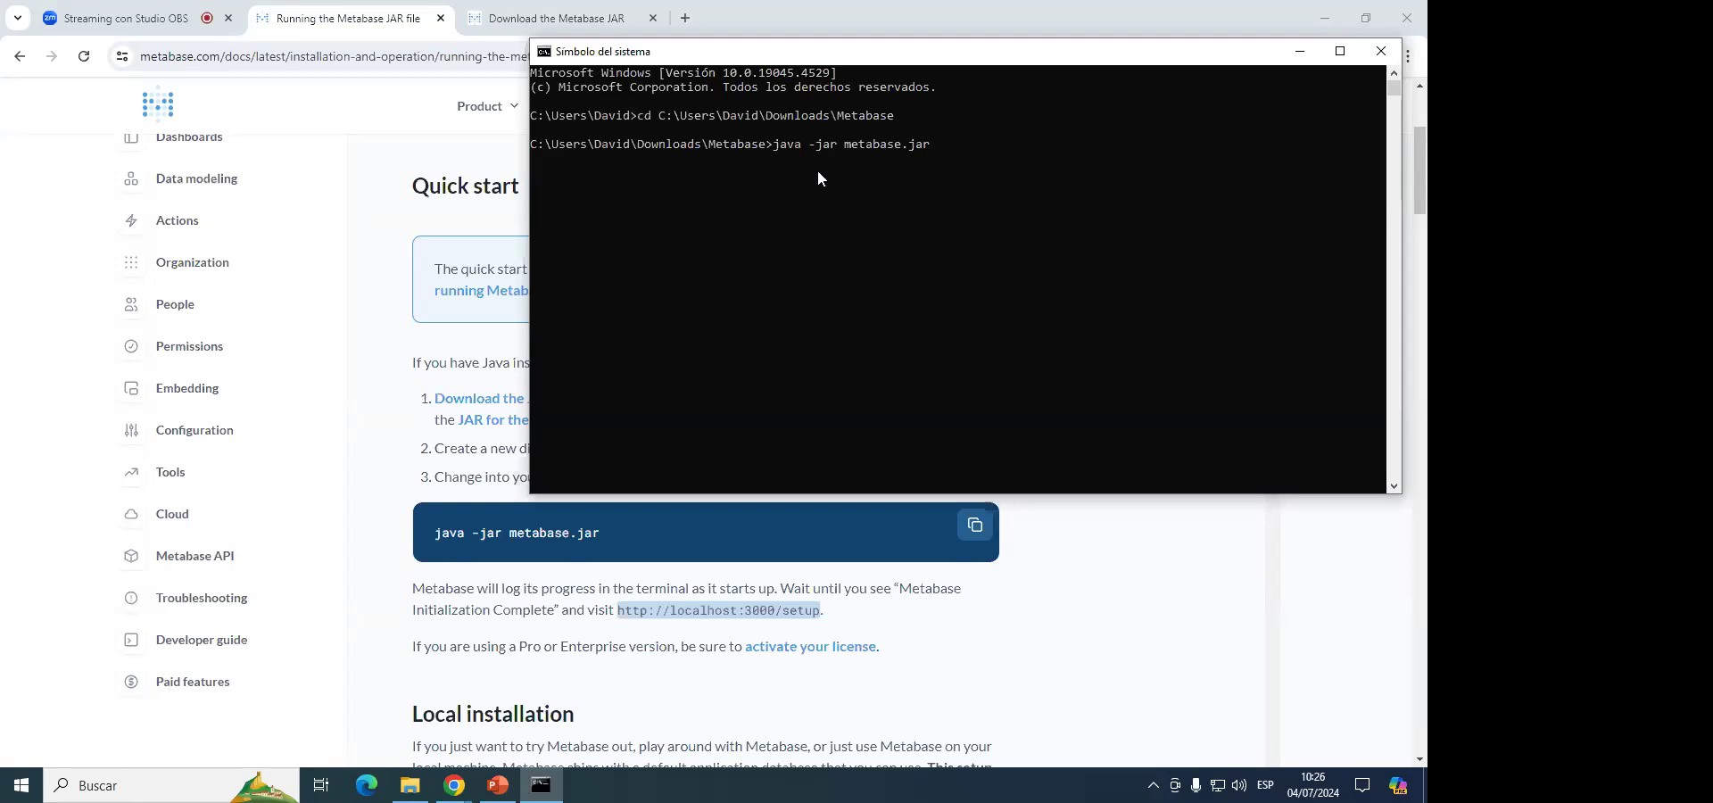
pyautogui.press('Return')
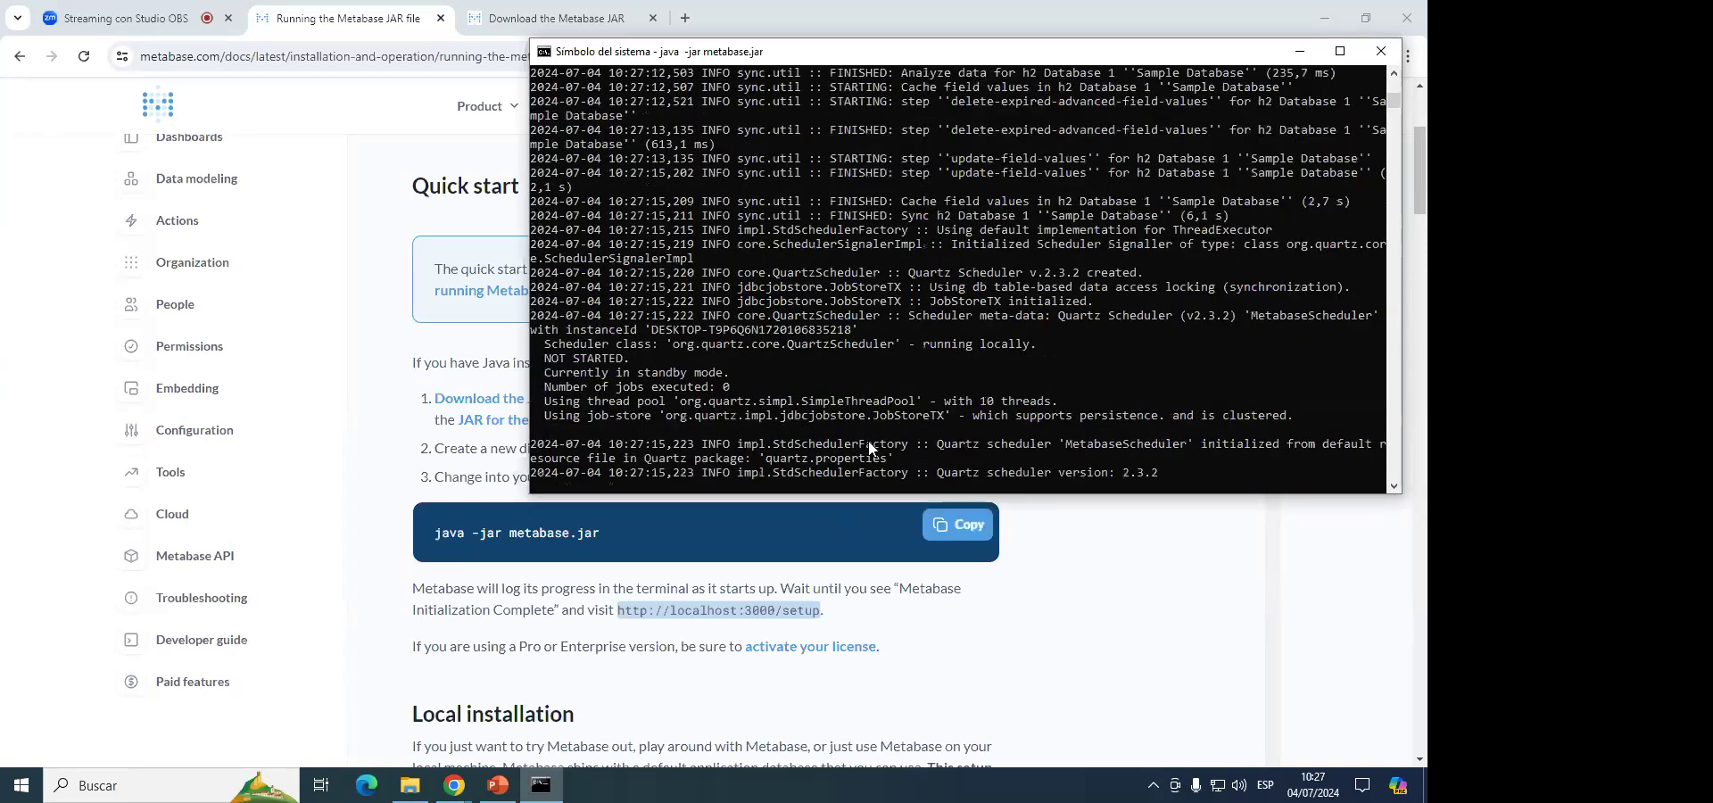
# Examine the server log for the line reporting Metabase's initialization status.
pyautogui.moveTo(942, 56); pyautogui.dragTo(890, 56)
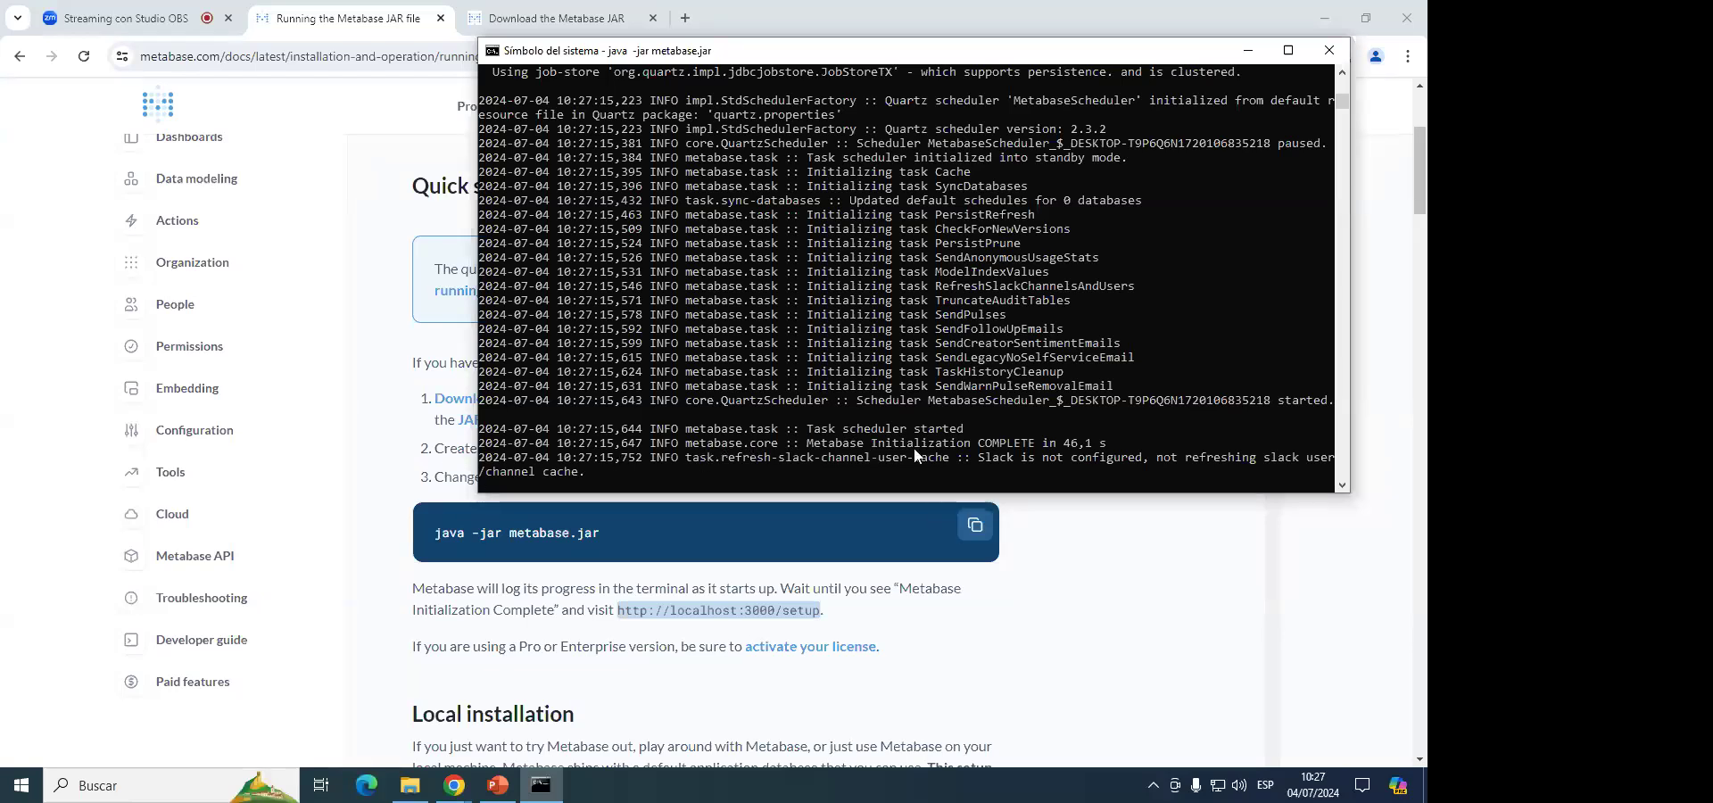
pyautogui.moveTo(1108, 443); pyautogui.dragTo(953, 442)
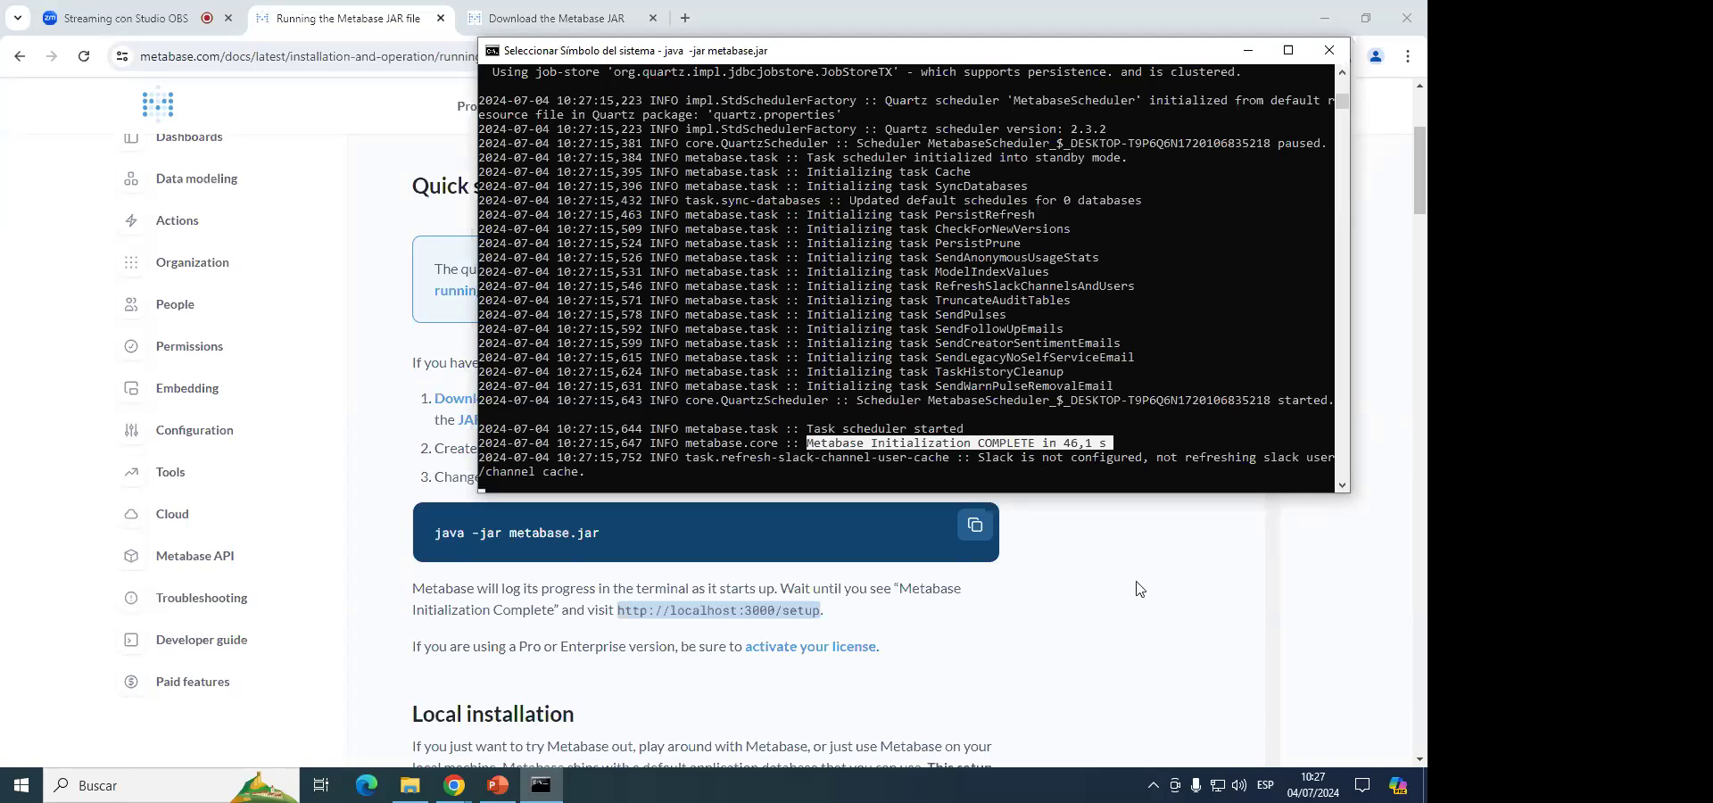
pyautogui.rightClick(1116, 455)
# Check the setup address in the guide and load localhost:3000 in a new browser tab.
pyautogui.click(1026, 567)
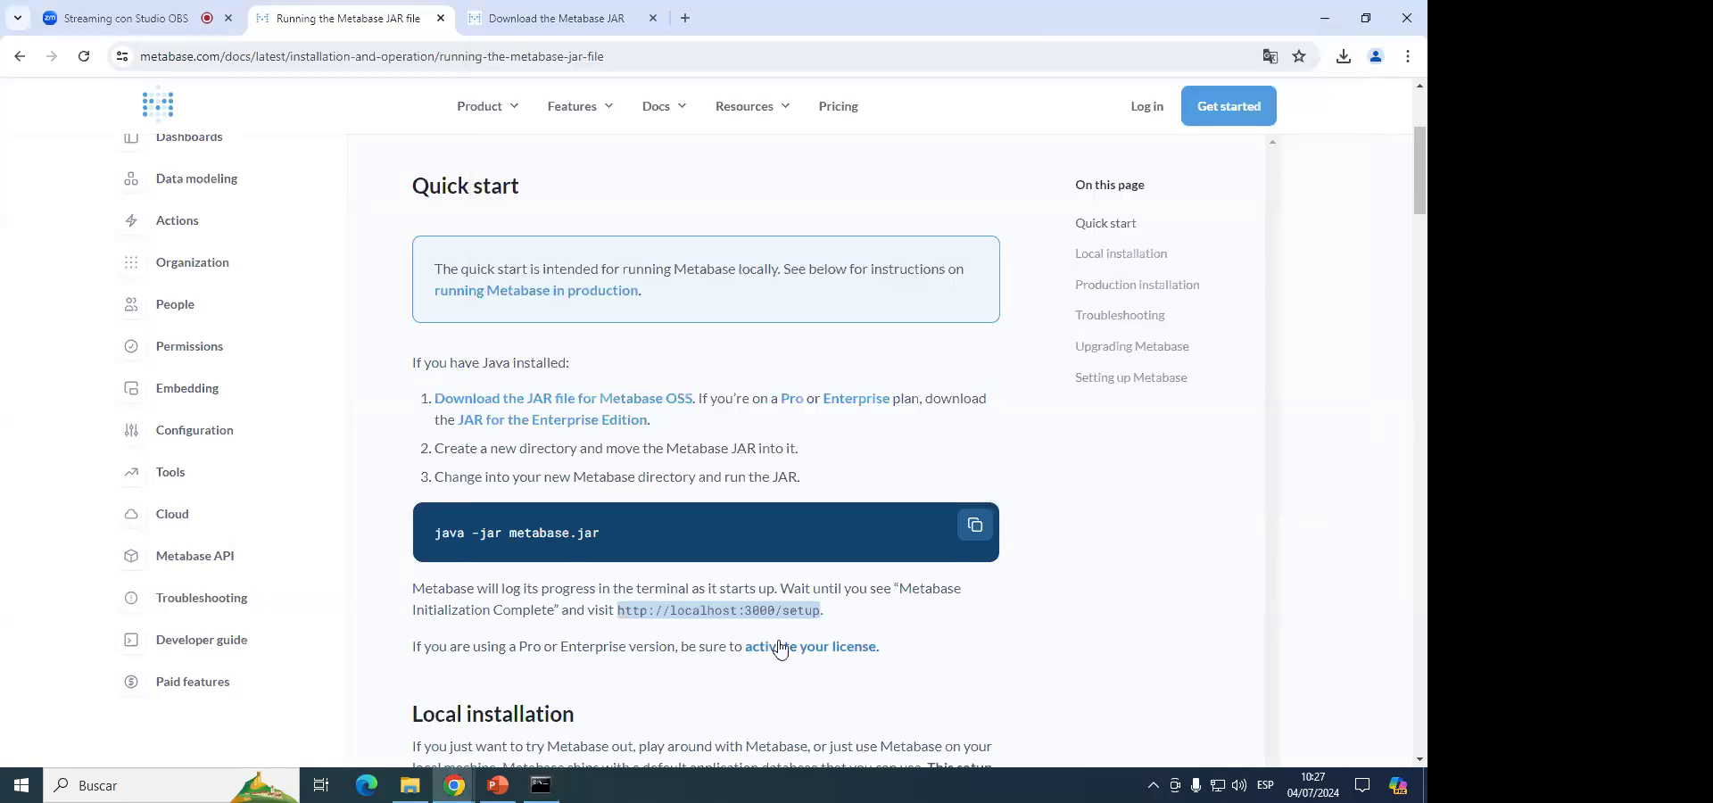
pyautogui.scroll(-1, 779, 649)
pyautogui.moveTo(423, 501); pyautogui.dragTo(615, 524)
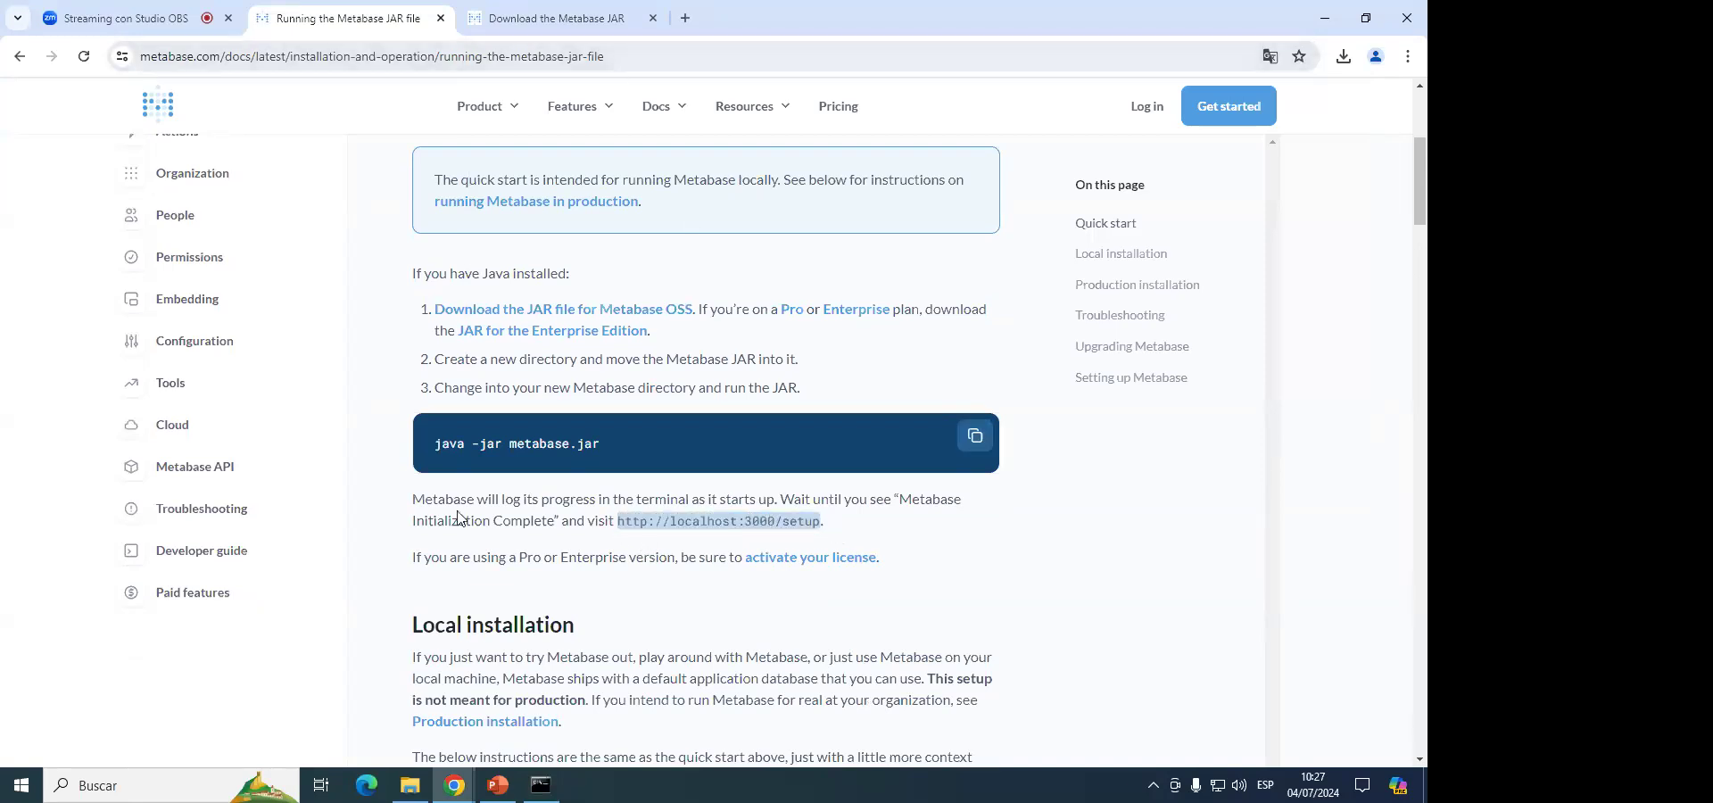
pyautogui.click(685, 17)
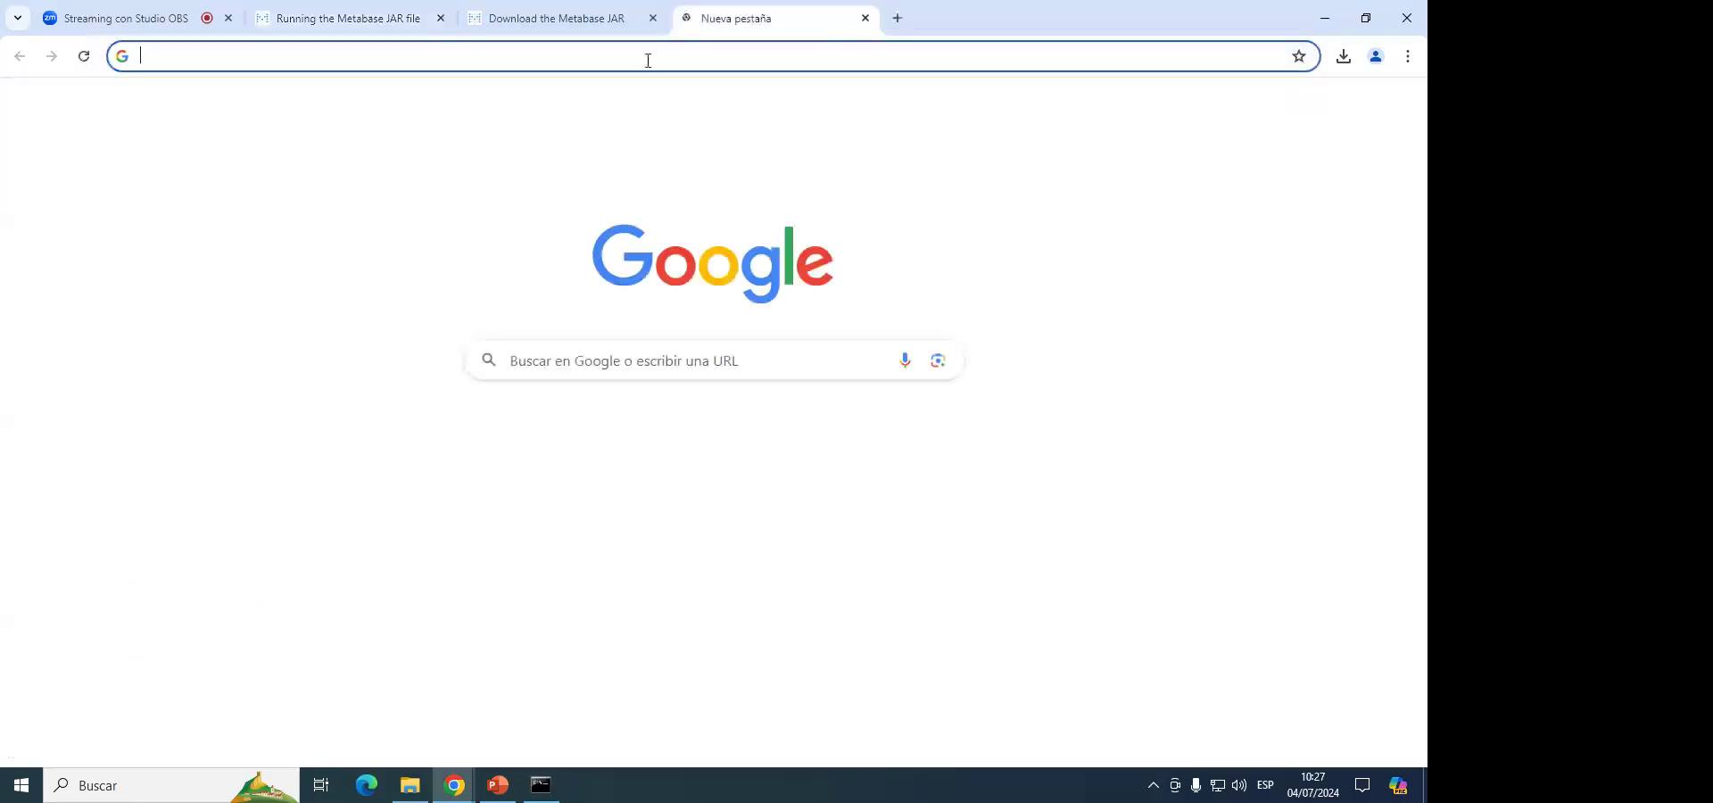
pyautogui.write('localhost:3000')
pyautogui.press('Return')
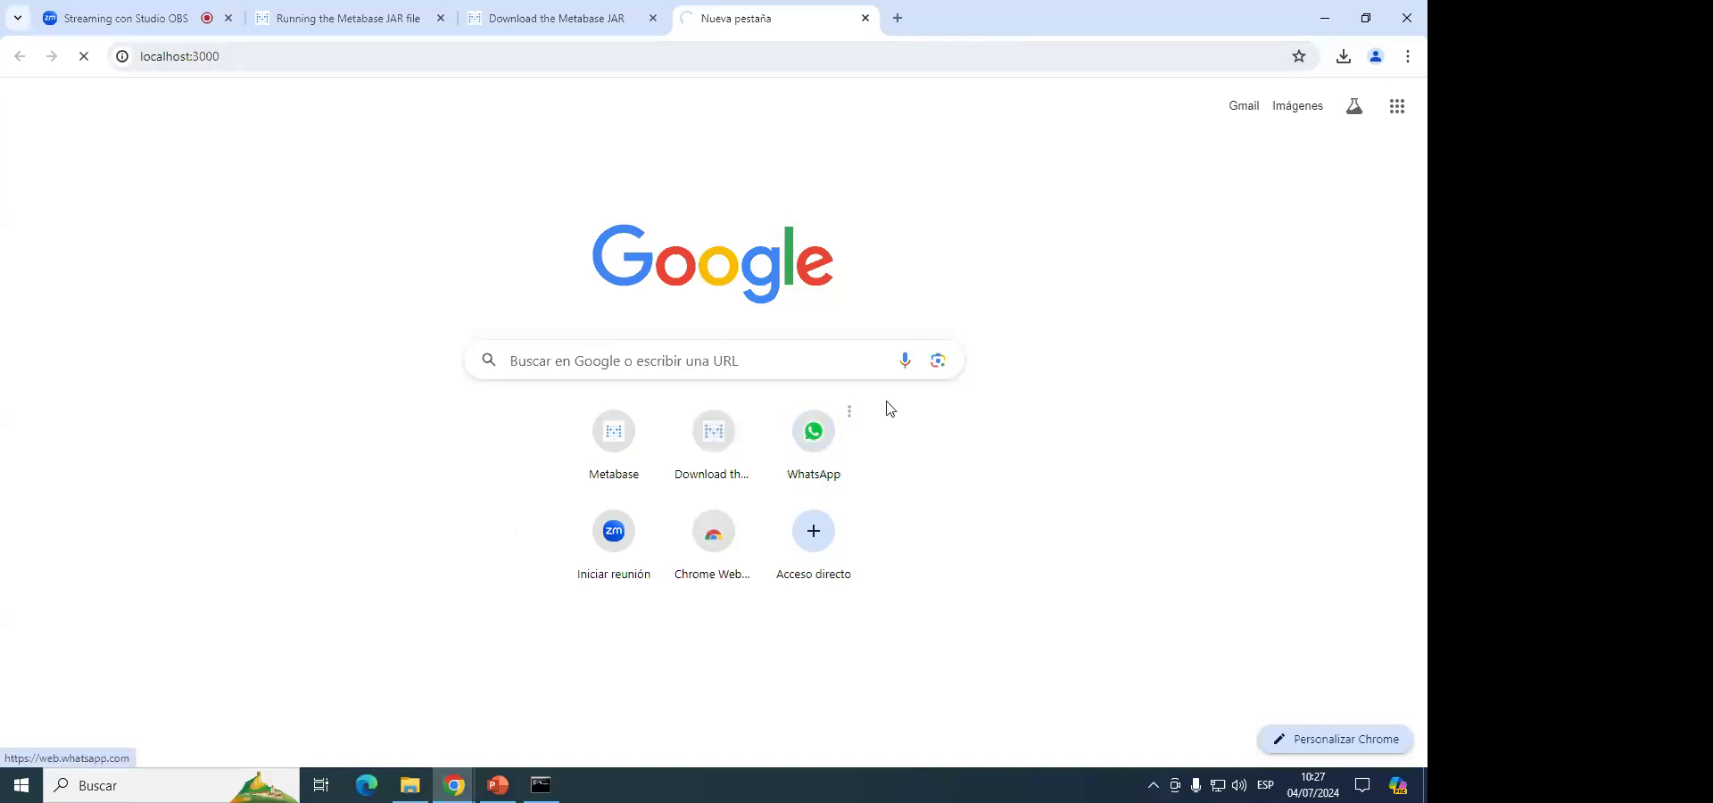
# Close the Download the Metabase JAR tab and return to the guide on running the JAR file.
pyautogui.click(527, 16)
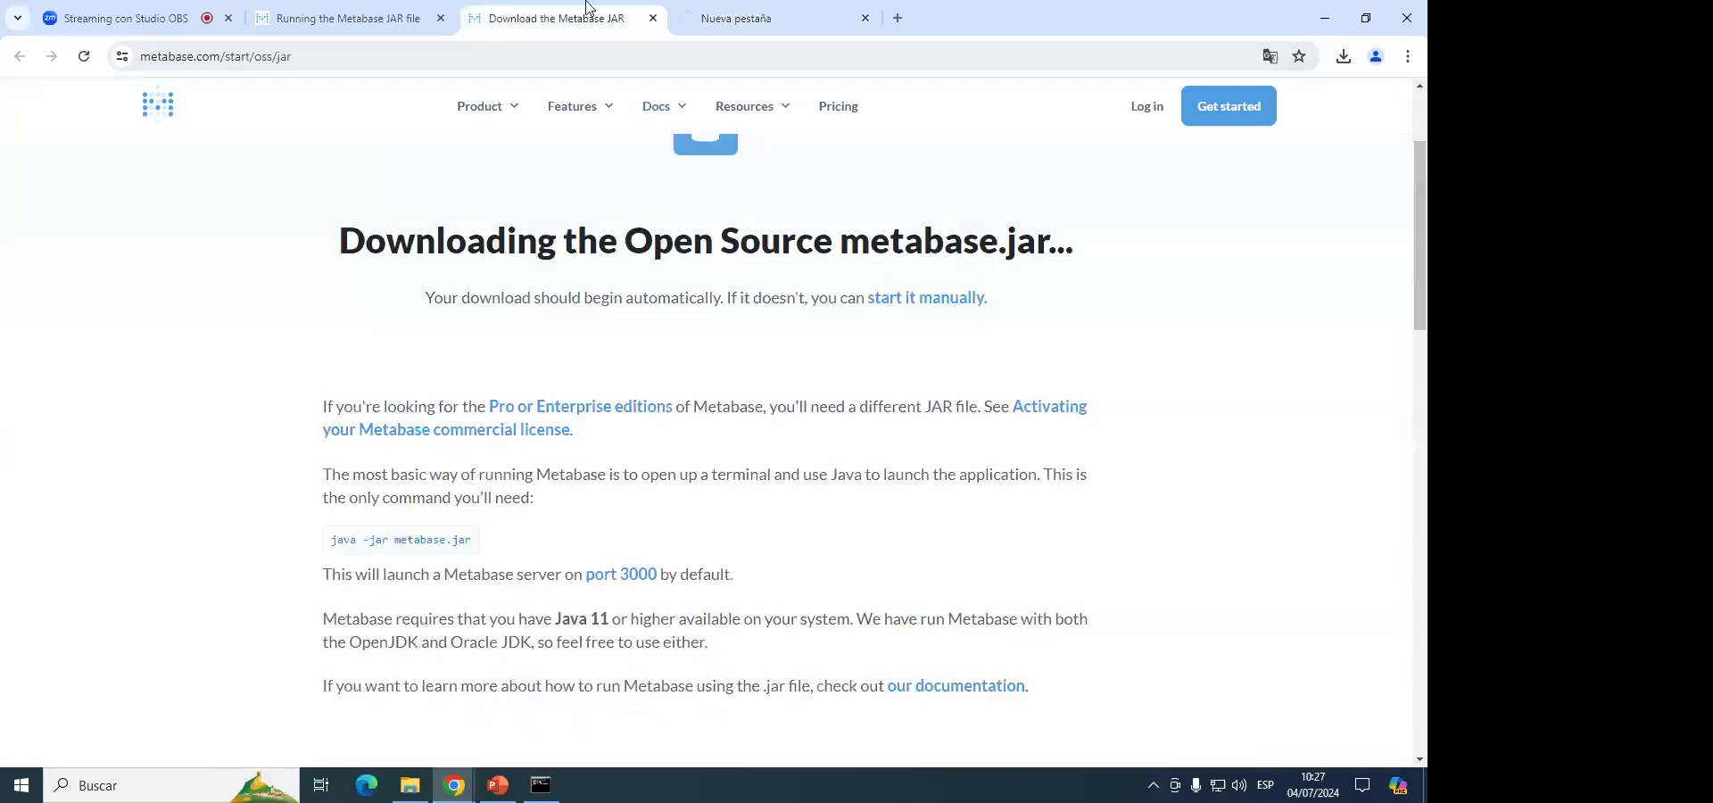
pyautogui.middleClick(539, 12)
pyautogui.click(326, 7)
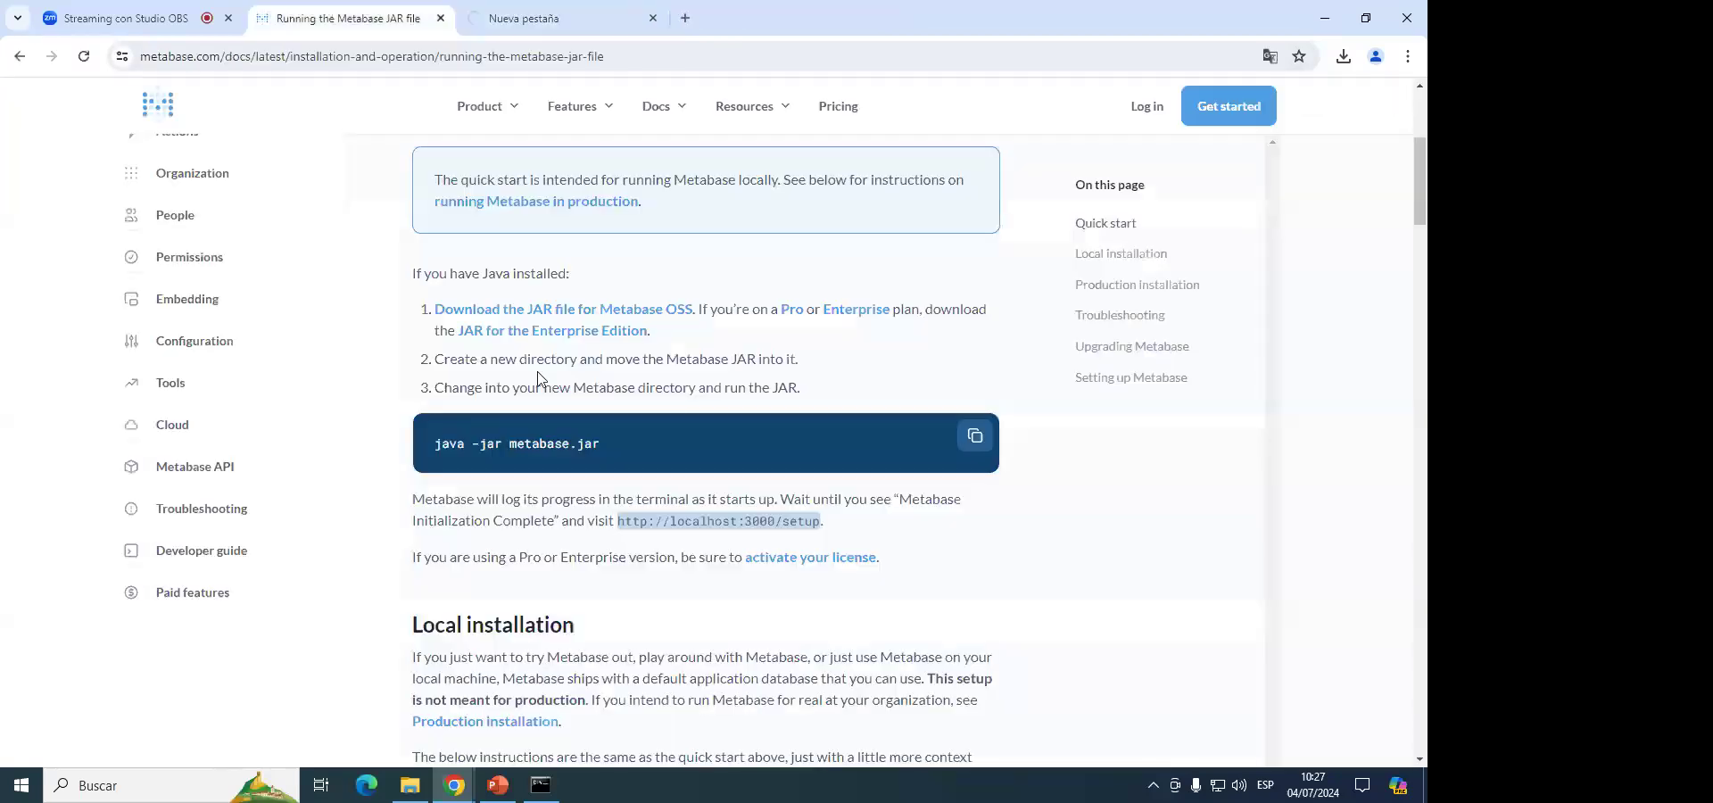
# Resume the paused server output in Command Prompt and return to the localhost:3000 tab in the browser.
pyautogui.click(562, 790)
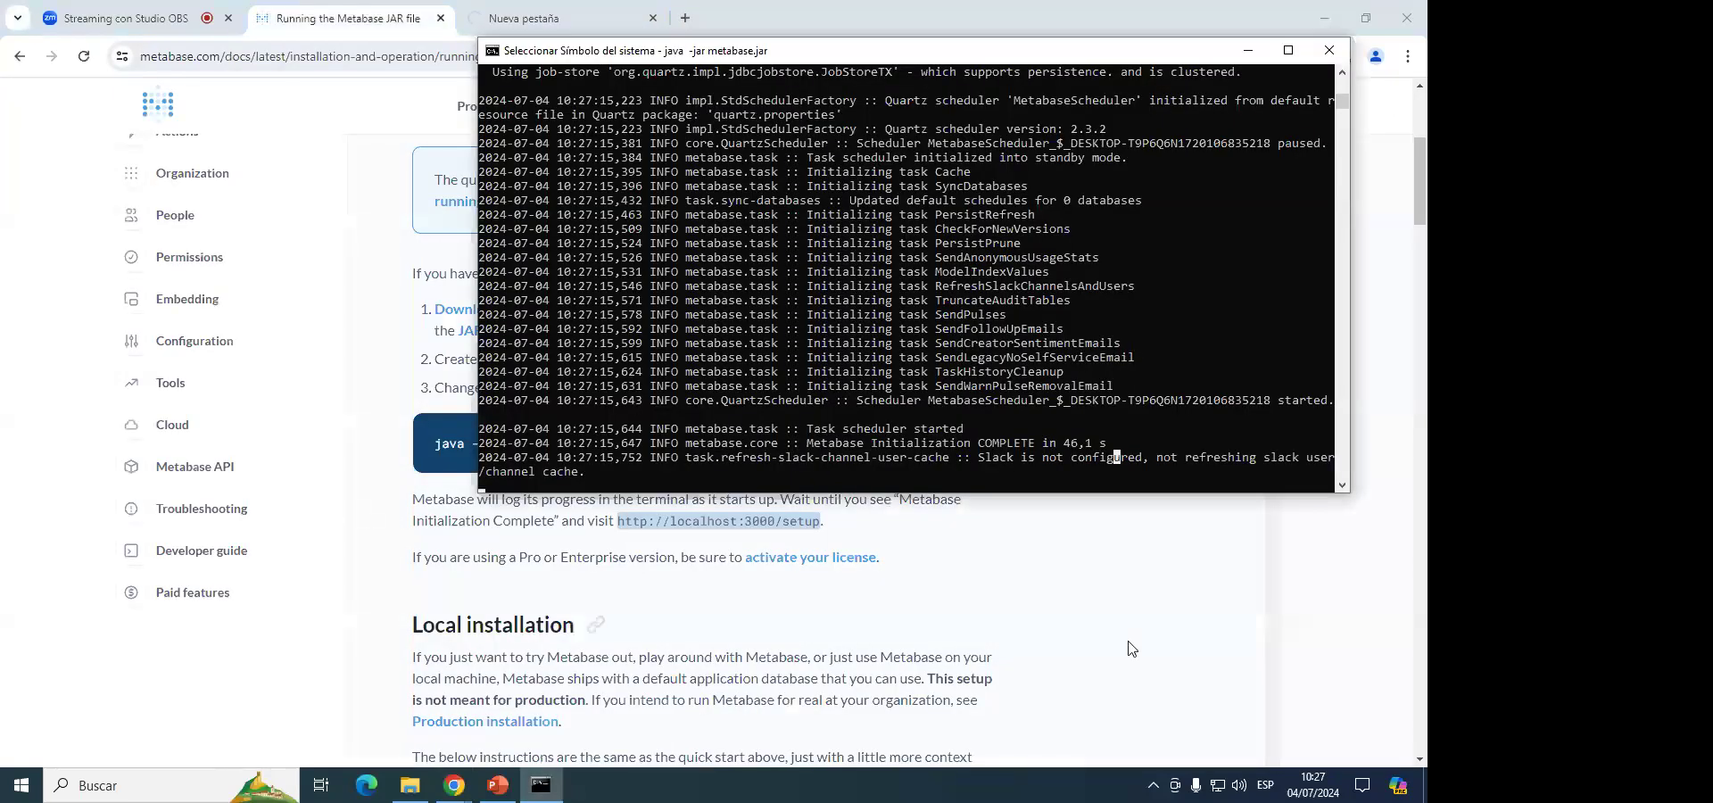
pyautogui.click(1129, 644)
pyautogui.click(553, 18)
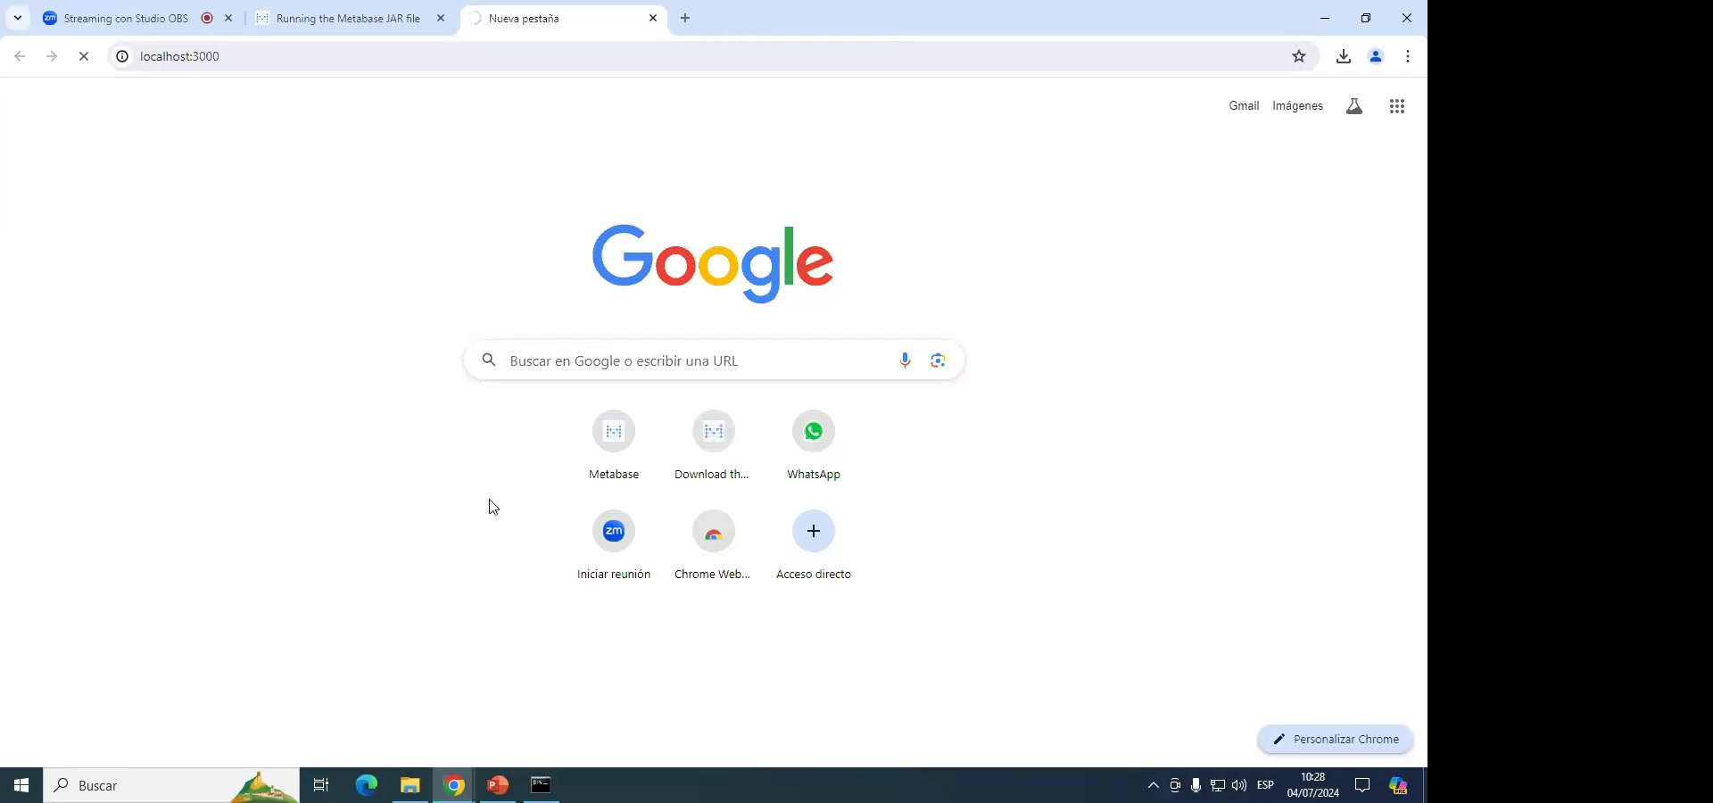
pyautogui.click(541, 785)
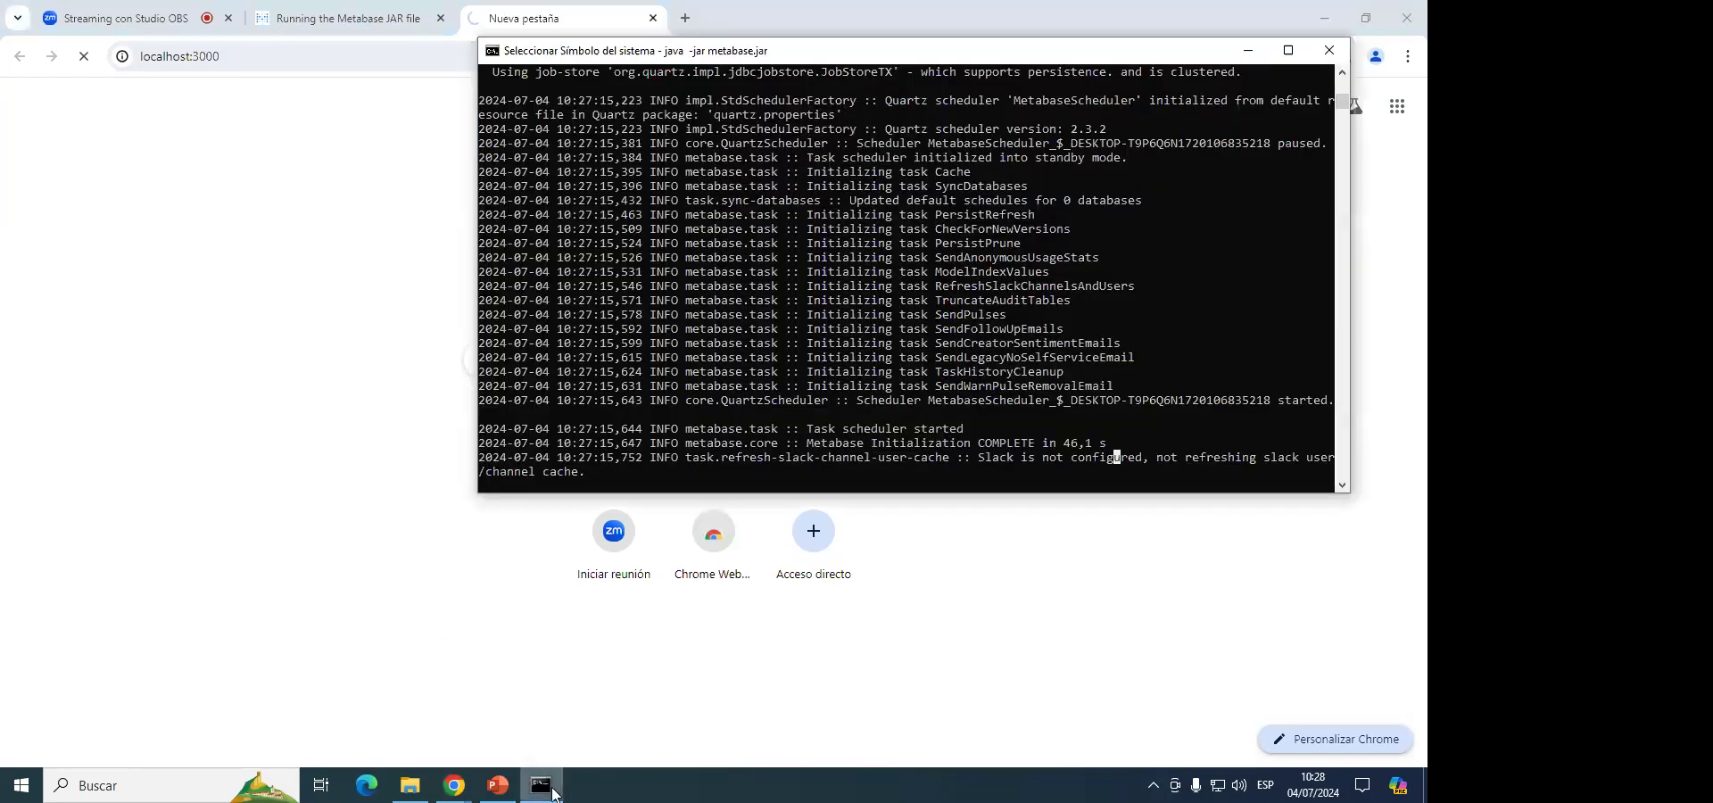
pyautogui.rightClick(1126, 492)
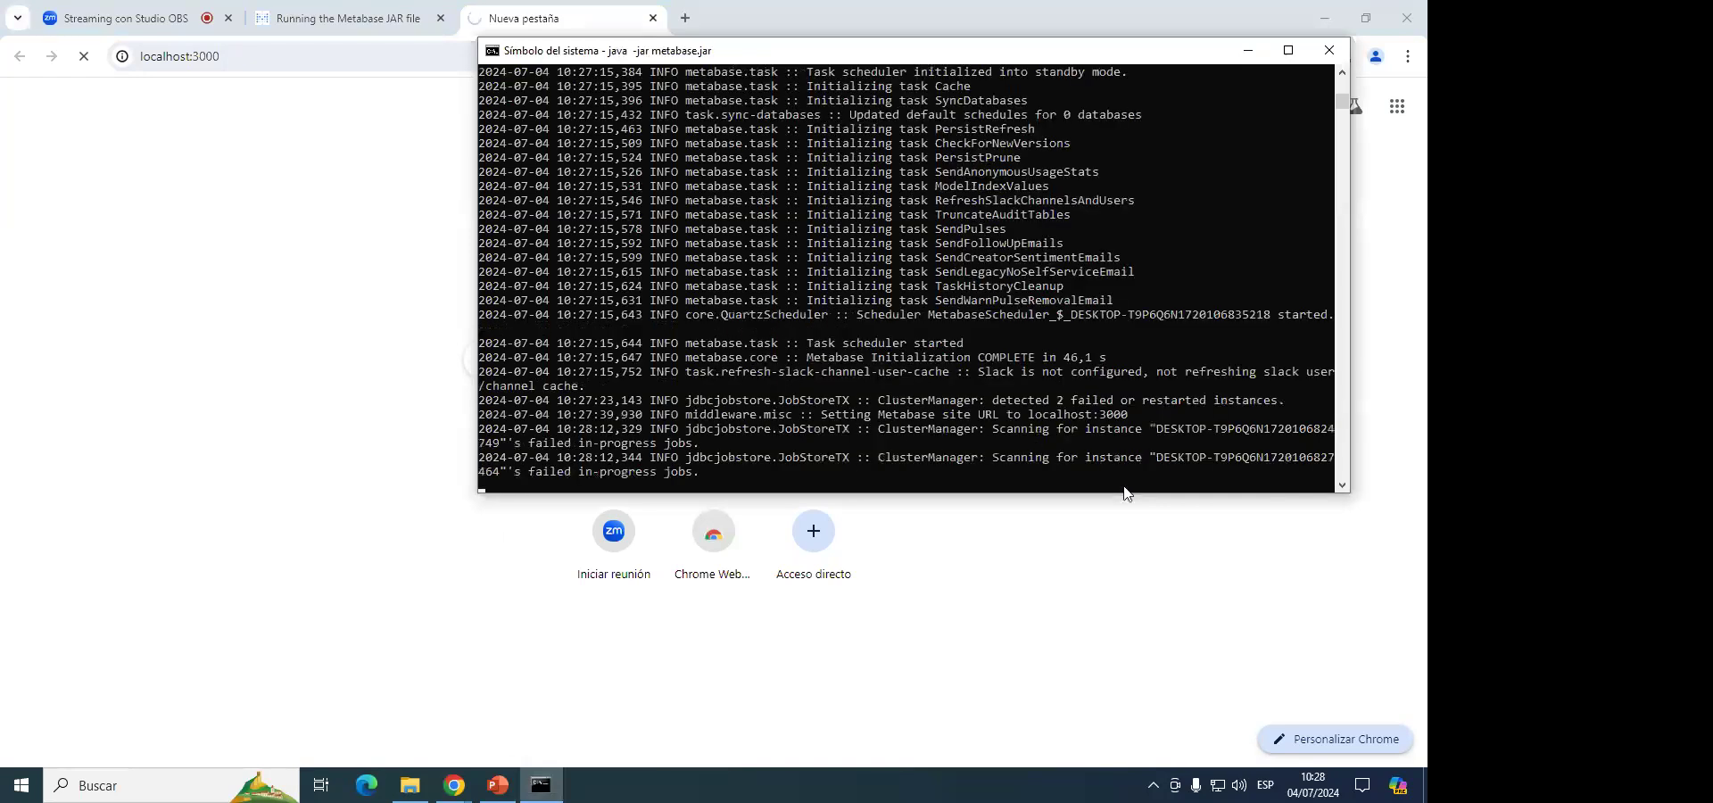
pyautogui.click(1024, 586)
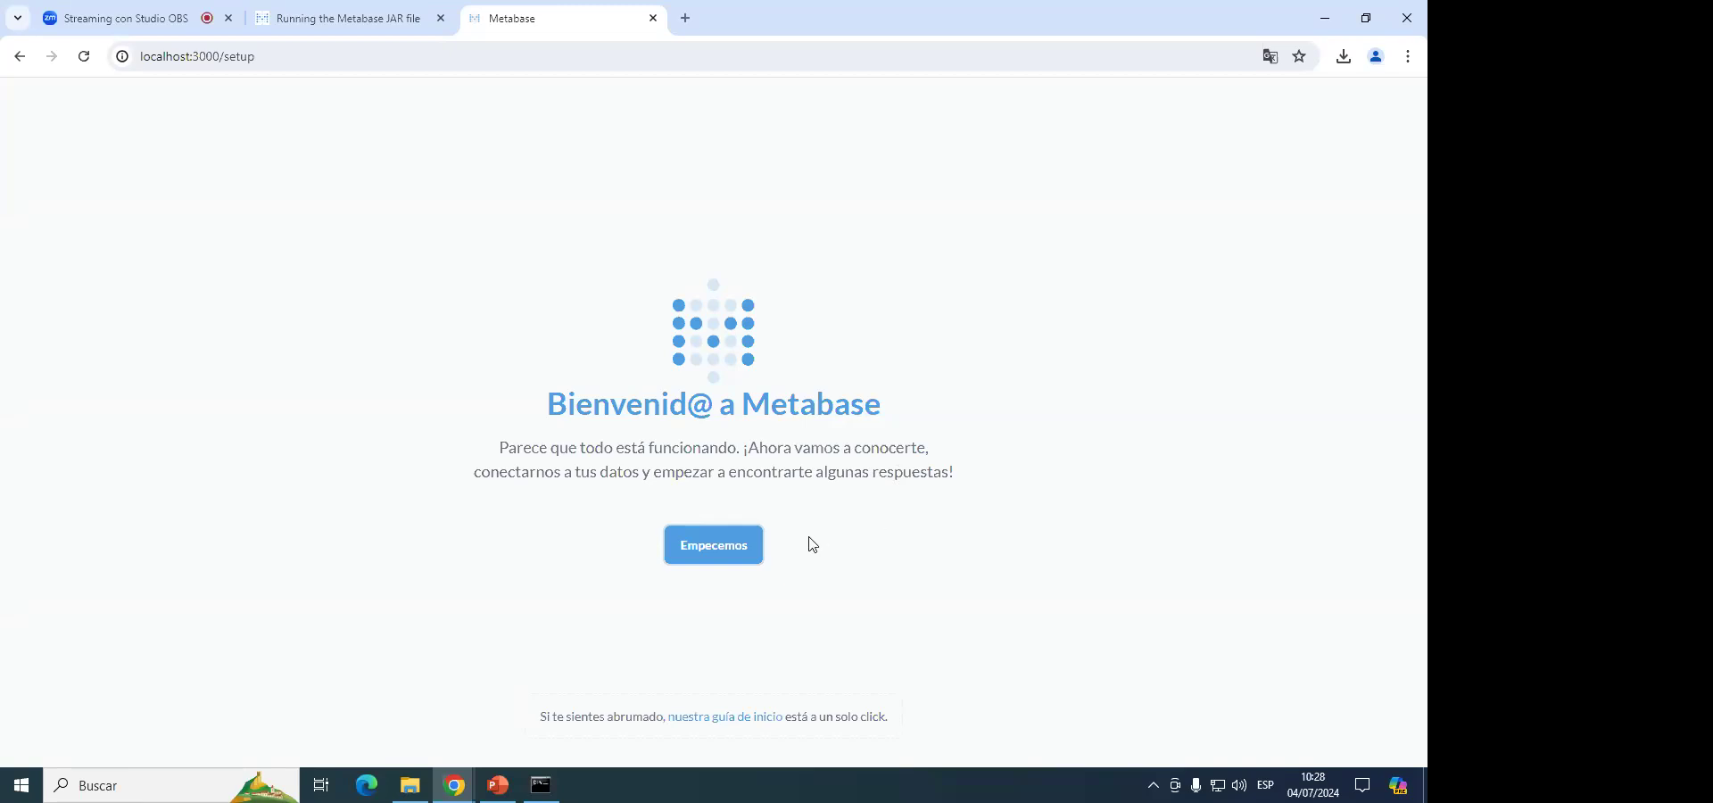
# Start the Metabase setup and accept español as the preferred language.
pyautogui.click(725, 553)
pyautogui.scroll(-1, 1052, 382)
pyautogui.scroll(1, 1048, 406)
pyautogui.scroll(-1, 1052, 412)
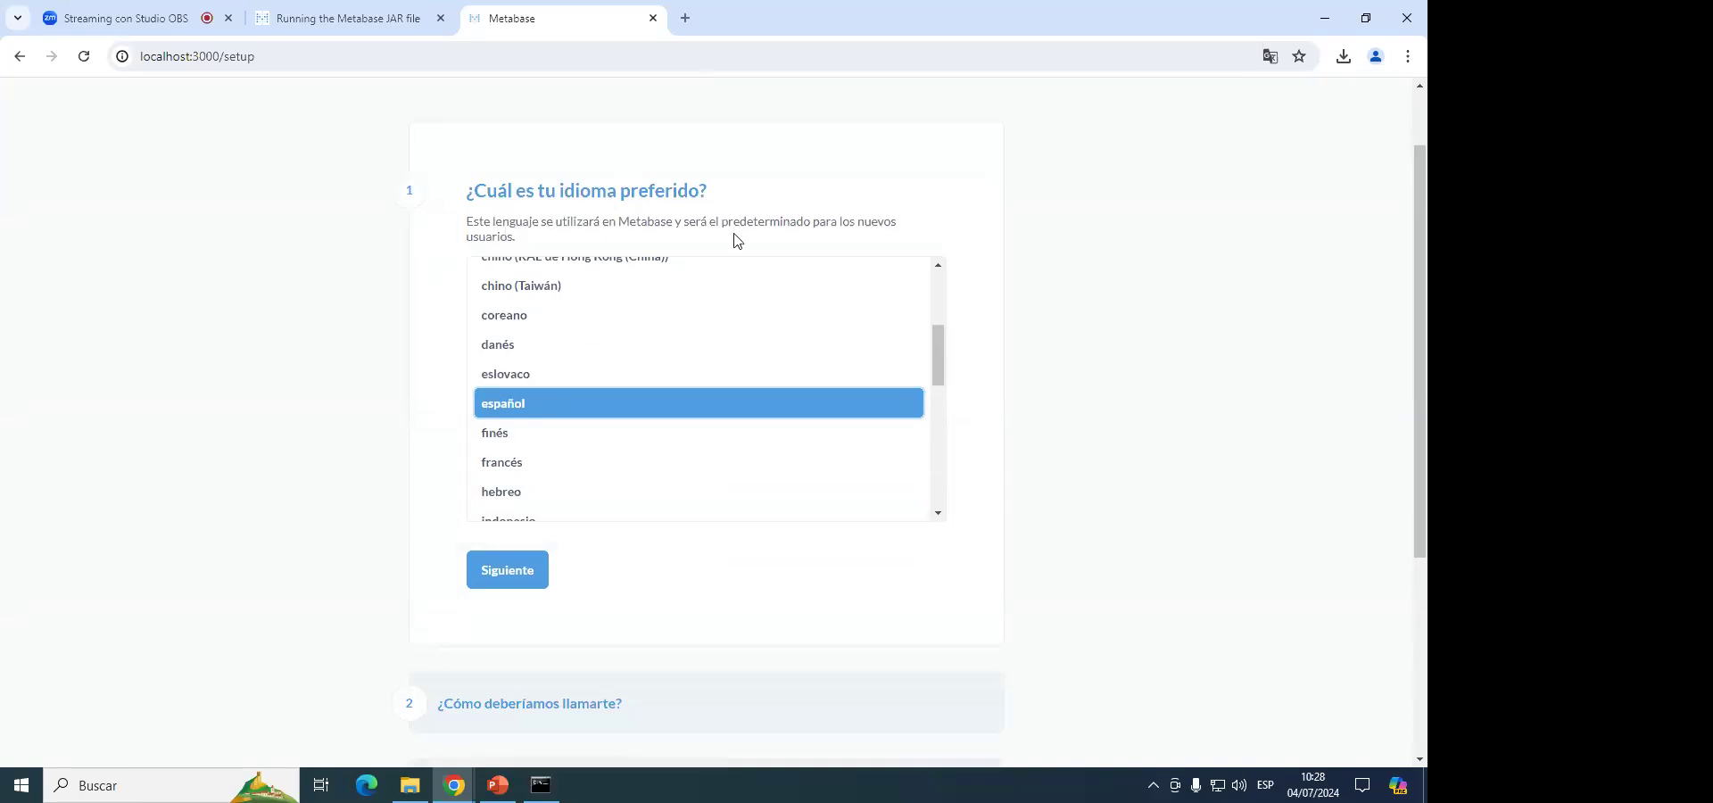
pyautogui.click(529, 572)
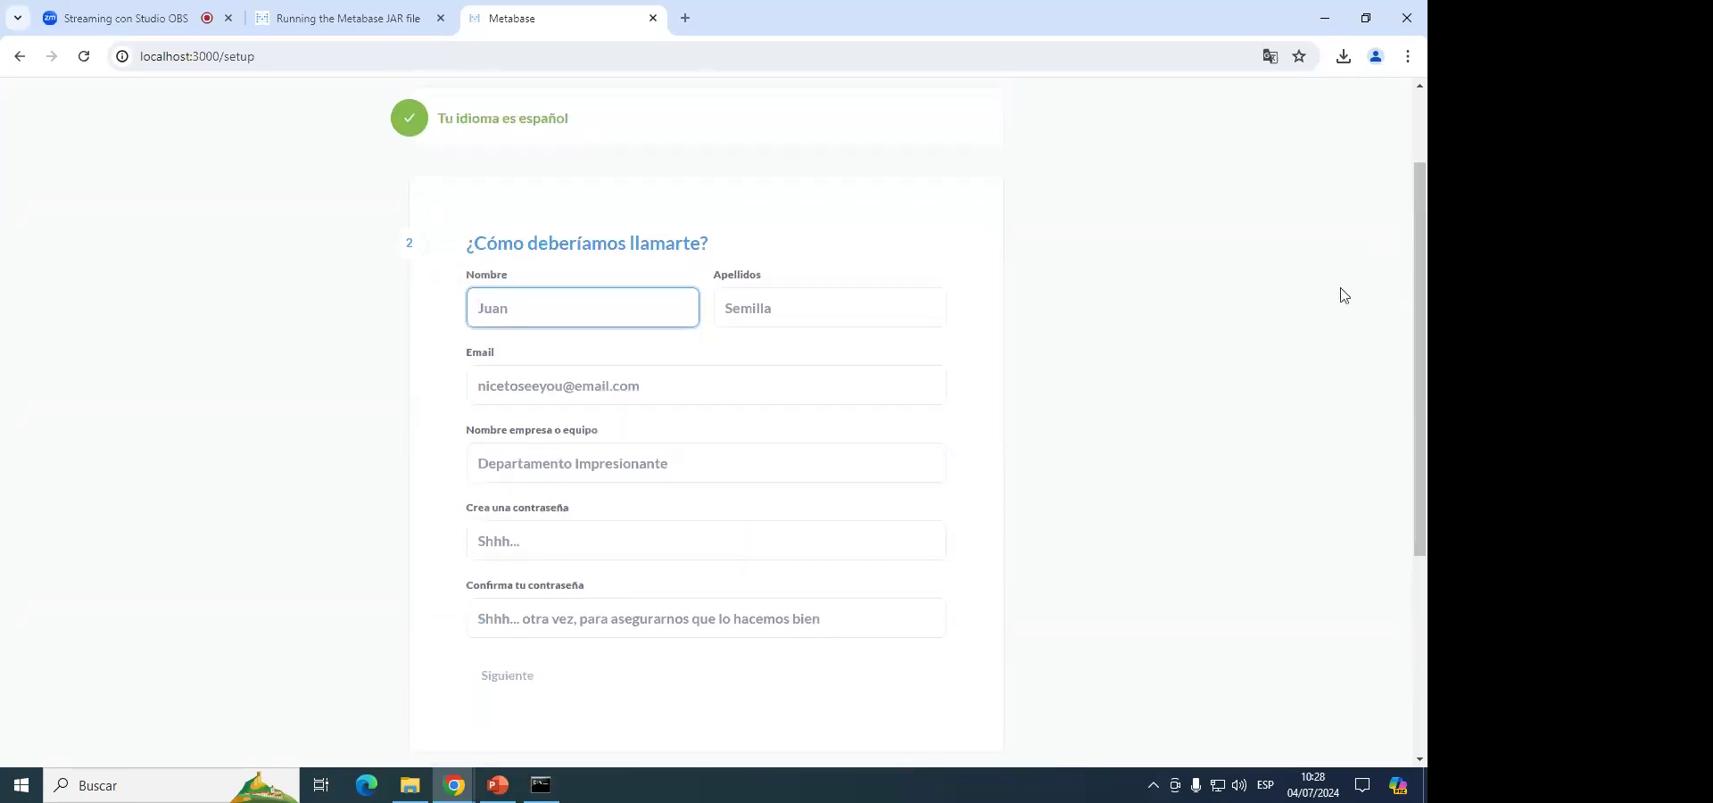
# Fill in the administrator's first name, surname and e-mail, and set the company or team name to Software.
pyautogui.moveTo(1424, 256); pyautogui.dragTo(1422, 288)
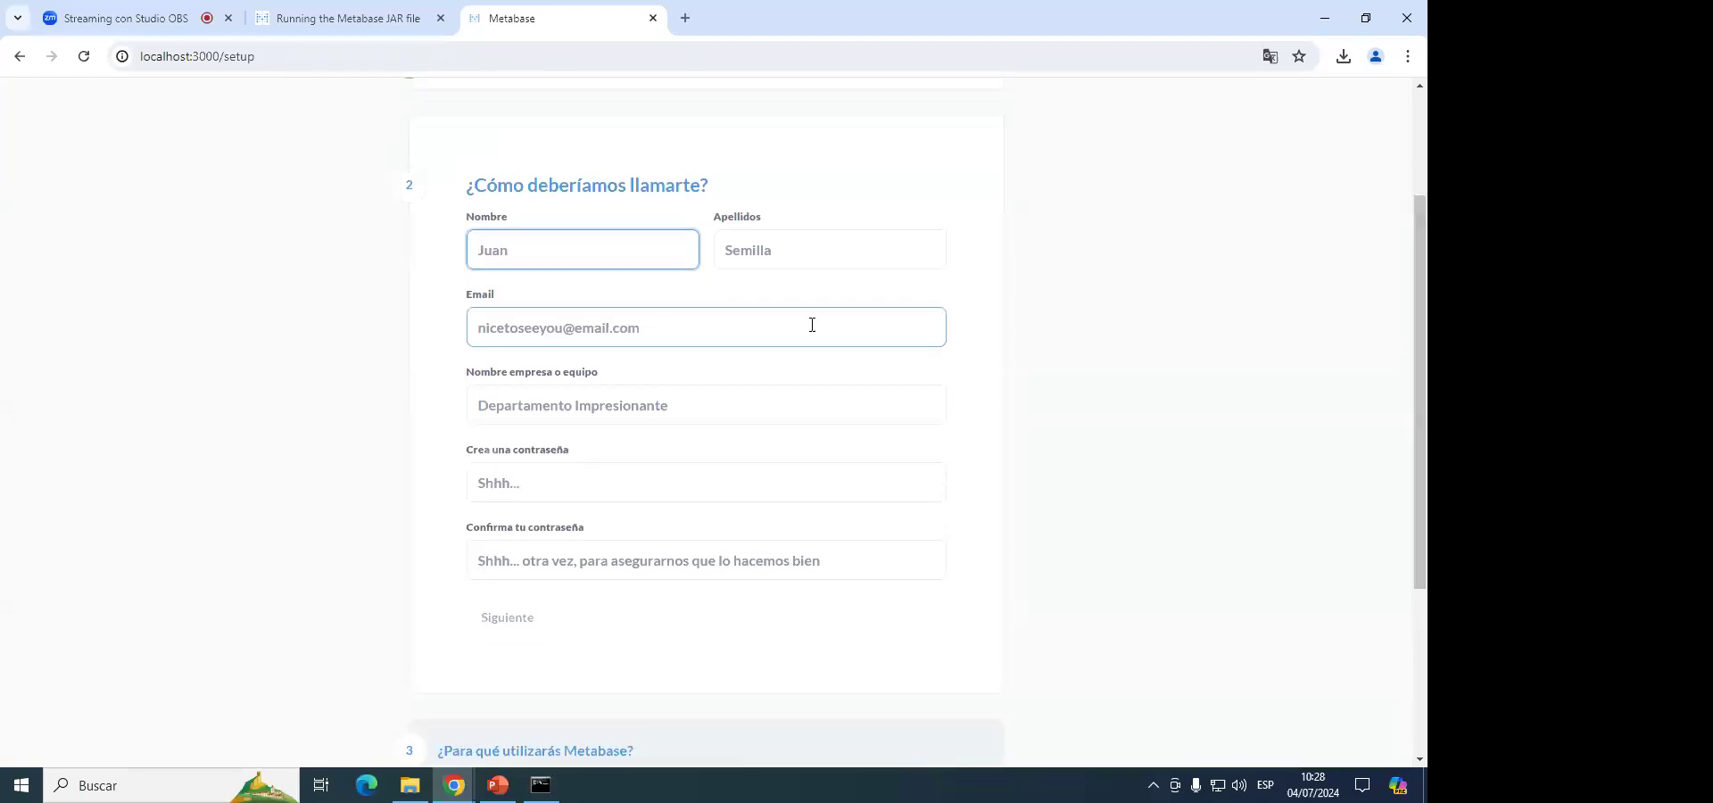
pyautogui.click(619, 260)
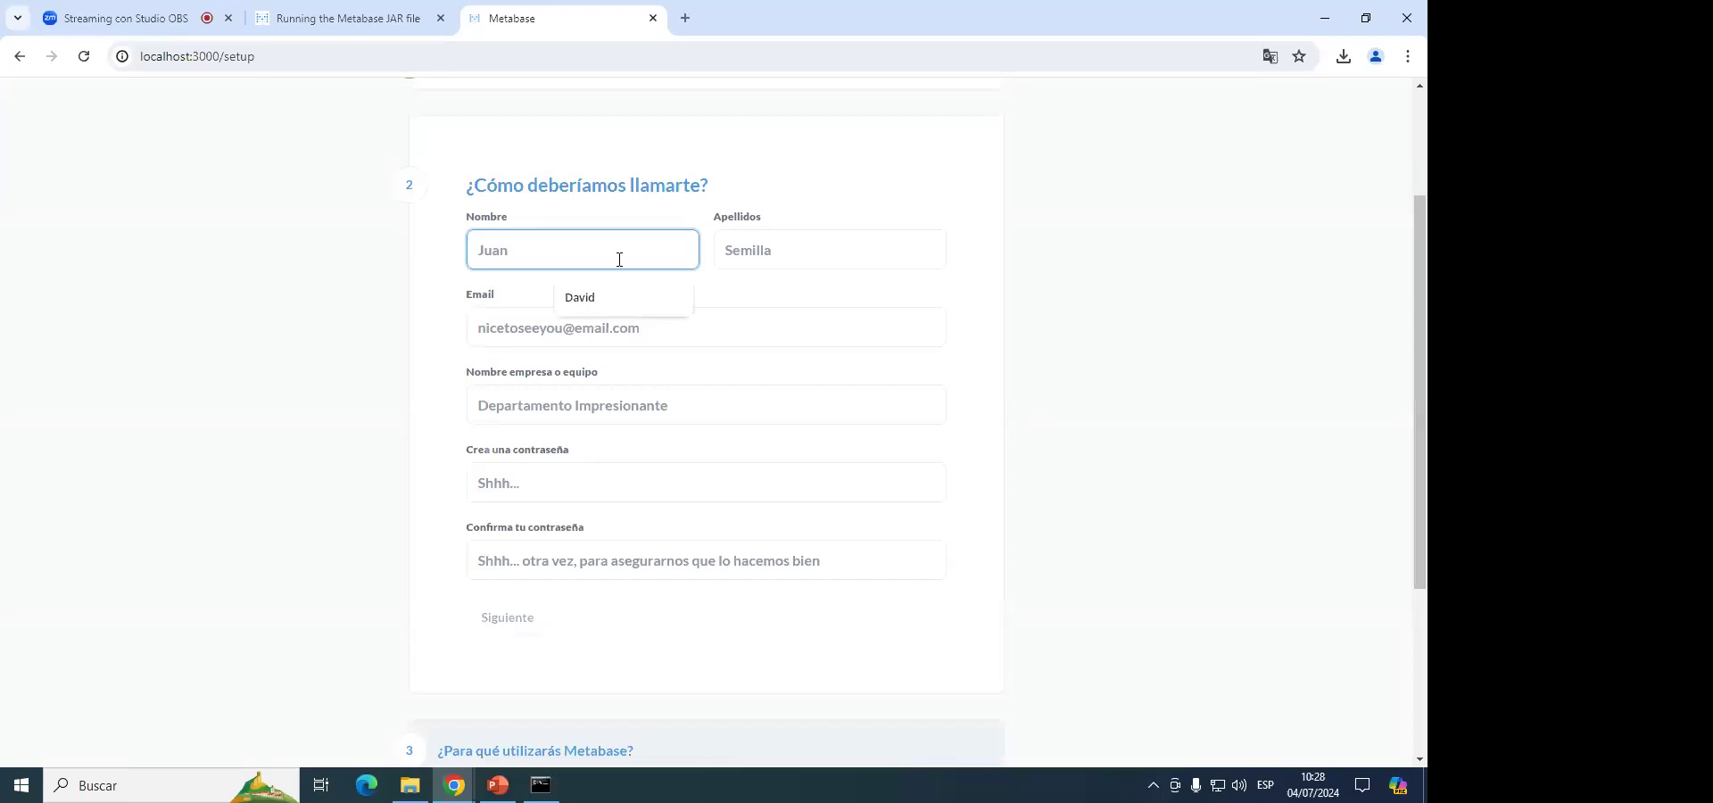
pyautogui.click(652, 297)
pyautogui.click(738, 250)
pyautogui.click(864, 295)
pyautogui.click(720, 321)
pyautogui.click(619, 375)
pyautogui.click(594, 408)
pyautogui.moveTo(598, 389); pyautogui.dragTo(473, 378)
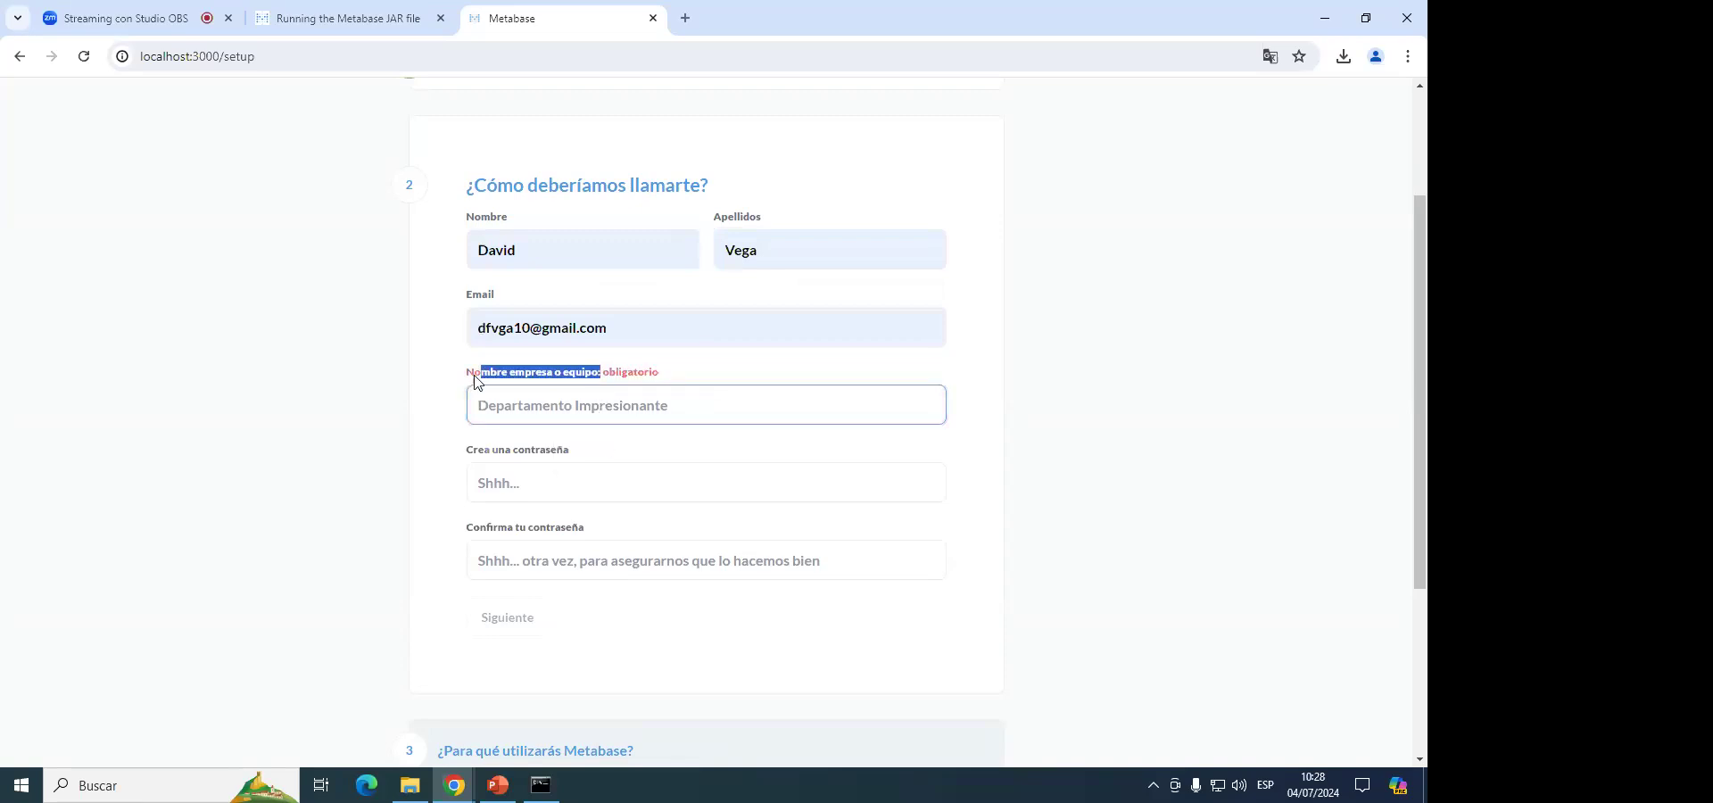
pyautogui.click(664, 407)
pyautogui.click(590, 453)
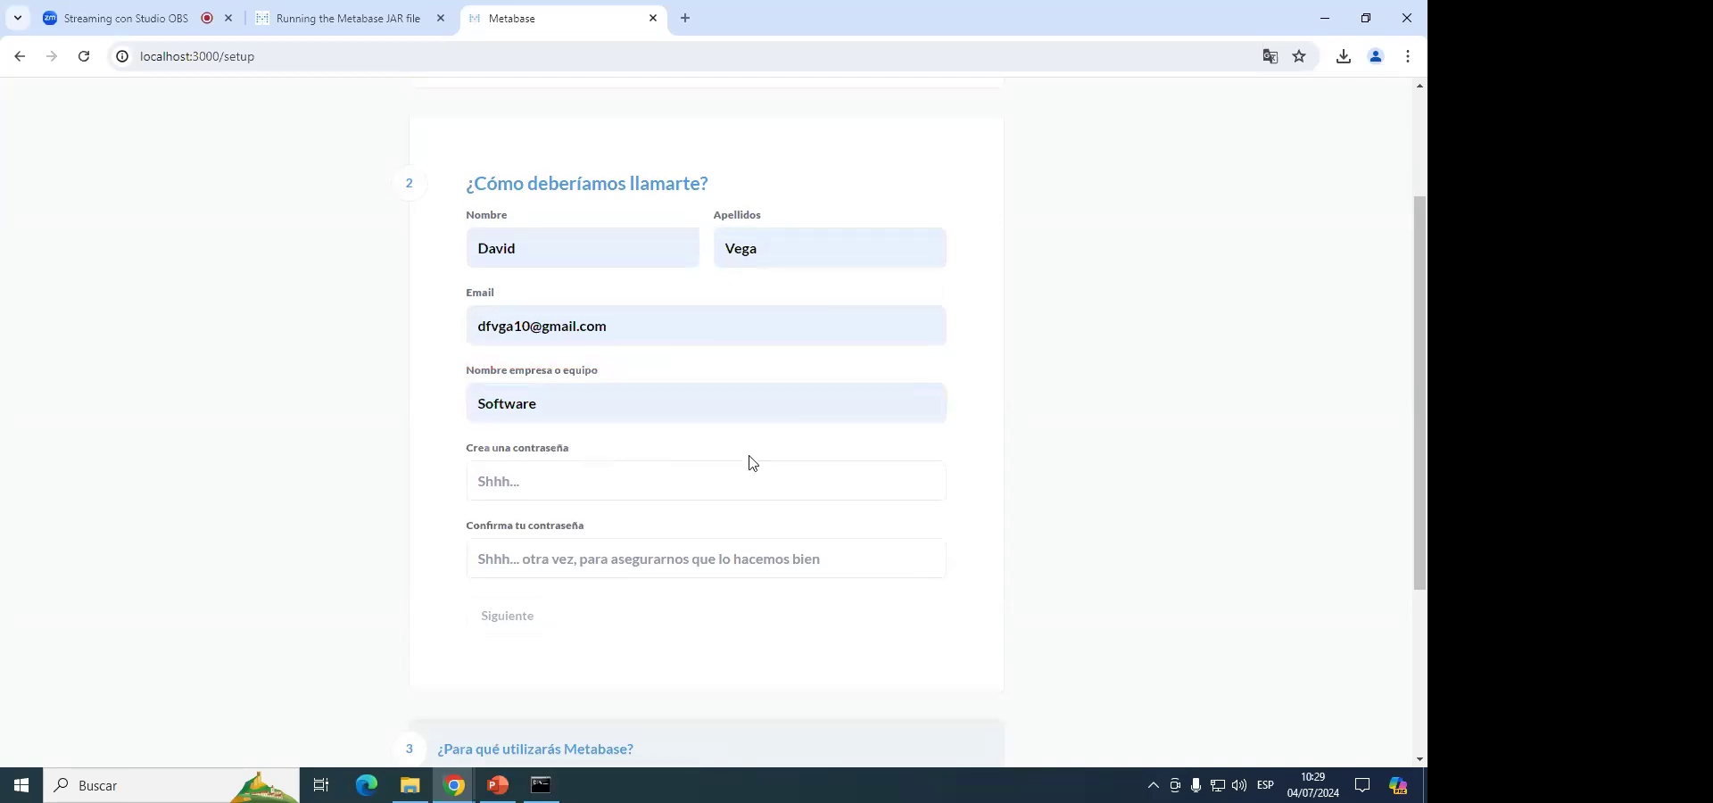
# Enter and confirm the account password, and proceed to the question on how Metabase will be used.
pyautogui.scroll(-1, 678, 428)
pyautogui.click(599, 394)
pyautogui.write('••••••••••')
pyautogui.press('Tab')
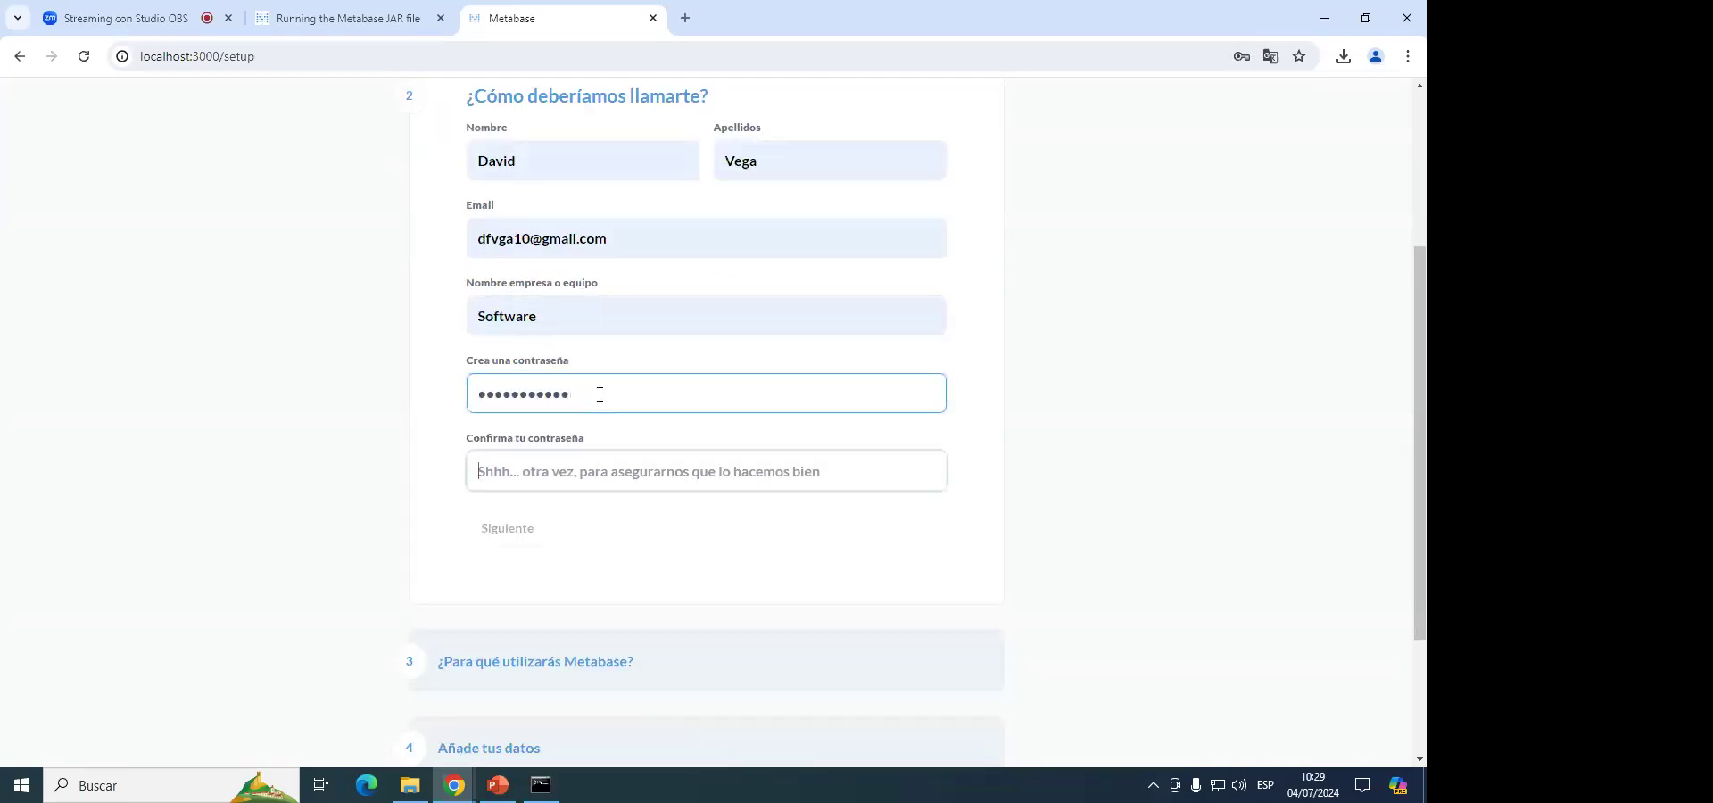
pyautogui.write('•••••••••••')
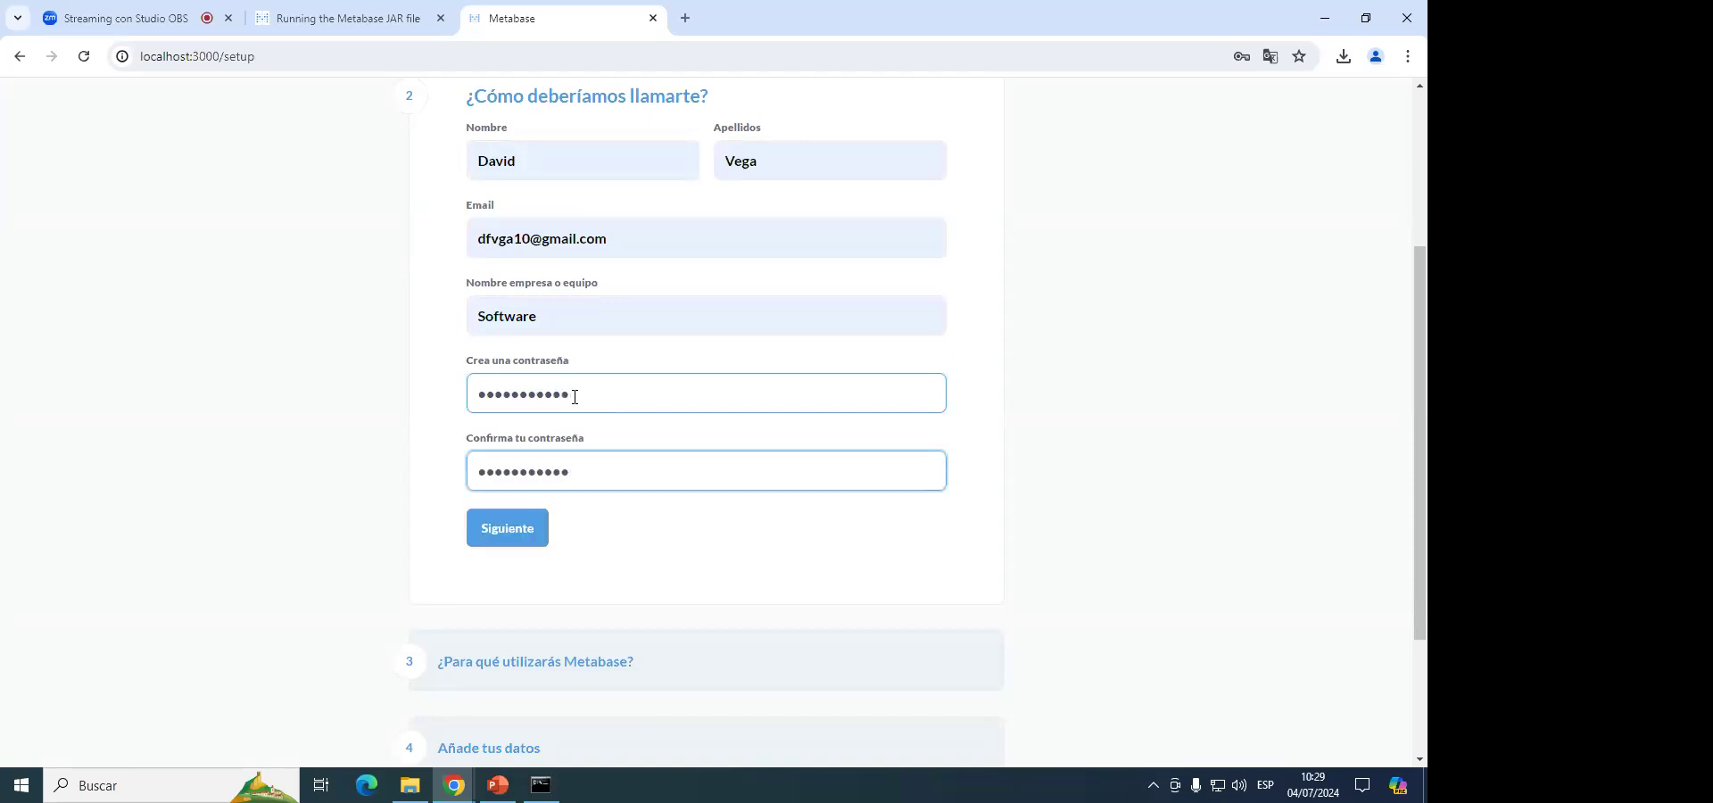
pyautogui.click(531, 537)
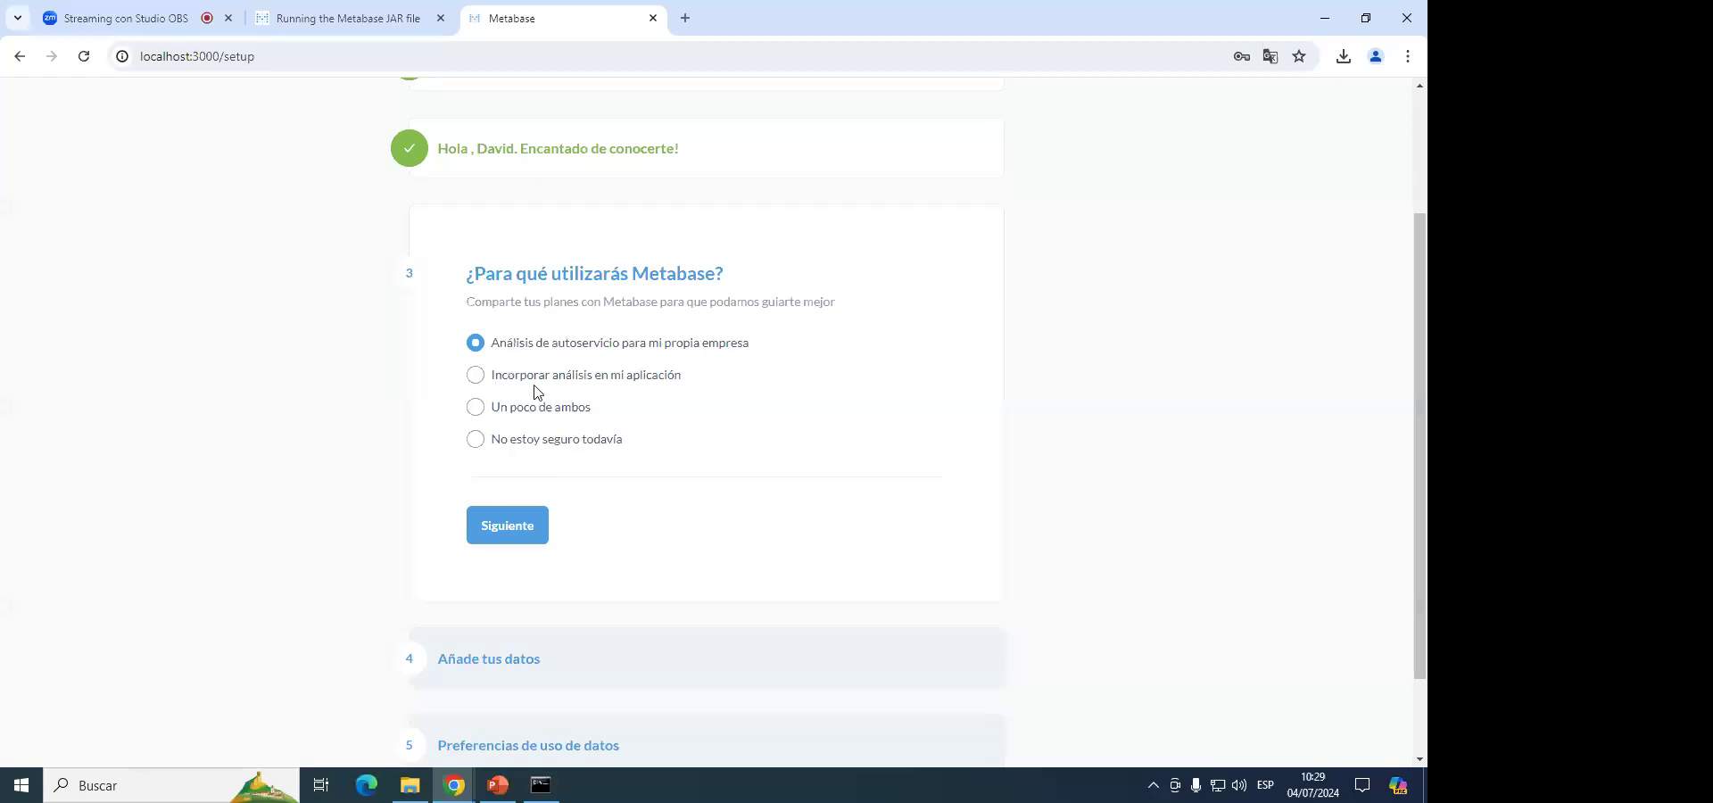
# Set the intended use to "No estoy seguro todavía", review the full list of database types, and choose to add data later.
pyautogui.click(550, 445)
pyautogui.click(515, 533)
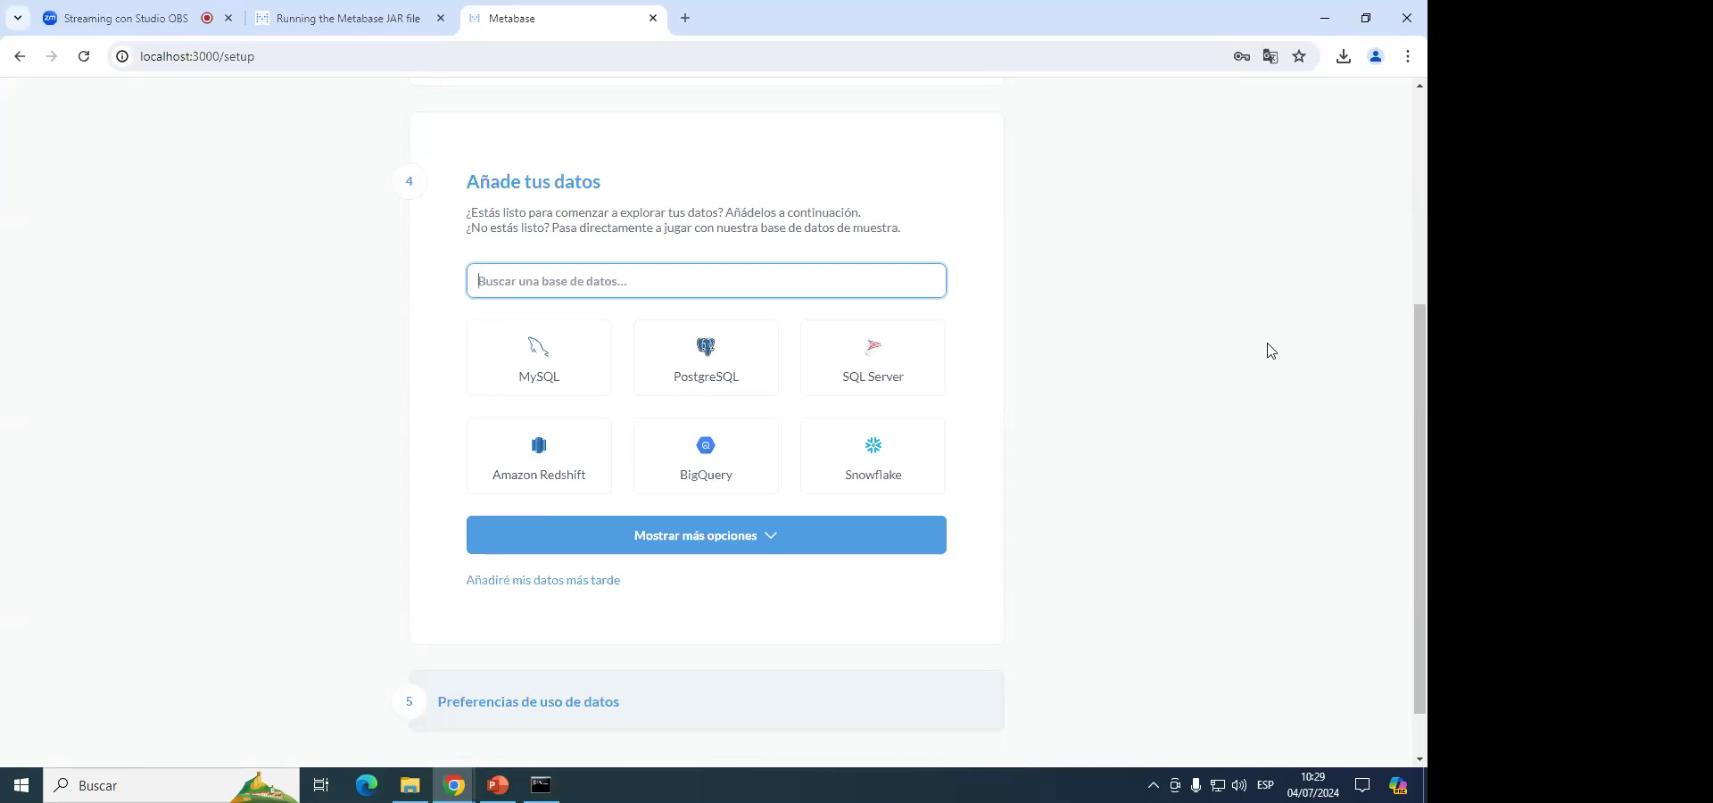
pyautogui.click(816, 546)
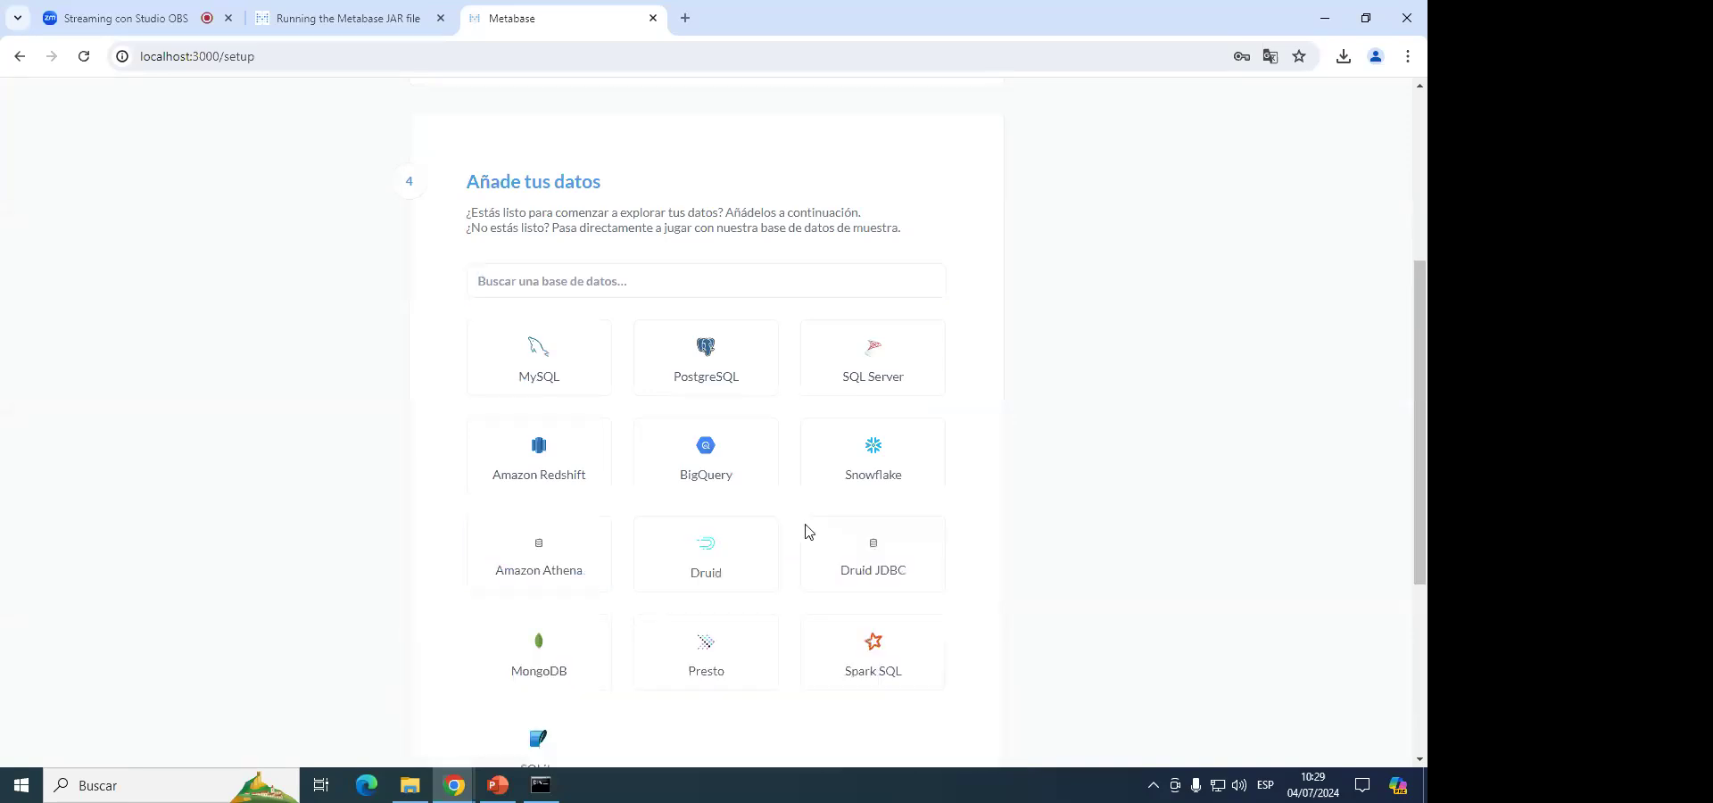
pyautogui.scroll(-1, 1035, 482)
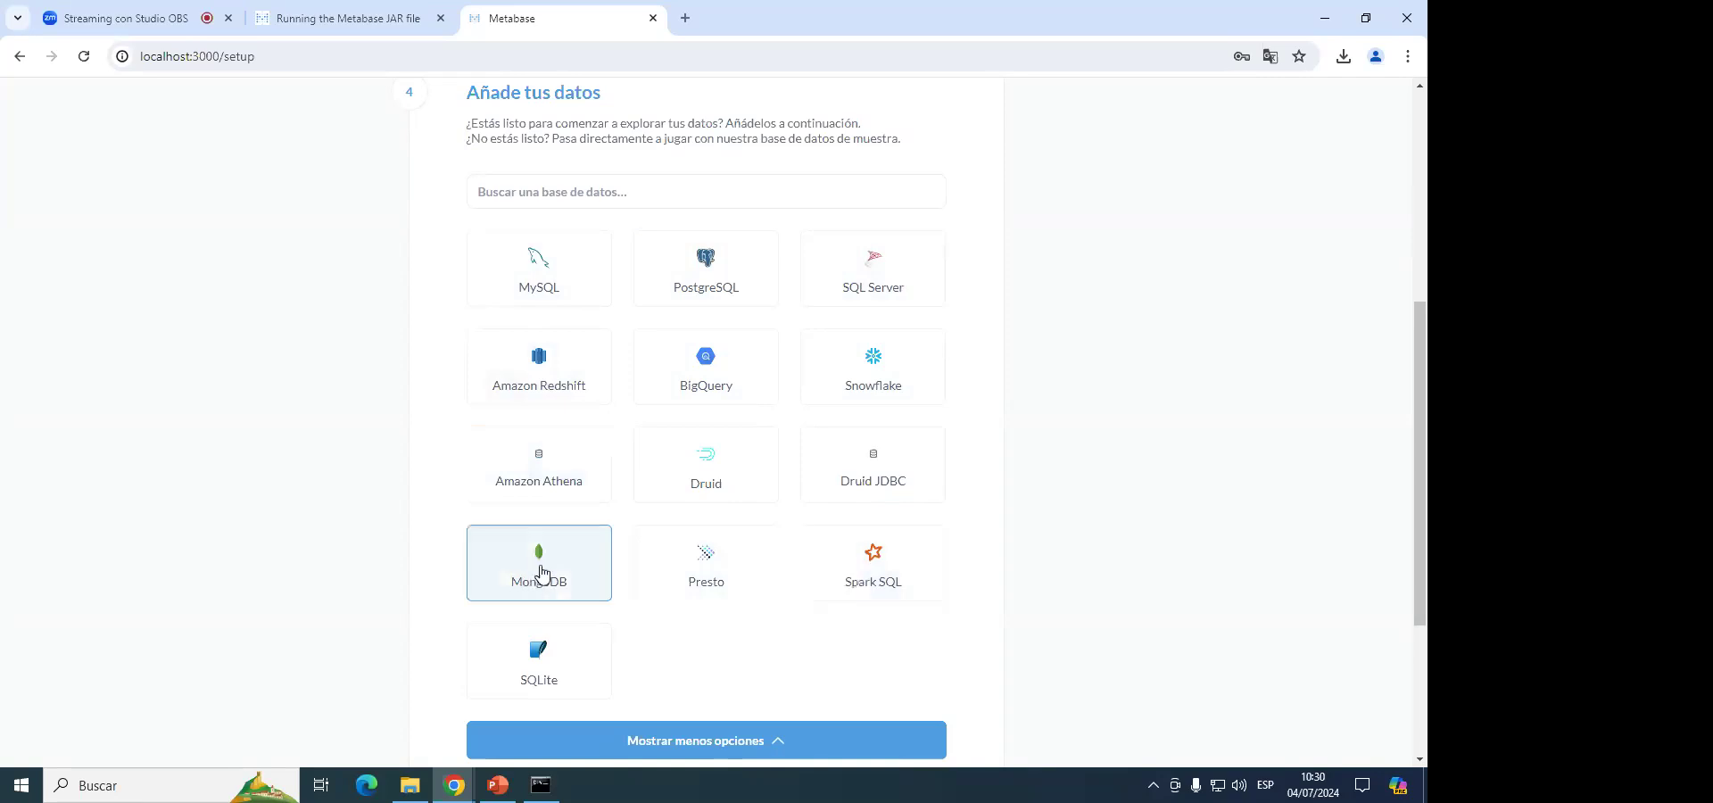
pyautogui.click(773, 746)
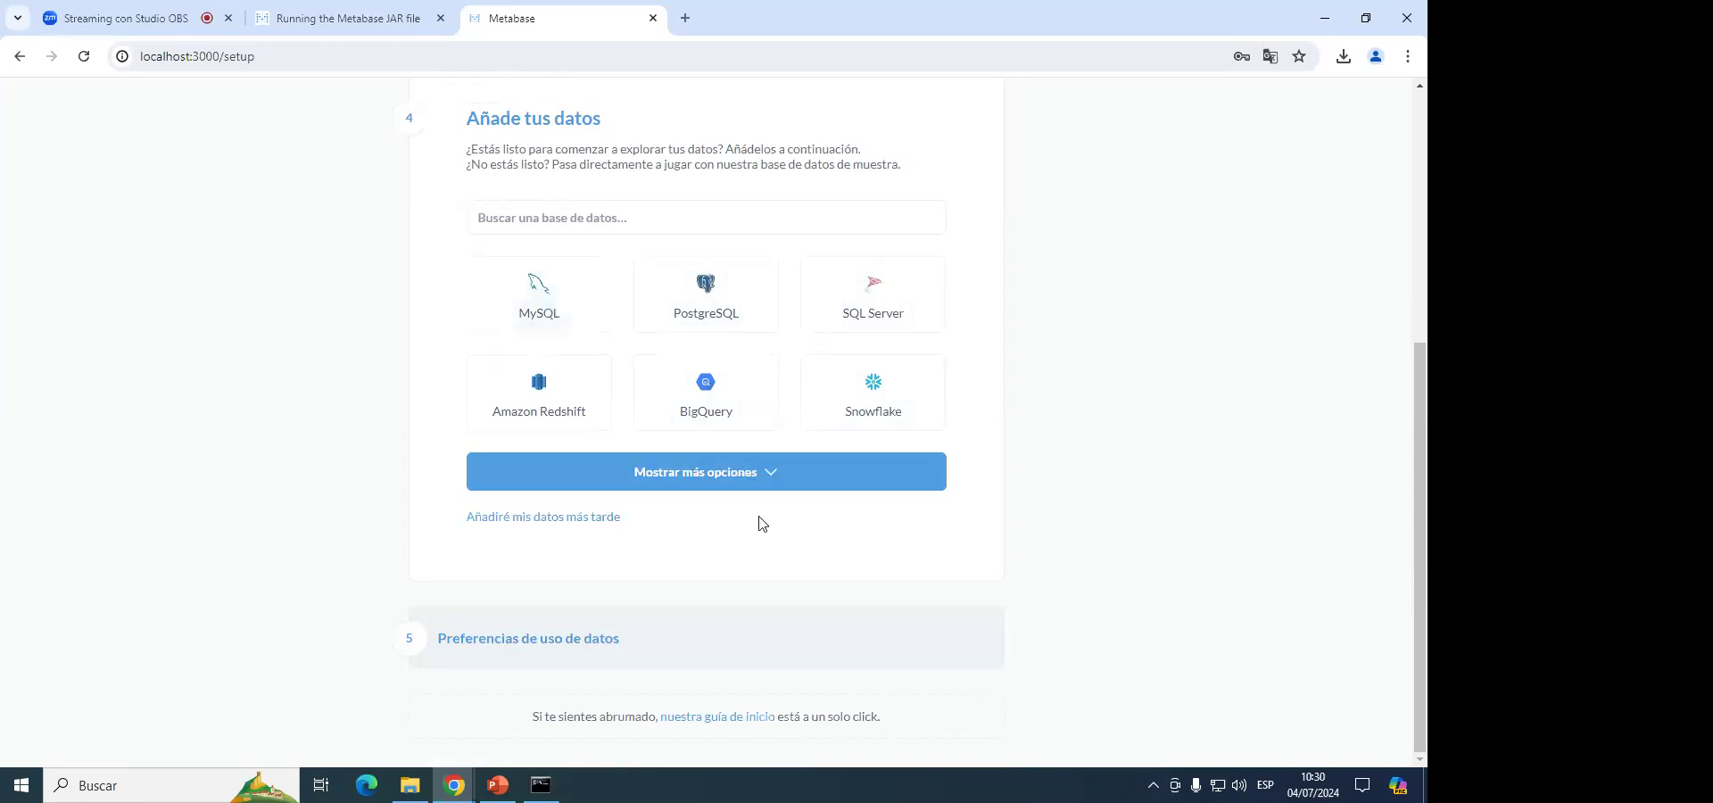
pyautogui.click(552, 518)
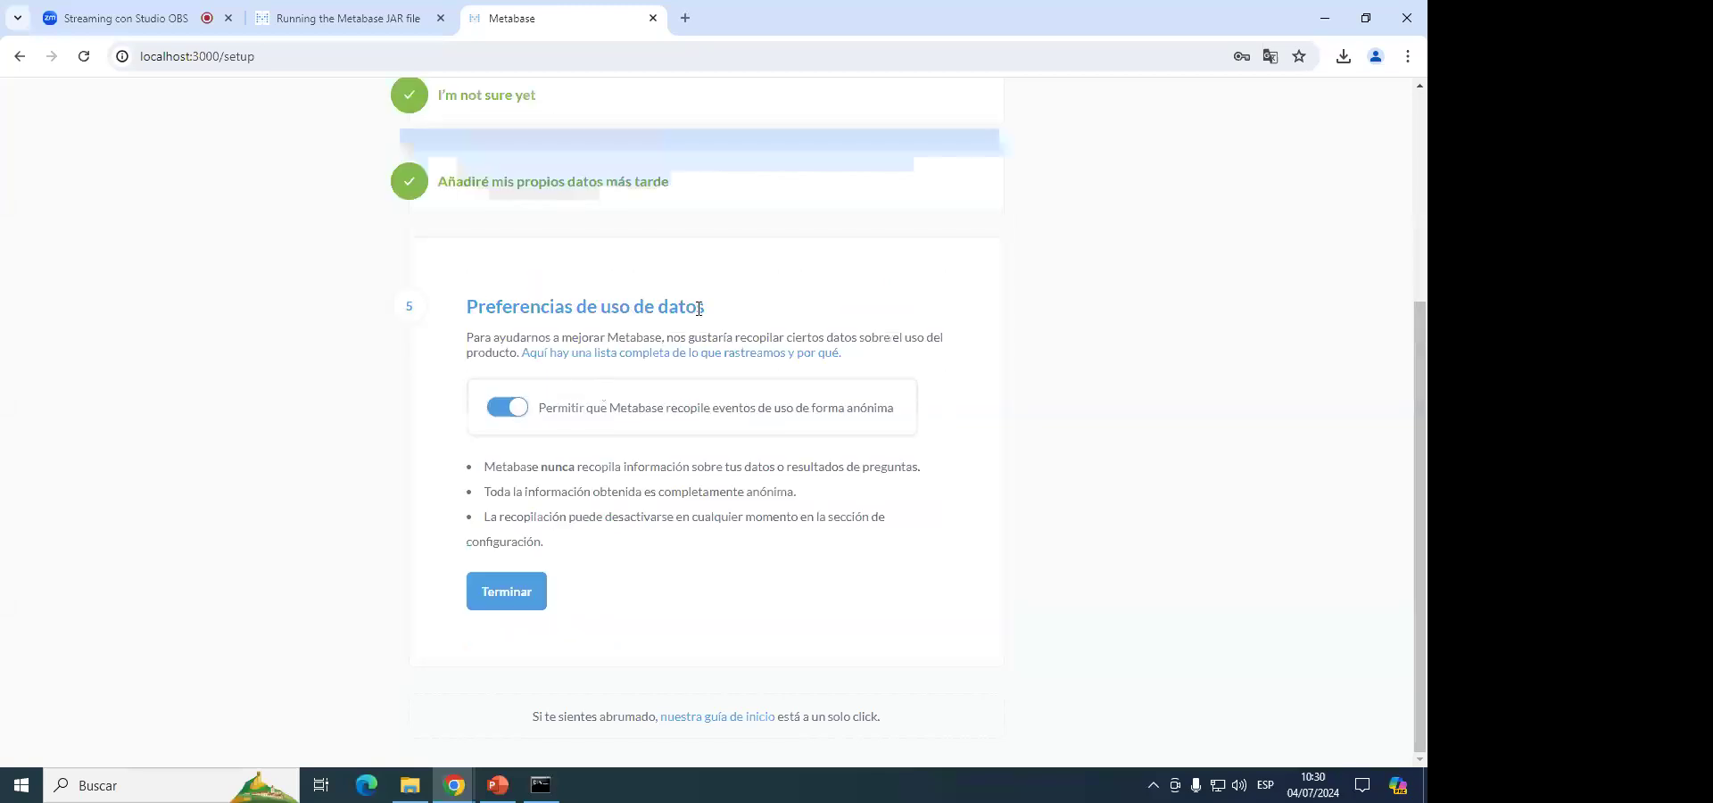
# Keep anonymous usage event collection allowed in the data preferences and complete that setup stage.
pyautogui.moveTo(468, 310); pyautogui.dragTo(727, 314)
pyautogui.click(727, 314)
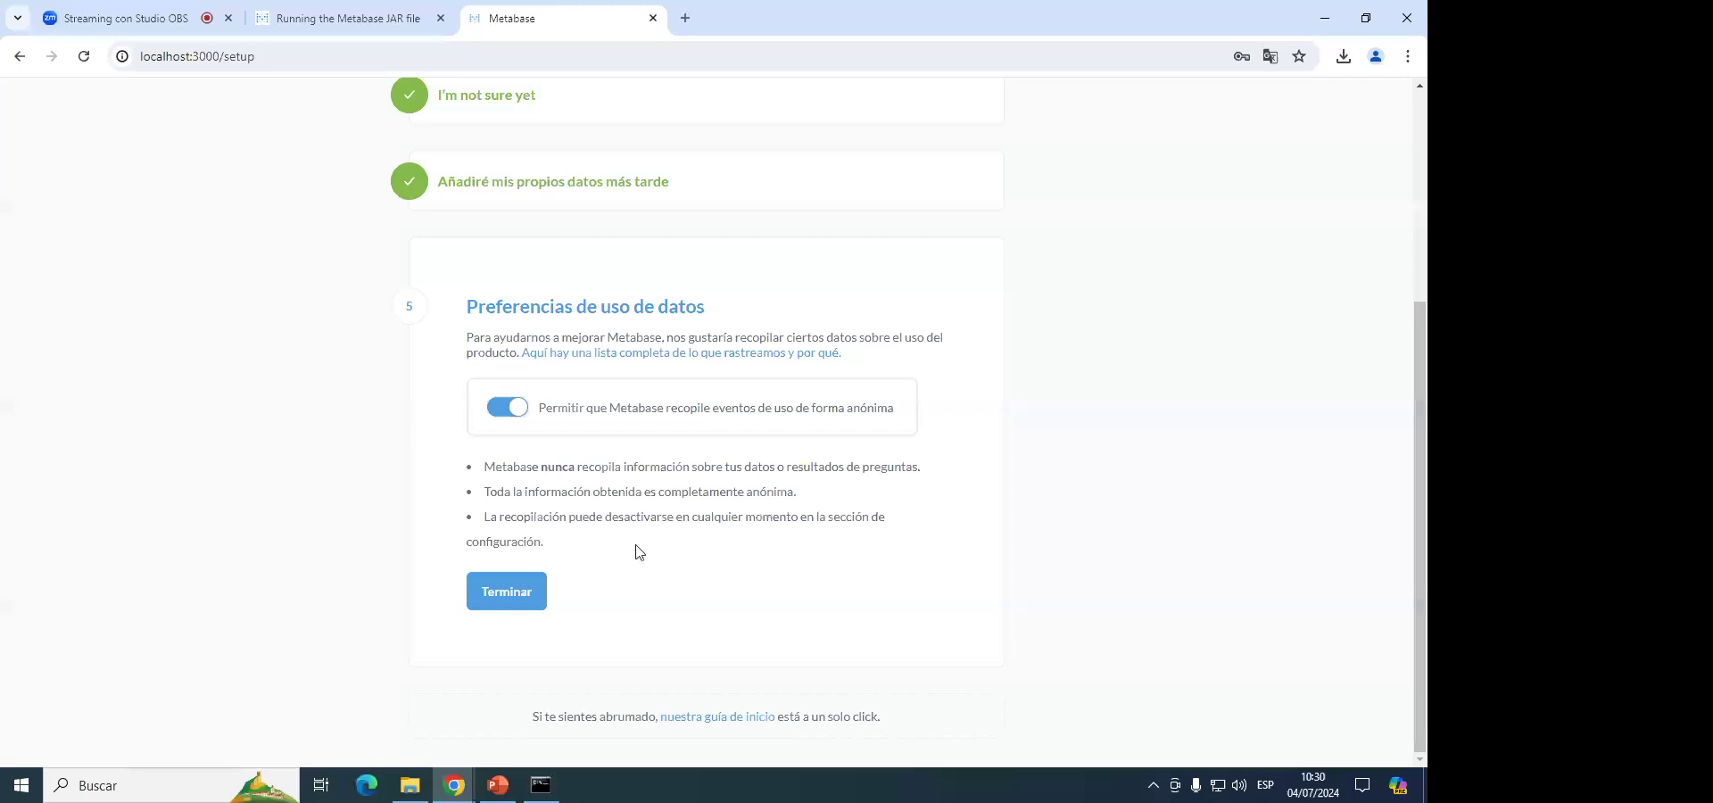
pyautogui.click(509, 410)
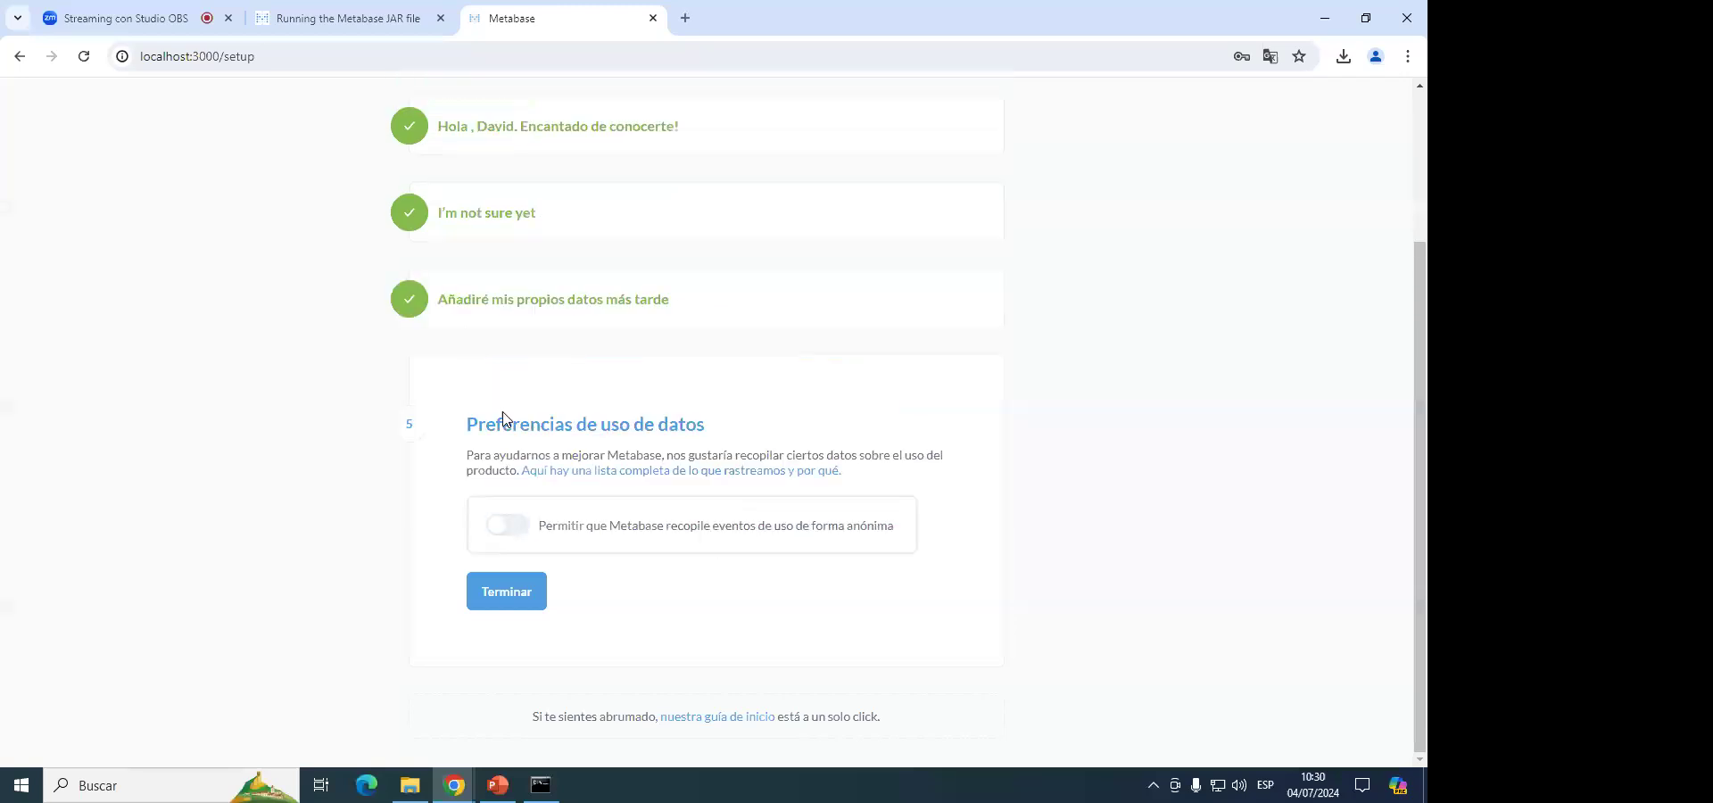
pyautogui.click(503, 524)
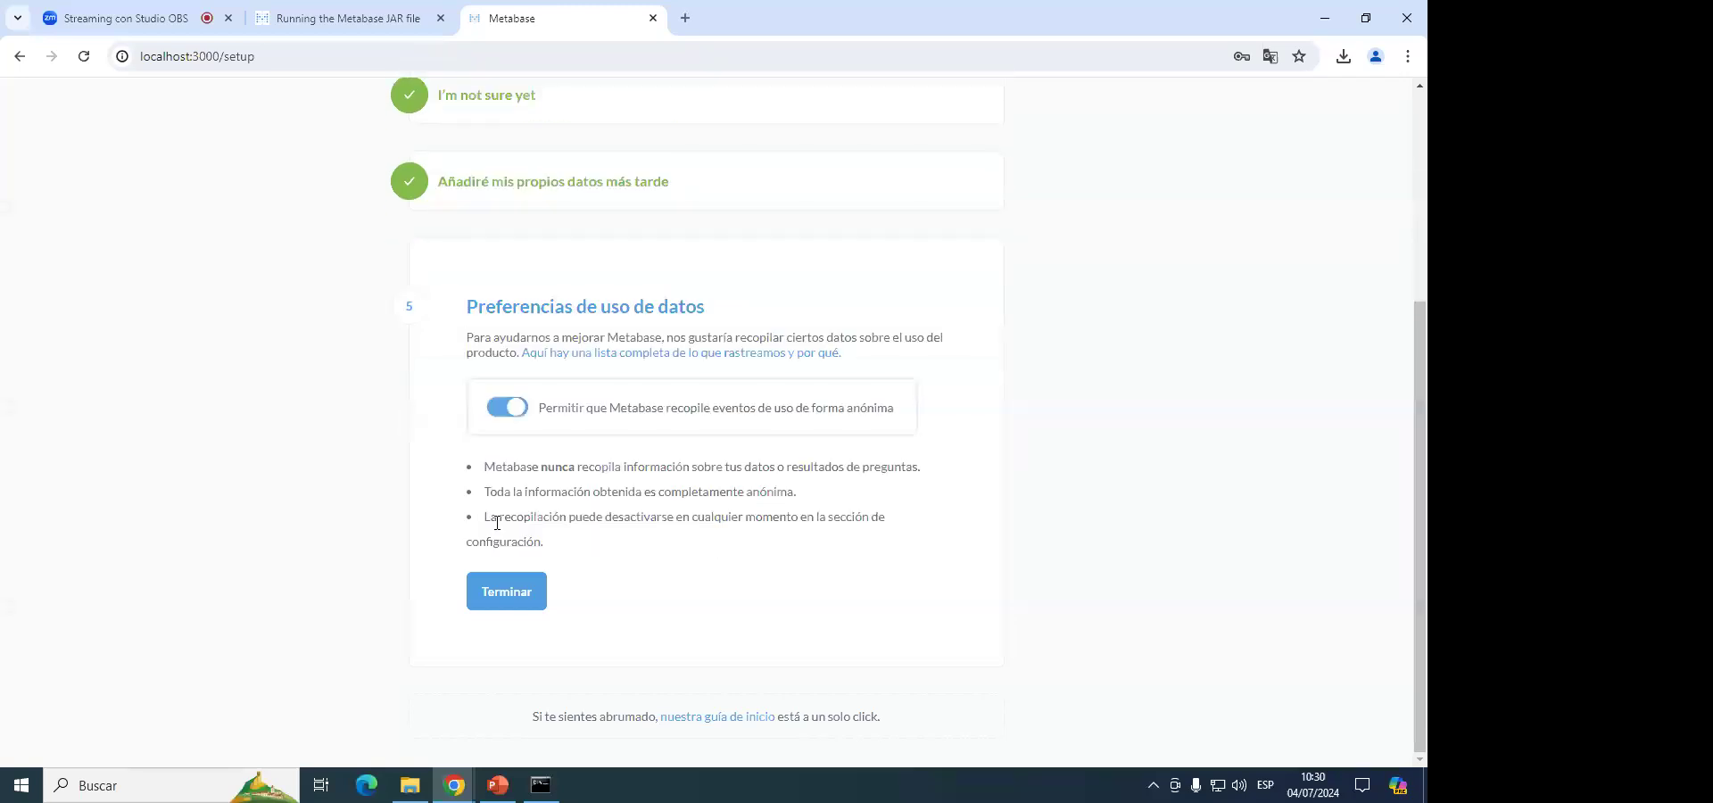
pyautogui.click(516, 594)
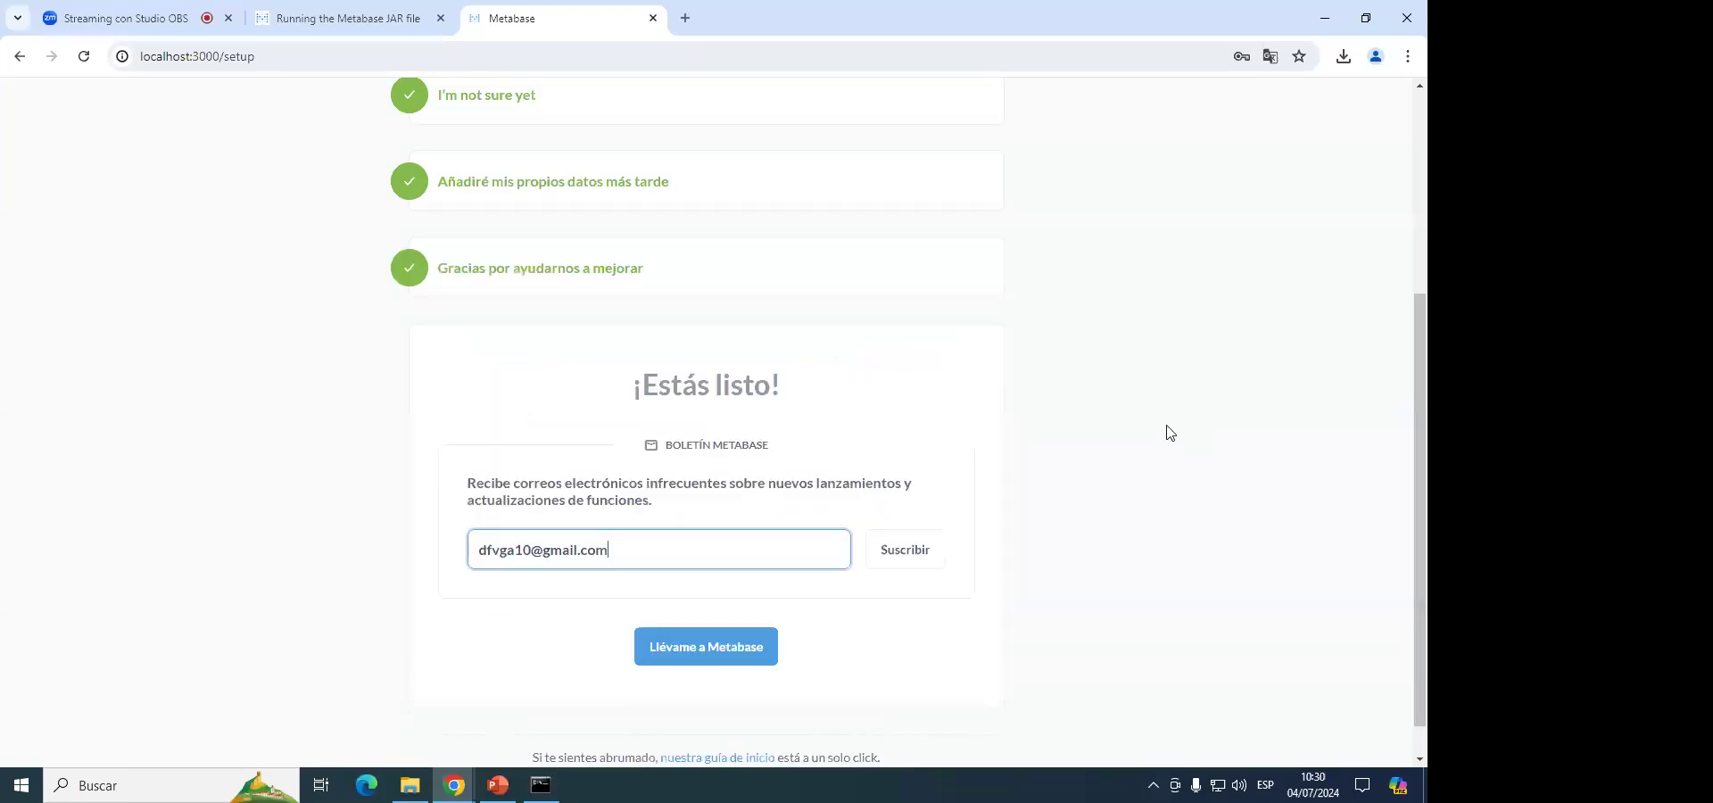
# Clear the newsletter e-mail field without subscribing and continue to the Metabase home page.
pyautogui.scroll(-1, 925, 492)
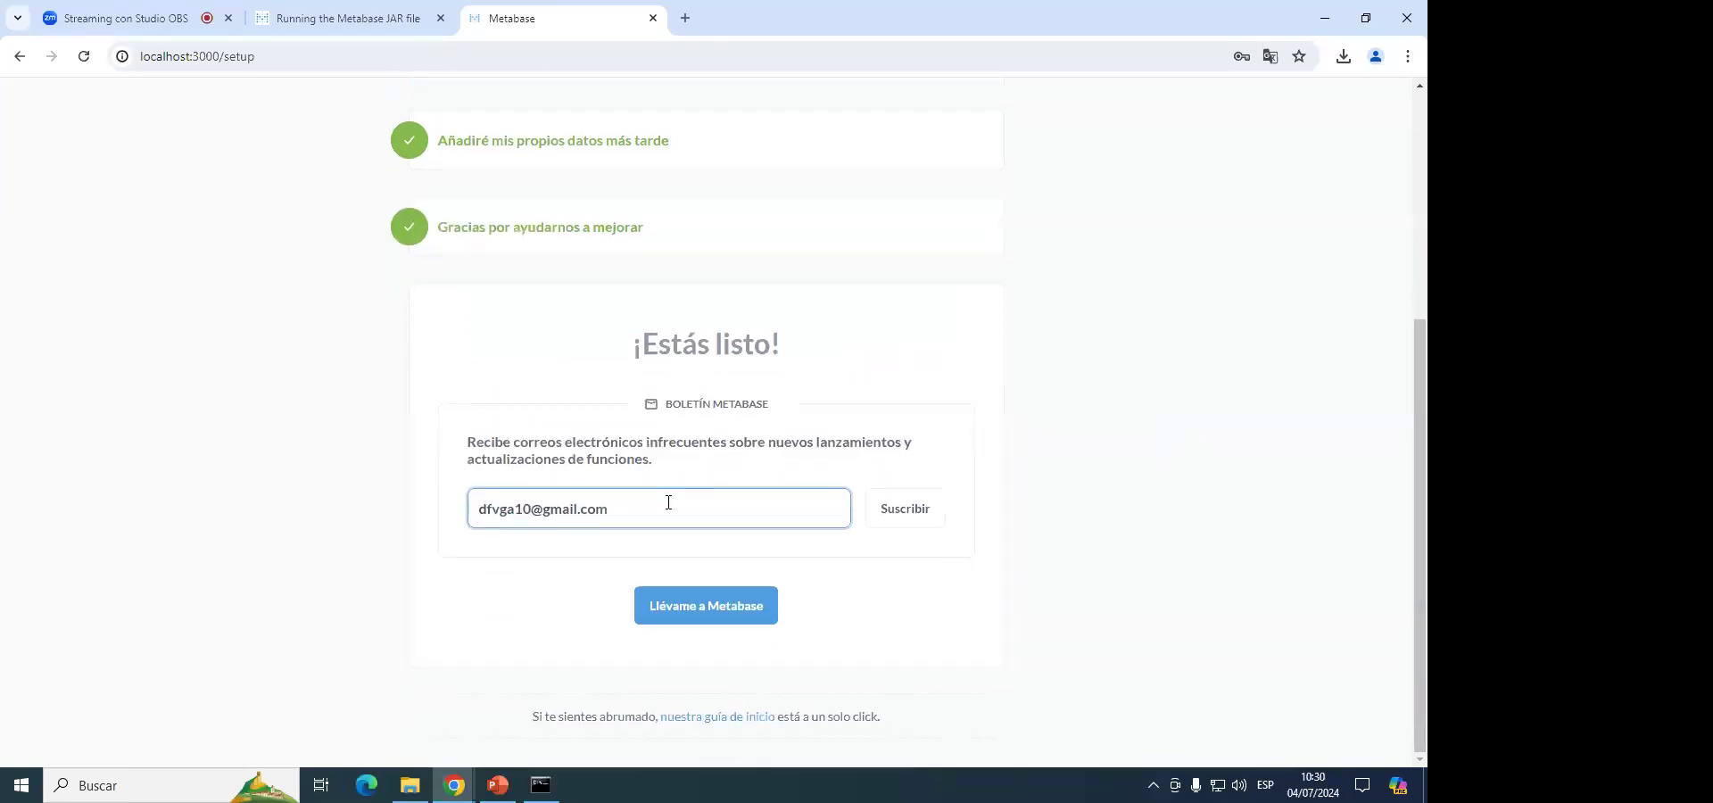
pyautogui.moveTo(627, 510); pyautogui.dragTo(464, 520)
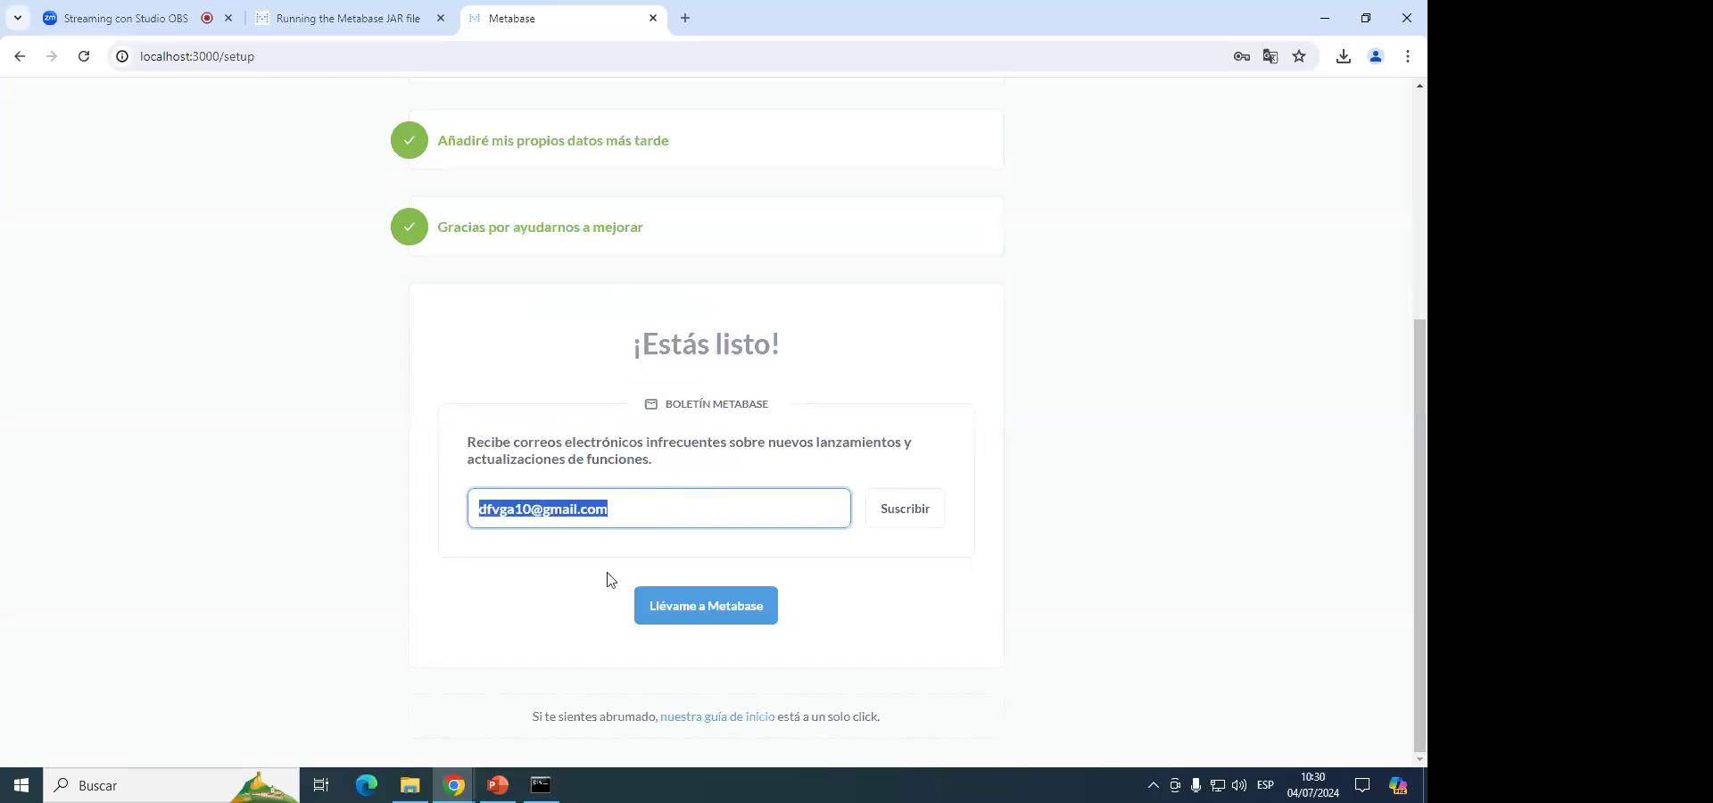
pyautogui.press('BackSpace')
pyautogui.click(1160, 502)
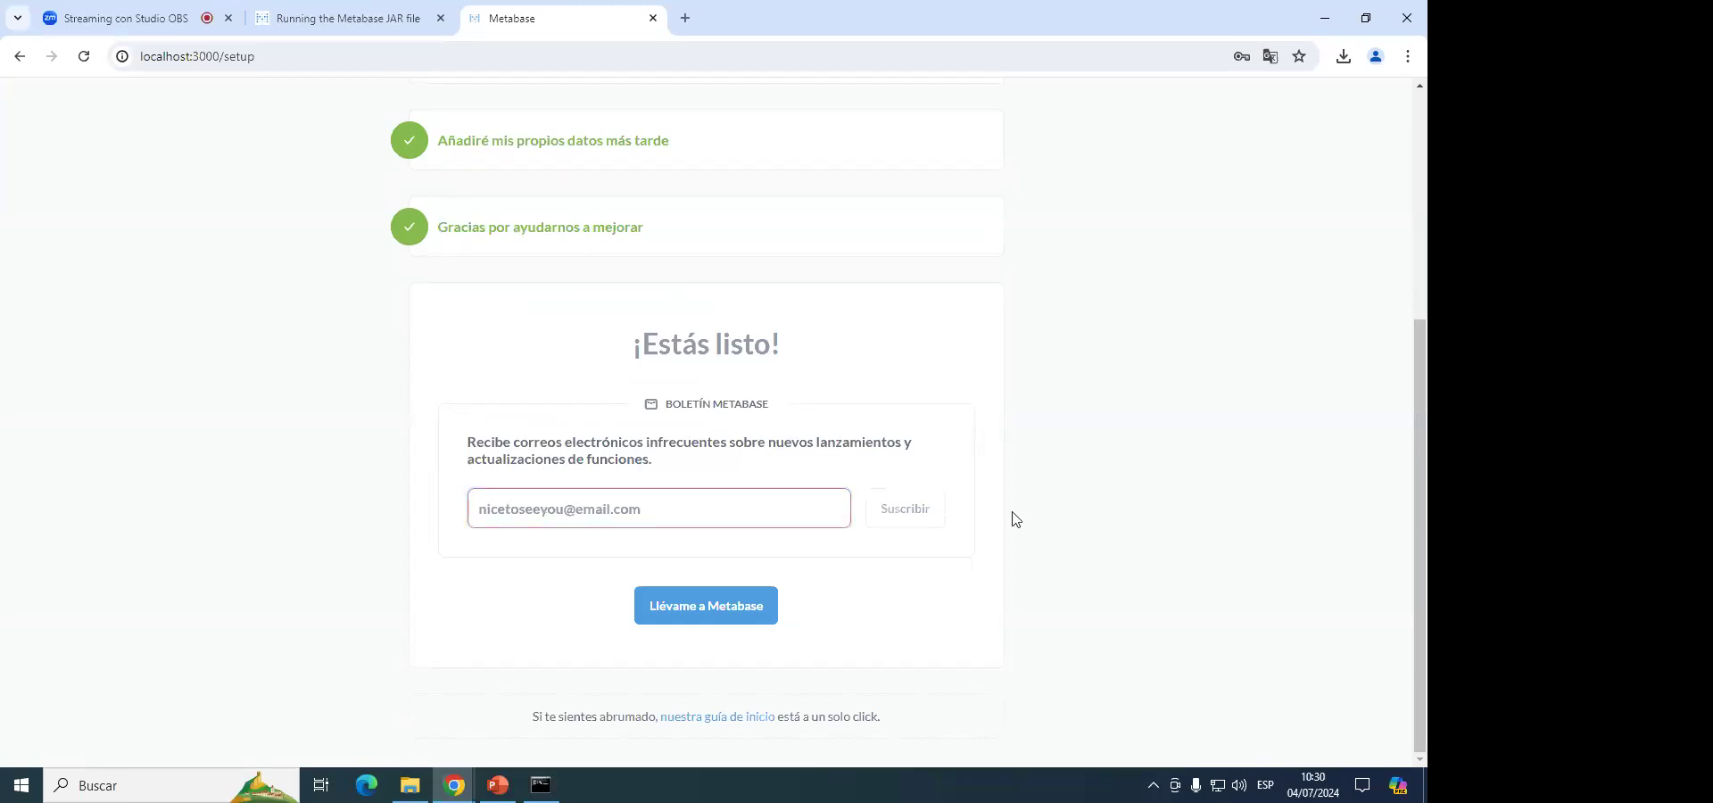
pyautogui.click(732, 611)
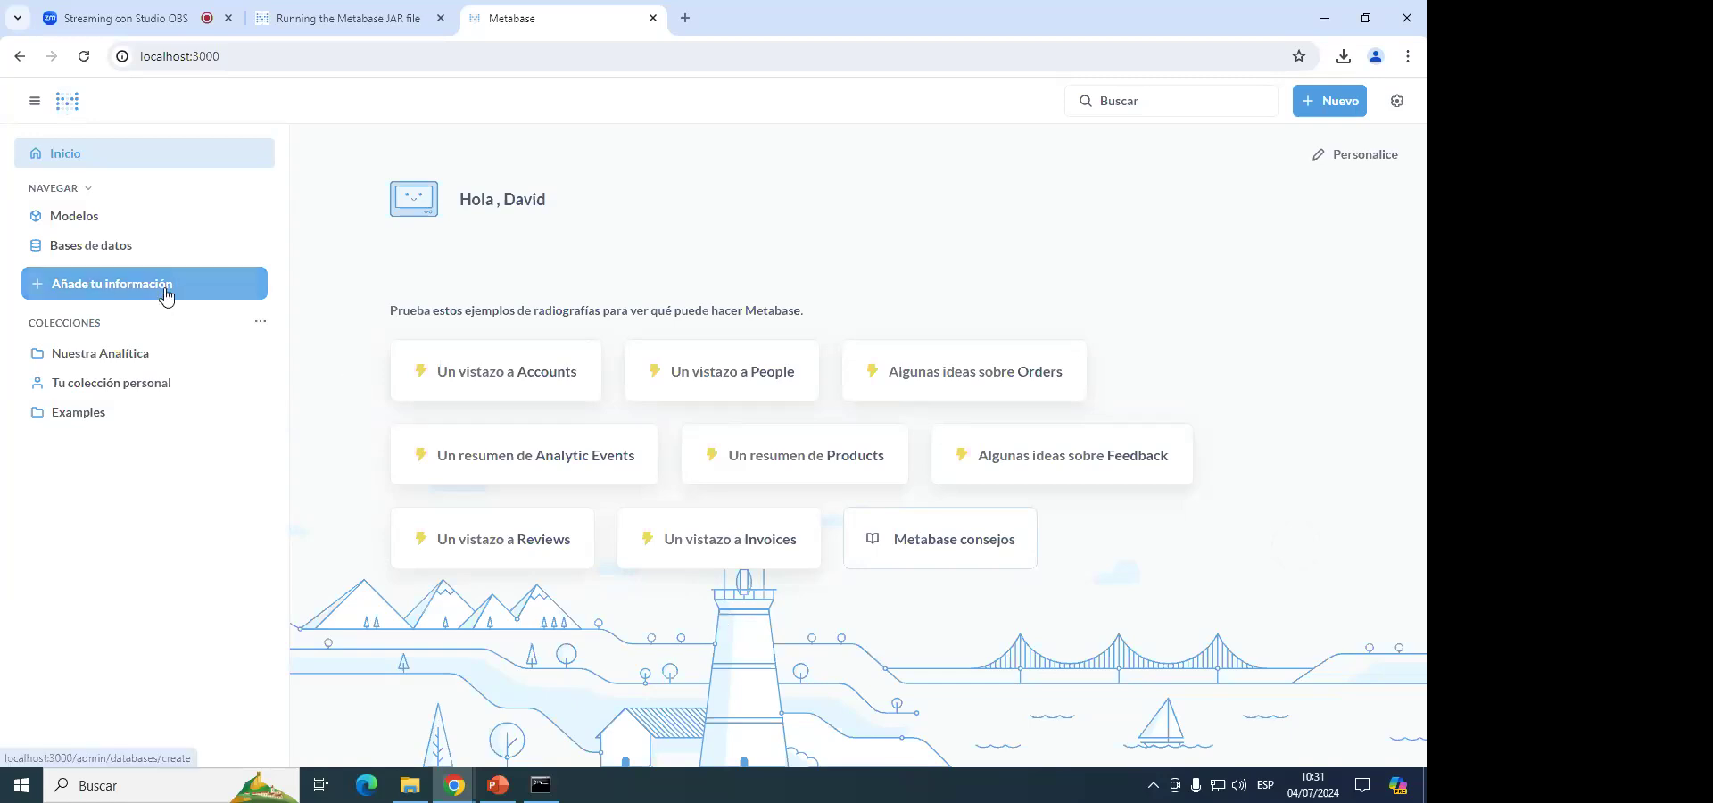
# Check the collapsible navigation sidebar and view the Modelos and Bases de datos pages.
pyautogui.click(33, 103)
pyautogui.click(33, 104)
pyautogui.click(90, 220)
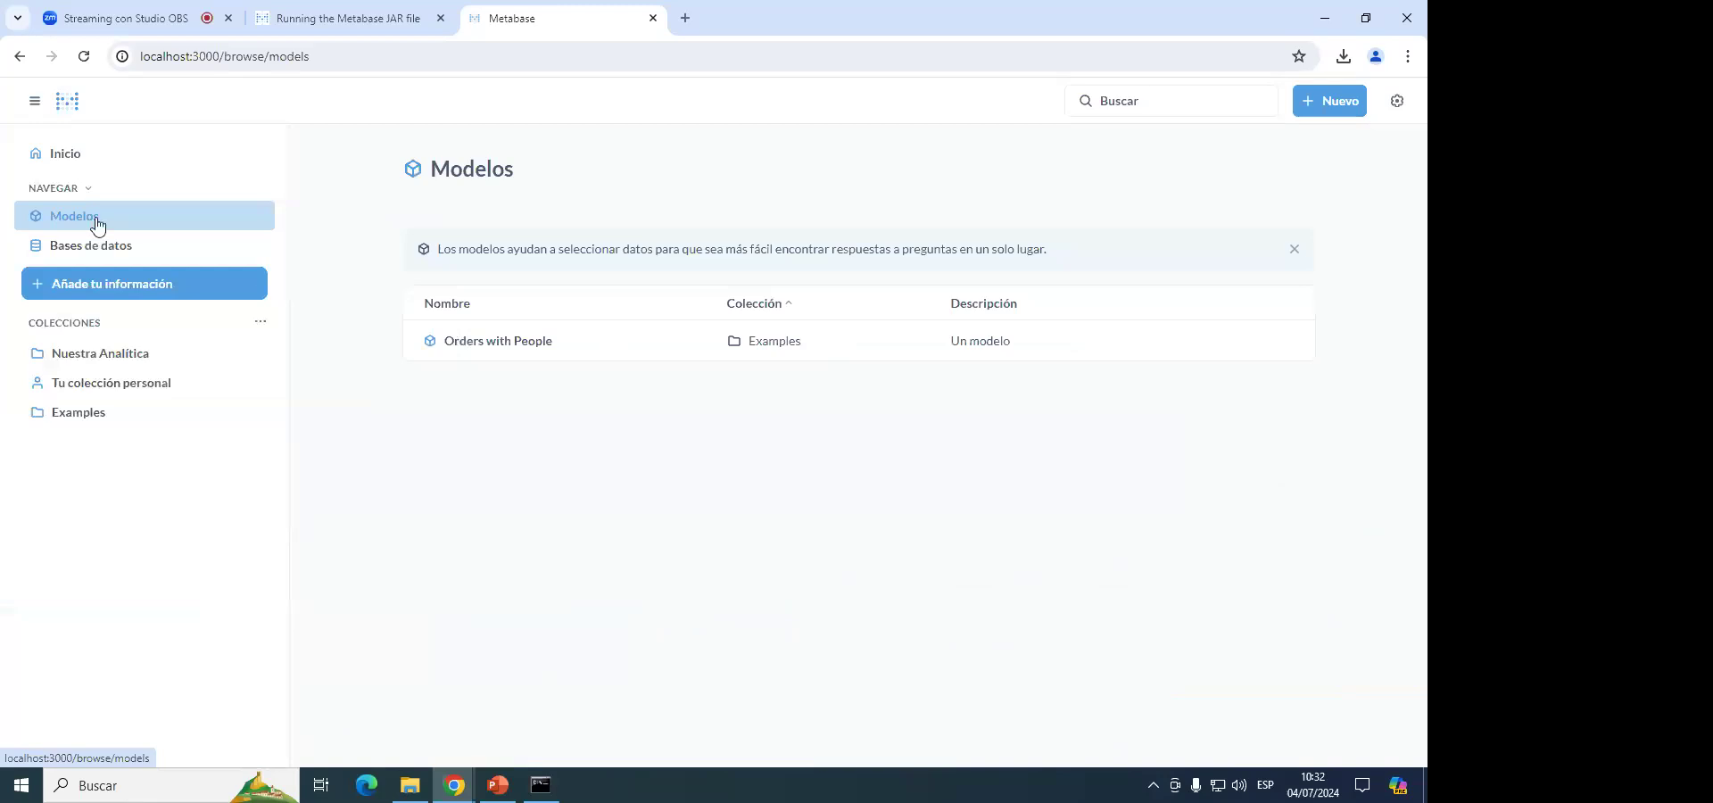
pyautogui.click(116, 262)
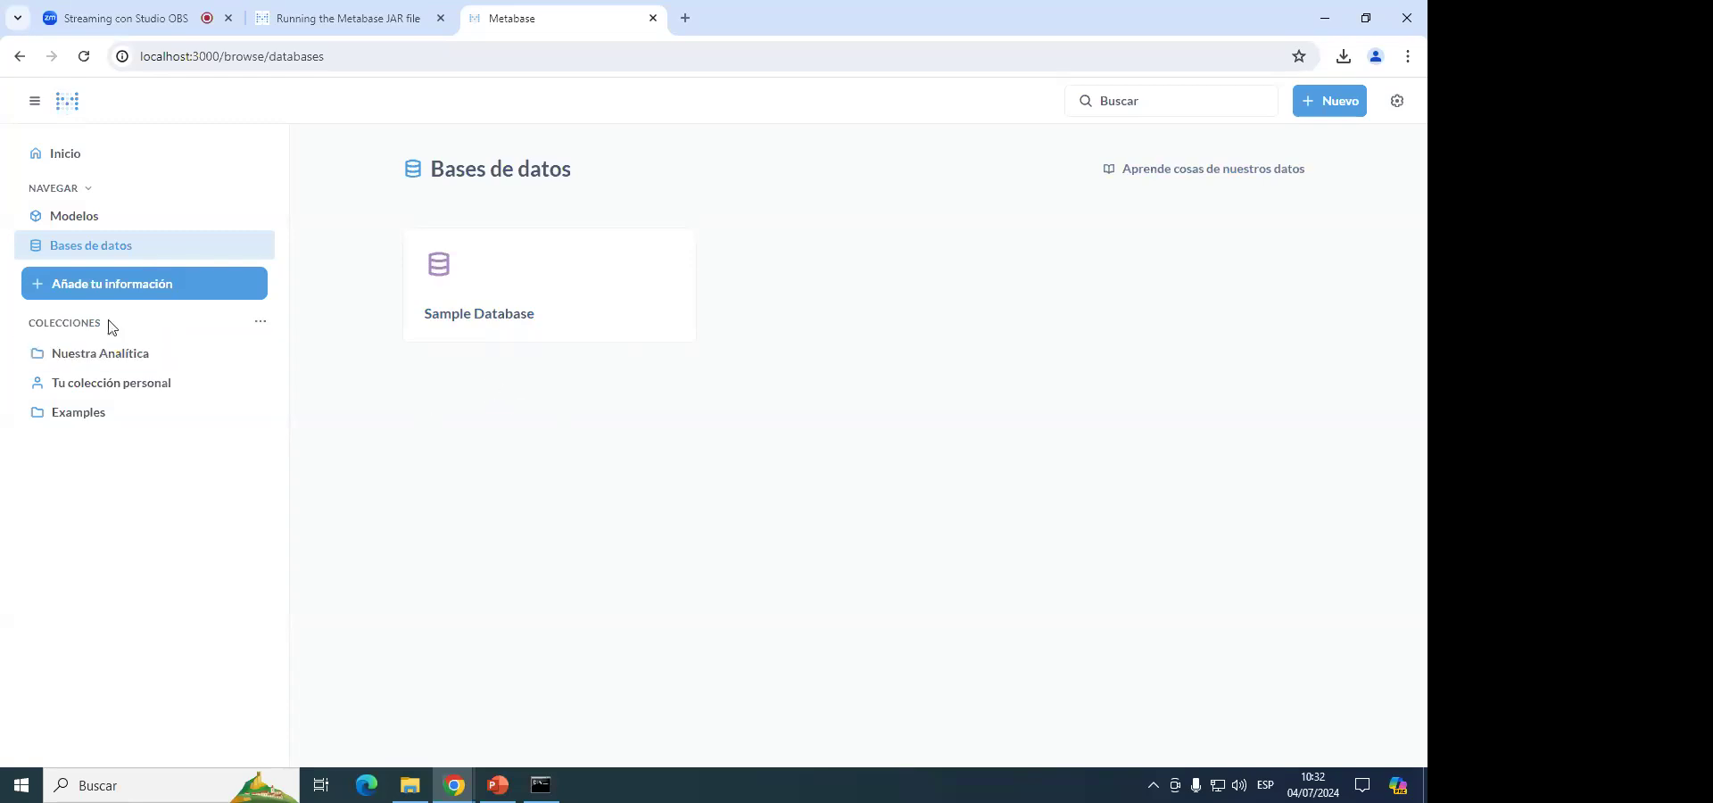
# Check the options for collections and view the contents of the Examples and Nuestra Analítica collections.
pyautogui.click(260, 323)
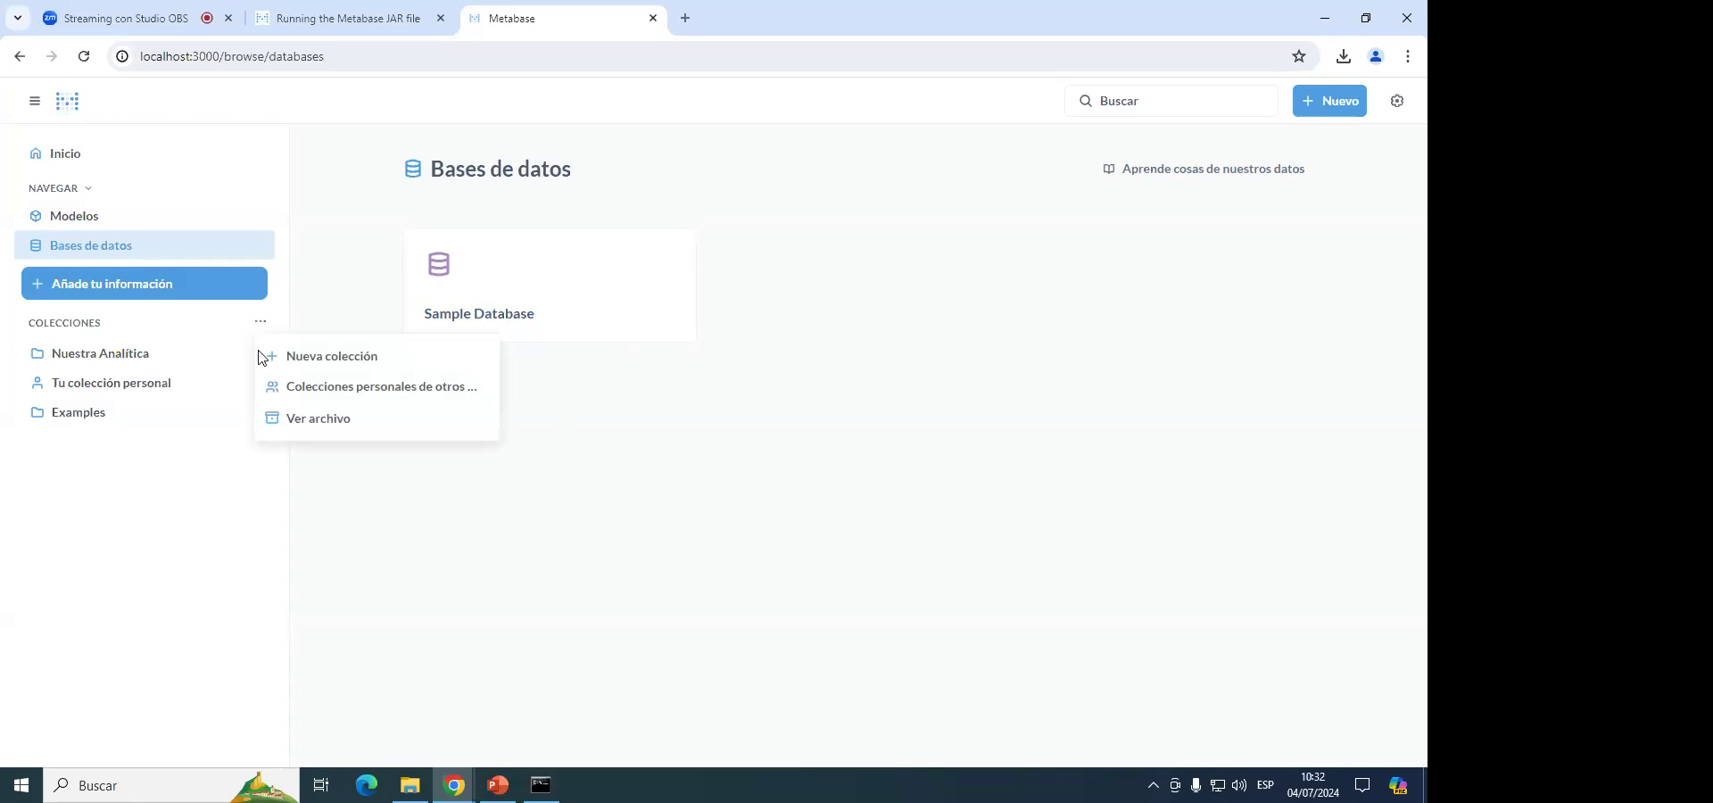
pyautogui.click(202, 497)
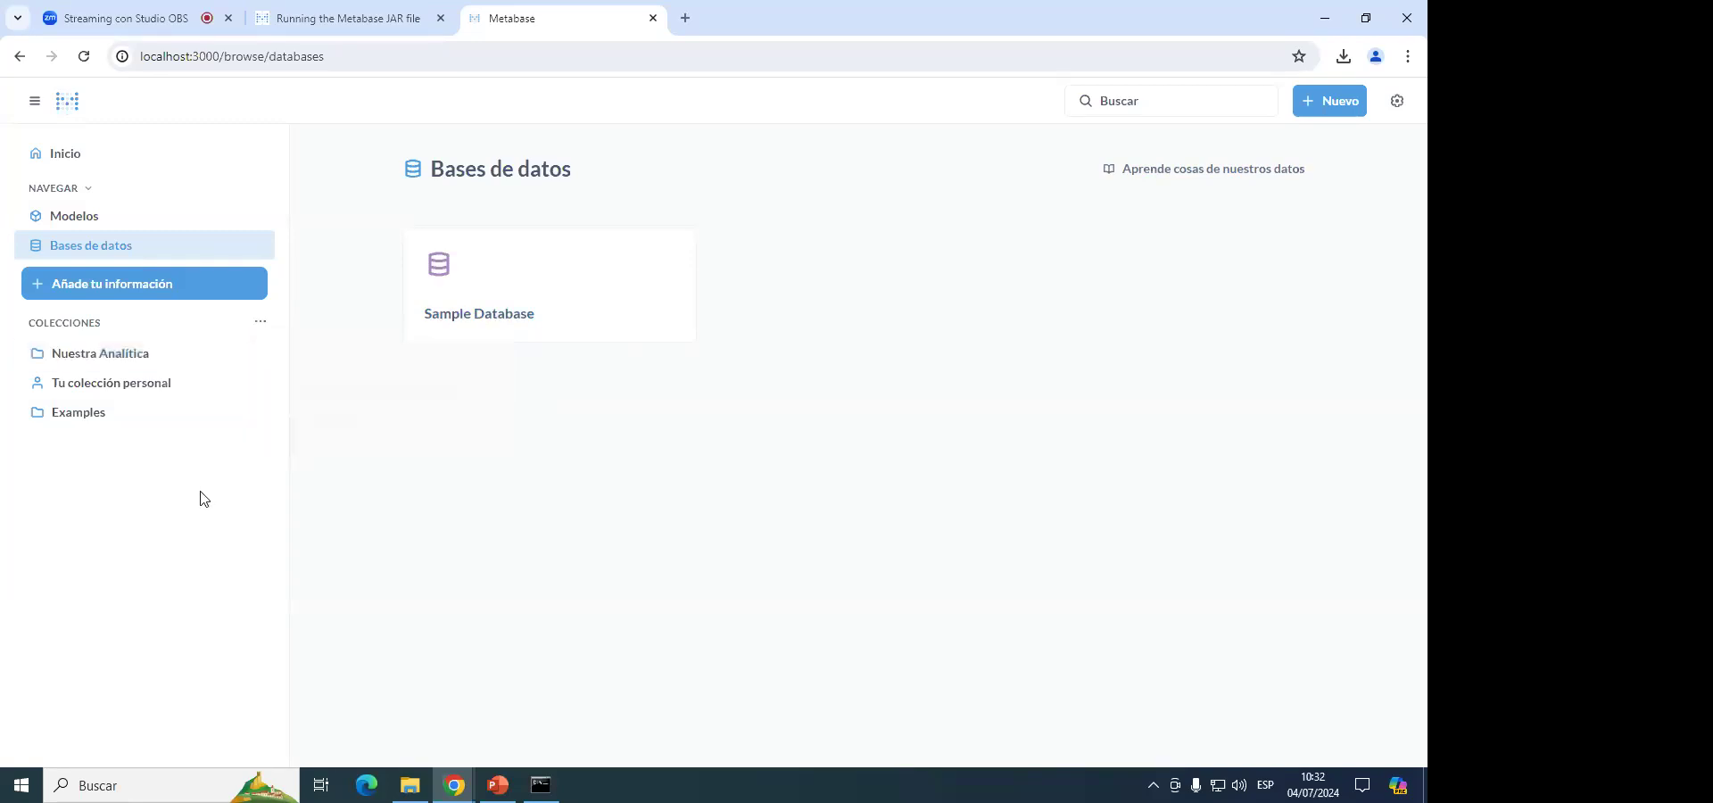
pyautogui.click(131, 357)
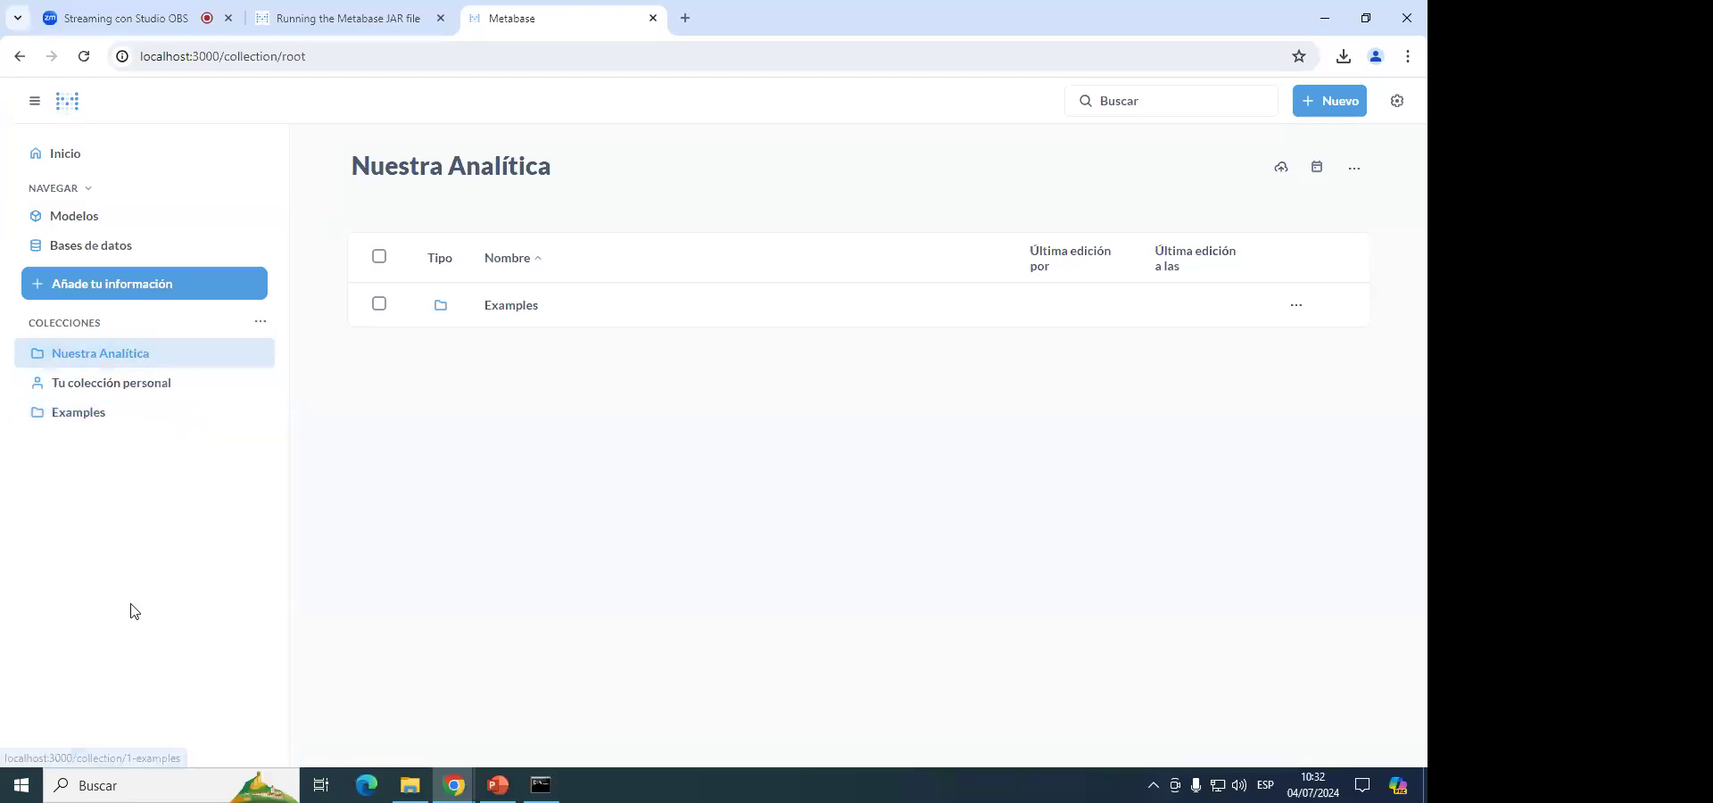
pyautogui.click(98, 428)
pyautogui.click(147, 366)
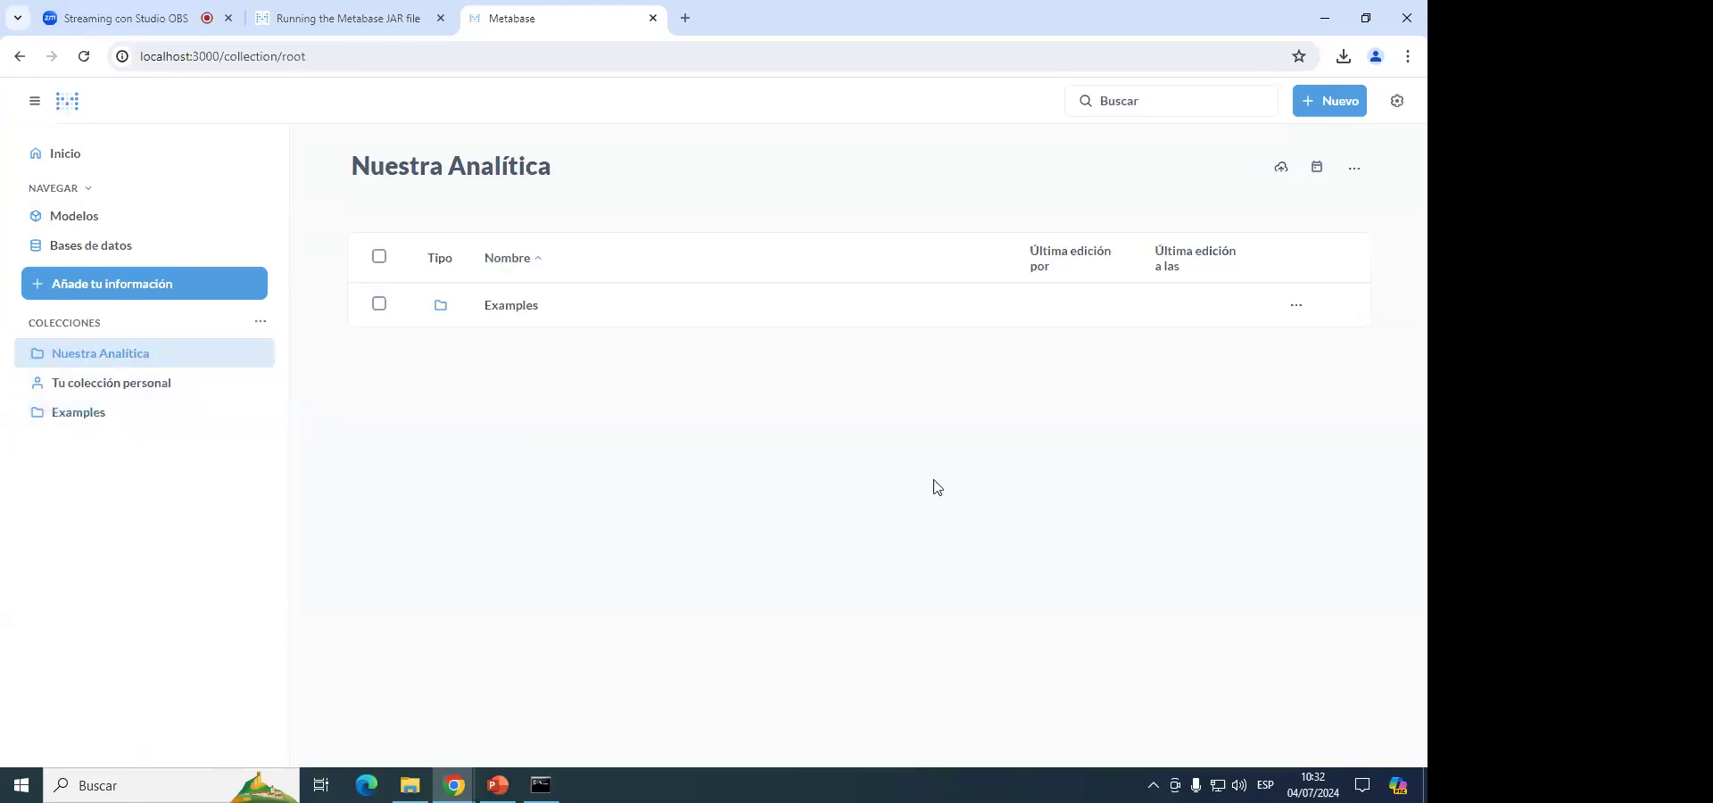
# Review the item types that can be created and the available account and settings options.
pyautogui.click(1326, 101)
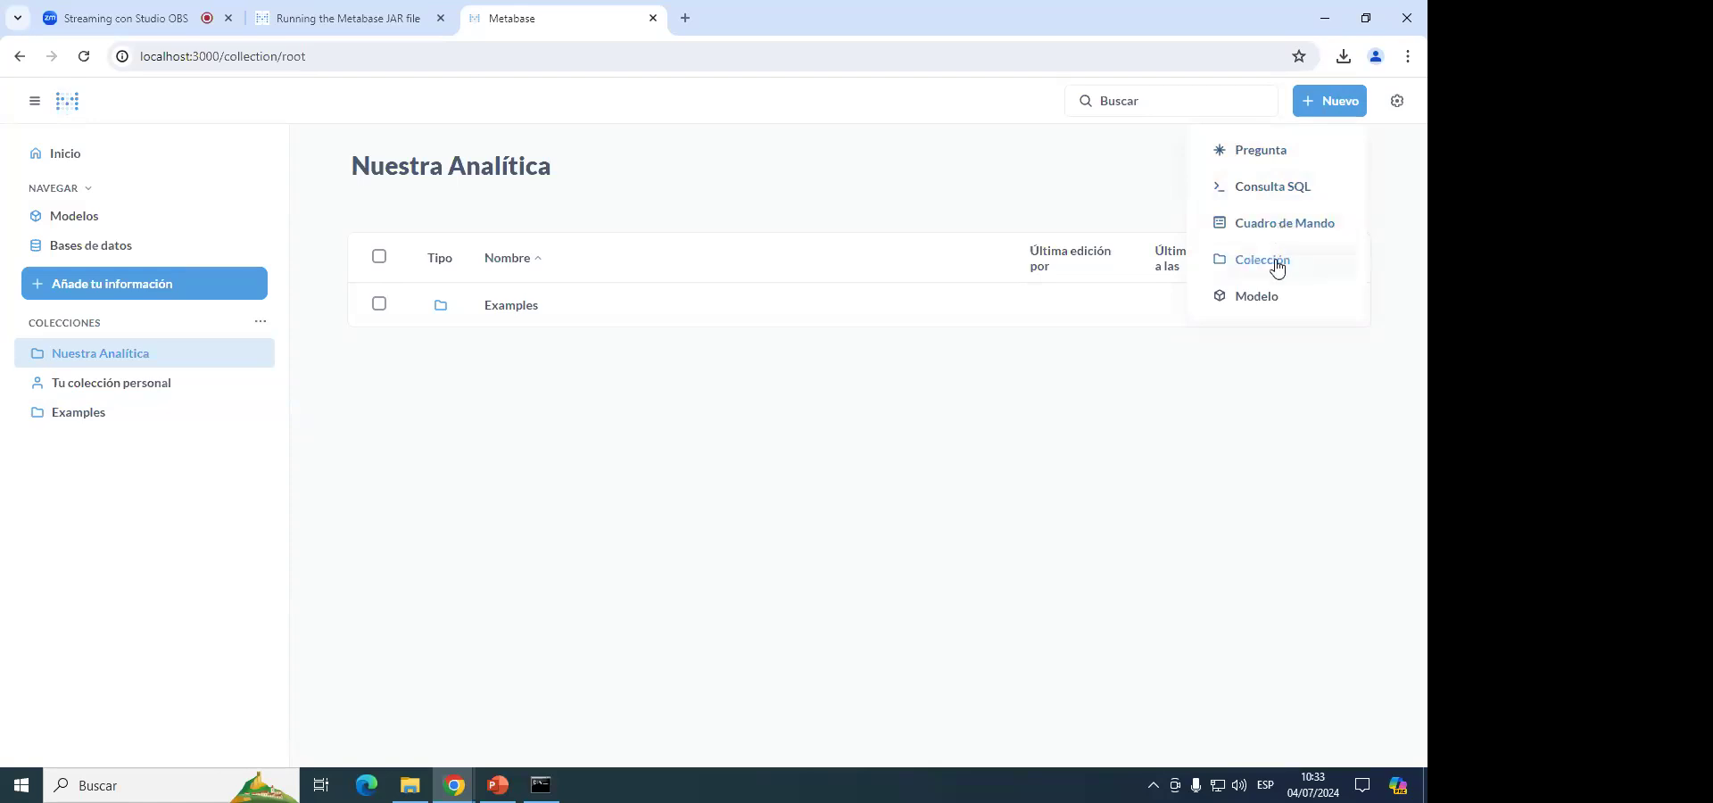
pyautogui.click(1221, 387)
pyautogui.click(1398, 116)
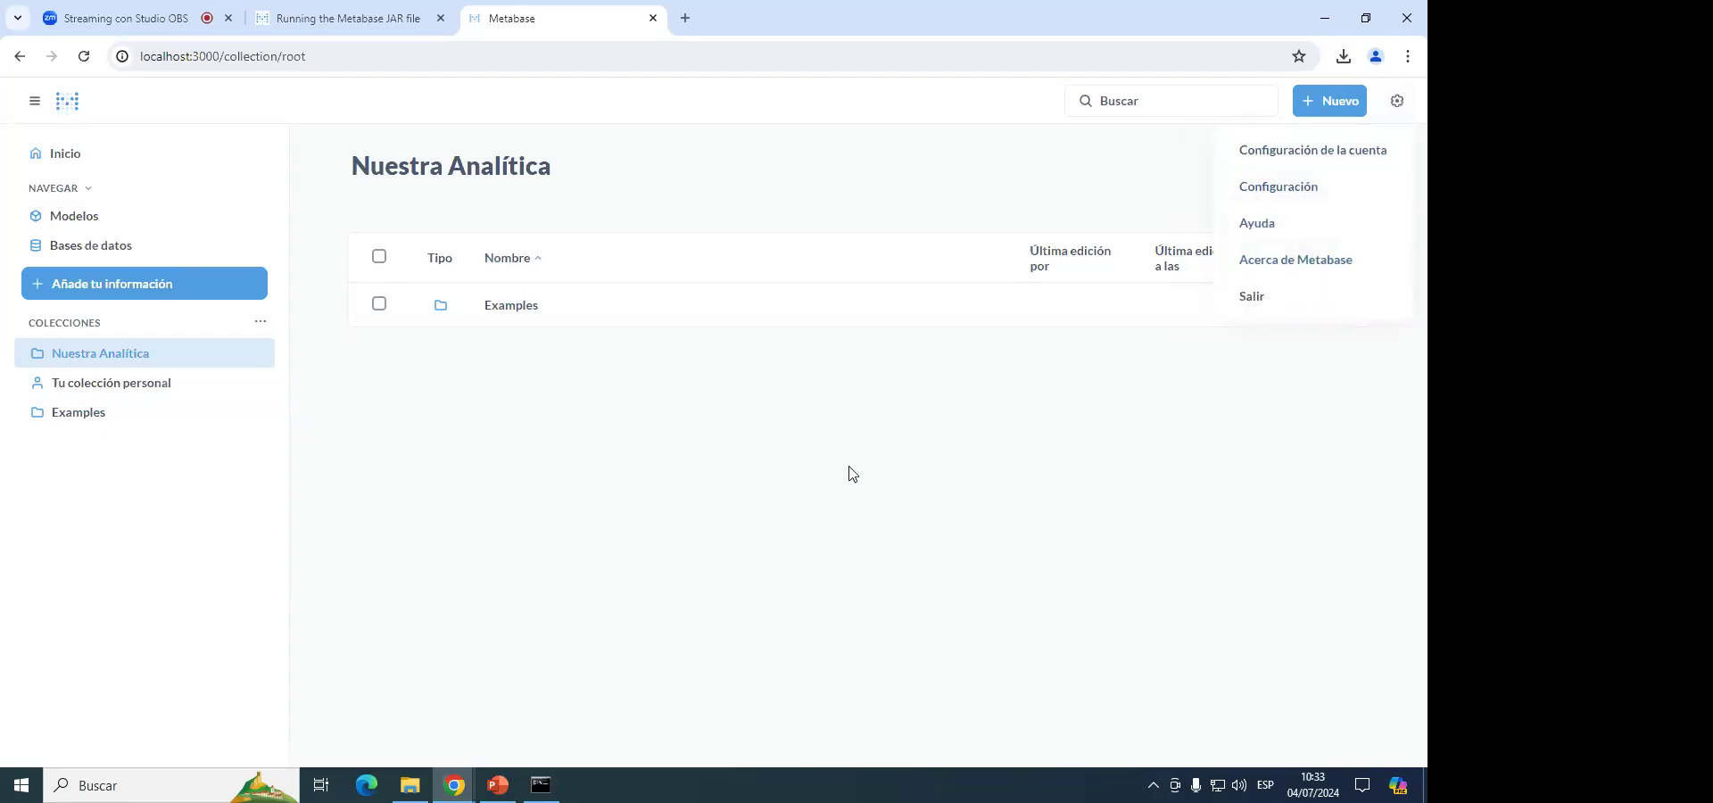
# Check the options of the Nuestra Analítica collection and open the Metabase administration settings.
pyautogui.click(904, 428)
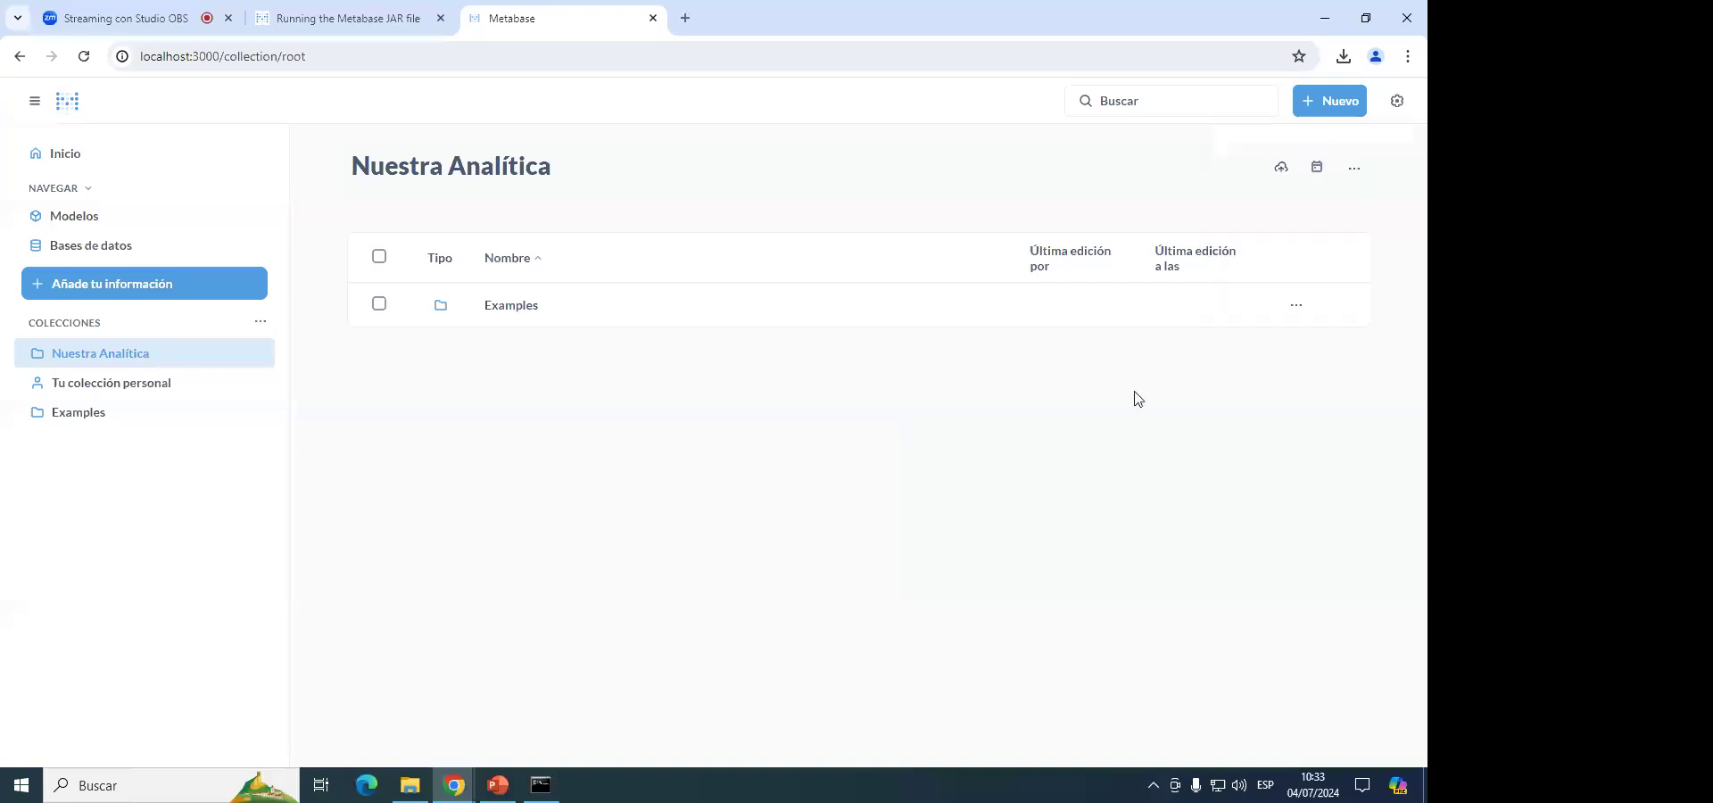
pyautogui.click(1352, 169)
pyautogui.click(1351, 174)
pyautogui.click(1398, 105)
pyautogui.click(1303, 190)
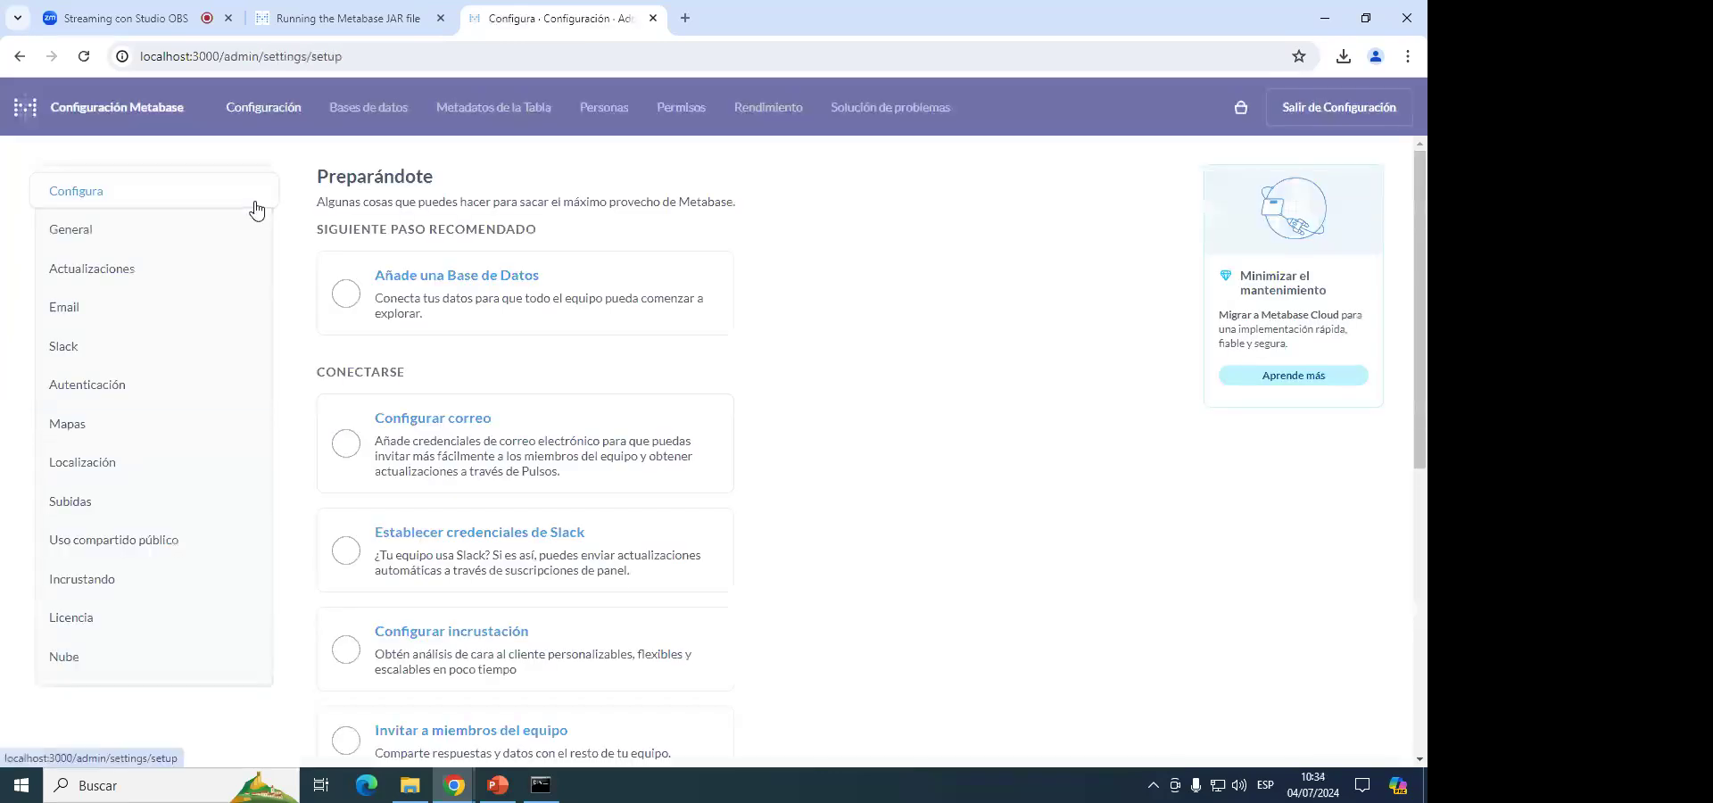
# Open the form for adding a database and review the available database types.
pyautogui.click(356, 108)
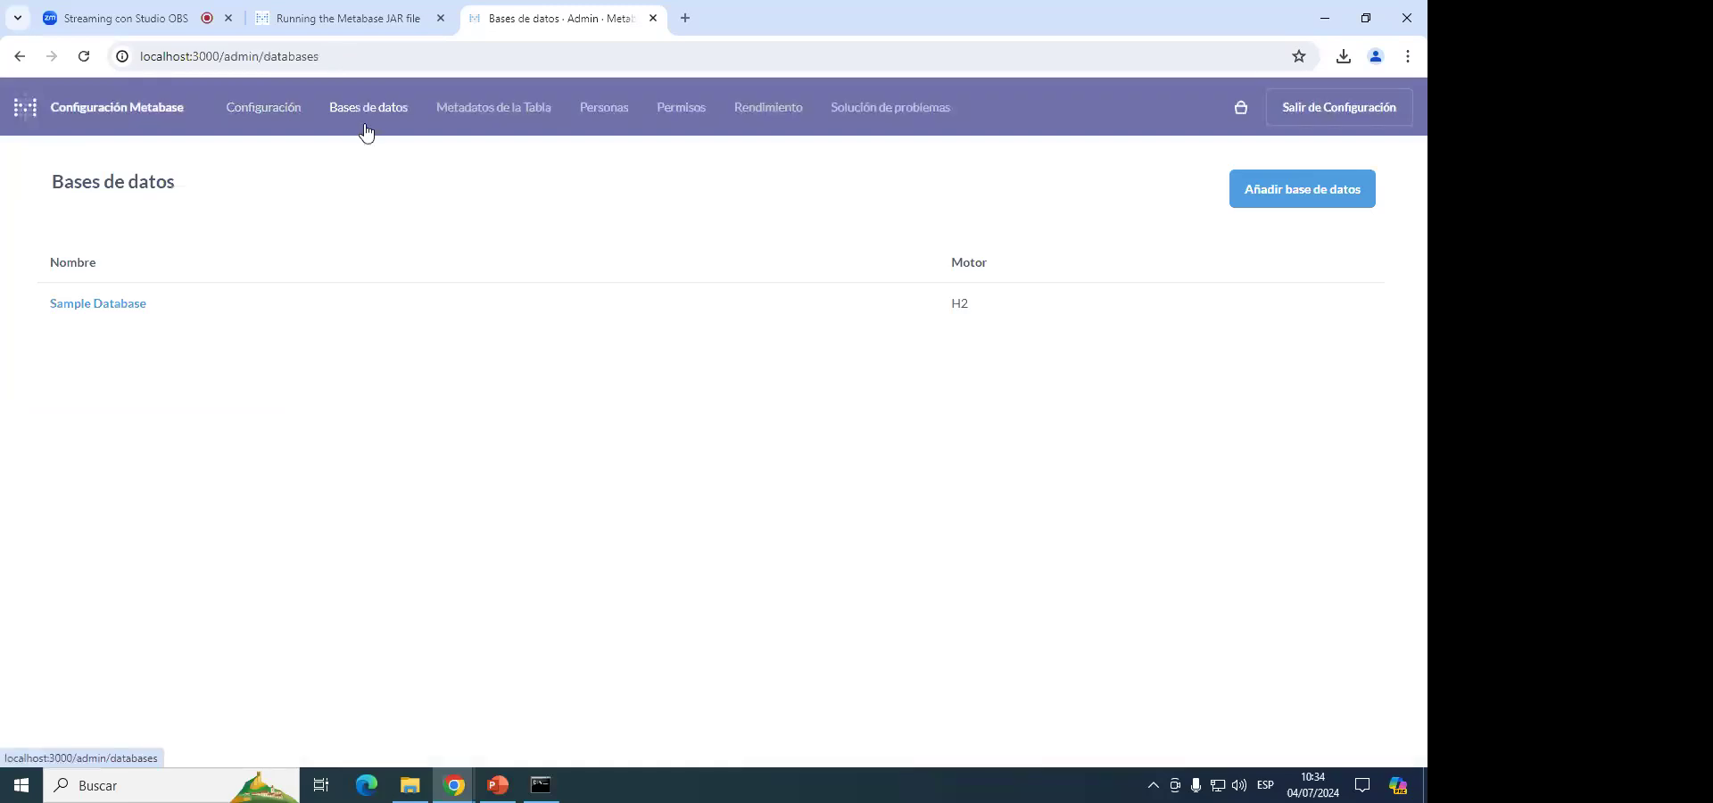
pyautogui.click(1298, 205)
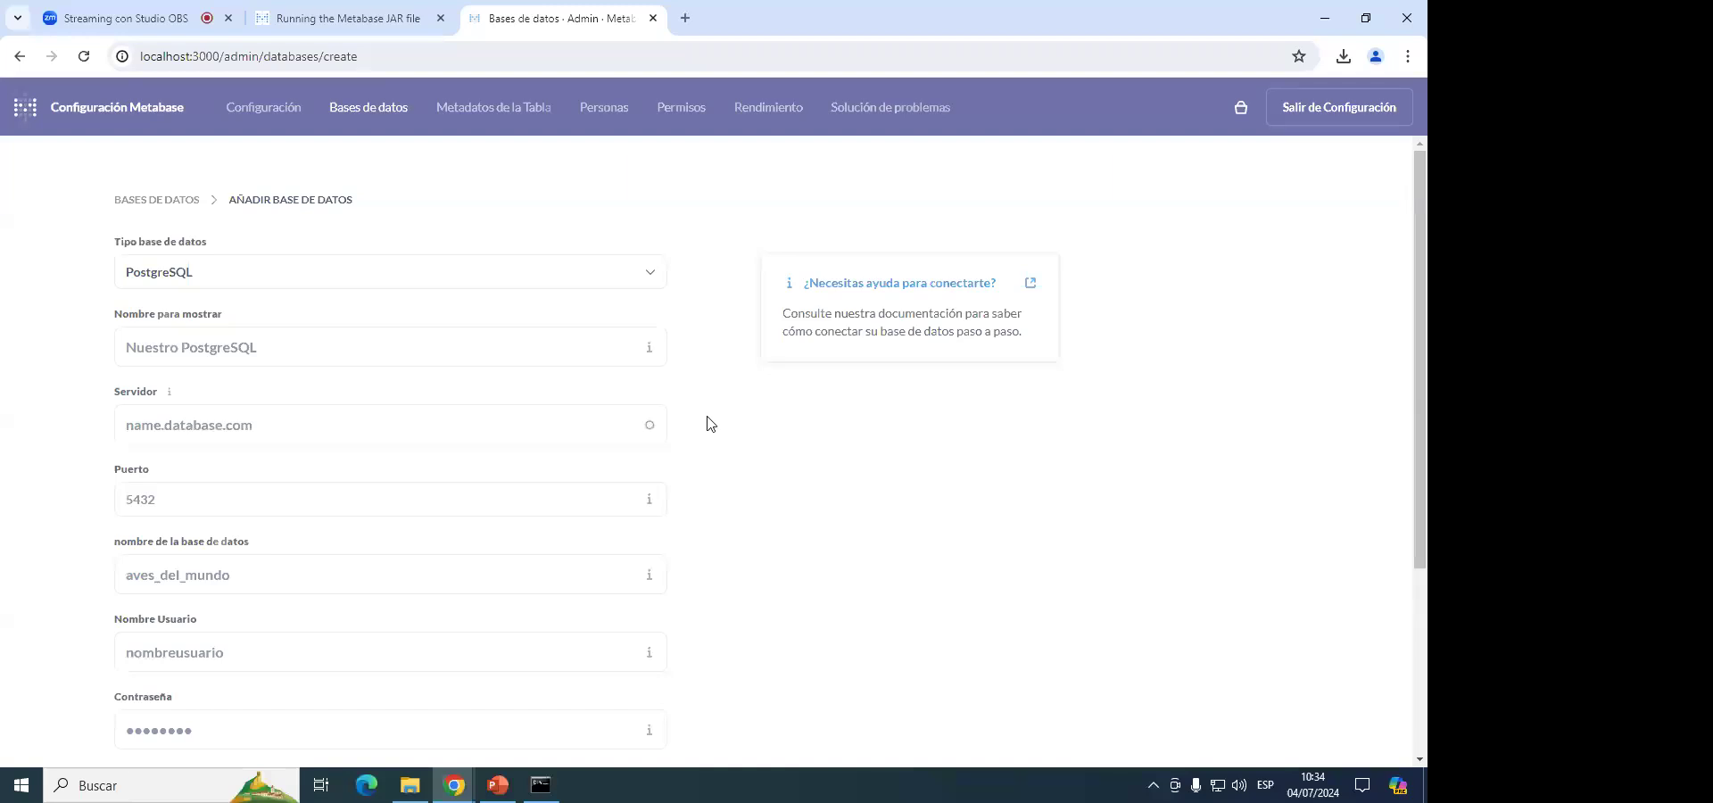
pyautogui.click(505, 278)
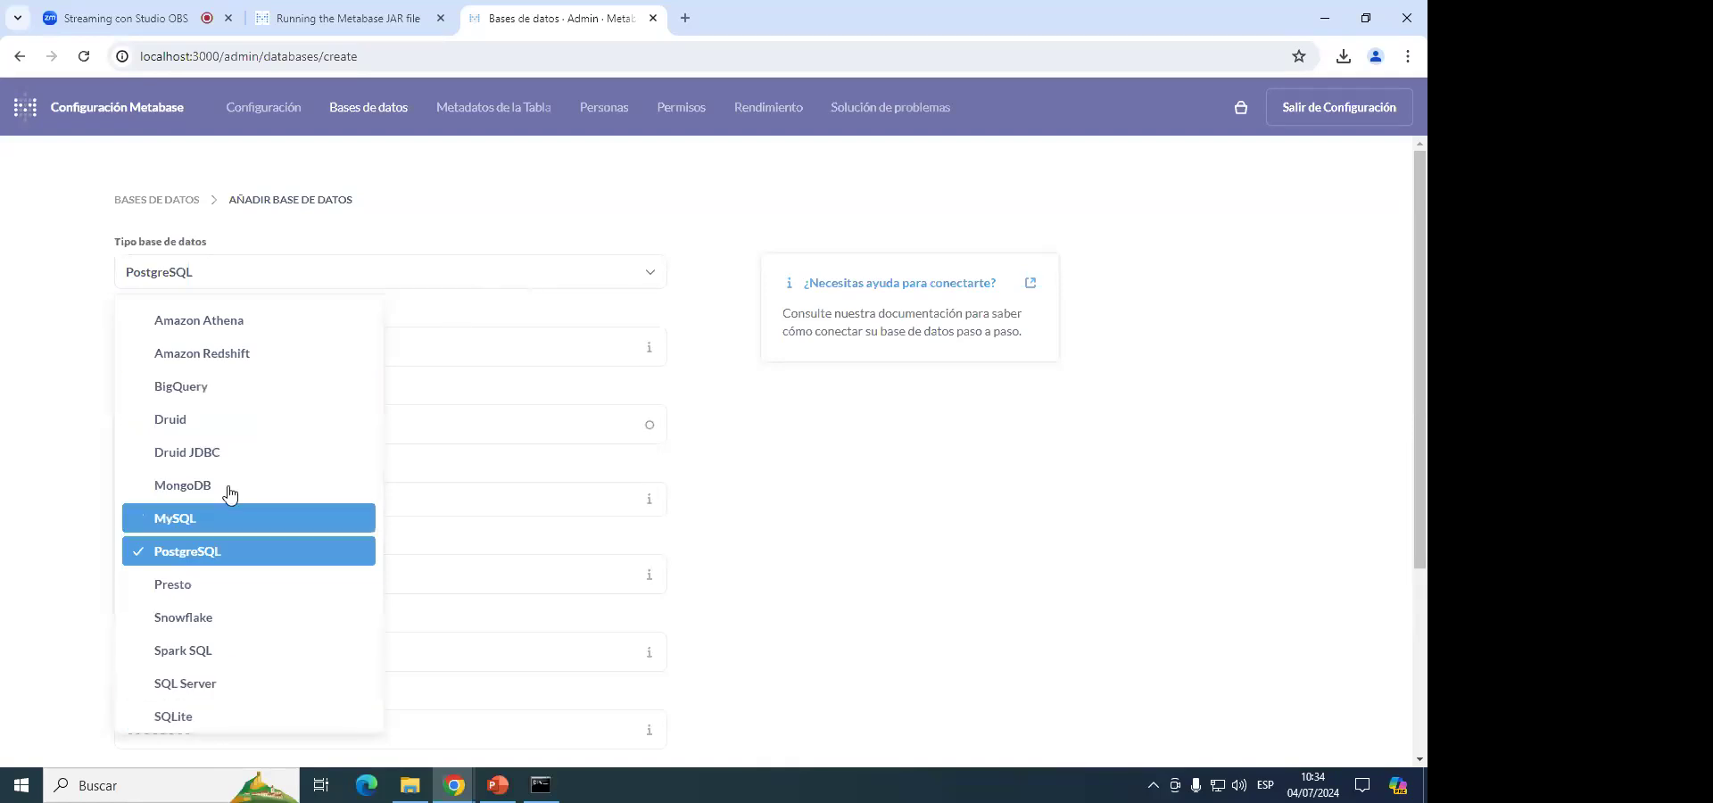
pyautogui.click(40, 330)
# Review the PostgreSQL connection fields from display name and server through port, database name, user name and password.
pyautogui.click(220, 349)
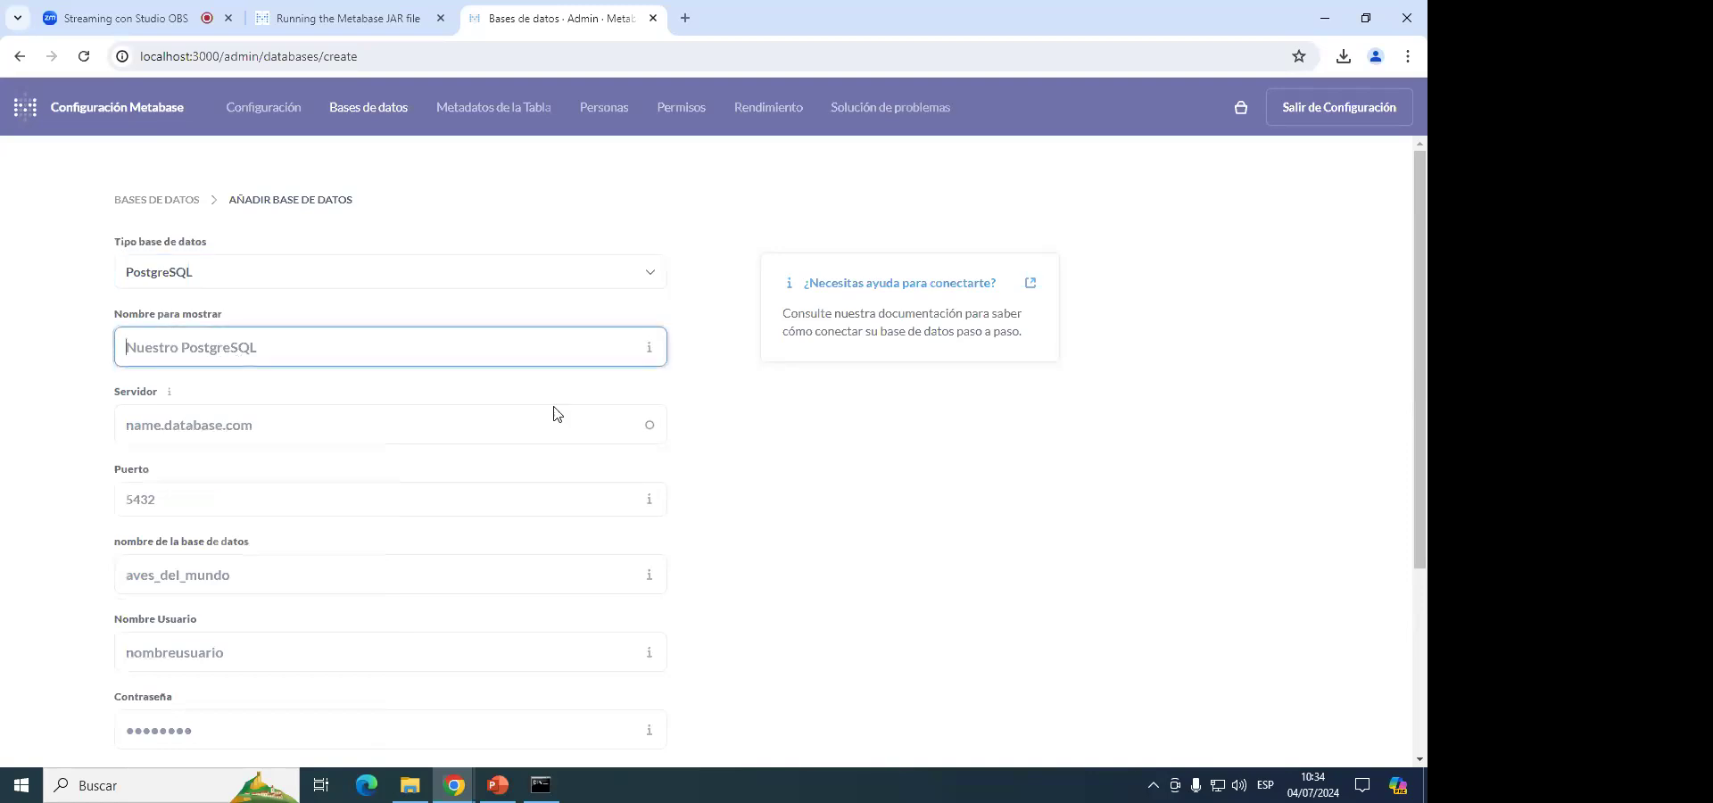
pyautogui.scroll(-1, 553, 413)
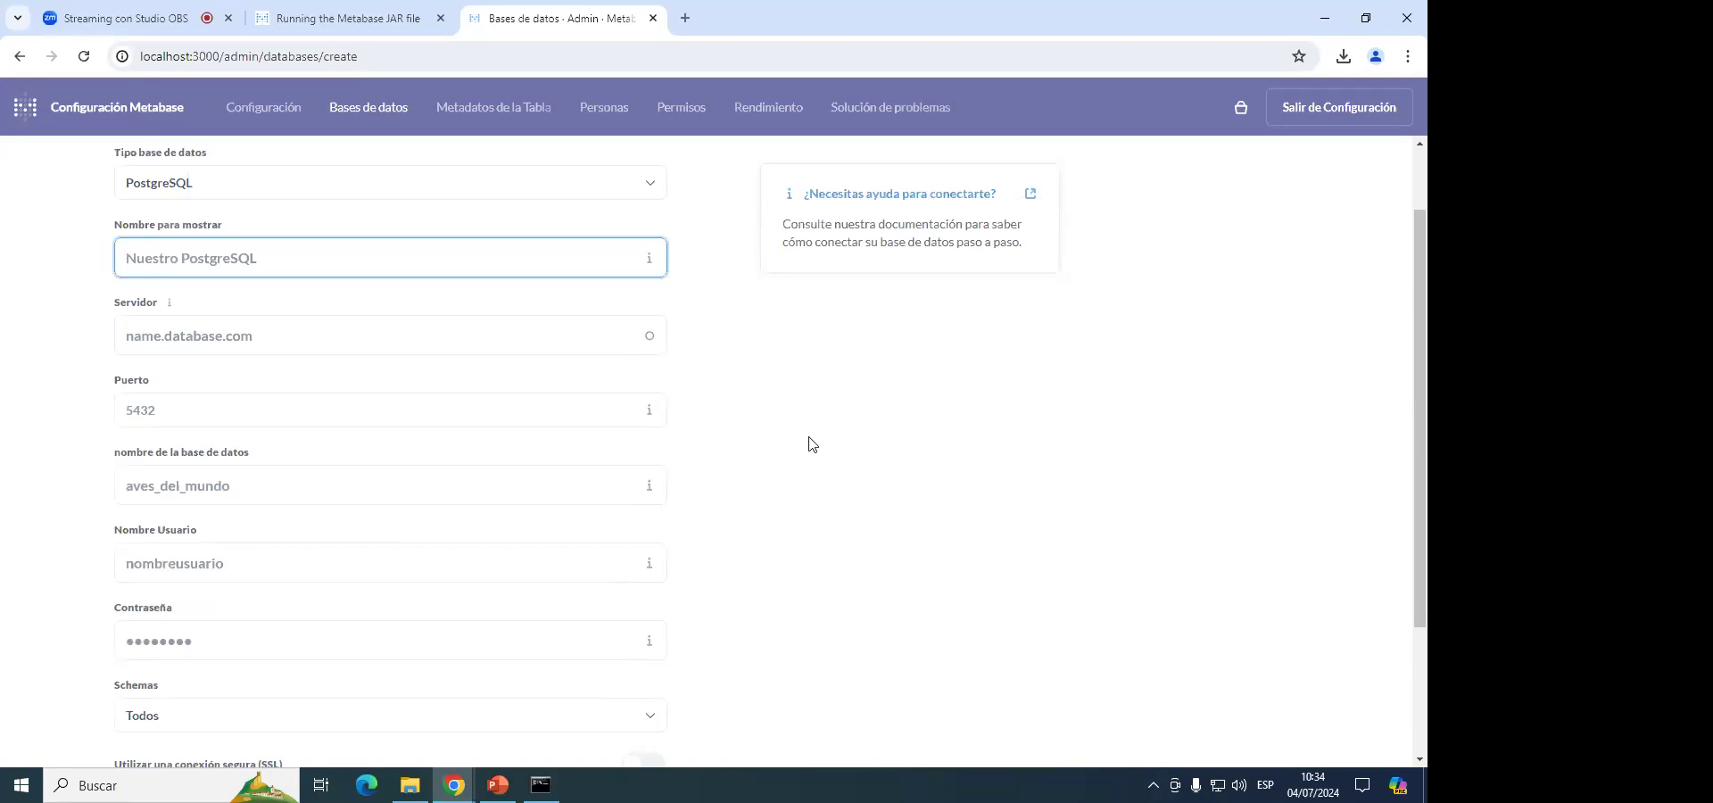
pyautogui.click(517, 337)
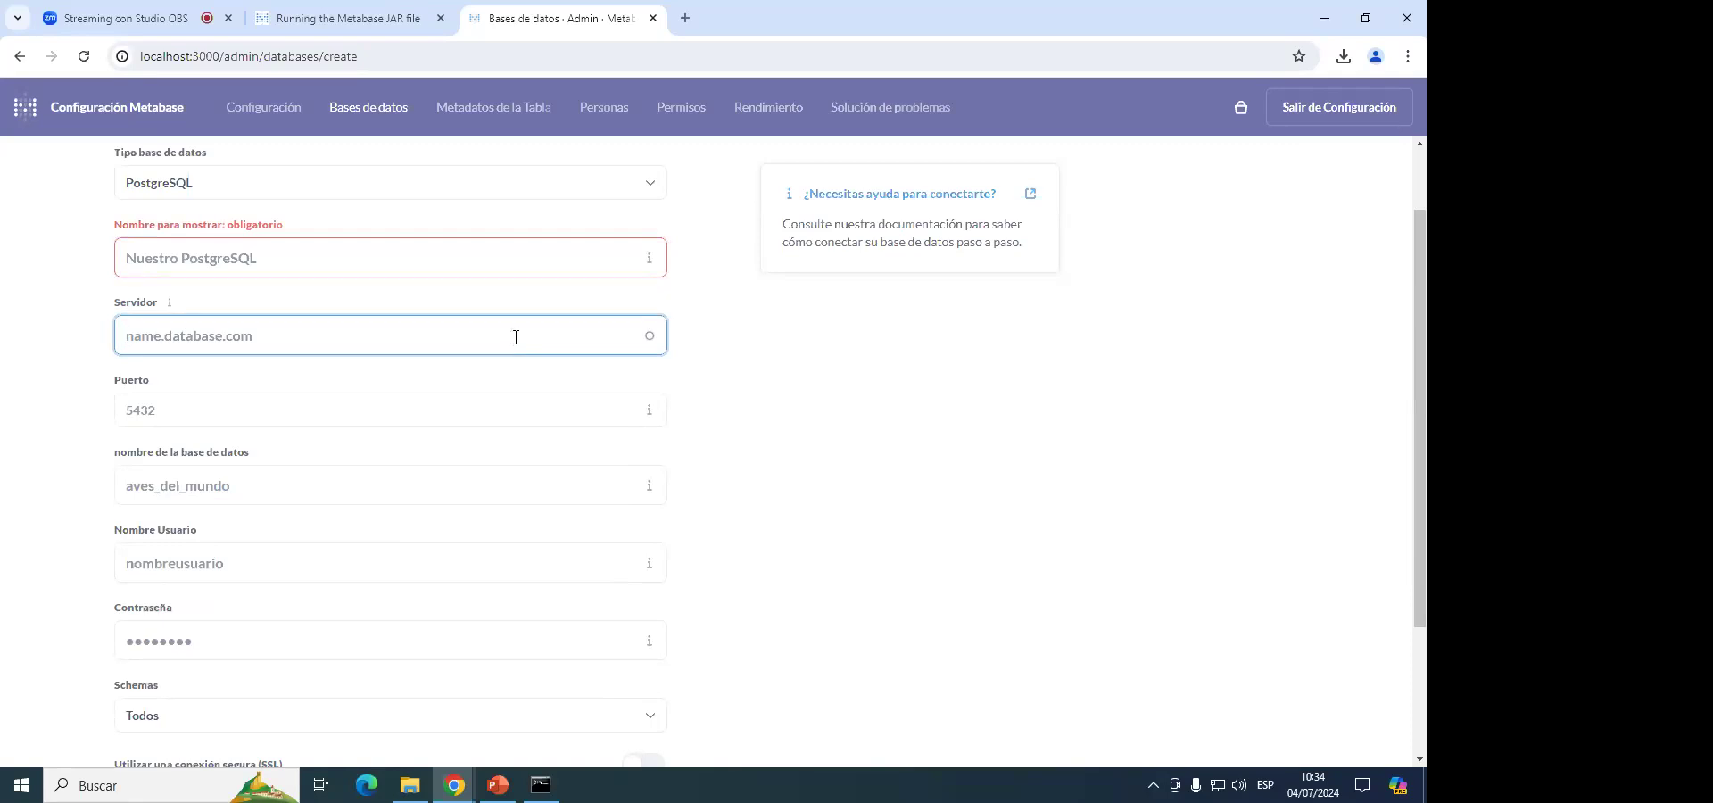
pyautogui.click(493, 409)
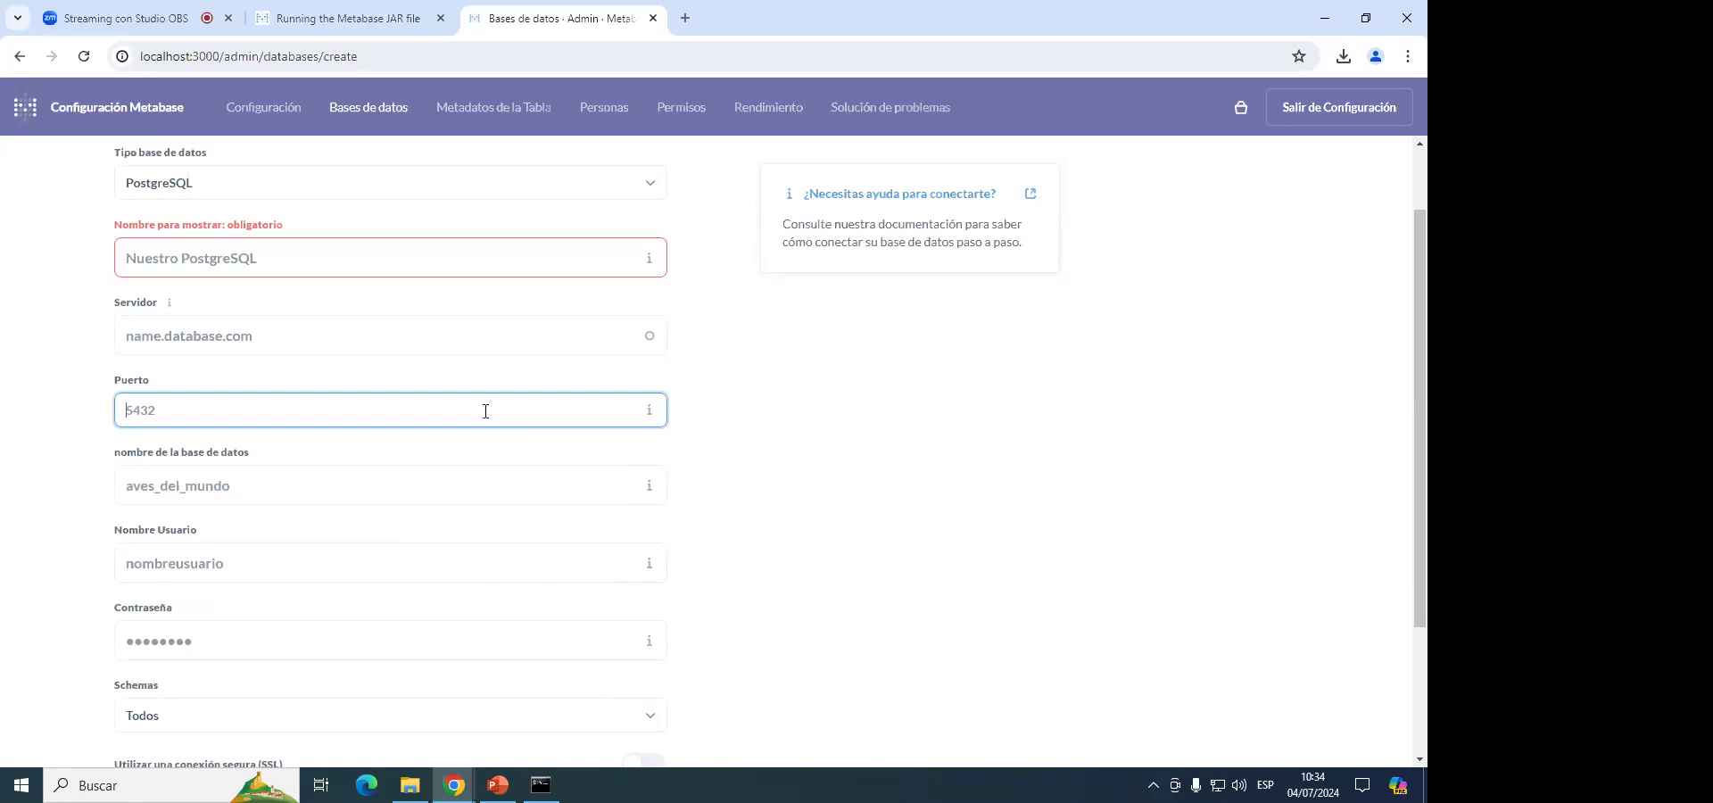
pyautogui.scroll(-1, 691, 435)
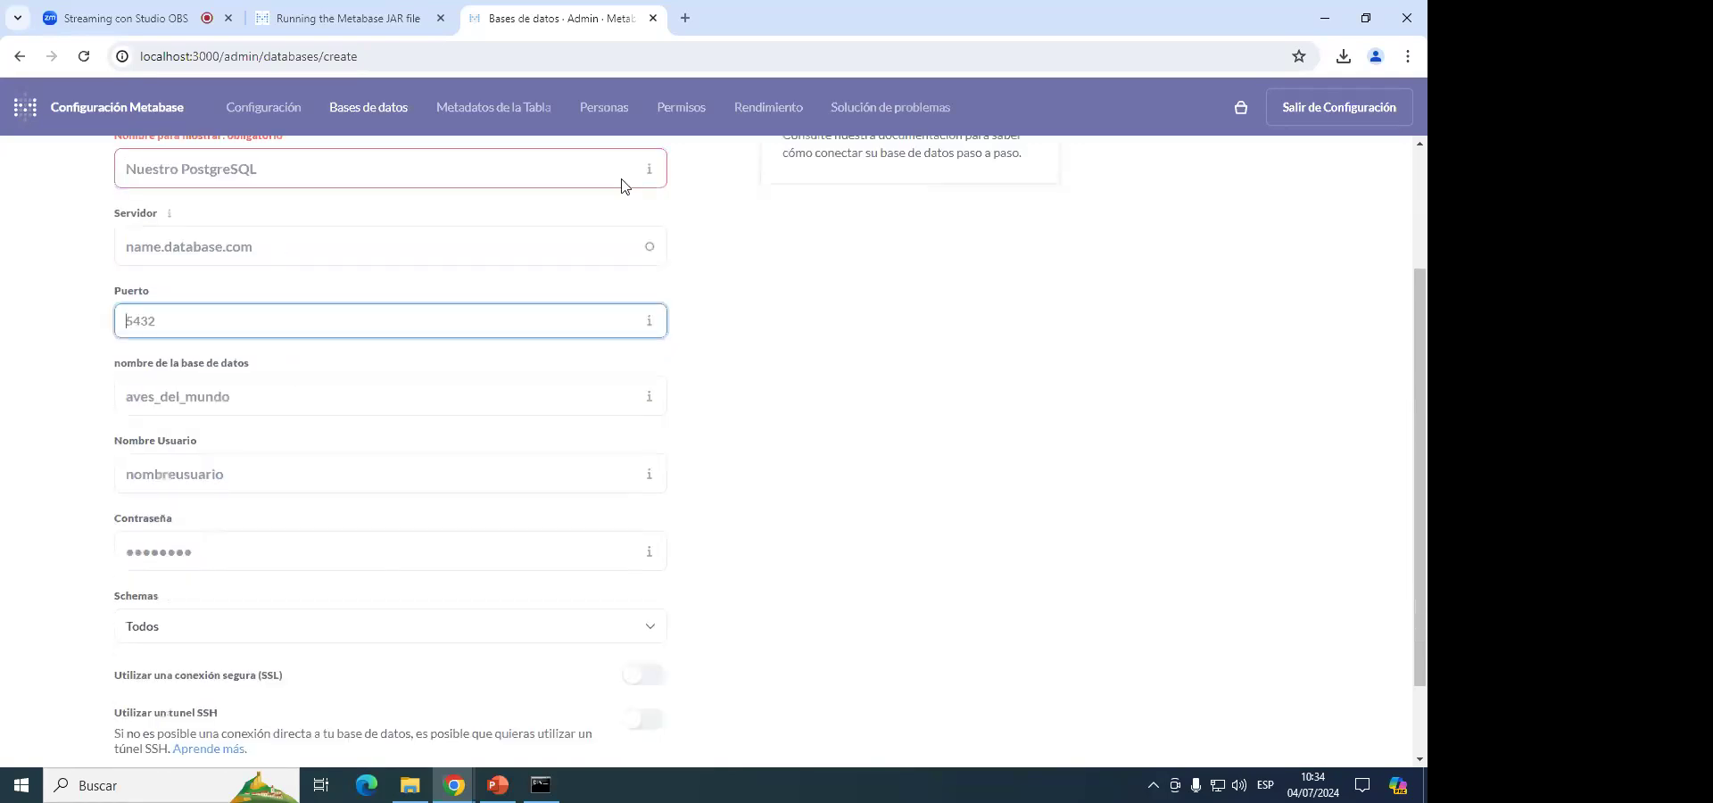
pyautogui.click(340, 400)
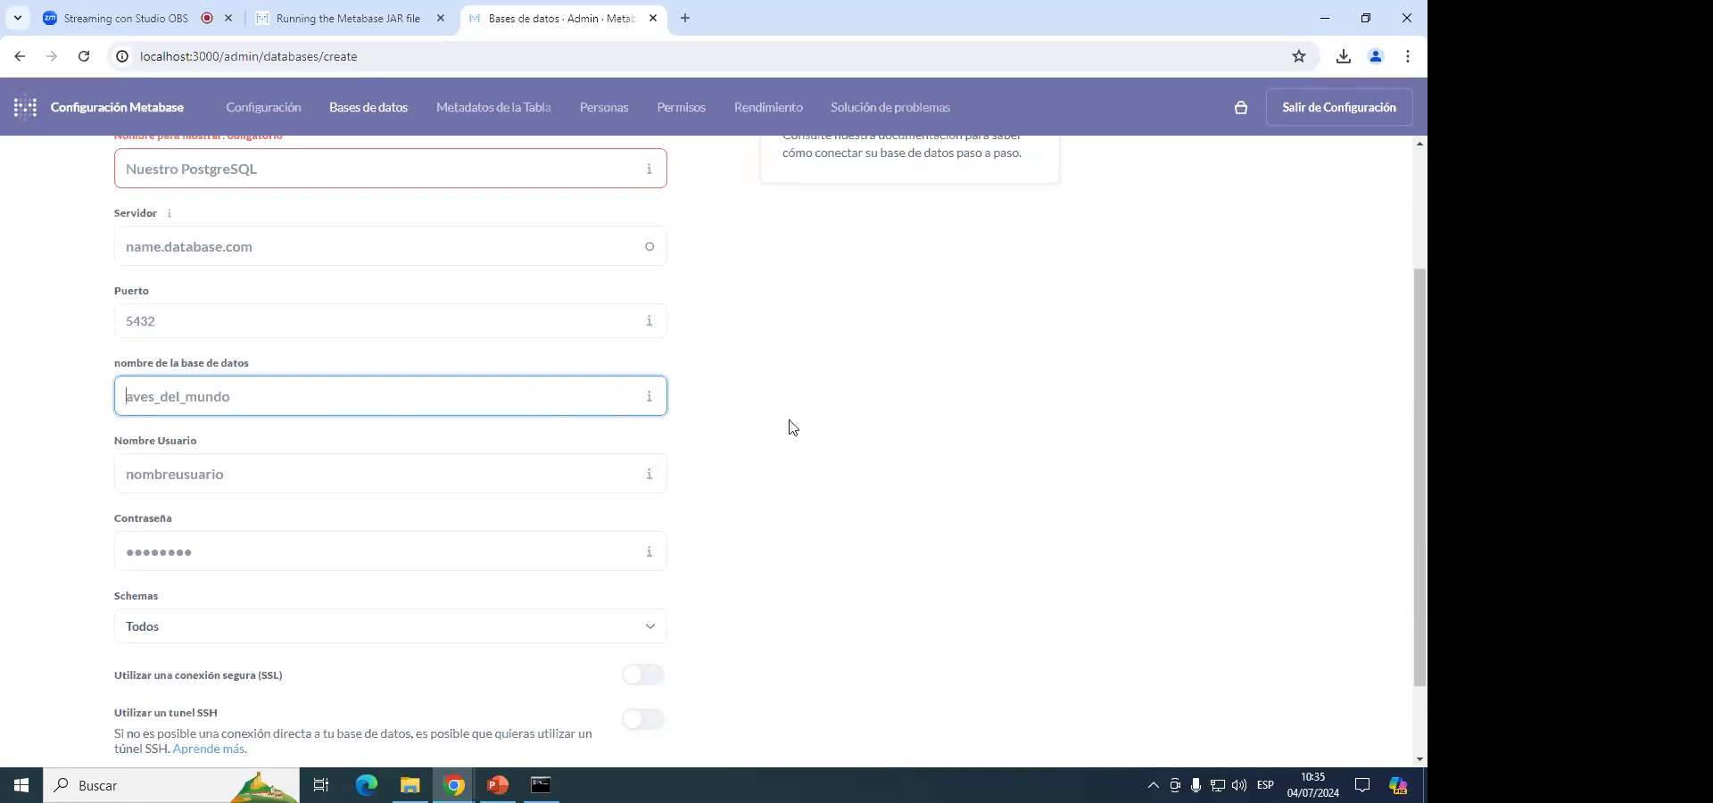
pyautogui.click(297, 471)
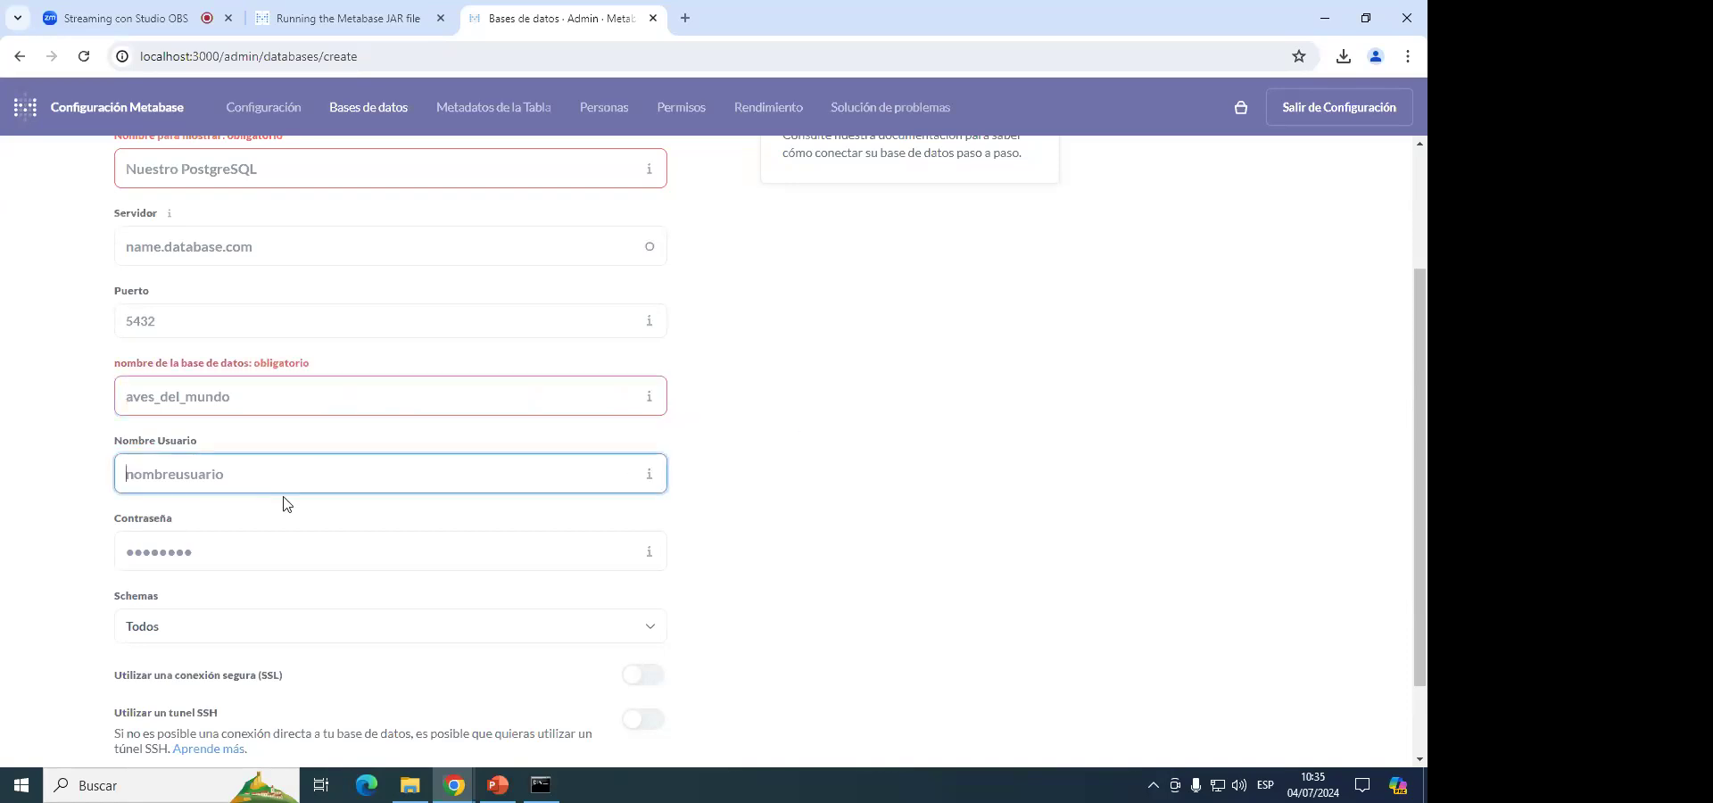
pyautogui.click(230, 539)
pyautogui.scroll(-2, 807, 500)
pyautogui.click(797, 502)
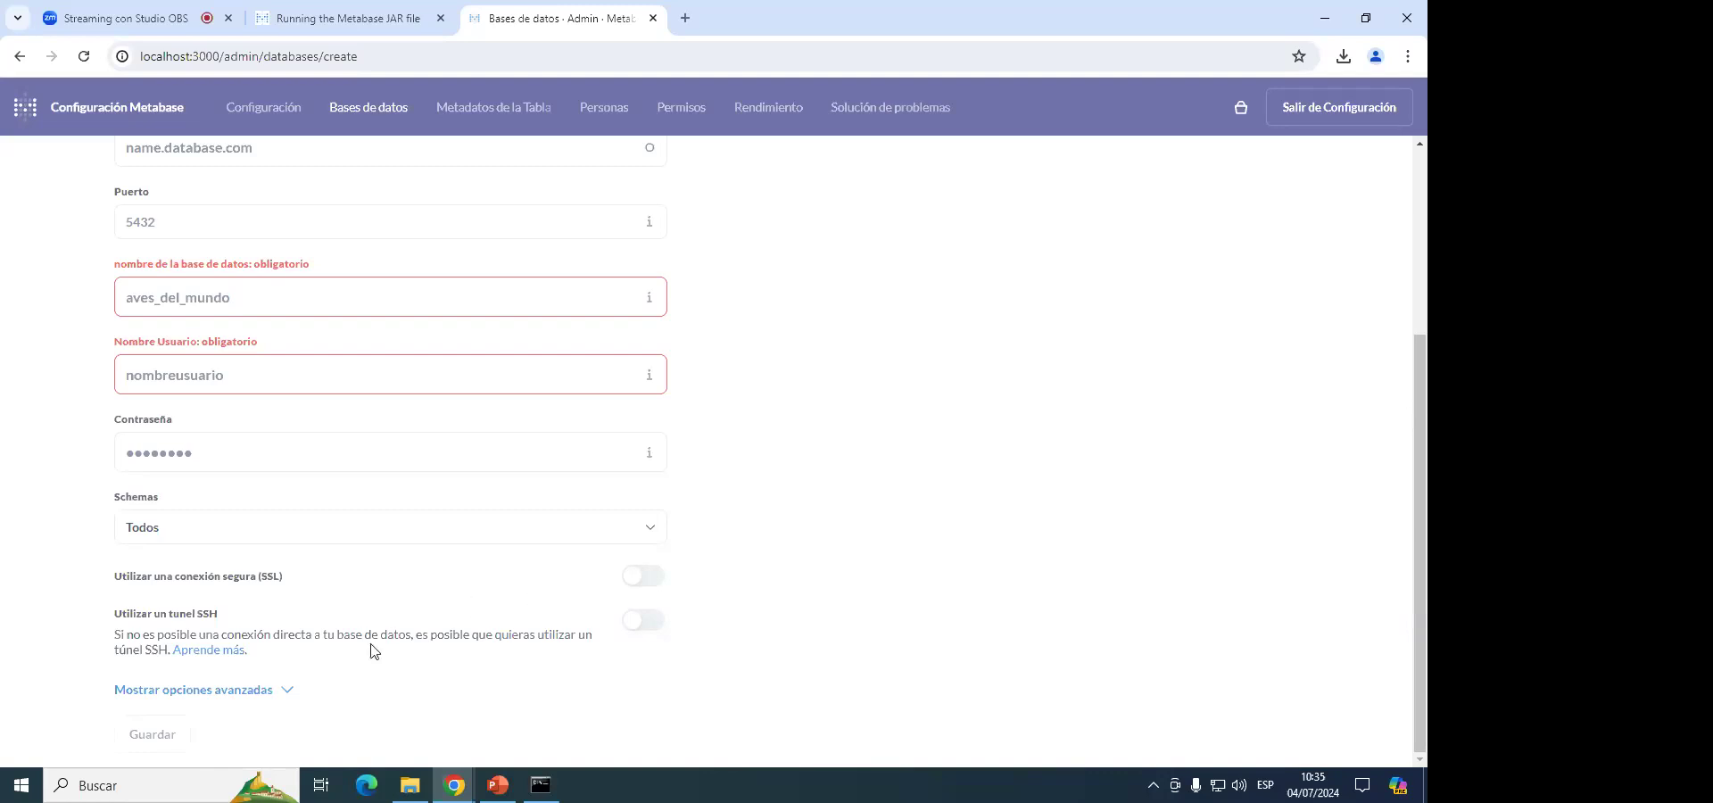
# Review the advanced options of the new PostgreSQL connection and collapse them again.
pyautogui.click(277, 690)
pyautogui.scroll(-2, 642, 589)
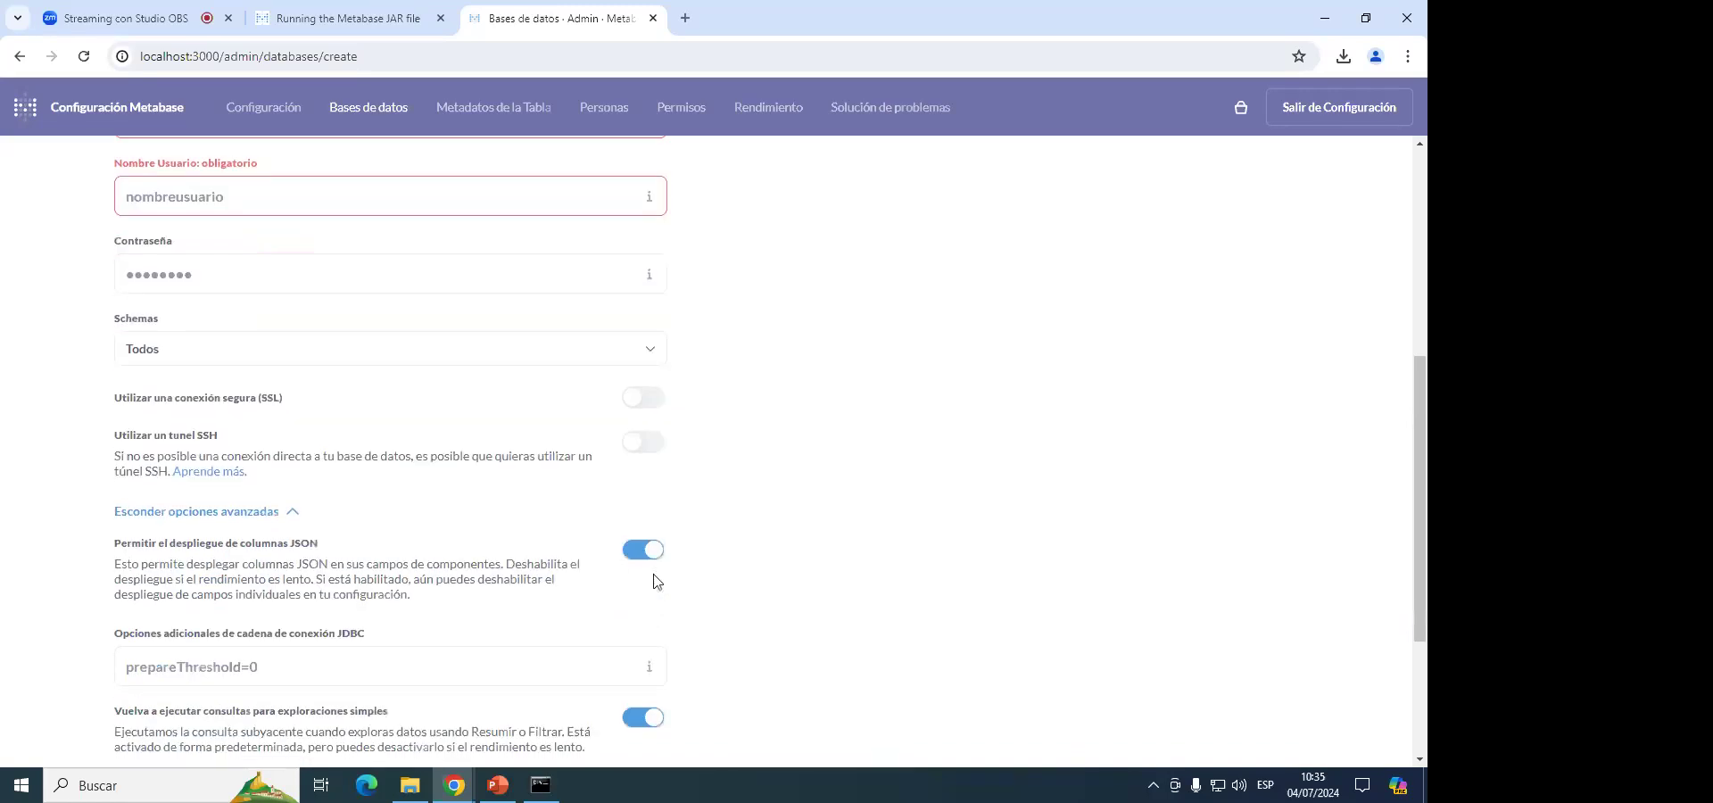
pyautogui.scroll(-1, 656, 581)
pyautogui.scroll(-1, 774, 513)
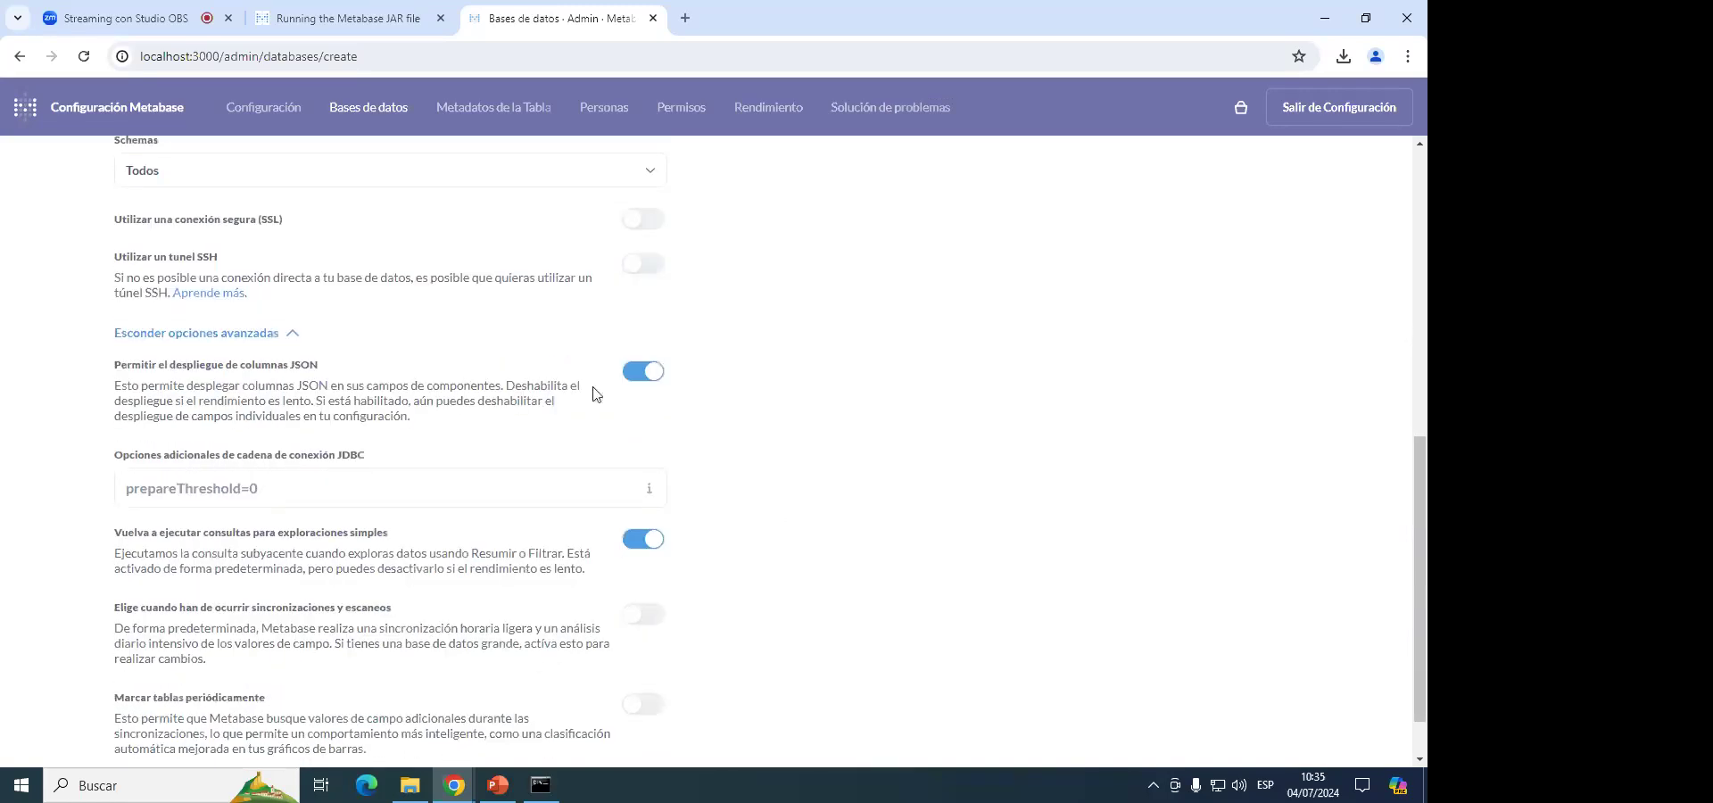
pyautogui.click(297, 342)
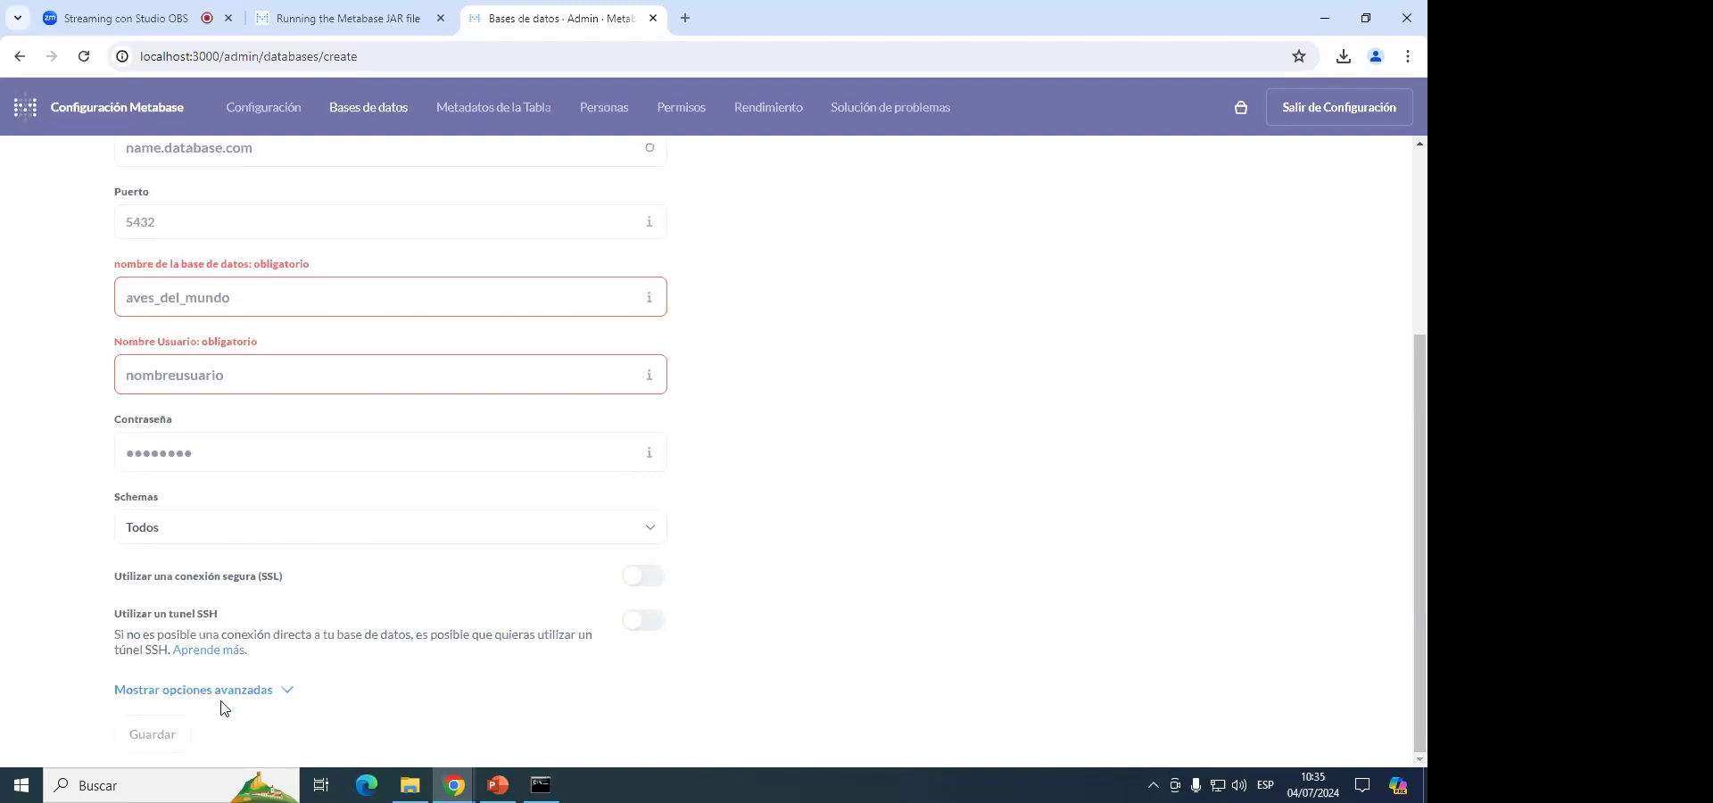
pyautogui.scroll(3, 256, 536)
pyautogui.scroll(-3, 192, 401)
pyautogui.scroll(3, 927, 397)
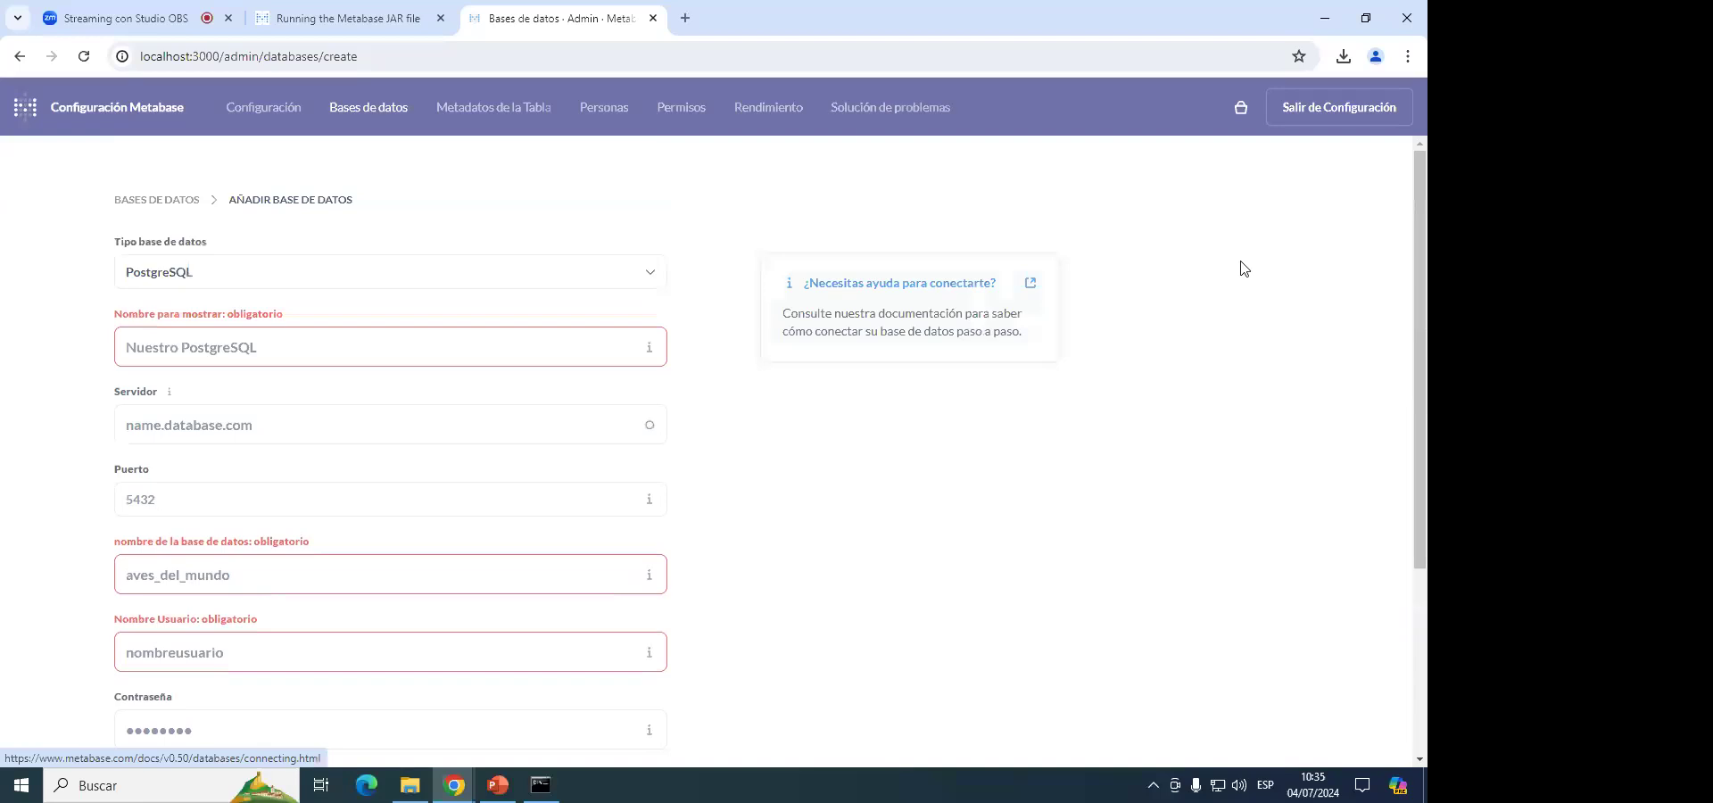
# View the connection settings of the Sample Database without changing them and leave the administration area.
pyautogui.click(168, 200)
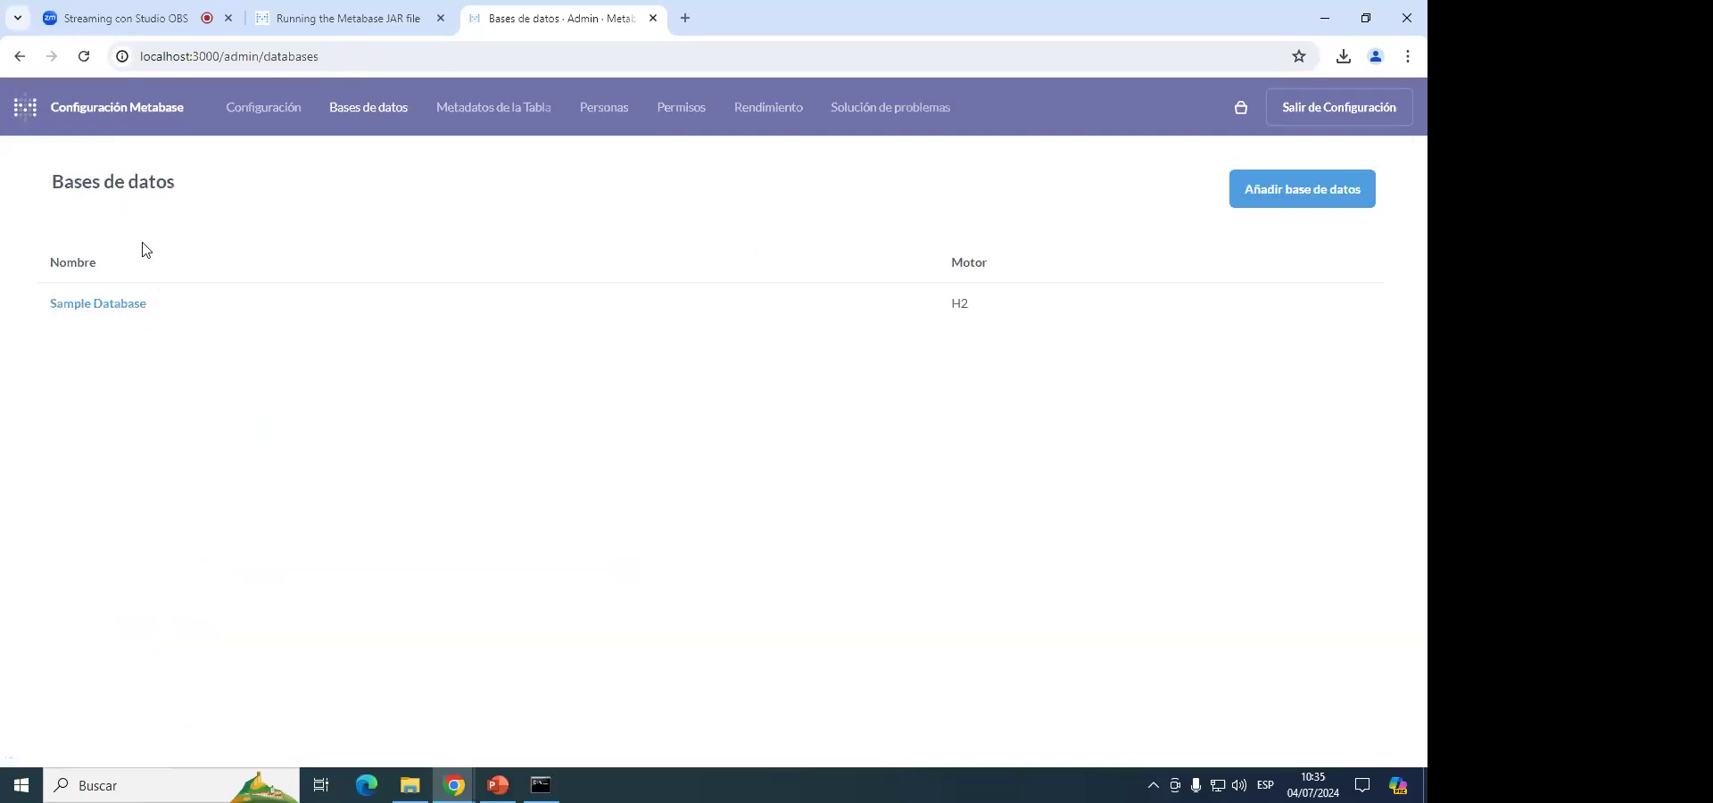
pyautogui.click(111, 309)
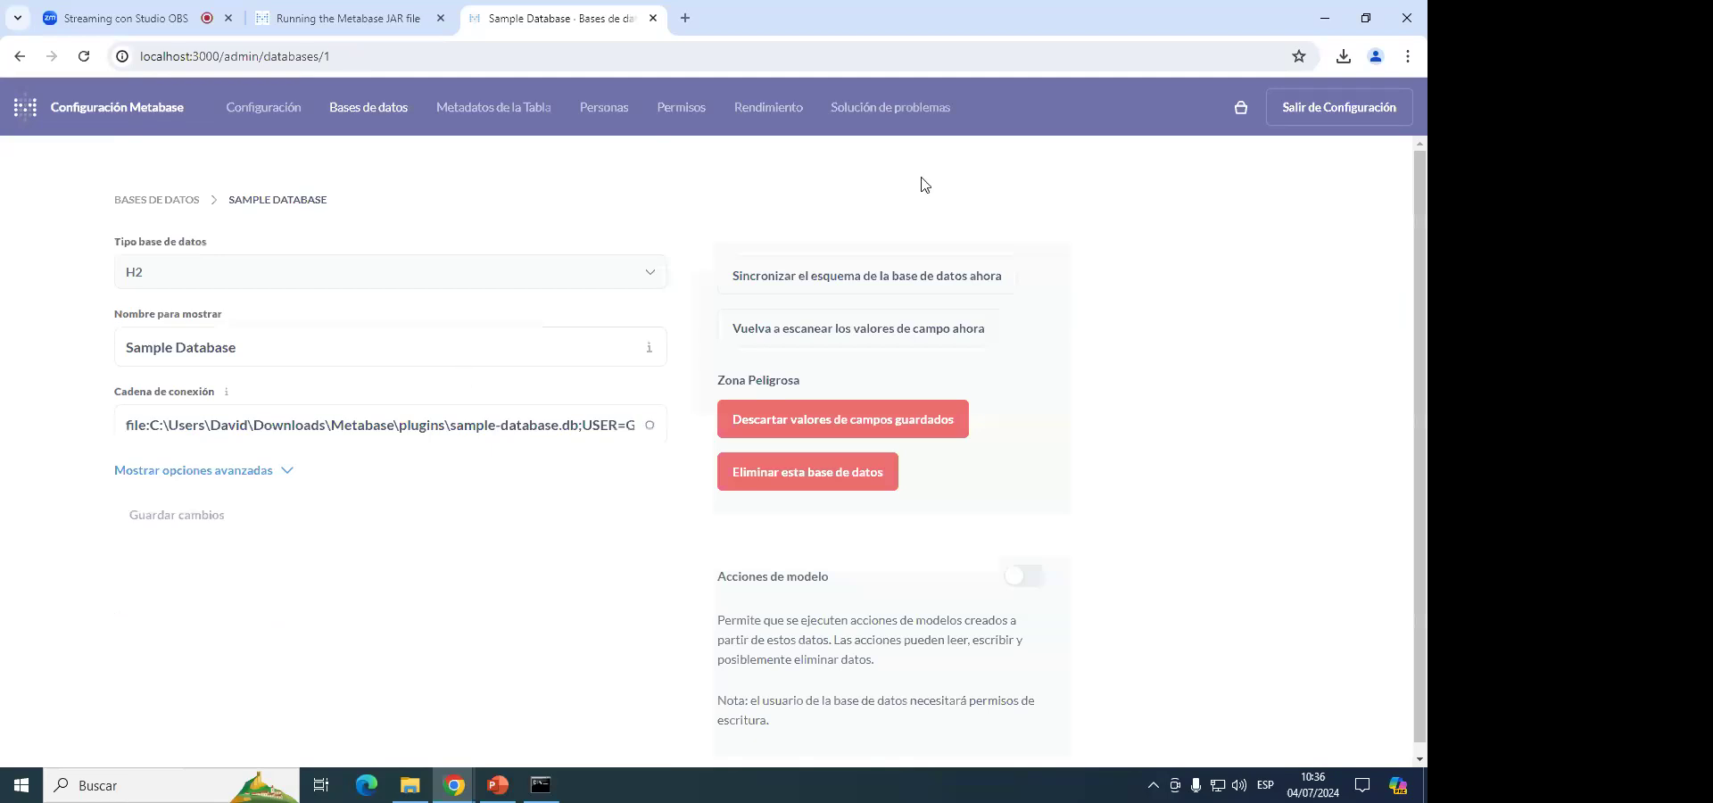
pyautogui.click(1299, 121)
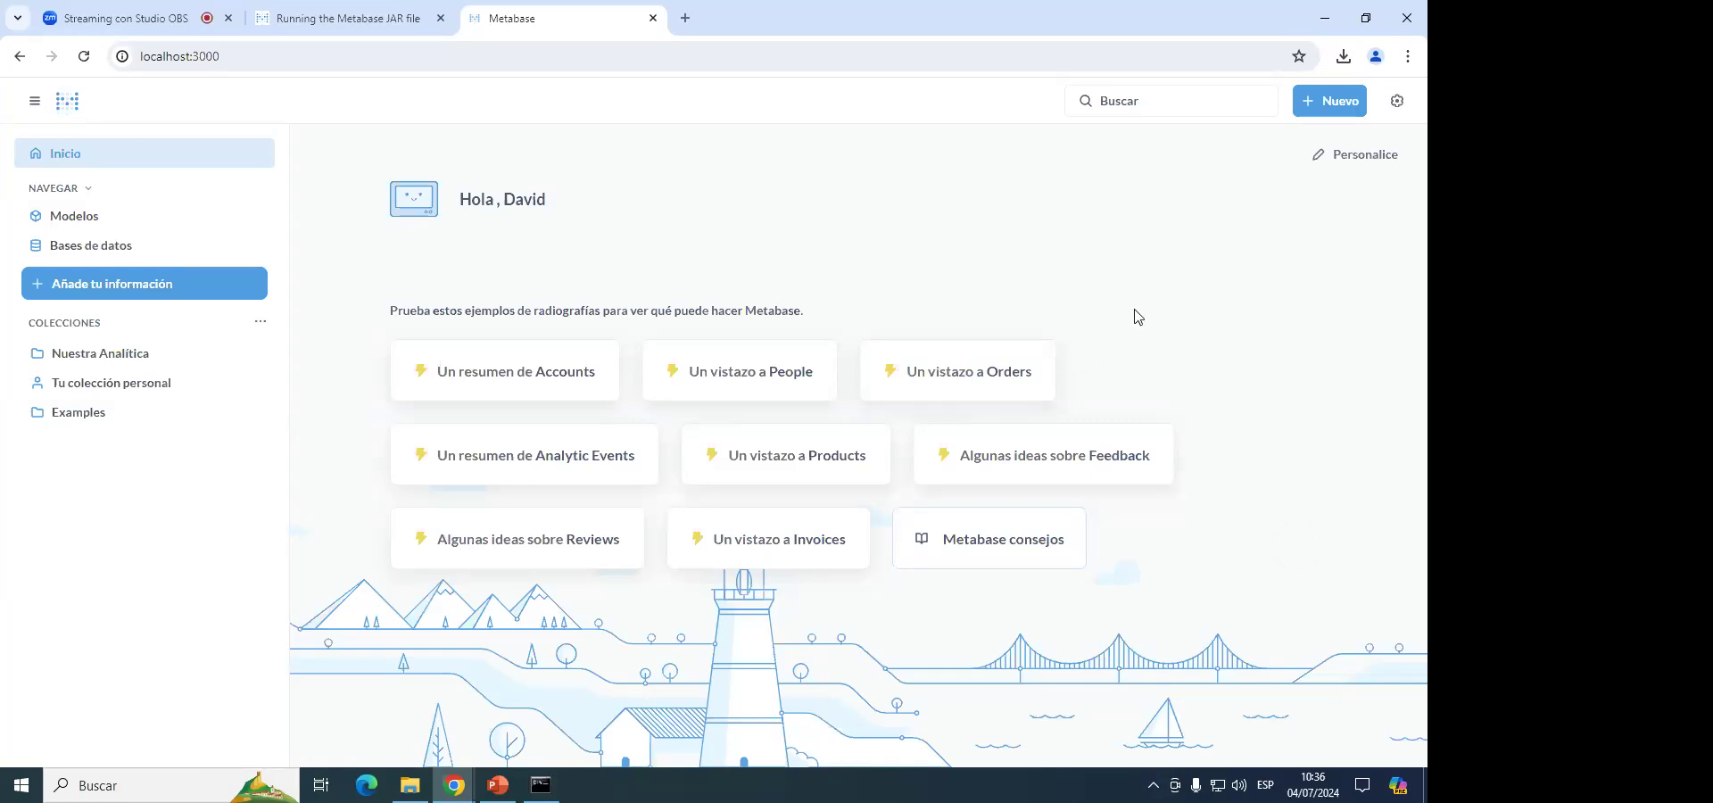
# Start a new question, look through the models, tables and saved questions, and choose the Orders table as starting data.
pyautogui.click(1314, 104)
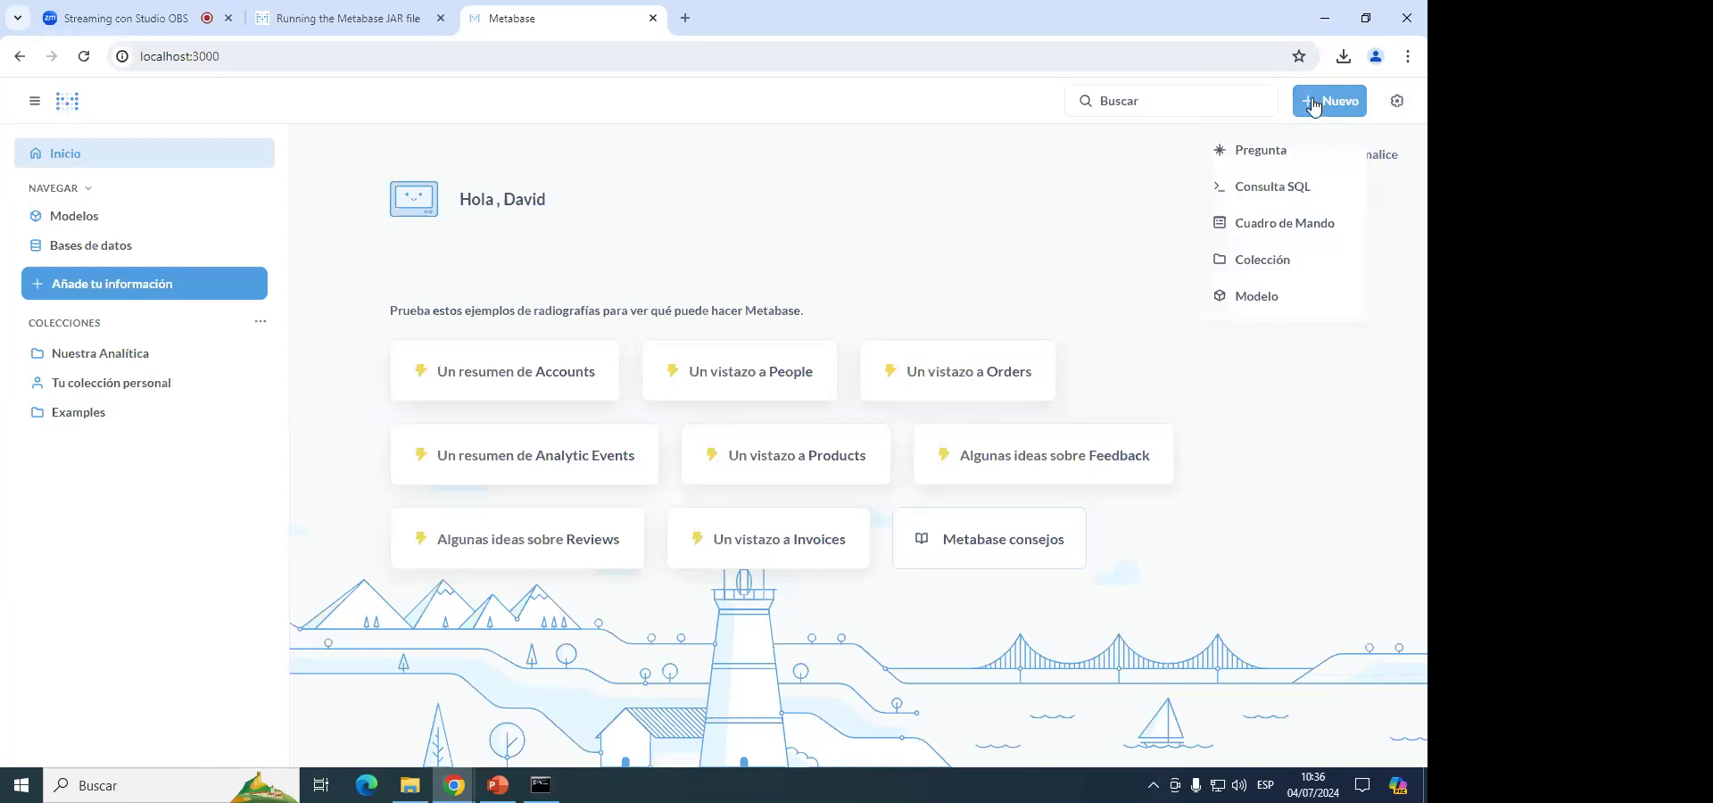
pyautogui.click(1272, 155)
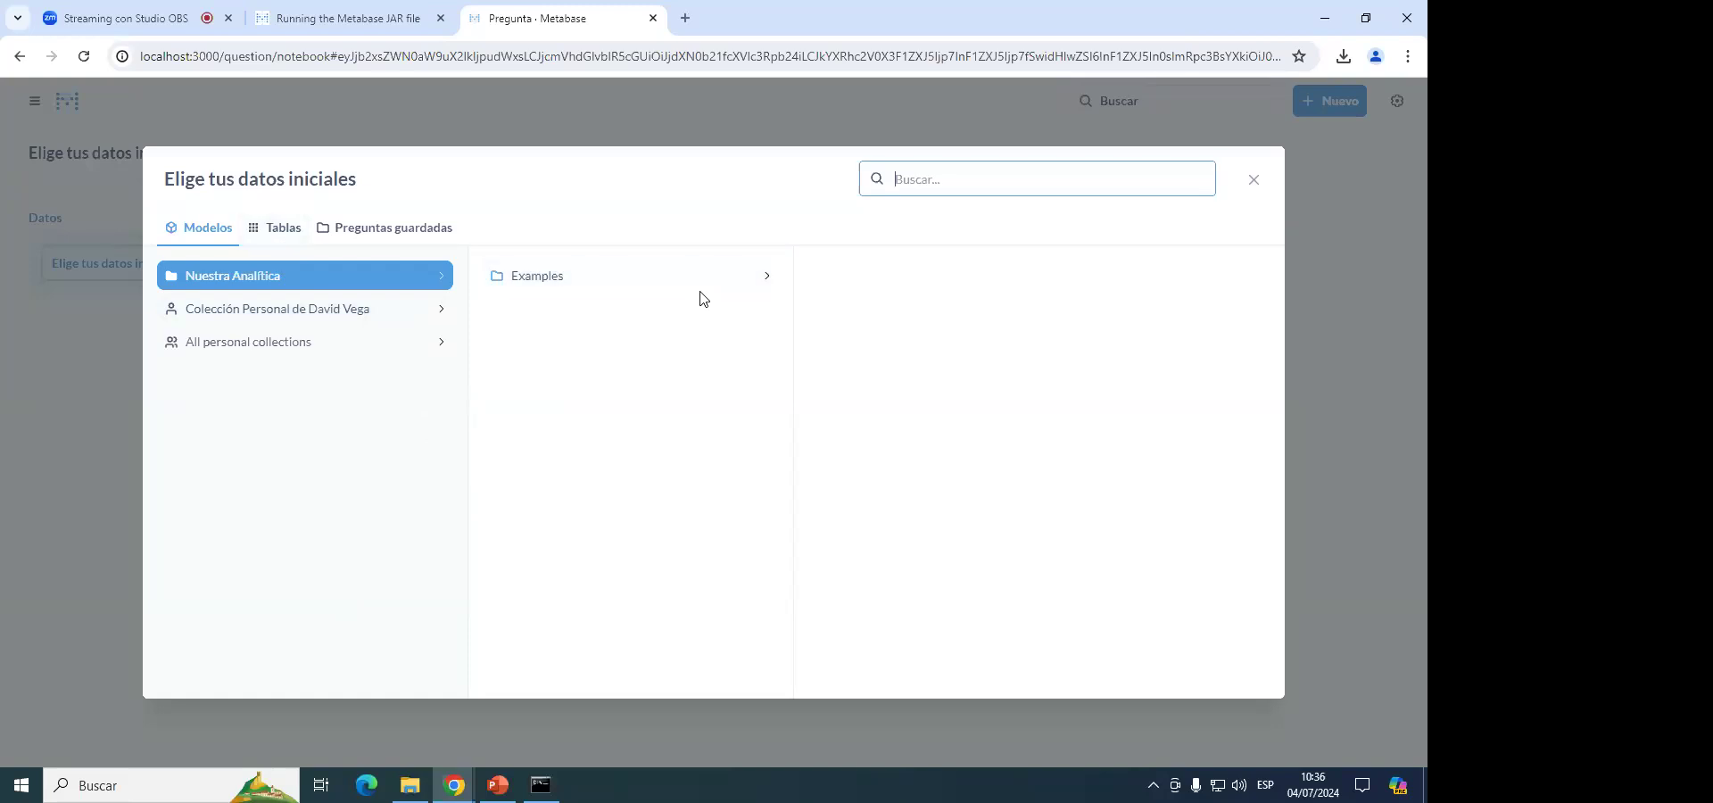
pyautogui.click(214, 230)
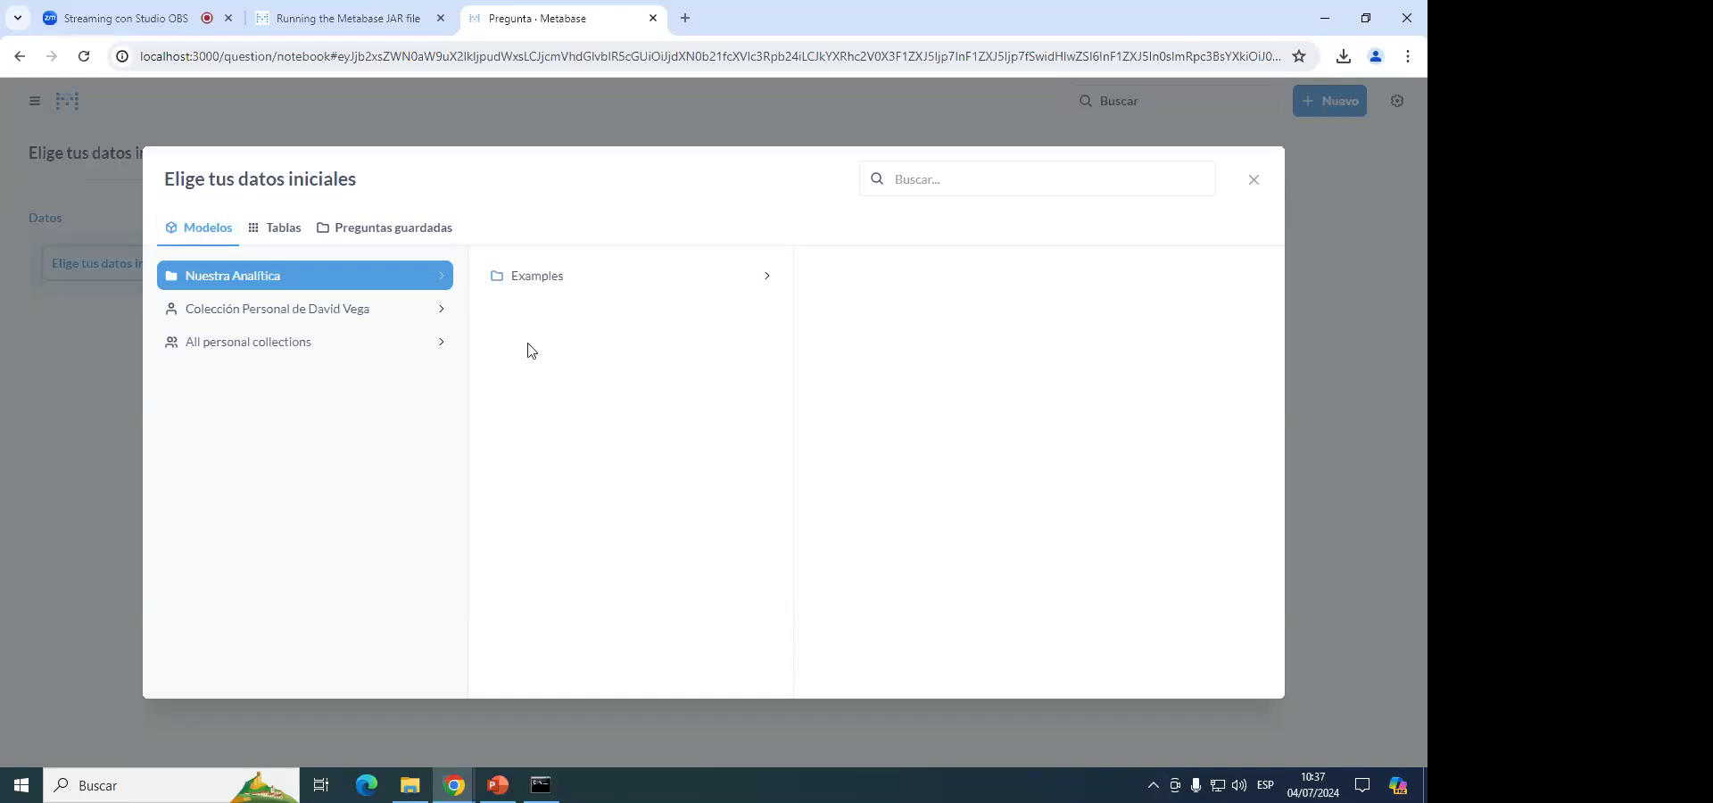
pyautogui.click(267, 234)
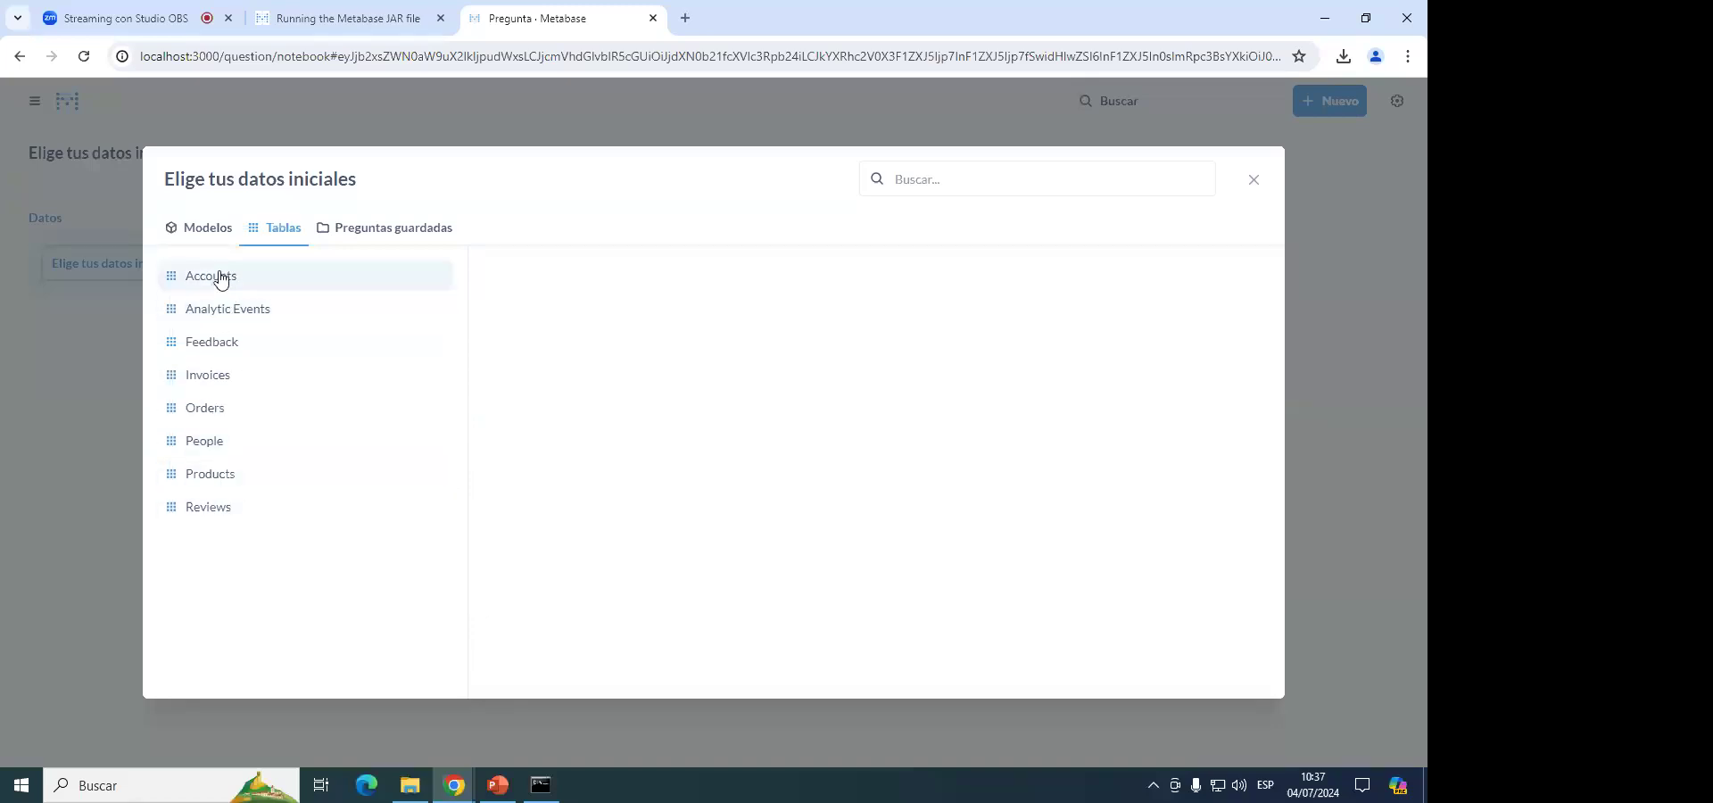
pyautogui.click(365, 239)
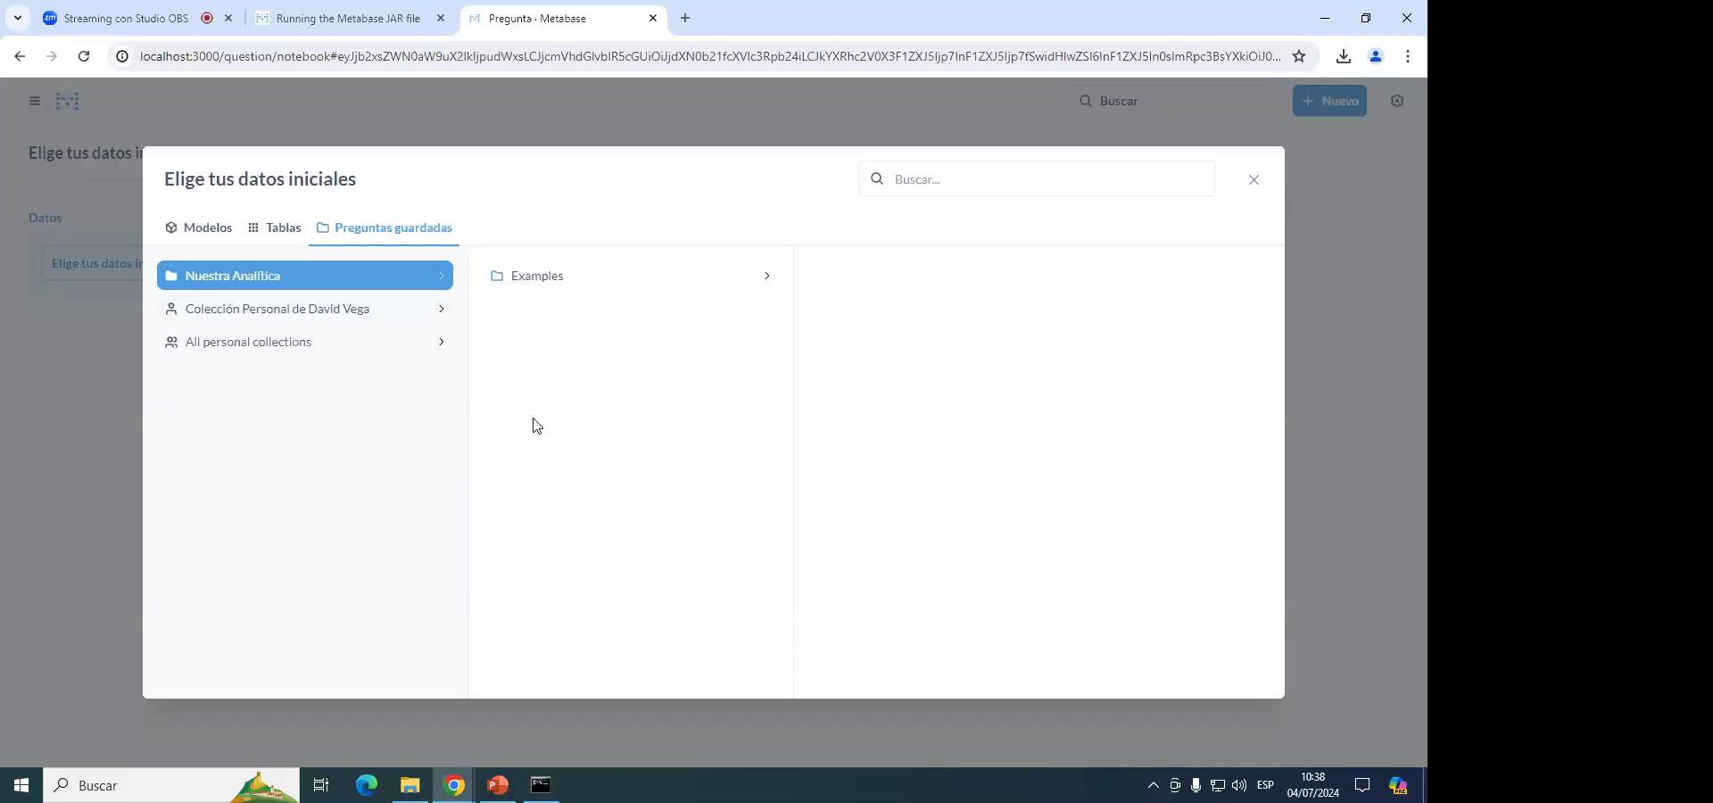
pyautogui.click(264, 239)
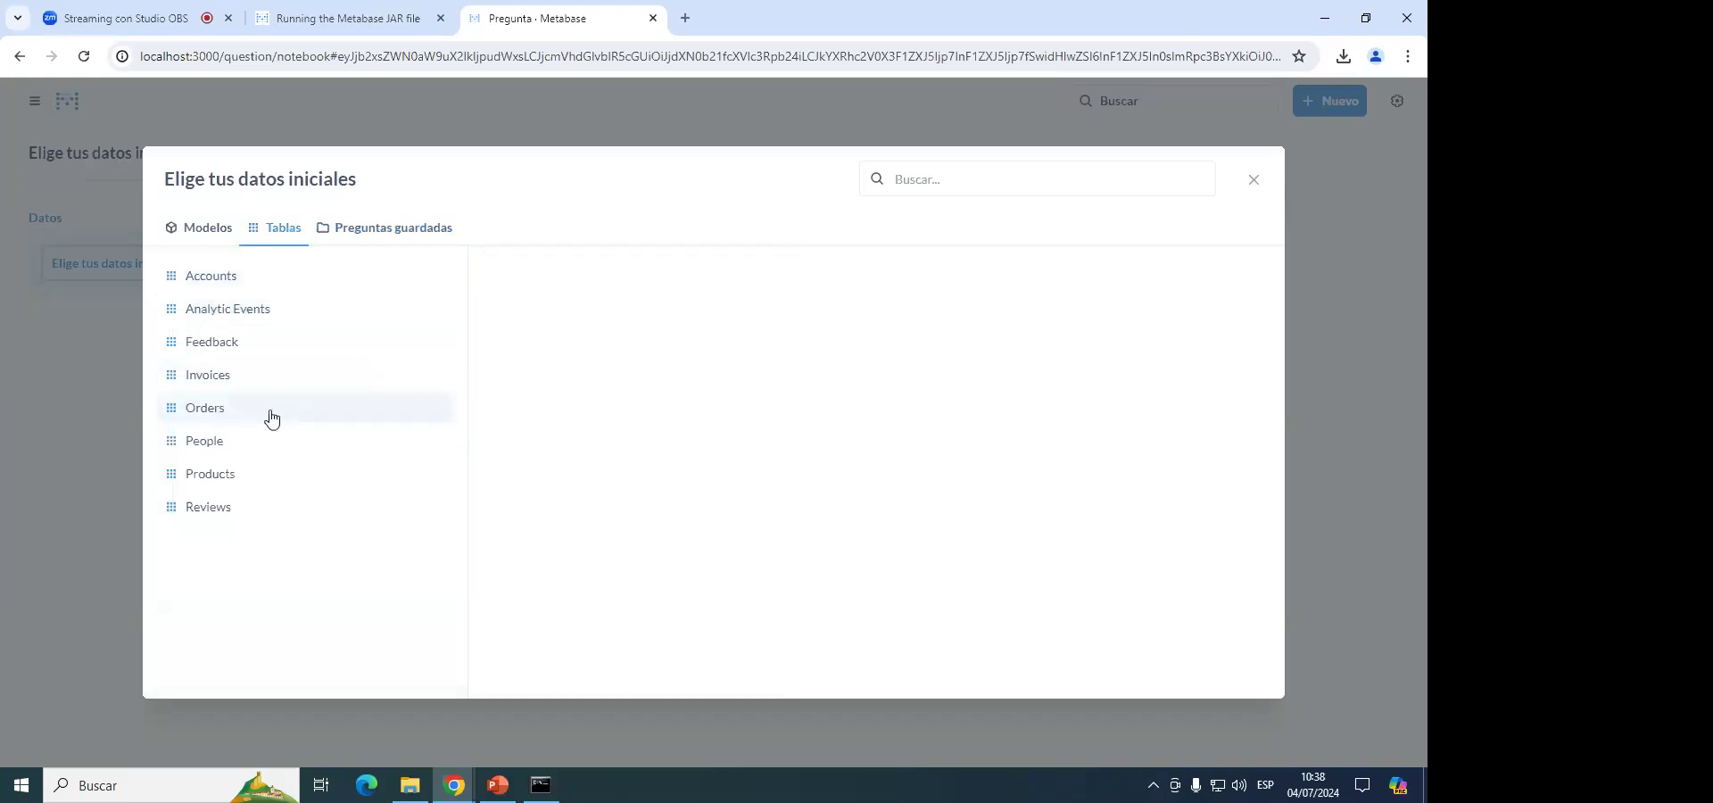
pyautogui.click(212, 417)
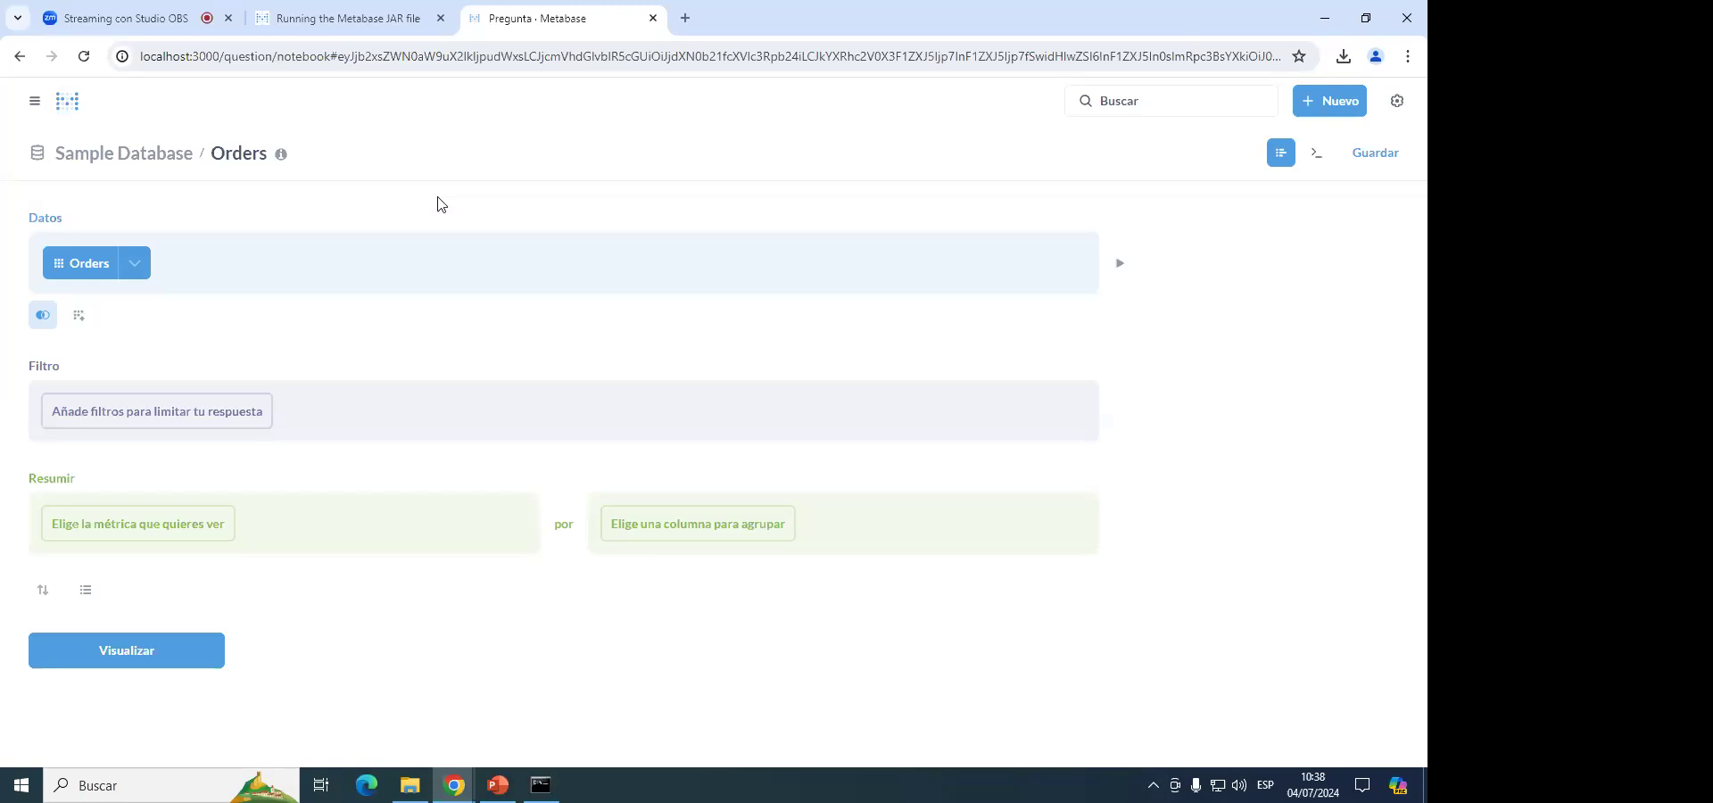
# Check the column selection of the Orders table, keeping all of its columns included.
pyautogui.click(136, 265)
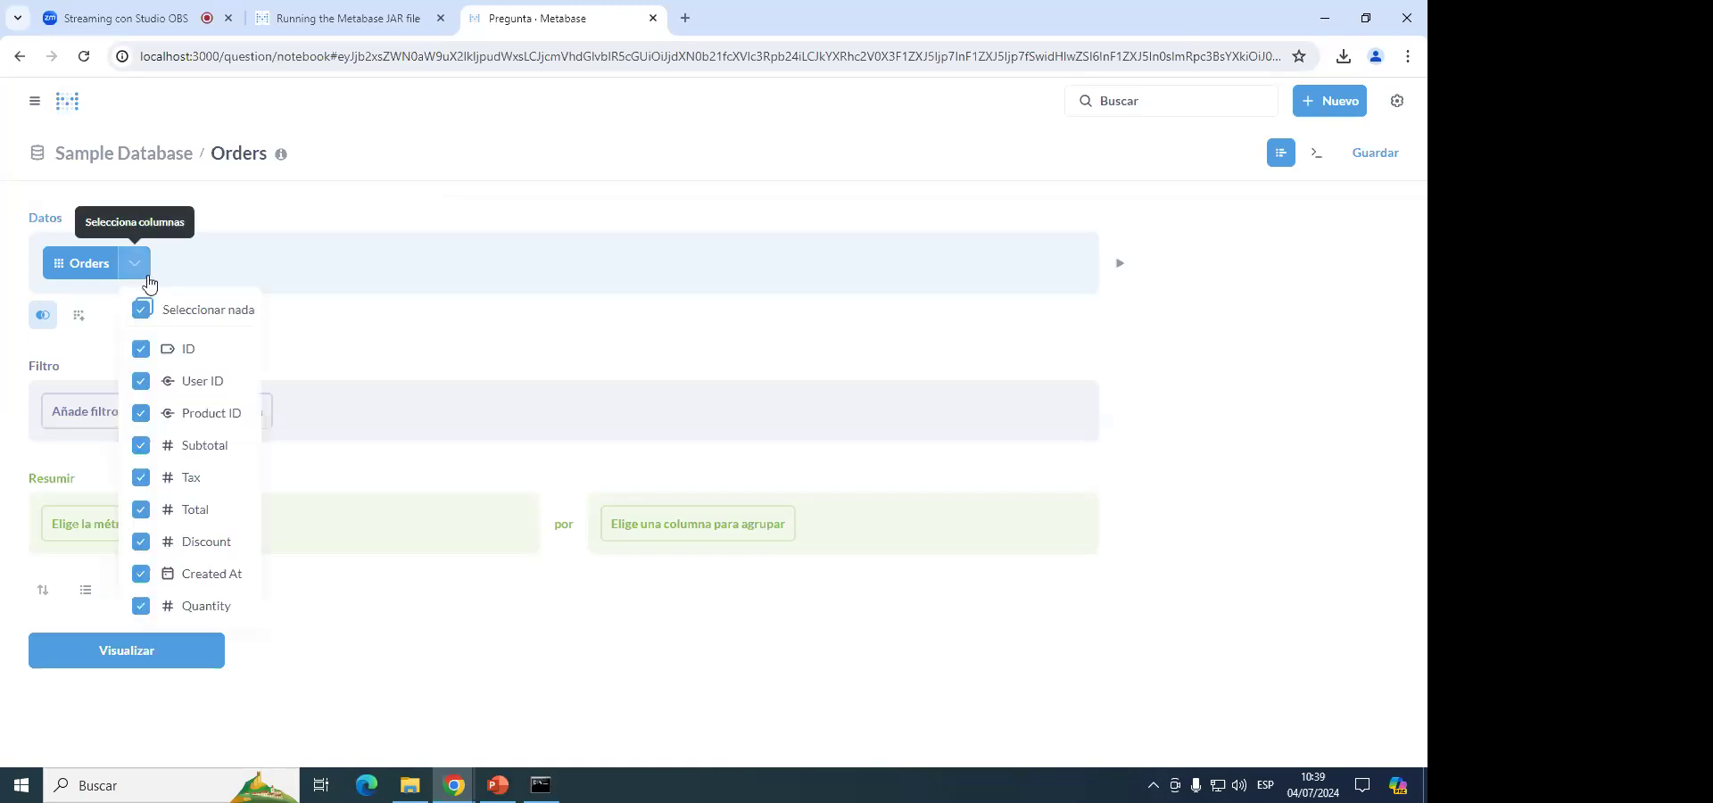
pyautogui.click(142, 357)
pyautogui.click(142, 358)
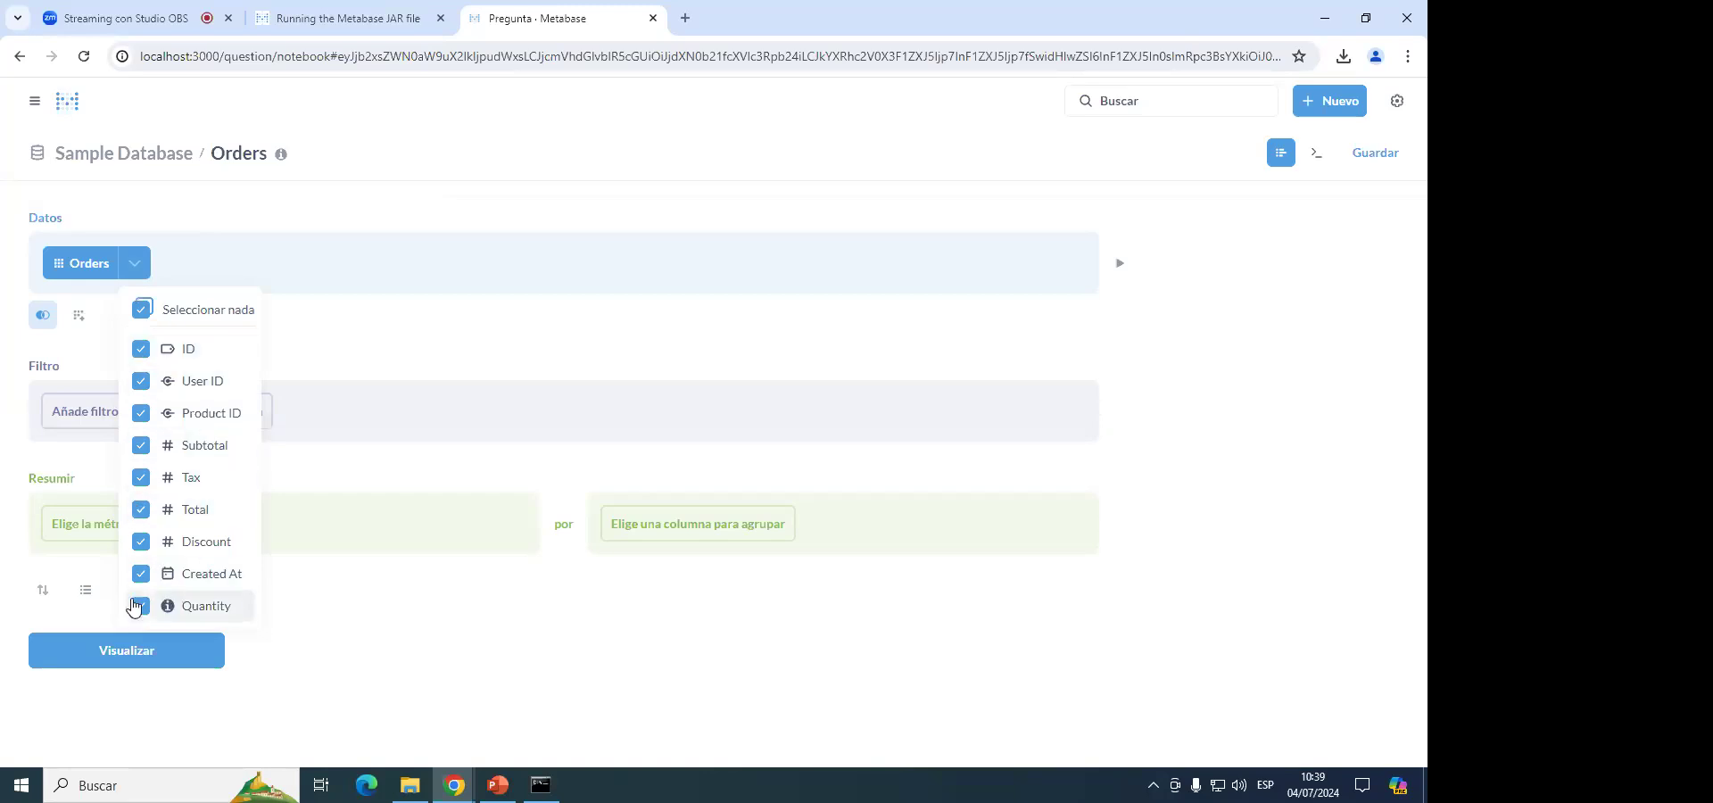
pyautogui.click(629, 321)
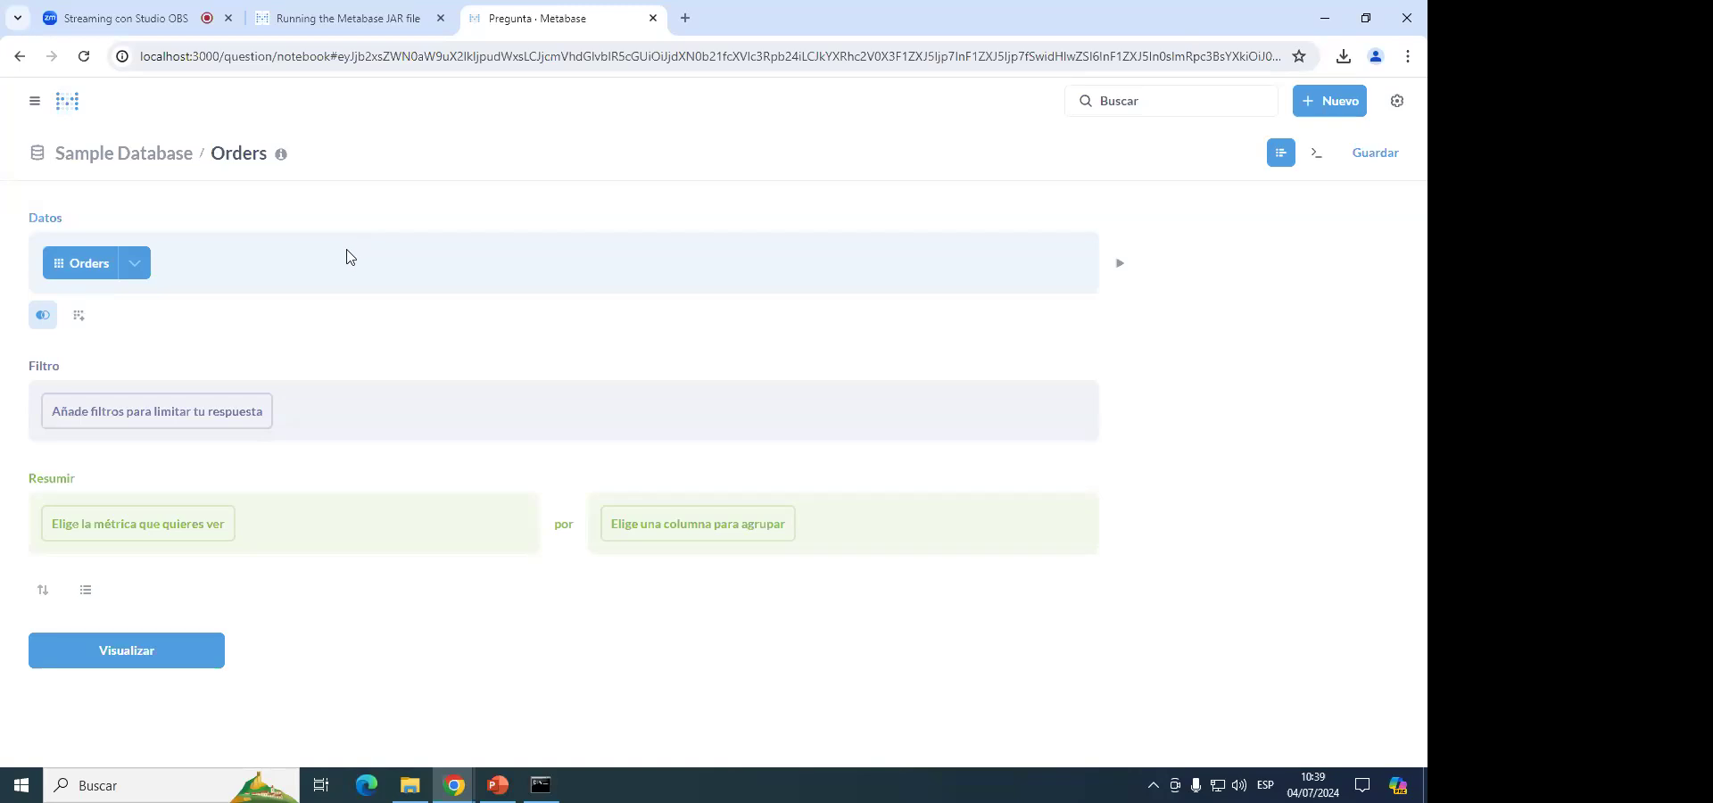
# Join the People table to Orders in the question.
pyautogui.click(41, 320)
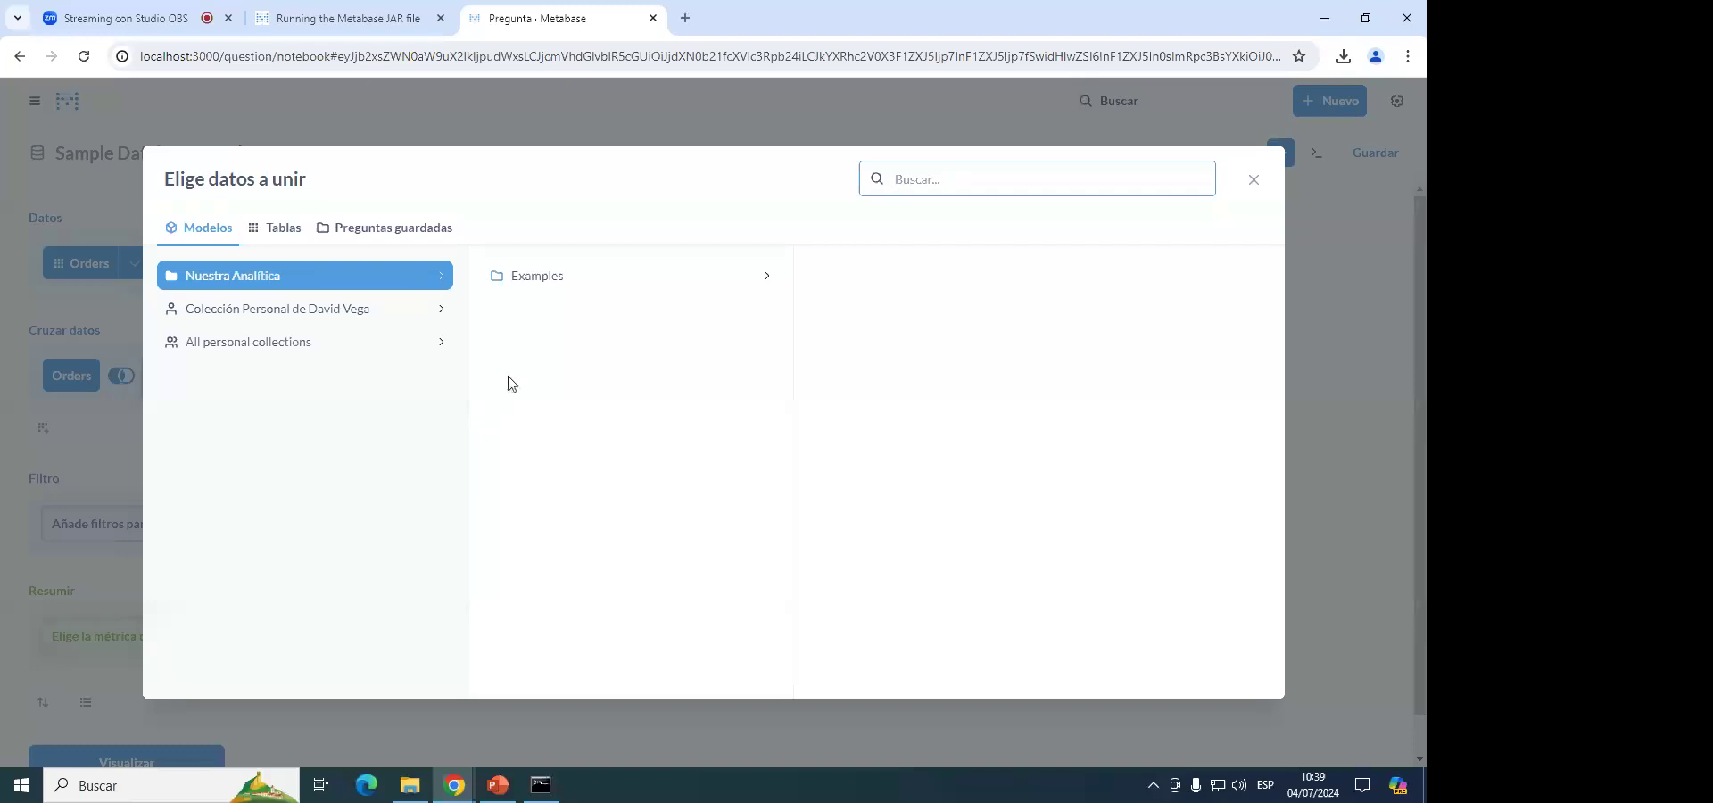
pyautogui.click(278, 228)
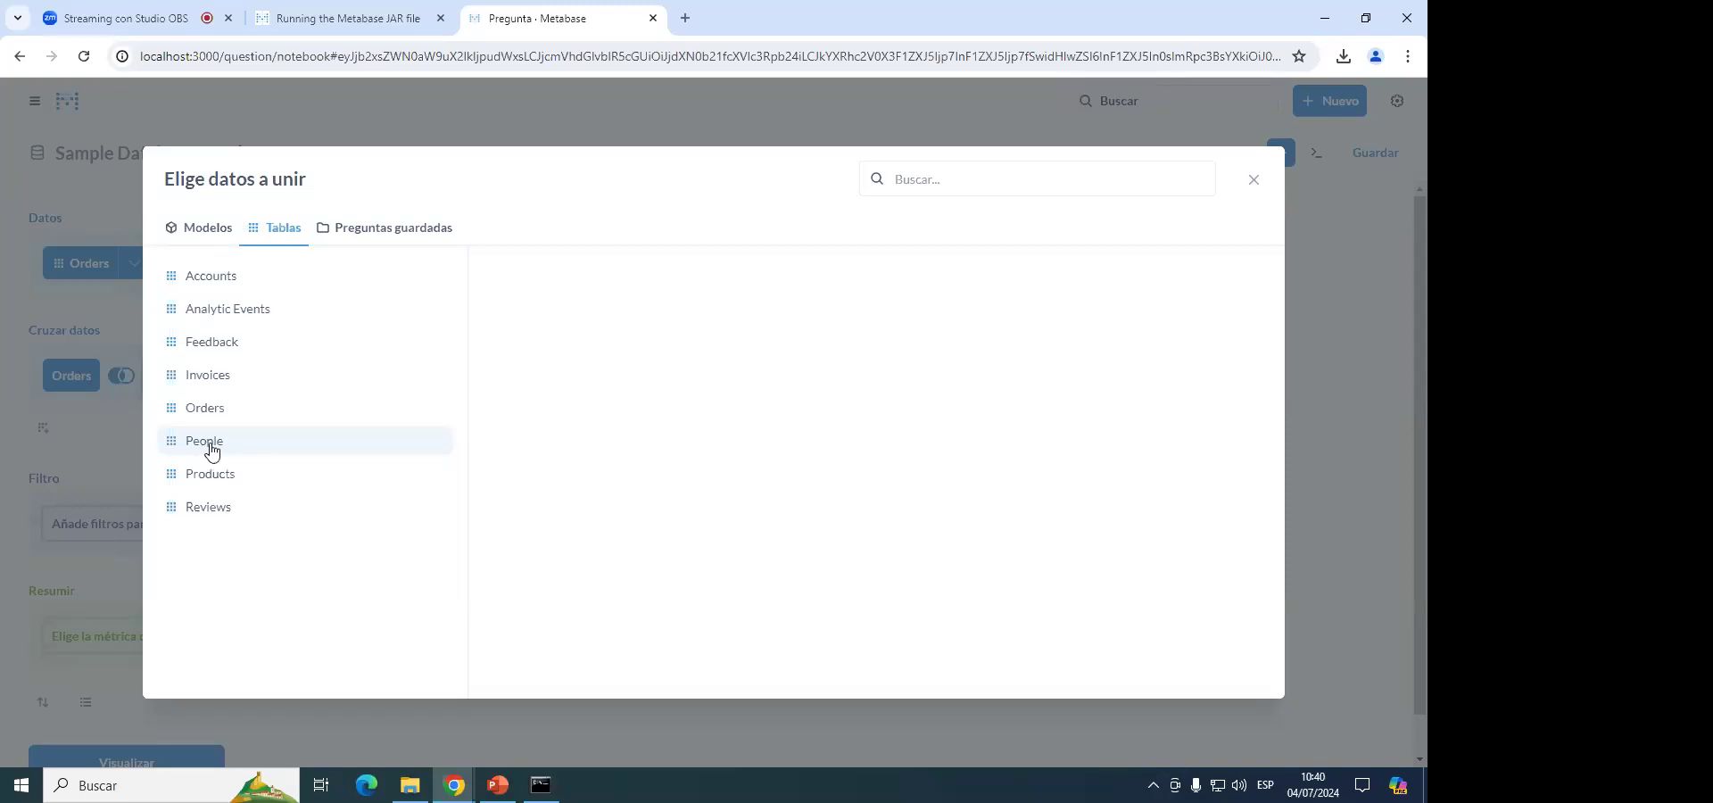
pyautogui.click(210, 451)
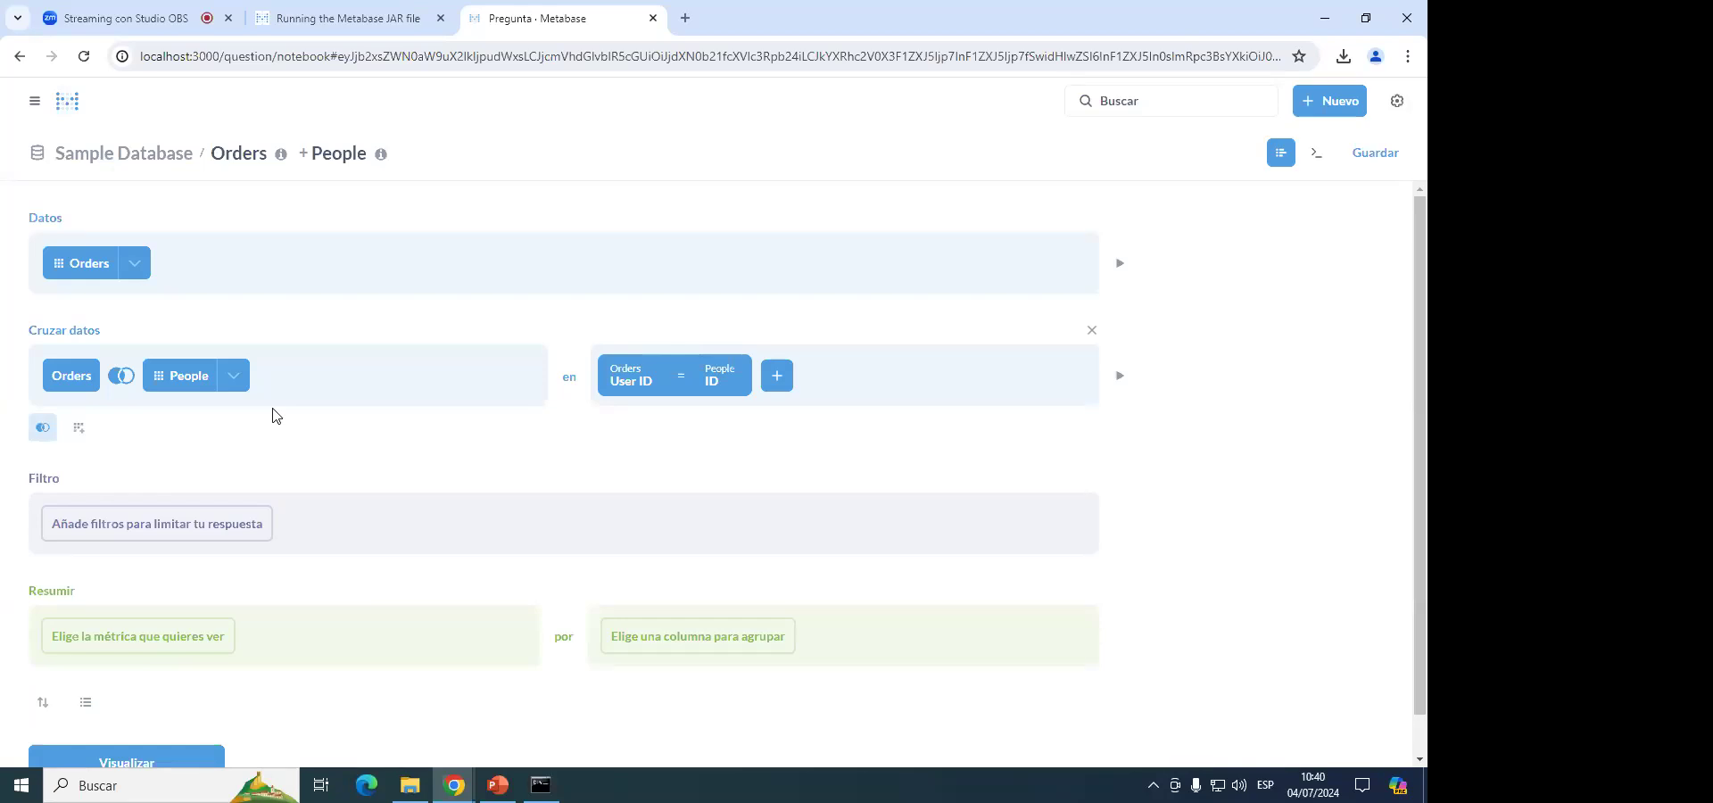
# Review the join types between Orders and People and the selectable columns of the Orders table.
pyautogui.click(132, 389)
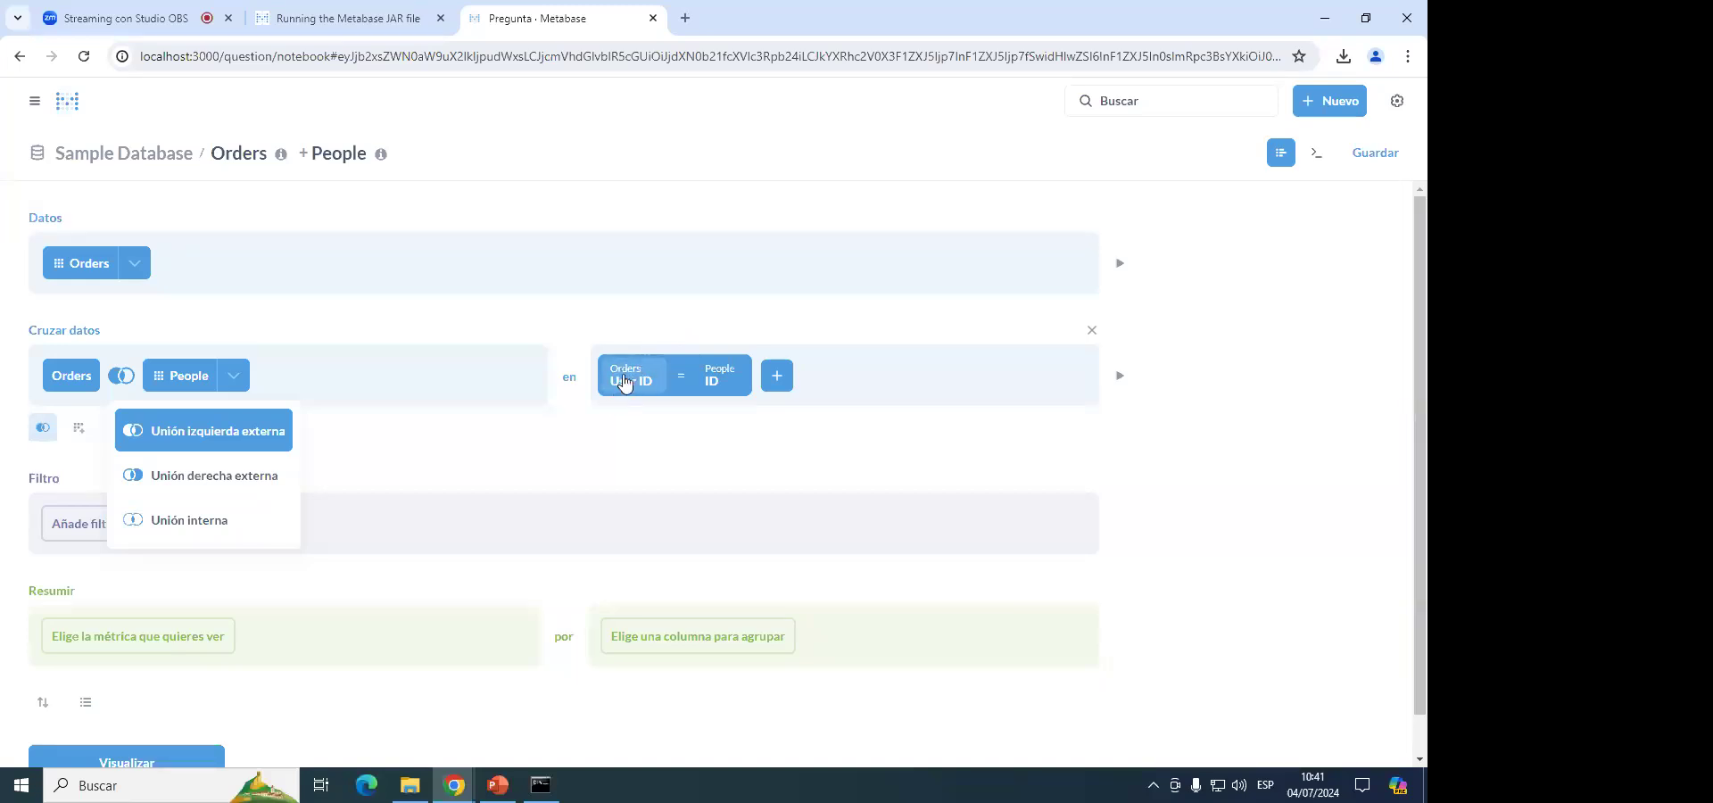
pyautogui.click(141, 278)
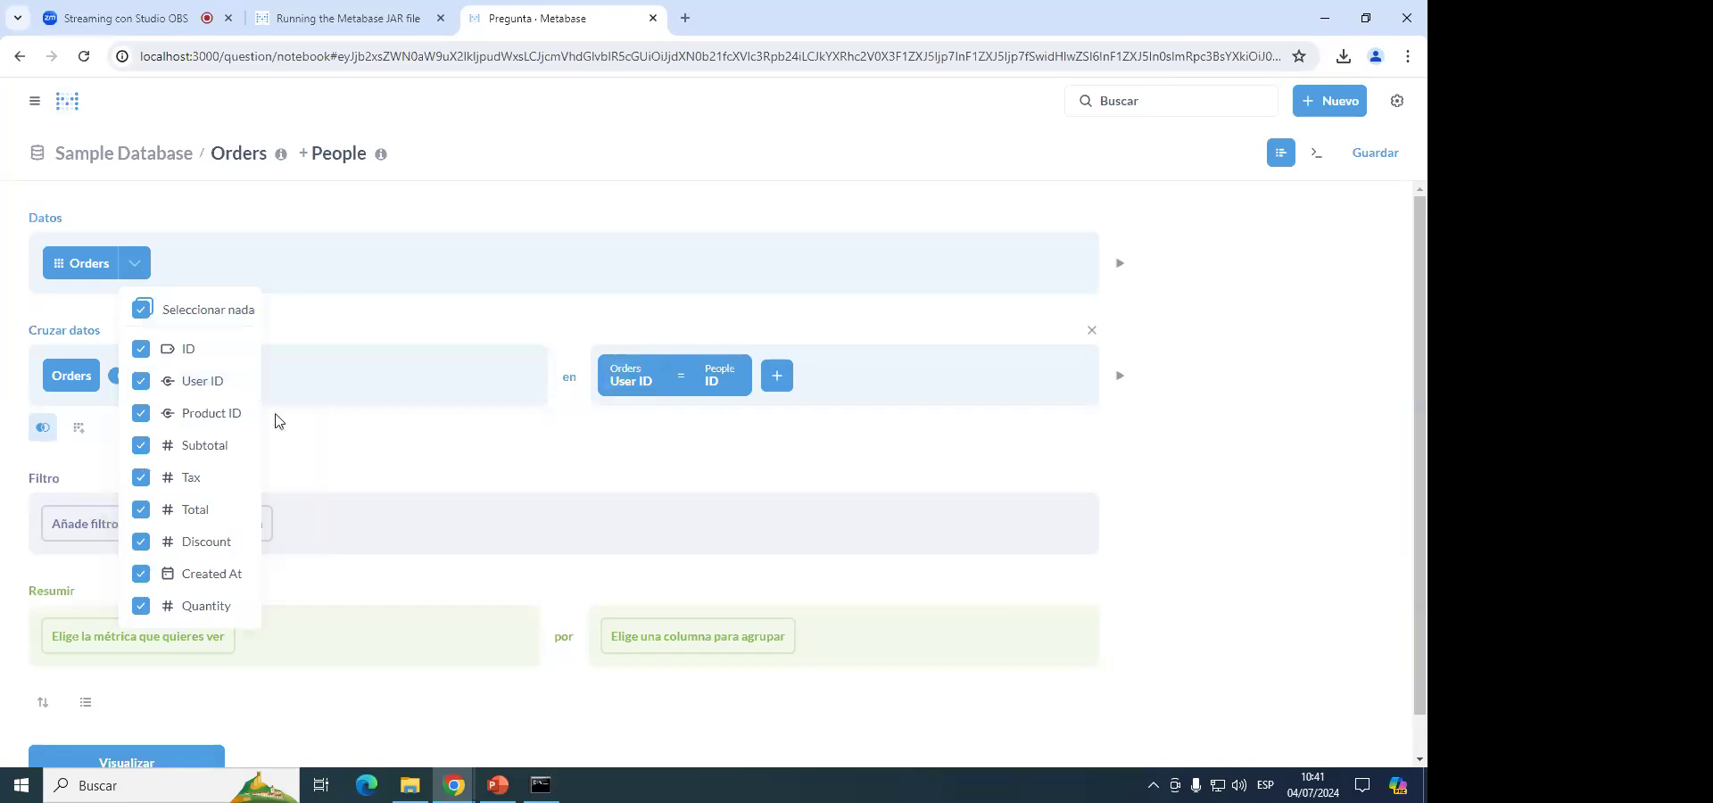
# Look over the available join types between Orders and People again, keeping the left outer join.
pyautogui.click(532, 464)
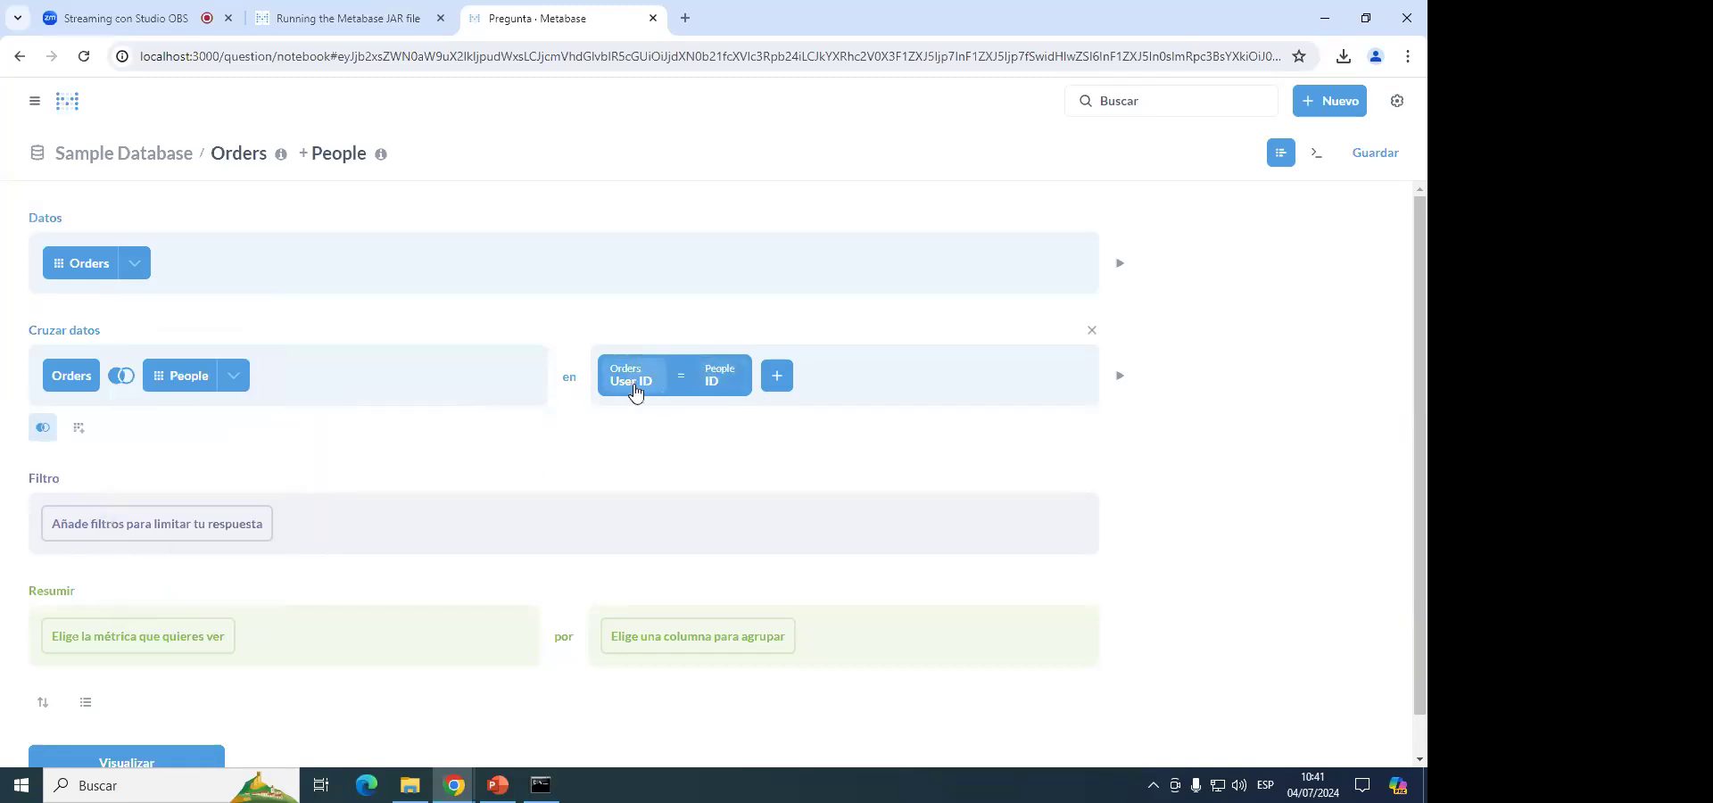
pyautogui.click(124, 382)
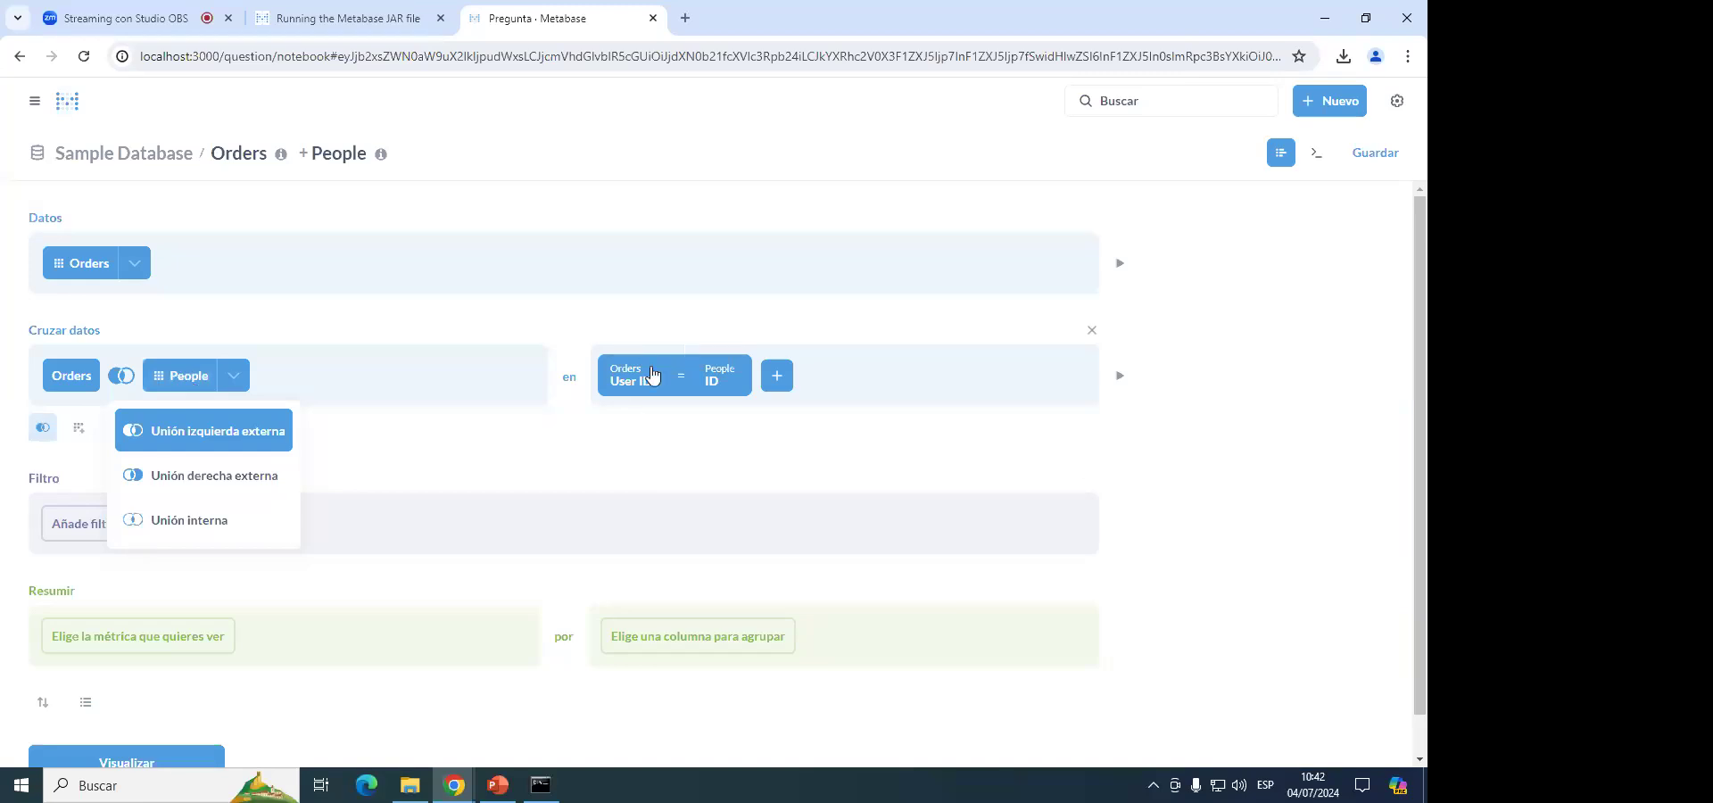
pyautogui.click(444, 542)
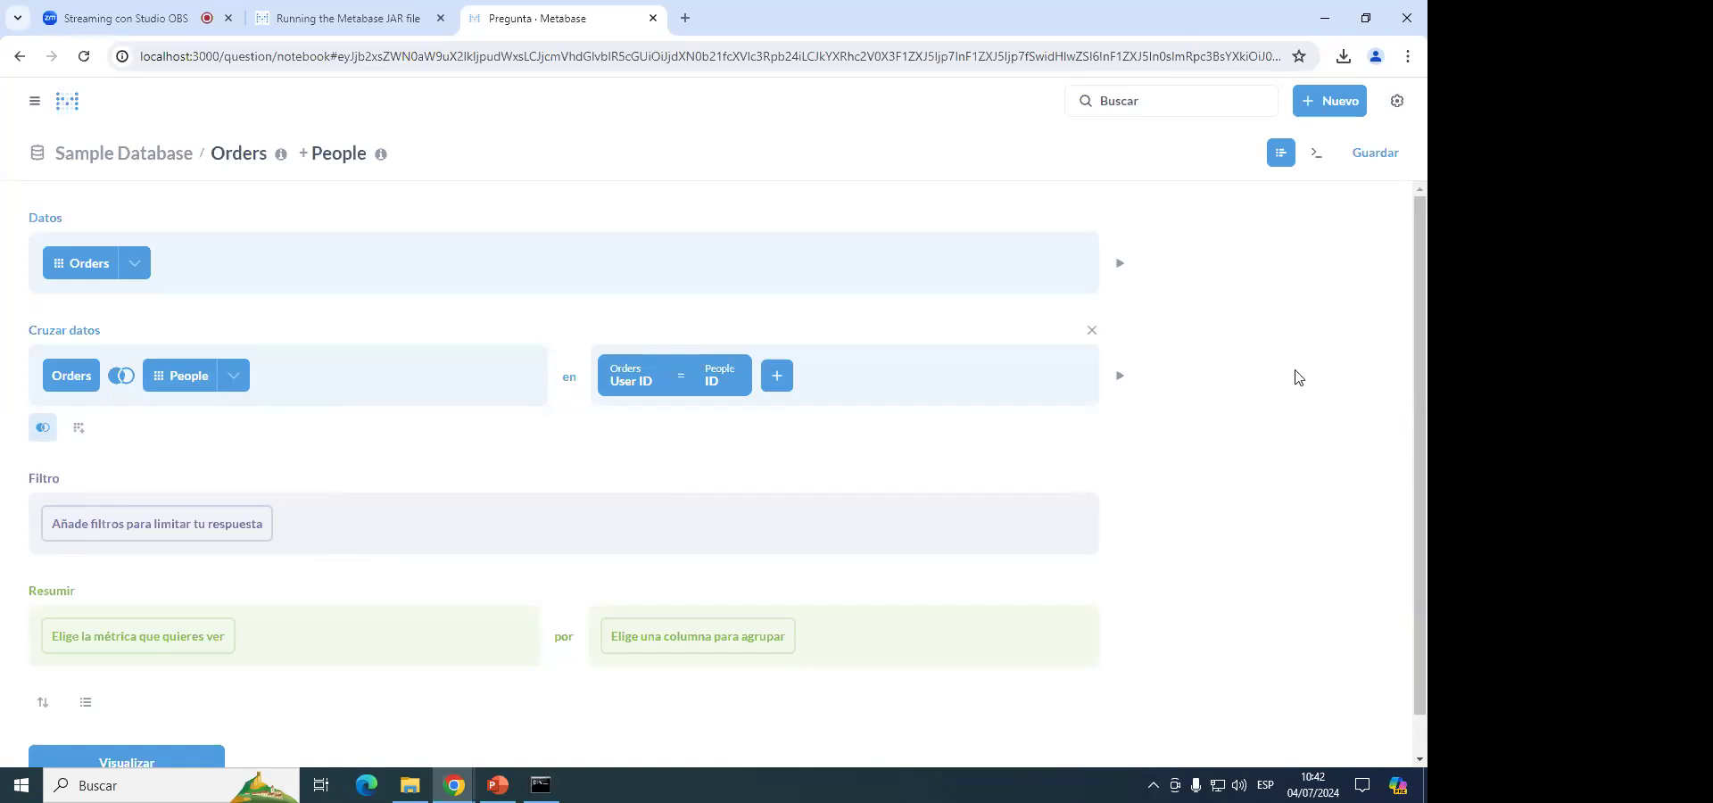
# Preview the Orders data and look through its rows and columns.
pyautogui.click(1121, 262)
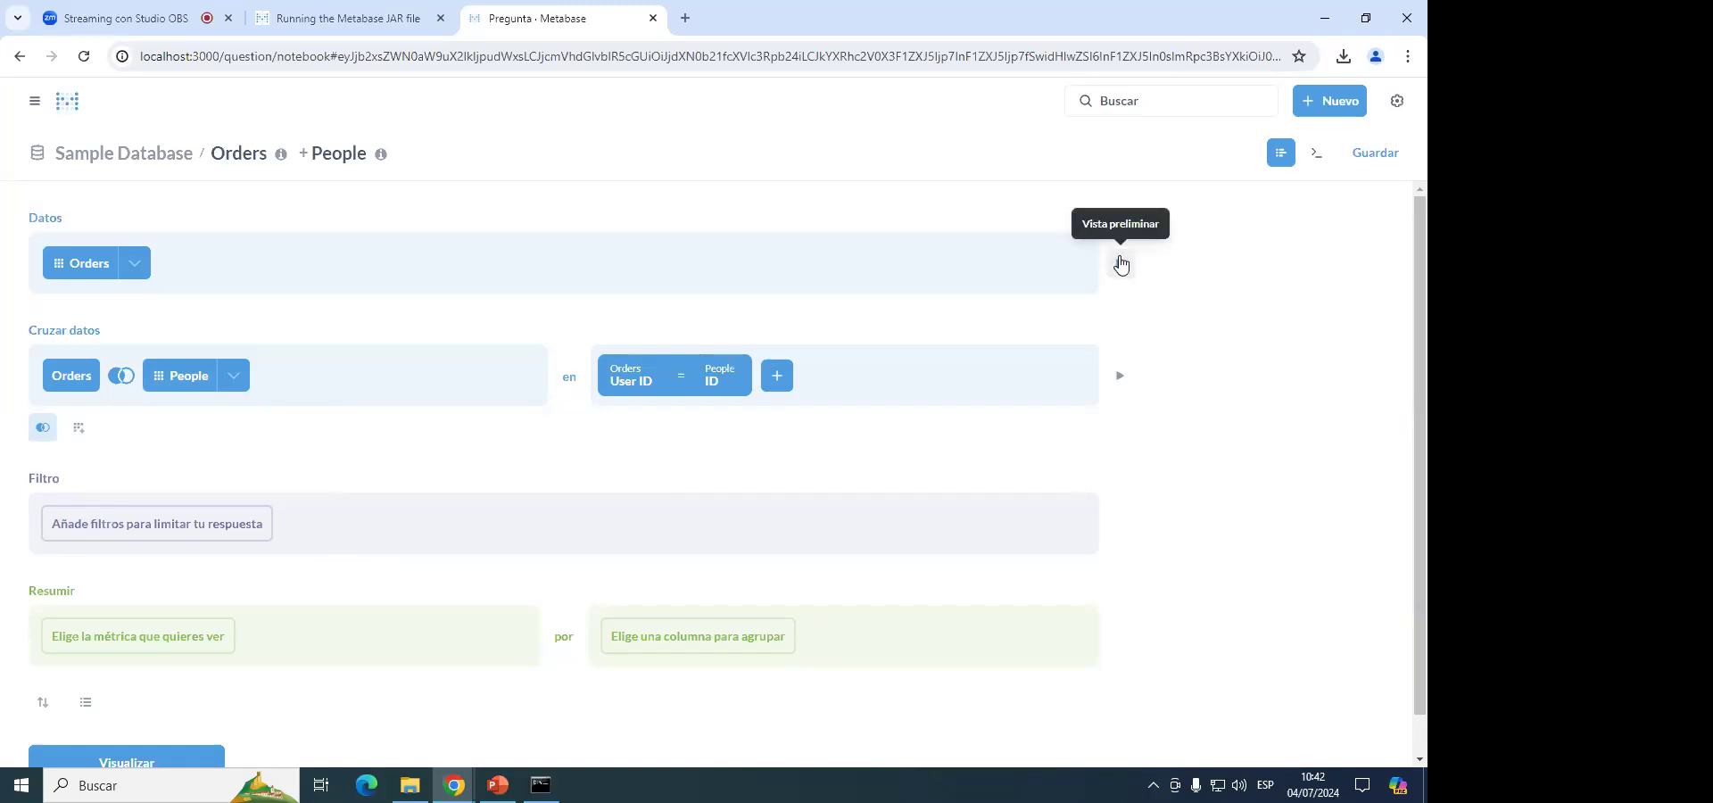
pyautogui.click(1120, 265)
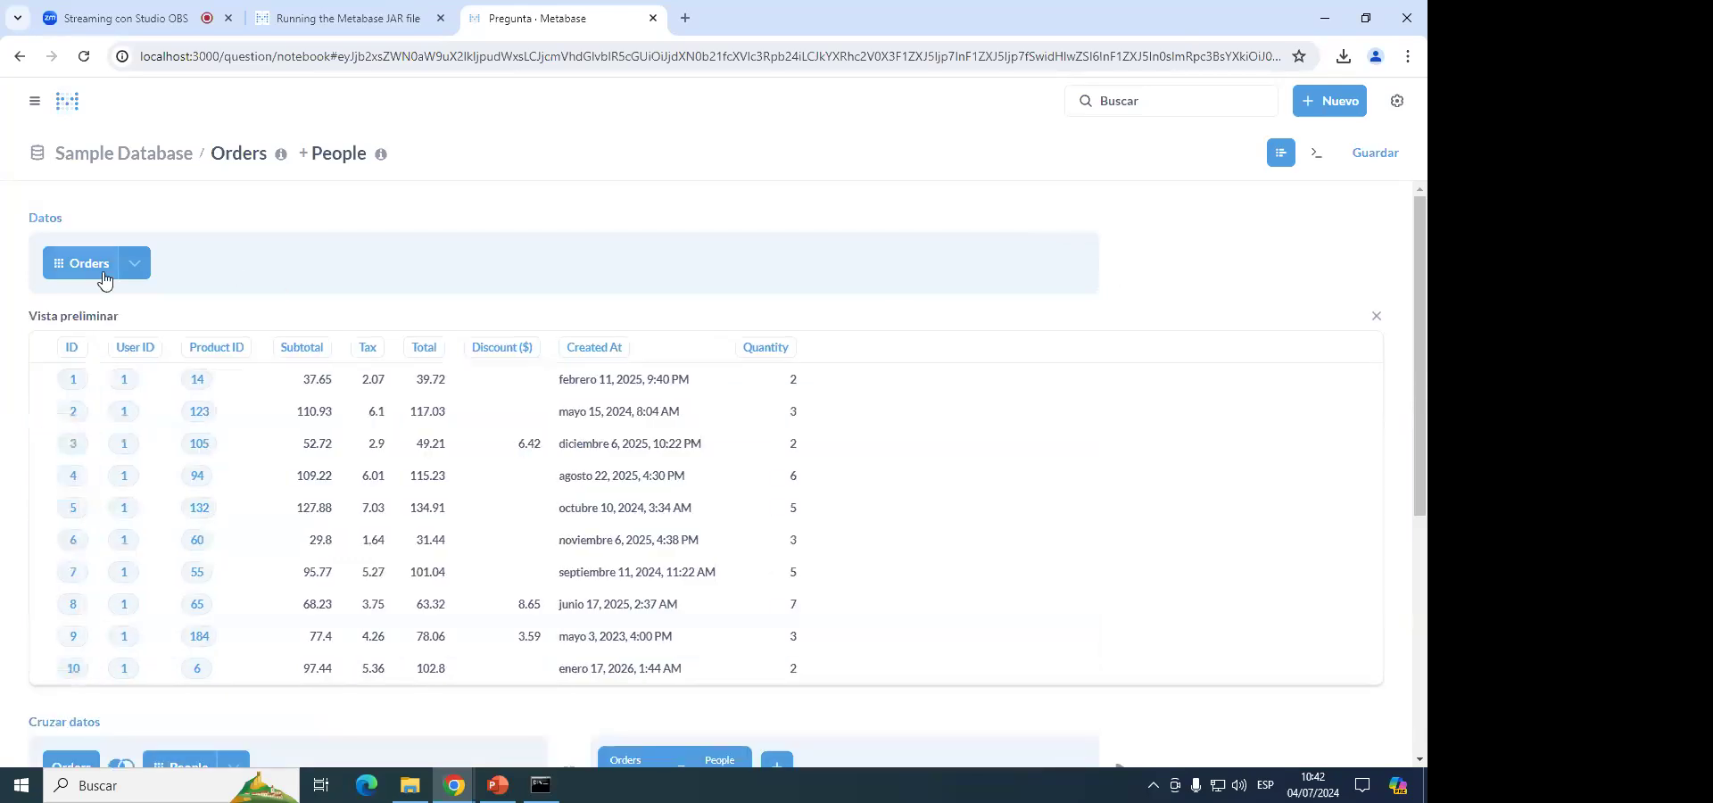
pyautogui.scroll(-1, 1021, 363)
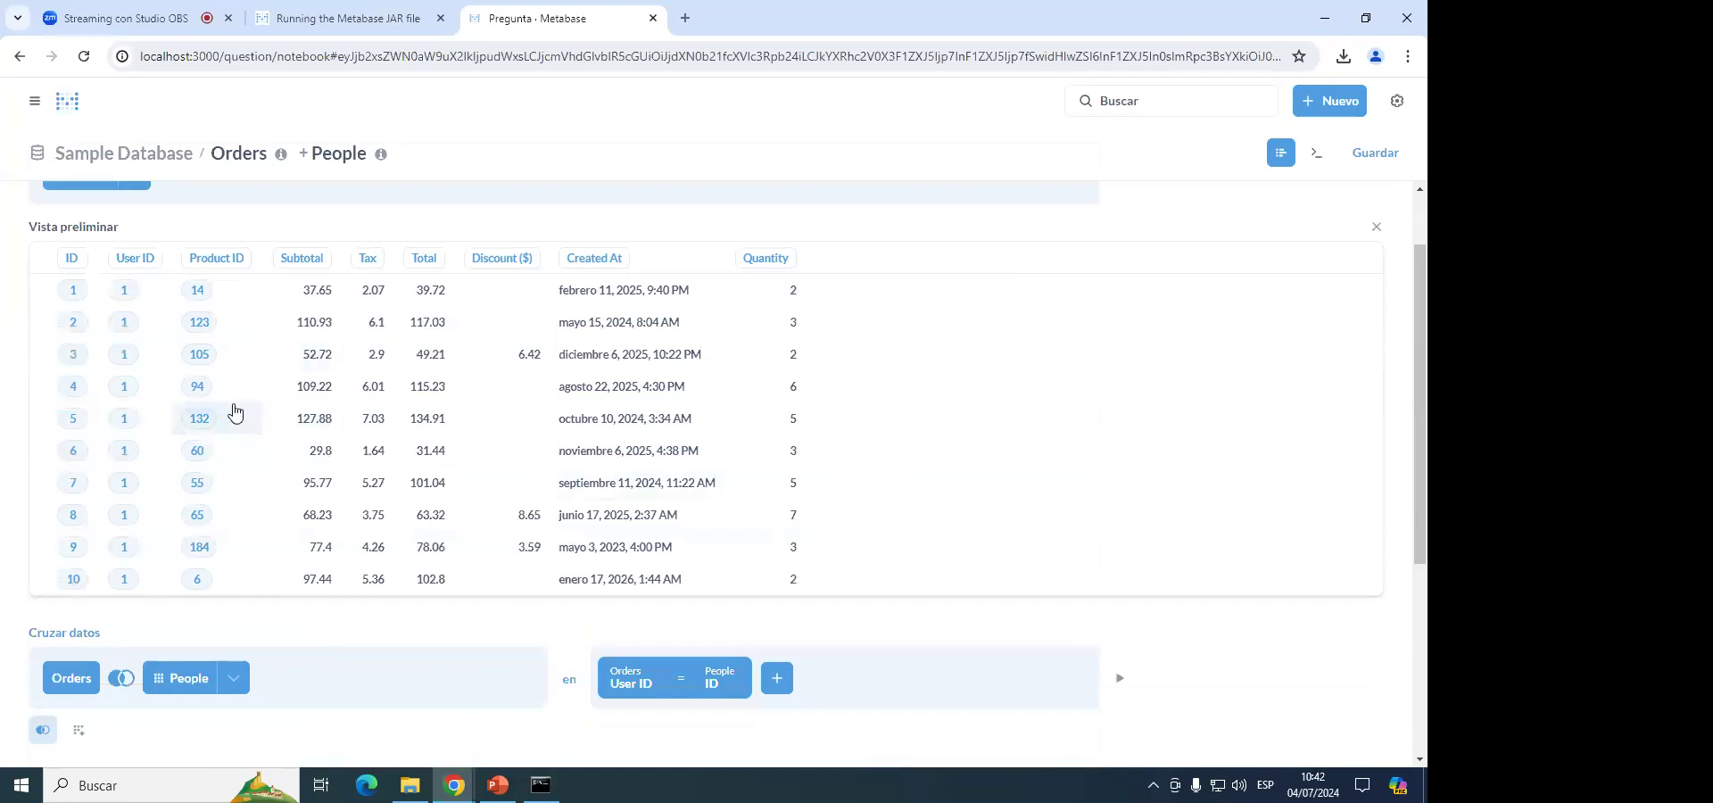
pyautogui.scroll(1, 234, 411)
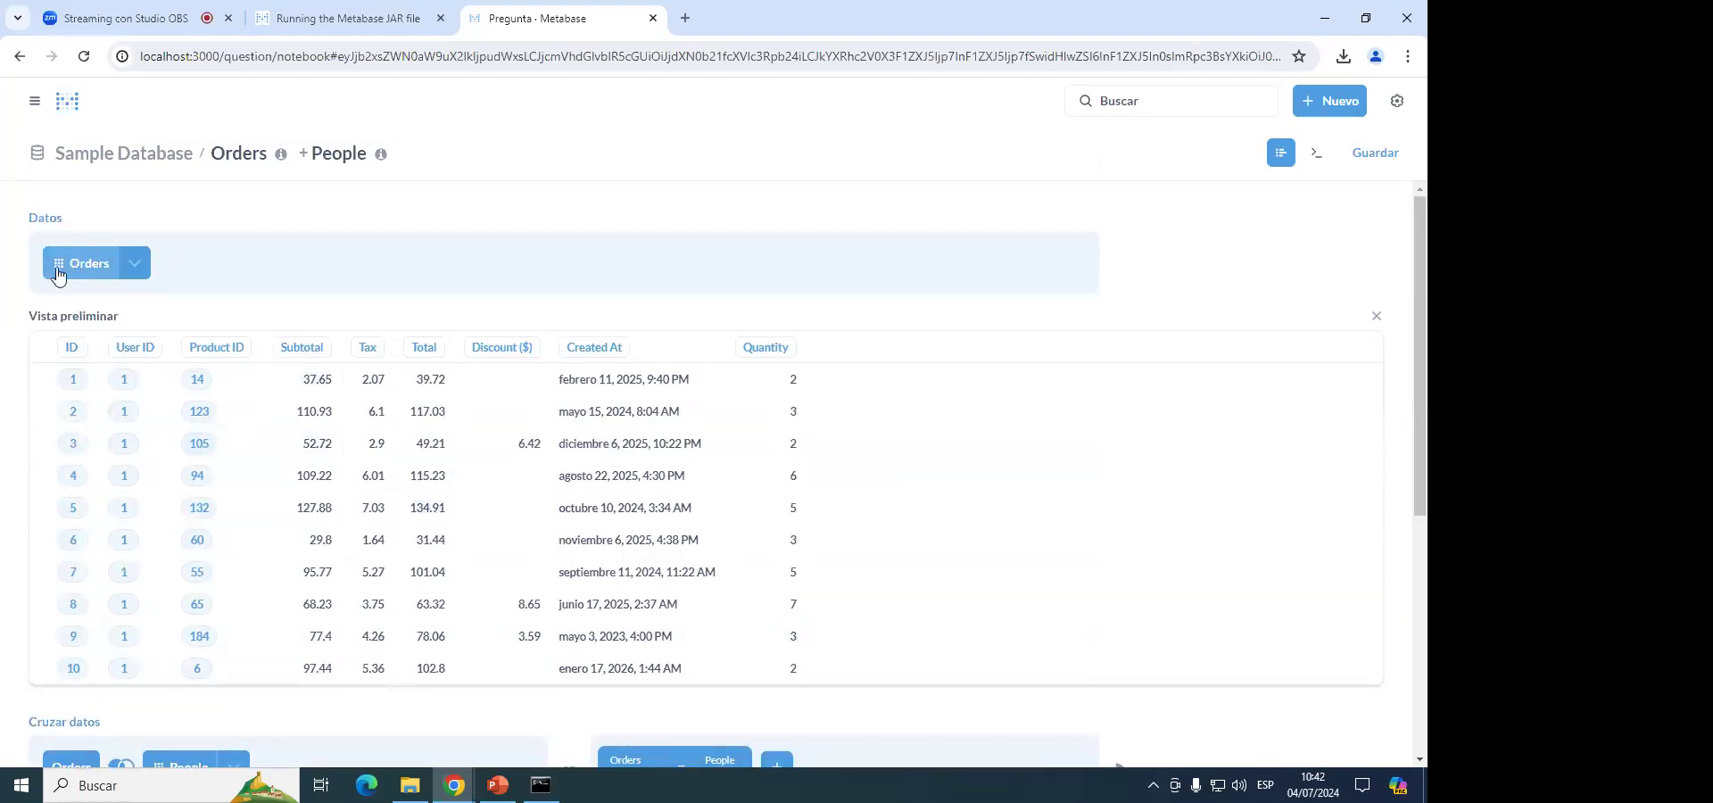
# Exclude the Subtotal, Tax and Total columns from the Orders table and refresh the preview.
pyautogui.click(134, 264)
pyautogui.click(141, 445)
pyautogui.click(141, 477)
pyautogui.click(726, 363)
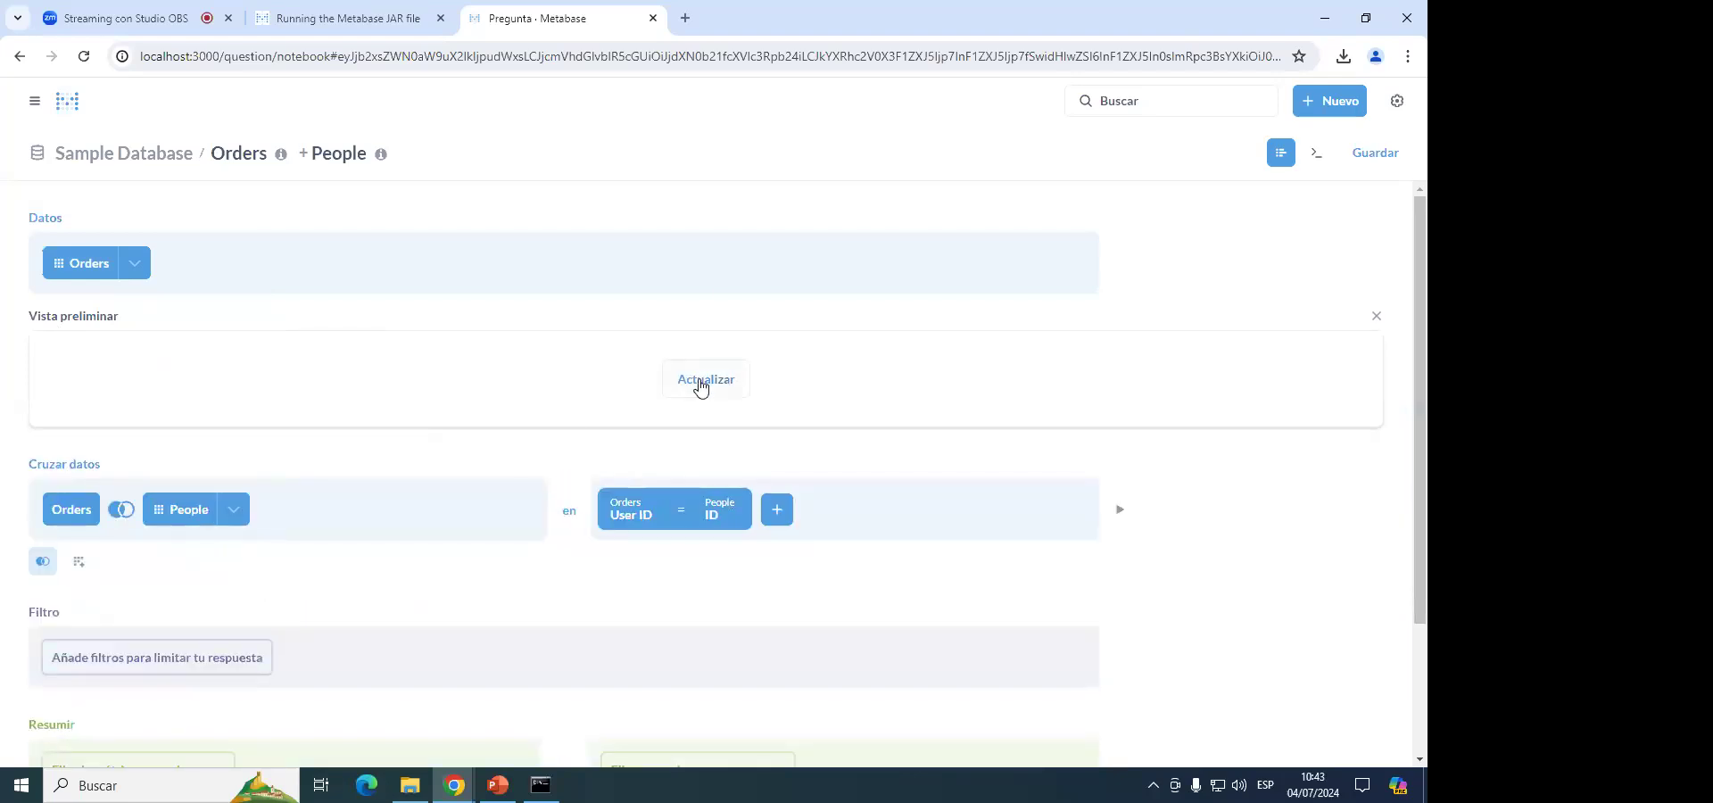
pyautogui.click(700, 382)
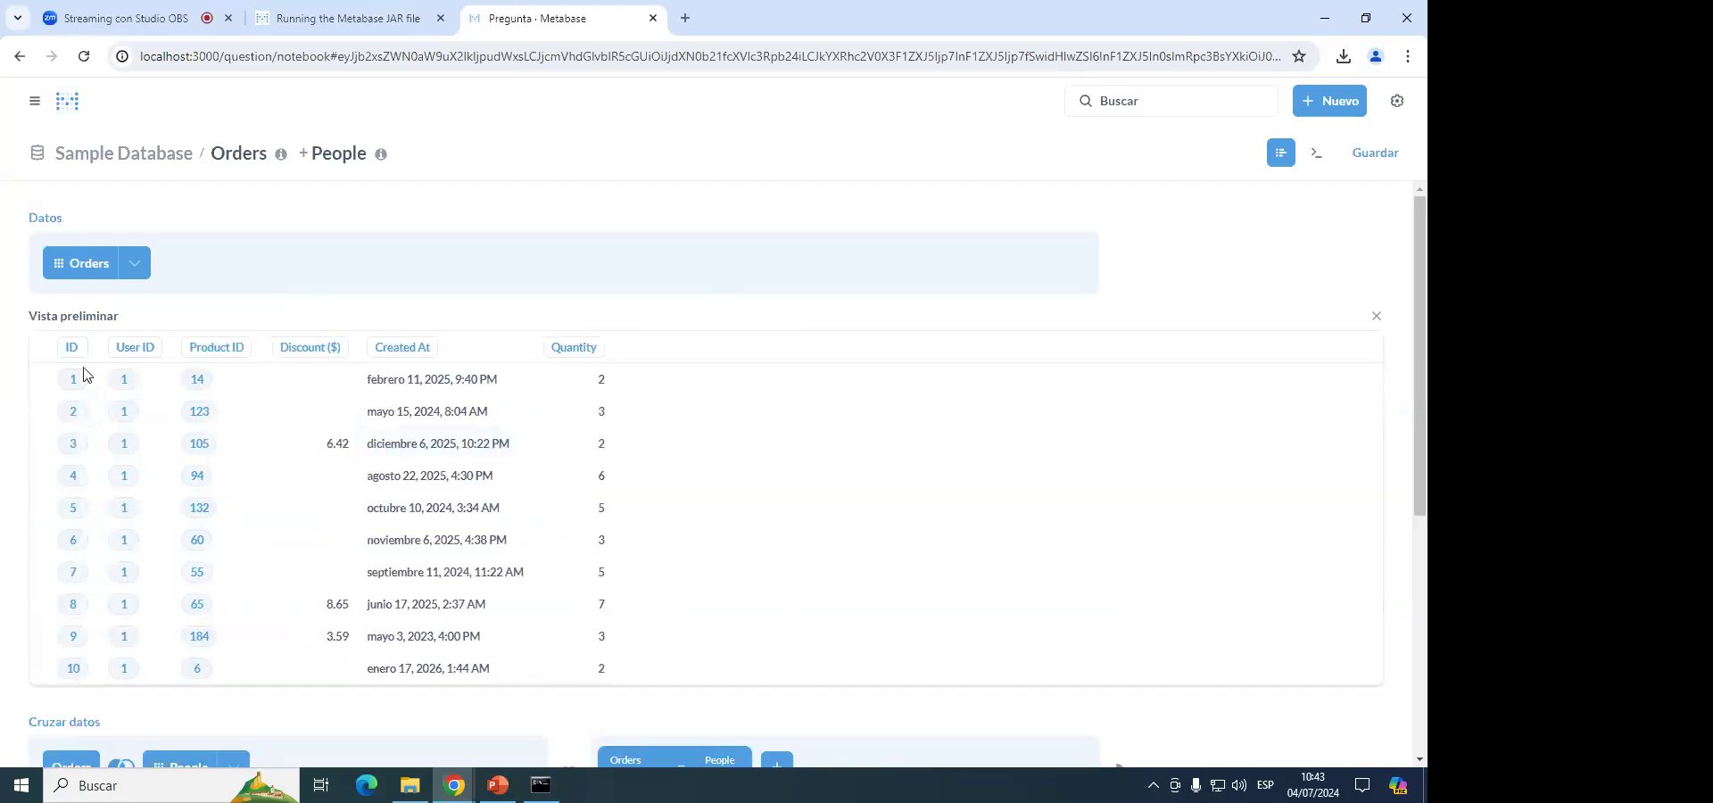
# Include the Subtotal, Tax and Total columns of Orders again and close the refreshed preview.
pyautogui.click(146, 282)
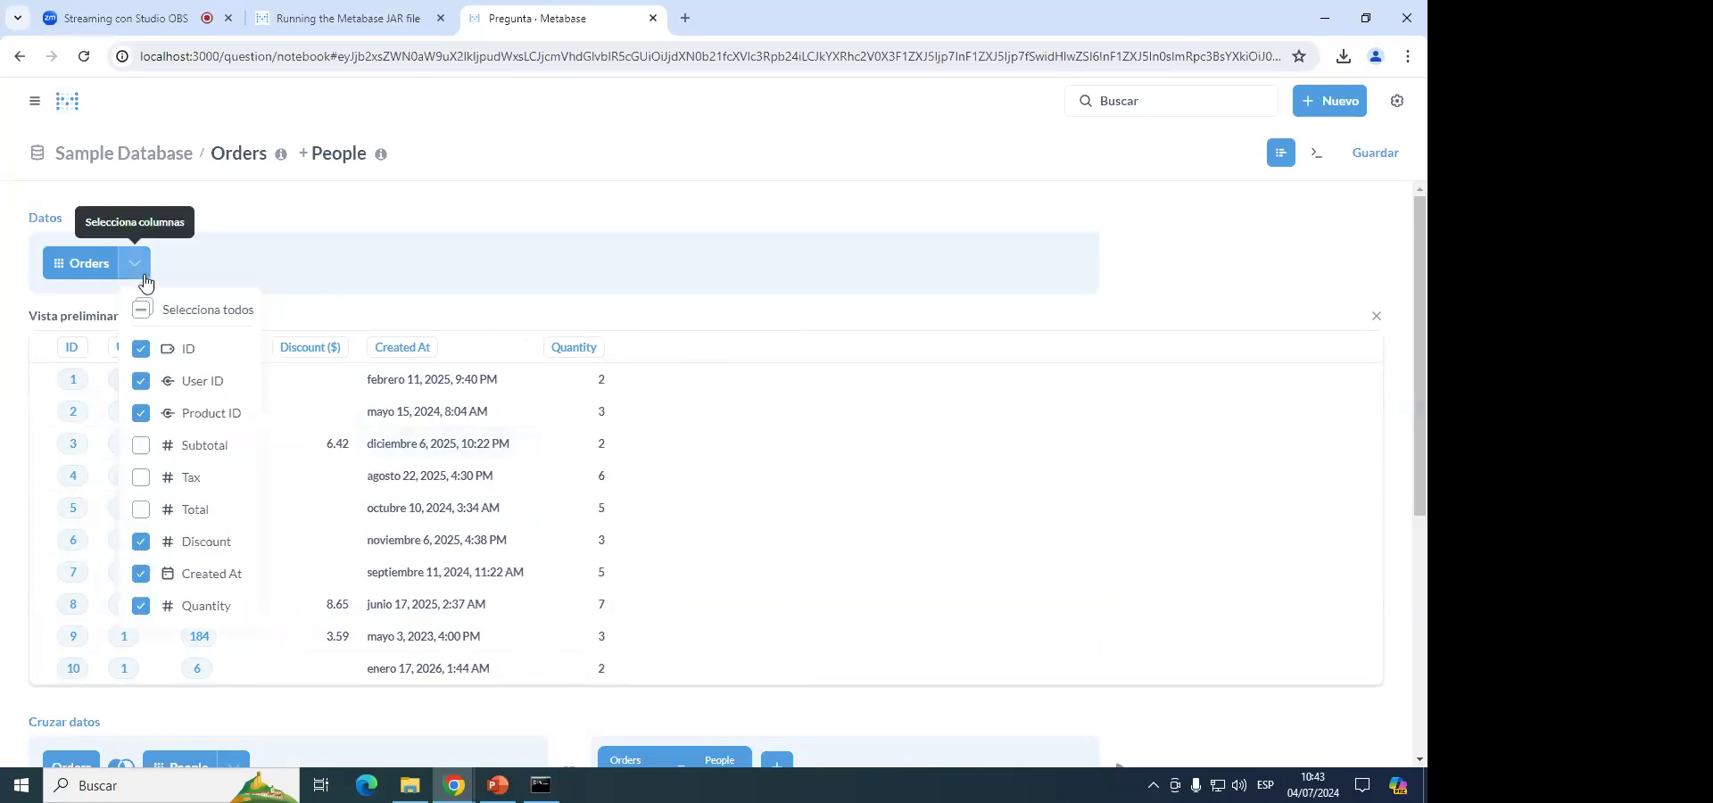
pyautogui.click(141, 445)
pyautogui.click(141, 477)
pyautogui.click(141, 510)
pyautogui.click(709, 381)
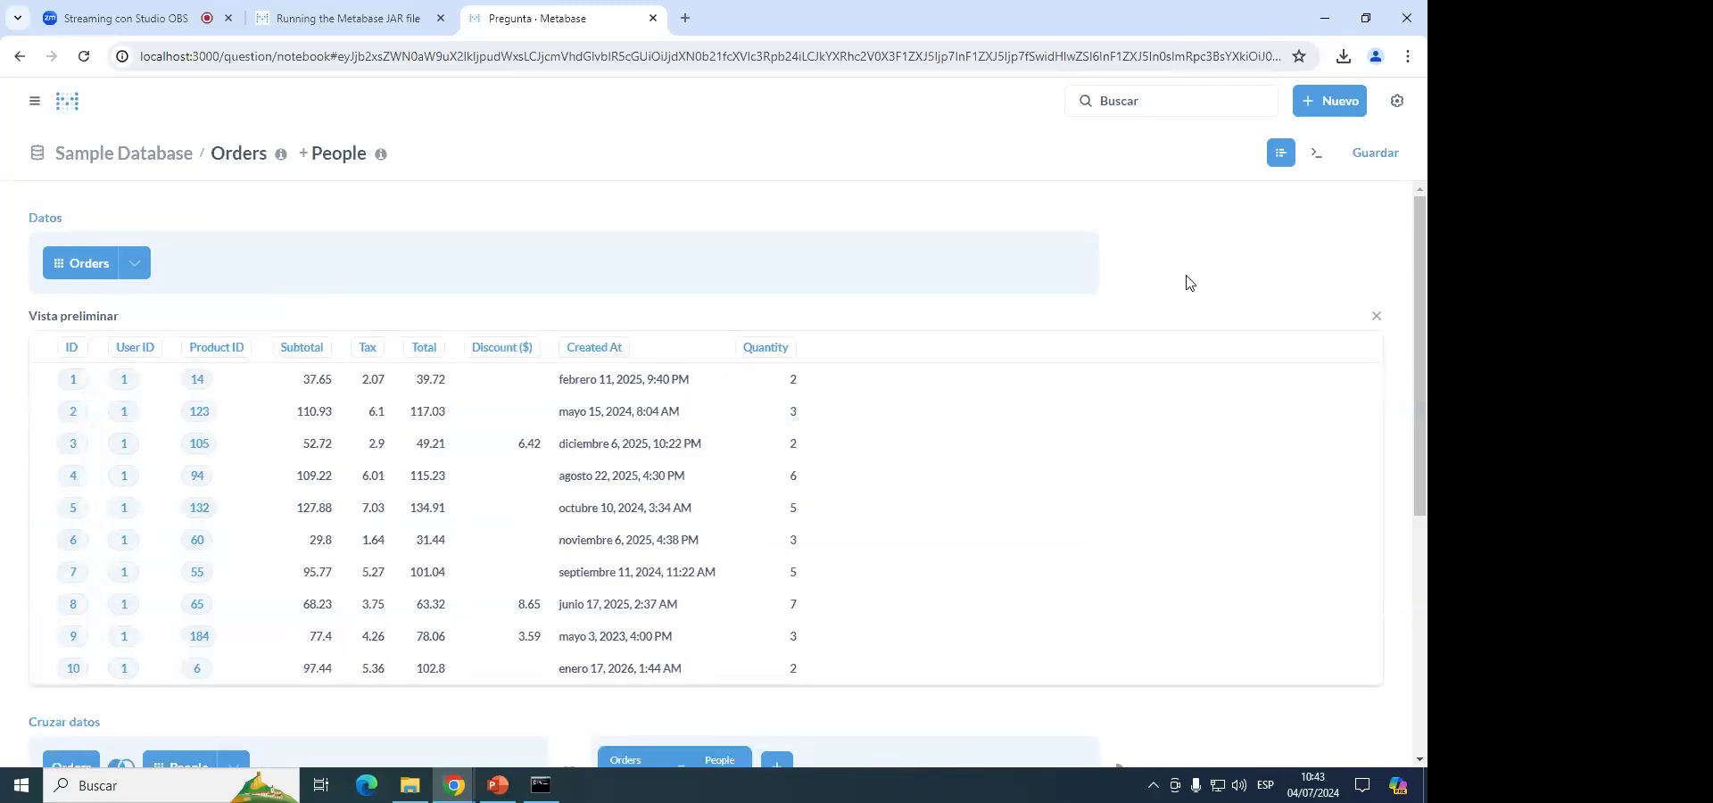
pyautogui.click(1376, 315)
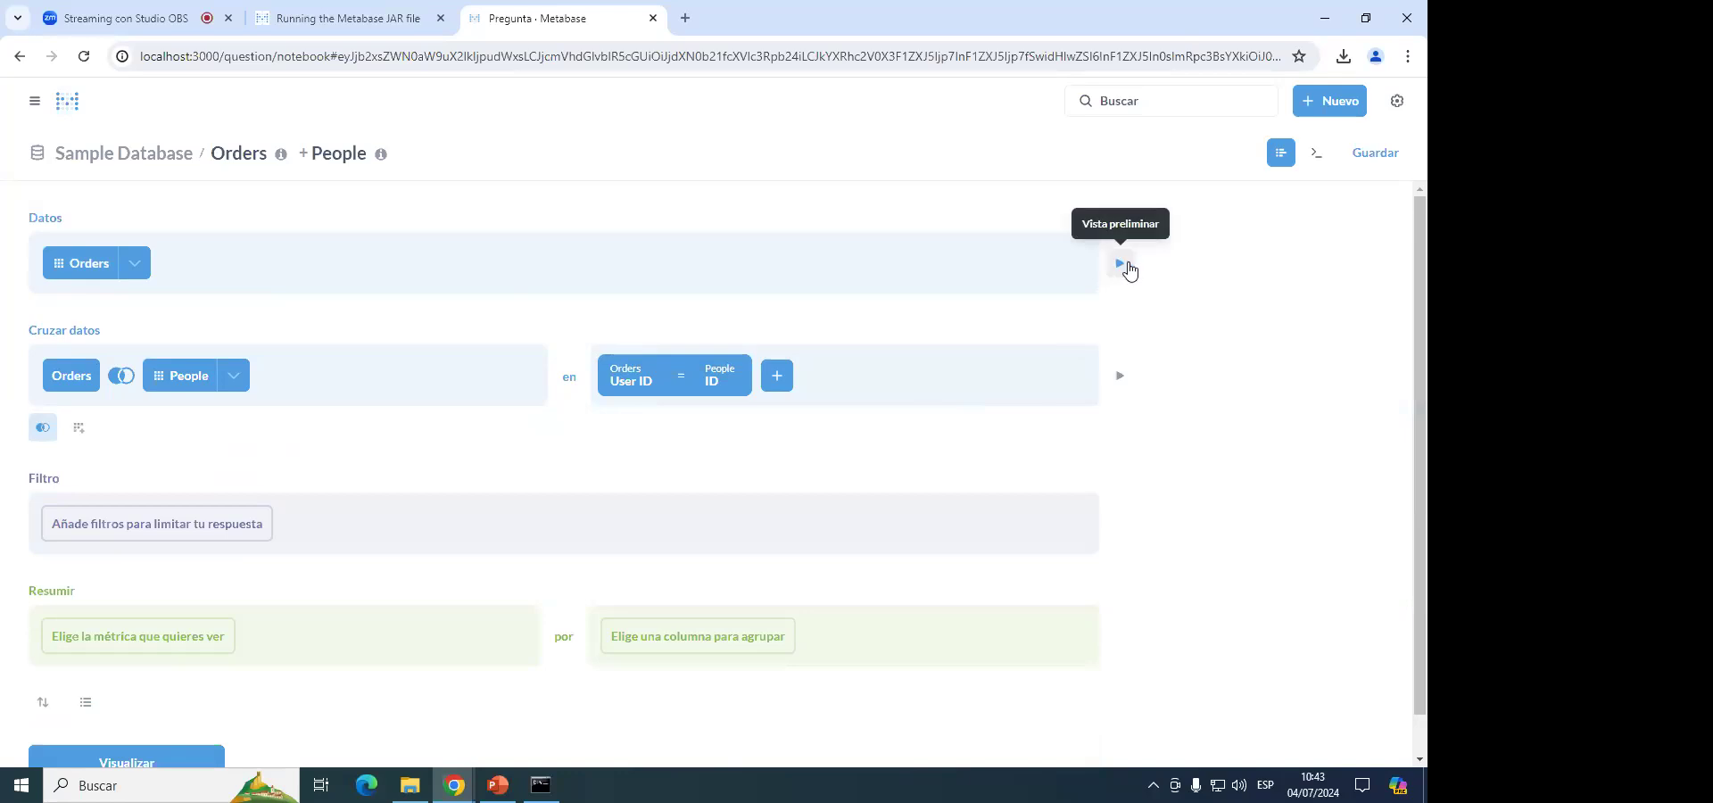
pyautogui.click(139, 273)
pyautogui.click(140, 276)
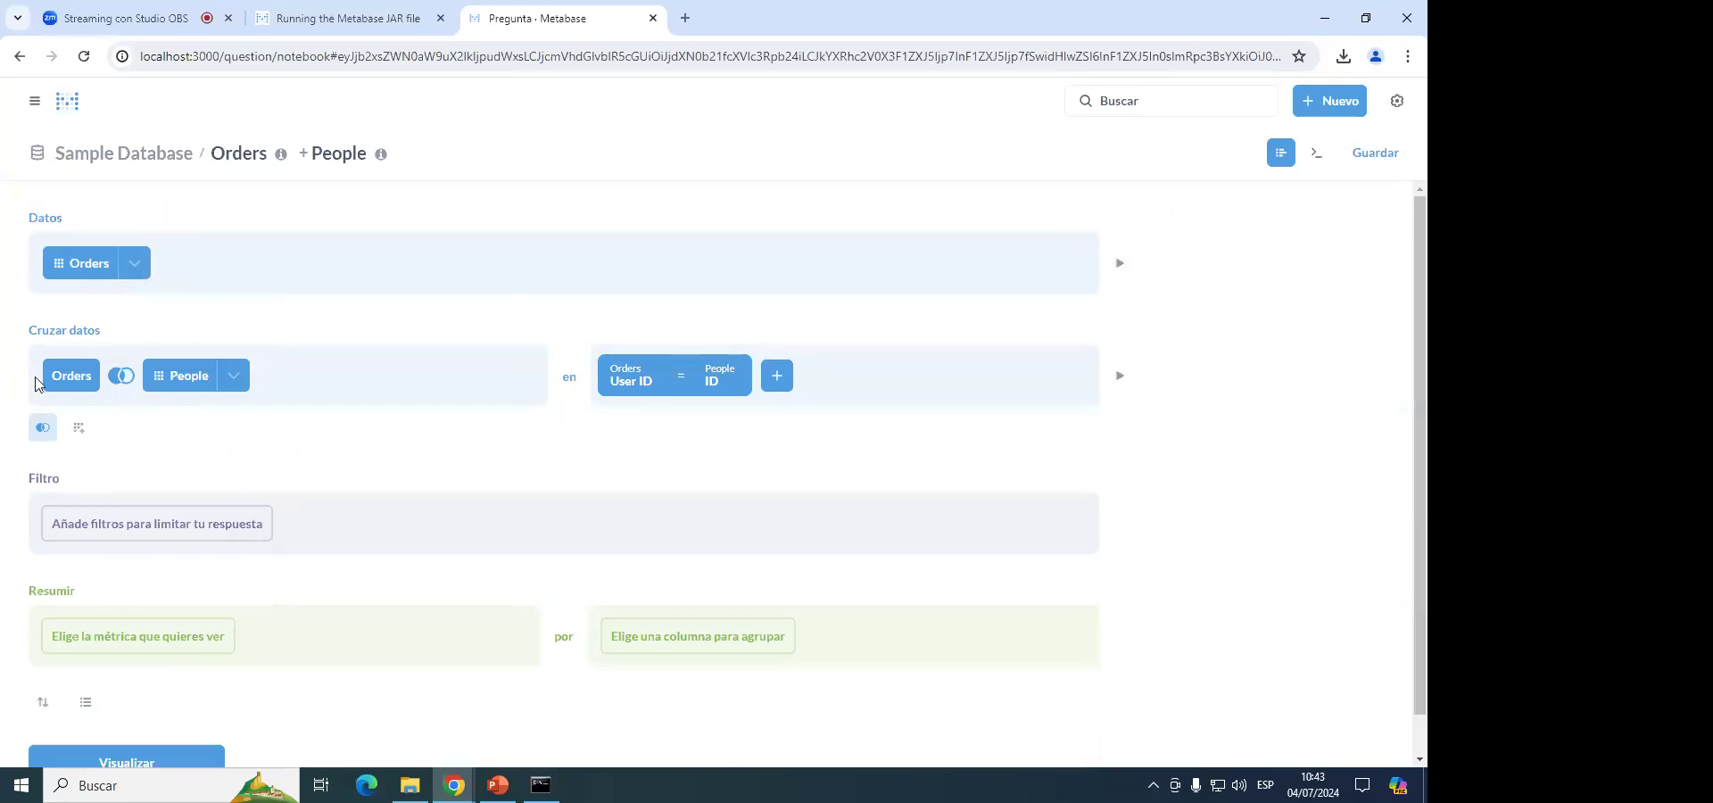
# Preview the joined Orders and People data, examine the columns of both tables, and close the preview.
pyautogui.click(1119, 376)
pyautogui.scroll(-2, 1111, 424)
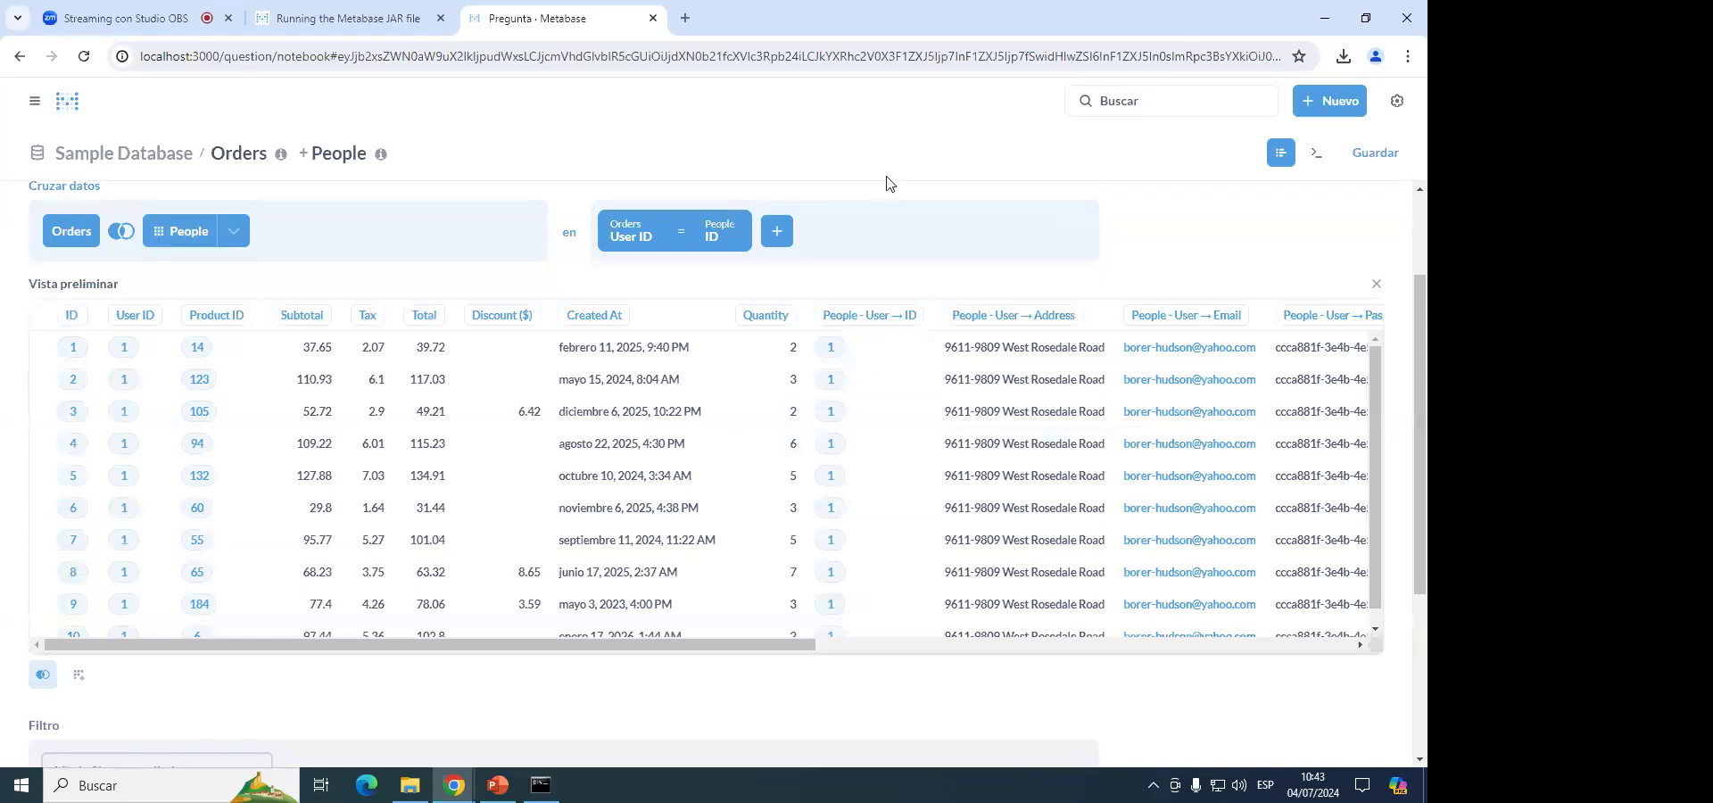
pyautogui.scroll(1, 887, 188)
pyautogui.scroll(-1, 871, 285)
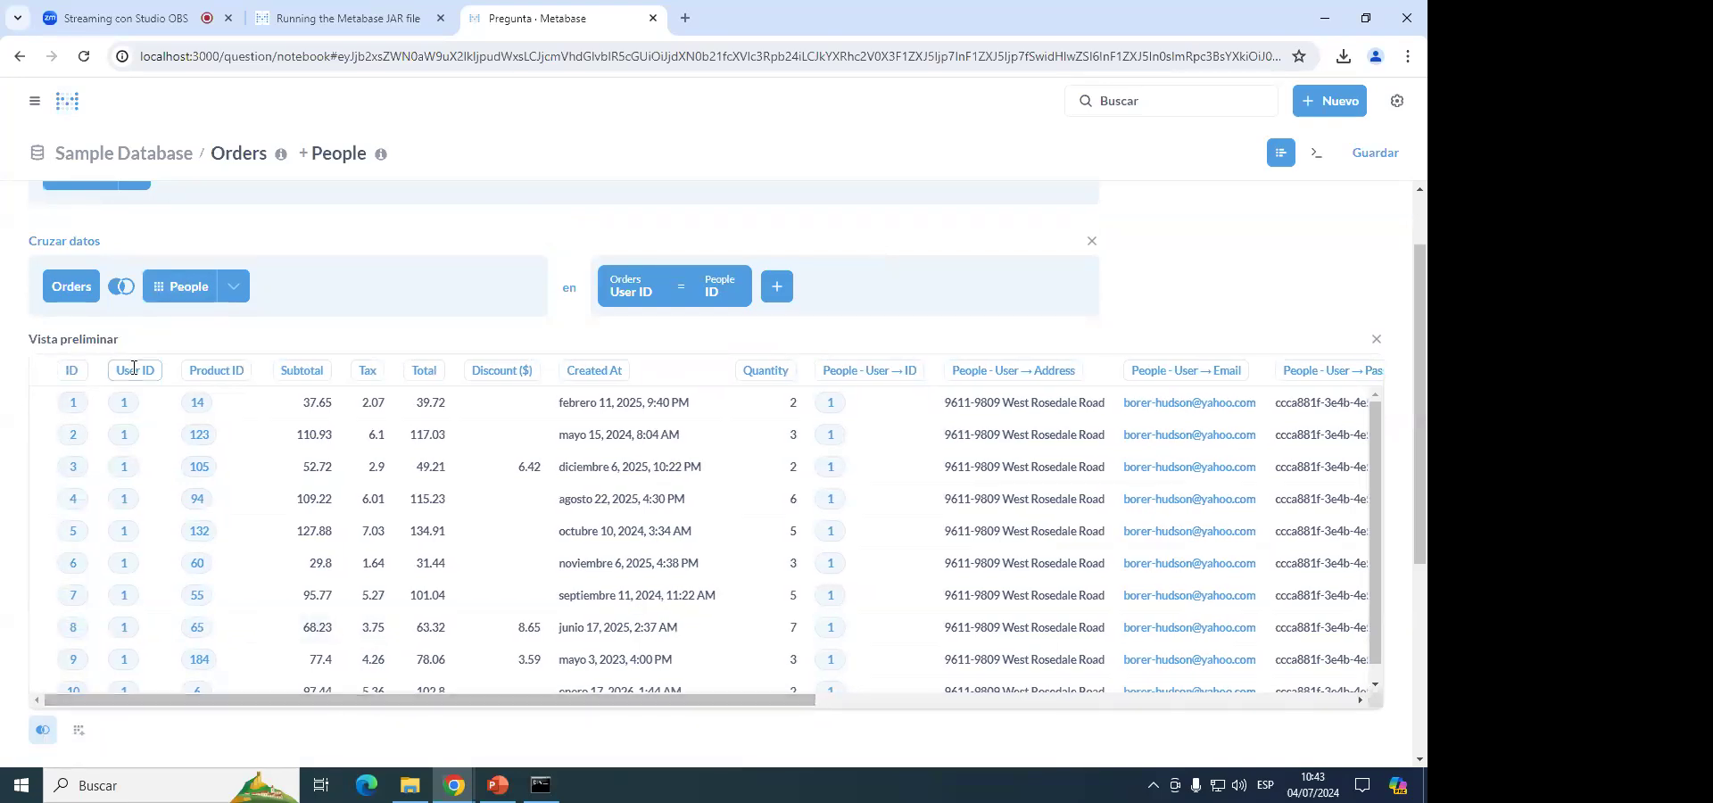
pyautogui.moveTo(672, 701); pyautogui.dragTo(901, 701)
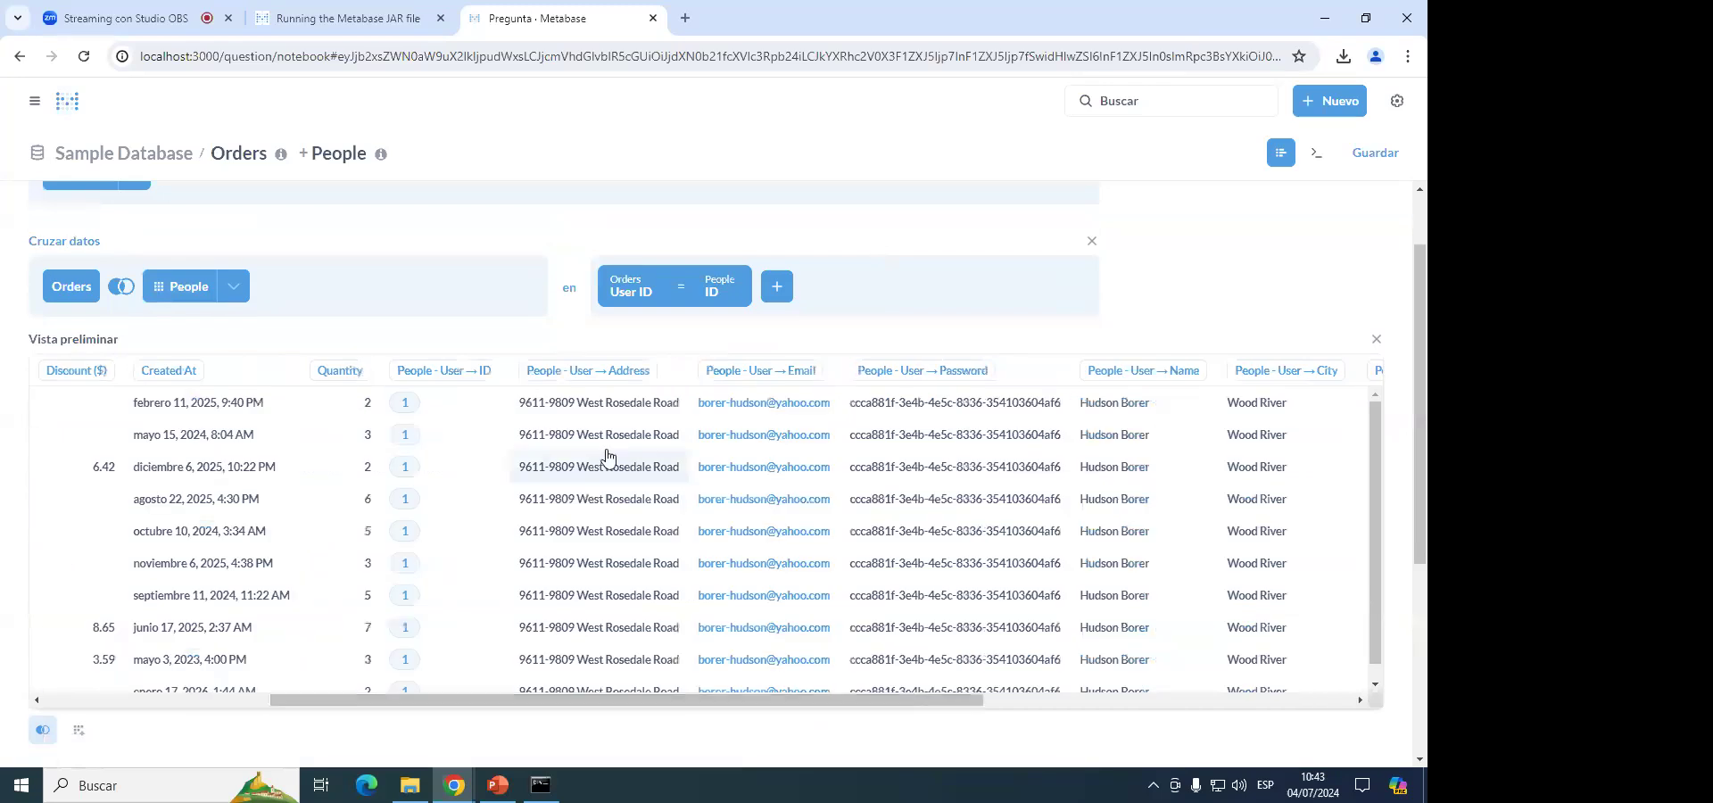
pyautogui.moveTo(554, 700); pyautogui.dragTo(267, 704)
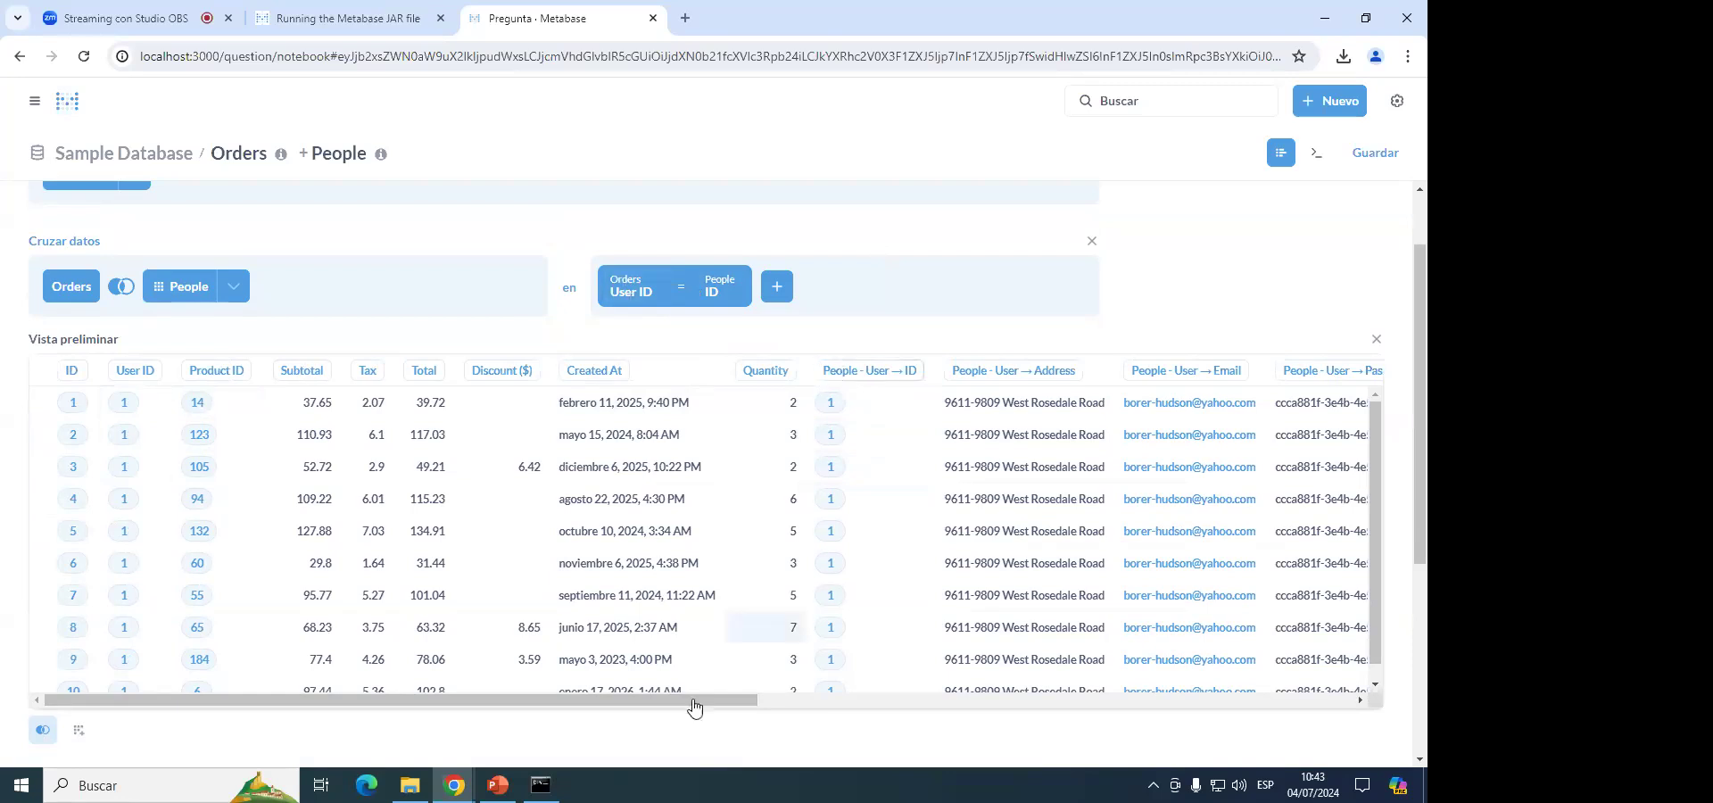
pyautogui.moveTo(670, 705); pyautogui.dragTo(429, 692)
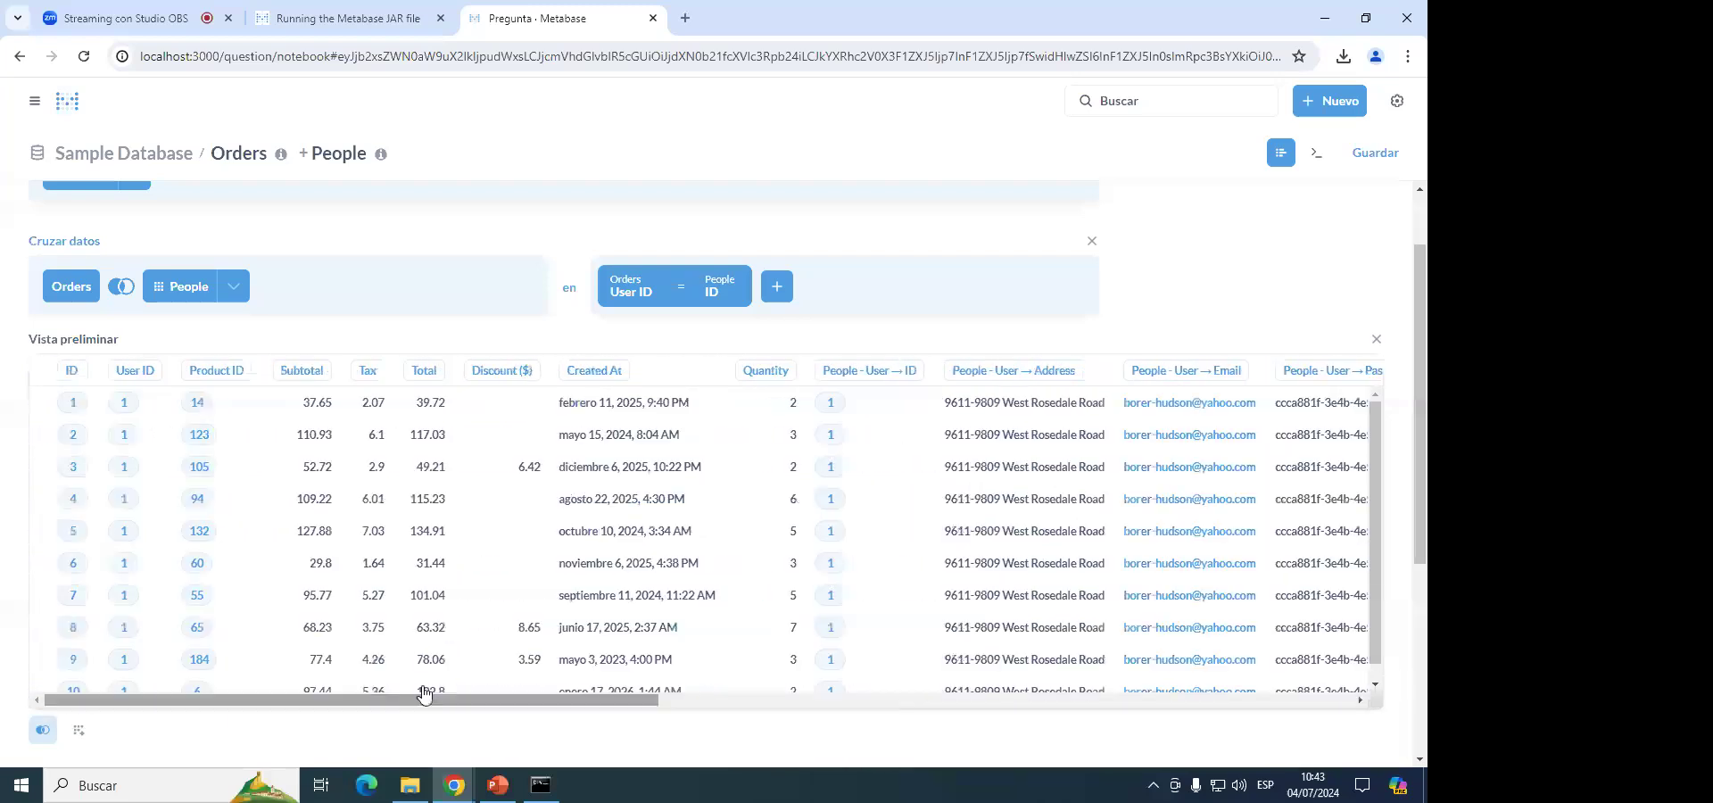
pyautogui.click(1379, 343)
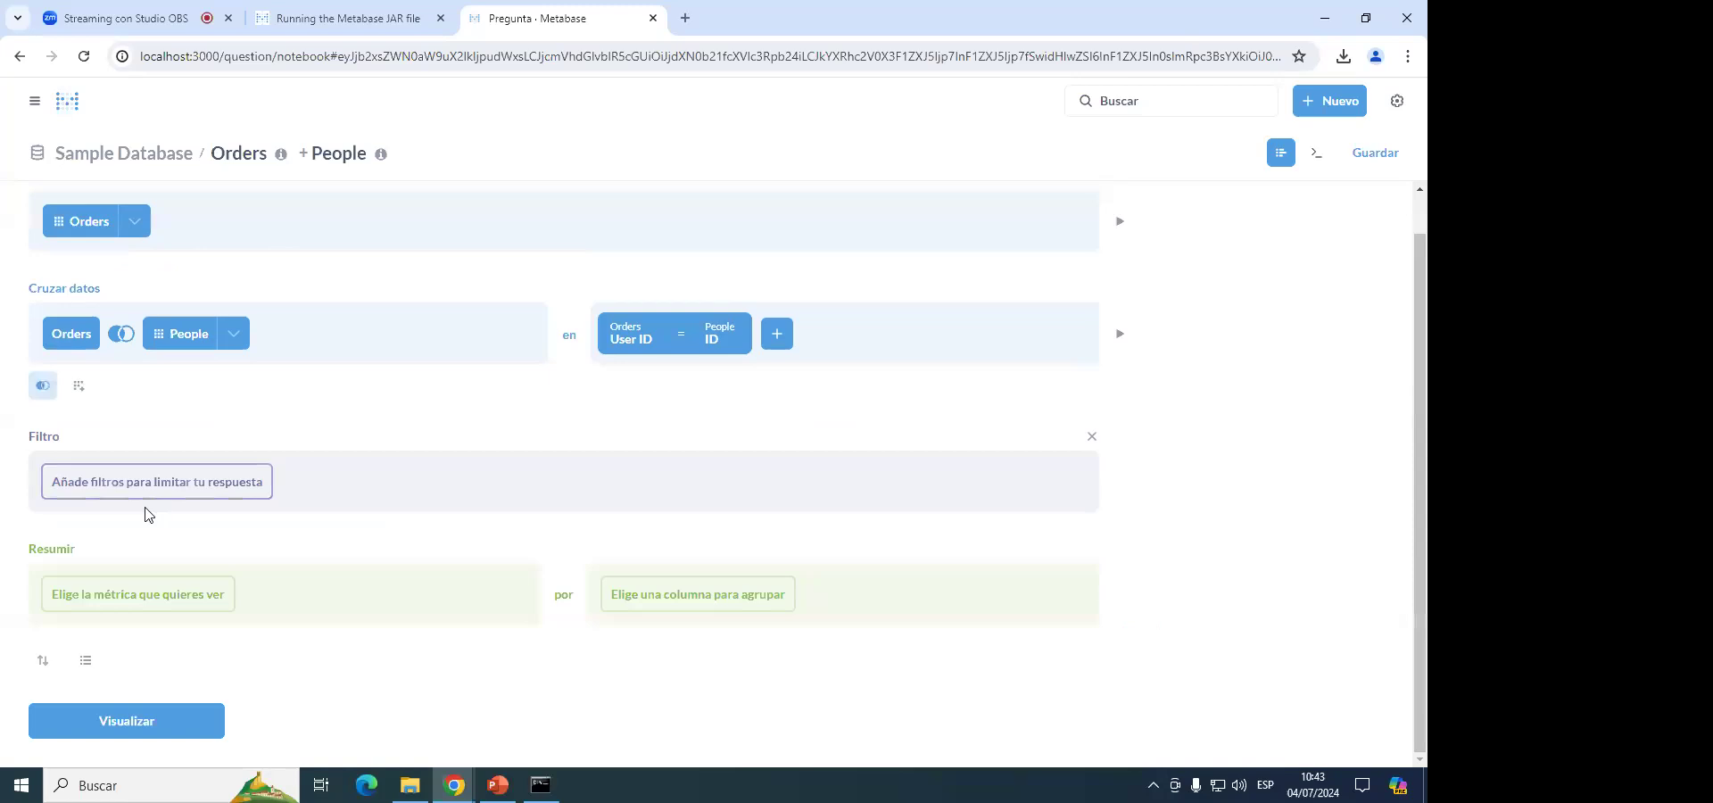
# Add a second join after the People join and remove it without choosing a table.
pyautogui.click(42, 386)
pyautogui.click(1254, 181)
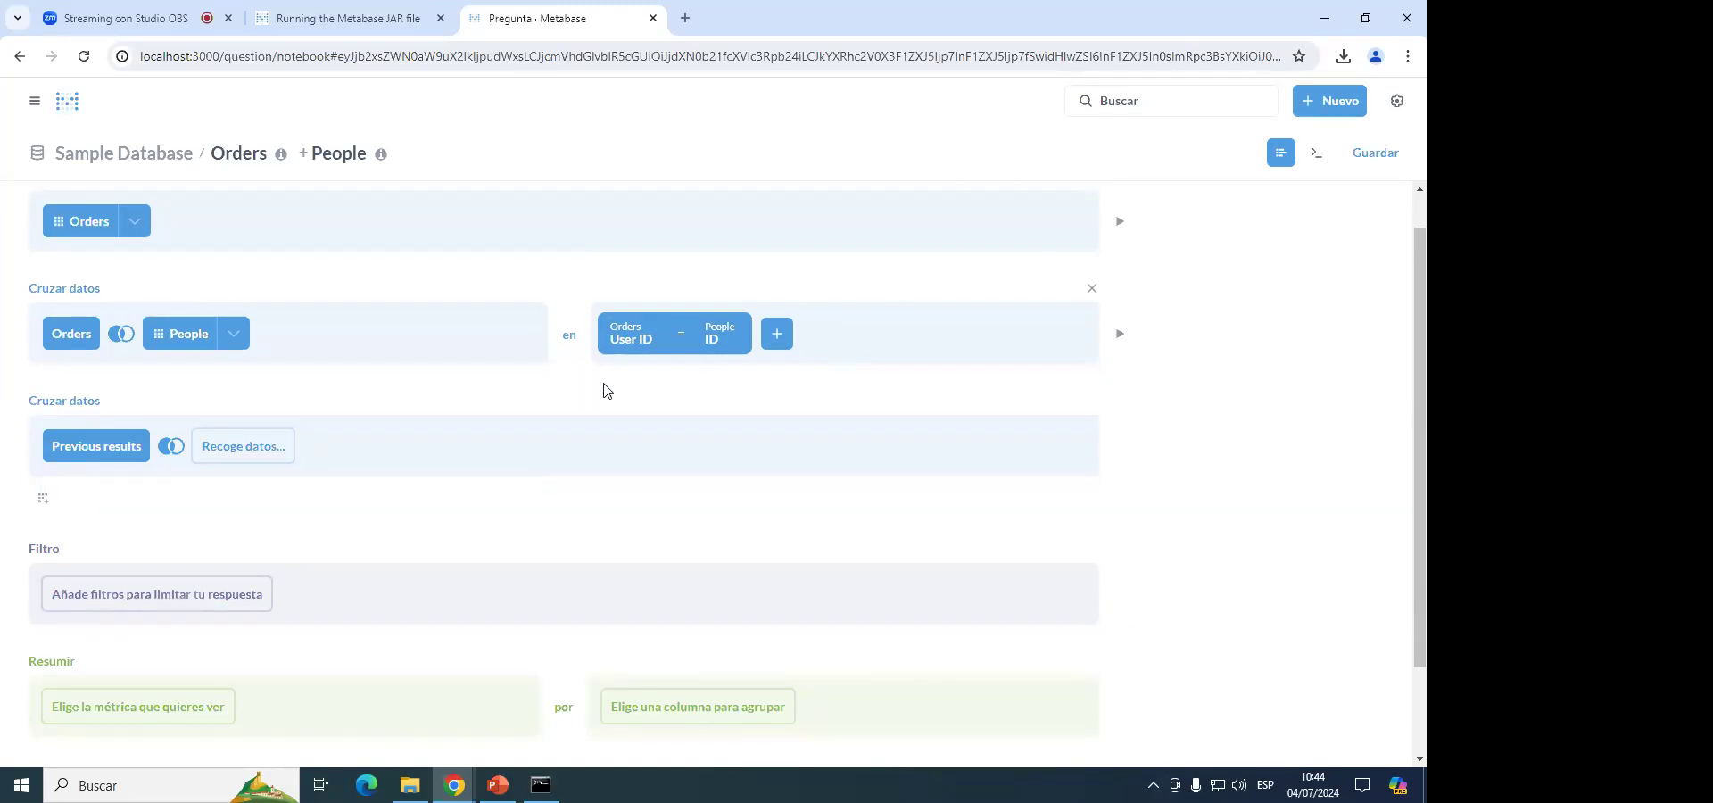
pyautogui.click(1091, 402)
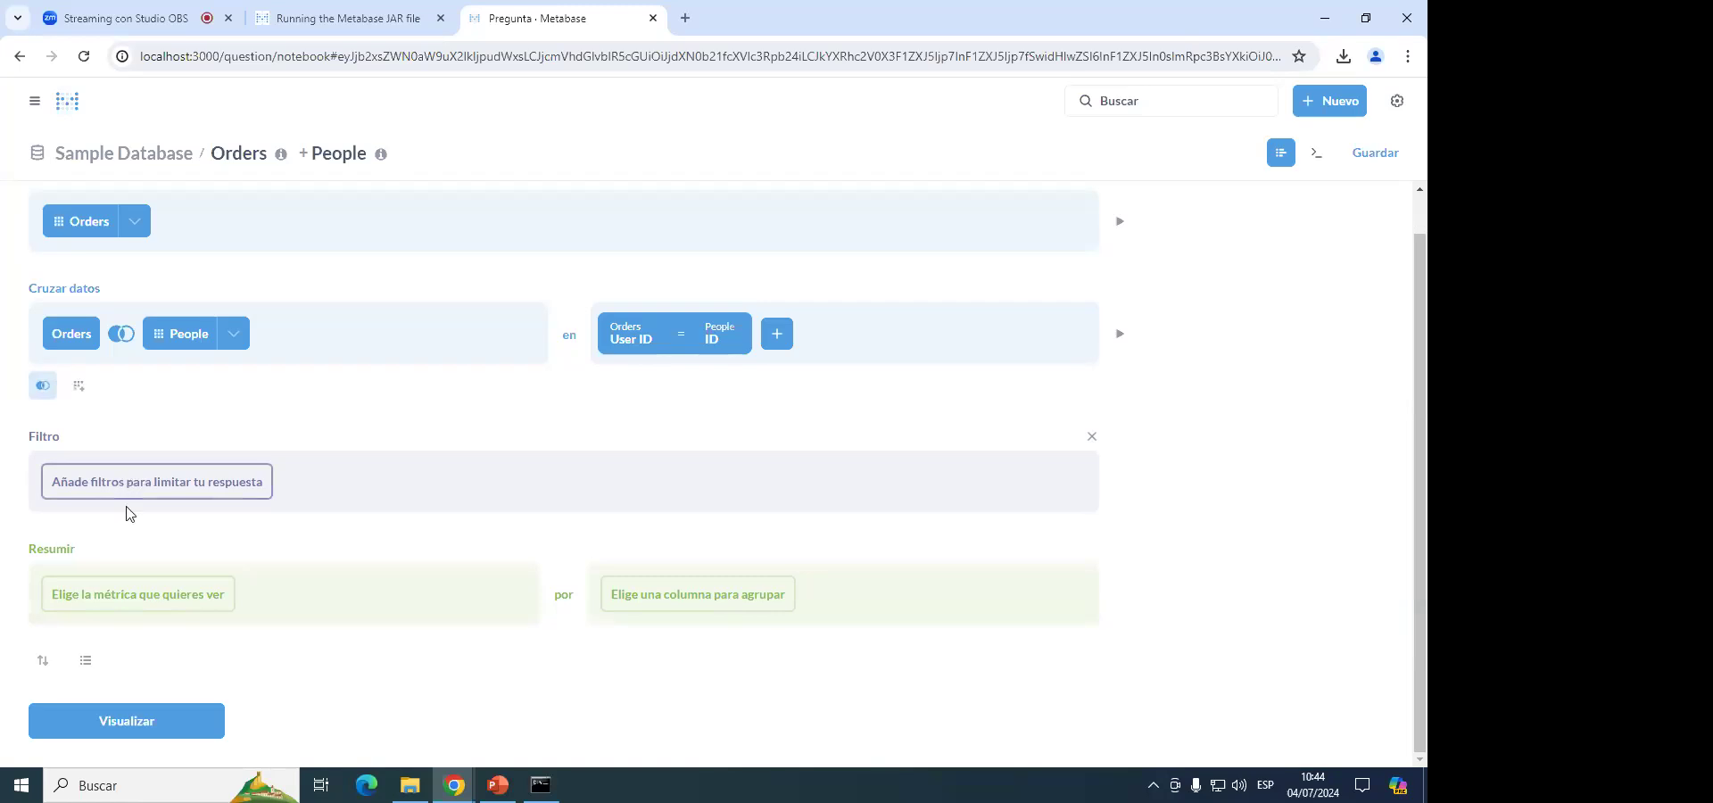
# Filter the question by the Orders Created At column, using the option for today (Hoy).
pyautogui.moveTo(79, 557); pyautogui.dragTo(24, 558)
pyautogui.click(110, 562)
pyautogui.click(107, 500)
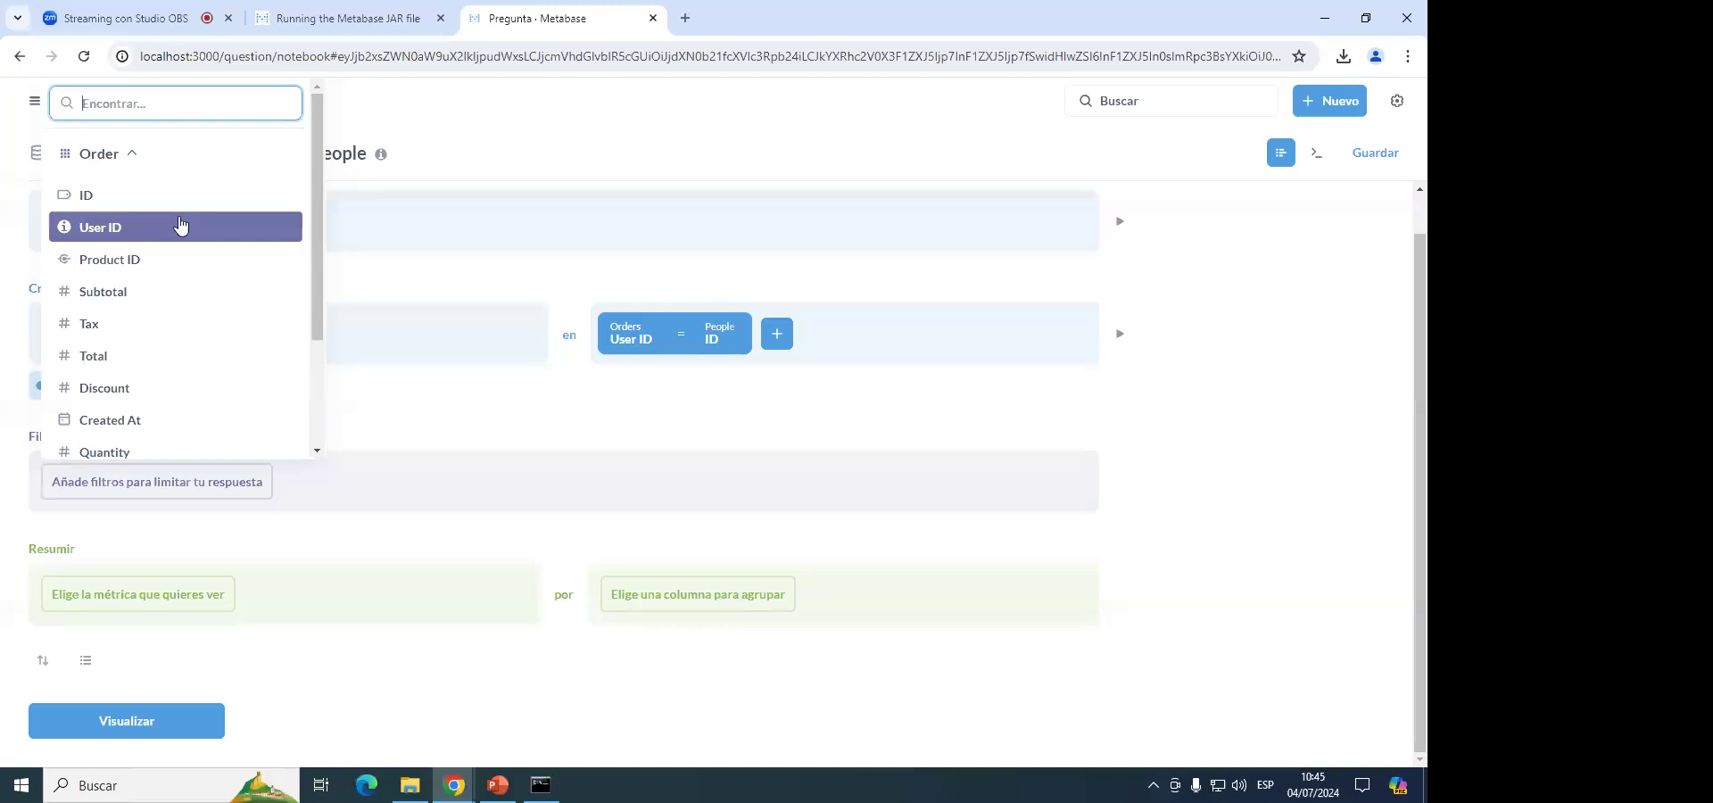
pyautogui.scroll(-2, 145, 283)
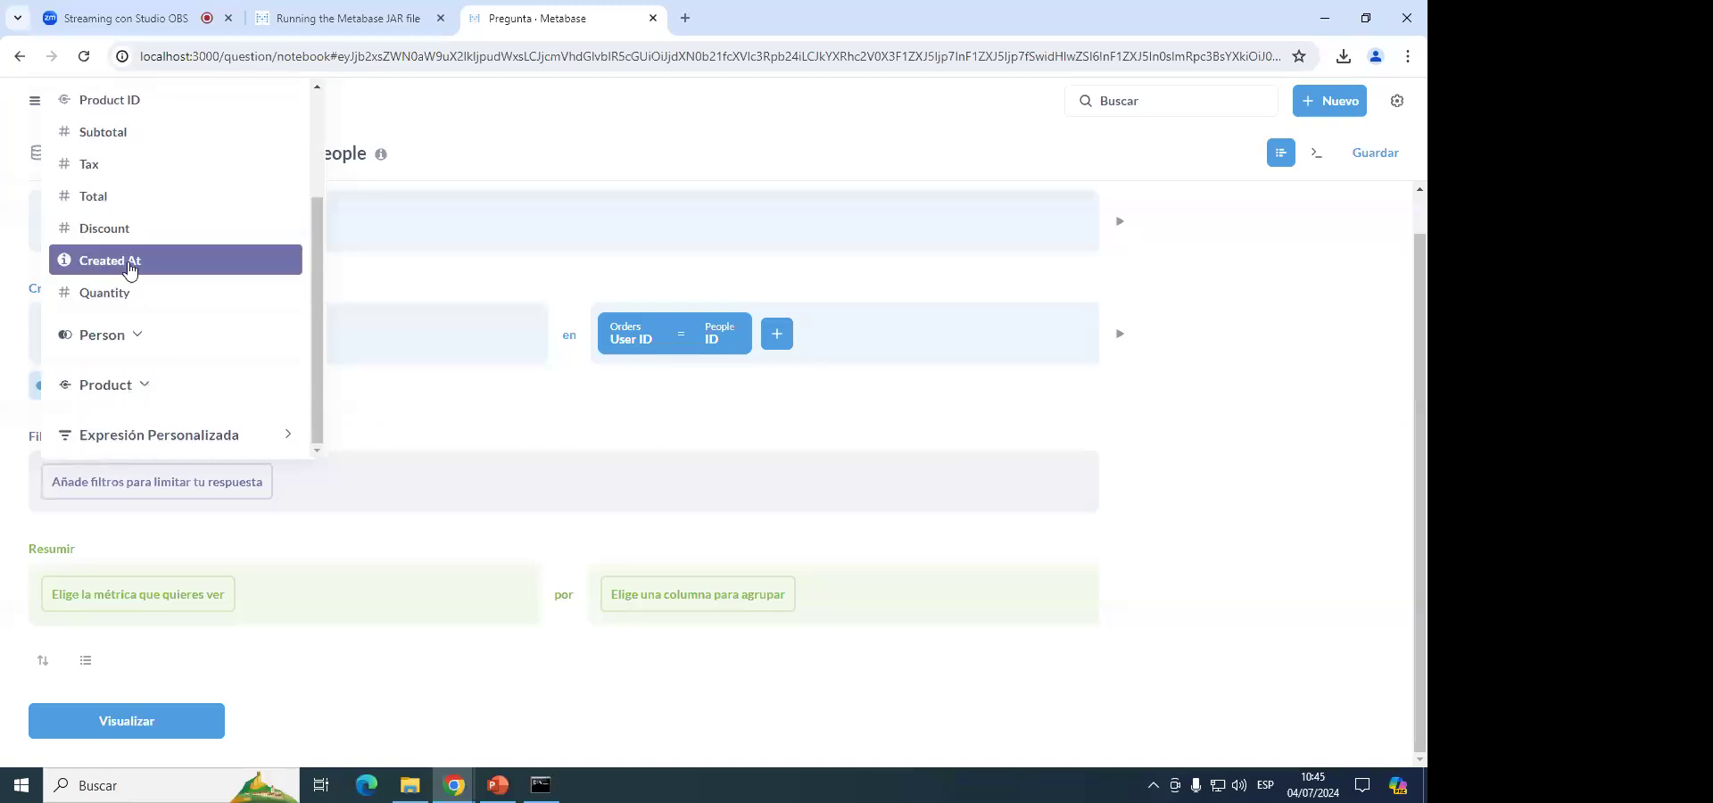
pyautogui.click(179, 260)
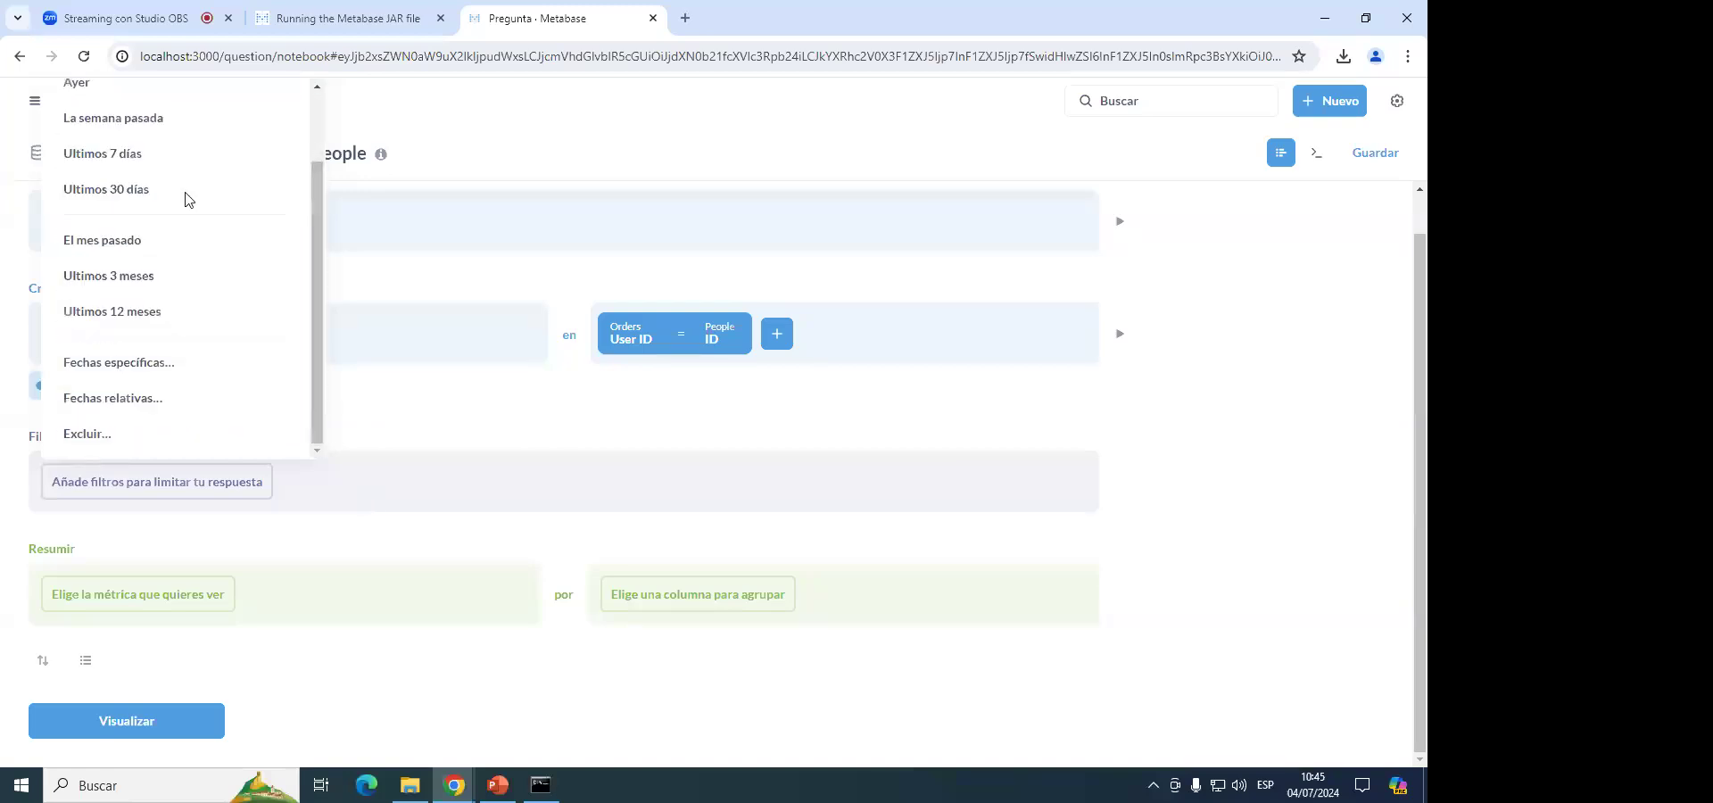
pyautogui.scroll(1, 147, 133)
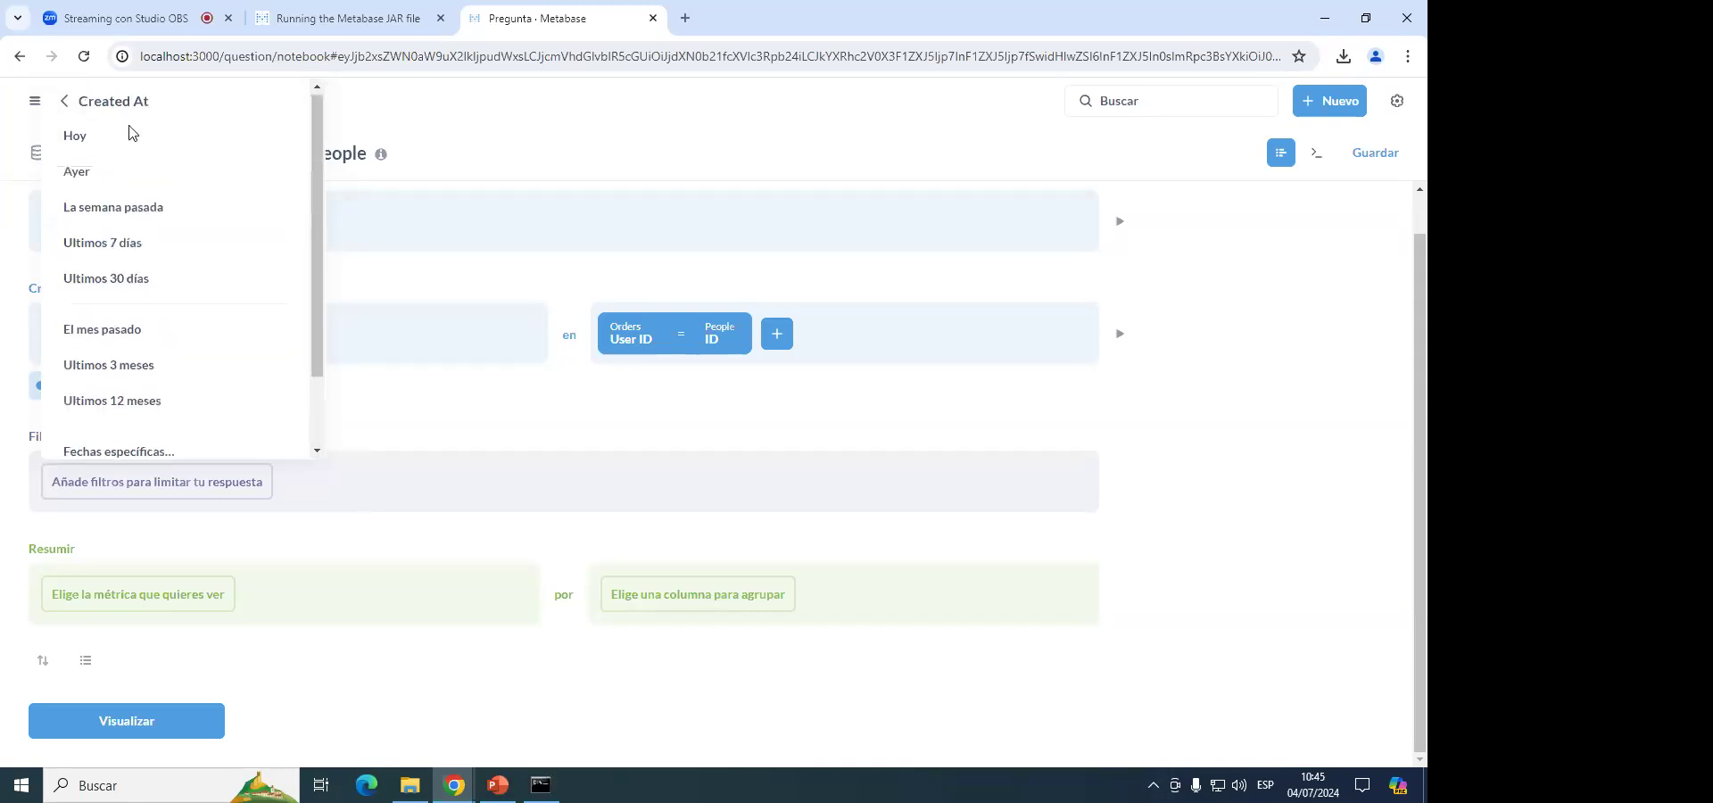
pyautogui.scroll(-2, 125, 179)
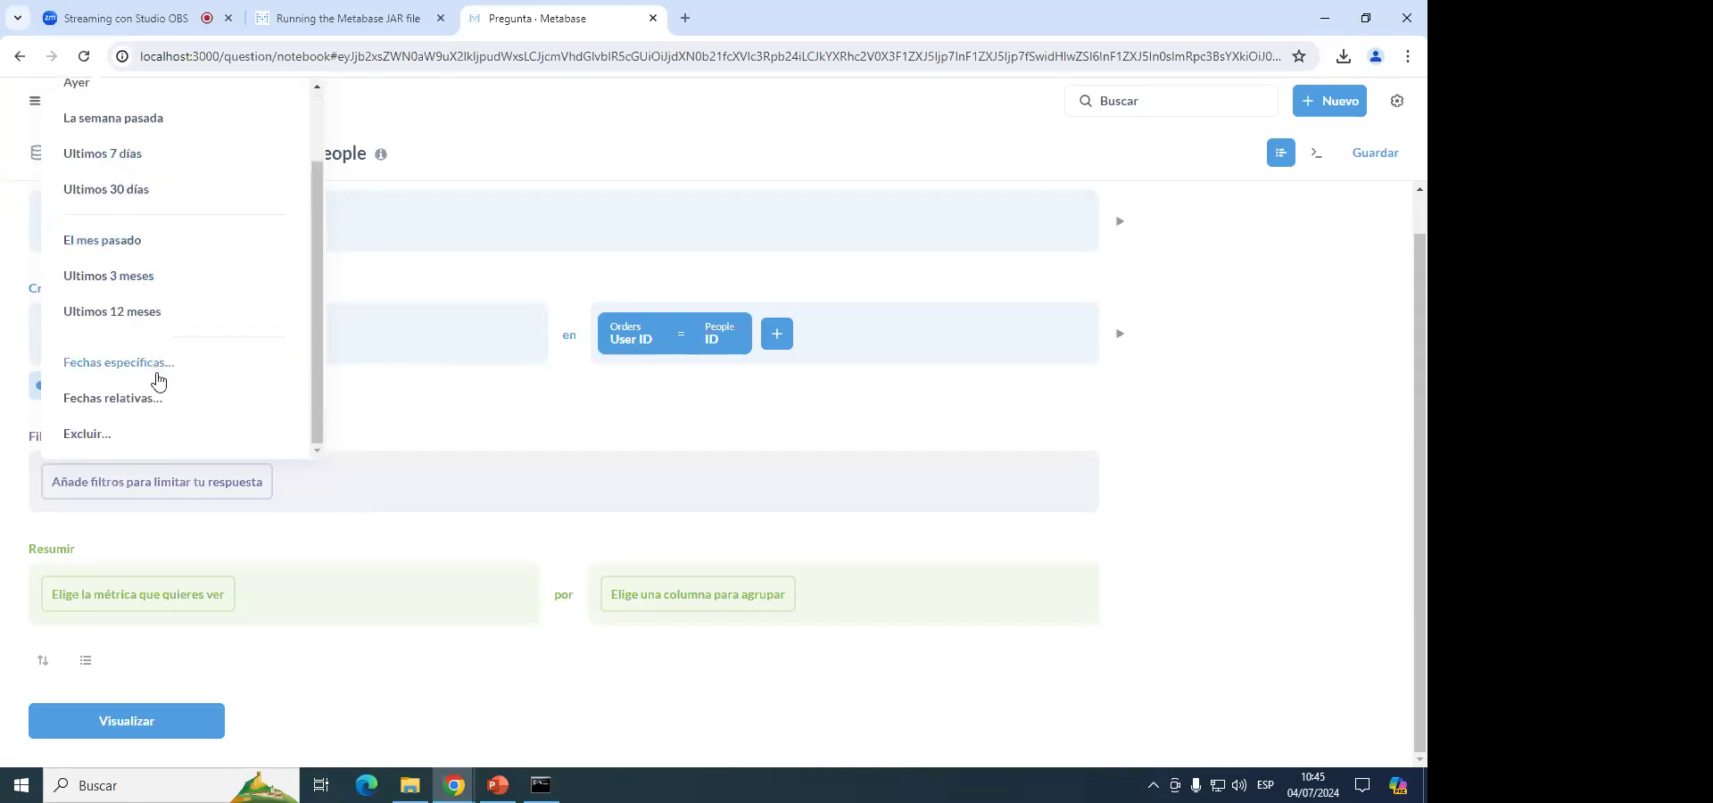
pyautogui.scroll(2, 134, 397)
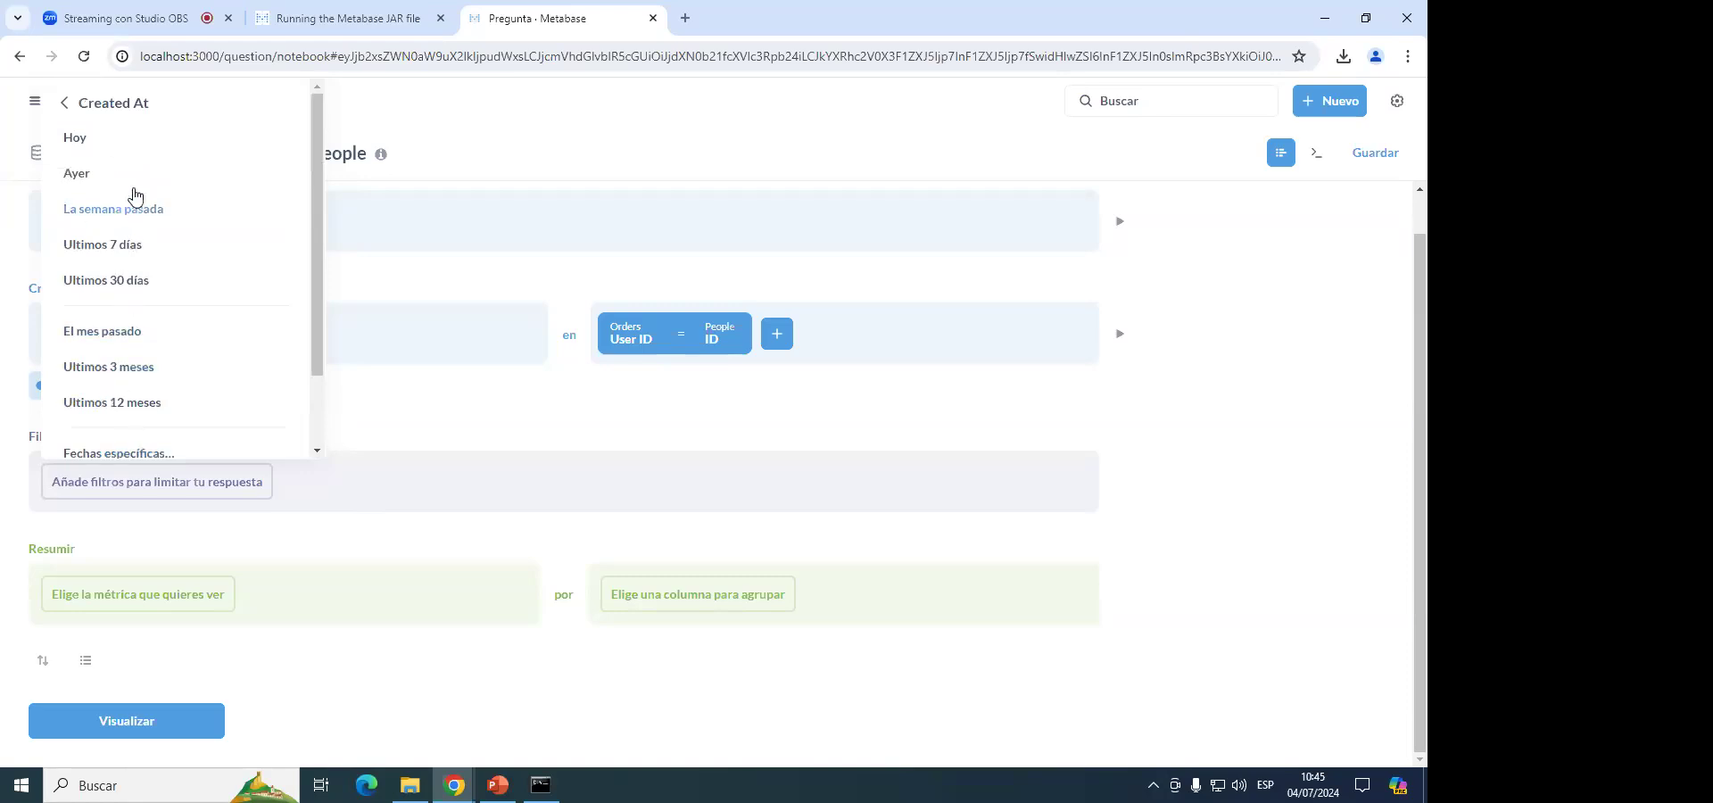
pyautogui.click(78, 139)
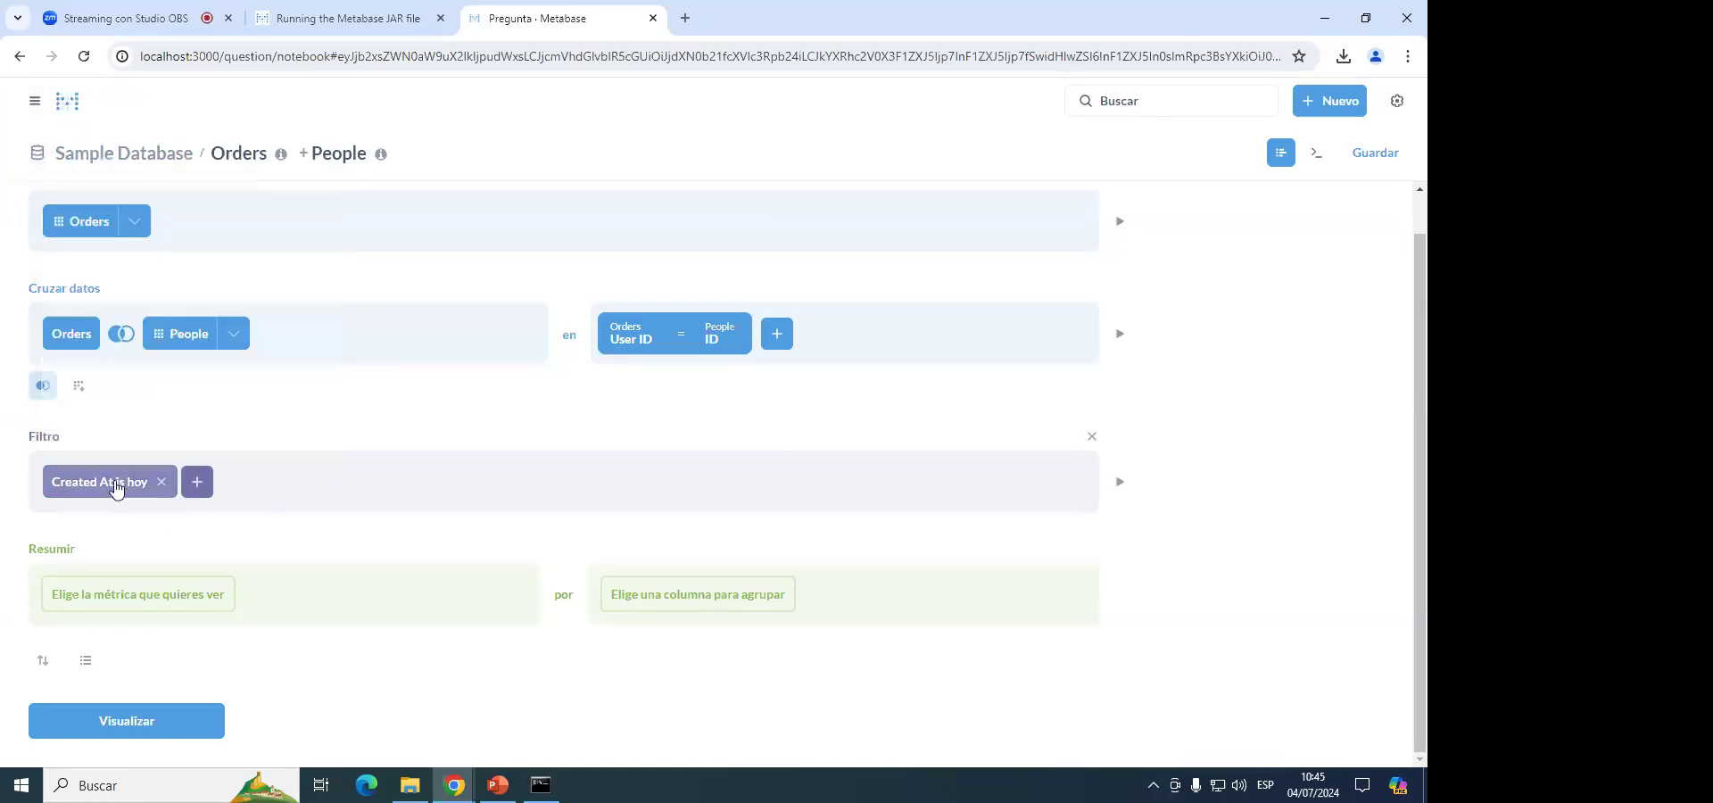
# Preview the rows filtered by creation date and remove the Created At filter.
pyautogui.click(1123, 482)
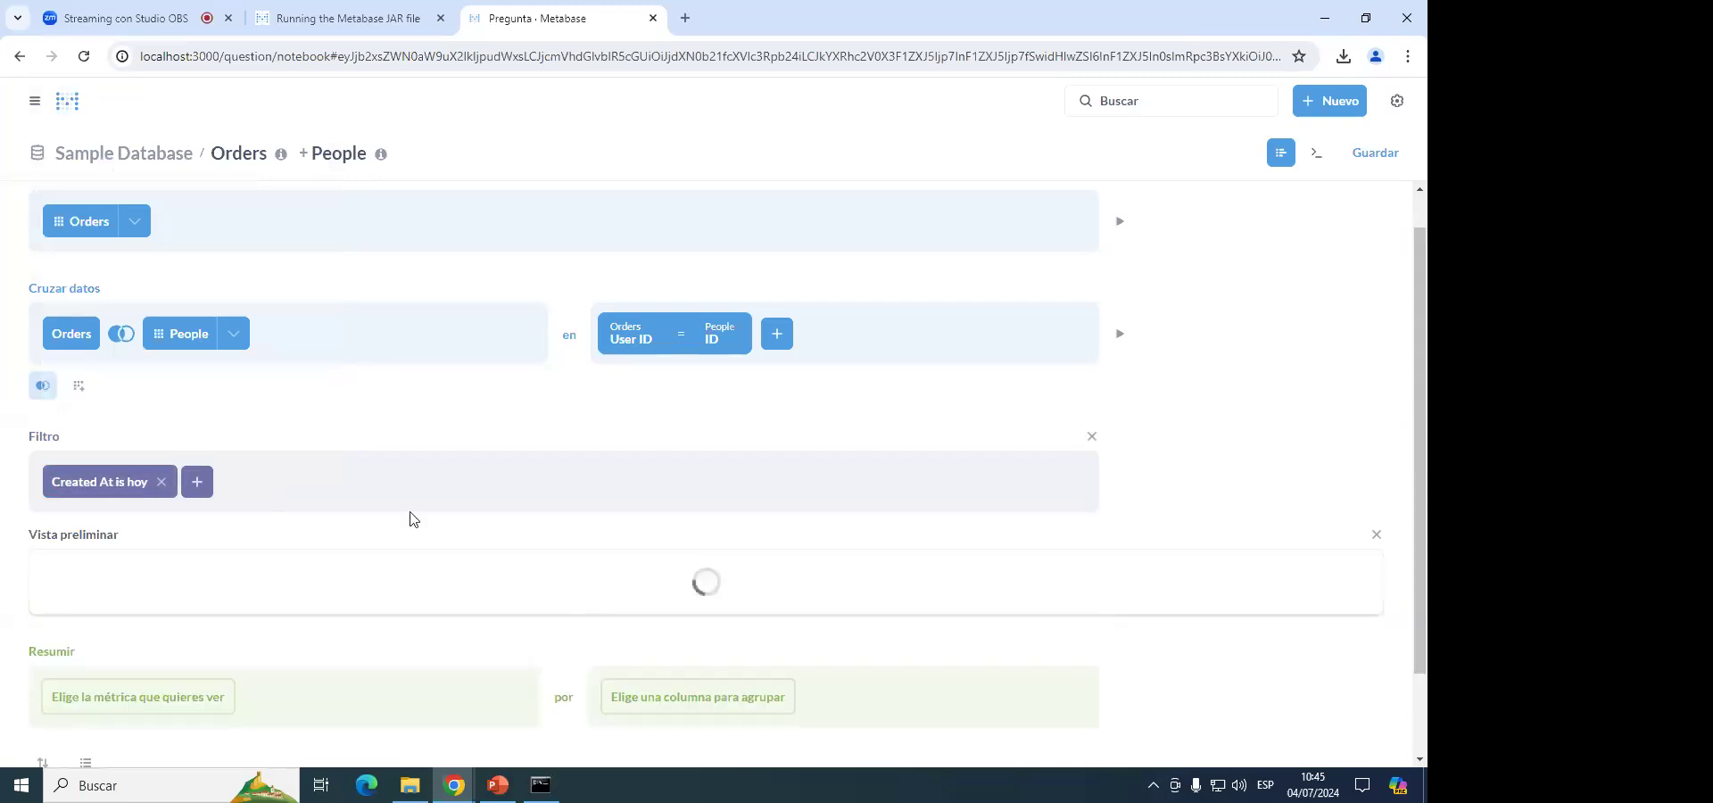
pyautogui.scroll(-3, 625, 505)
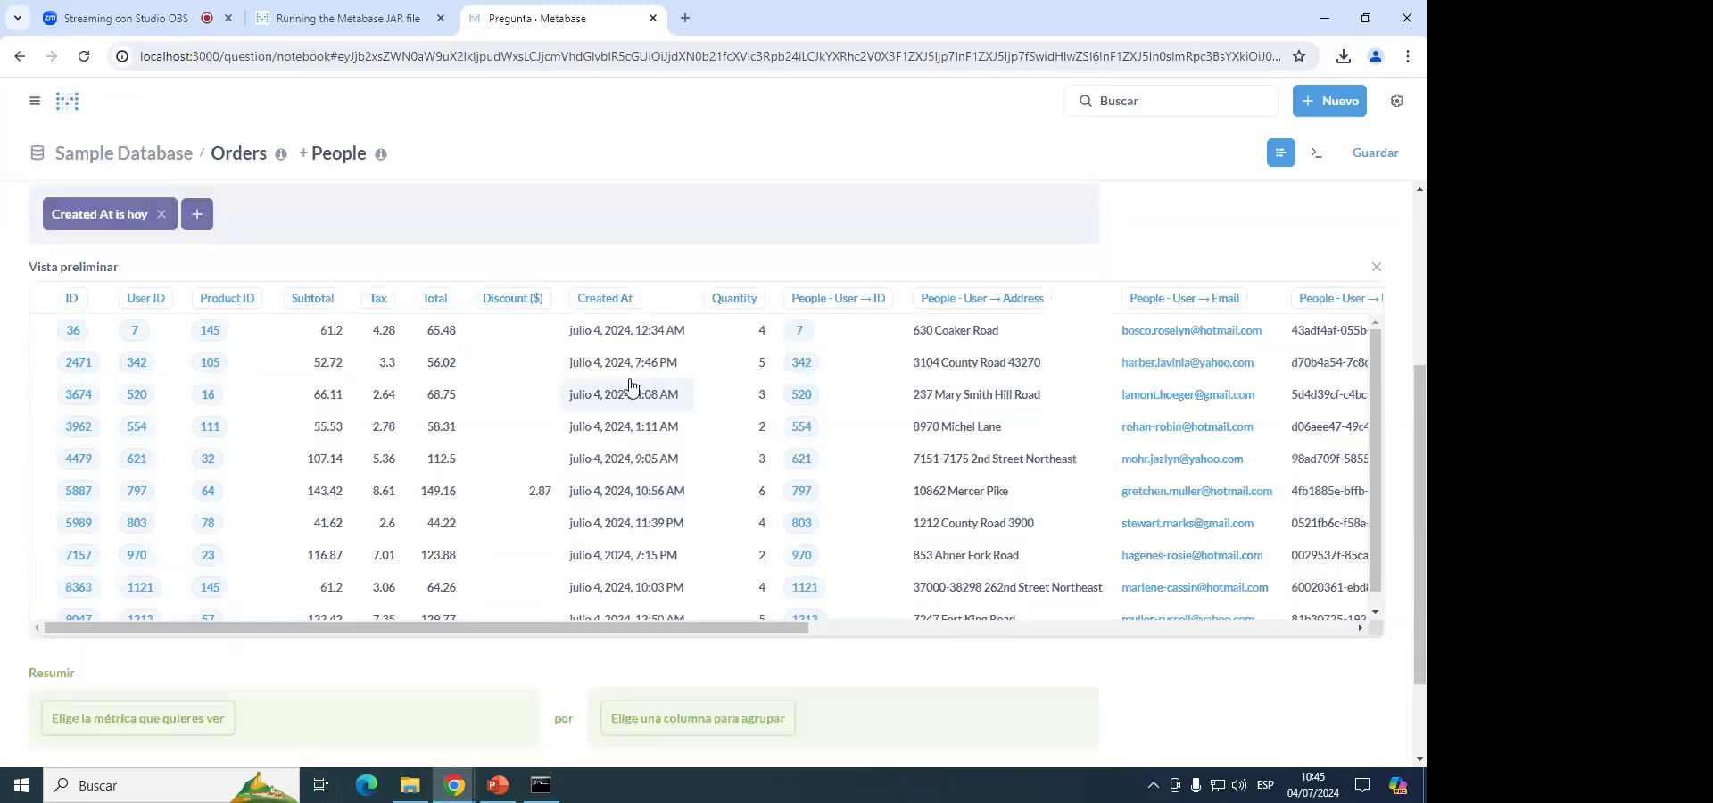
pyautogui.scroll(2, 612, 371)
pyautogui.scroll(-1, 372, 301)
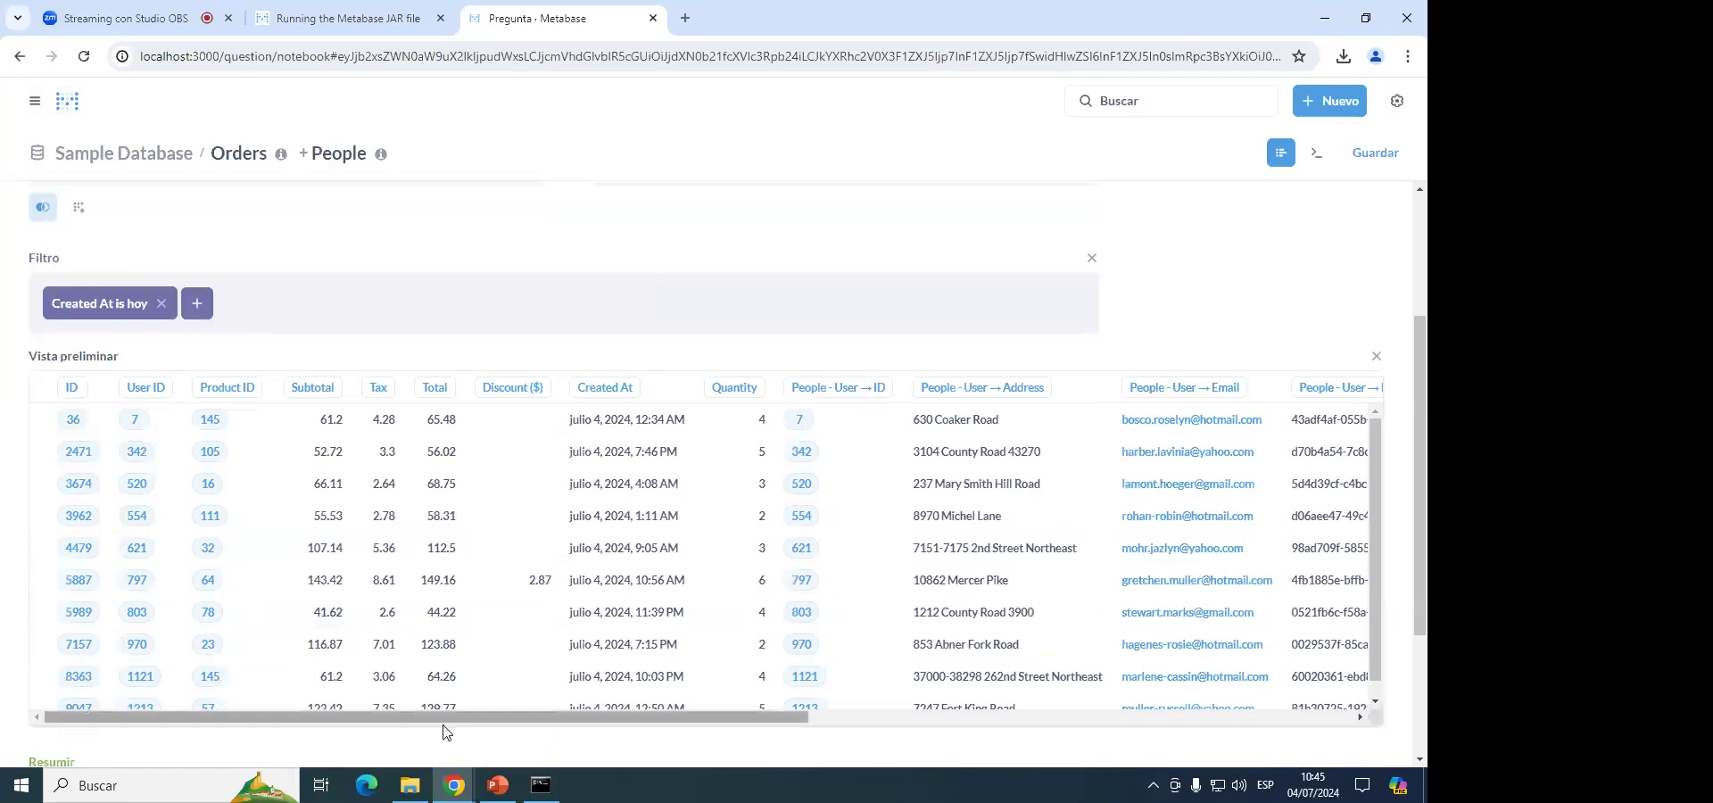
pyautogui.moveTo(443, 719); pyautogui.dragTo(402, 719)
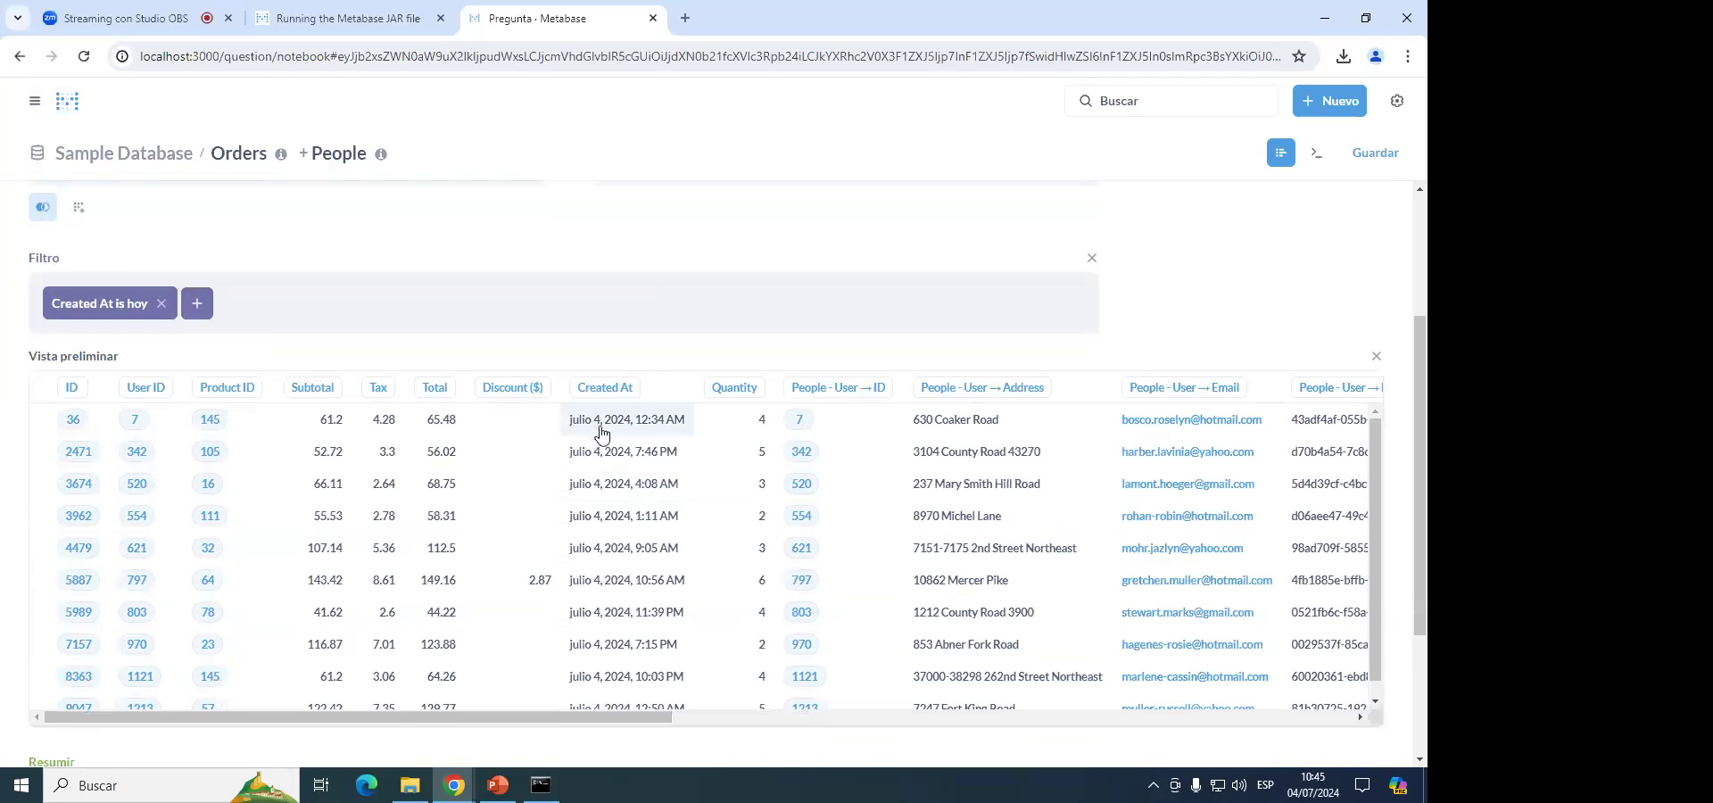
pyautogui.click(161, 304)
# Start a filter on the Orders Quantity column using the between comparison (Entre).
pyautogui.click(41, 427)
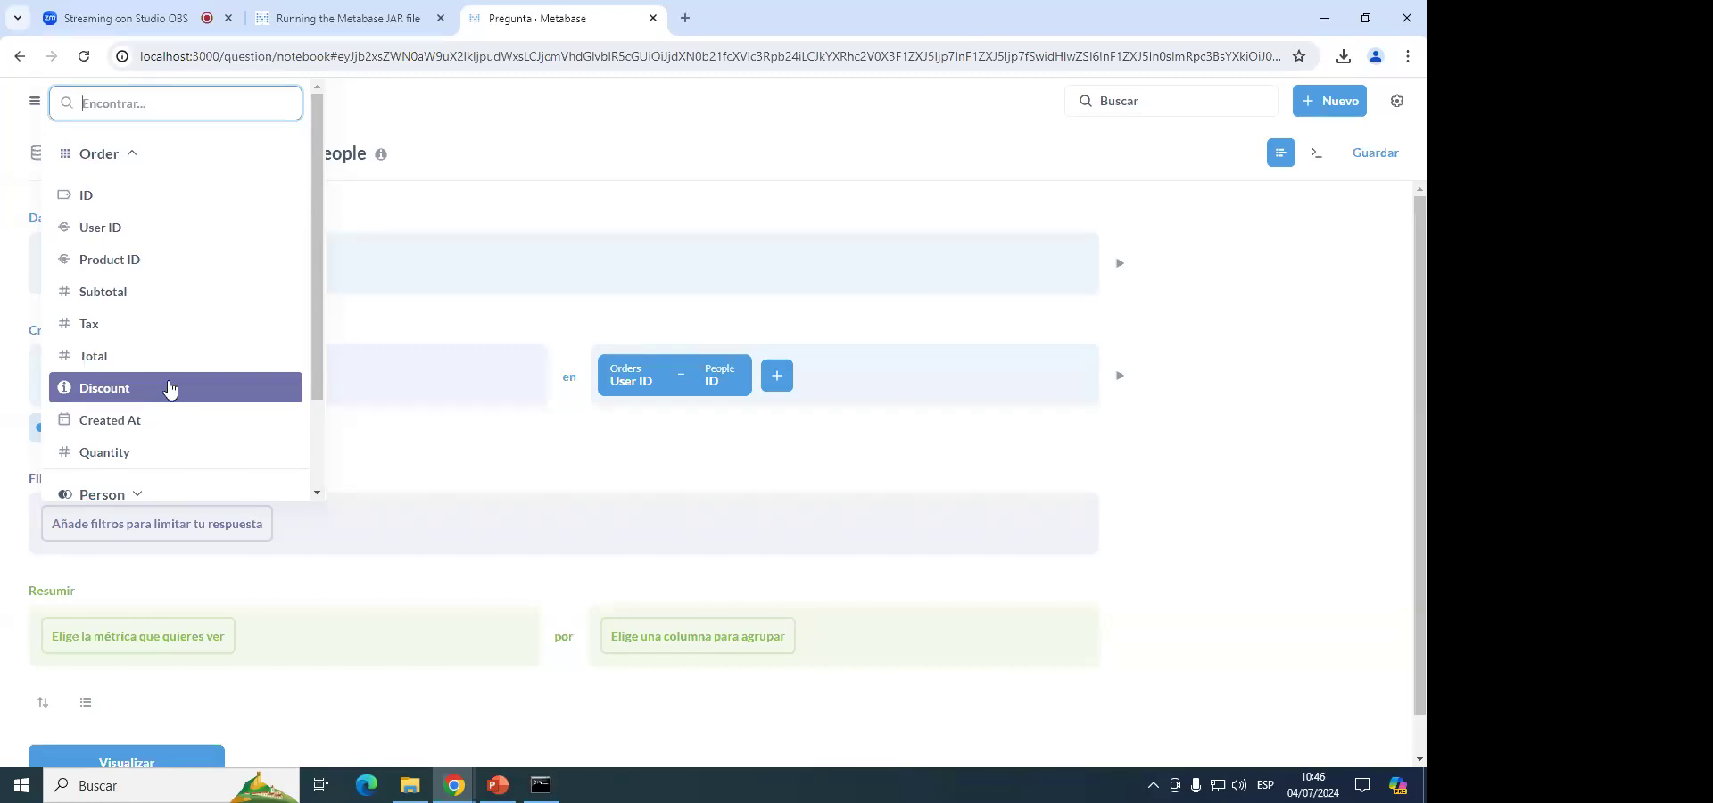
pyautogui.scroll(-3, 169, 387)
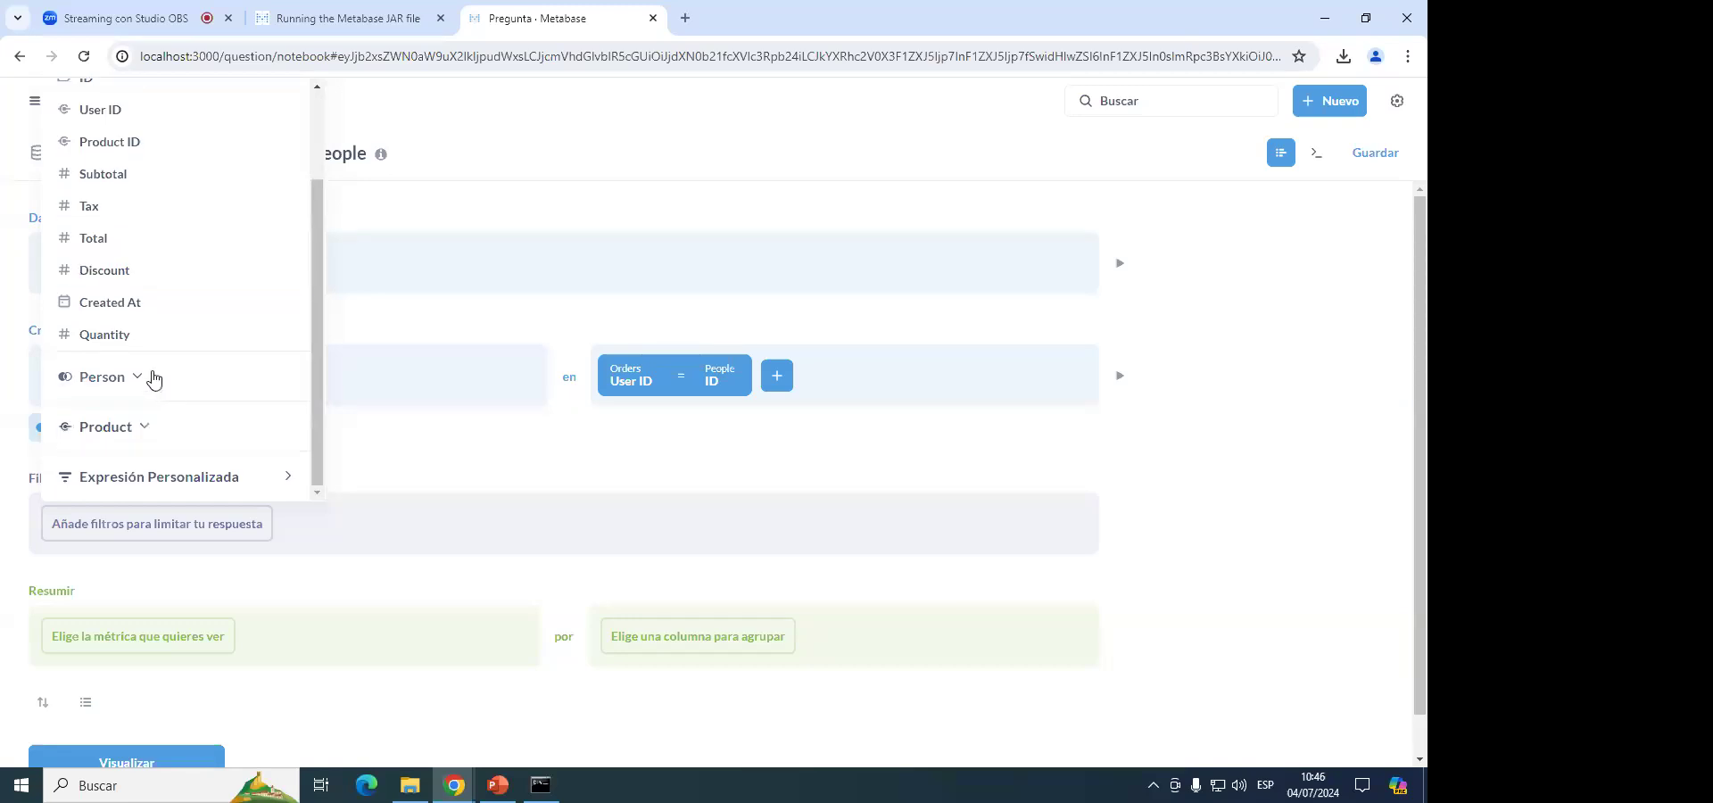
pyautogui.scroll(2, 150, 374)
pyautogui.click(98, 427)
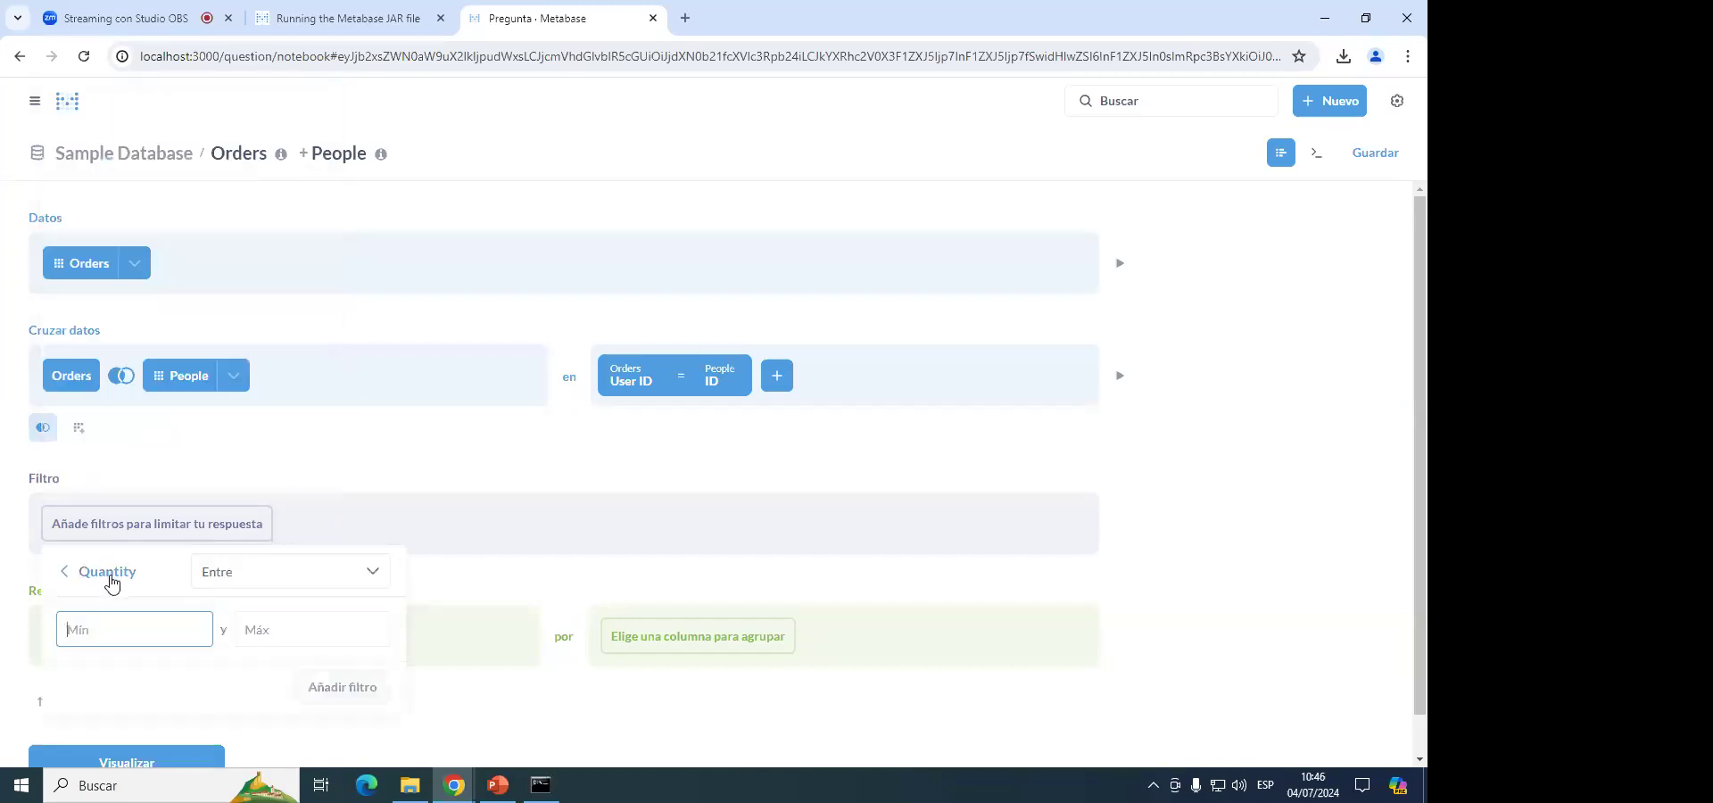
pyautogui.click(287, 574)
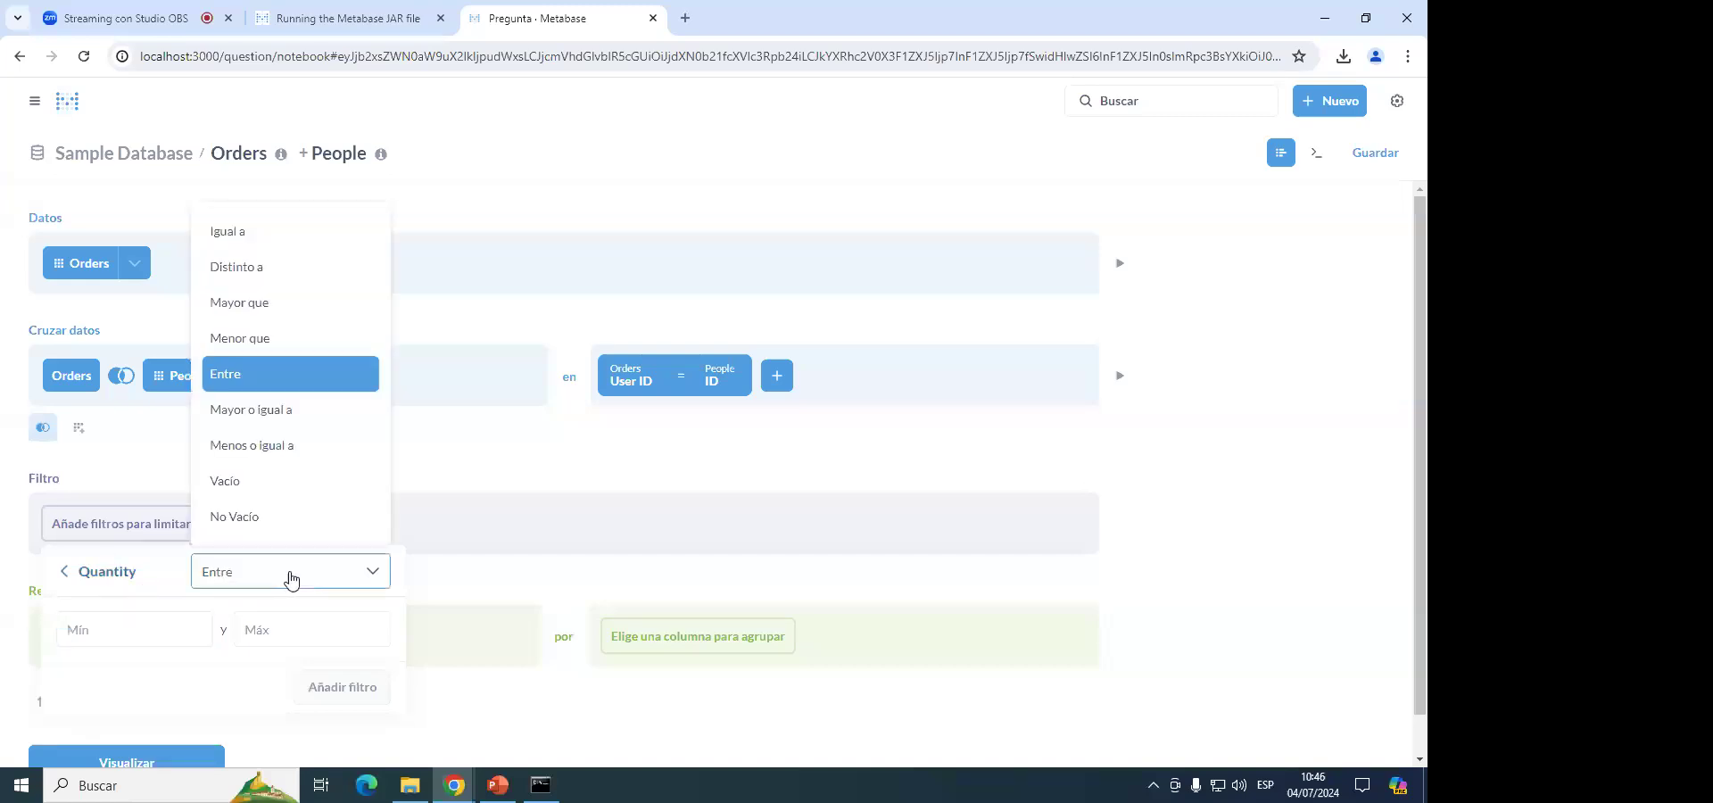
pyautogui.click(258, 376)
pyautogui.click(116, 630)
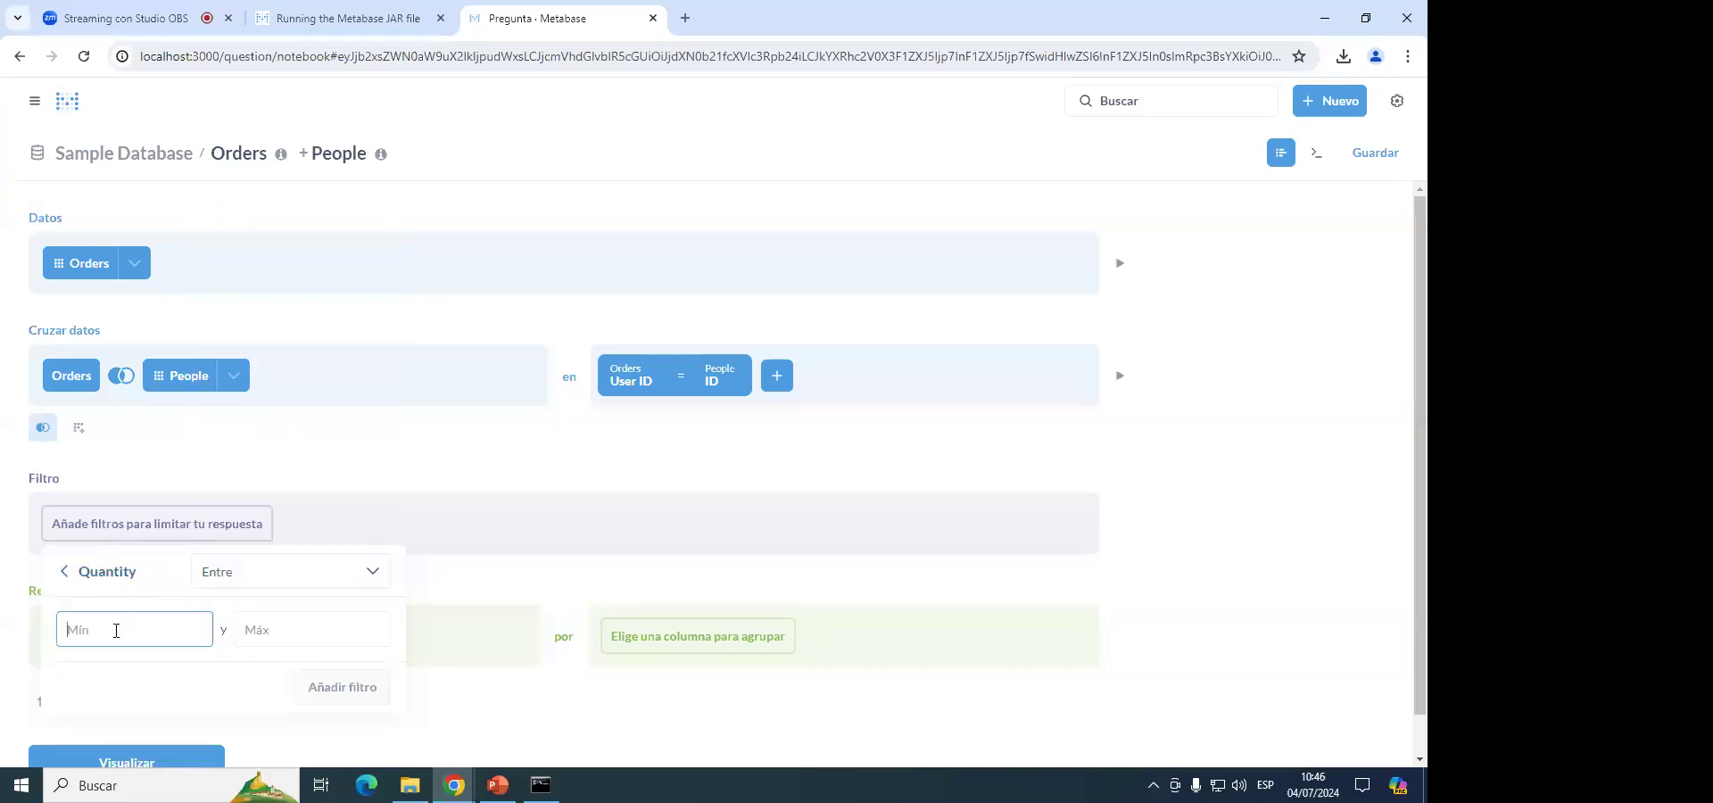
pyautogui.click(355, 619)
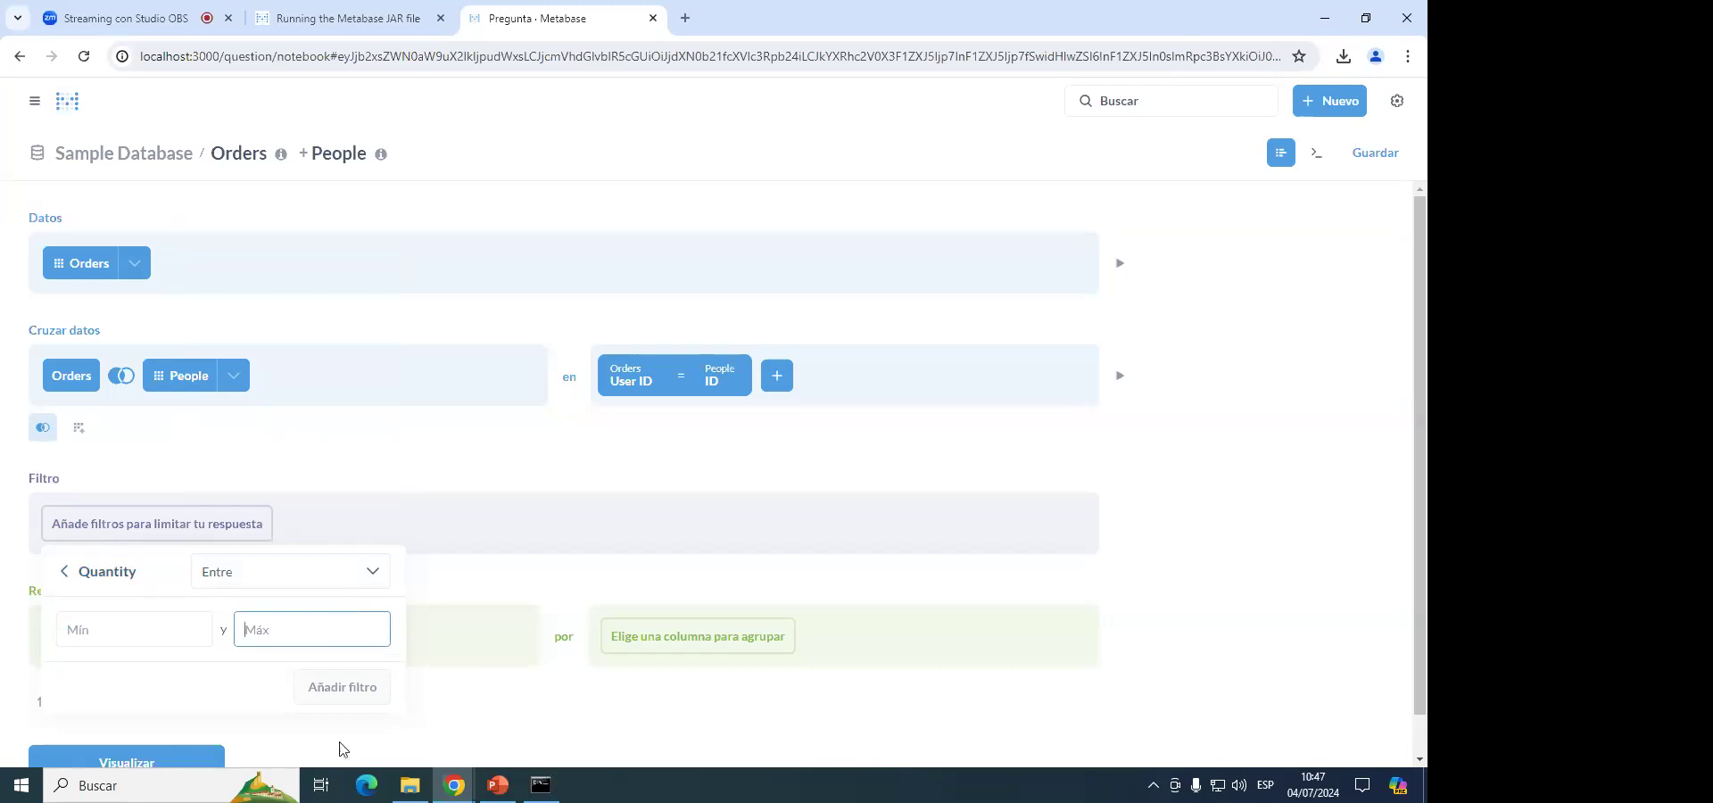
# Enter a range from 10 to 100 for the Quantity filter.
pyautogui.hotkey('ctrl', '+')
pyautogui.scroll(-1, 259, 634)
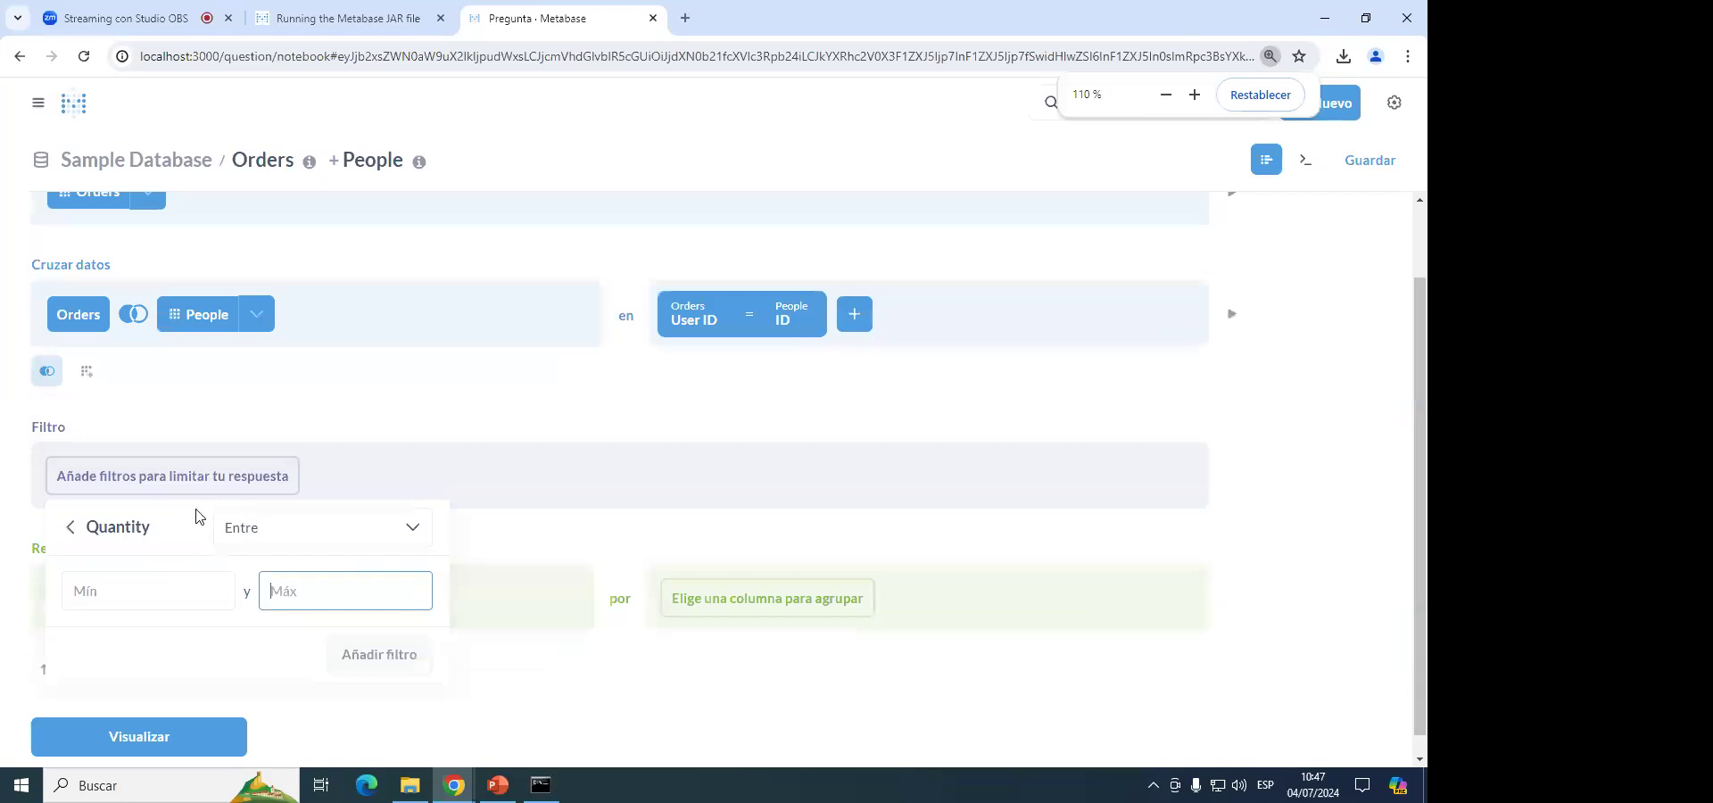
pyautogui.click(180, 588)
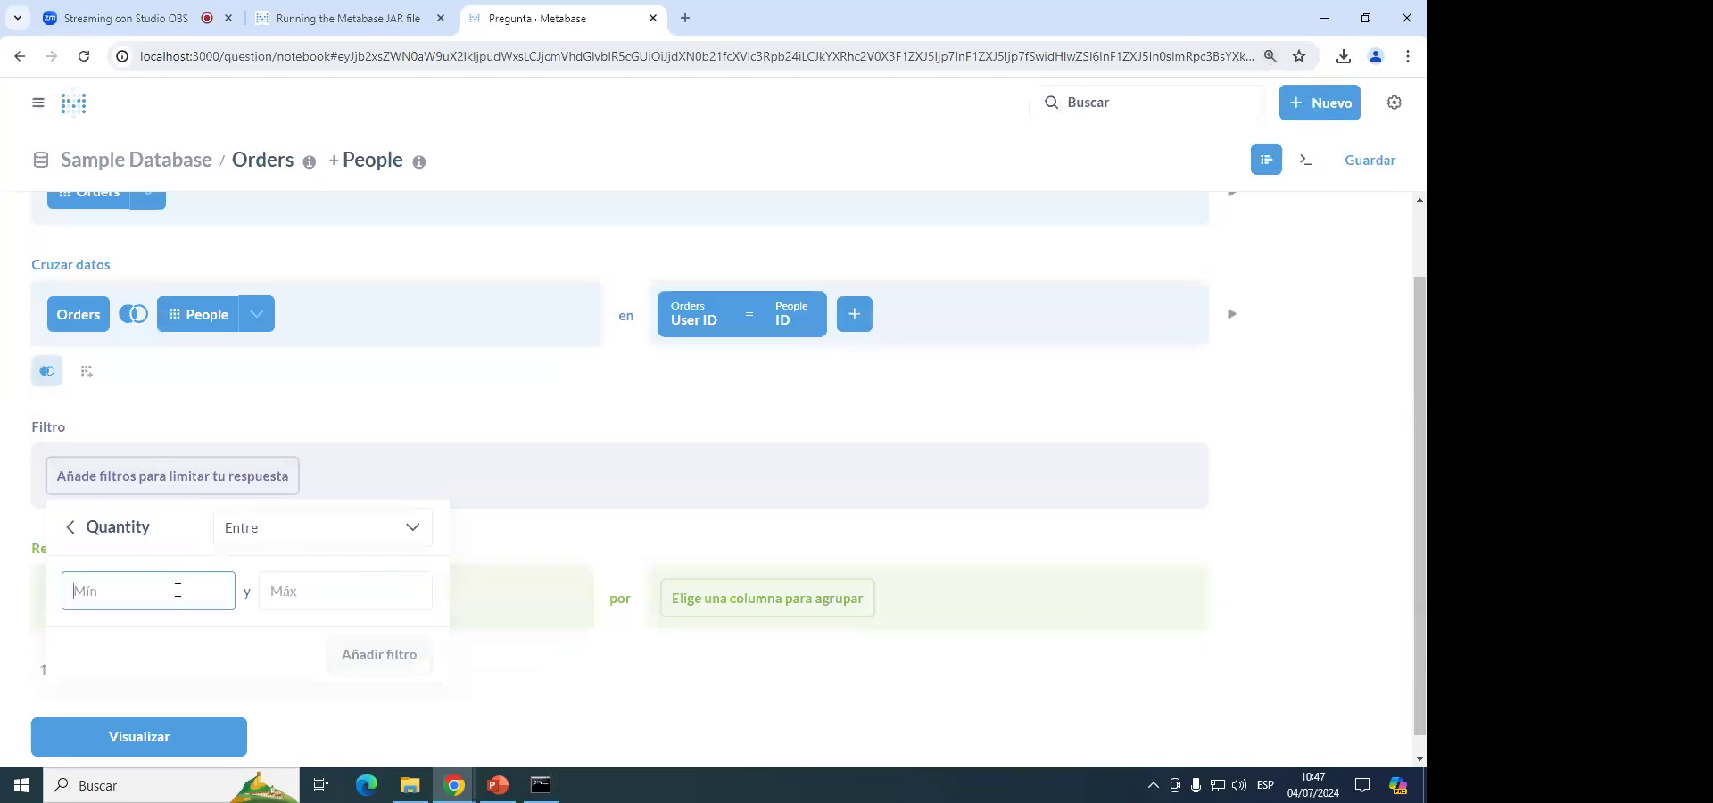
pyautogui.write('10')
pyautogui.click(302, 587)
pyautogui.write('100')
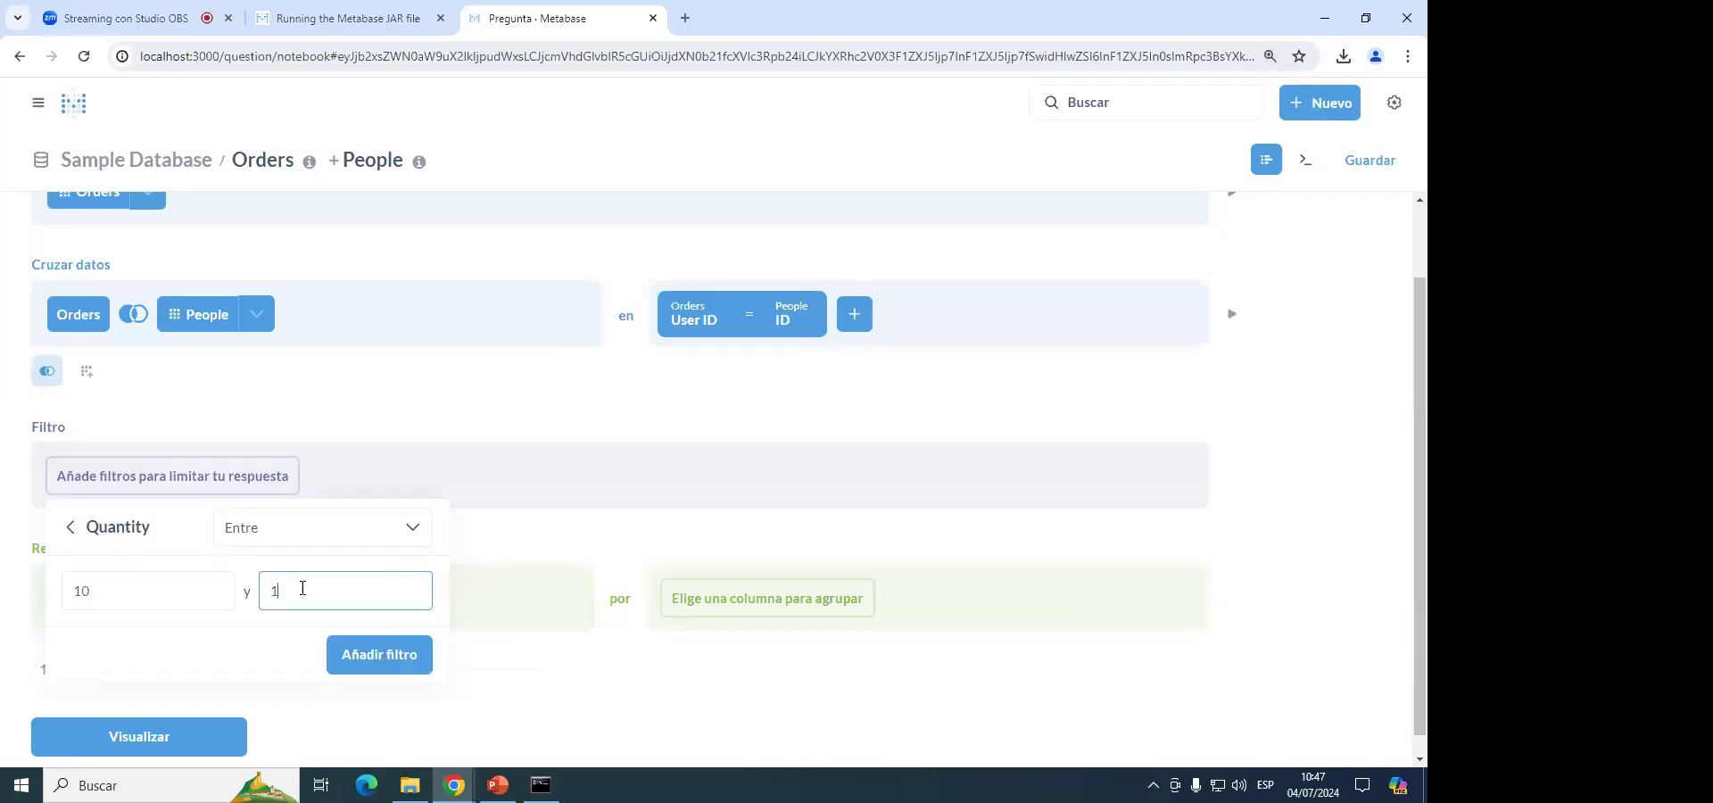
# Examine the comparison operators for the Quantity filter and discard the filter without adding it.
pyautogui.click(329, 535)
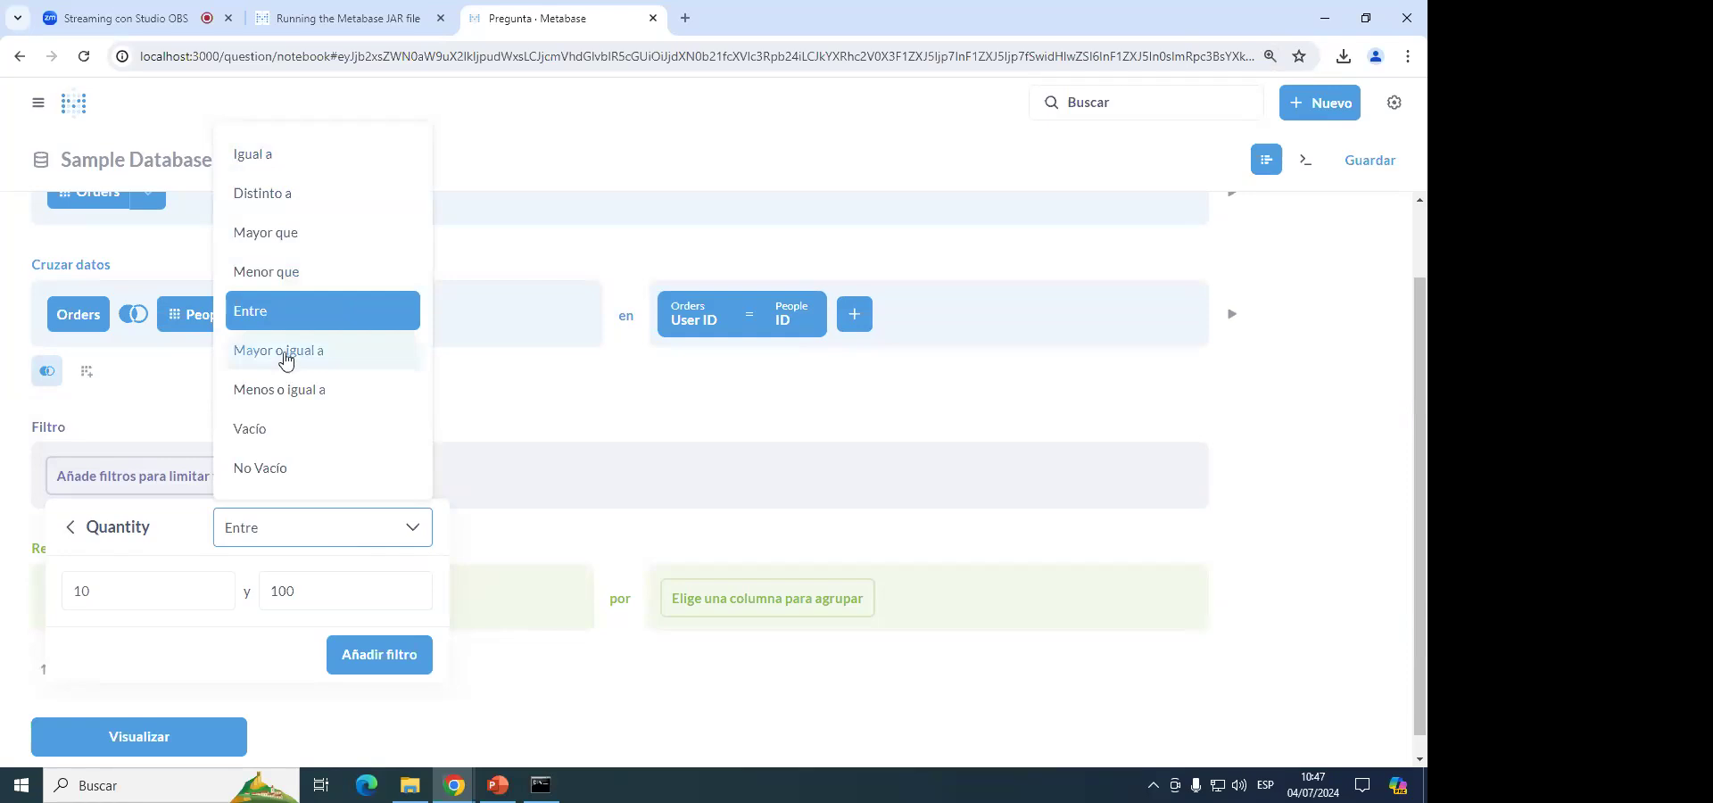
pyautogui.click(297, 550)
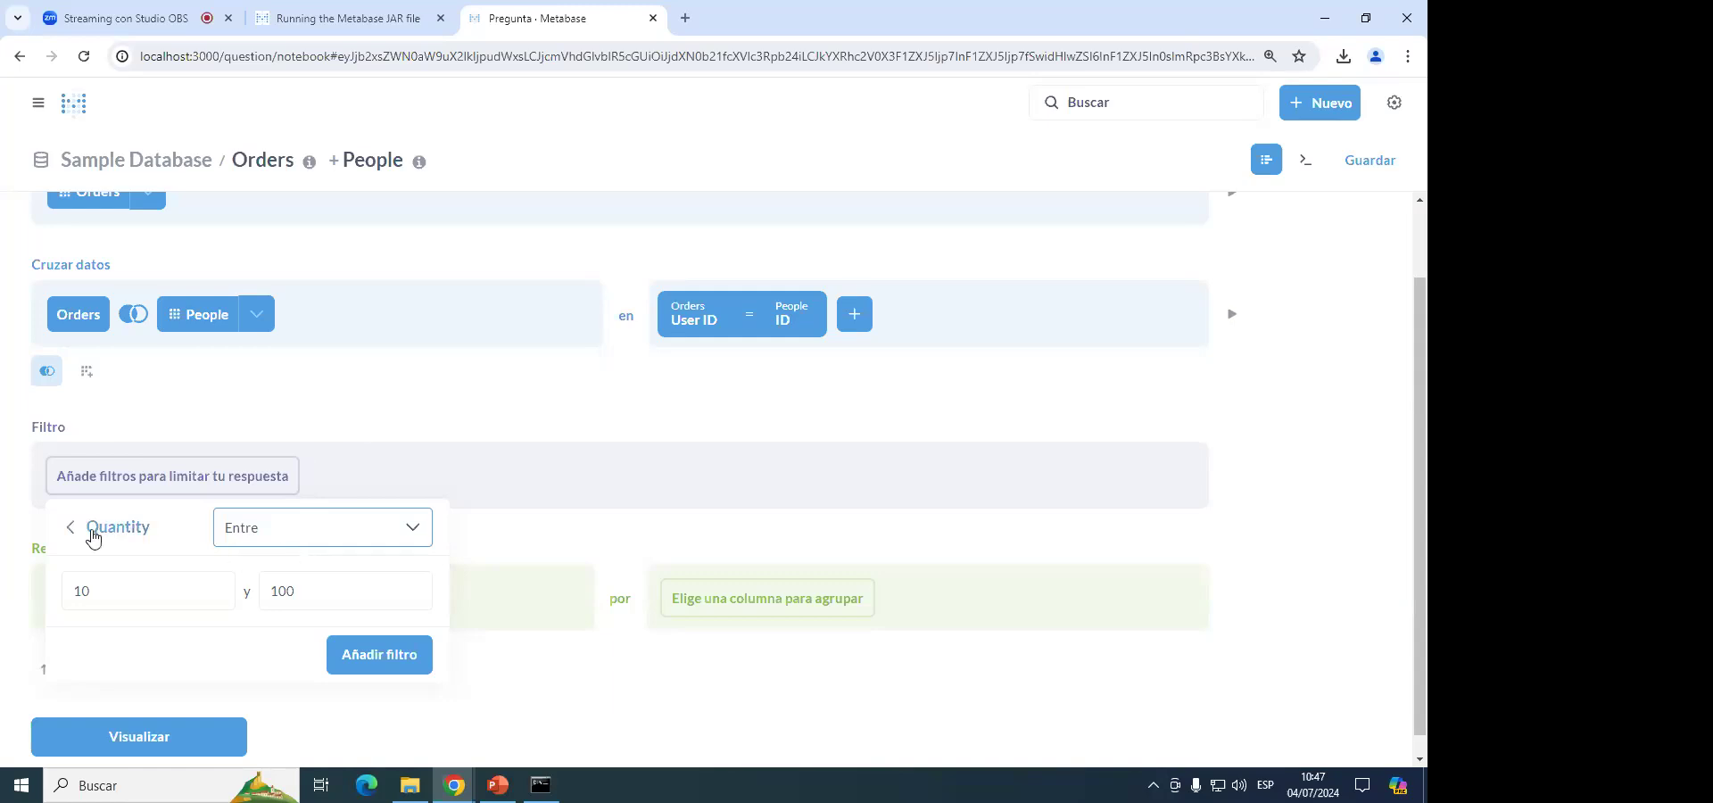
pyautogui.click(103, 527)
pyautogui.scroll(-1, 478, 397)
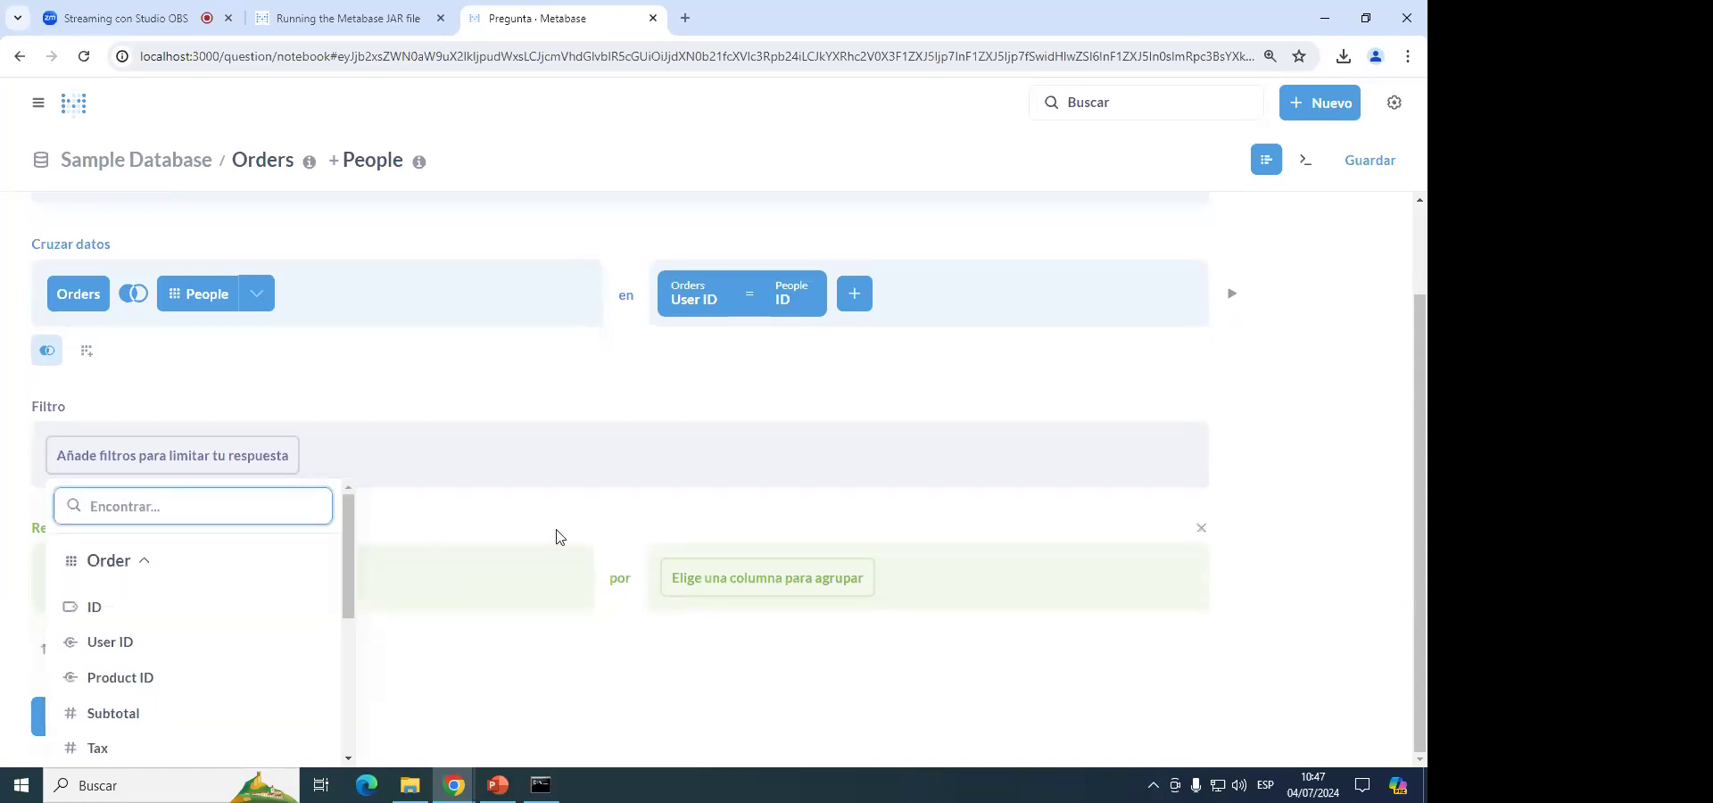
pyautogui.click(351, 420)
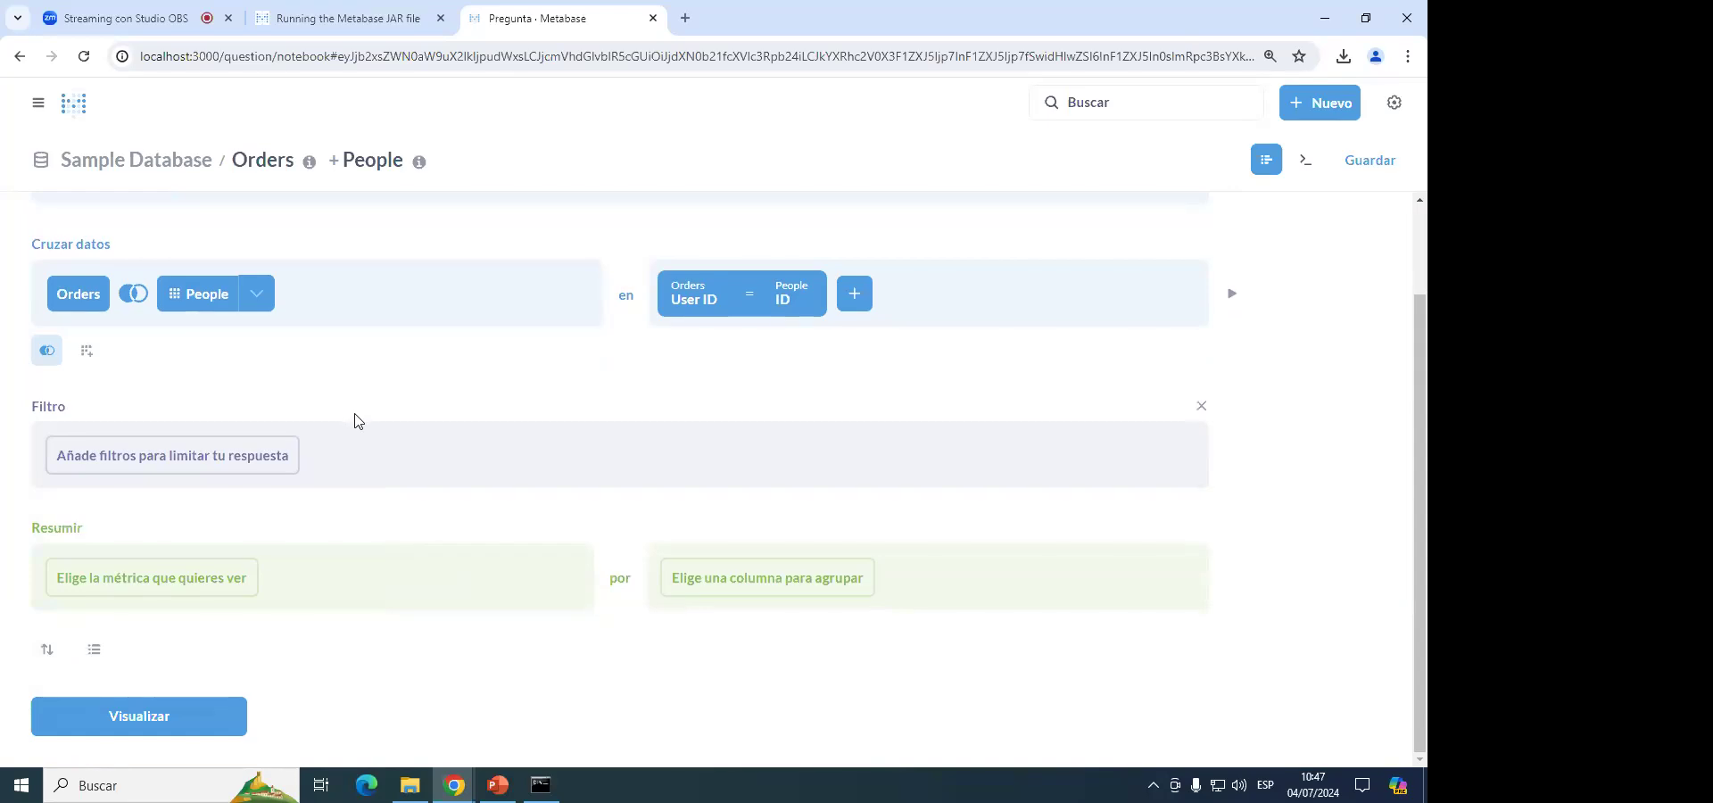
pyautogui.hotkey('ctrl', '-')
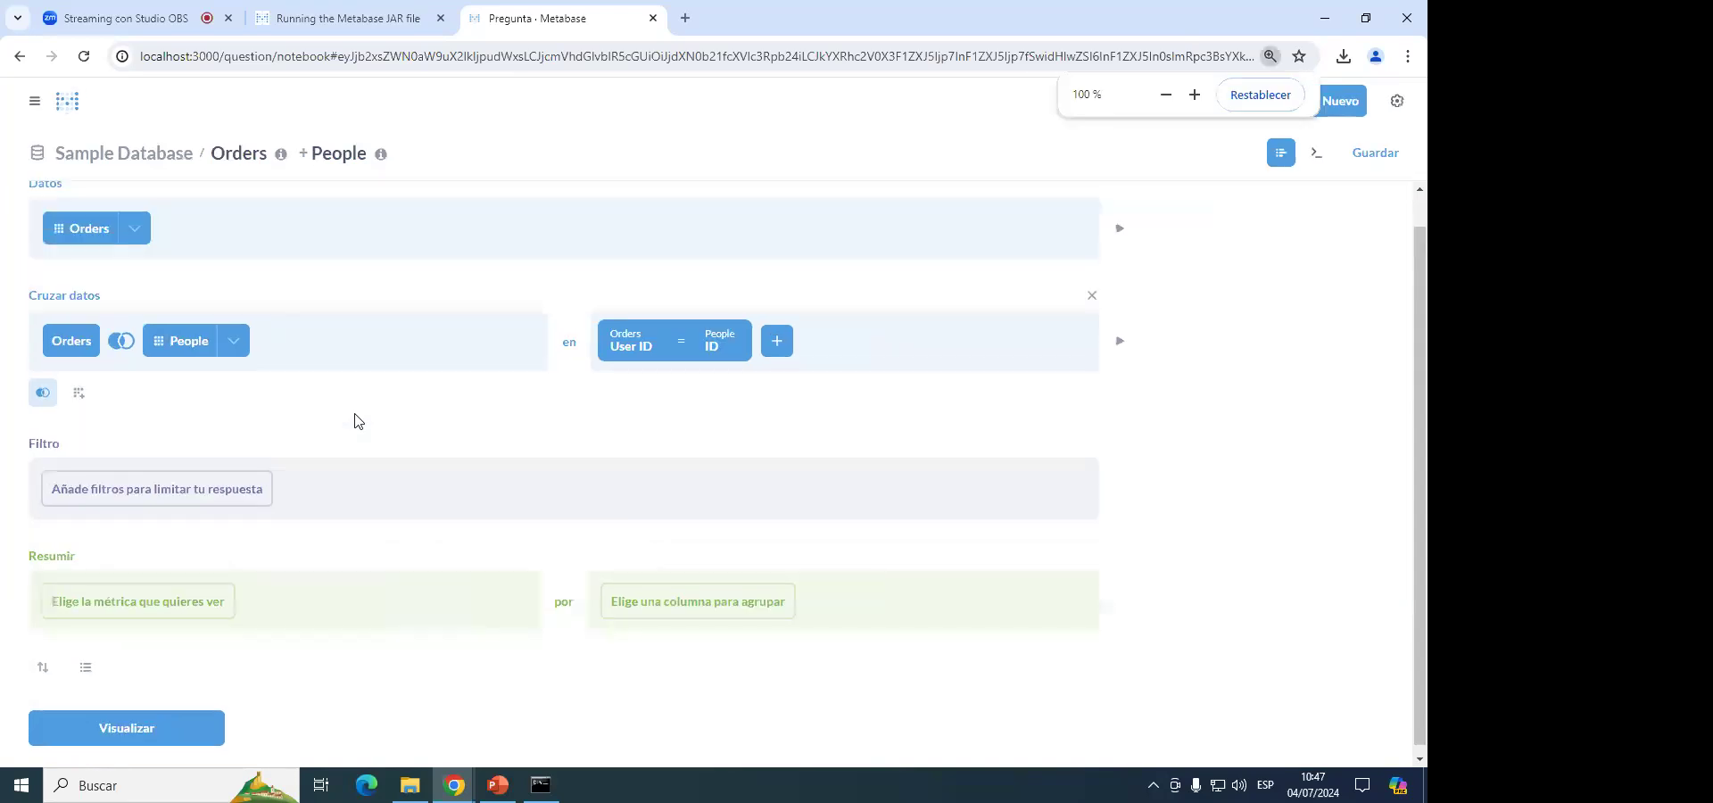
# Start a filter on the Orders ID column and examine its comparison operators.
pyautogui.click(215, 493)
pyautogui.scroll(-3, 218, 357)
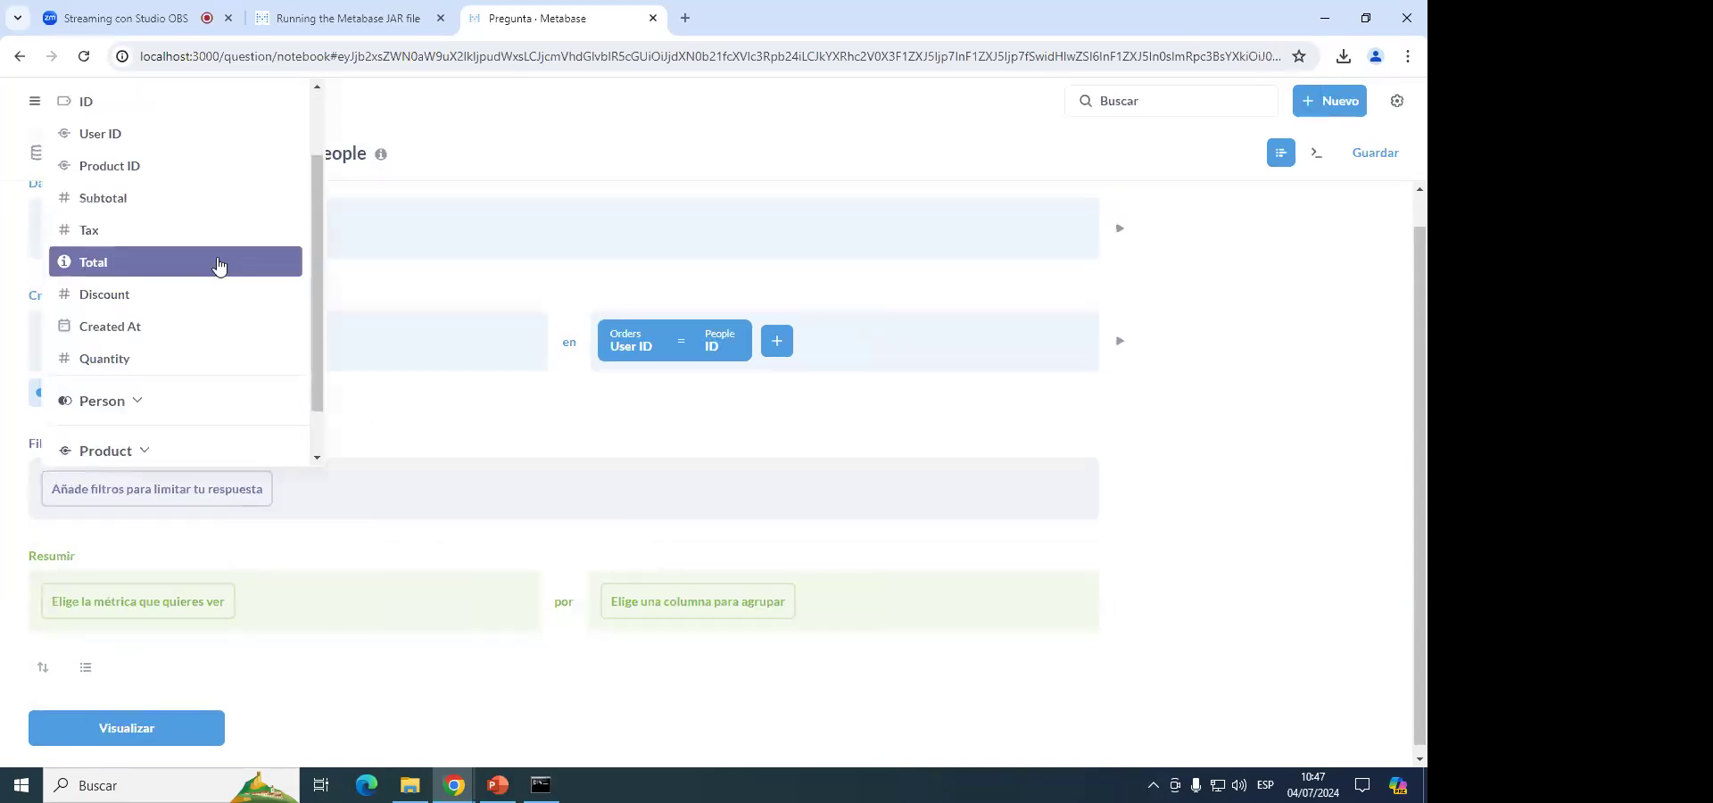
pyautogui.scroll(3, 161, 356)
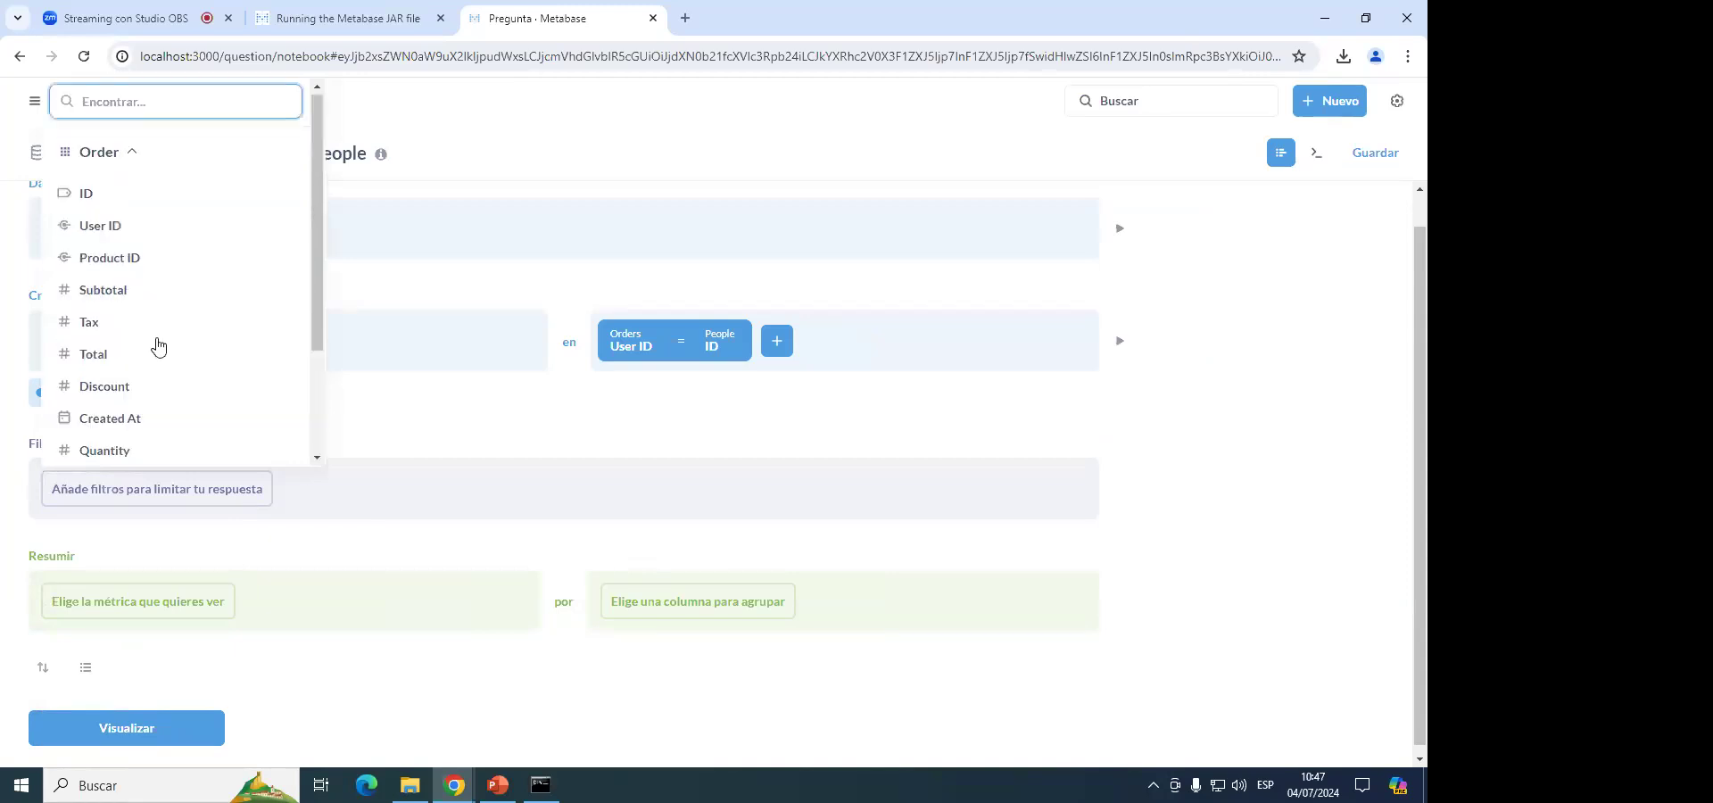
pyautogui.click(96, 207)
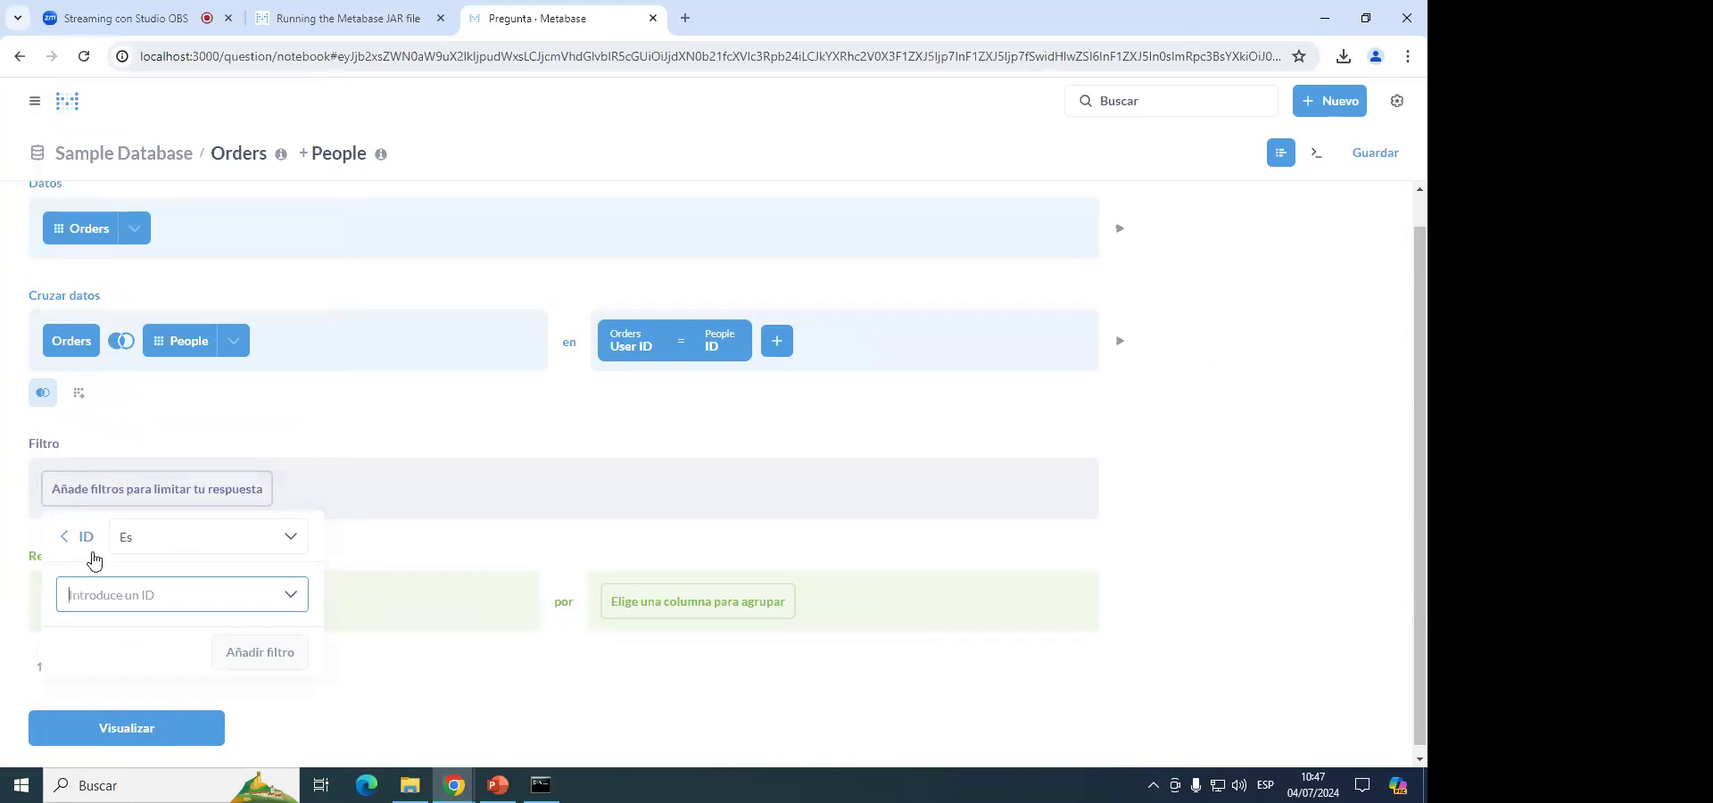
pyautogui.click(145, 548)
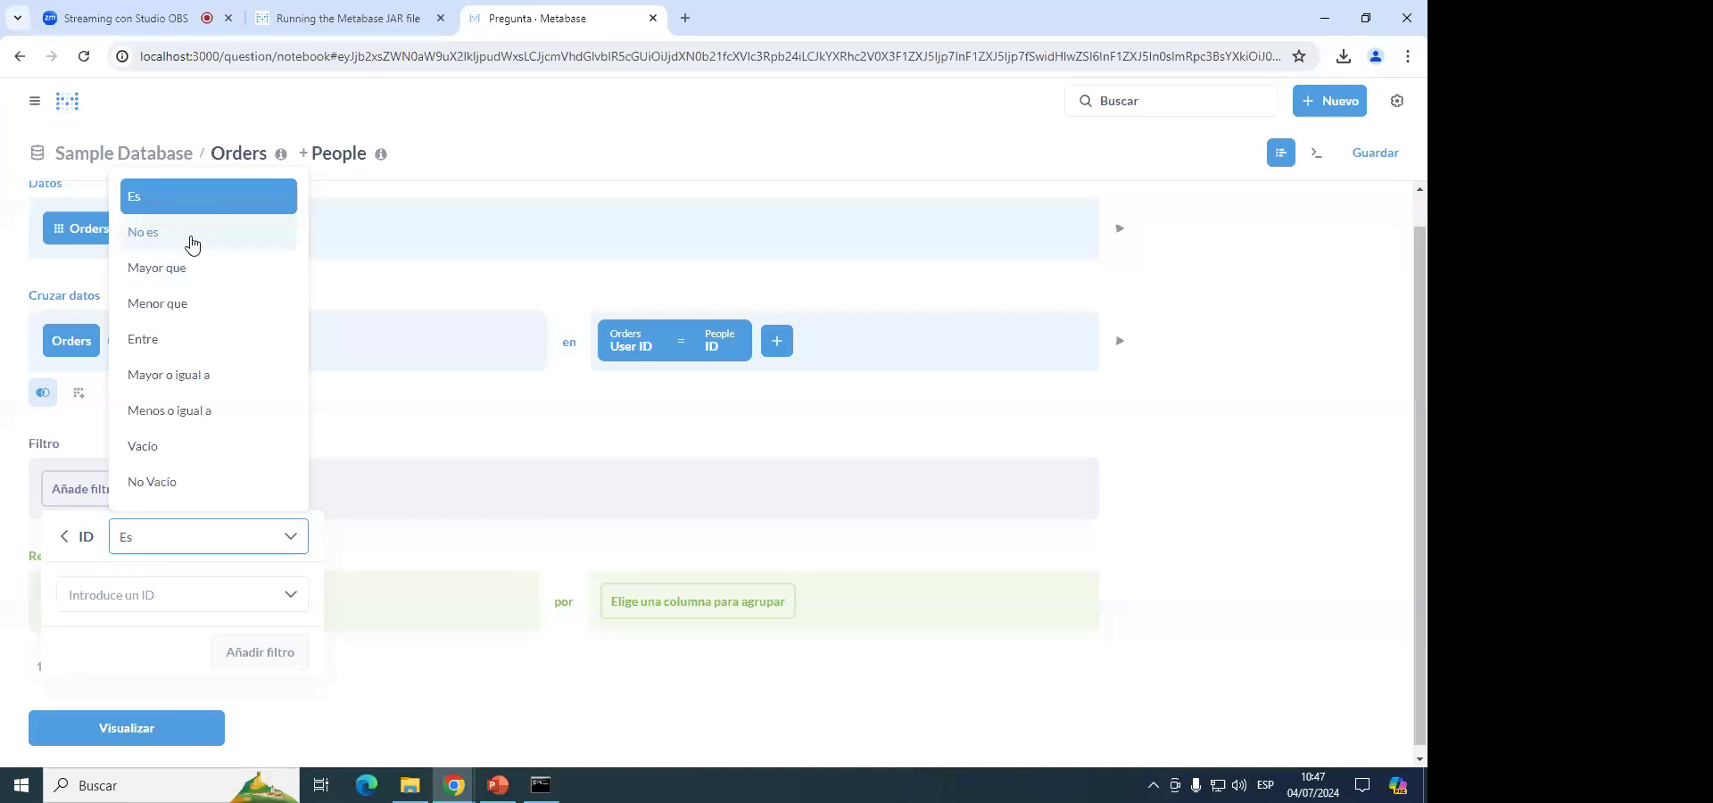
# Try the test entries 1 and das as the ID filter value, and return to the column list.
pyautogui.click(143, 594)
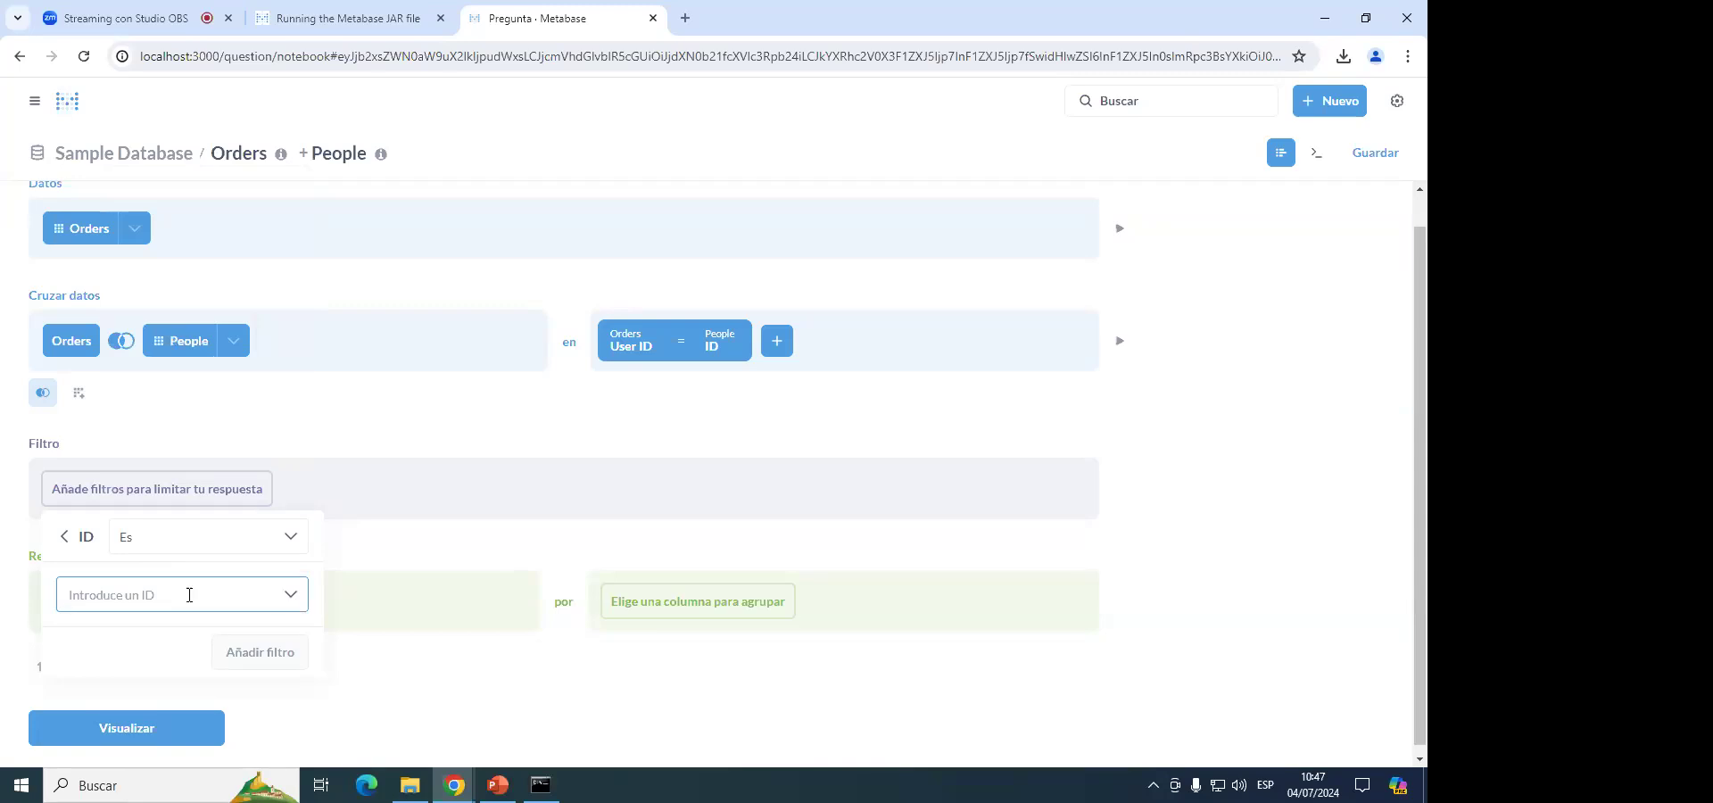
pyautogui.write('1')
pyautogui.press('BackSpace')
pyautogui.write('das')
pyautogui.press('BackSpace')
pyautogui.press('BackSpace')
pyautogui.click(80, 536)
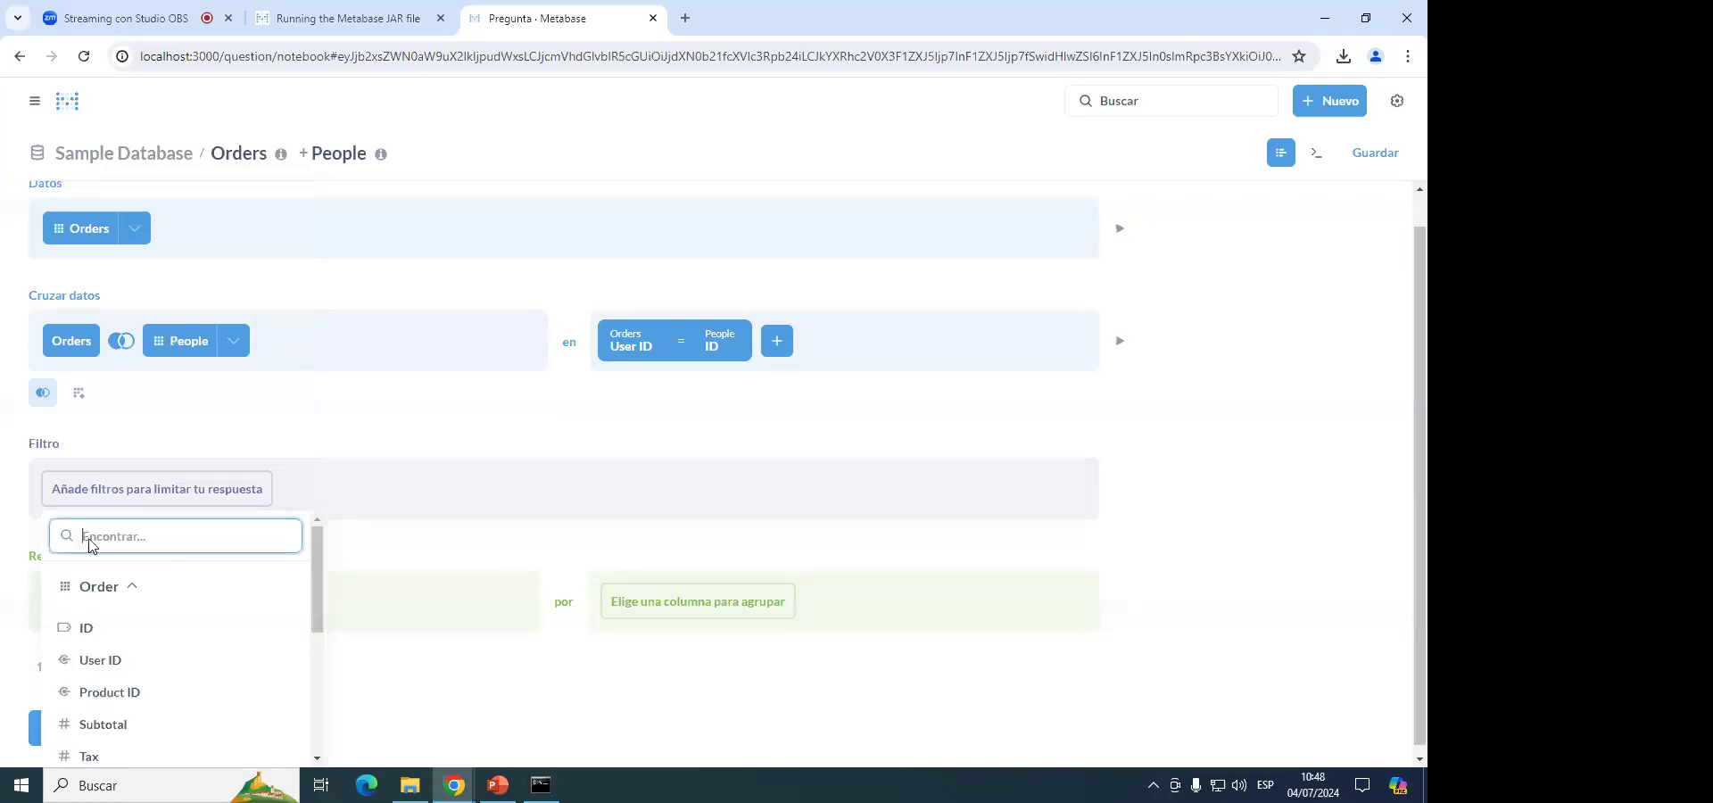
# Start a filter on the Person table's Email column and examine its text comparison operators.
pyautogui.scroll(-1, 237, 641)
pyautogui.click(149, 644)
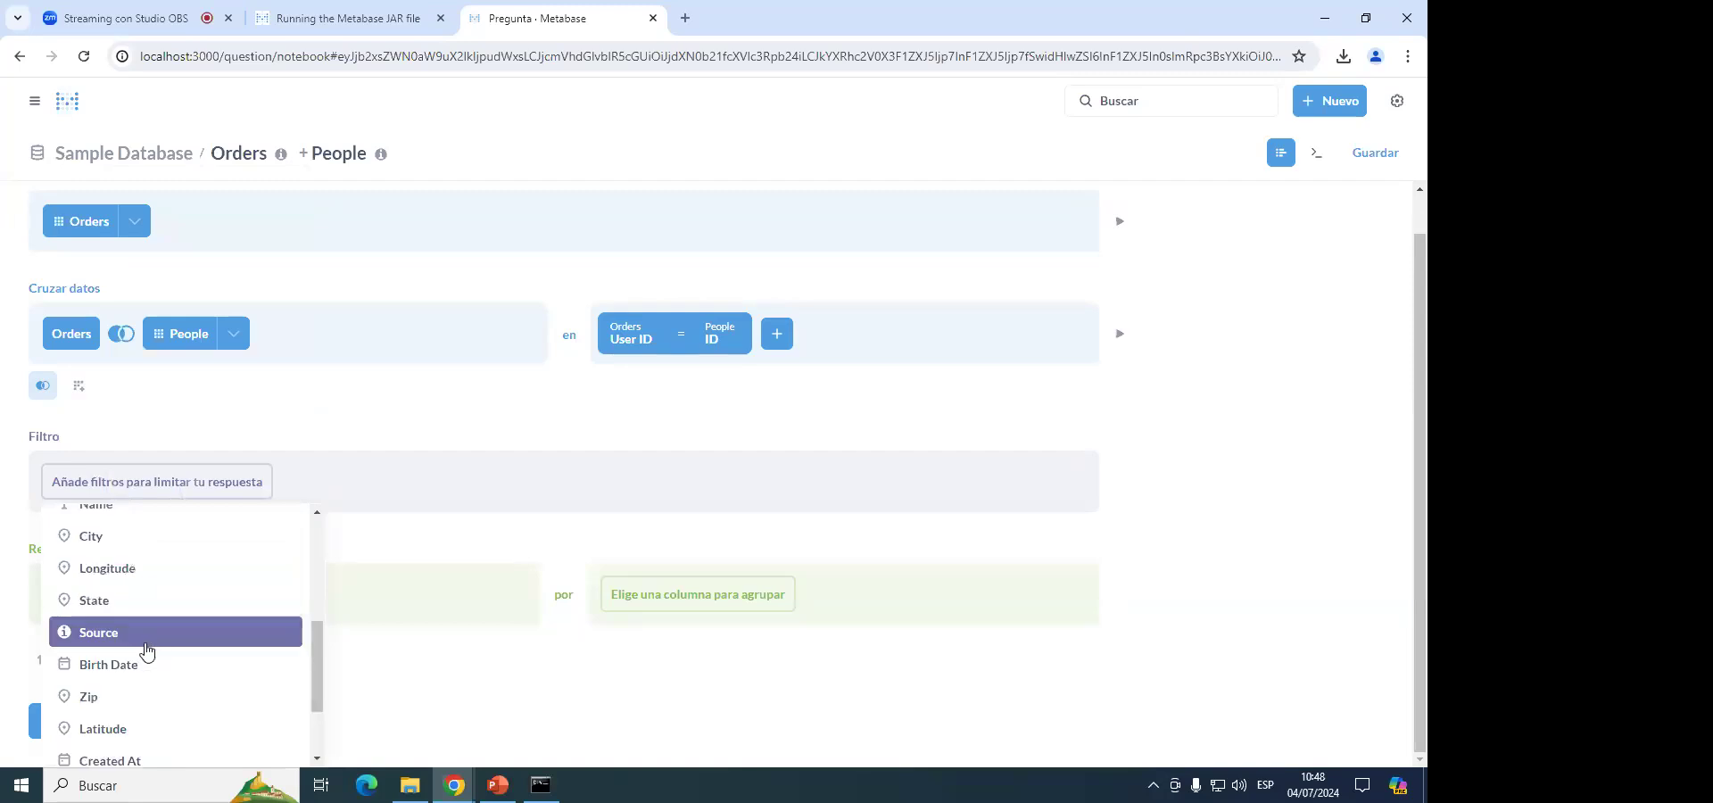
pyautogui.scroll(1, 165, 646)
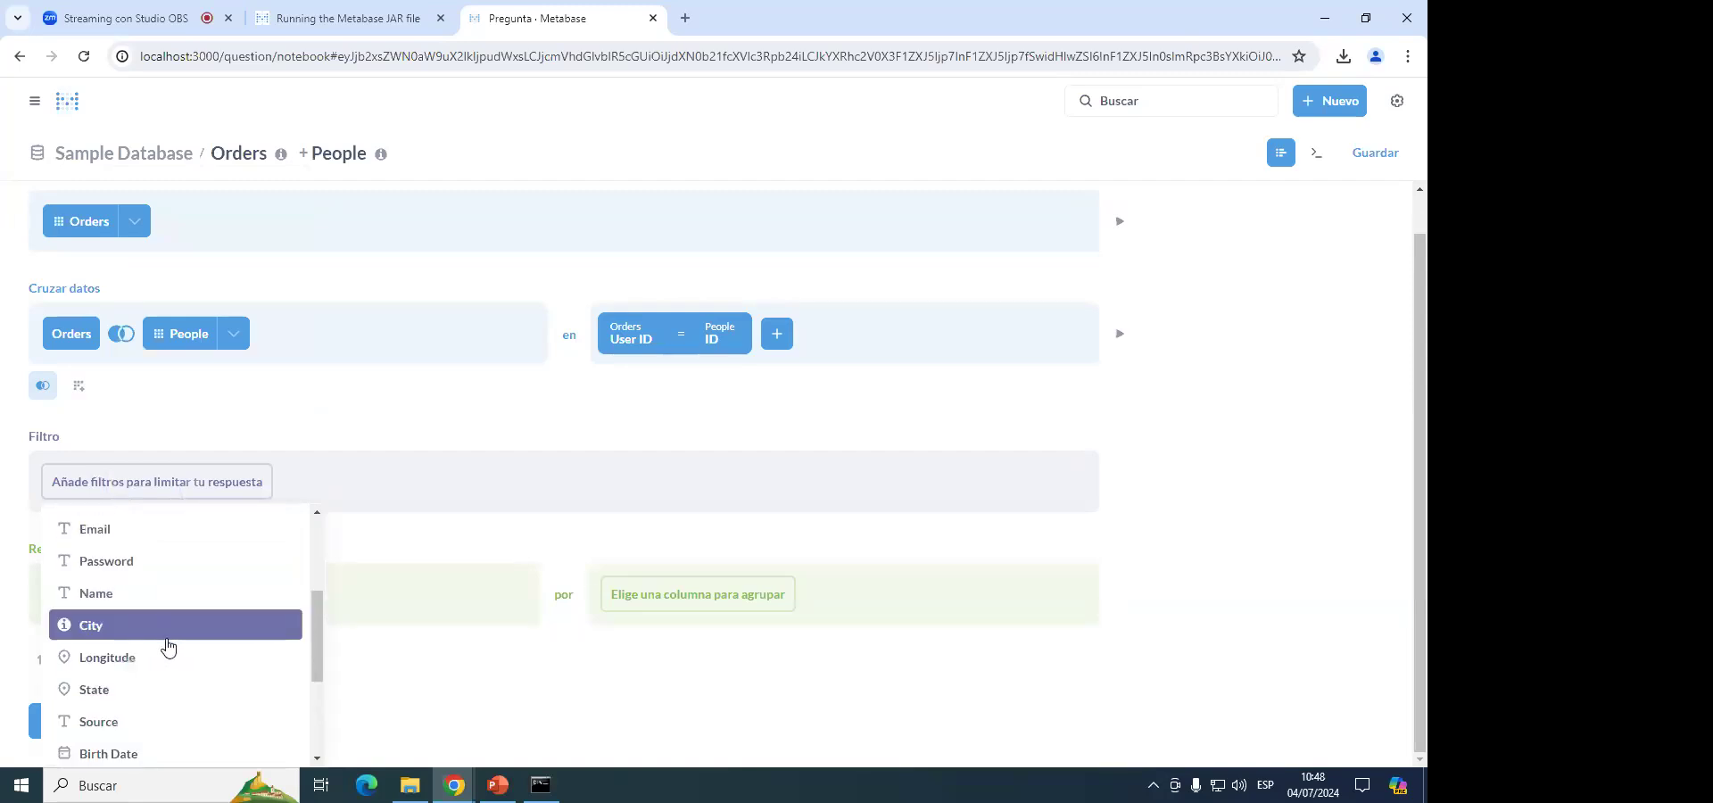
pyautogui.scroll(1, 173, 647)
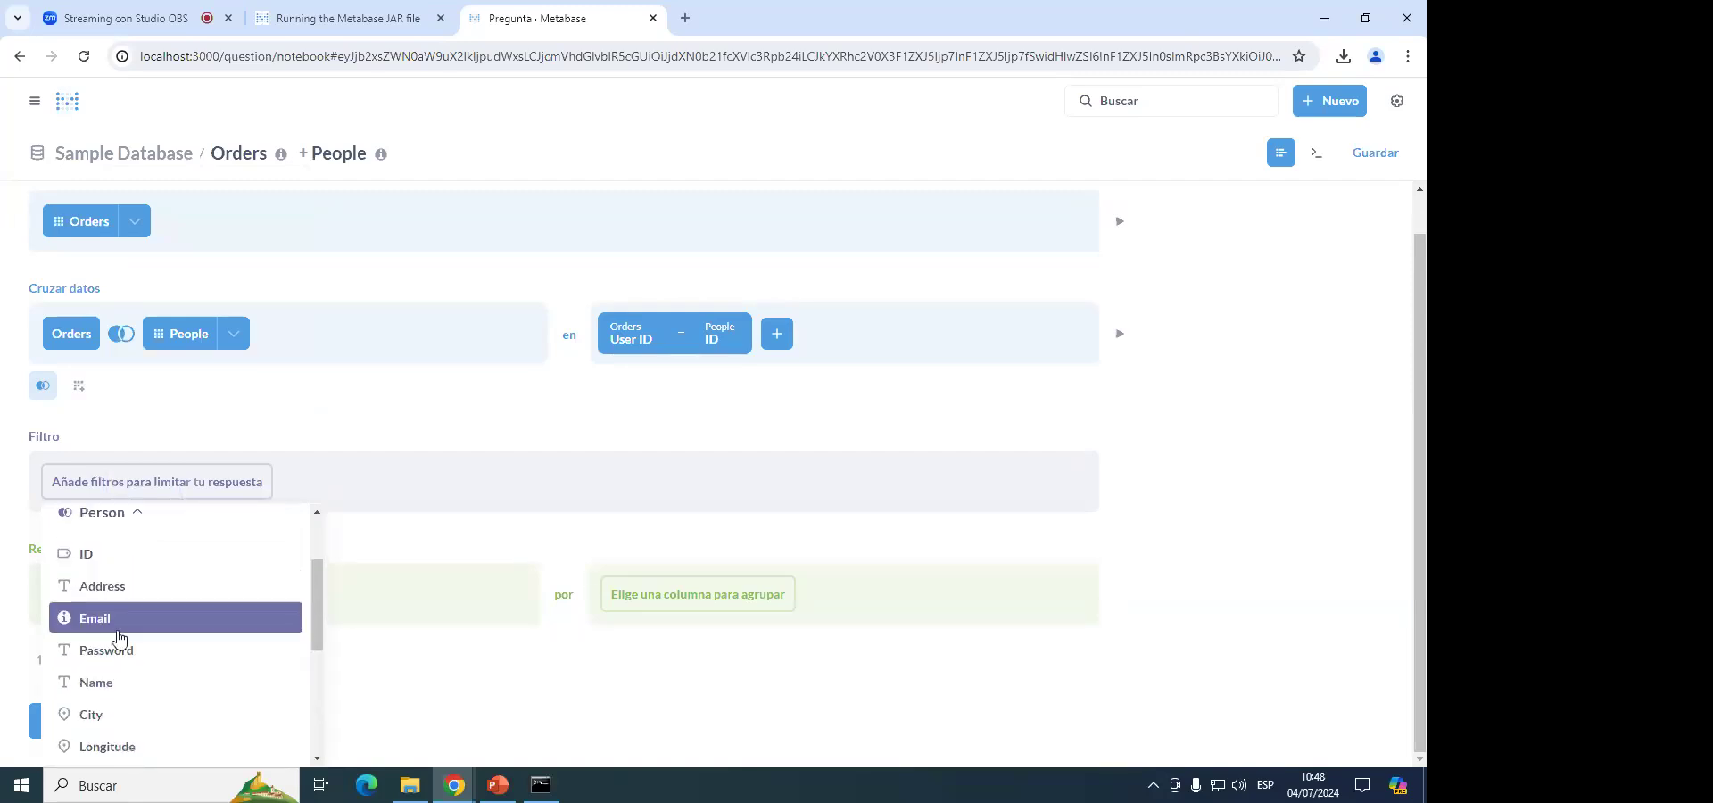
pyautogui.click(141, 619)
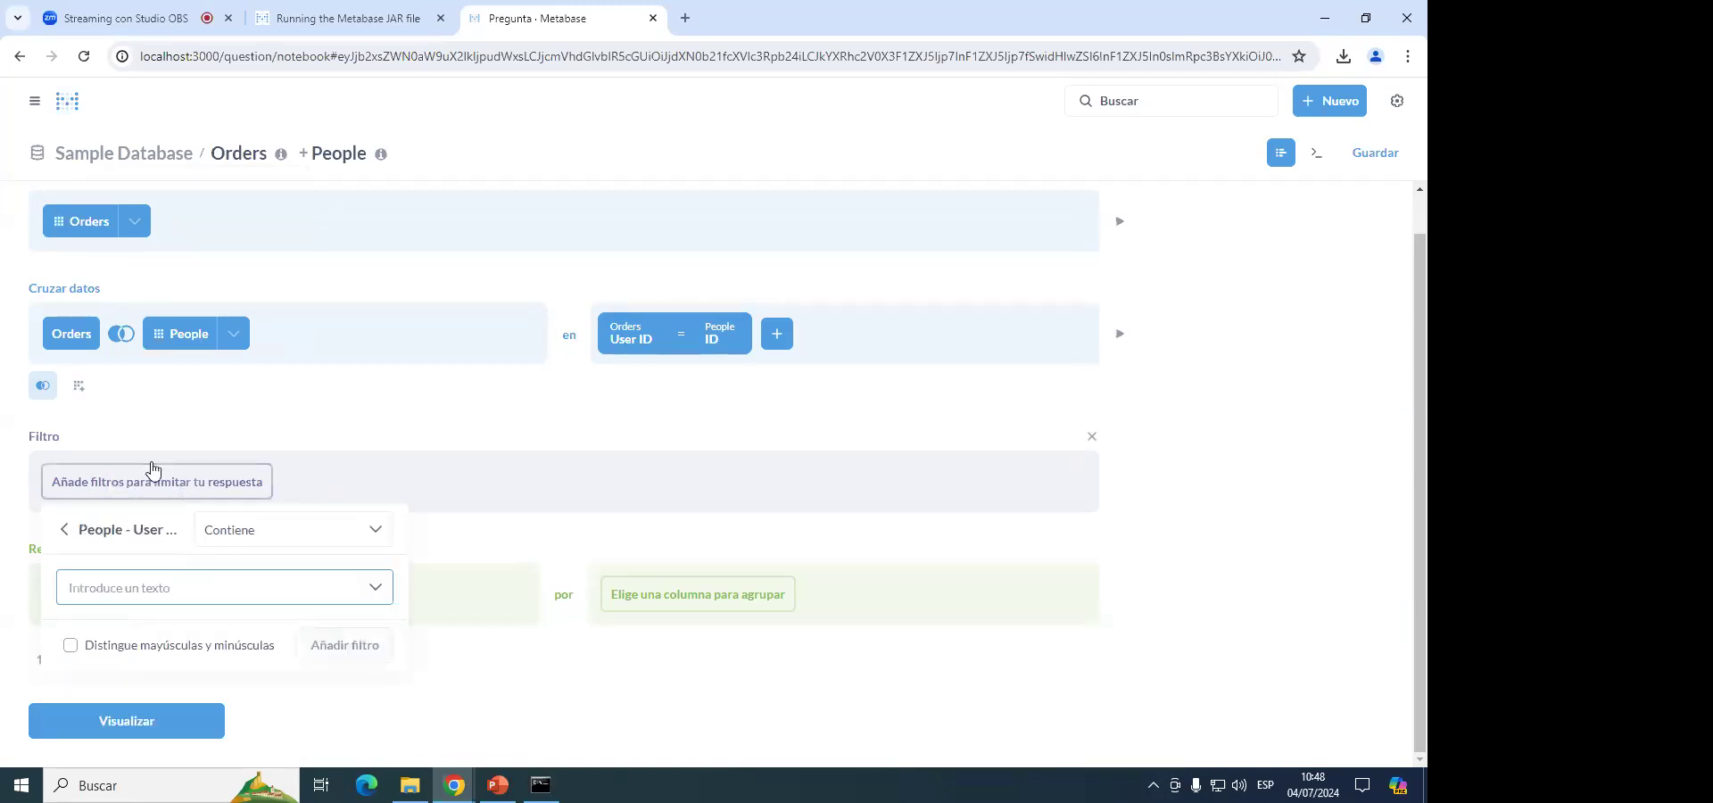
pyautogui.click(269, 540)
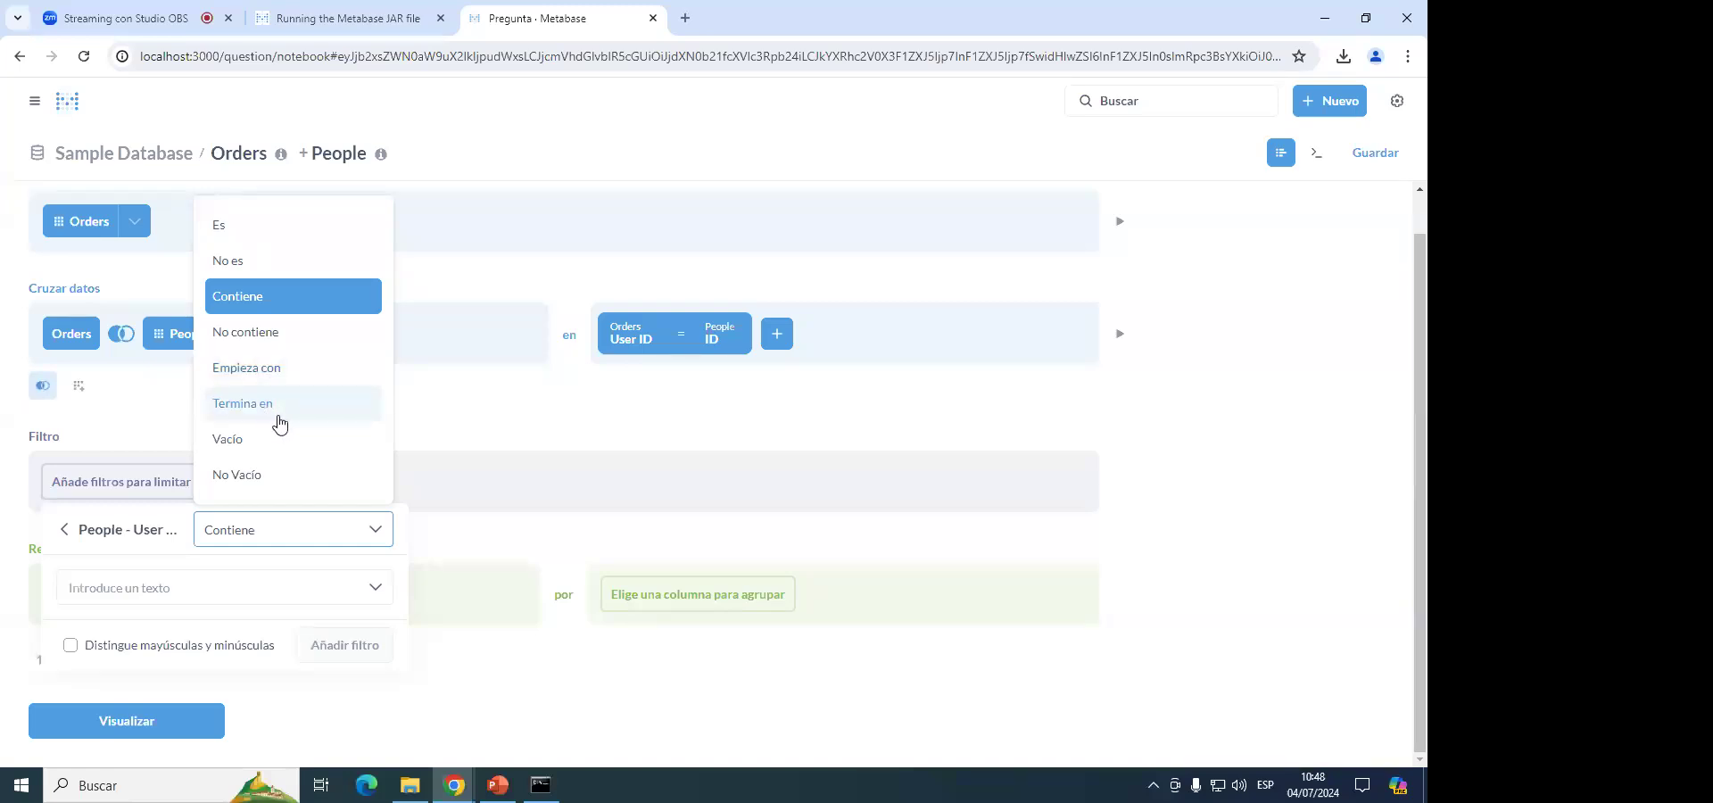
# Enter asdadas as the text for the Email contains (Contiene) filter and discard the filter without adding it.
pyautogui.click(115, 586)
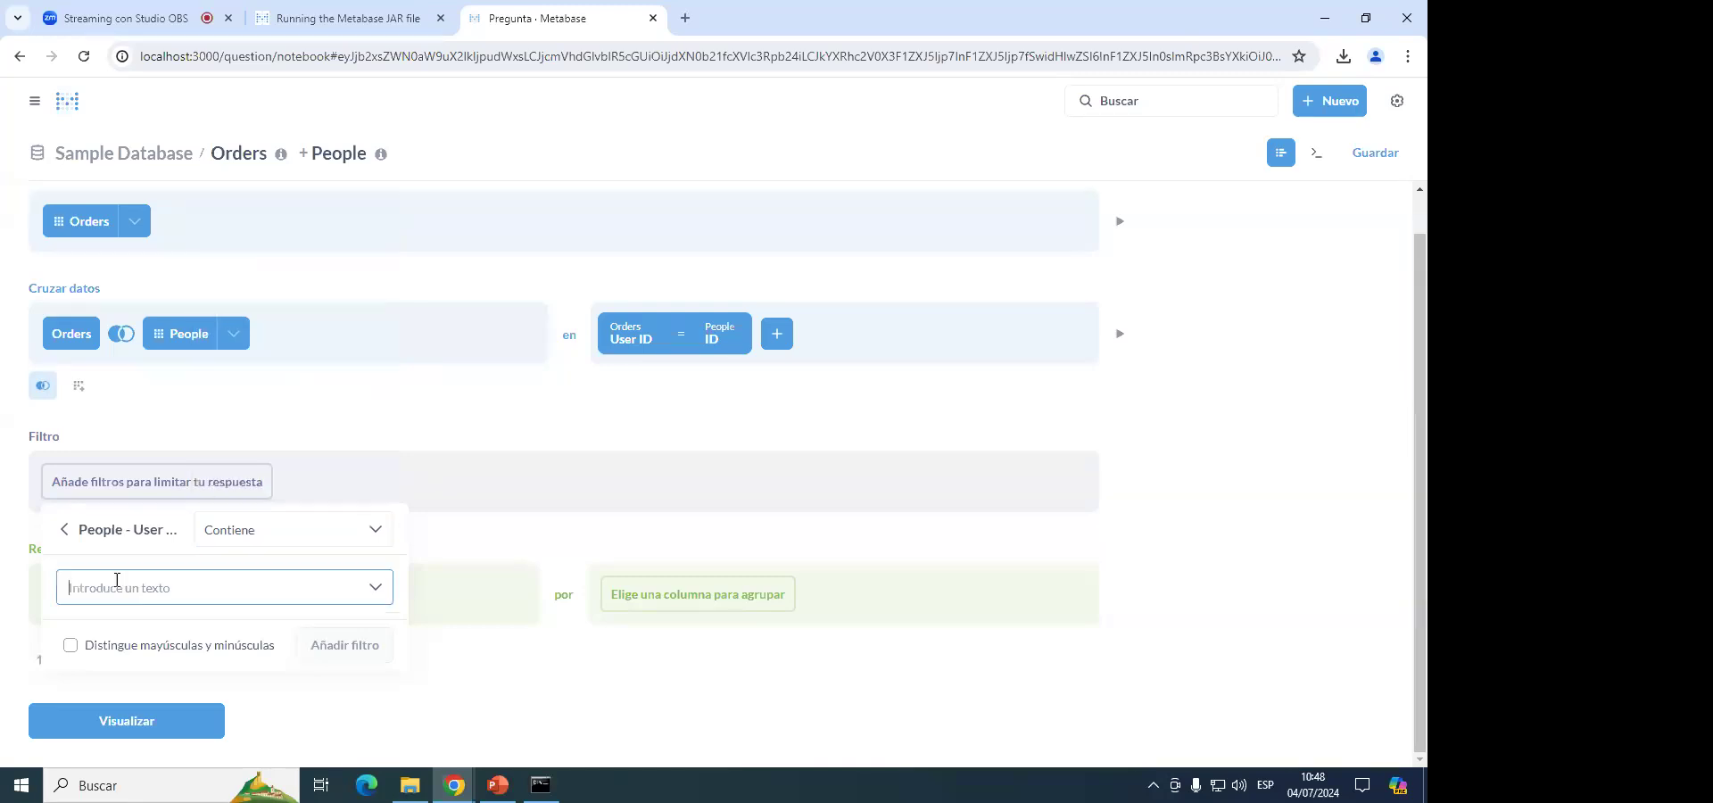
pyautogui.write('asdadas')
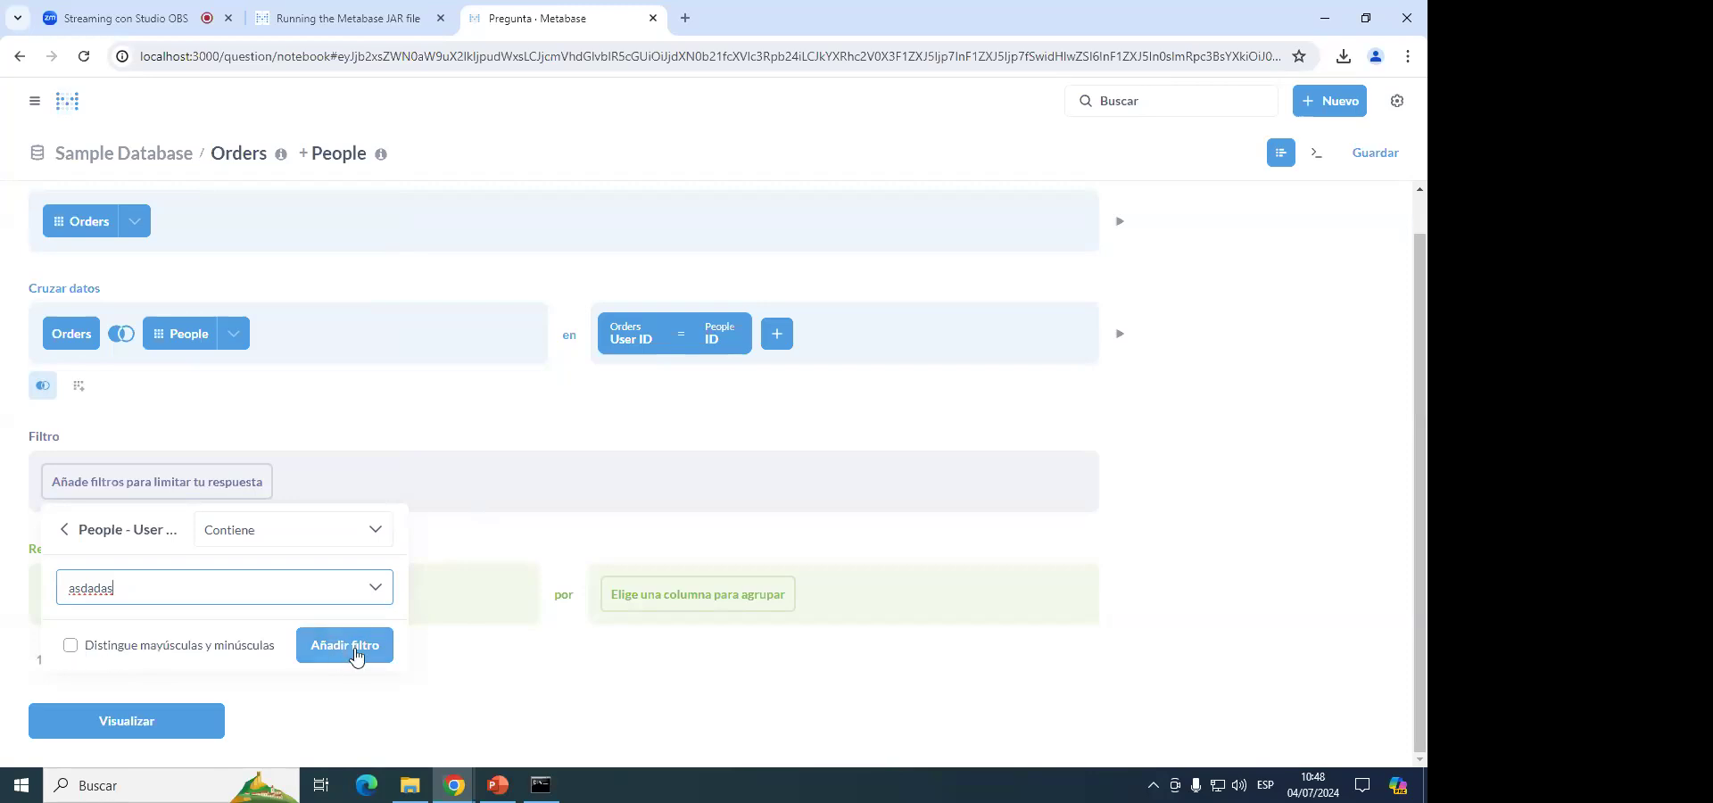
pyautogui.click(64, 539)
pyautogui.click(412, 480)
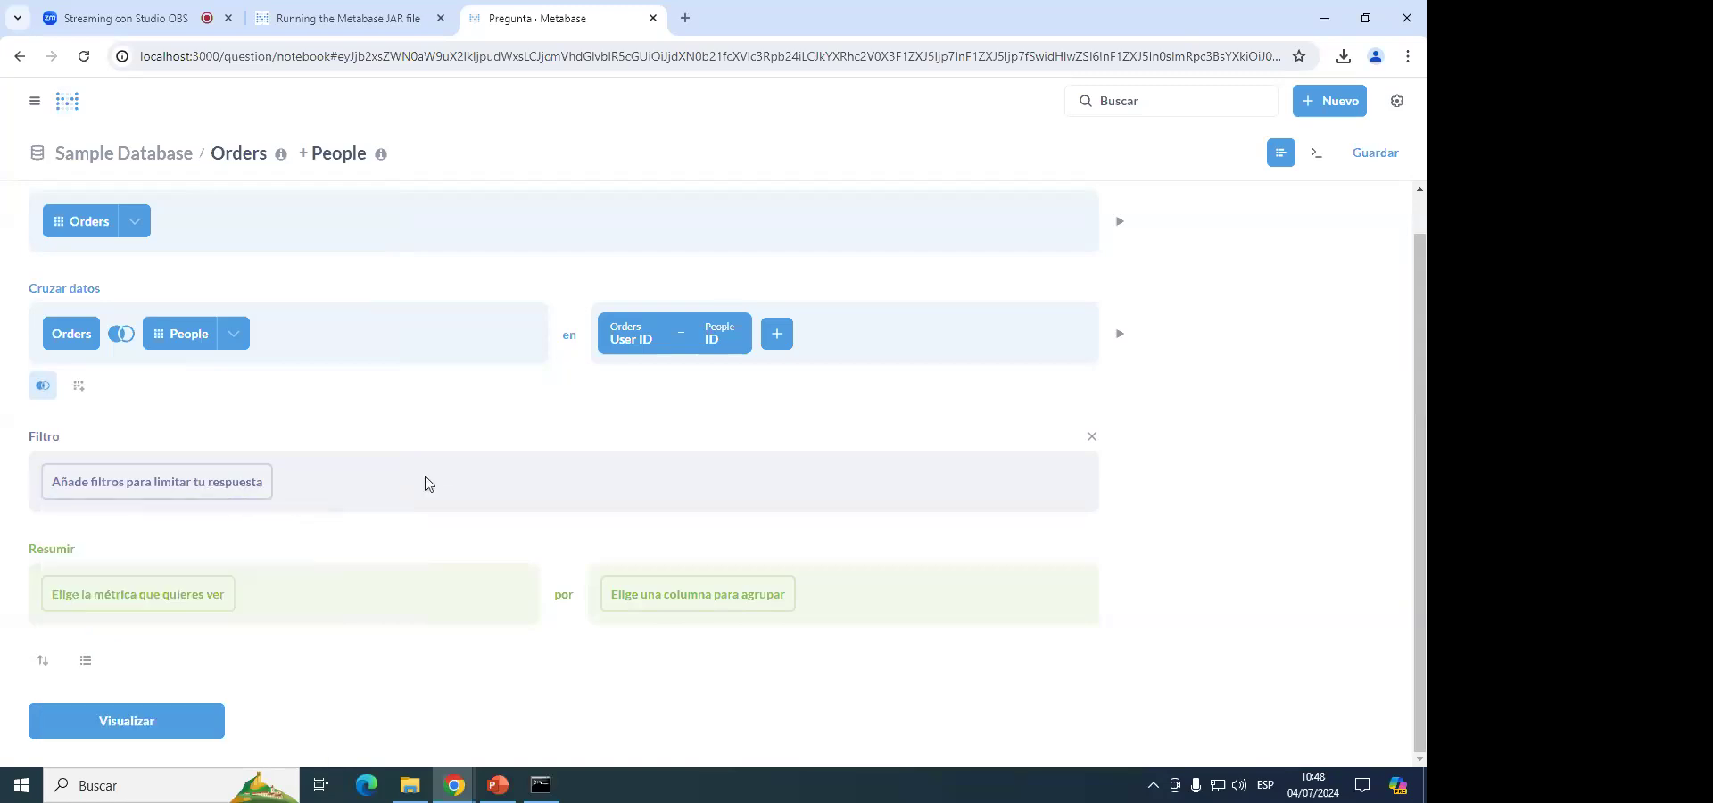
pyautogui.click(207, 496)
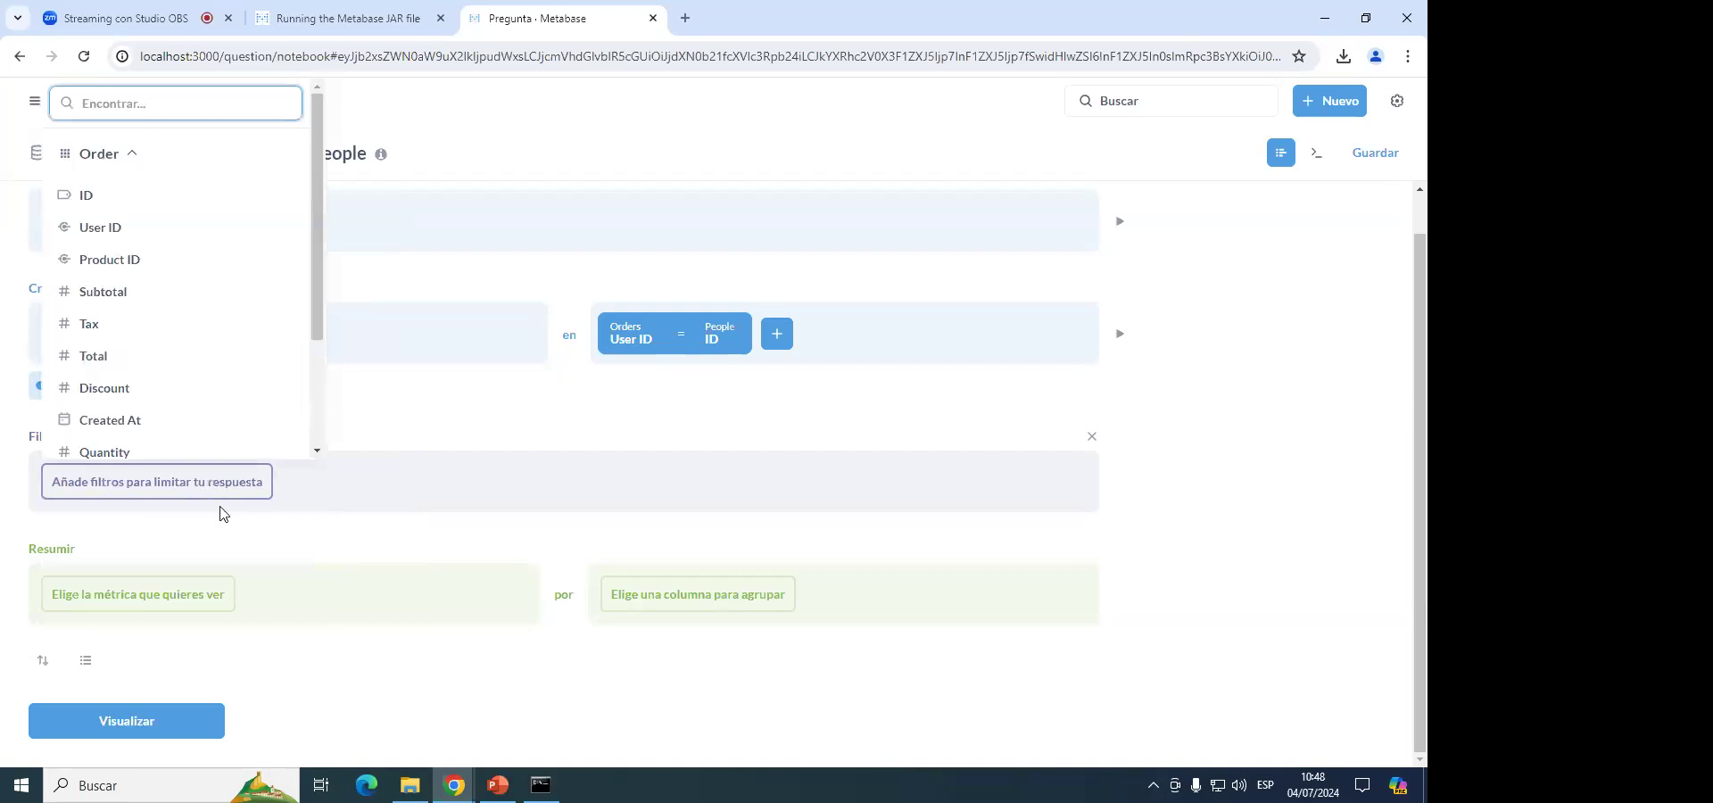
pyautogui.scroll(-1, 145, 361)
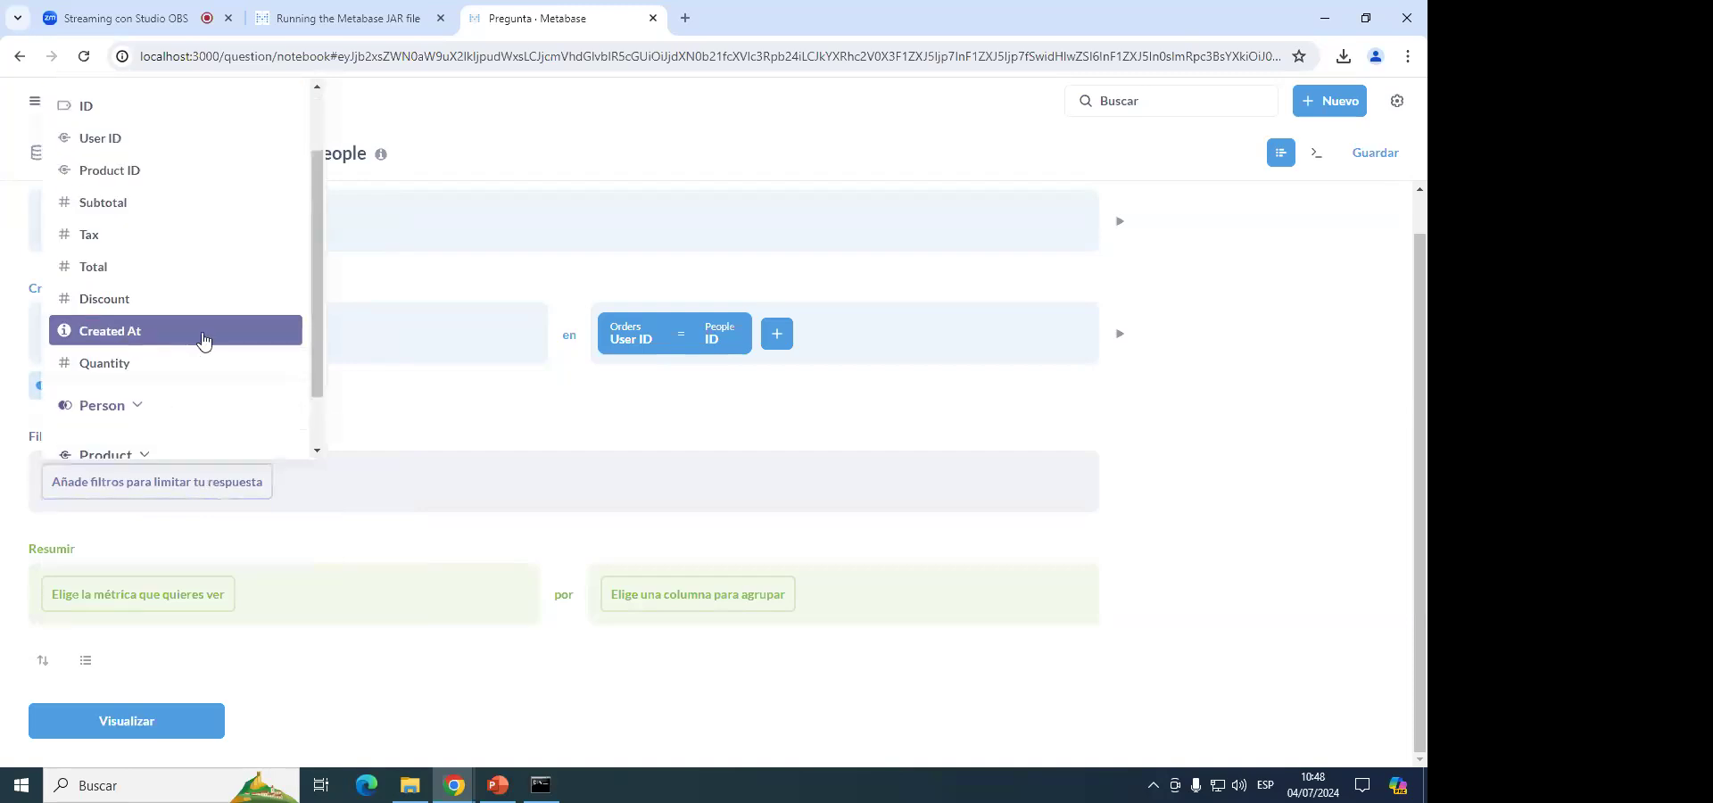
pyautogui.click(471, 510)
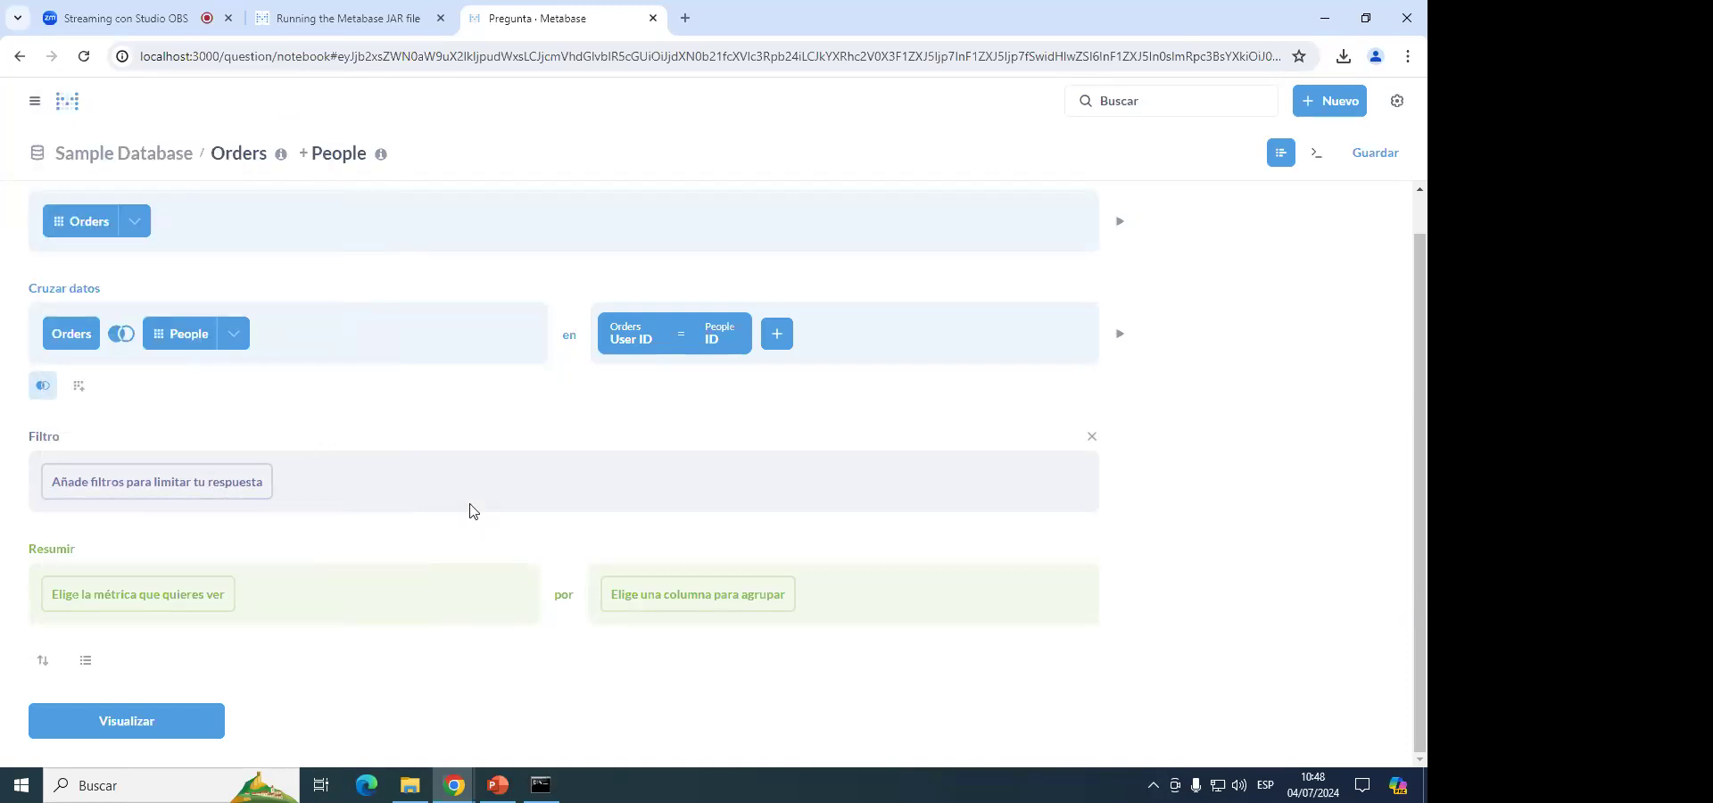
# Switch to the Zoom meeting and check the meeting chat for new messages.
pyautogui.click(134, 18)
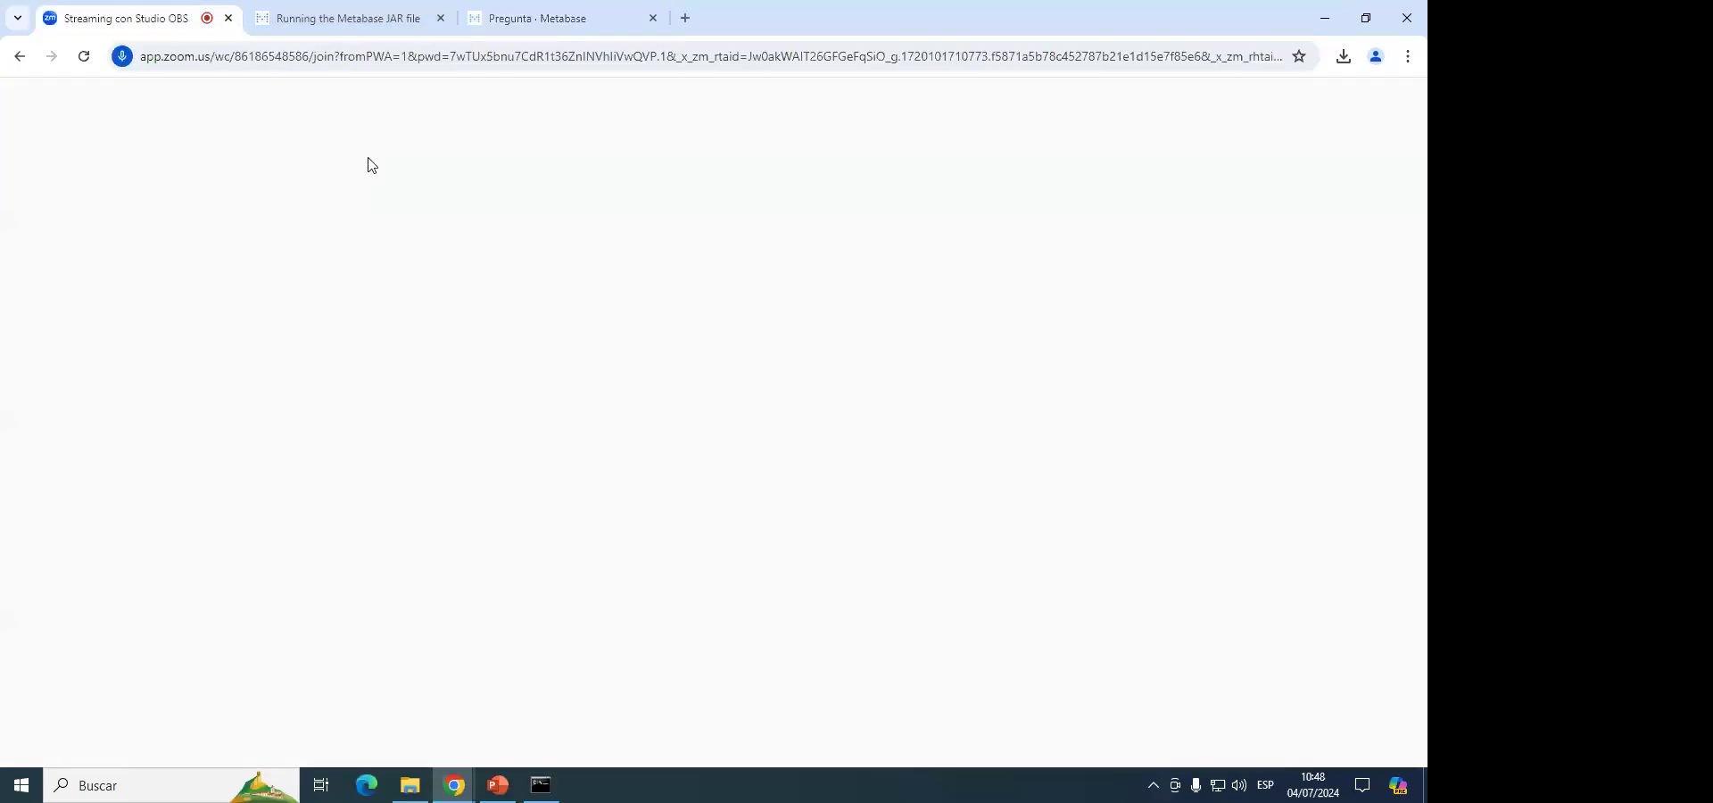
pyautogui.click(600, 736)
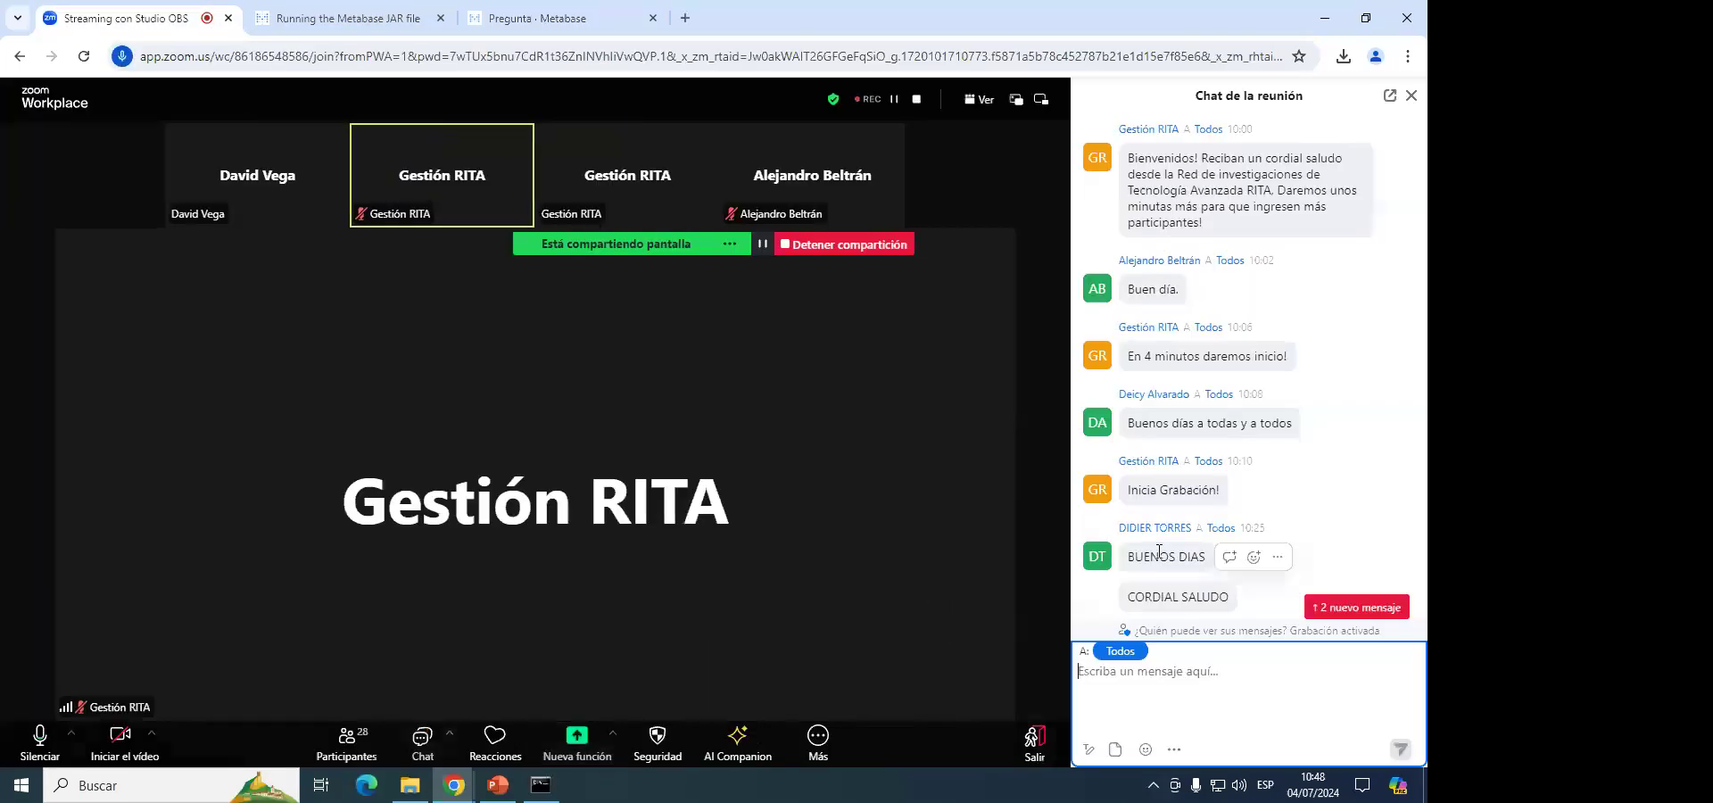
pyautogui.click(1276, 597)
pyautogui.click(1369, 505)
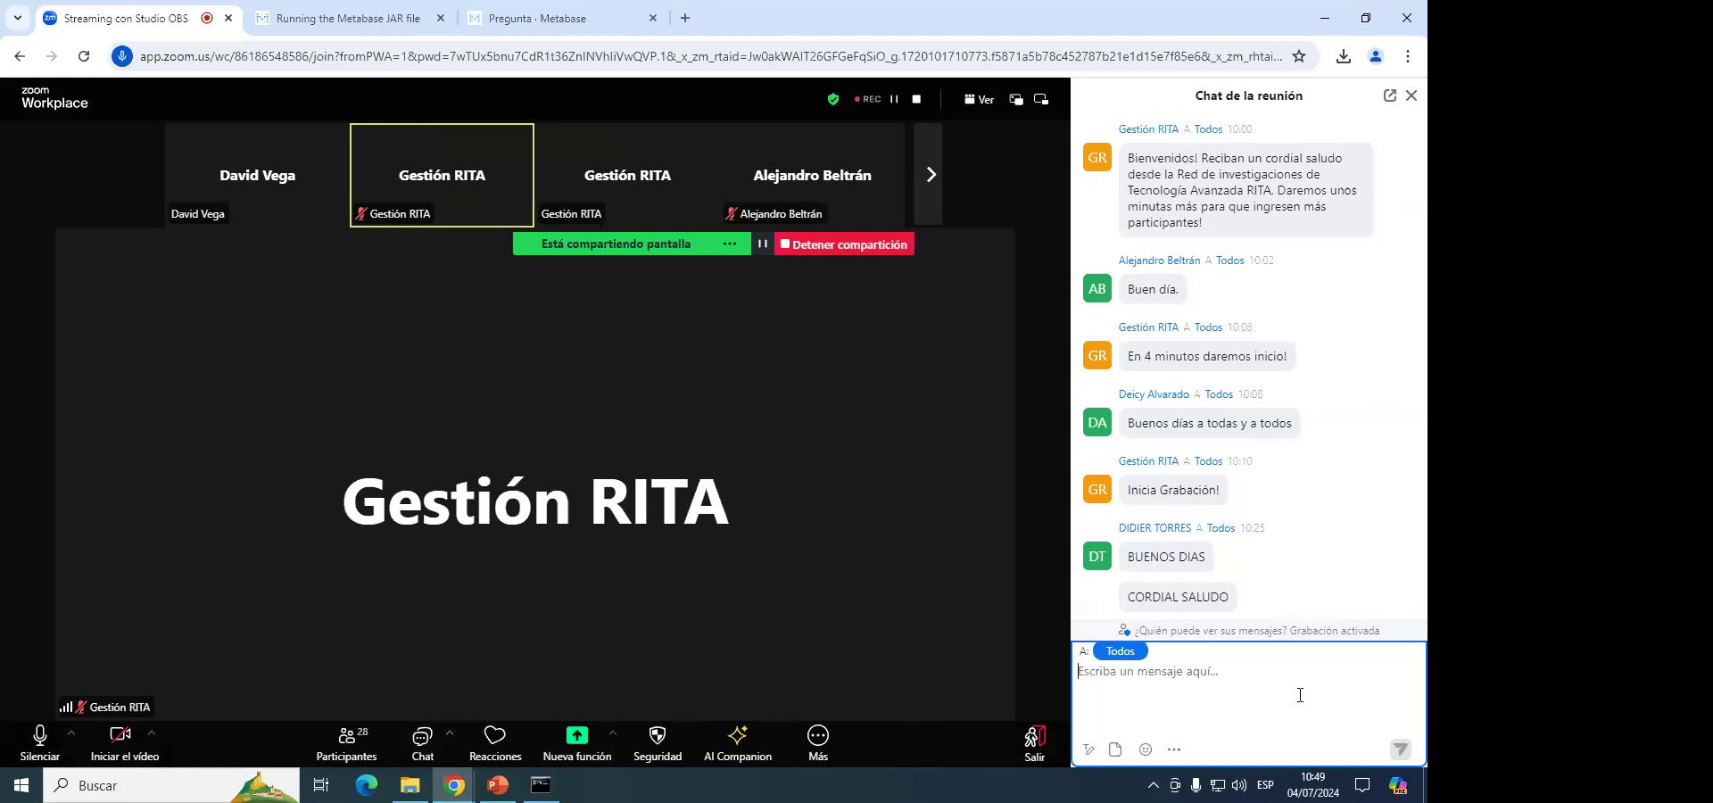
pyautogui.click(1360, 599)
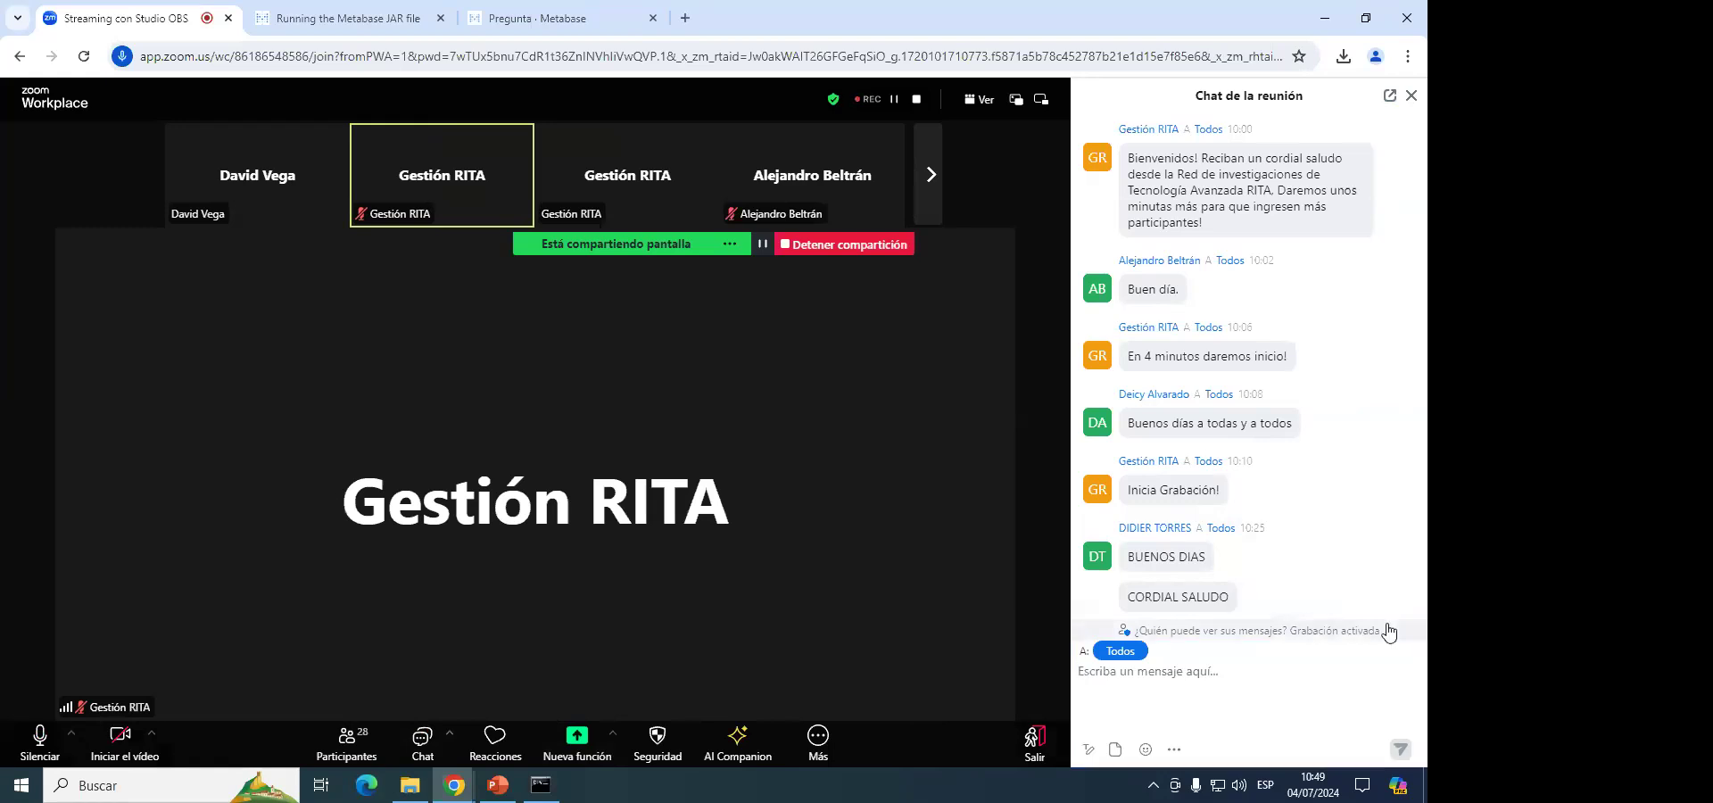
# Return to the Metabase question and examine the date filter options for the Order table's Created At column, then close the list.
pyautogui.click(557, 10)
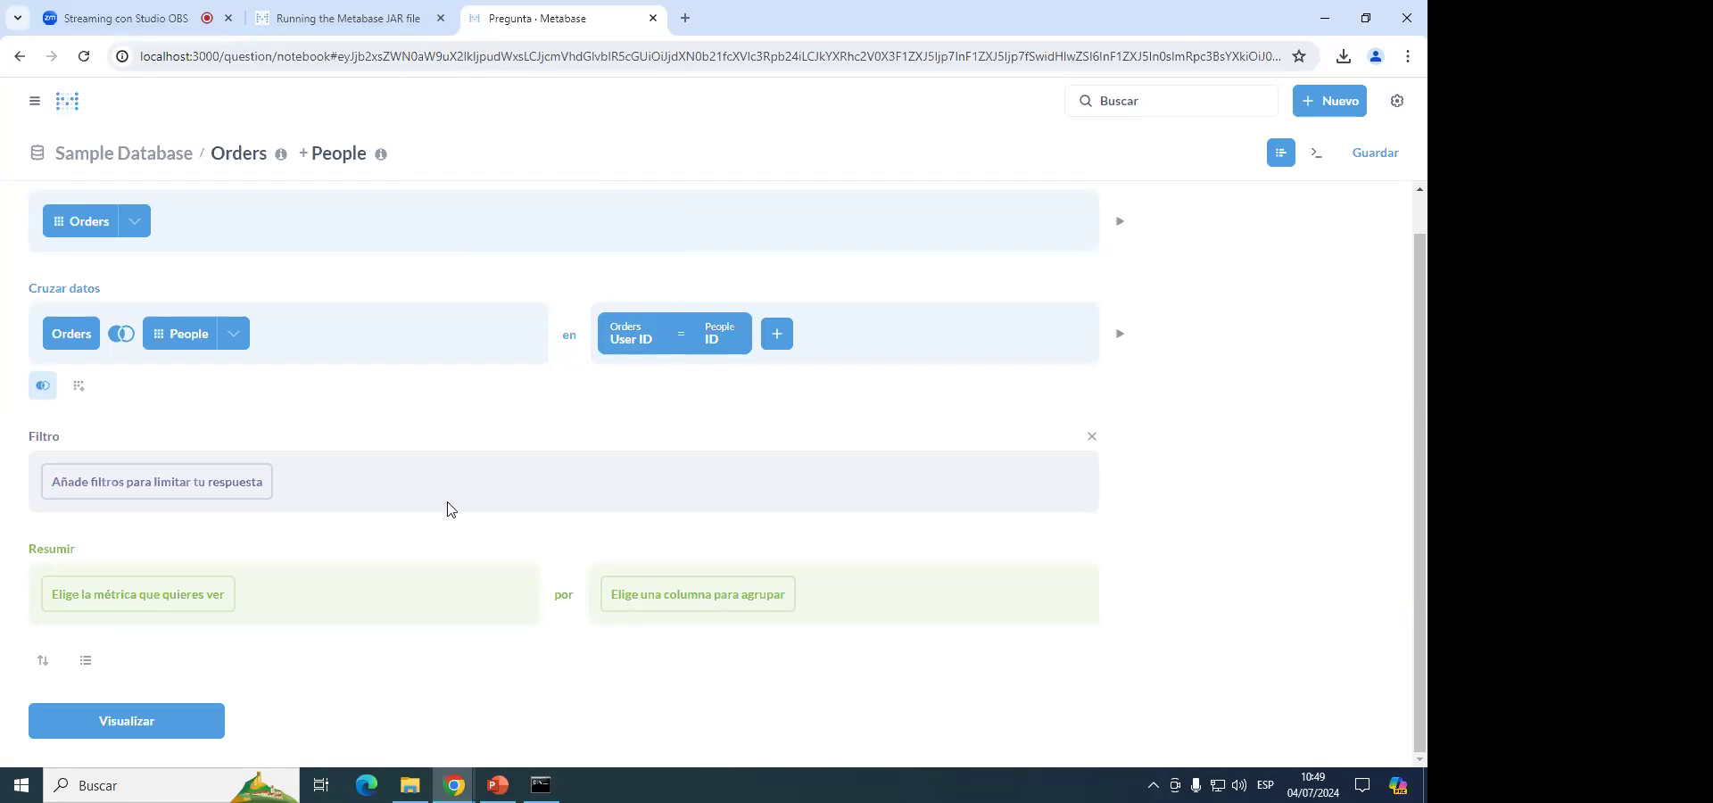
pyautogui.click(237, 483)
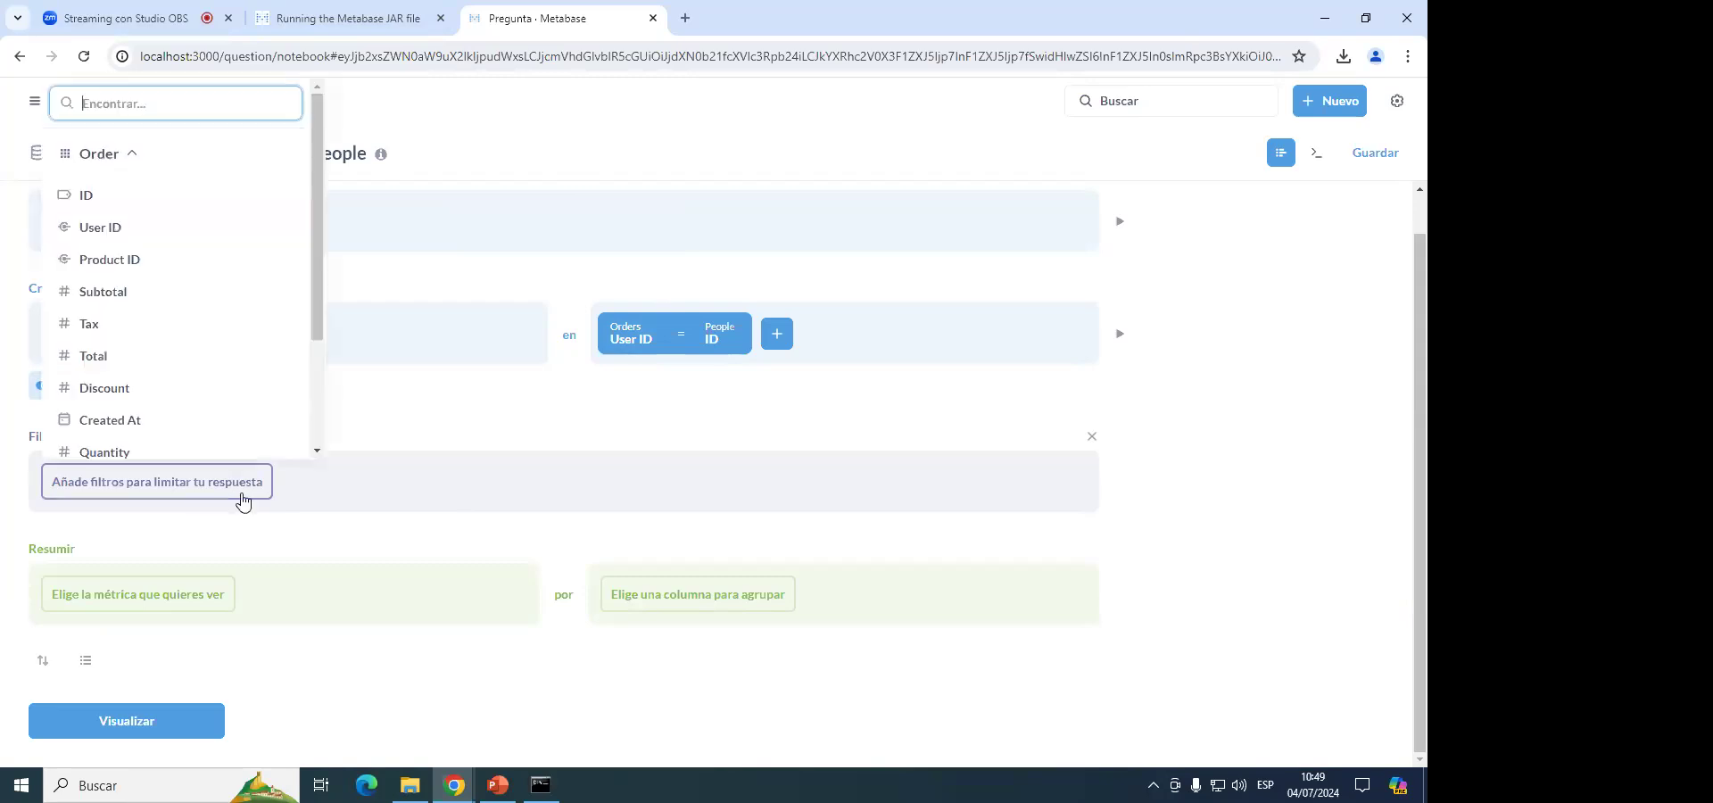
pyautogui.click(179, 422)
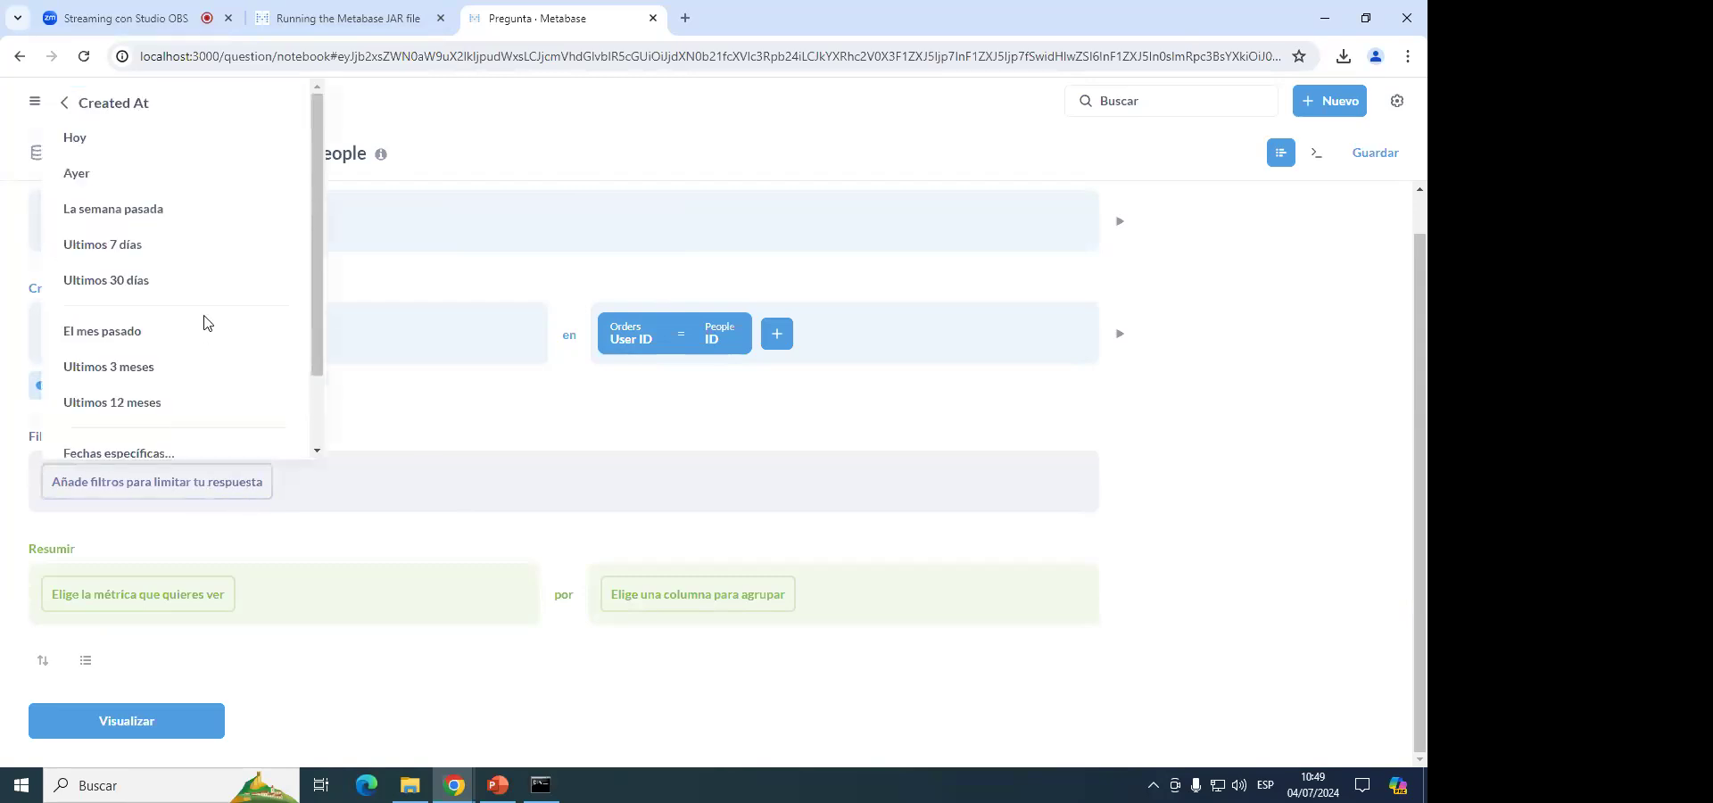
pyautogui.scroll(-2, 207, 325)
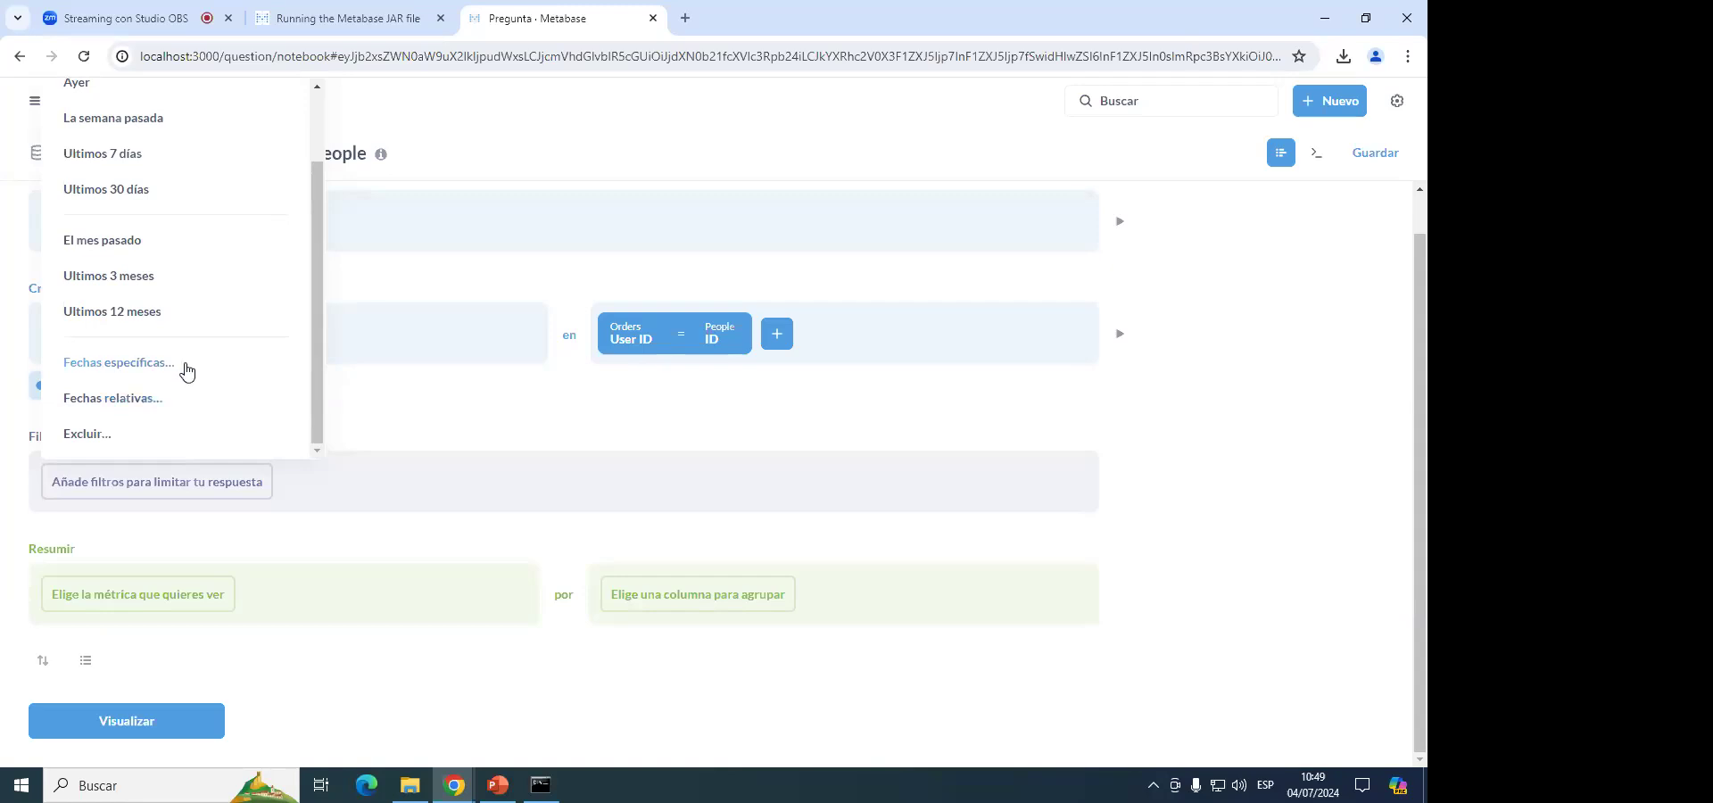
pyautogui.scroll(2, 134, 250)
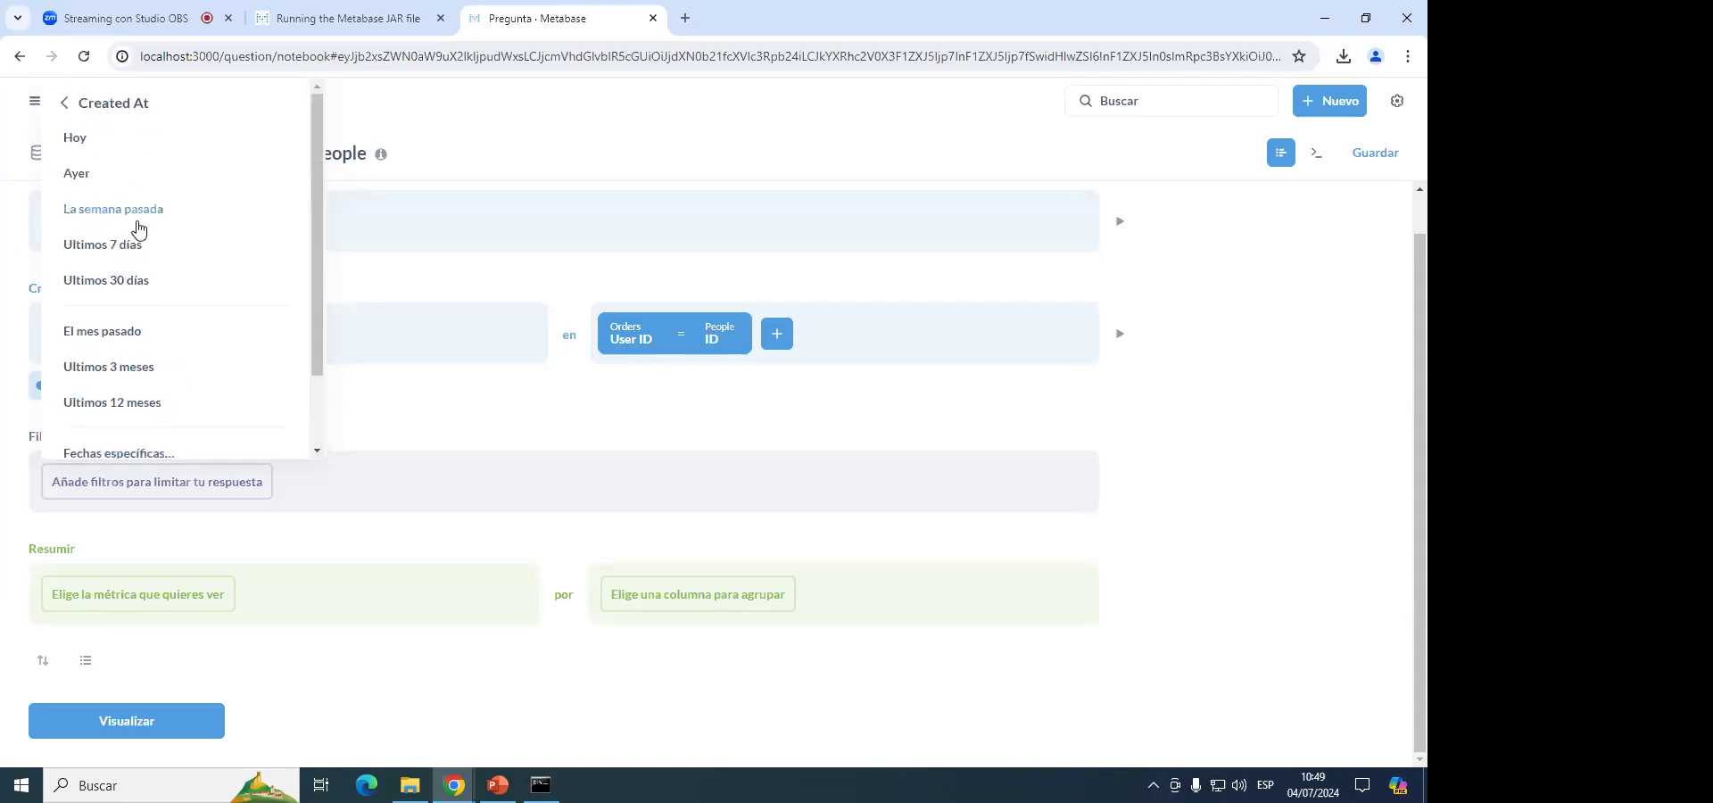
pyautogui.scroll(-1, 136, 267)
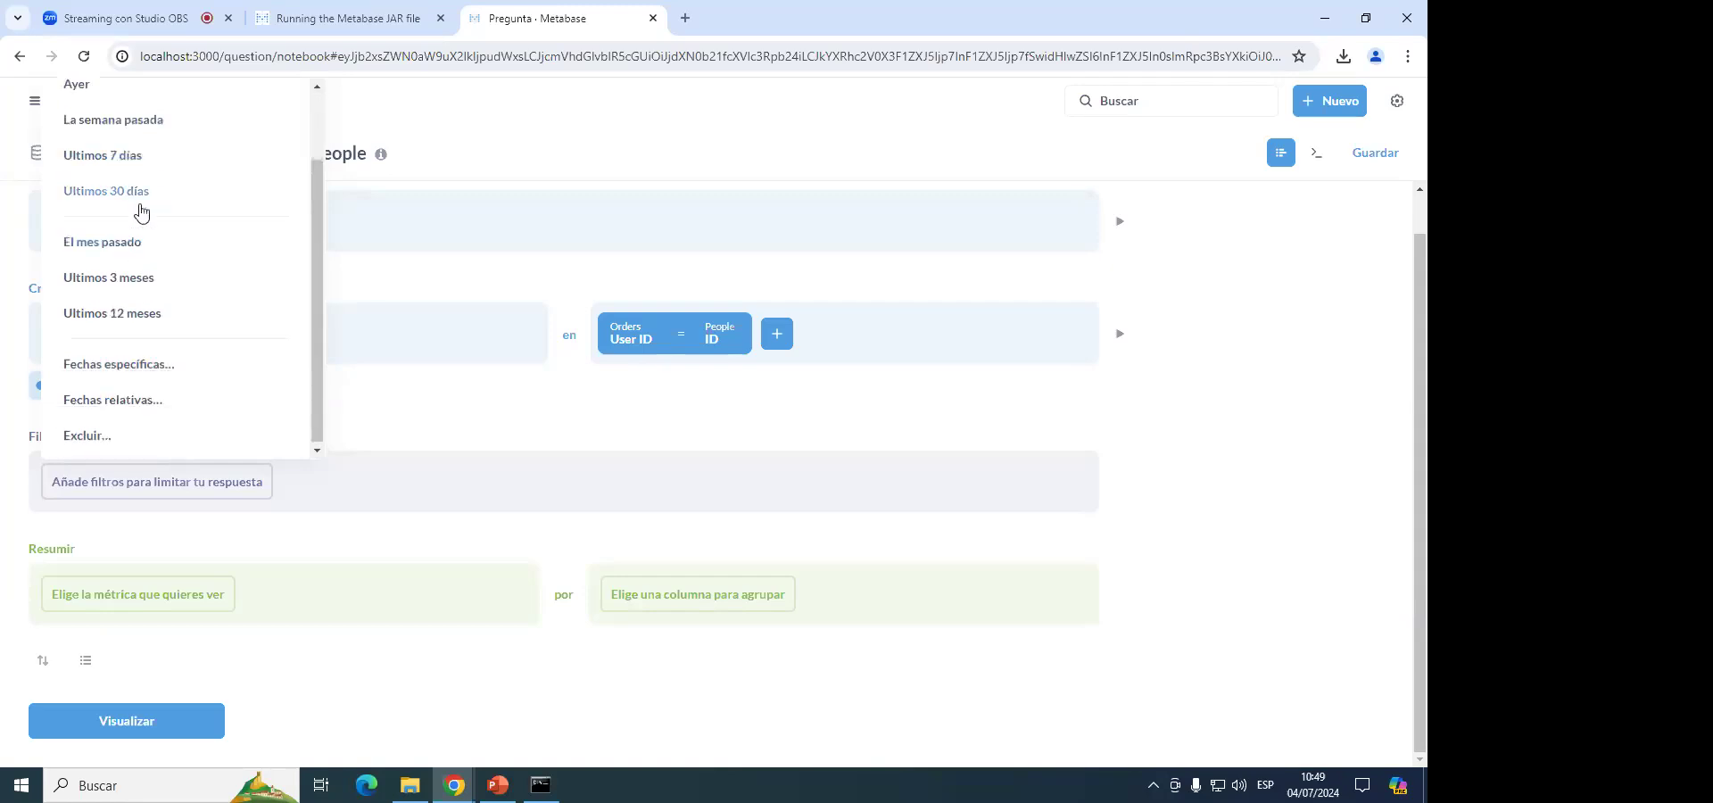
pyautogui.scroll(1, 205, 383)
pyautogui.scroll(1, 220, 397)
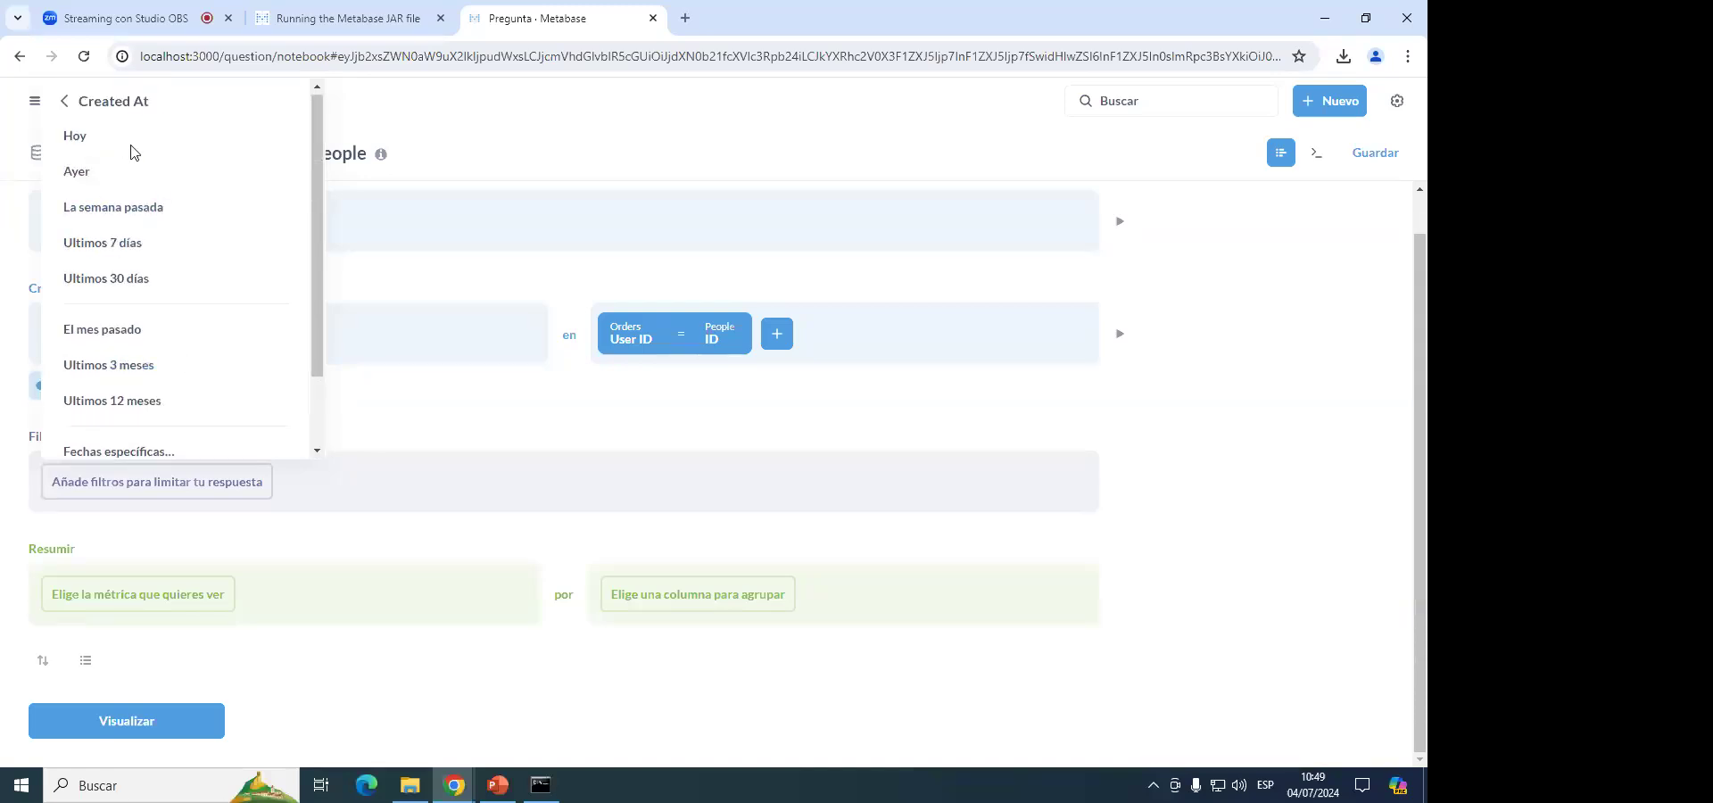
pyautogui.scroll(-1, 164, 375)
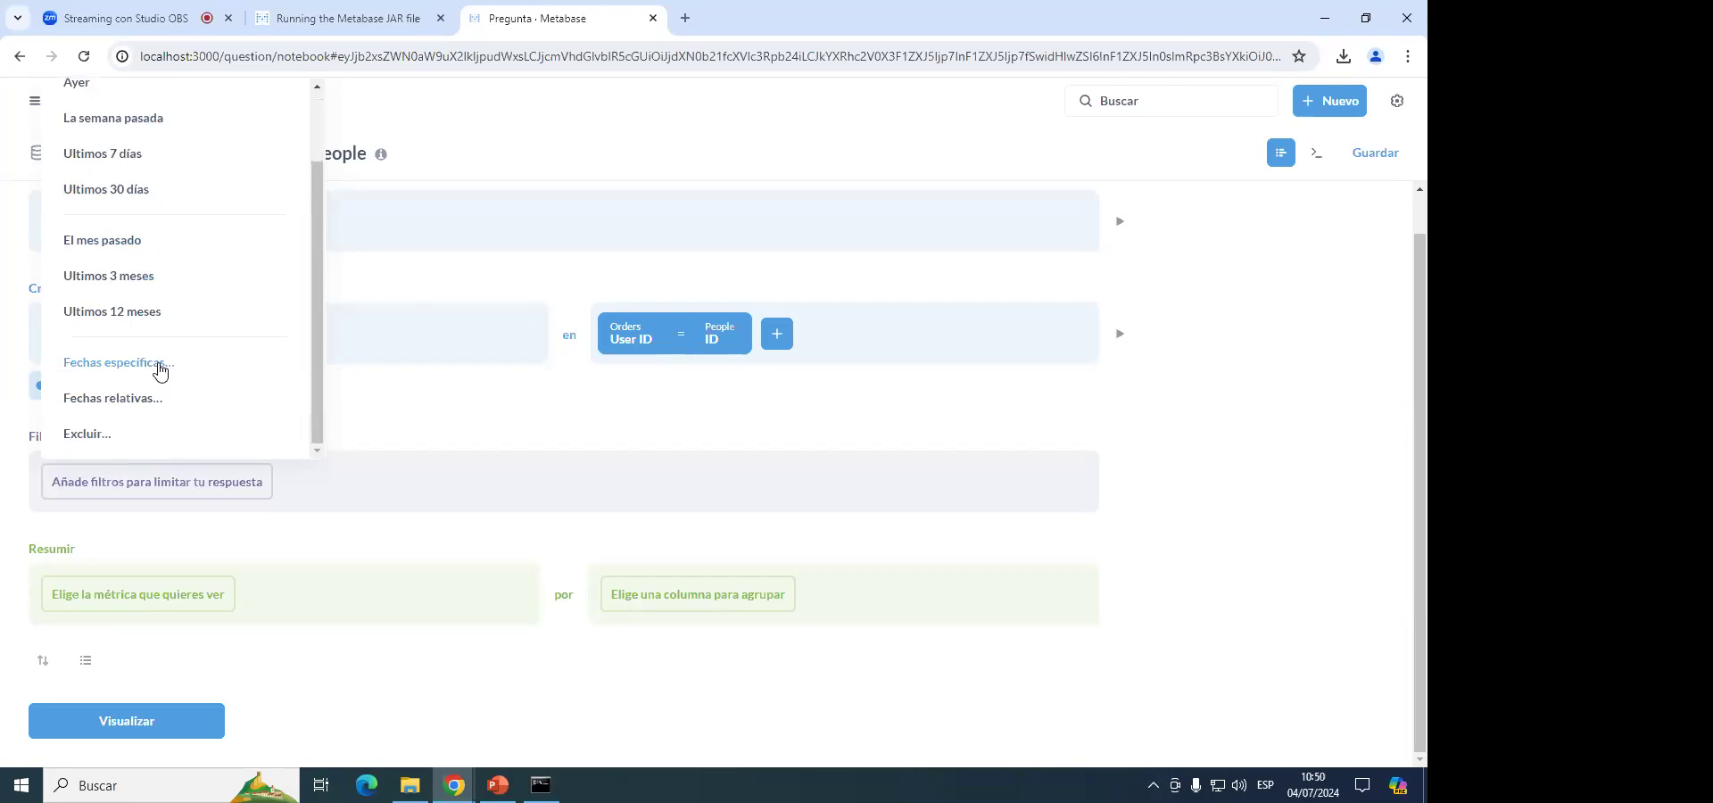
pyautogui.click(437, 499)
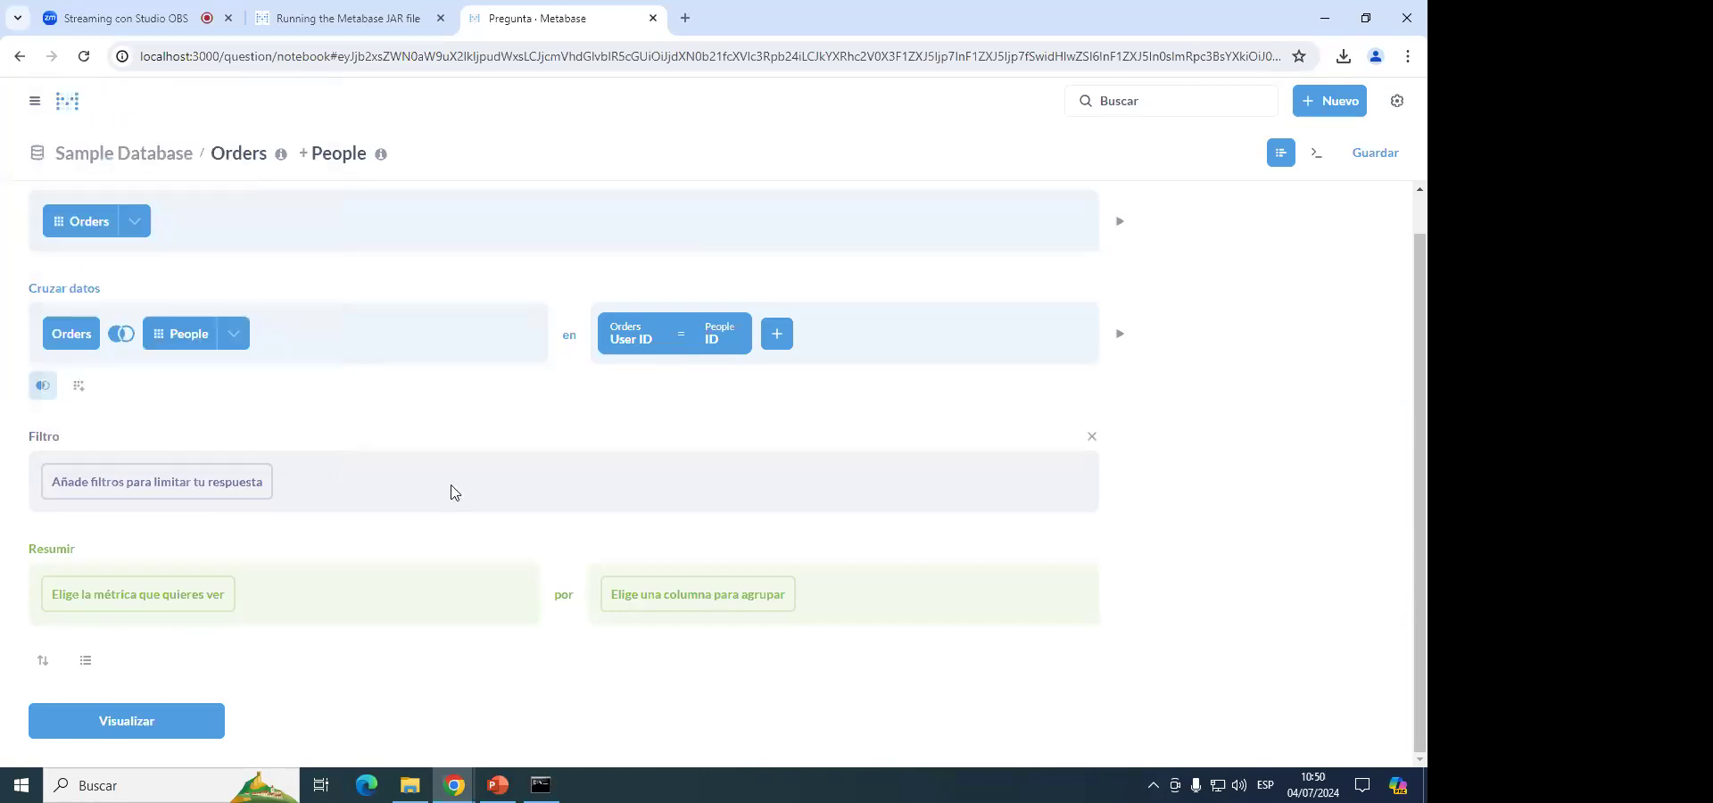
# Start a custom expression (Expresión Personalizada) filter, try the symbols ><, and erase them.
pyautogui.click(159, 483)
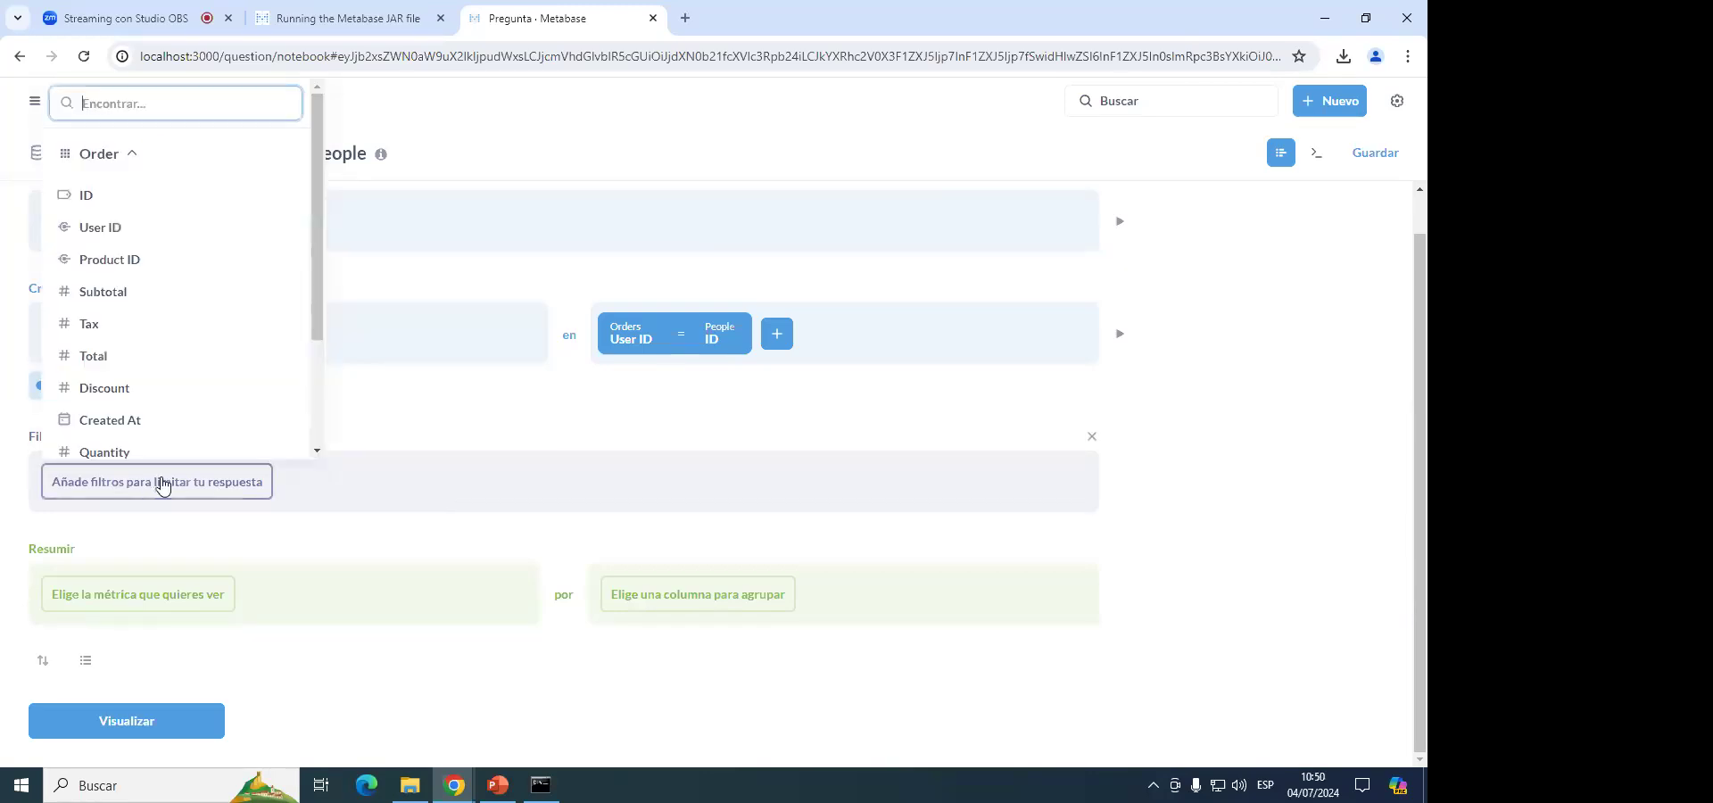
pyautogui.scroll(-3, 191, 313)
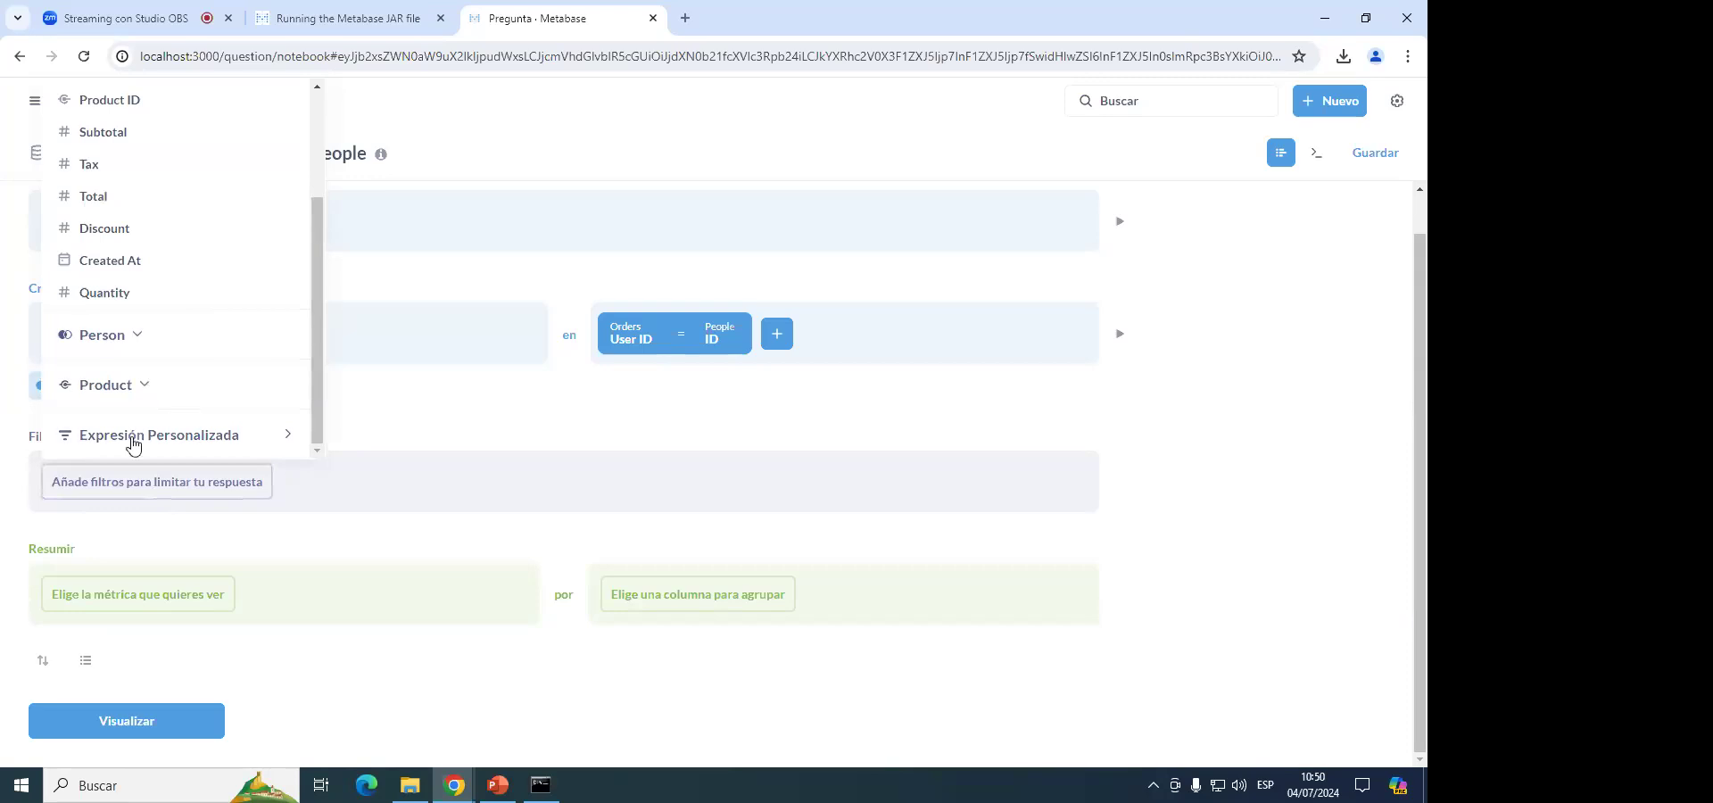
pyautogui.scroll(3, 169, 295)
pyautogui.scroll(-3, 161, 318)
pyautogui.click(134, 442)
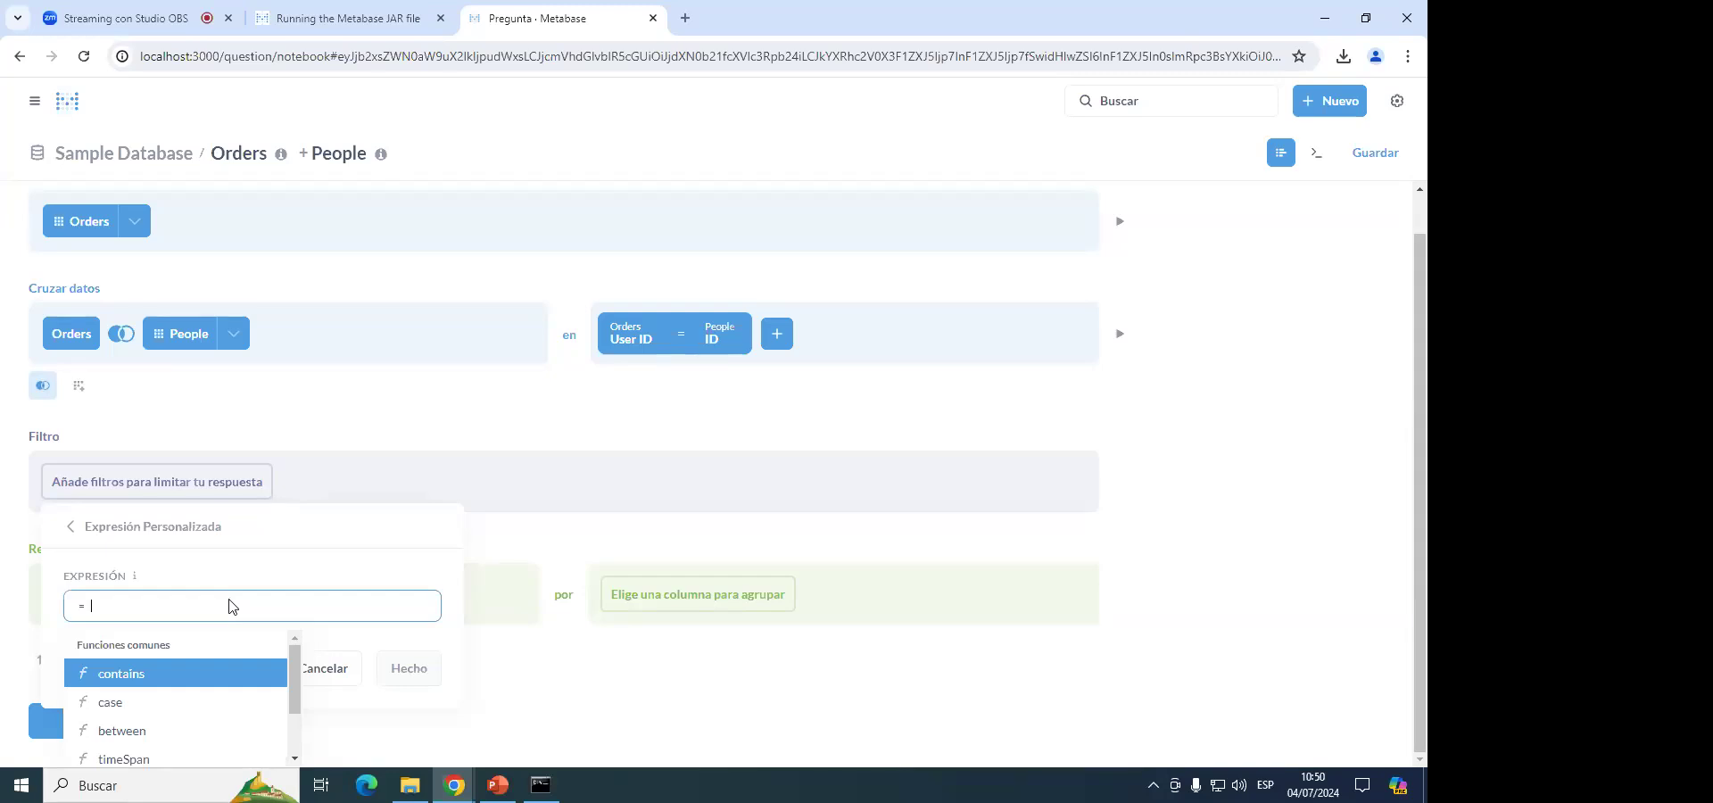
pyautogui.write('><')
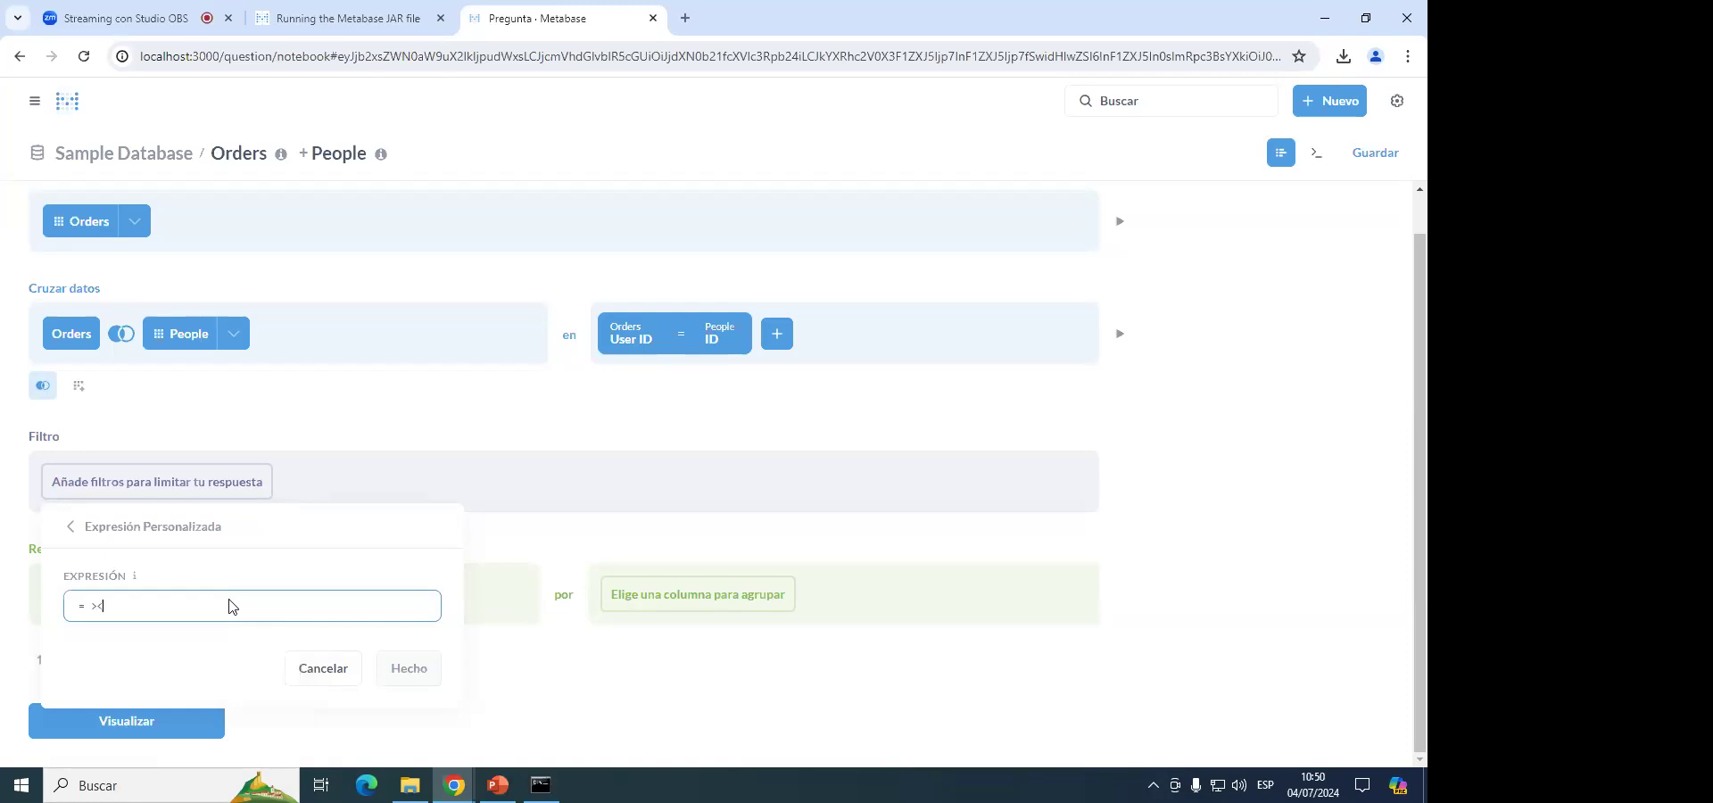
pyautogui.press('BackSpace')
pyautogui.press('BackSpace')
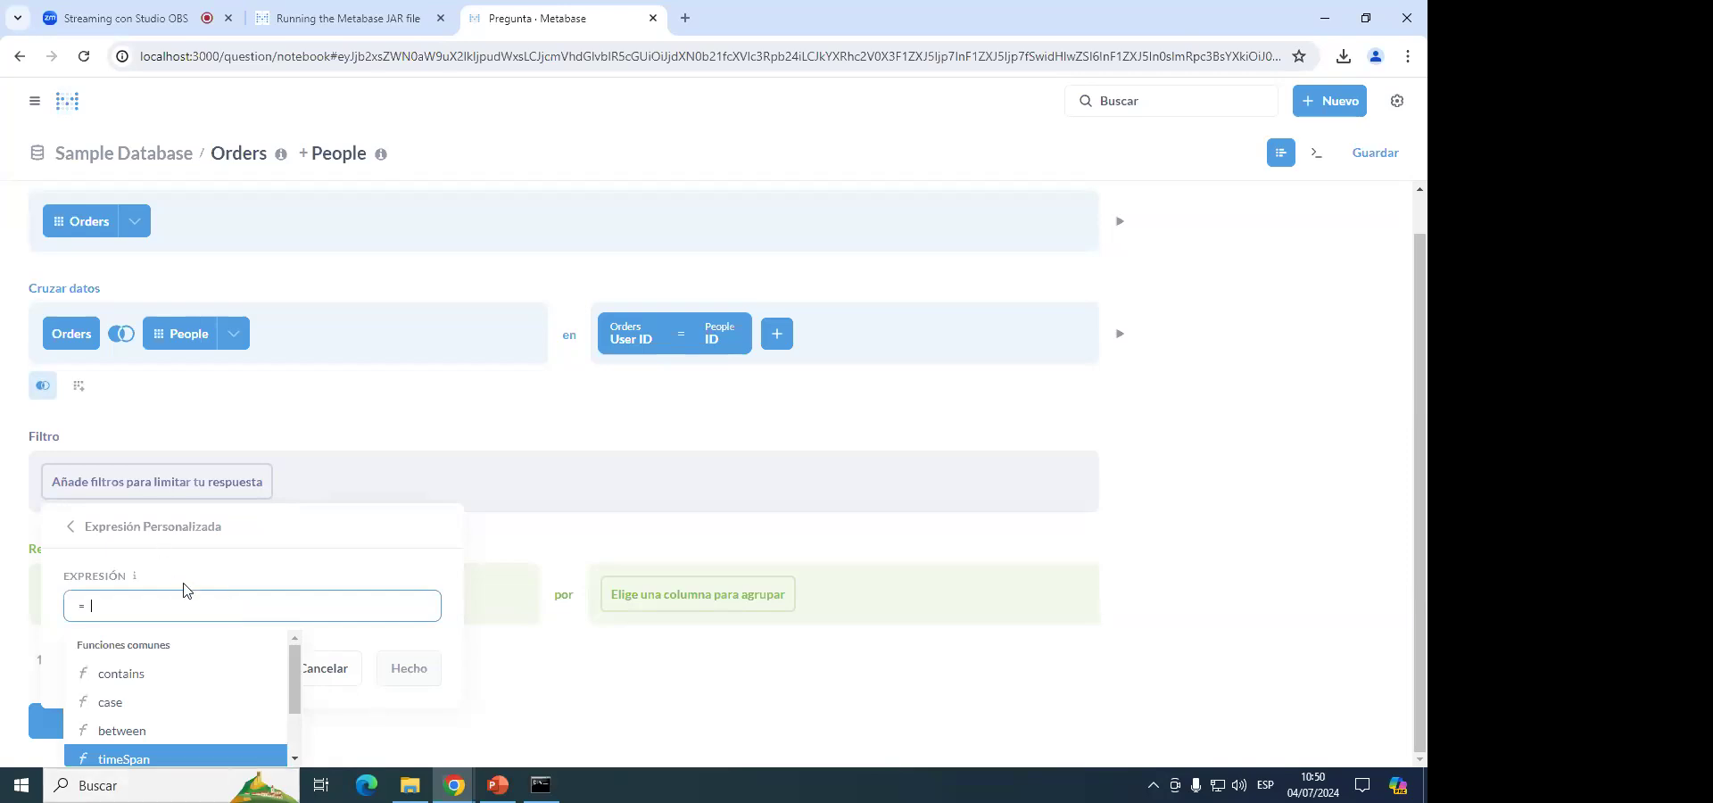
# Enter [Subtotal] > 100 as the custom filter expression.
pyautogui.write('[')
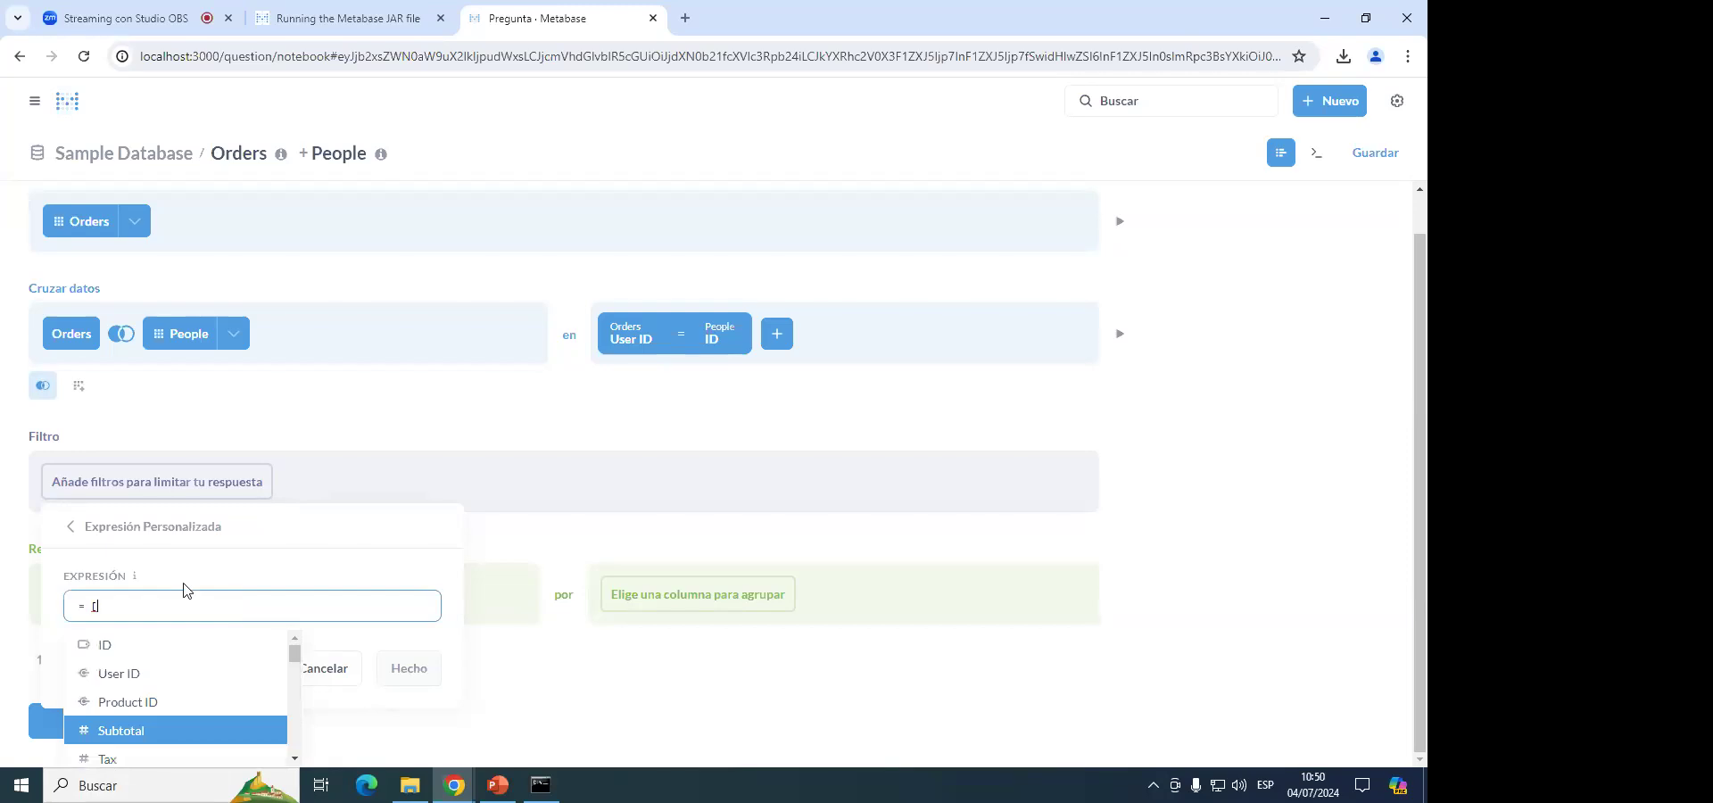
pyautogui.press('Down')
pyautogui.press('Up')
pyautogui.press('Return')
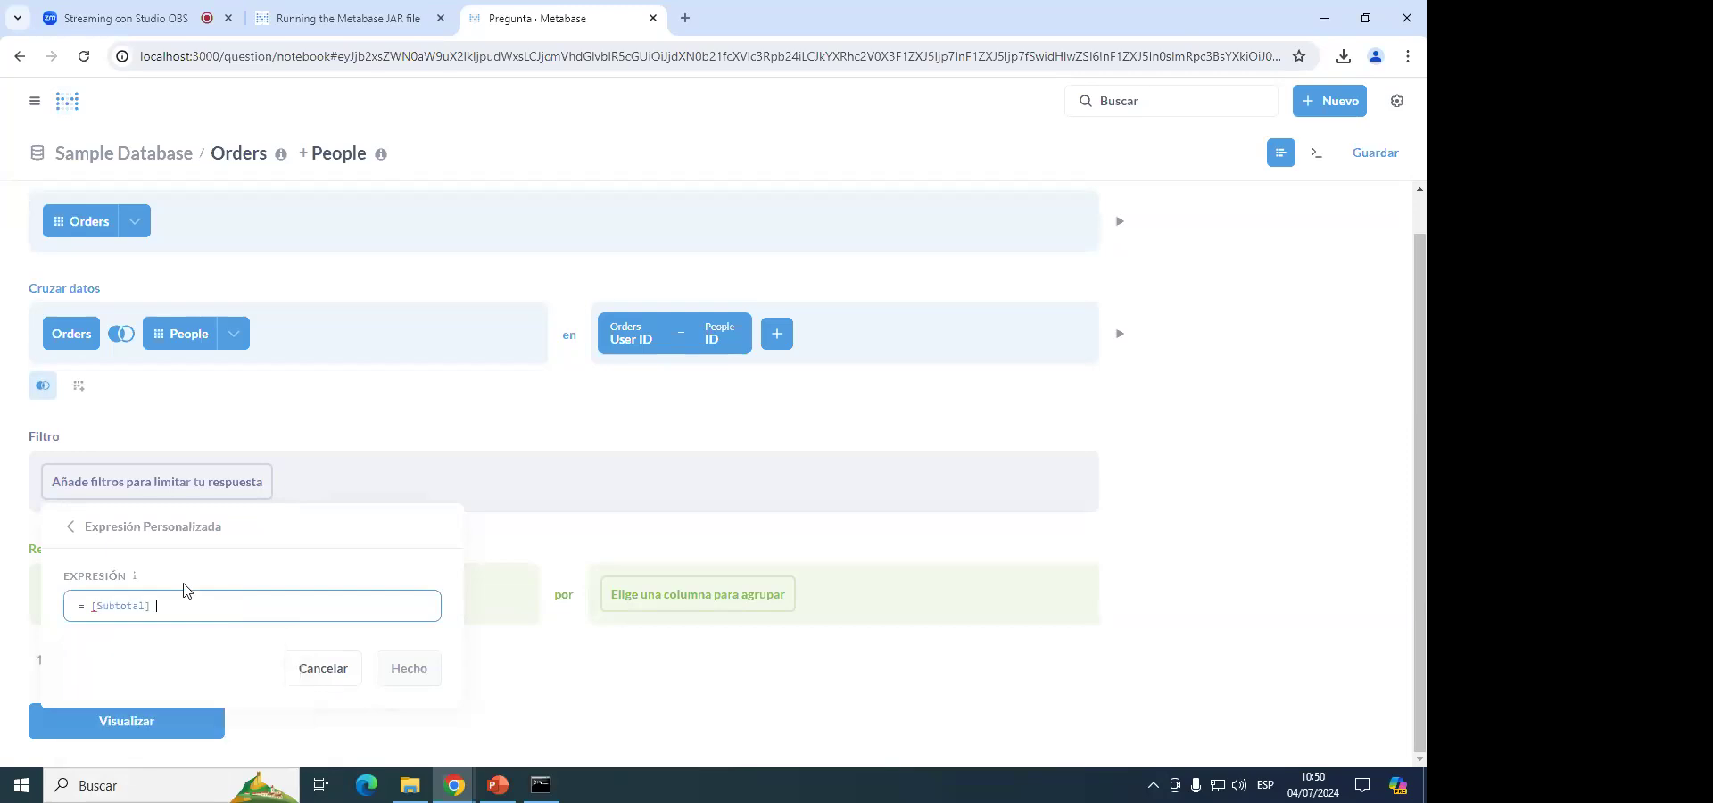
pyautogui.write('> 100')
# Clear the custom filter expression and cancel it without adding the filter.
pyautogui.moveTo(259, 604); pyautogui.dragTo(150, 612)
pyautogui.click(223, 612)
pyautogui.click(105, 615)
pyautogui.tripleClick(89, 615)
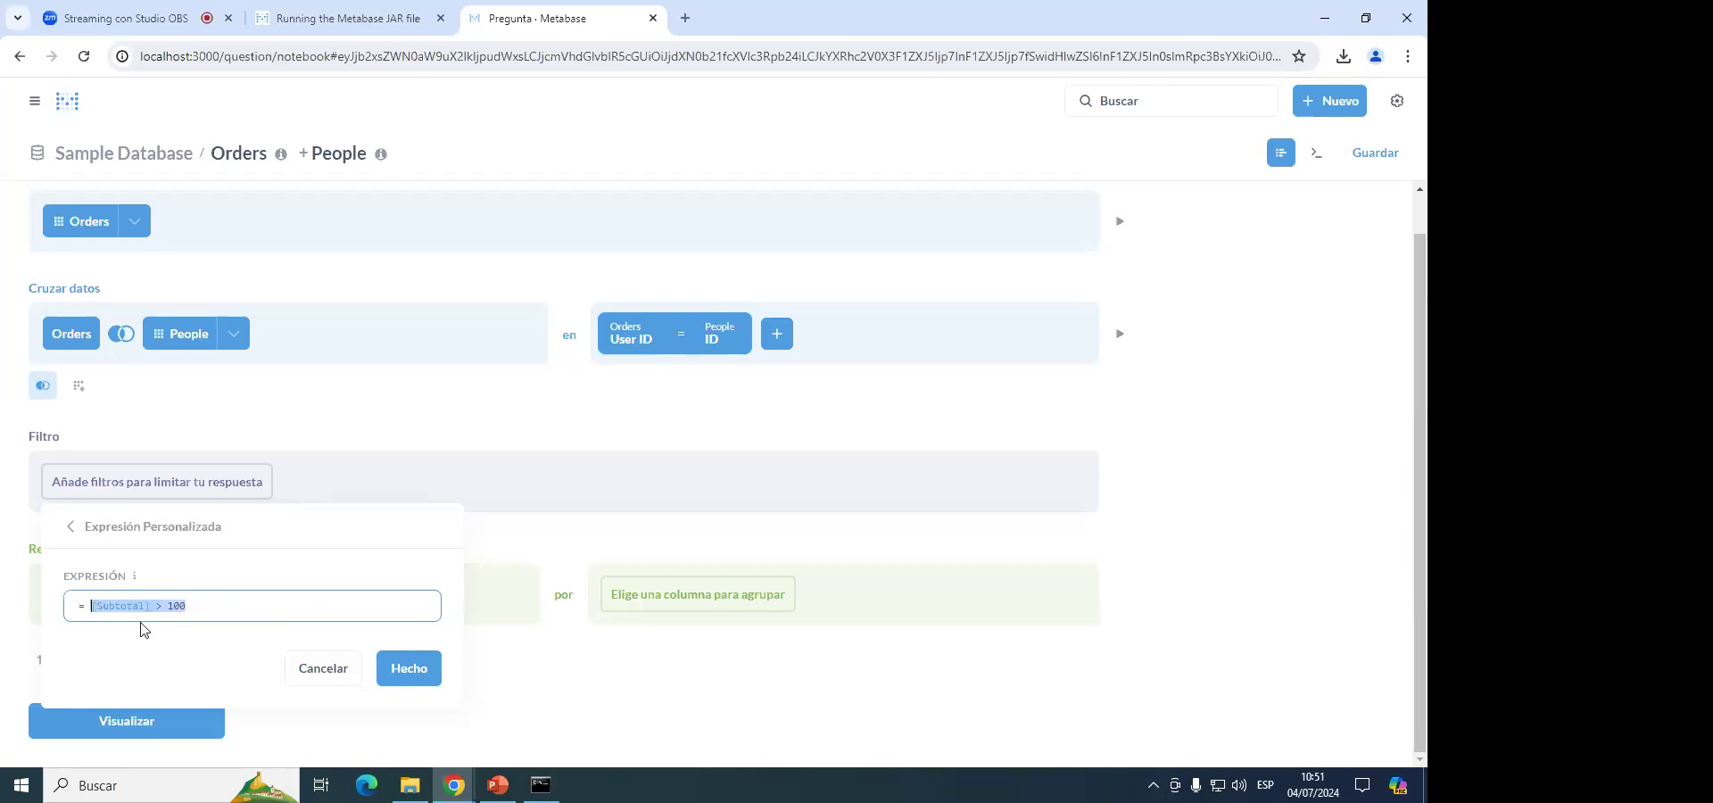
pyautogui.press('BackSpace')
pyautogui.click(323, 668)
pyautogui.click(378, 482)
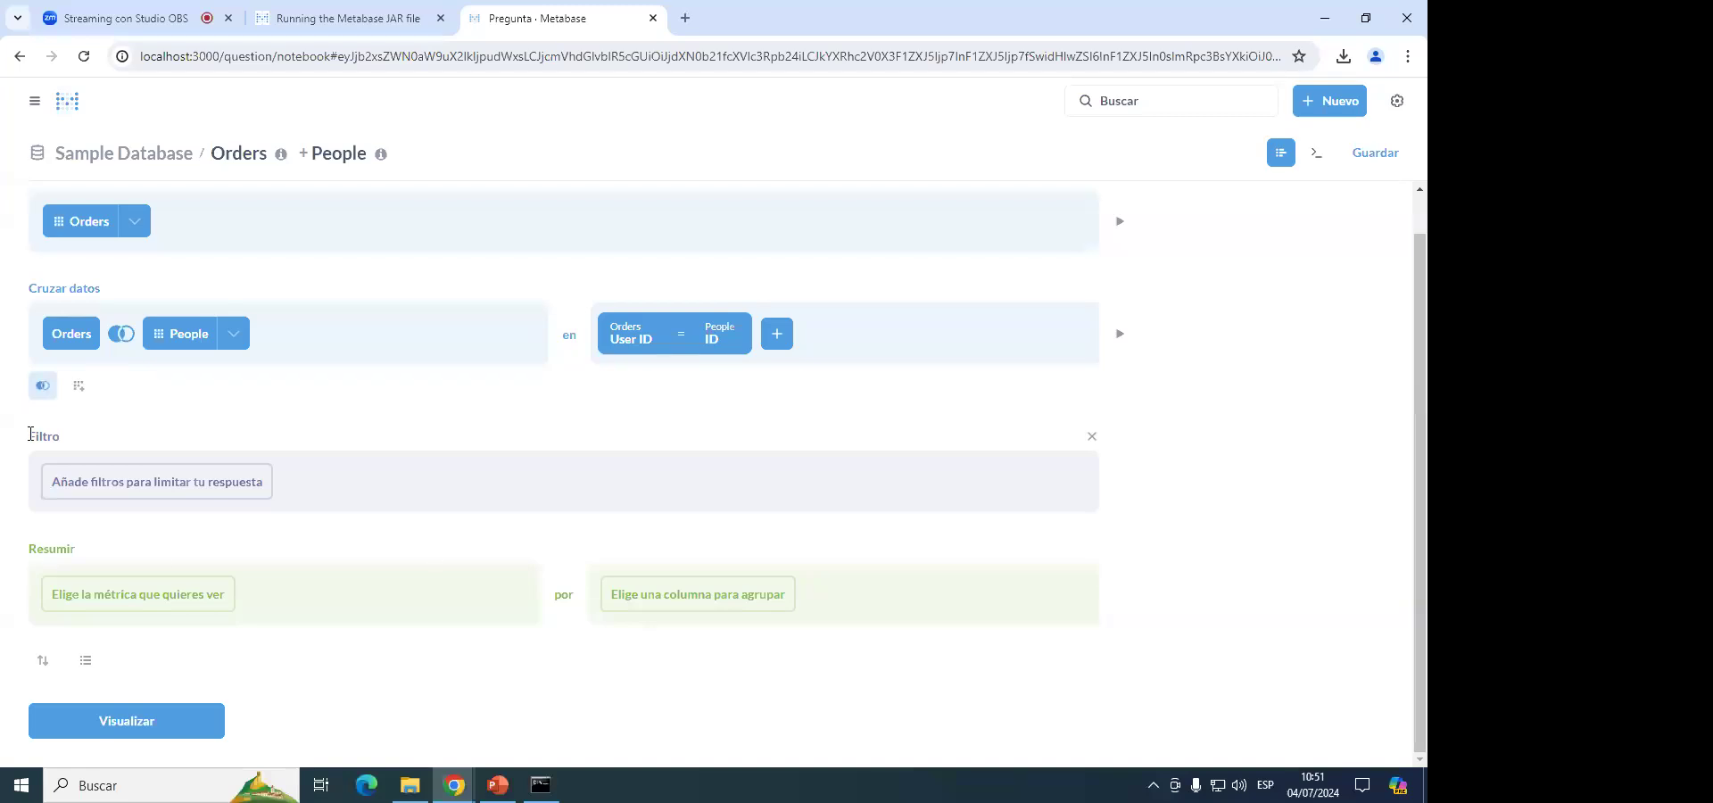
# Review the Filtro and Resumir sections and examine the basic metrics (Indicadores básicos) offered for the summary.
pyautogui.moveTo(31, 434); pyautogui.dragTo(50, 434)
pyautogui.click(62, 436)
pyautogui.moveTo(30, 546); pyautogui.dragTo(86, 553)
pyautogui.click(92, 555)
pyautogui.moveTo(575, 594); pyautogui.dragTo(546, 603)
pyautogui.click(590, 612)
pyautogui.click(183, 602)
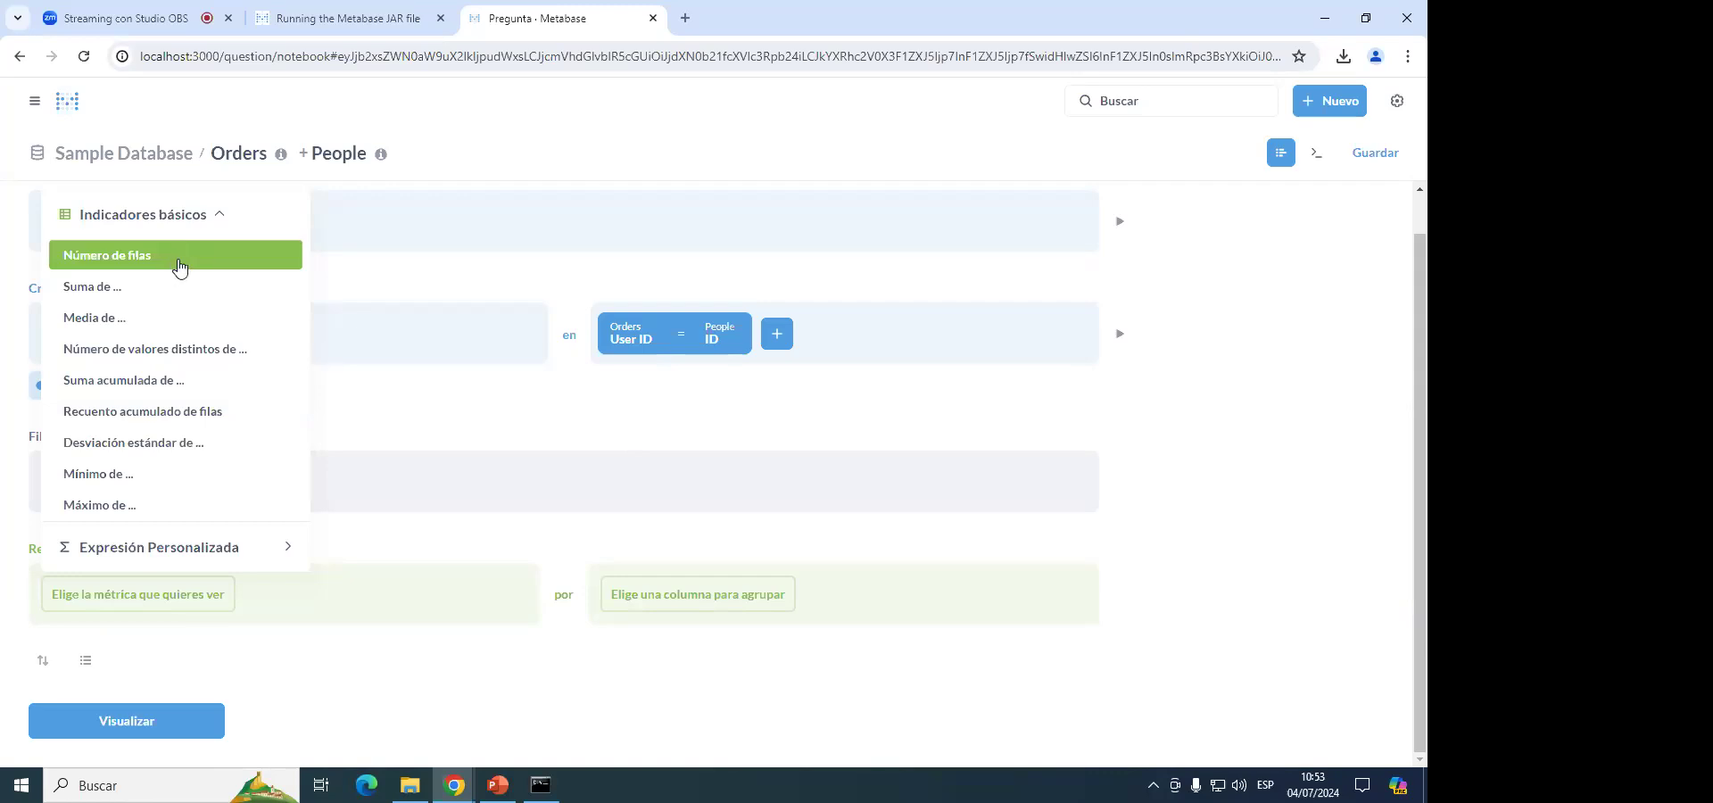
pyautogui.click(555, 515)
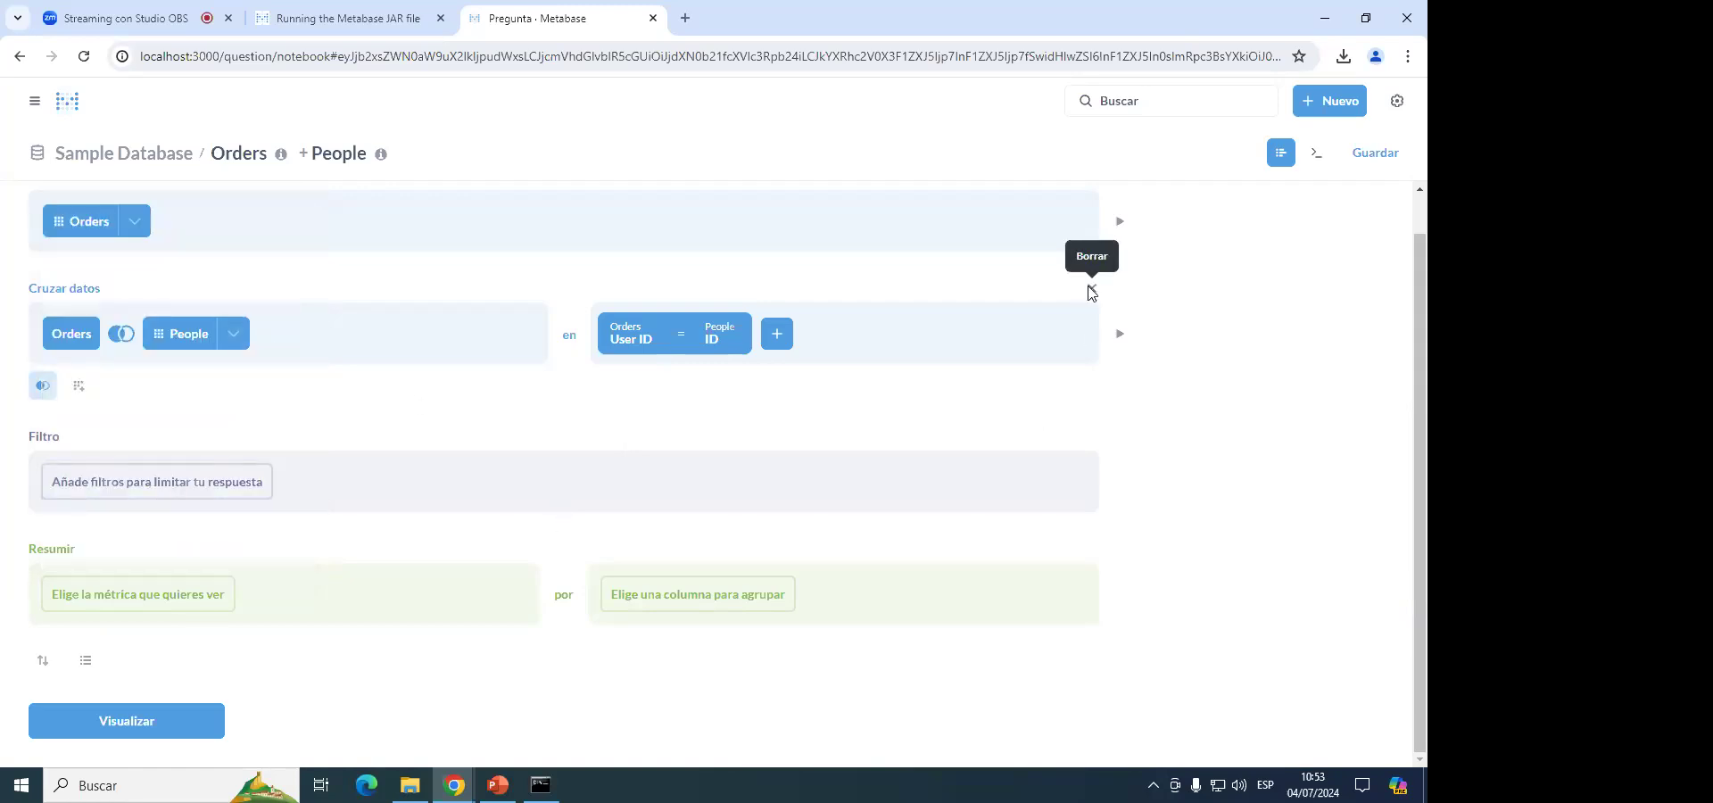
# Remove the join with People and add a filter for Total greater than or equal to (Mayor o igual a) 40.
pyautogui.click(1090, 289)
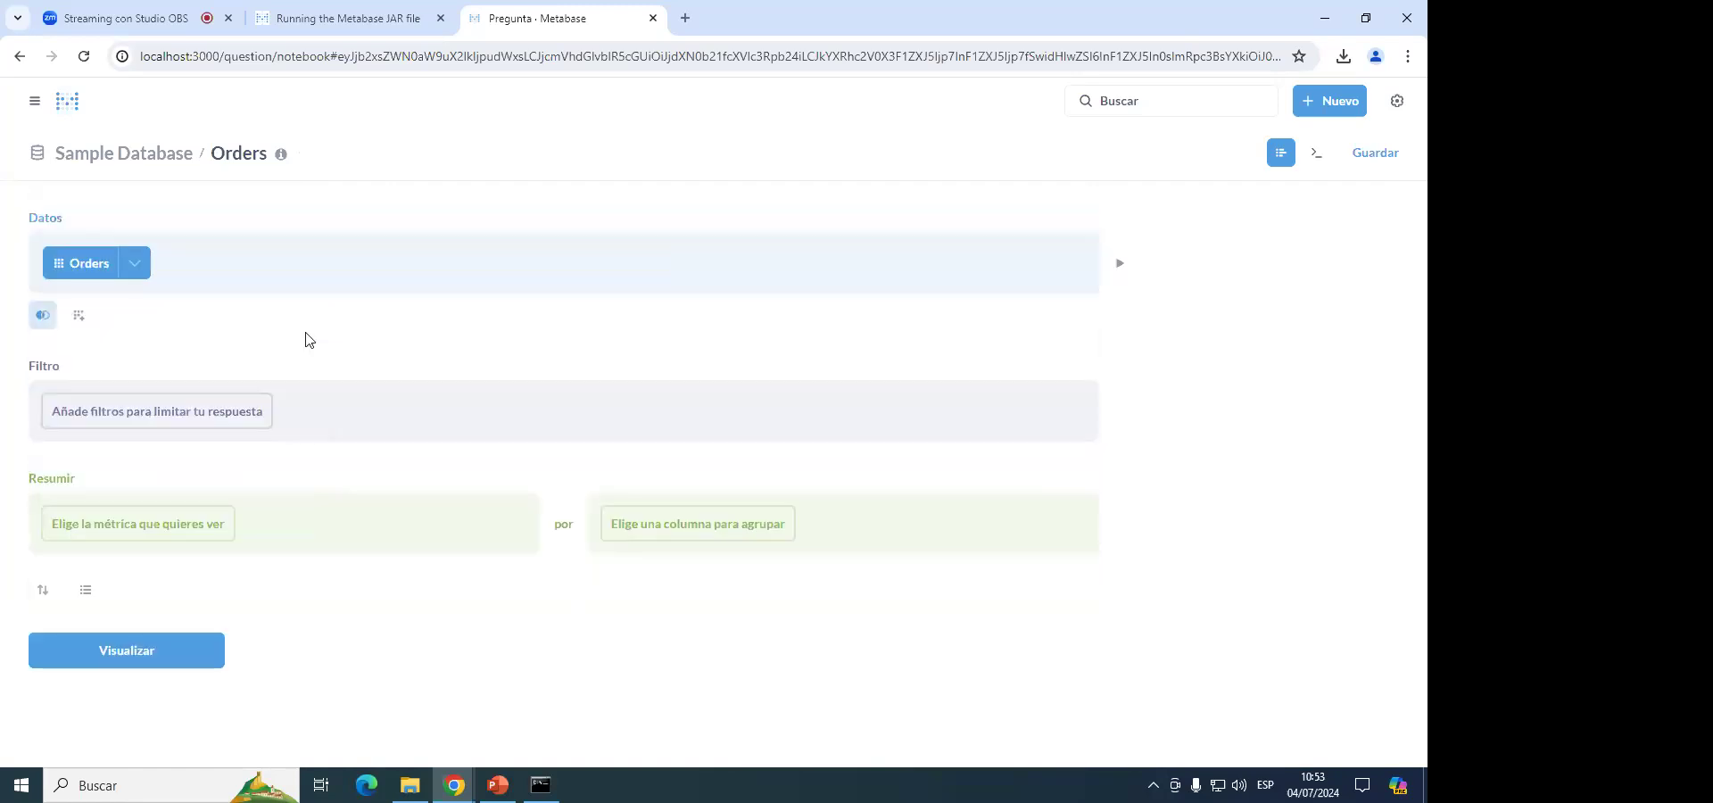
pyautogui.click(163, 418)
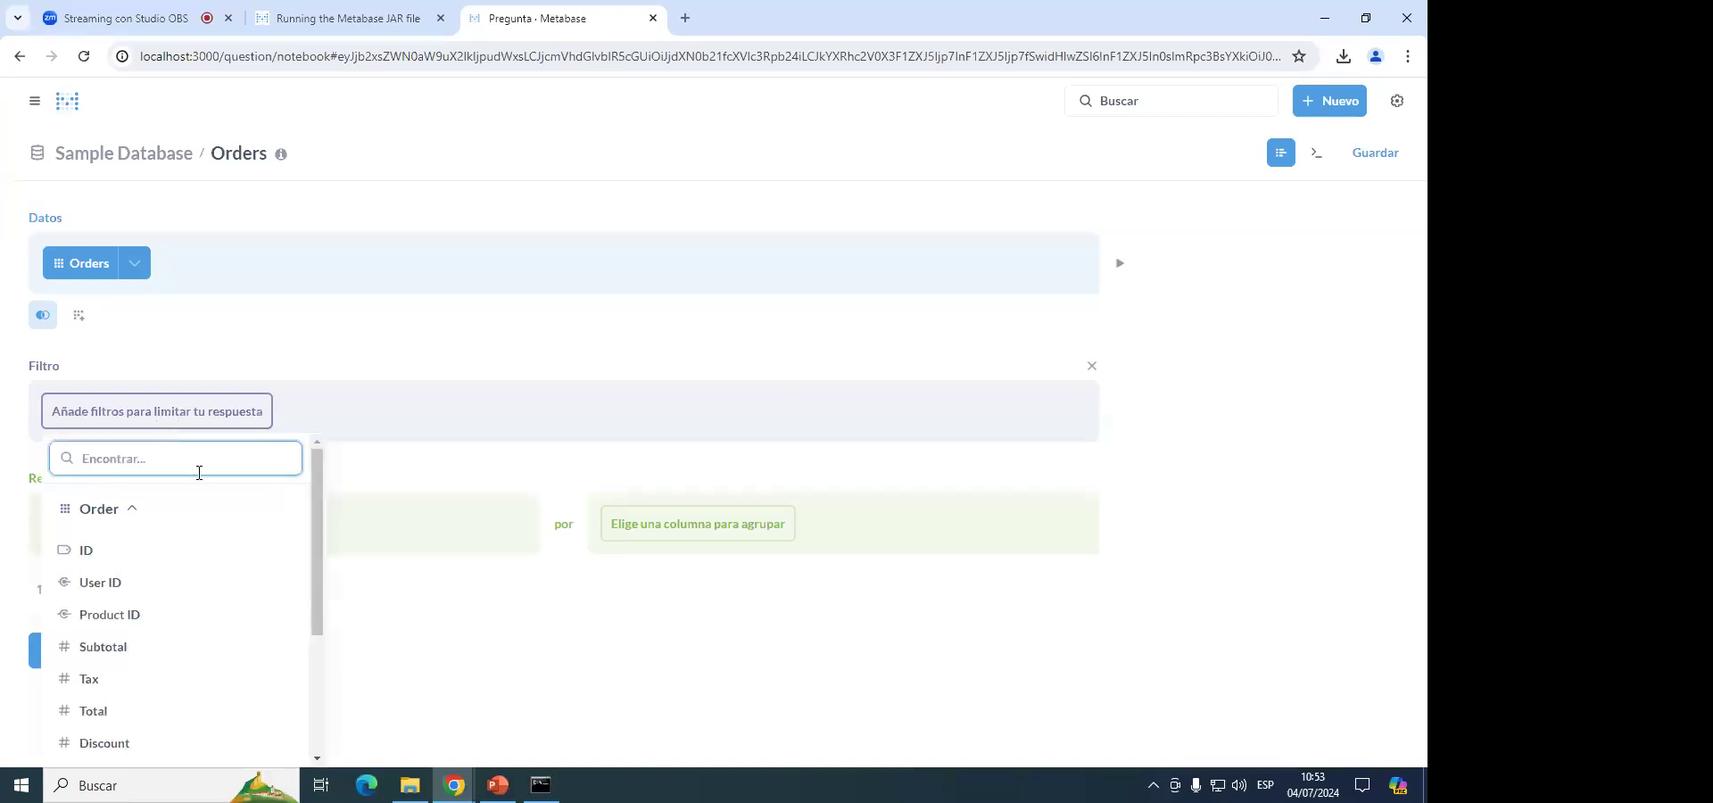
pyautogui.scroll(-2, 207, 593)
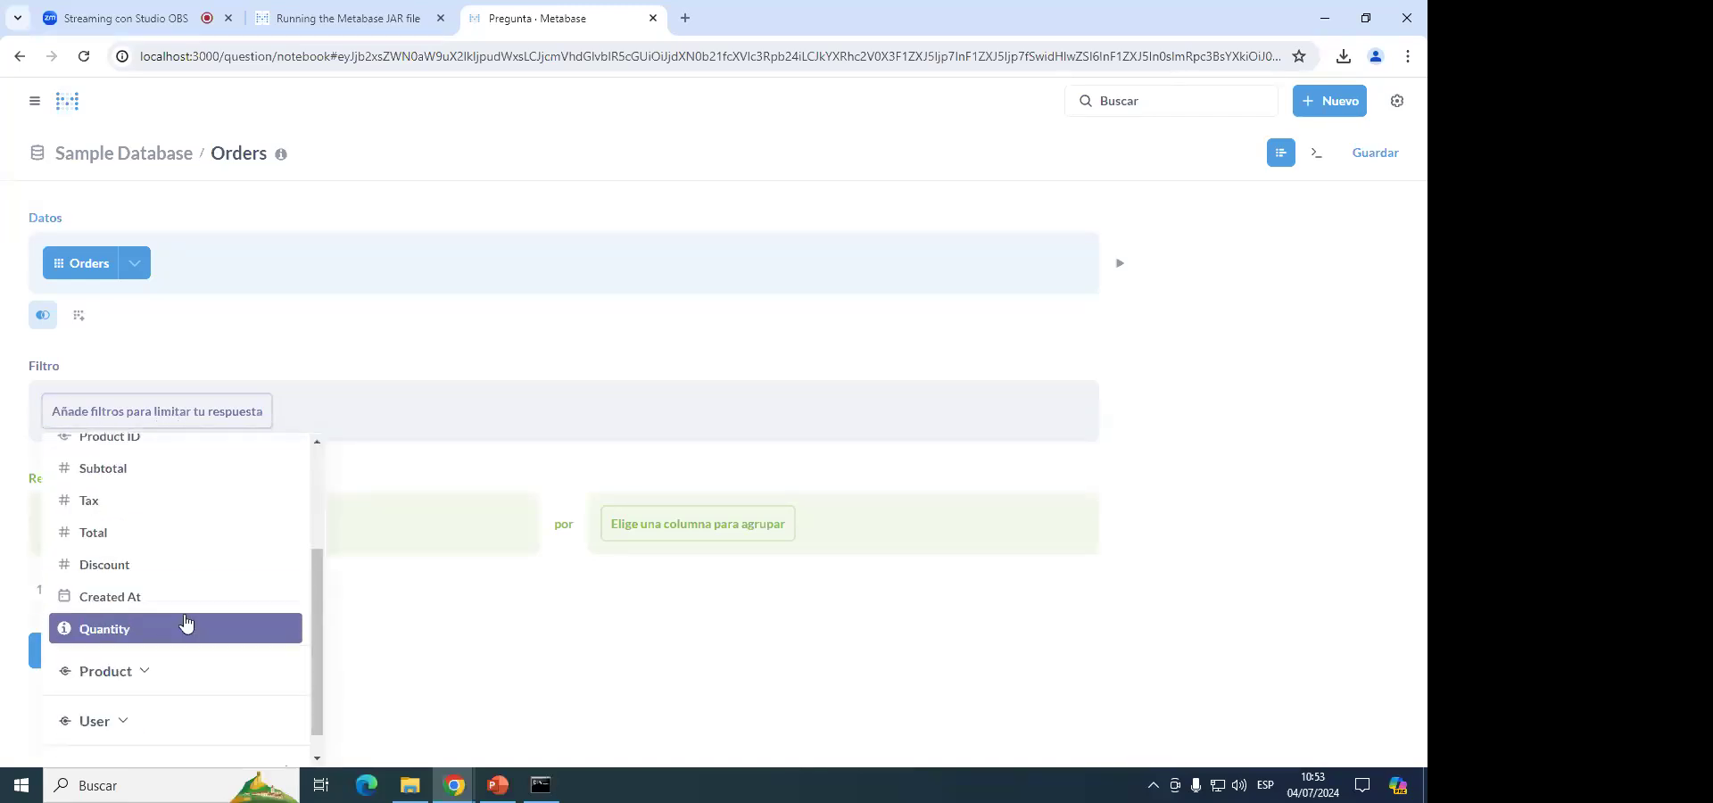
pyautogui.click(125, 533)
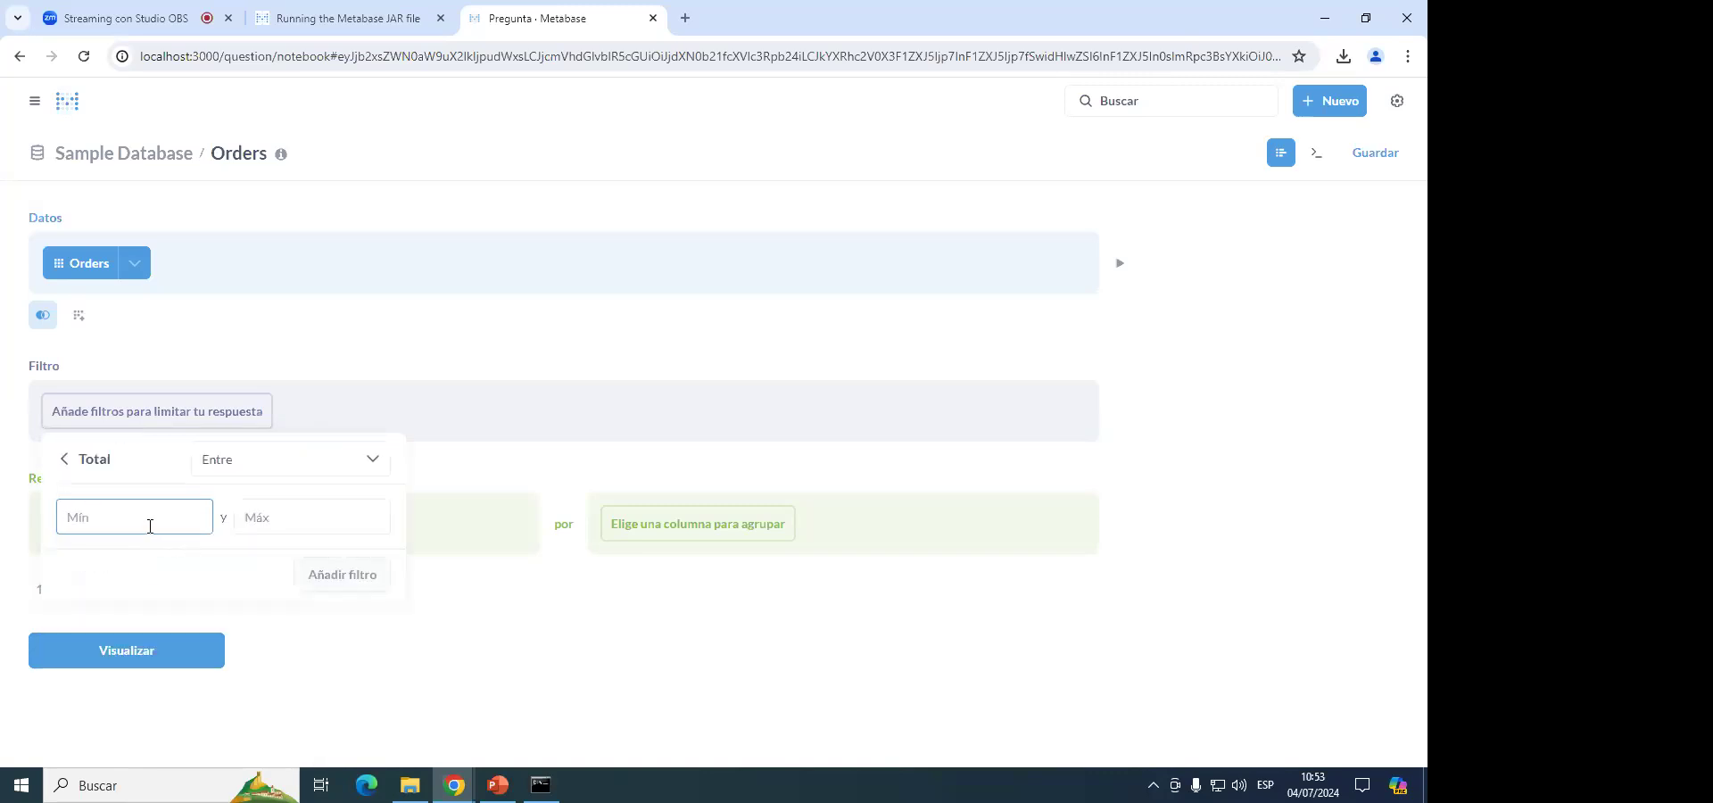
pyautogui.click(241, 469)
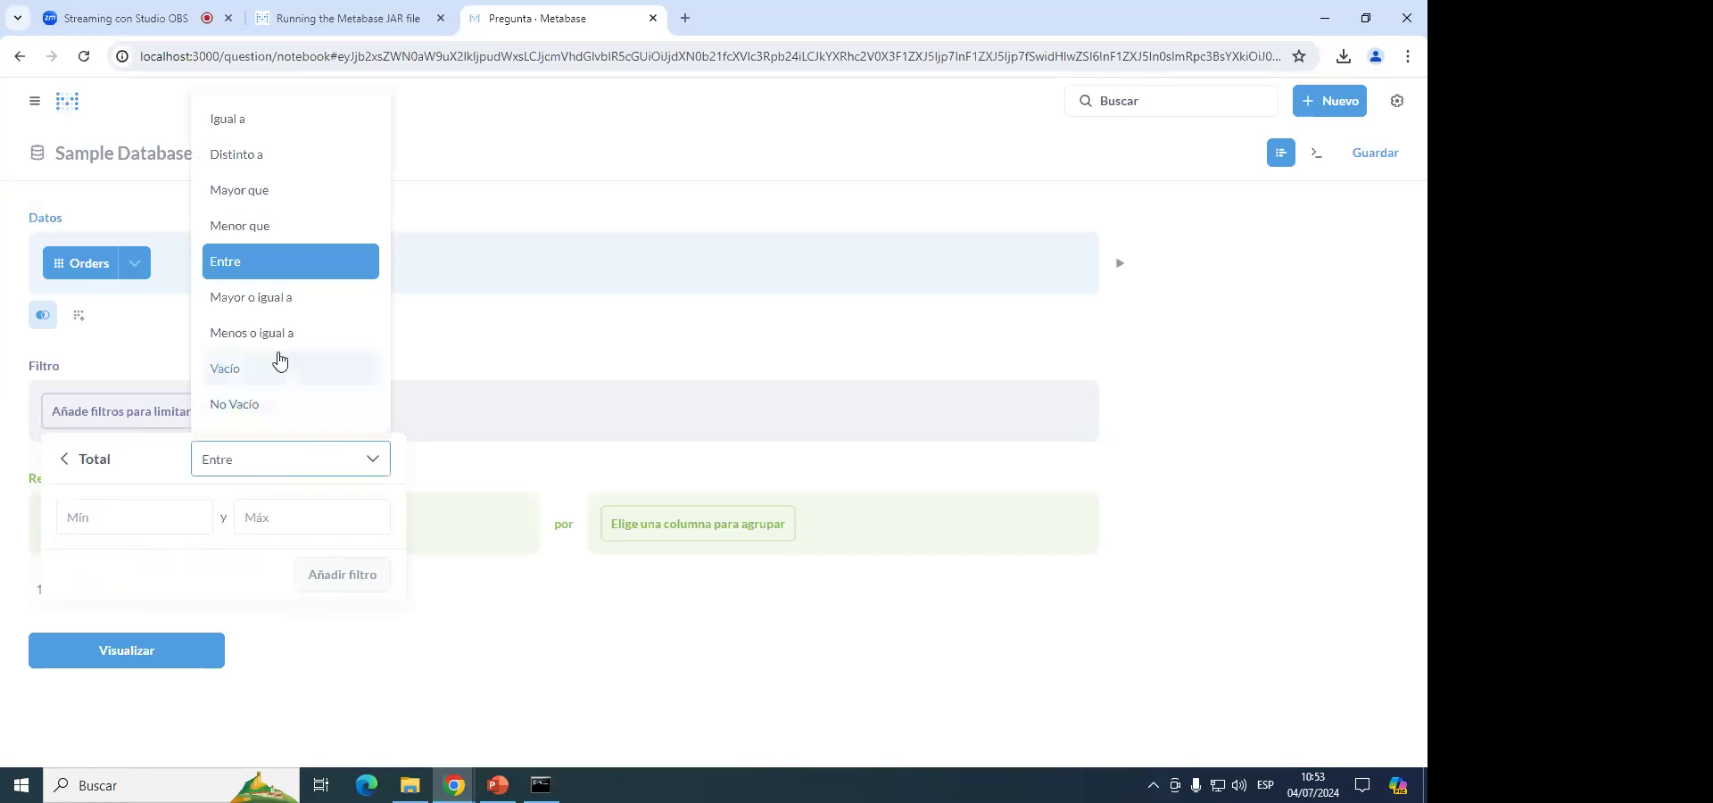
pyautogui.click(267, 298)
pyautogui.click(194, 526)
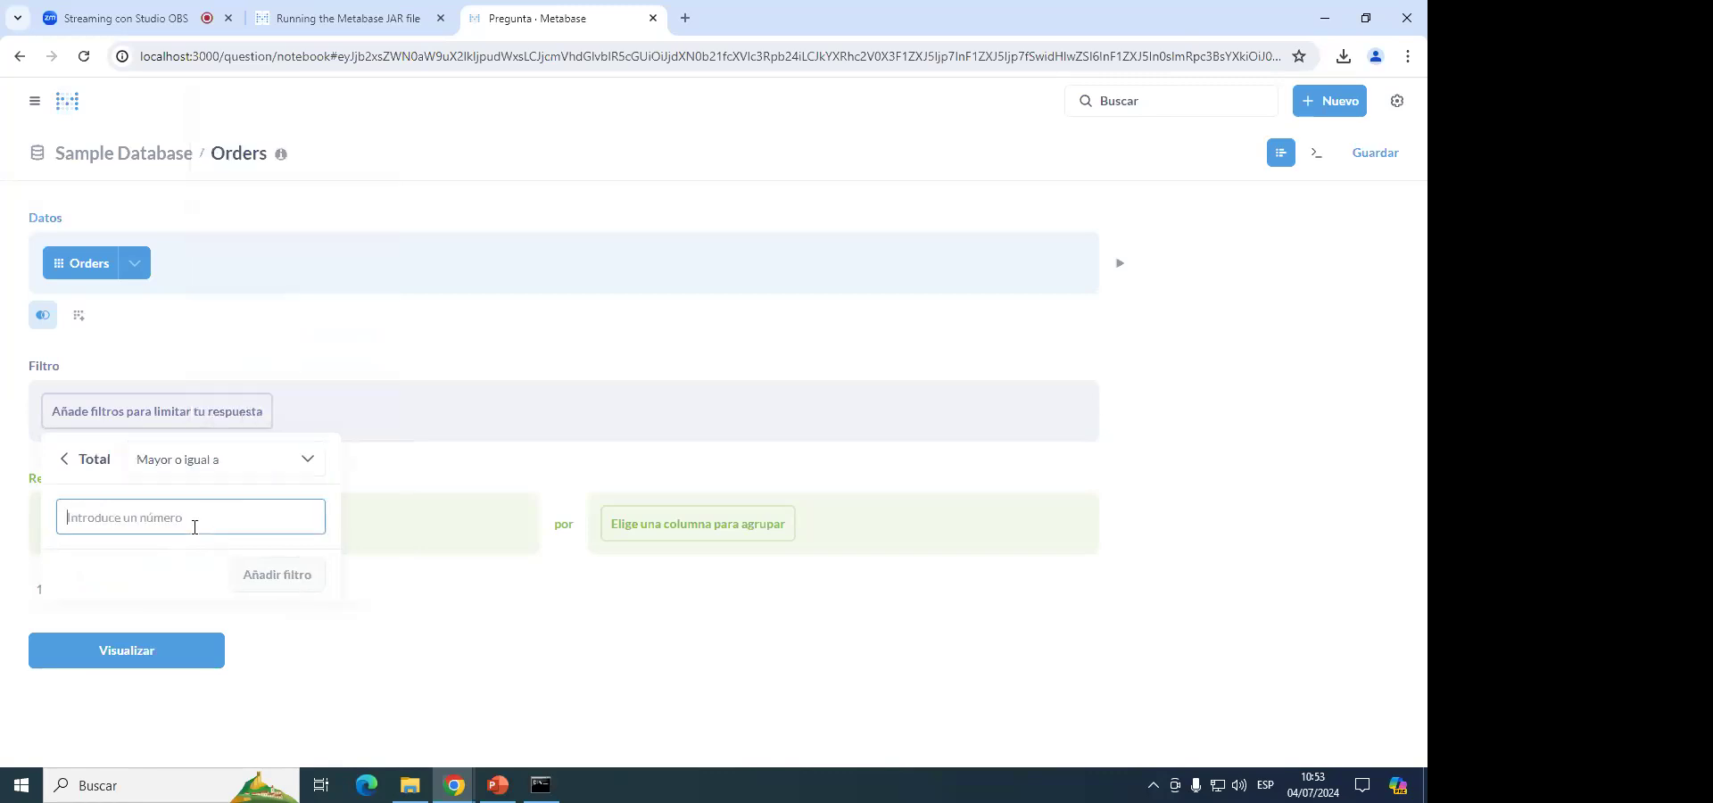
pyautogui.write('40')
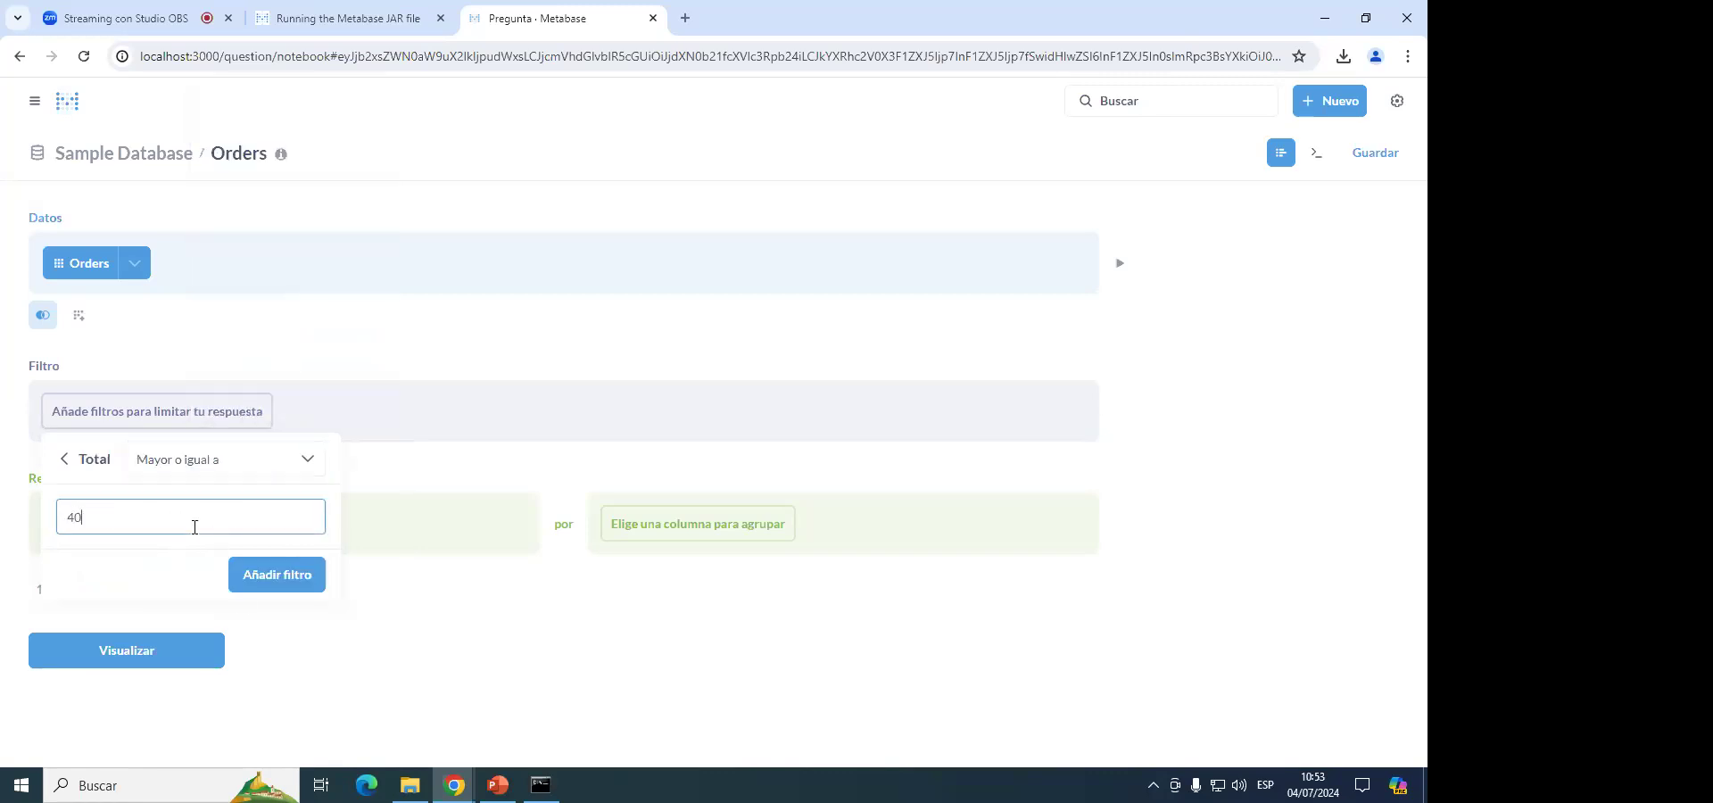
pyautogui.click(308, 576)
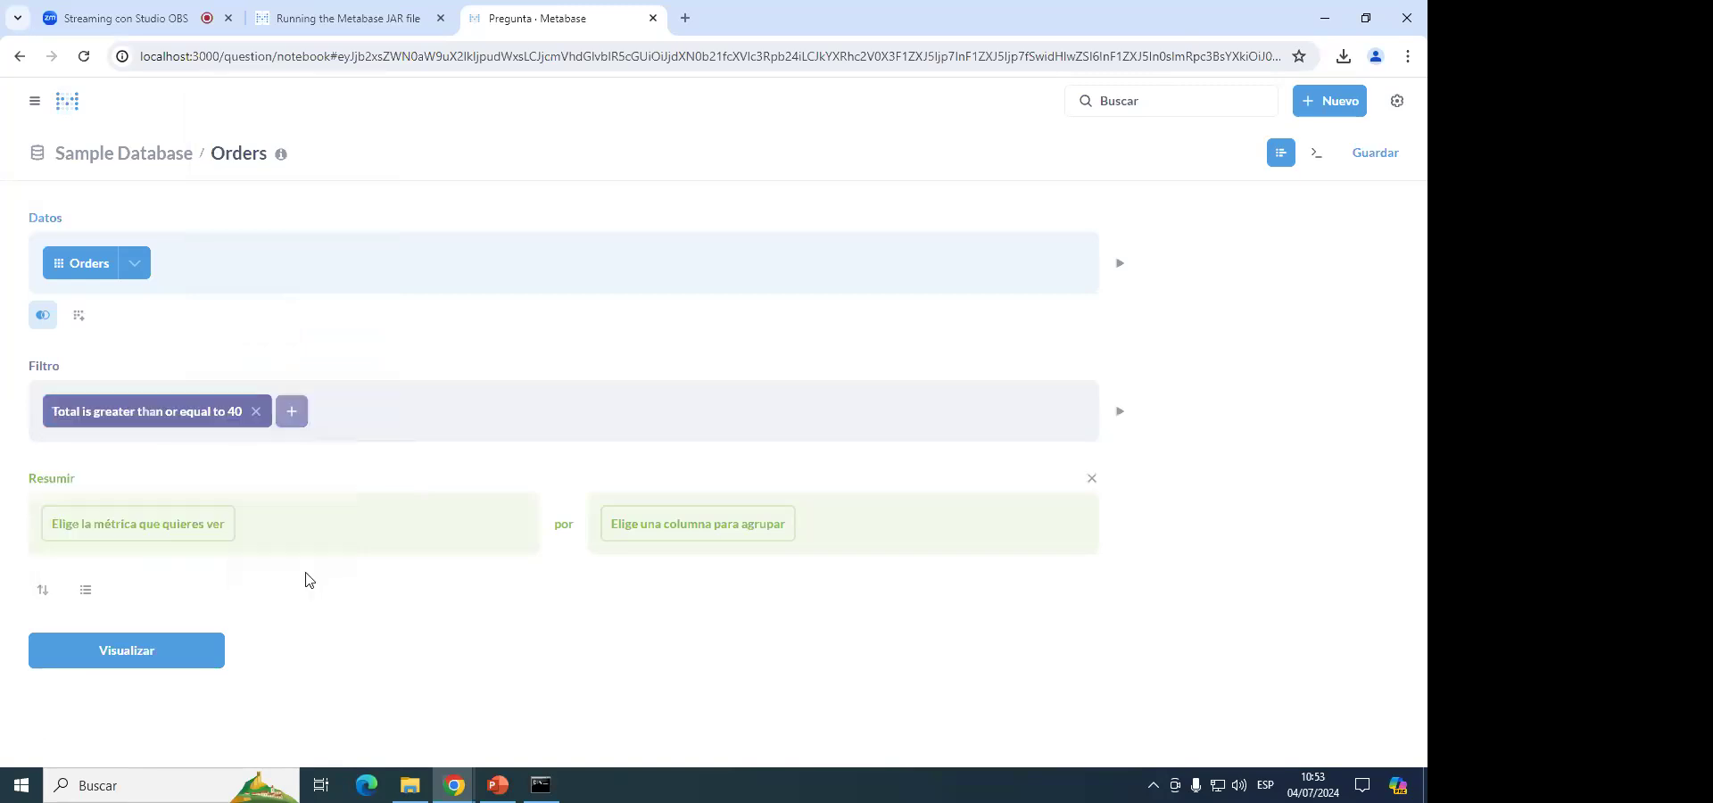
# Preview the filtered Orders rows and close the preview.
pyautogui.click(1119, 410)
pyautogui.scroll(-2, 651, 526)
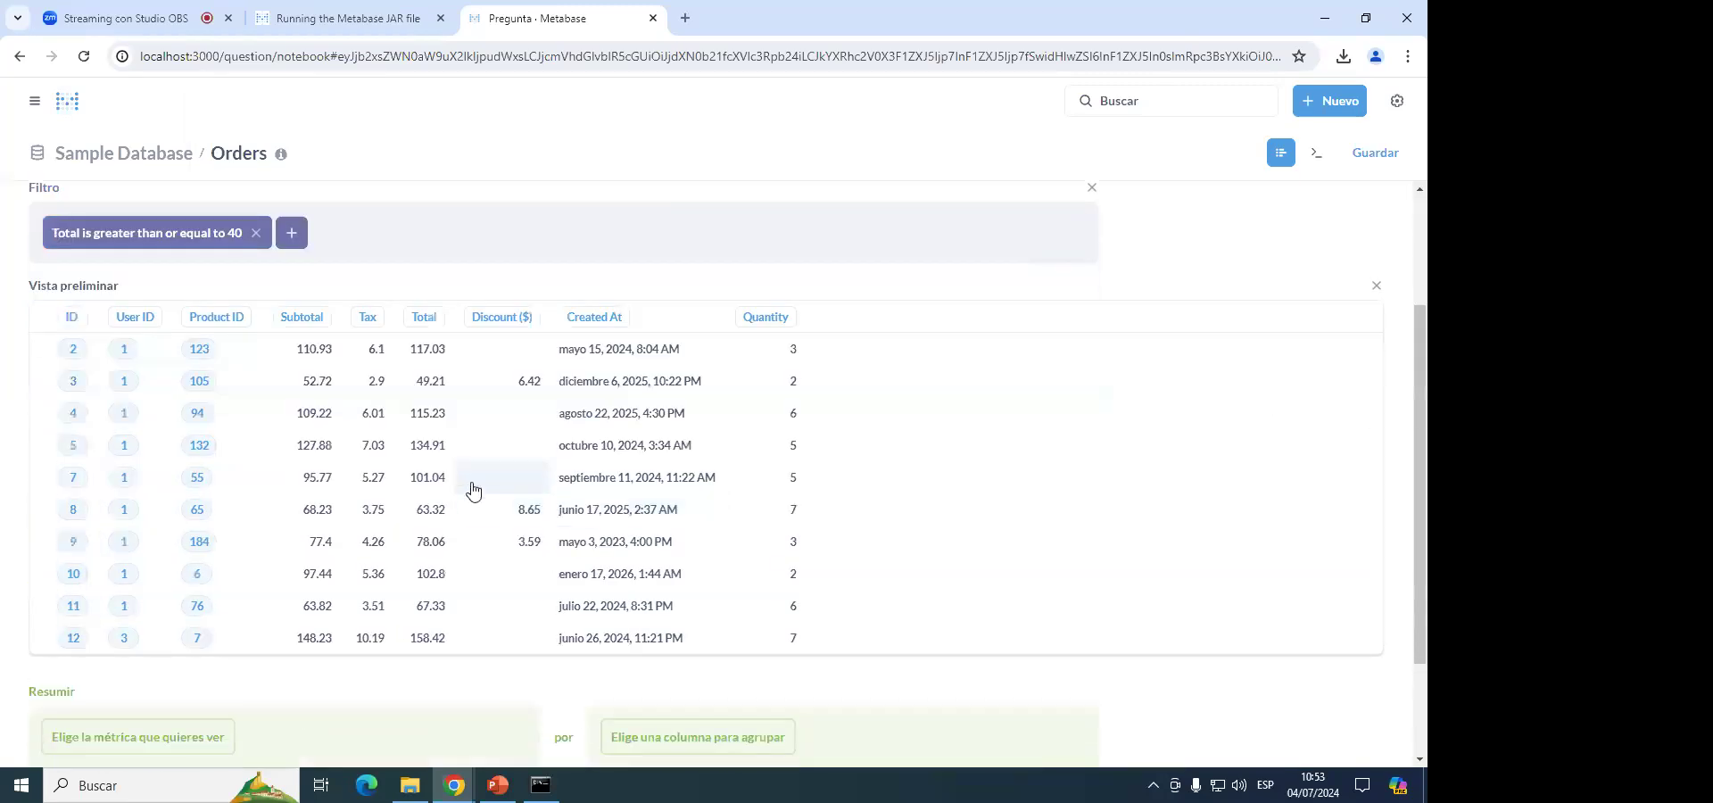
pyautogui.click(1378, 287)
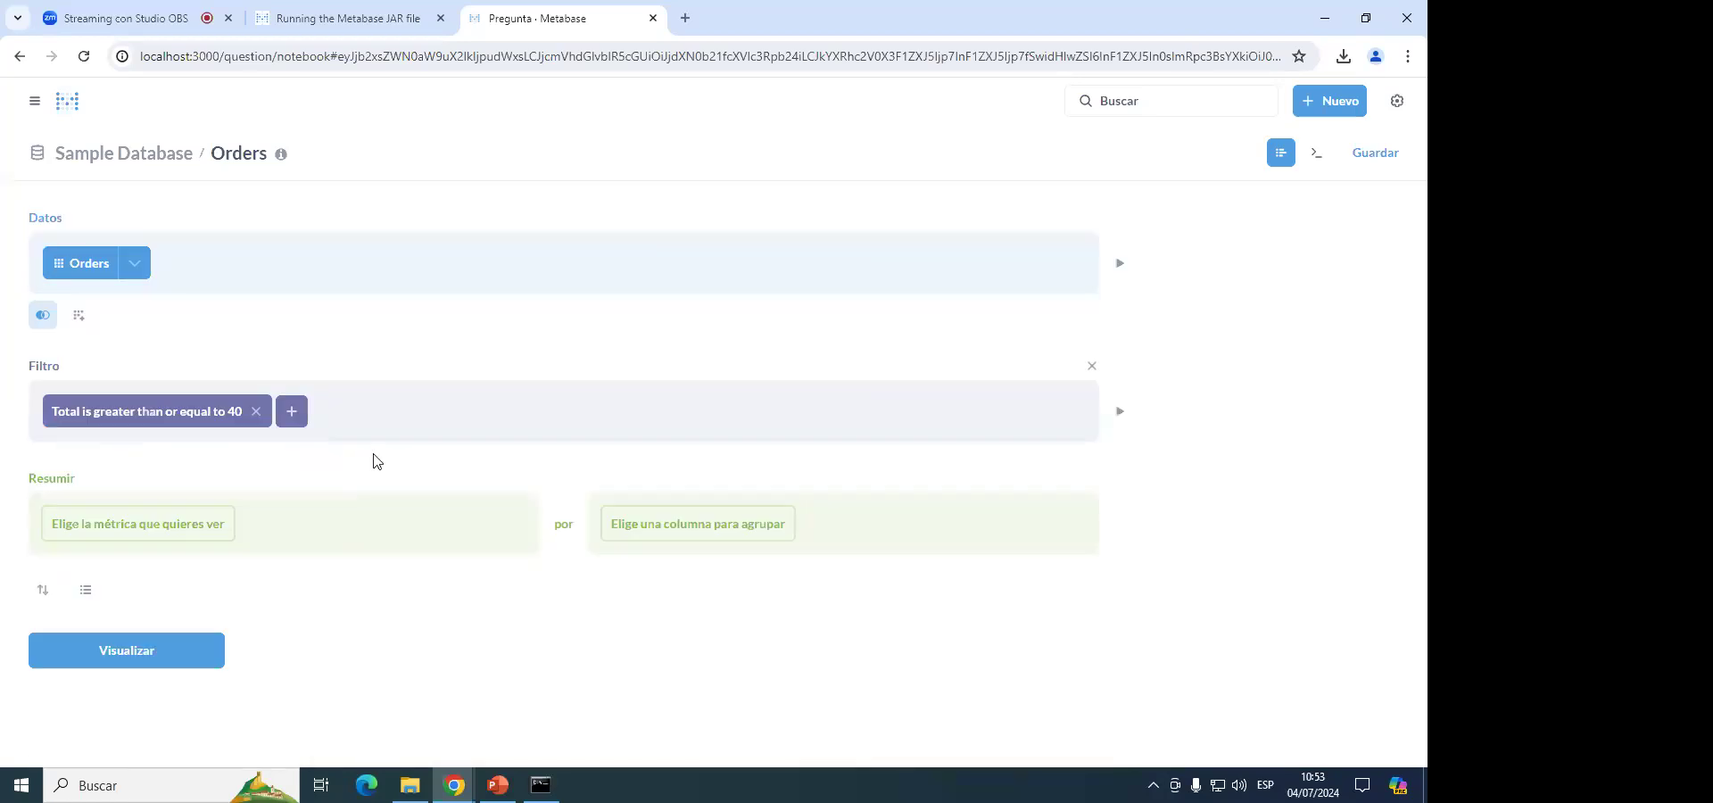
# Summarize the filtered orders by number of rows (Número de filas) and preview the resulting count.
pyautogui.click(228, 536)
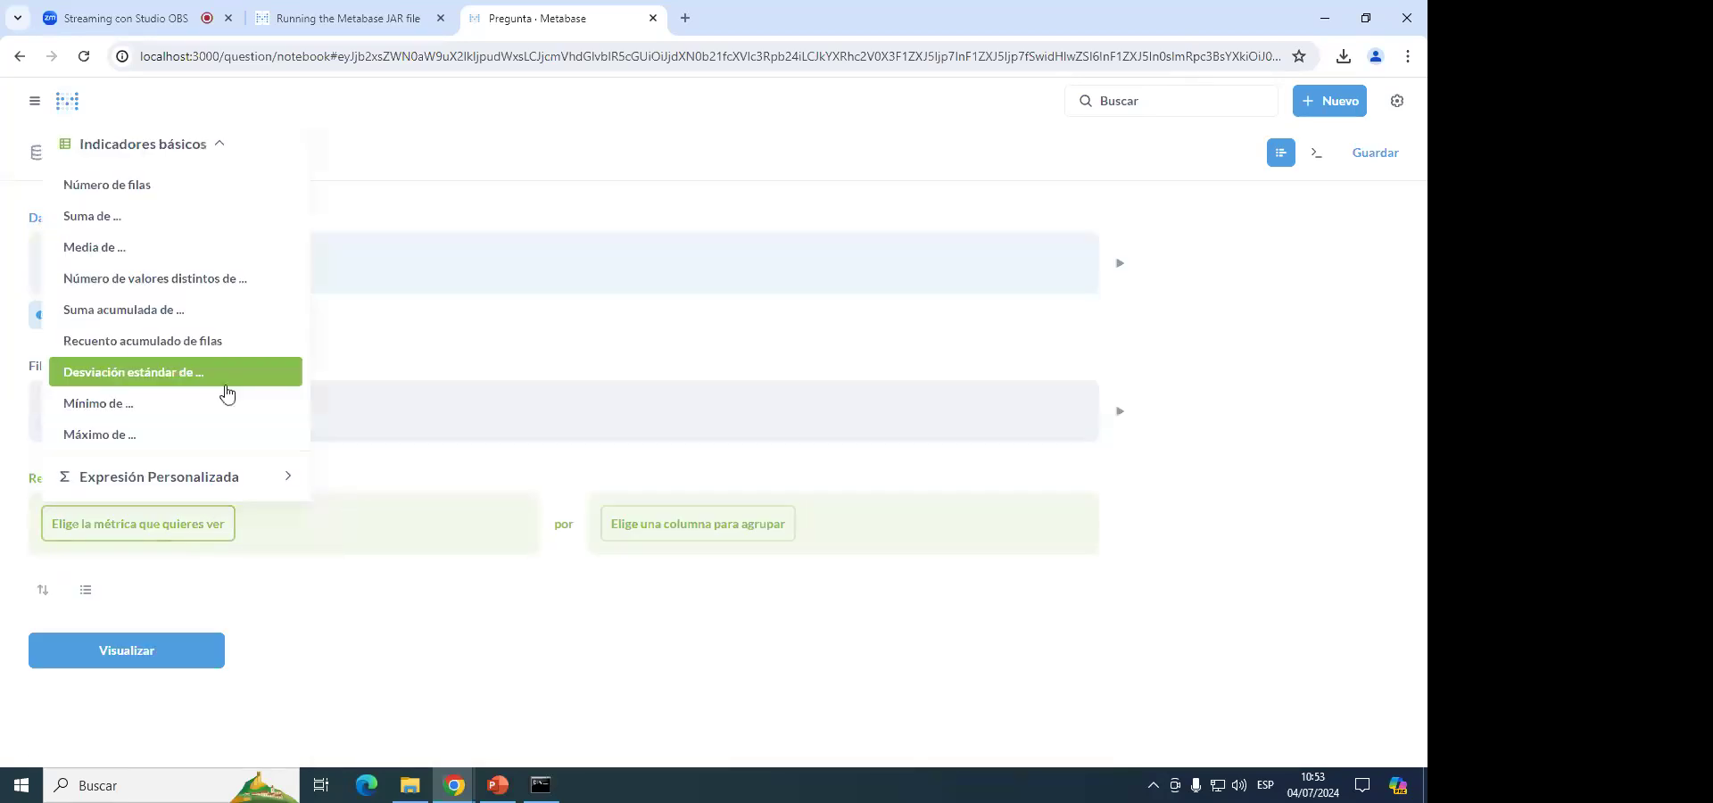
pyautogui.click(159, 184)
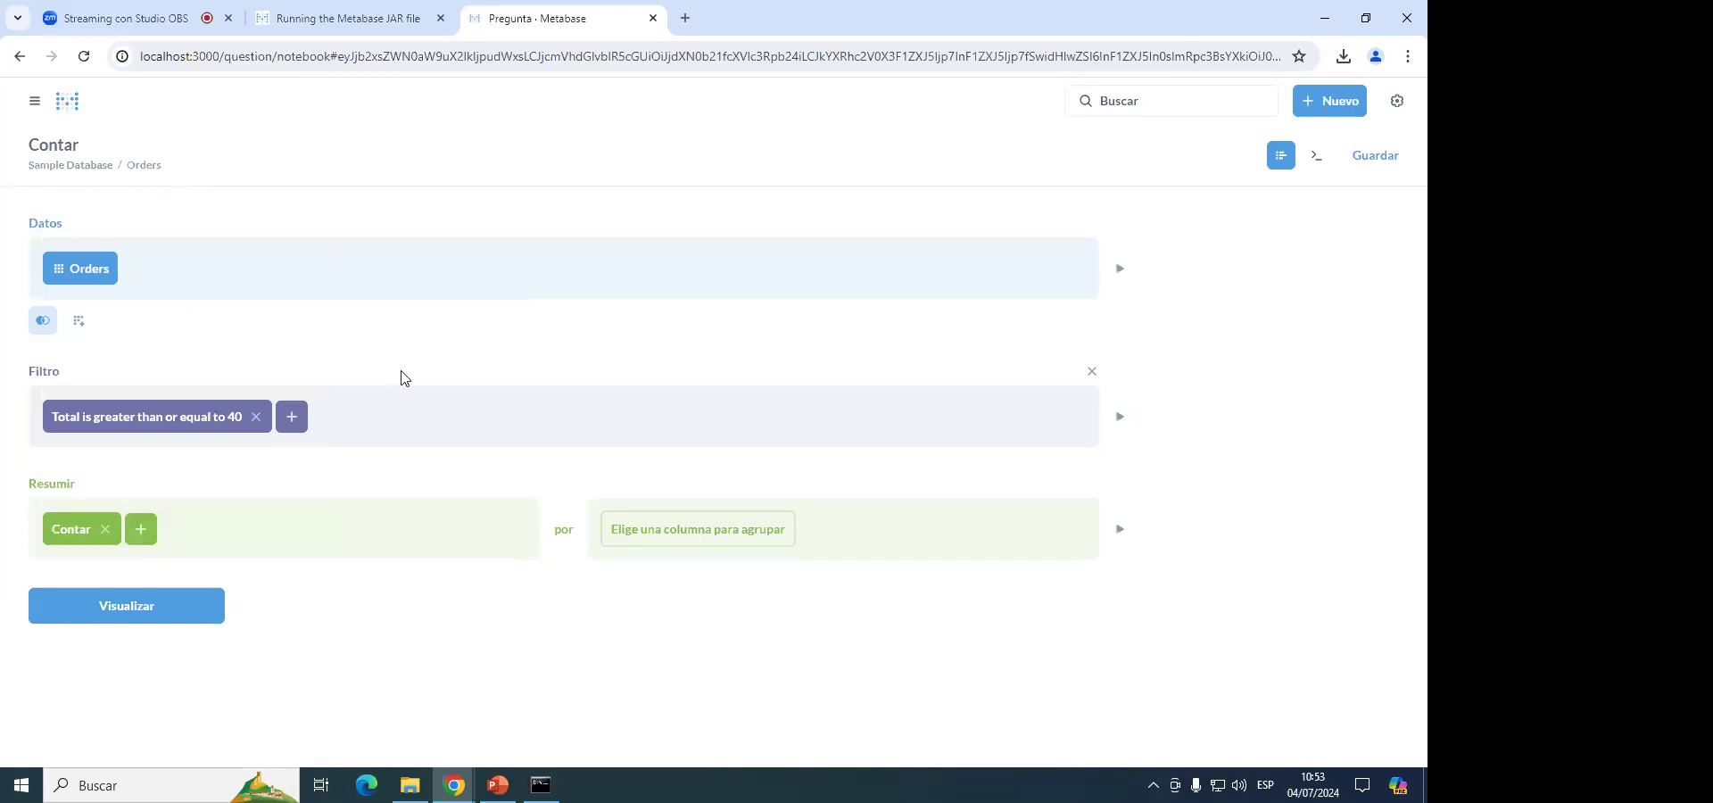
pyautogui.click(1119, 529)
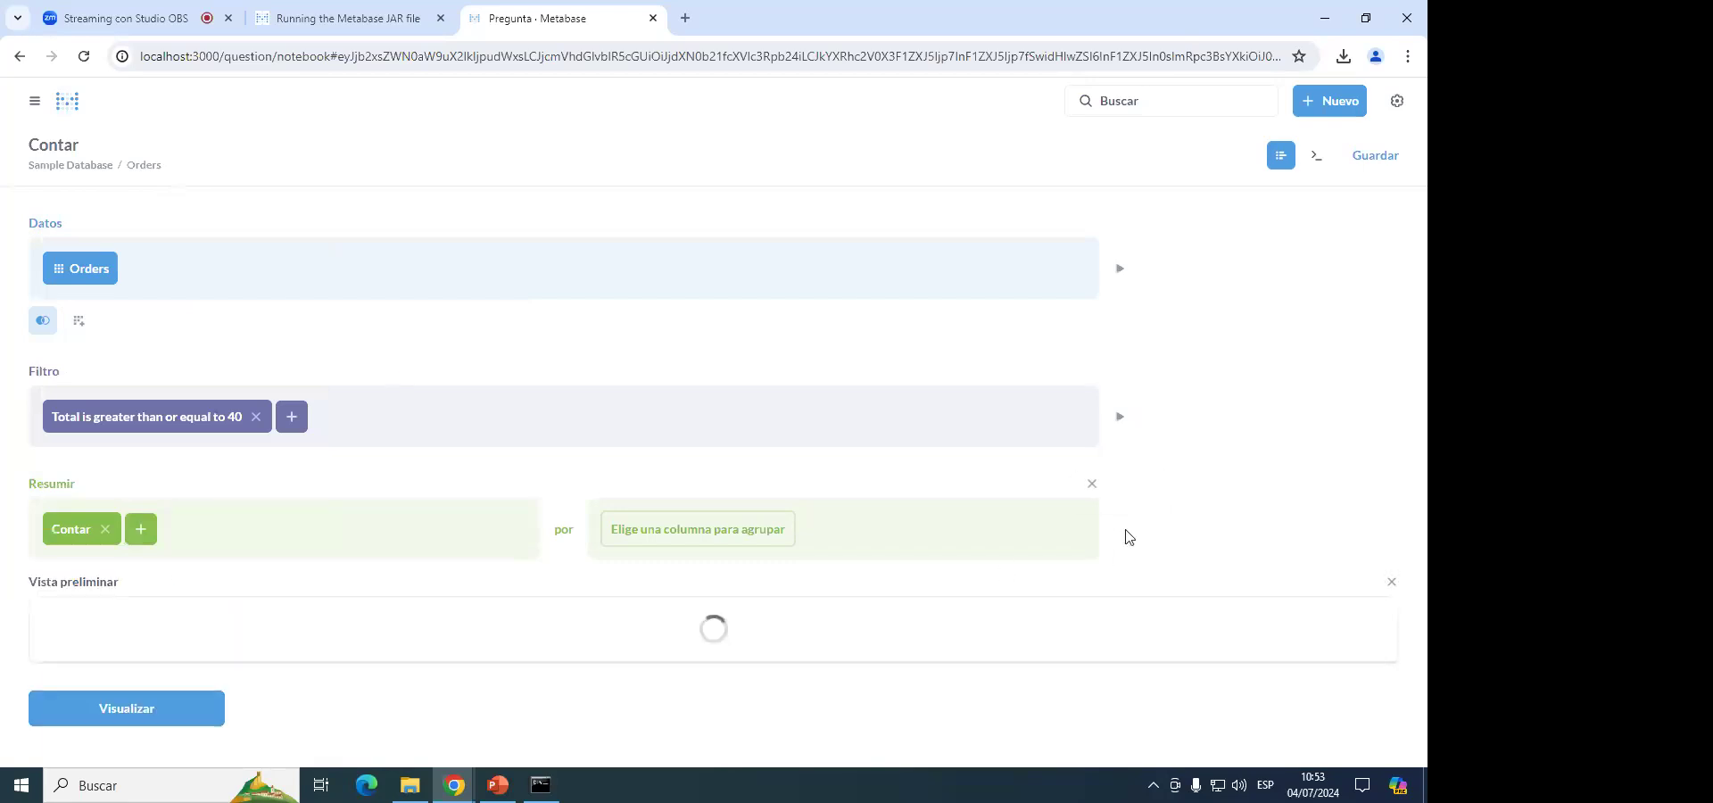
pyautogui.doubleClick(98, 648)
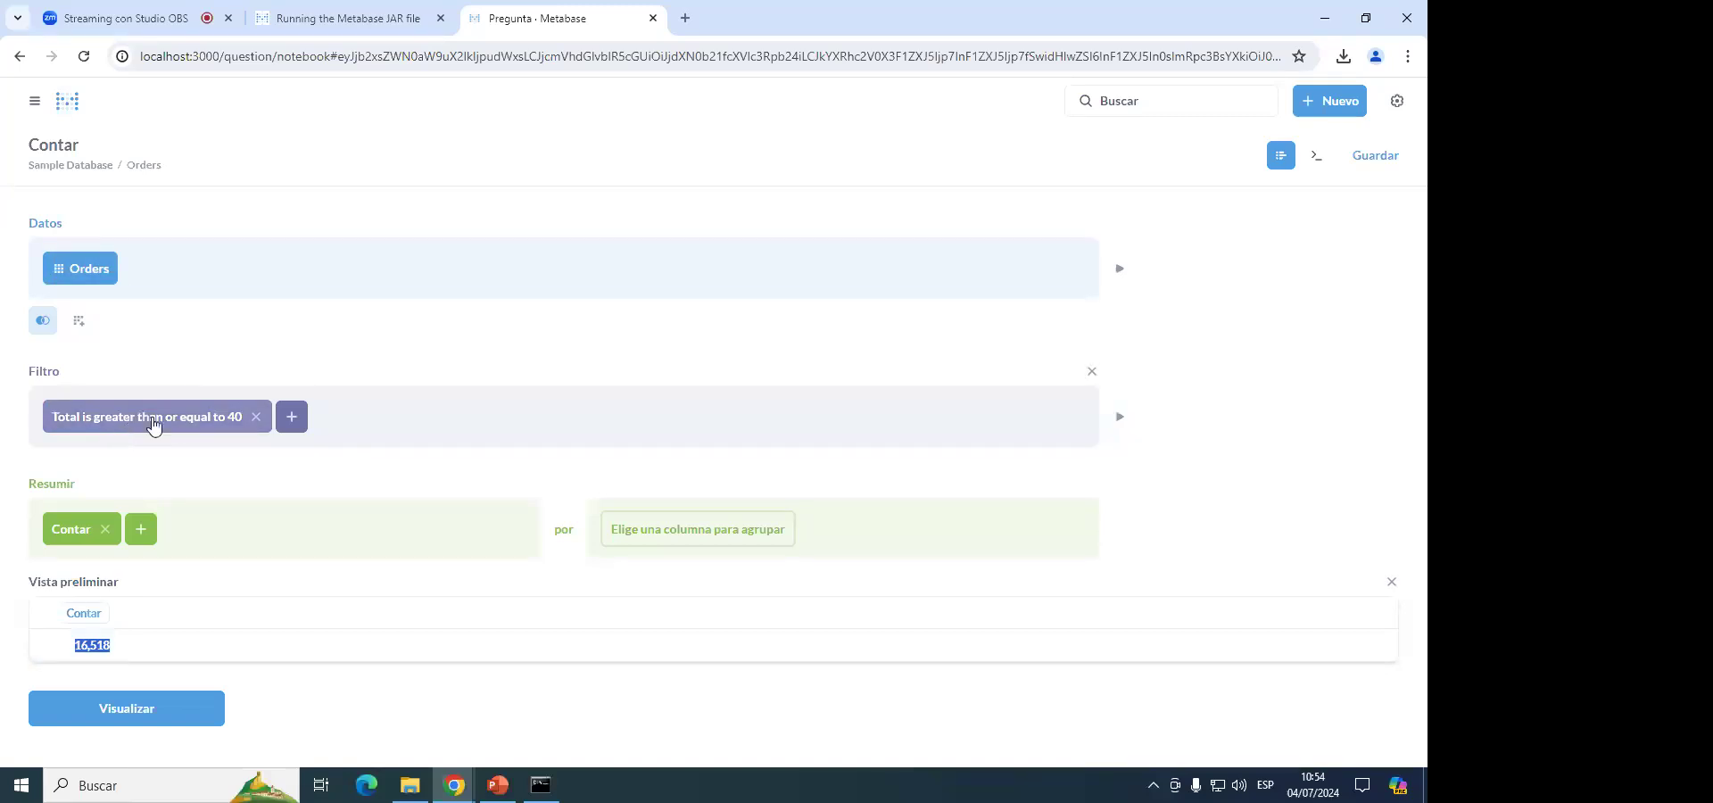
pyautogui.click(129, 658)
pyautogui.doubleClick(121, 651)
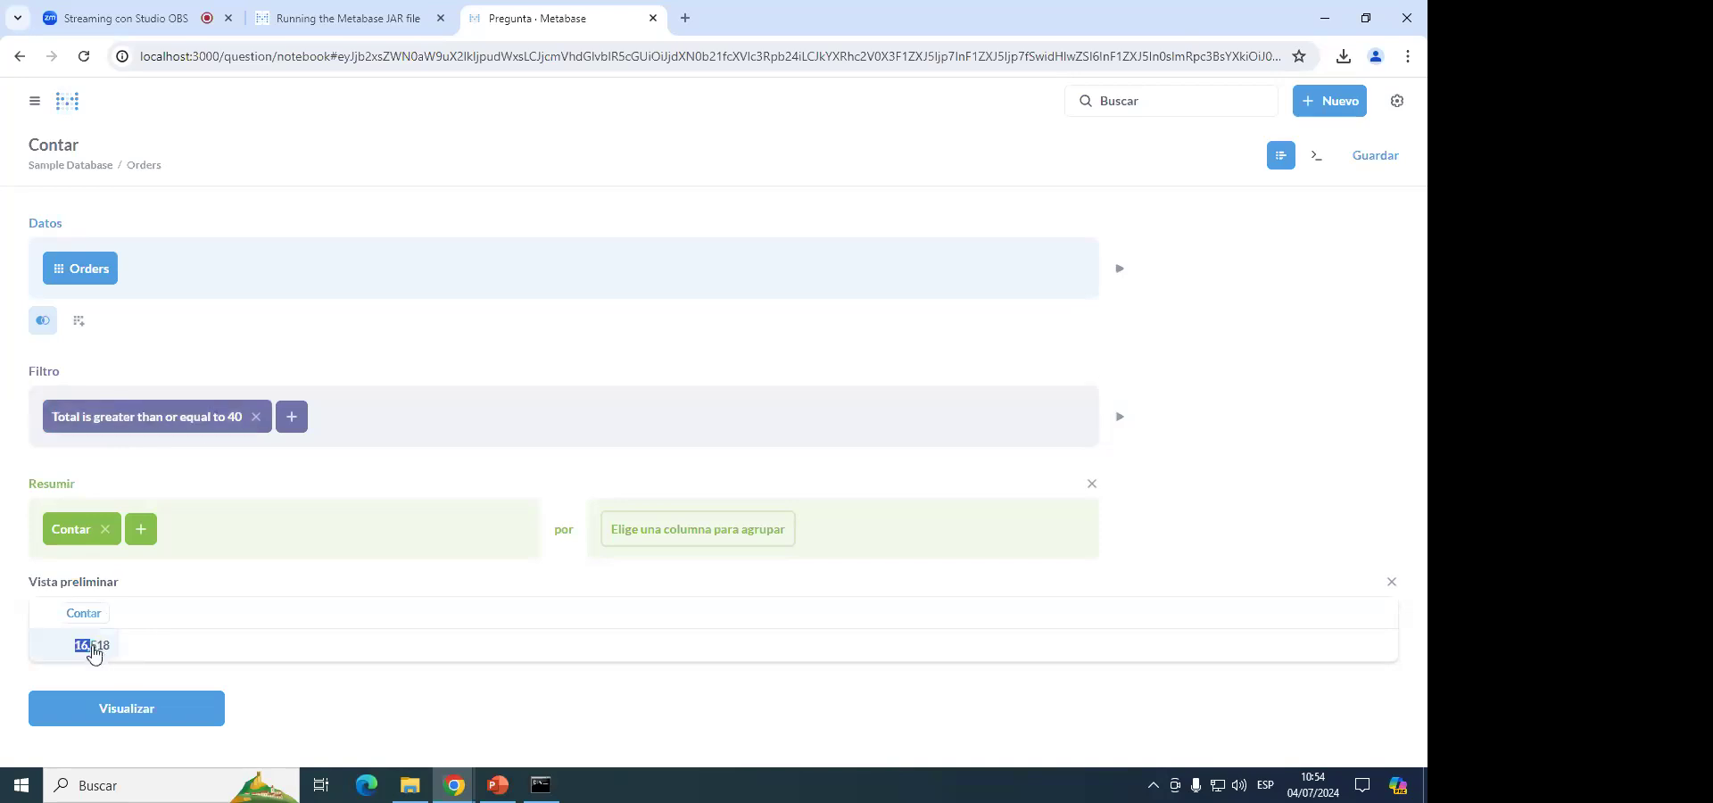
# Replace the row-count metric in the Resumir section with the sum of Total (Suma de) and preview the result.
pyautogui.click(121, 651)
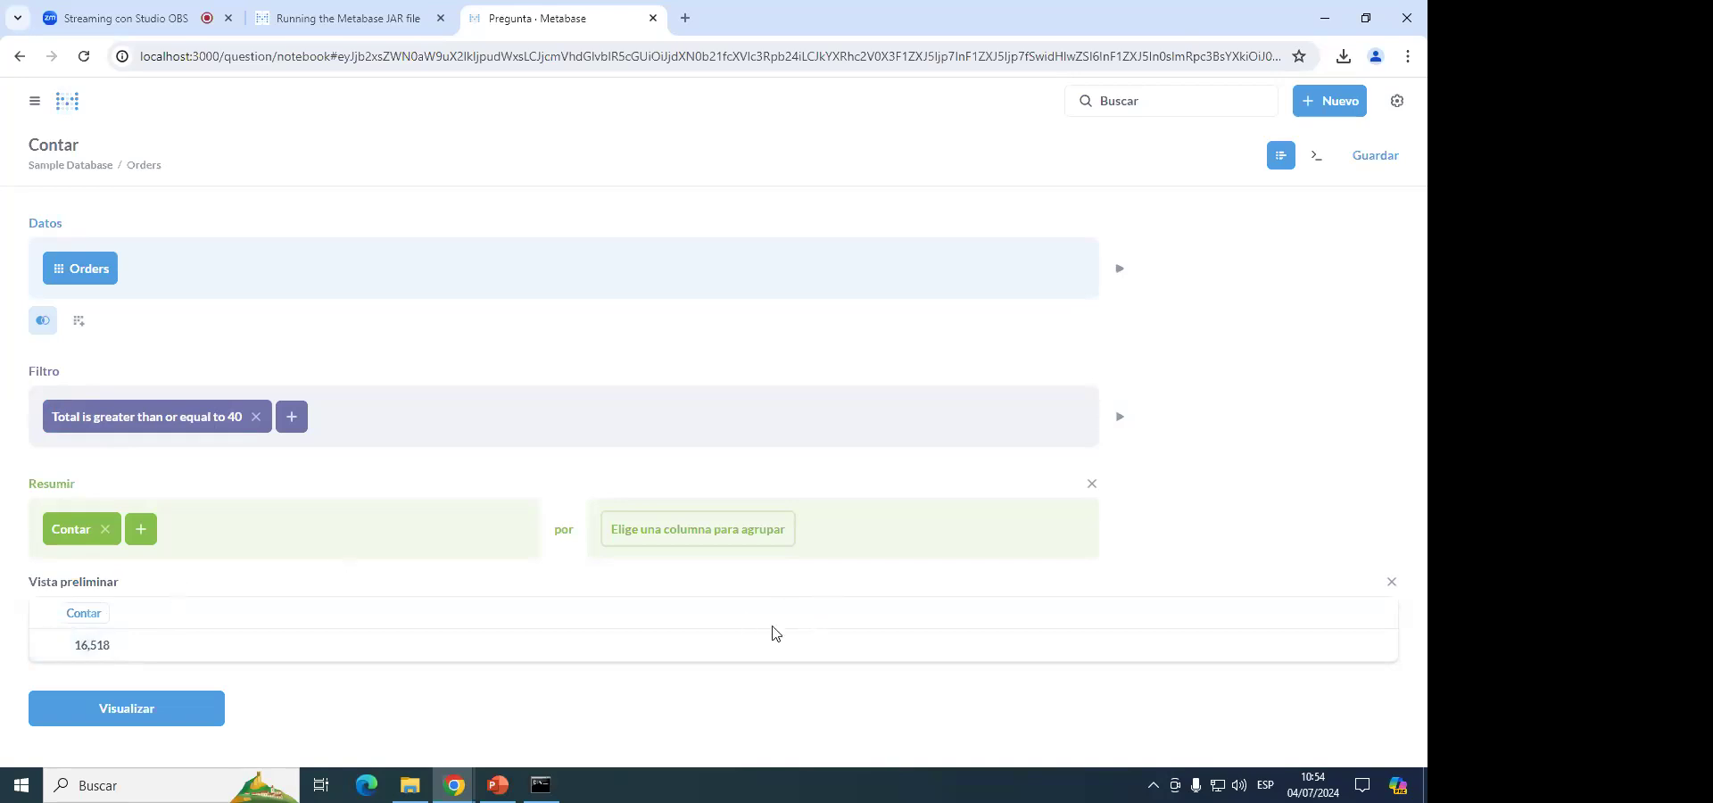
pyautogui.click(81, 528)
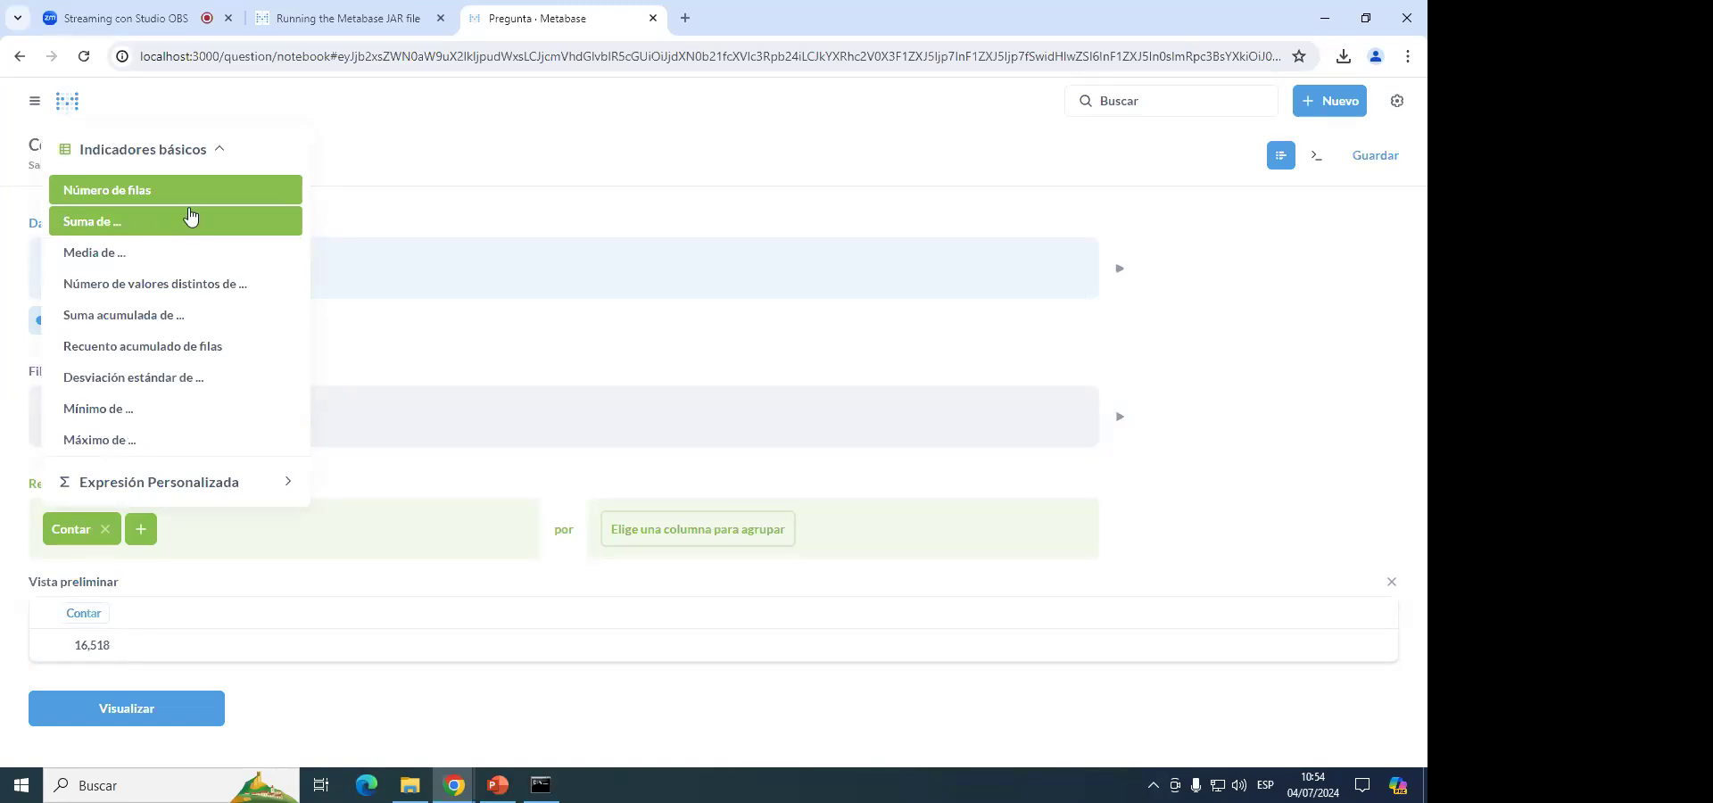
pyautogui.click(546, 340)
pyautogui.click(104, 528)
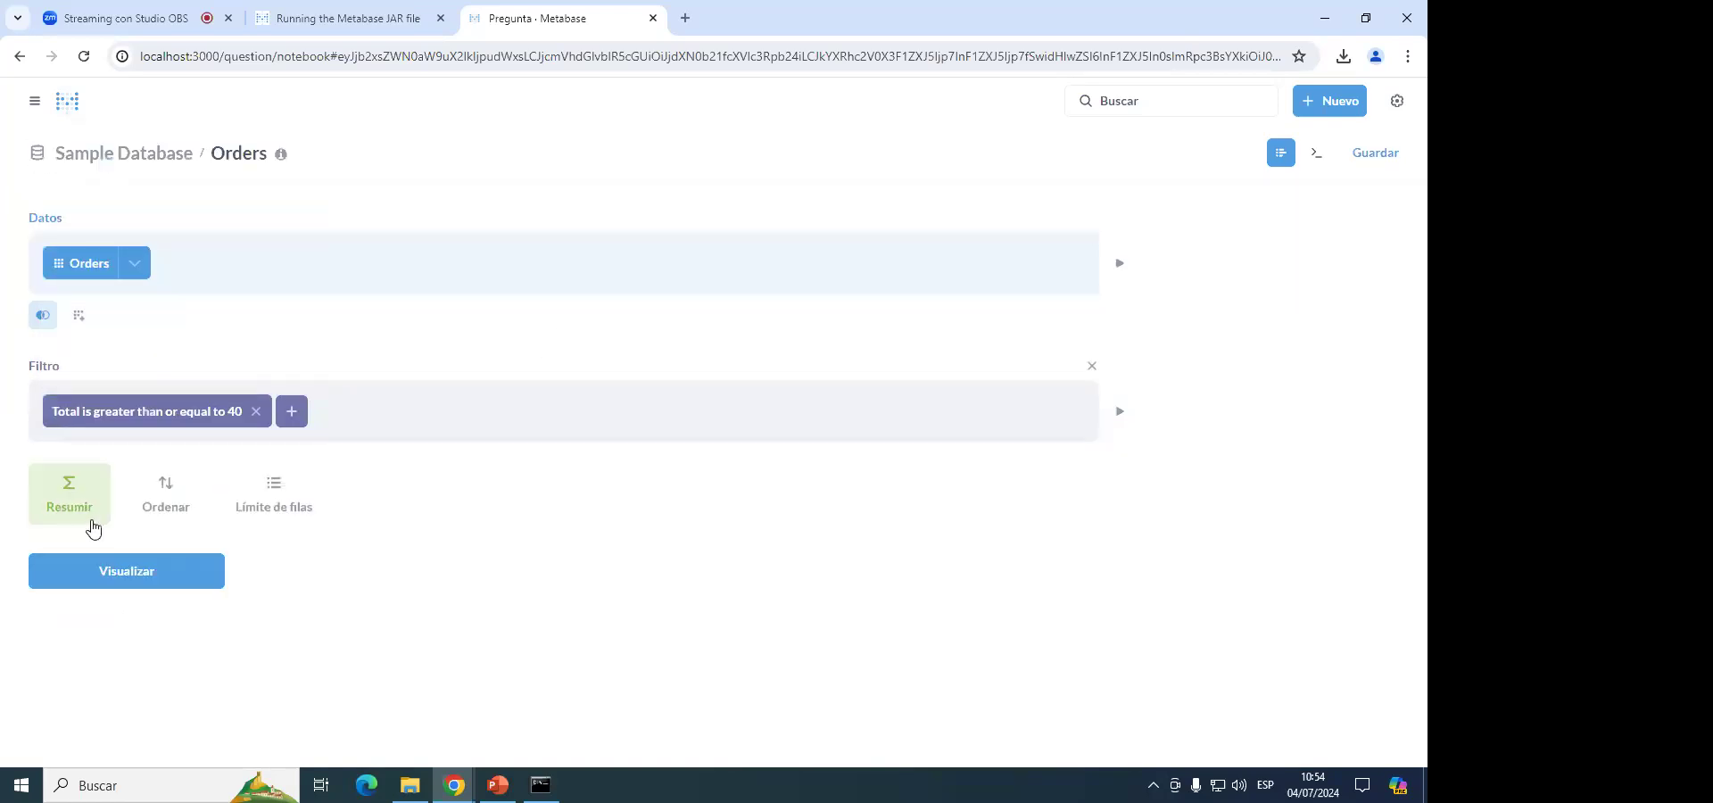
pyautogui.click(87, 519)
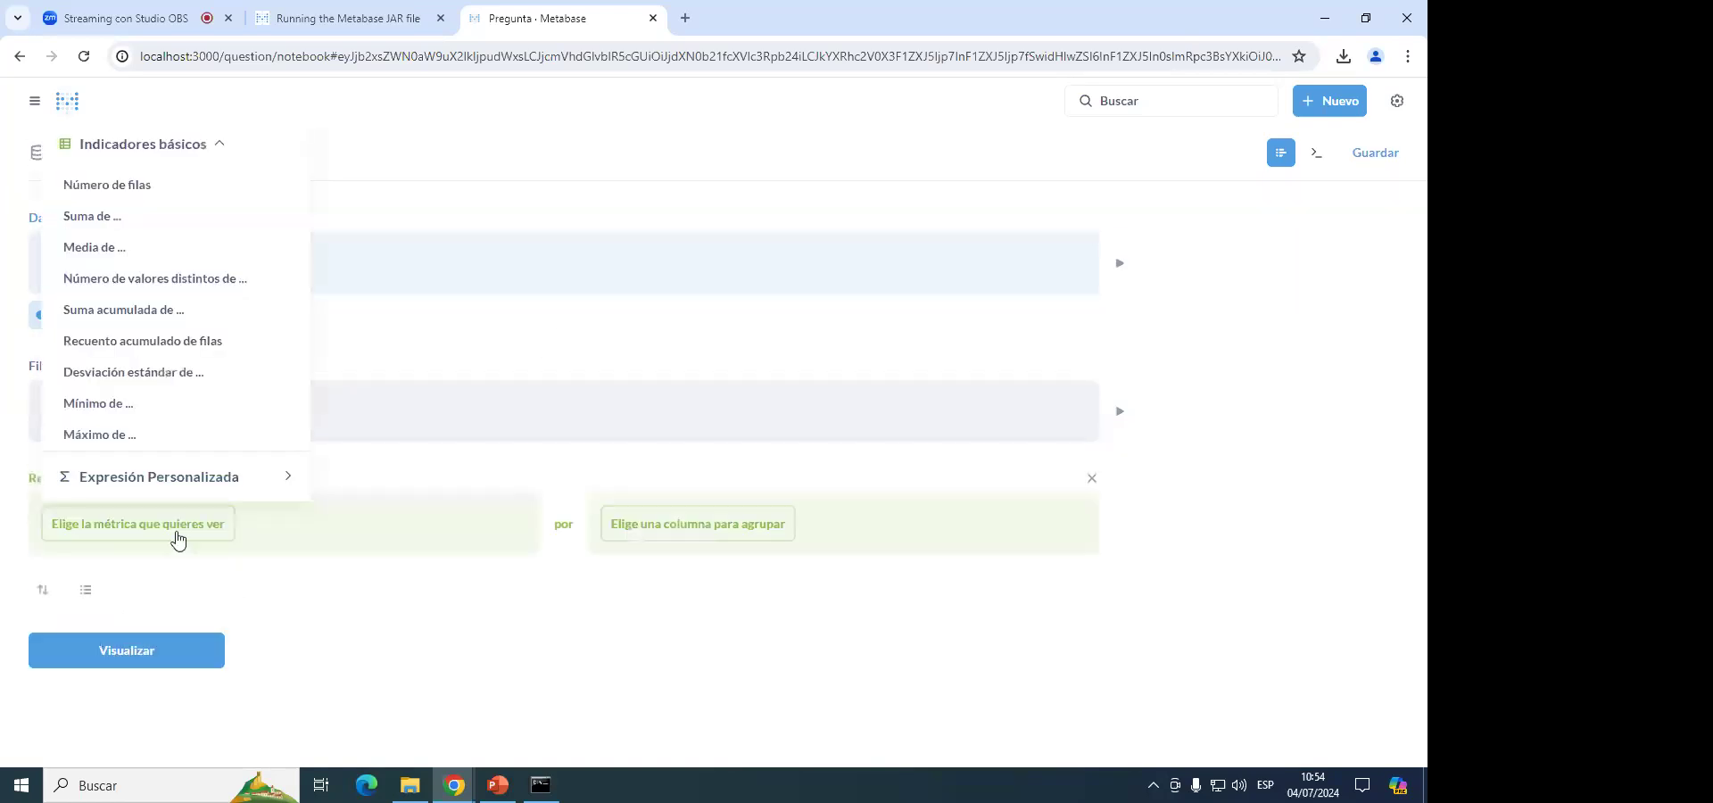
pyautogui.click(140, 216)
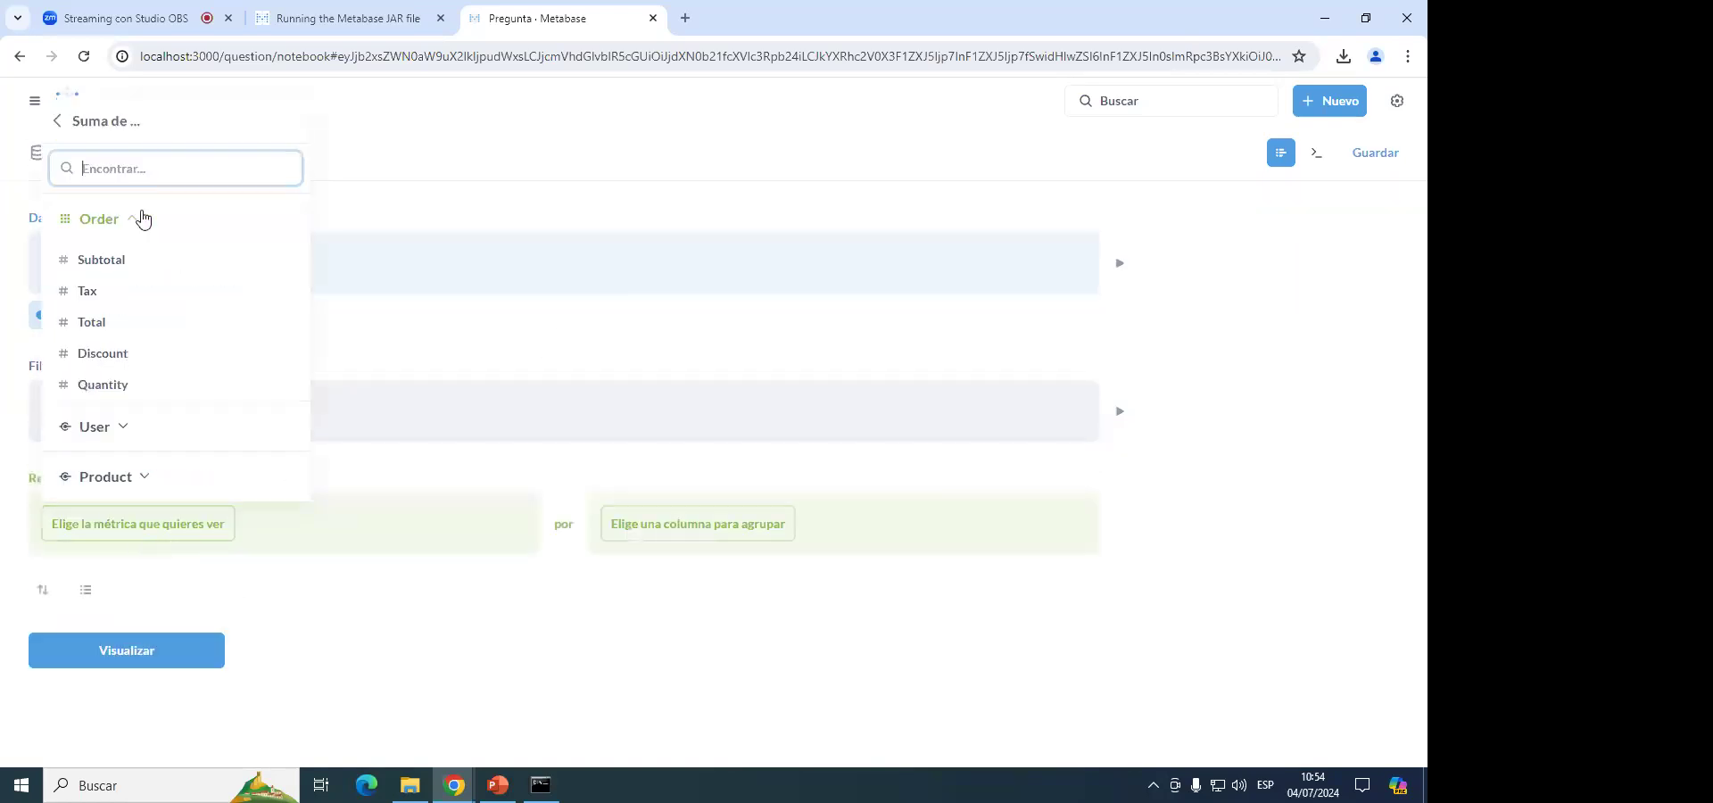
pyautogui.click(131, 324)
pyautogui.click(1119, 530)
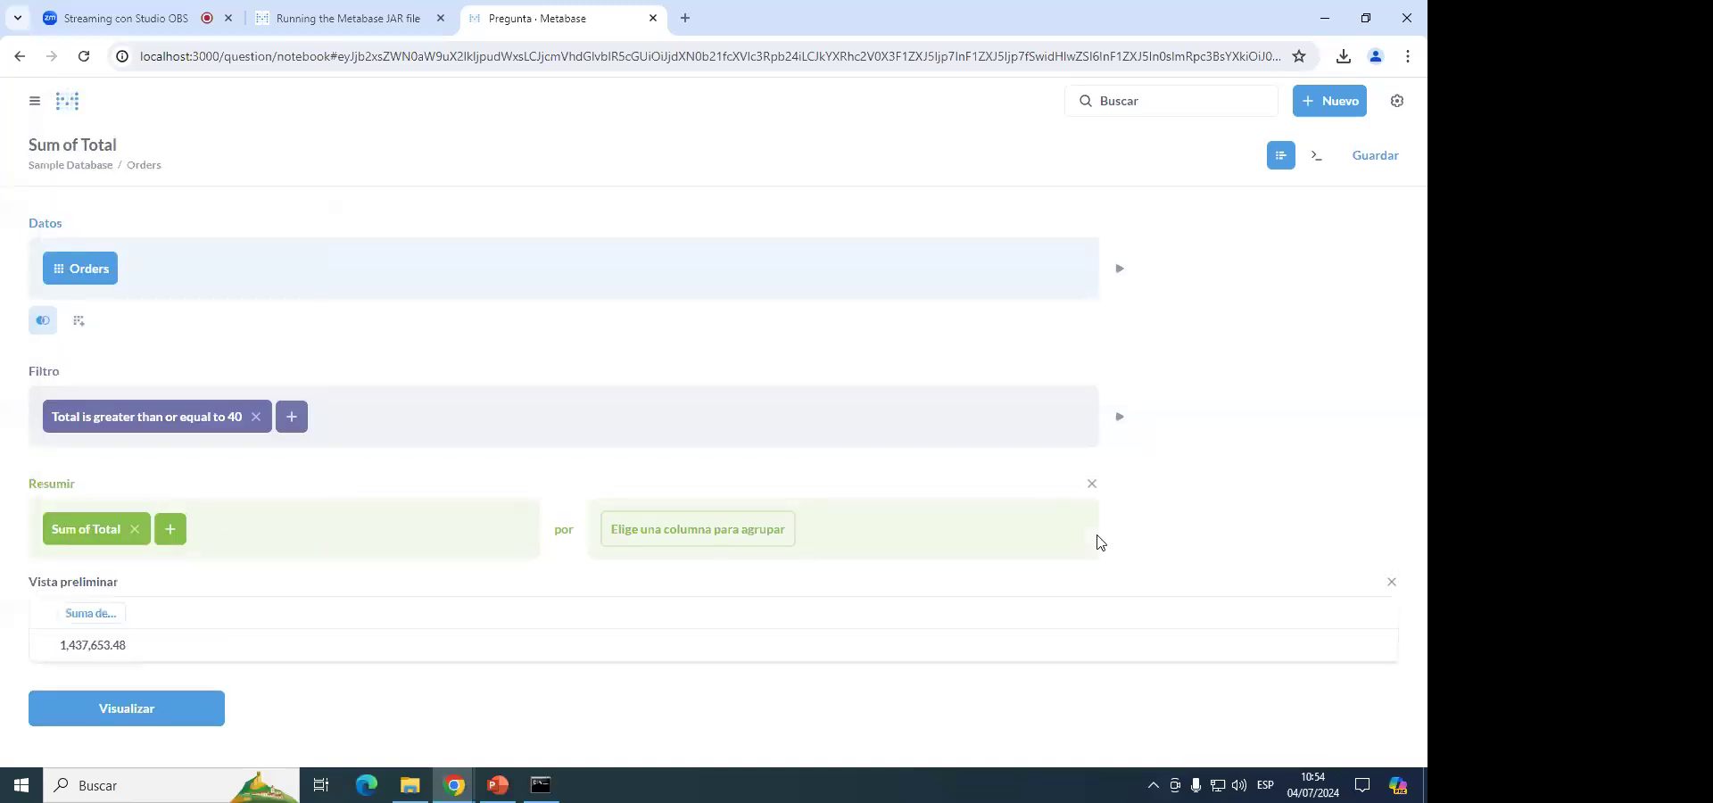
pyautogui.doubleClick(150, 654)
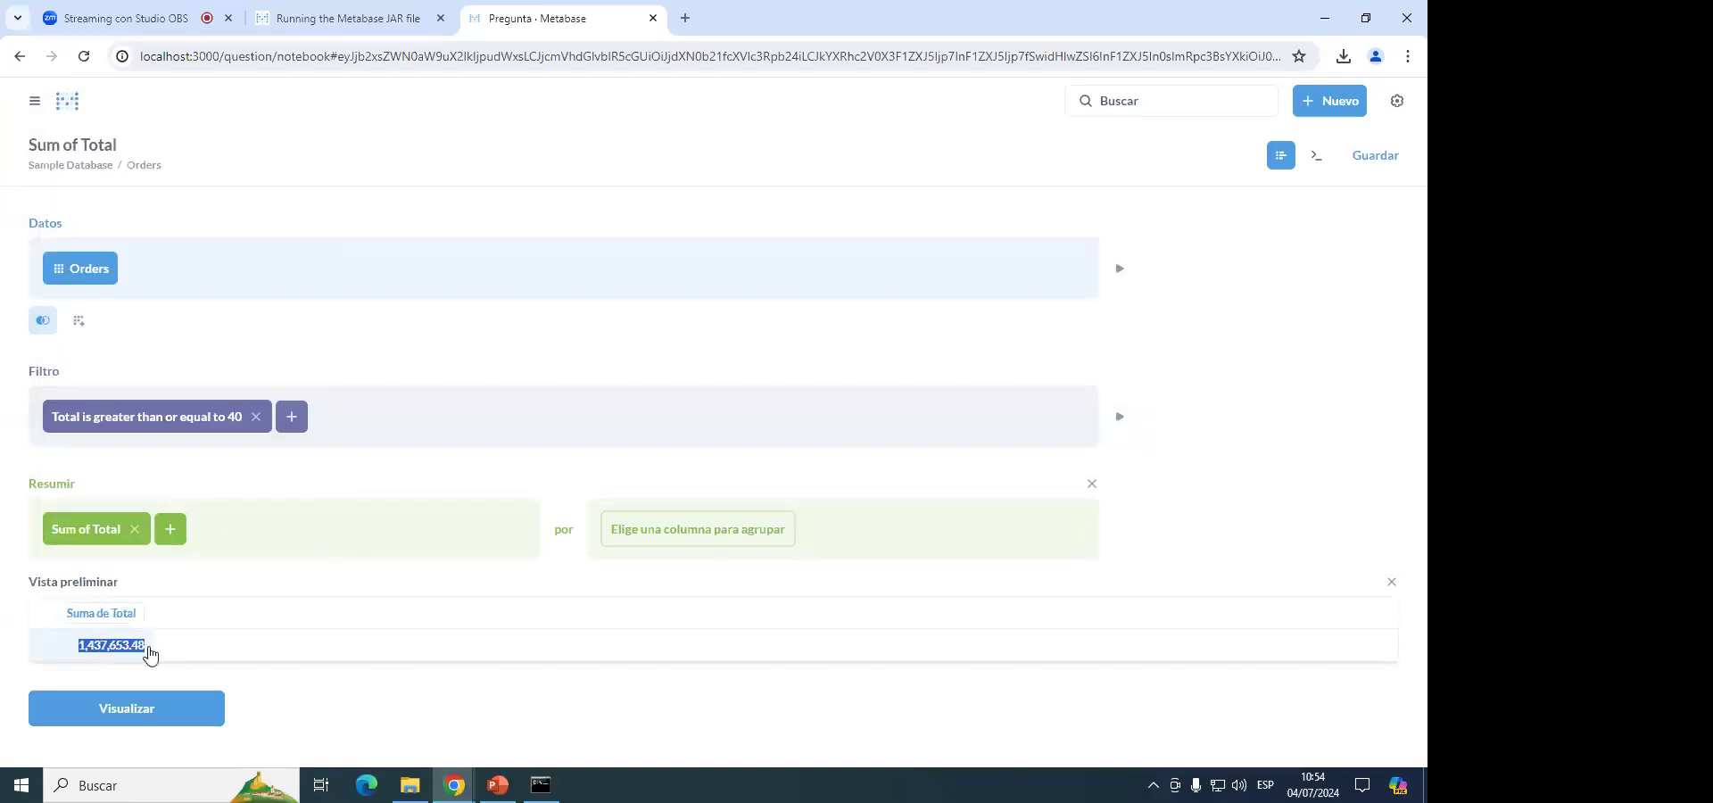
pyautogui.click(159, 652)
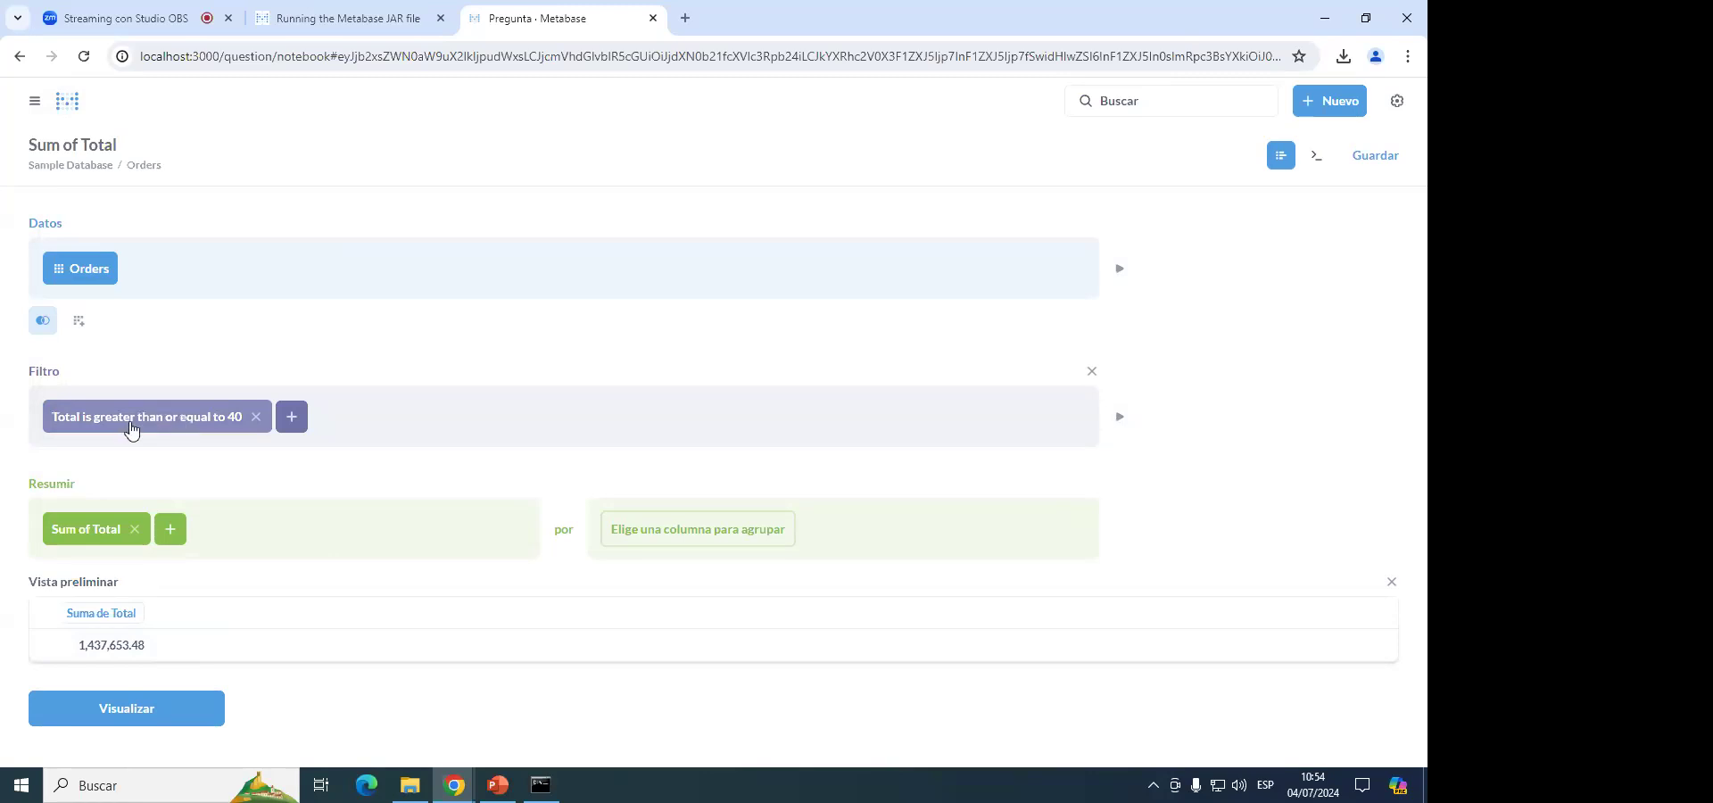
# Remove the Sum of Total metric, review the basic metrics (Indicadores básicos), and add the sum of Total again.
pyautogui.click(114, 532)
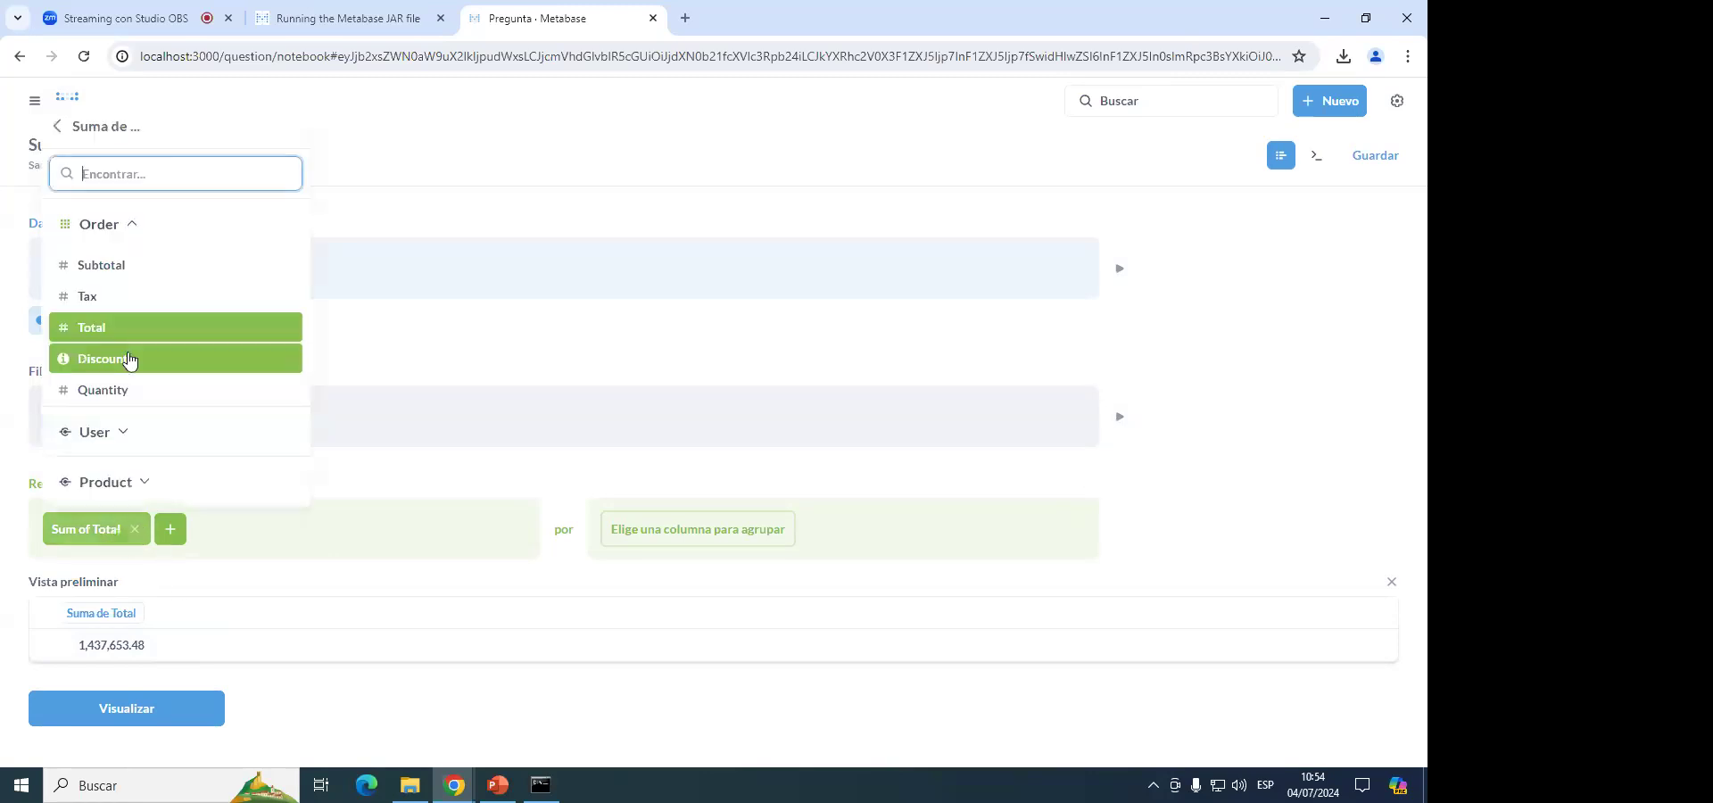
pyautogui.click(134, 530)
pyautogui.click(77, 495)
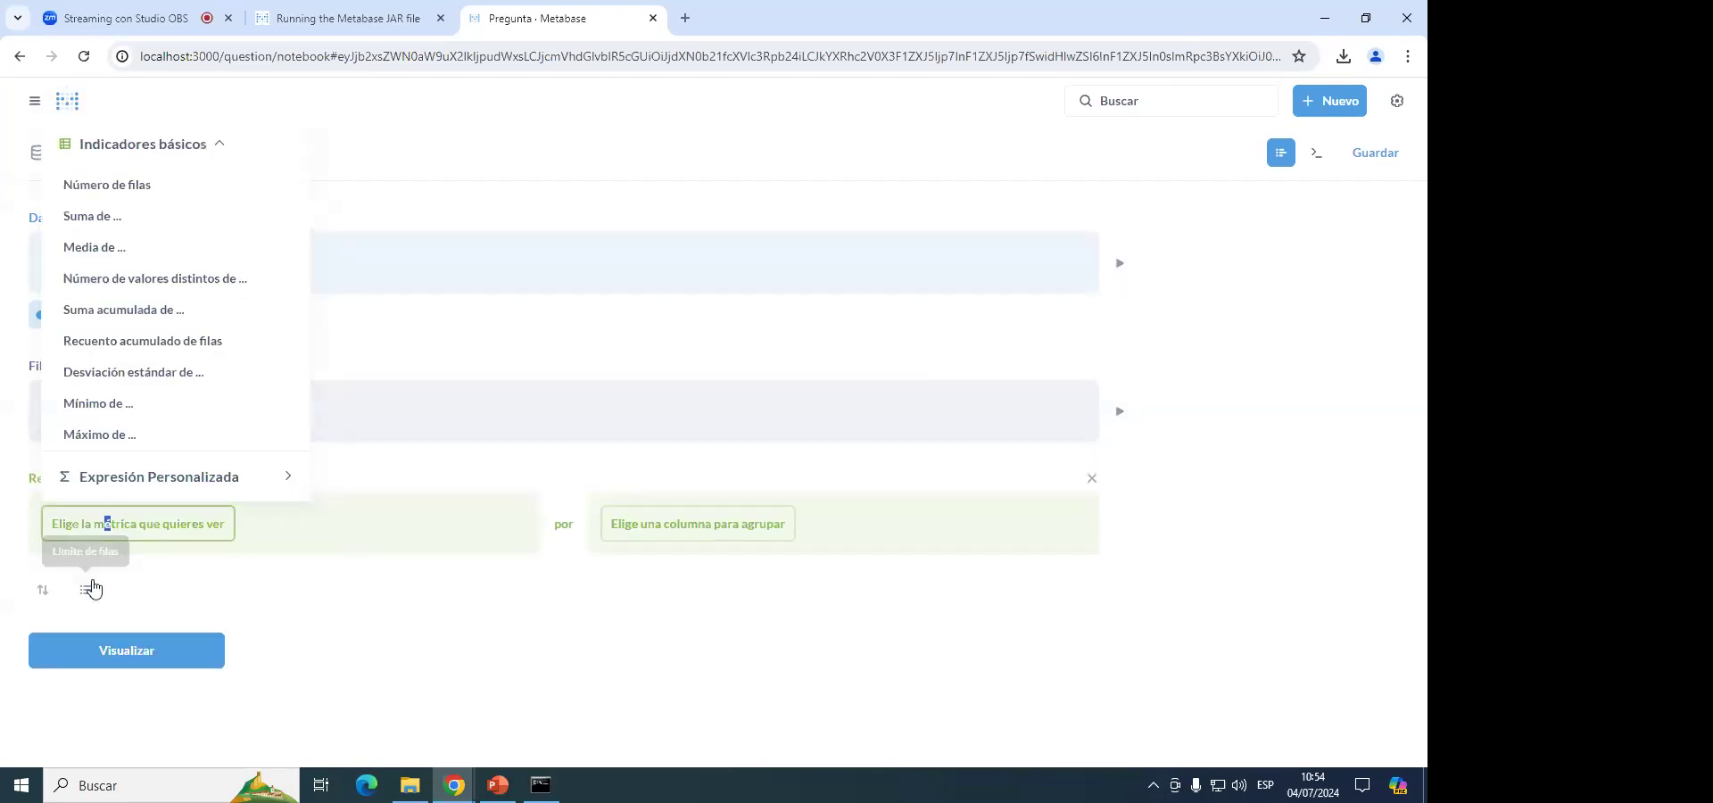
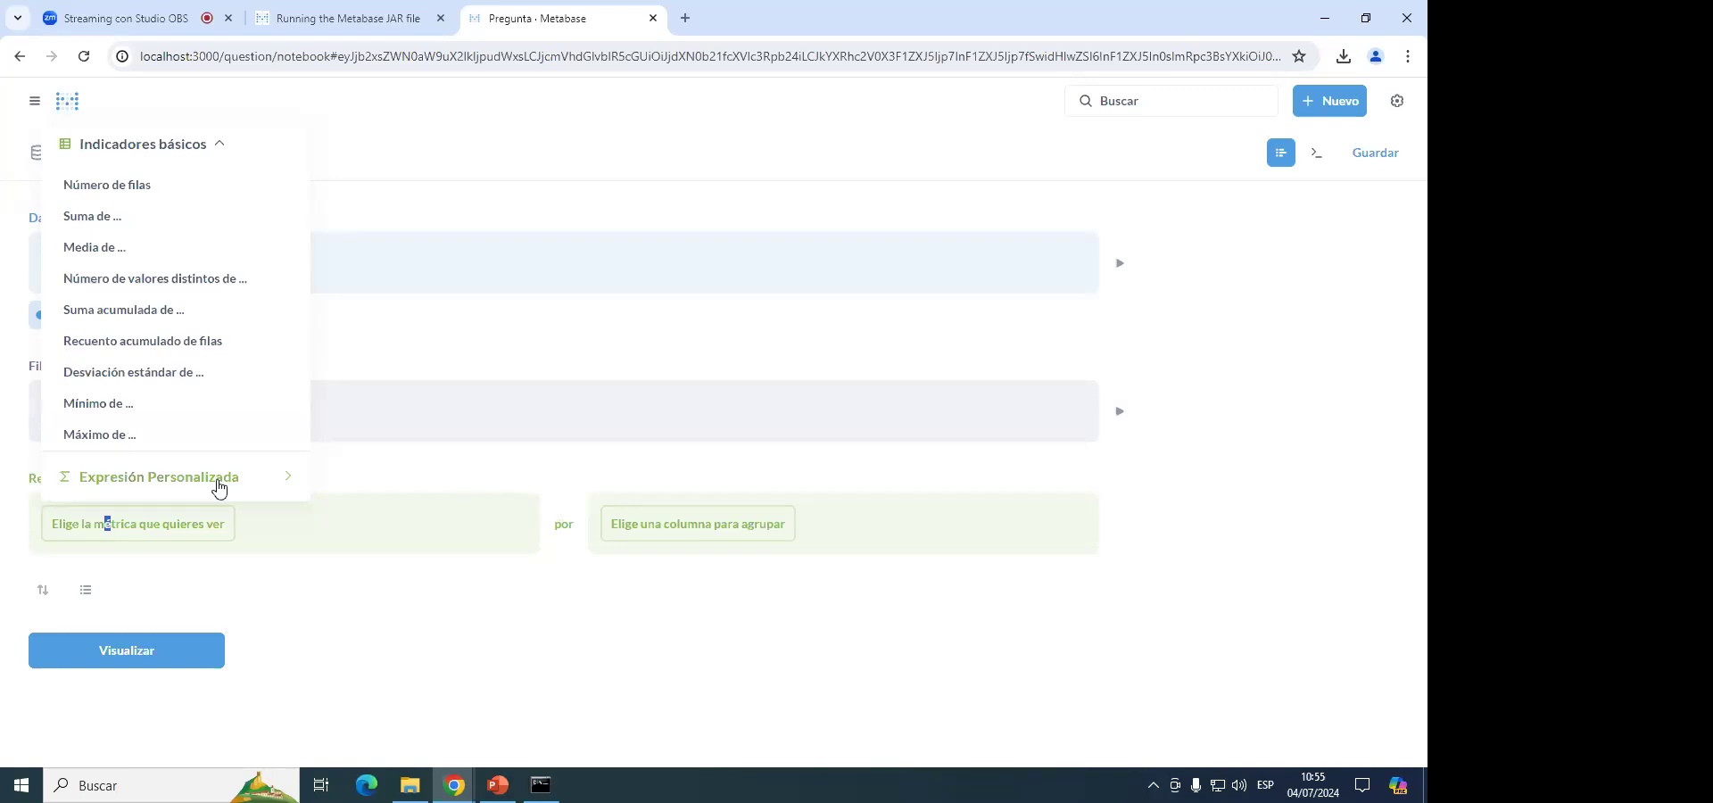
pyautogui.click(222, 533)
pyautogui.click(161, 527)
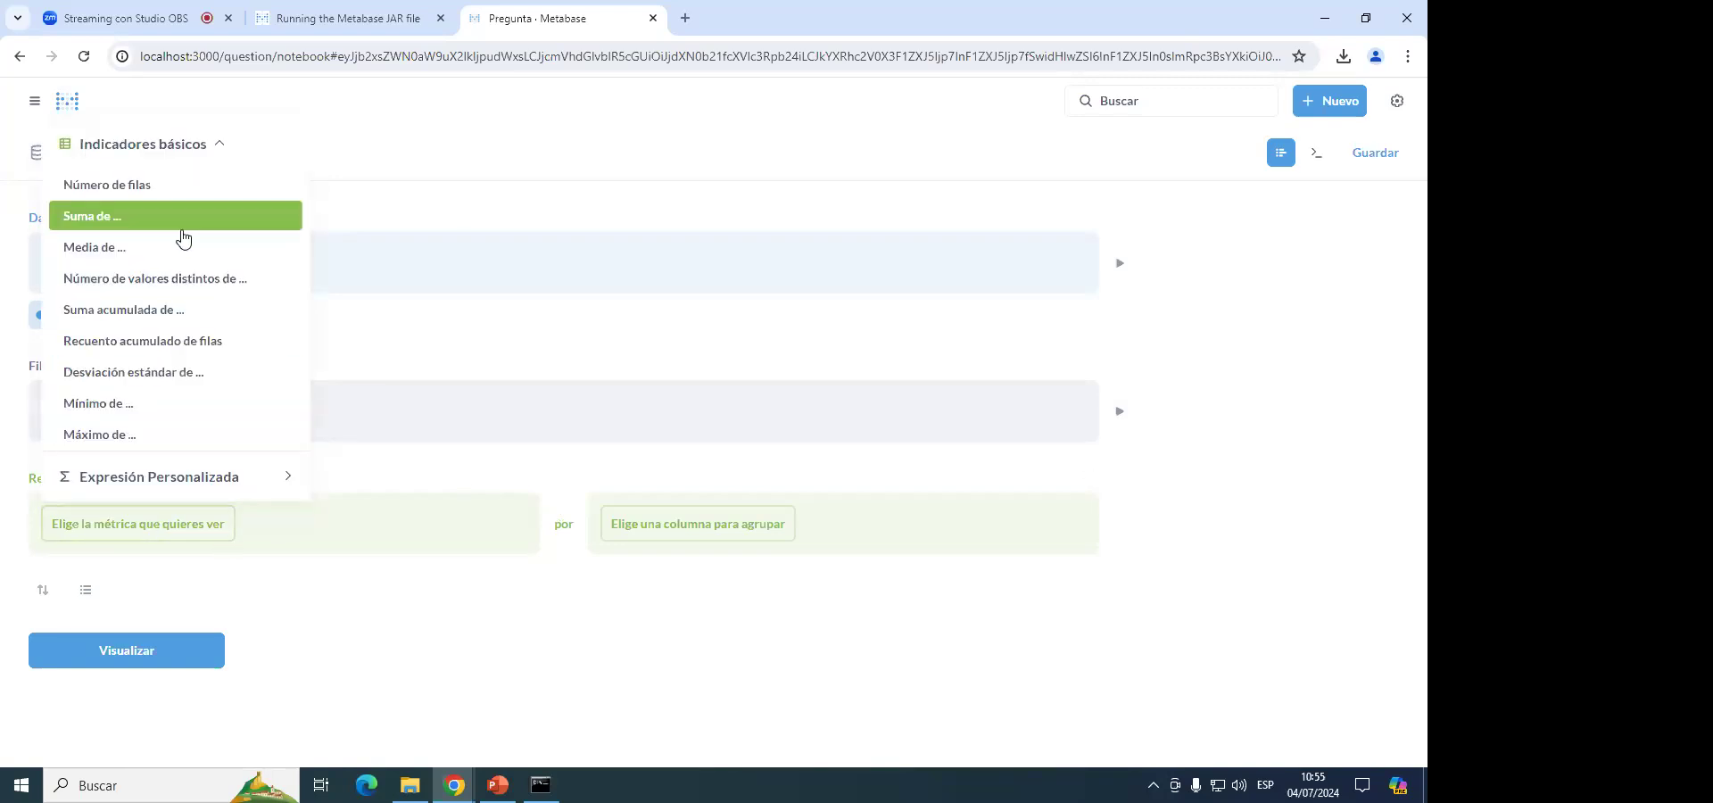
pyautogui.click(148, 218)
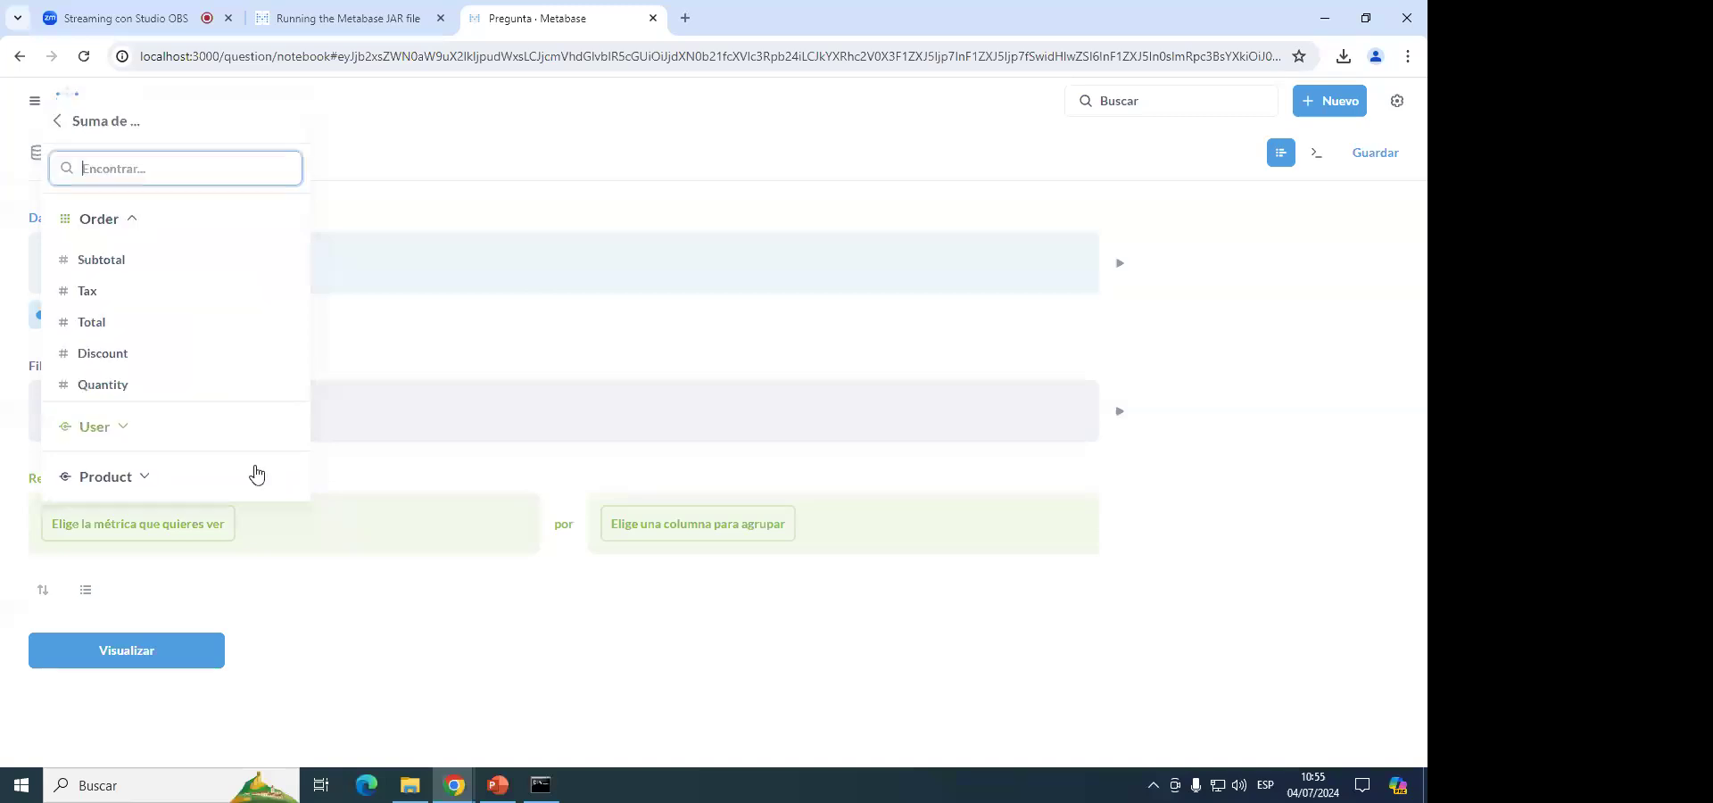
pyautogui.click(118, 326)
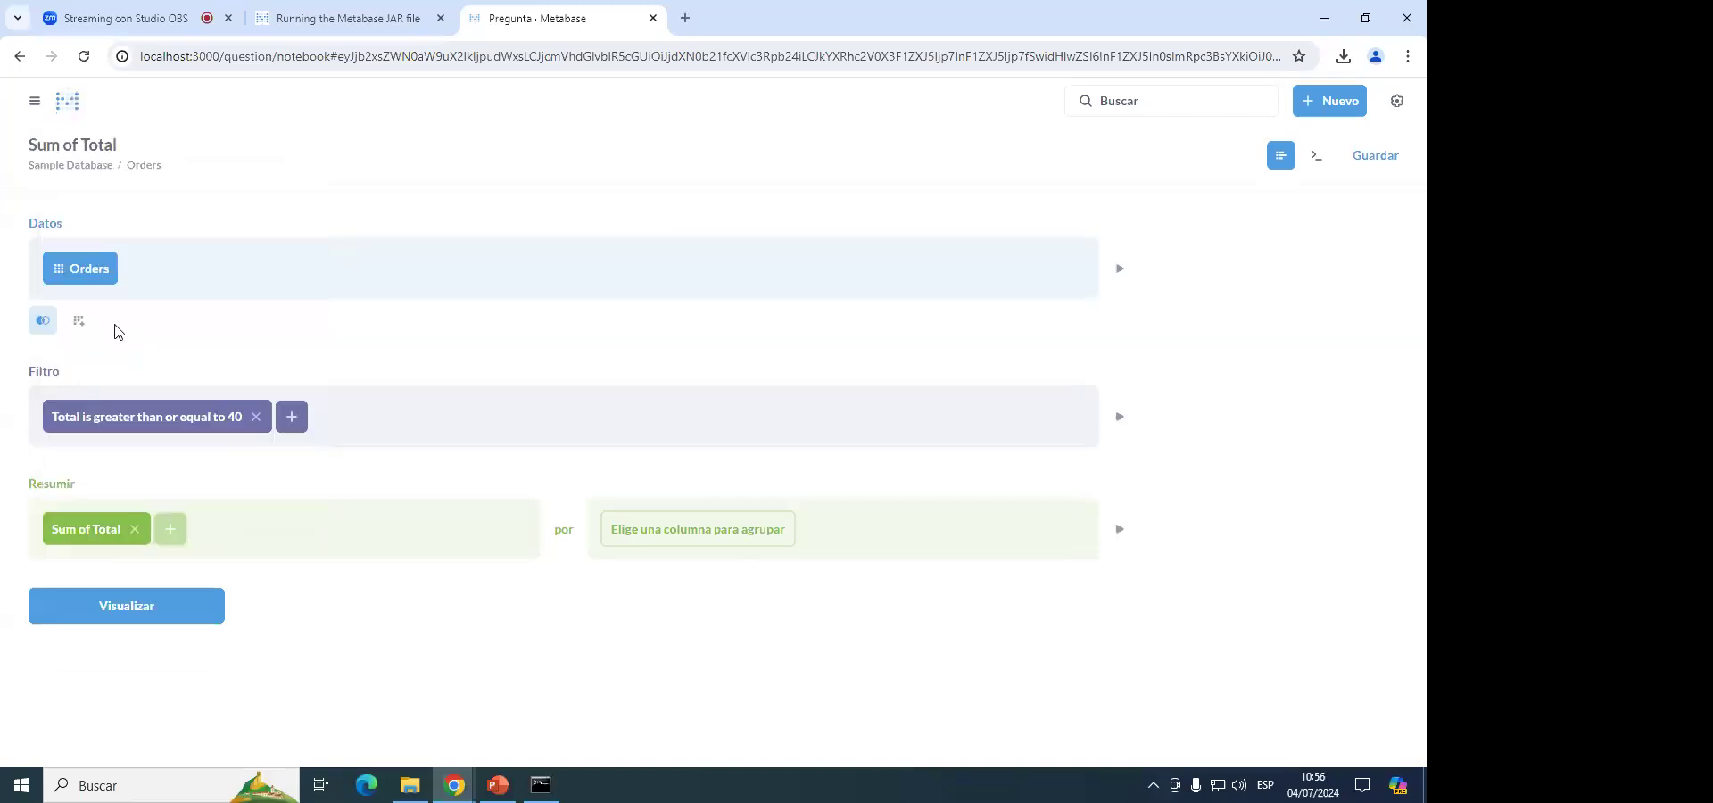
# Group the sum of Total by User ID and preview the totals for each user.
pyautogui.click(734, 533)
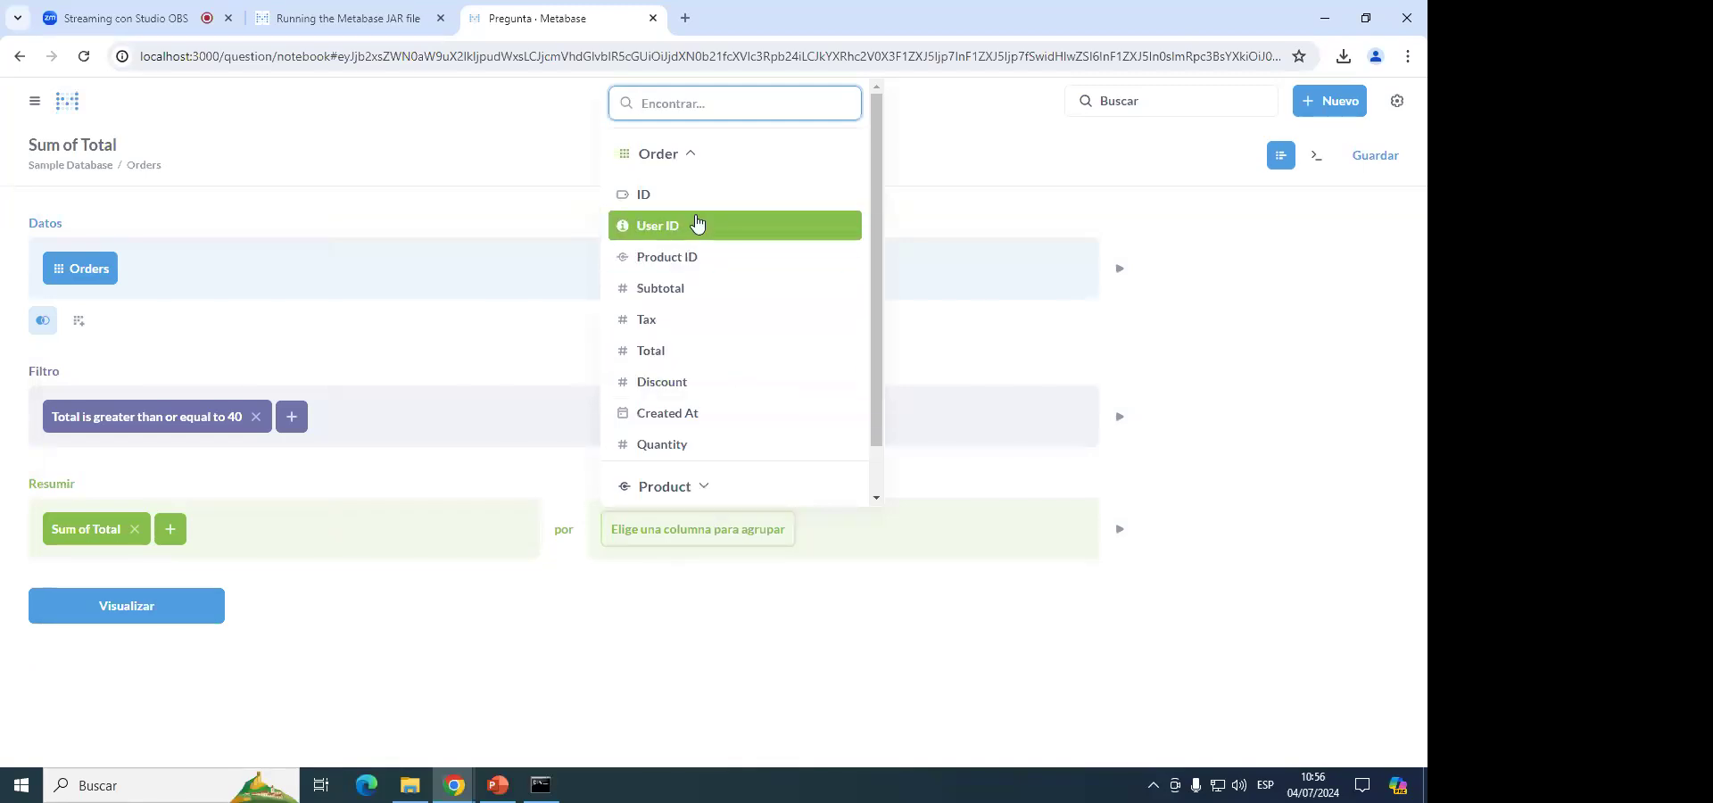
pyautogui.click(677, 235)
pyautogui.click(677, 235)
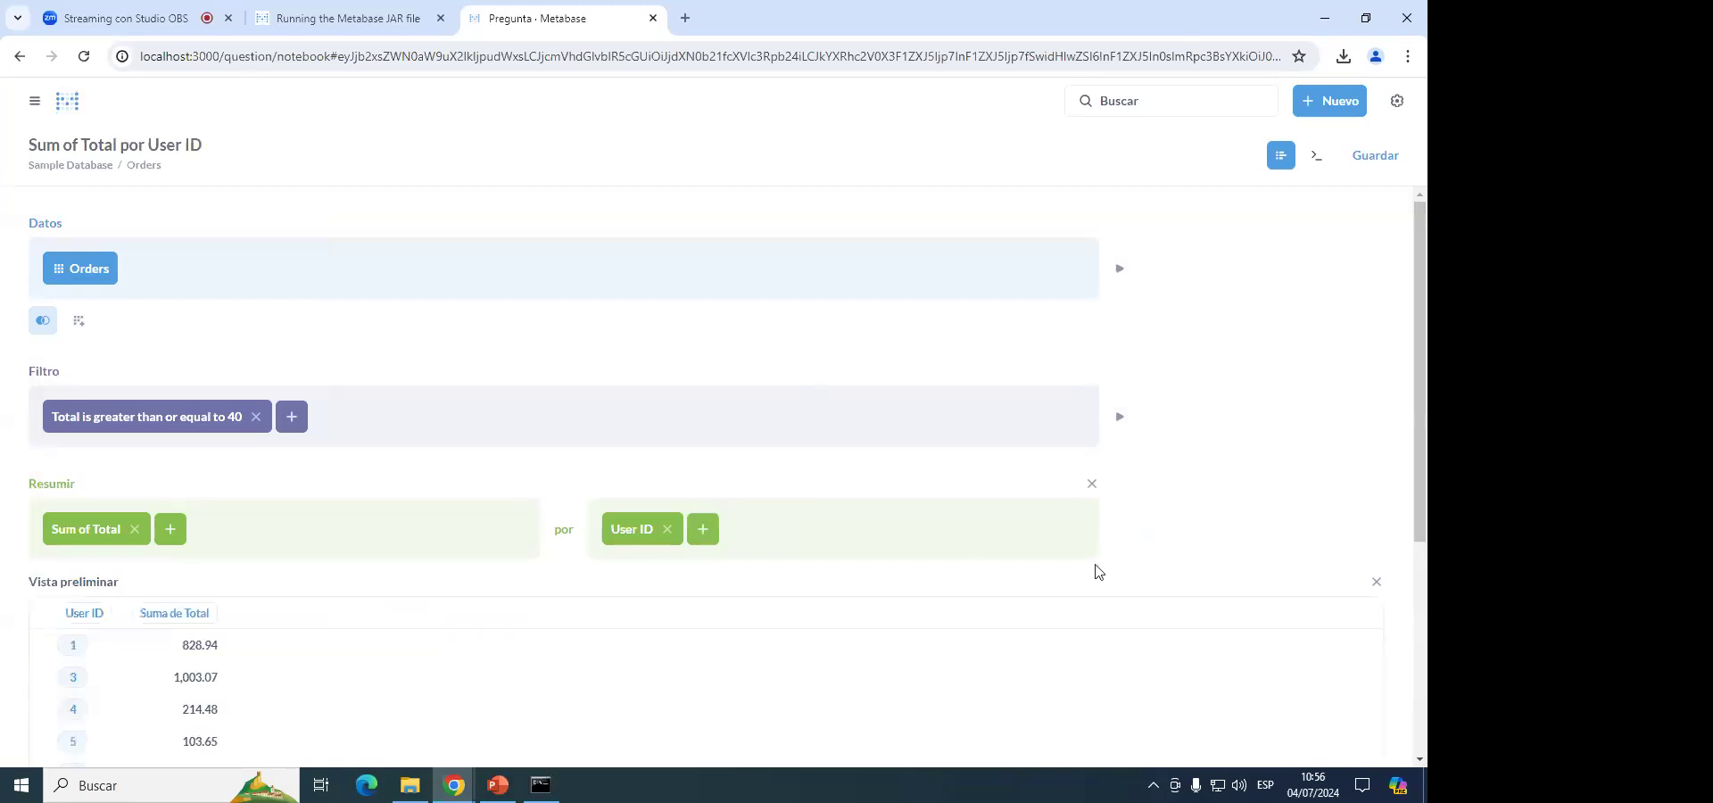
pyautogui.scroll(-3, 1097, 570)
pyautogui.scroll(-2, 178, 463)
pyautogui.scroll(1, 222, 562)
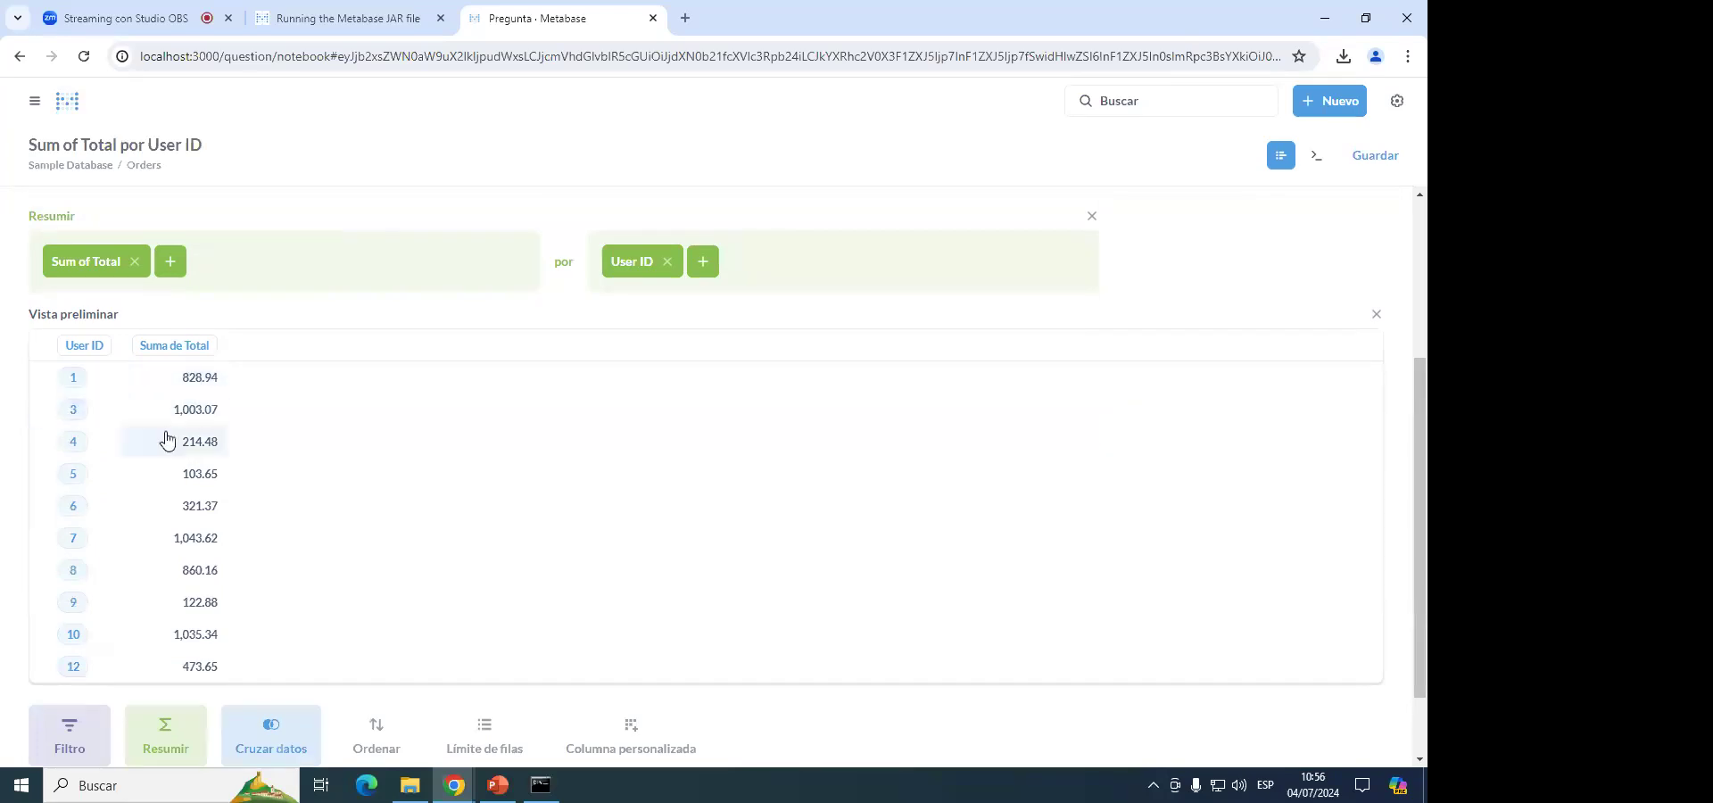
pyautogui.scroll(-1, 236, 500)
pyautogui.scroll(2, 268, 491)
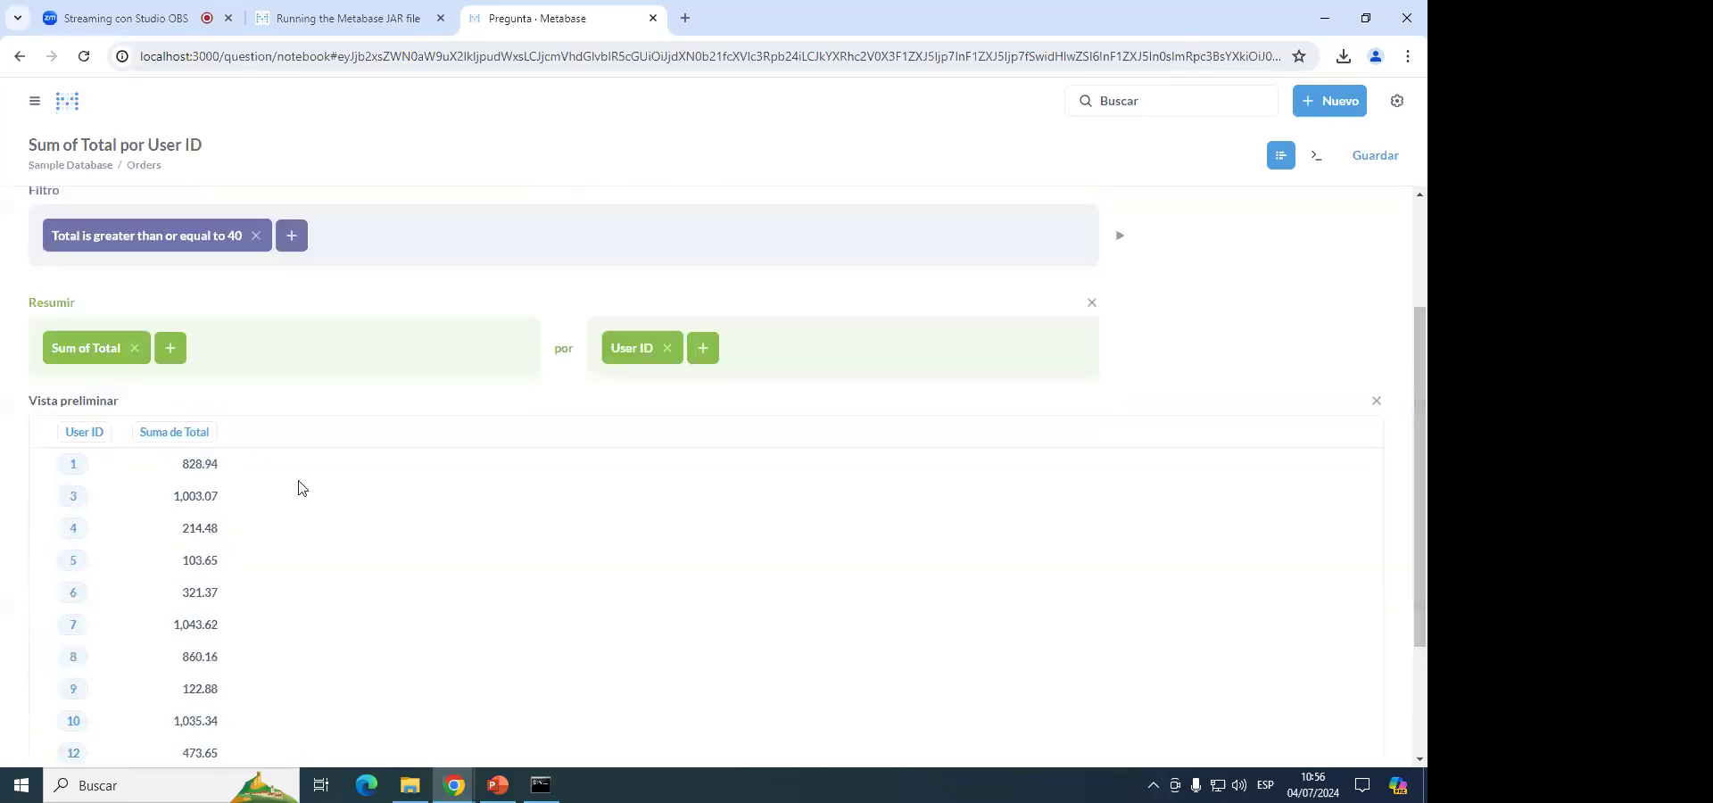
pyautogui.scroll(-2, 259, 498)
pyautogui.scroll(1, 214, 428)
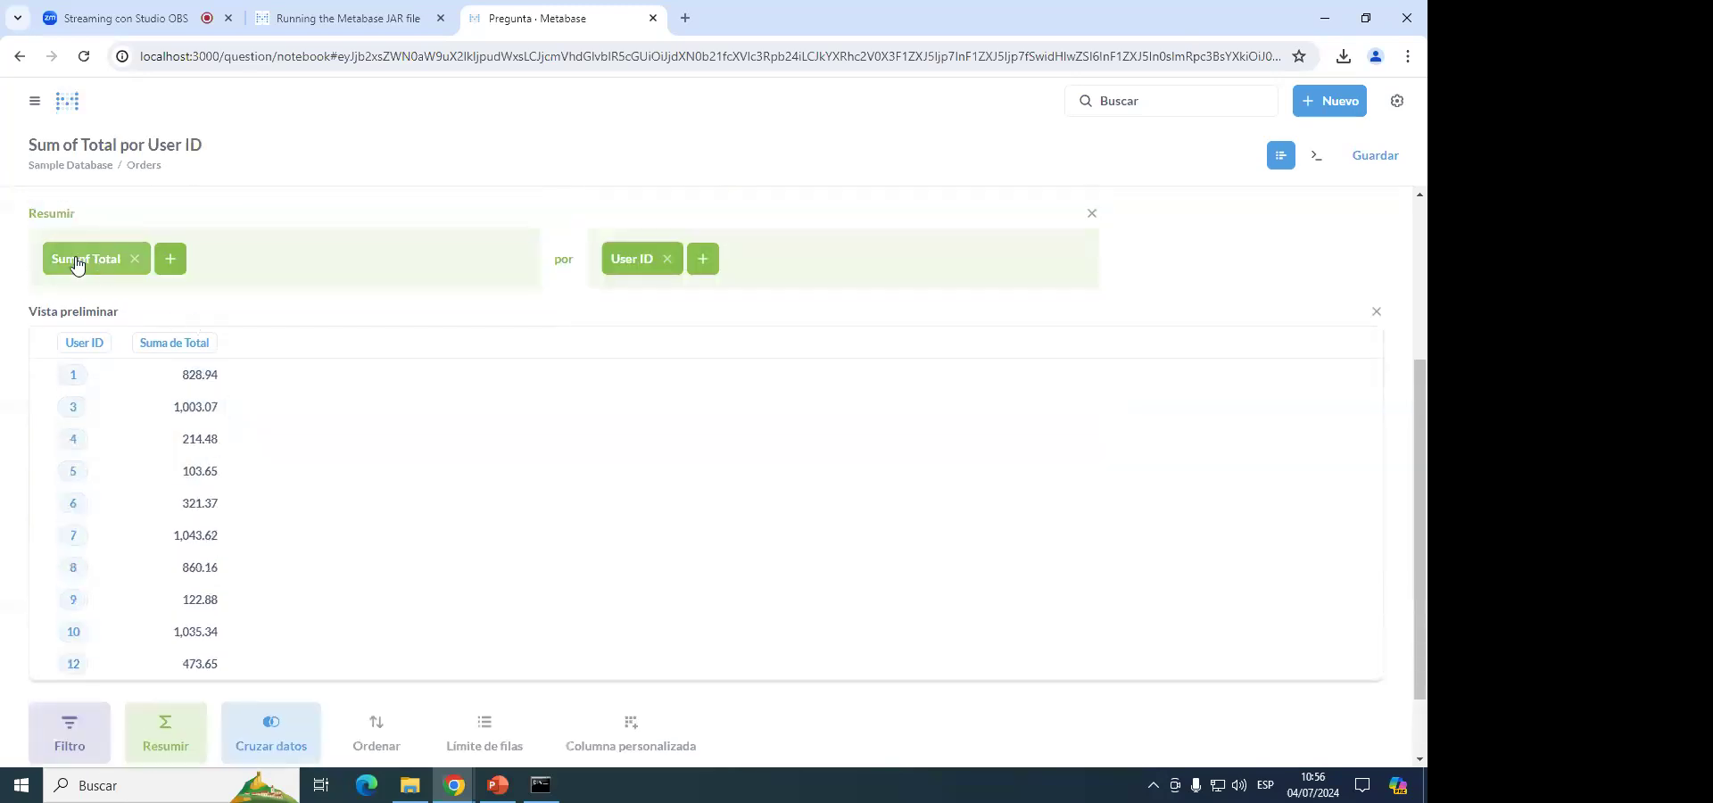
# Add the User table's City as a second grouping column and refresh the preview.
pyautogui.click(636, 267)
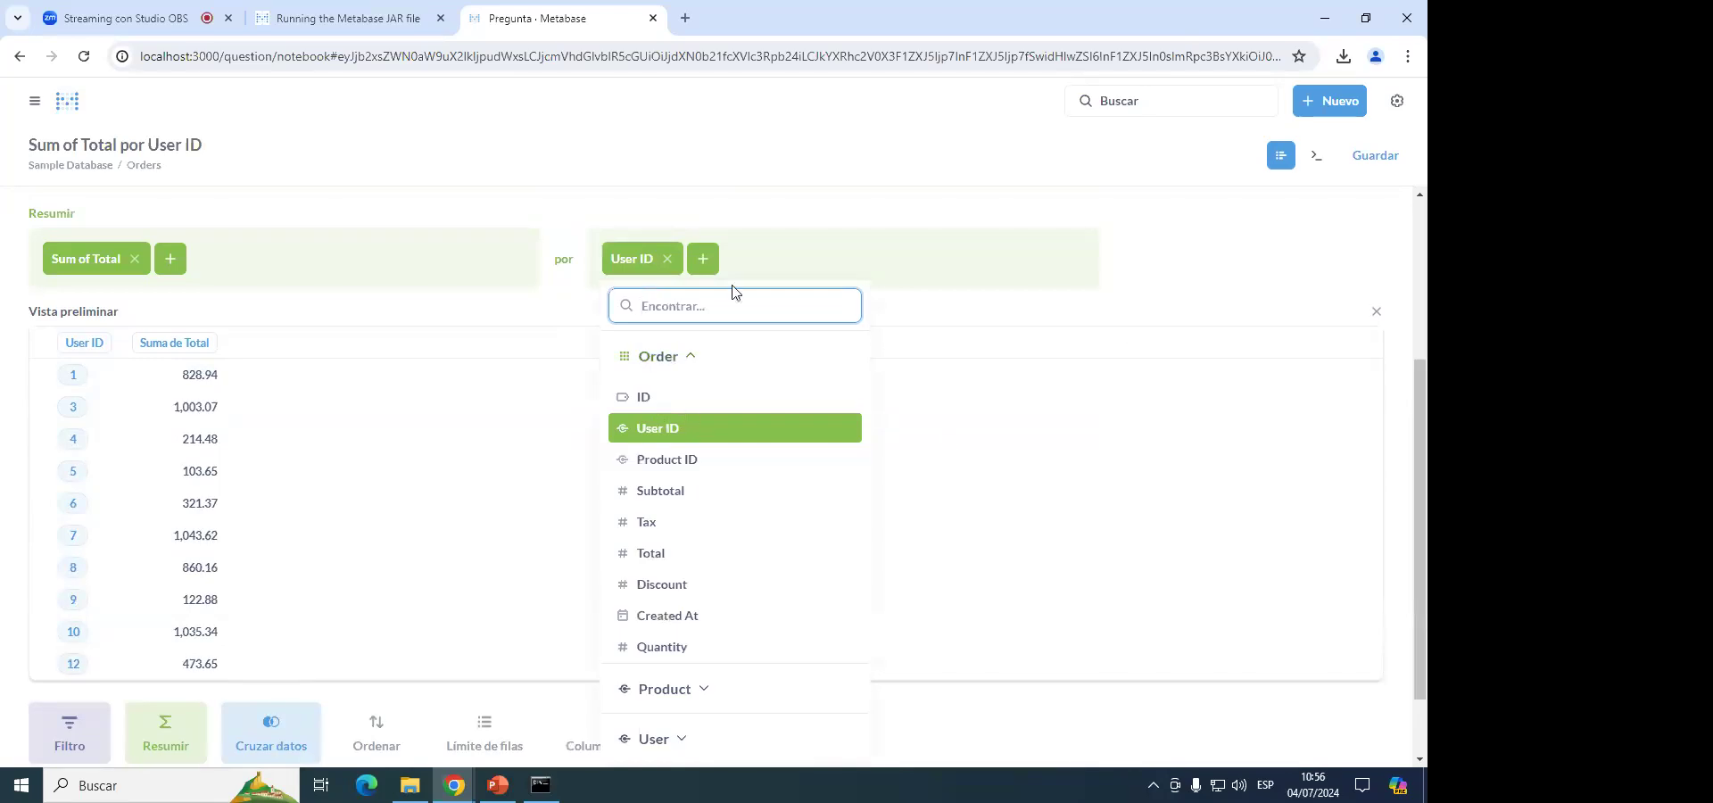
pyautogui.click(901, 284)
pyautogui.click(704, 264)
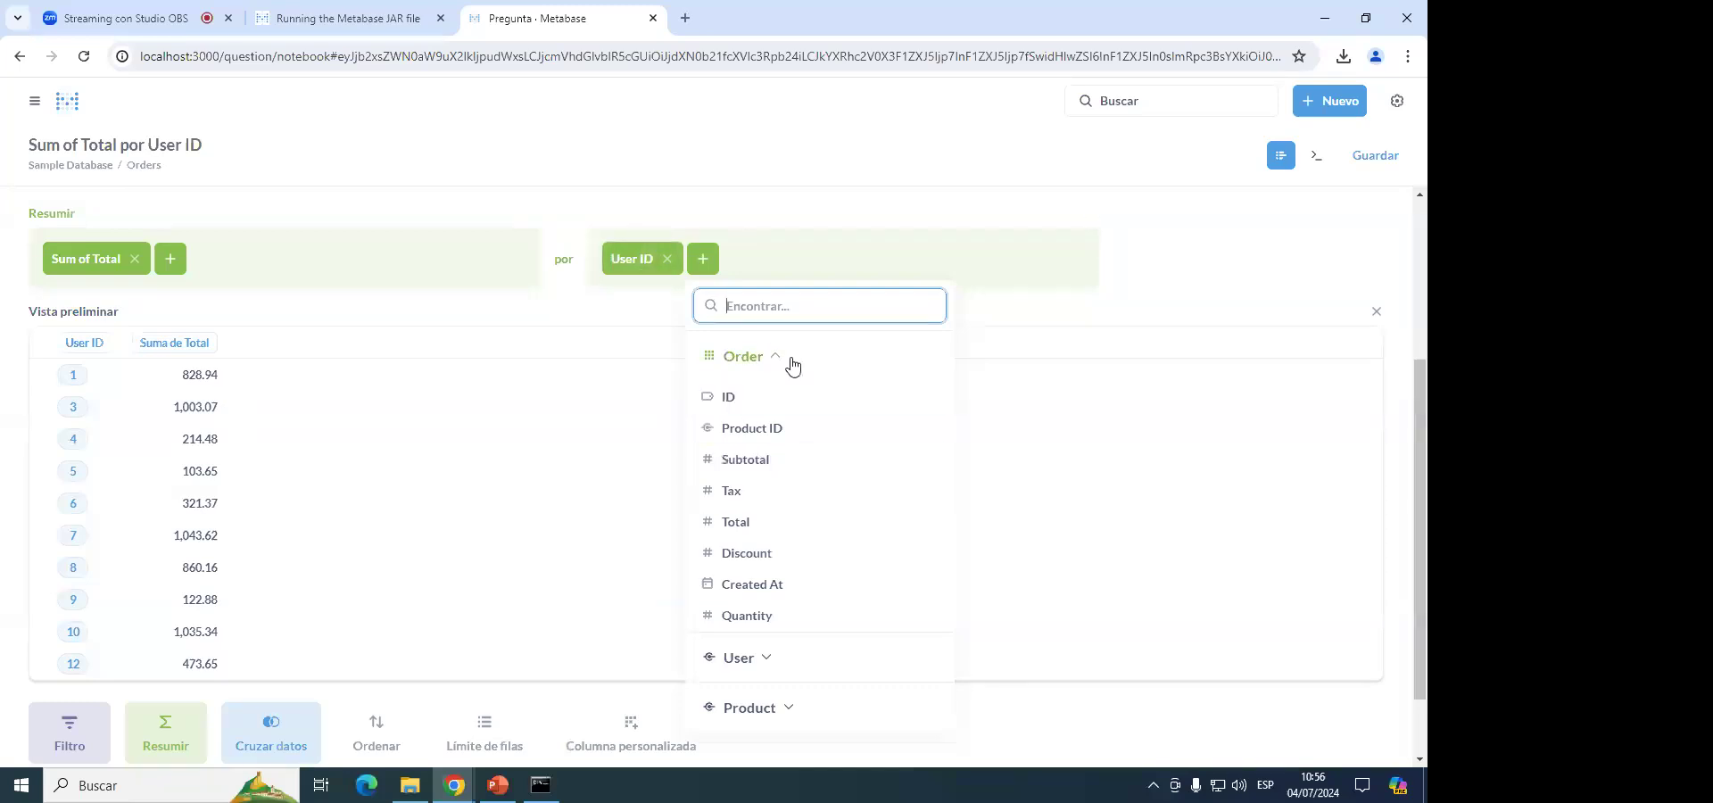
pyautogui.click(767, 664)
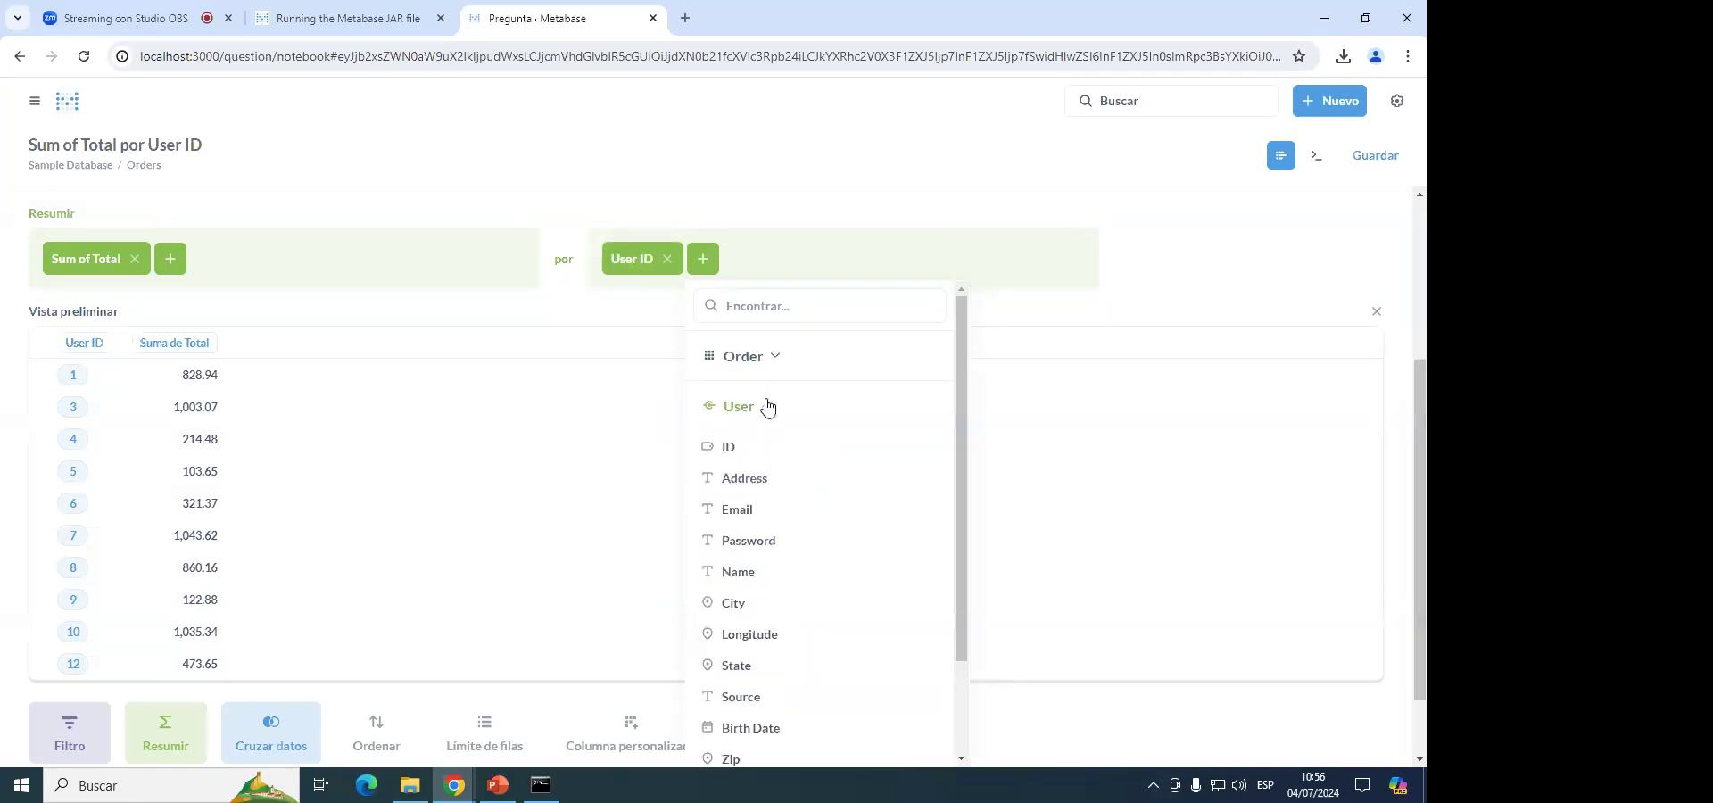
pyautogui.click(735, 604)
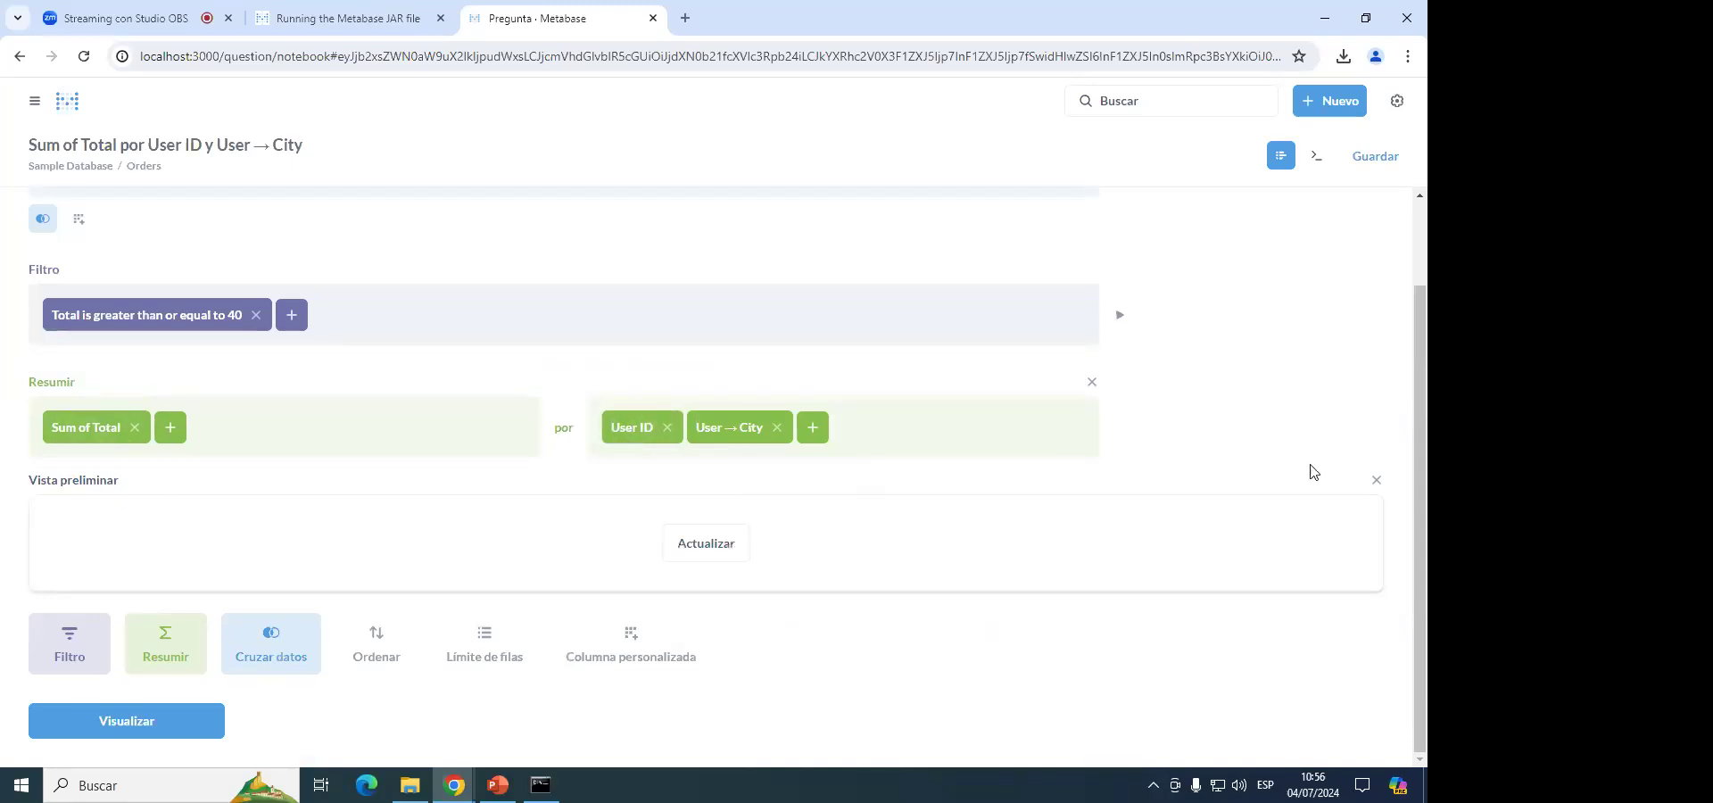
pyautogui.click(688, 543)
pyautogui.scroll(-1, 580, 555)
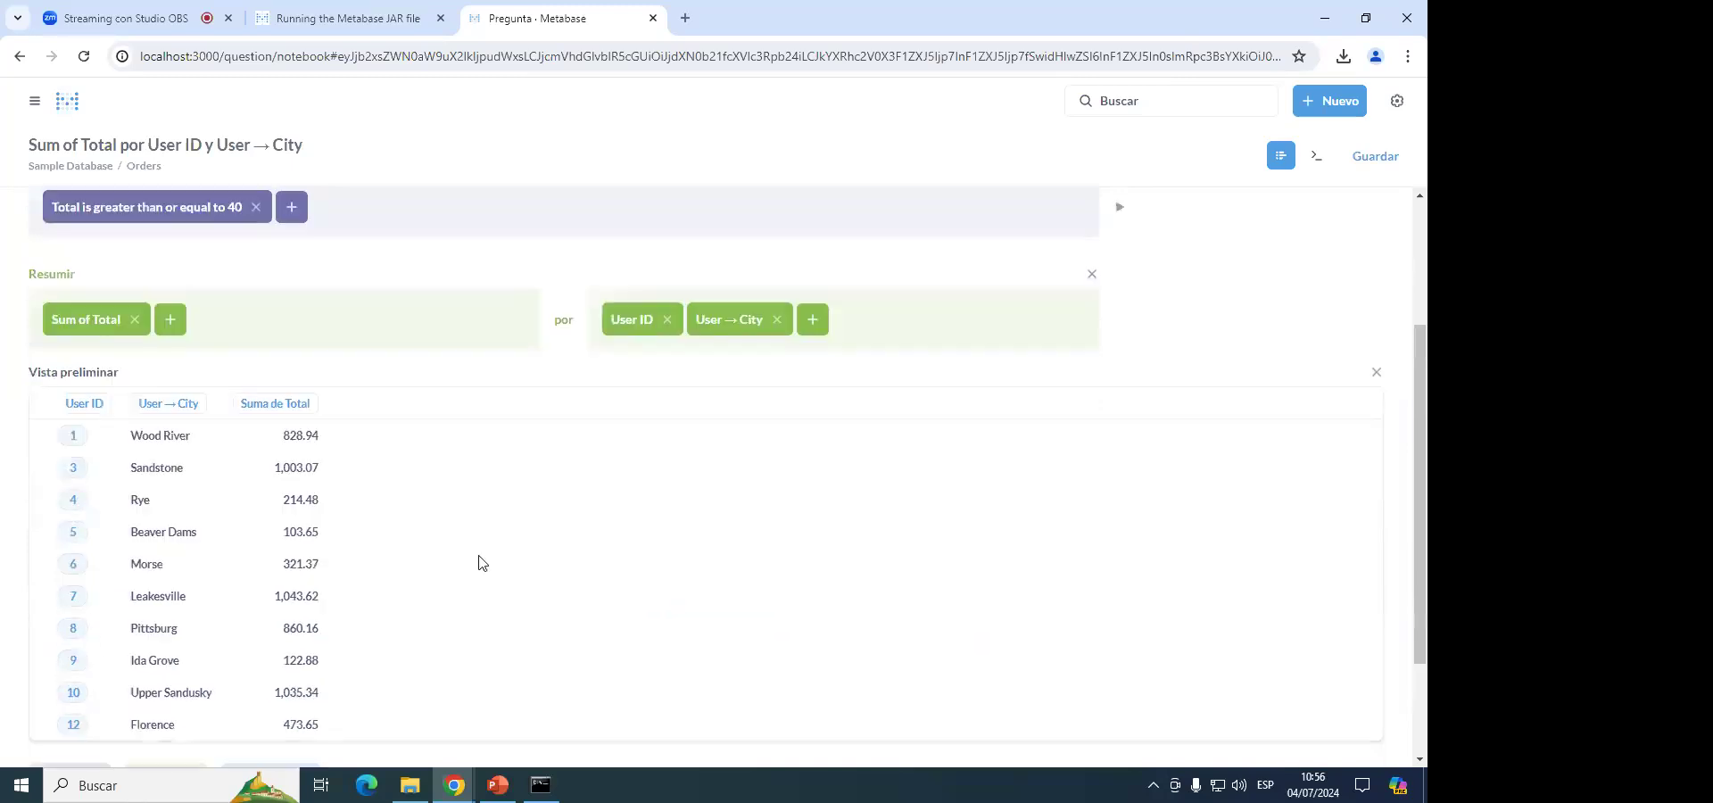
pyautogui.scroll(-1, 479, 562)
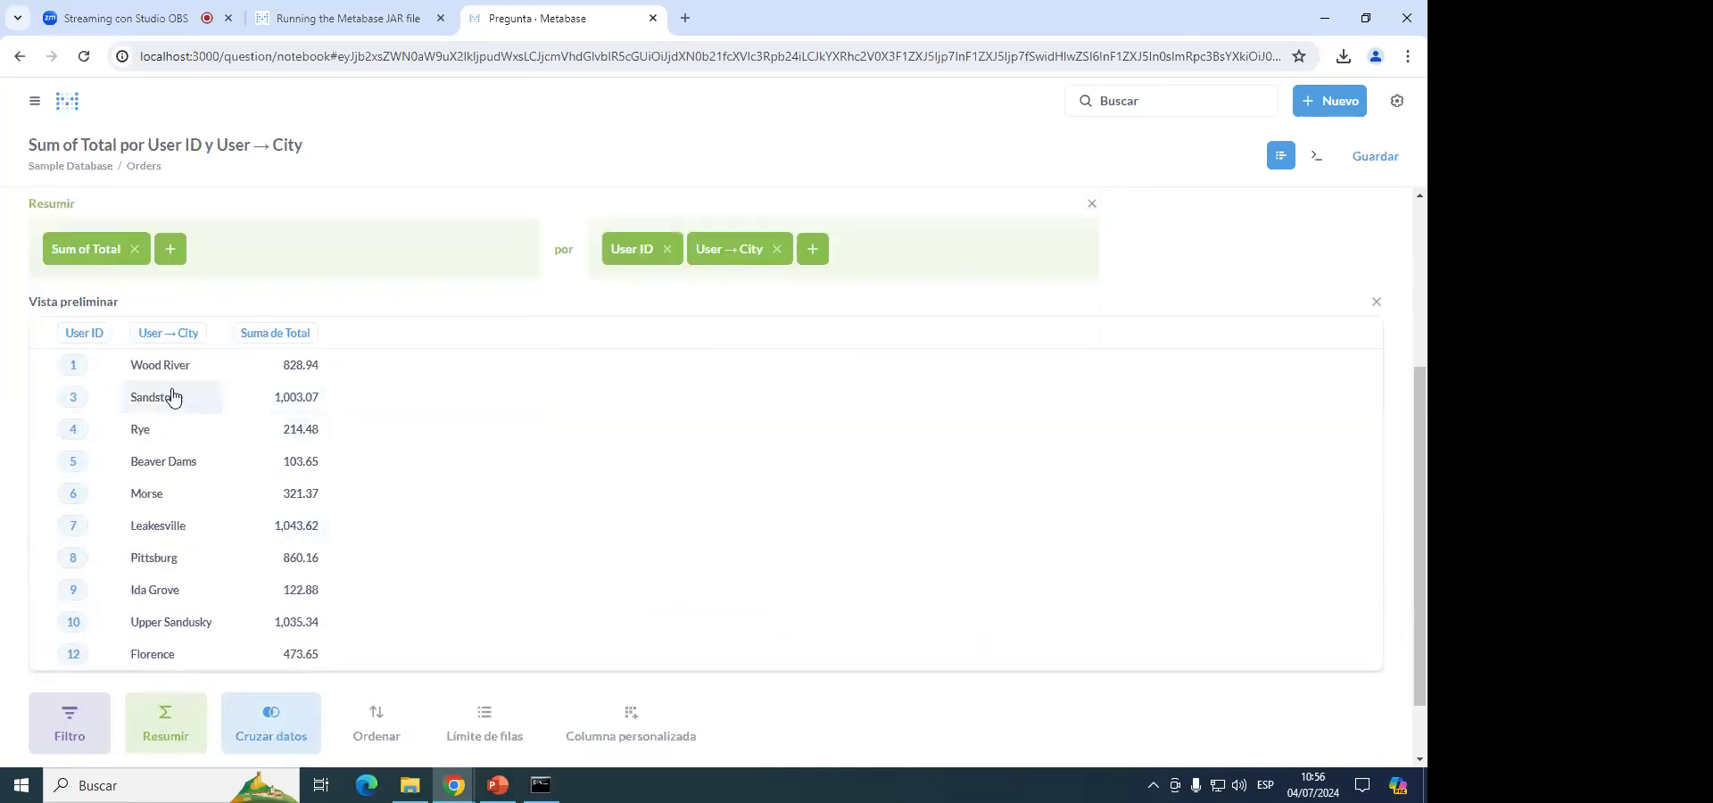
pyautogui.scroll(2, 719, 409)
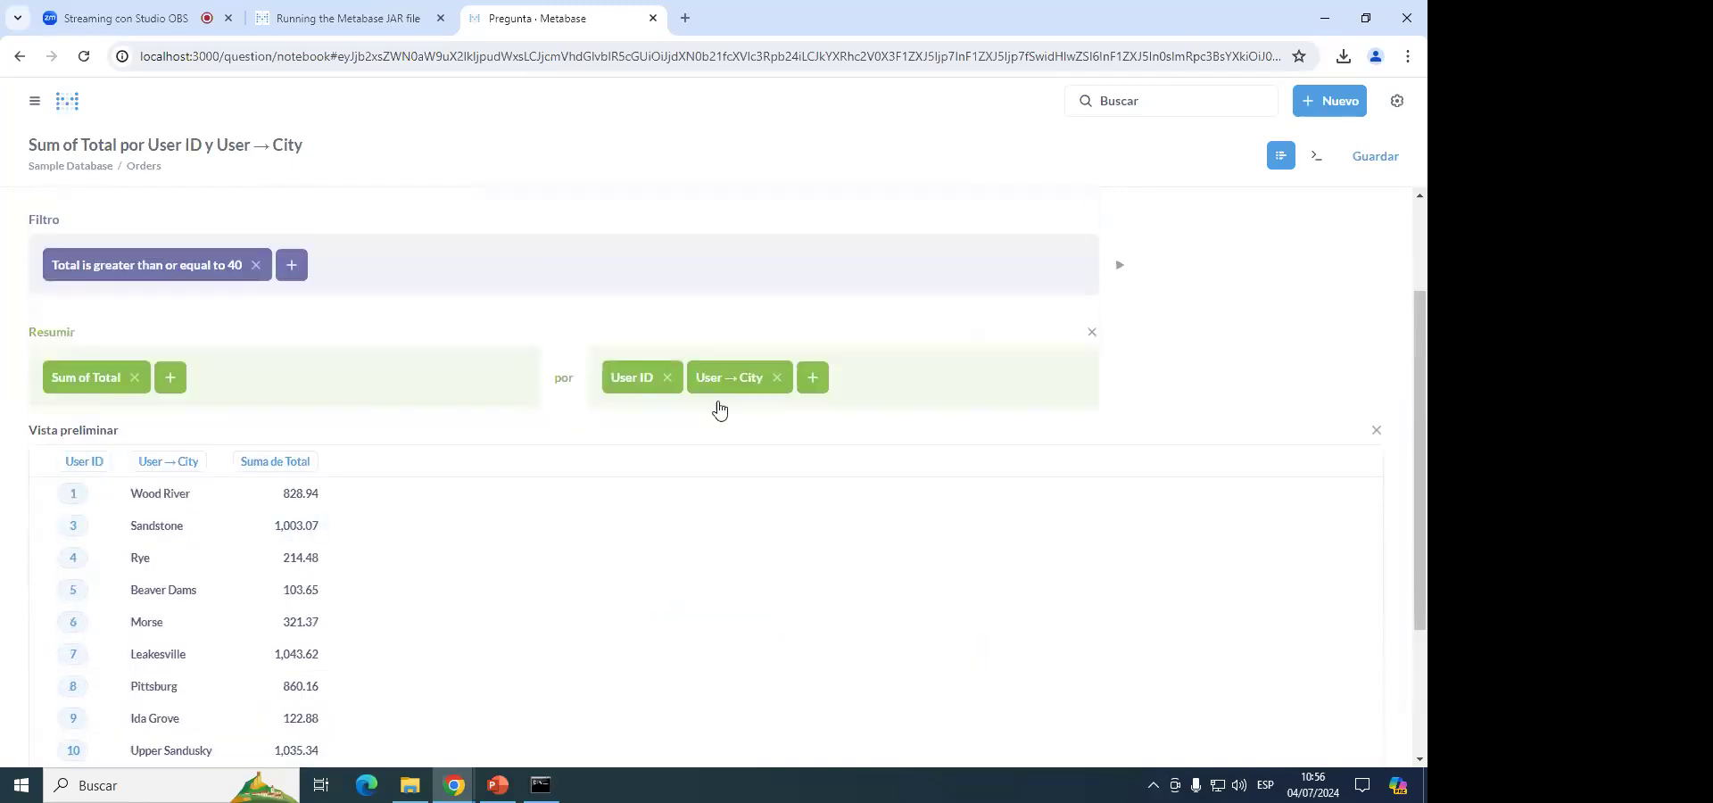
pyautogui.scroll(1, 719, 408)
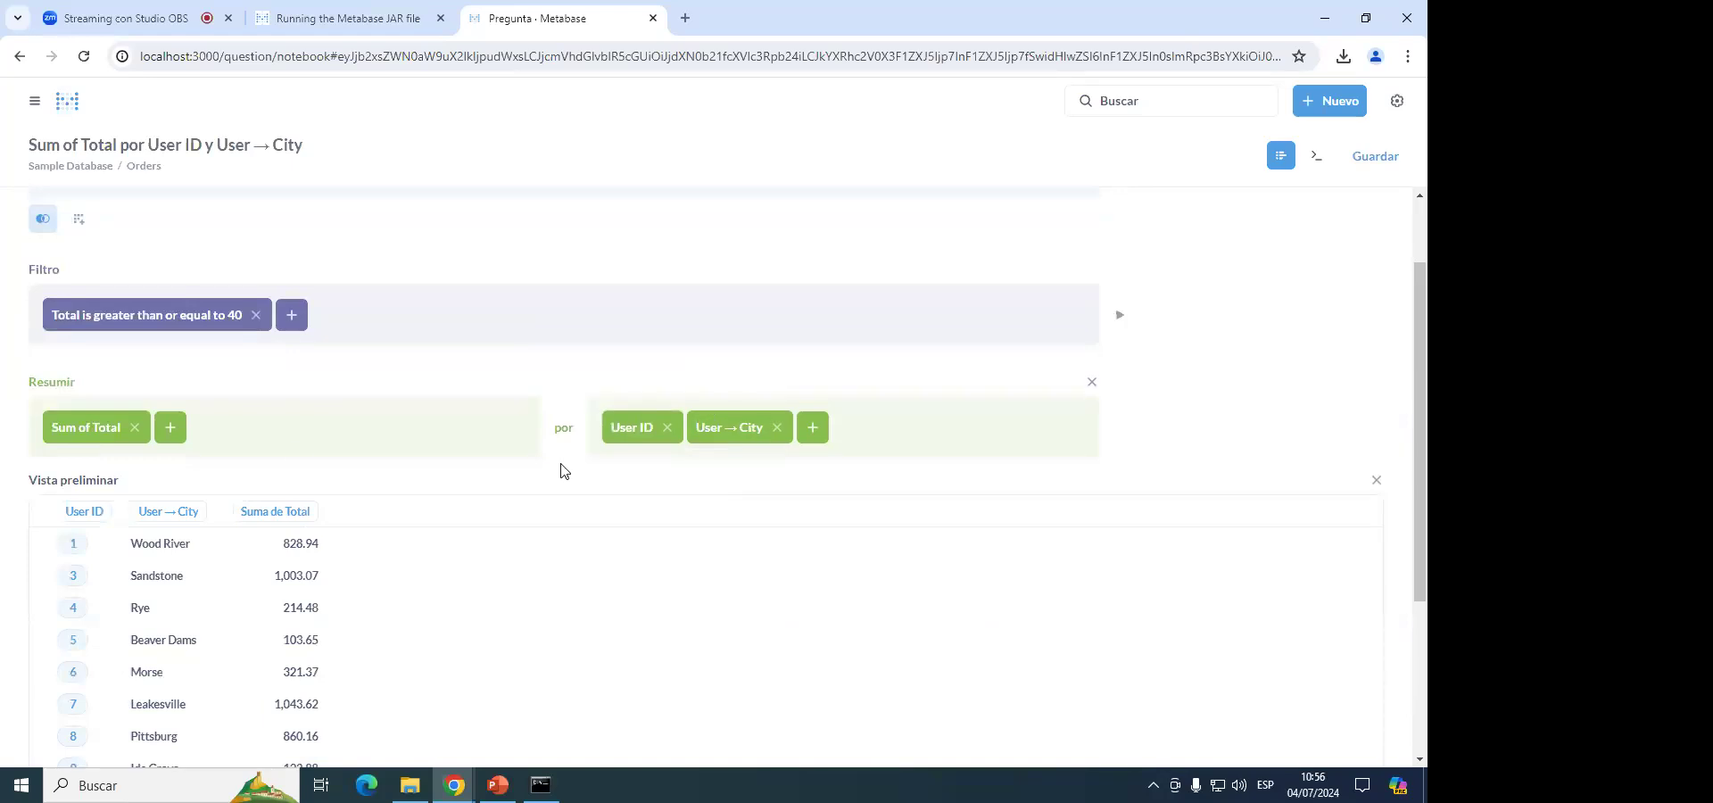
# Remove the User City grouping from the summary and close the preview.
pyautogui.click(164, 430)
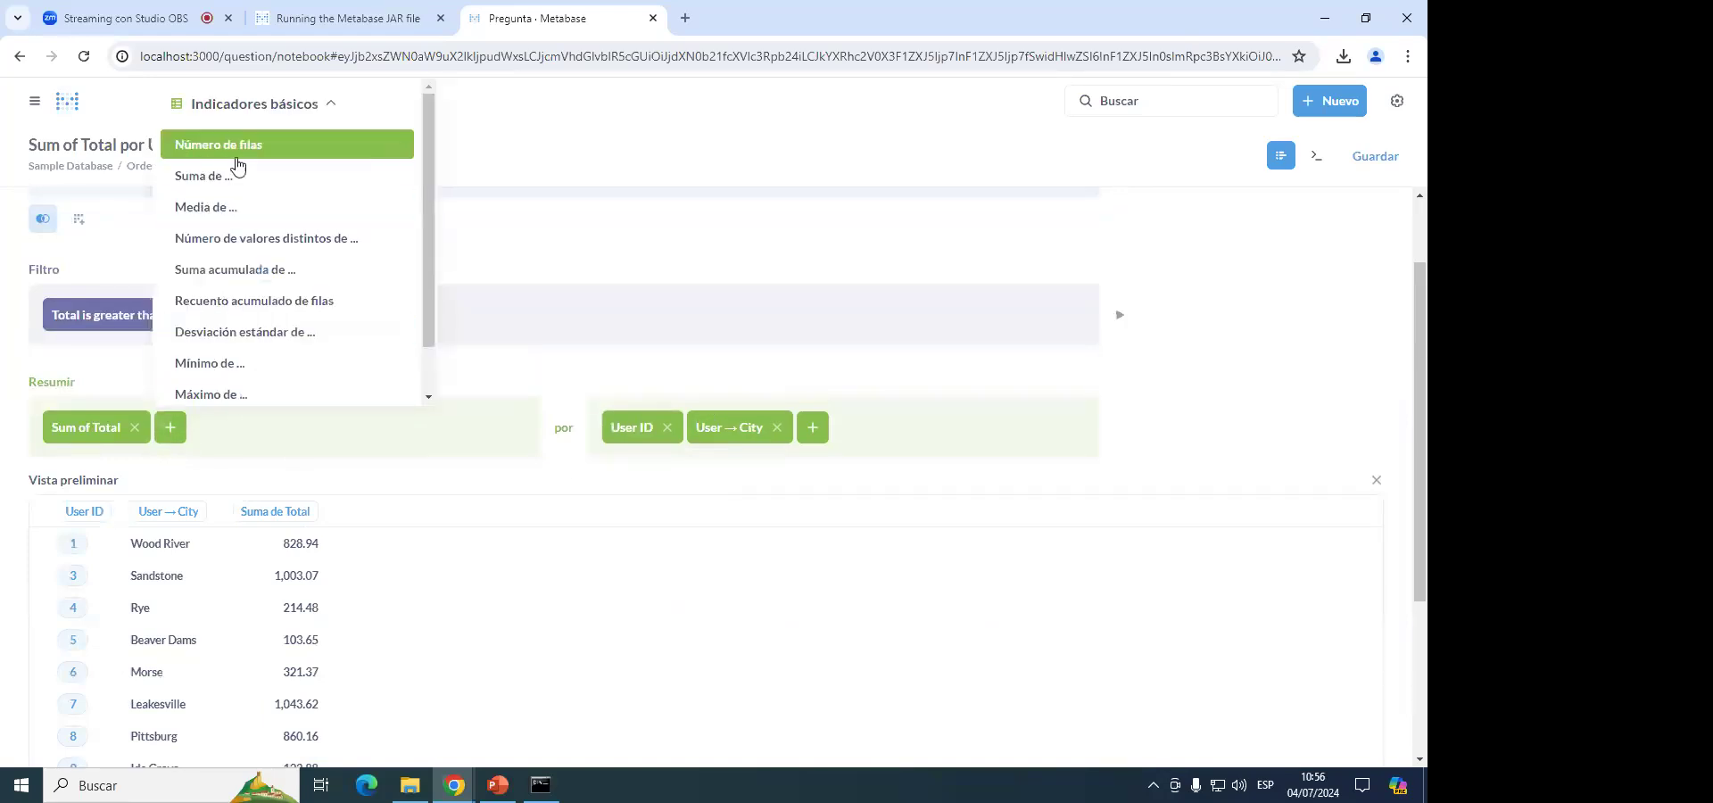
pyautogui.click(560, 493)
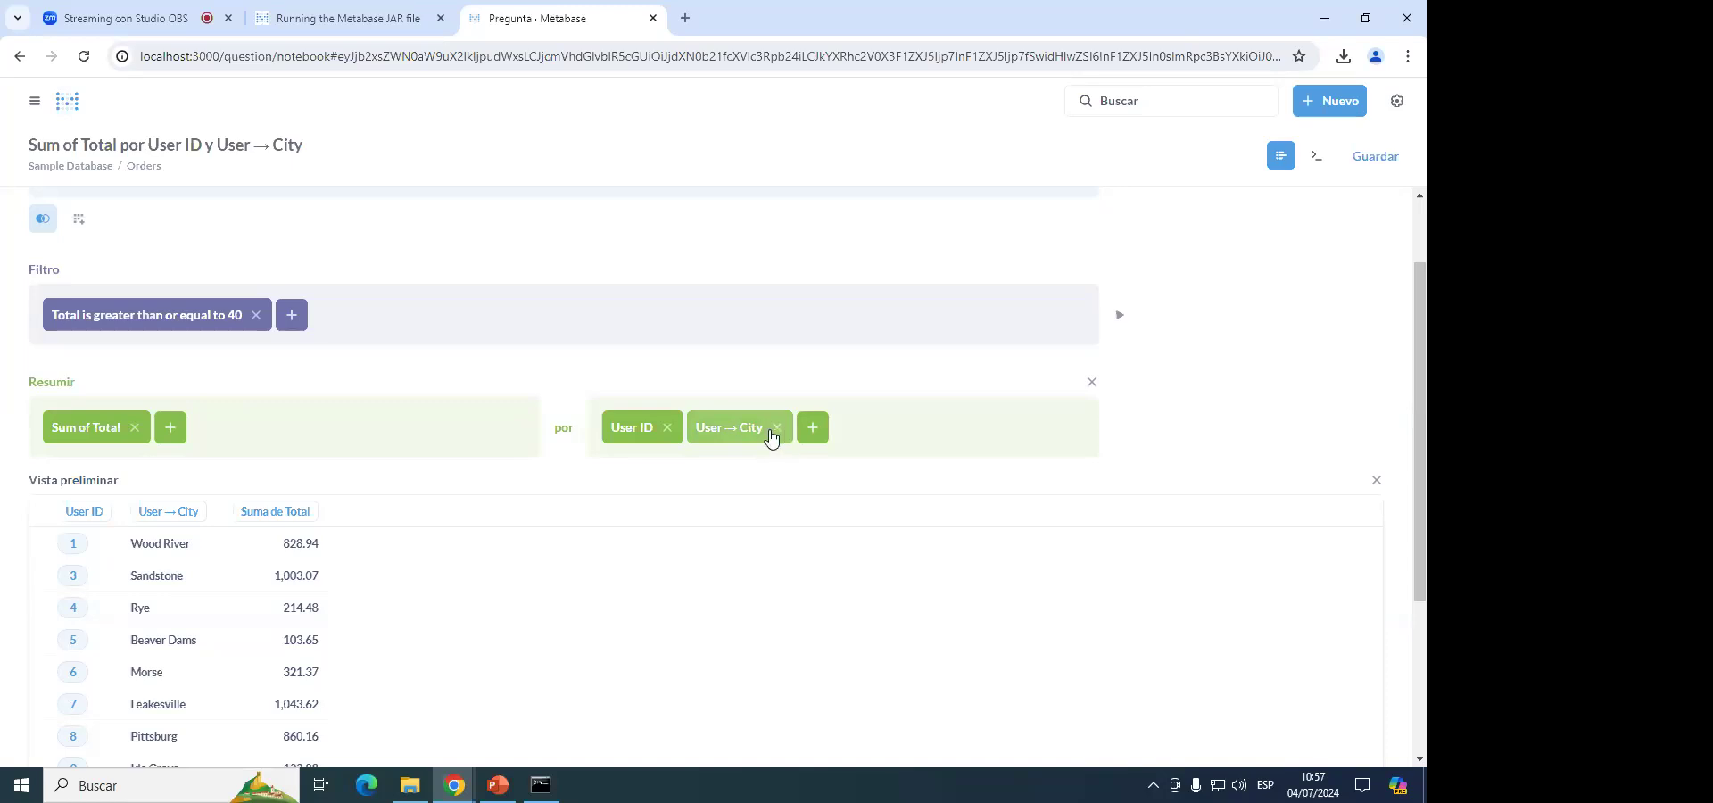
pyautogui.click(776, 429)
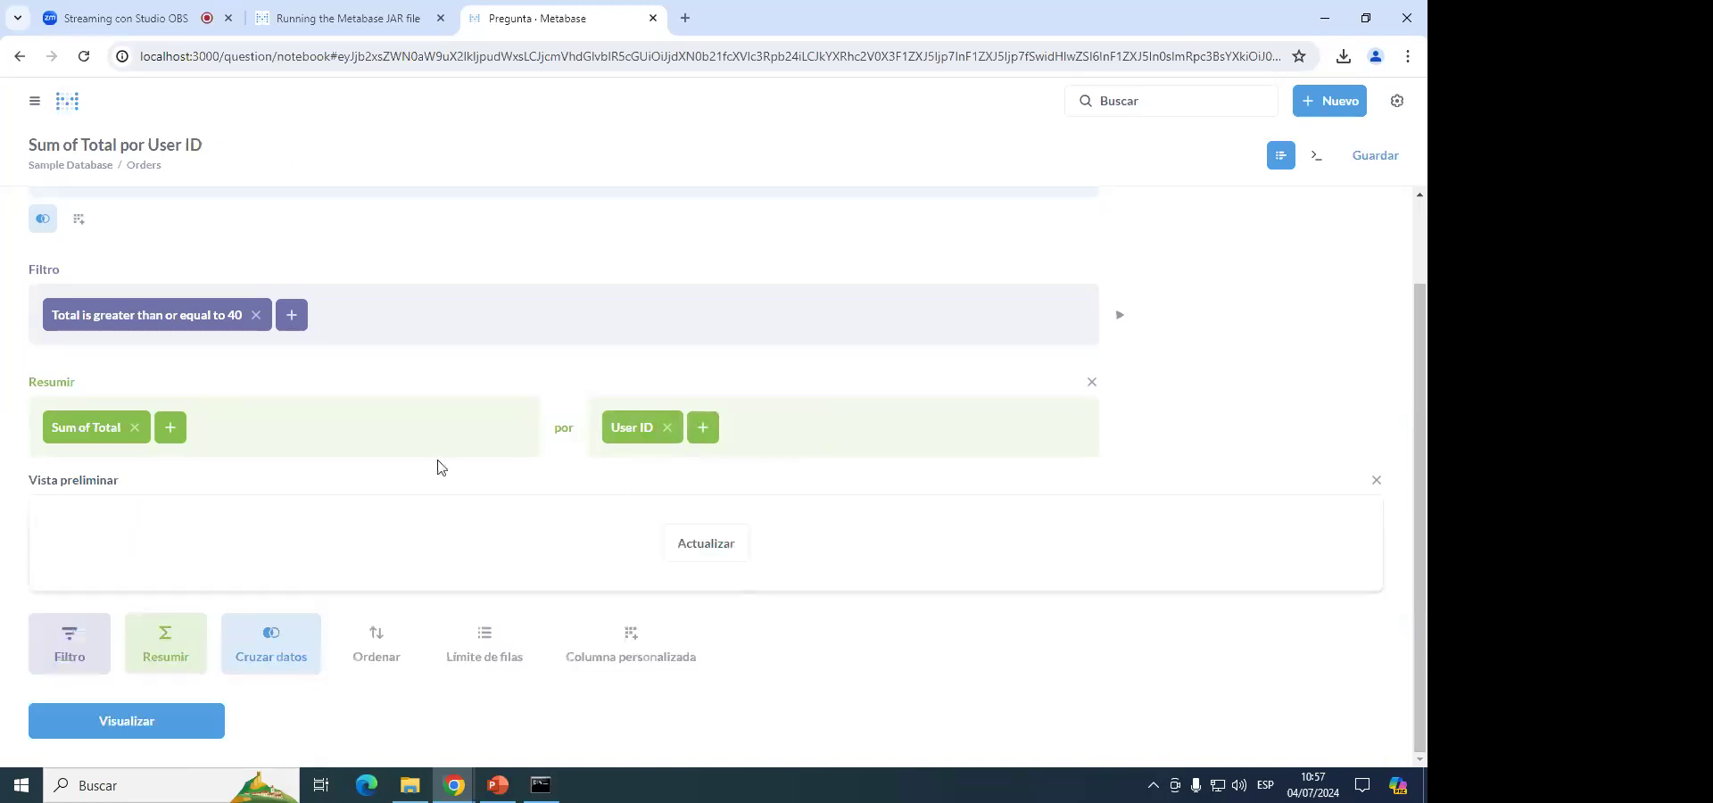
pyautogui.click(1375, 481)
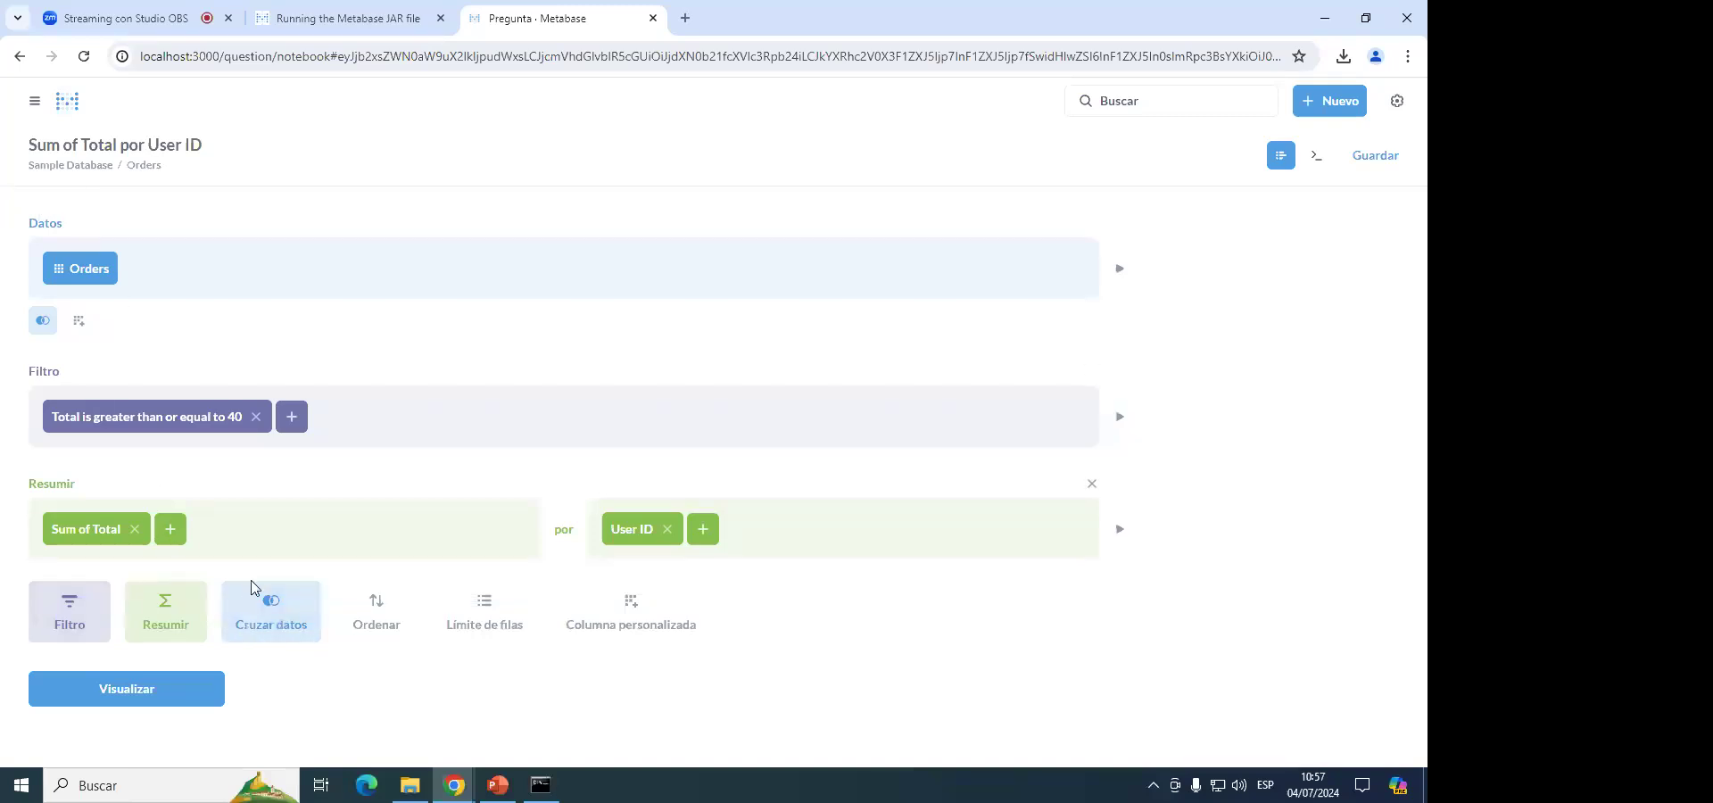
# Sort the summarized results by Sum of Total in ascending order (Ordenar) and preview the sorted rows.
pyautogui.click(396, 627)
pyautogui.scroll(-1, 408, 635)
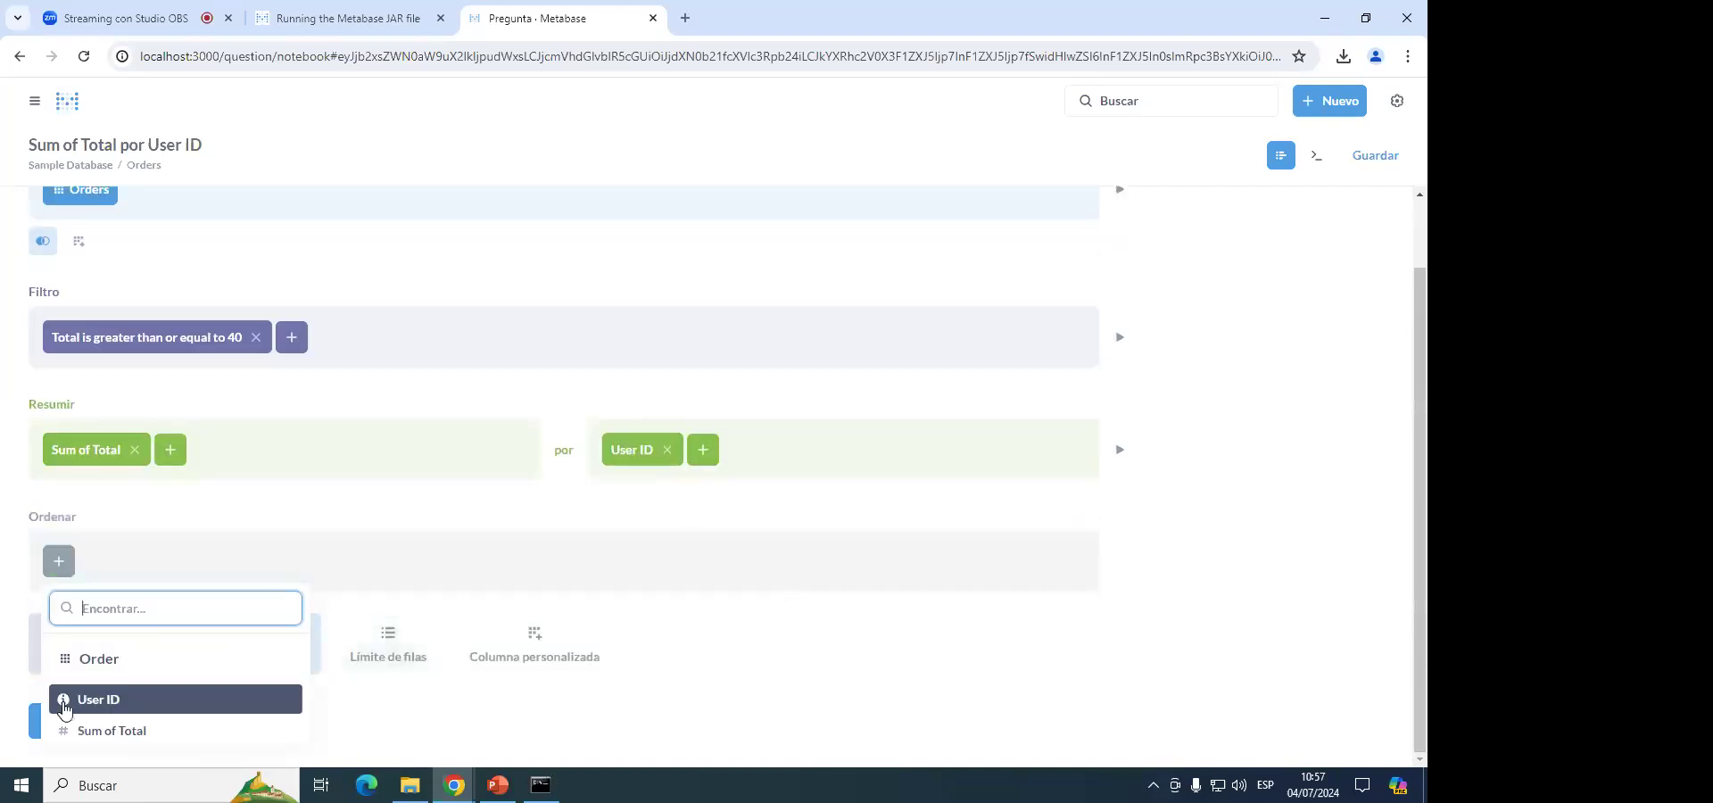
pyautogui.click(106, 739)
pyautogui.click(1121, 565)
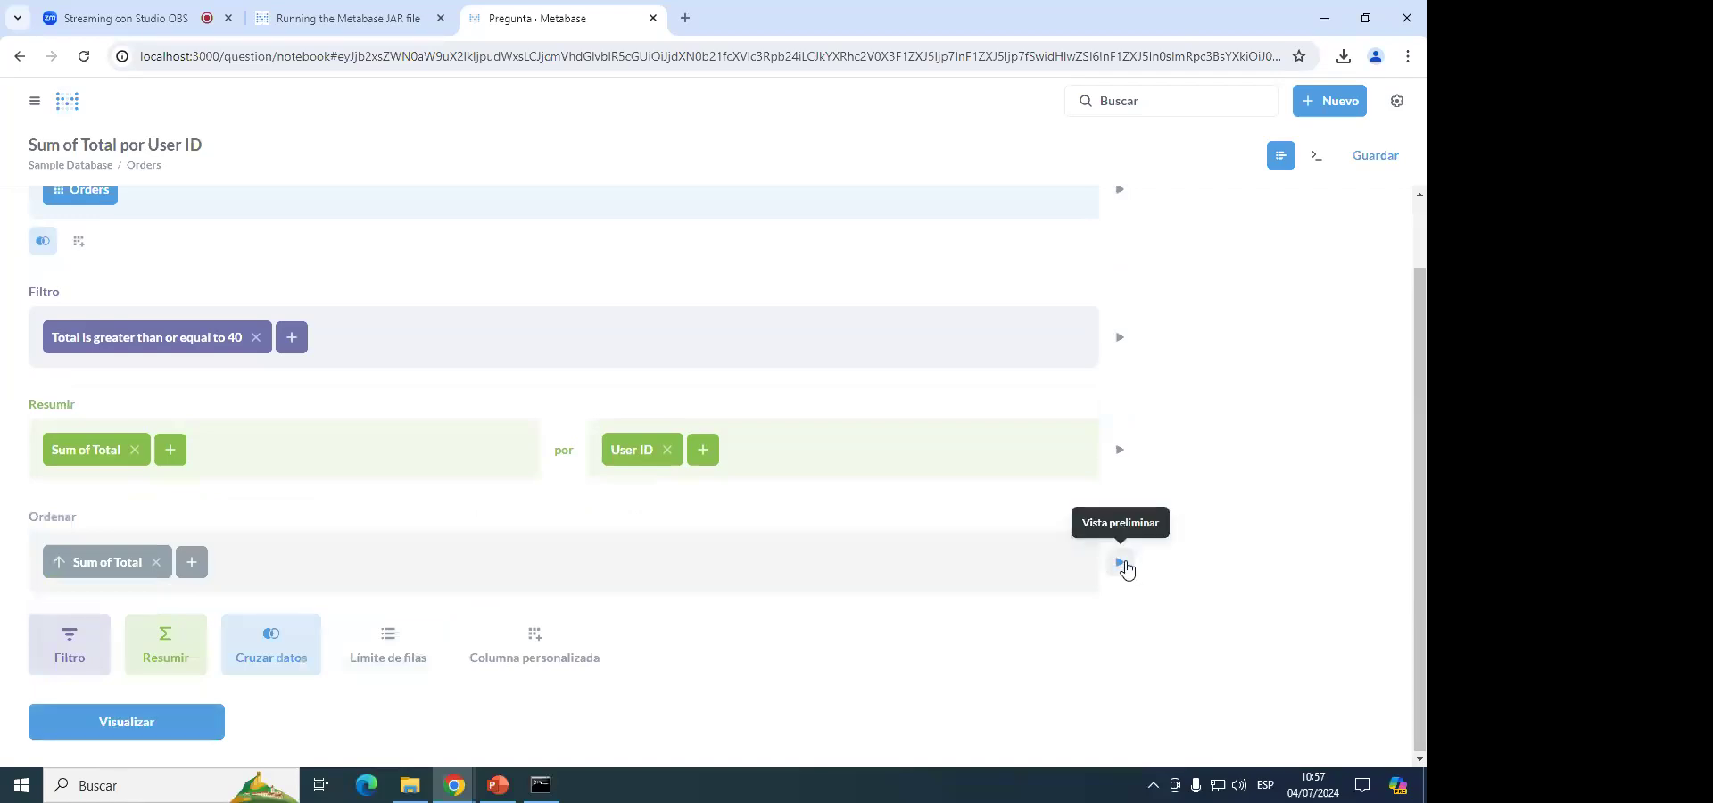
pyautogui.scroll(-3, 237, 543)
pyautogui.scroll(-2, 198, 423)
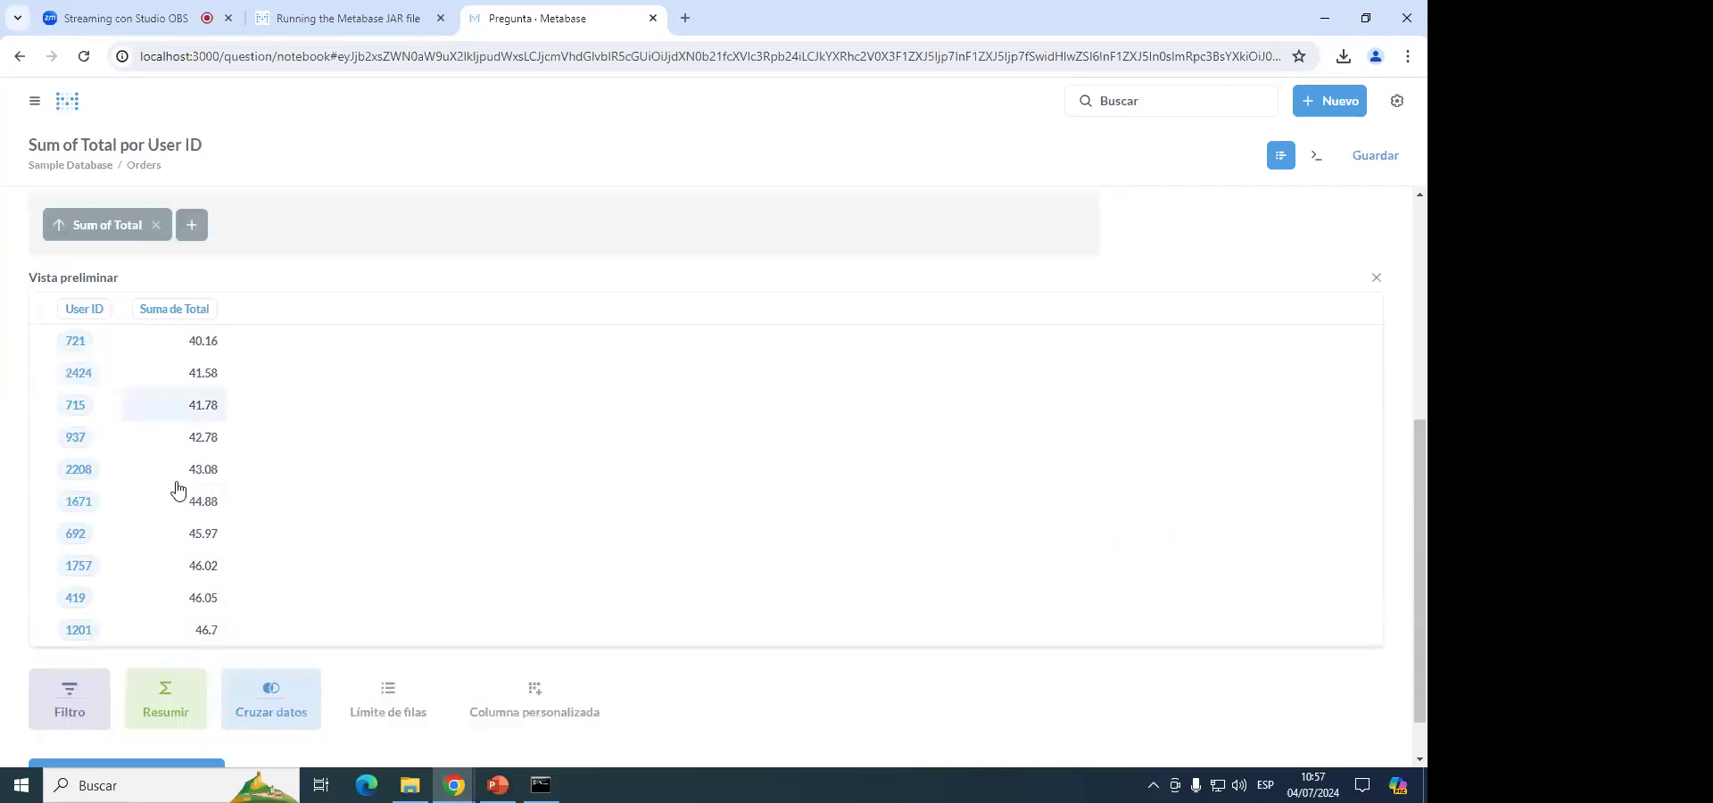
pyautogui.scroll(1, 199, 573)
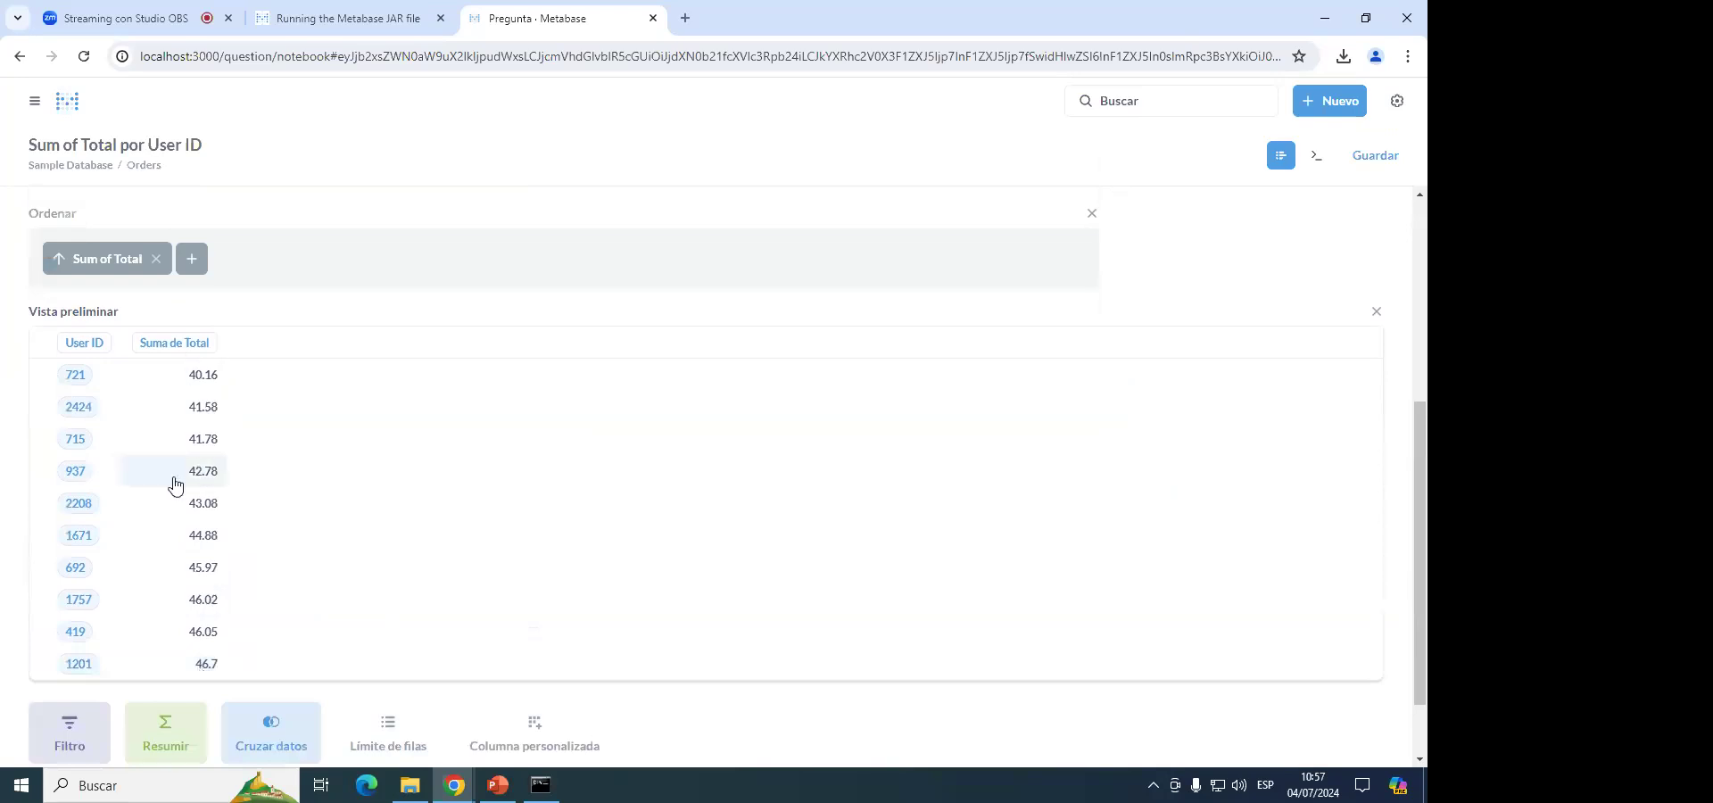
# Remove the Sum of Total sorting and set a row limit of 10 on the summarized results.
pyautogui.click(157, 259)
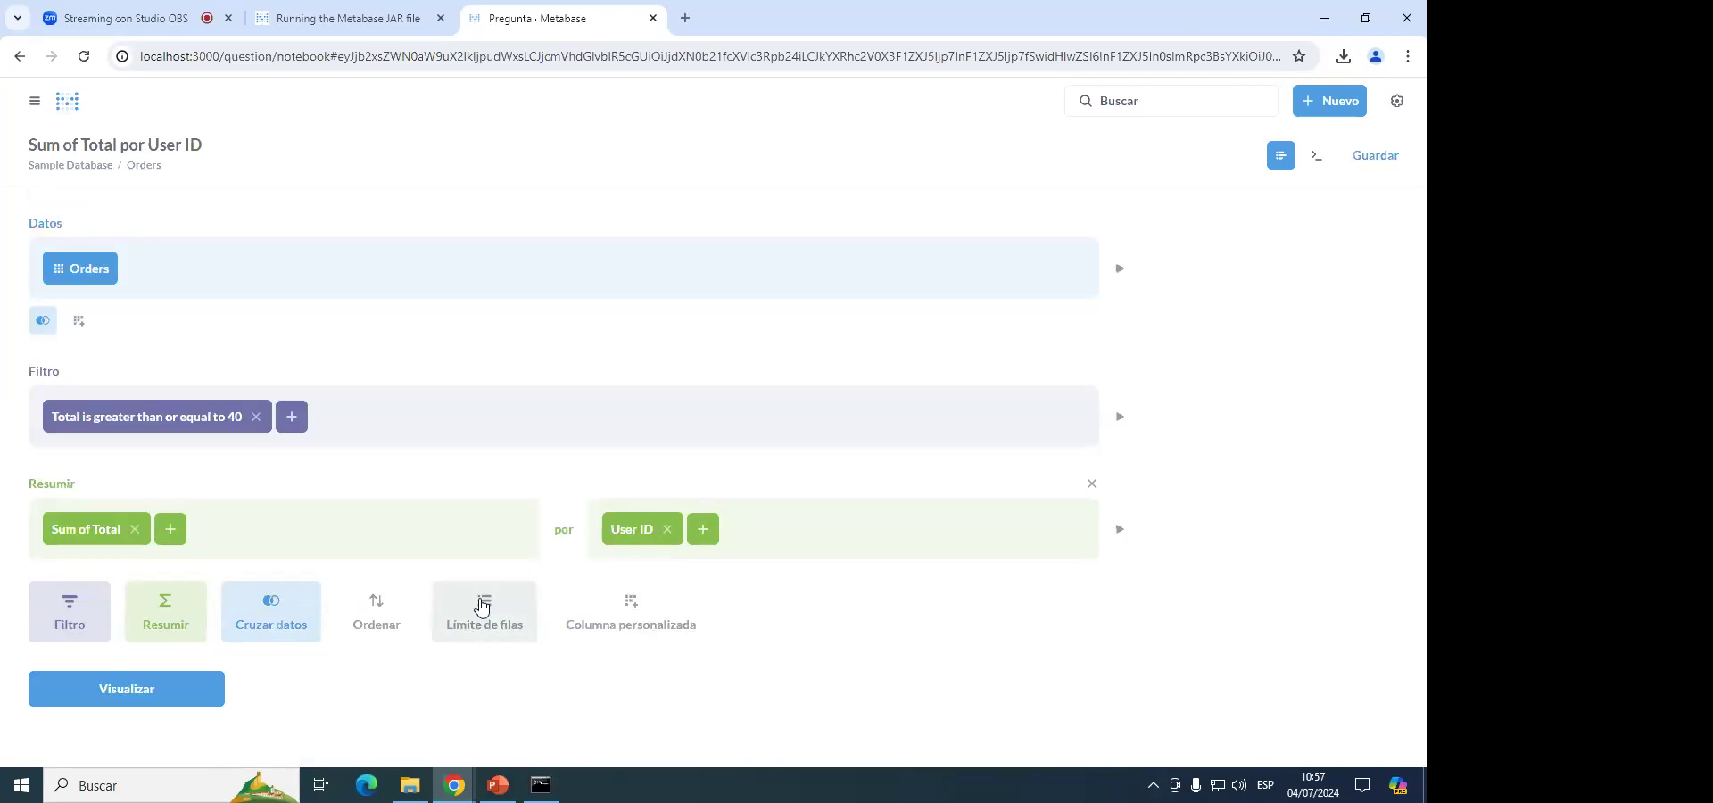
pyautogui.click(481, 606)
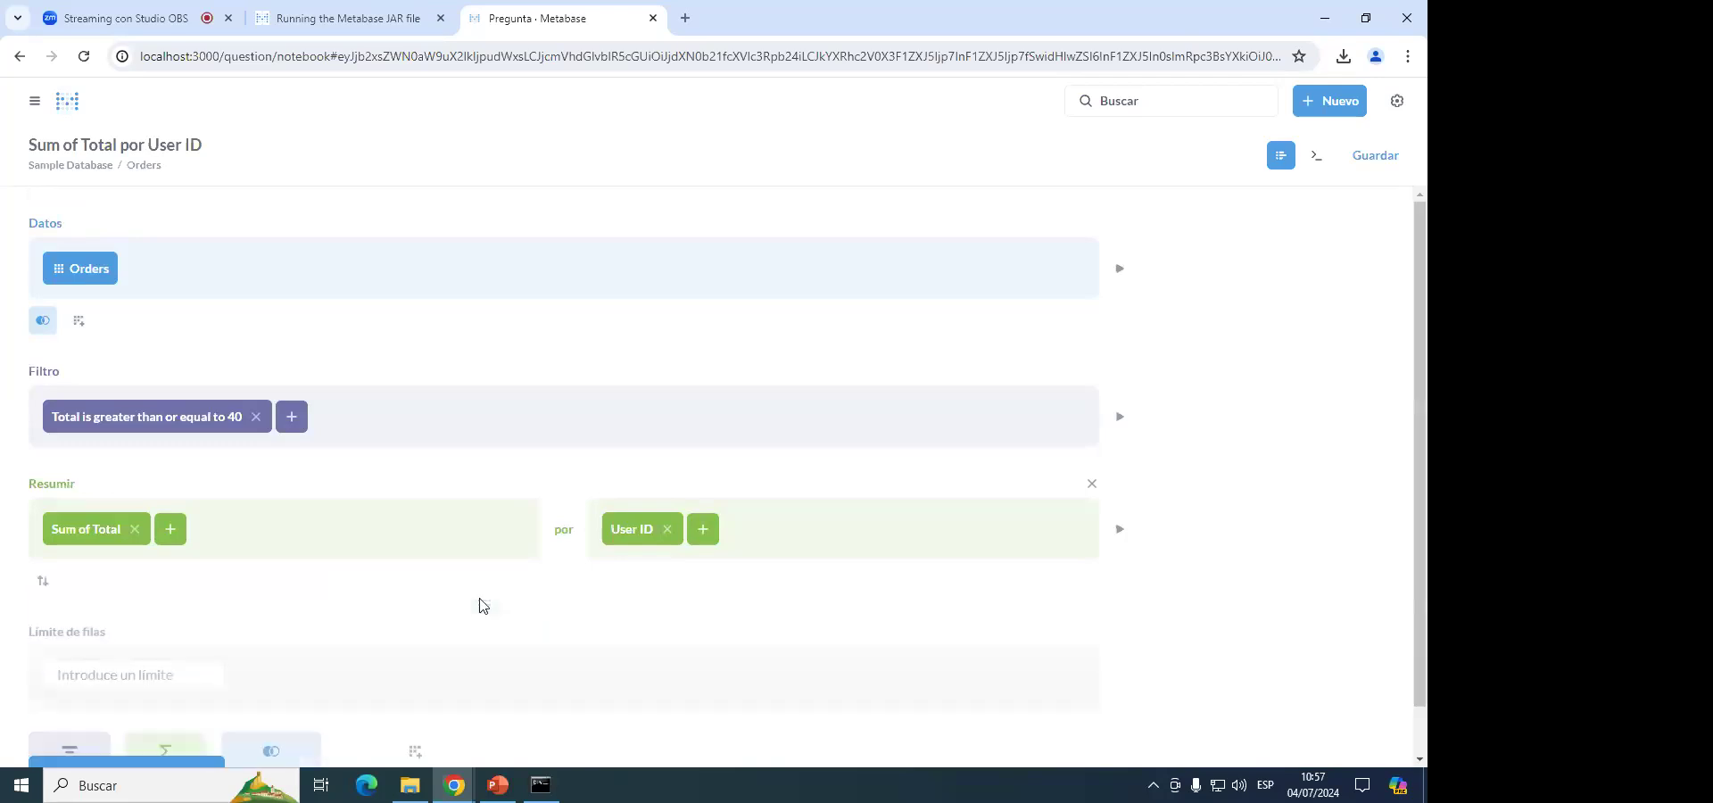
pyautogui.click(203, 556)
pyautogui.write('10')
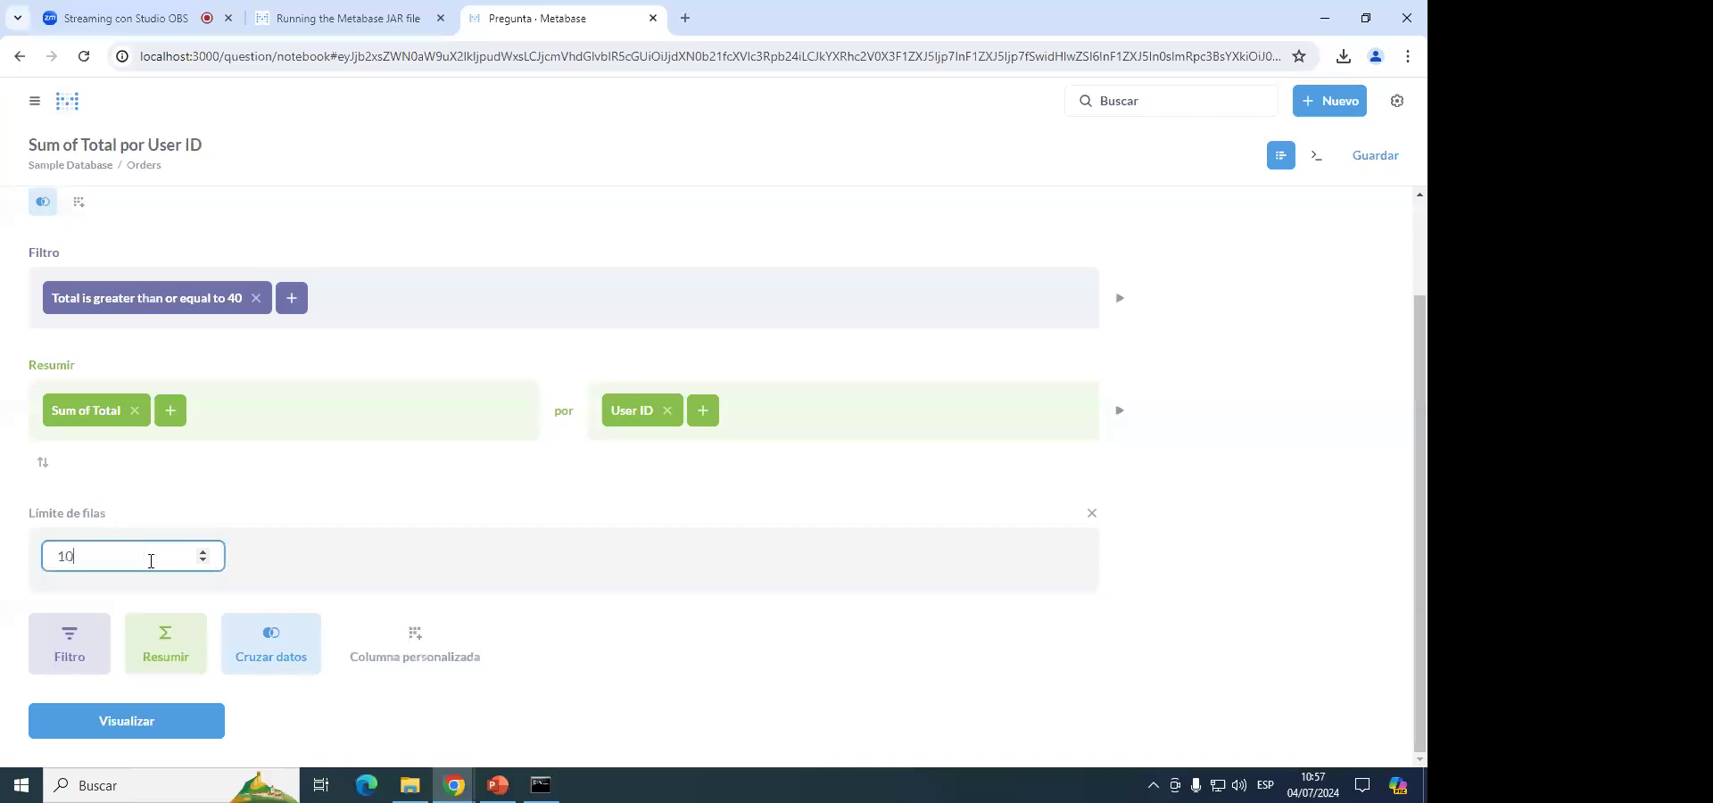
pyautogui.click(297, 567)
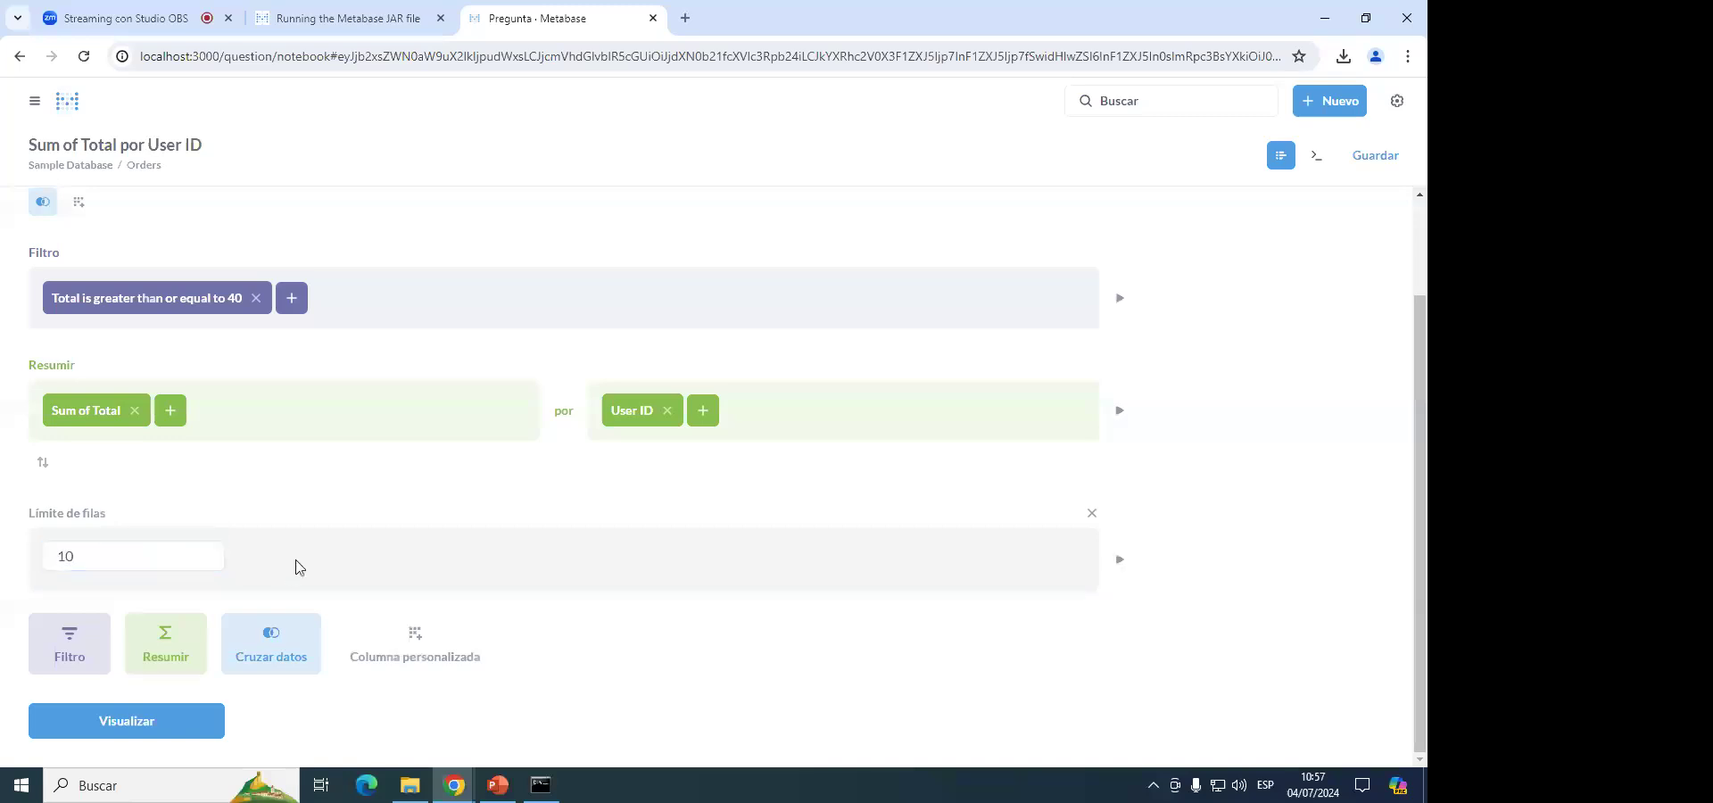
# Preview the row-limited totals per User ID and remove the row limit from the question.
pyautogui.click(1120, 559)
pyautogui.scroll(-3, 352, 566)
pyautogui.click(118, 282)
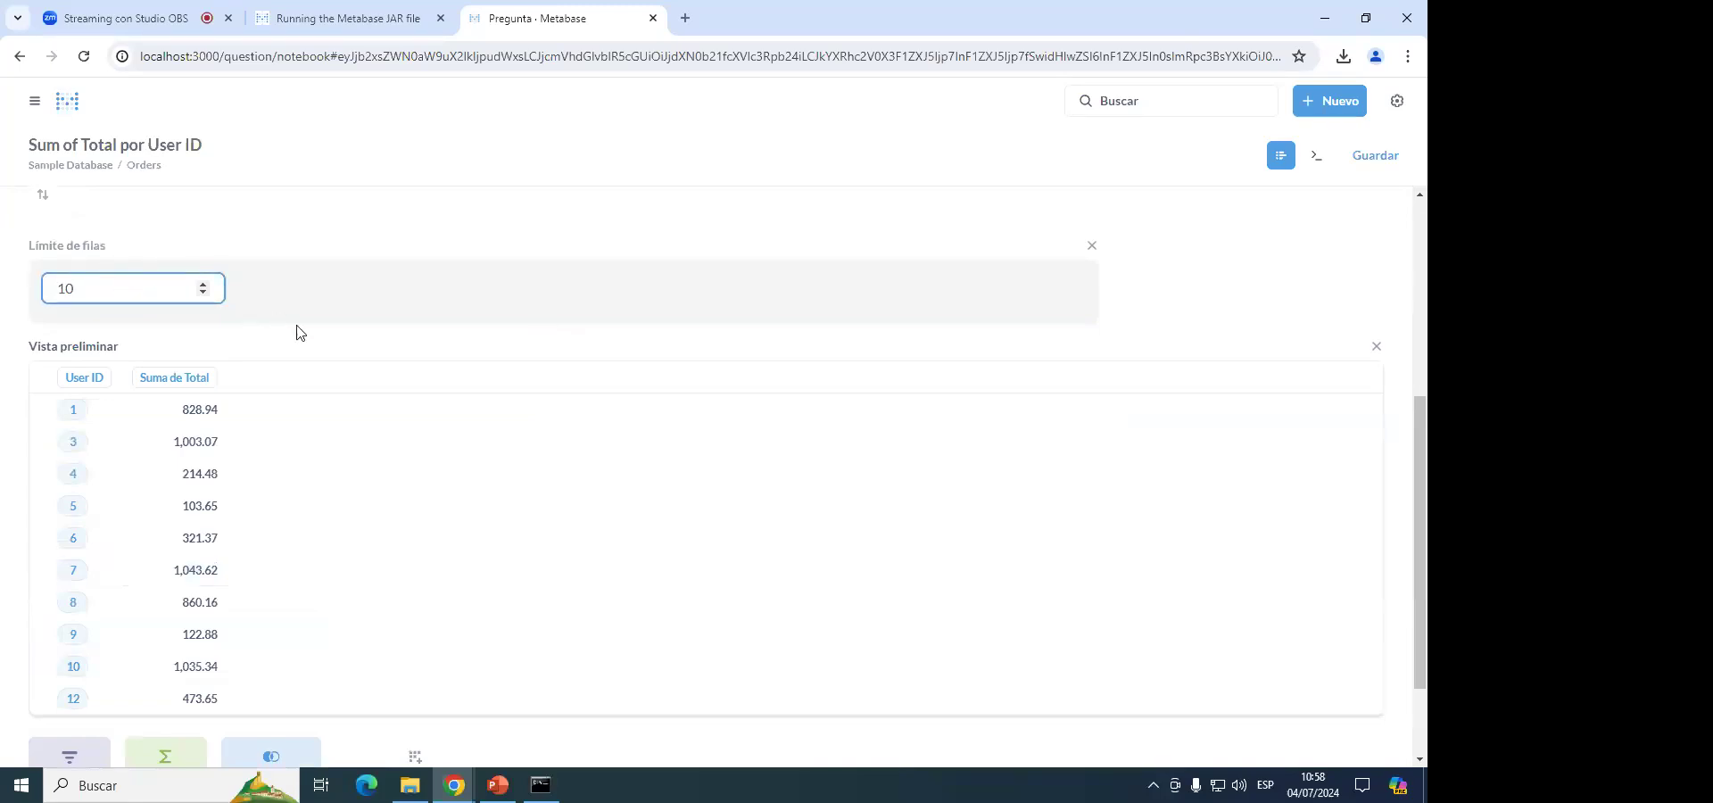
pyautogui.click(1092, 248)
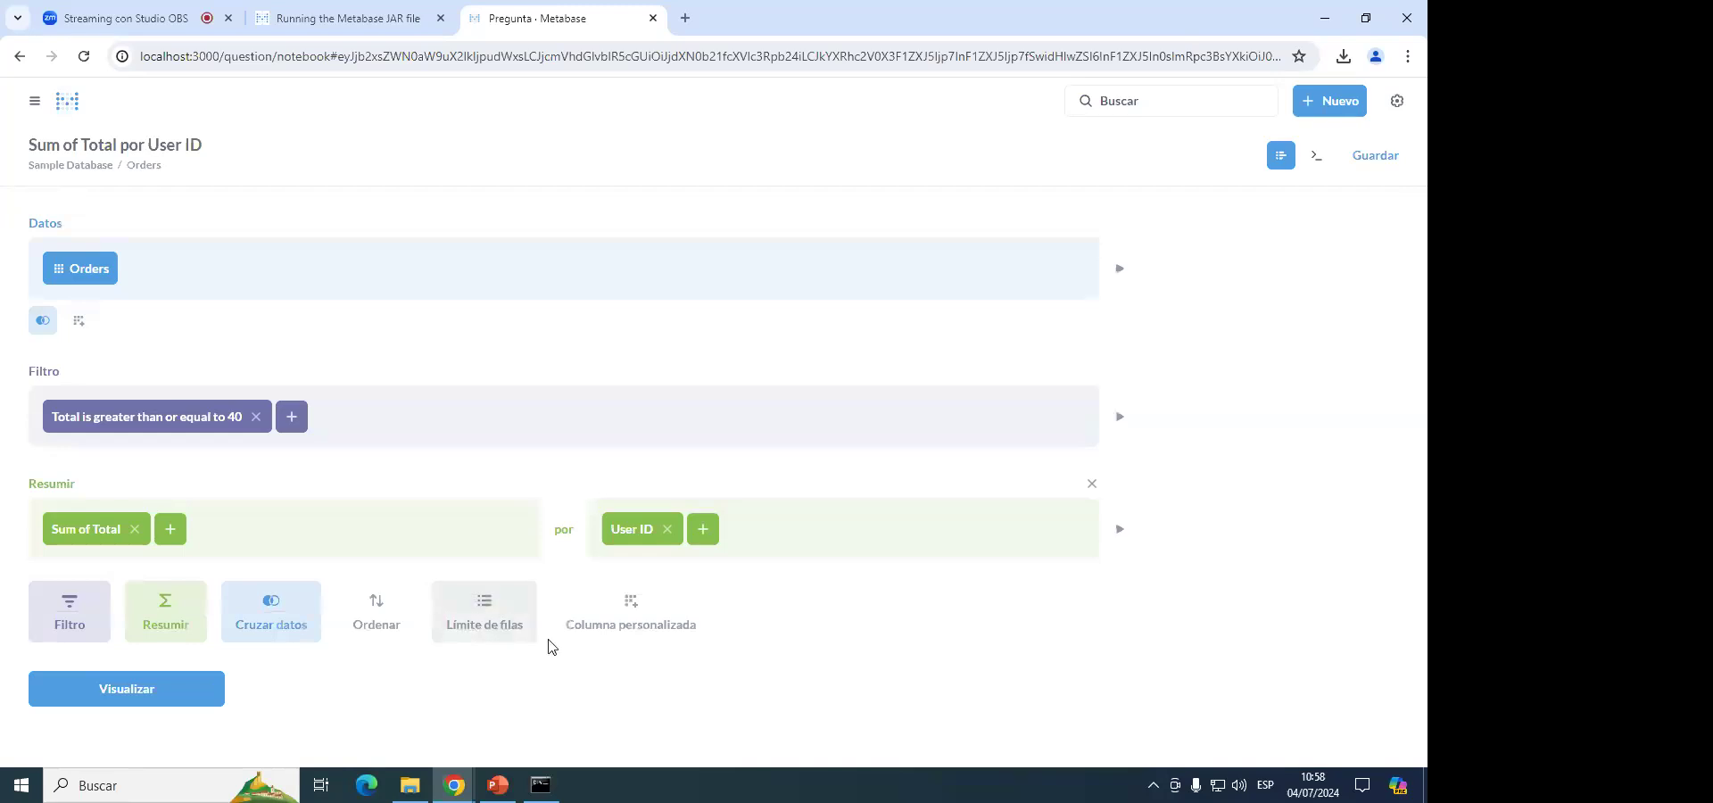
# Add a custom column section after the summary and browse the suggested expression functions without choosing one.
pyautogui.click(647, 624)
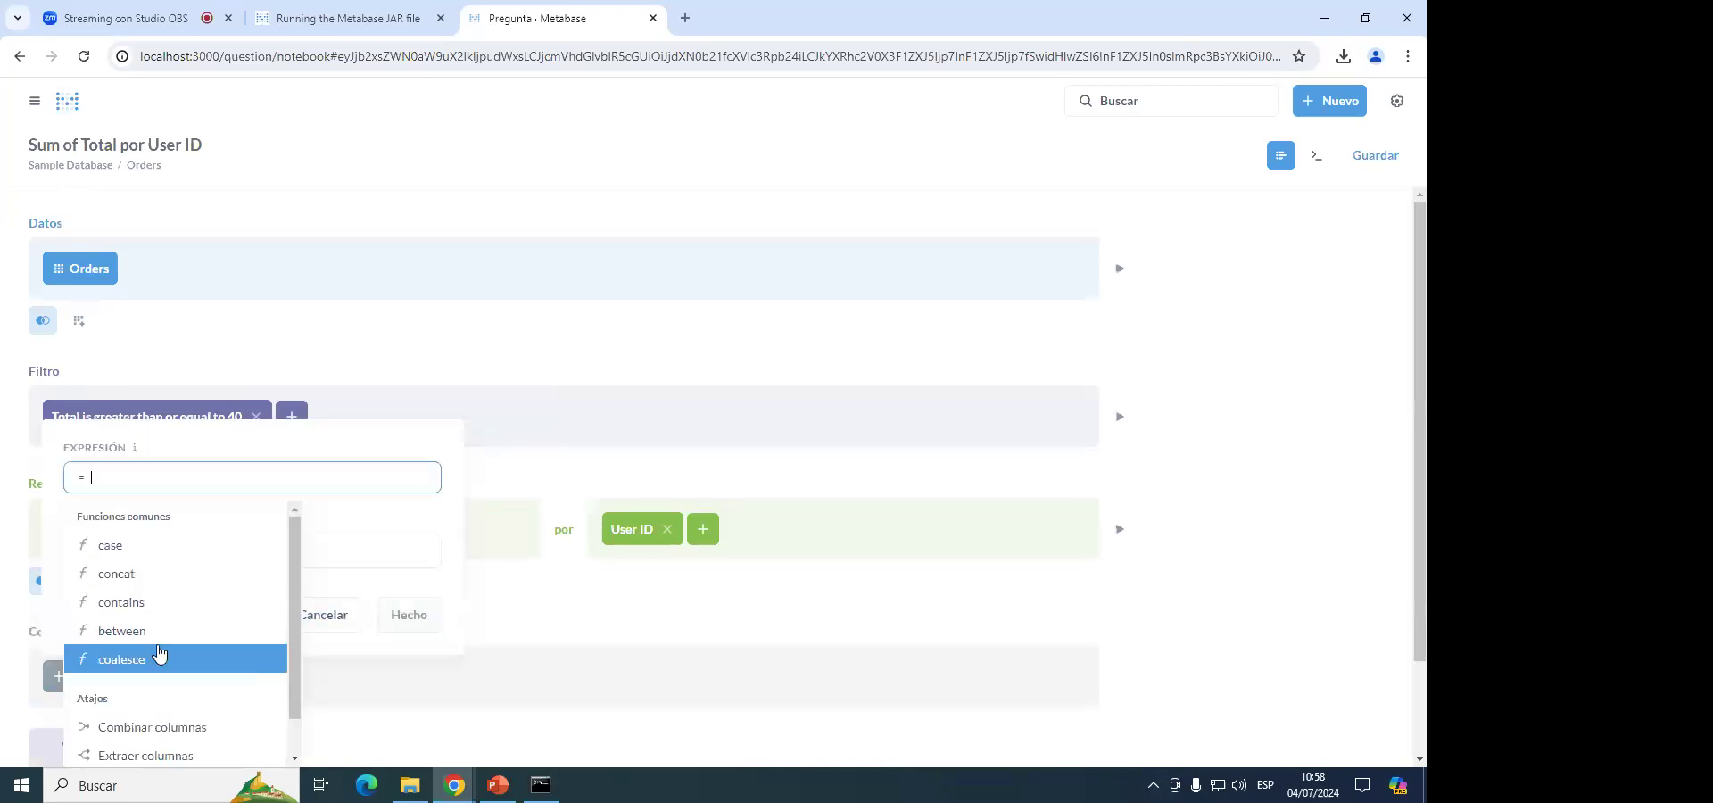
pyautogui.scroll(-1, 169, 609)
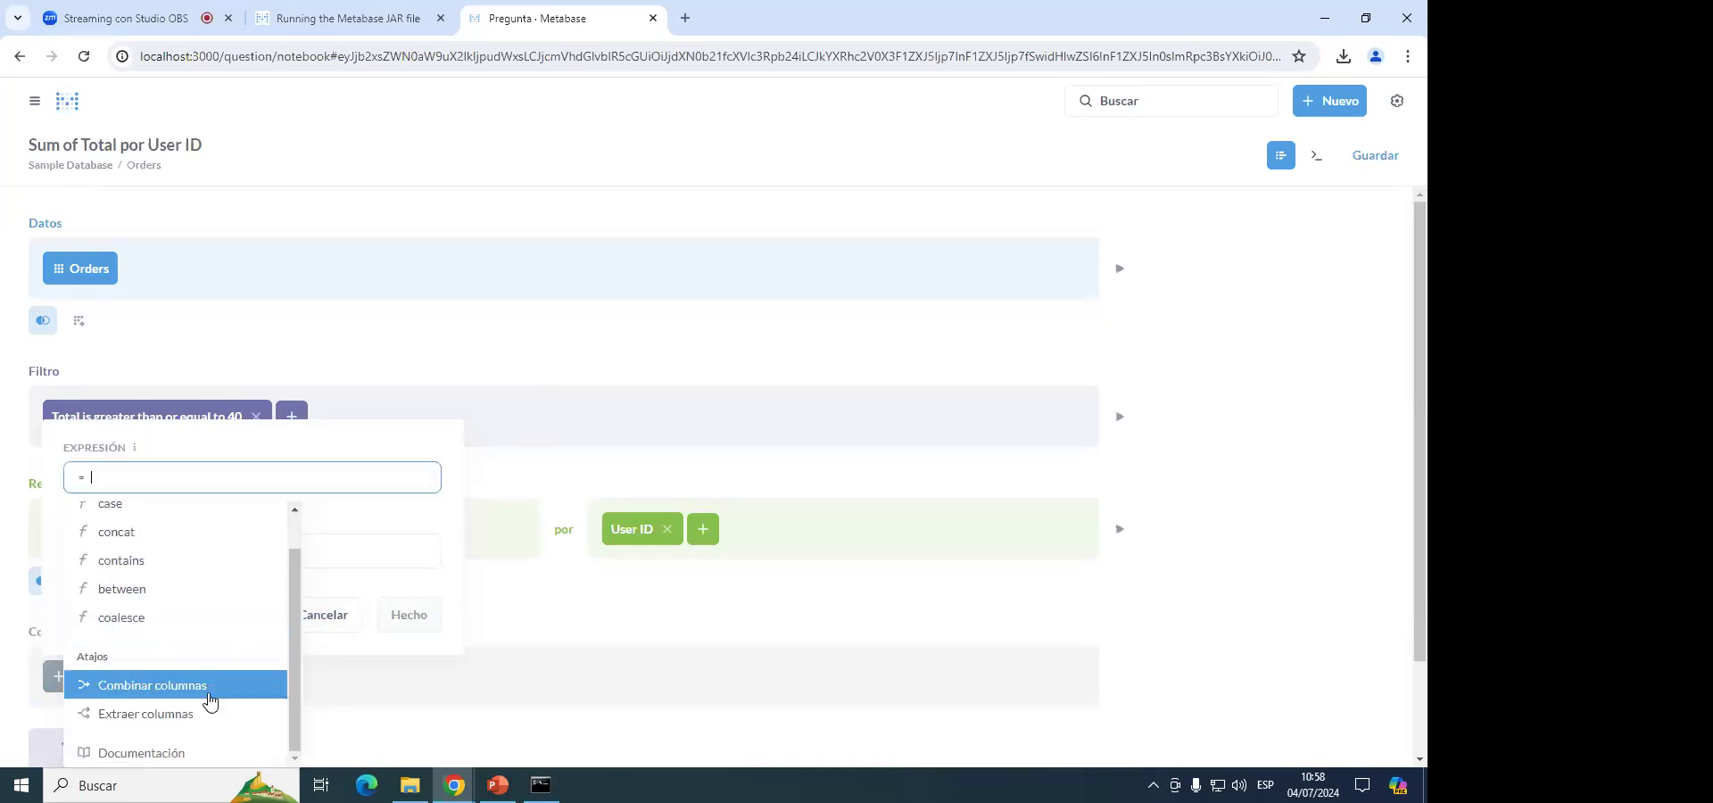
pyautogui.scroll(1, 187, 595)
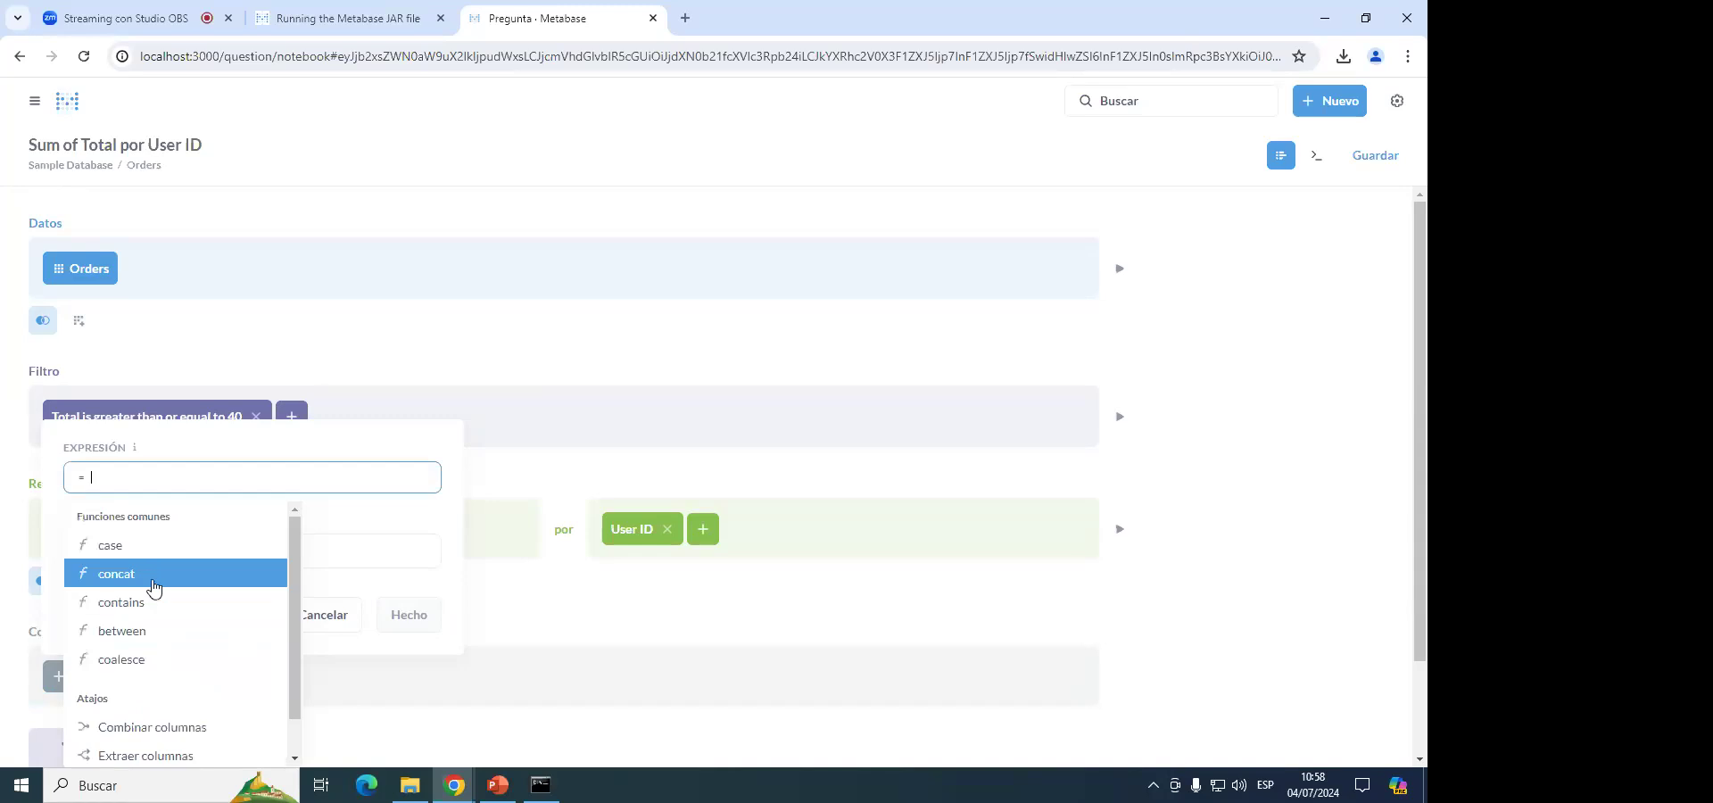
pyautogui.click(367, 384)
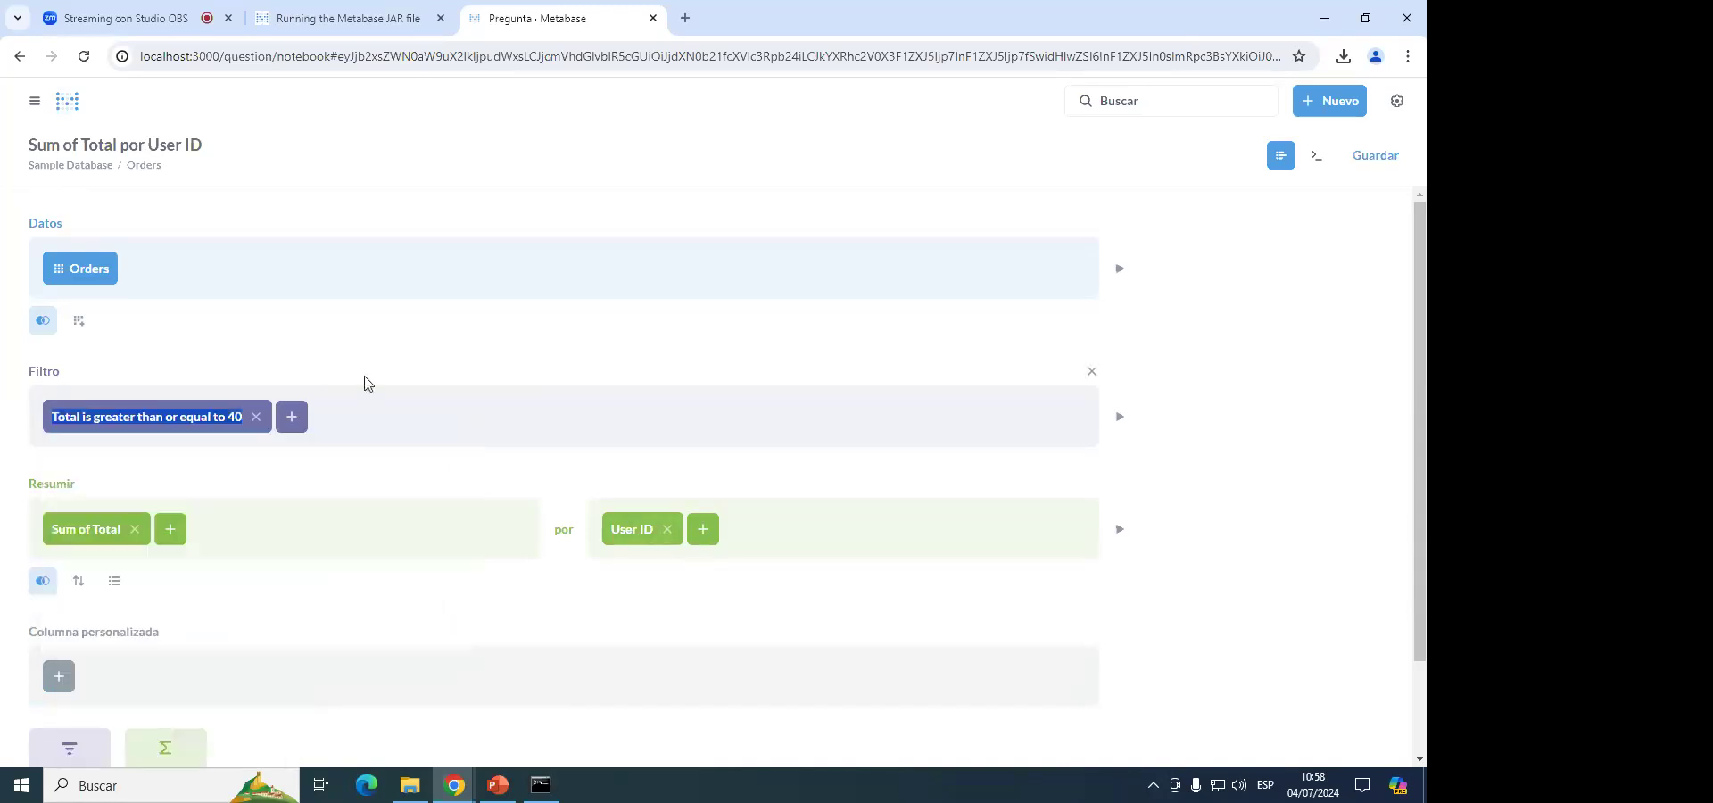
pyautogui.click(357, 533)
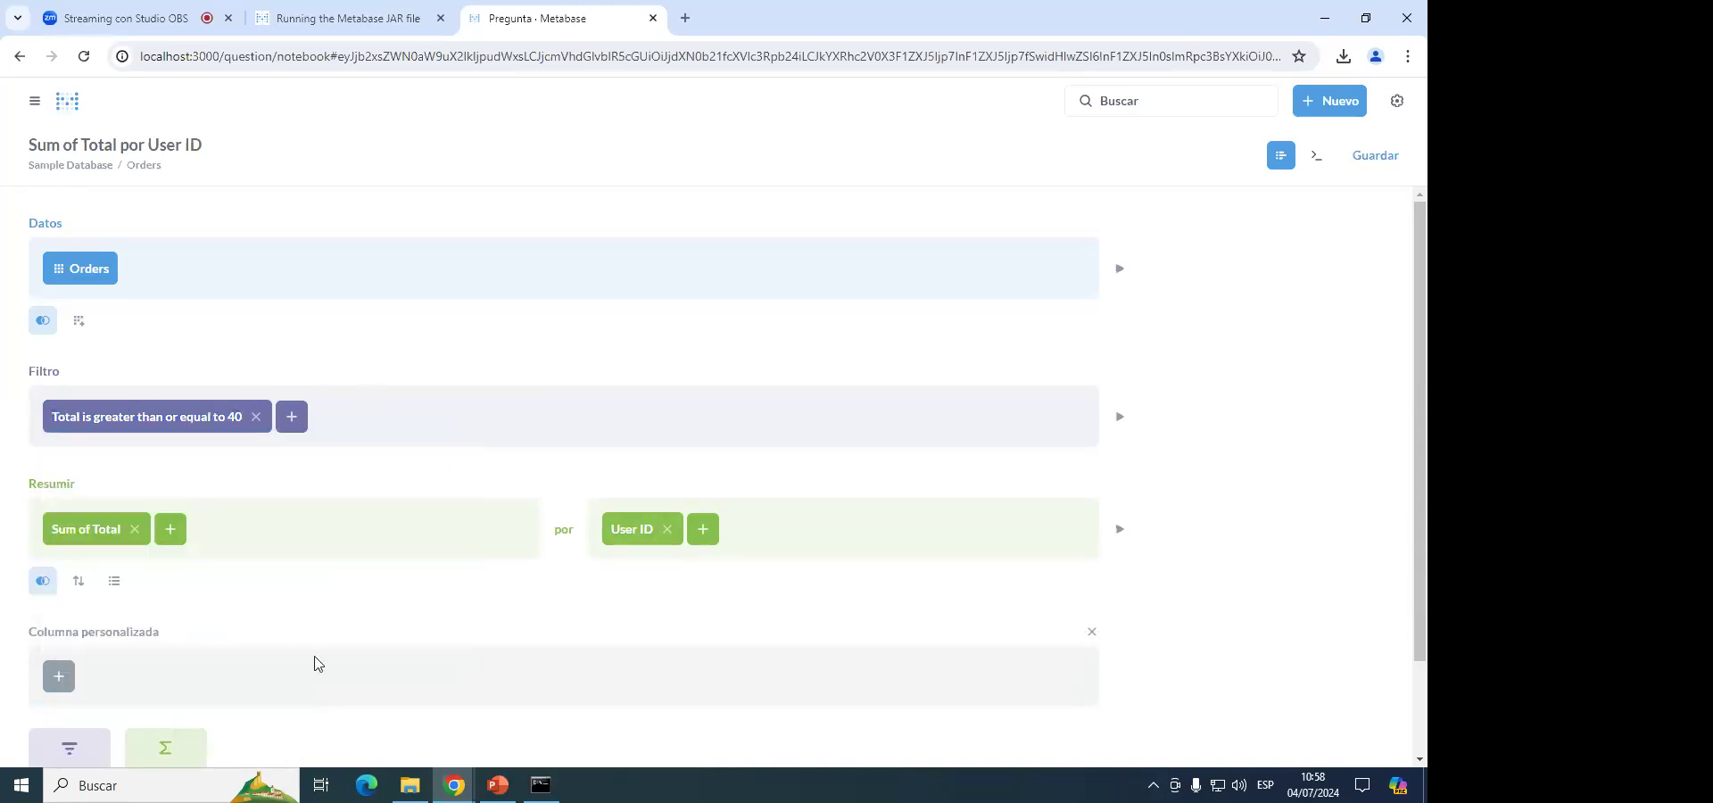
pyautogui.scroll(-2, 314, 663)
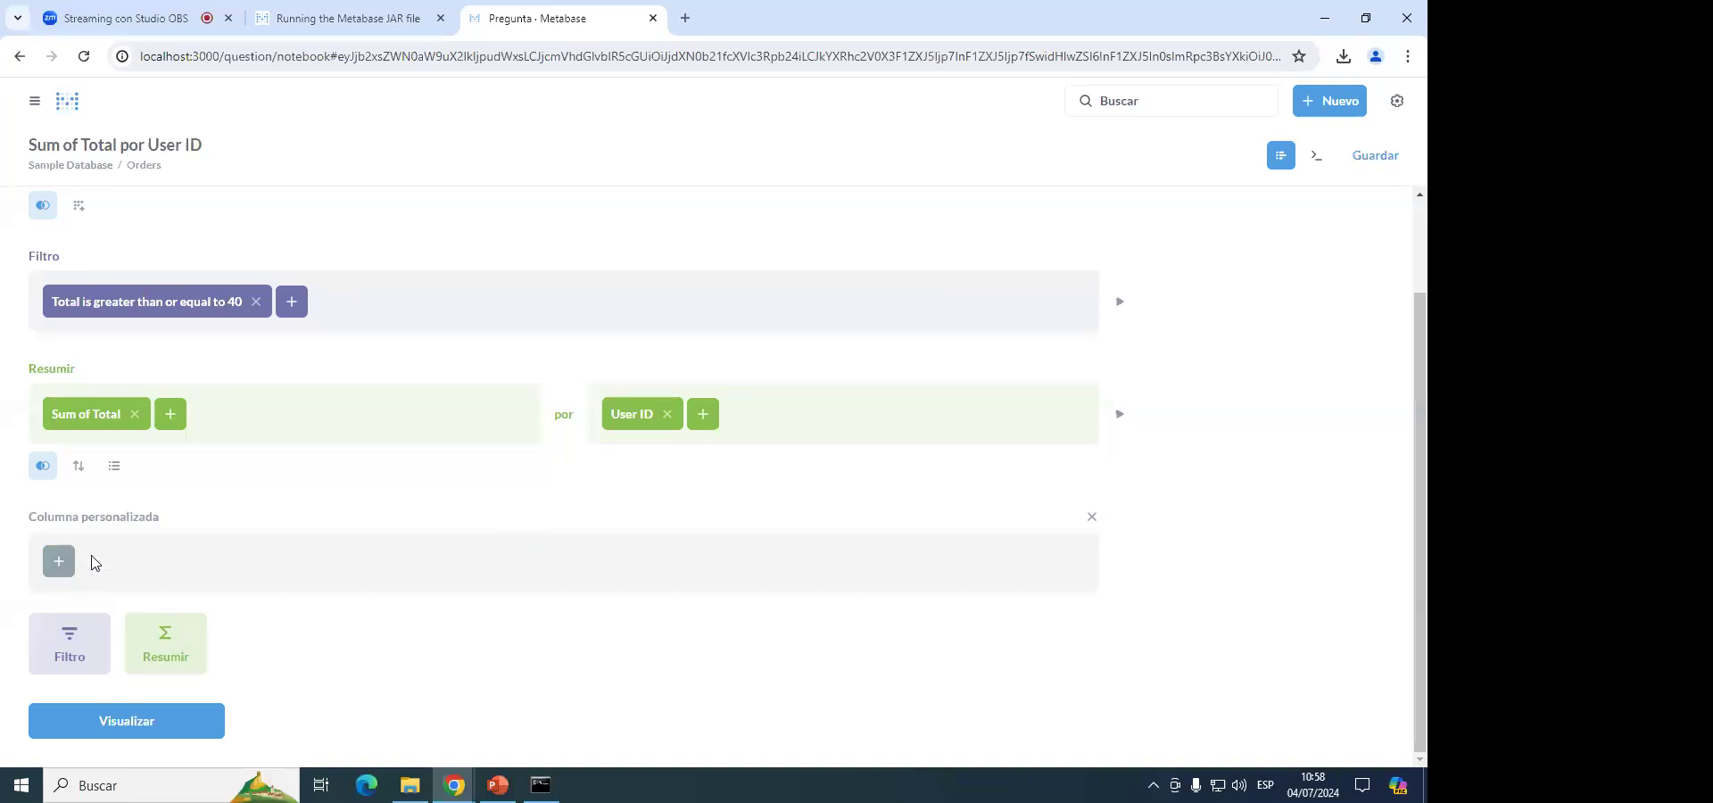
# Create a custom column with the expression concat([User → Name], [User → City]).
pyautogui.click(59, 561)
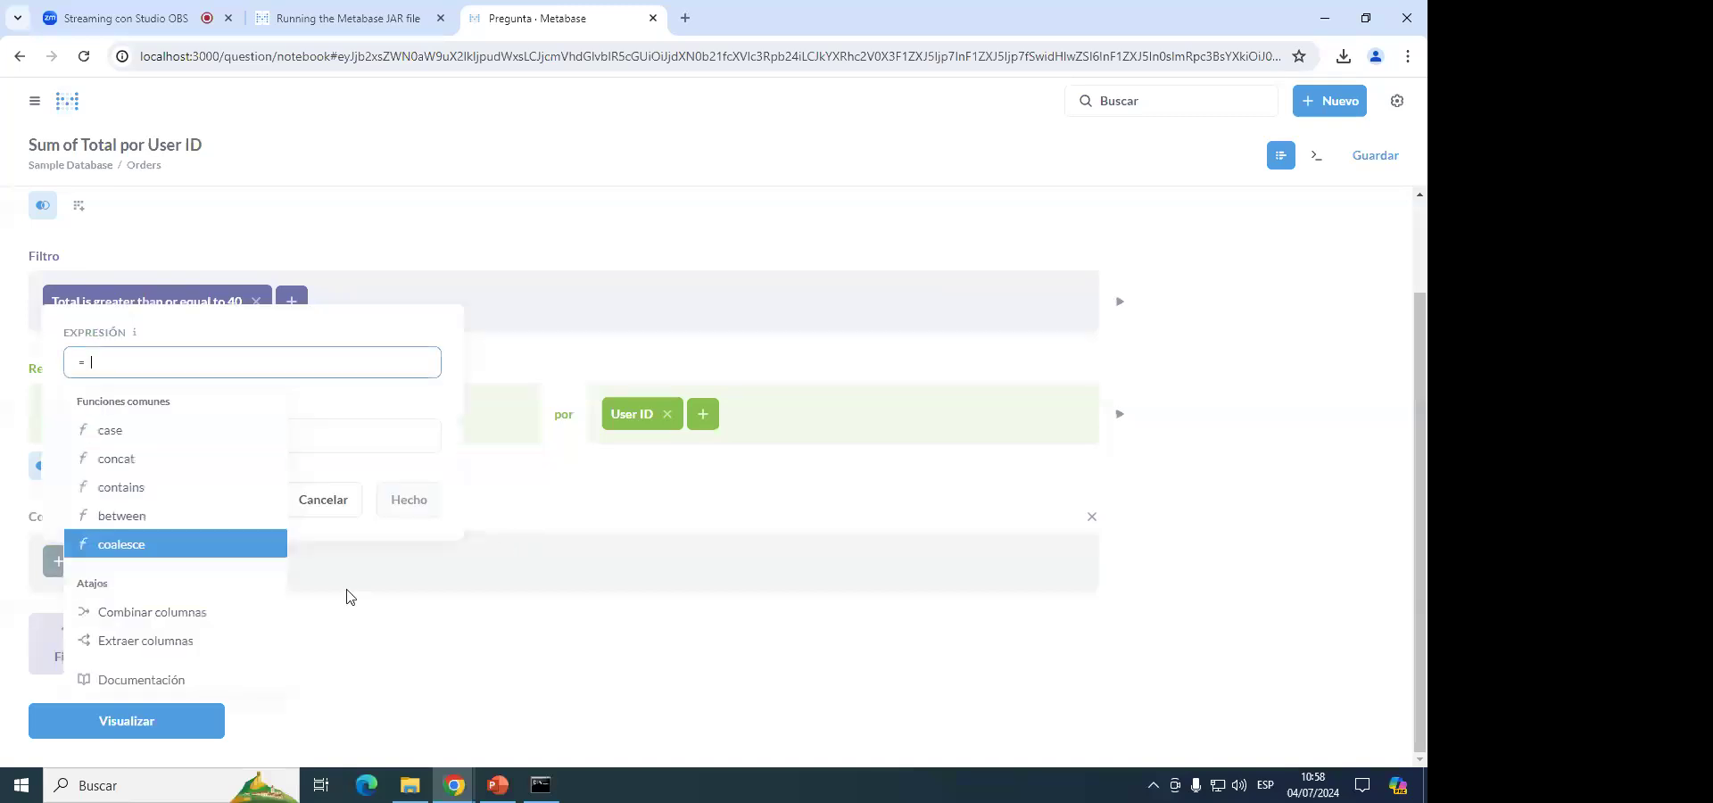
pyautogui.click(158, 459)
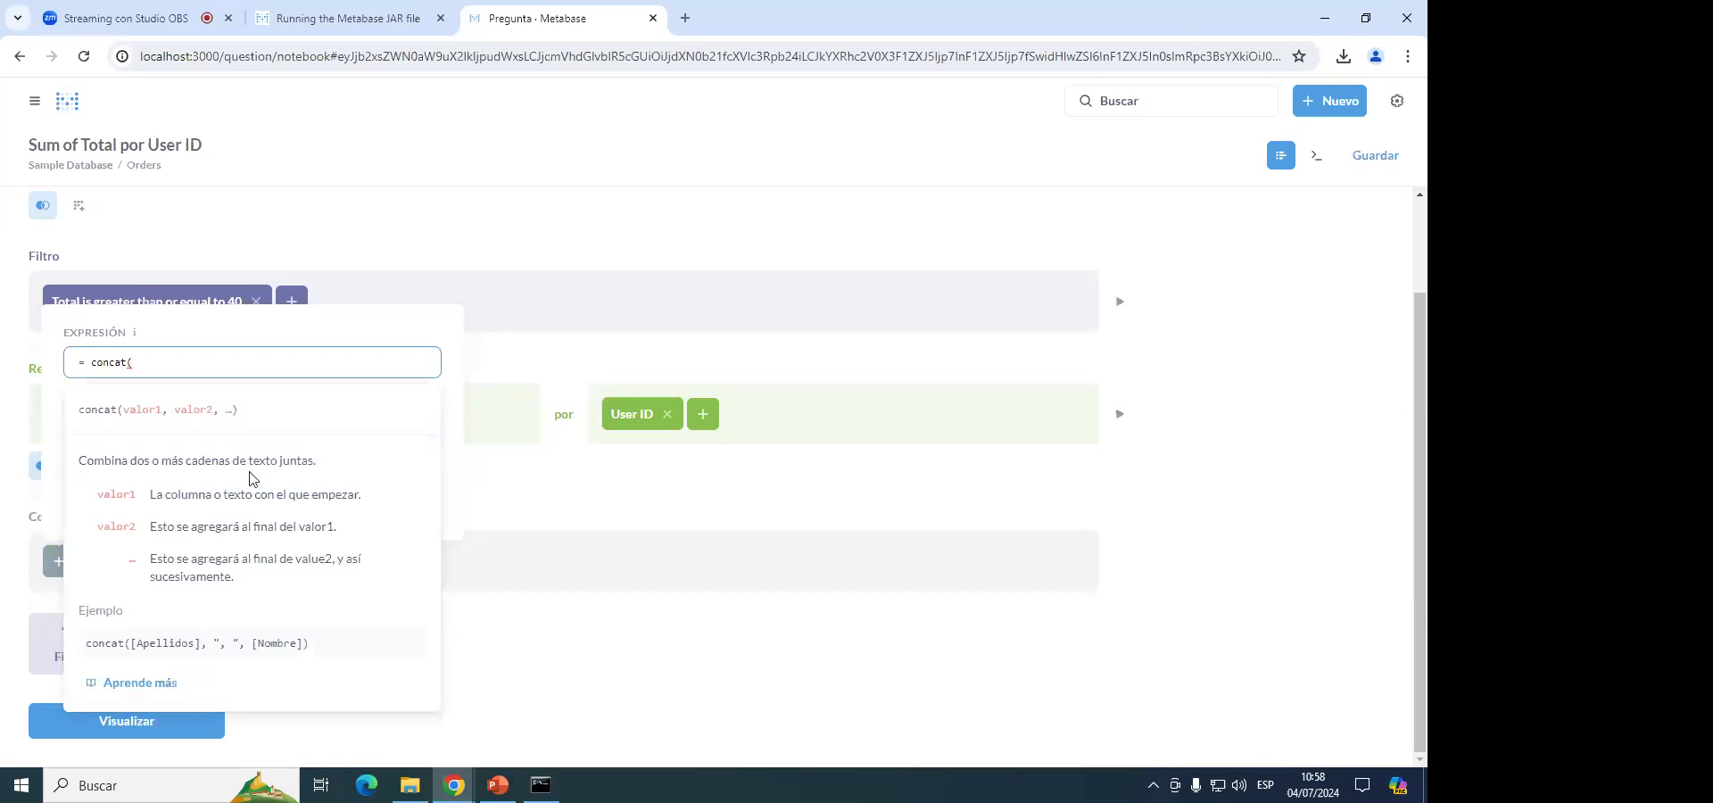
pyautogui.write('a')
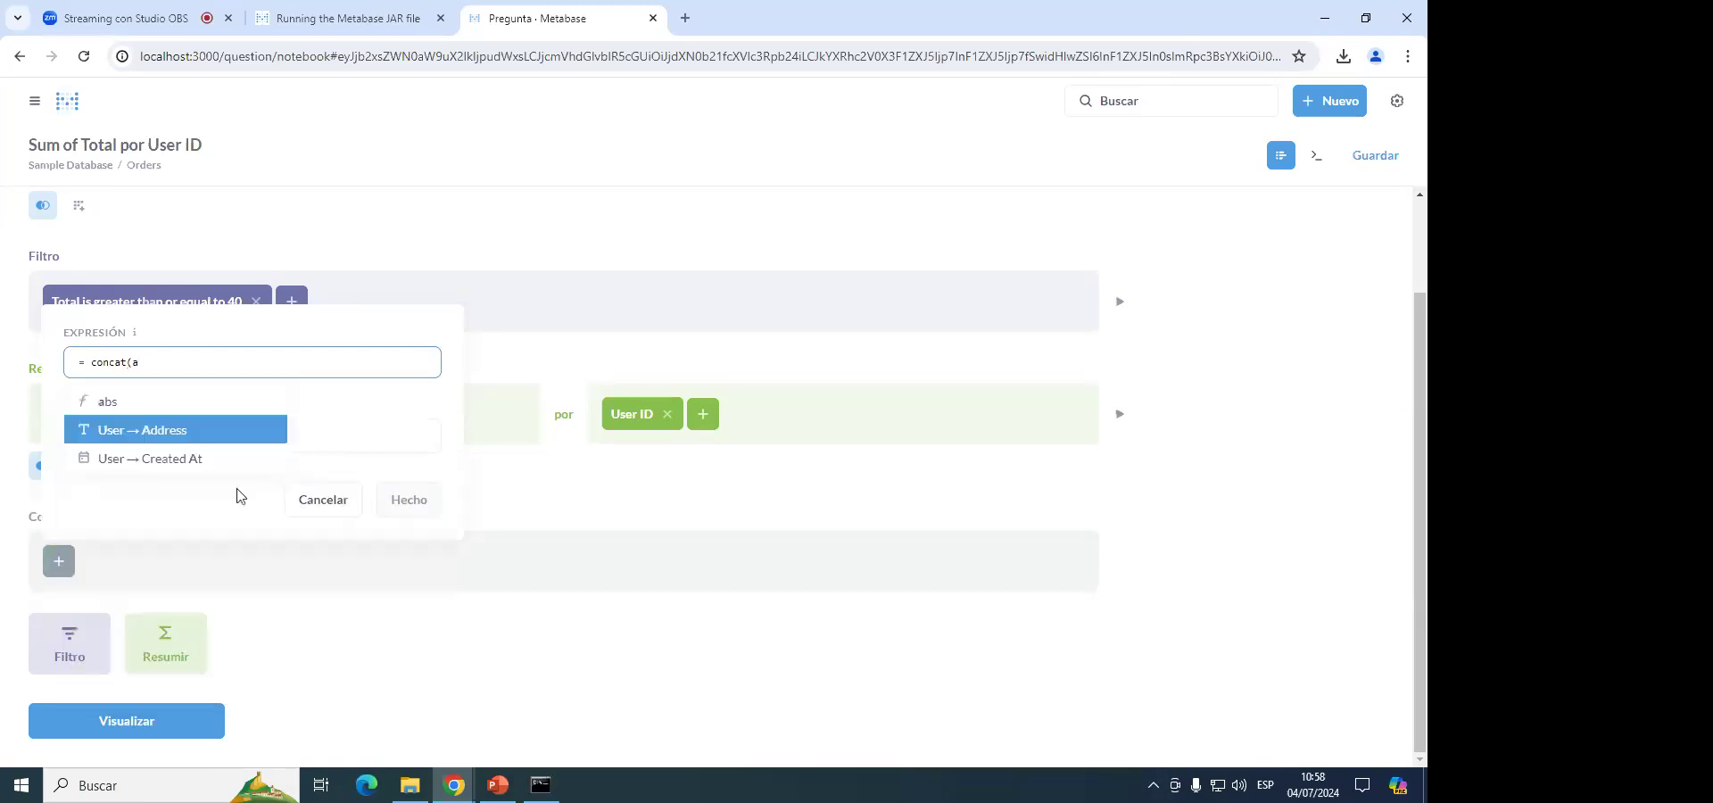
pyautogui.press('BackSpace')
pyautogui.write('u')
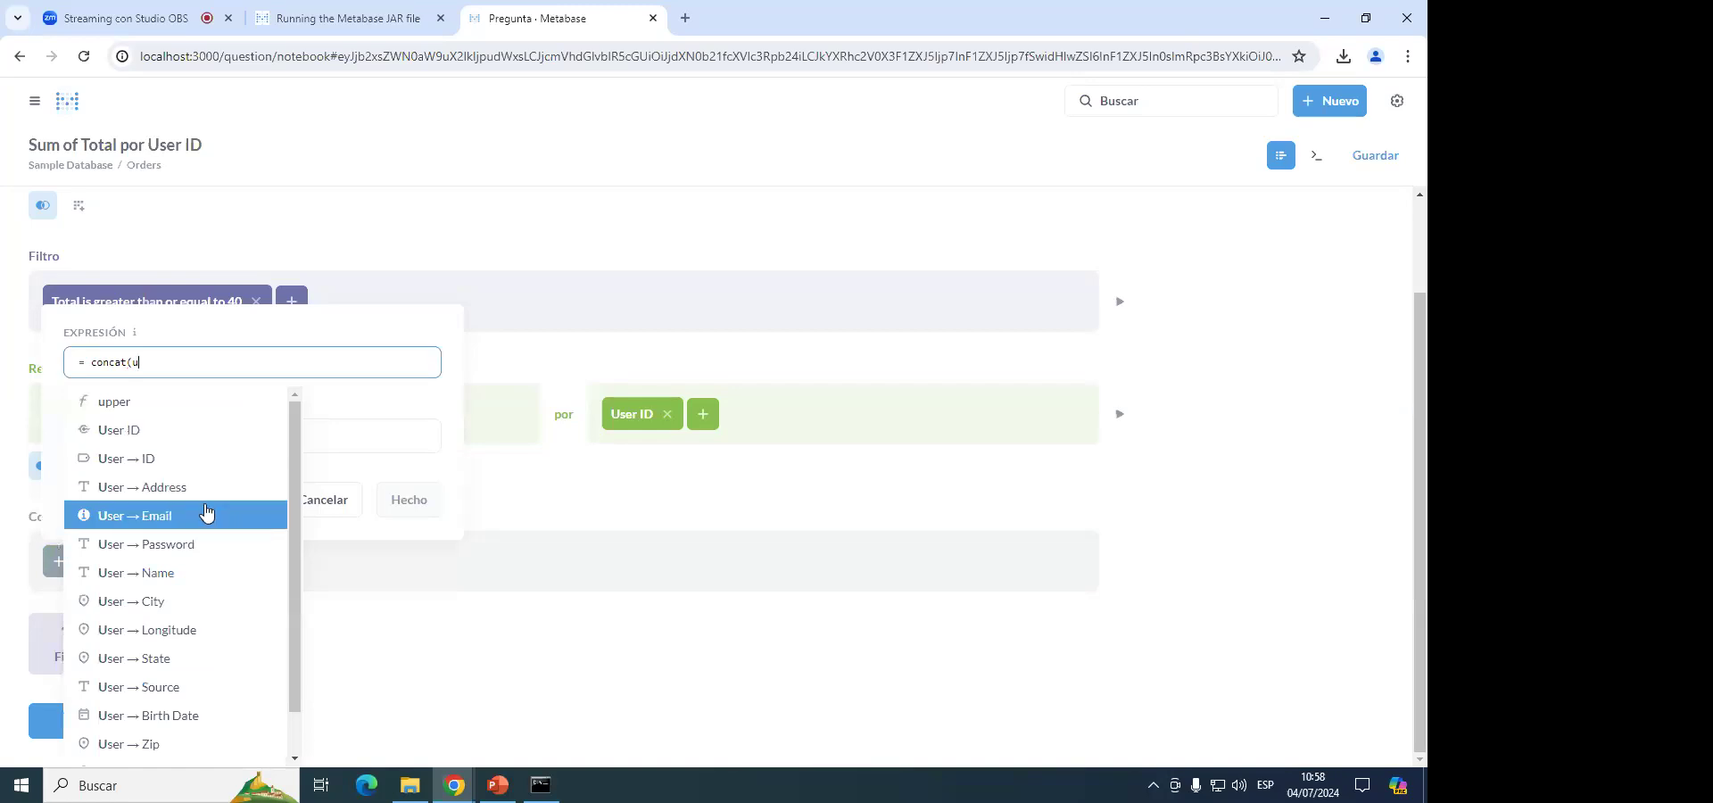
pyautogui.click(169, 573)
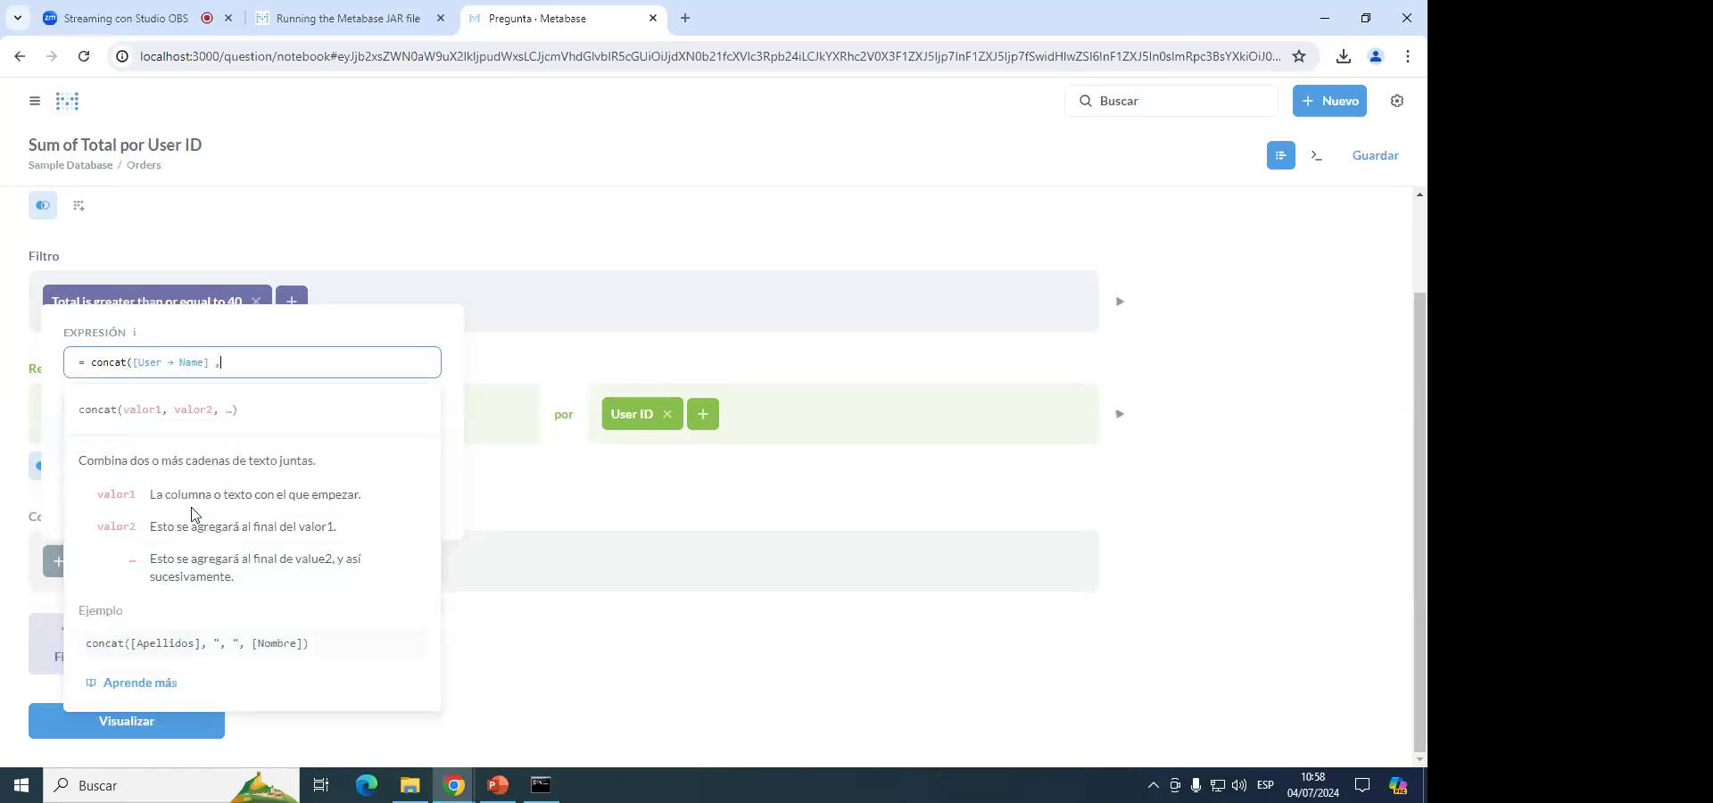
pyautogui.write(',[')
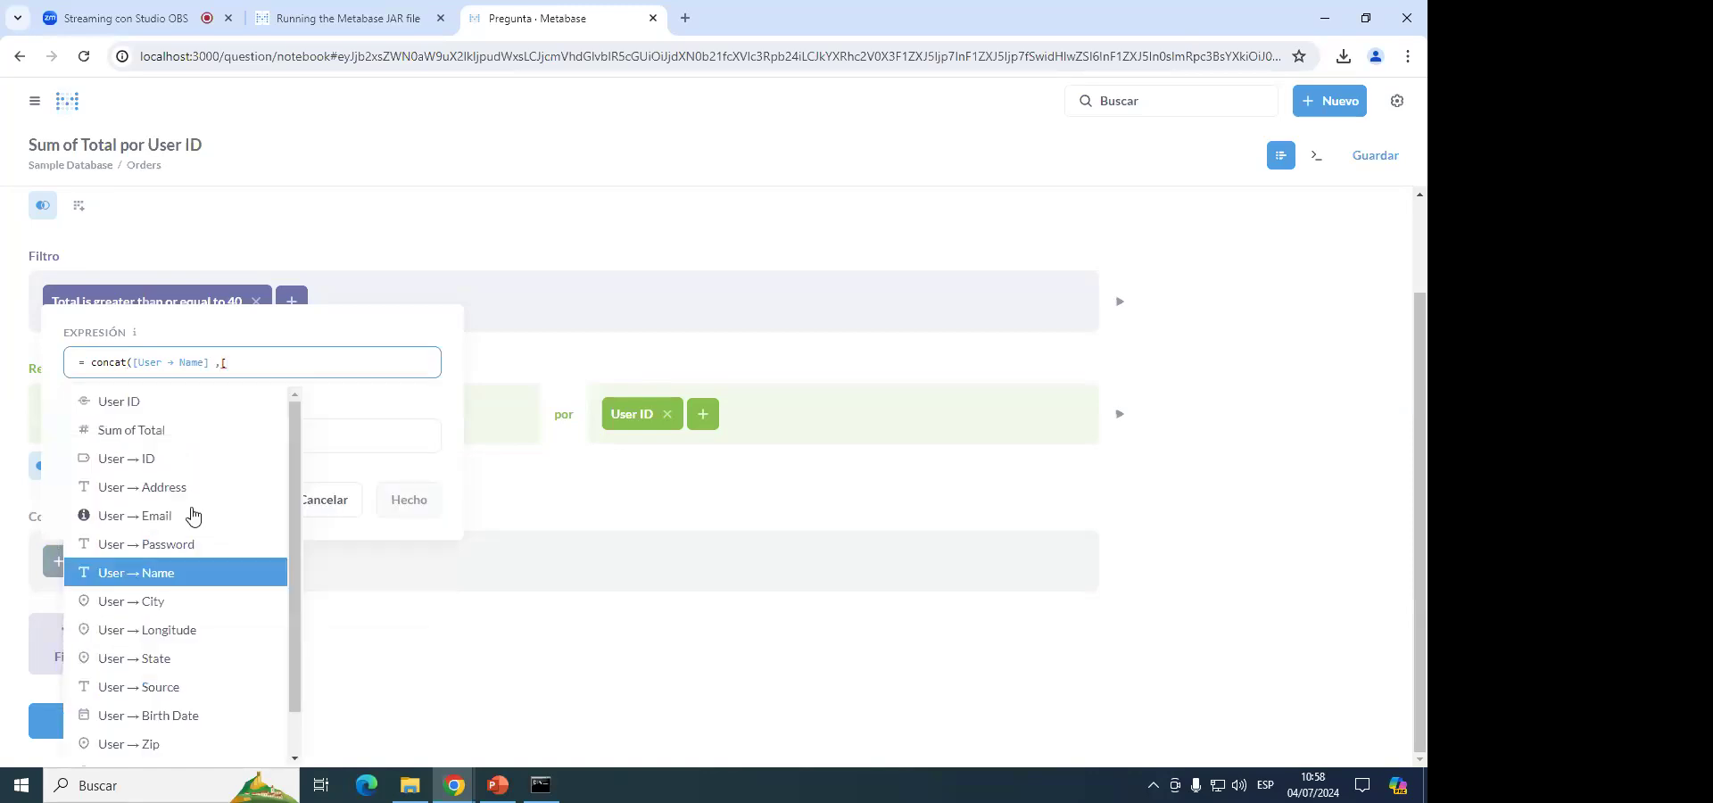
pyautogui.click(179, 601)
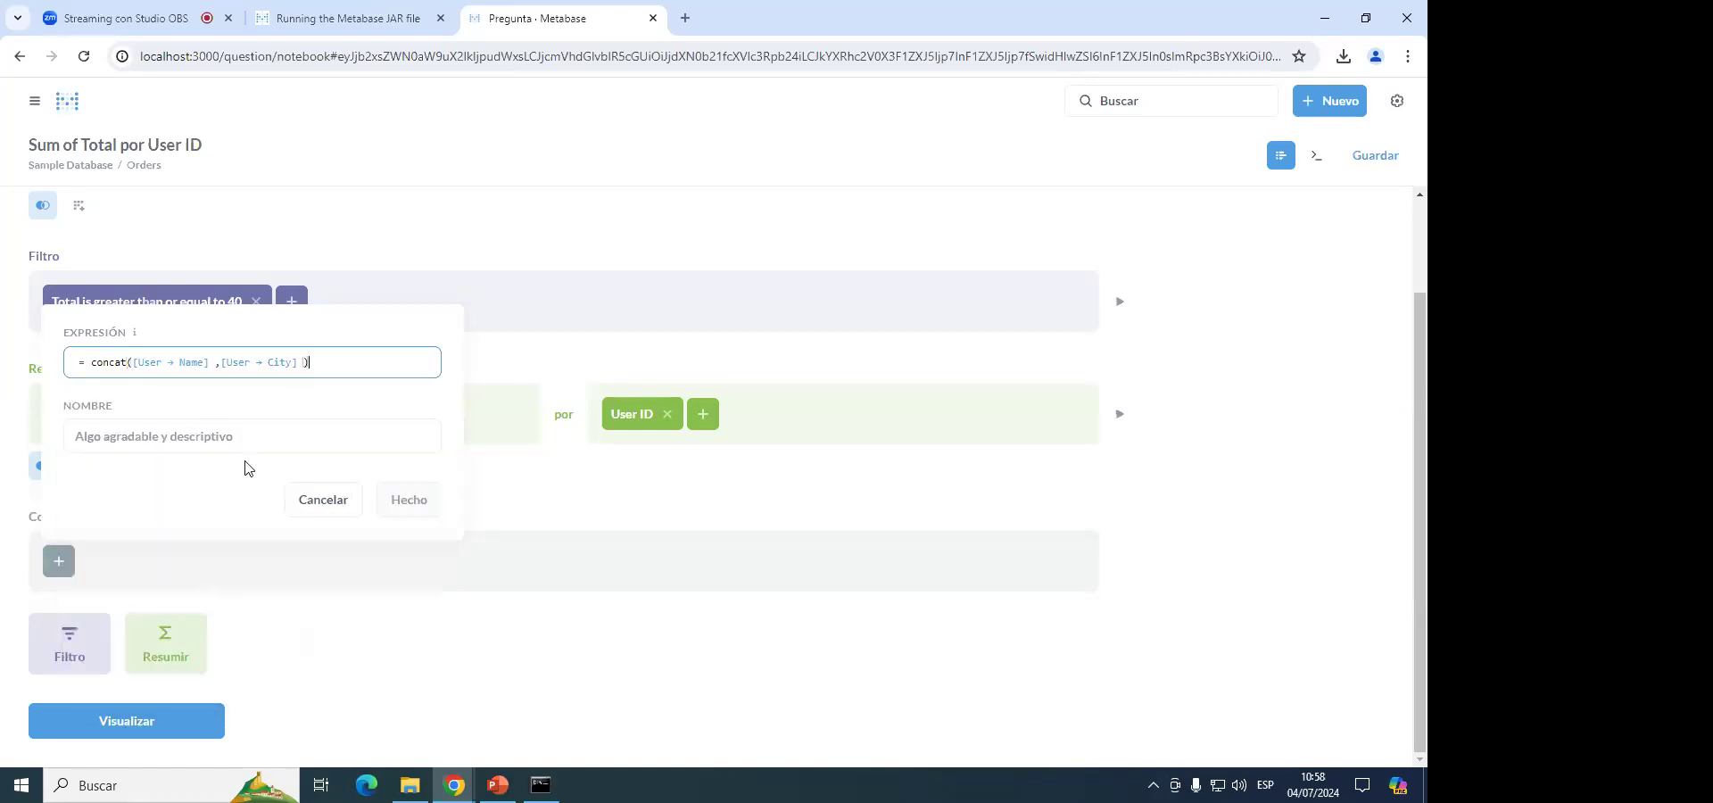
# Name the concatenated custom column Nombre-Ciudad, save it and preview the results.
pyautogui.click(214, 436)
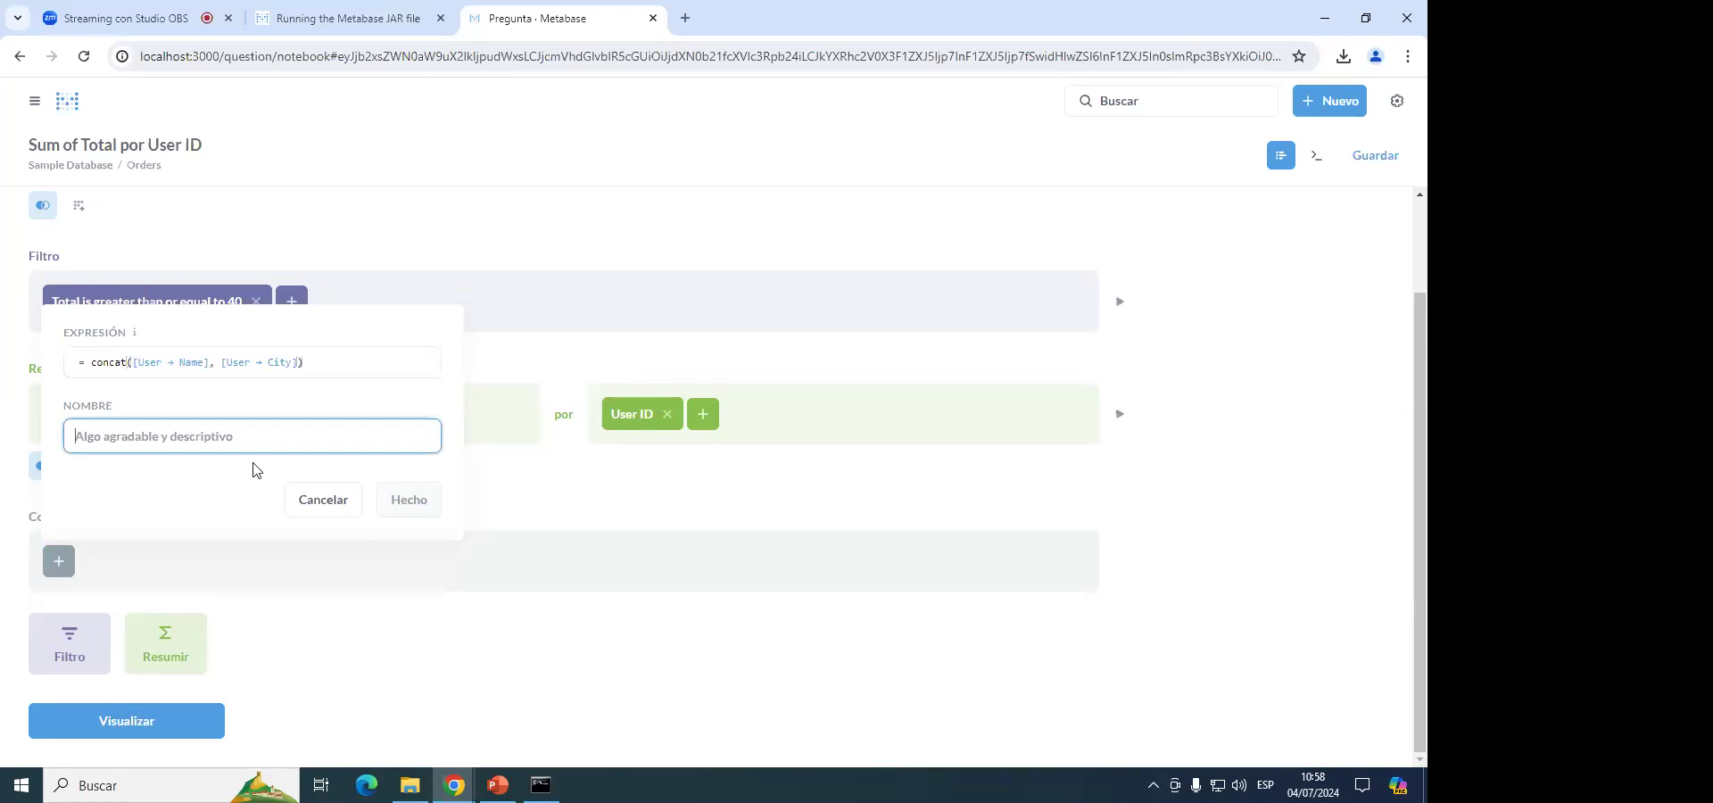
pyautogui.write('Nombre-Ciudad')
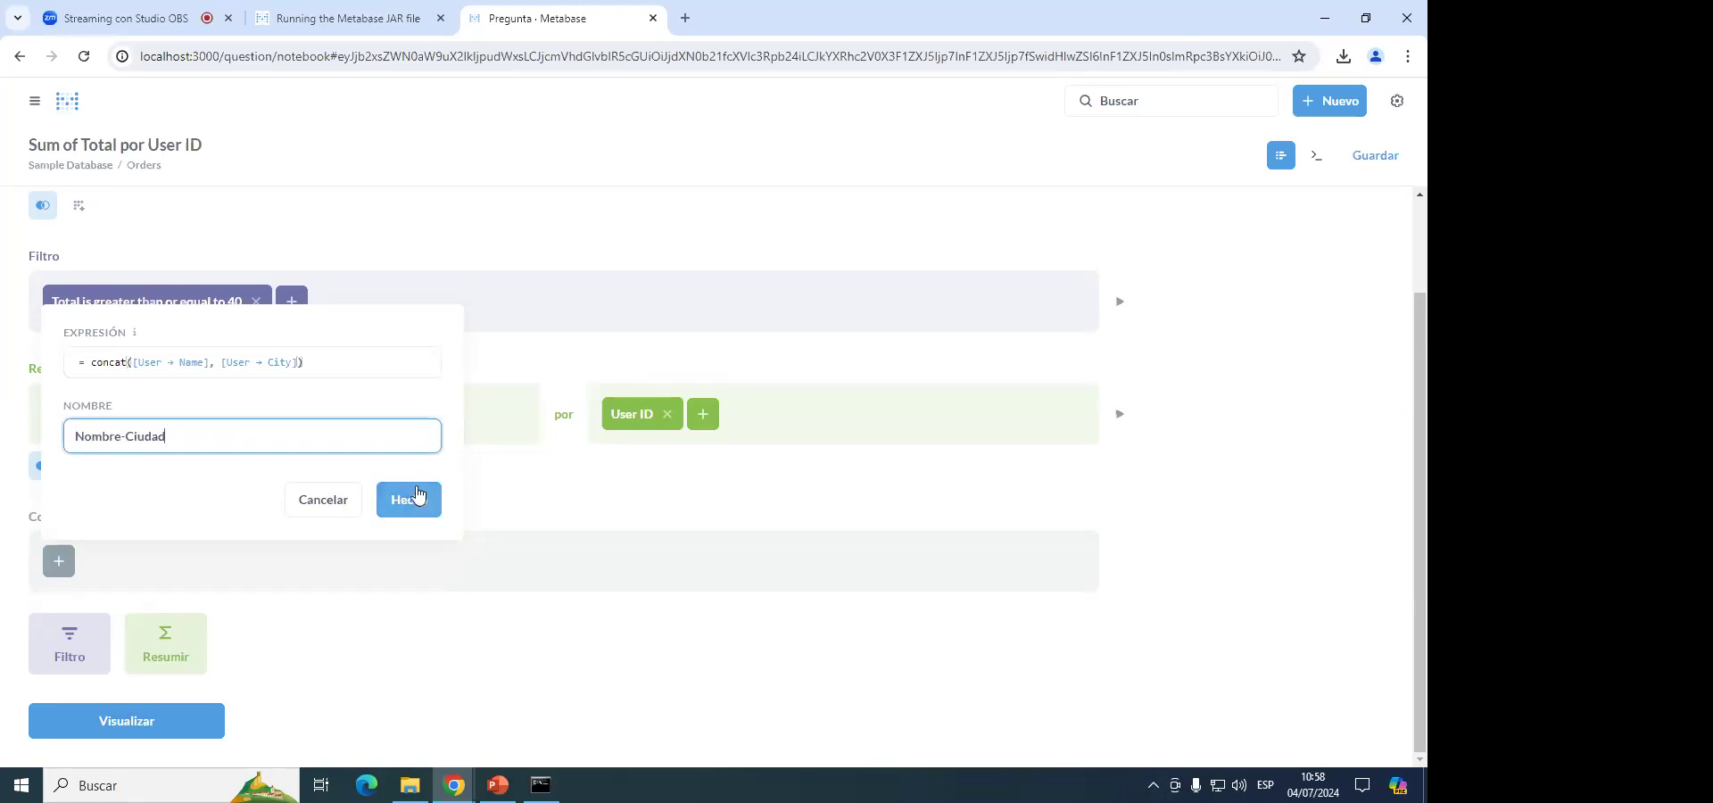
pyautogui.click(416, 496)
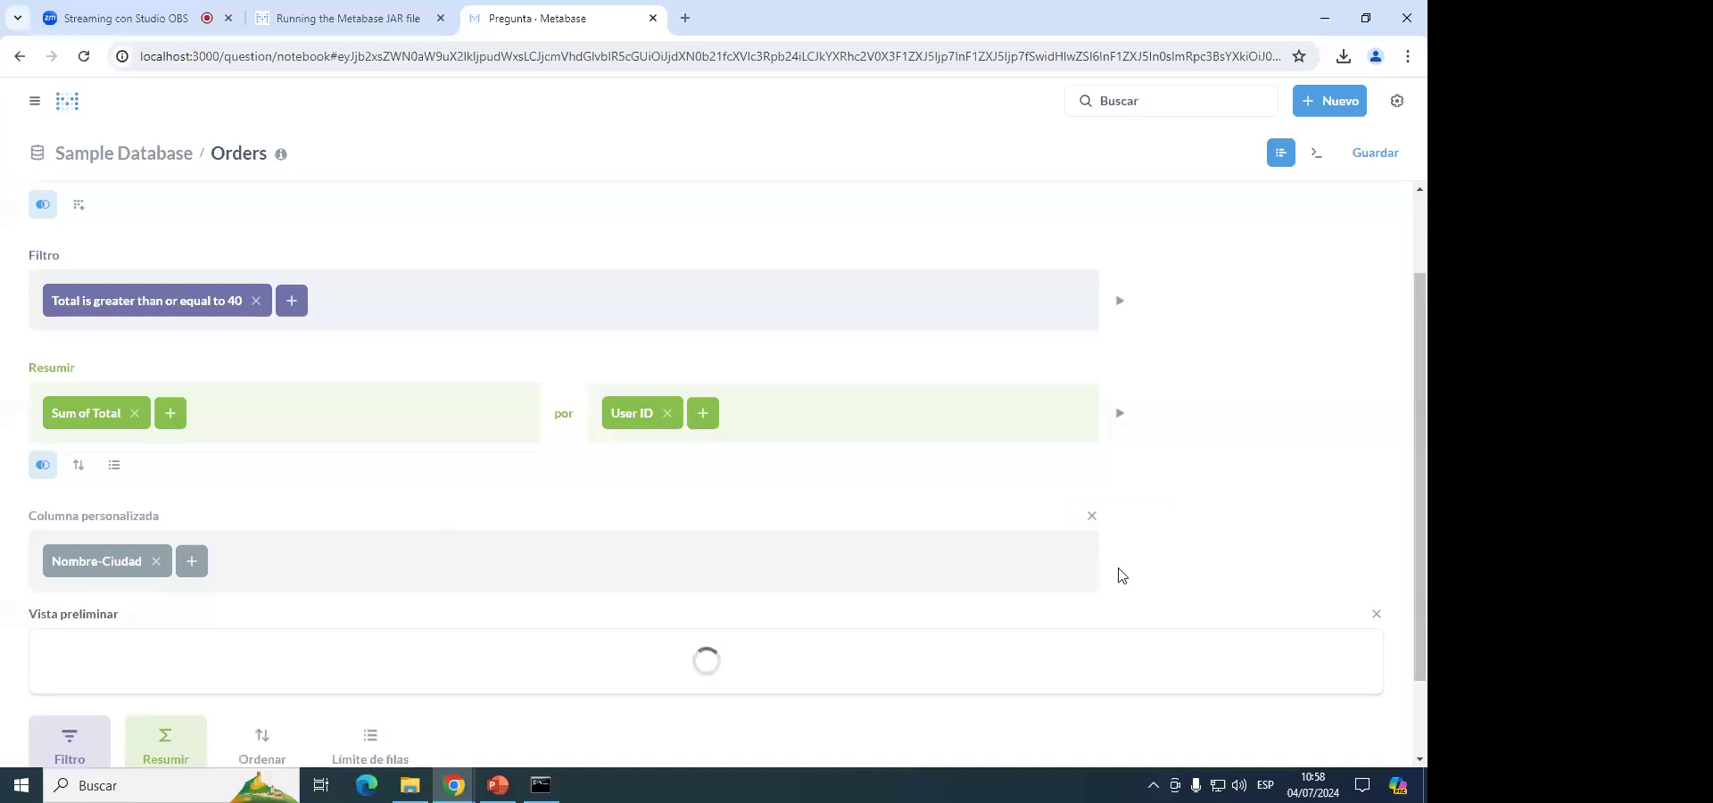
# Review the Nombre-Ciudad values in the preview, and remove the custom column from the question.
pyautogui.scroll(-3, 452, 573)
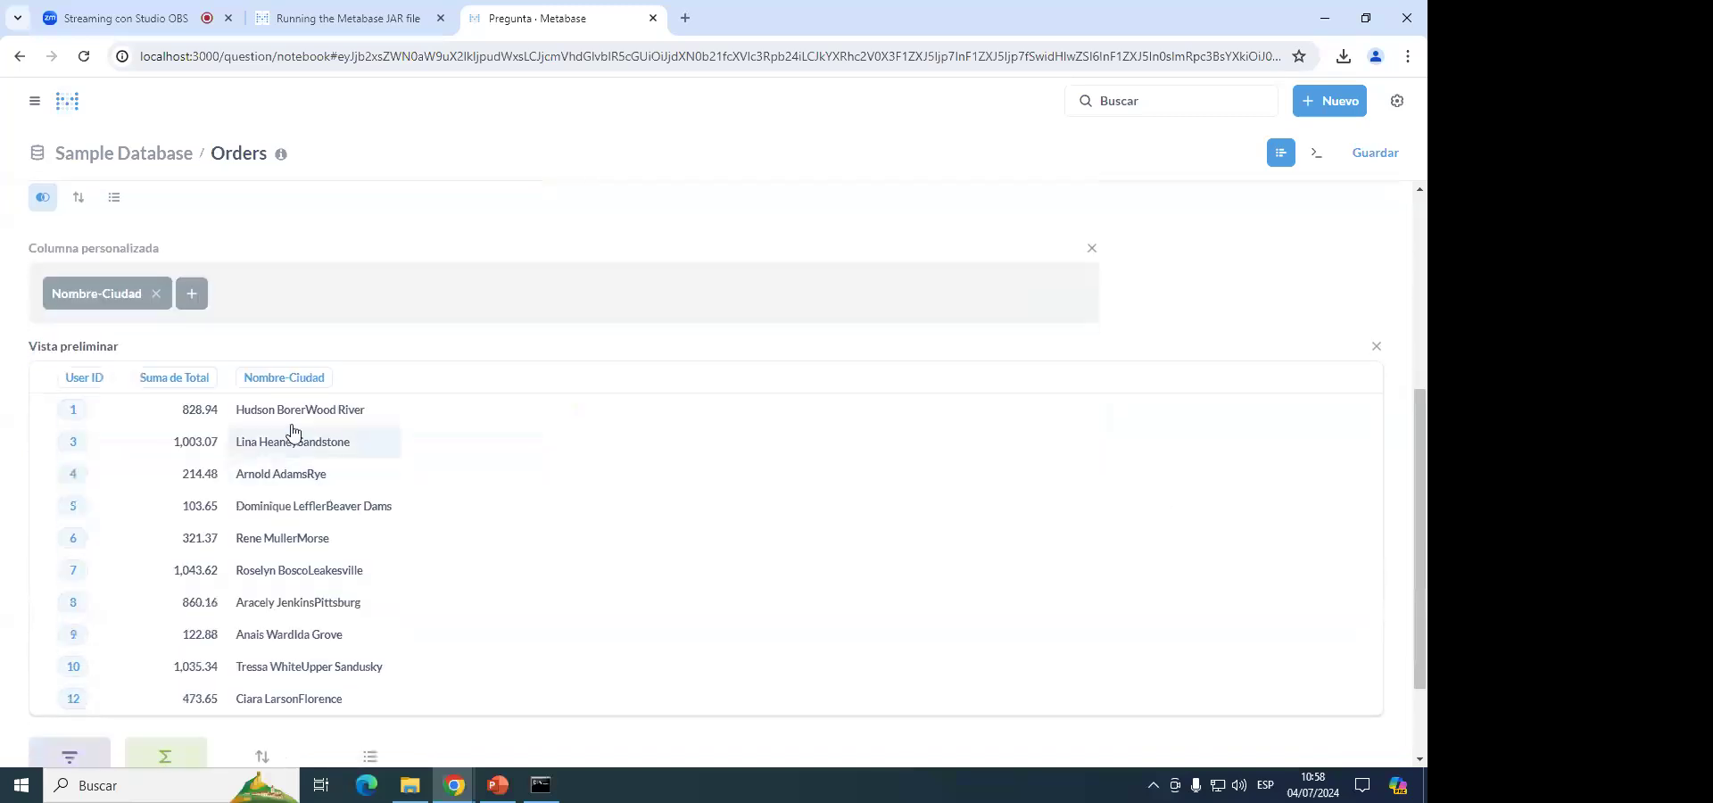
pyautogui.moveTo(330, 394)
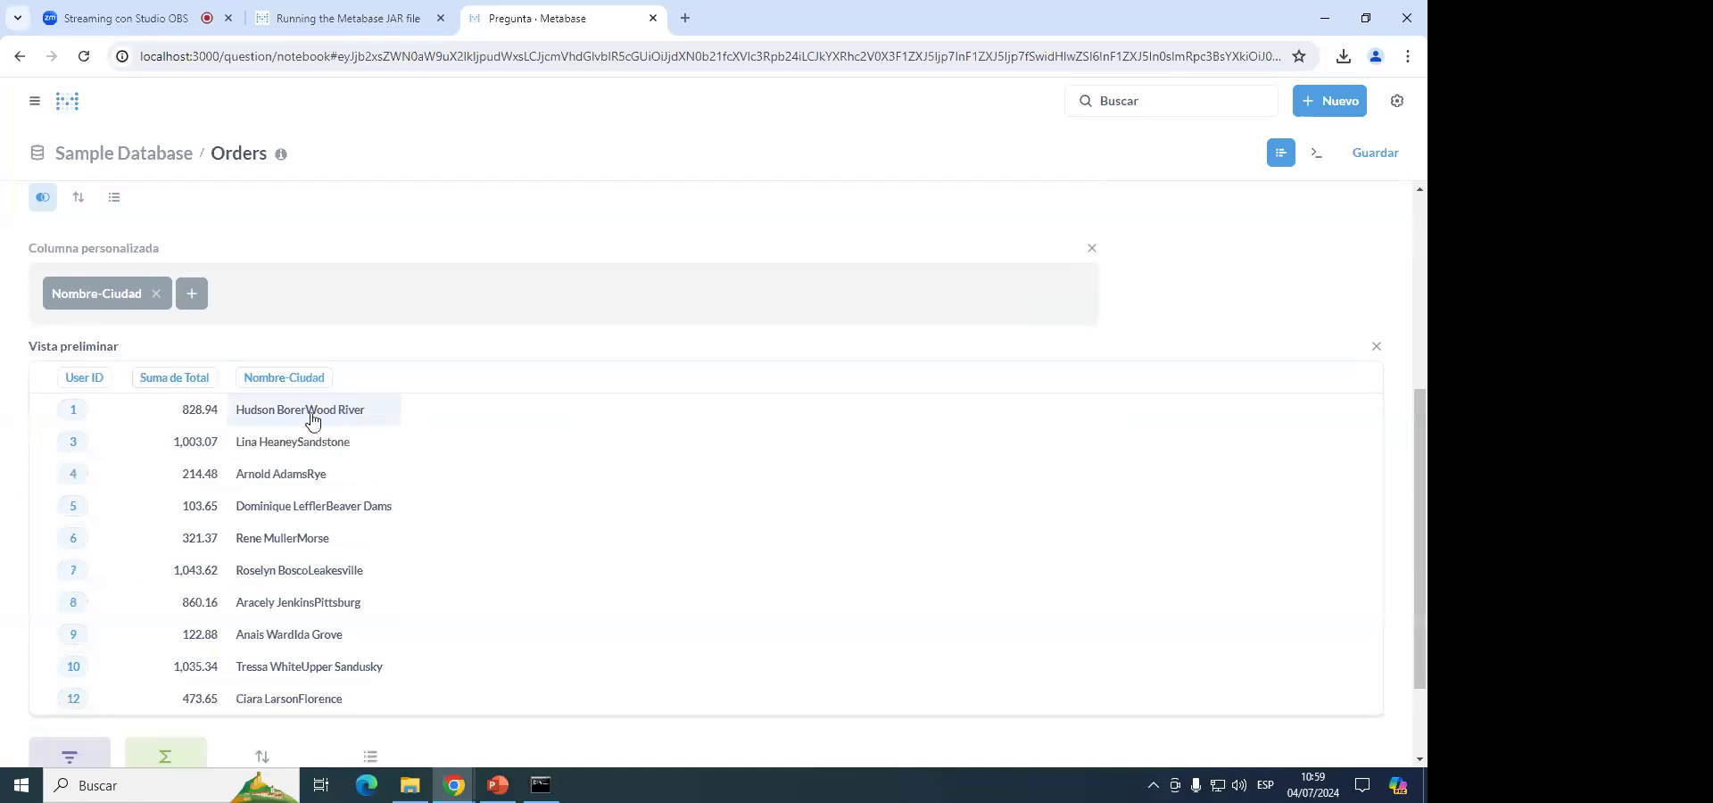
pyautogui.scroll(-2, 419, 553)
pyautogui.scroll(2, 375, 584)
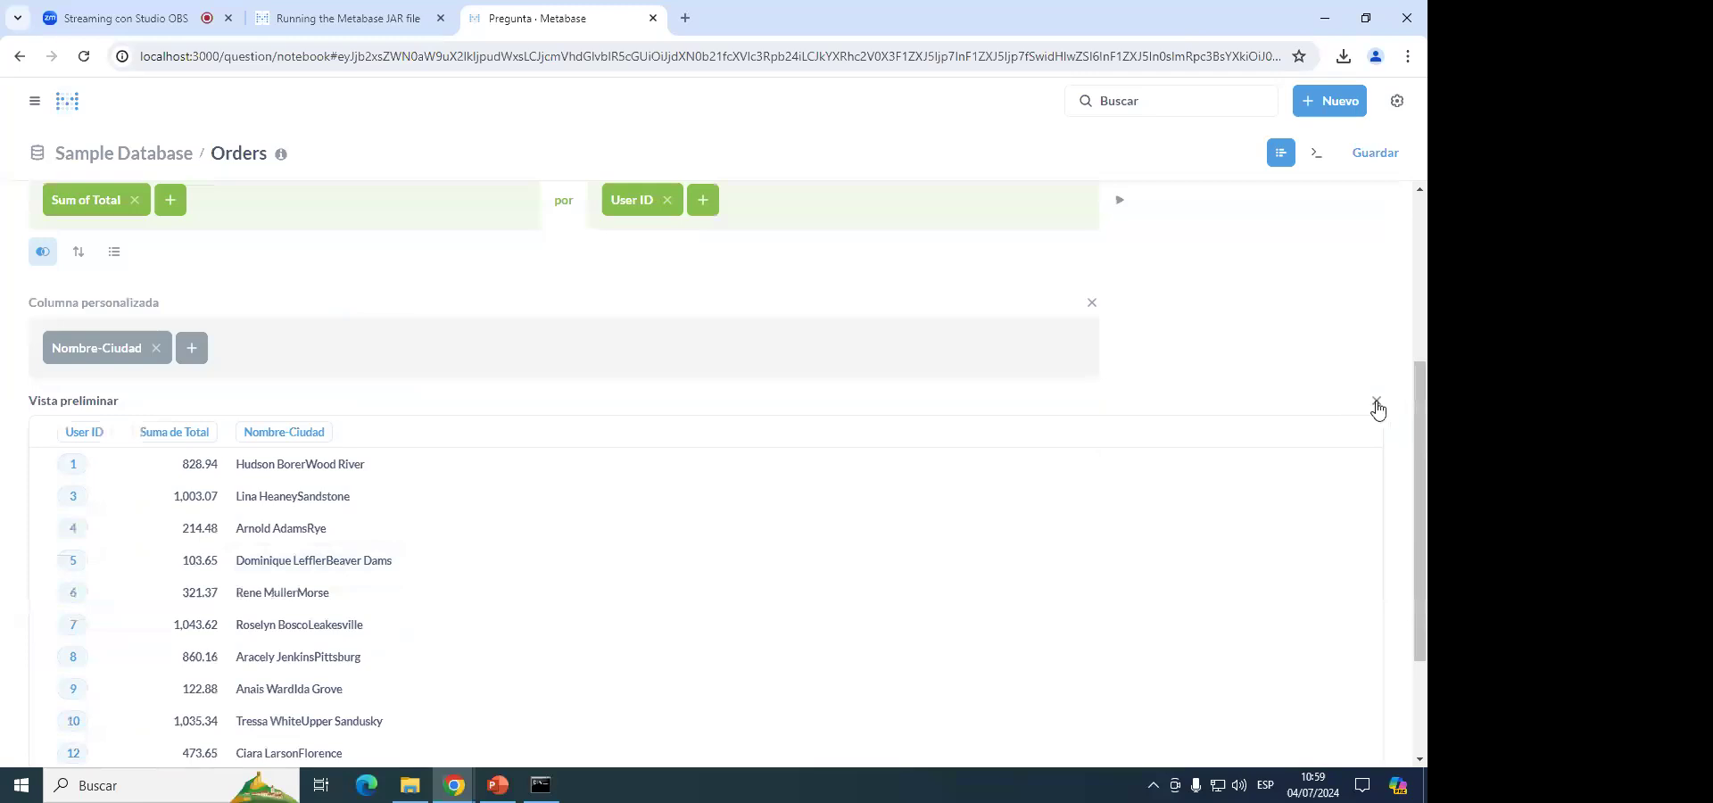
pyautogui.click(1376, 403)
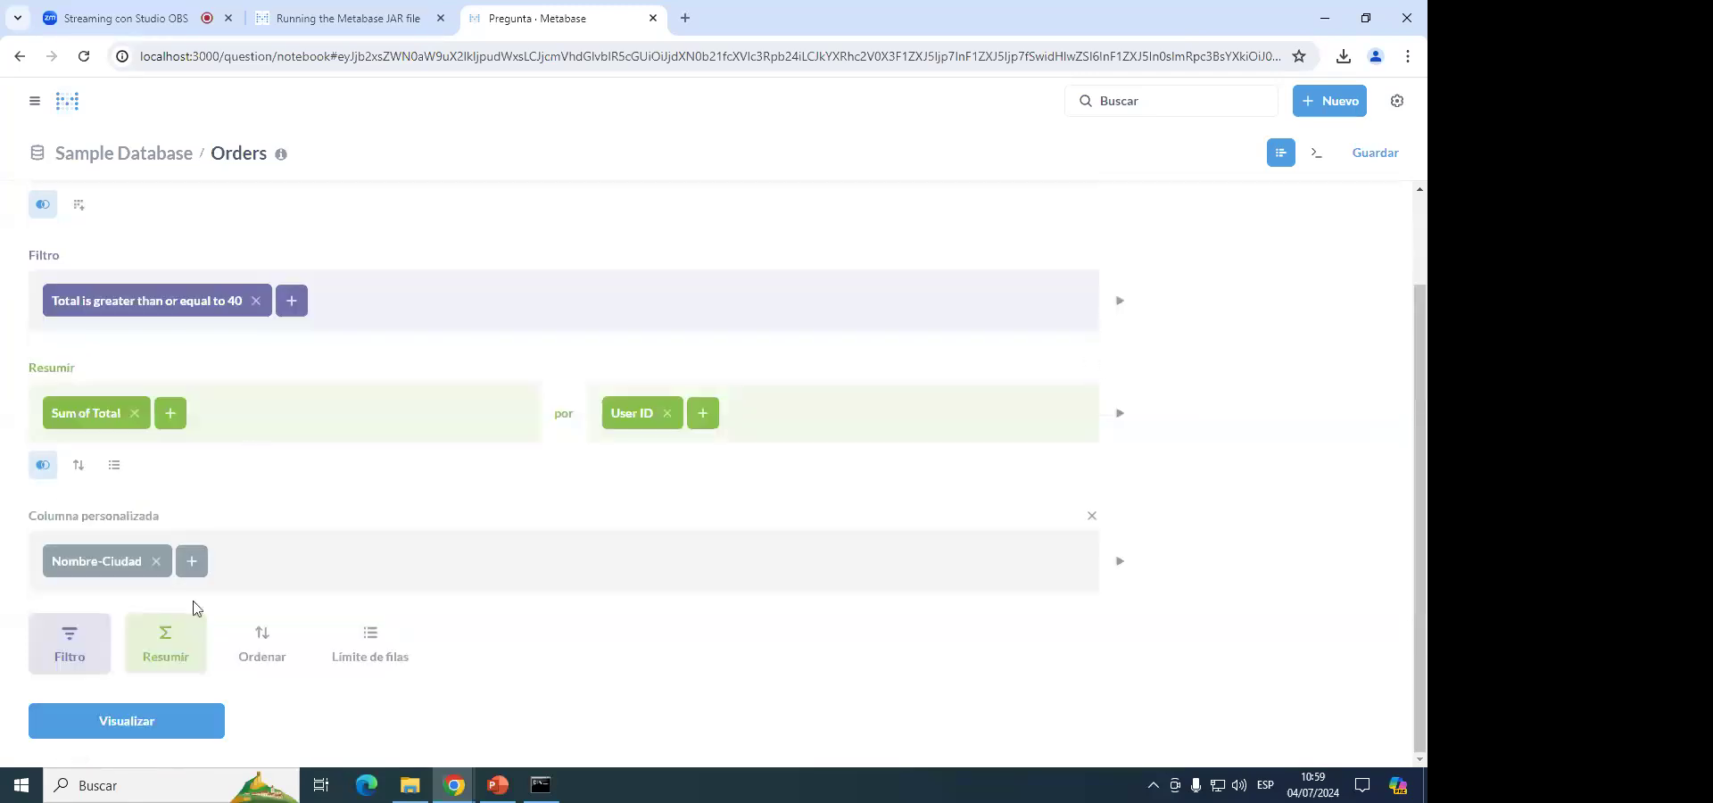
pyautogui.click(156, 562)
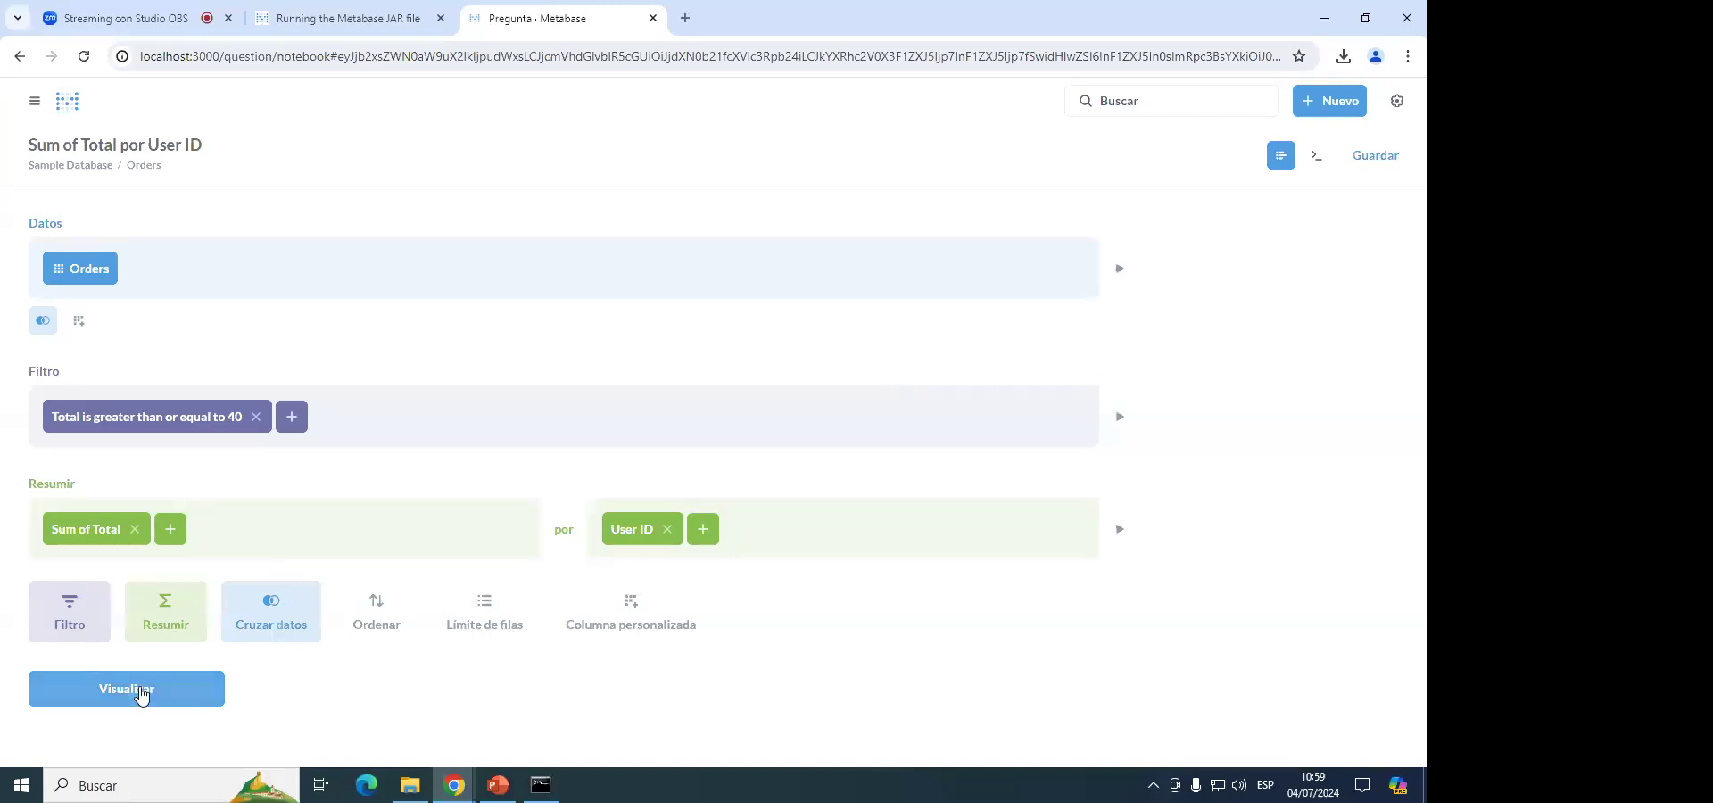
# Show the SQL generated for the question, examine the whole query, and hide it.
pyautogui.click(1317, 166)
pyautogui.moveTo(1265, 428); pyautogui.dragTo(1067, 255)
pyautogui.click(1245, 386)
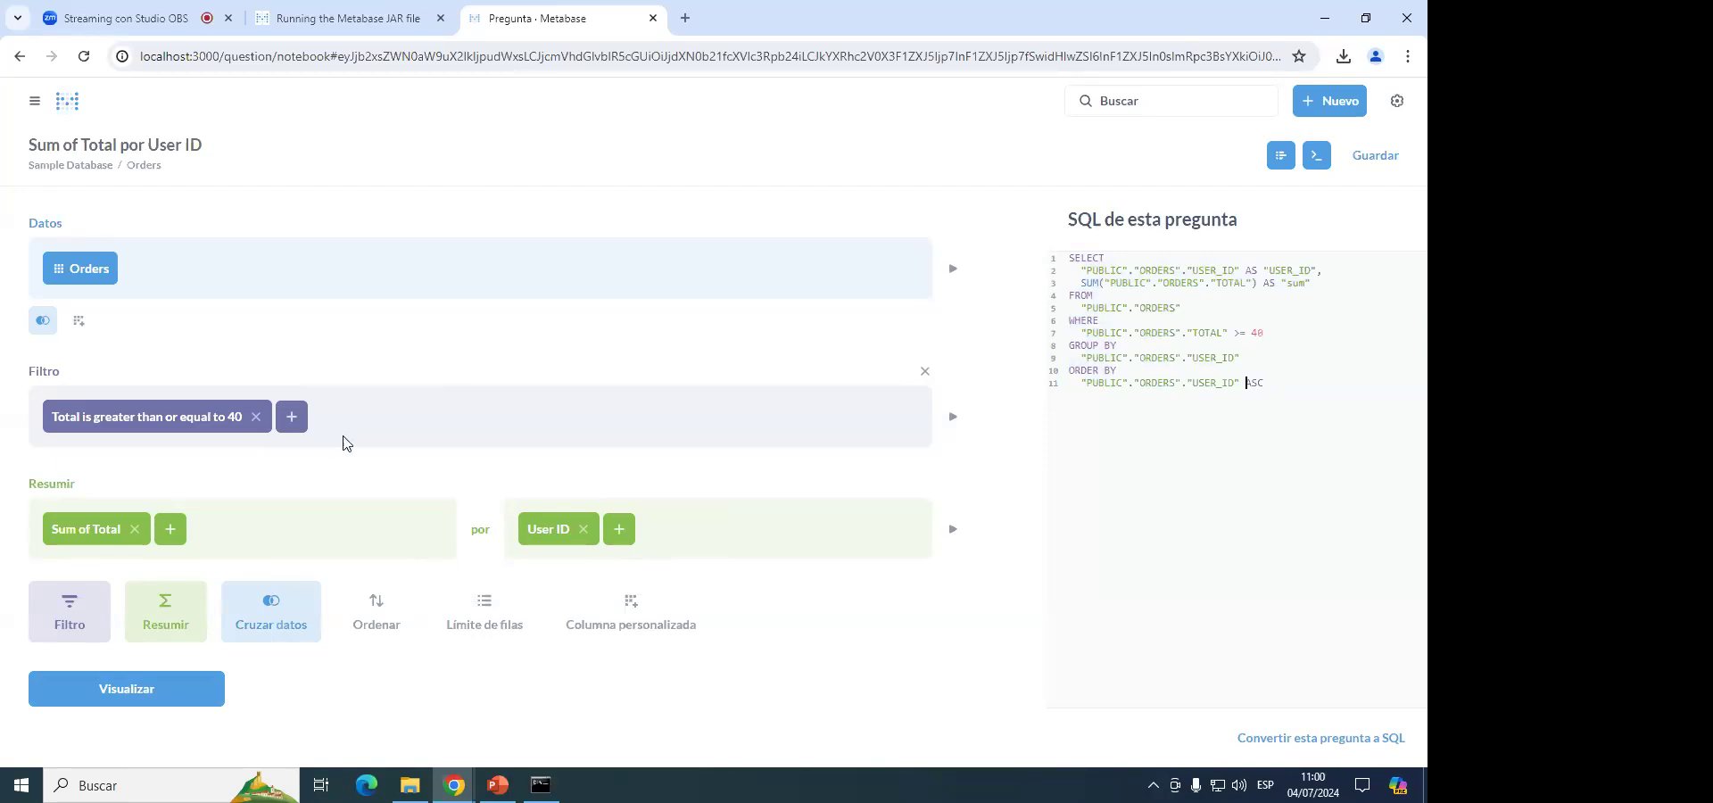
pyautogui.moveTo(1284, 381); pyautogui.dragTo(1070, 255)
pyautogui.click(1273, 346)
pyautogui.click(1313, 156)
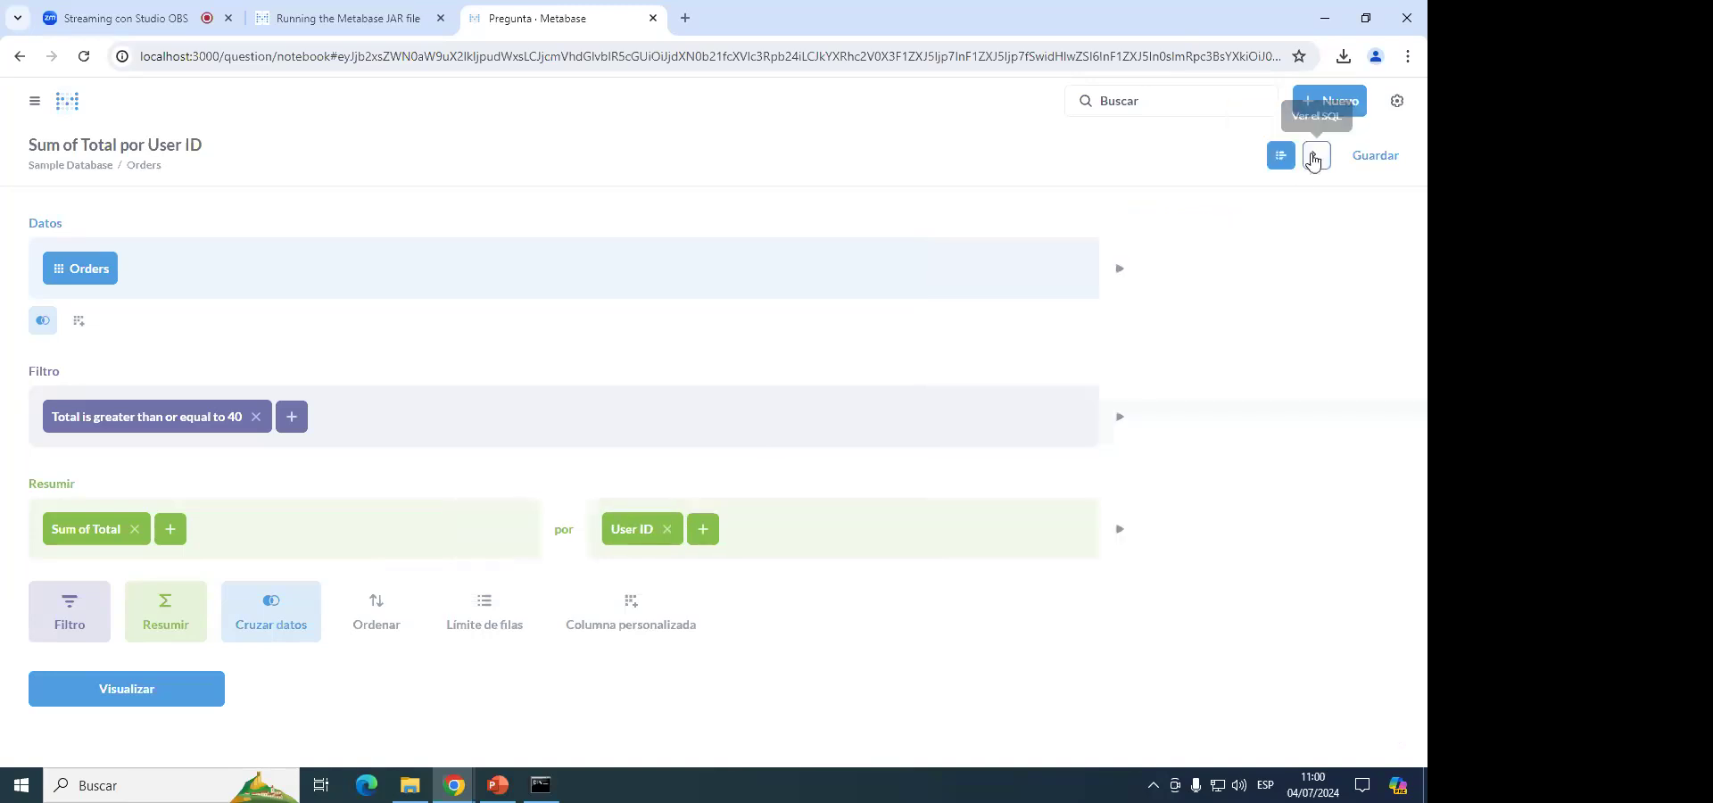
# Reopen the question's generated SQL, compare its clauses with the data, filter and summary steps, and close it.
pyautogui.click(1315, 156)
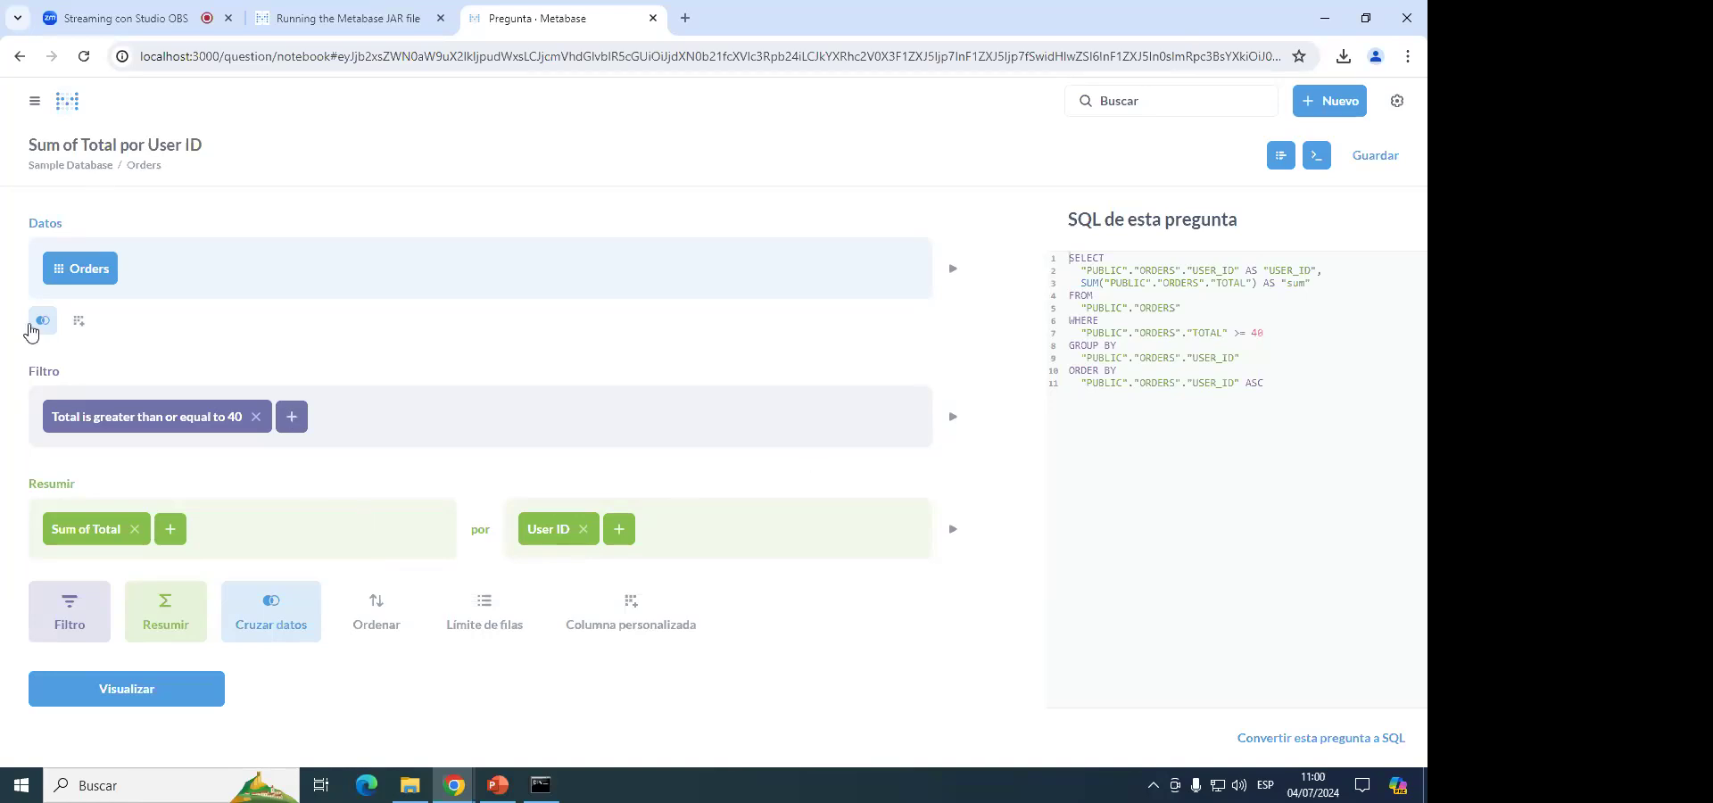
pyautogui.click(1303, 380)
pyautogui.moveTo(1280, 402); pyautogui.dragTo(1075, 256)
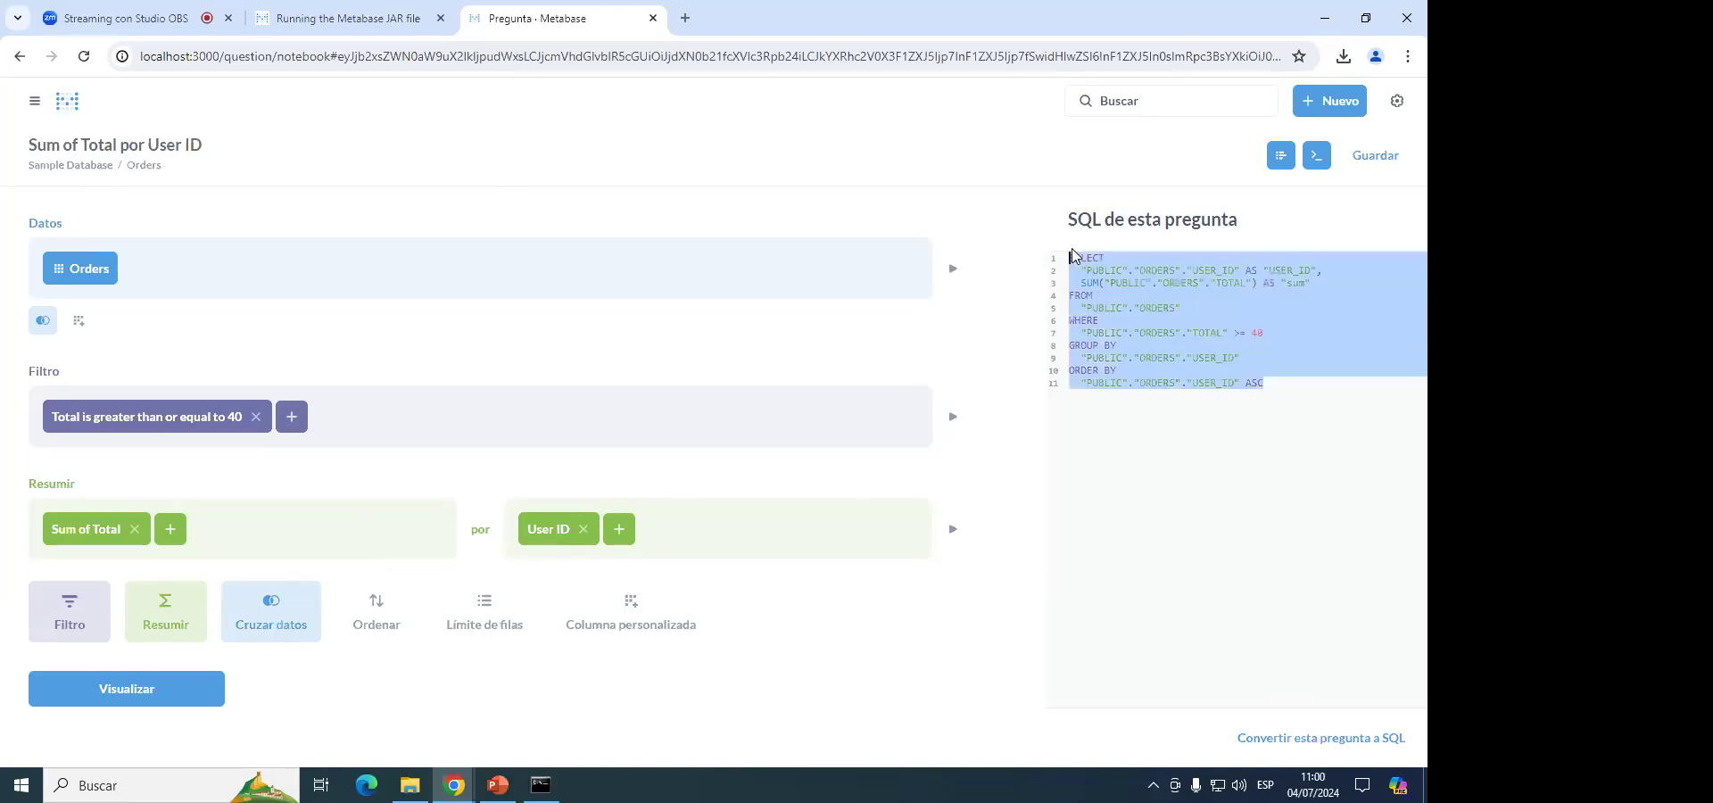
pyautogui.click(1311, 394)
pyautogui.moveTo(1252, 367); pyautogui.dragTo(1074, 256)
pyautogui.click(1244, 418)
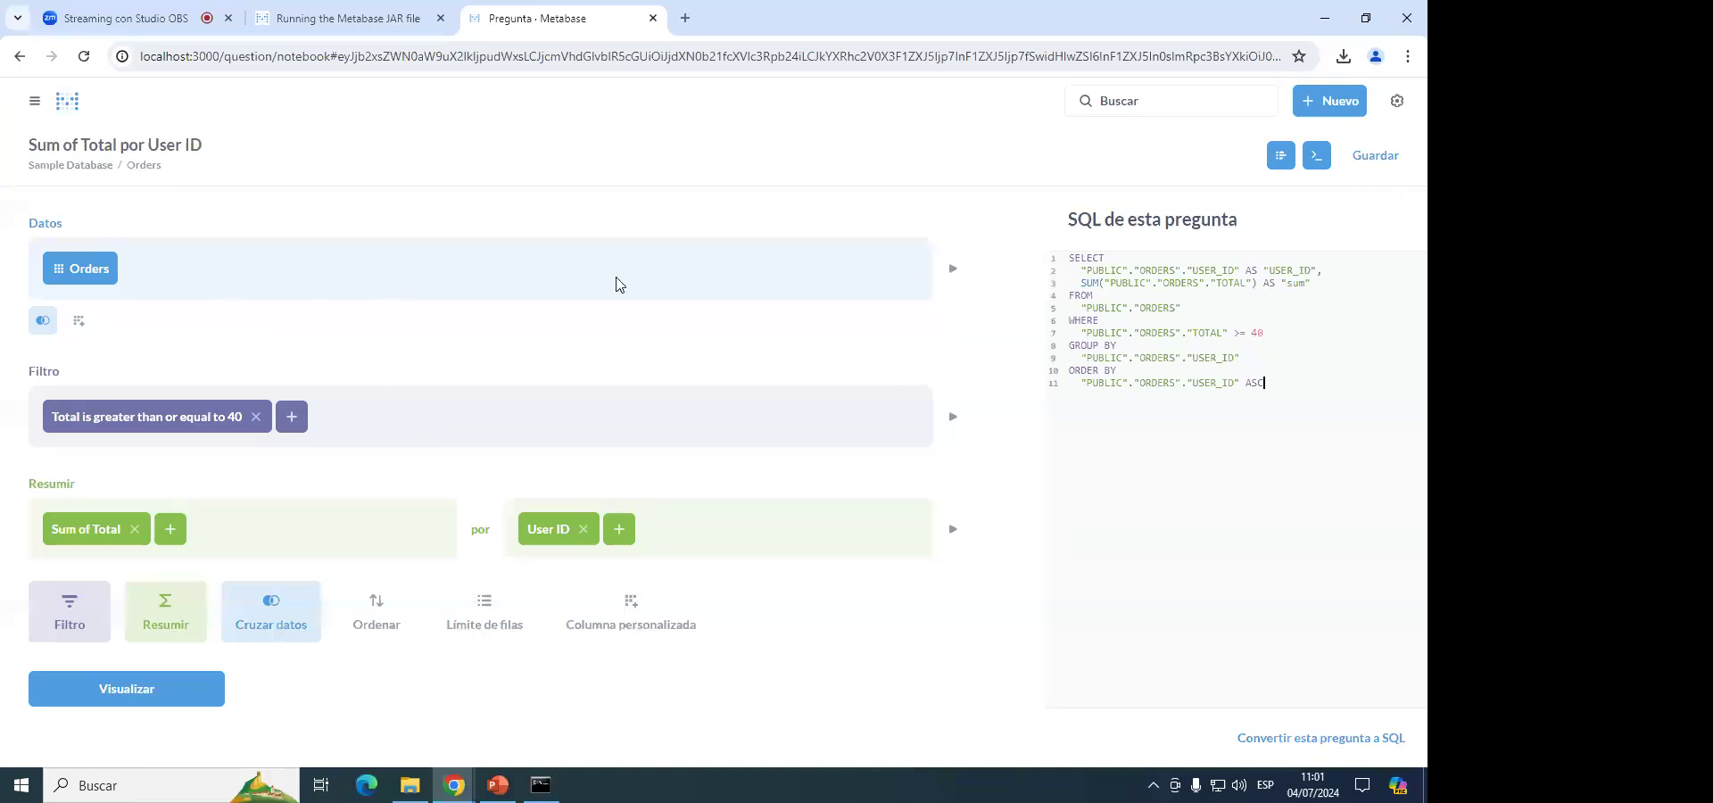
pyautogui.click(1315, 157)
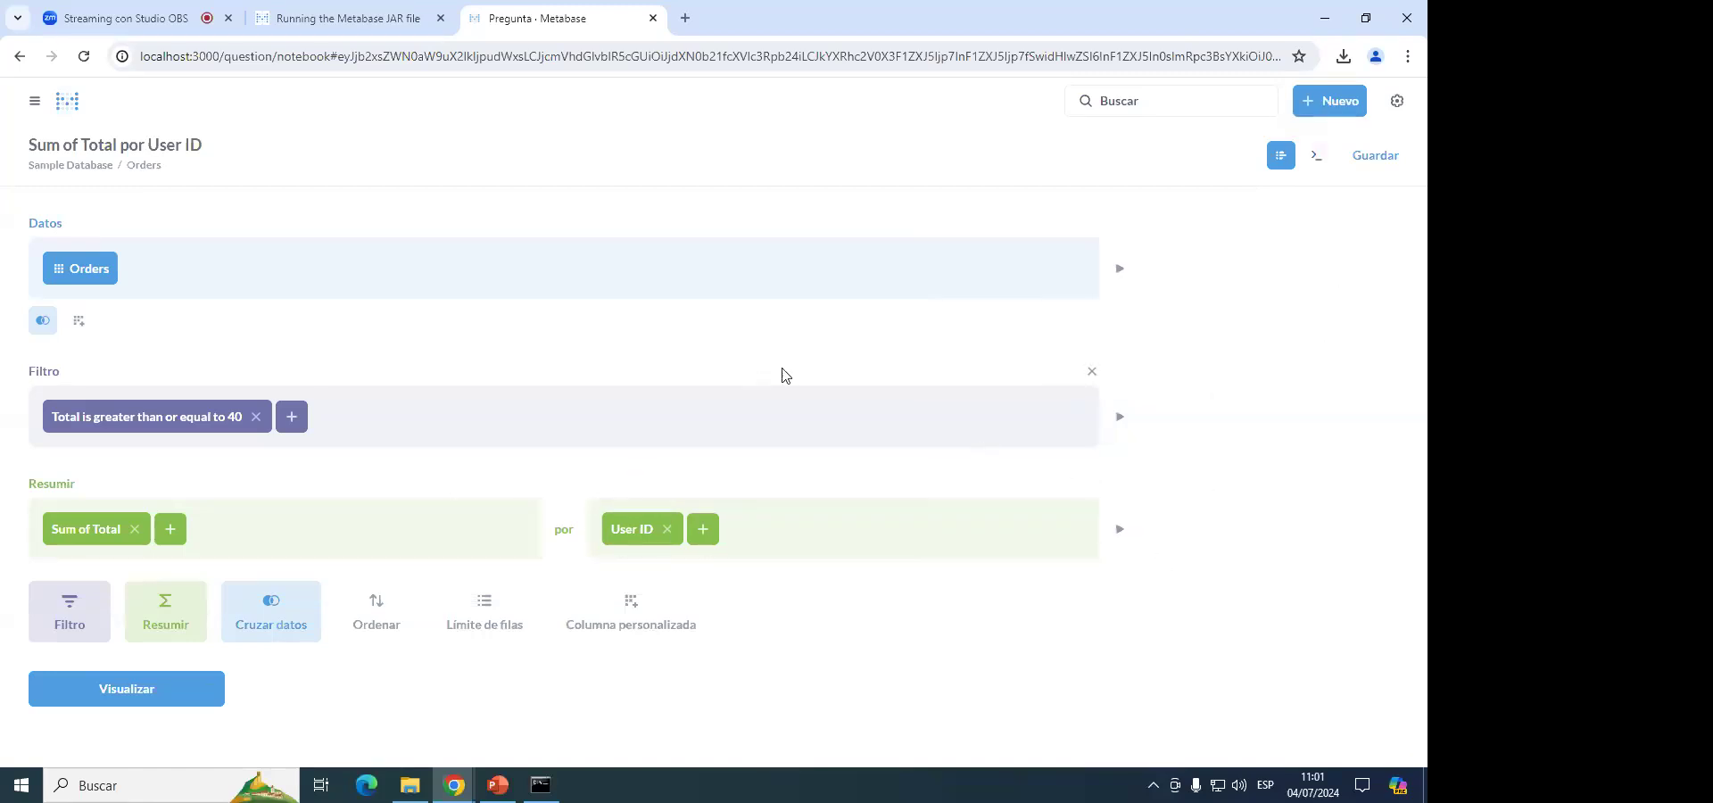
pyautogui.click(1326, 162)
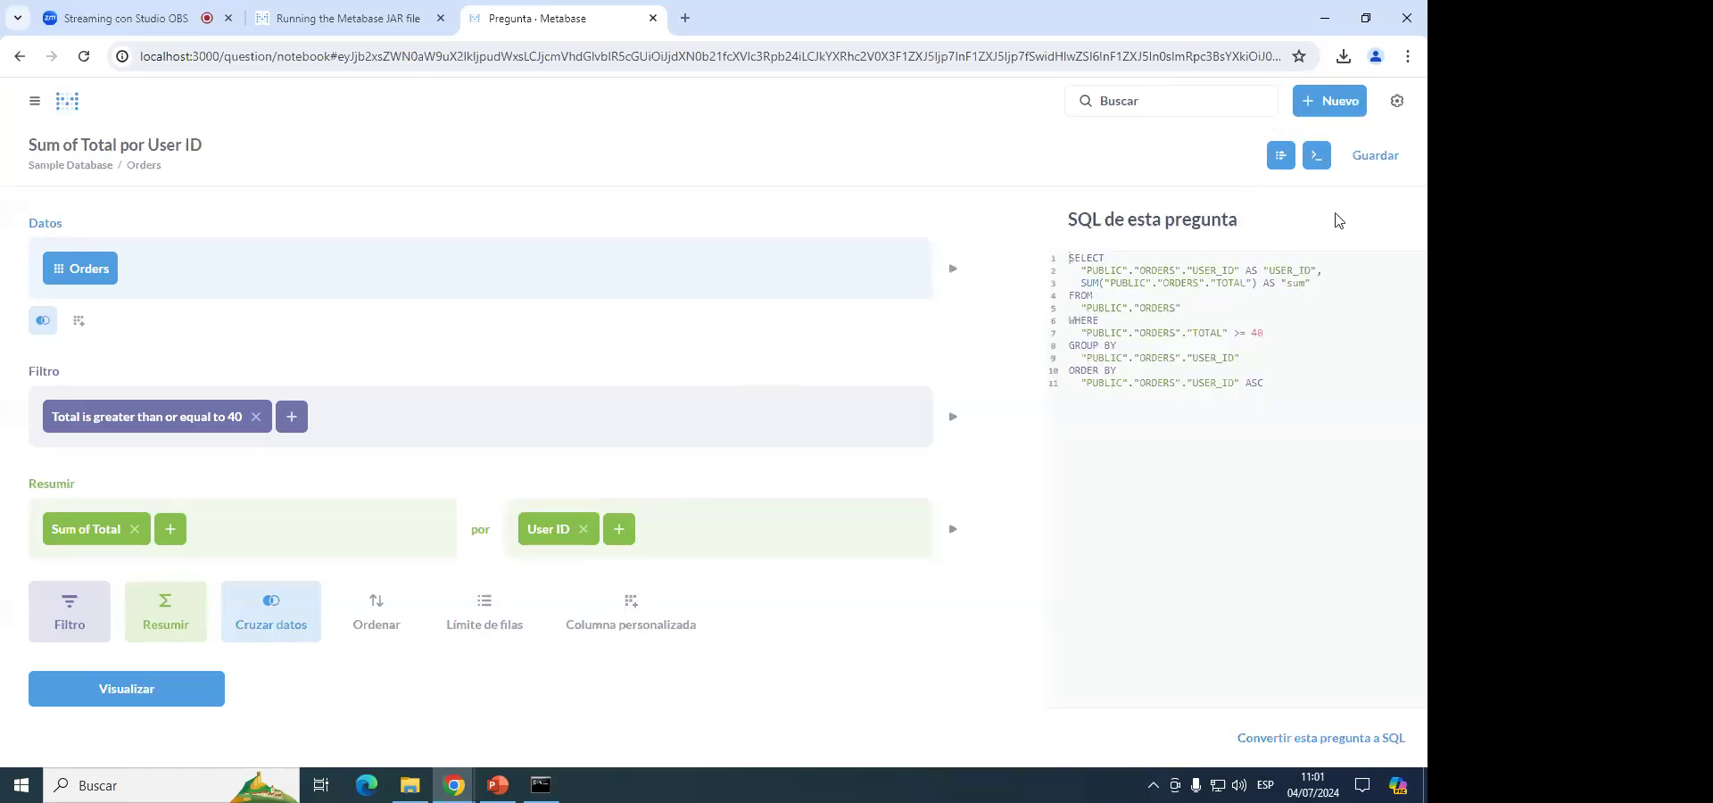
pyautogui.click(1323, 166)
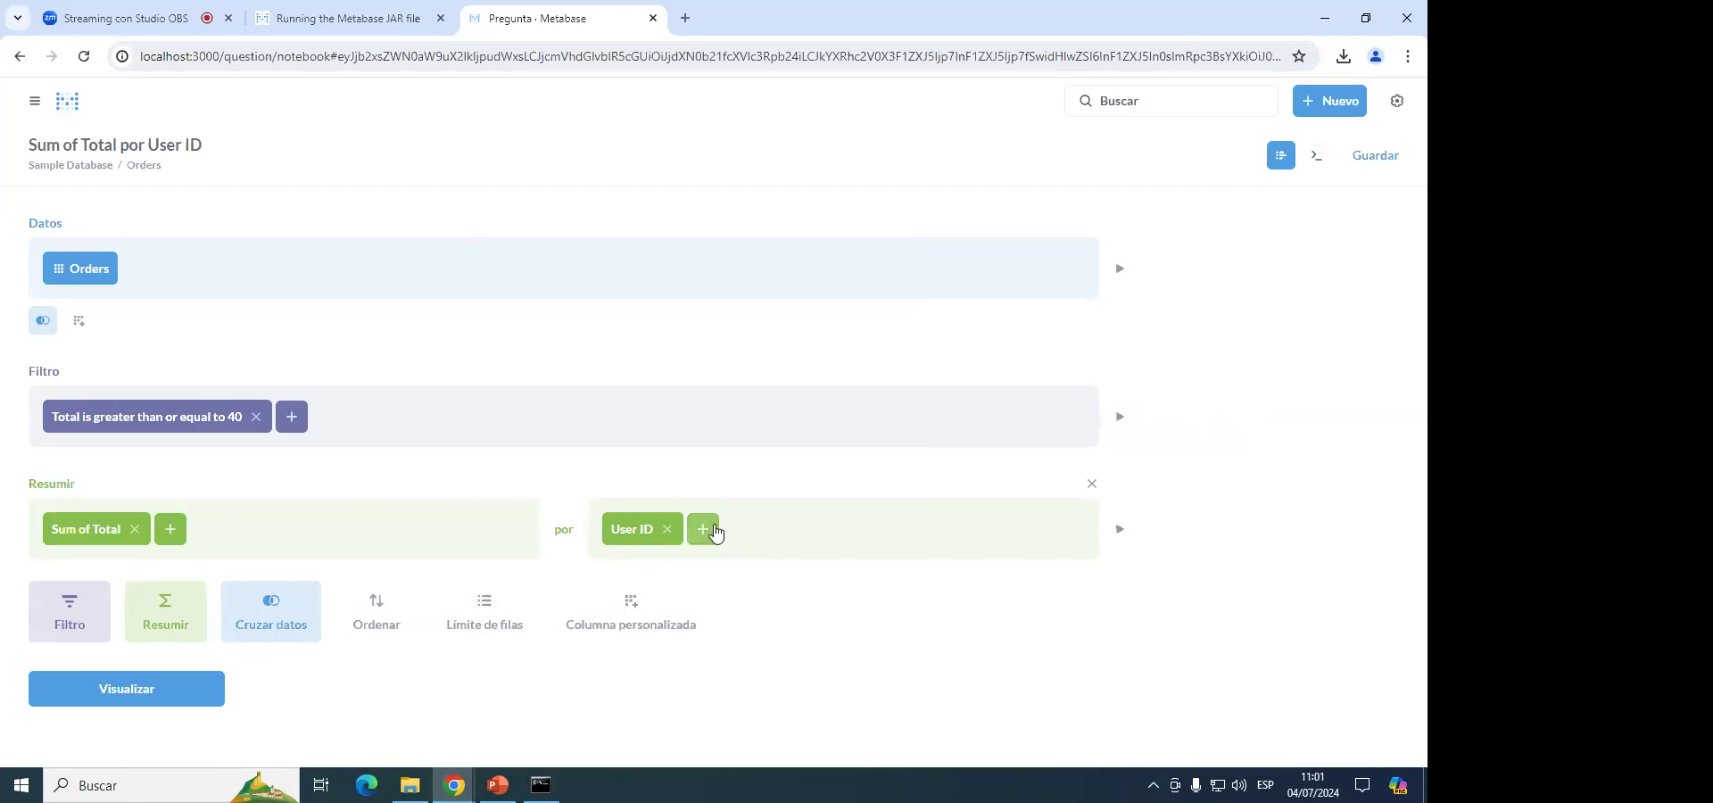
# Visualize the sum of Total by User ID and look through the resulting rows.
pyautogui.click(202, 697)
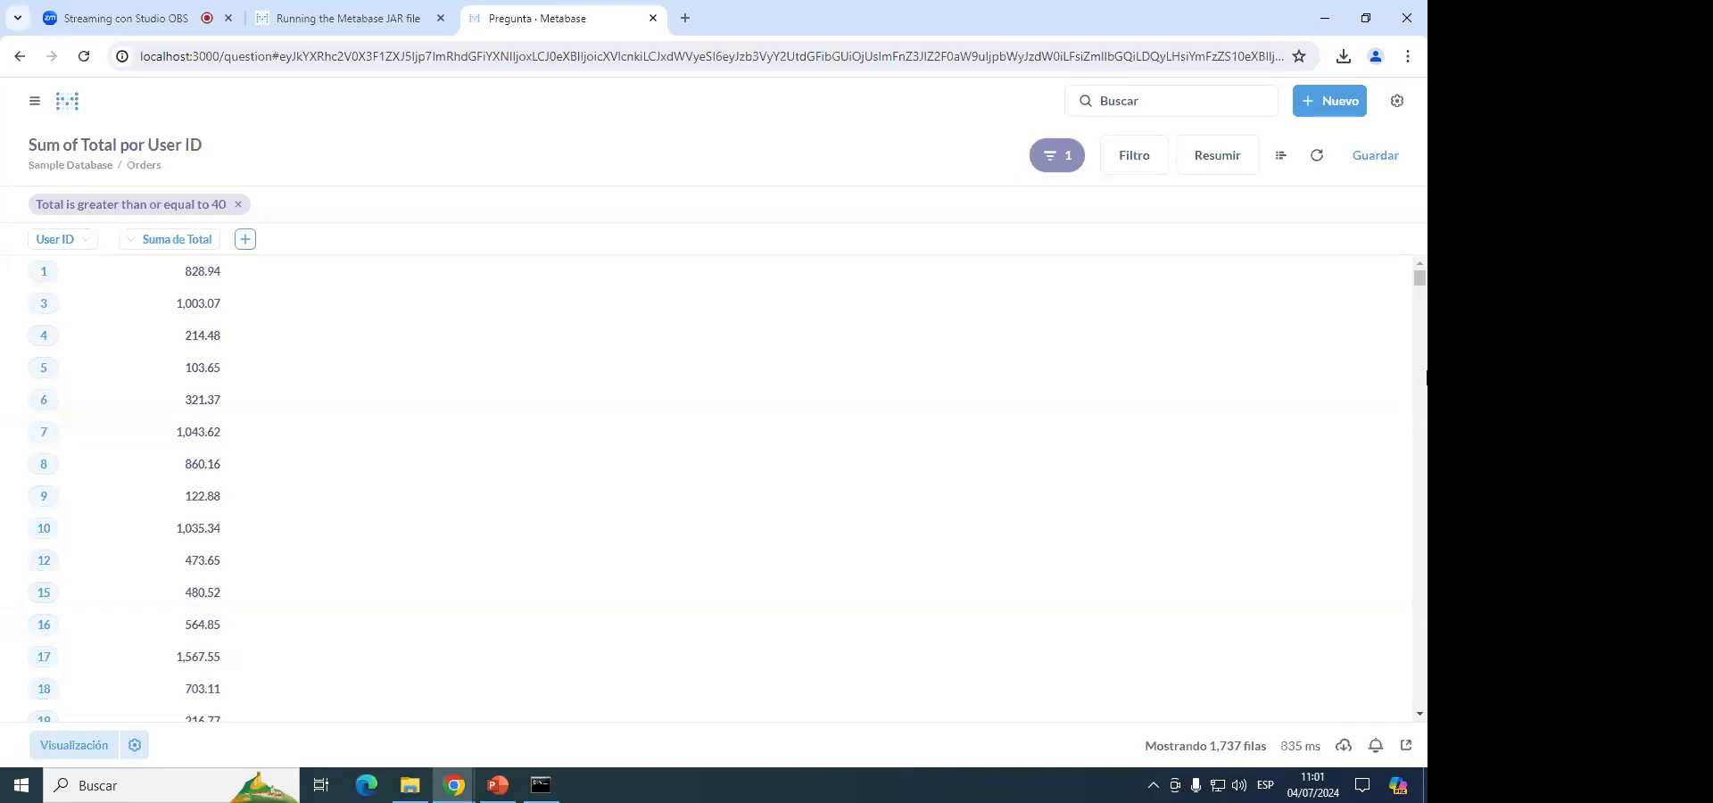
pyautogui.scroll(-15, 361, 365)
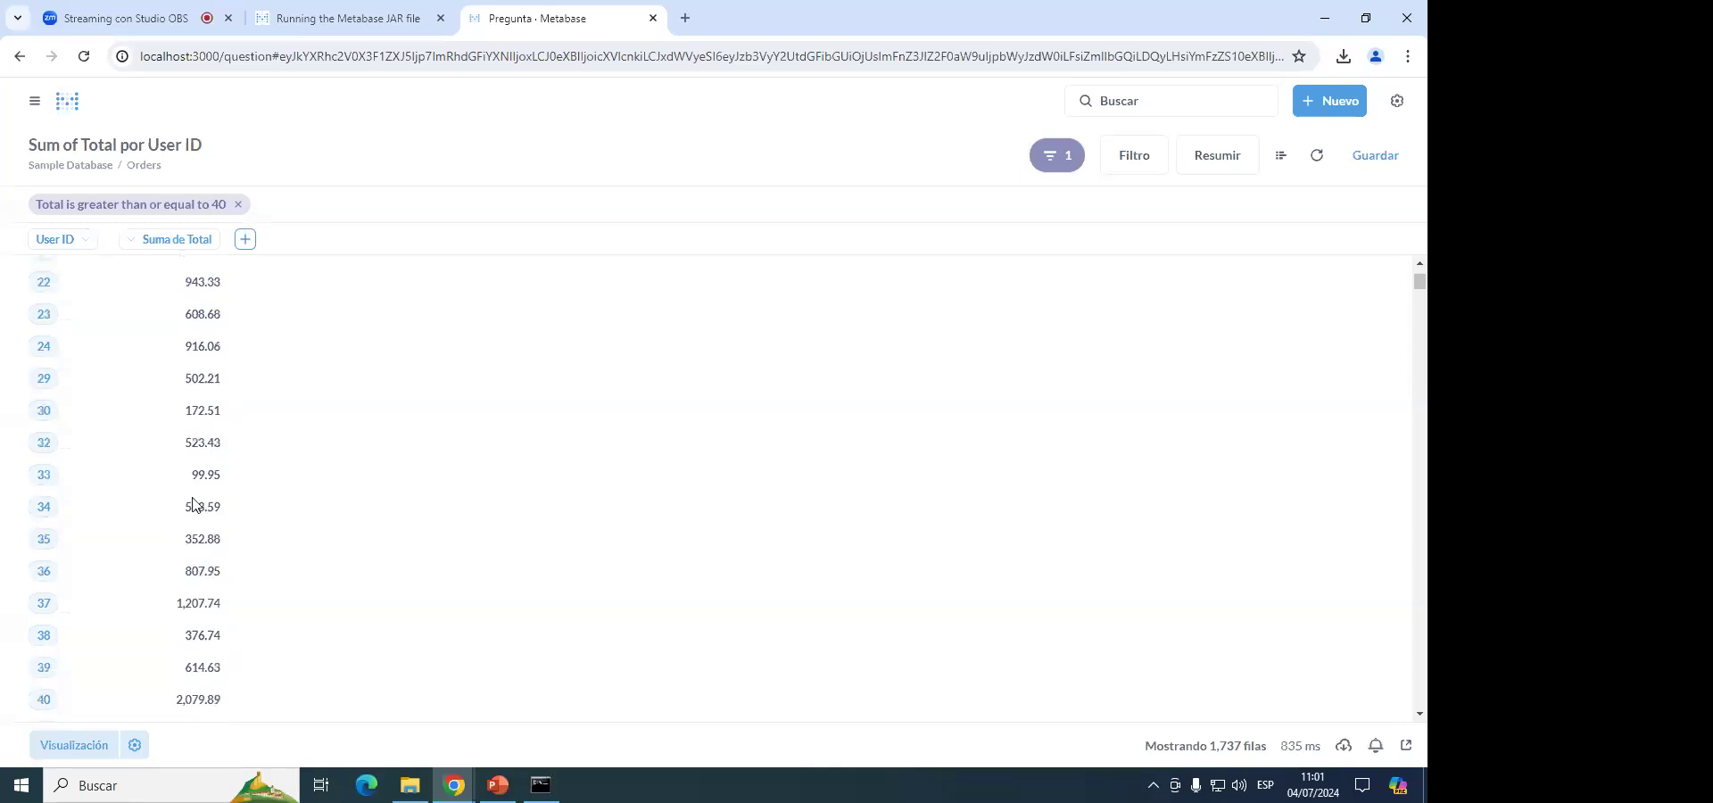
pyautogui.scroll(15, 192, 515)
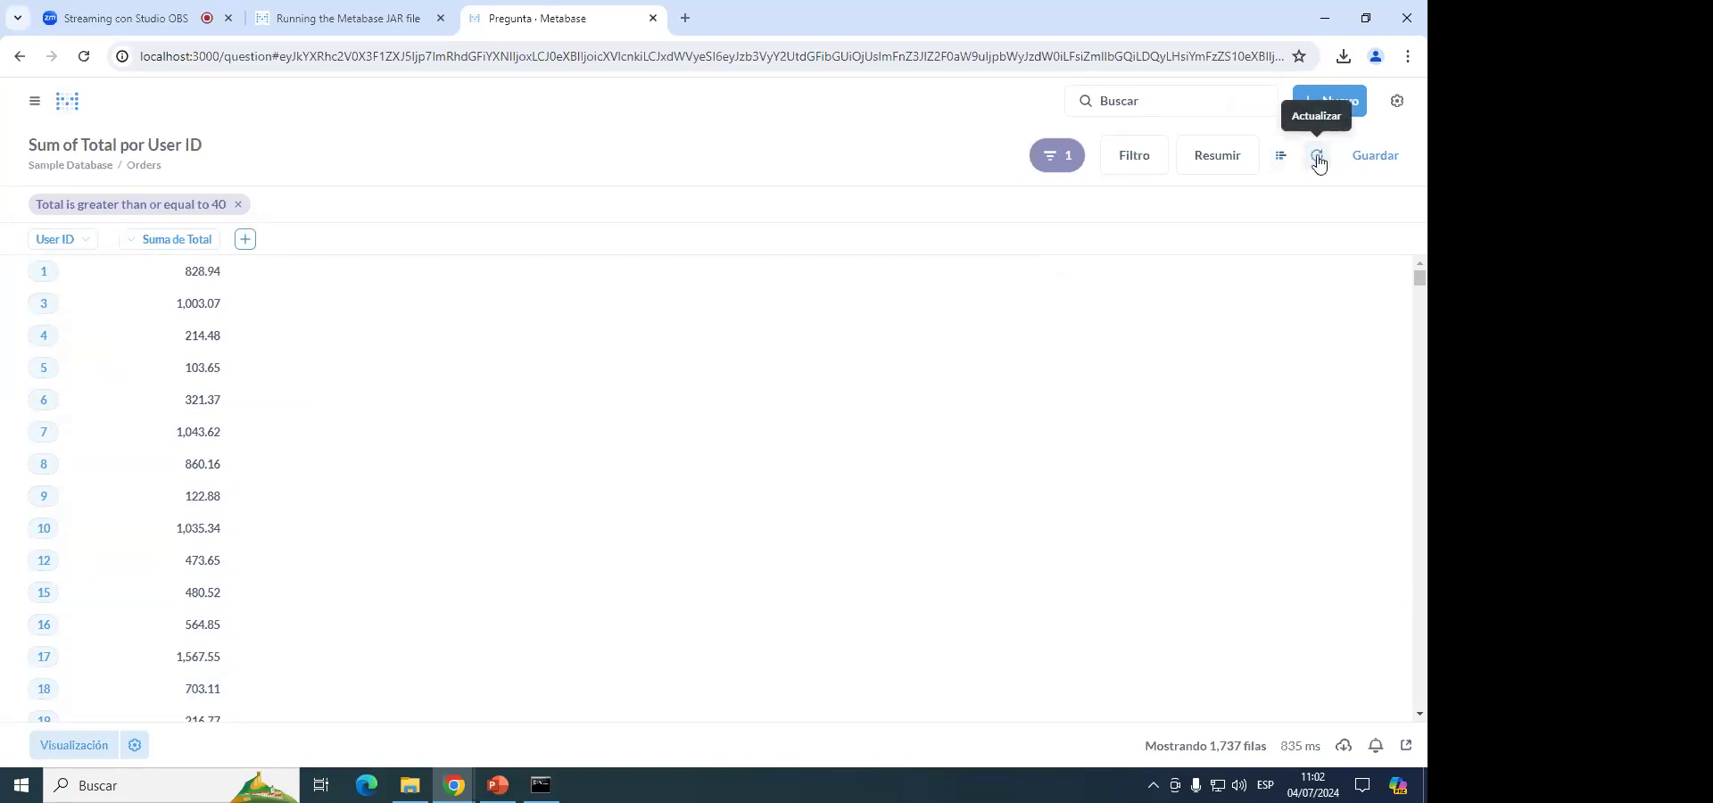
# Open the result table's visualization settings and review its conditional formatting and column options.
pyautogui.click(135, 746)
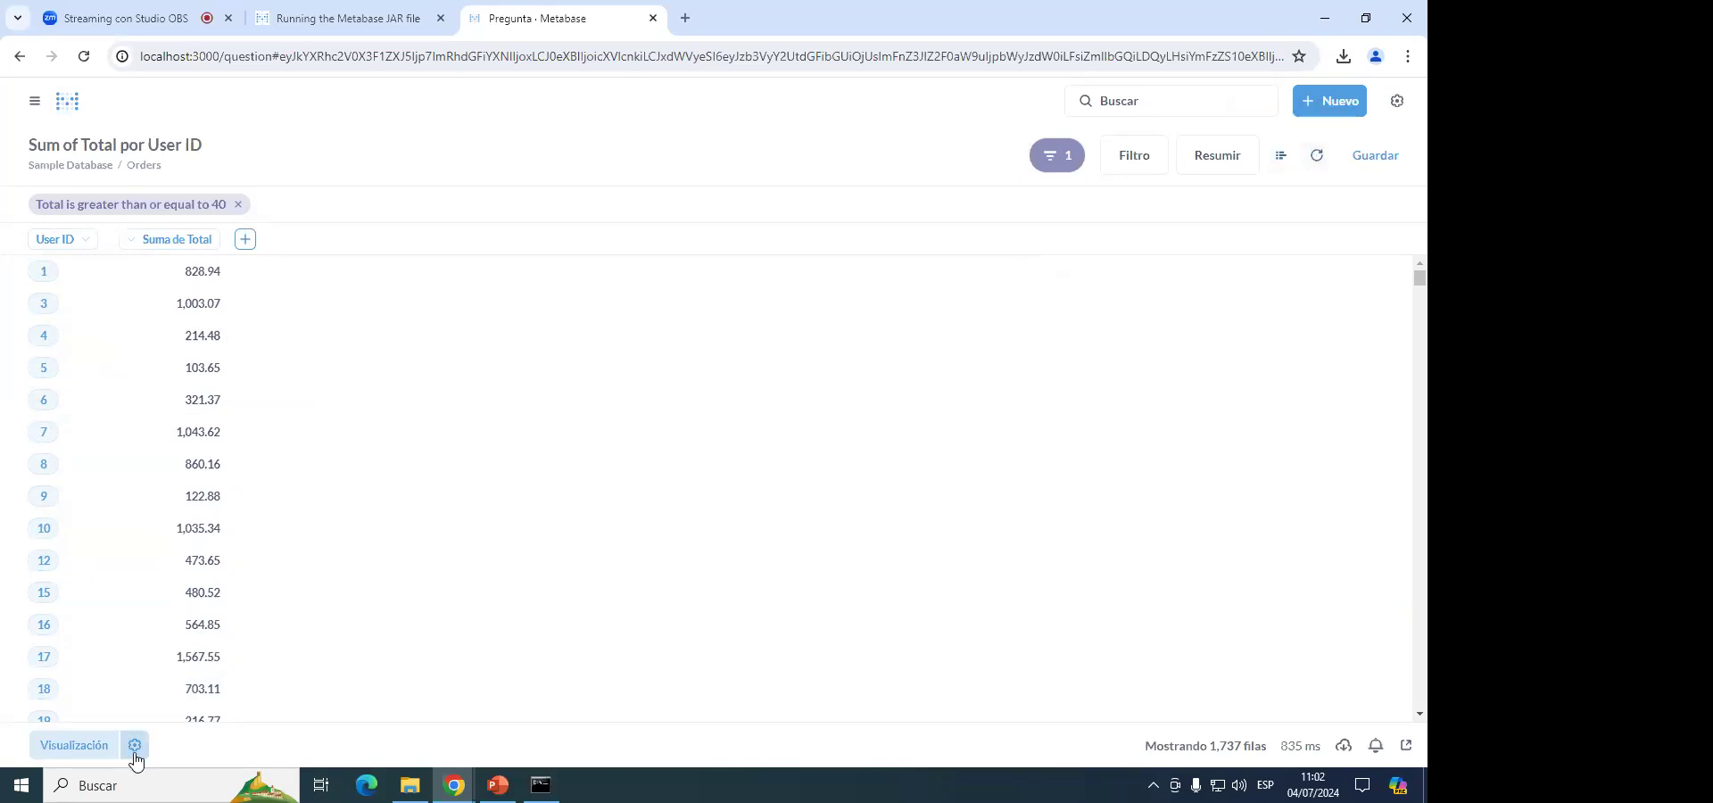
pyautogui.click(141, 751)
pyautogui.click(136, 746)
pyautogui.click(232, 259)
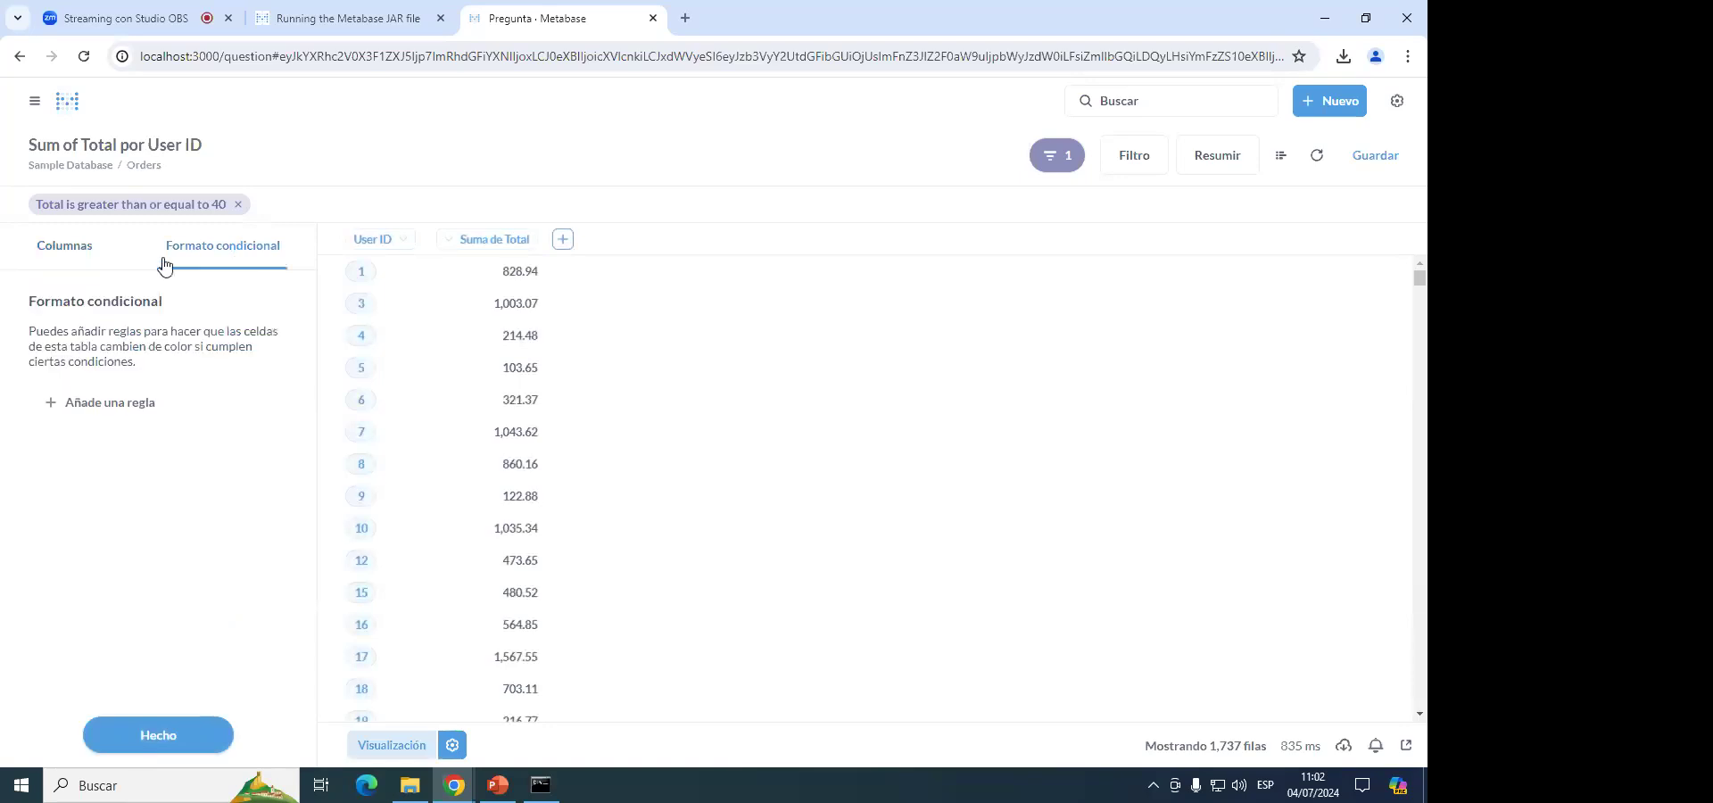
pyautogui.click(76, 249)
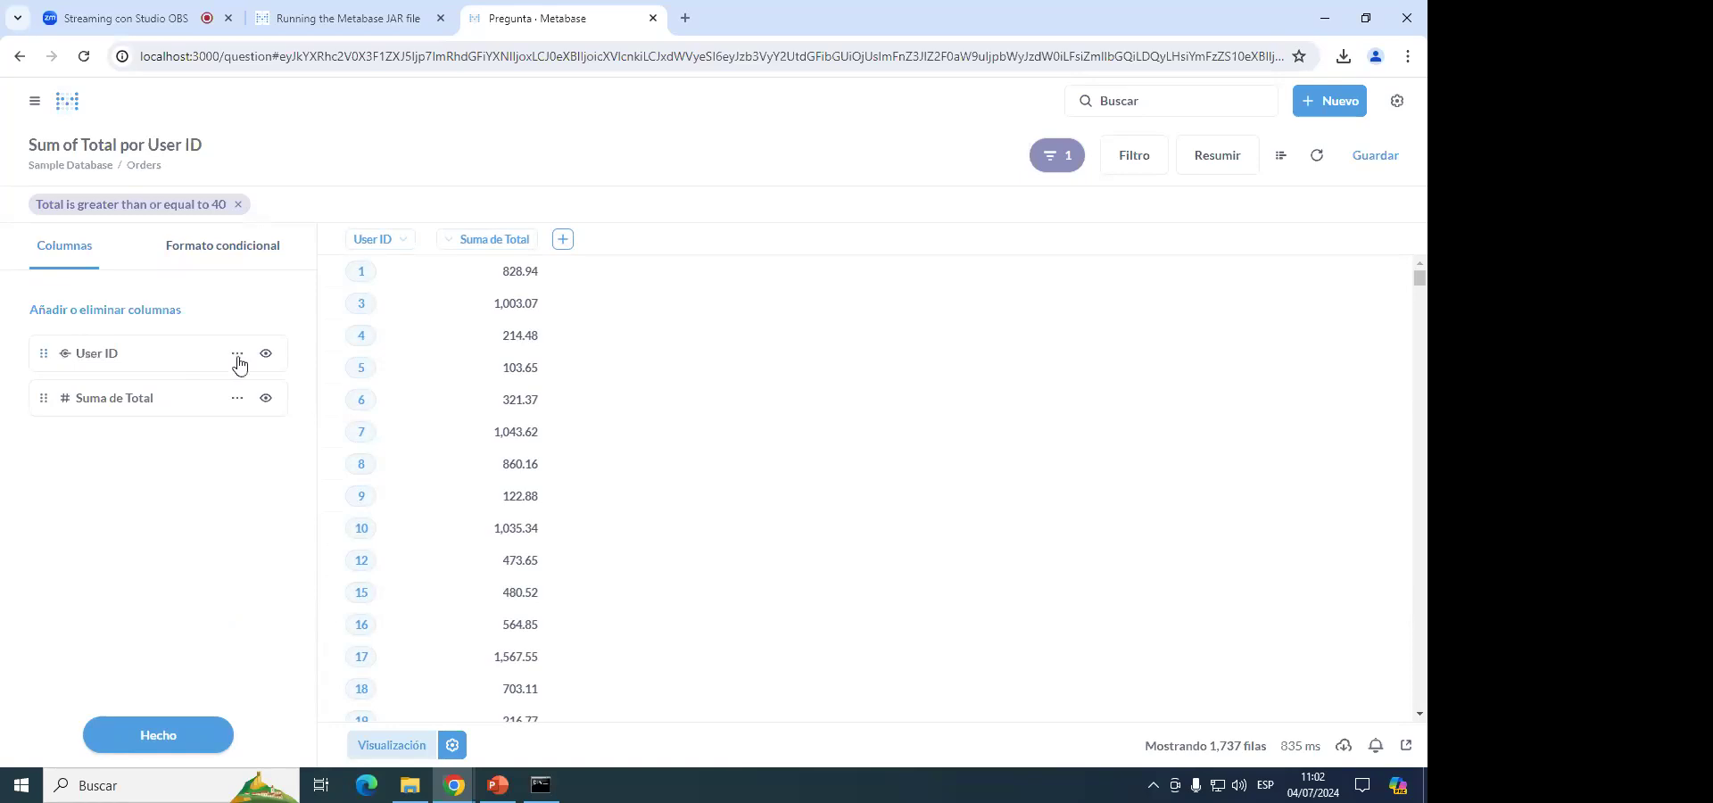
# Hide the User ID column in the result table, show it again and close the settings.
pyautogui.click(266, 355)
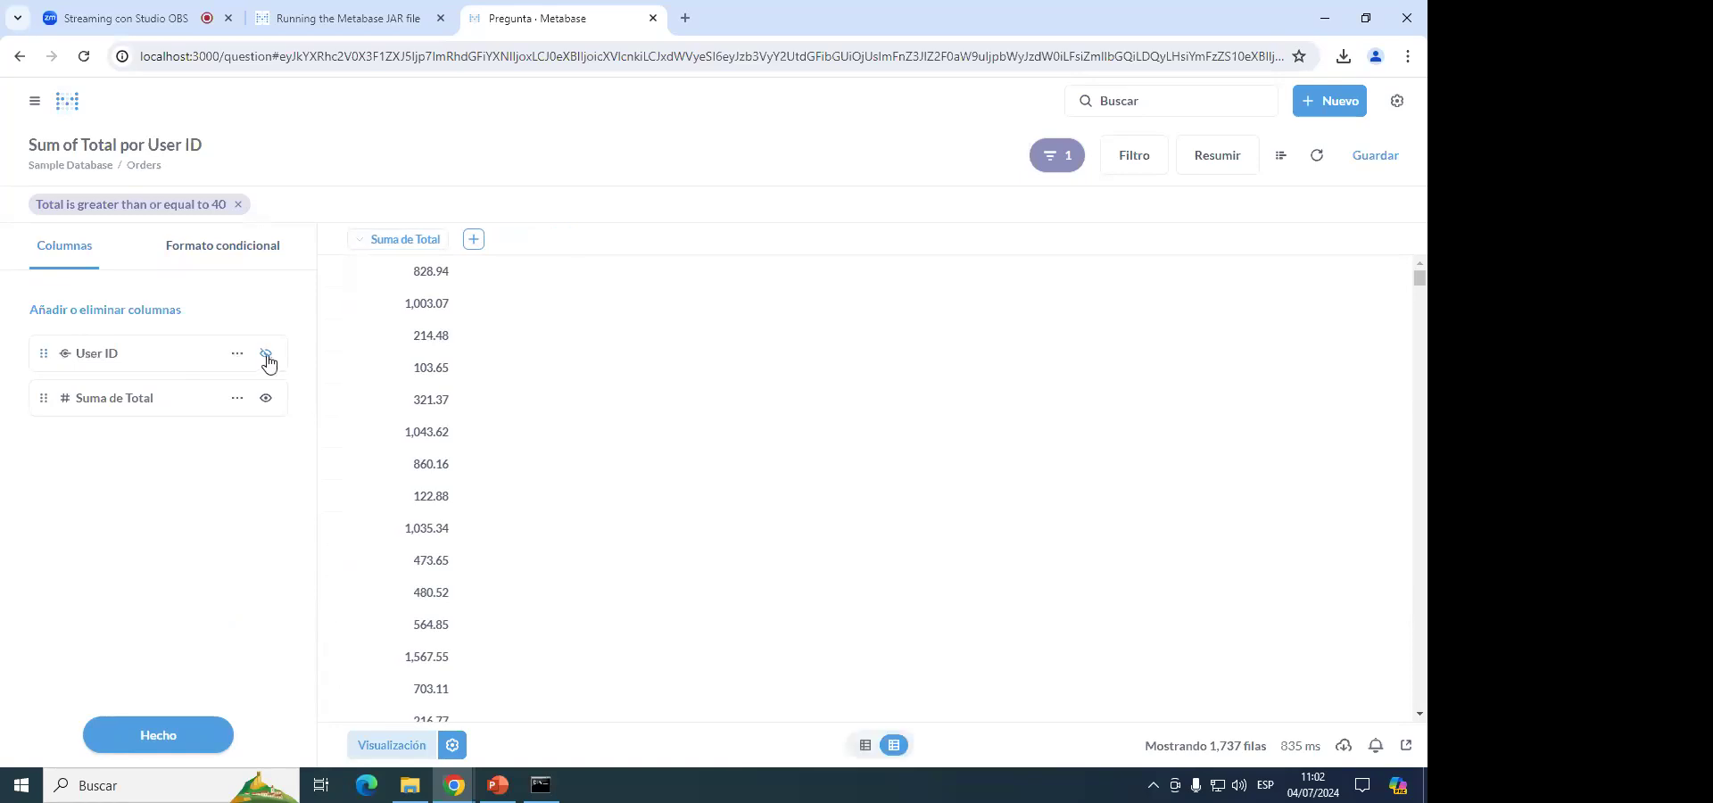
pyautogui.click(266, 355)
pyautogui.click(158, 734)
# Browse the visualization types and preview the results as a bar chart, line chart, pivot table and combo chart.
pyautogui.click(92, 755)
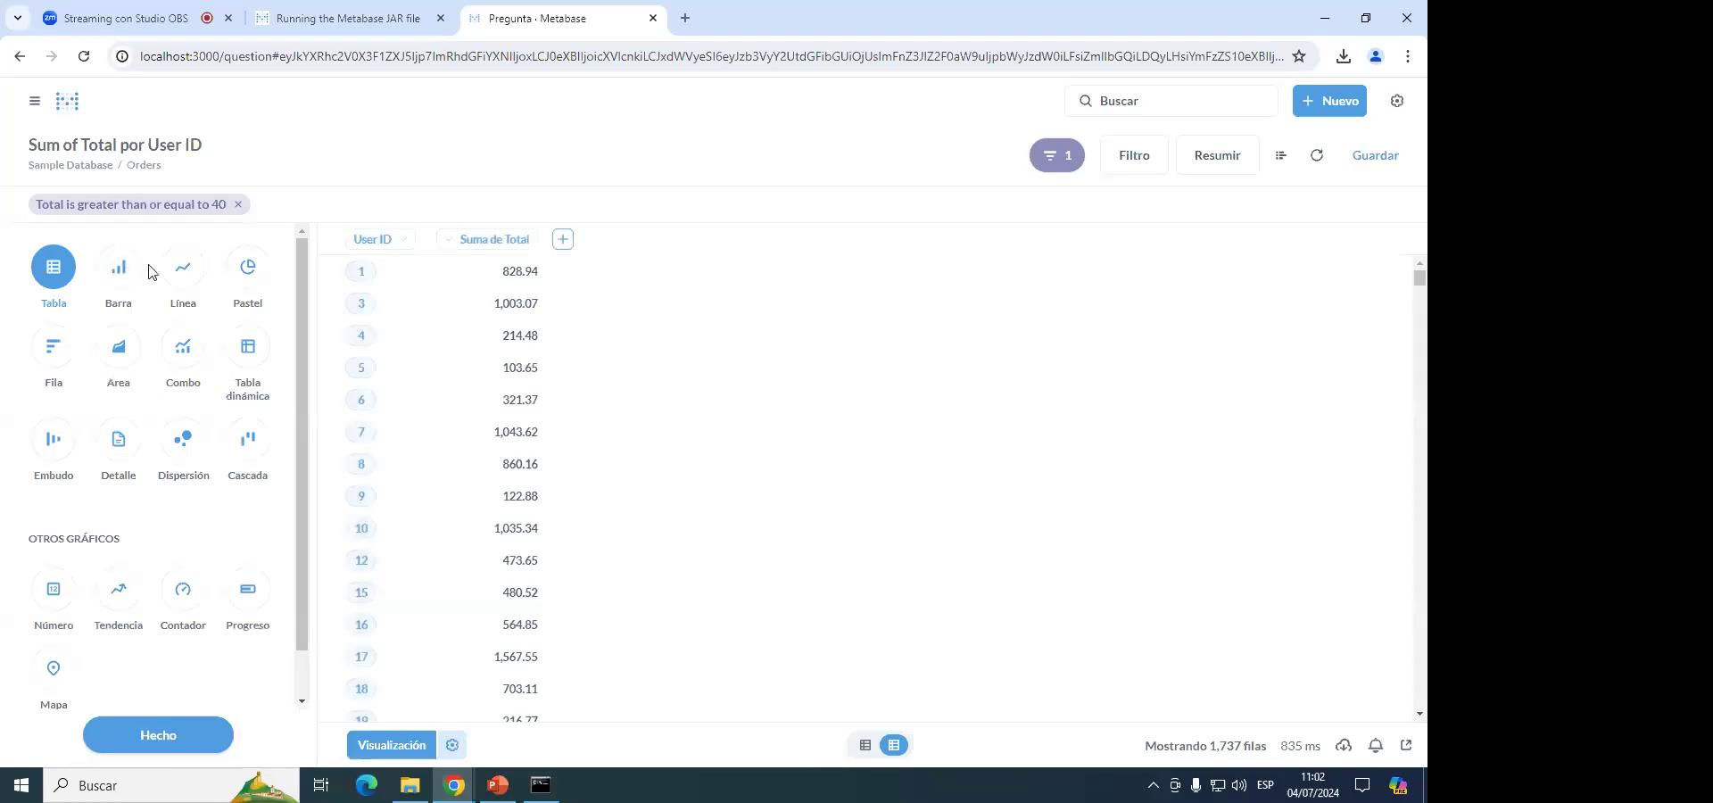
pyautogui.scroll(-1, 159, 537)
pyautogui.scroll(1, 159, 548)
pyautogui.click(126, 282)
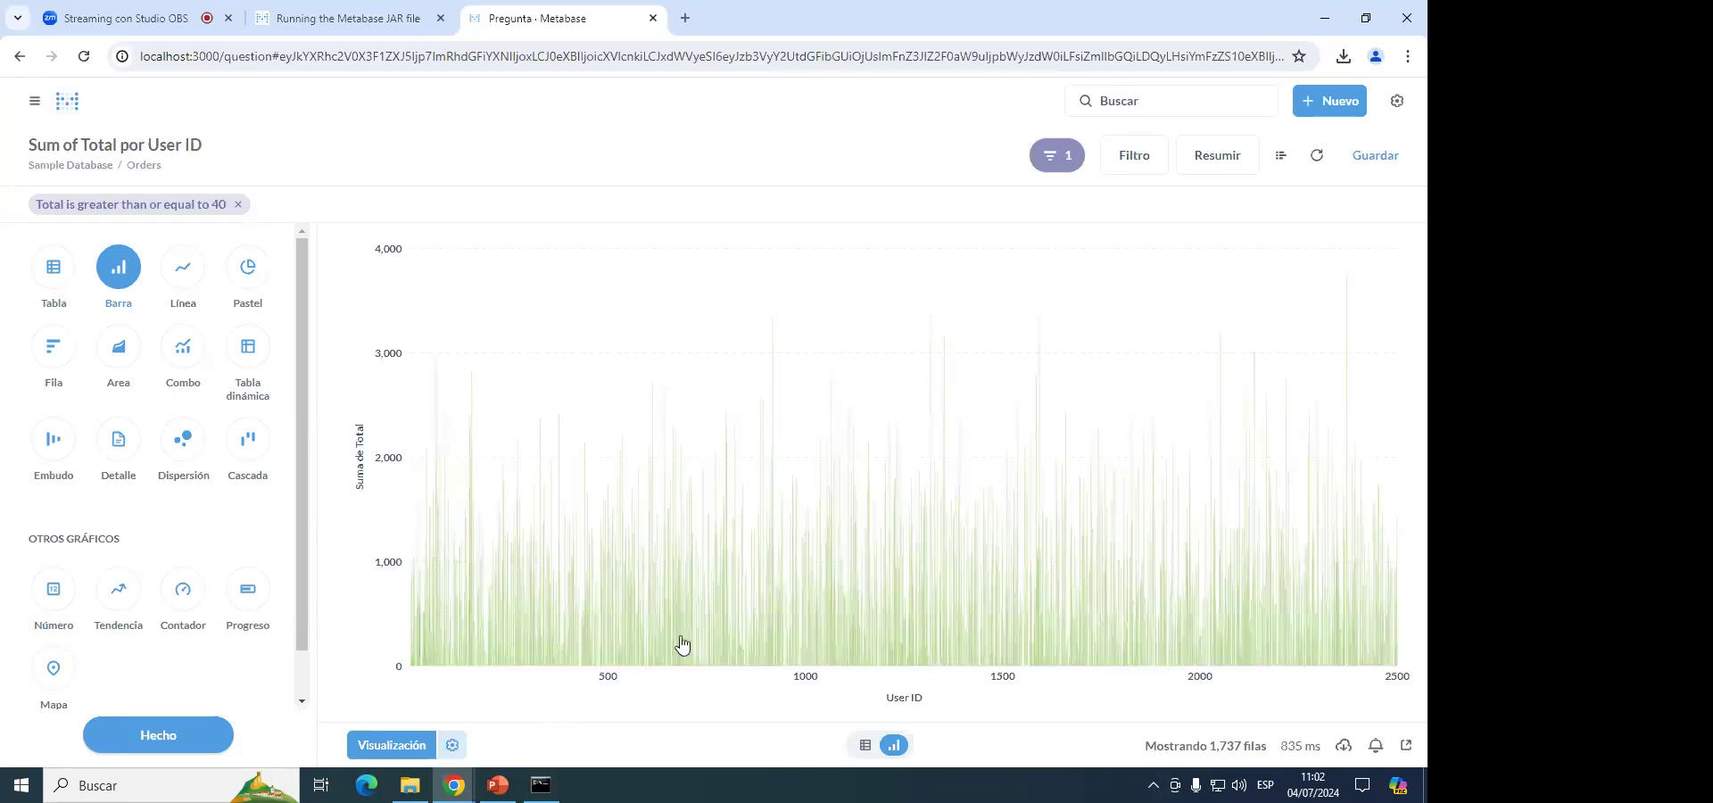
pyautogui.click(201, 284)
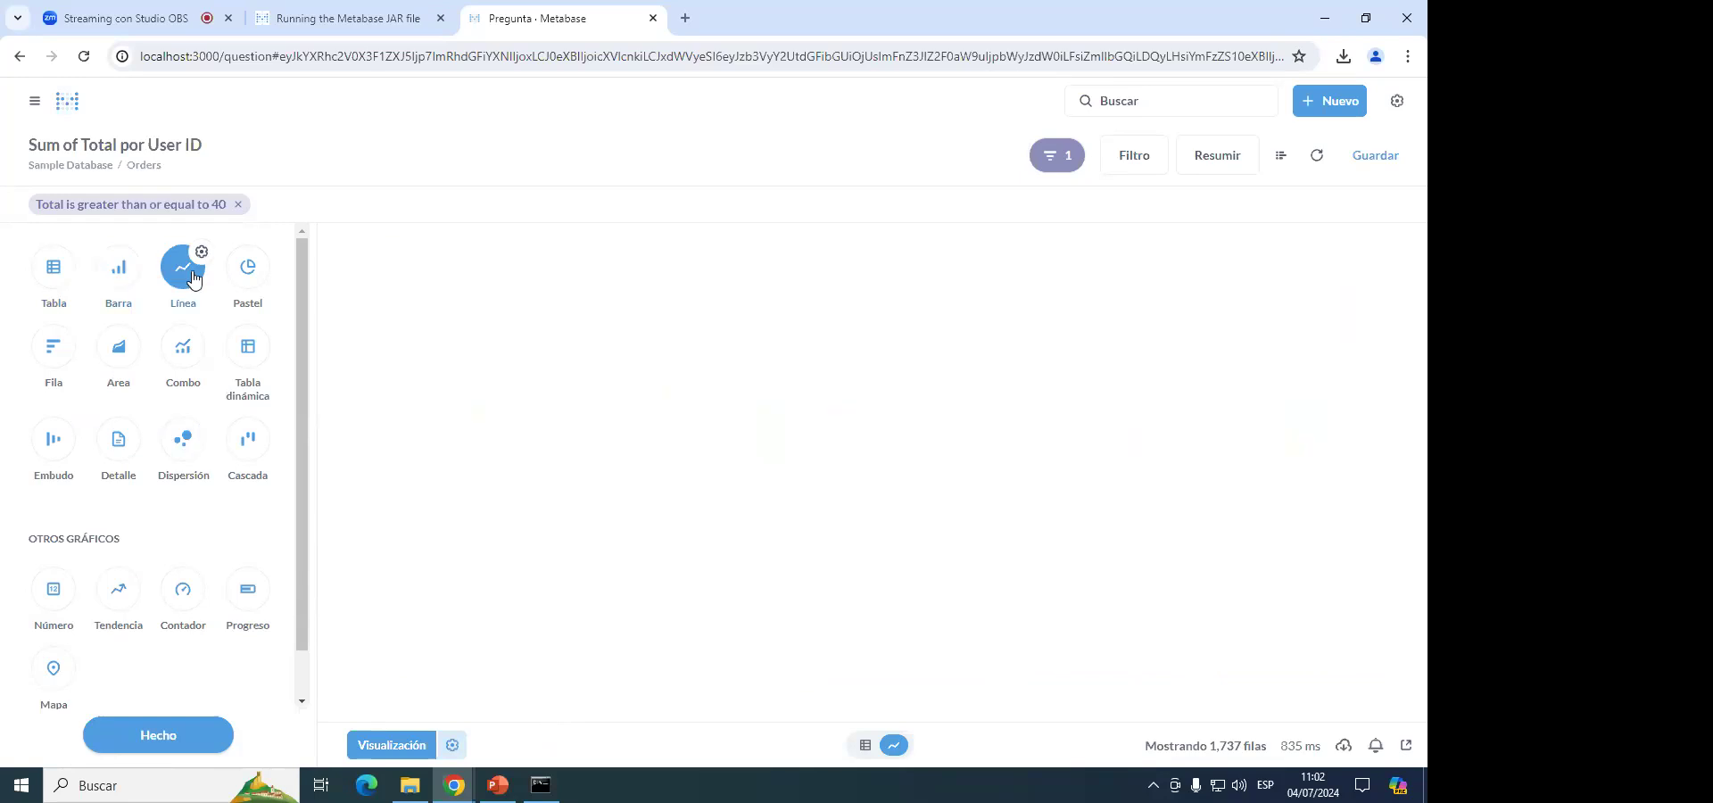
pyautogui.click(252, 323)
pyautogui.click(252, 355)
pyautogui.click(198, 358)
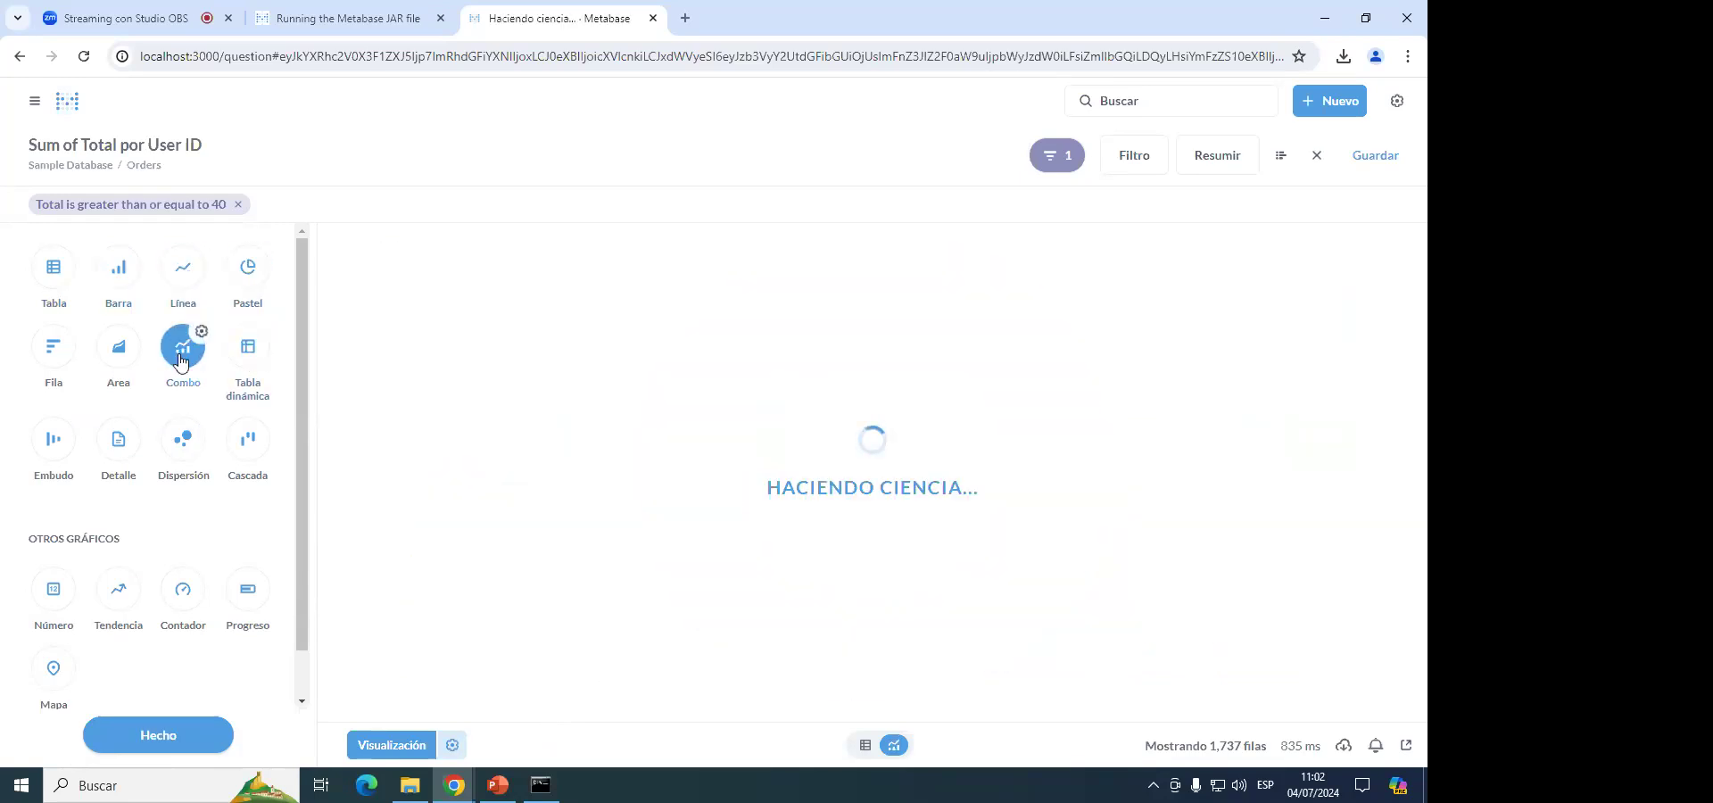
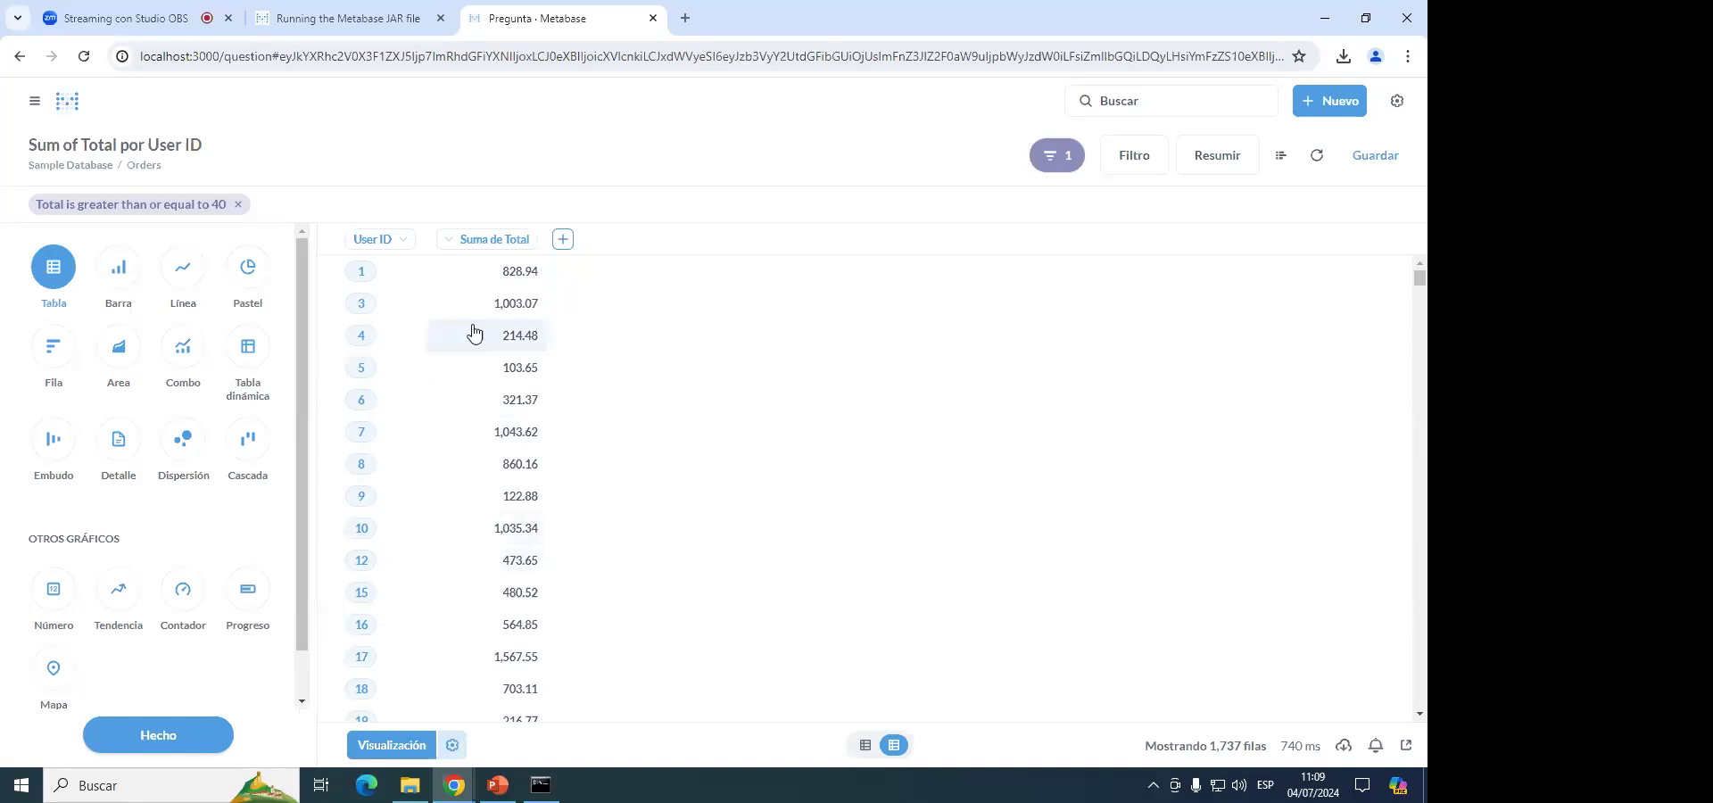
# Return to the home page and show the navigation sidebar.
pyautogui.click(73, 106)
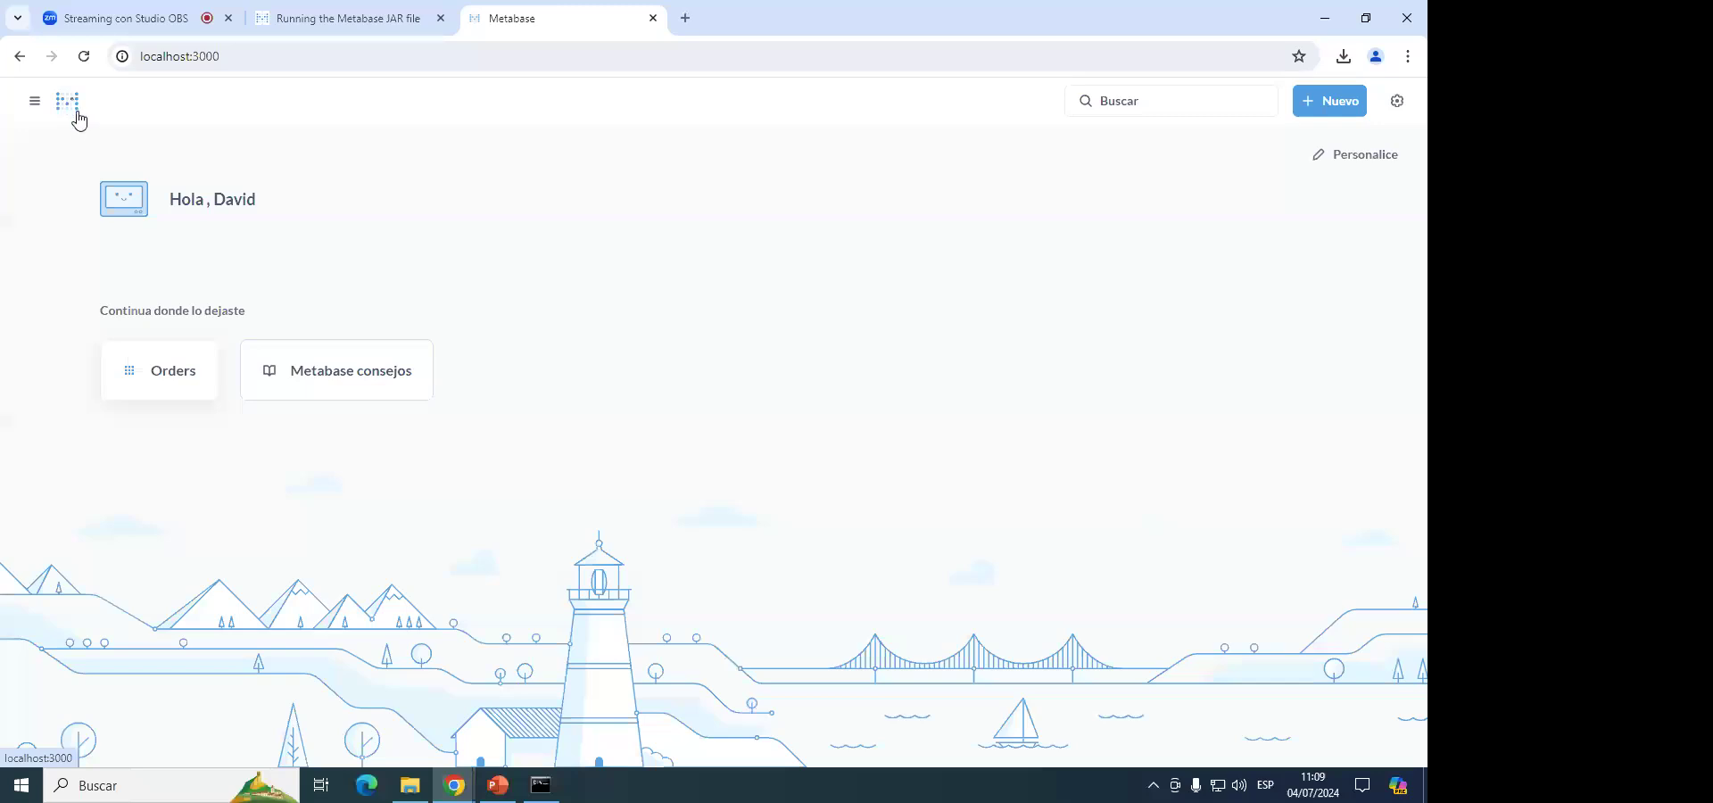
pyautogui.click(35, 103)
pyautogui.click(37, 104)
pyautogui.click(38, 101)
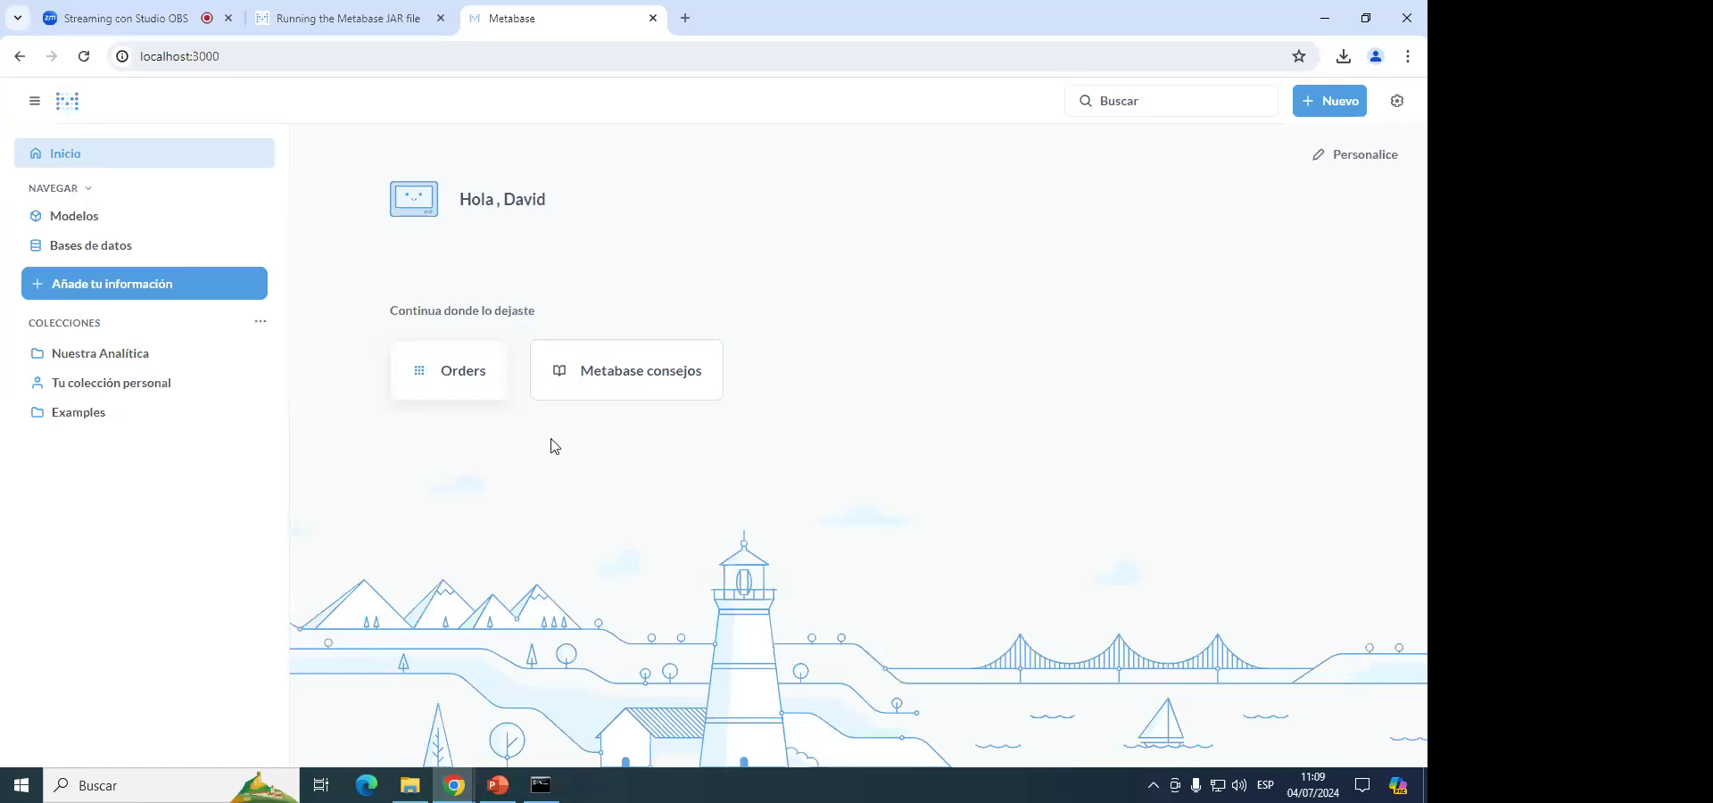
# Create a new SQL query on the Sample Database and try to run "select * order".
pyautogui.click(1326, 114)
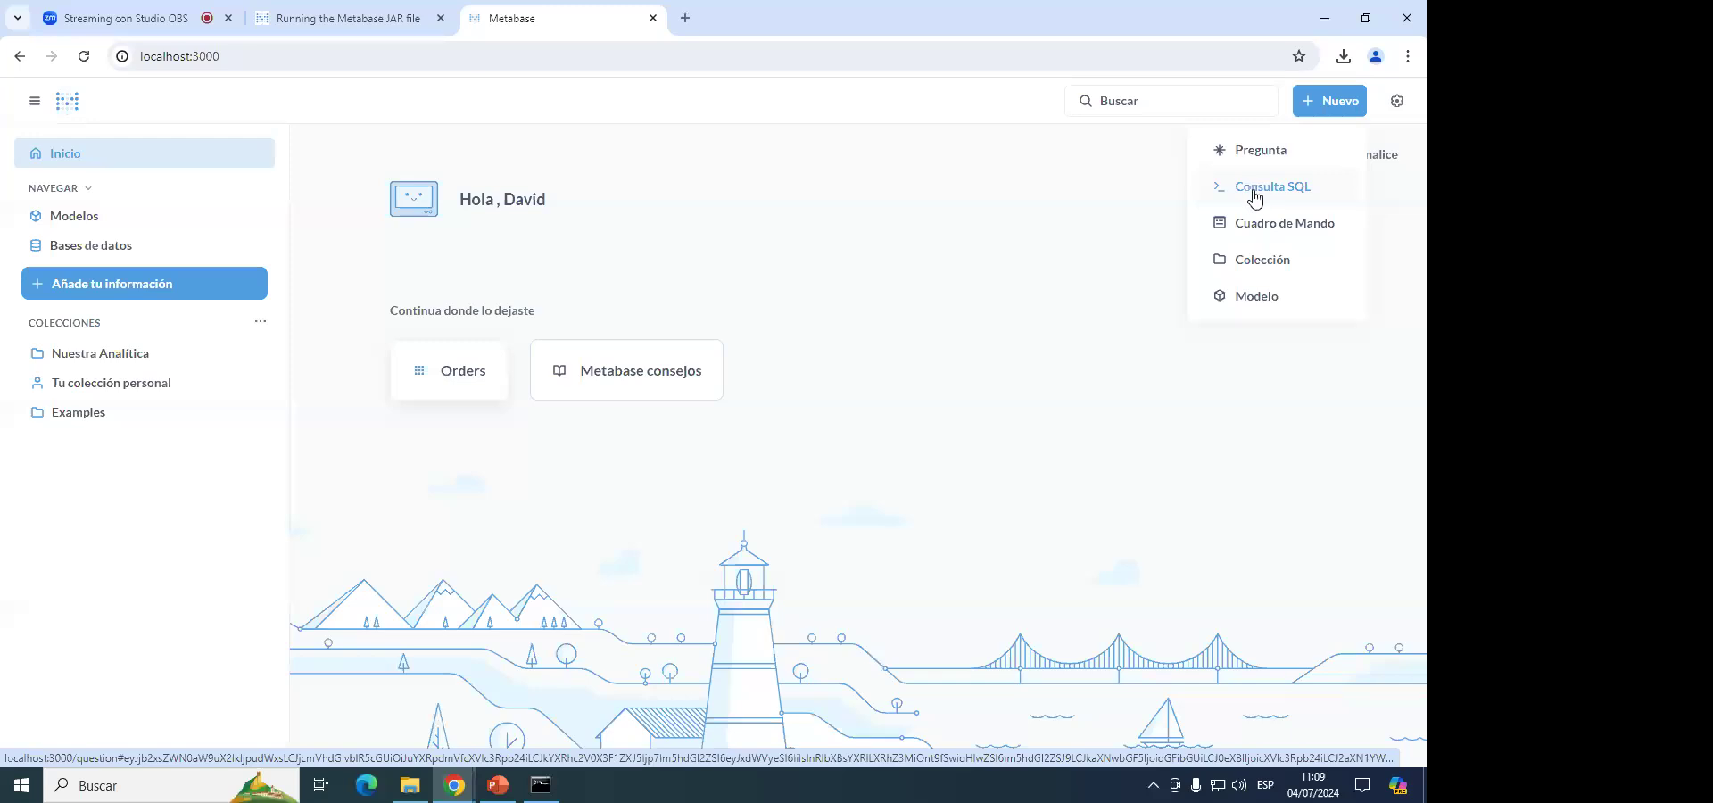
pyautogui.click(1254, 196)
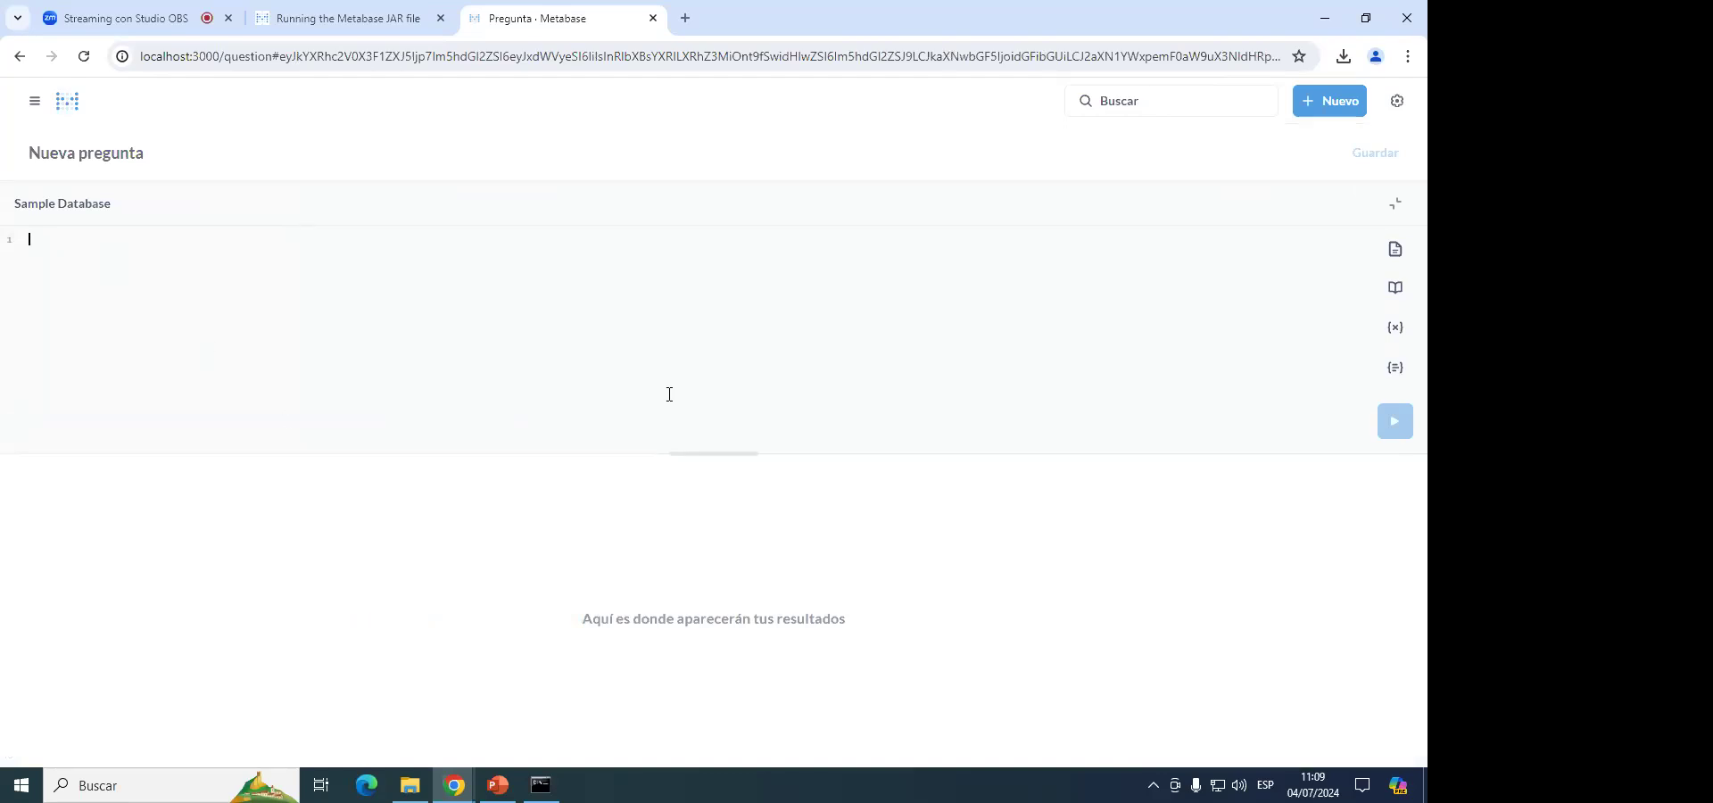
pyautogui.write('select')
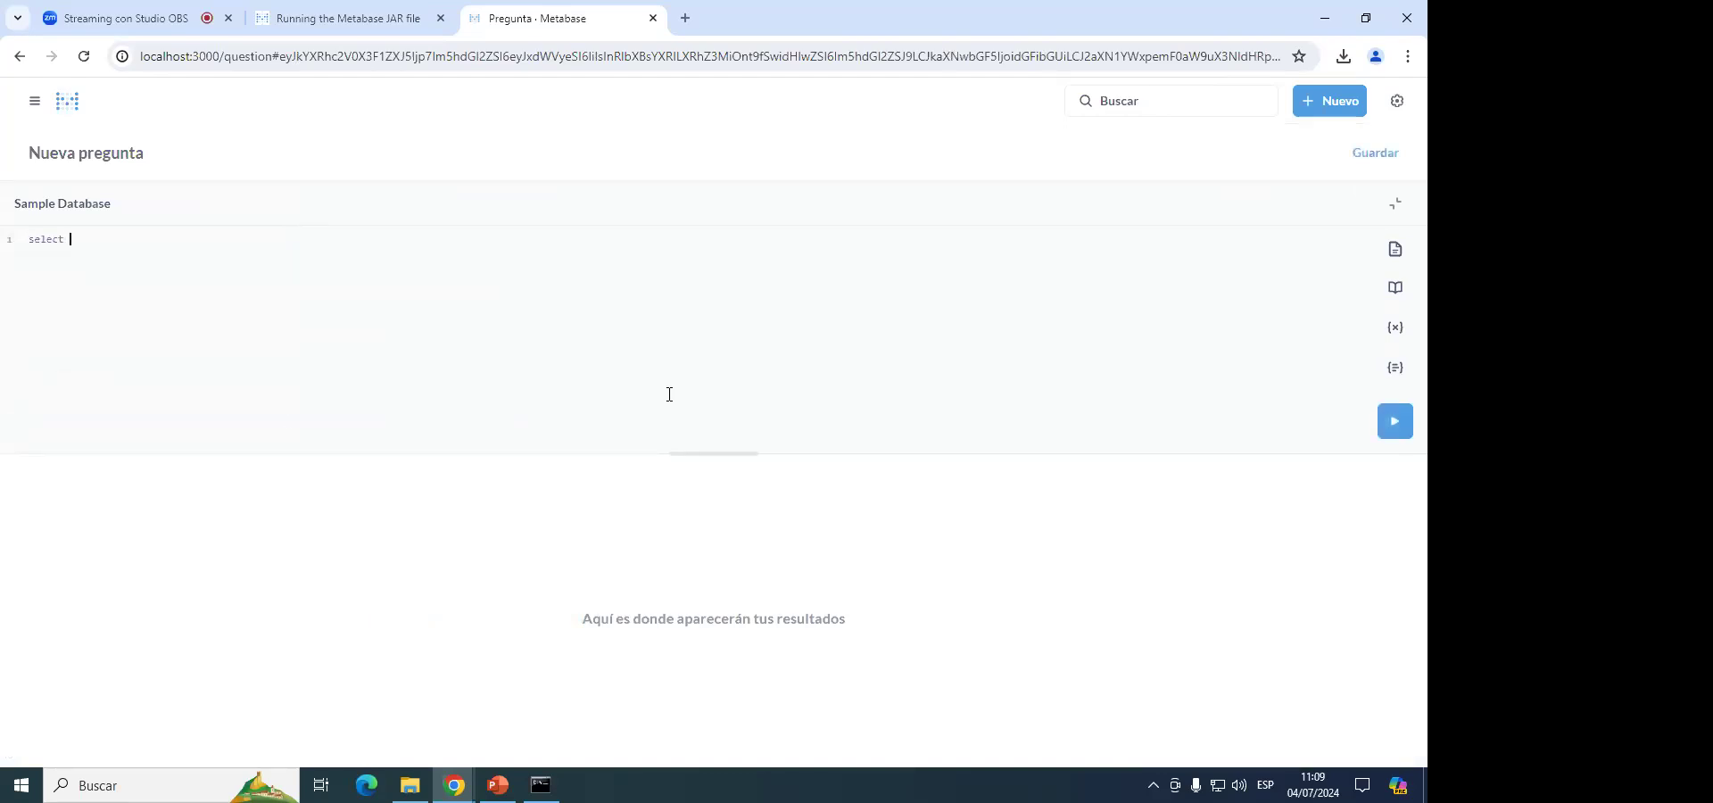
pyautogui.write(' * order')
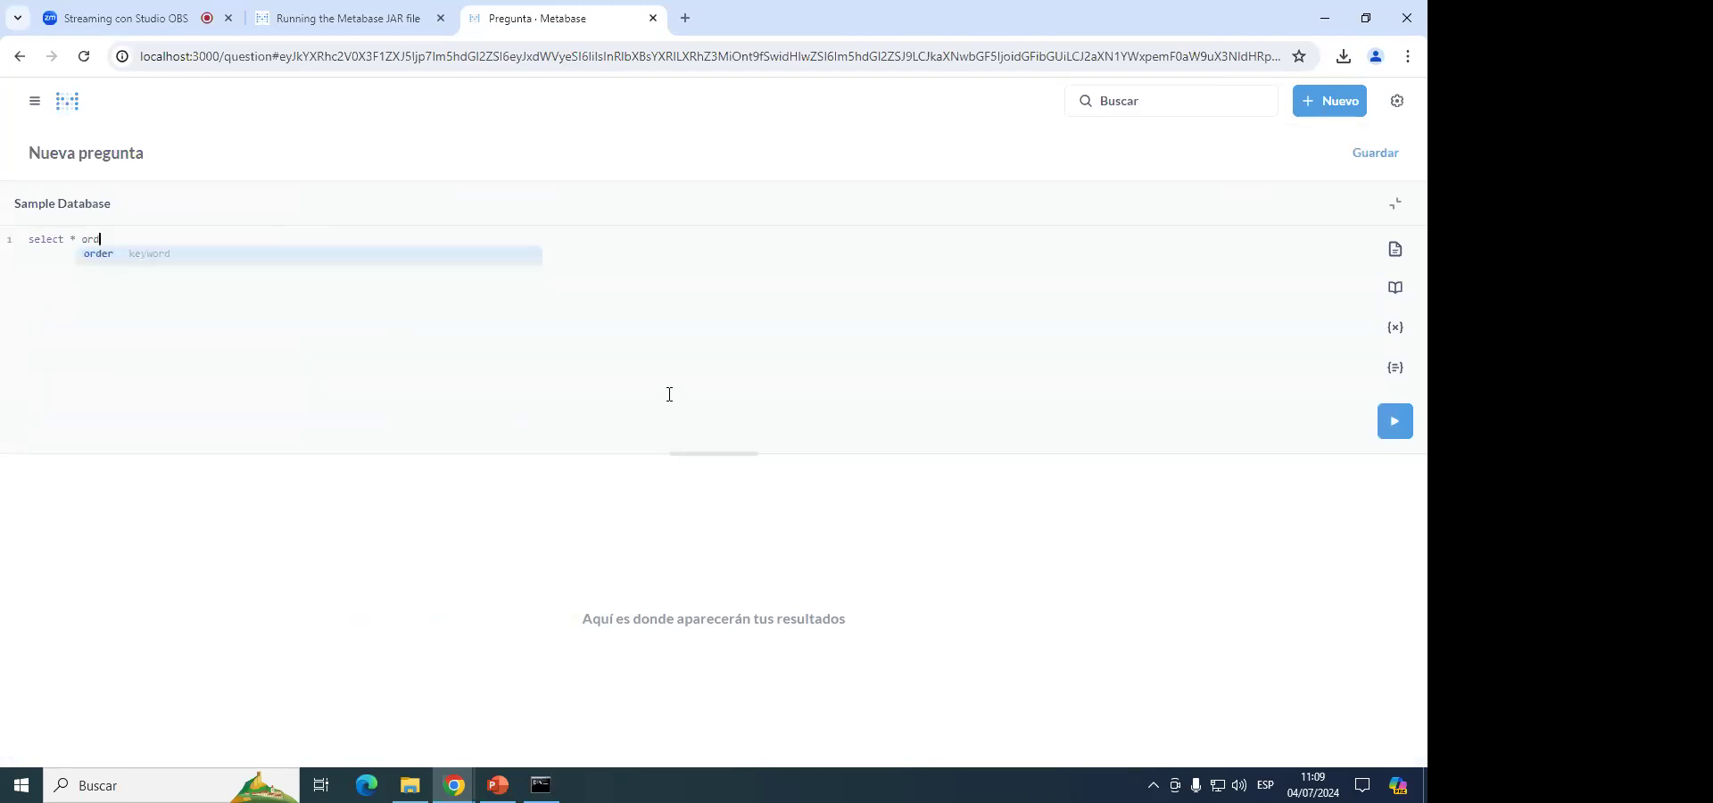
pyautogui.click(1395, 420)
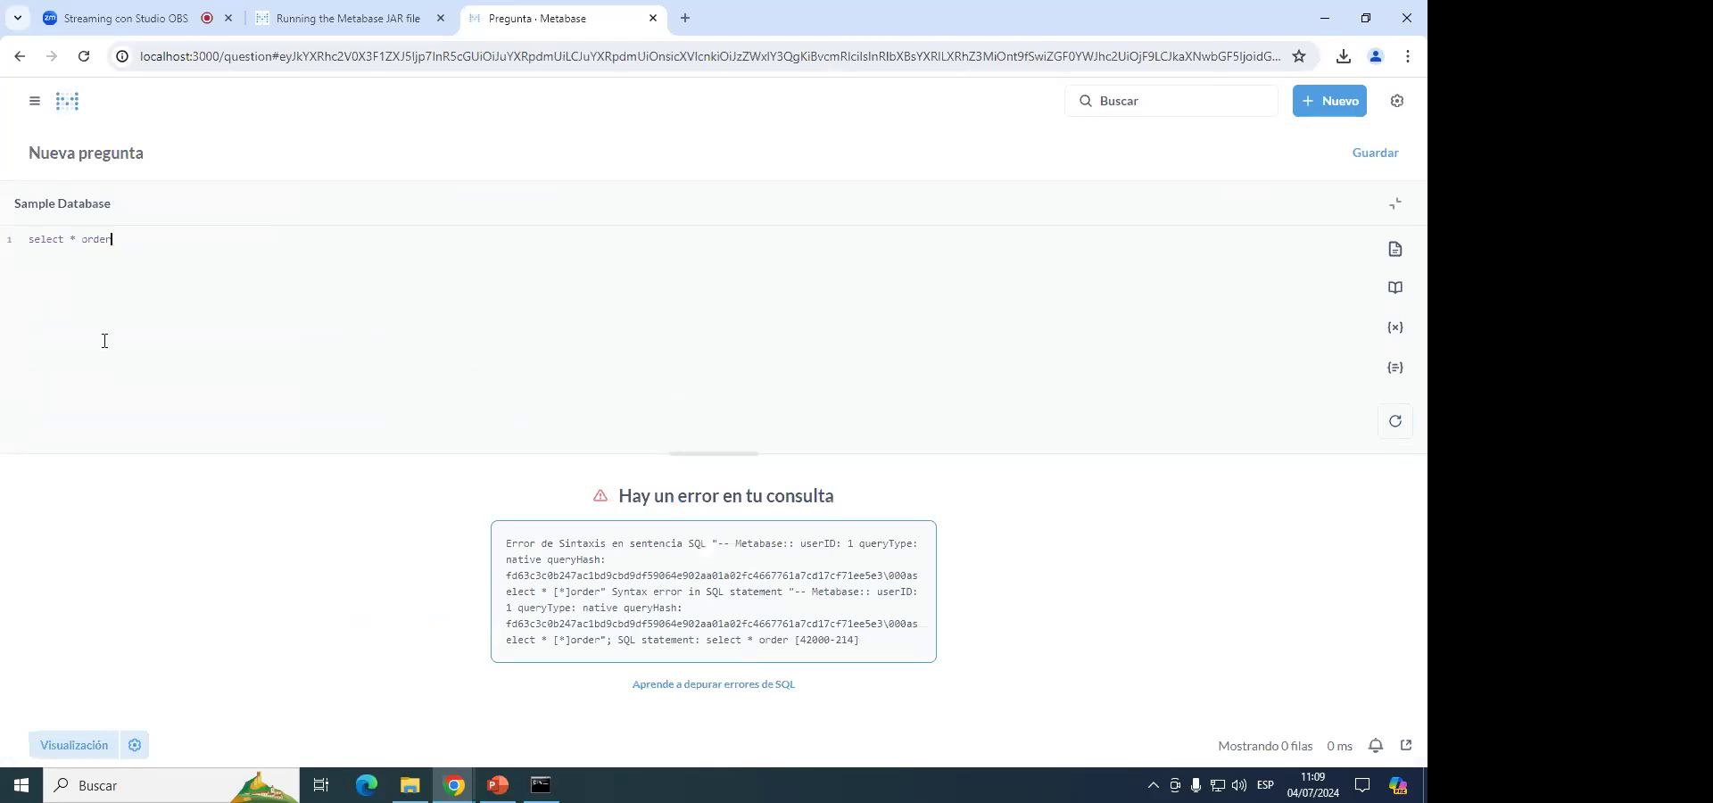
# Correct the SQL query to "select * from ORDERS" and run it.
pyautogui.write('from')
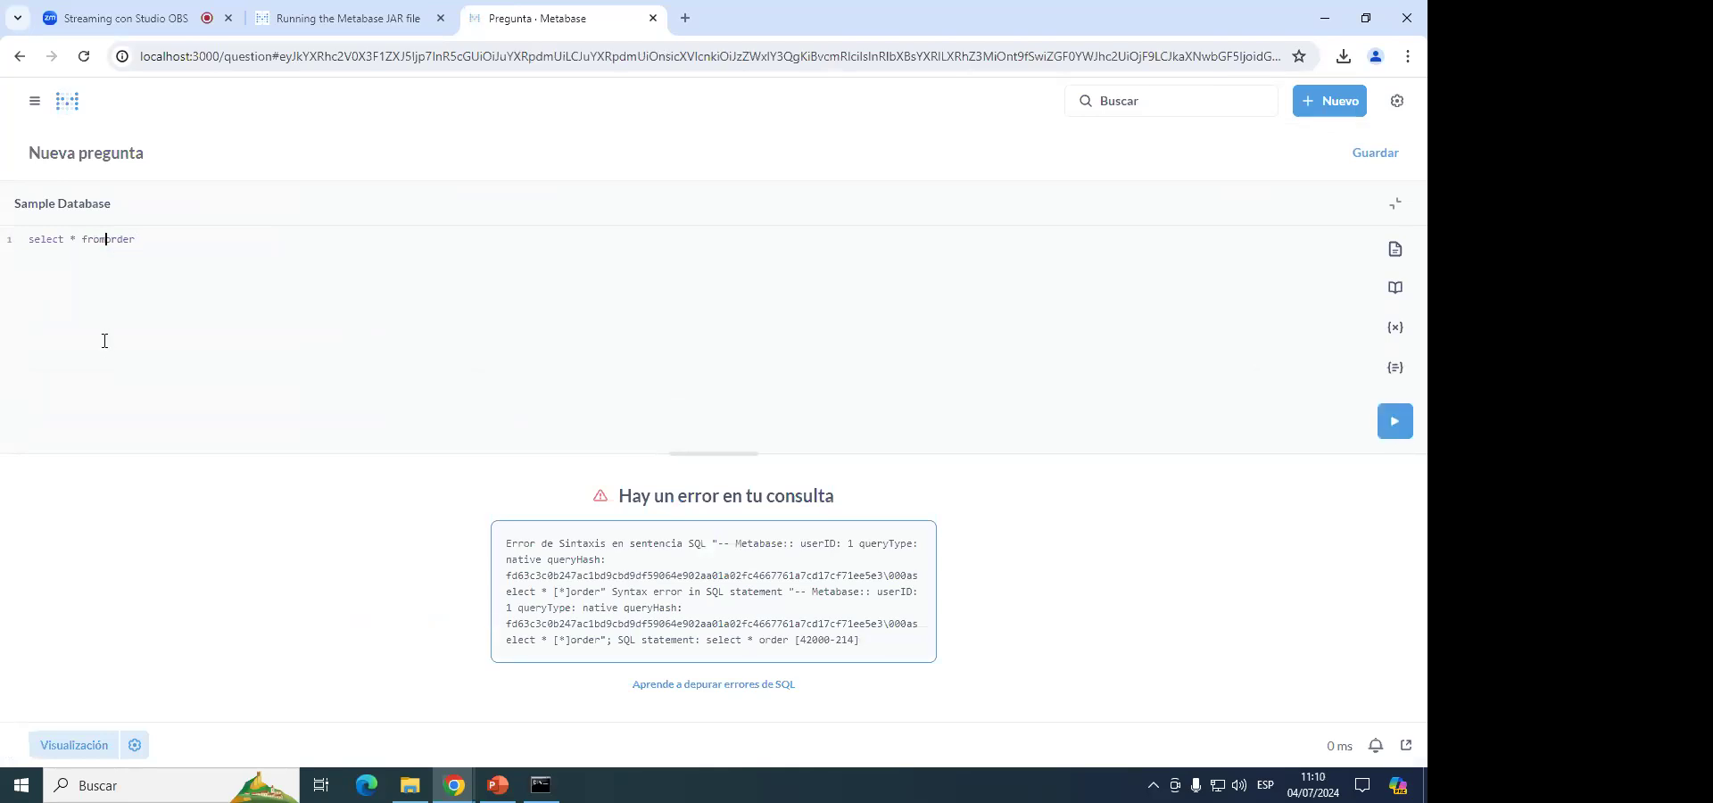
pyautogui.click(1394, 421)
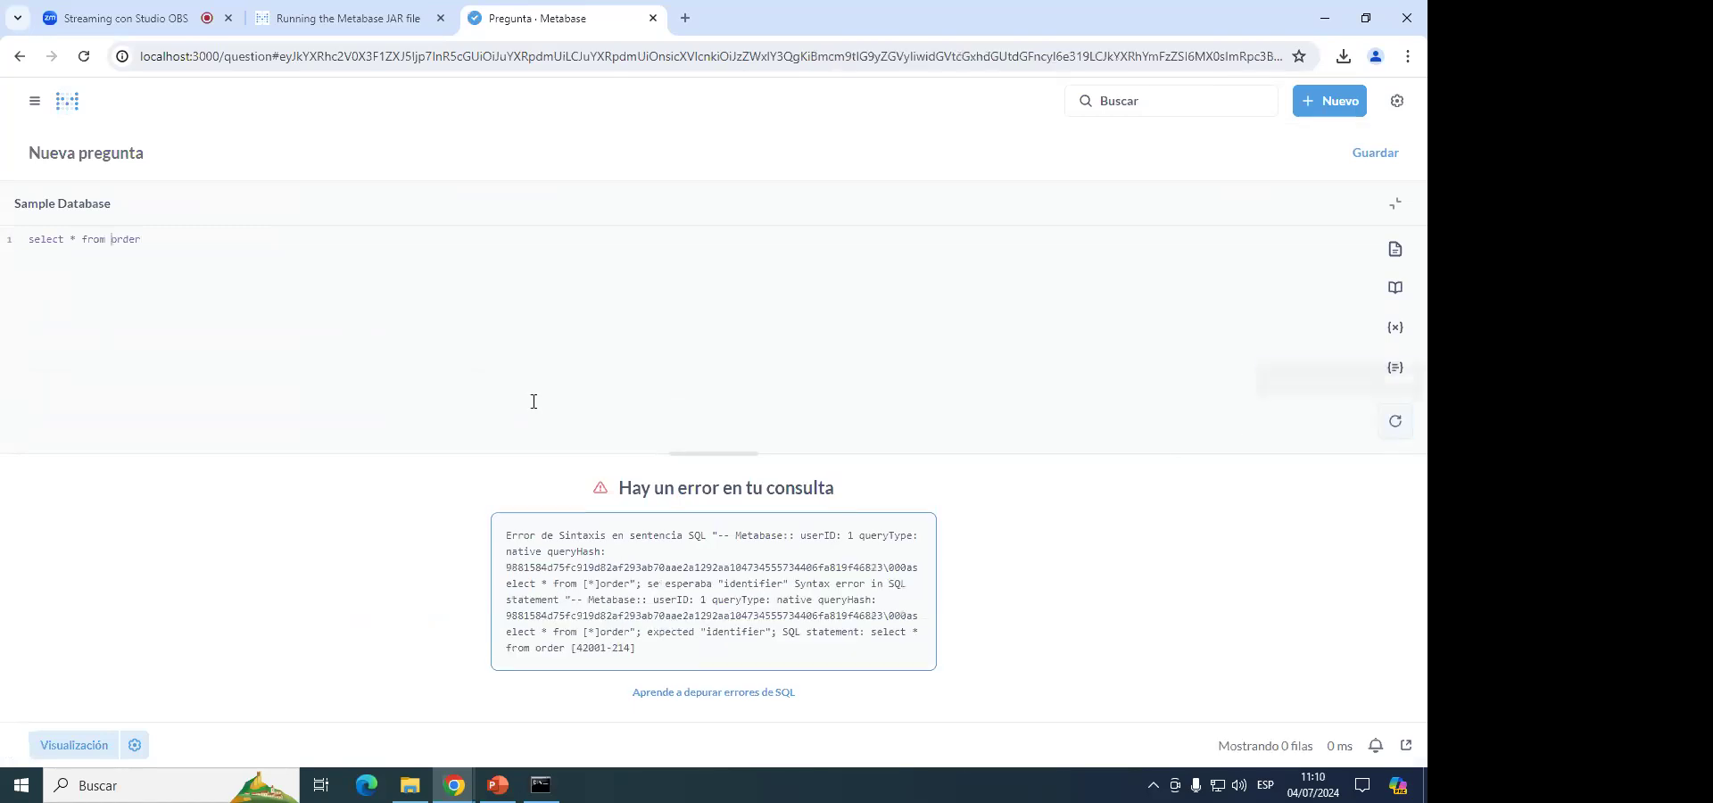
pyautogui.write('s')
pyautogui.click(415, 261)
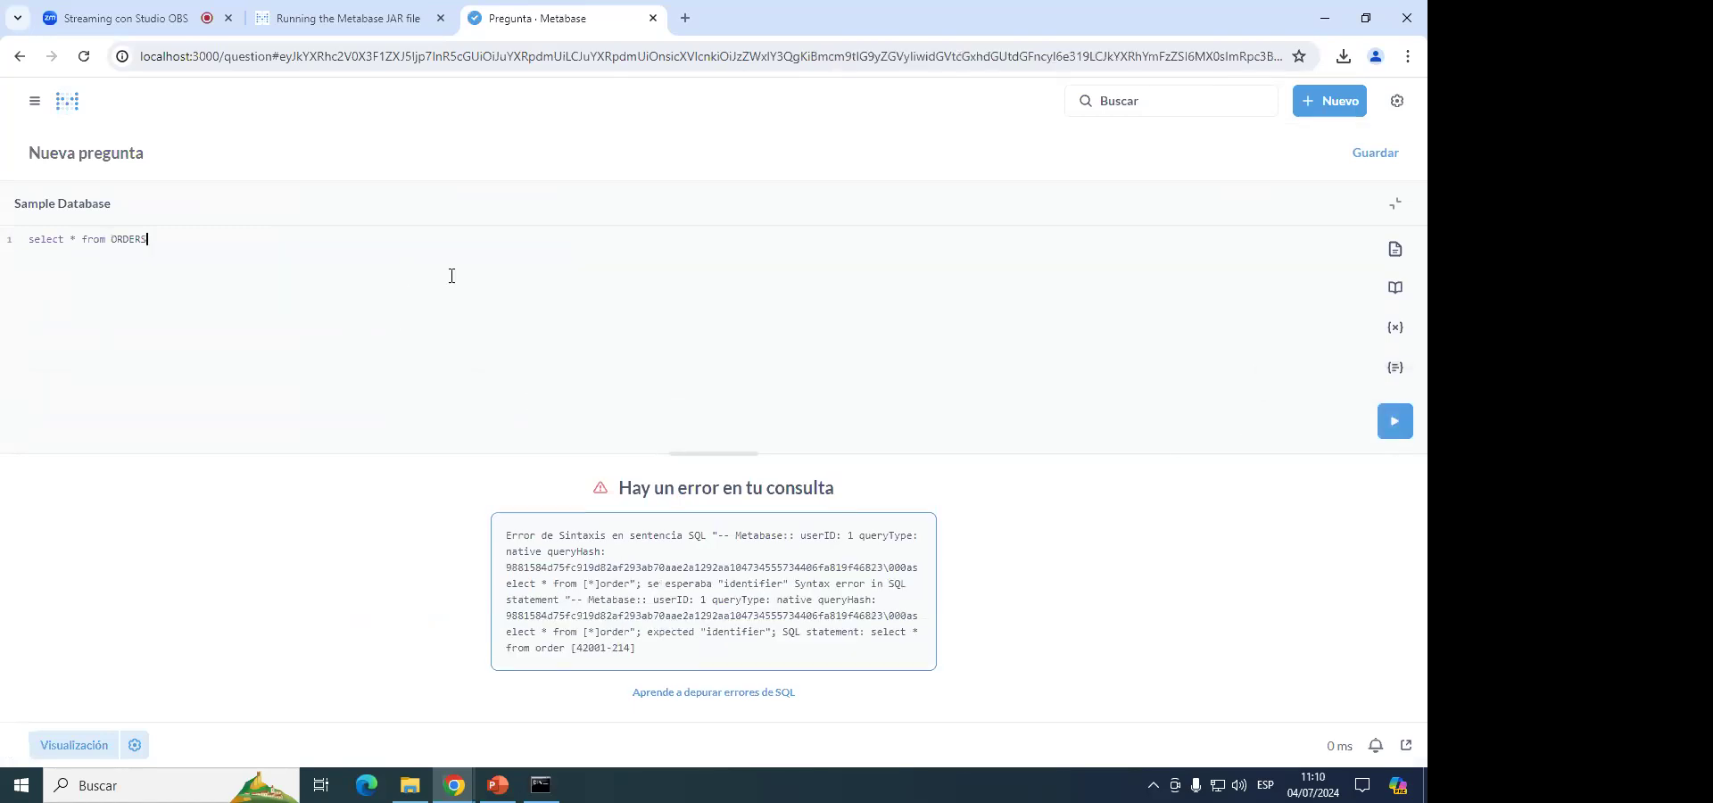
pyautogui.click(1395, 421)
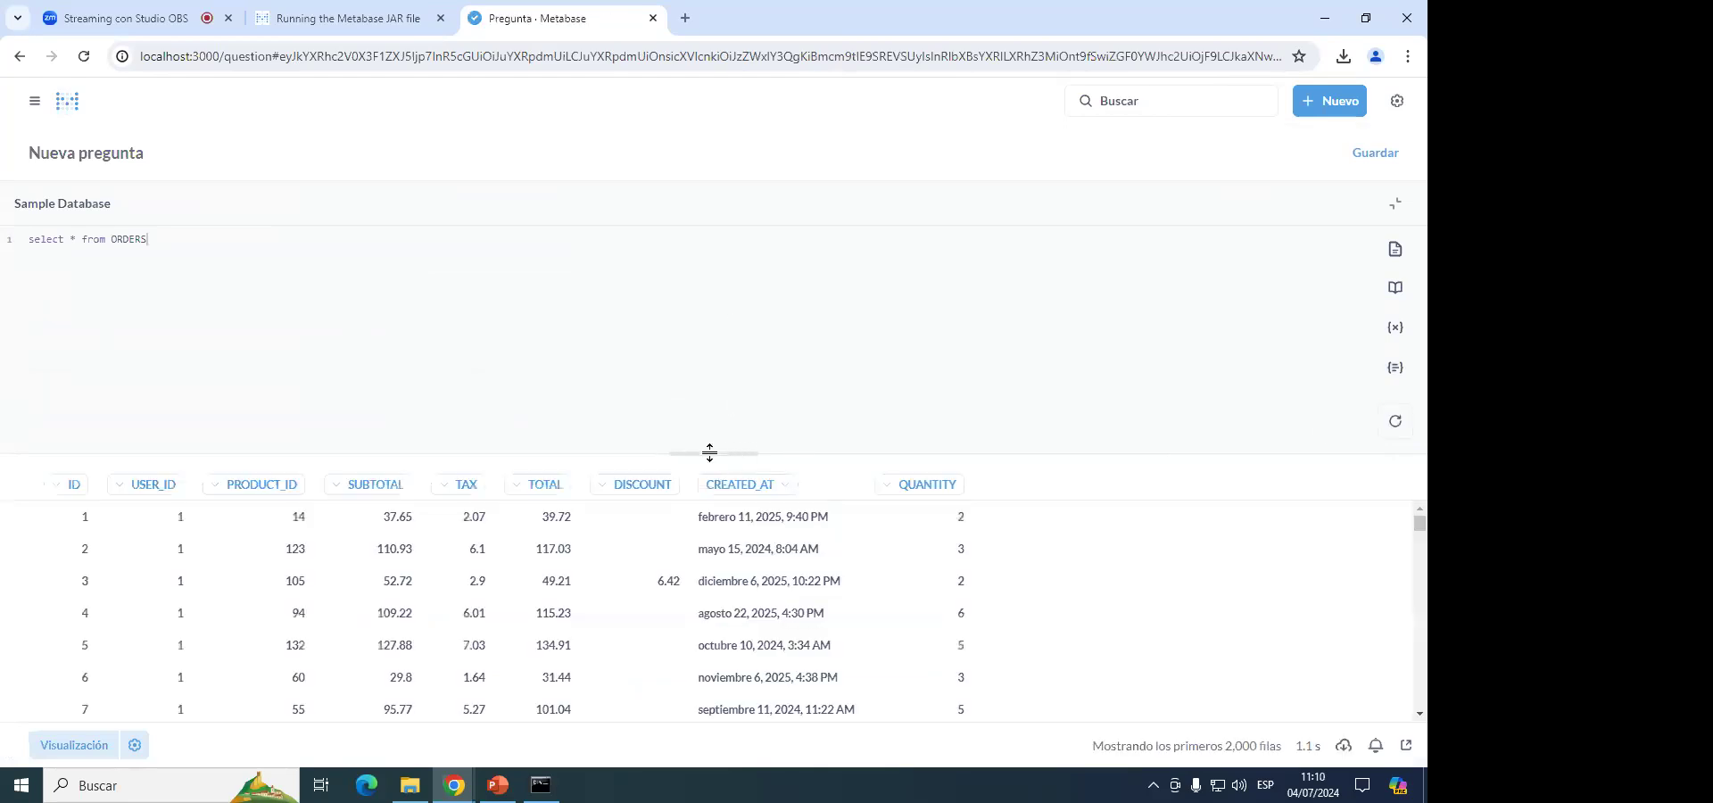
# Look through the rows returned from ORDERS and check which kinds of new items can be created.
pyautogui.scroll(-8, 431, 590)
pyautogui.scroll(-5, 431, 590)
pyautogui.moveTo(1419, 527)
pyautogui.mouseDown()
pyautogui.moveTo(1420, 569)
pyautogui.moveTo(1414, 509)
pyautogui.mouseUp()
pyautogui.click(1329, 101)
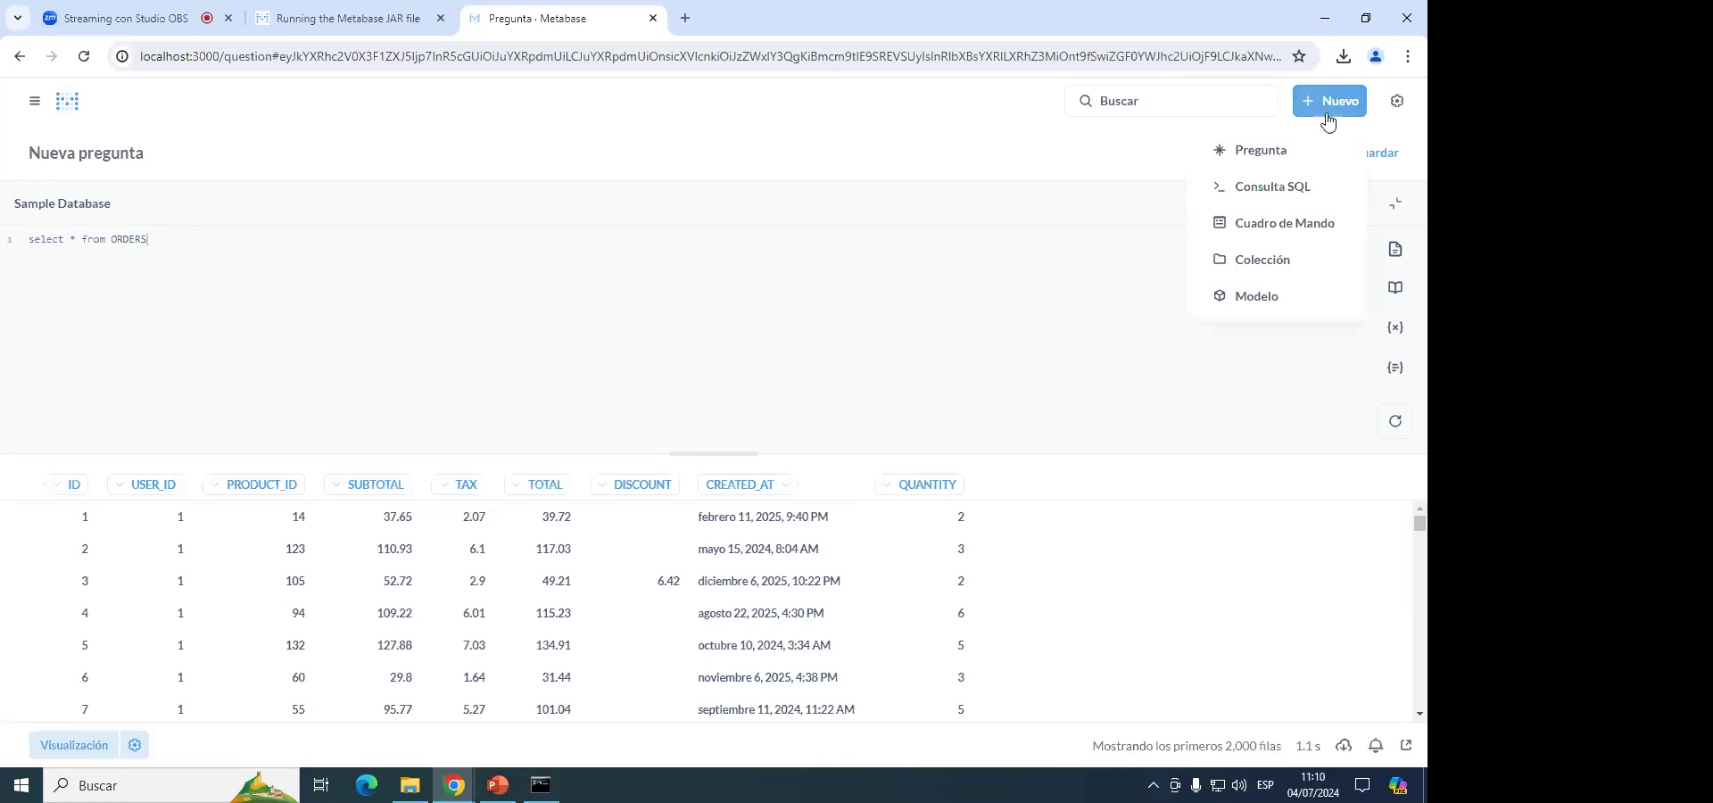
pyautogui.click(322, 319)
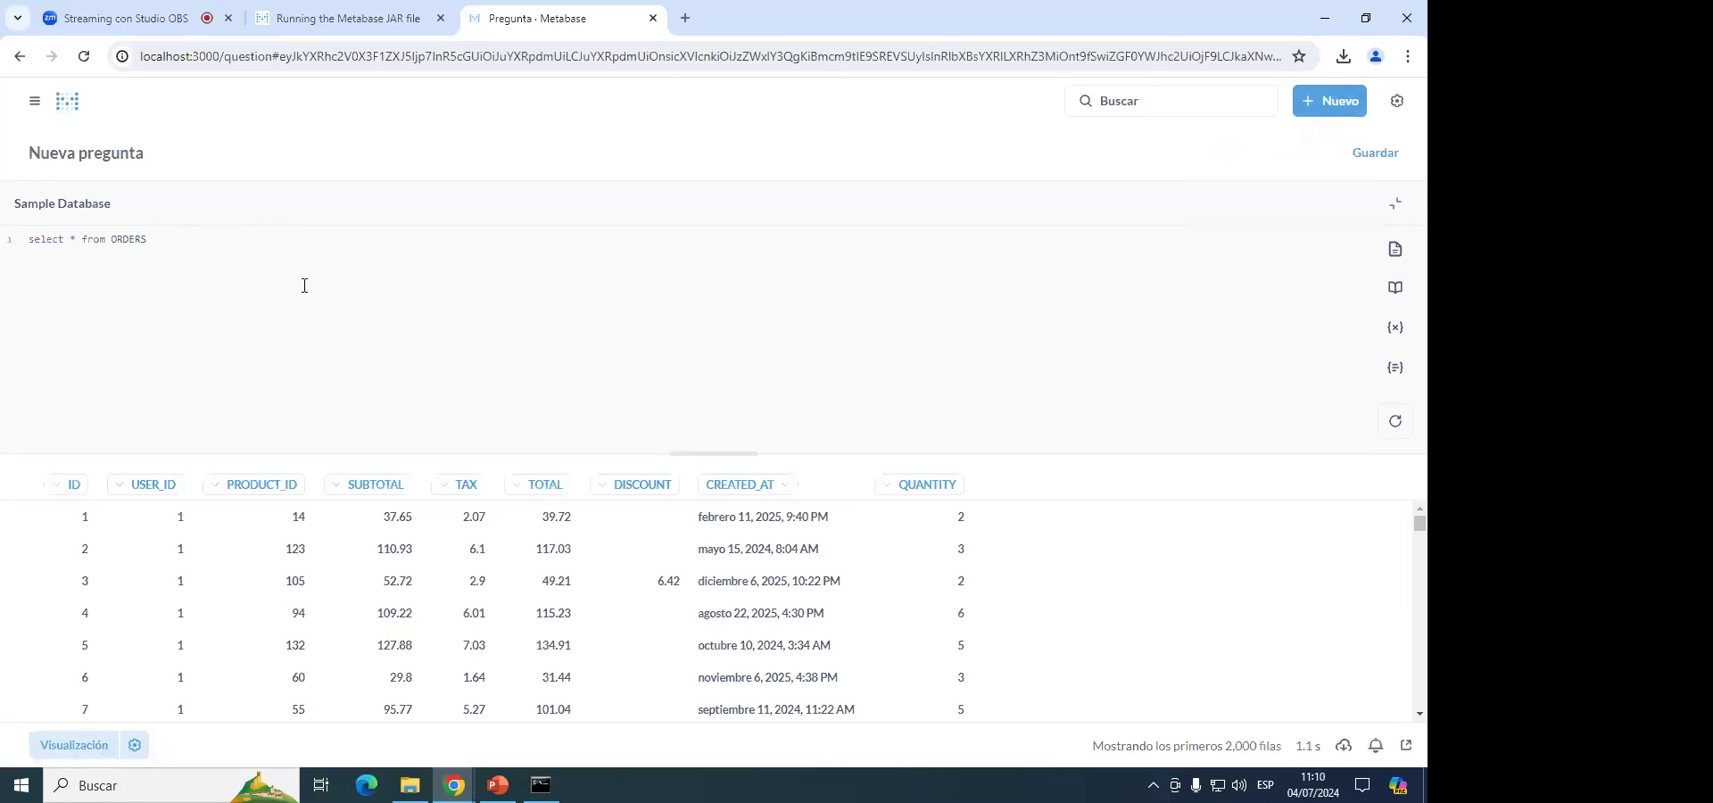
# Return to the home page, discarding the unsaved SQL query, and show the navigation sidebar.
pyautogui.click(67, 101)
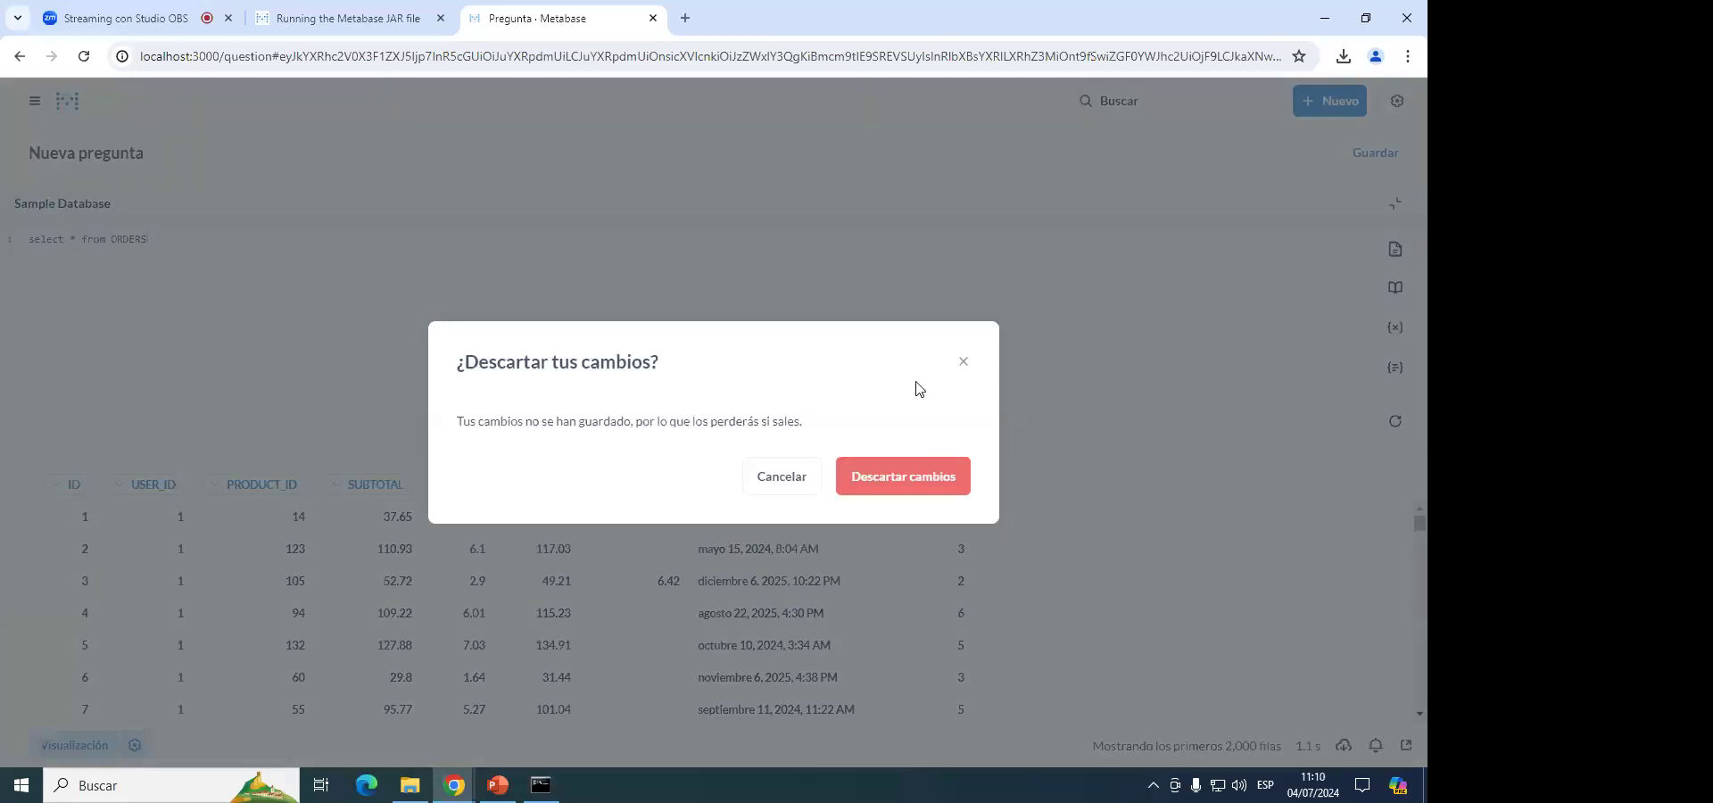
pyautogui.click(886, 482)
pyautogui.click(1334, 105)
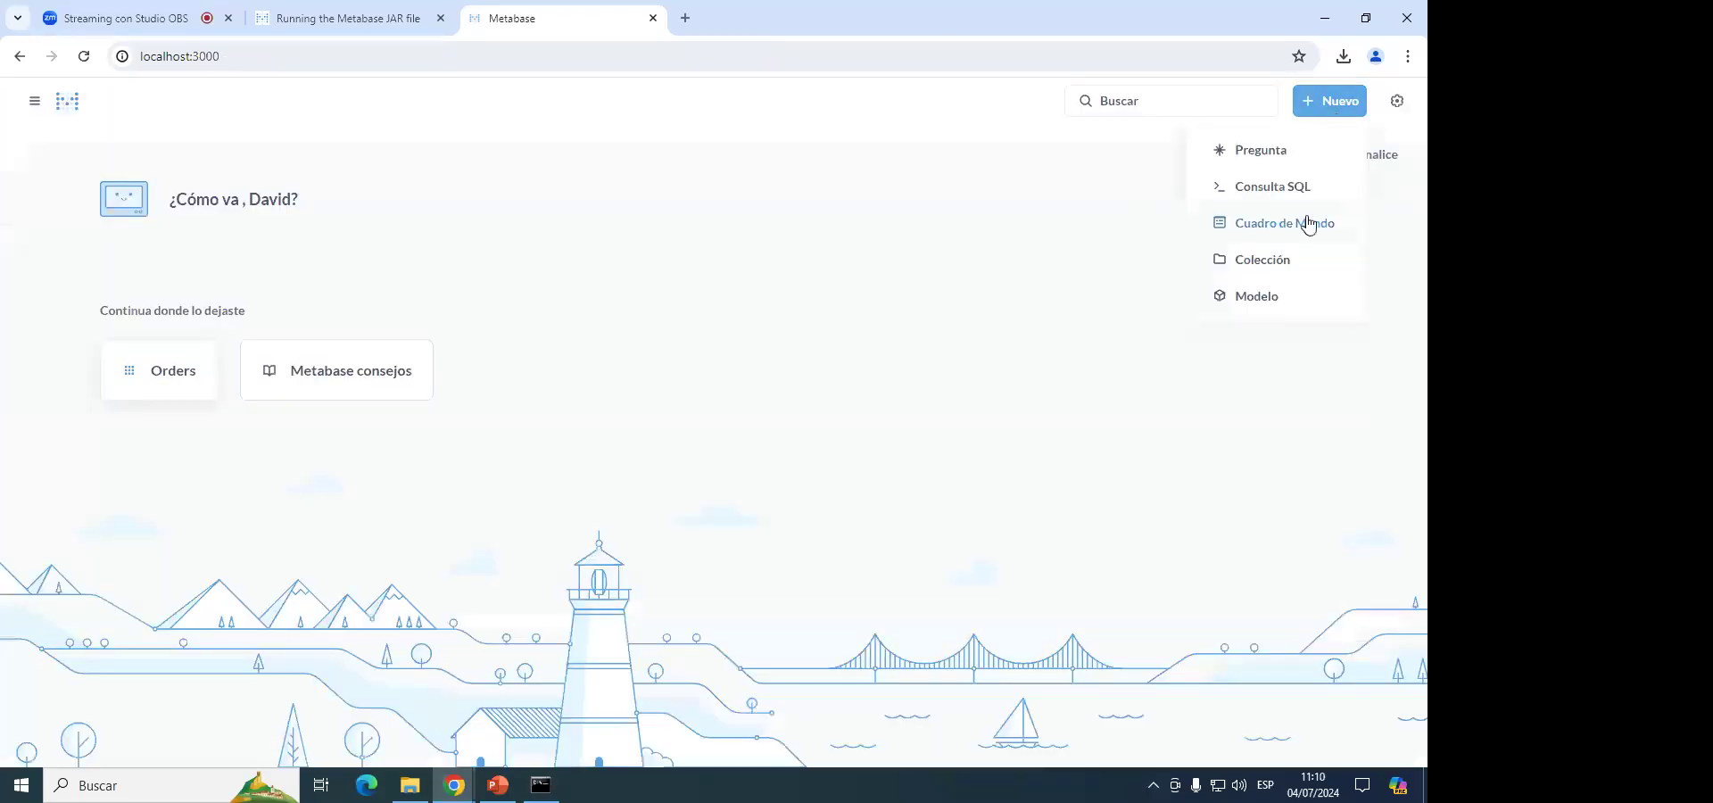
pyautogui.click(34, 104)
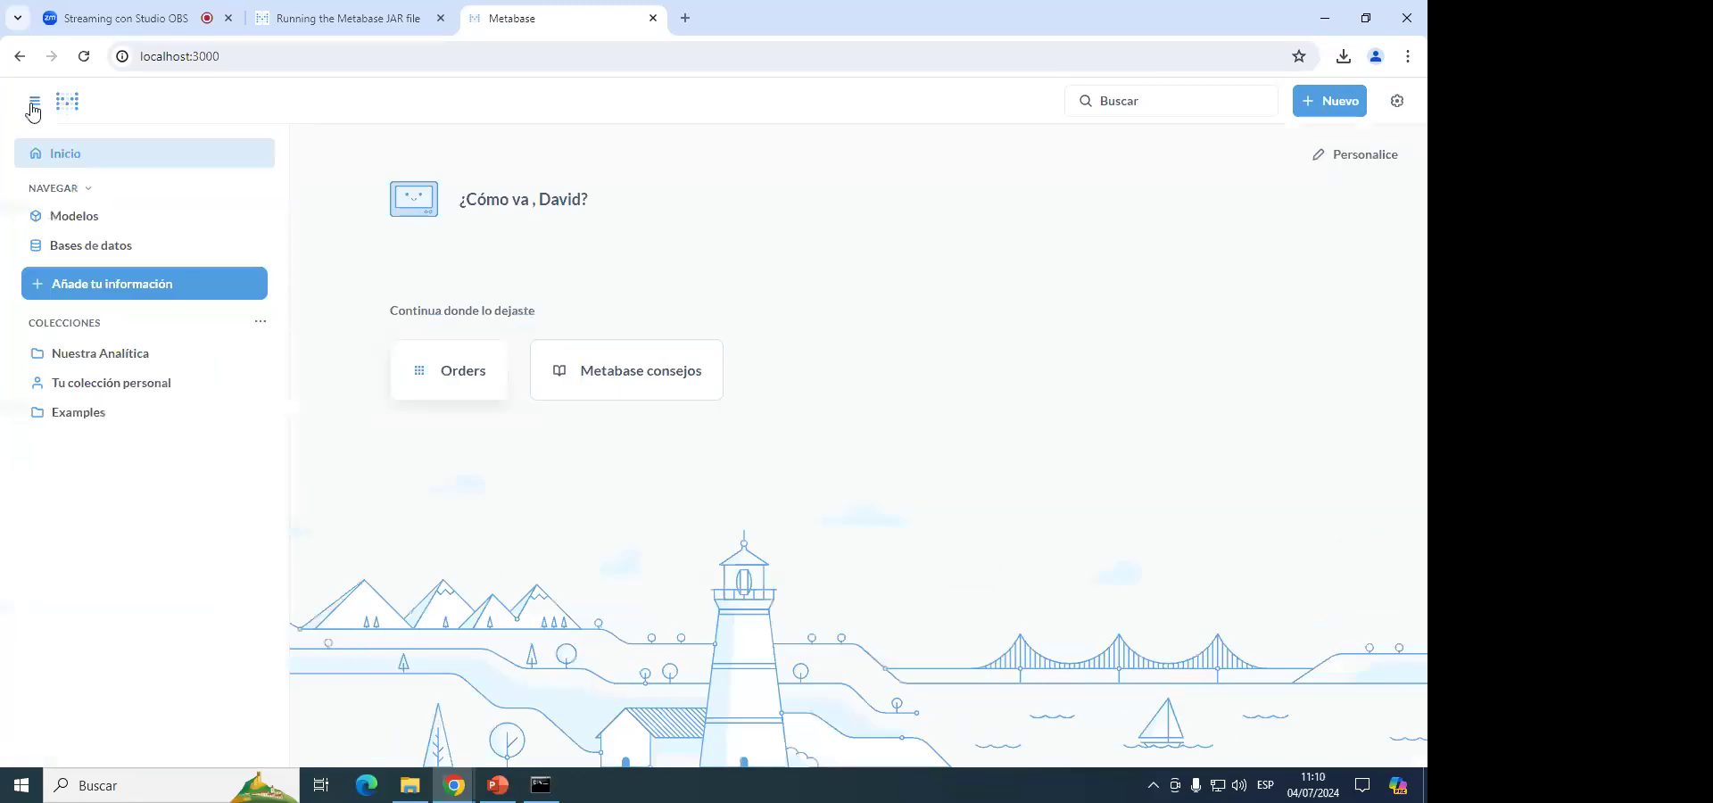
# Start a new dashboard and name it Ejemplo Dashboard.
pyautogui.click(1342, 105)
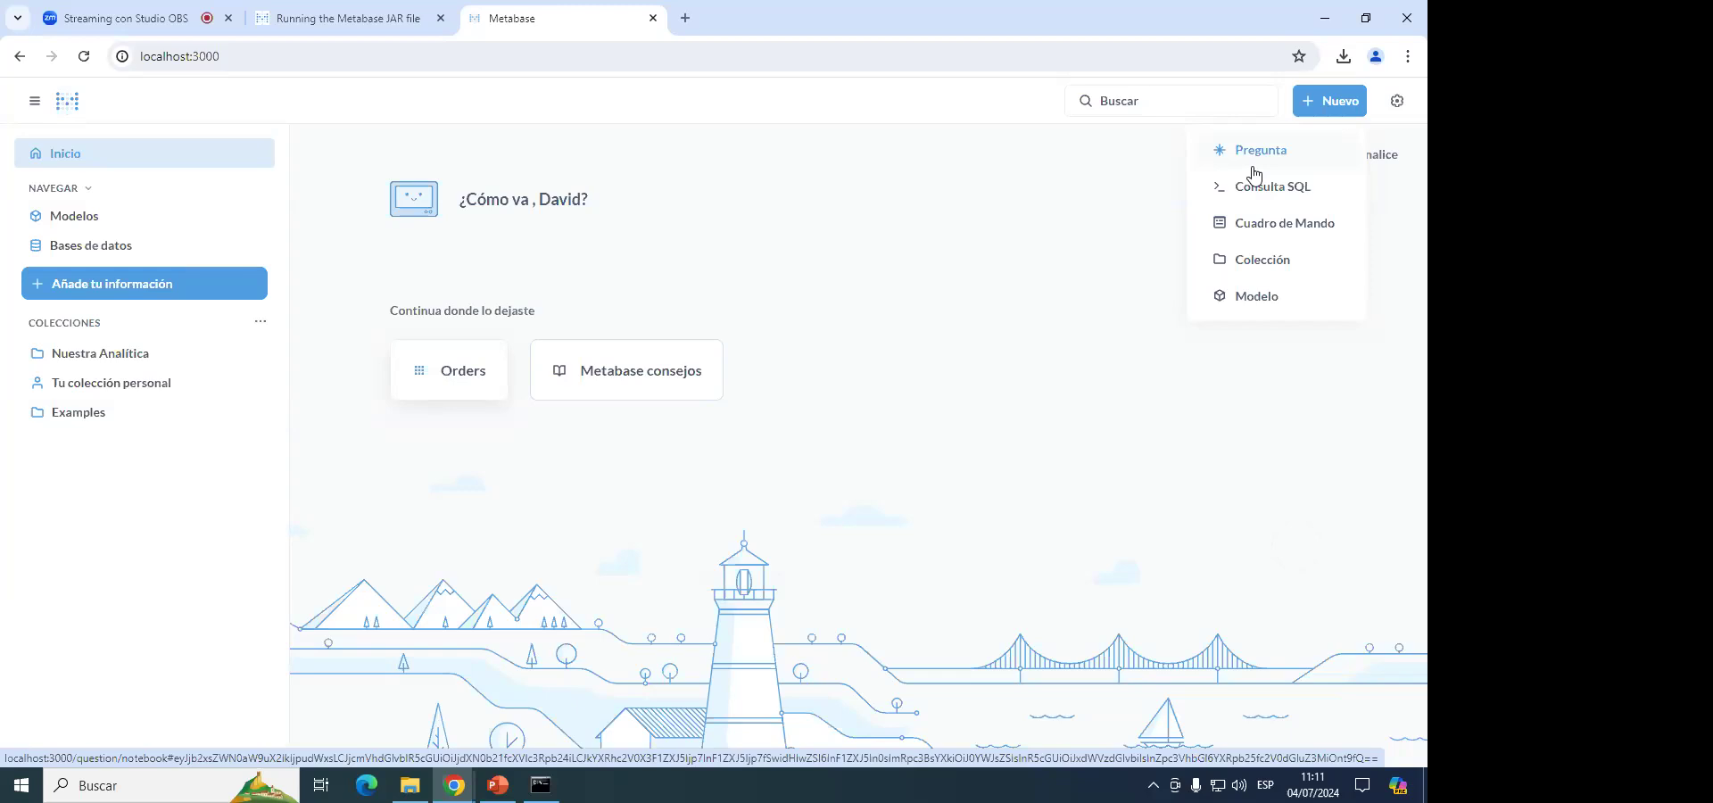
pyautogui.click(1269, 225)
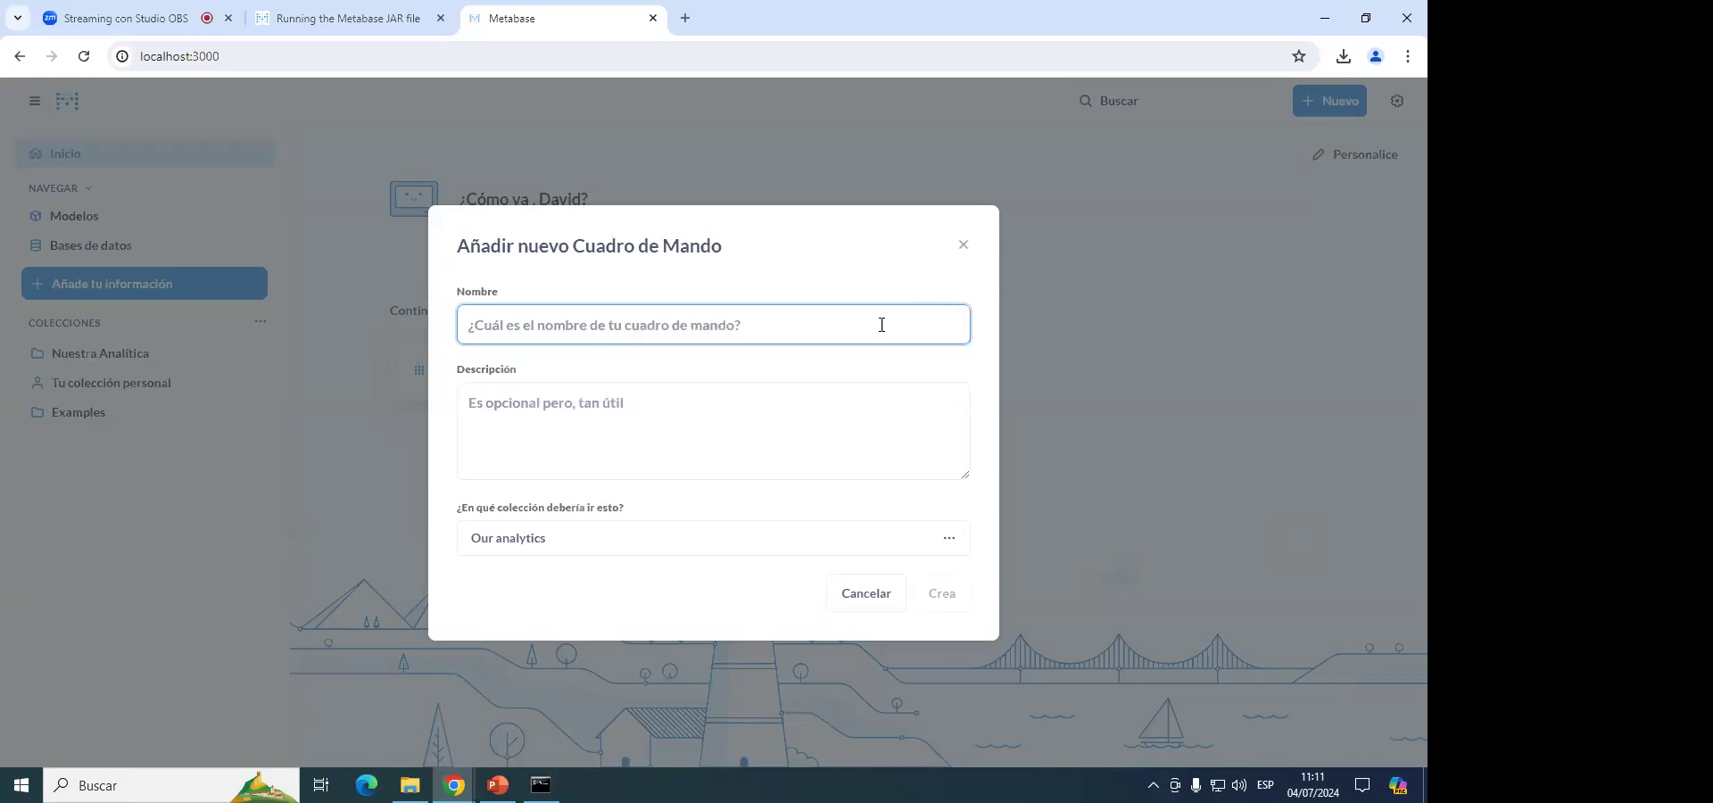
pyautogui.write('B')
pyautogui.press('BackSpace')
pyautogui.write('Ejemplo Dashboard')
# Describe the dashboard as "Este dashboard contiene información de ventas" and check which collection it goes into.
pyautogui.click(639, 409)
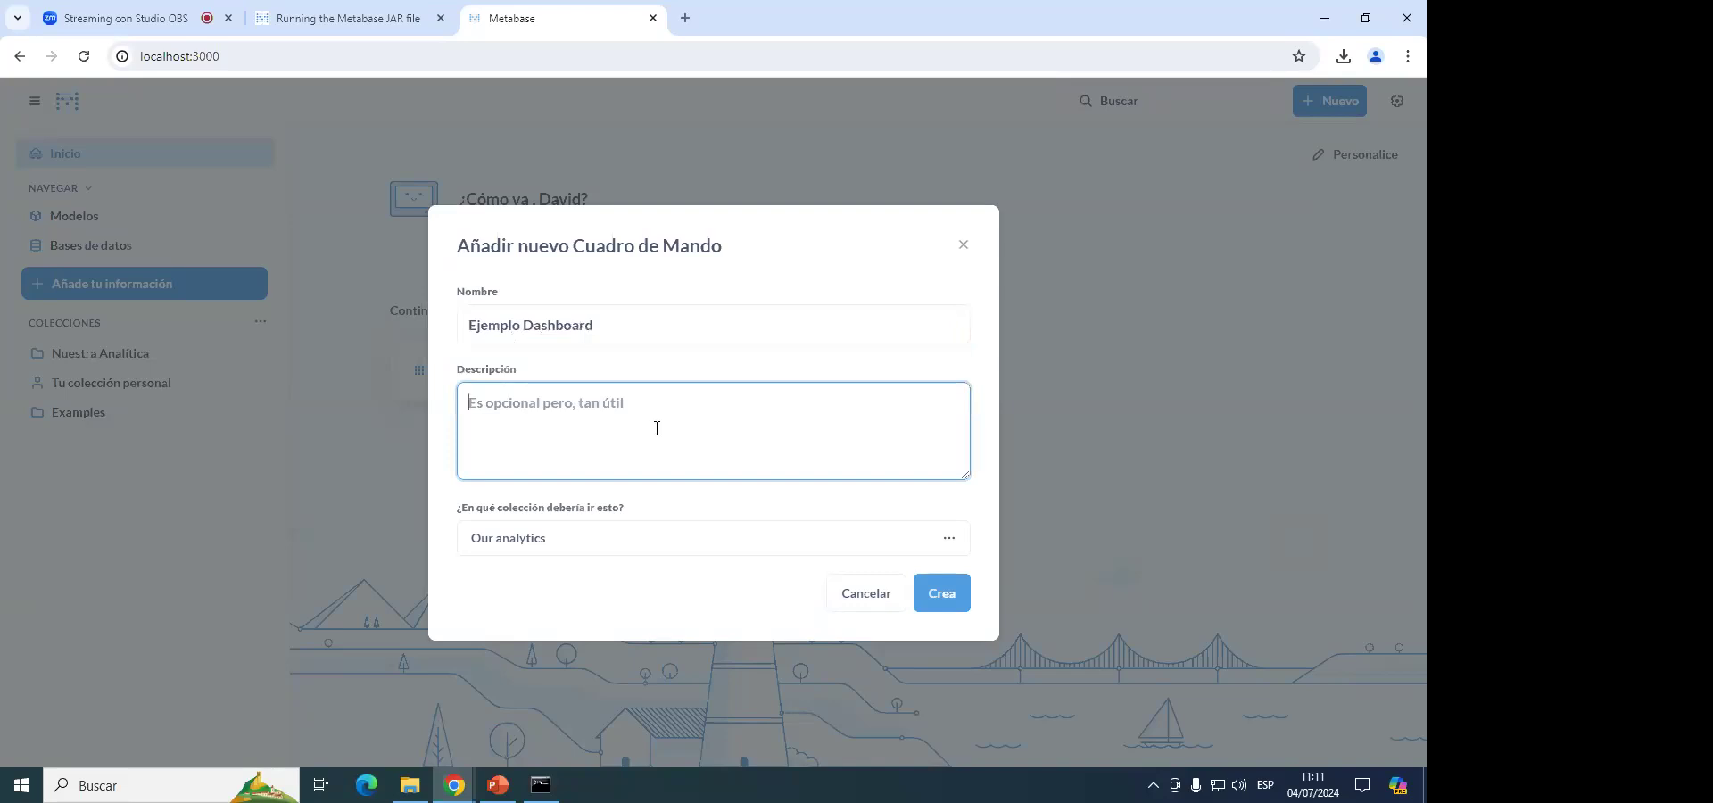
pyautogui.write('Este')
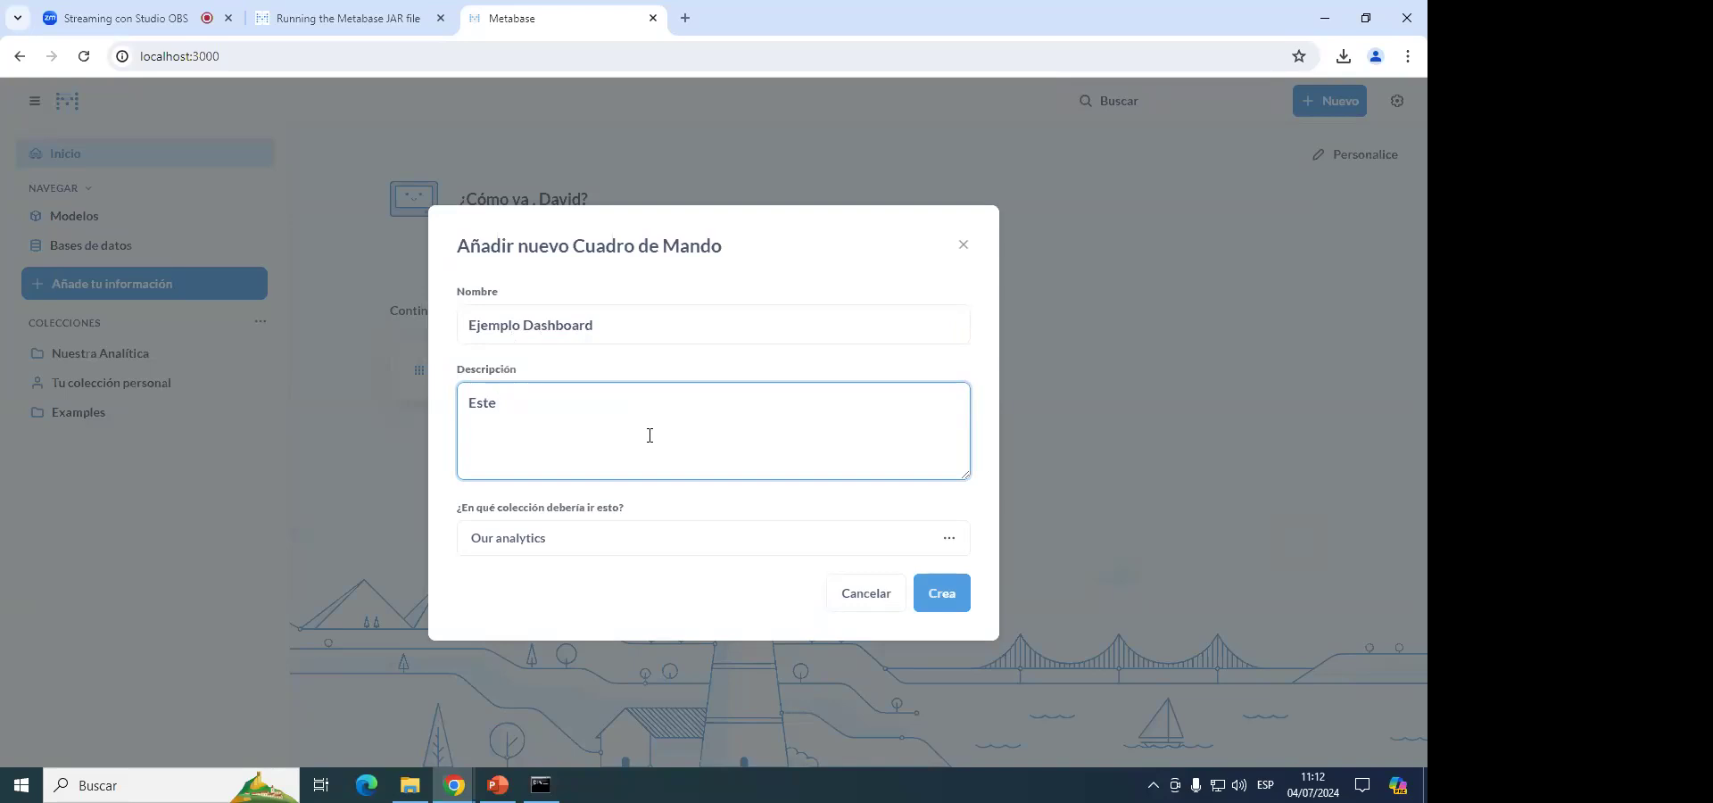
pyautogui.write('dashboard contiene i')
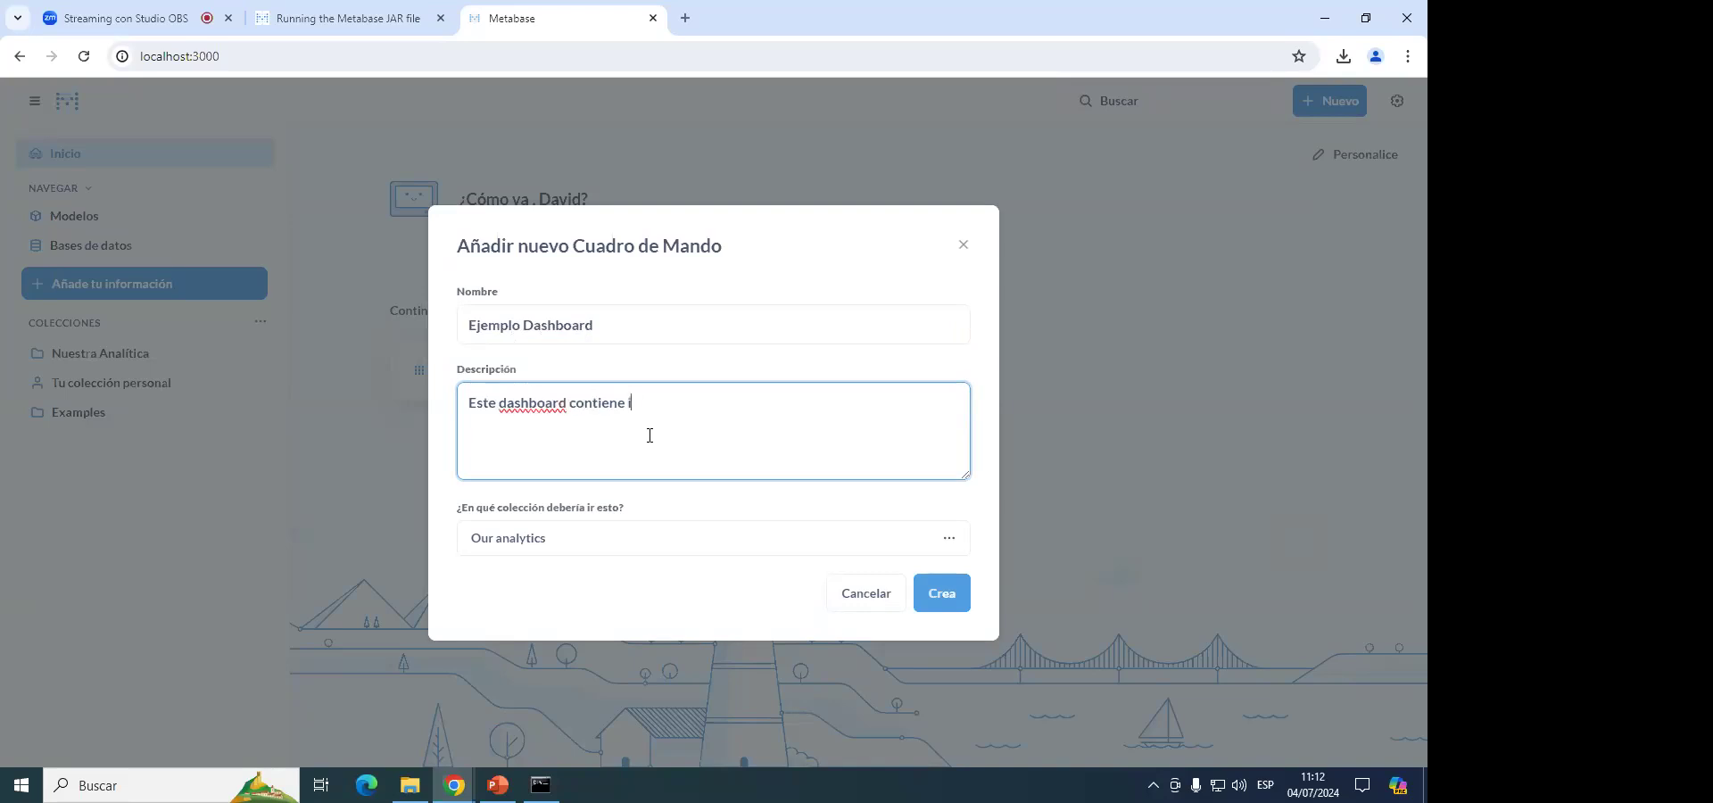
pyautogui.write('nformación de ventas')
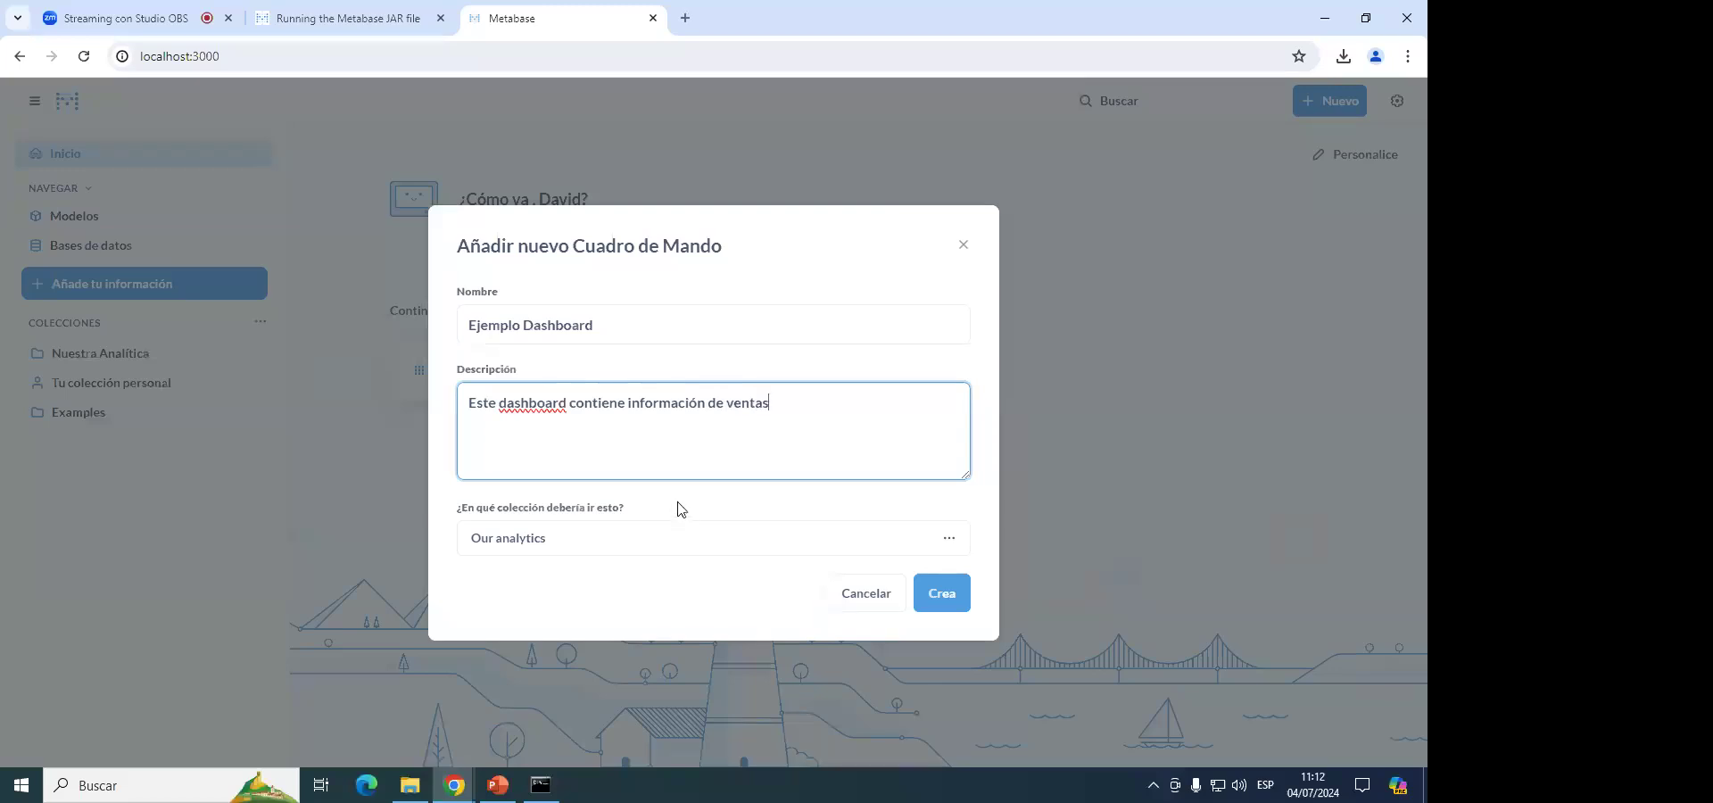
pyautogui.click(599, 516)
pyautogui.moveTo(542, 532); pyautogui.dragTo(447, 509)
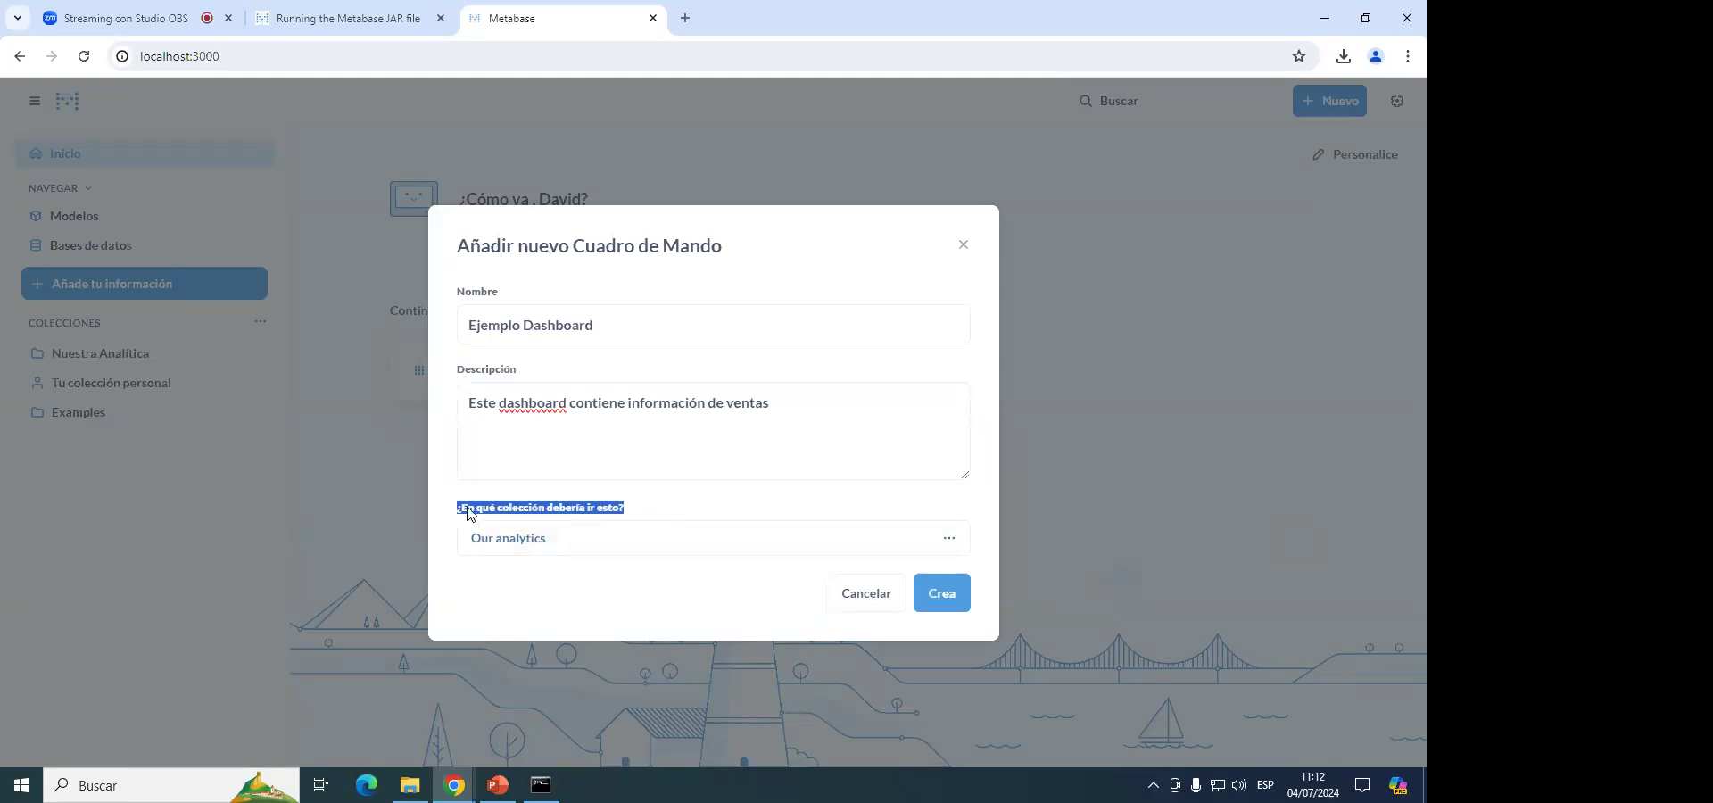
# Look through the collections available for storing the dashboard, including the Examples folder inside Nuestra Analítica.
pyautogui.click(593, 601)
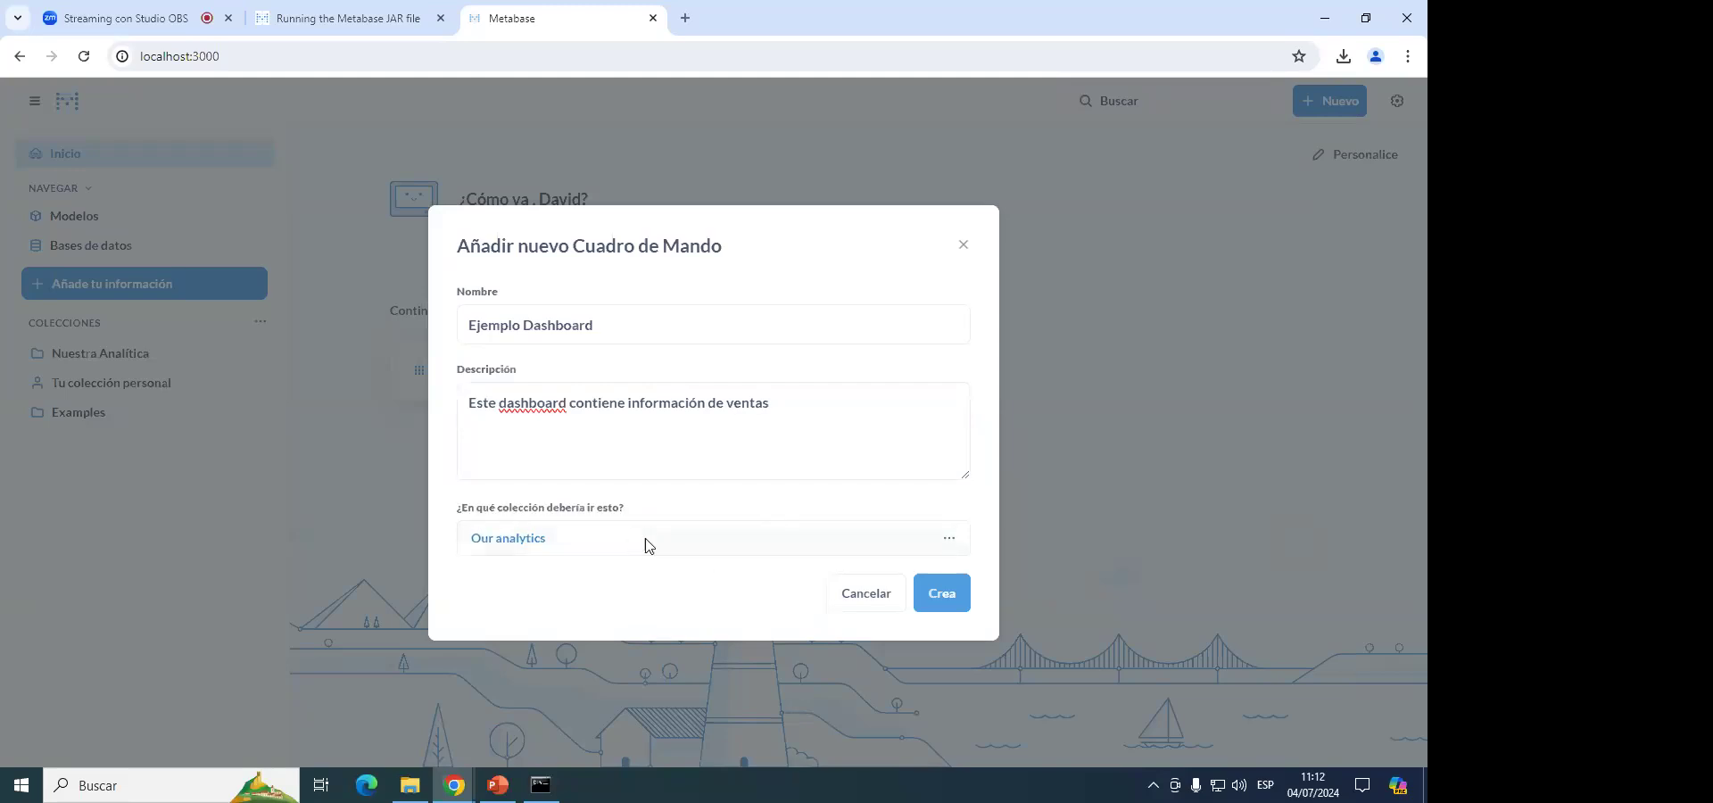
pyautogui.click(645, 550)
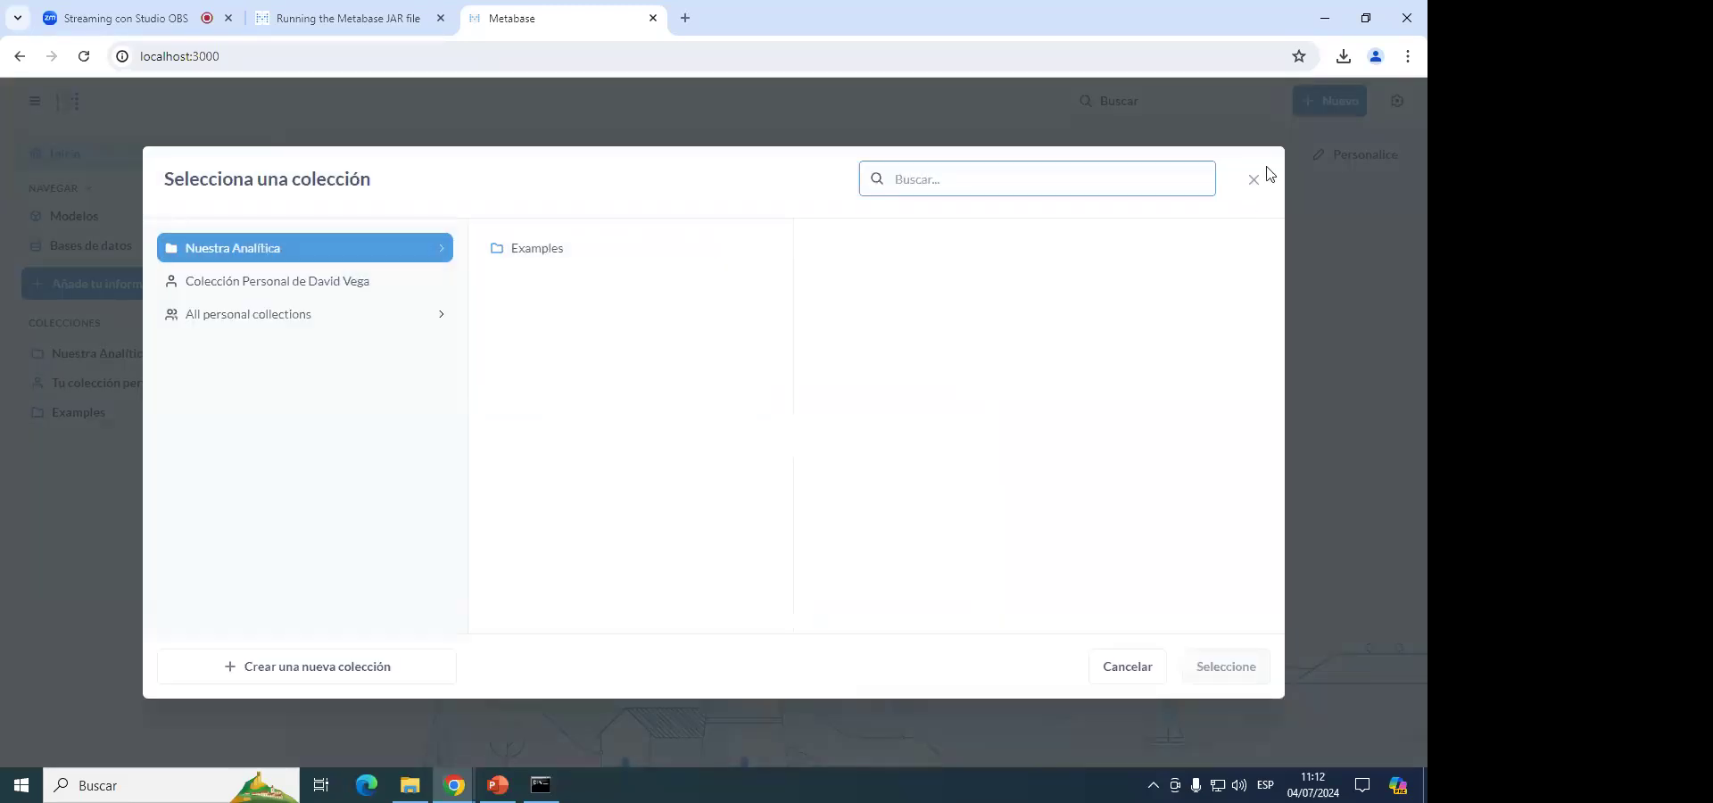
pyautogui.click(1249, 181)
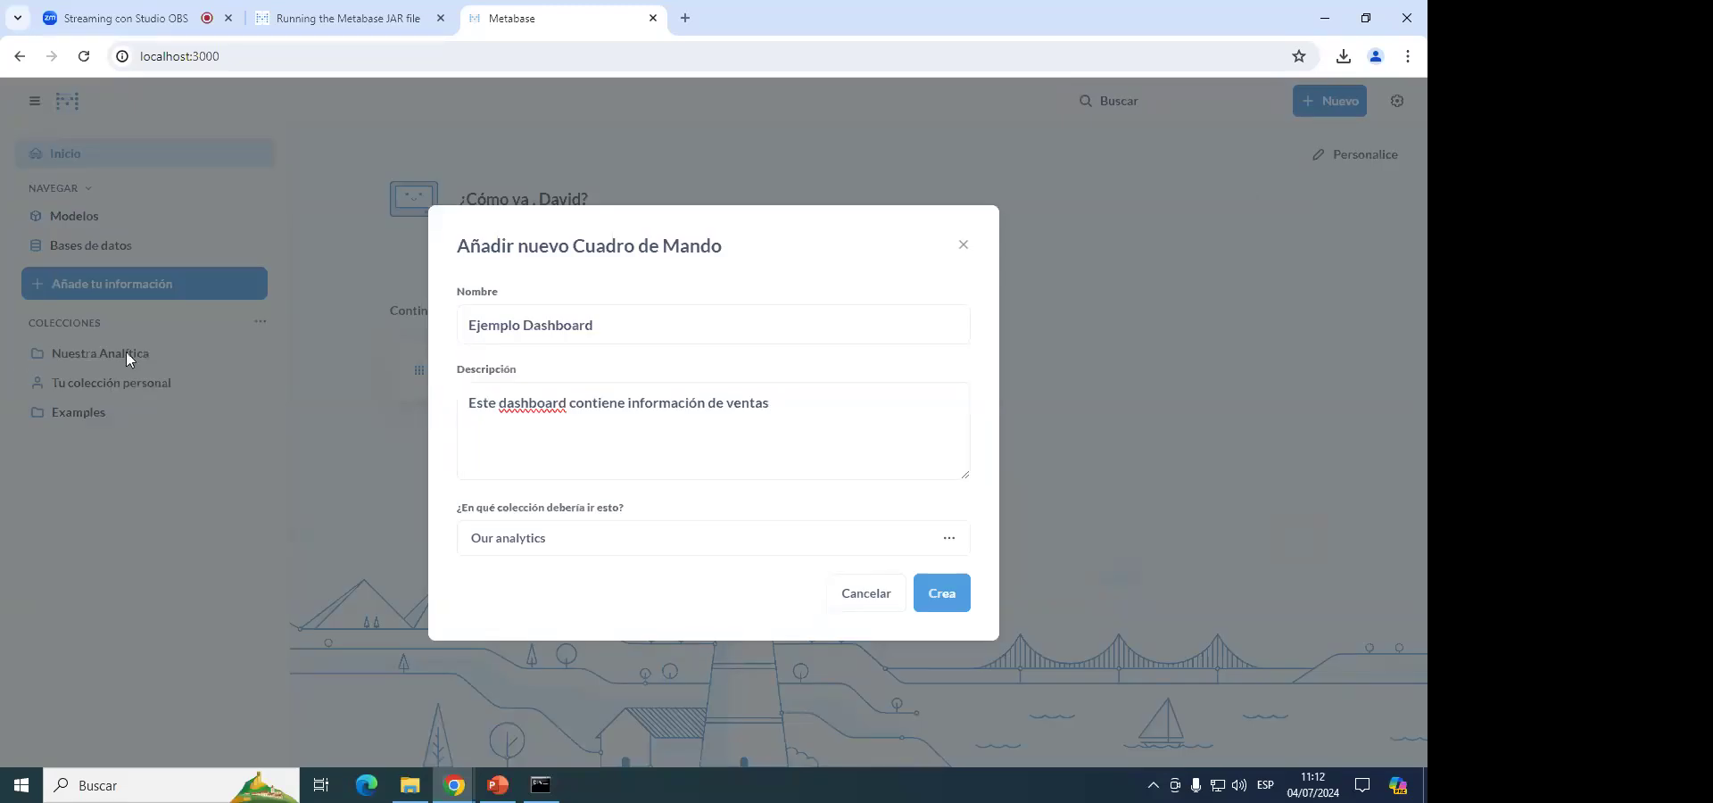
pyautogui.click(575, 546)
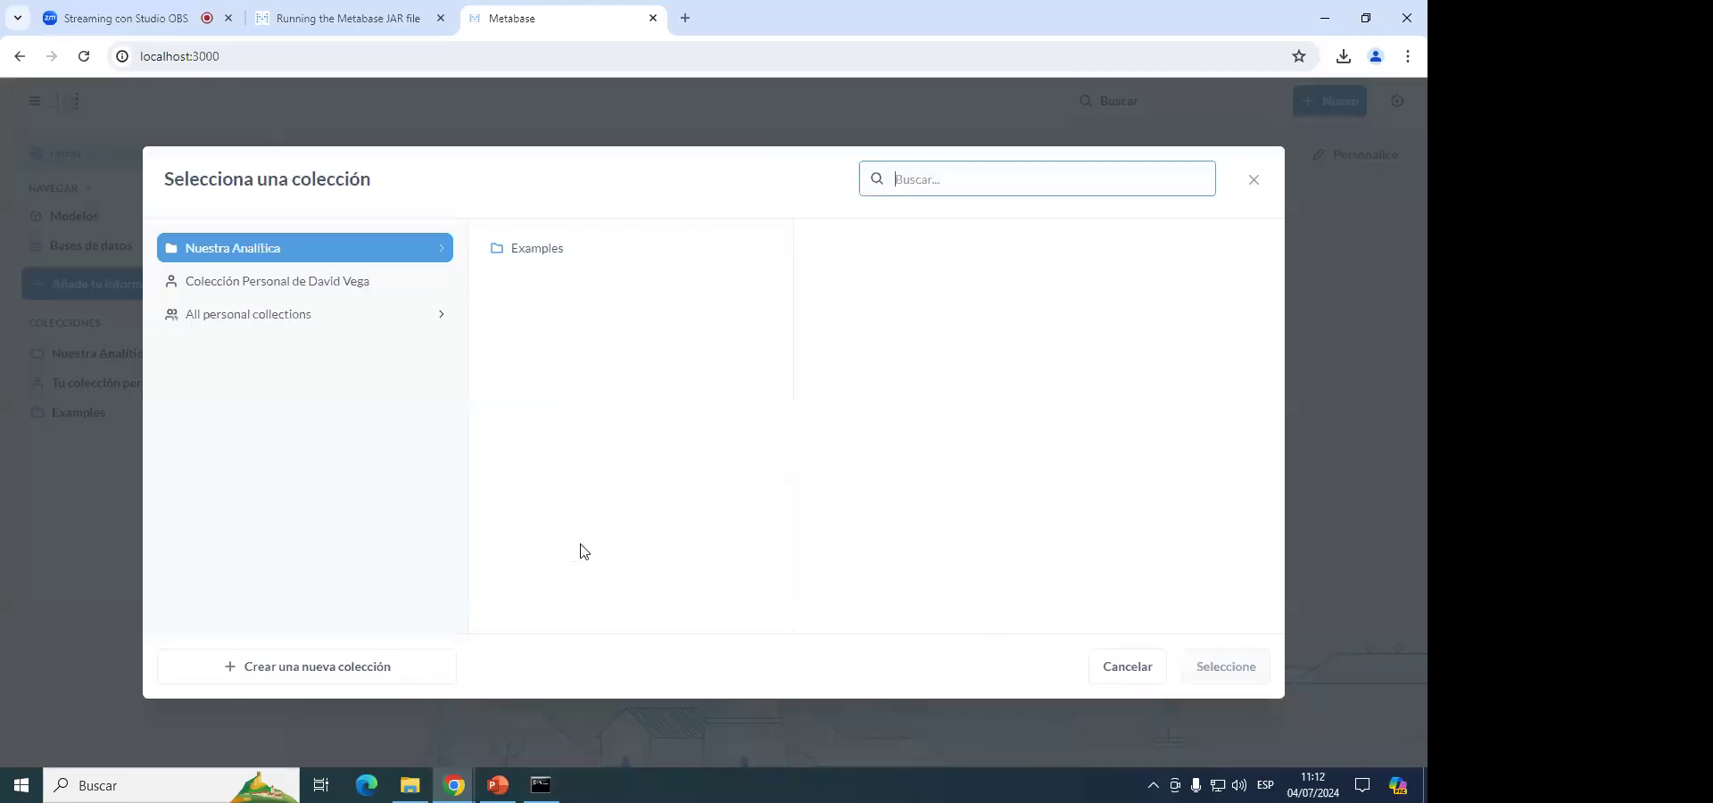
pyautogui.click(375, 313)
pyautogui.click(363, 241)
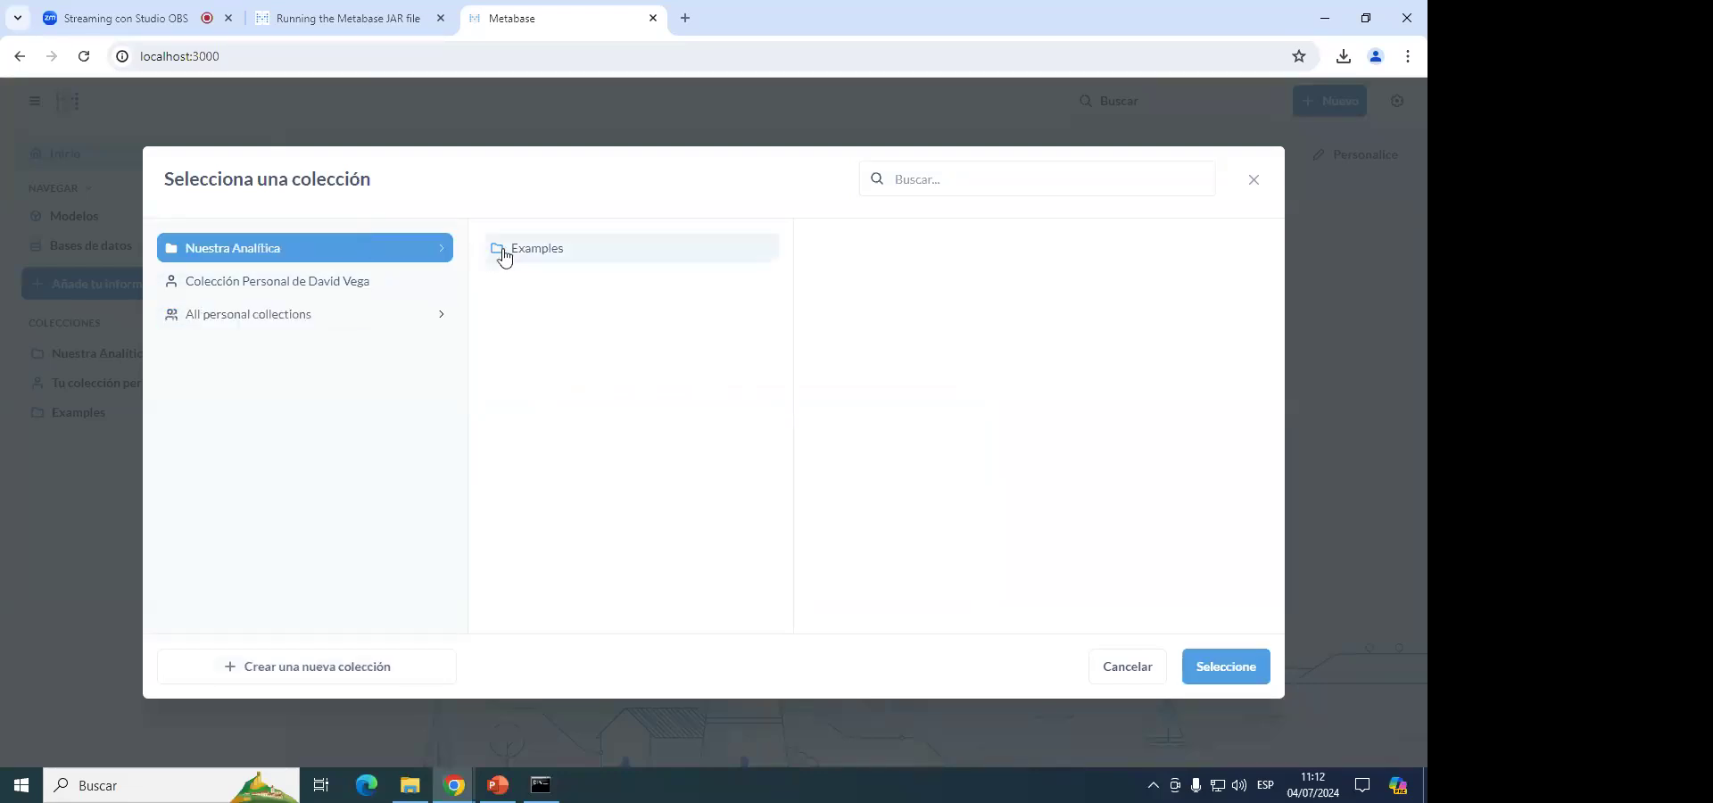
pyautogui.click(504, 256)
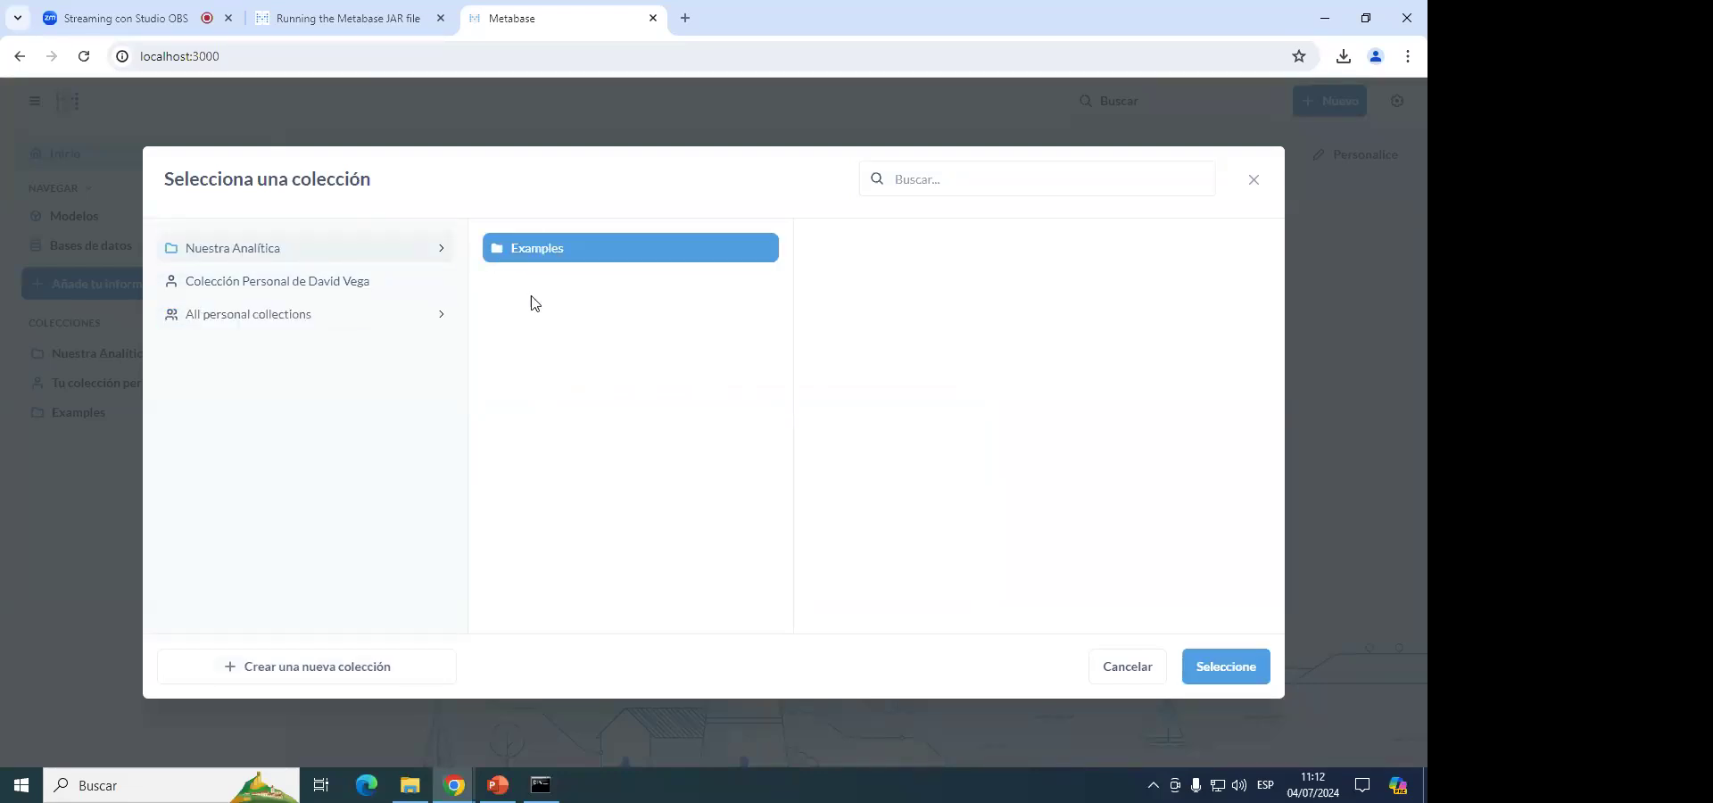
# Create a collection named Ejemplo Ventas inside Nuestra Analítica, choose it as the destination, and create the dashboard there.
pyautogui.click(298, 253)
pyautogui.click(323, 669)
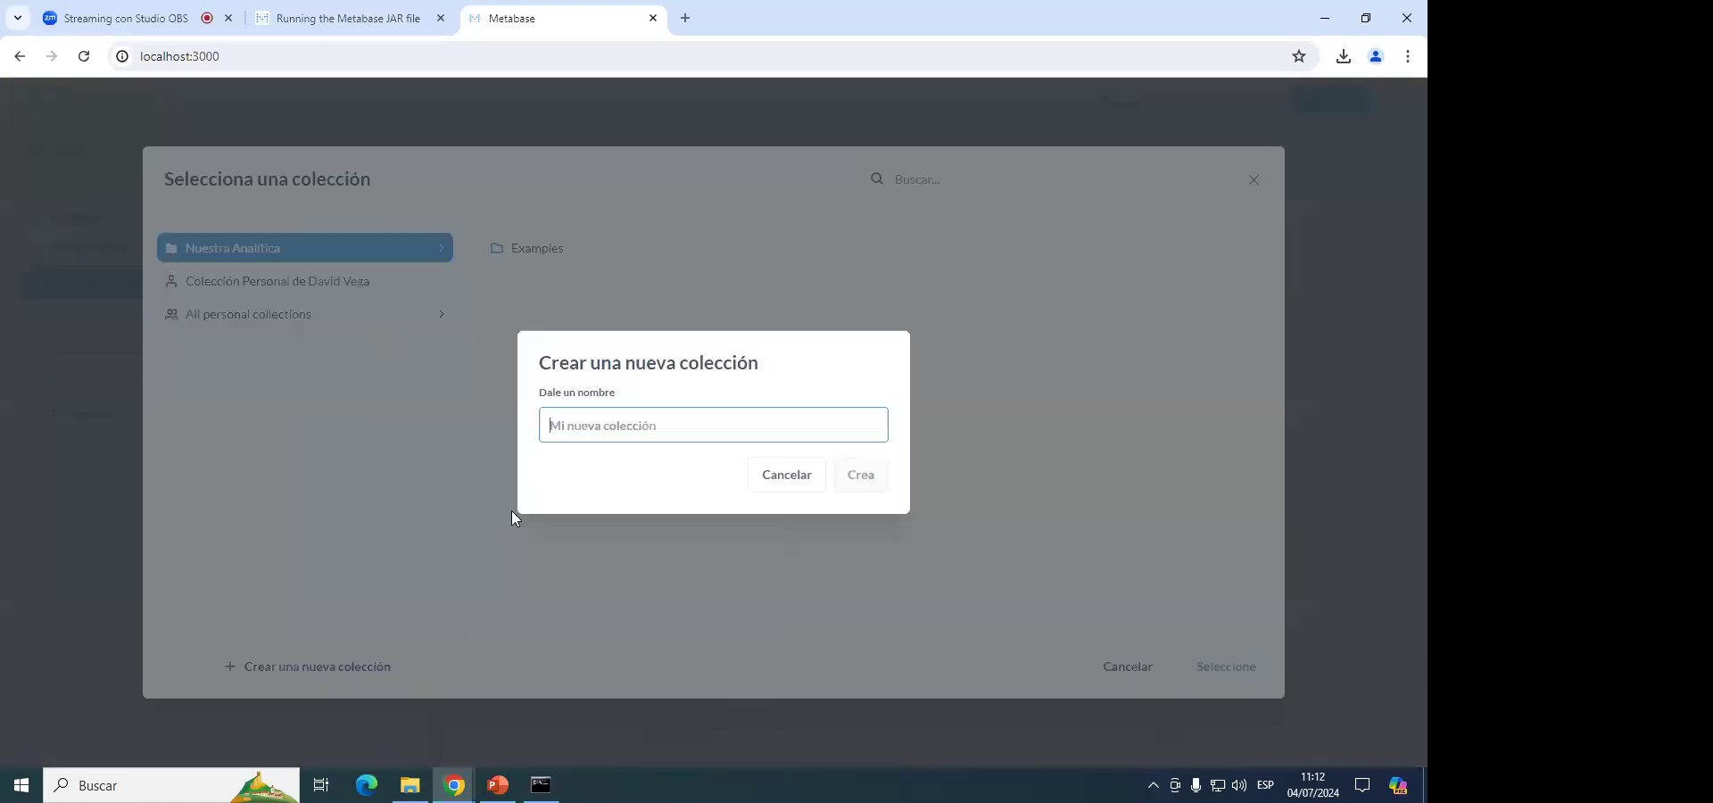
pyautogui.write('U')
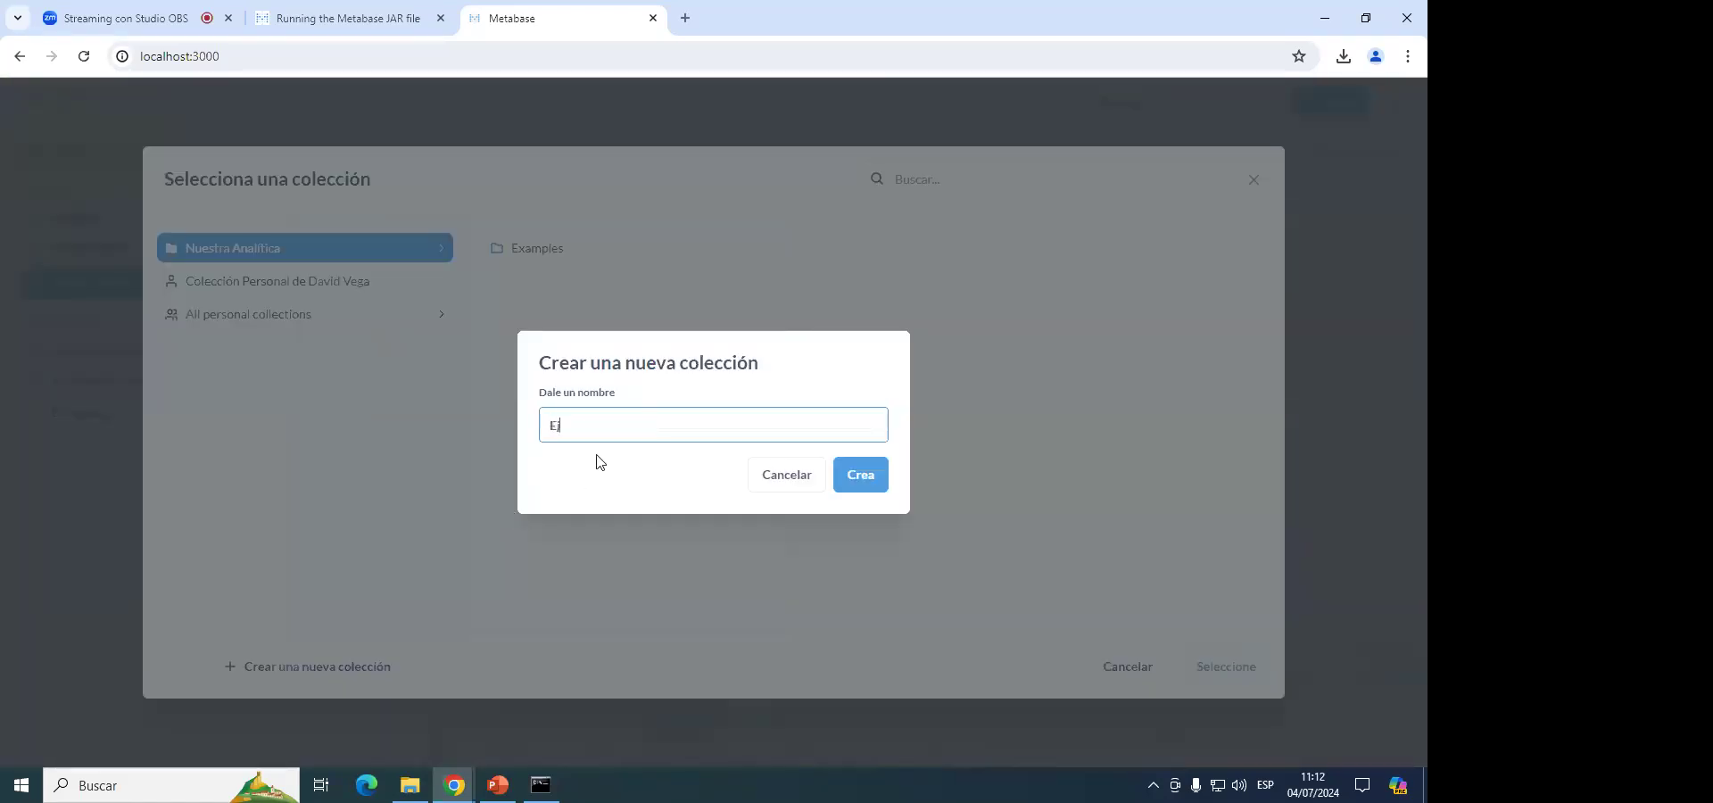
pyautogui.press('BackSpace')
pyautogui.write('E')
pyautogui.click(880, 479)
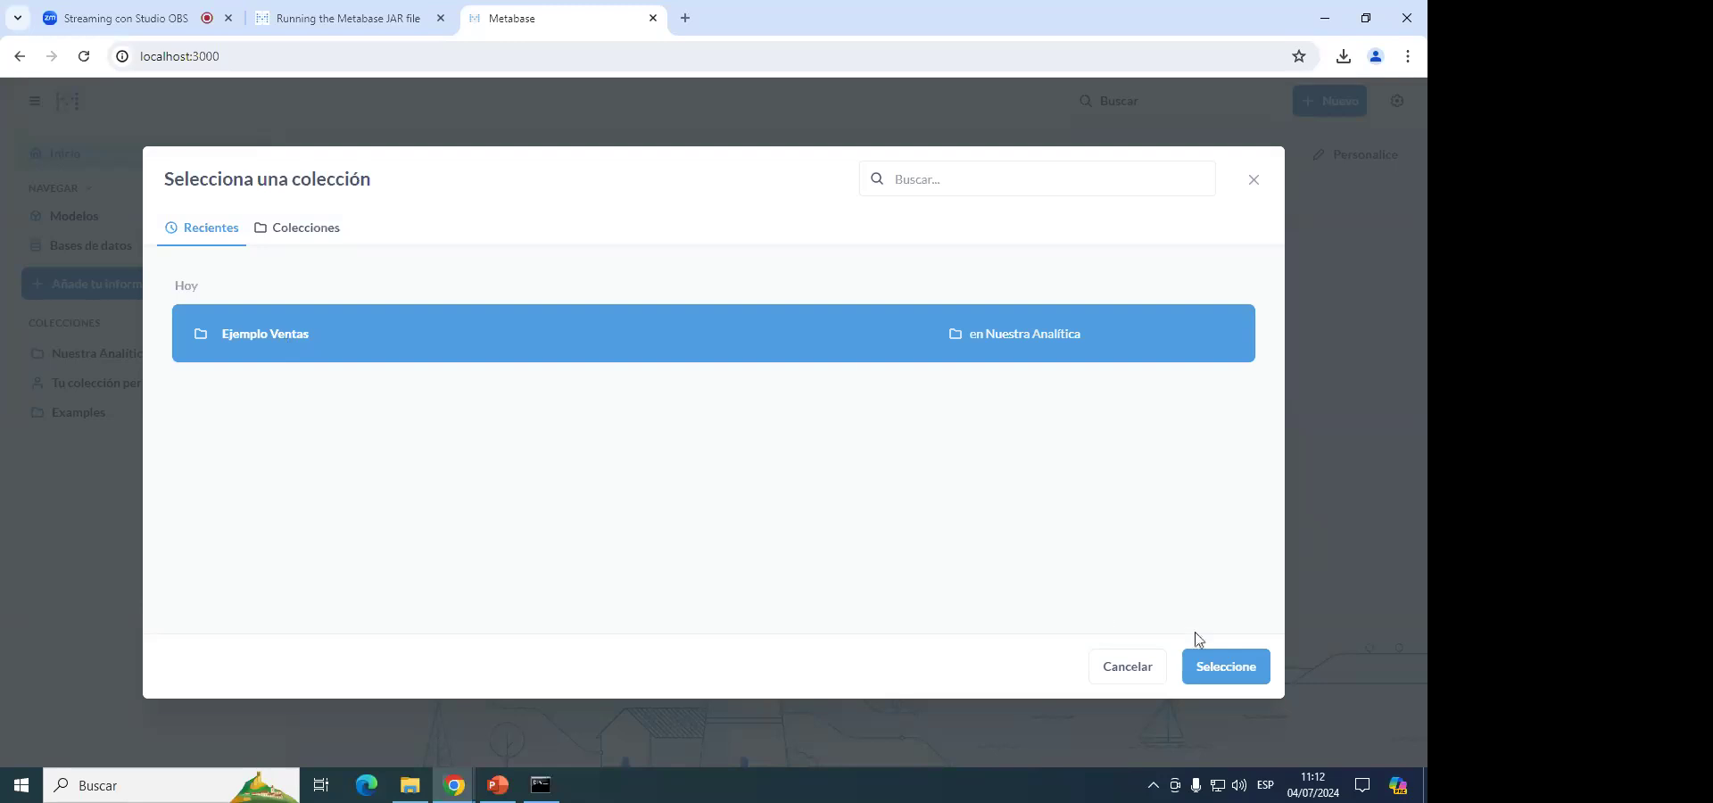
pyautogui.click(1215, 667)
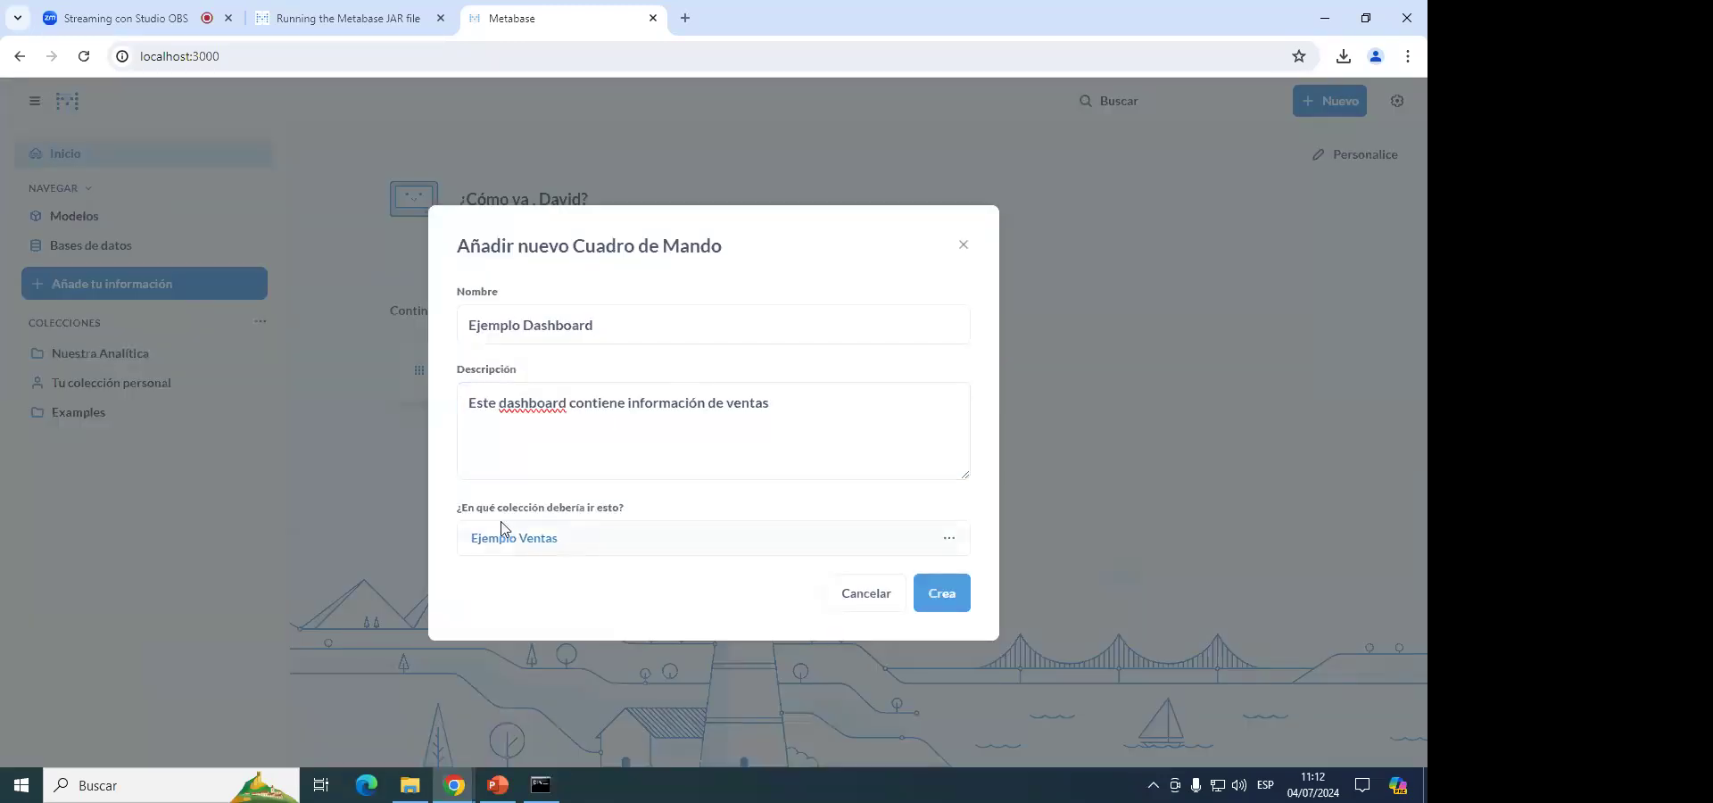
pyautogui.click(946, 593)
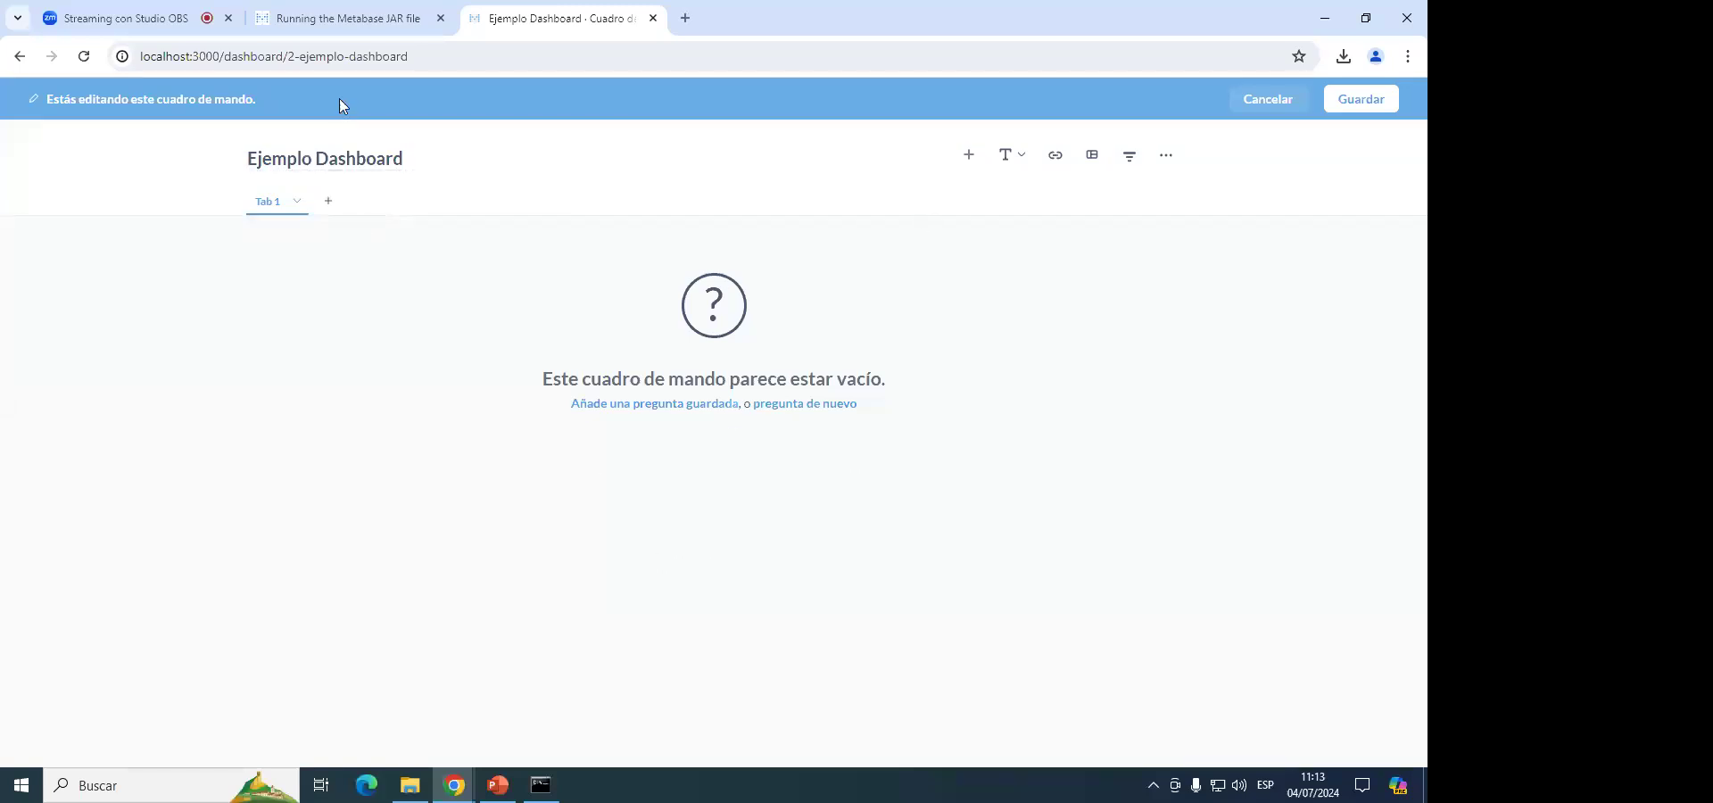
# Start adding a saved question to the empty dashboard and list those in the Examples collection of Nuestra Analítica.
pyautogui.click(653, 409)
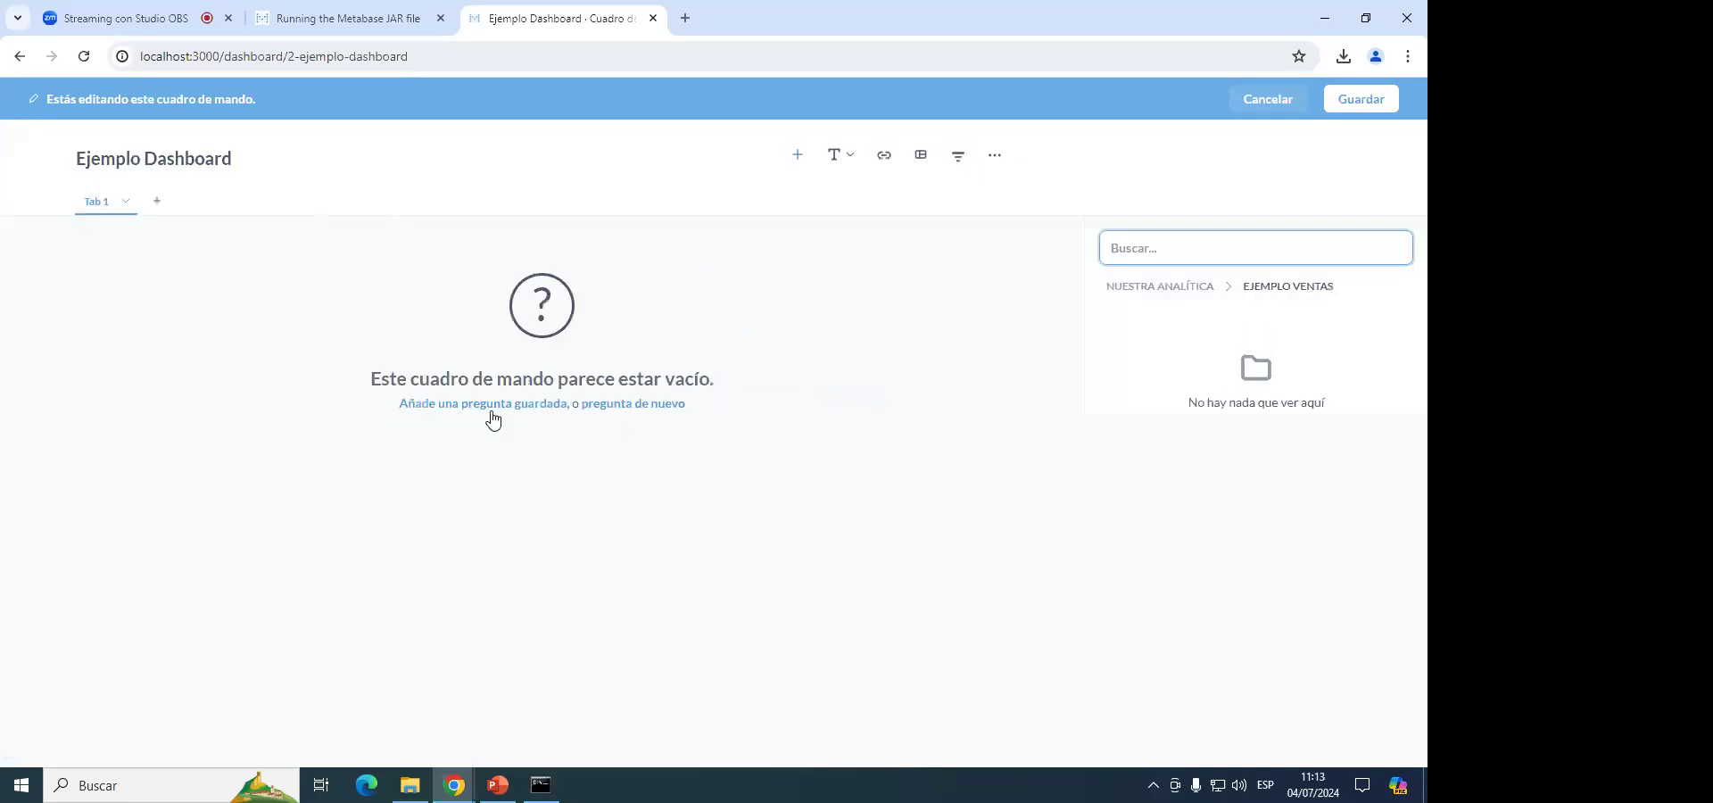
pyautogui.click(1161, 285)
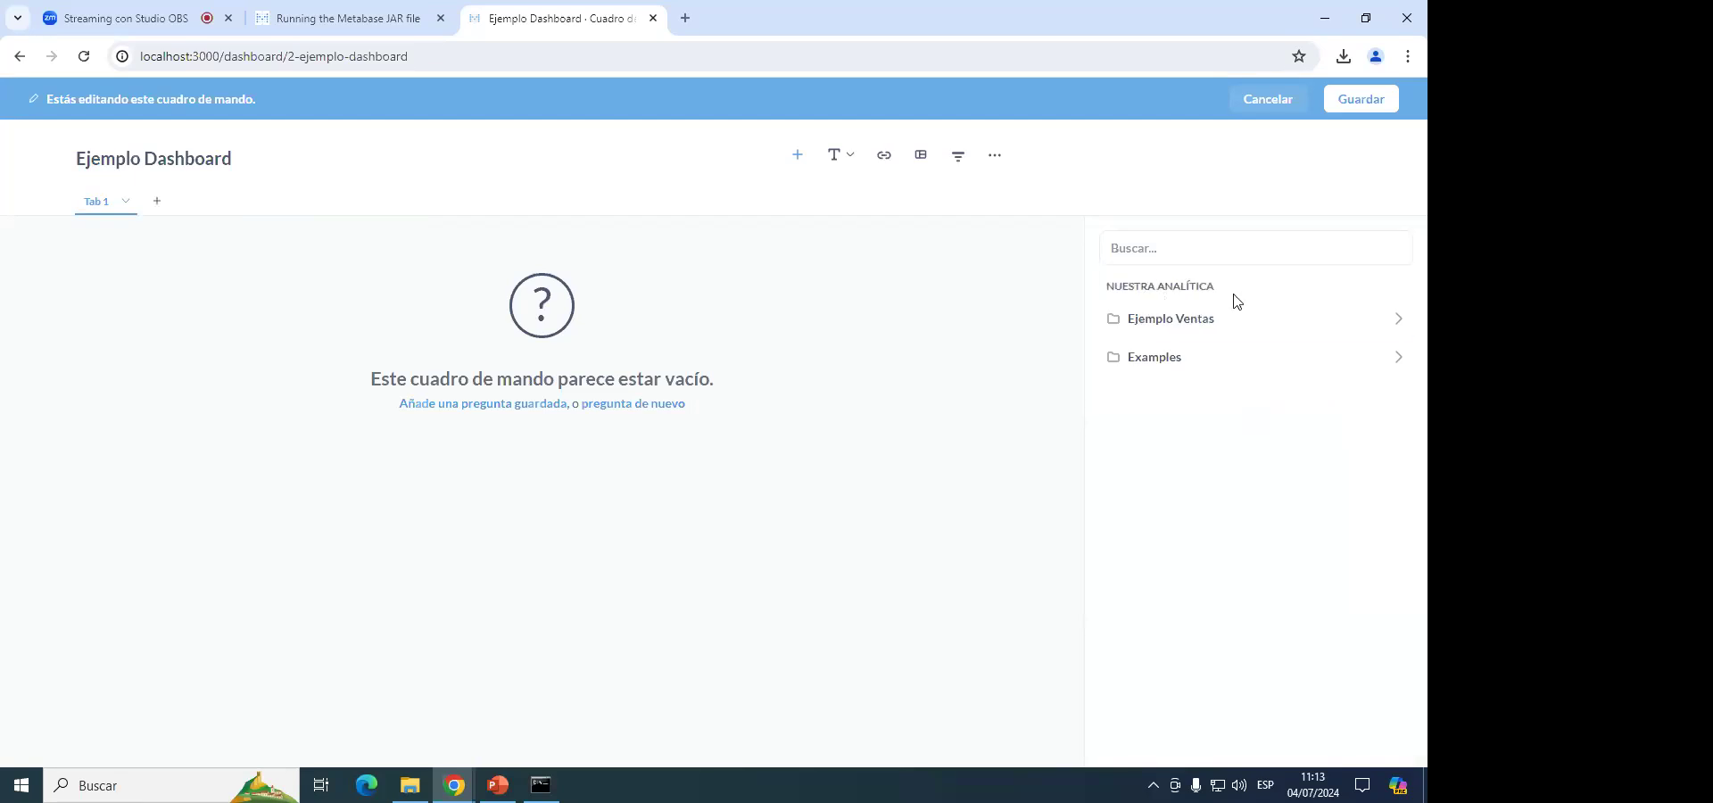
pyautogui.click(1183, 358)
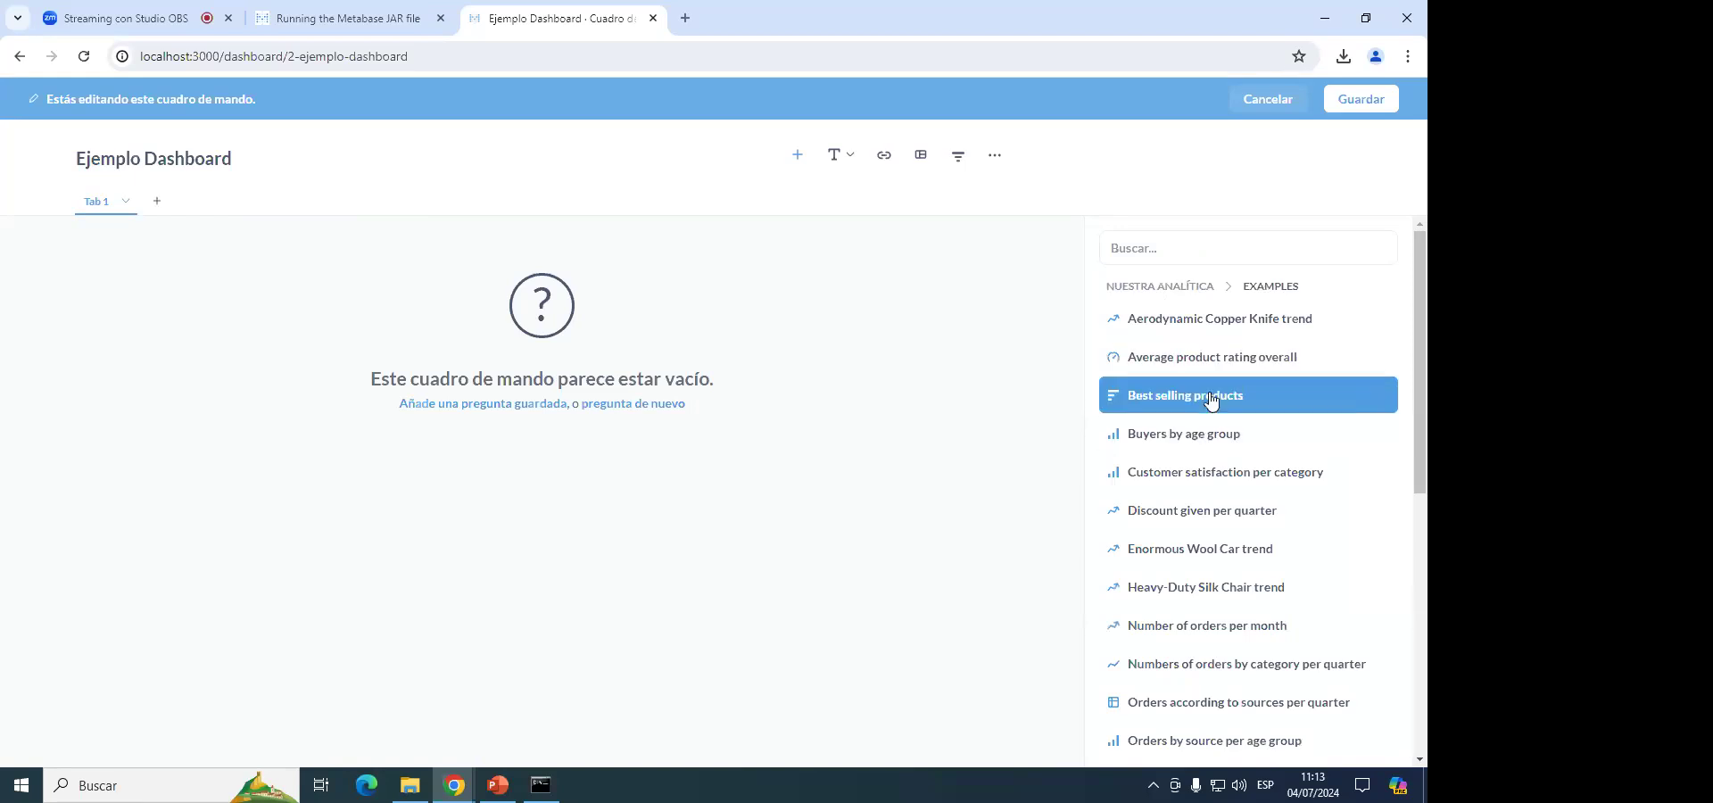
# Add the saved question Orders by source per age group from the Examples collection to the dashboard and enlarge its card.
pyautogui.scroll(-2, 1206, 535)
pyautogui.scroll(-5, 1204, 500)
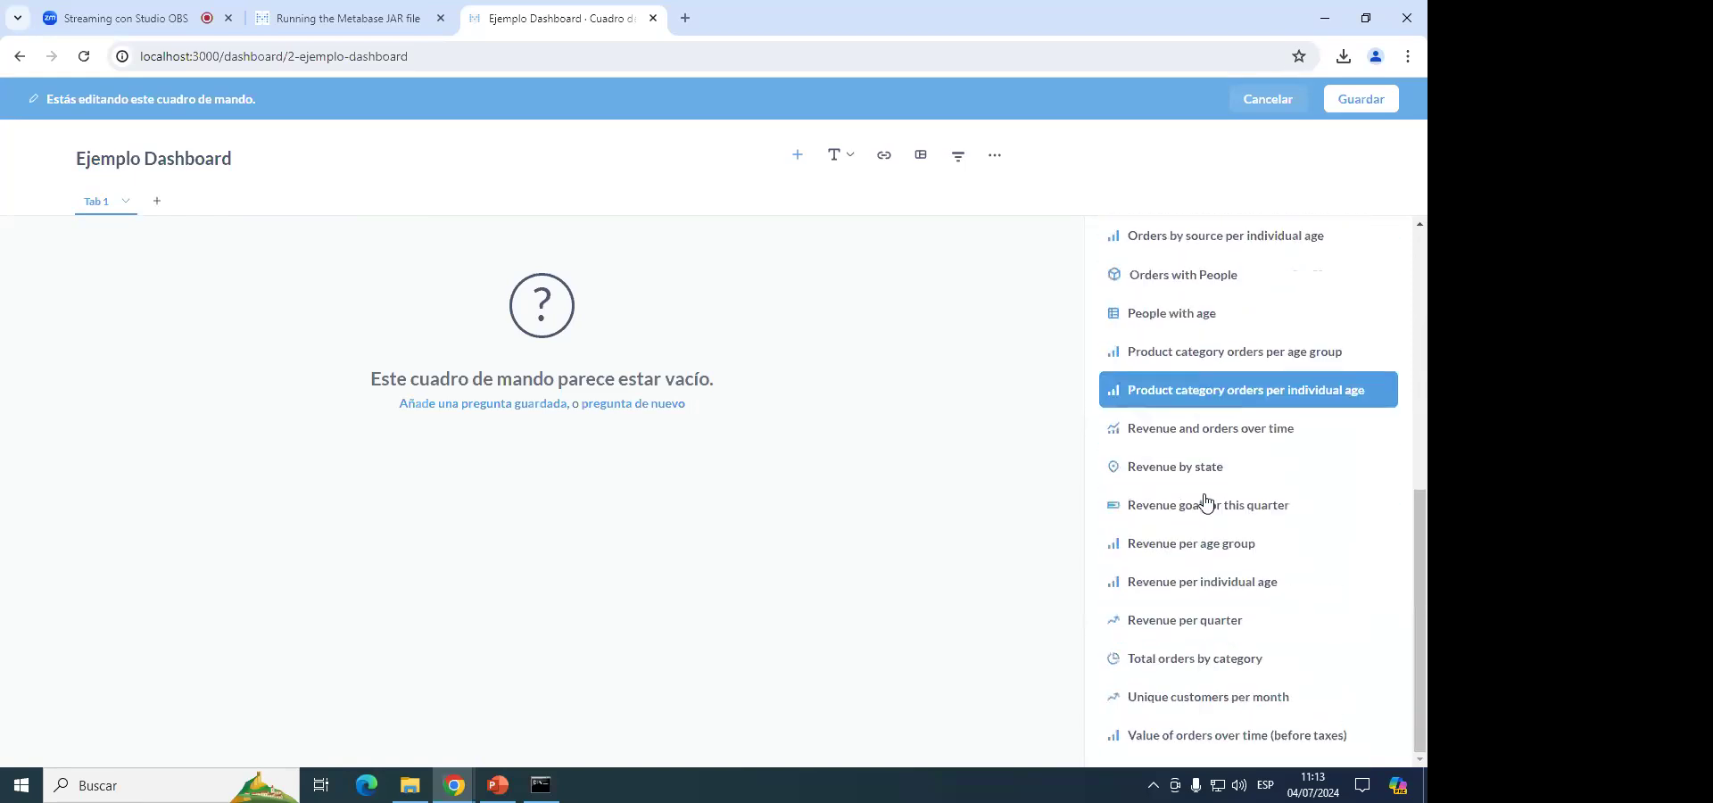
pyautogui.scroll(7, 1204, 499)
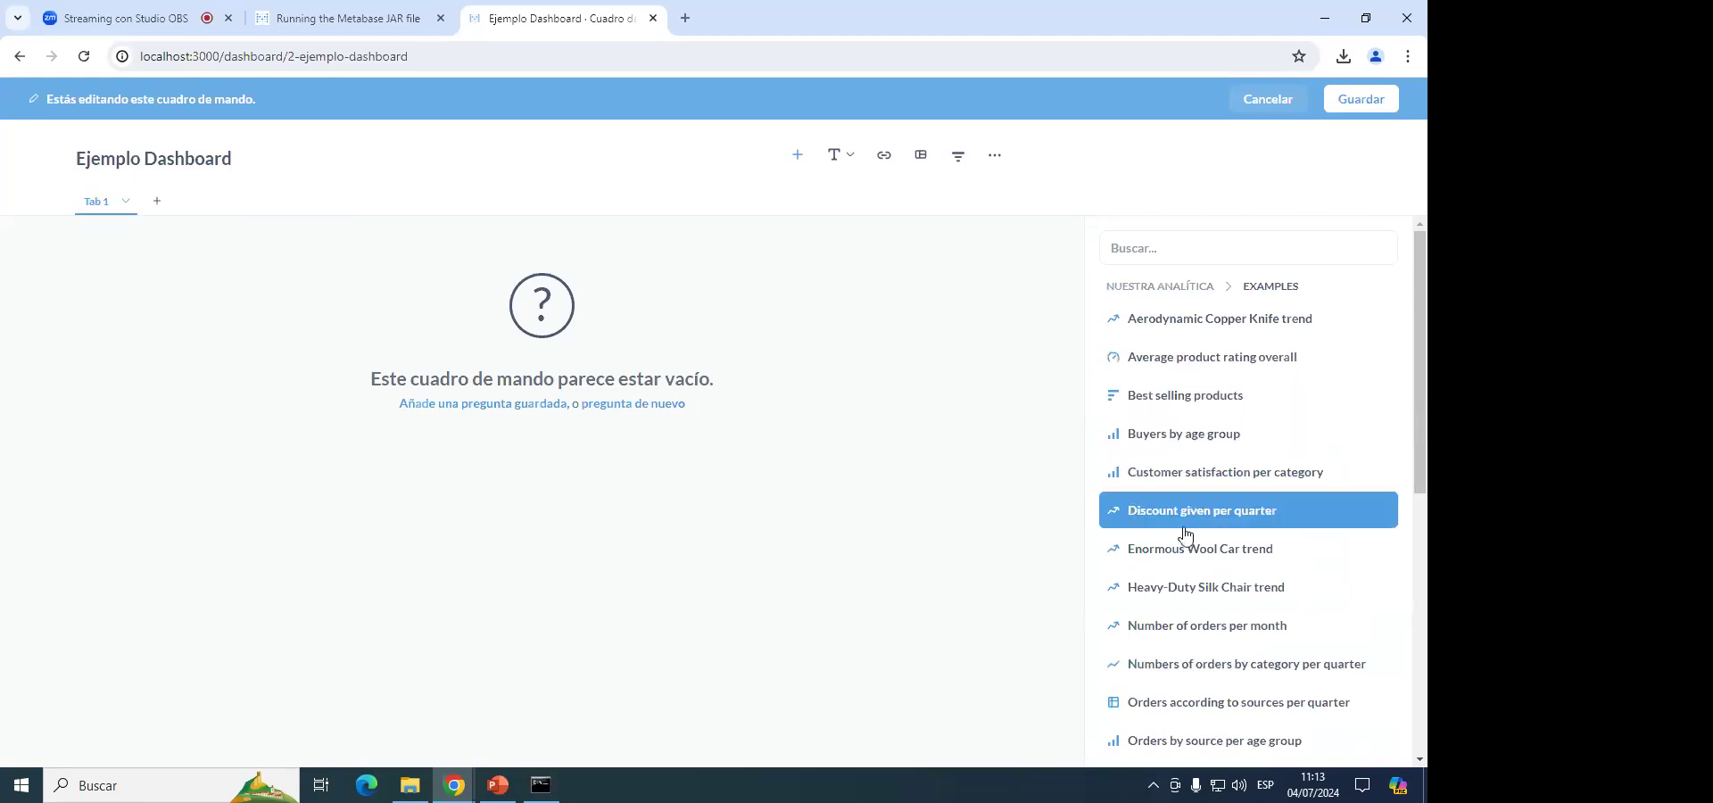
pyautogui.scroll(-2, 1184, 535)
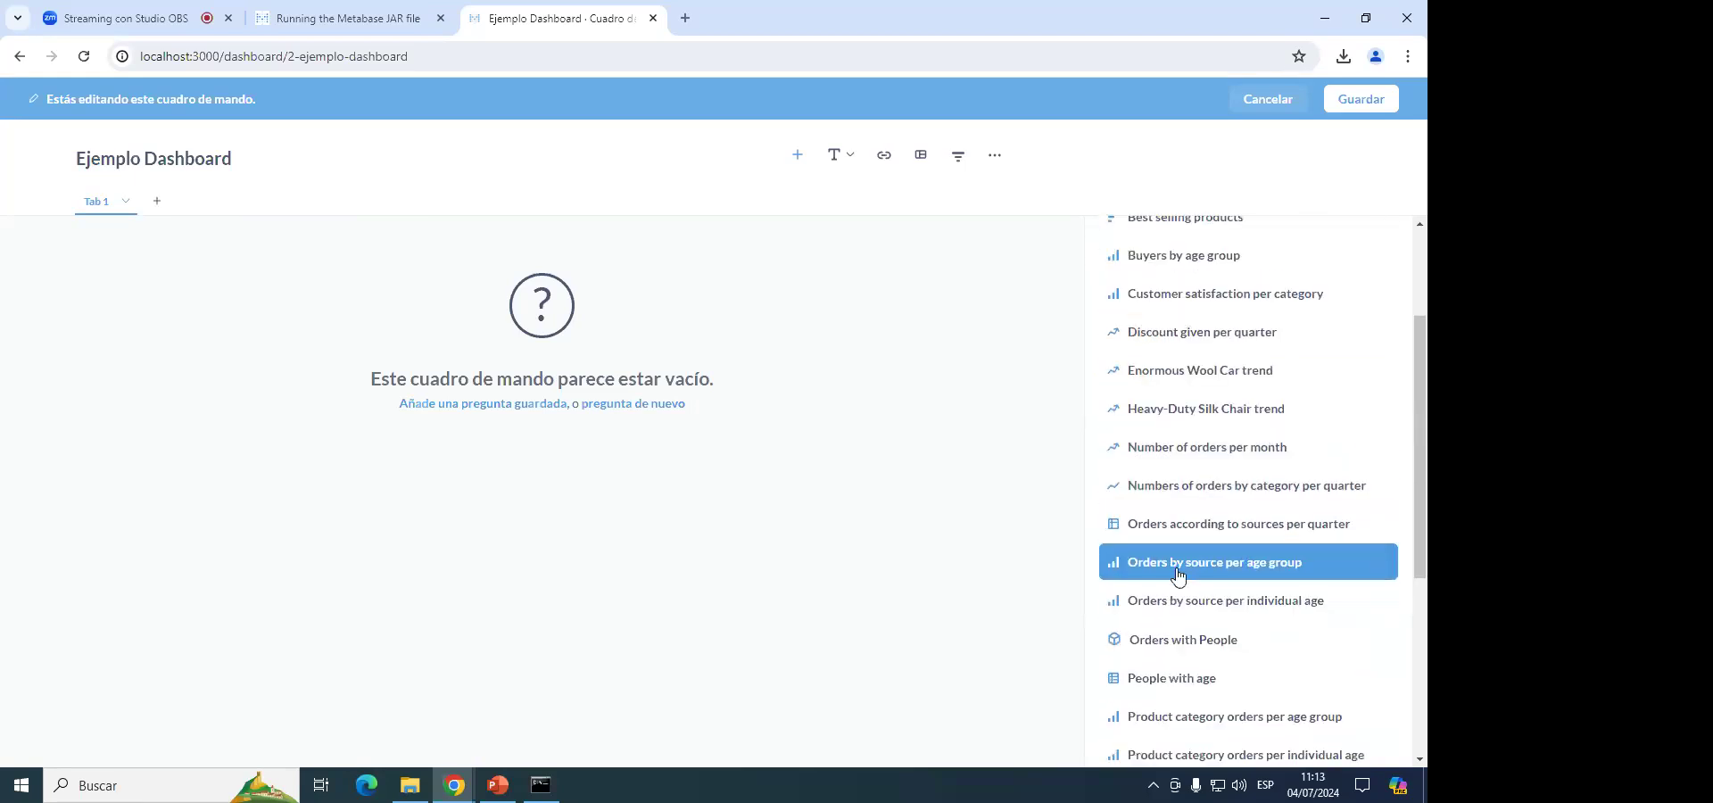
pyautogui.click(1184, 571)
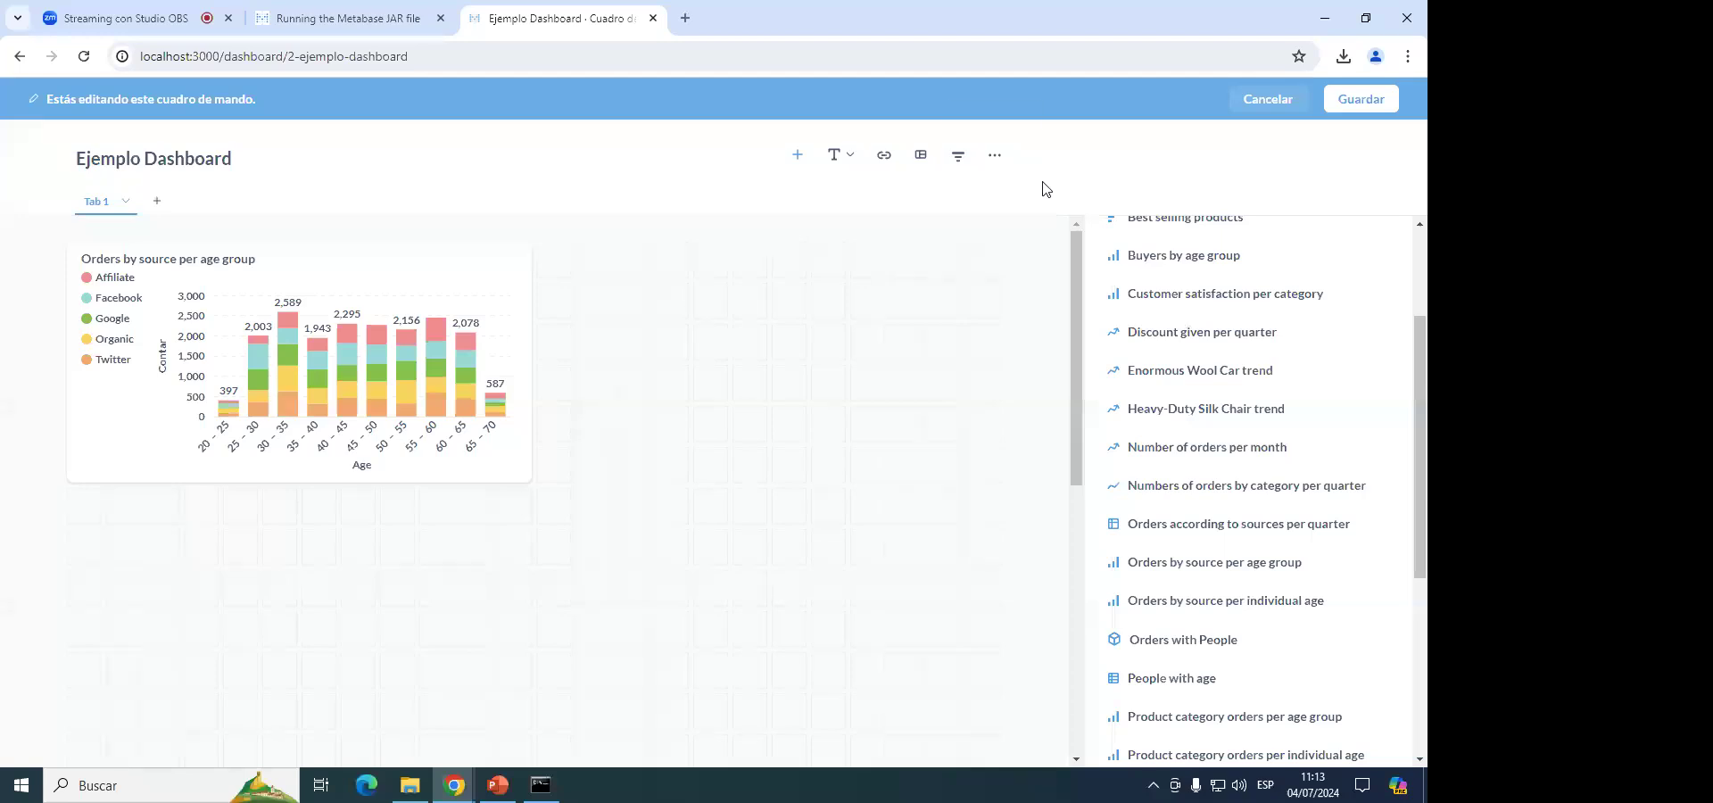
pyautogui.click(796, 163)
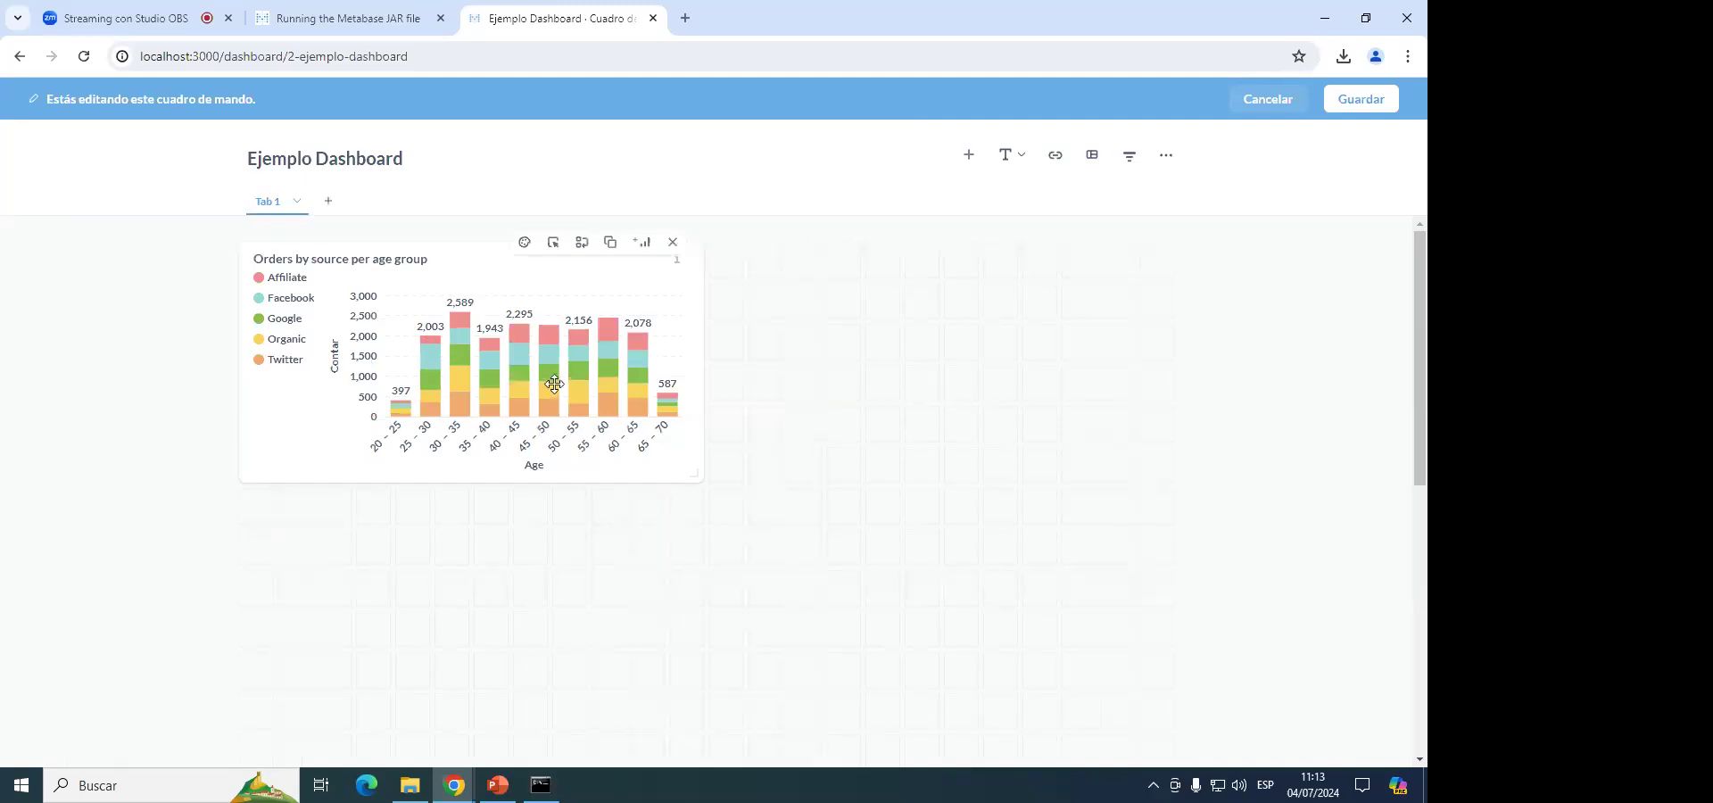
pyautogui.moveTo(461, 267)
pyautogui.mouseDown()
pyautogui.moveTo(474, 273)
pyautogui.moveTo(459, 246)
pyautogui.mouseUp()
pyautogui.moveTo(697, 479); pyautogui.dragTo(899, 532)
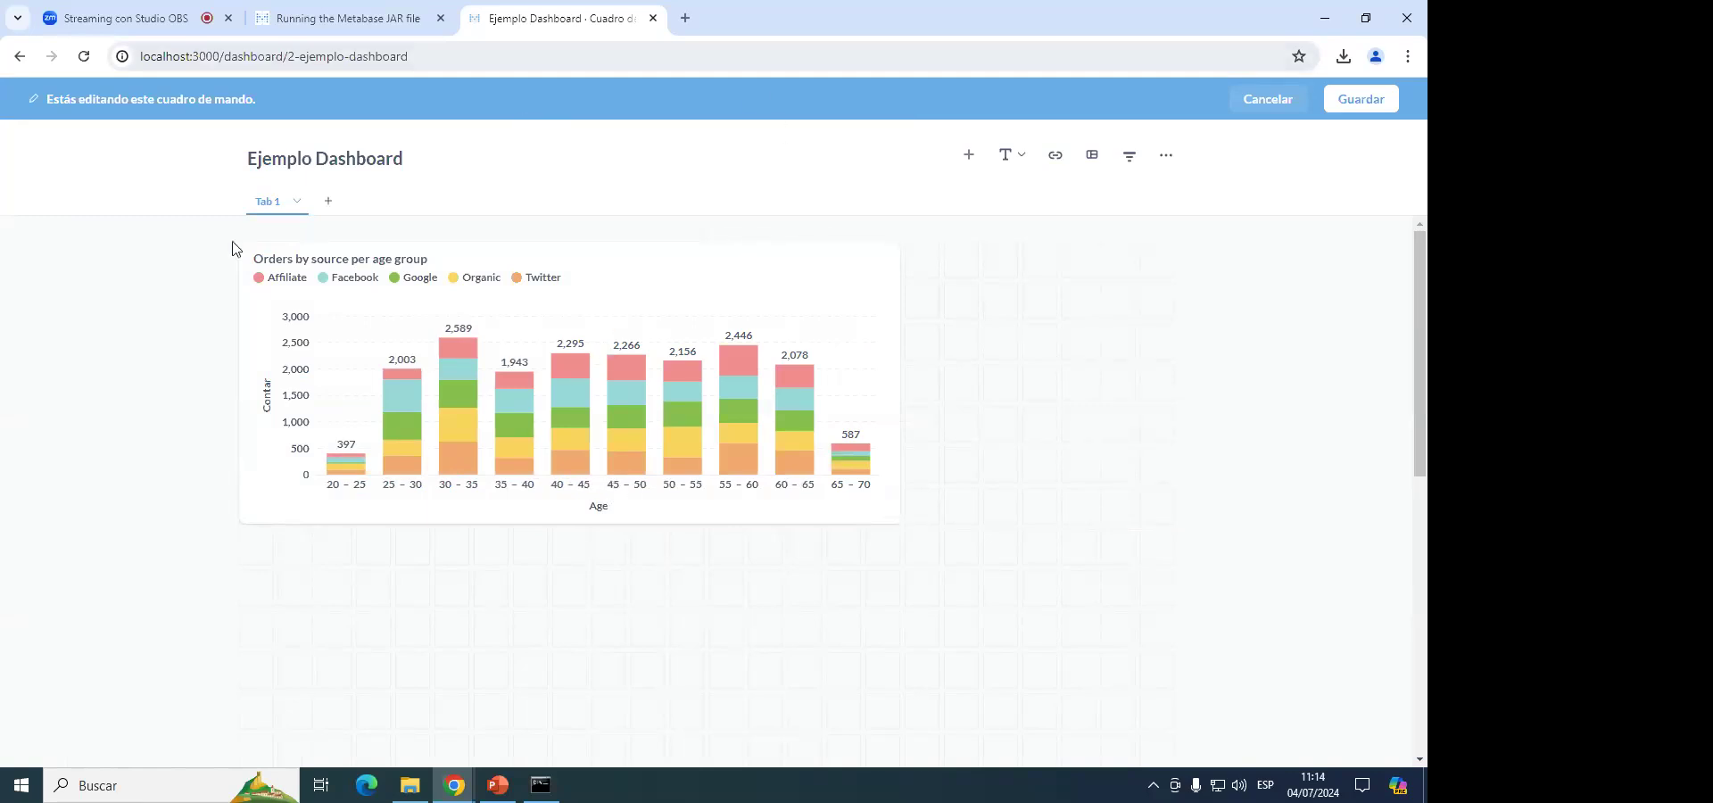
# Open the Metabase home page at localhost:3000 in a new browser tab.
pyautogui.click(684, 17)
pyautogui.write('localhost:3000')
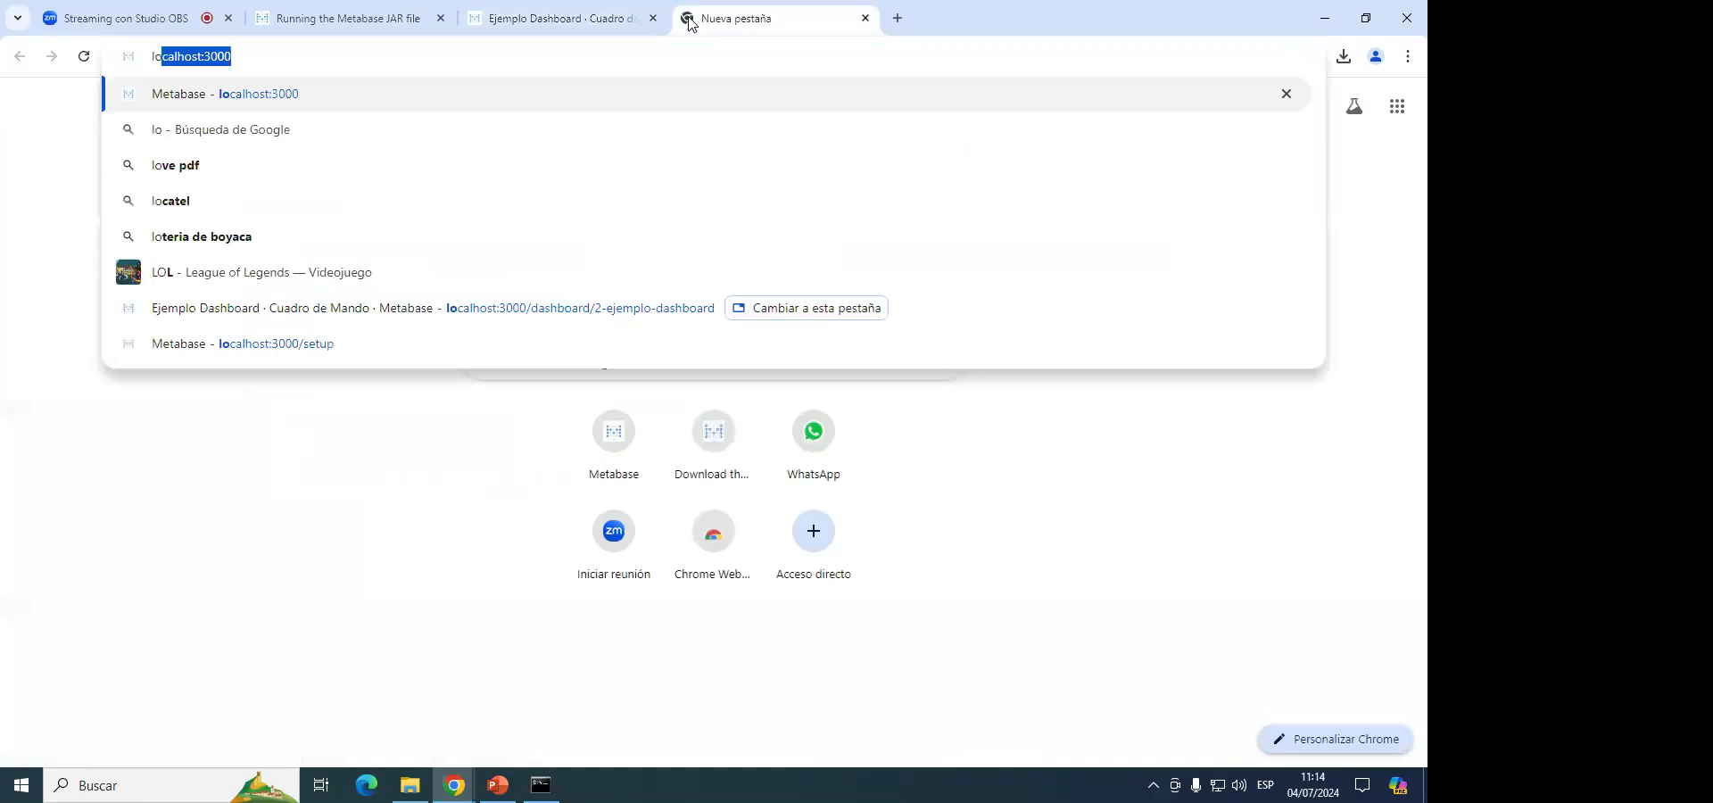
pyautogui.press('Return')
pyautogui.click(632, 21)
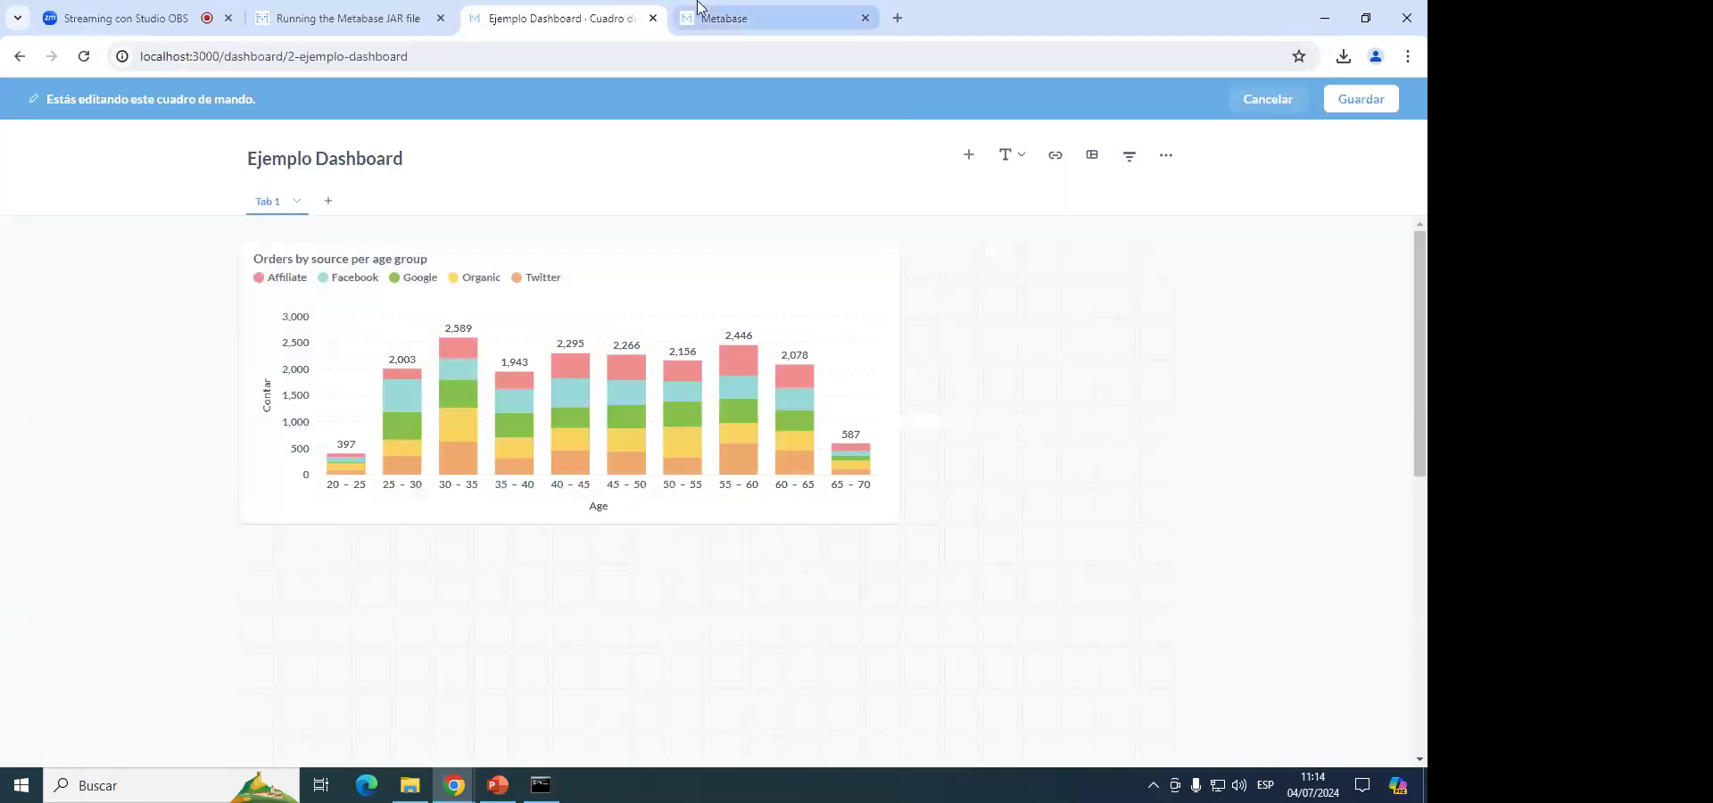
pyautogui.click(730, 20)
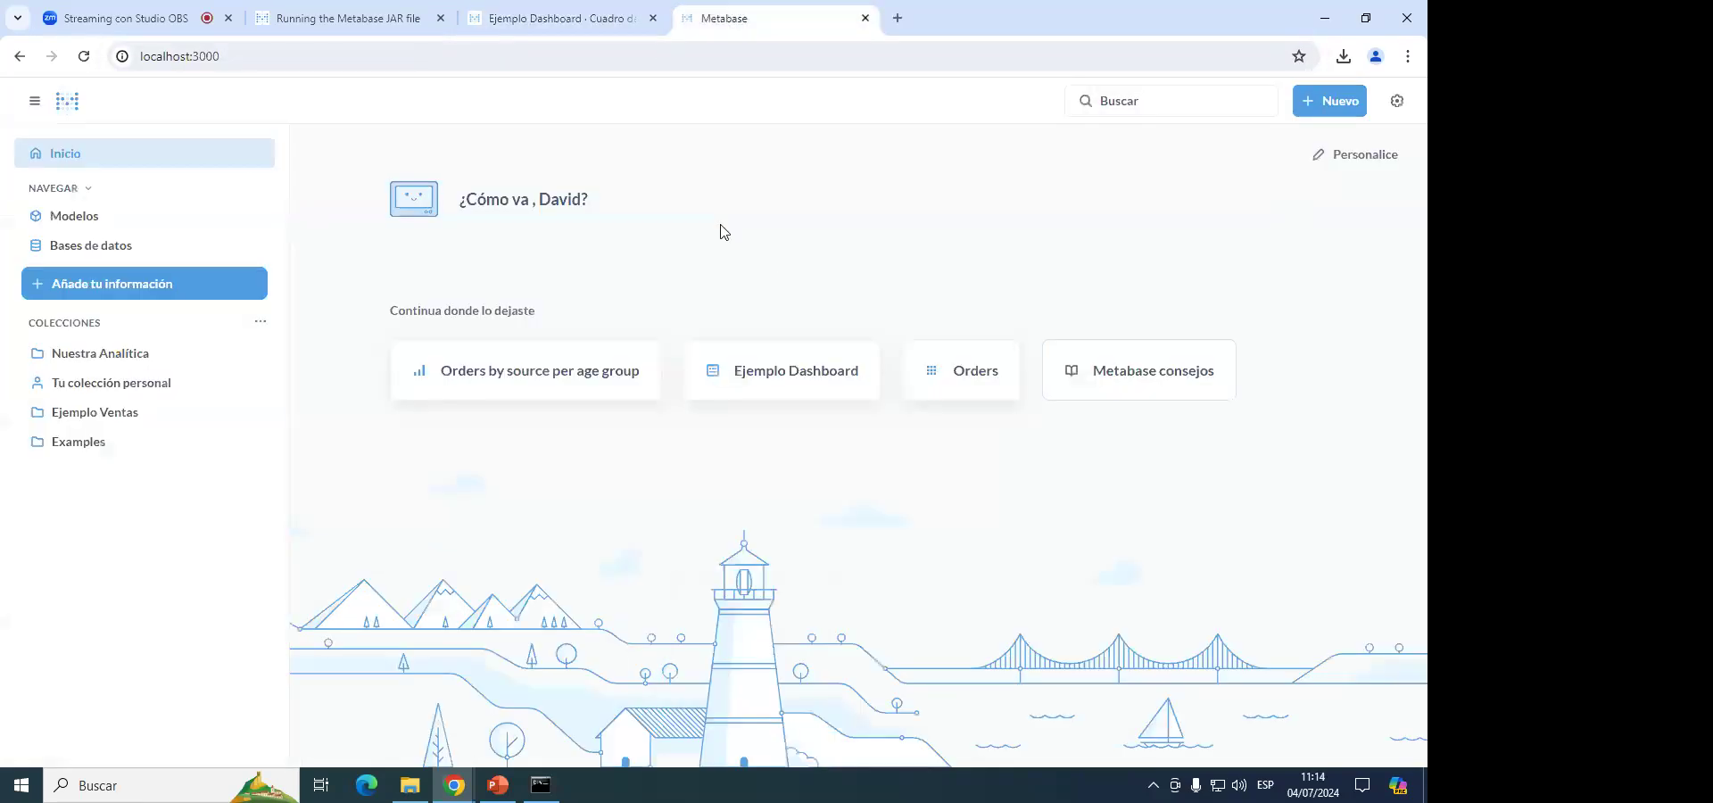
pyautogui.click(625, 18)
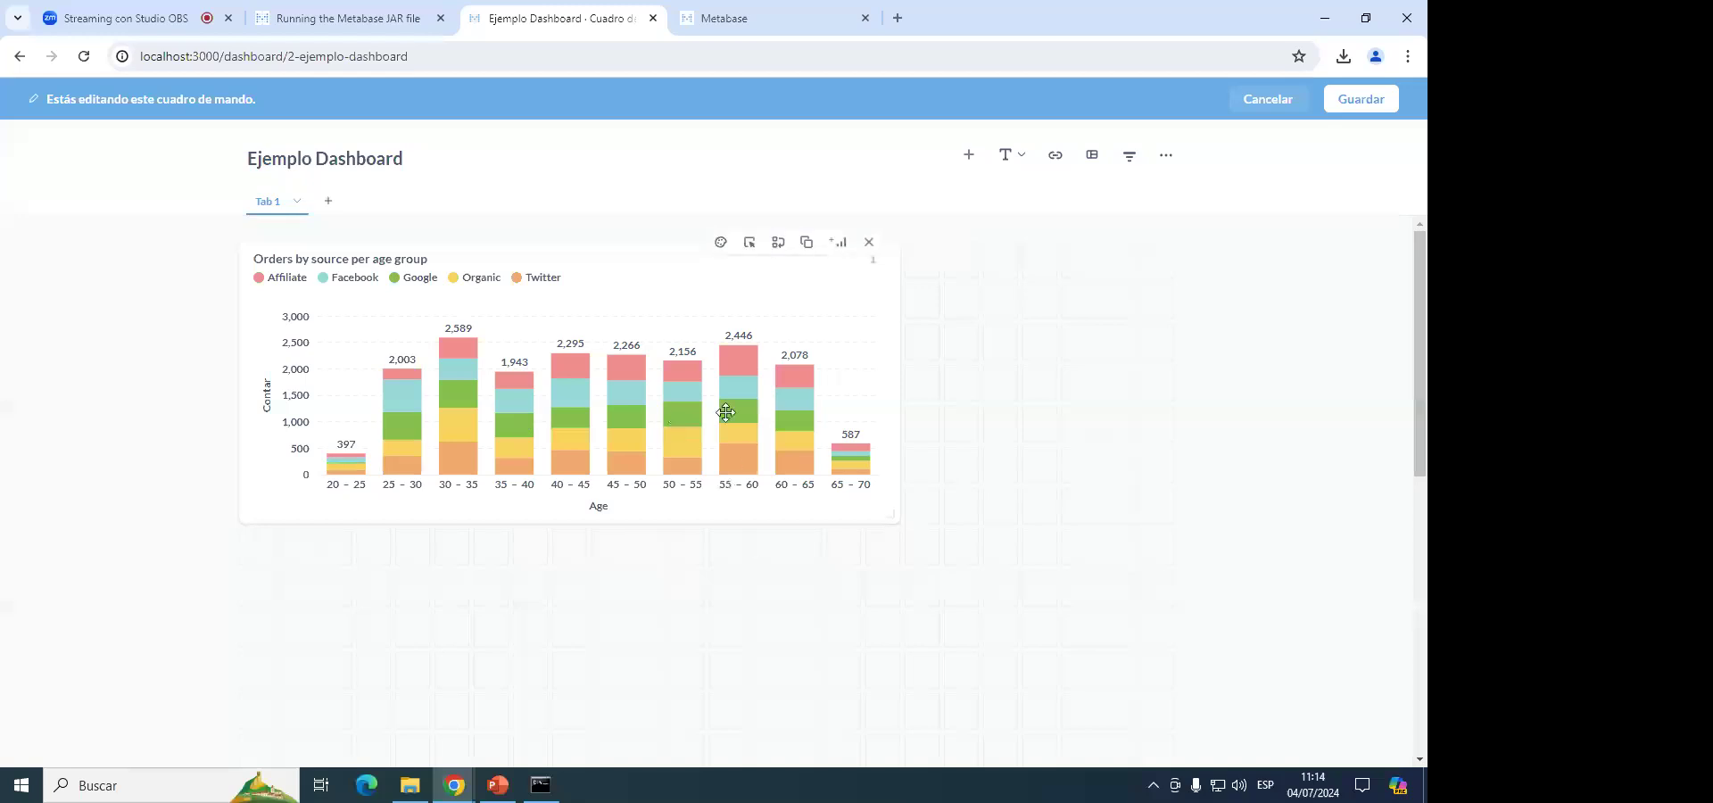
pyautogui.hotkey('ctrl', 'Tab')
# Open Average product rating overall from the Examples collection and look over its available visualization types.
pyautogui.click(134, 453)
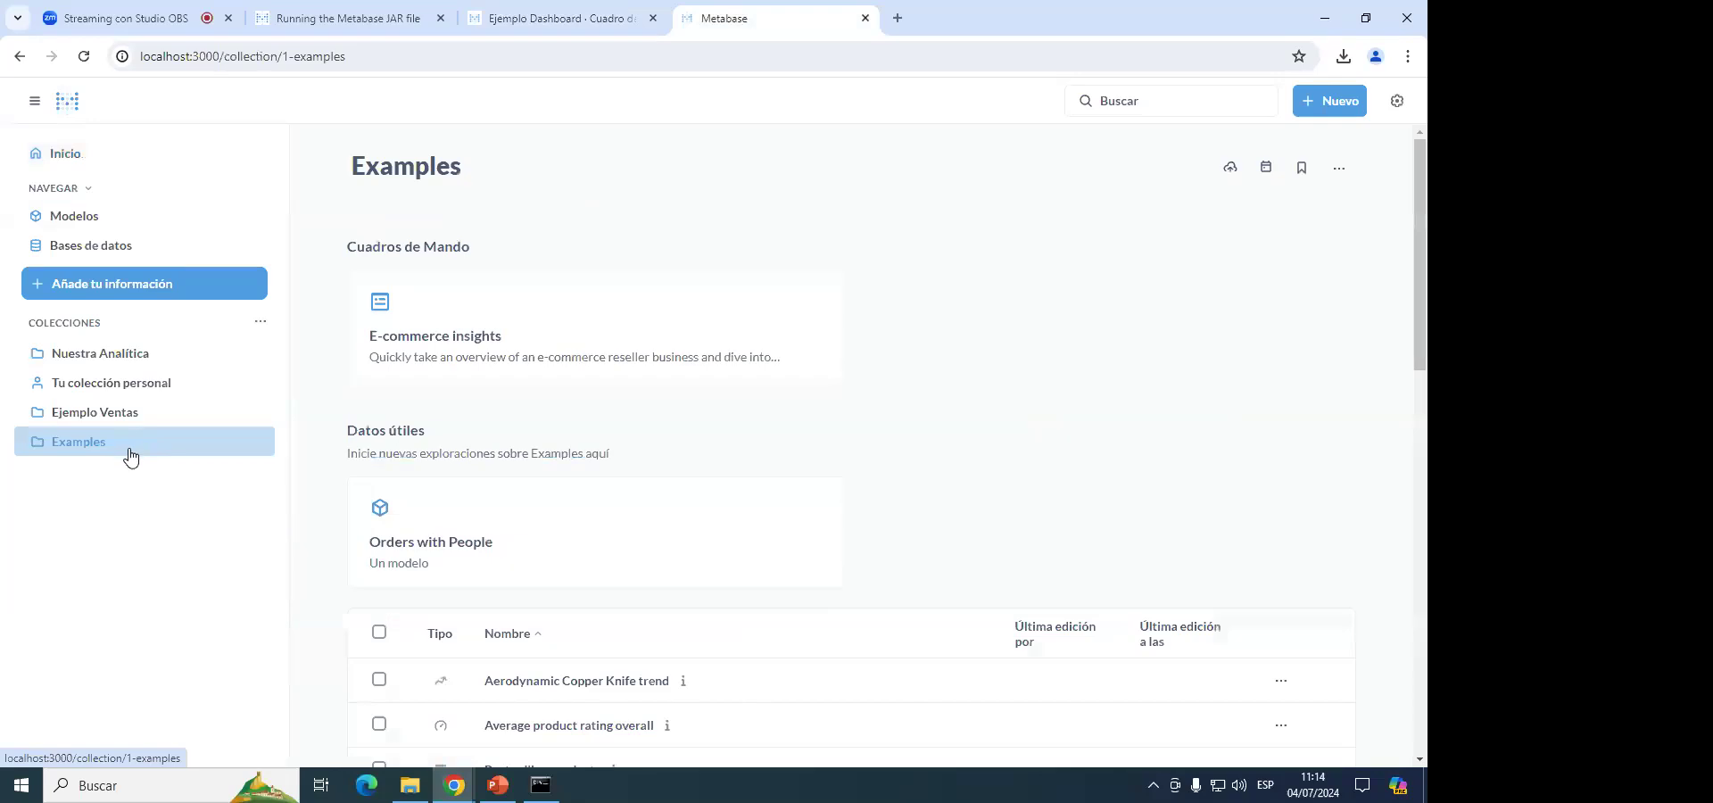
pyautogui.scroll(-3, 638, 576)
pyautogui.click(545, 462)
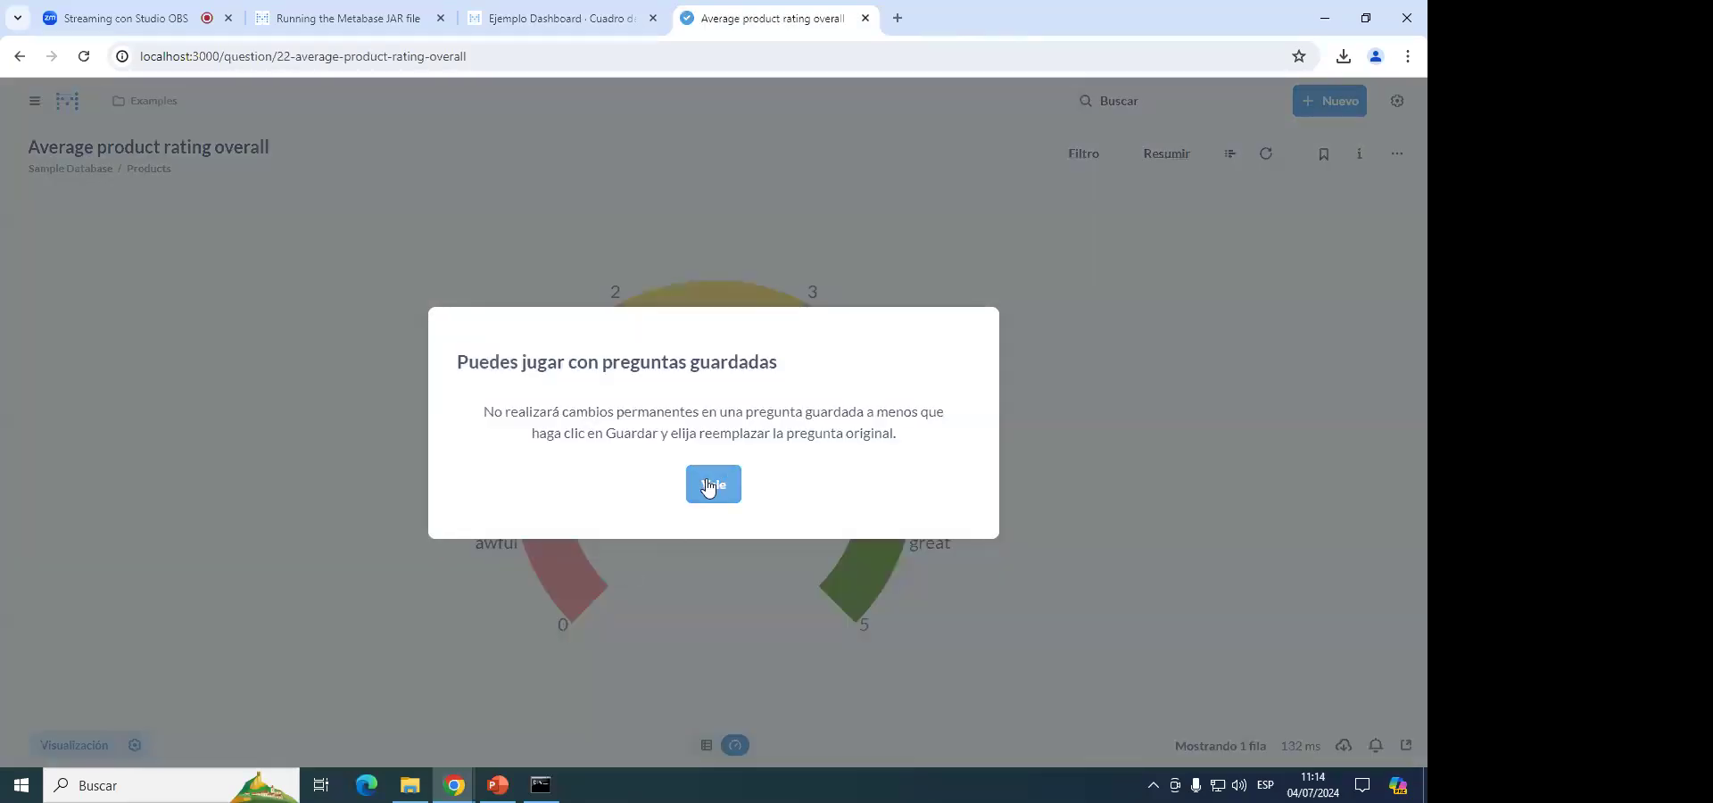
pyautogui.click(711, 484)
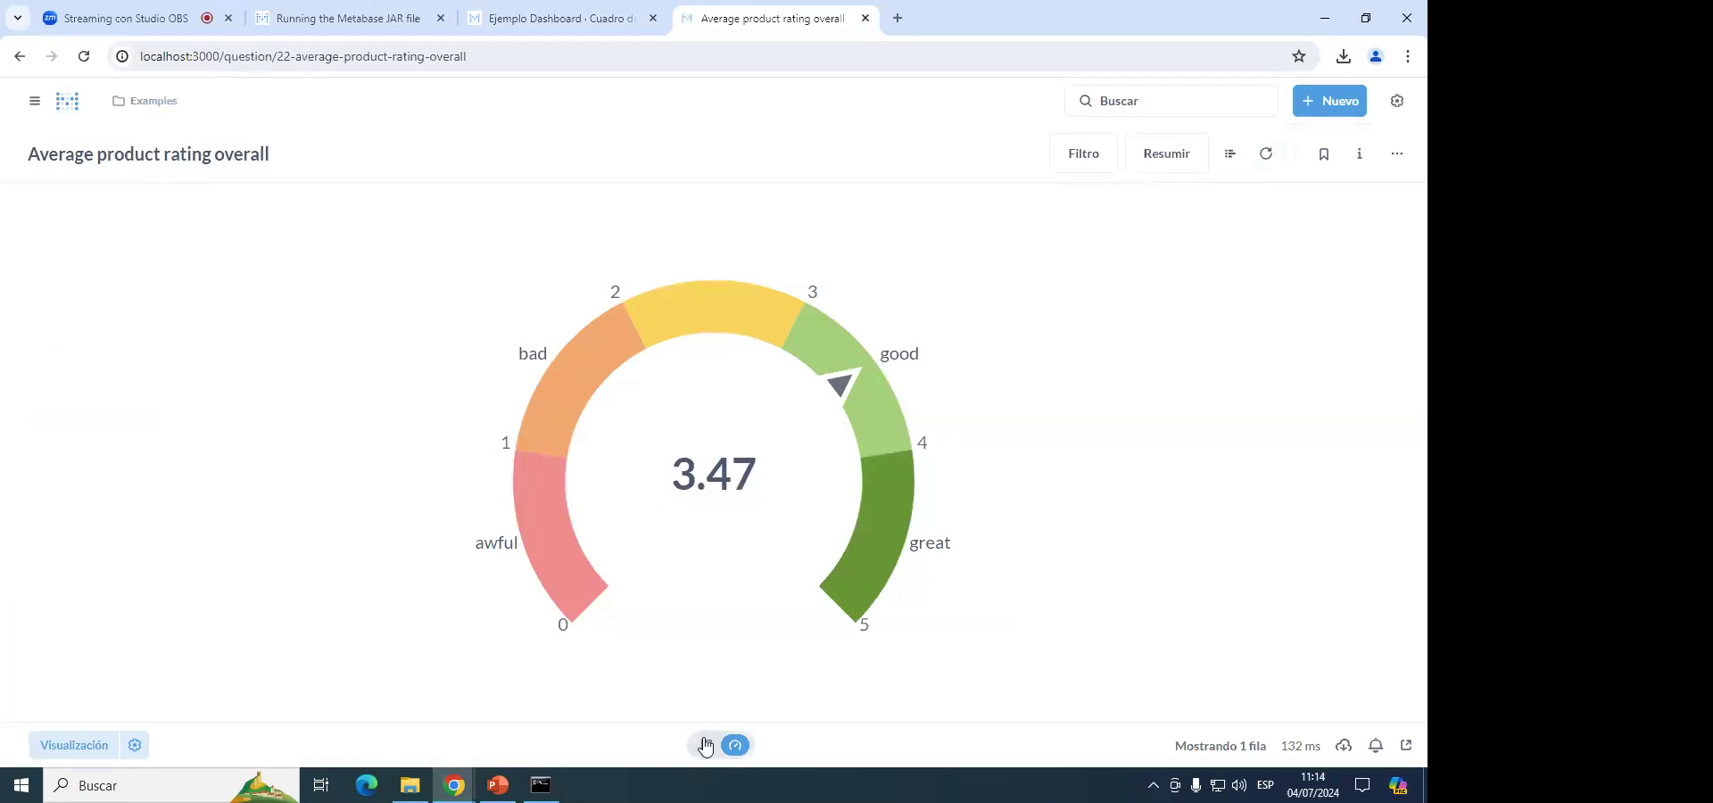
pyautogui.click(103, 749)
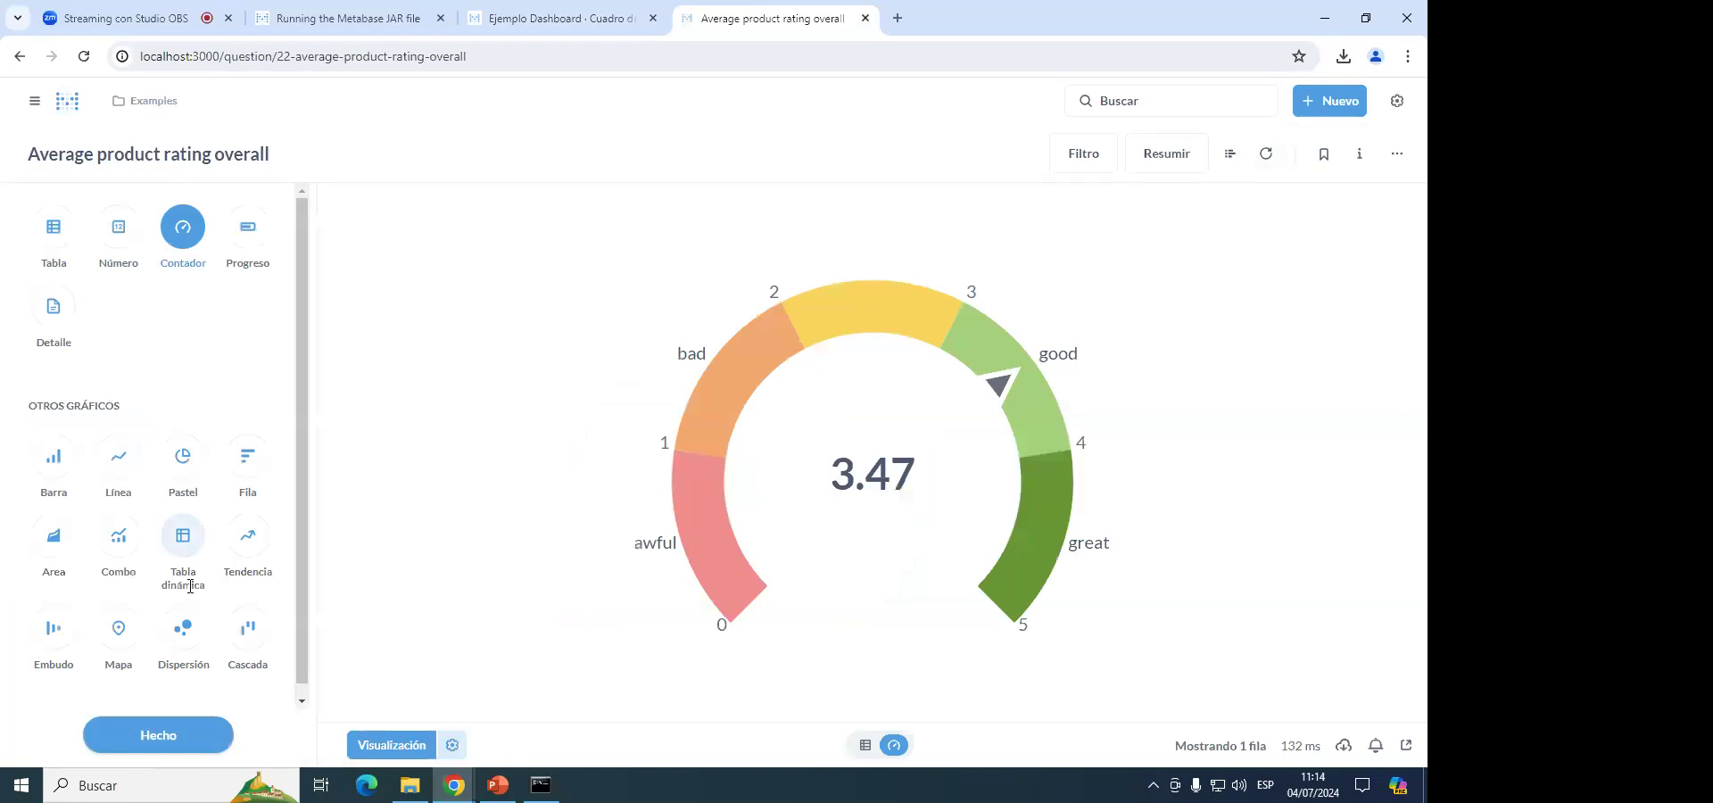
pyautogui.click(153, 735)
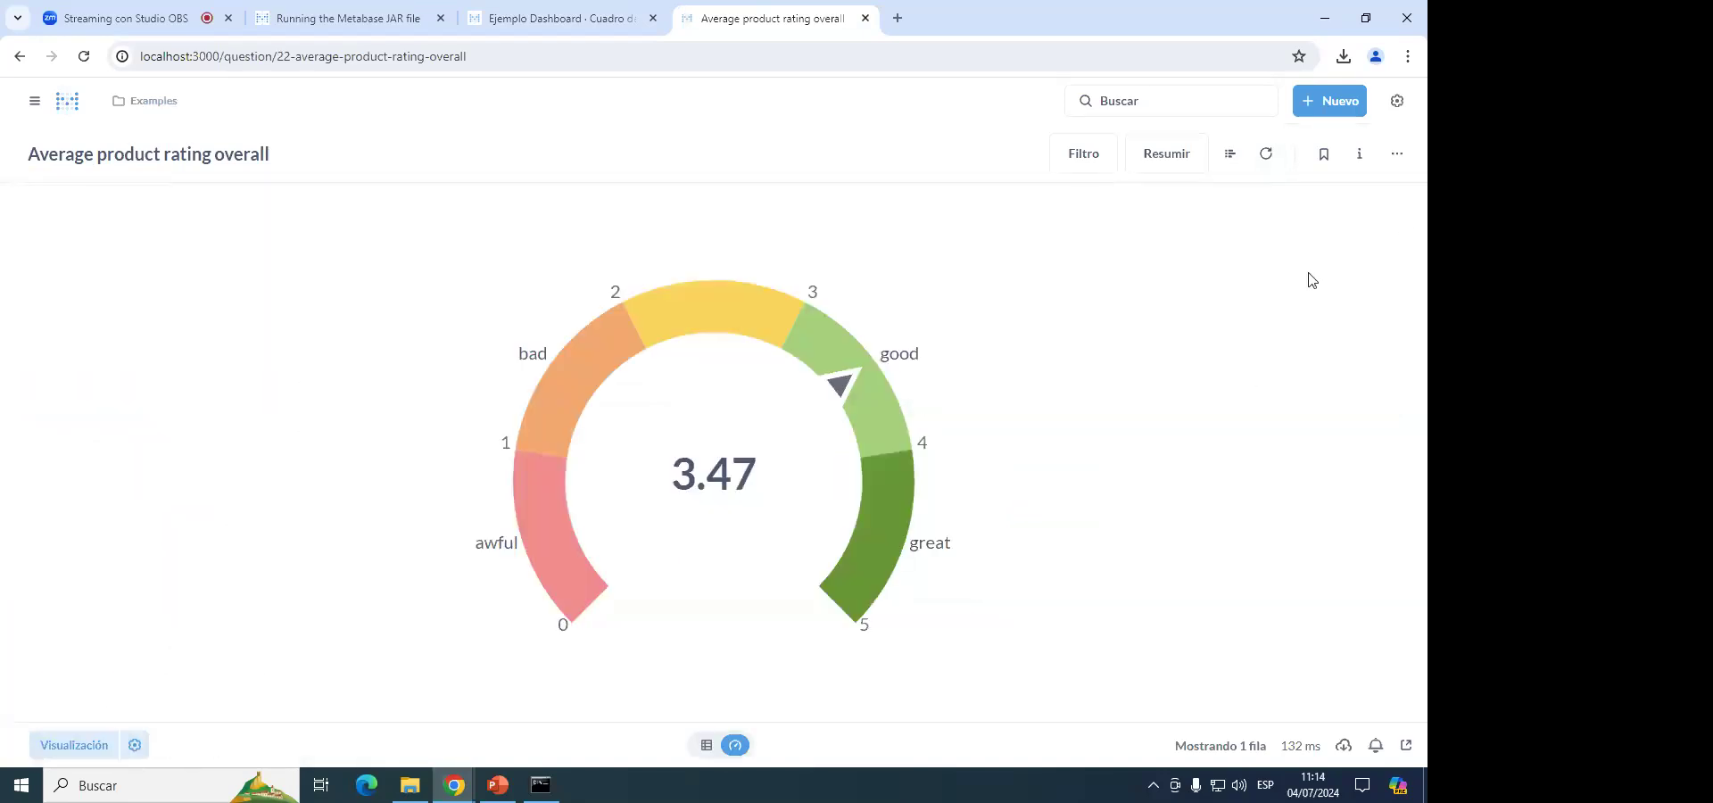
# Add the Average product rating overall question to Ejemplo Dashboard in the Ejemplo Ventas collection.
pyautogui.click(1396, 156)
pyautogui.click(1397, 158)
pyautogui.click(1397, 155)
pyautogui.click(1303, 206)
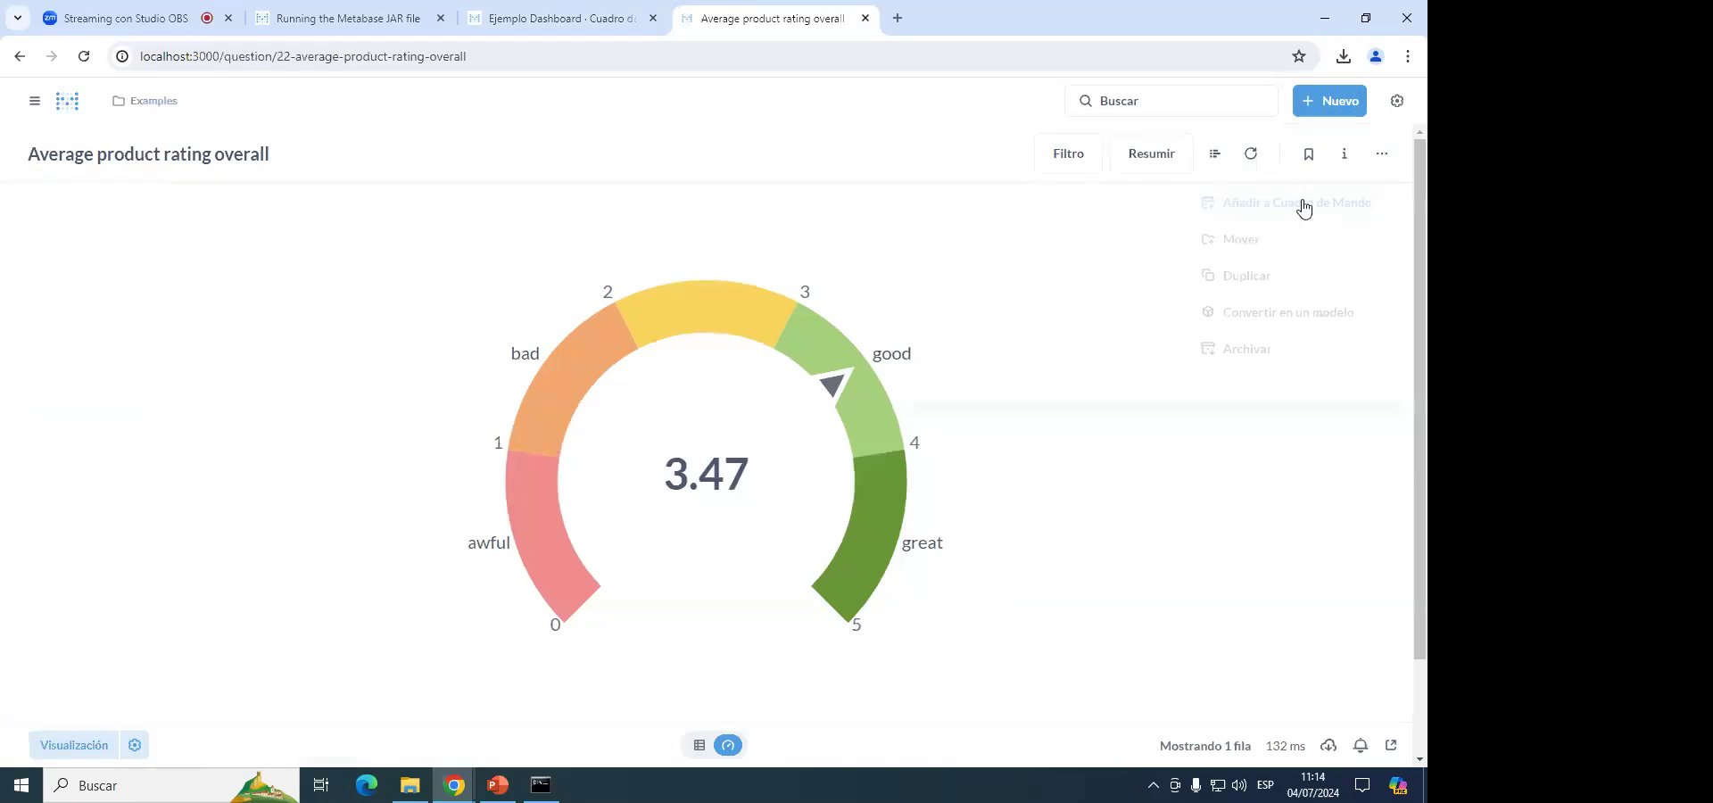
pyautogui.click(312, 226)
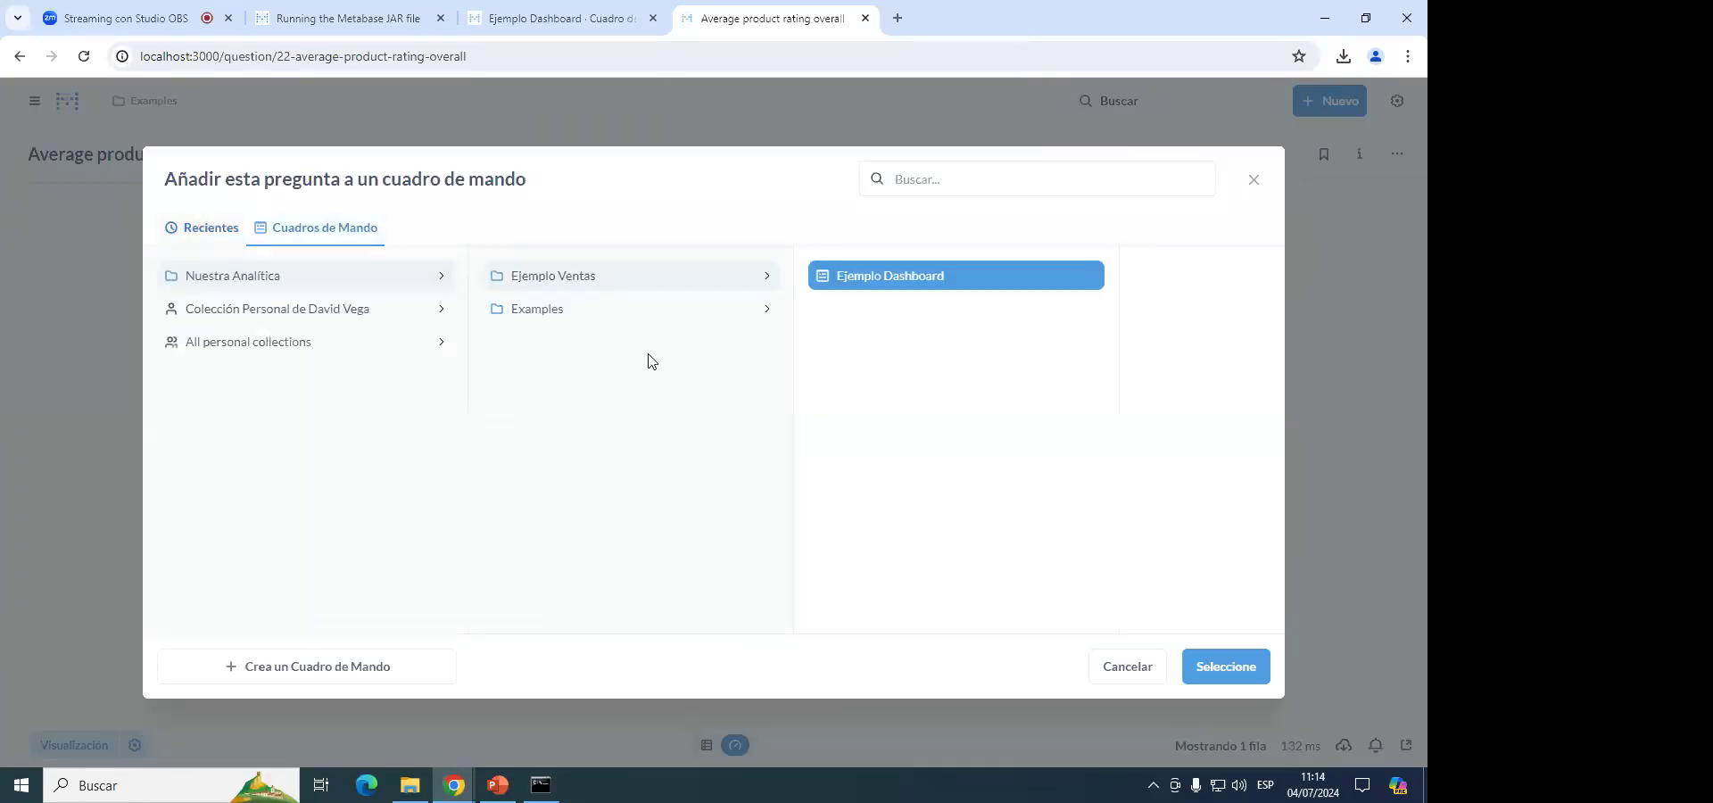
pyautogui.click(857, 277)
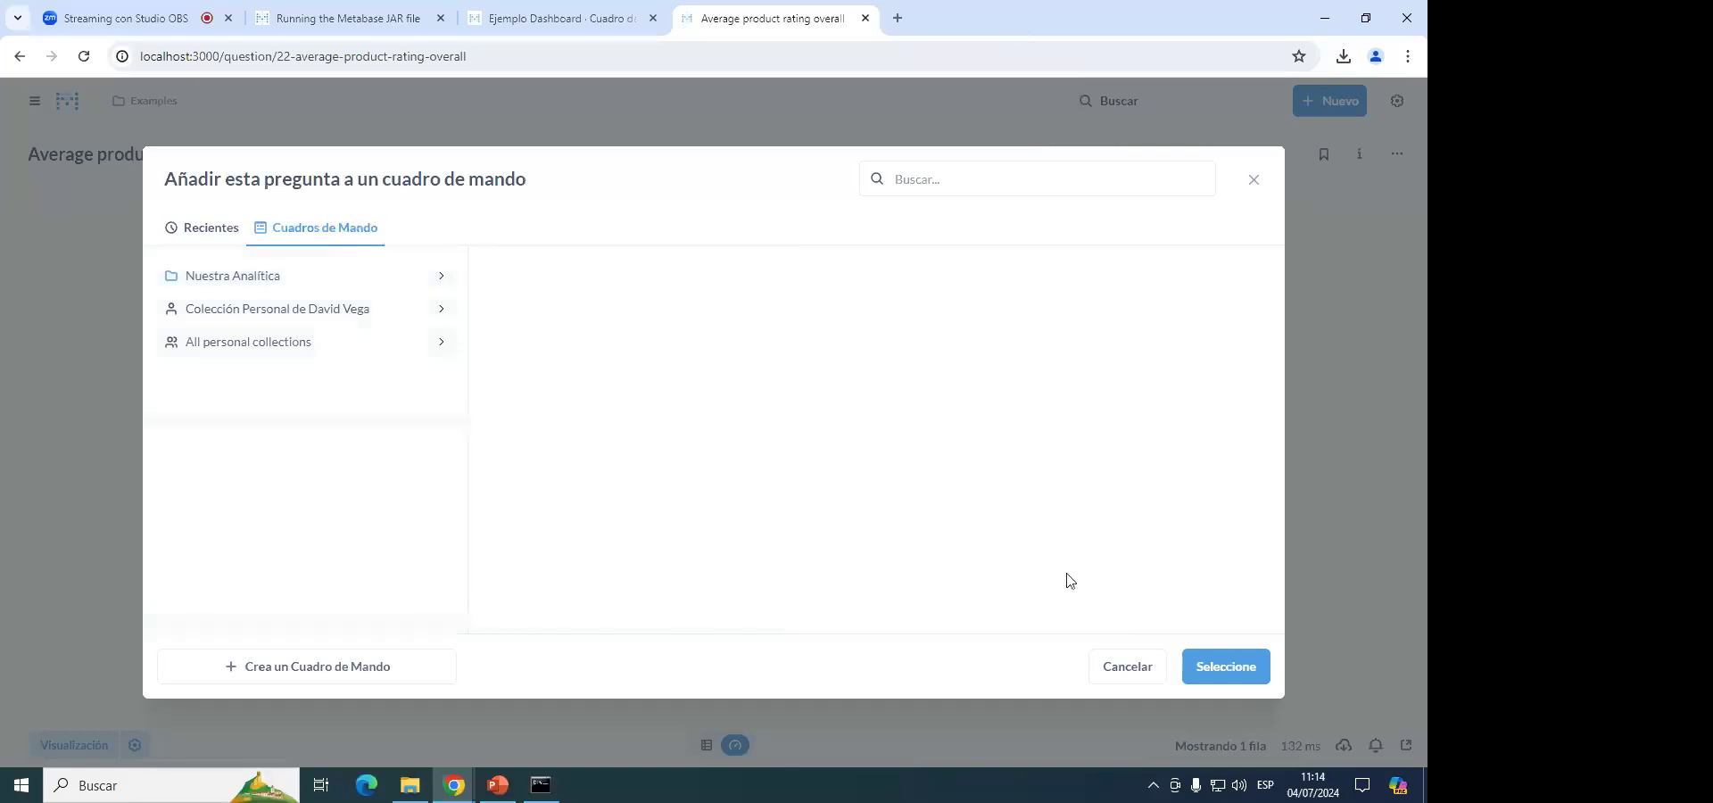
pyautogui.click(1205, 669)
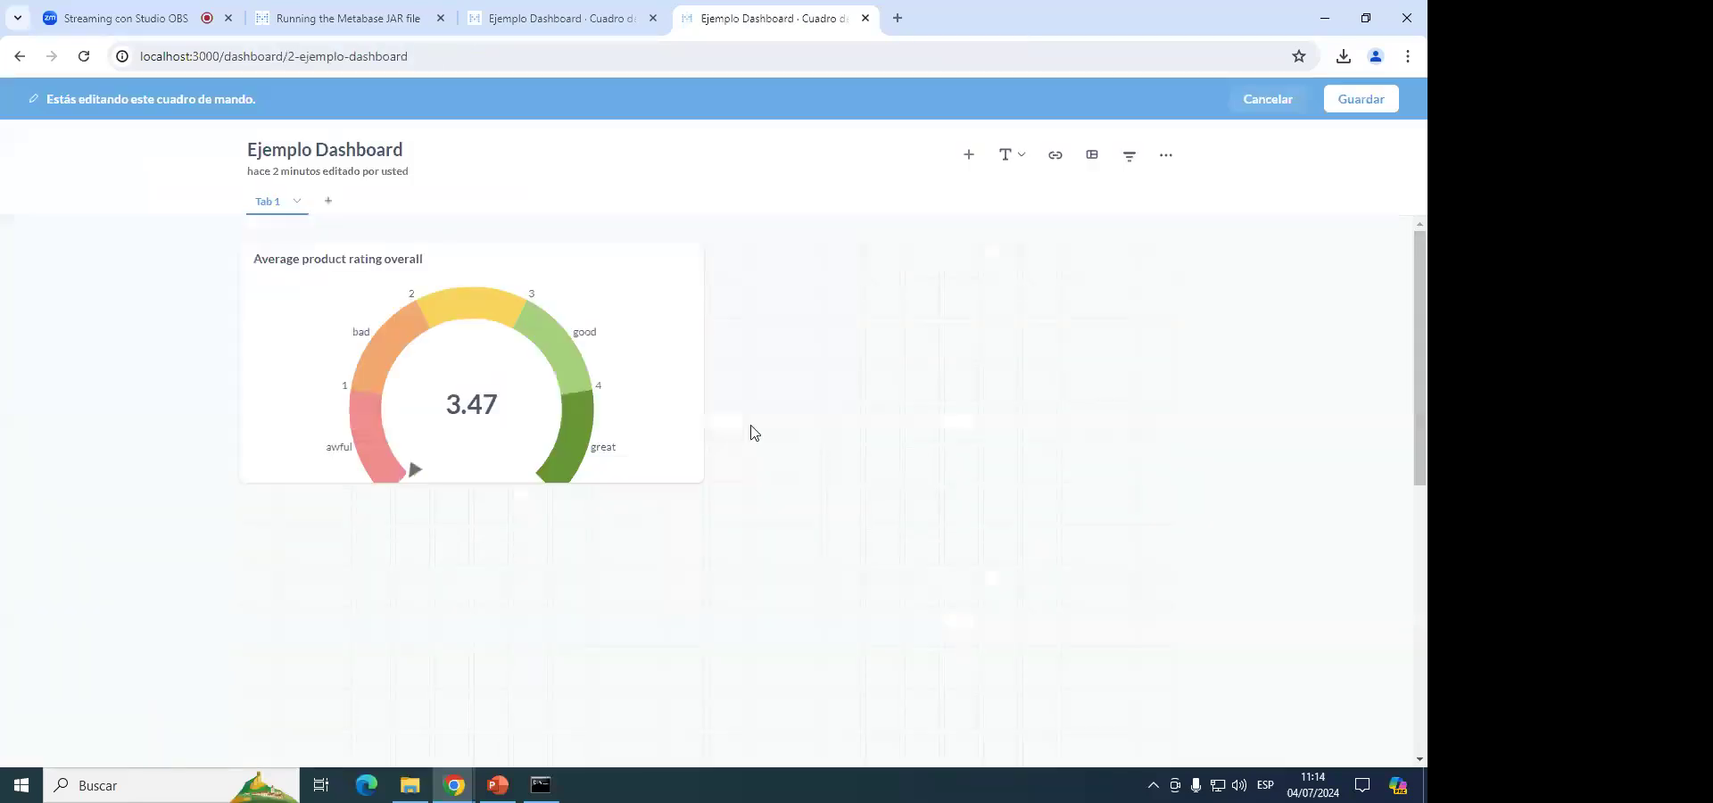
# Compare the two open copies of Ejemplo Dashboard and close the one with the gauge, discarding its unsaved changes.
pyautogui.click(517, 15)
pyautogui.click(713, 9)
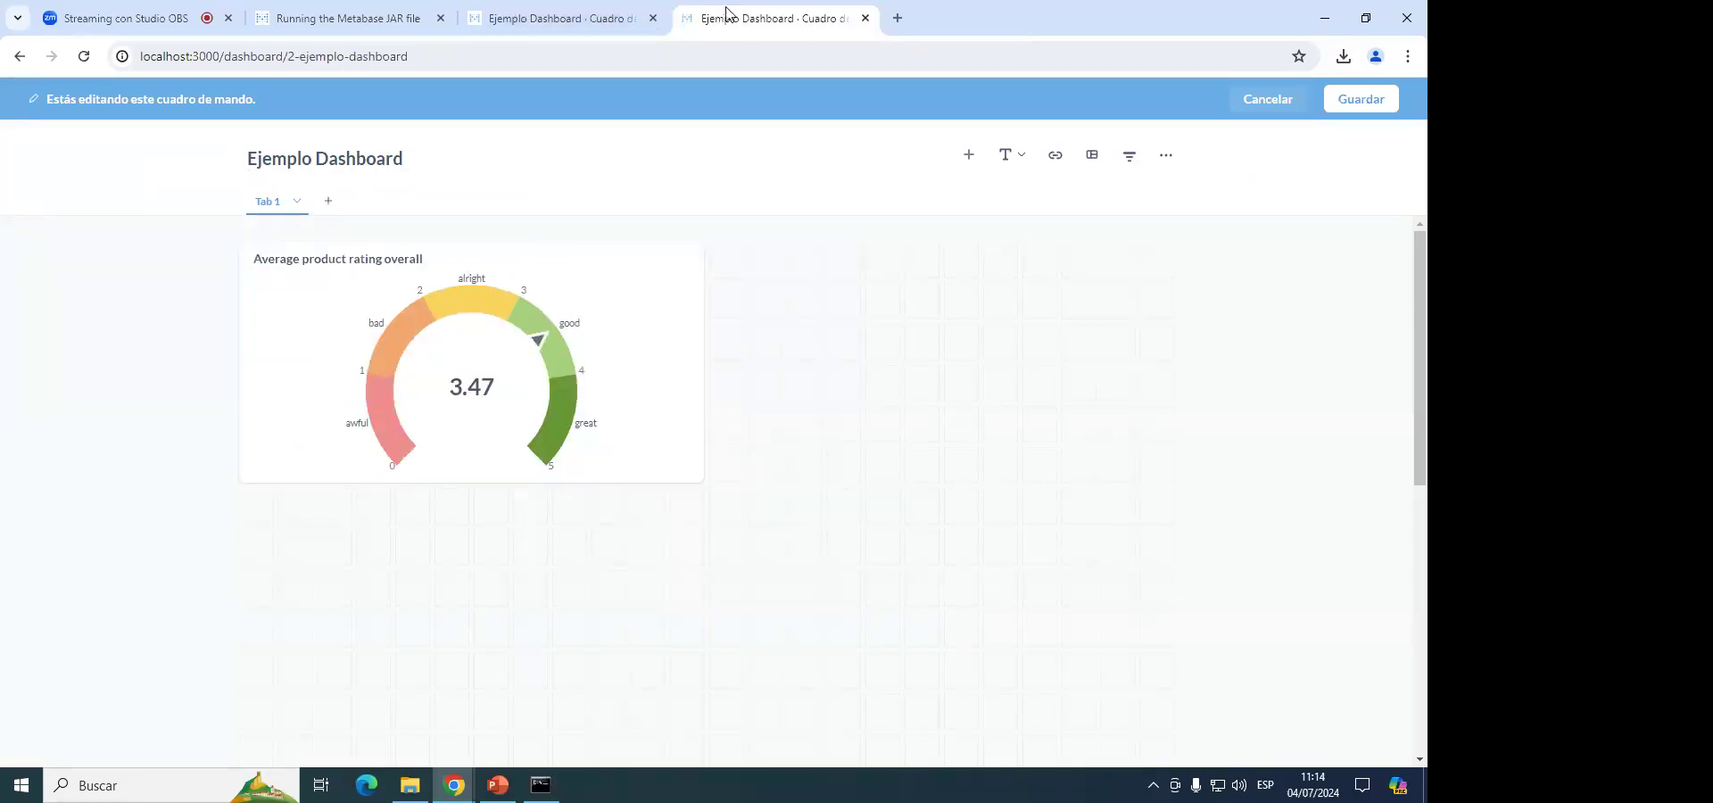
pyautogui.click(582, 14)
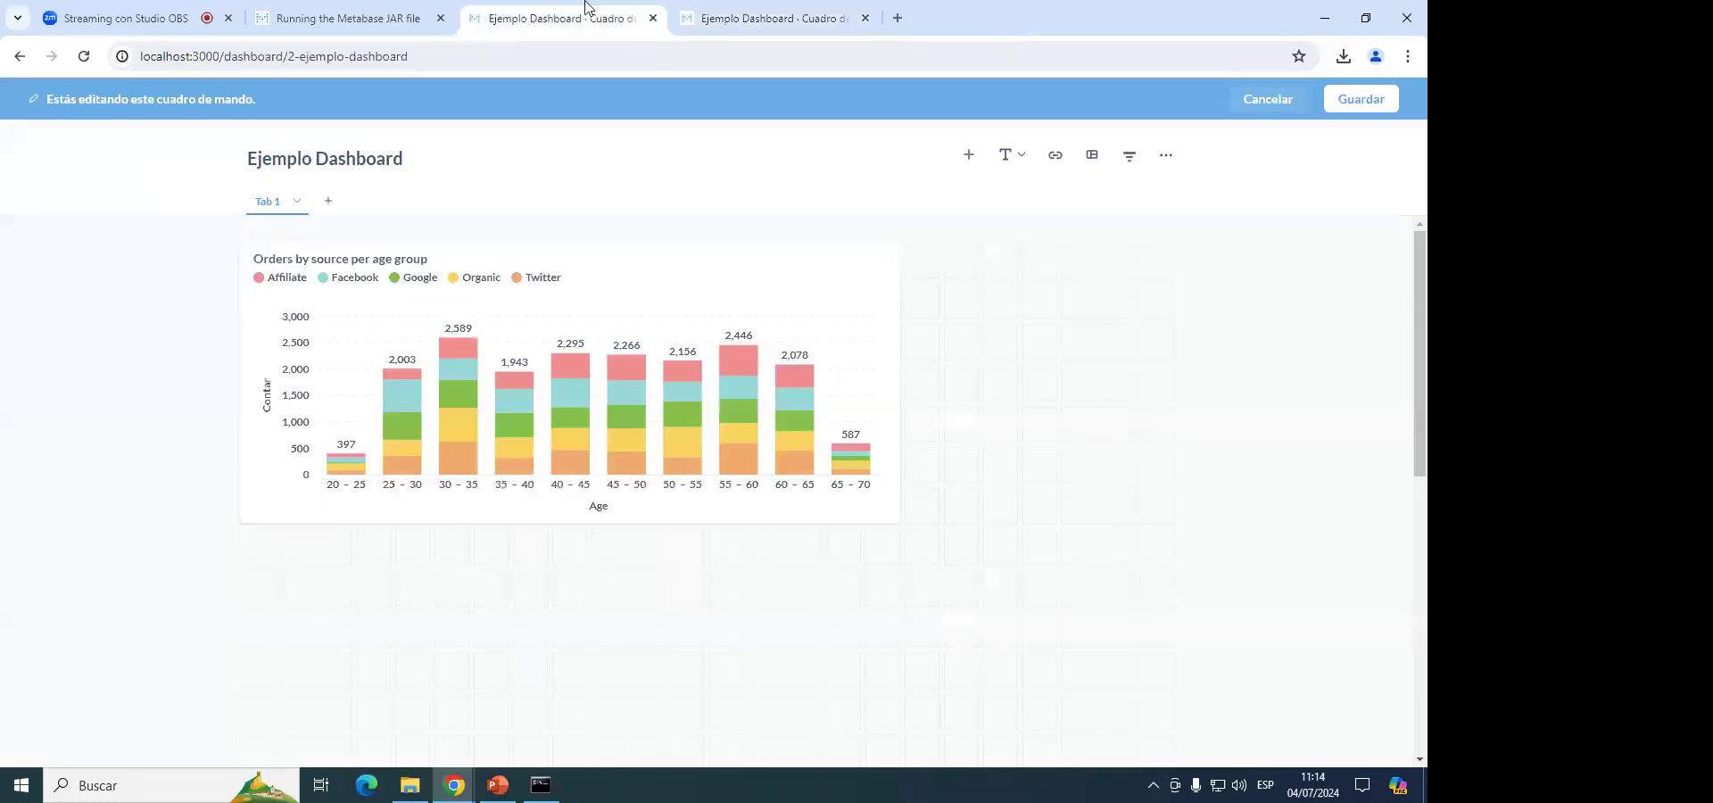
pyautogui.click(732, 7)
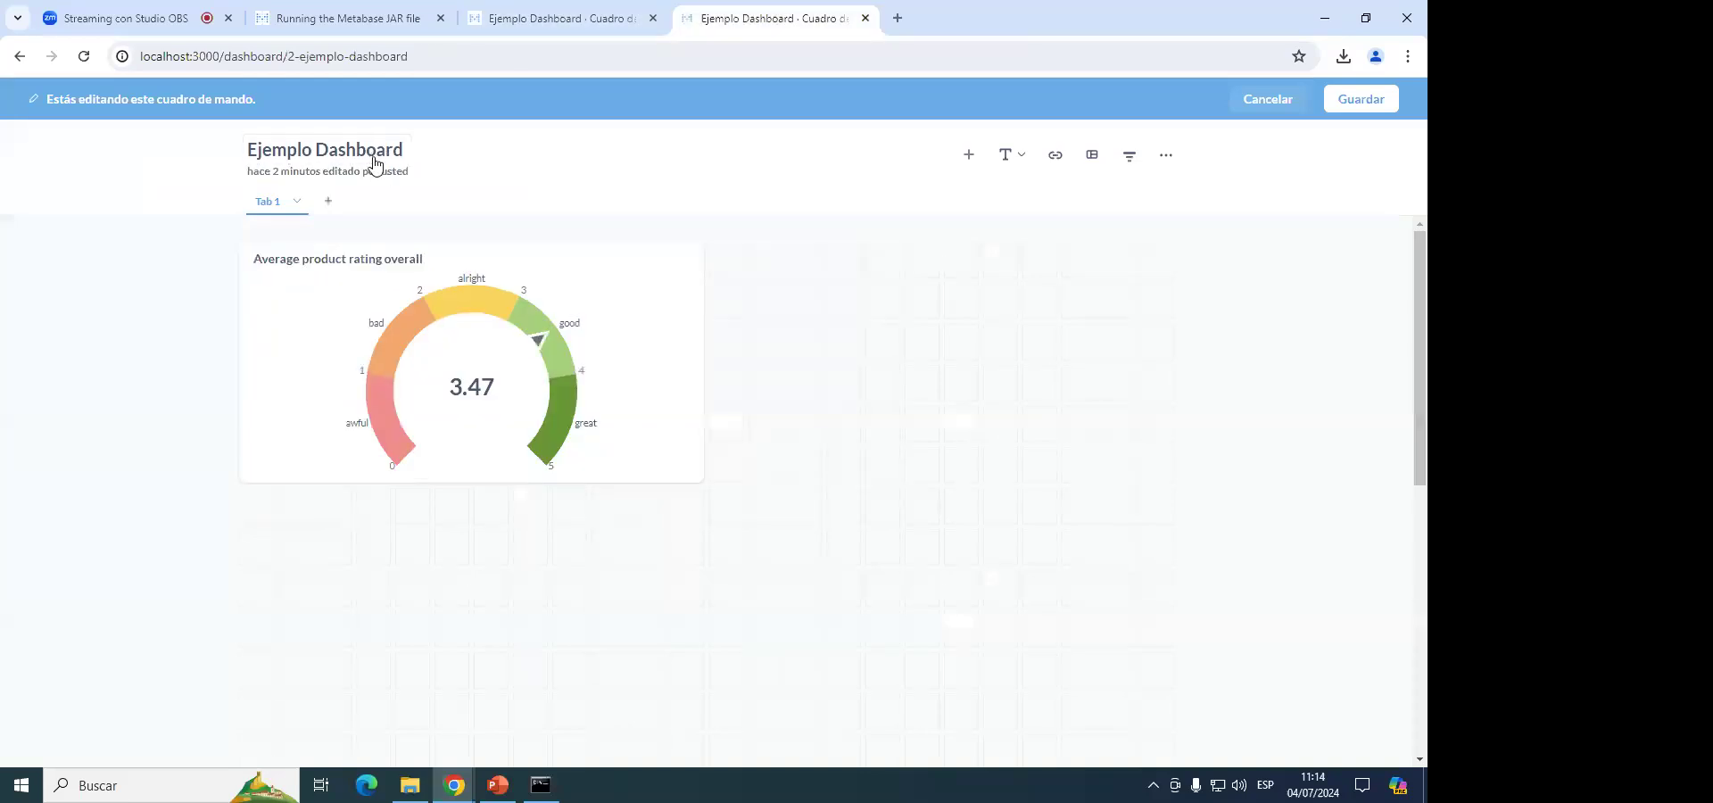
pyautogui.click(540, 13)
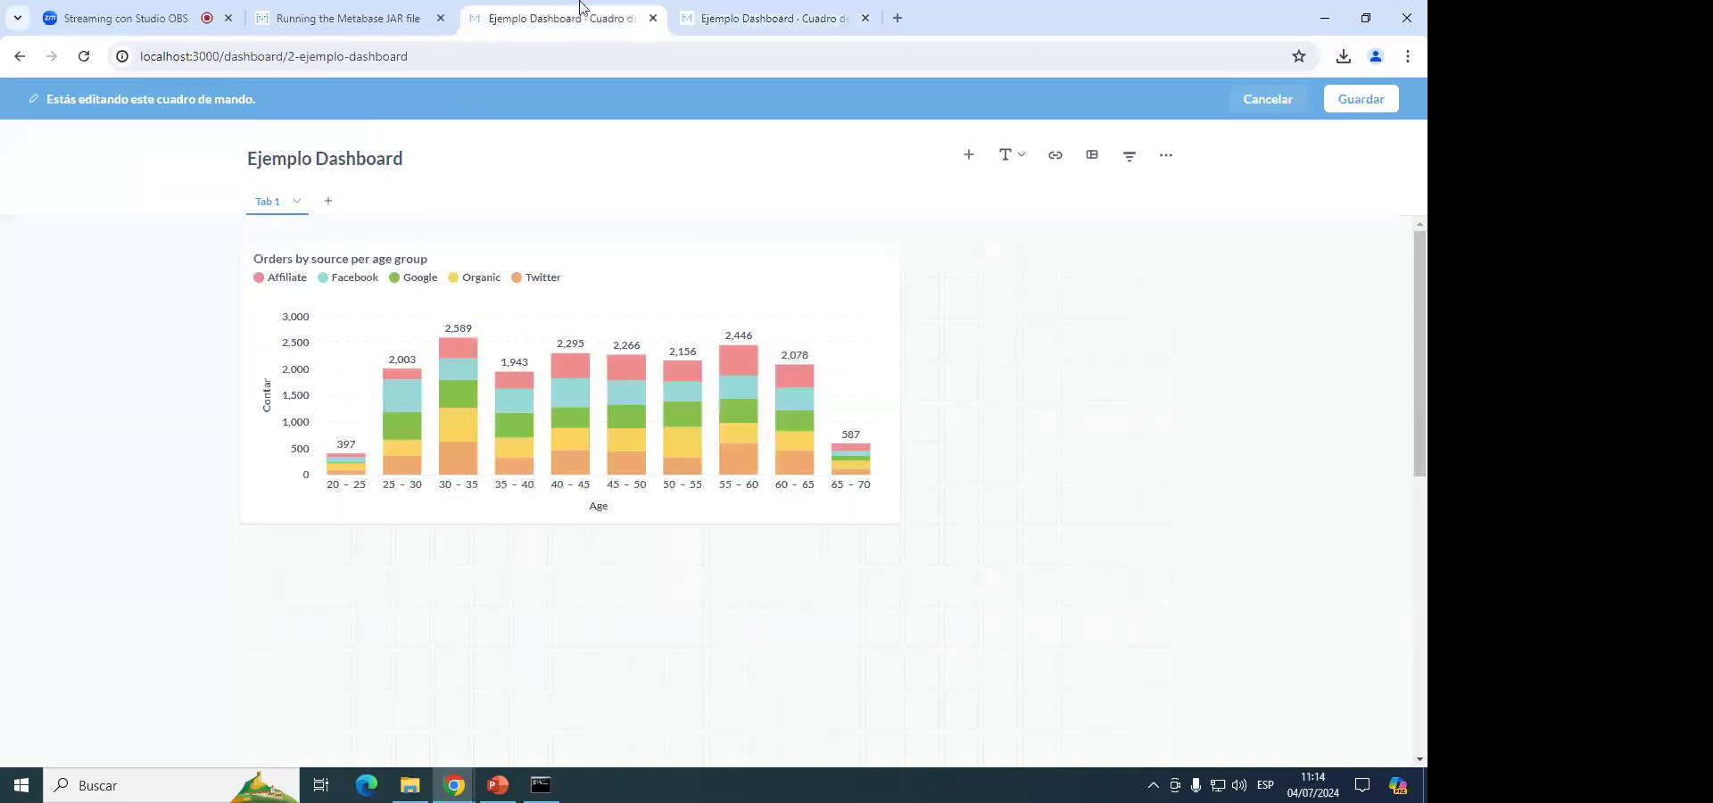
pyautogui.click(763, 7)
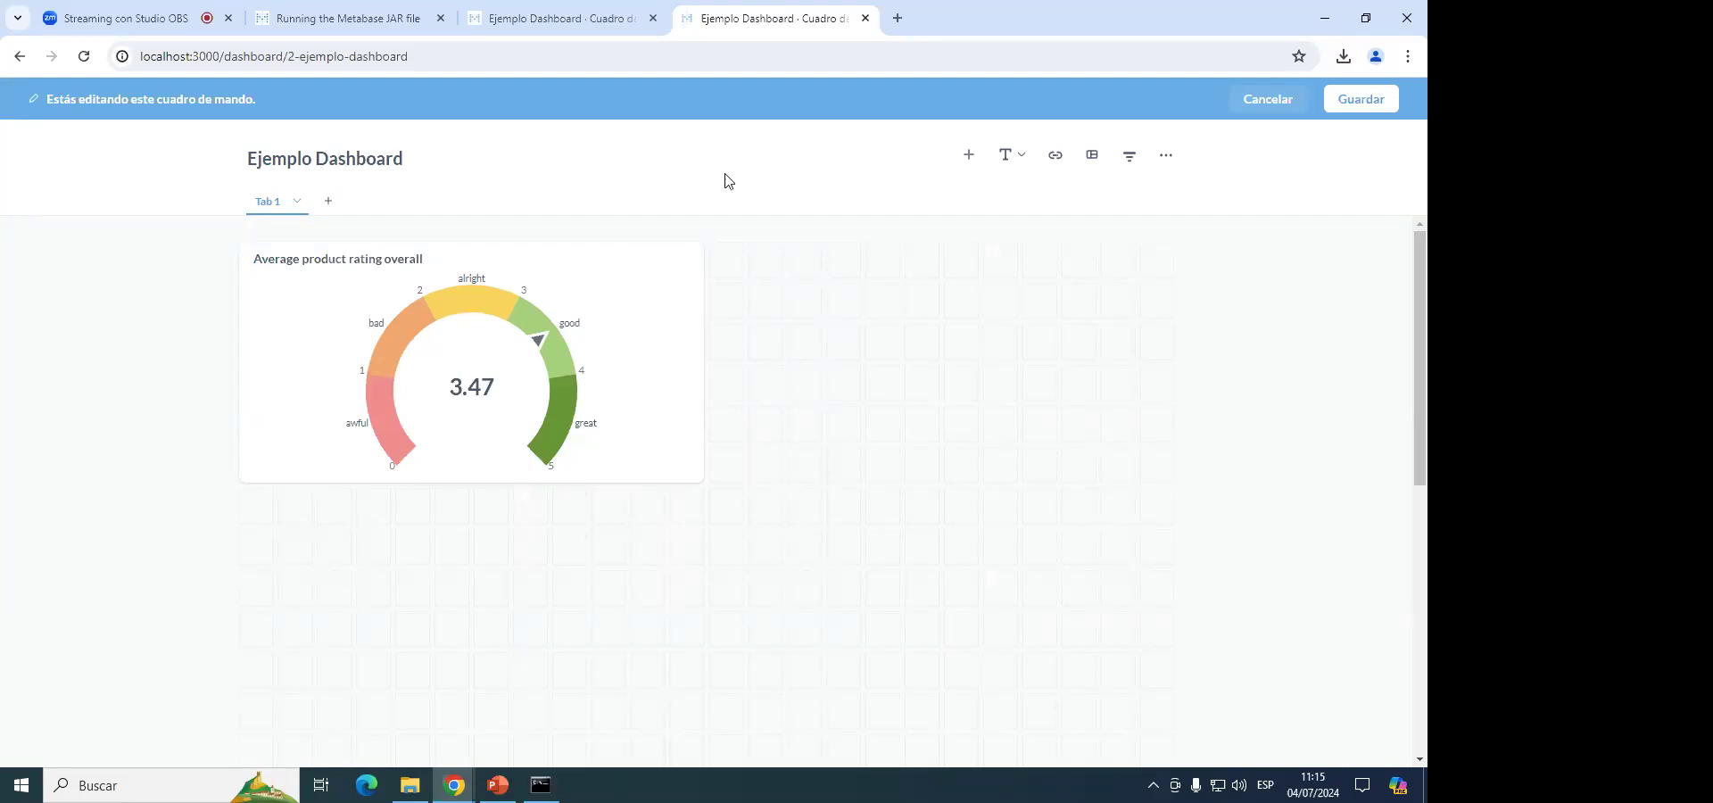
pyautogui.middleClick(746, 7)
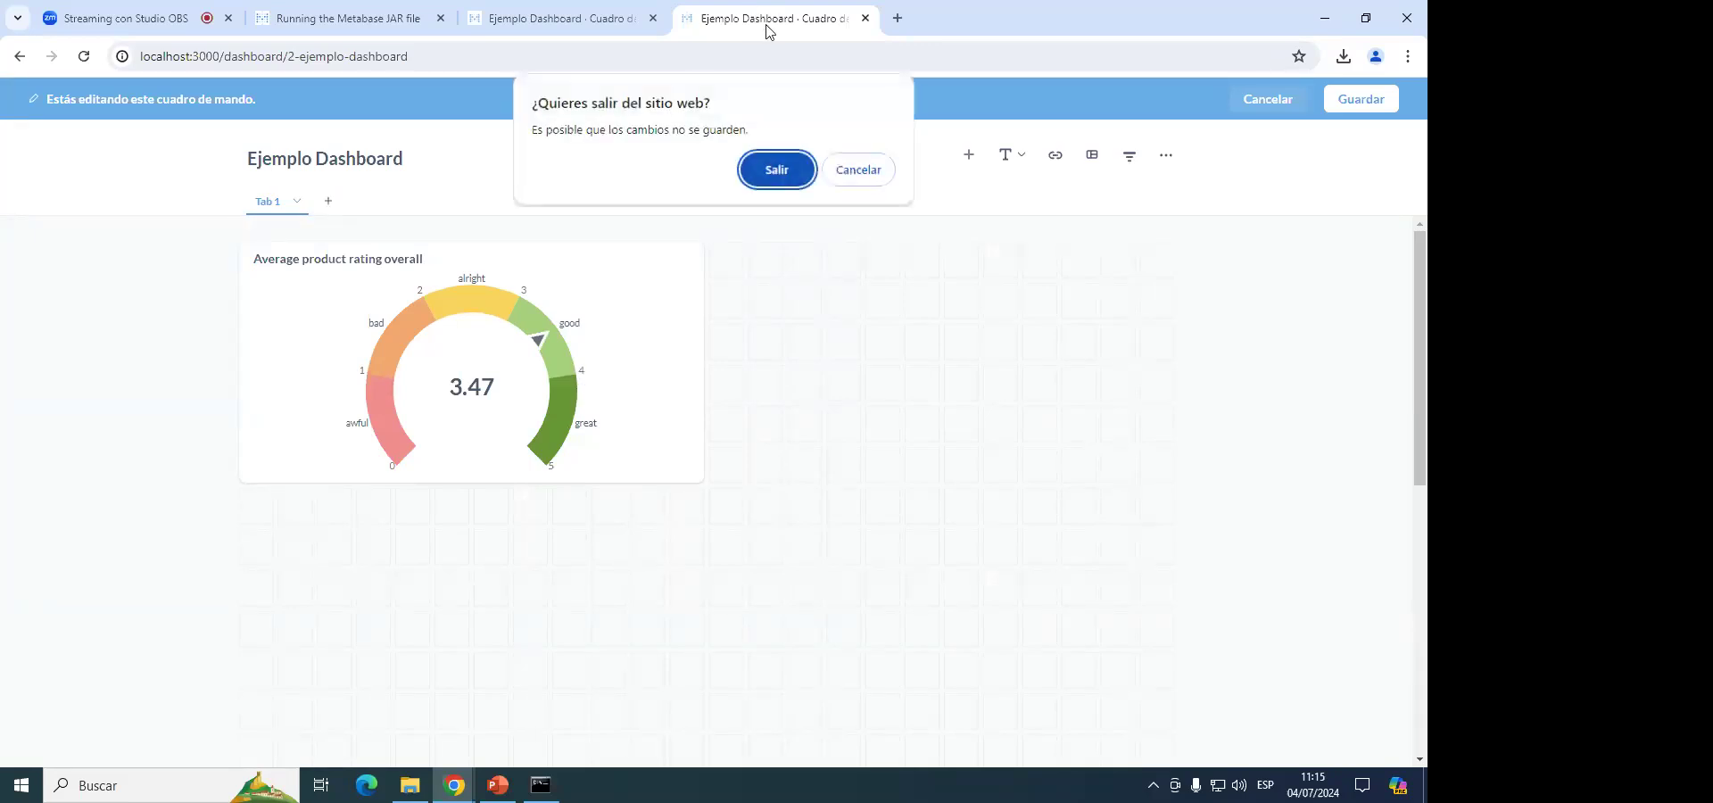
pyautogui.click(775, 170)
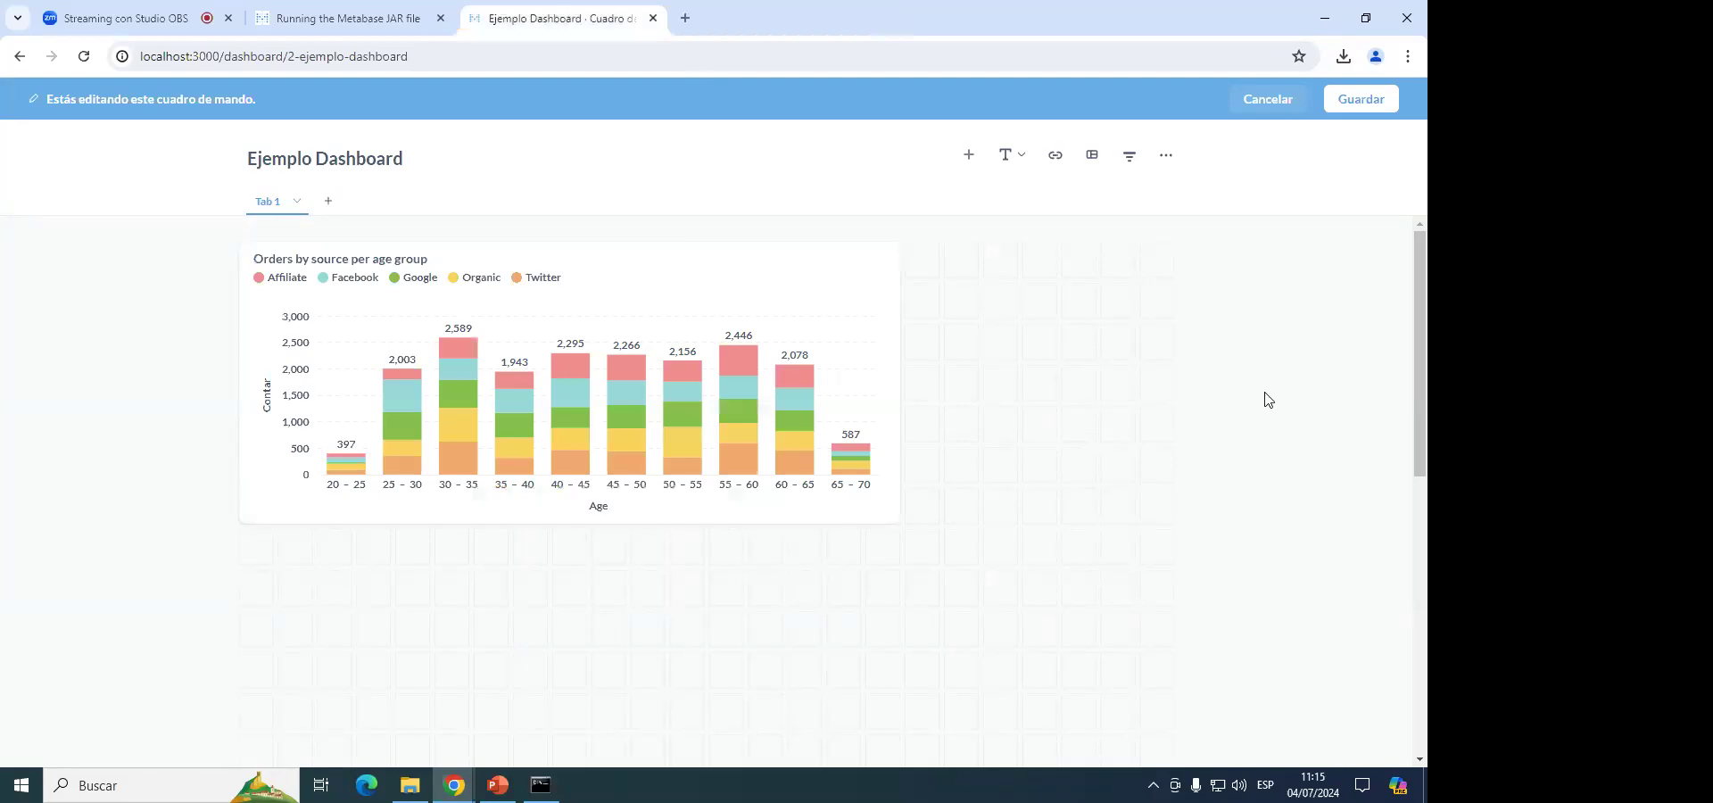
# Add a heading reading "ESTE EN MI PRIMER DASHBOARD EN METABASE" to the dashboard and move it above the chart.
pyautogui.moveTo(708, 356); pyautogui.dragTo(711, 450)
pyautogui.click(1015, 166)
pyautogui.click(995, 203)
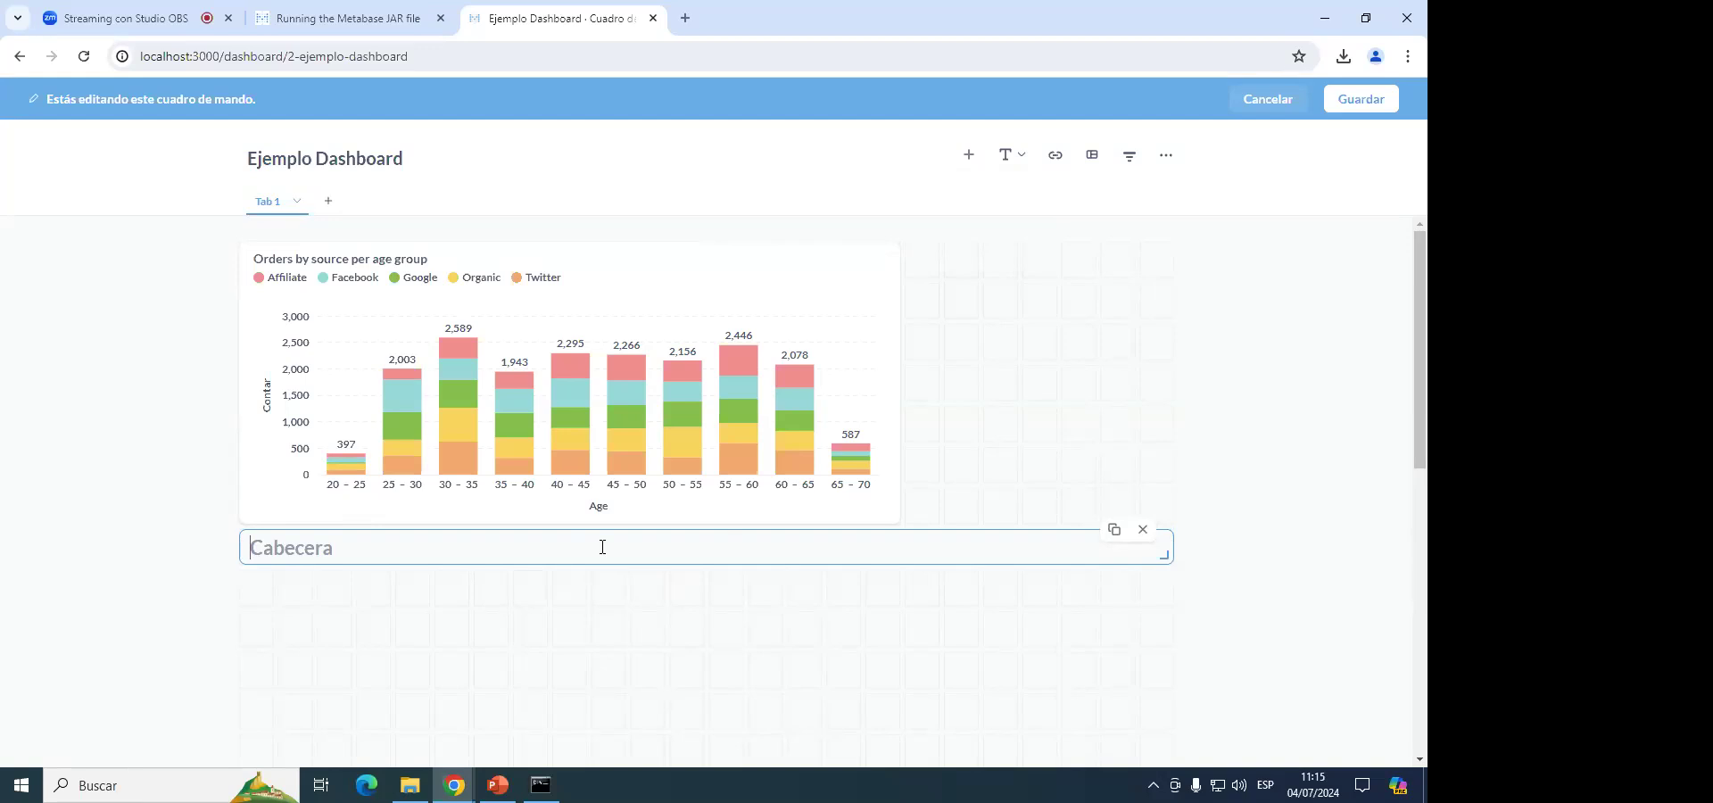
pyautogui.write('ESTE EN')
pyautogui.write('MI PRO')
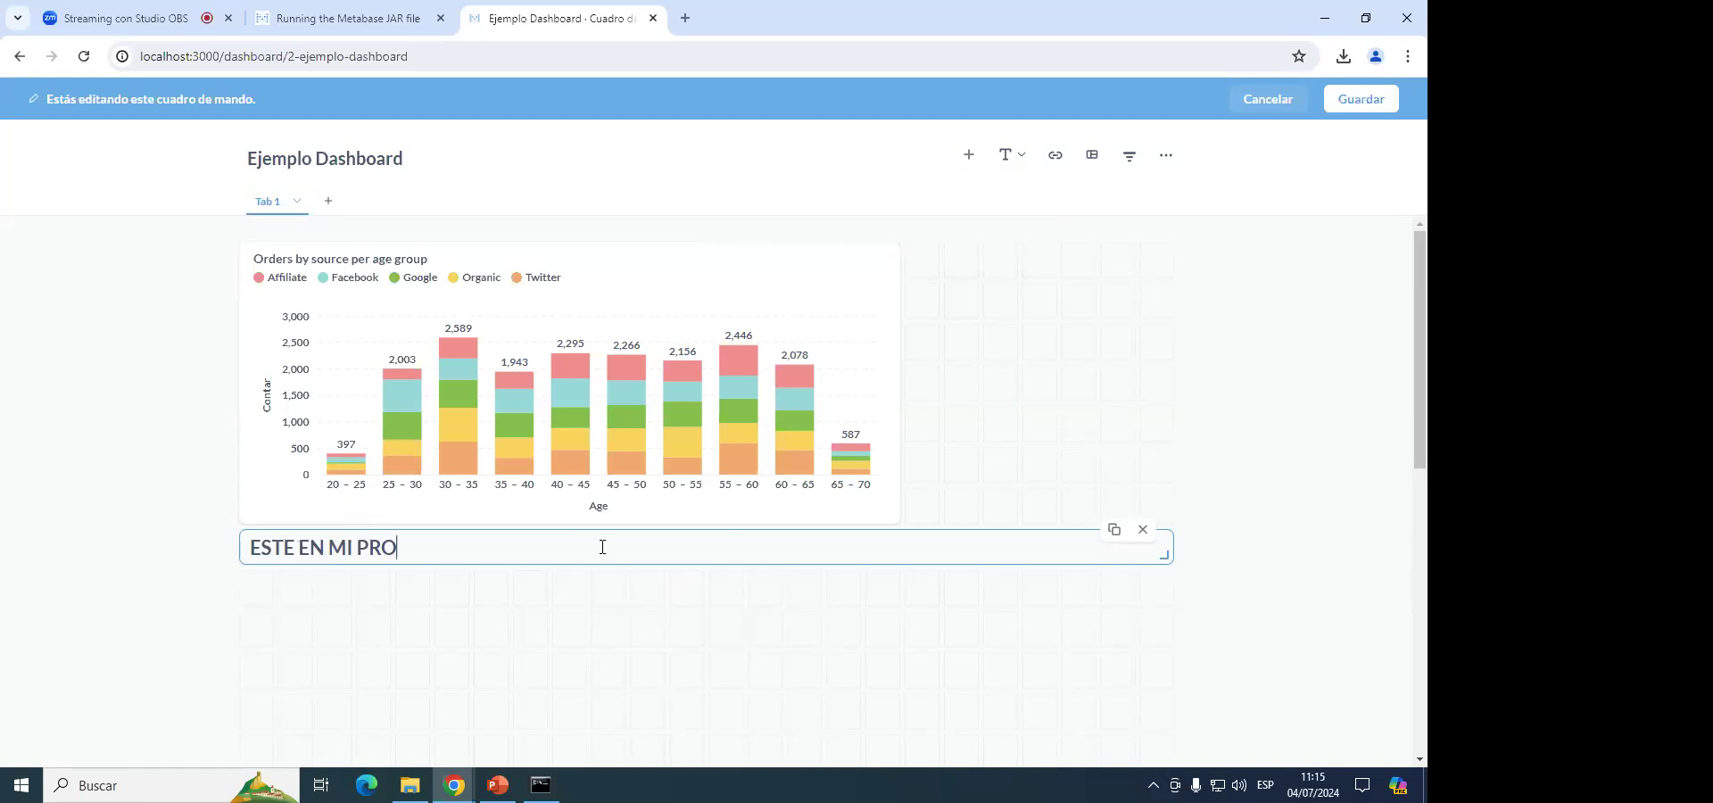
pyautogui.press('BackSpace')
pyautogui.write('IMER DAS')
pyautogui.press('BackSpace')
pyautogui.write('SHBOARD D')
pyautogui.press('BackSpace')
pyautogui.write('EN METABASE')
pyautogui.click(670, 621)
pyautogui.moveTo(650, 560); pyautogui.dragTo(239, 260)
pyautogui.click(1001, 349)
# Add a text card below the chart with "Este es mi título" on its first line and "Descripcion" on the second.
pyautogui.click(1008, 155)
pyautogui.click(980, 254)
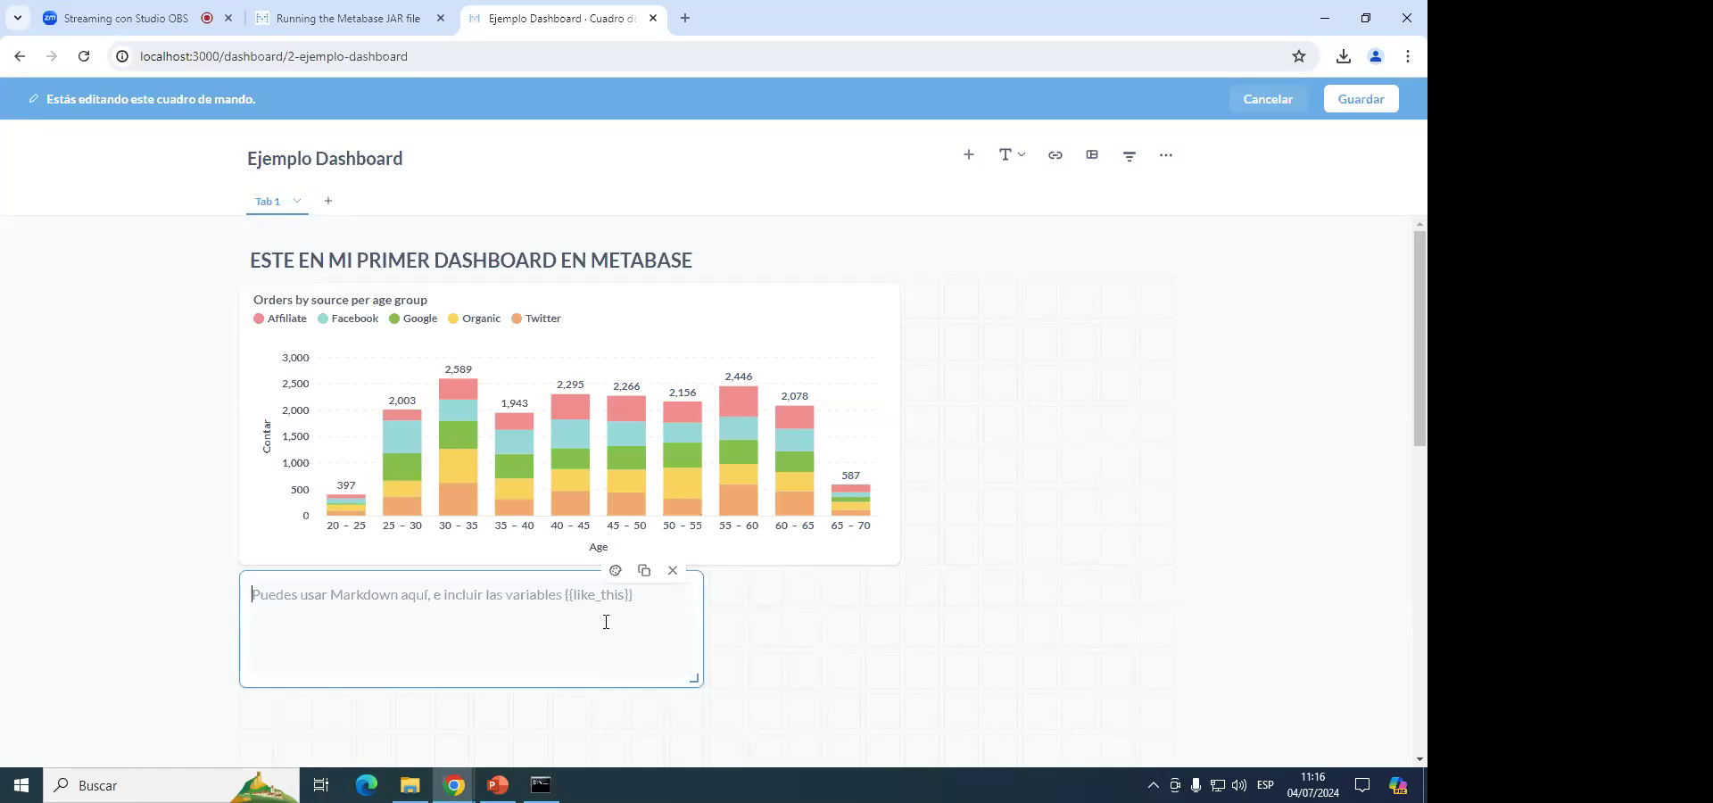
pyautogui.write('*')
pyautogui.press('BackSpace')
pyautogui.write('**Tex')
pyautogui.press('BackSpace')
pyautogui.press('BackSpace')
pyautogui.press('BackSpace')
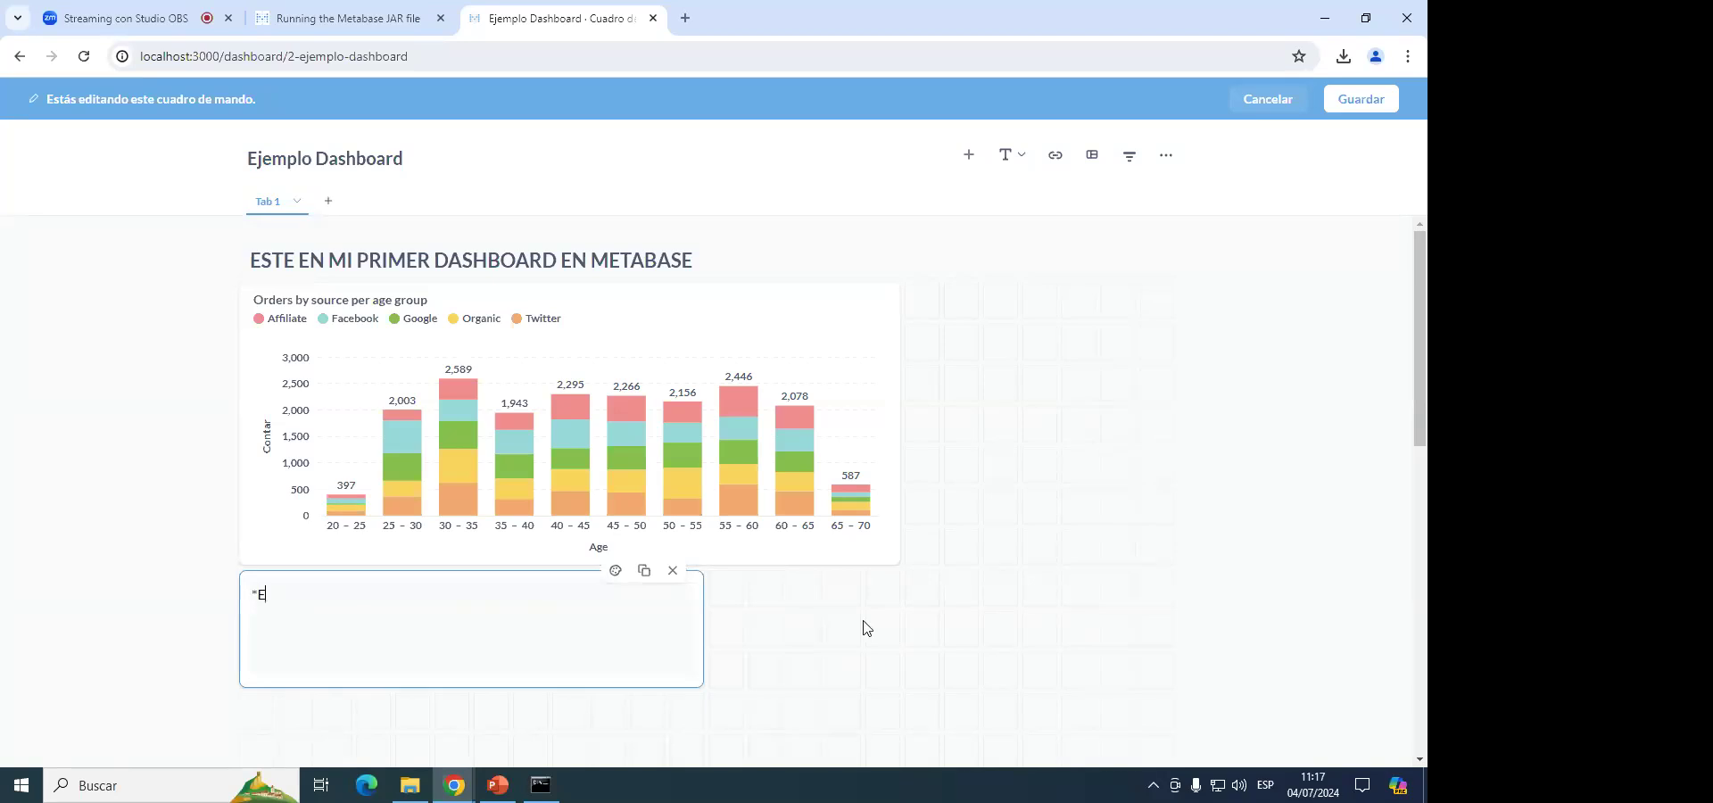
pyautogui.write('Este es mi títul')
pyautogui.press('Return')
pyautogui.write('o ')
pyautogui.write('Descripcion')
pyautogui.click(863, 627)
# Format the text card's first line as a Markdown heading, "# Este es mi título", and preview the card.
pyautogui.click(610, 604)
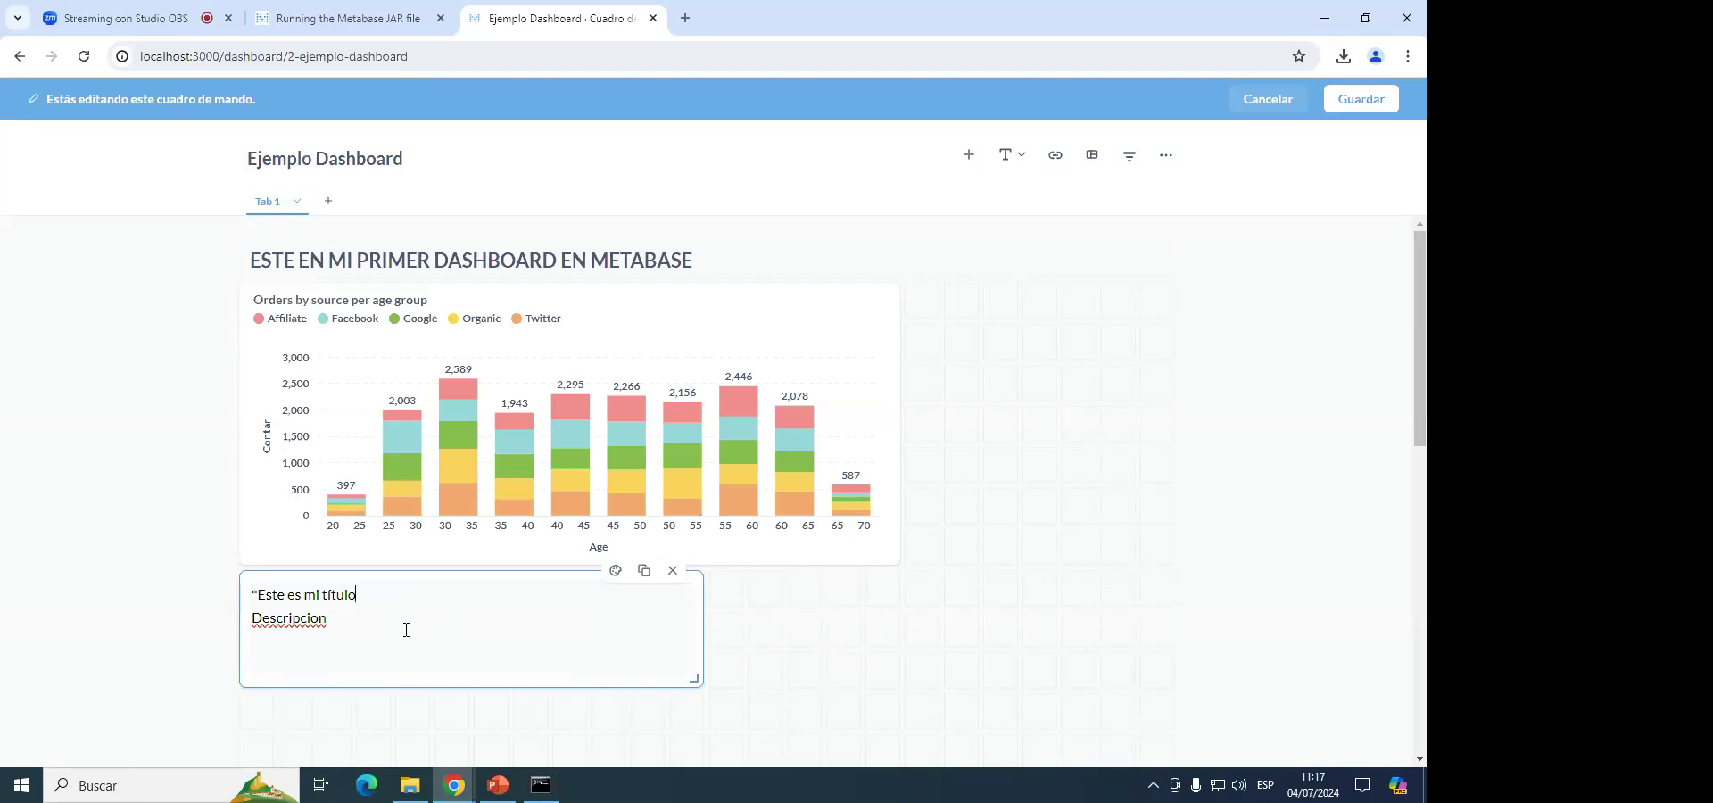
pyautogui.click(258, 595)
pyautogui.press('BackSpace')
pyautogui.write('#')
pyautogui.click(147, 650)
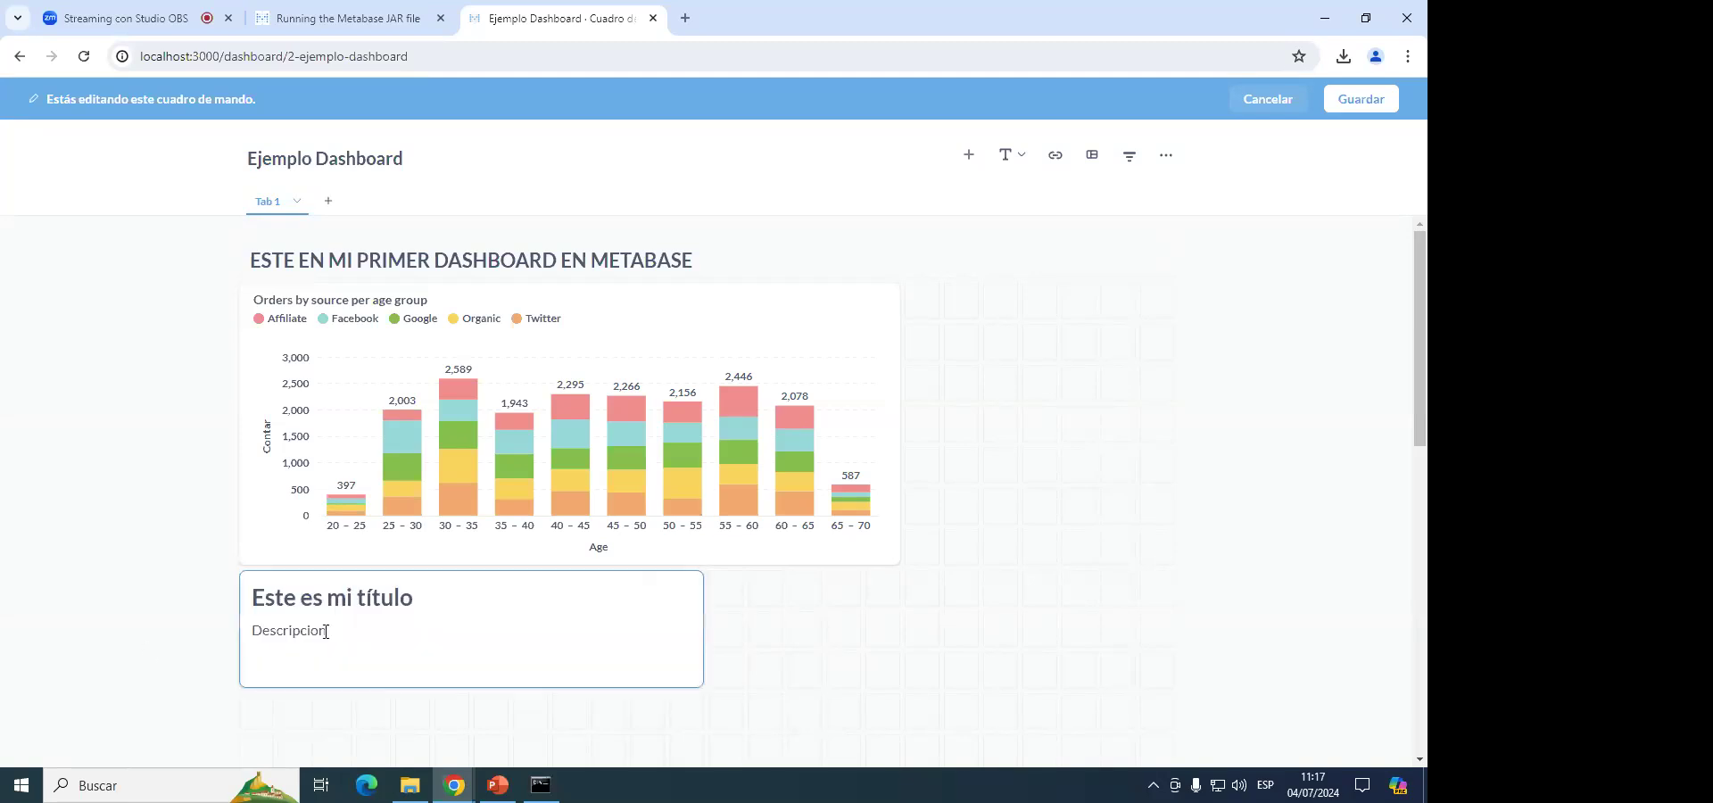
# Reopen the text card for editing and select its Markdown heading line.
pyautogui.click(448, 618)
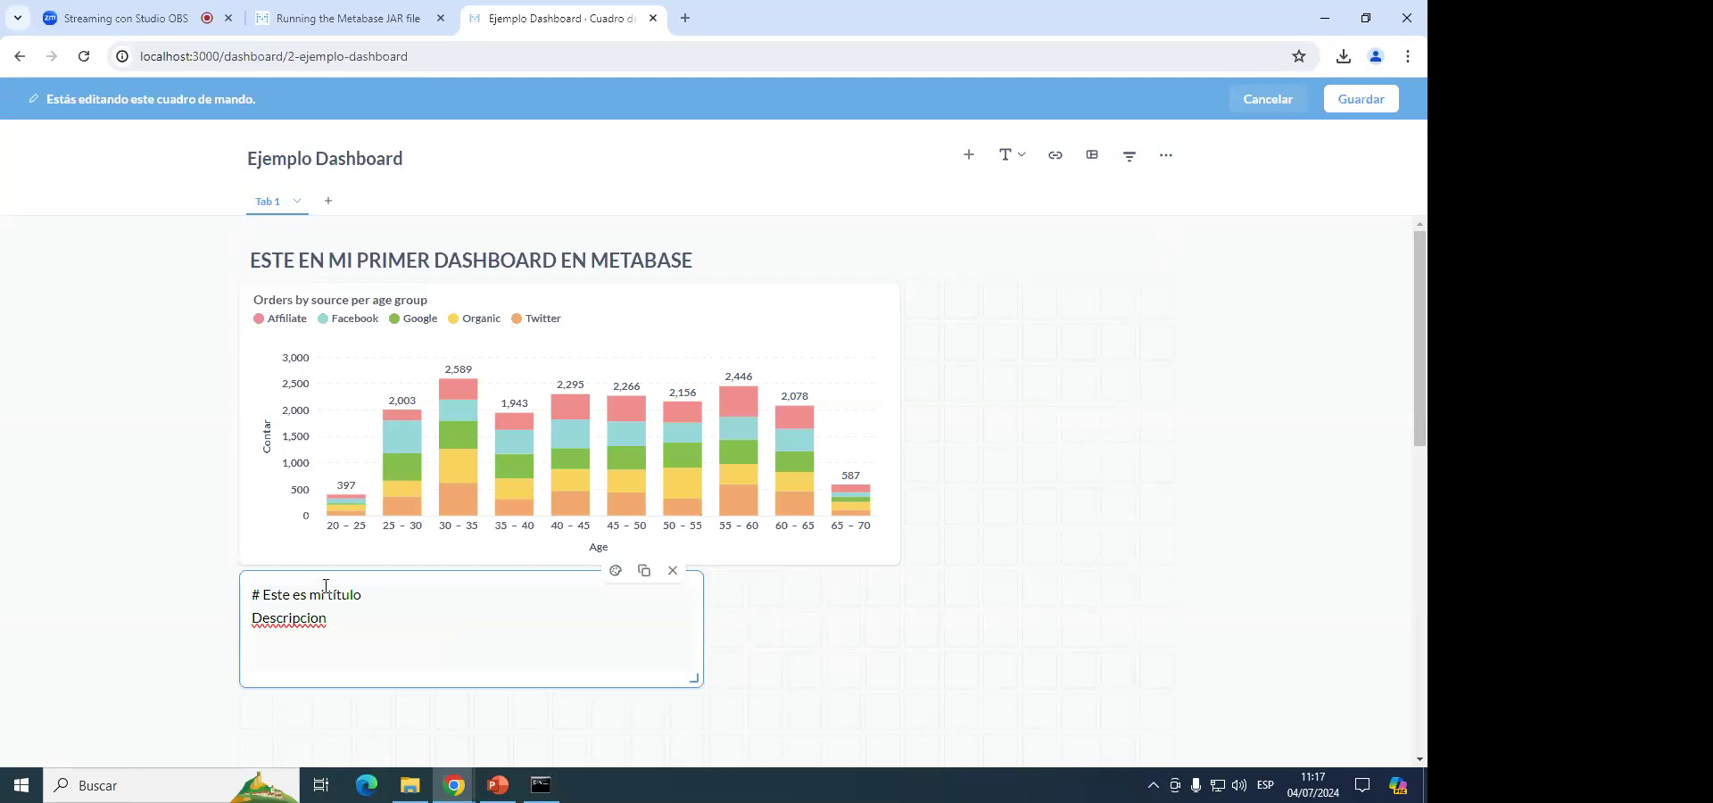
pyautogui.moveTo(386, 592); pyautogui.dragTo(250, 592)
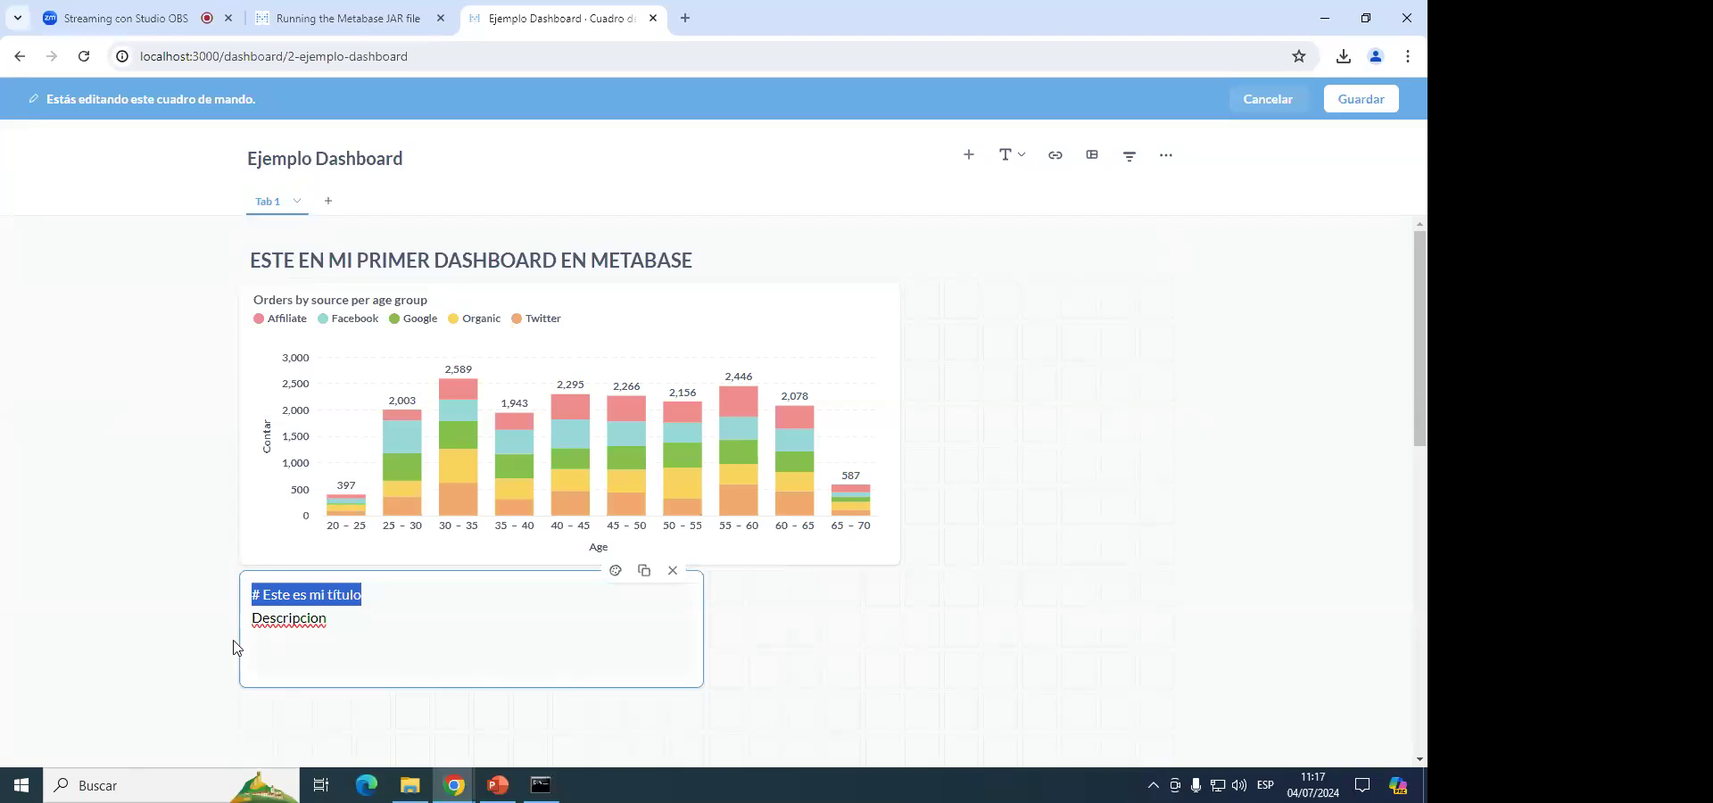
pyautogui.moveTo(497, 785)
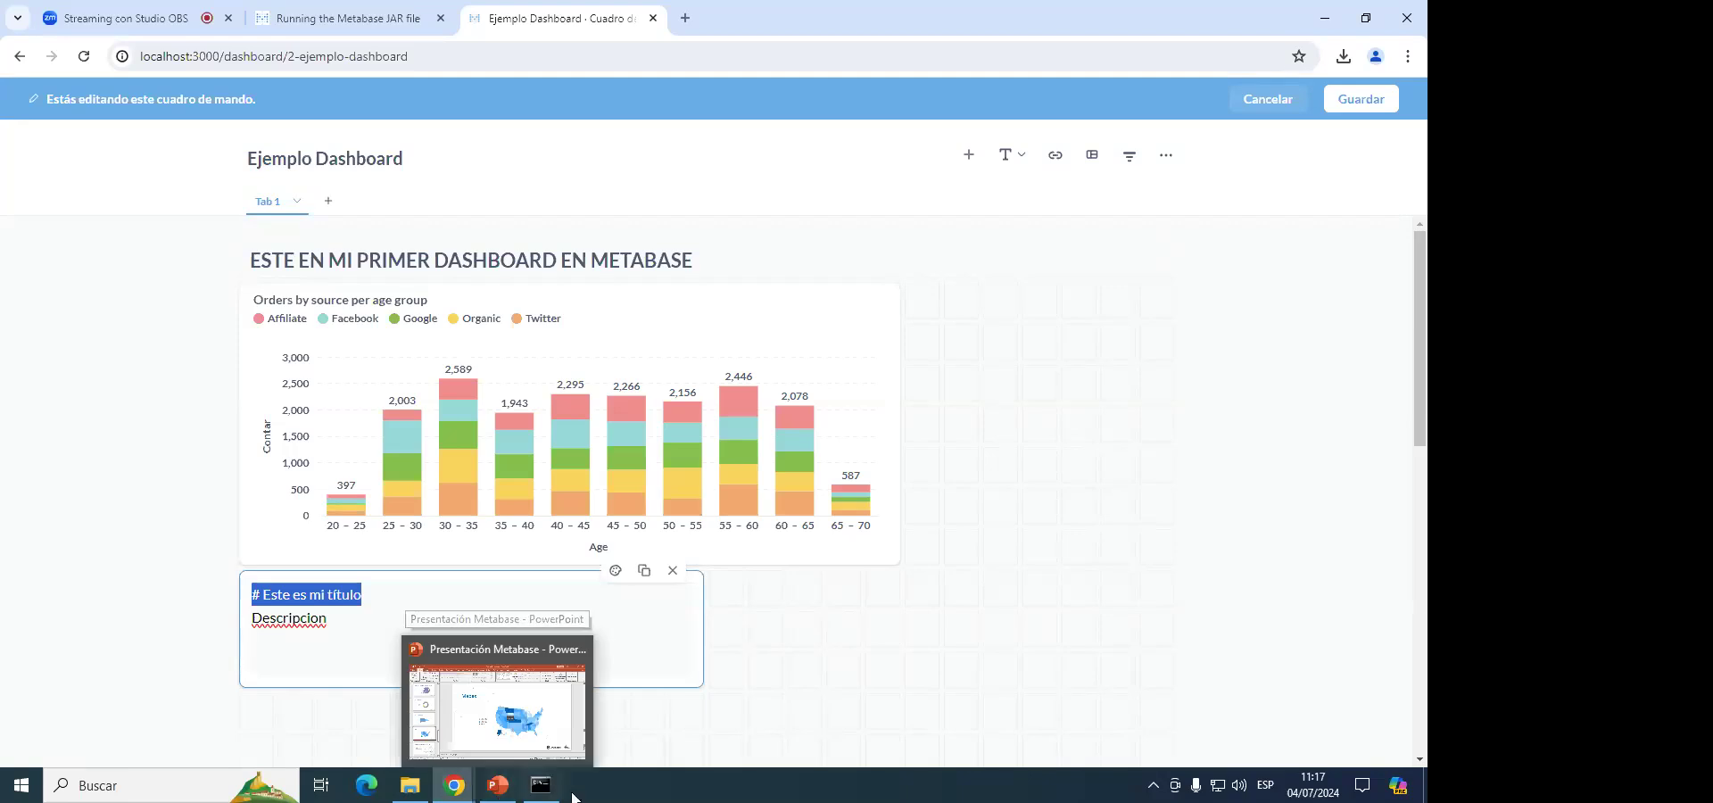
# Change the text card's title line to a level-three Markdown heading and make "Descripcion" a level-one heading.
pyautogui.doubleClick(365, 607)
pyautogui.click(365, 608)
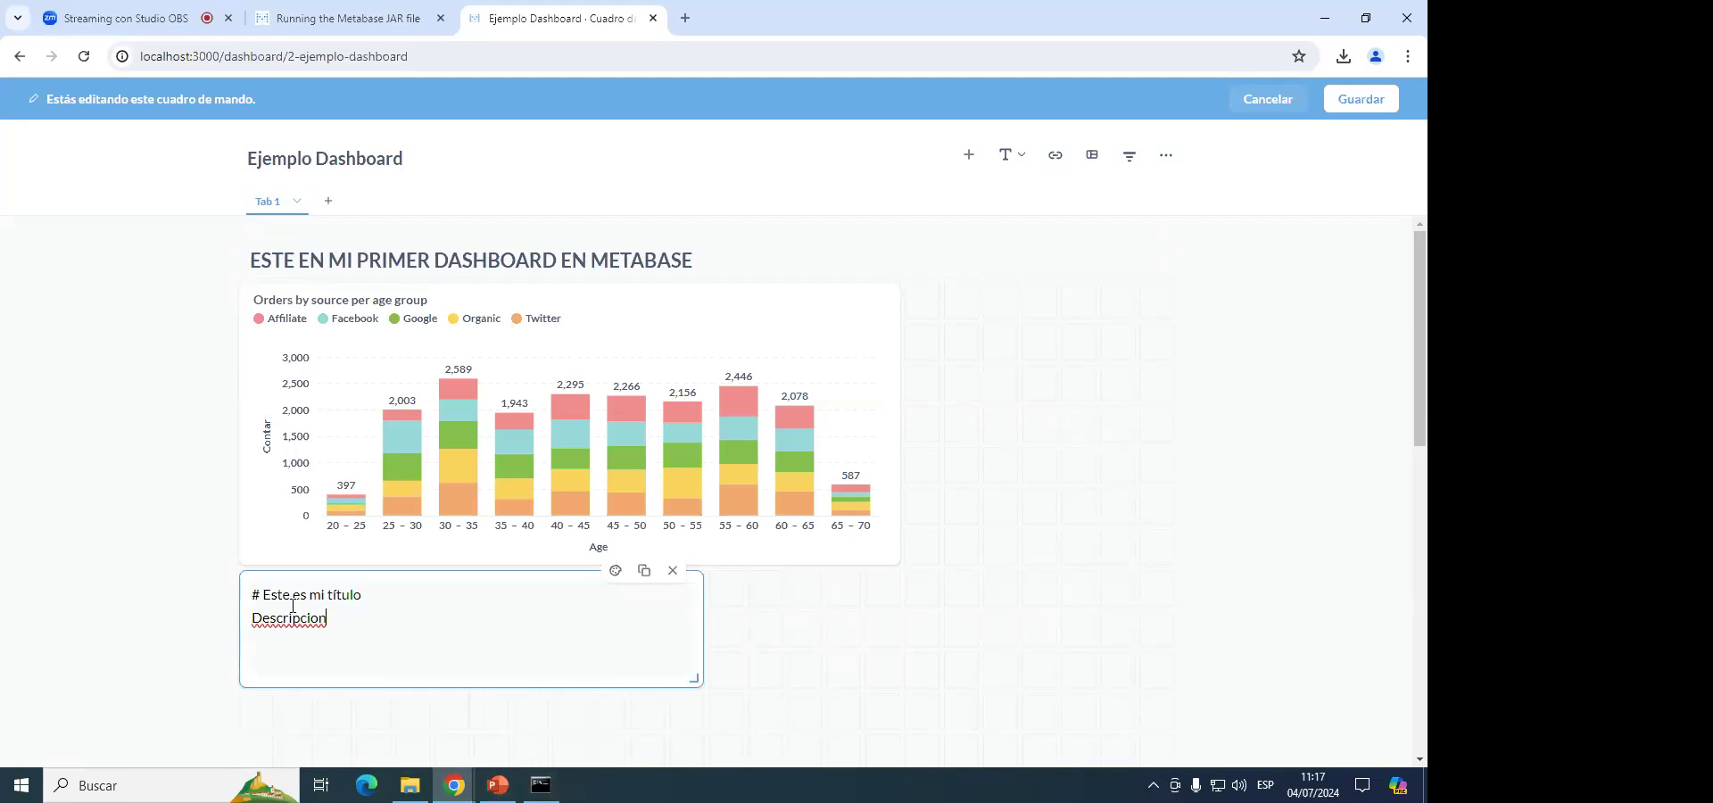
pyautogui.doubleClick(255, 595)
pyautogui.press('Right')
pyautogui.write('##')
pyautogui.click(202, 607)
pyautogui.click(318, 617)
pyautogui.write('#')
pyautogui.click(237, 630)
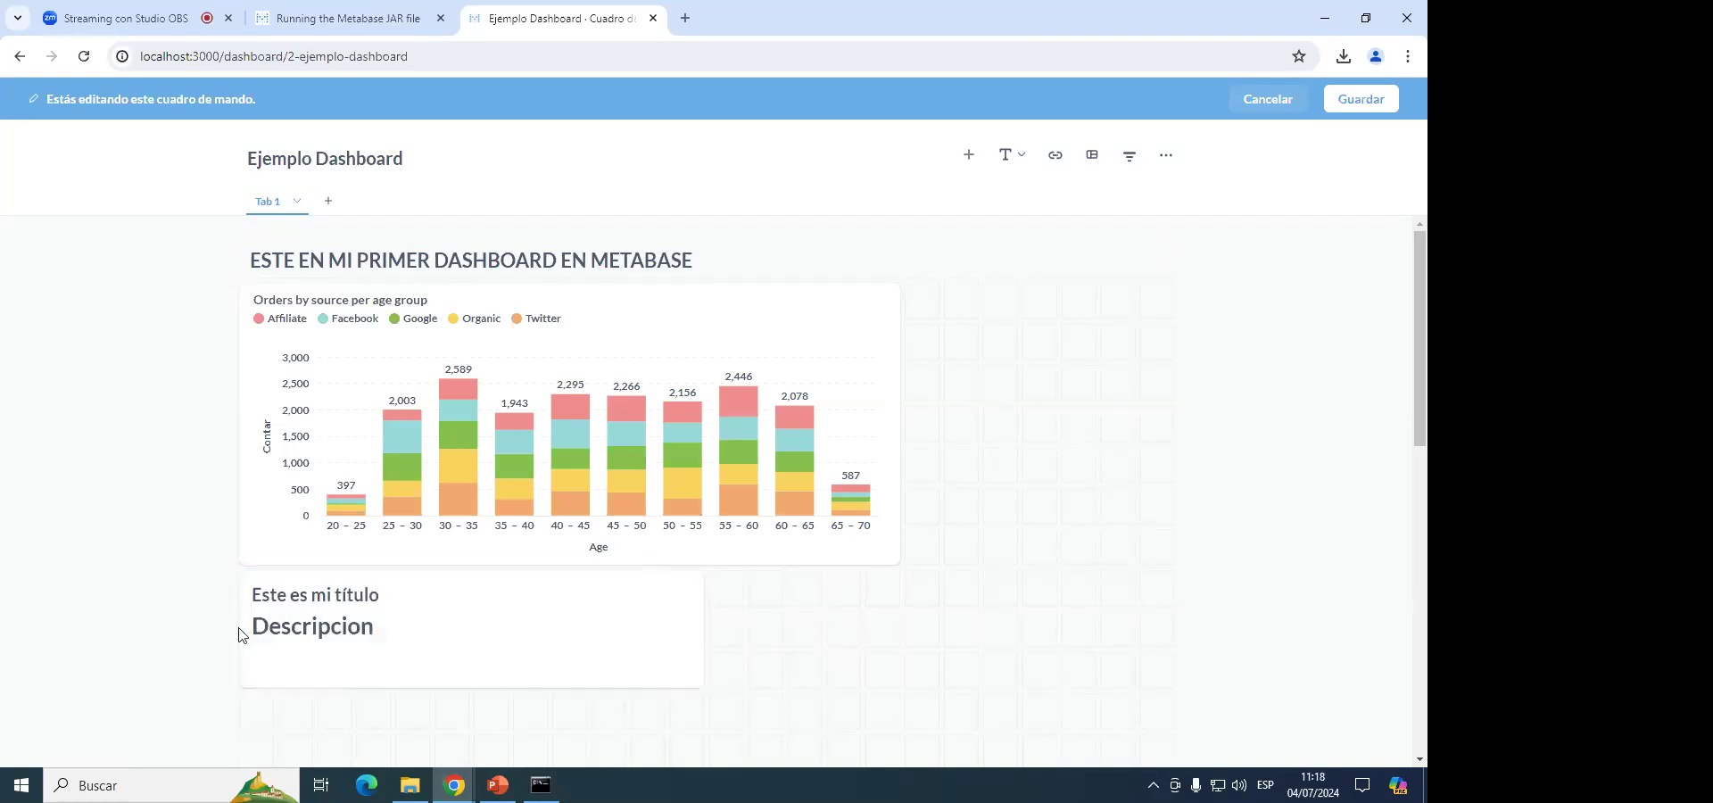
# Enlarge the text card below the chart in width and height and check its Markdown source and preview.
pyautogui.scroll(-1, 378, 607)
pyautogui.scroll(-2, 378, 607)
pyautogui.click(395, 466)
pyautogui.click(741, 478)
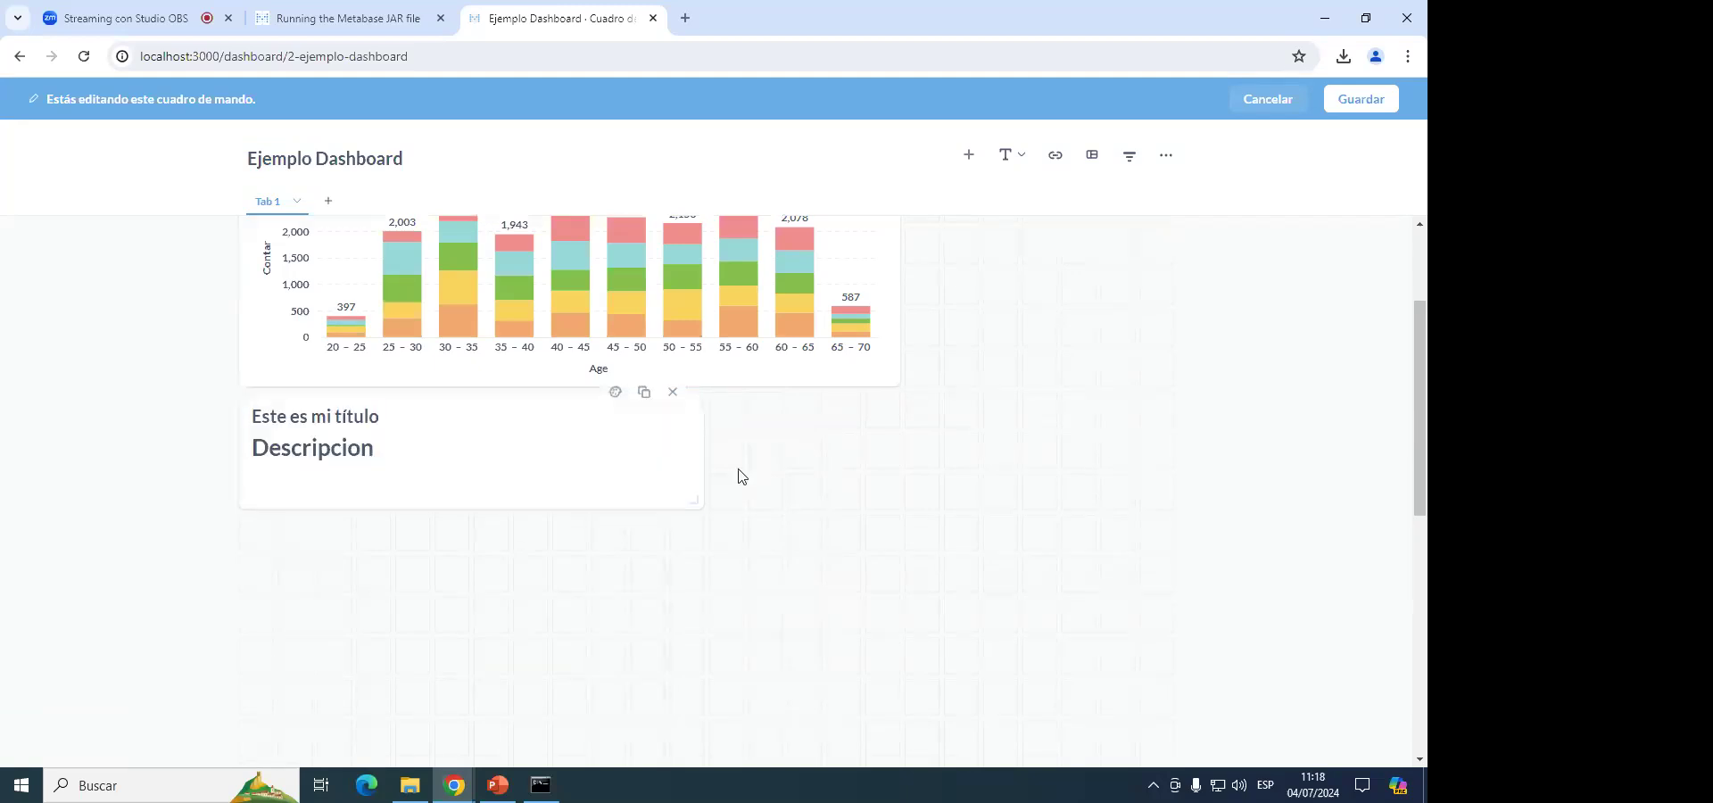
pyautogui.moveTo(696, 499); pyautogui.dragTo(854, 547)
pyautogui.click(482, 471)
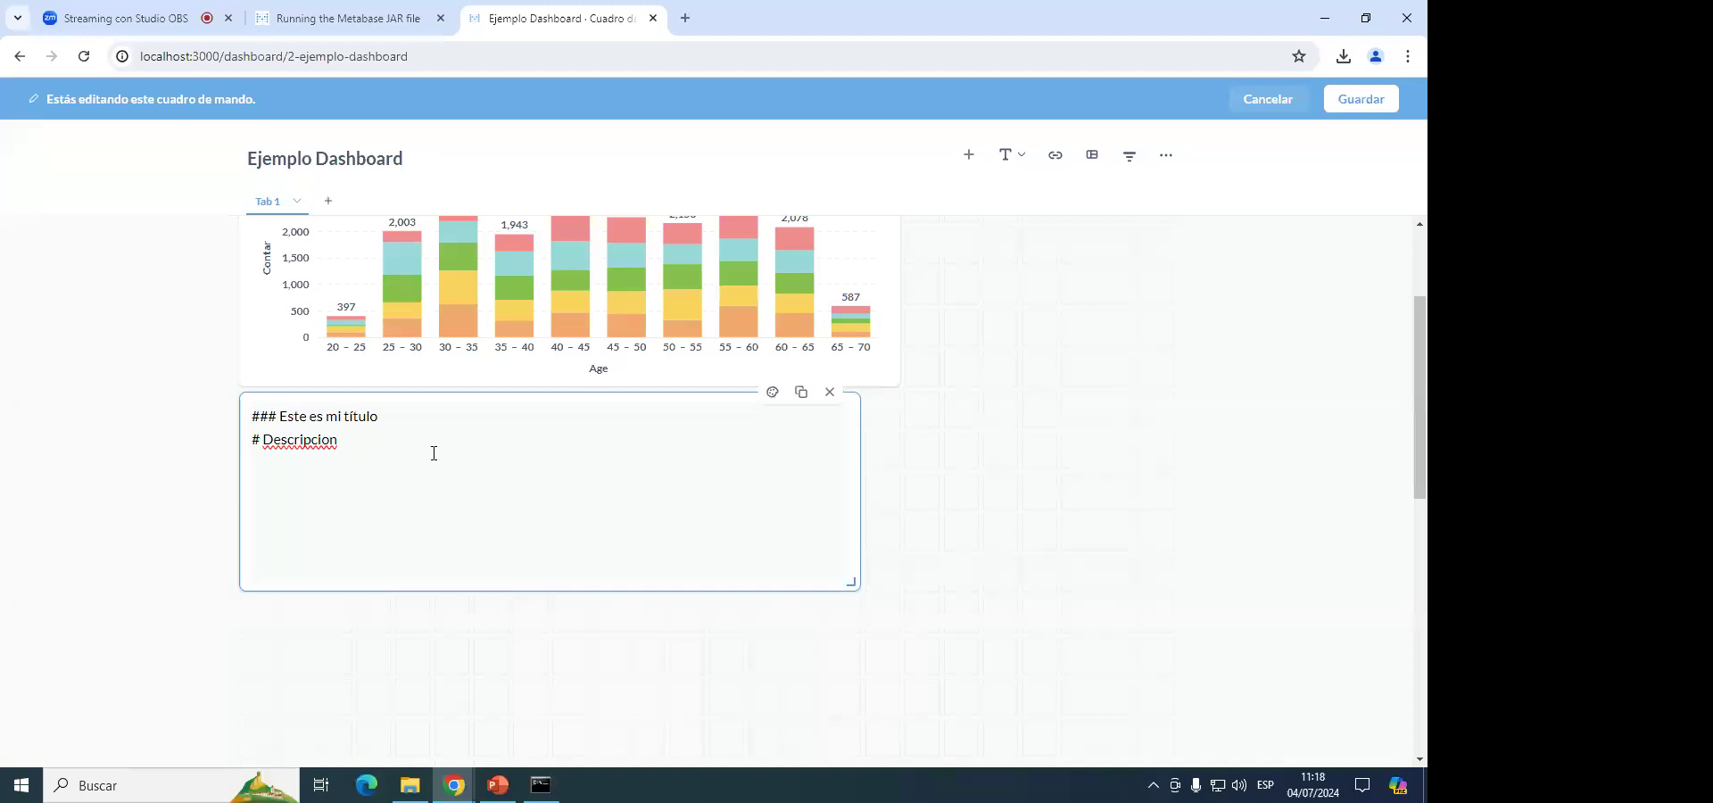
pyautogui.click(157, 493)
pyautogui.scroll(2, 431, 619)
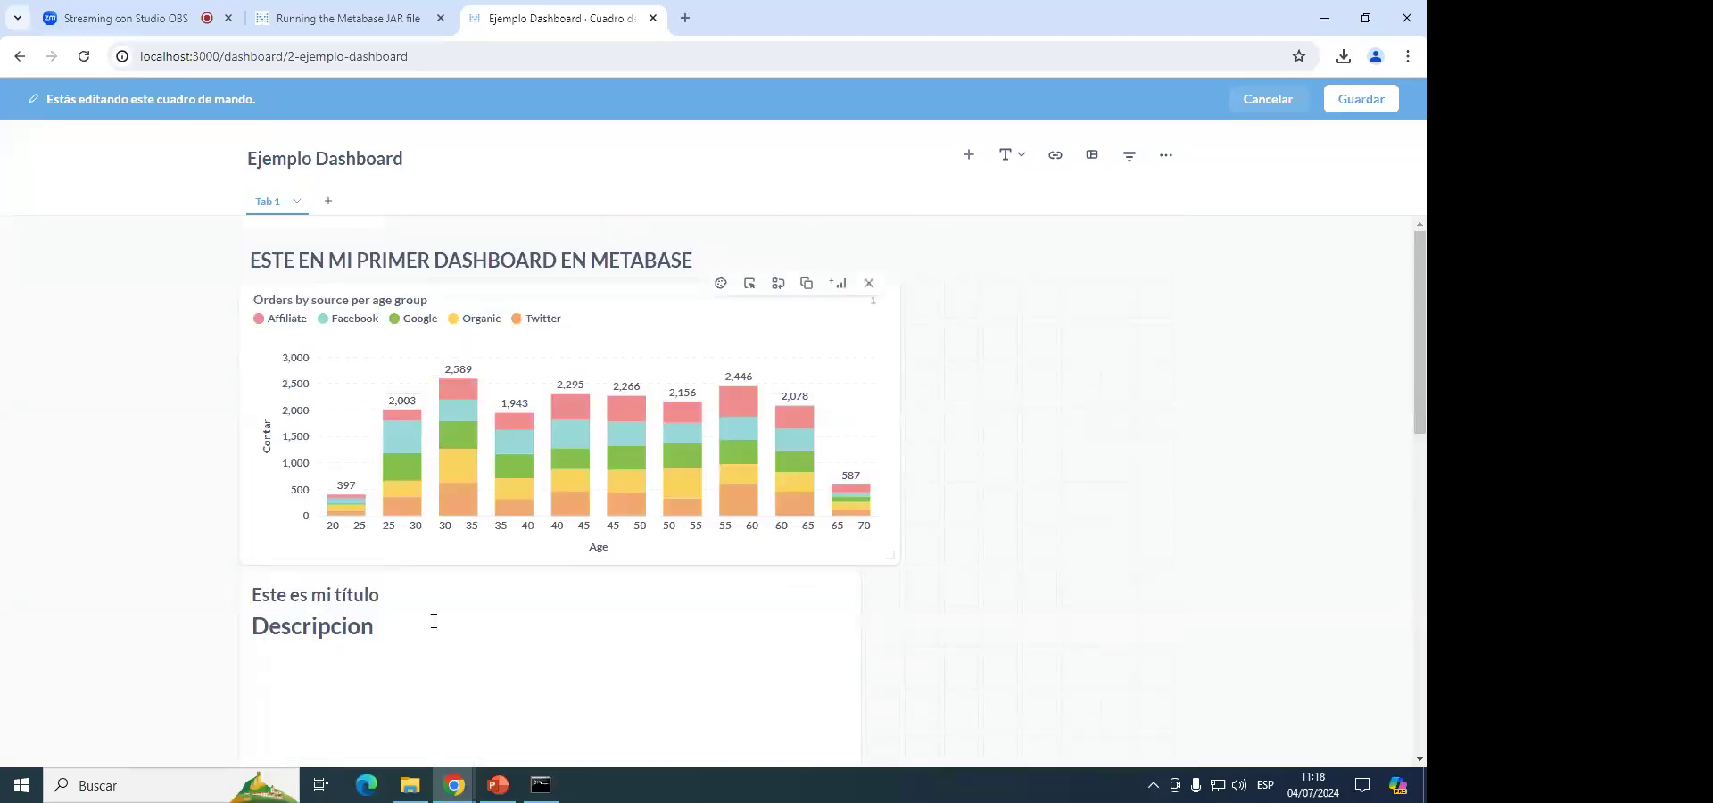
# Shrink the text card and fit it in the free space beside the chart, making it as tall as the chart.
pyautogui.scroll(-1, 689, 621)
pyautogui.moveTo(850, 671); pyautogui.dragTo(502, 591)
pyautogui.click(369, 523)
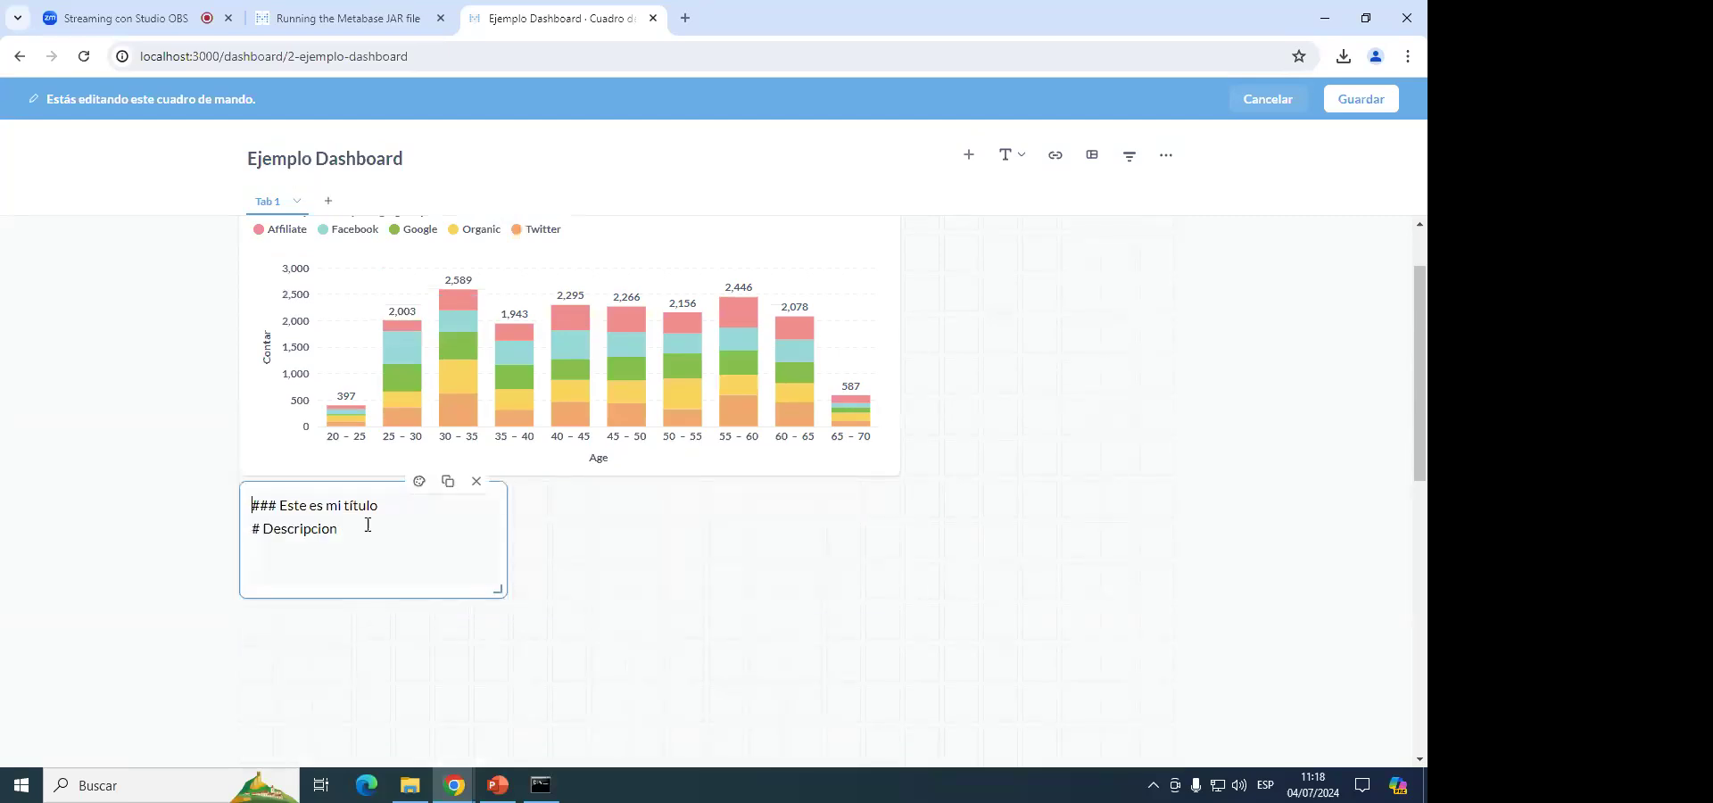
pyautogui.moveTo(335, 482); pyautogui.dragTo(1077, 231)
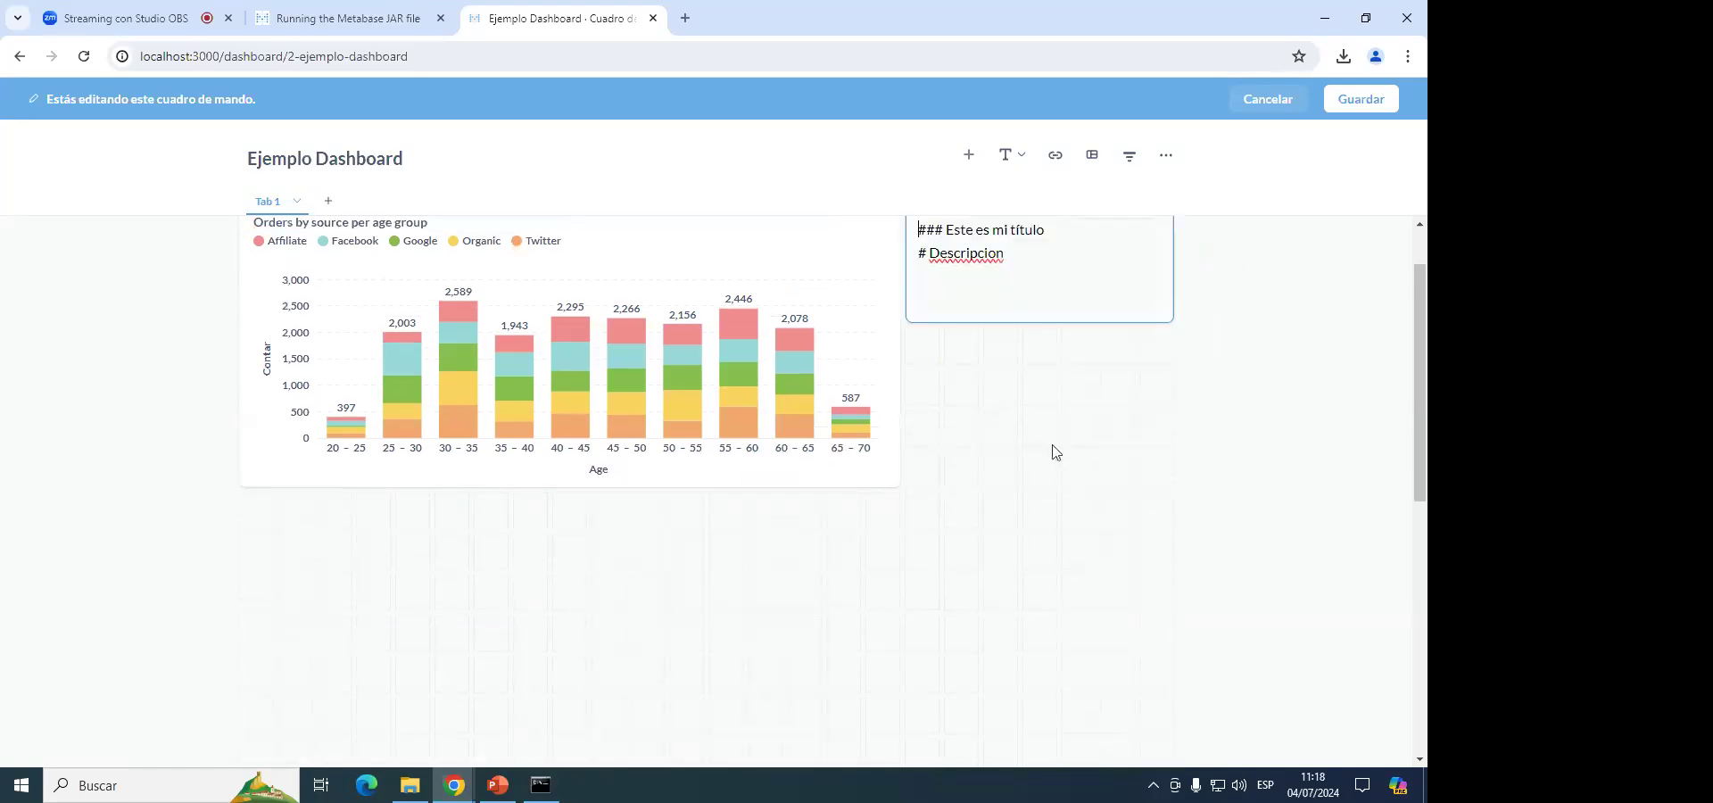
pyautogui.scroll(1, 1049, 446)
pyautogui.moveTo(1168, 392); pyautogui.dragTo(1171, 563)
# Replace the text card's two lines with the single Markdown heading "# TÍTULO DE LA GRÁFICA".
pyautogui.click(1064, 335)
pyautogui.moveTo(819, 313)
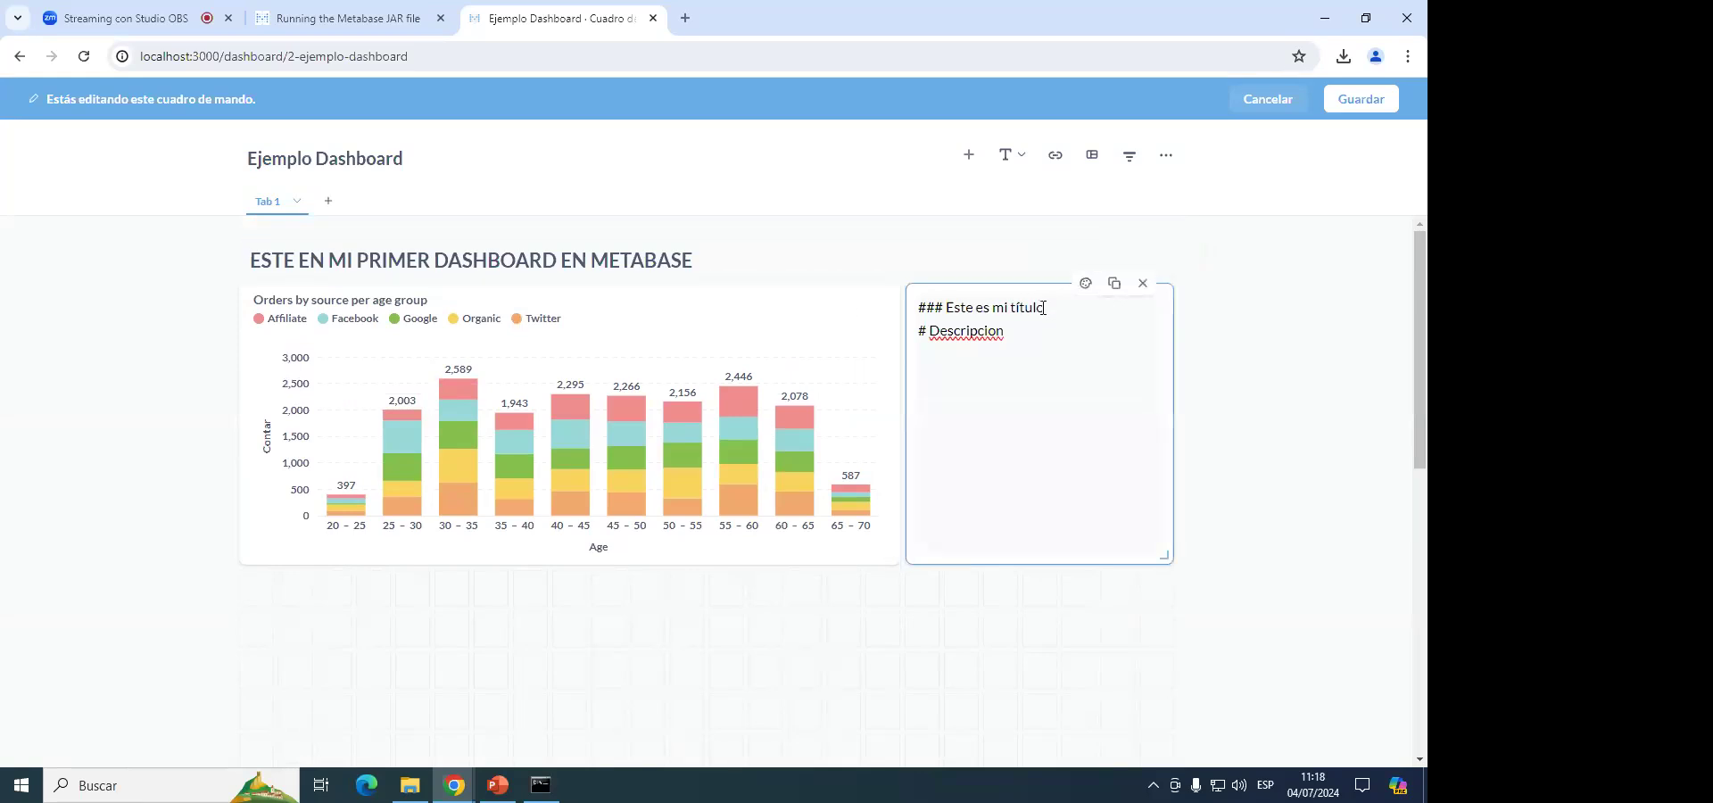
pyautogui.moveTo(1045, 308); pyautogui.dragTo(917, 308)
pyautogui.press('BackSpace')
pyautogui.press('Delete')
pyautogui.doubleClick(966, 307)
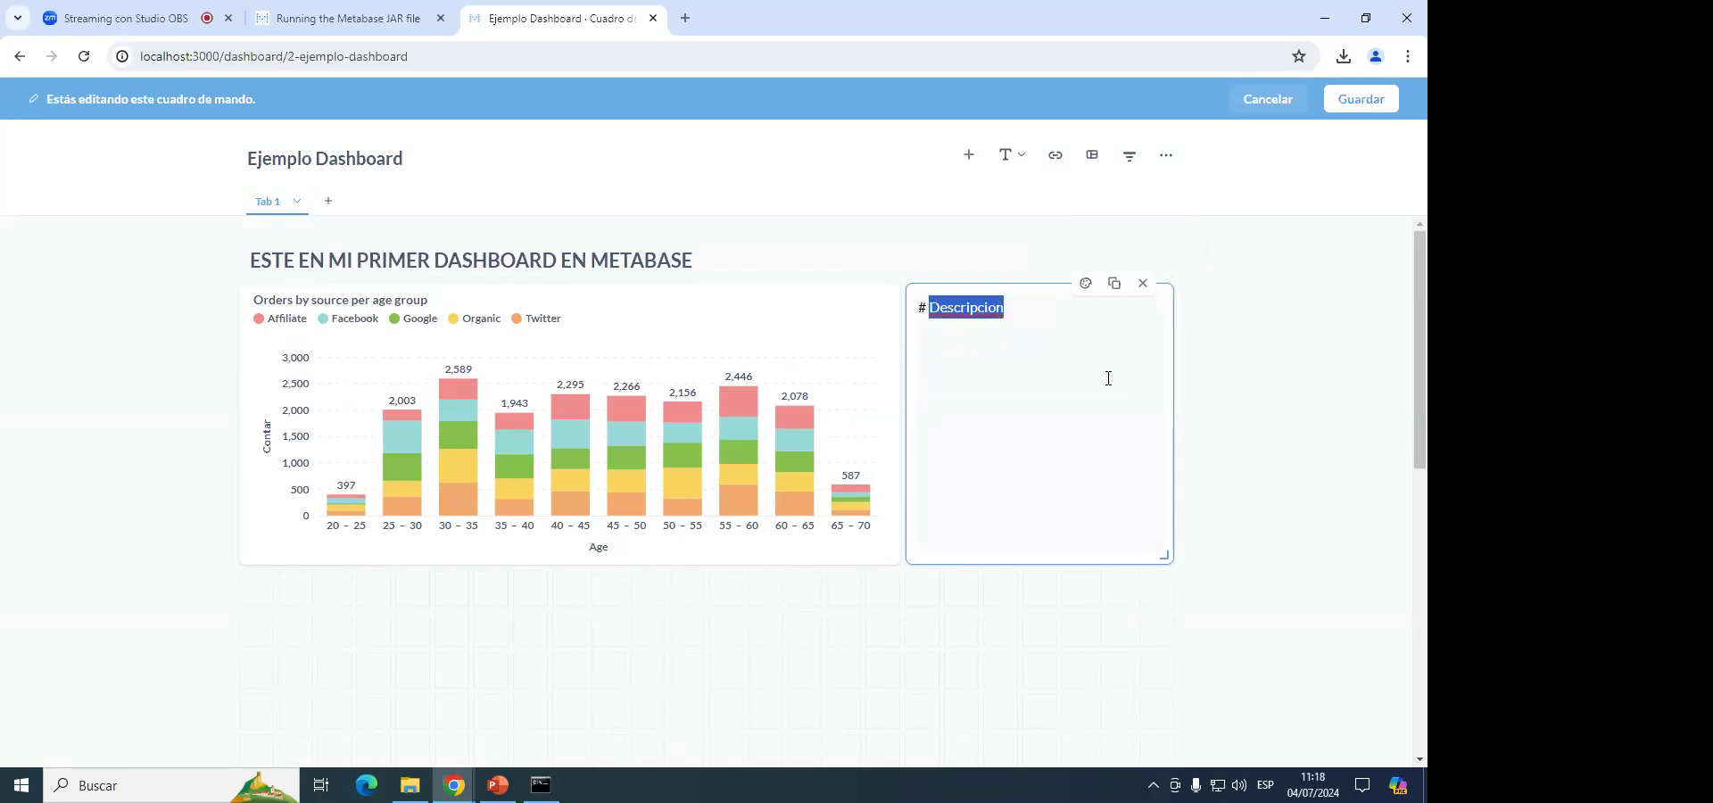
pyautogui.press('BackSpace')
pyautogui.write('TÍTULO DE LA GRÁFICA')
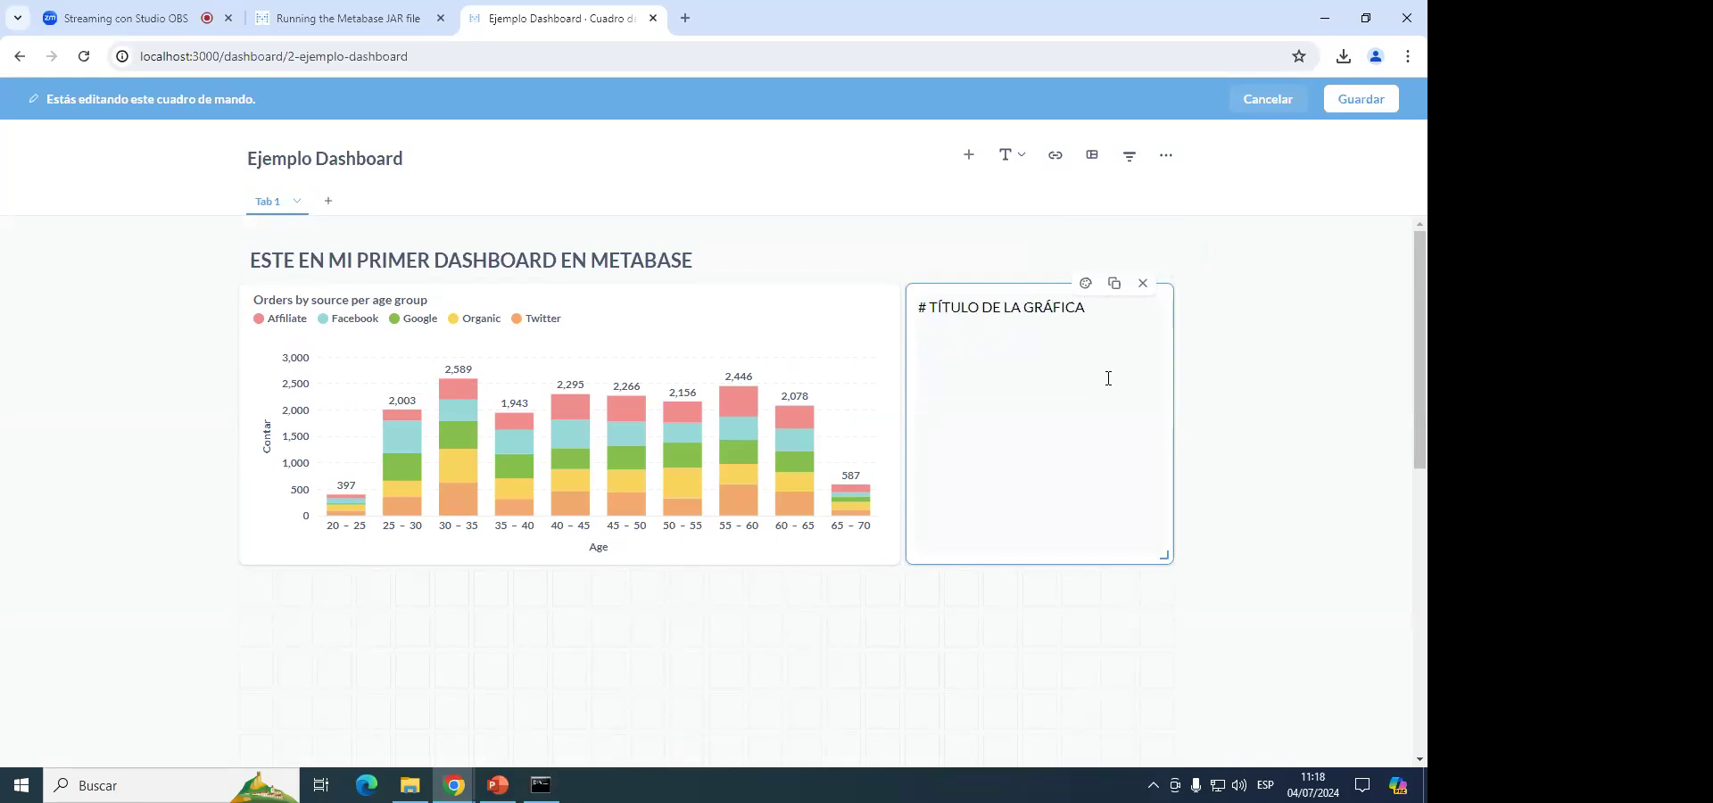
# Add the line "Descripción de la gráfica" under the text card's heading and preview the card.
pyautogui.press('Return')
pyautogui.write('Descri')
pyautogui.write('´p')
pyautogui.write('pción de ')
pyautogui.write('la gráfica')
pyautogui.click(1241, 403)
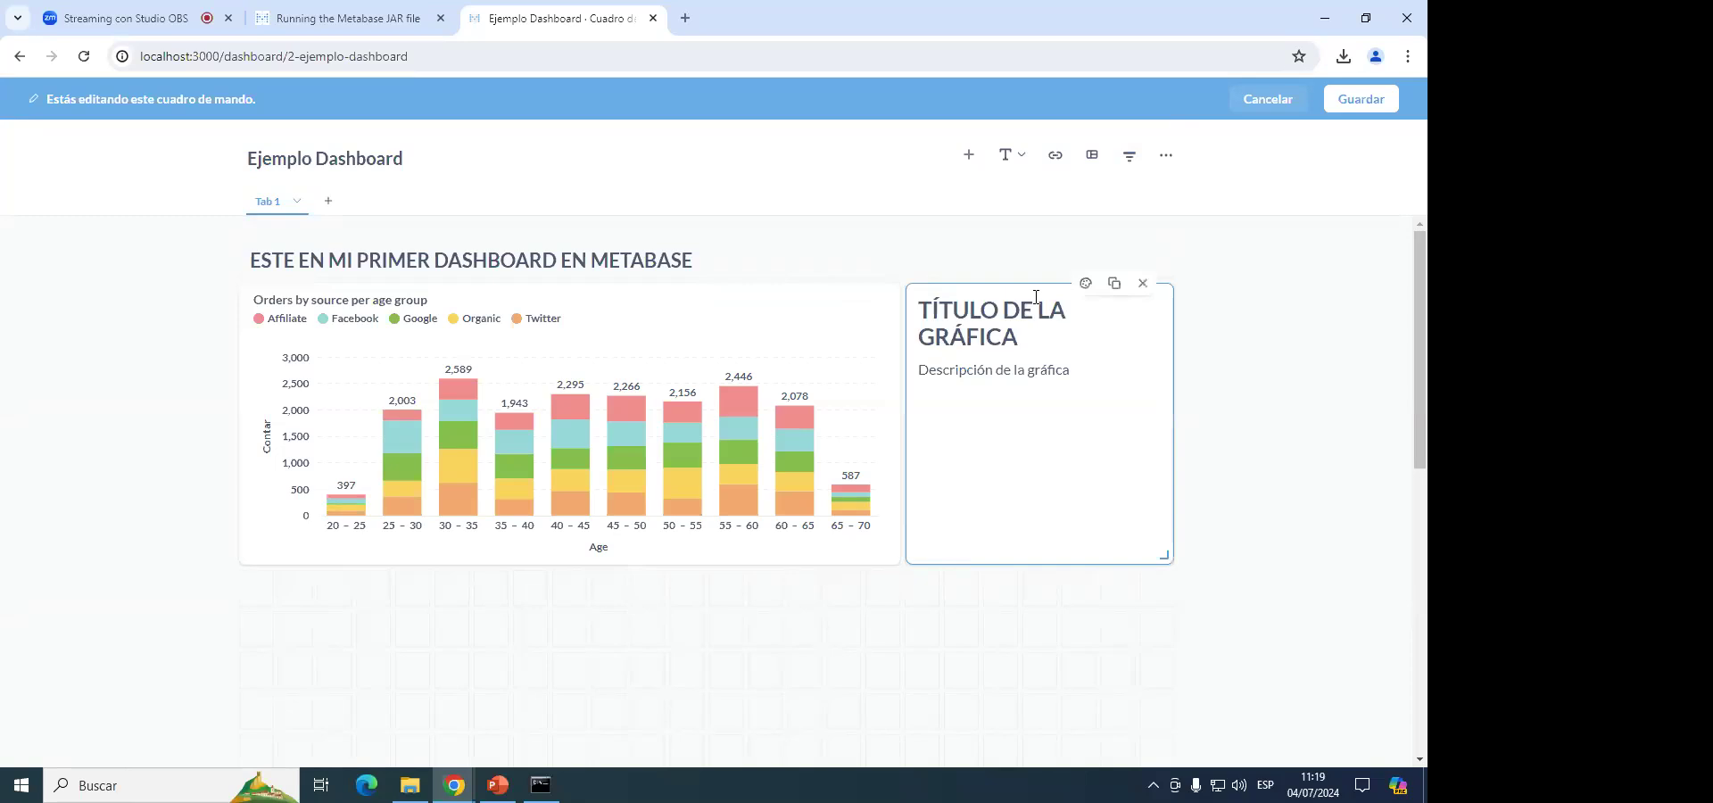
# Add a number filter to the dashboard and connect it to the chart's Orders with Person Subtotal column.
pyautogui.click(1130, 157)
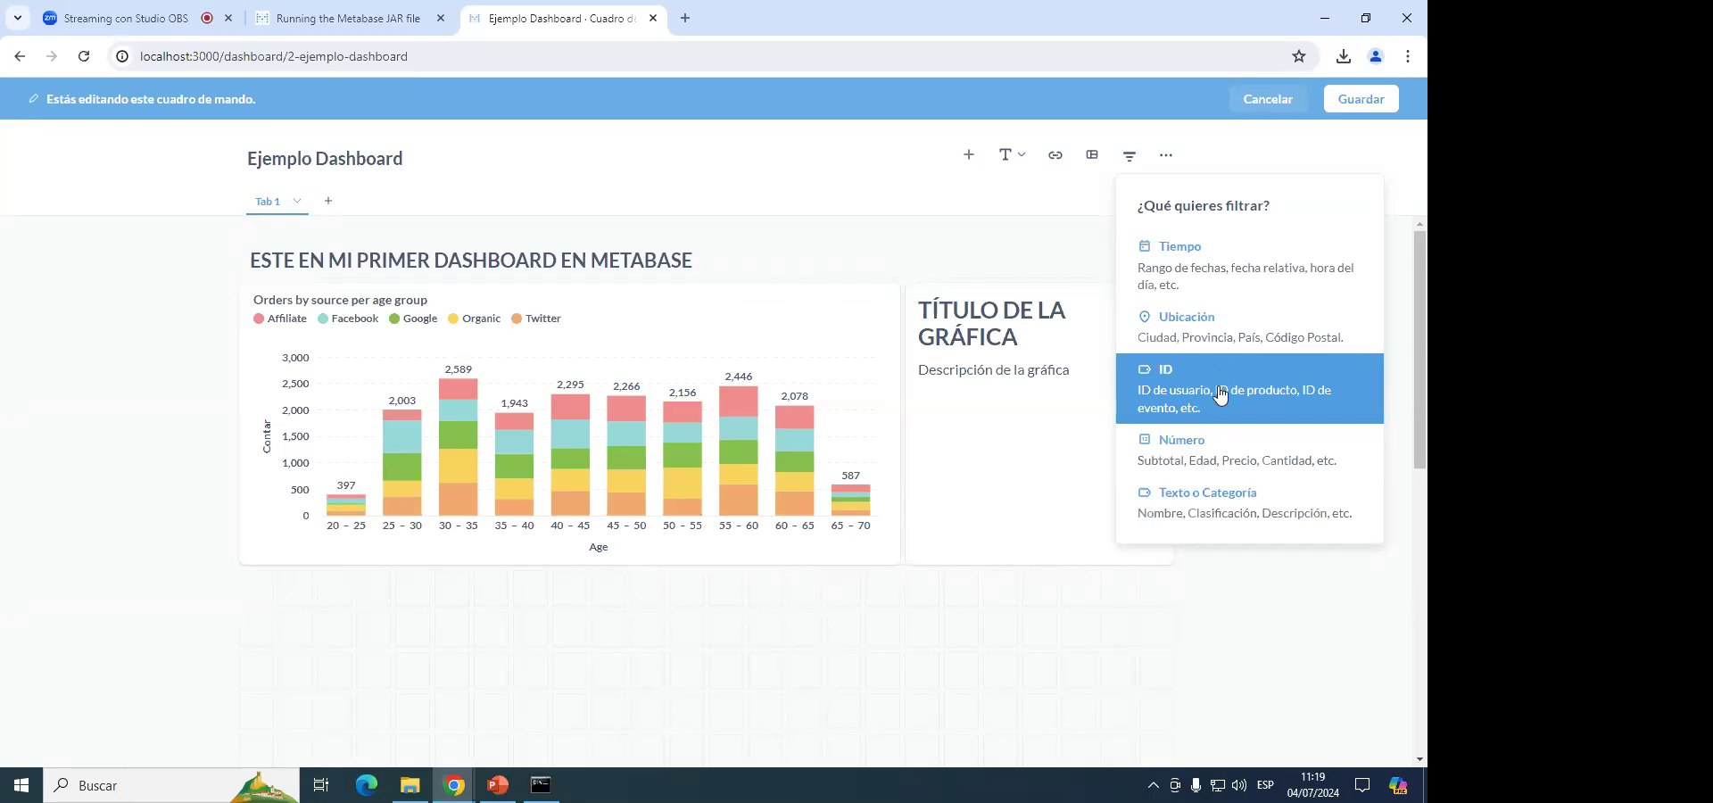
pyautogui.click(1202, 456)
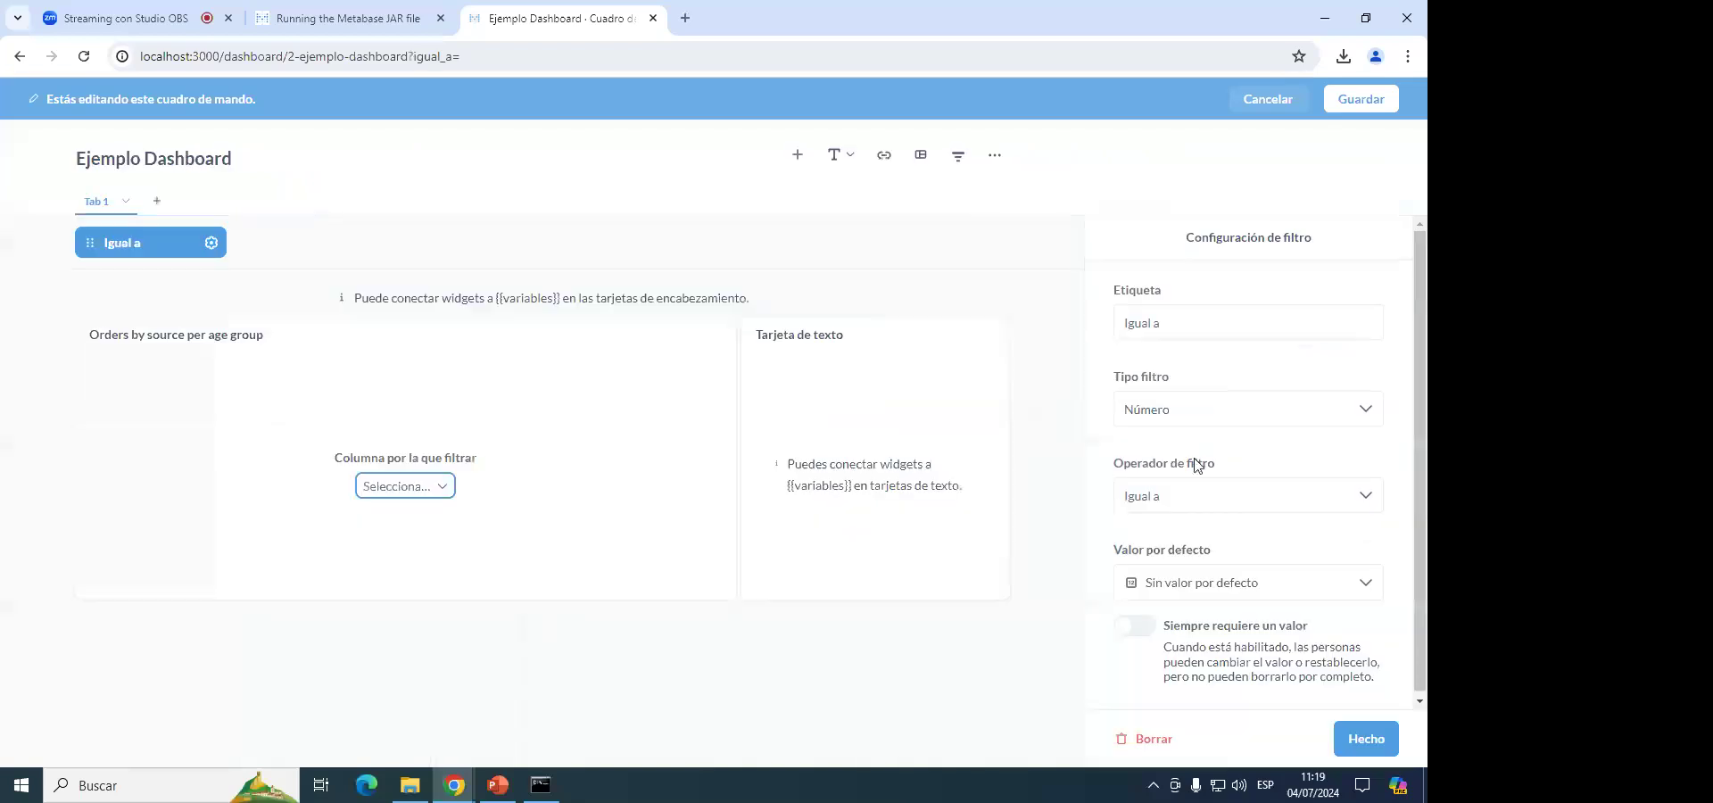
pyautogui.click(415, 492)
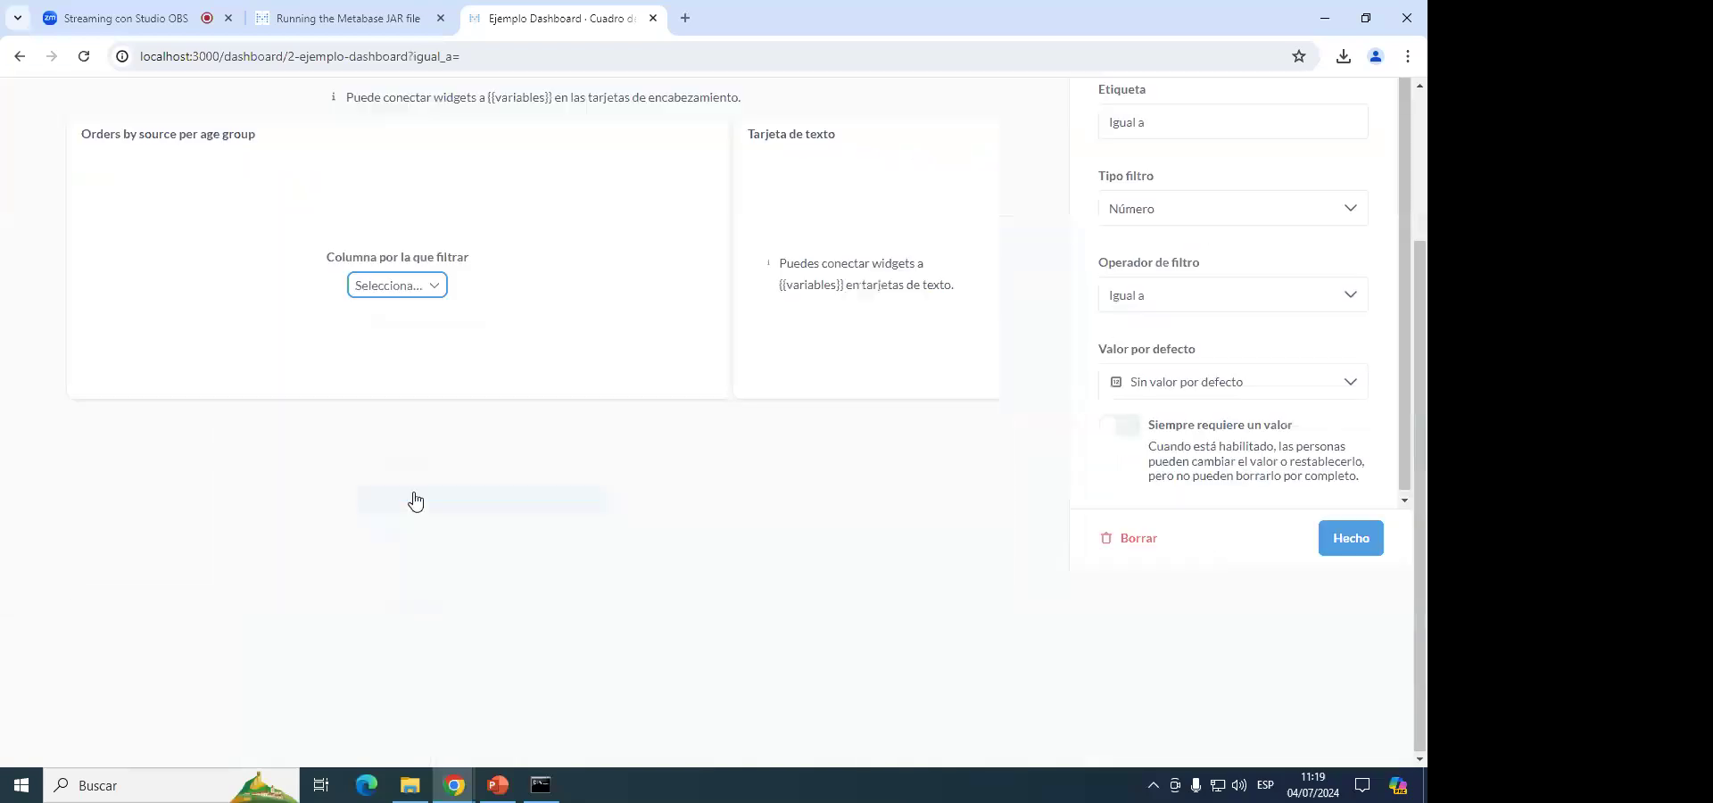
pyautogui.click(432, 282)
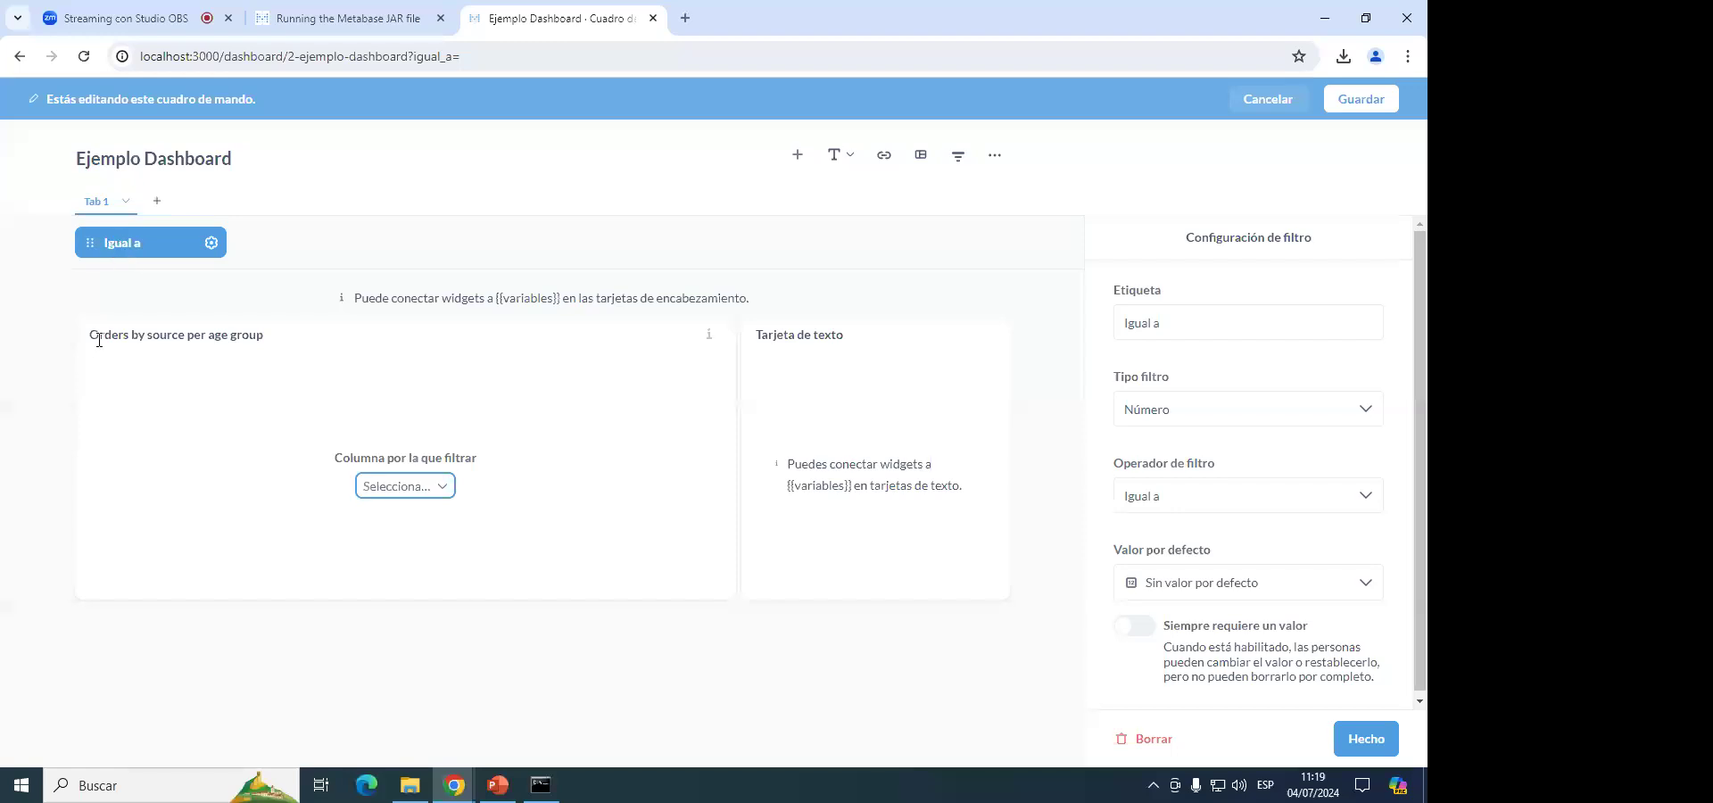
pyautogui.moveTo(91, 335); pyautogui.dragTo(272, 341)
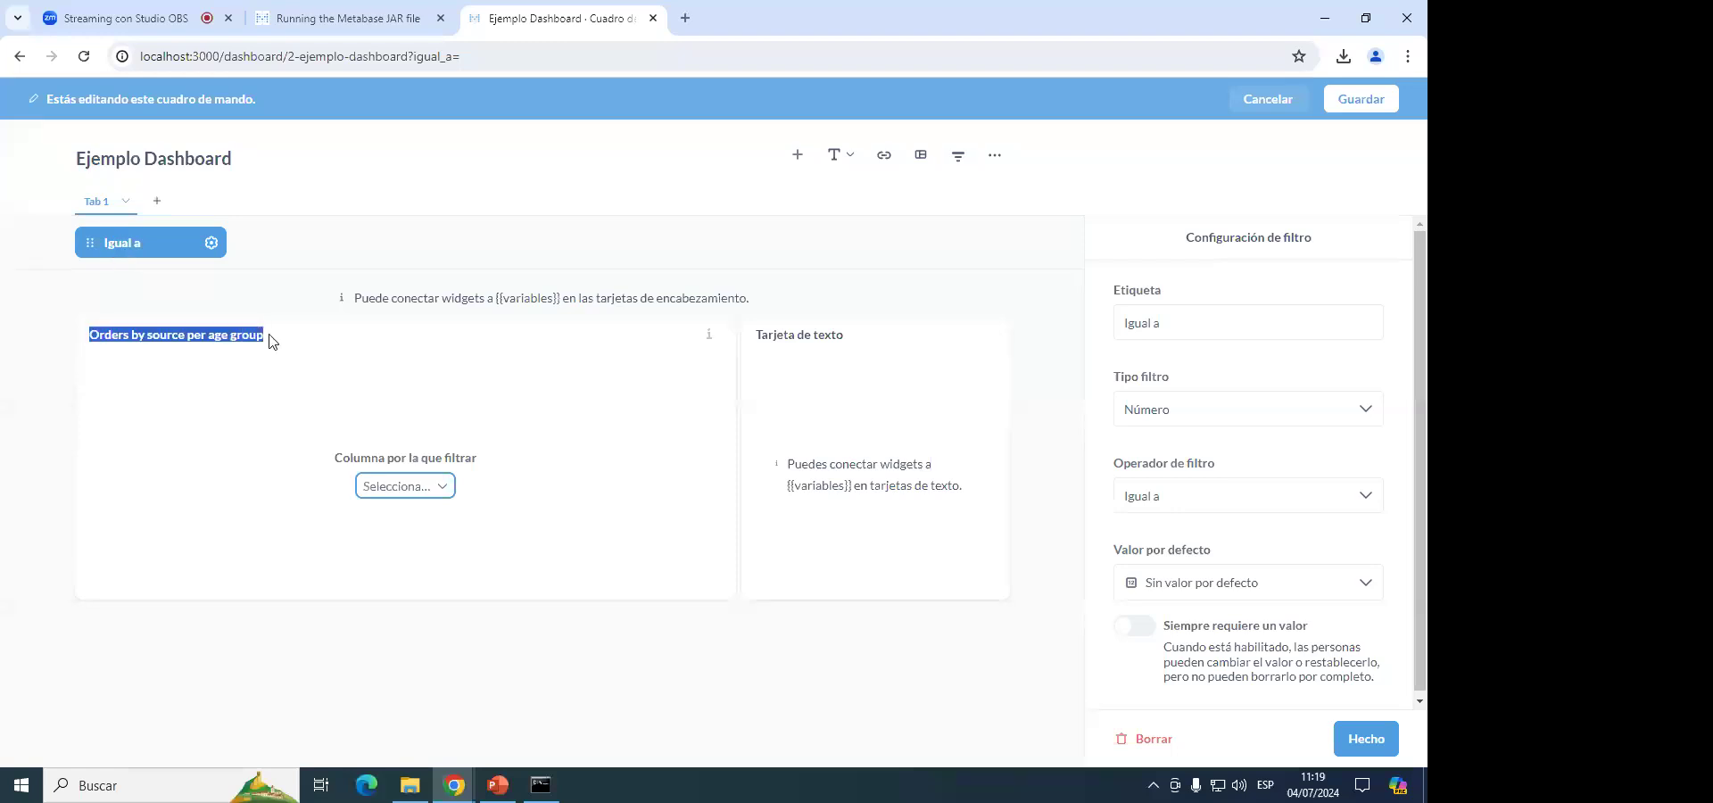
pyautogui.click(426, 493)
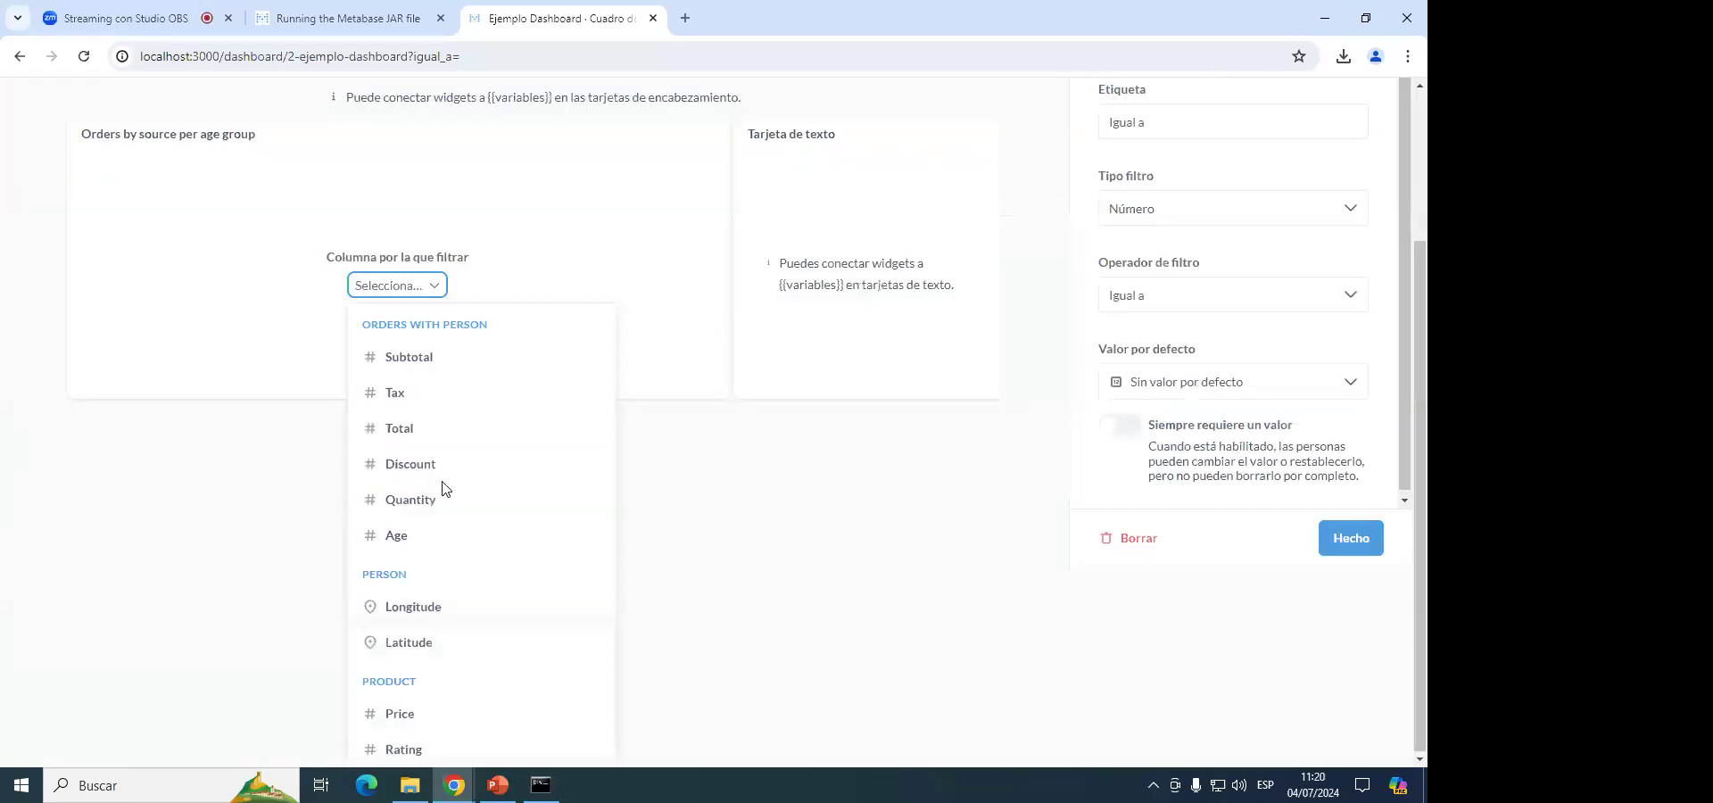
pyautogui.click(392, 357)
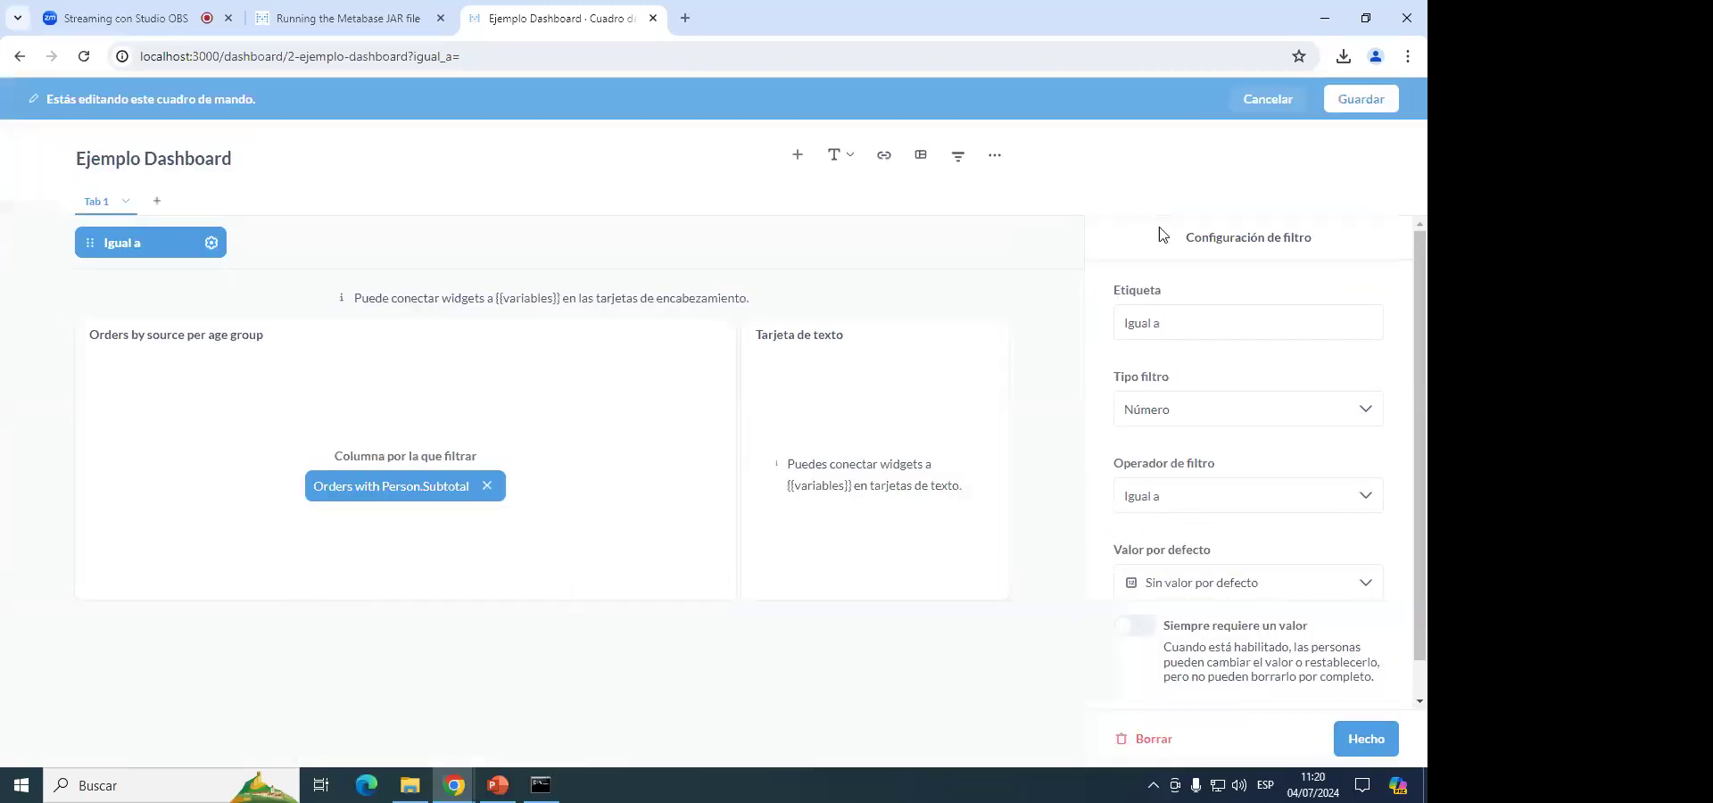
# Set the number filter's label to "Subtotal".
pyautogui.moveTo(1180, 237); pyautogui.dragTo(1350, 244)
pyautogui.click(1204, 324)
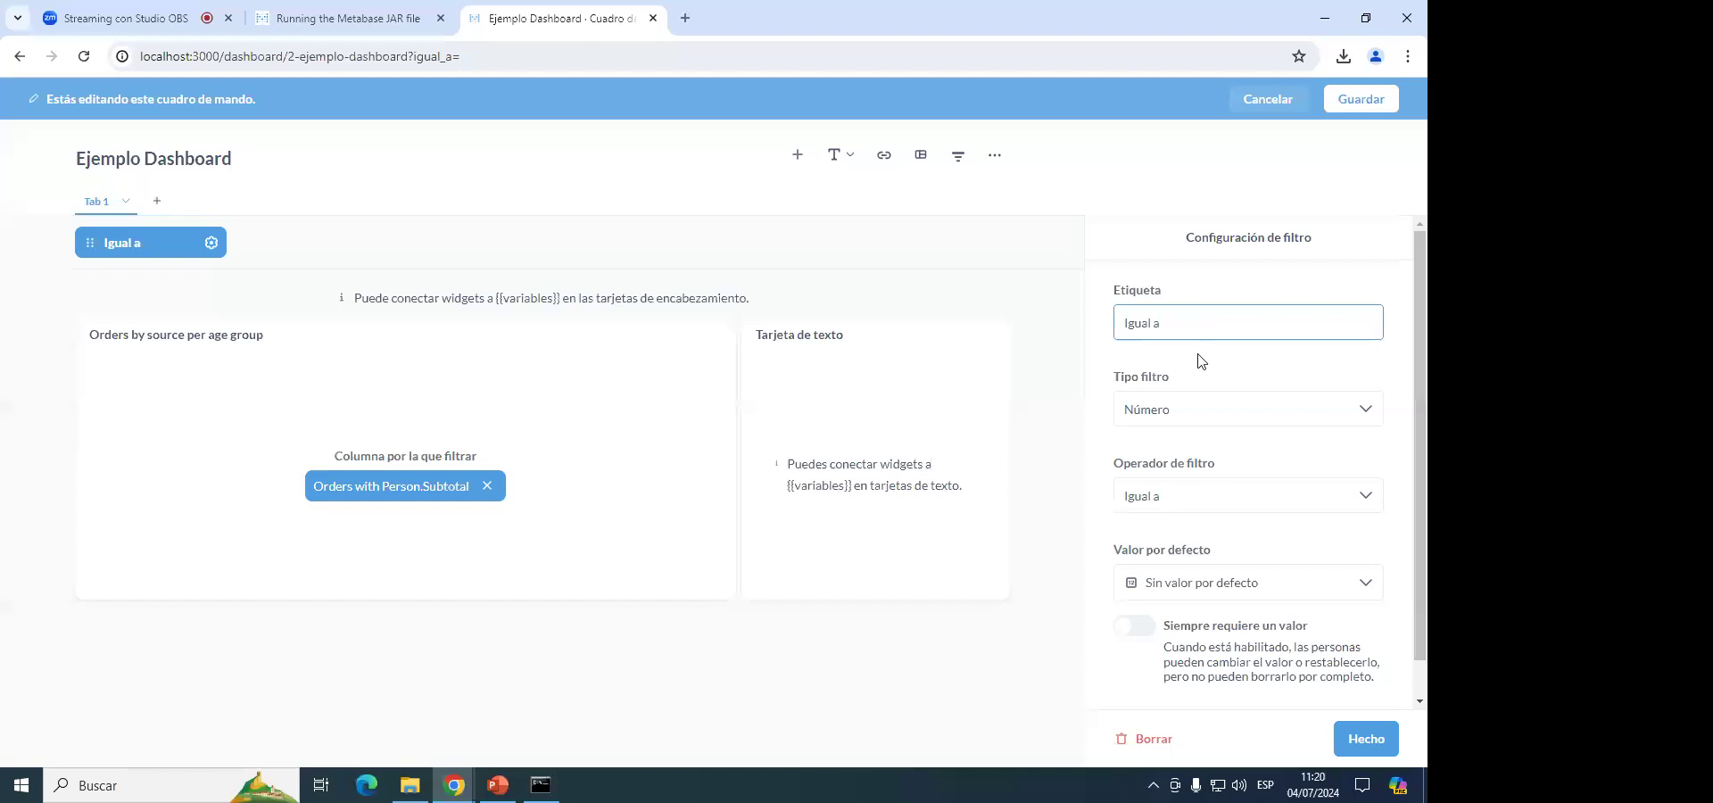
pyautogui.hotkey('ctrl', 'a')
pyautogui.write('Su')
pyautogui.click(1134, 279)
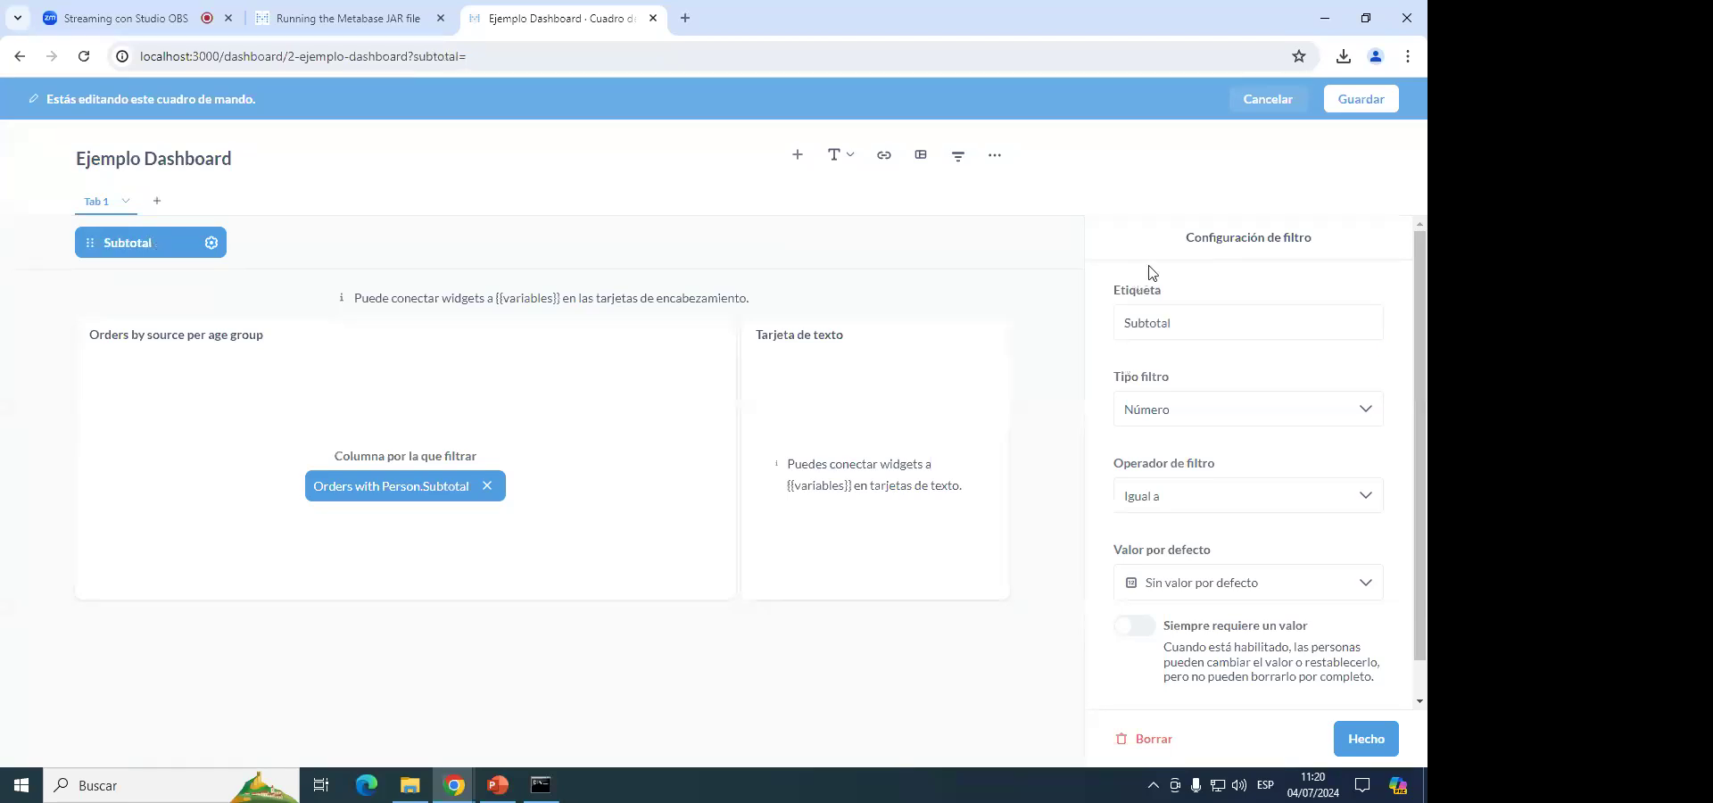
# Examine the type and operator choices in the Subtotal filter's configuration.
pyautogui.click(1189, 412)
pyautogui.click(1192, 411)
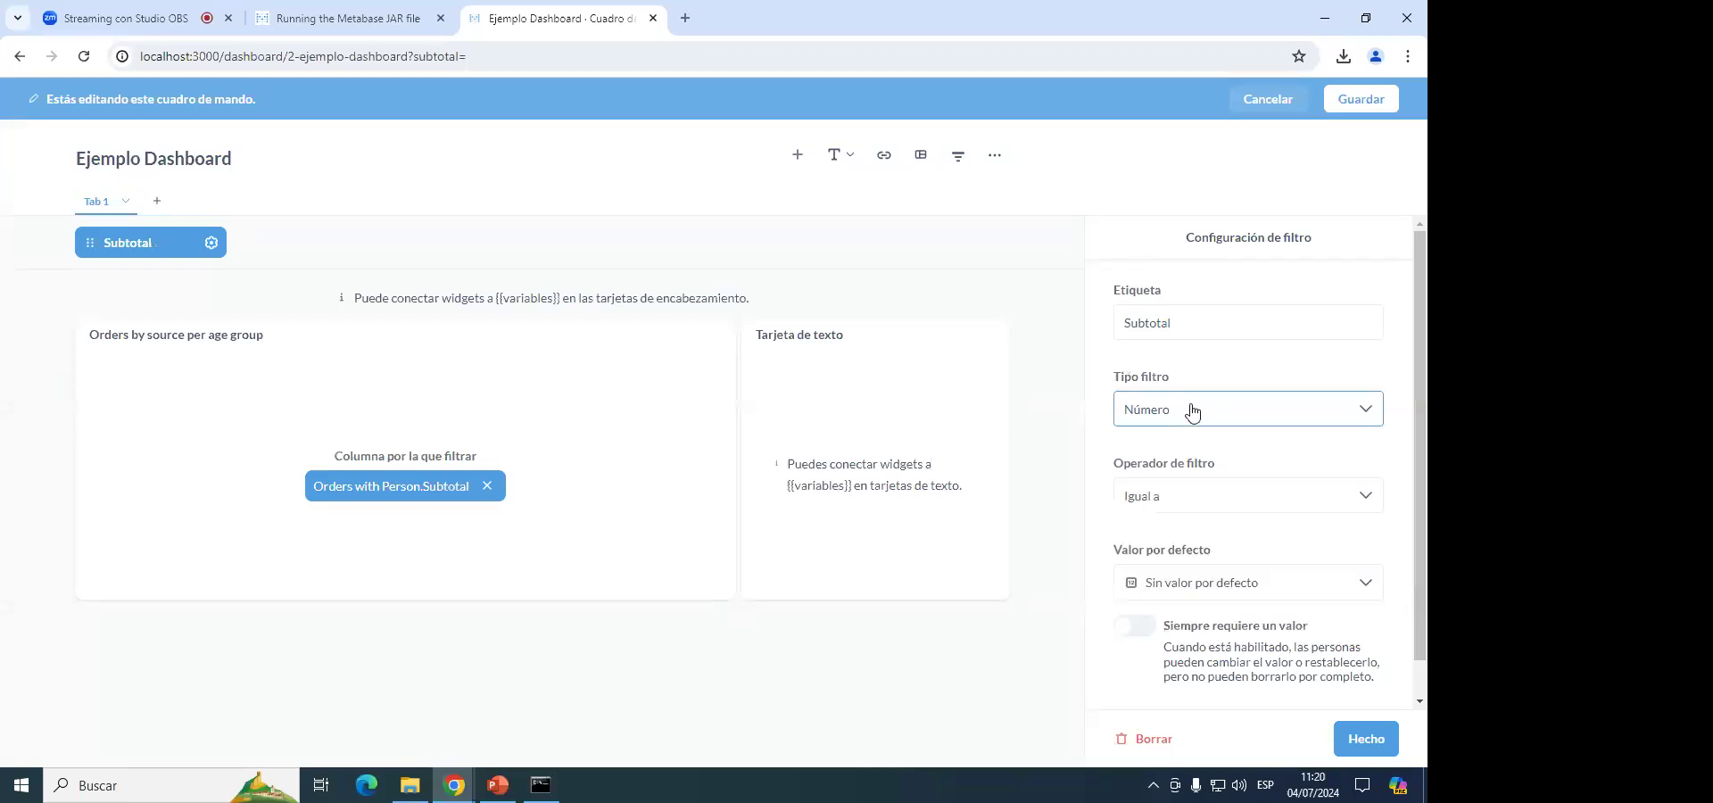
pyautogui.click(1184, 497)
pyautogui.click(1185, 501)
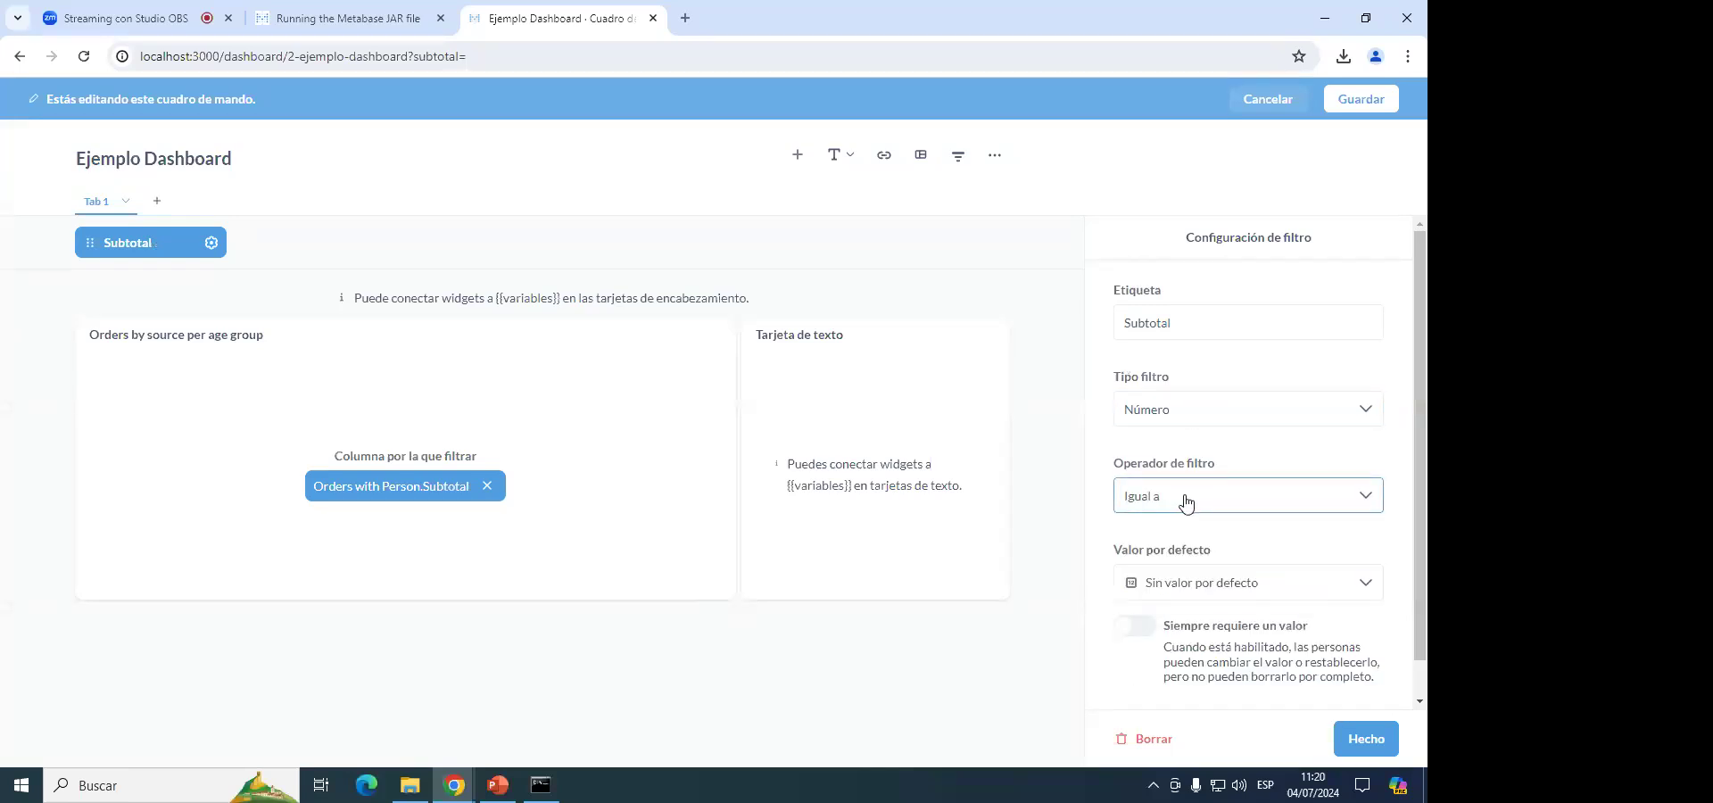
# Finish configuring the Subtotal filter and save the dashboard.
pyautogui.scroll(-1, 1192, 543)
pyautogui.click(1368, 739)
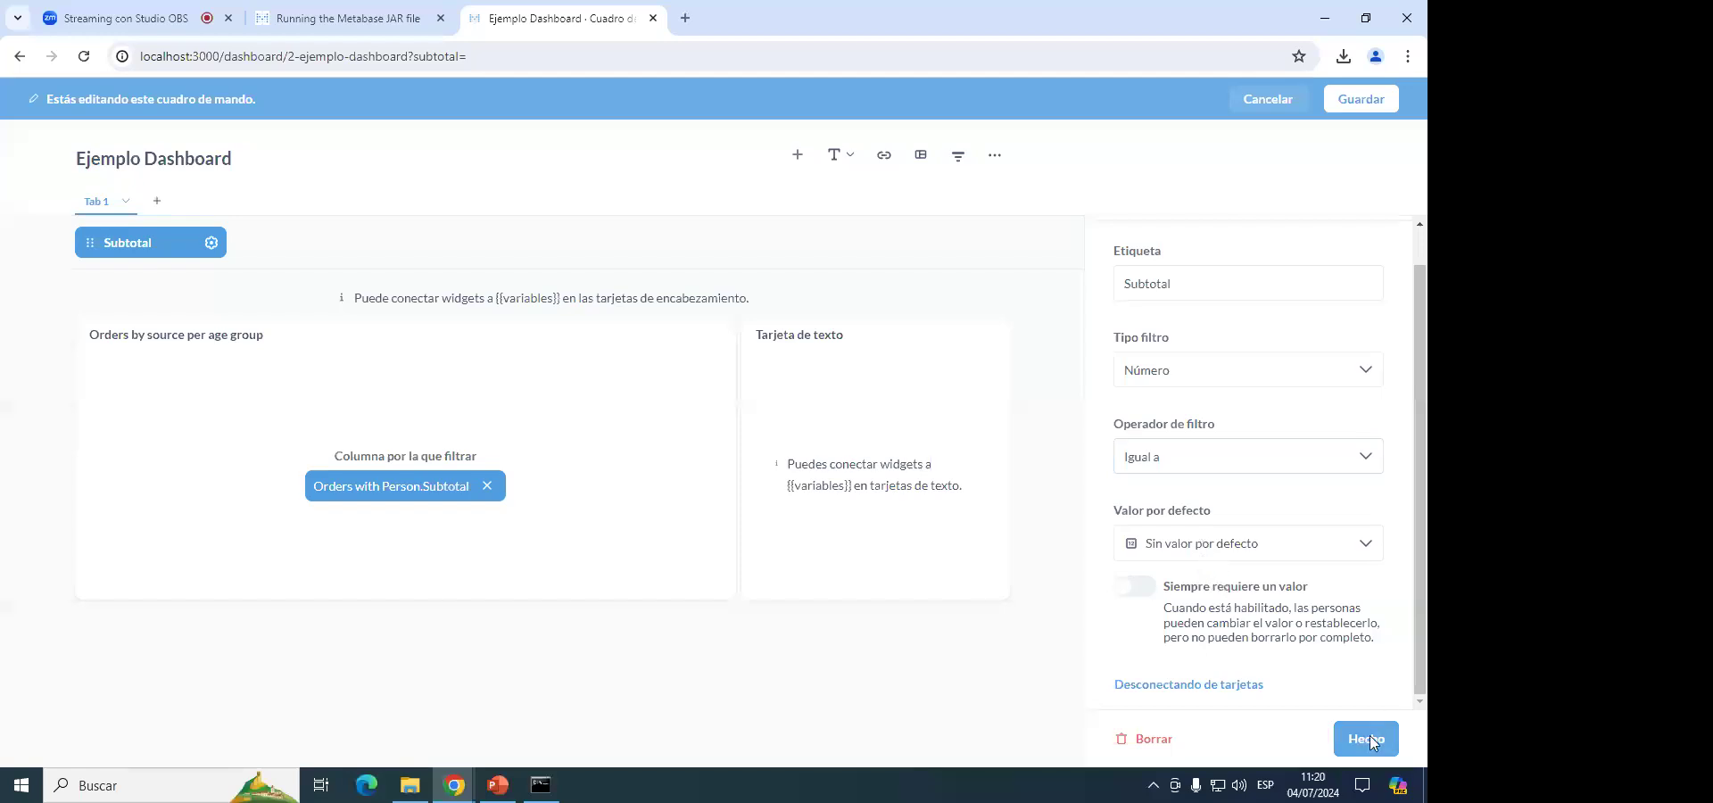
pyautogui.click(338, 250)
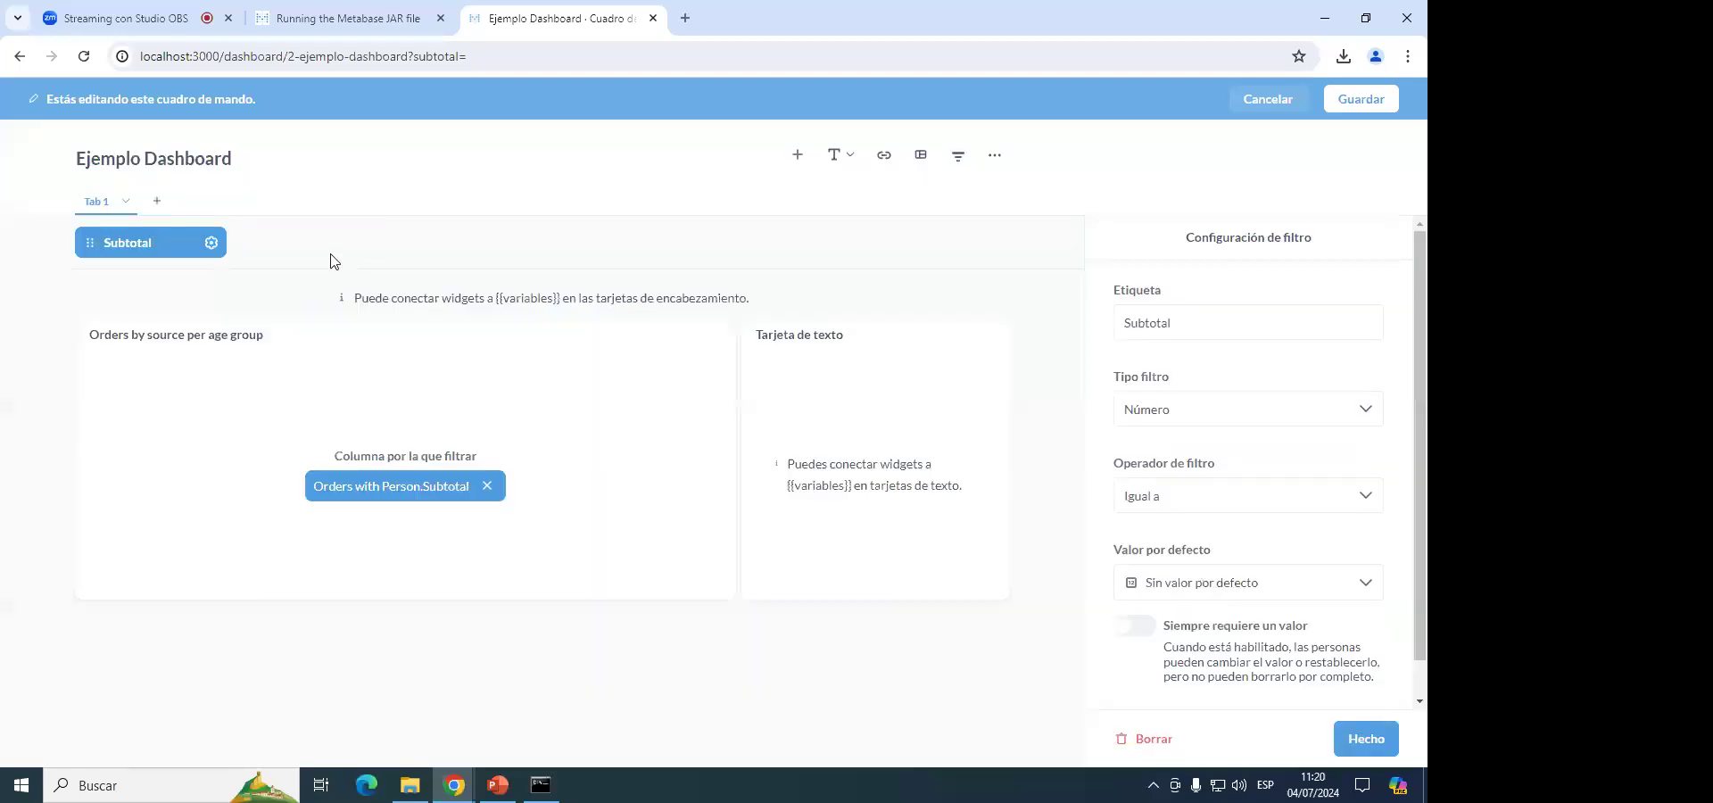
pyautogui.click(1347, 738)
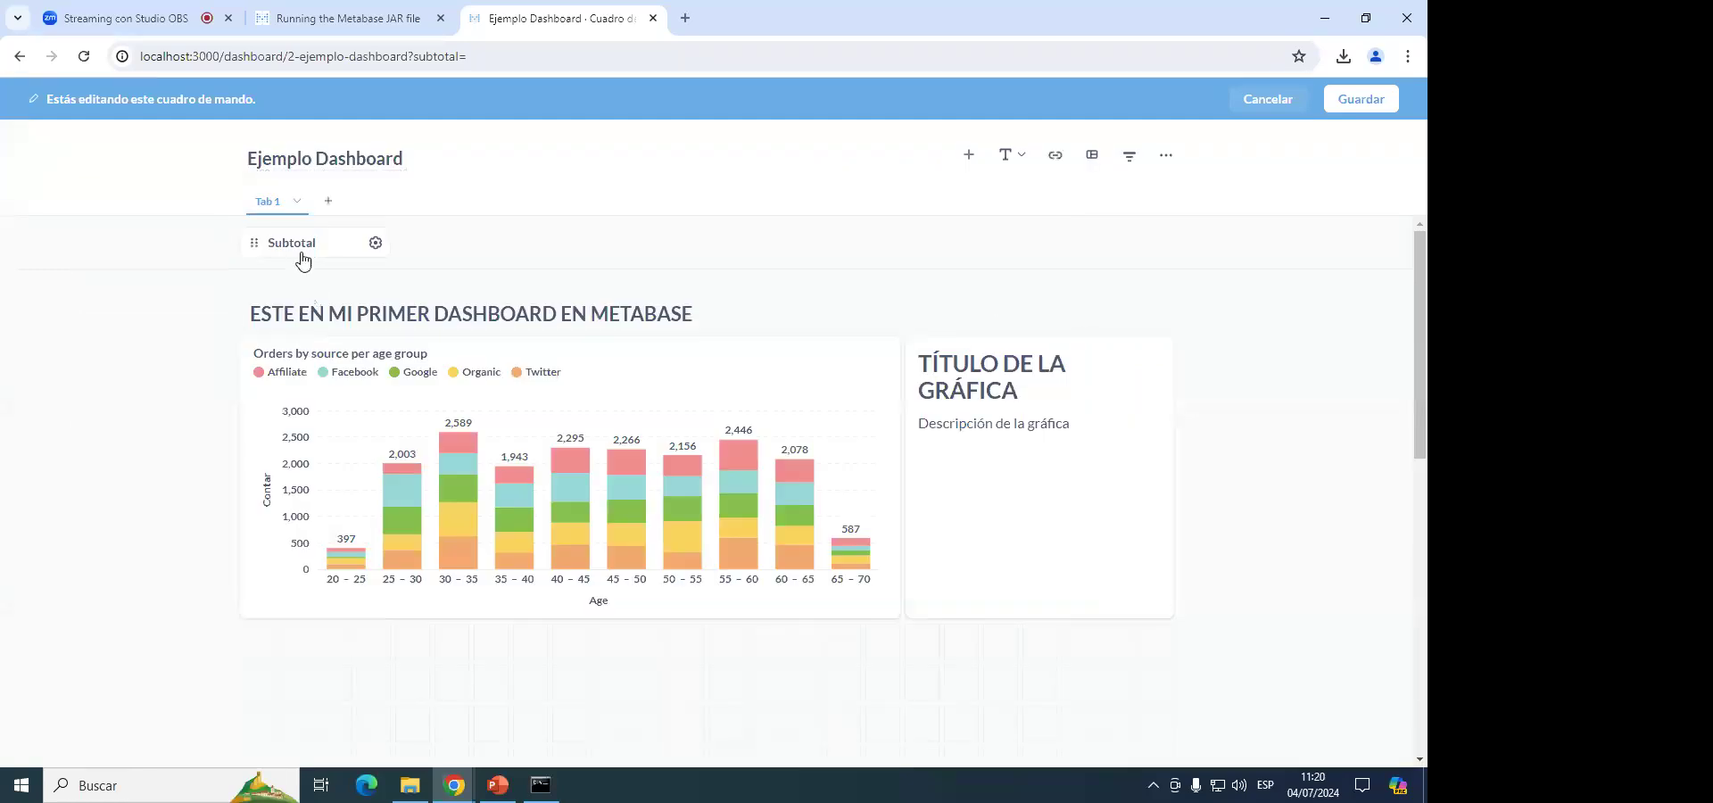
pyautogui.click(1372, 103)
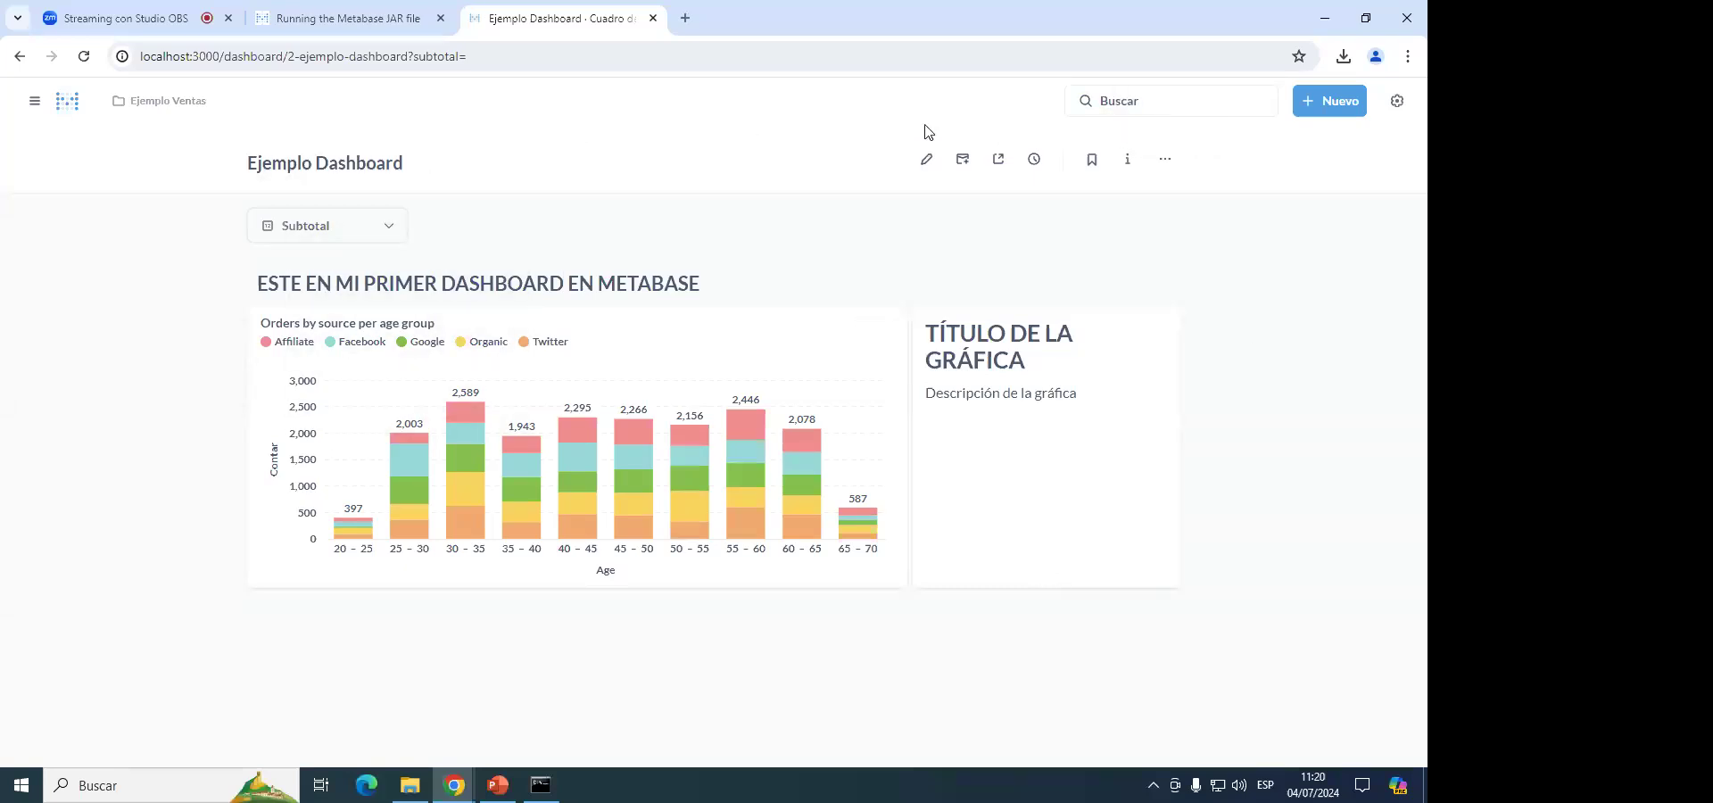
# Test the dashboard's Subtotal filter with the value 20 and clear it.
pyautogui.click(354, 229)
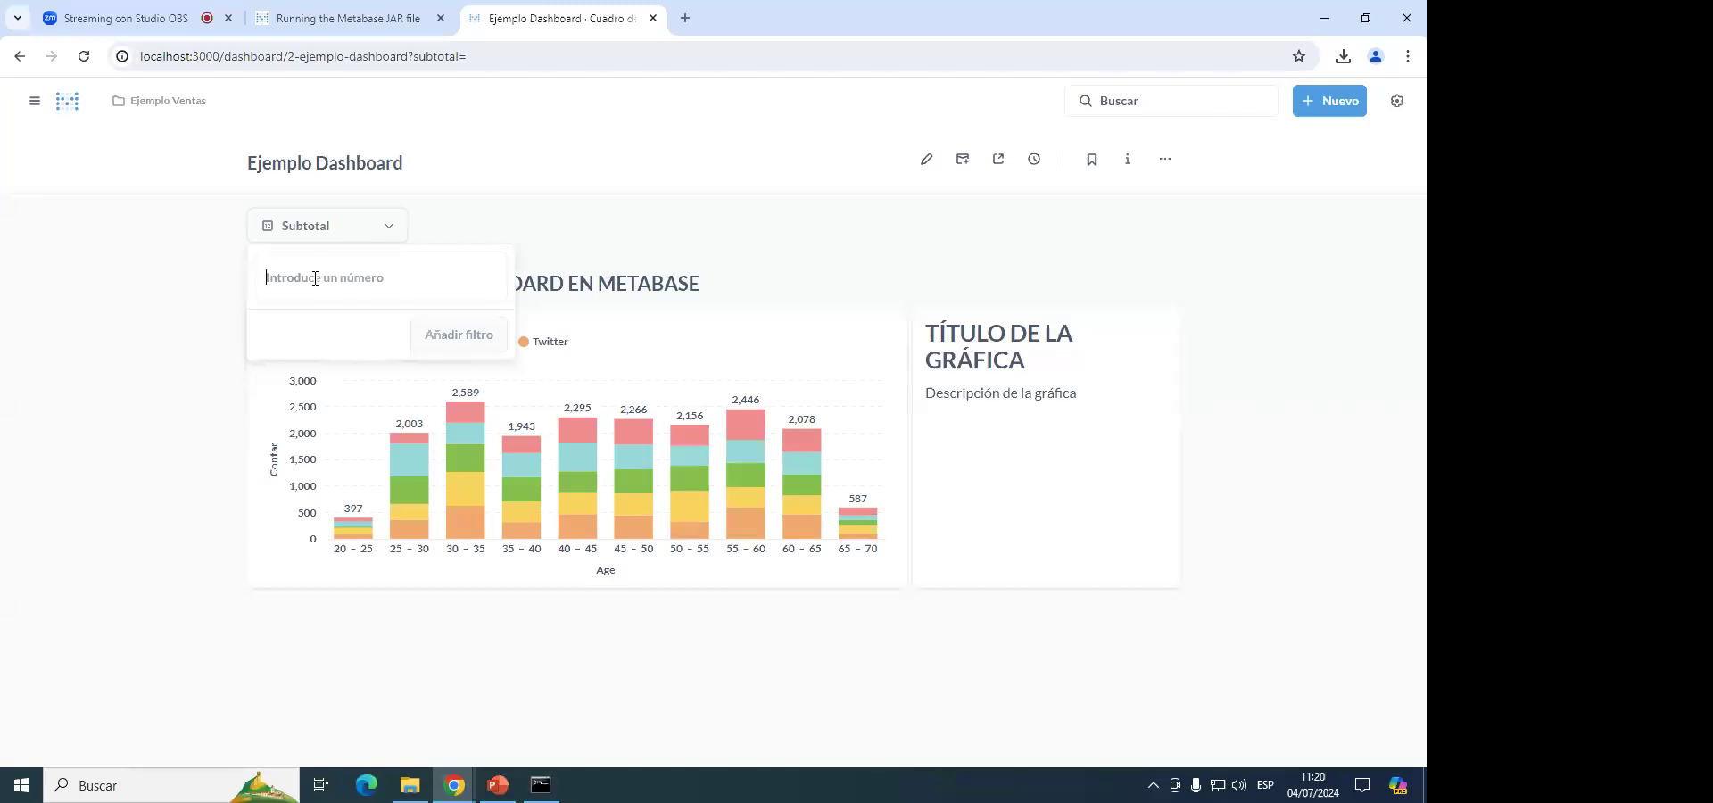
pyautogui.write('20')
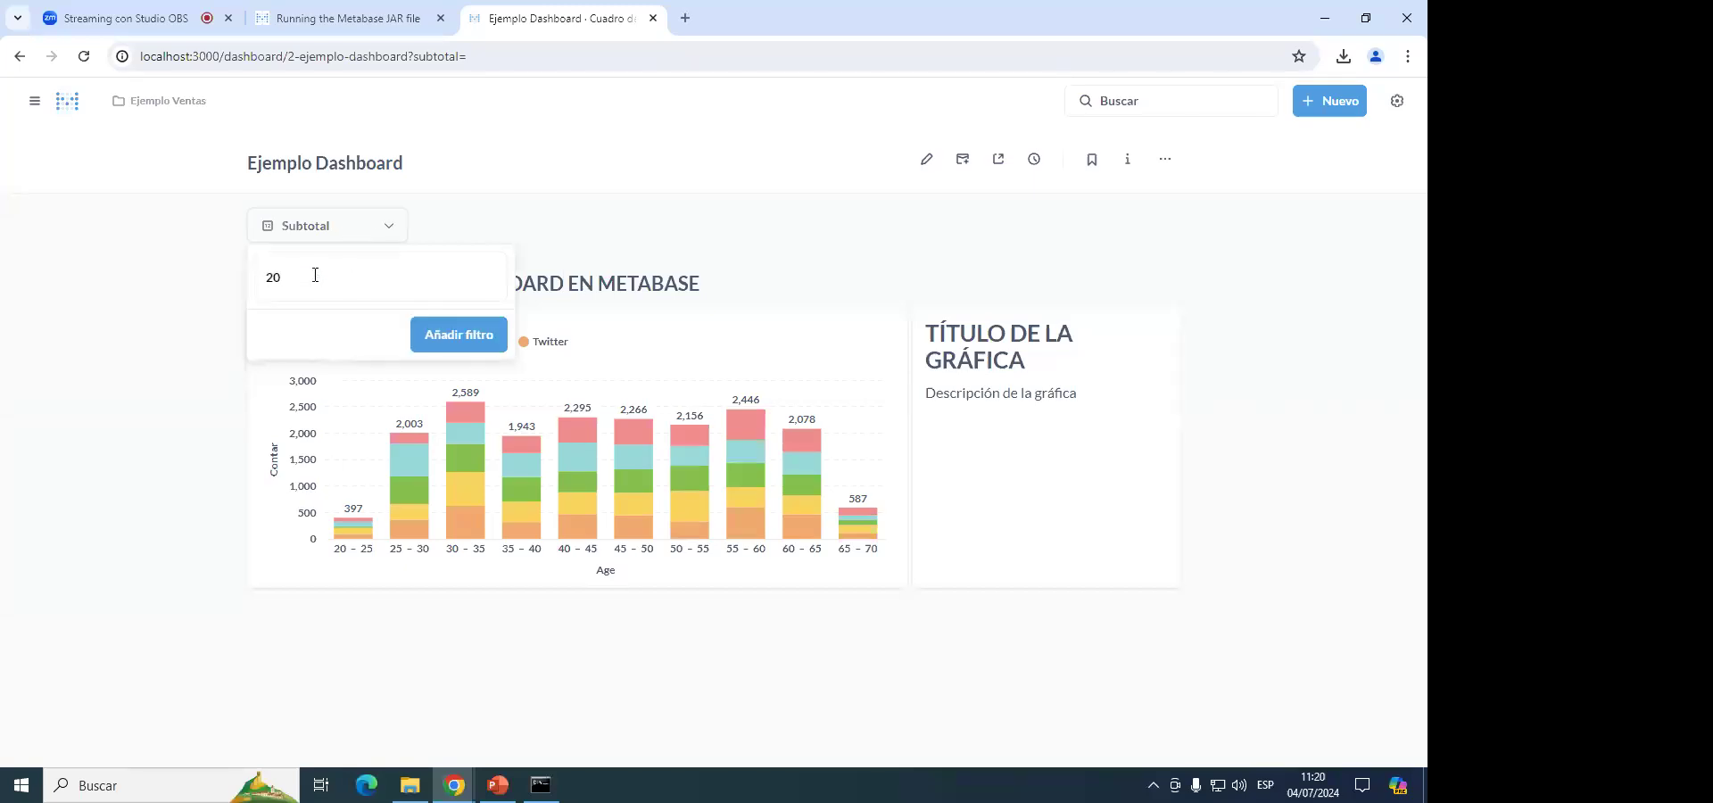
pyautogui.click(458, 334)
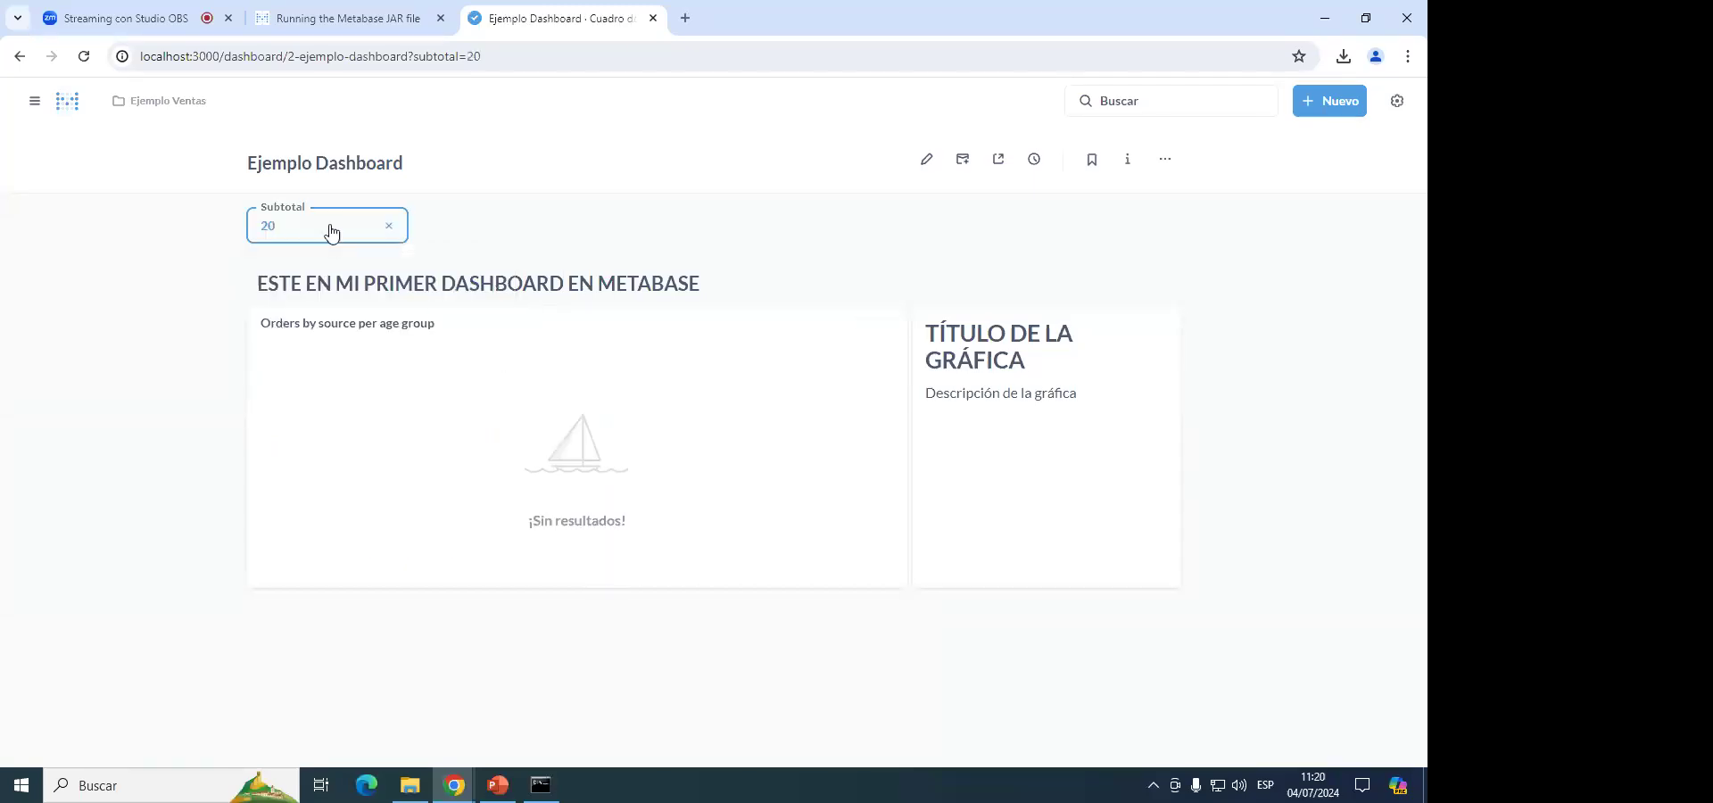
pyautogui.click(271, 227)
pyautogui.click(389, 225)
# Test the dashboard's Subtotal filter with the value 500 and clear it.
pyautogui.click(373, 232)
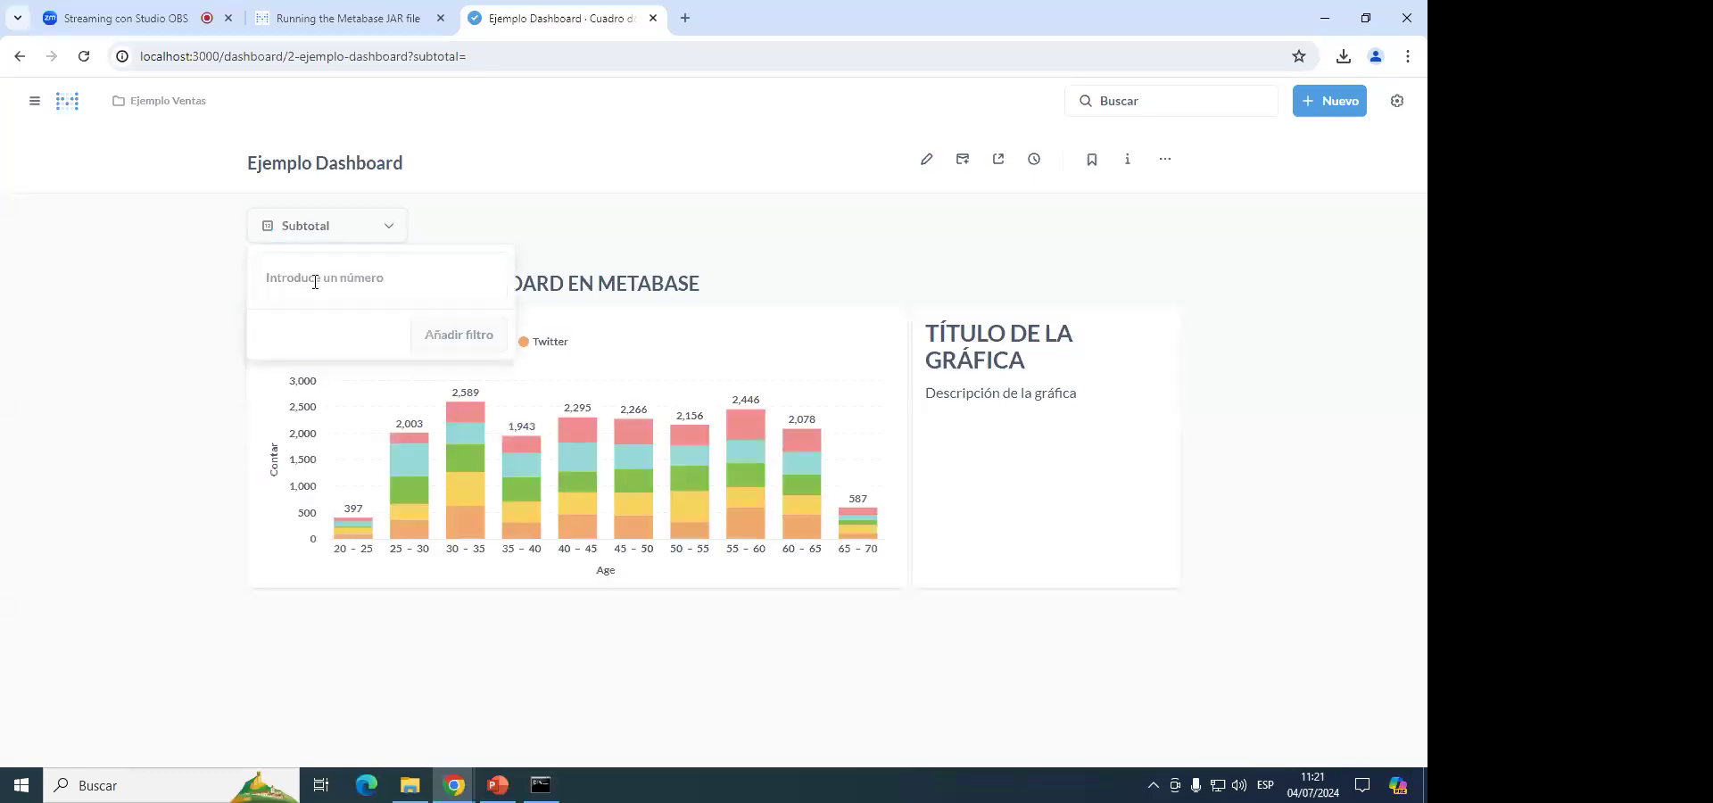
pyautogui.write('500')
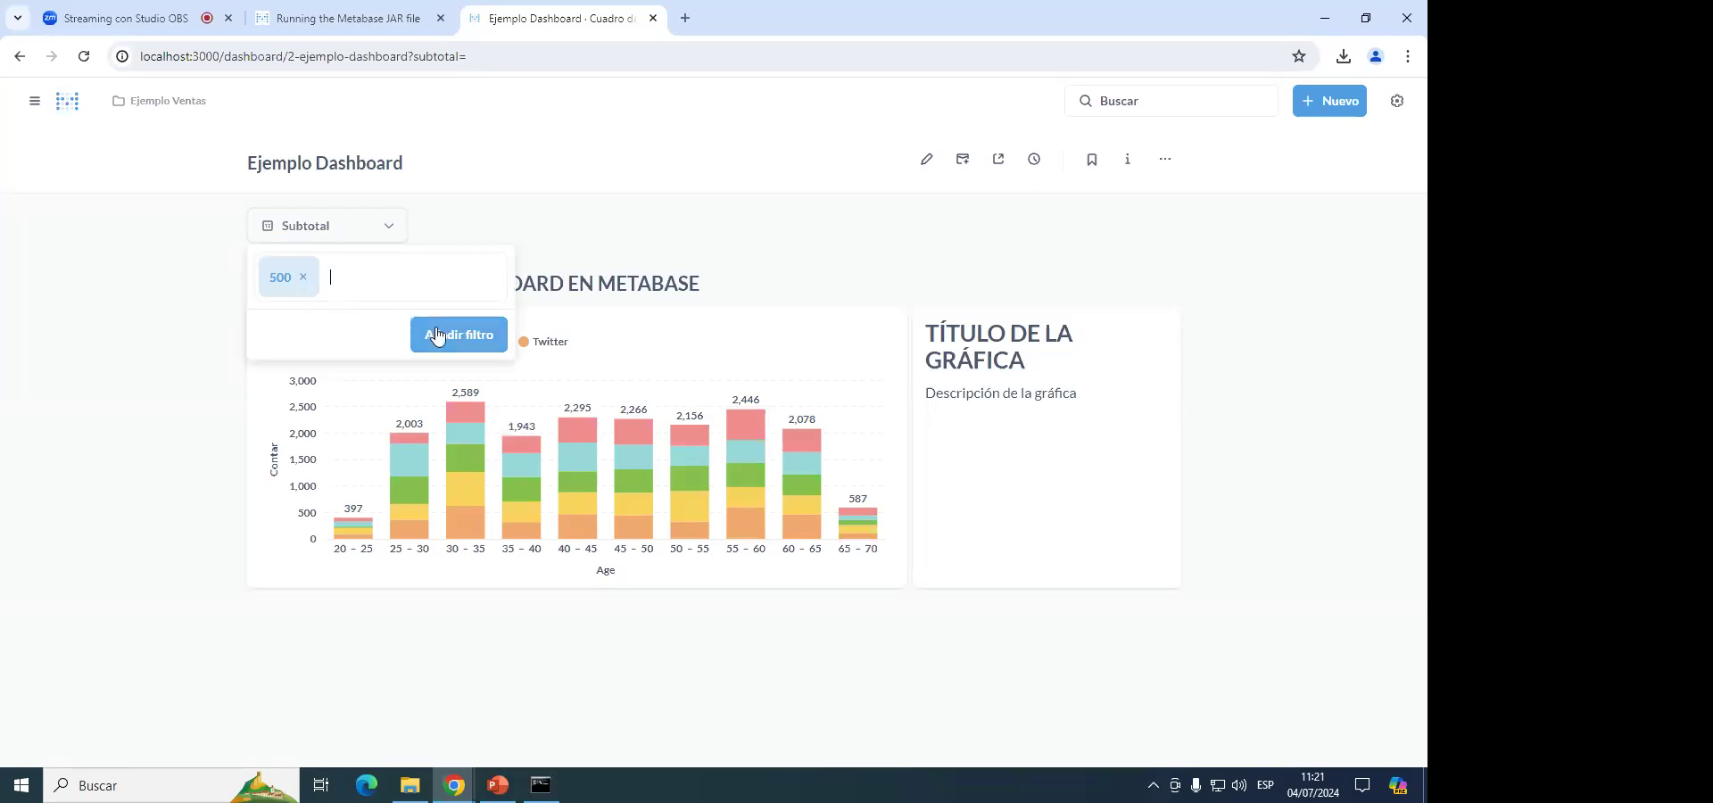
pyautogui.click(453, 335)
pyautogui.click(399, 233)
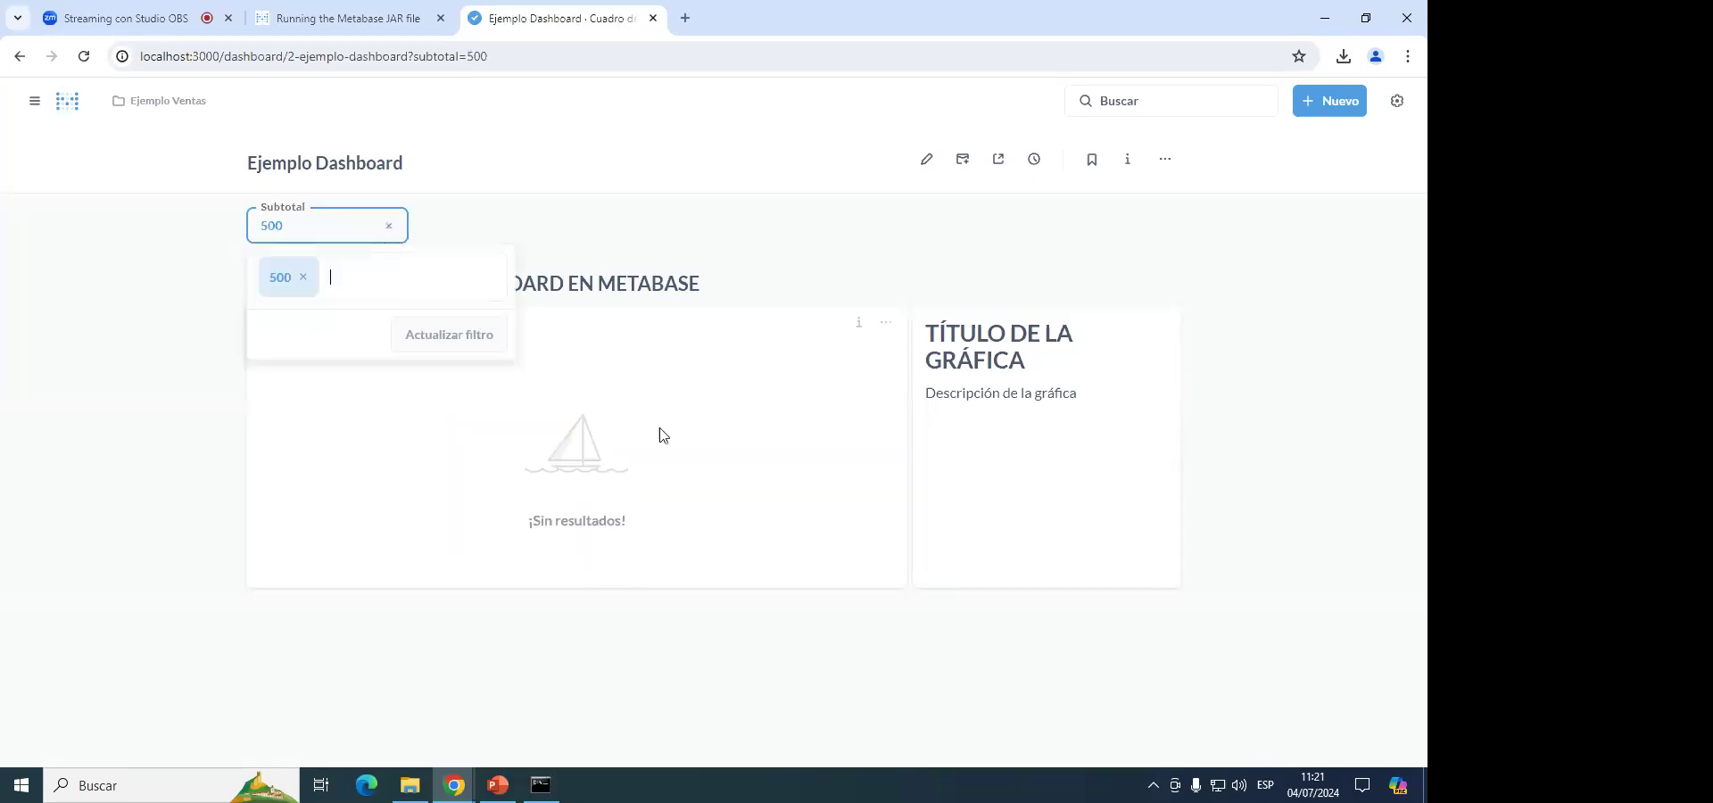
pyautogui.click(397, 235)
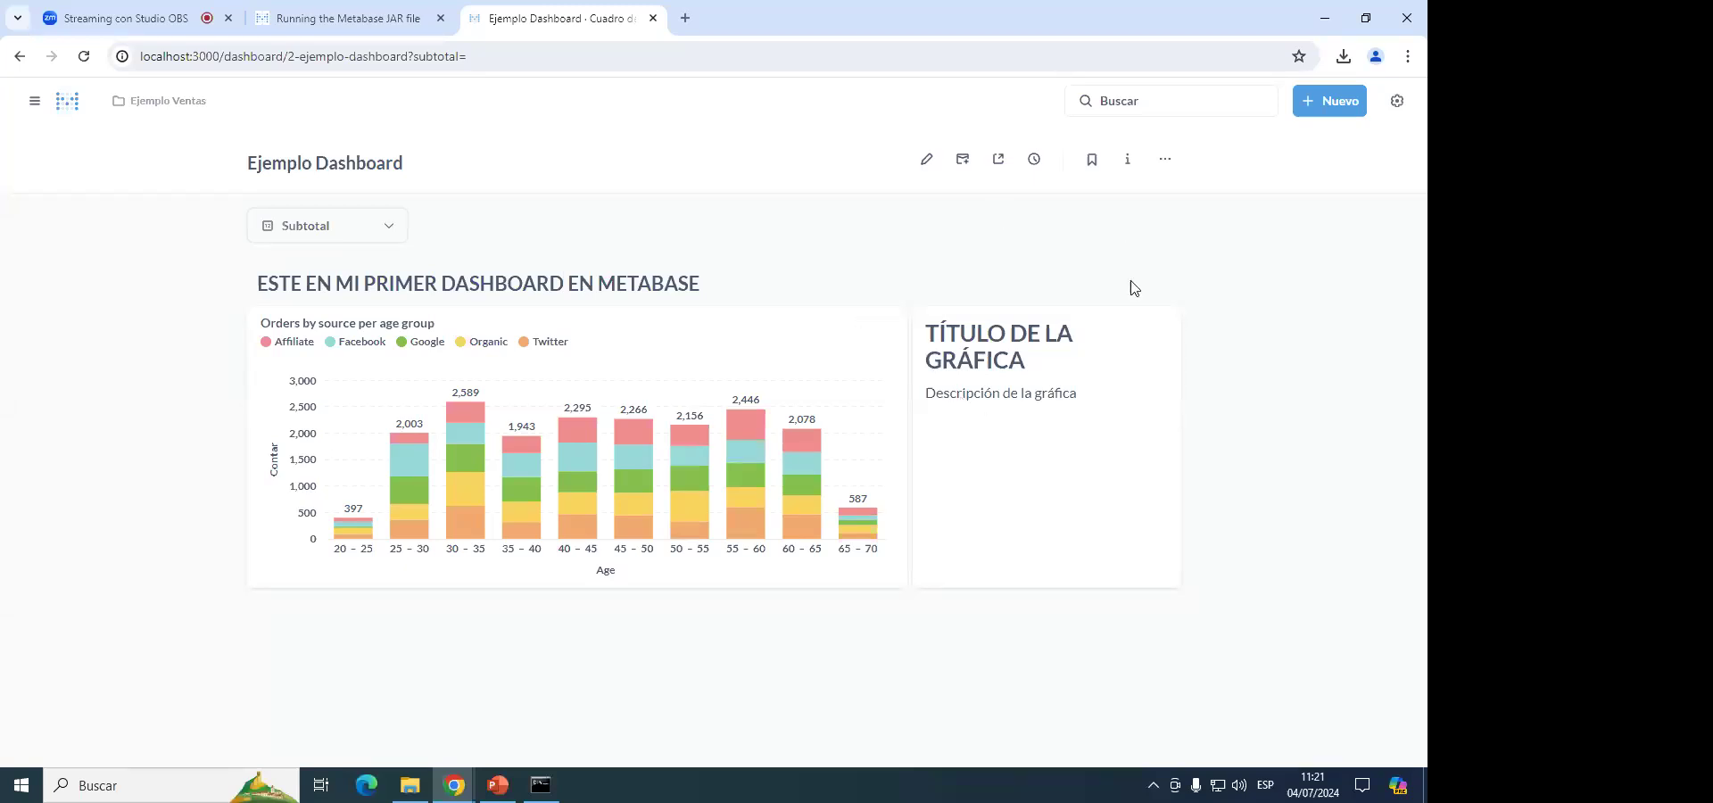
# Edit the dashboard, disconnect the Subtotal filter from the chart, review the available filter columns, and delete the filter.
pyautogui.click(928, 161)
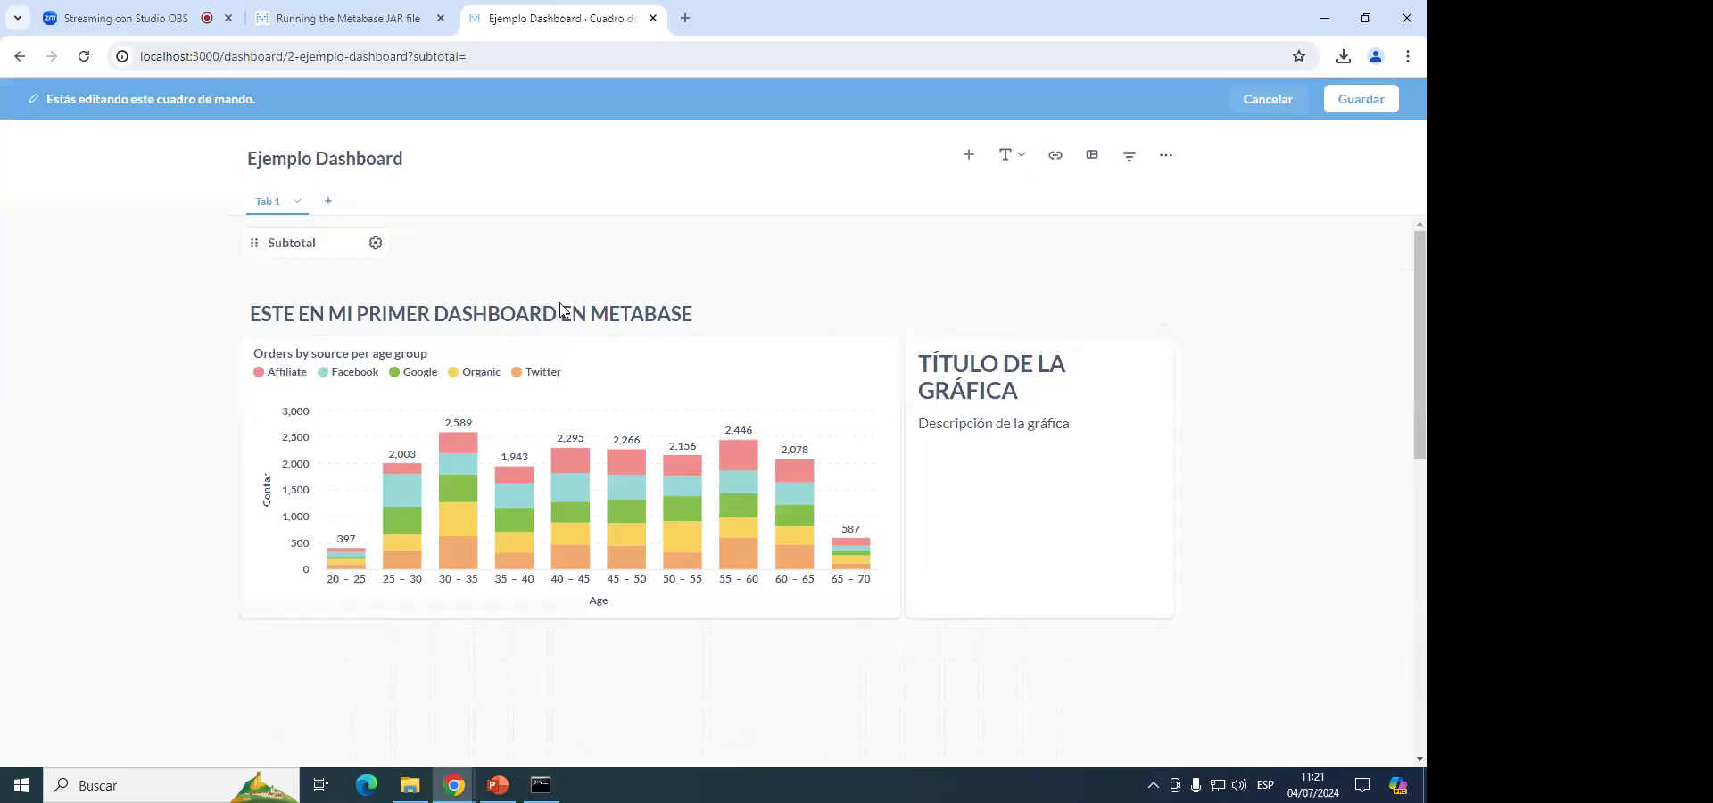
pyautogui.click(373, 245)
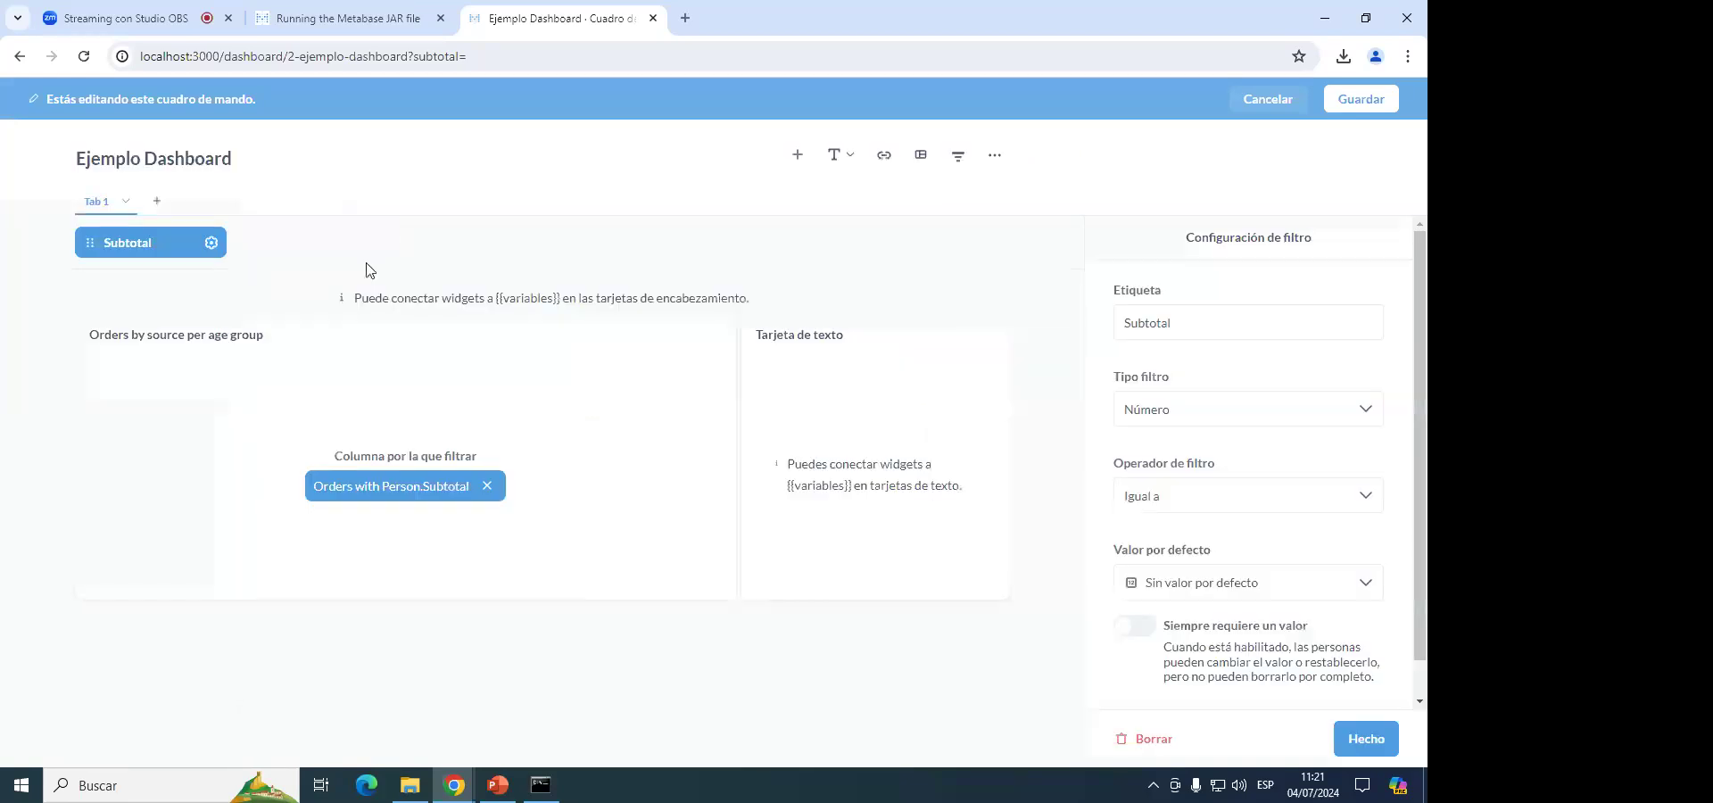
pyautogui.click(486, 486)
pyautogui.click(425, 495)
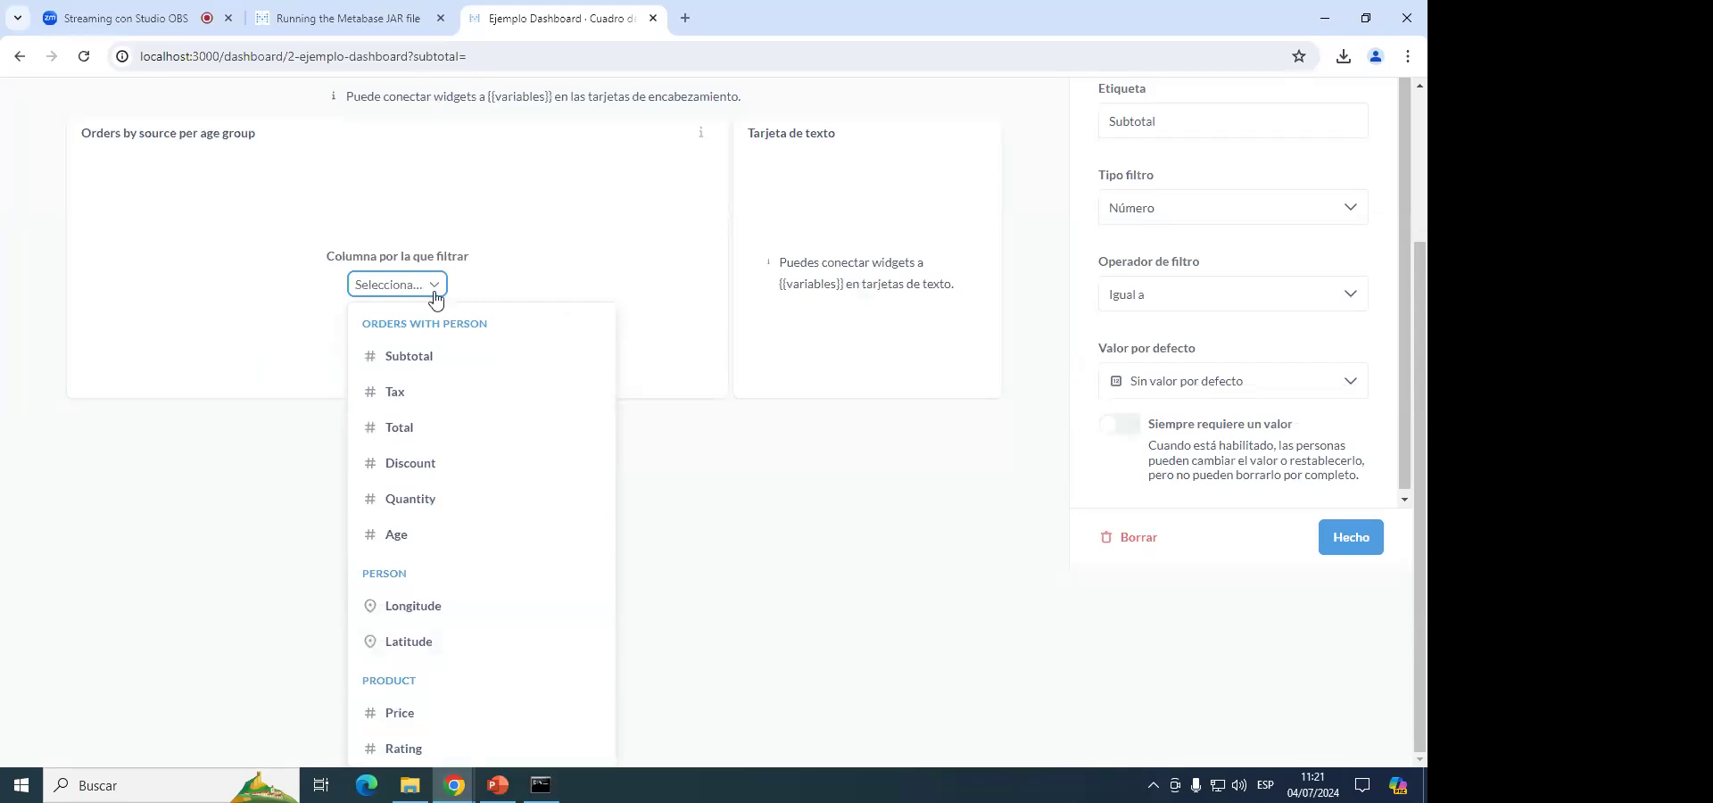
pyautogui.click(538, 273)
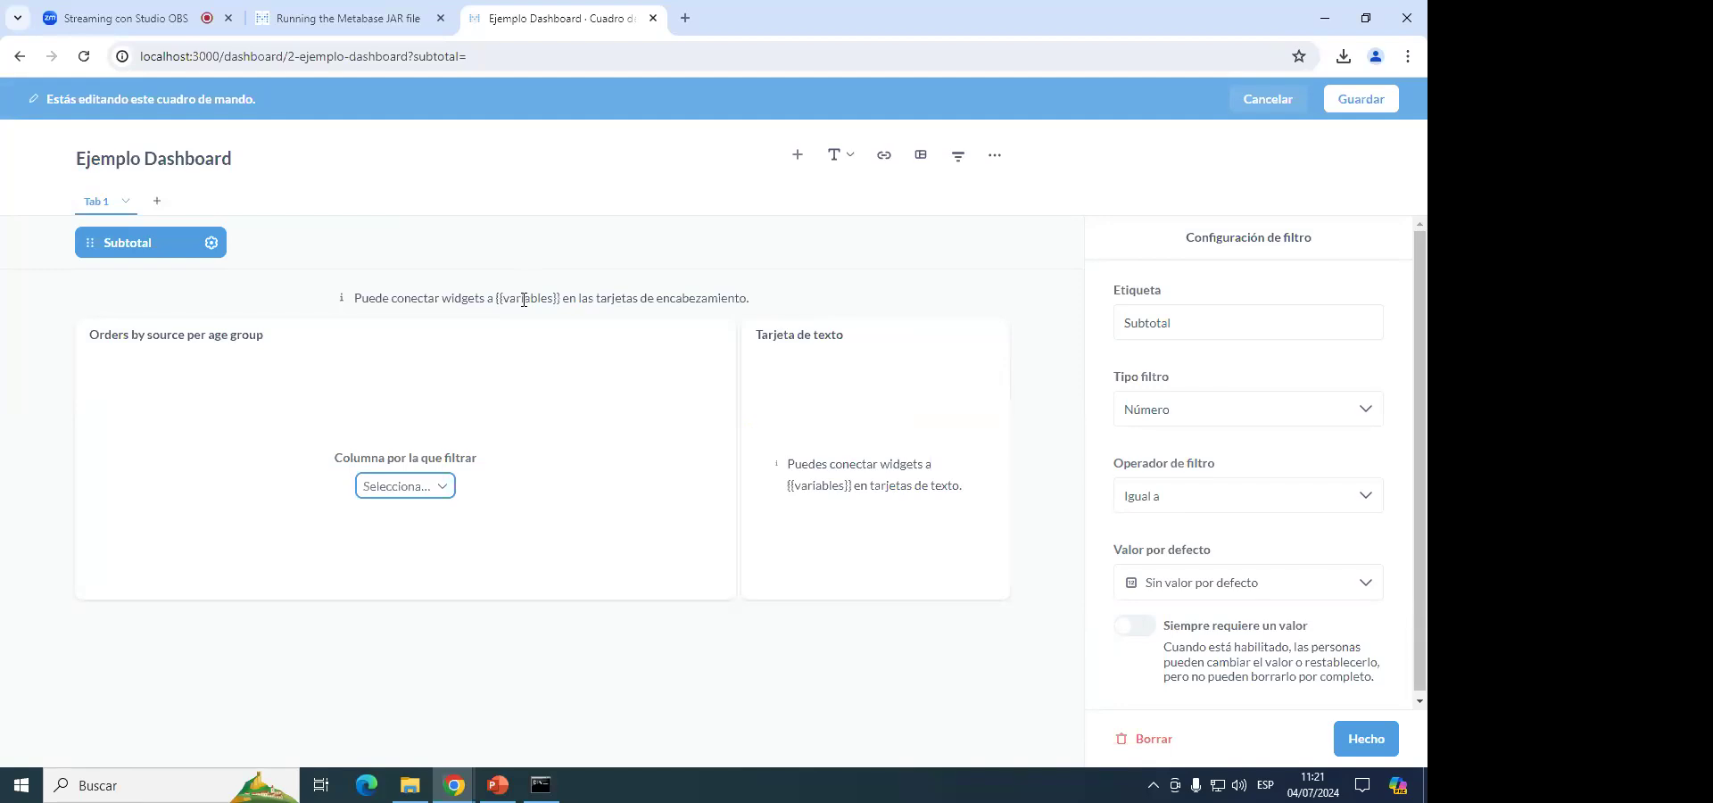
pyautogui.click(415, 491)
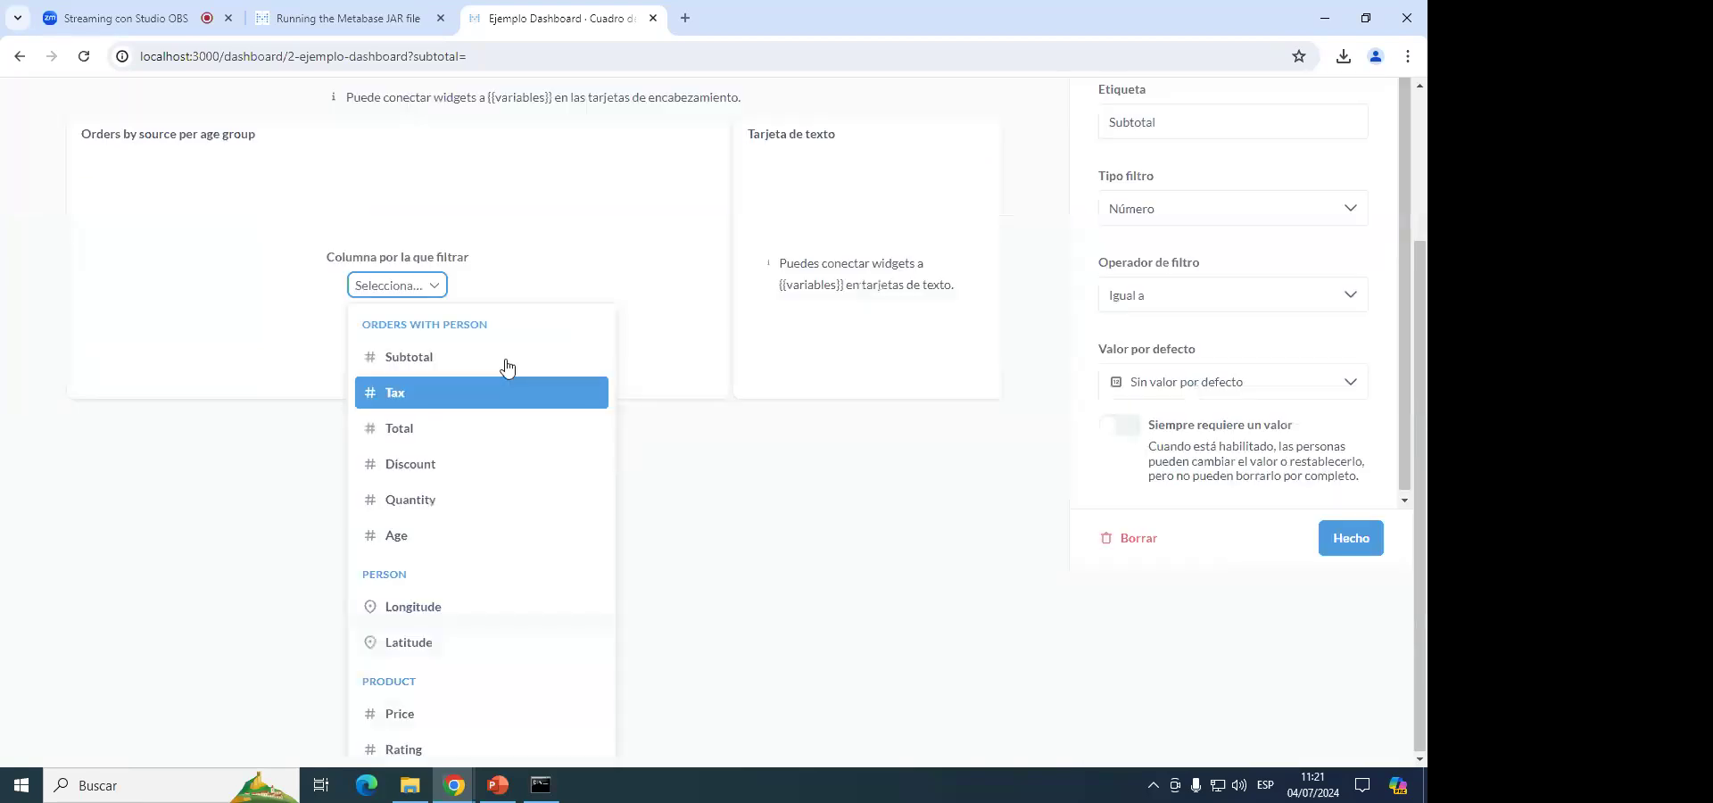
pyautogui.click(541, 284)
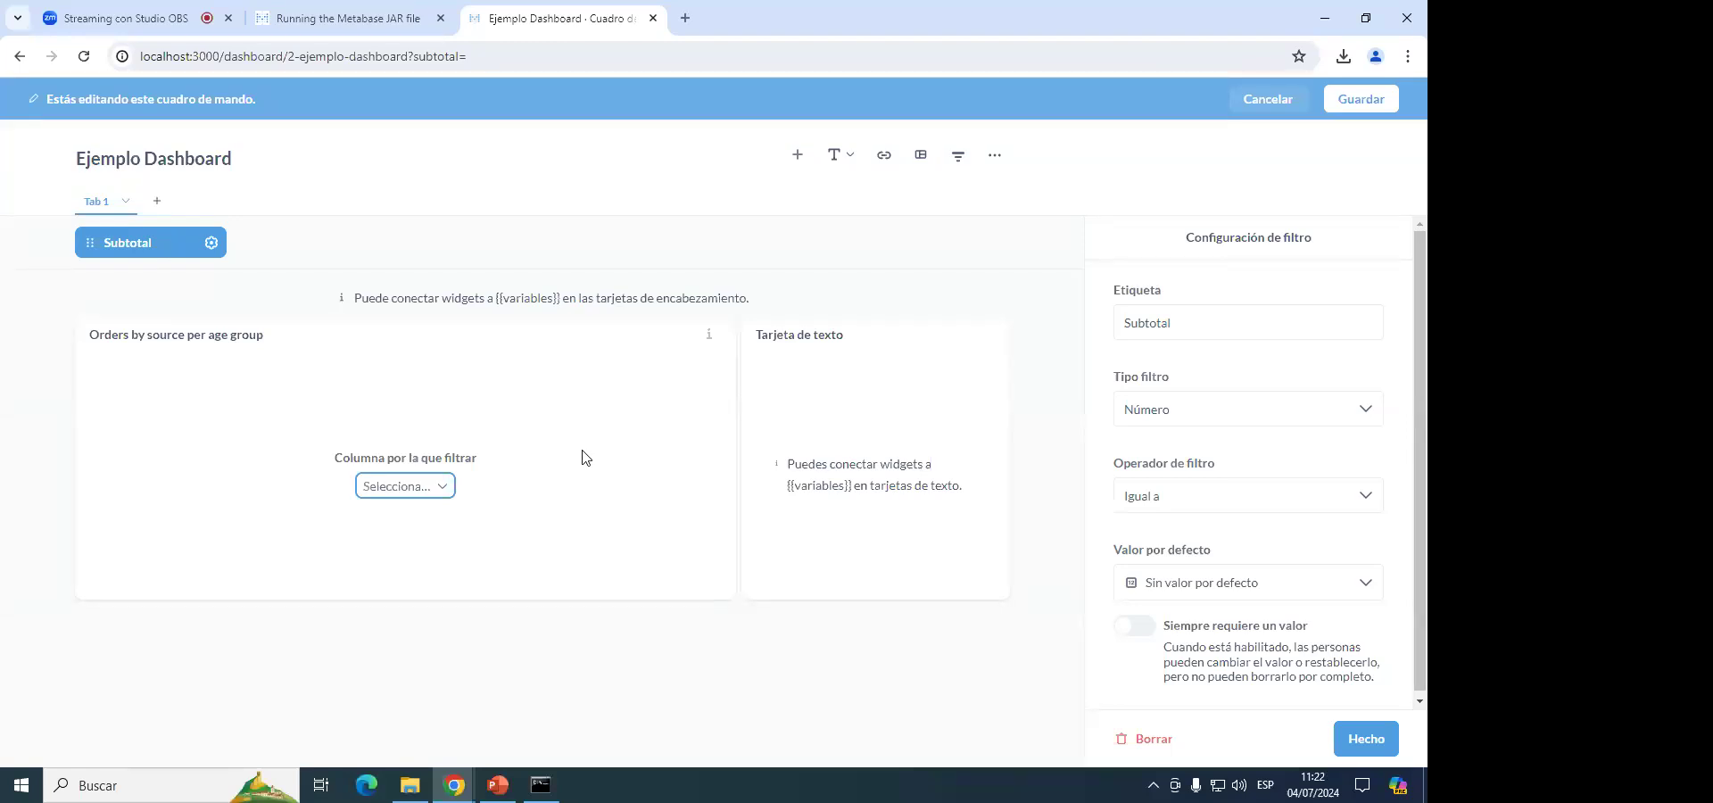
pyautogui.click(1154, 740)
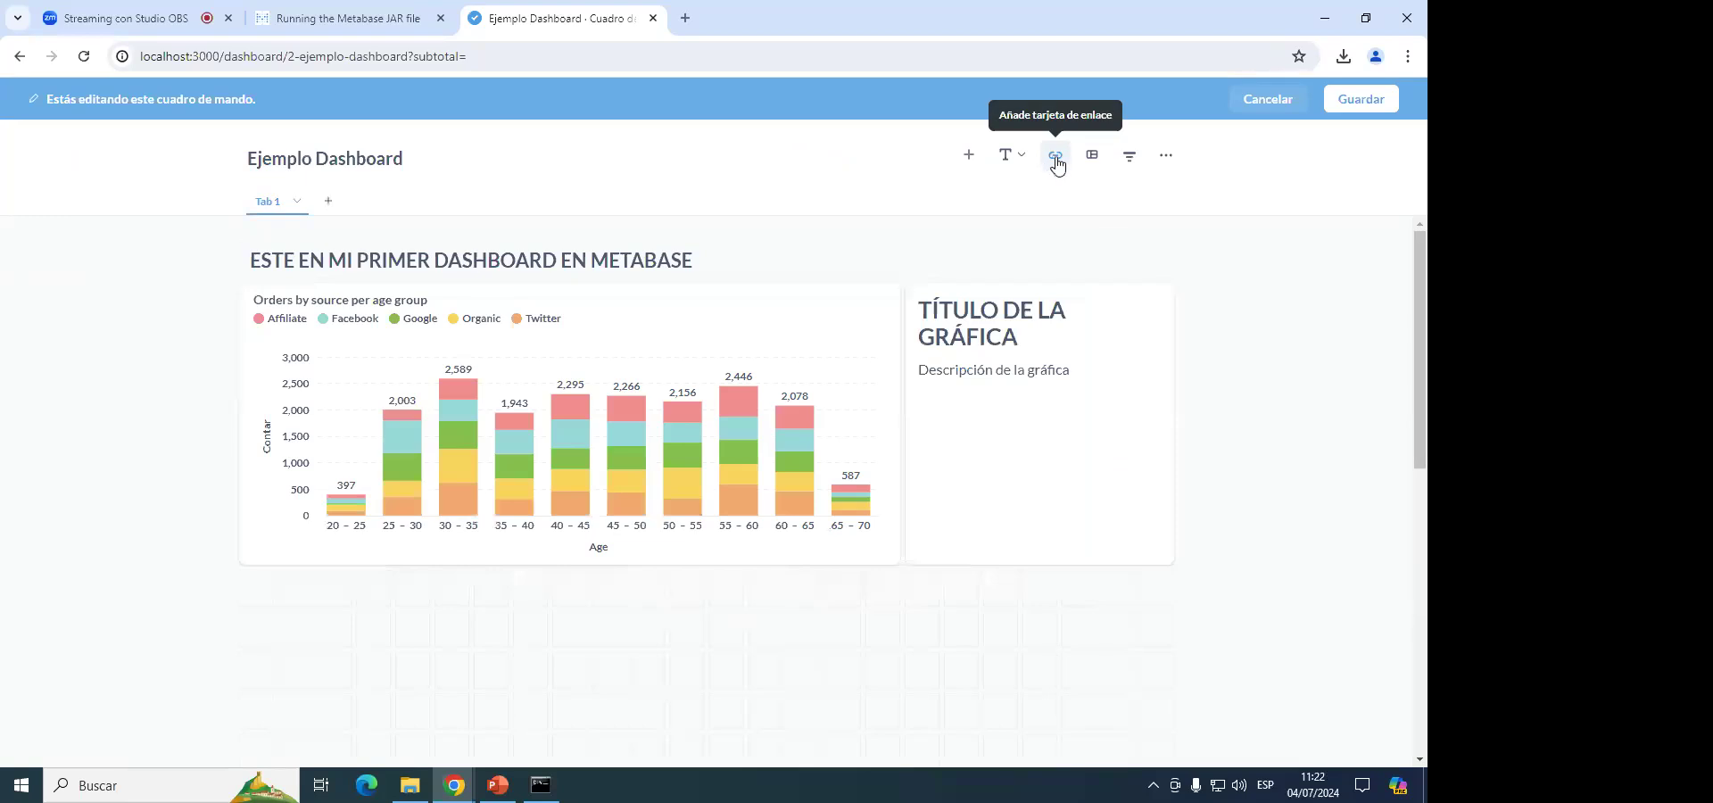
# Add a link card to the dashboard that points to the question Orders by source per age group.
pyautogui.click(1022, 161)
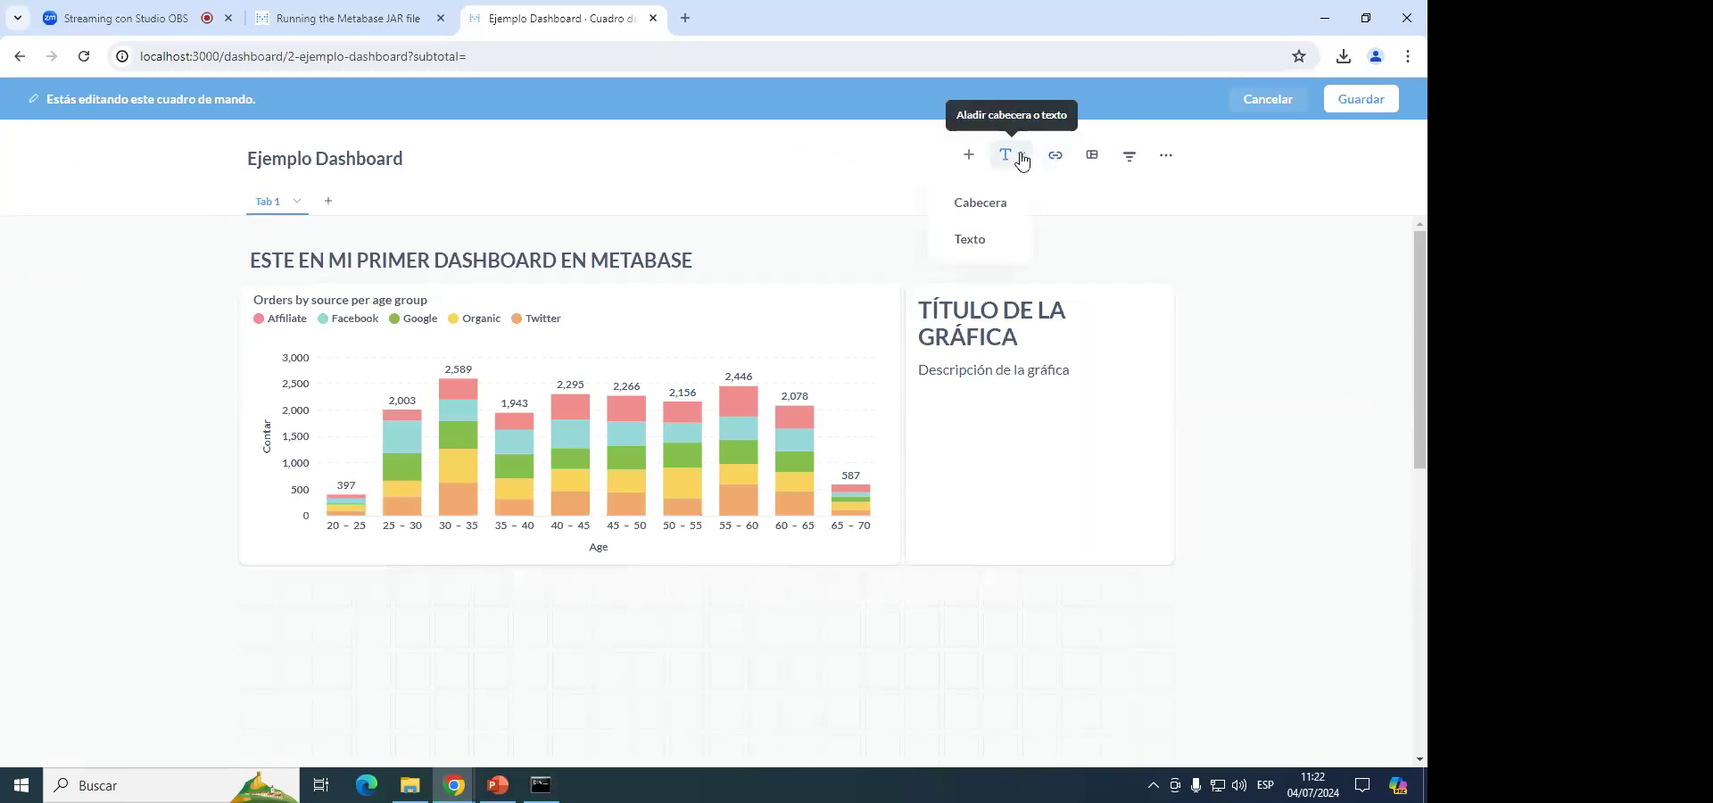
pyautogui.click(1021, 160)
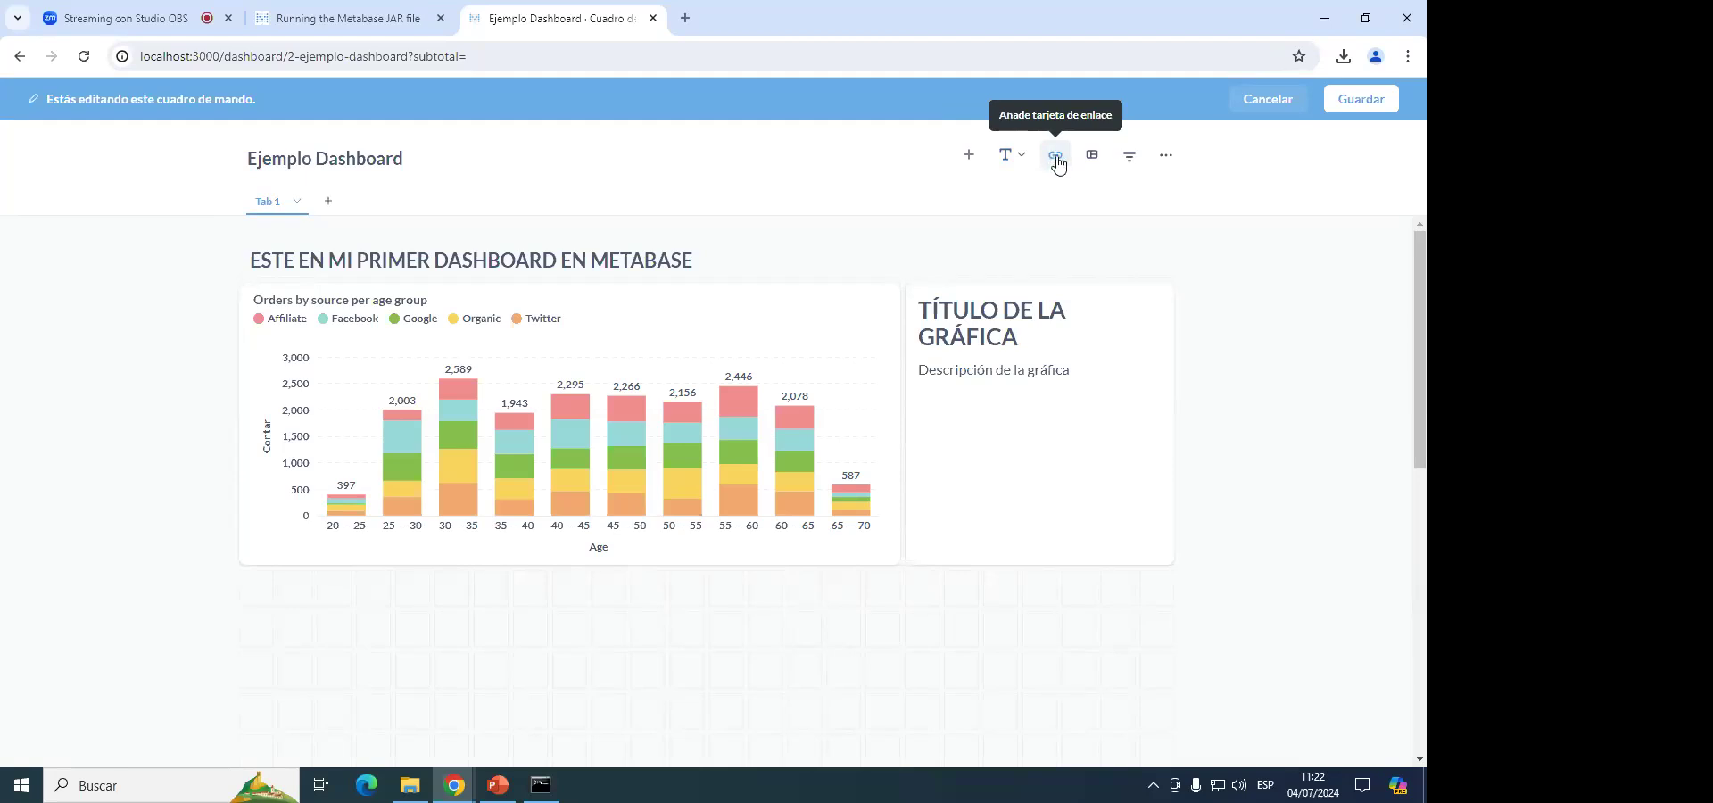
pyautogui.click(1057, 161)
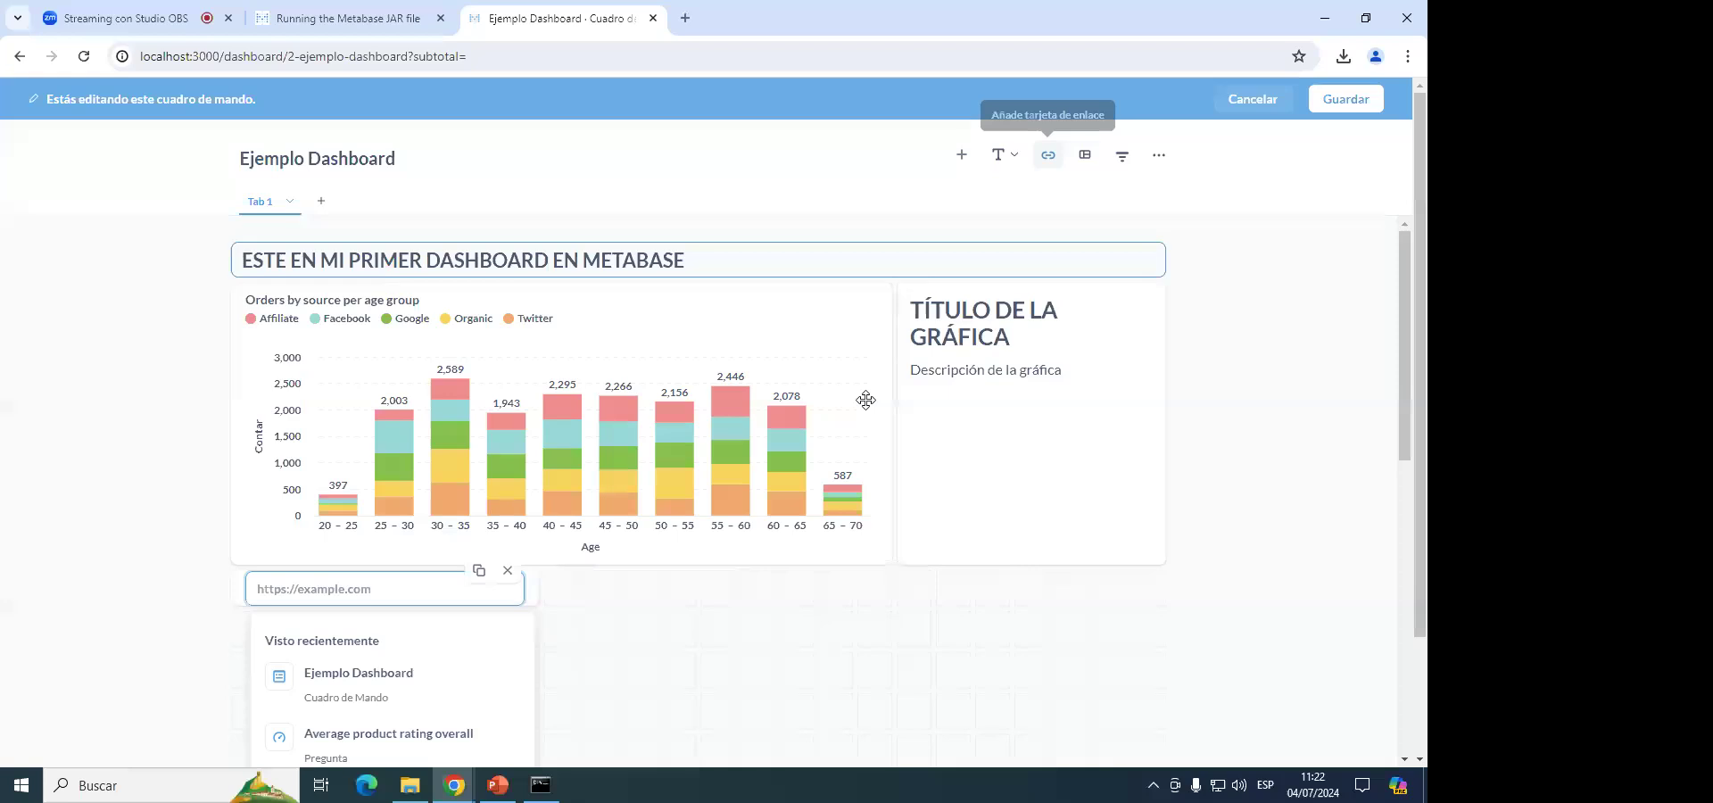
pyautogui.scroll(1, 958, 243)
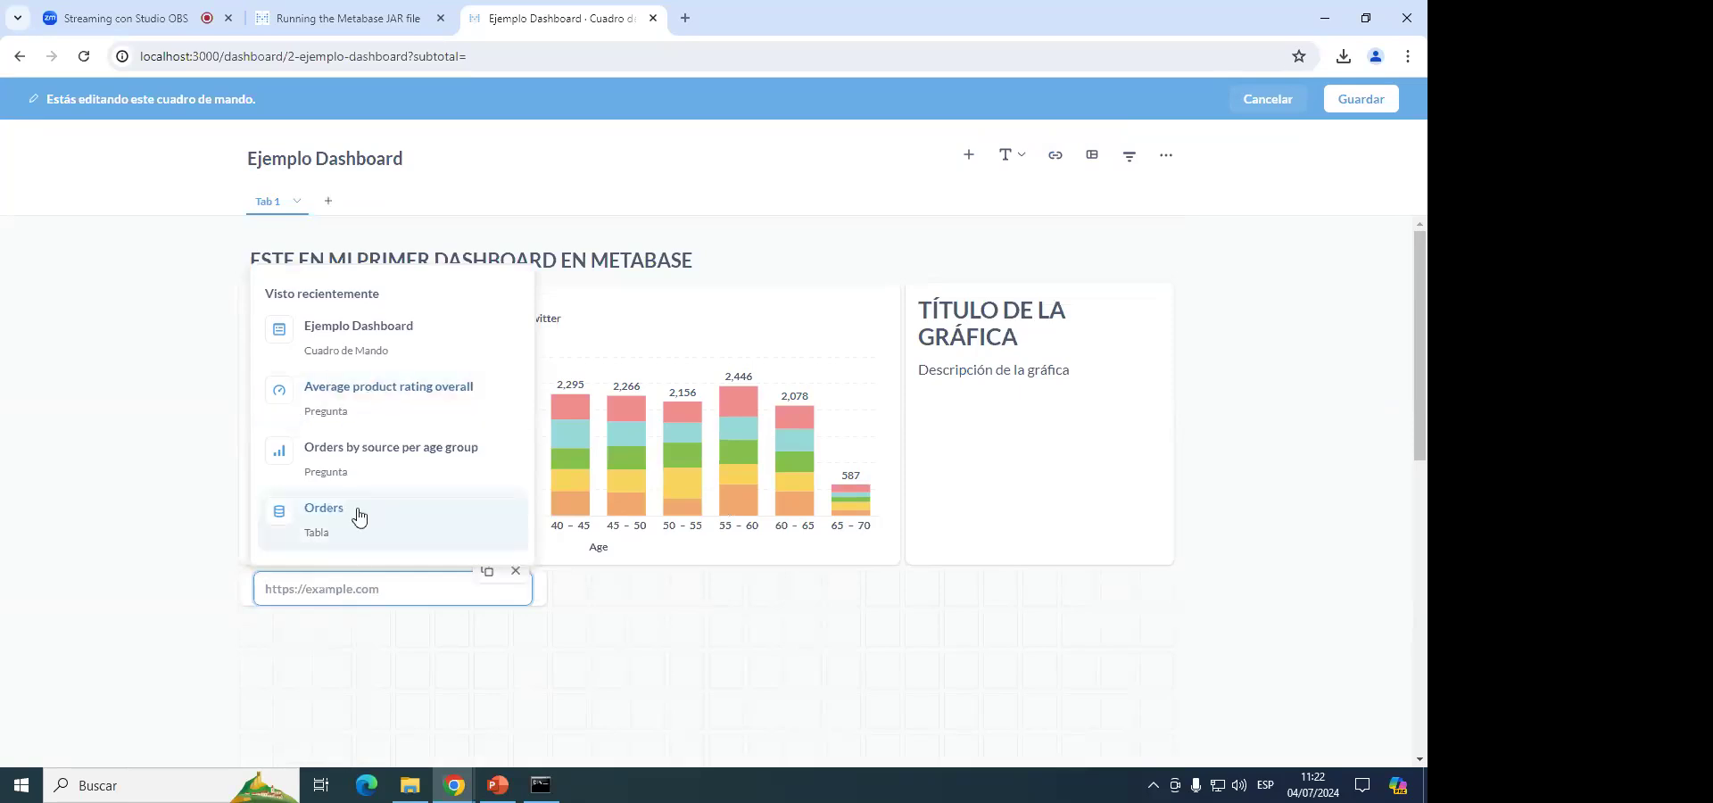
pyautogui.click(348, 459)
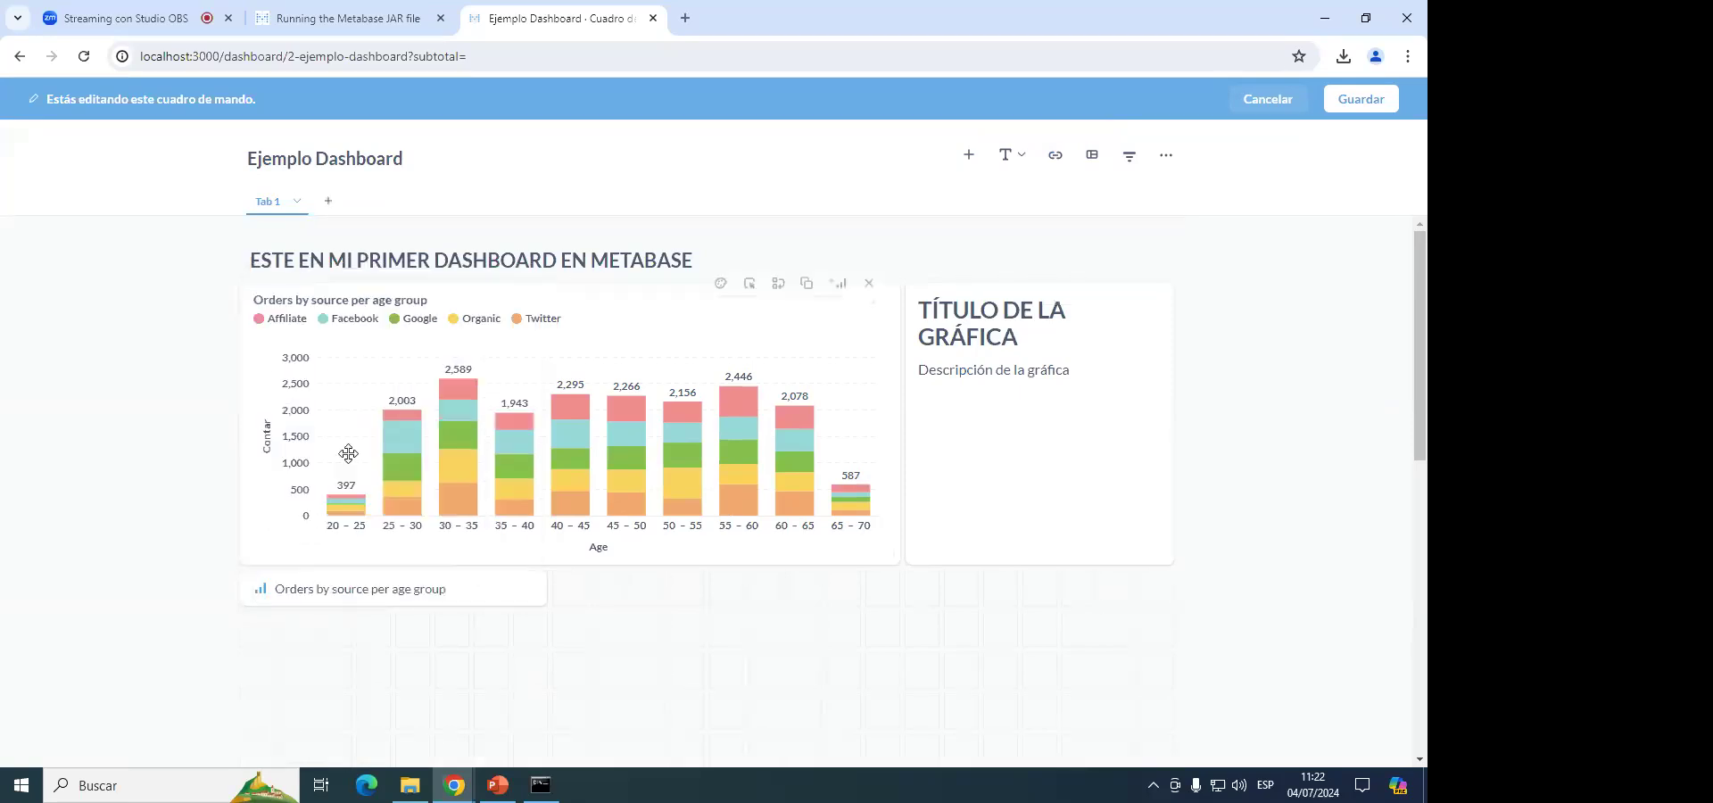
# Shrink the Markdown text card, place the link card directly beneath it, and save the dashboard.
pyautogui.moveTo(333, 585); pyautogui.dragTo(620, 635)
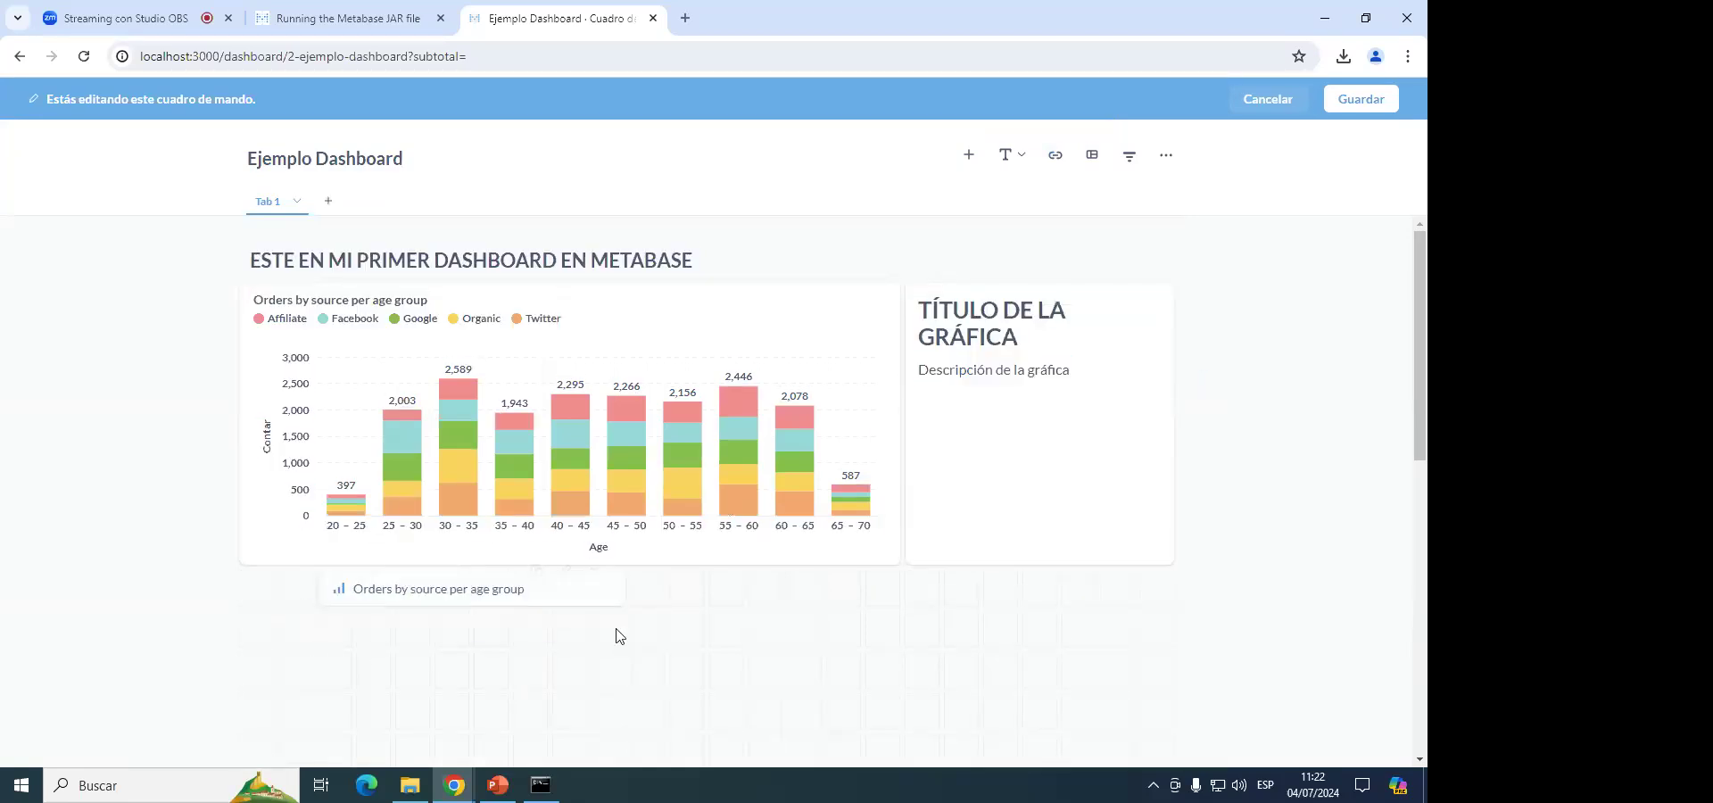
pyautogui.moveTo(450, 595); pyautogui.dragTo(1034, 566)
pyautogui.moveTo(1167, 559); pyautogui.dragTo(1156, 442)
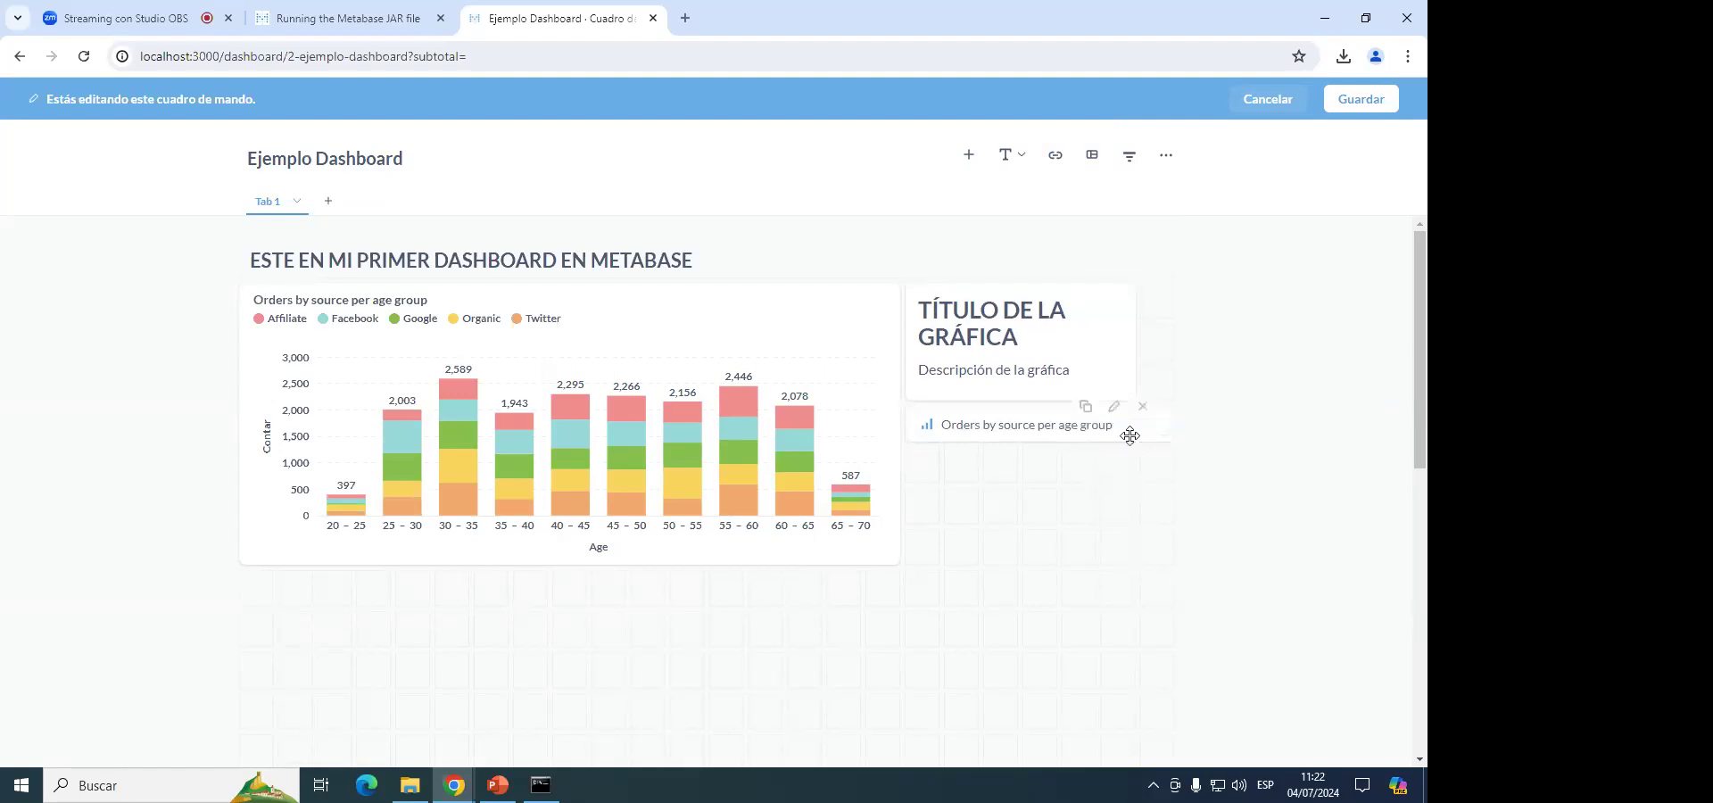
pyautogui.click(1354, 103)
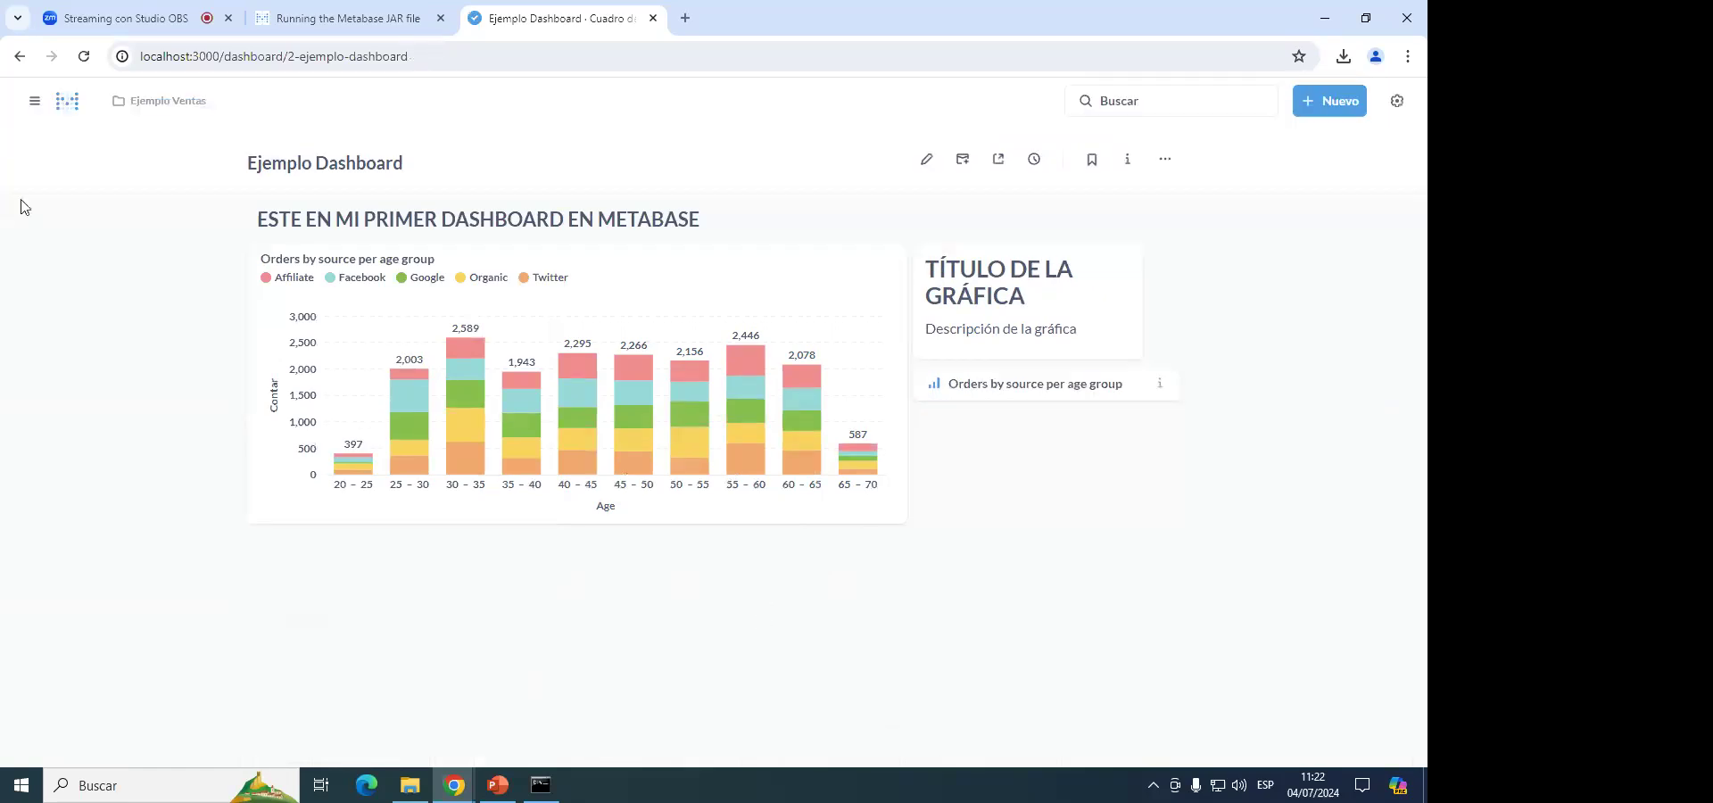
# Test the link card by opening its question, dismiss the saved-question notice, and return to the dashboard.
pyautogui.click(1003, 394)
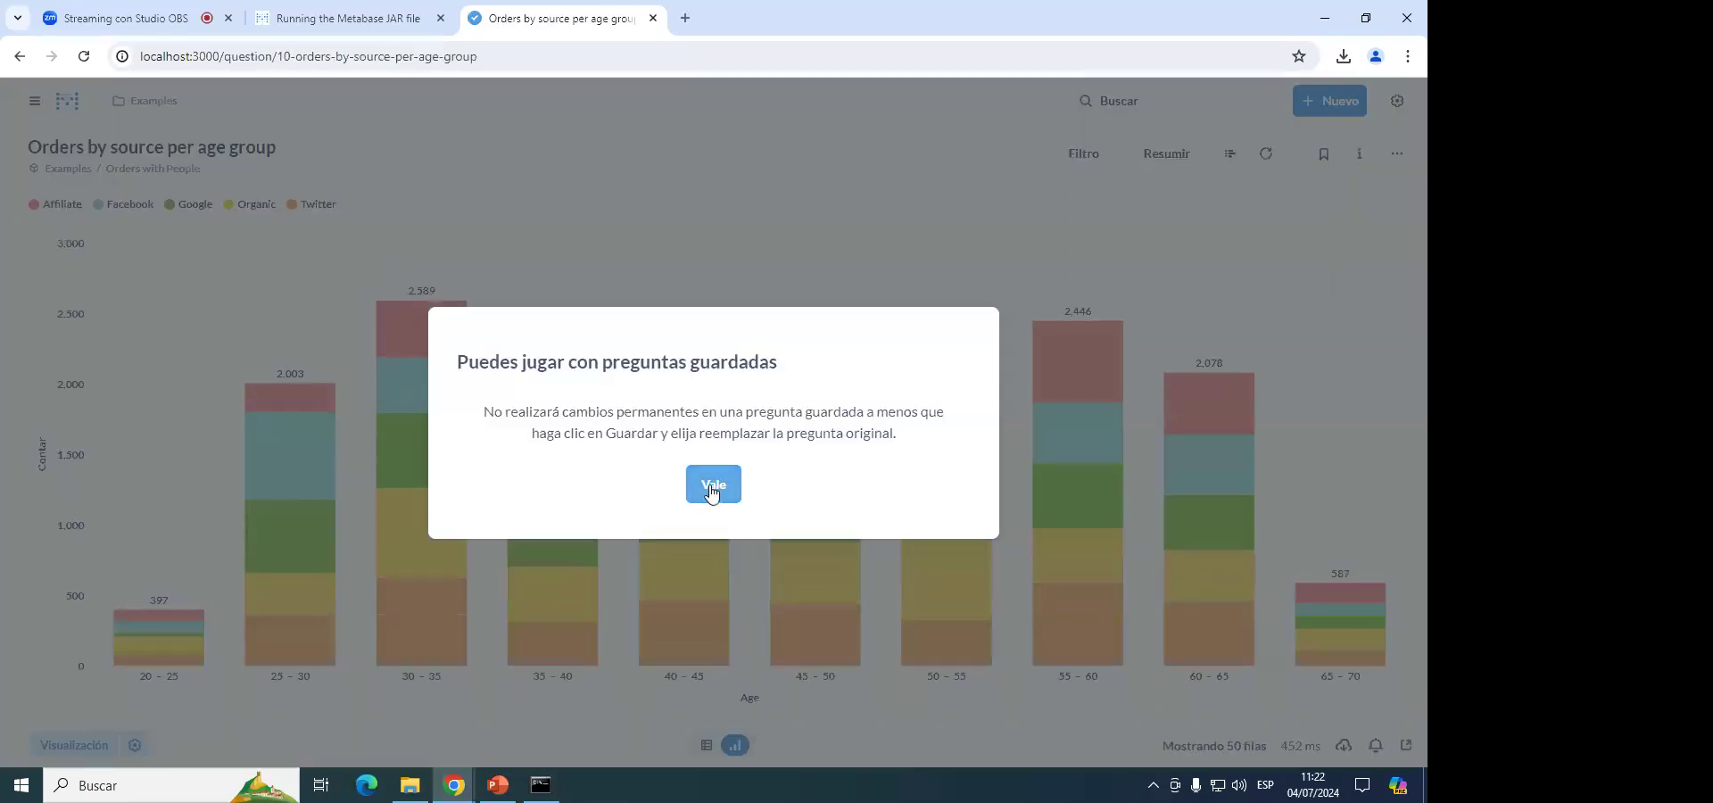
pyautogui.click(711, 492)
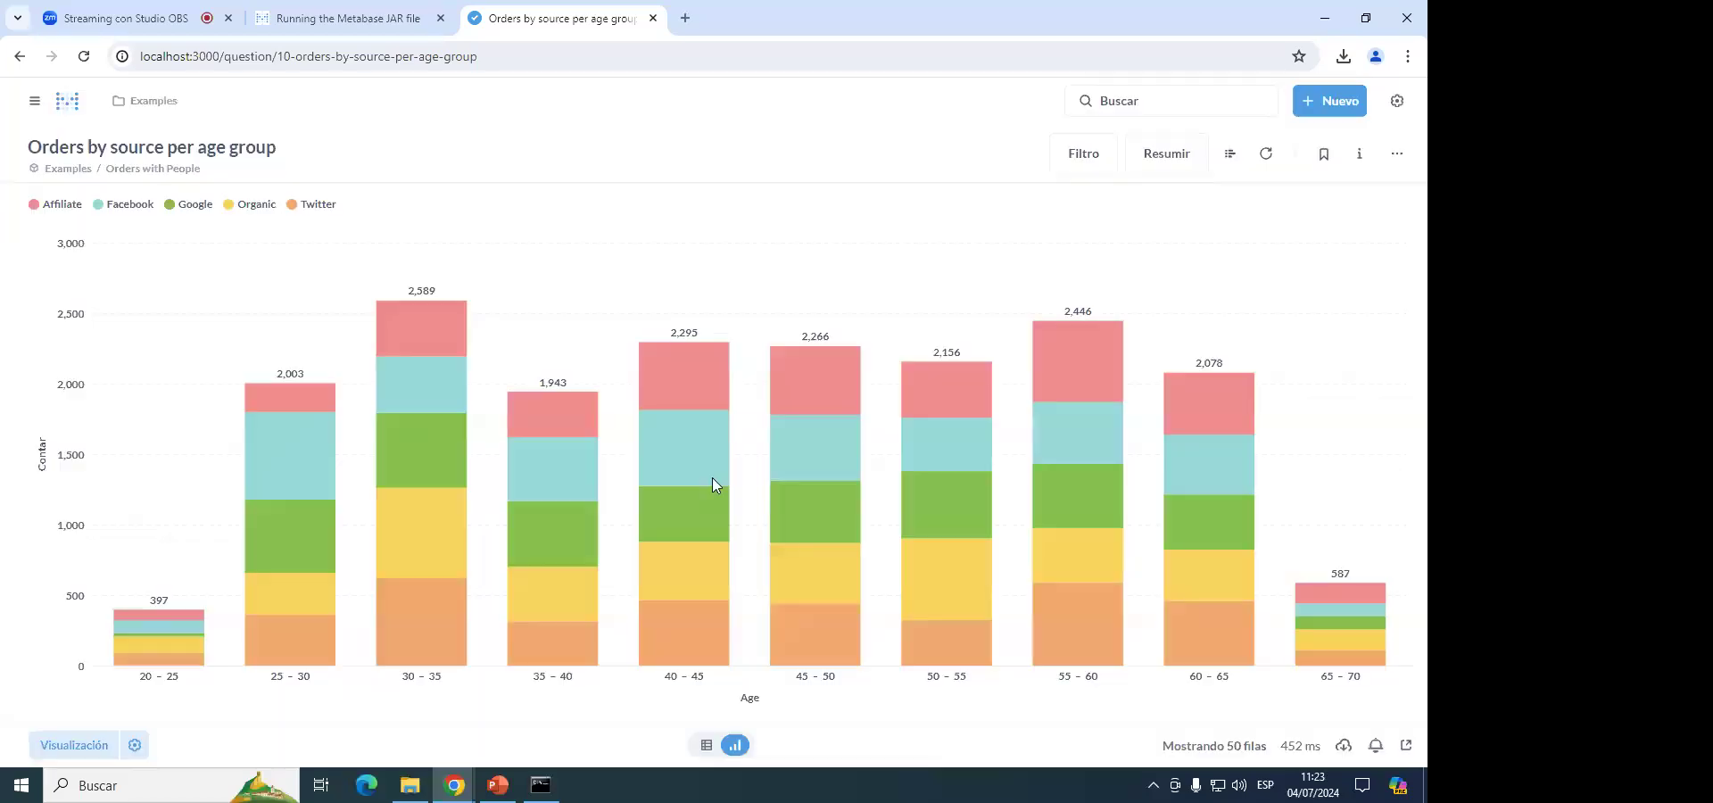
pyautogui.moveTo(1053, 532)
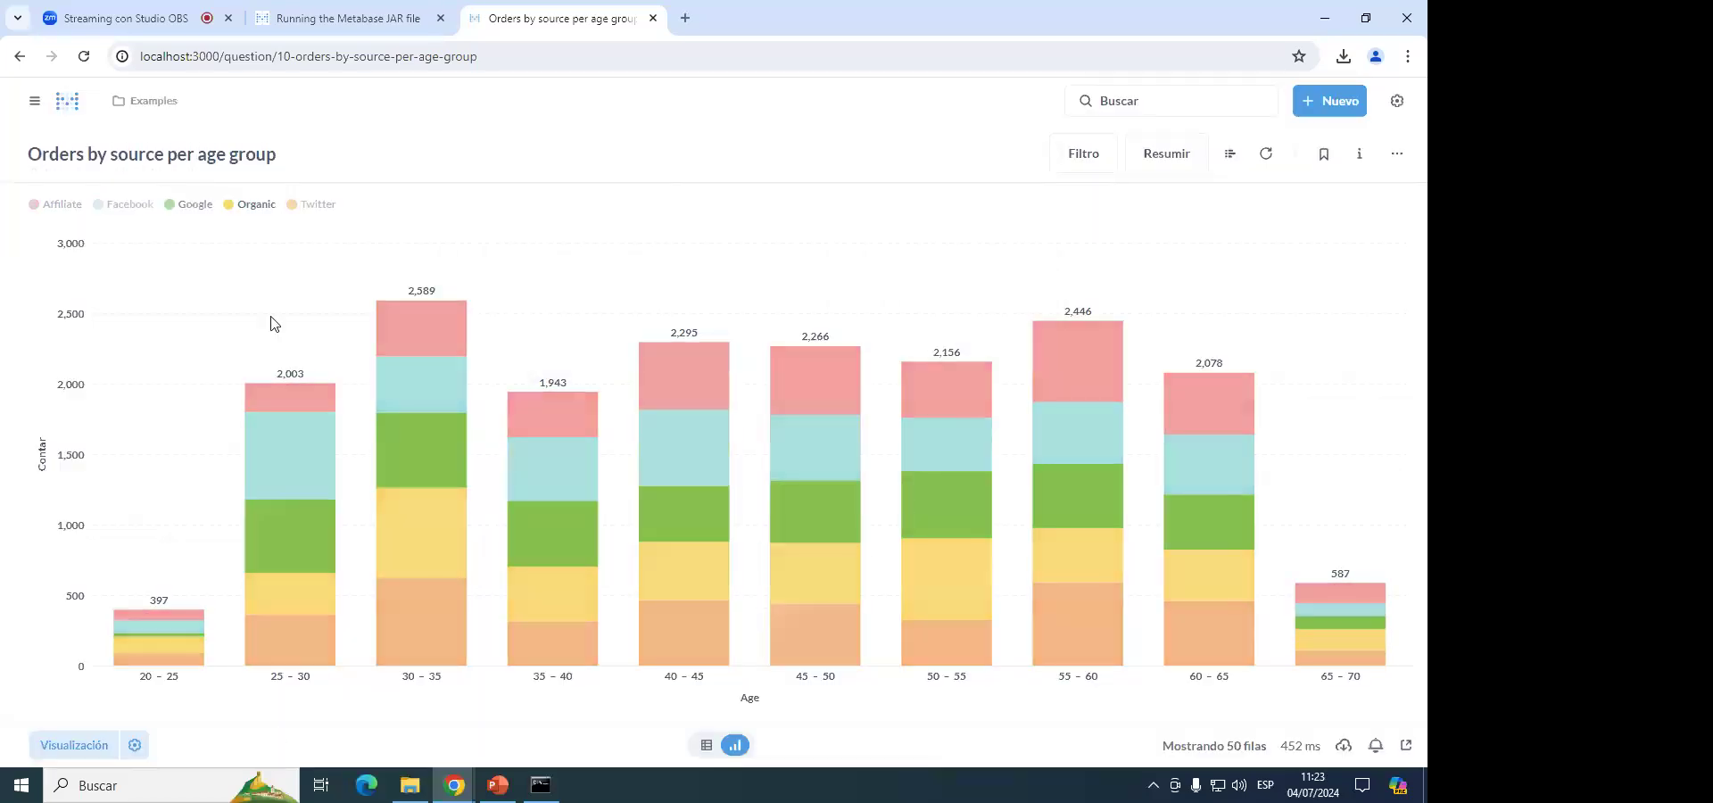
pyautogui.click(20, 56)
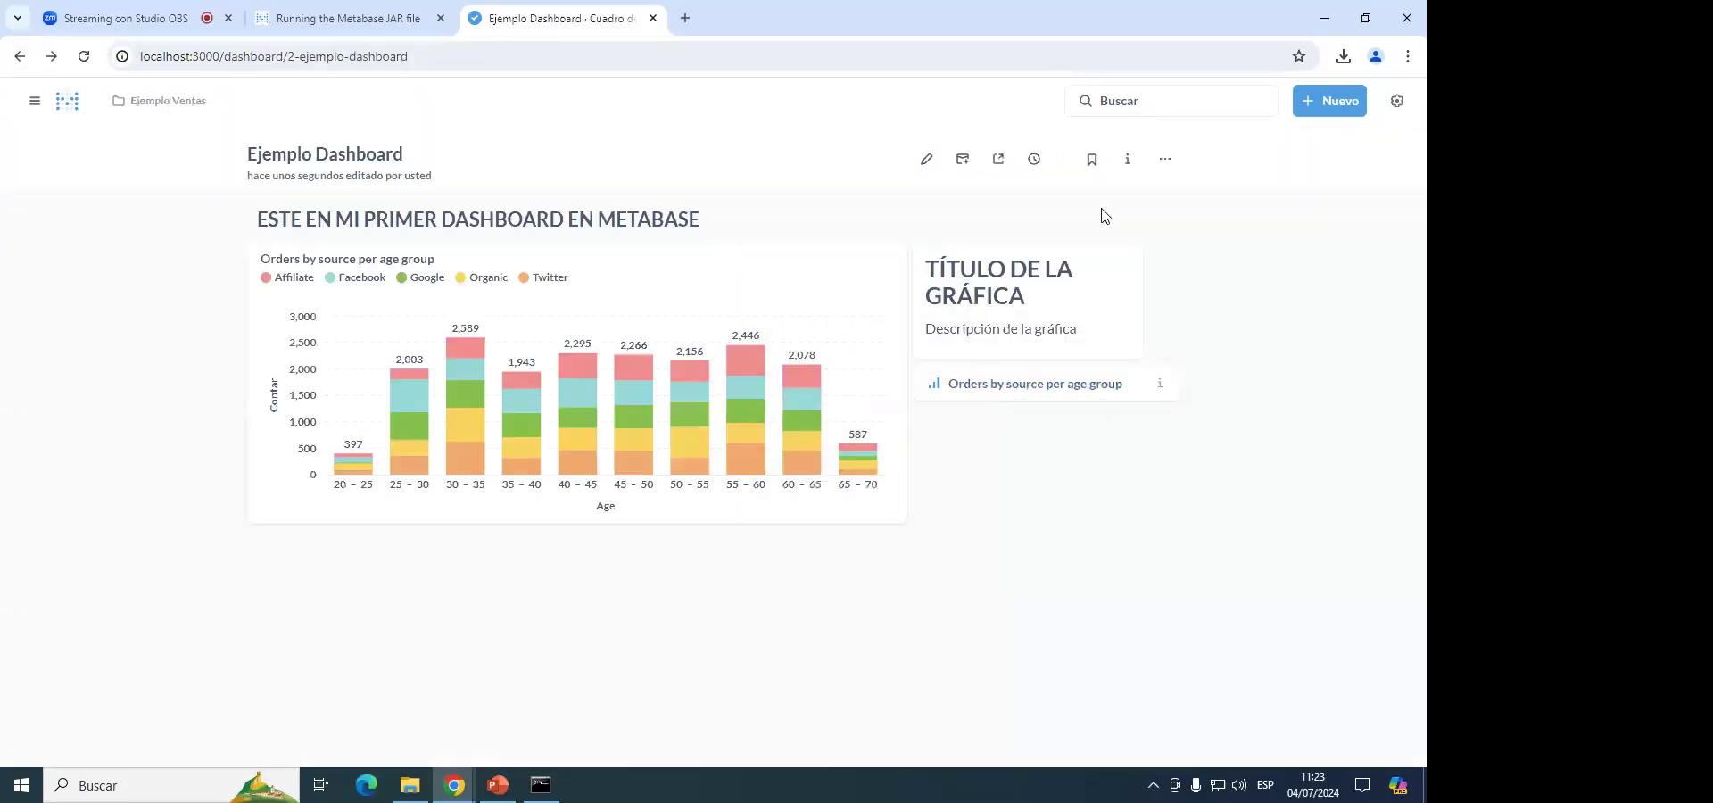
# Try to replace the link card's question with the web address google.com.
pyautogui.click(939, 171)
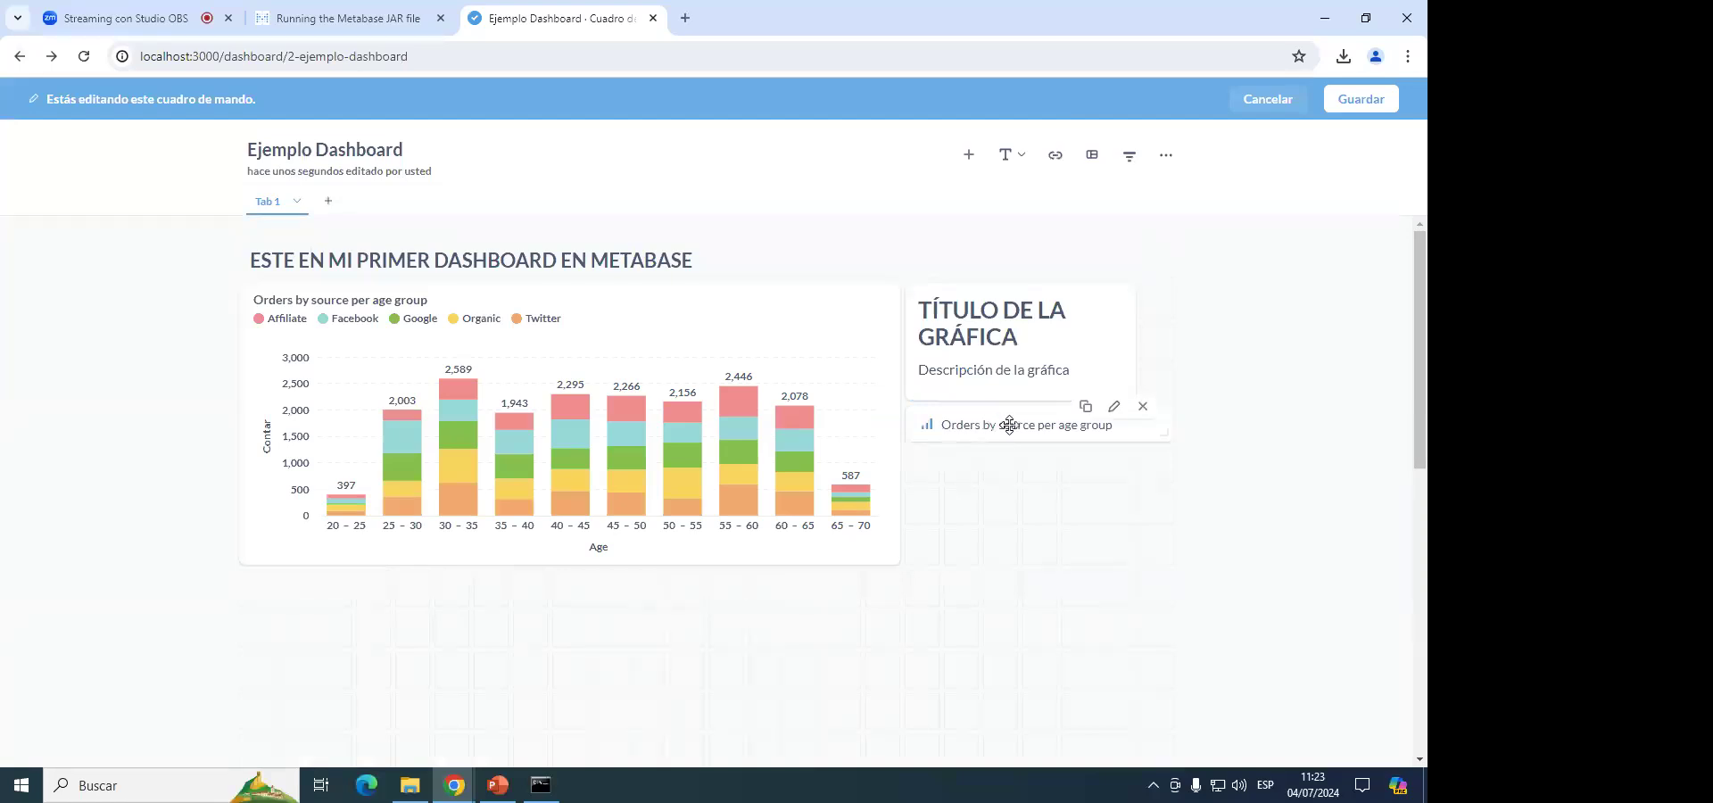
pyautogui.click(1049, 425)
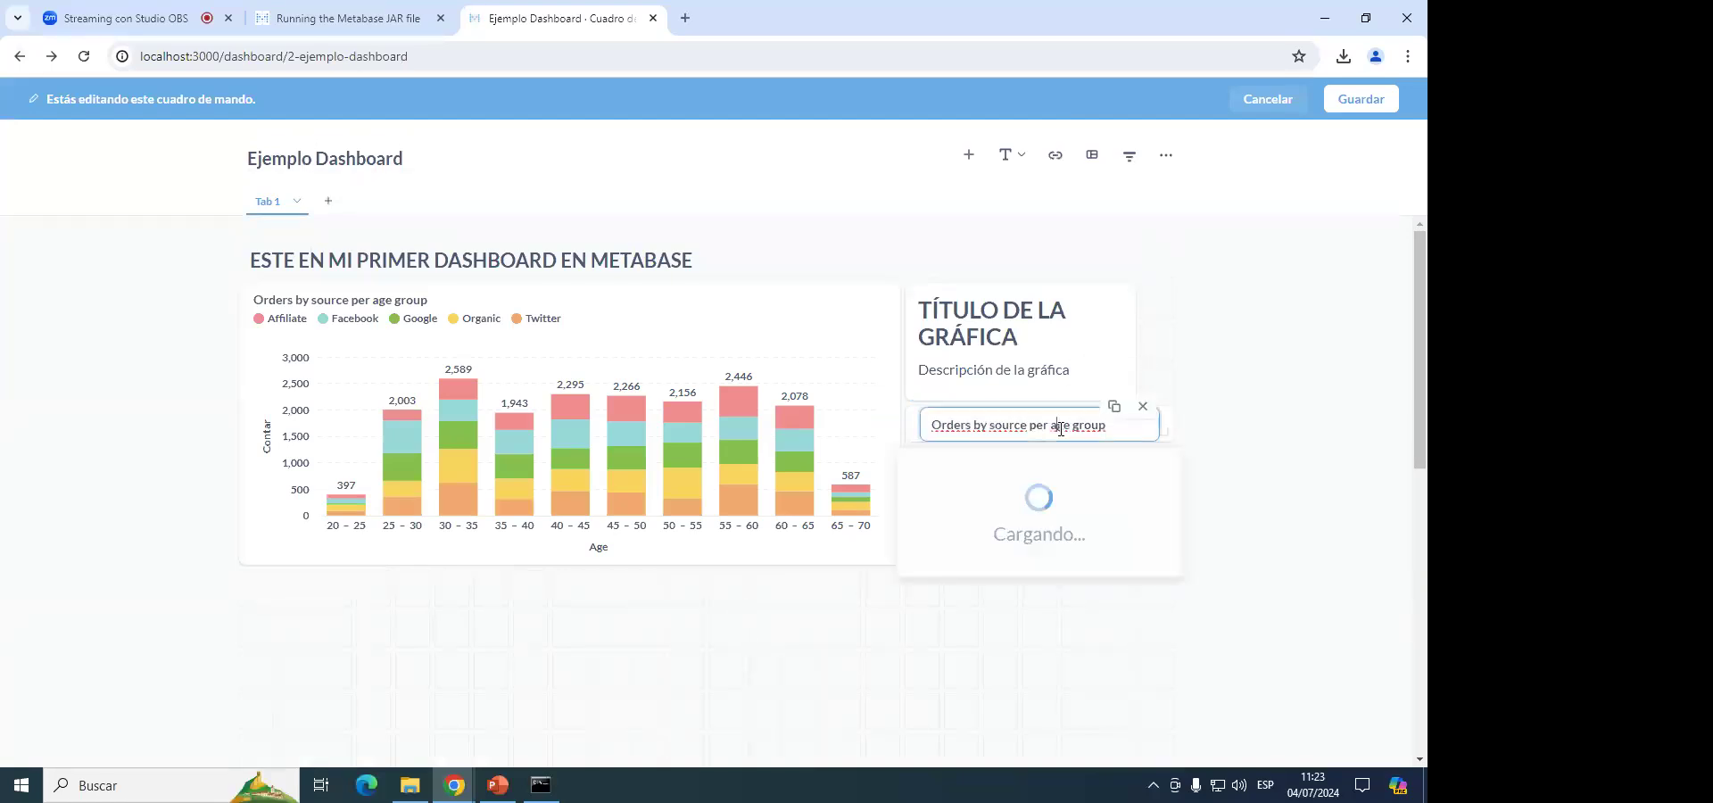
pyautogui.moveTo(1106, 425); pyautogui.dragTo(935, 429)
pyautogui.press('BackSpace')
pyautogui.press('BackSpace')
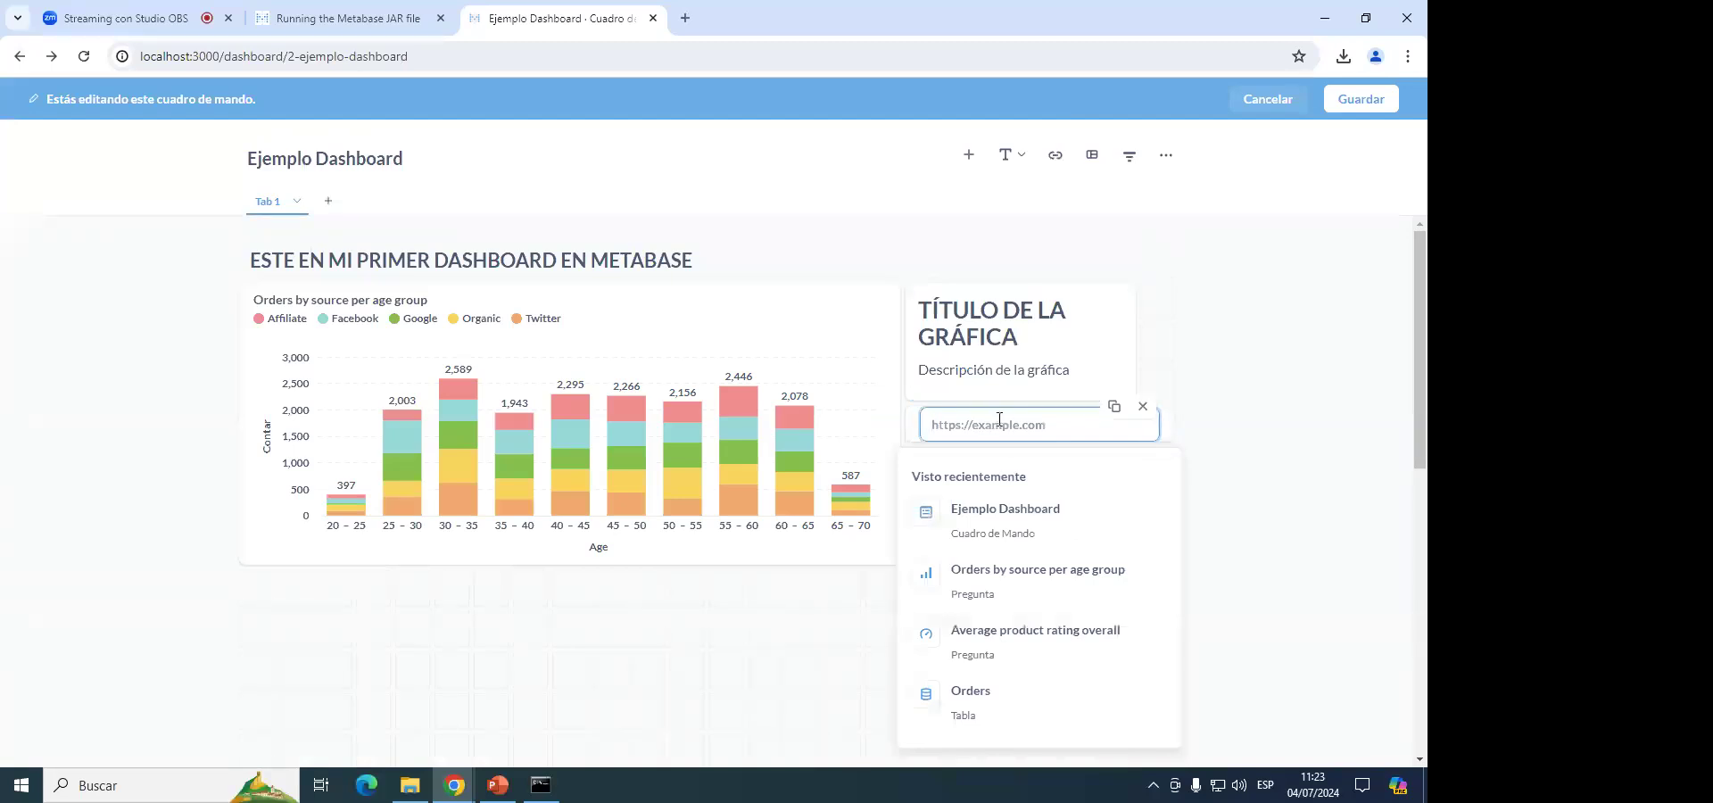
pyautogui.write('google.com')
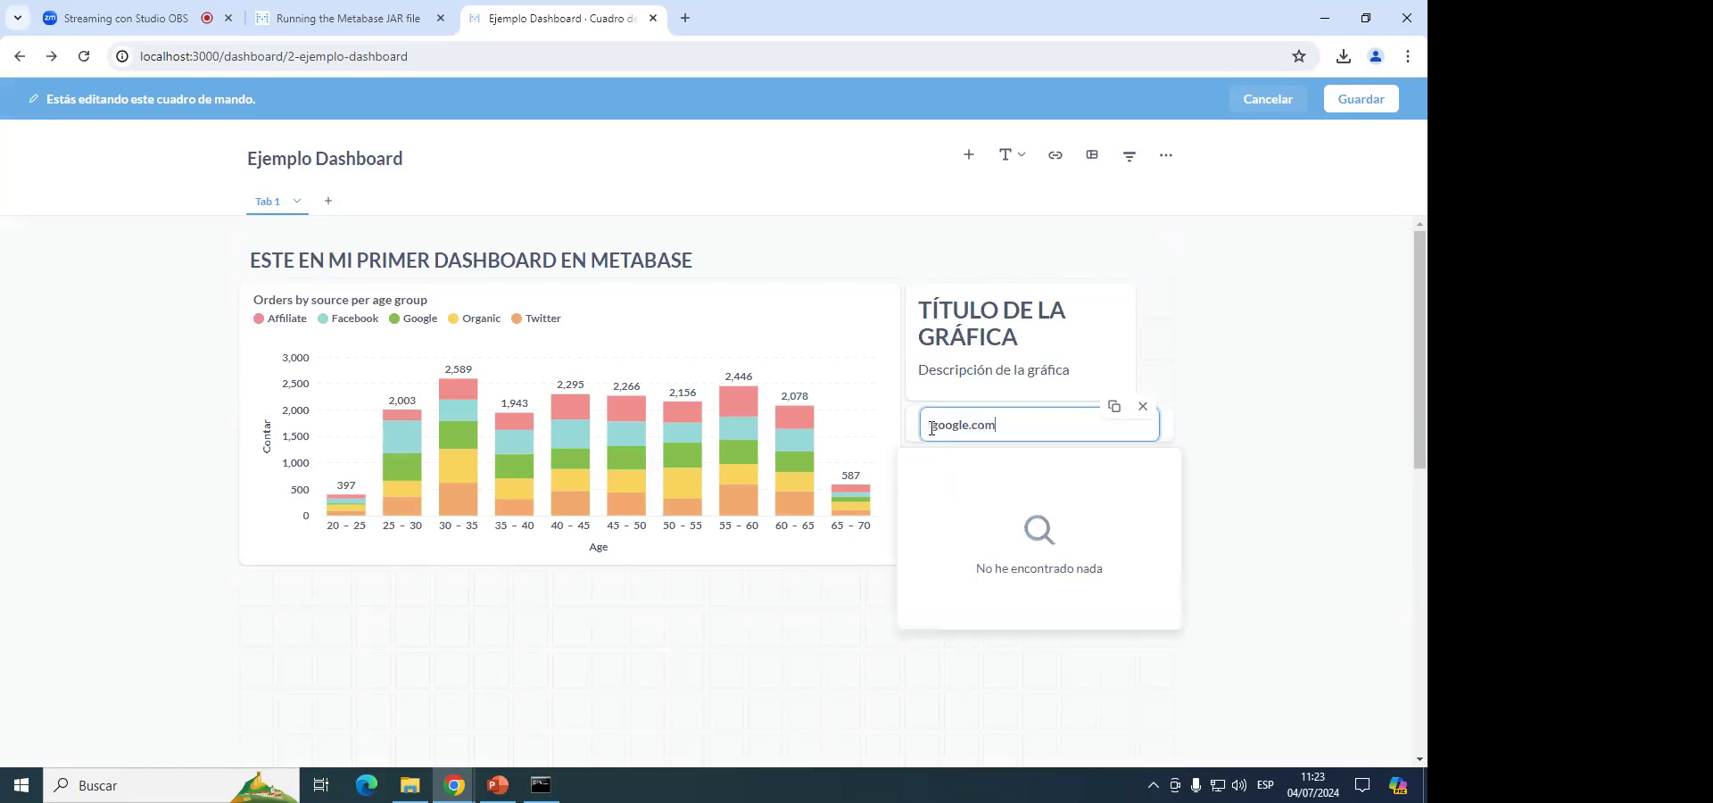
# Try adding a www prefix to the link card's address and clear the whole entry.
pyautogui.press('Home')
pyautogui.write('www')
pyautogui.click(1060, 426)
pyautogui.doubleClick(1061, 425)
pyautogui.click(1059, 428)
pyautogui.press('BackSpace')
pyautogui.press('BackSpace')
pyautogui.press('BackSpace')
pyautogui.press('BackSpace')
pyautogui.press('BackSpace')
pyautogui.press('BackSpace')
pyautogui.press('BackSpace')
pyautogui.press('BackSpace')
pyautogui.press('BackSpace')
pyautogui.press('BackSpace')
pyautogui.press('BackSpace')
pyautogui.press('BackSpace')
pyautogui.press('BackSpace')
pyautogui.press('BackSpace')
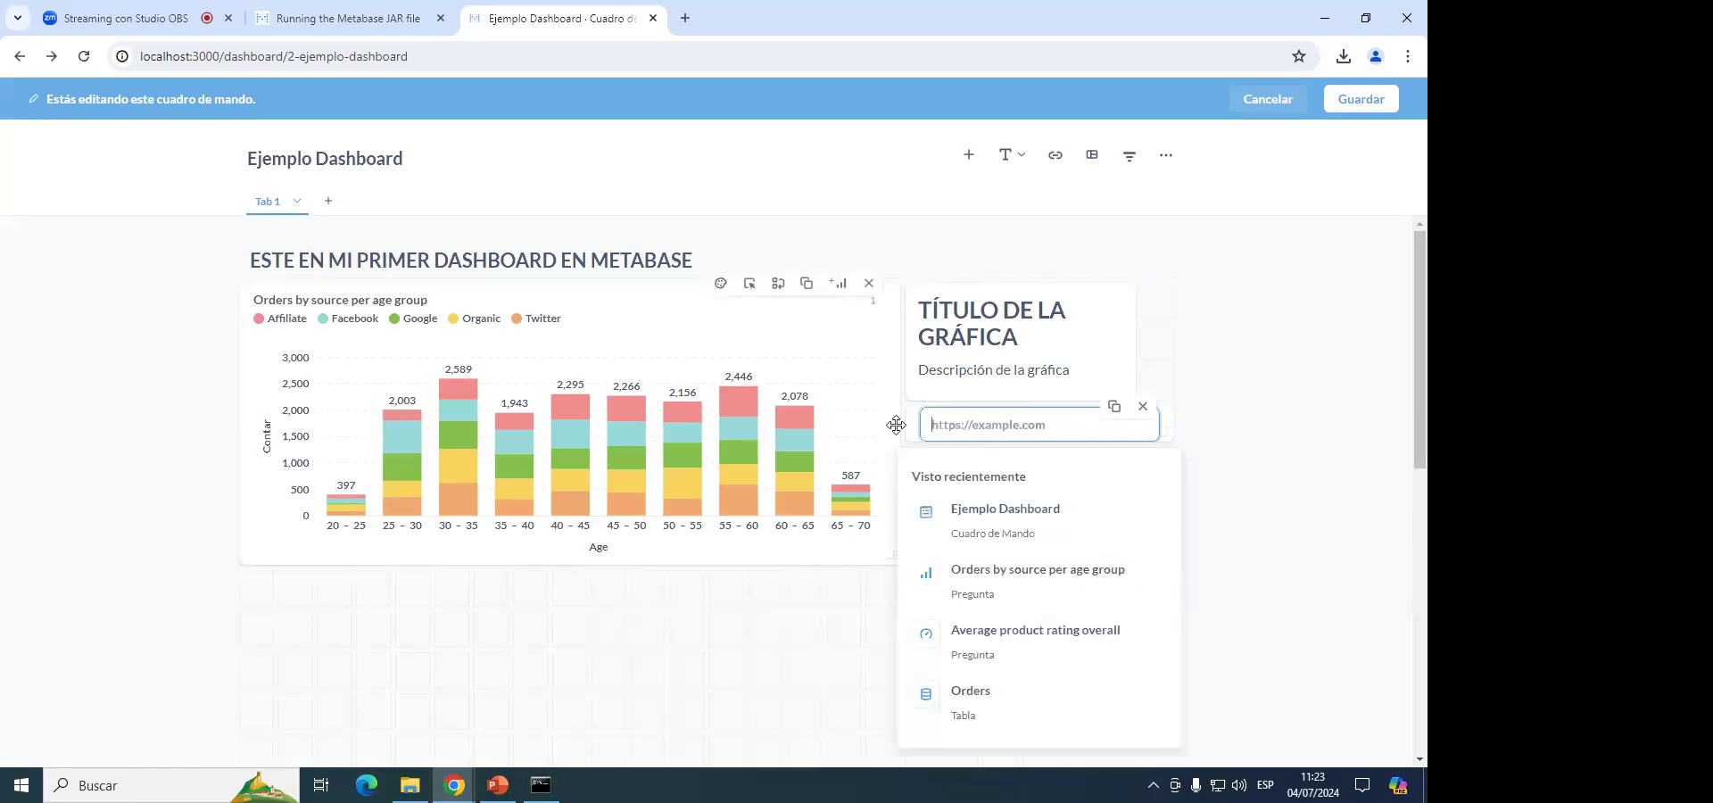
pyautogui.write('https://google.com')
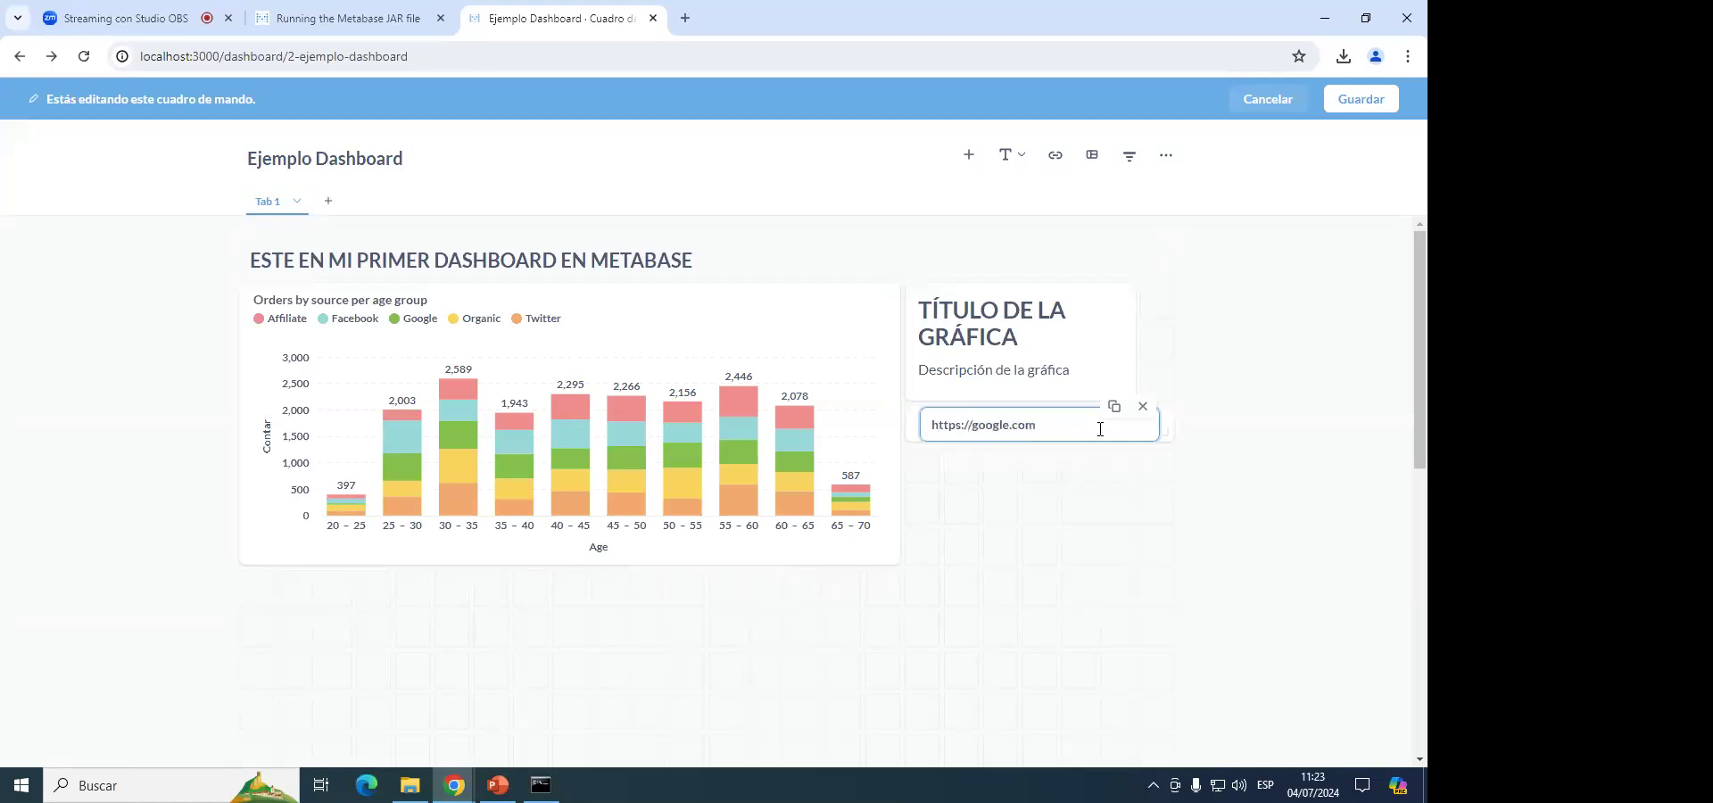
pyautogui.click(1289, 470)
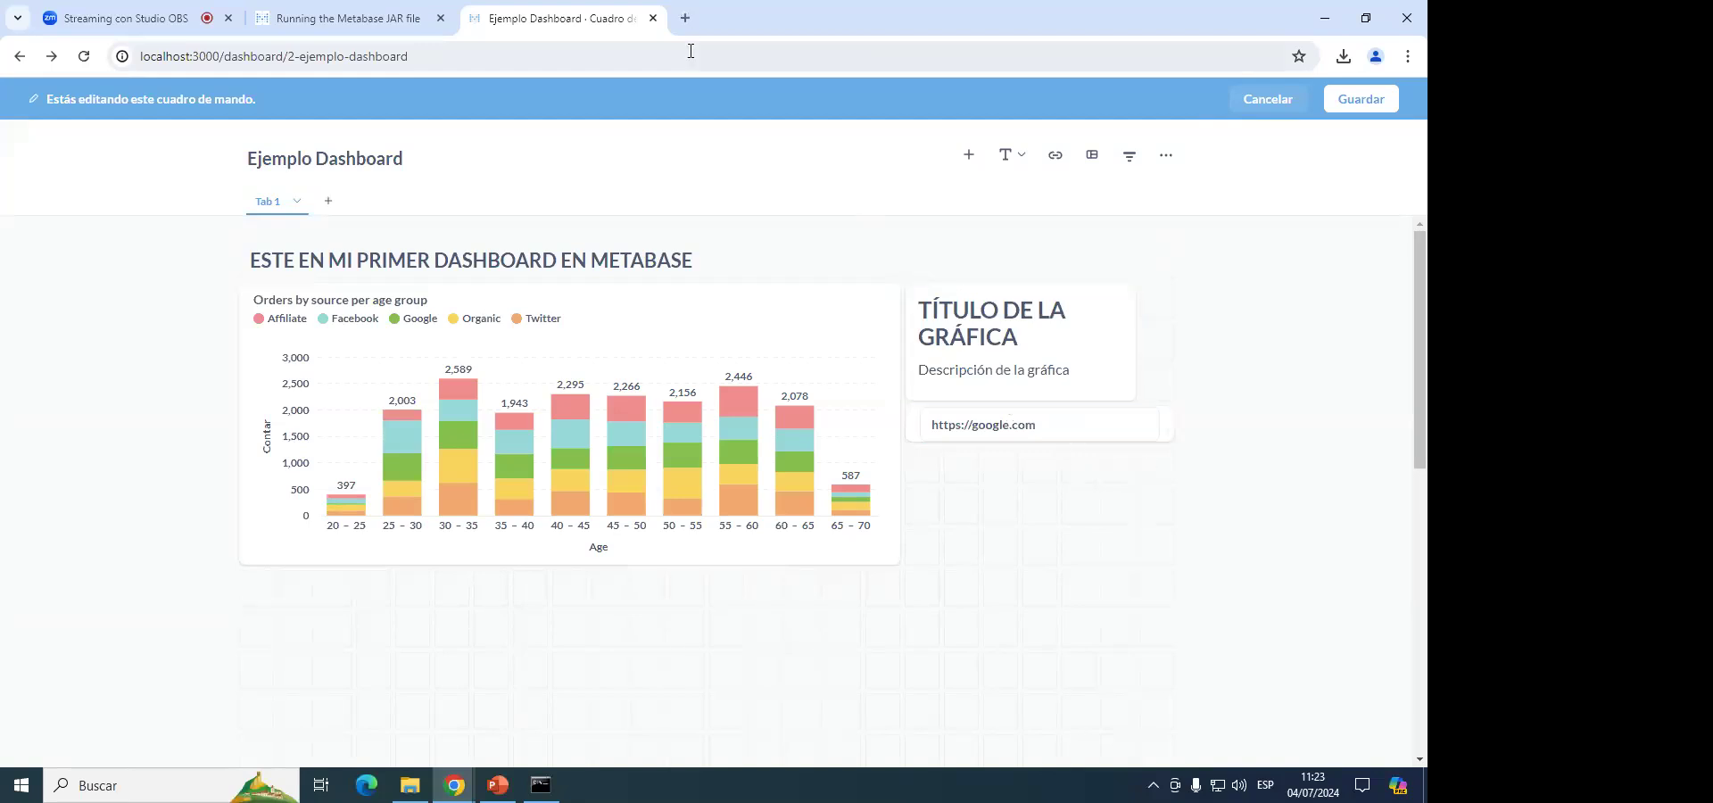
pyautogui.click(1361, 98)
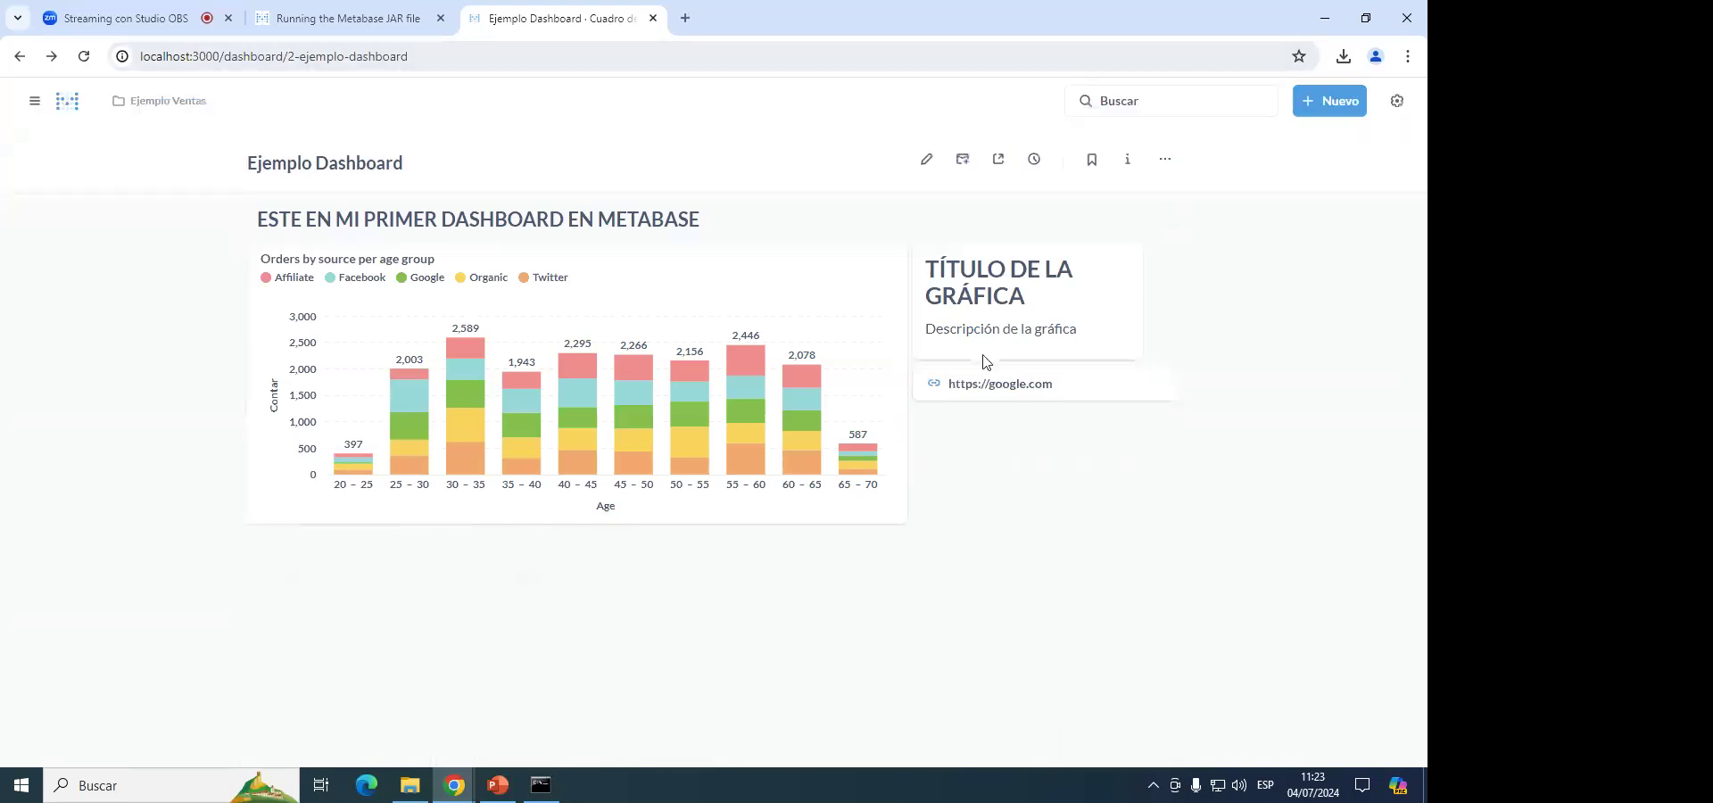
# Test the link card's web address in a separate browser tab and close that page.
pyautogui.click(978, 384)
pyautogui.click(633, 27)
pyautogui.click(701, 15)
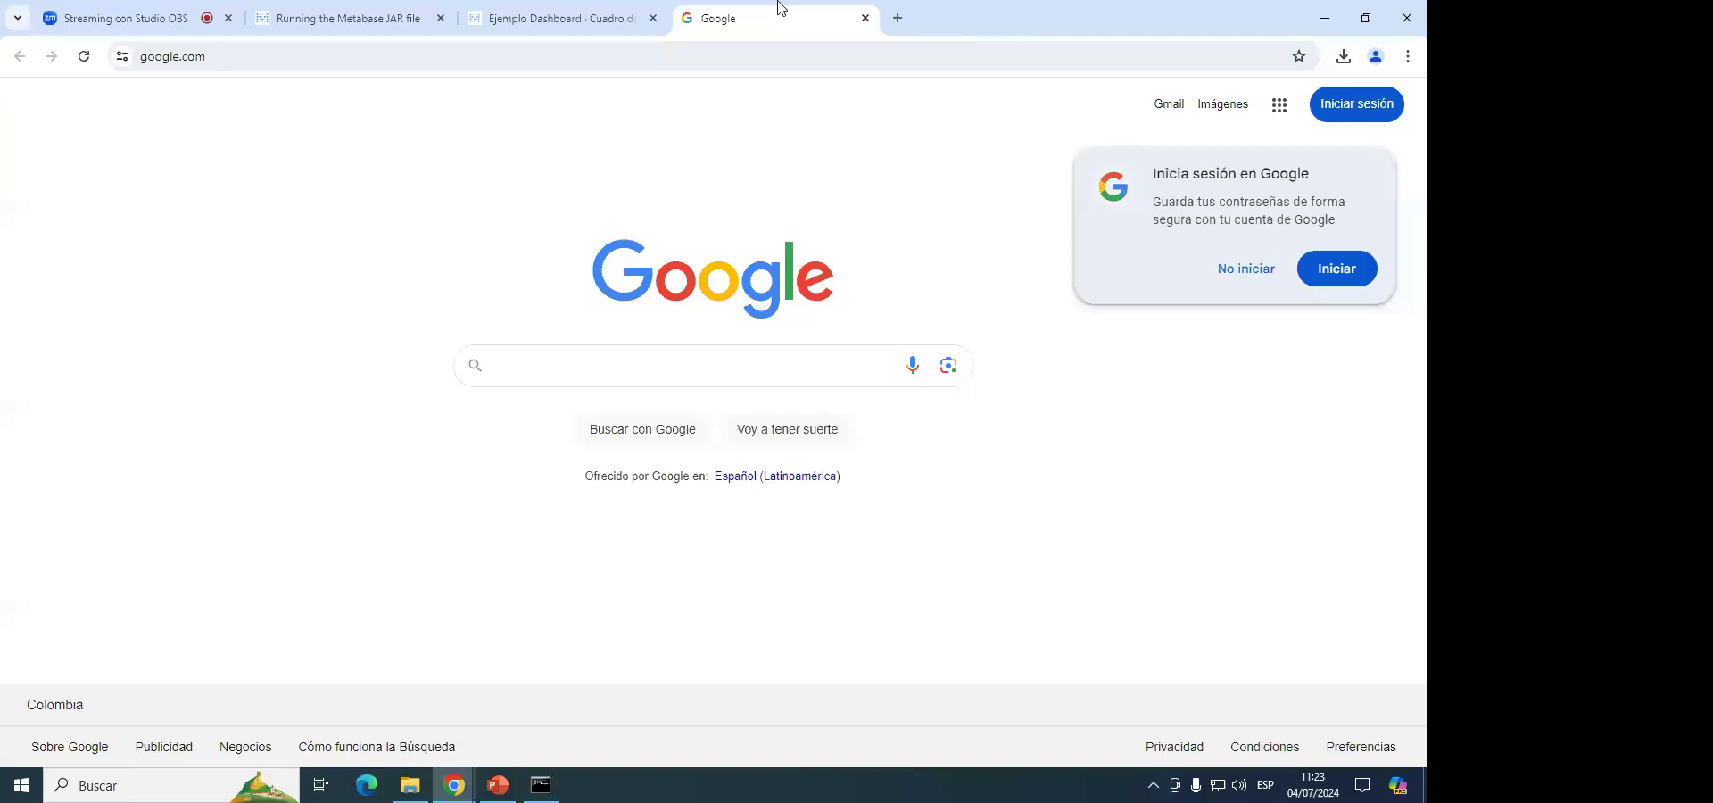
pyautogui.middleClick(779, 10)
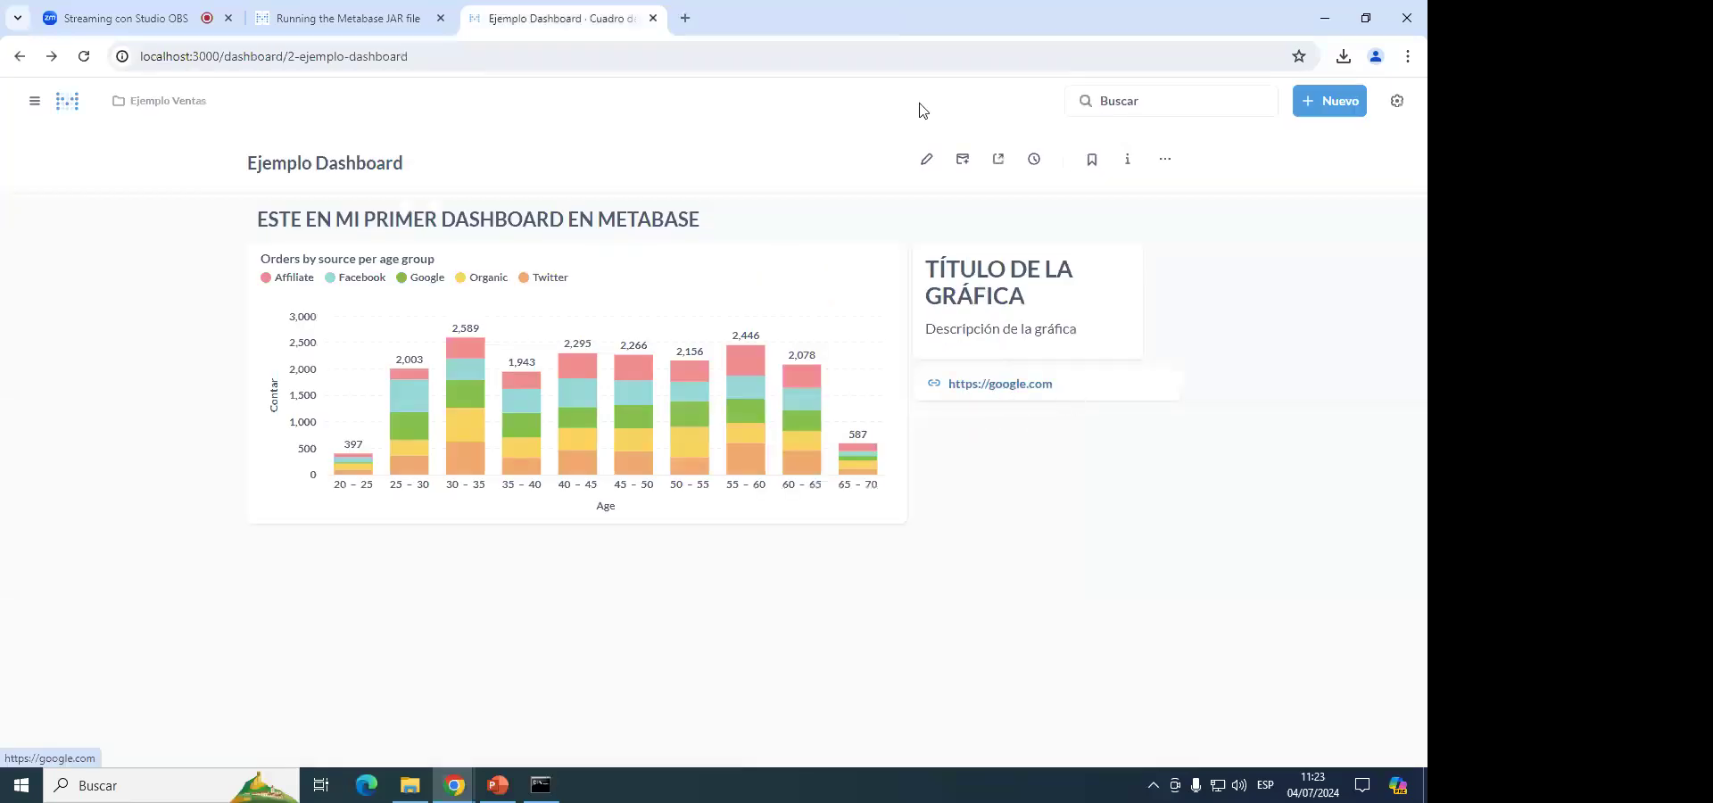
pyautogui.click(926, 159)
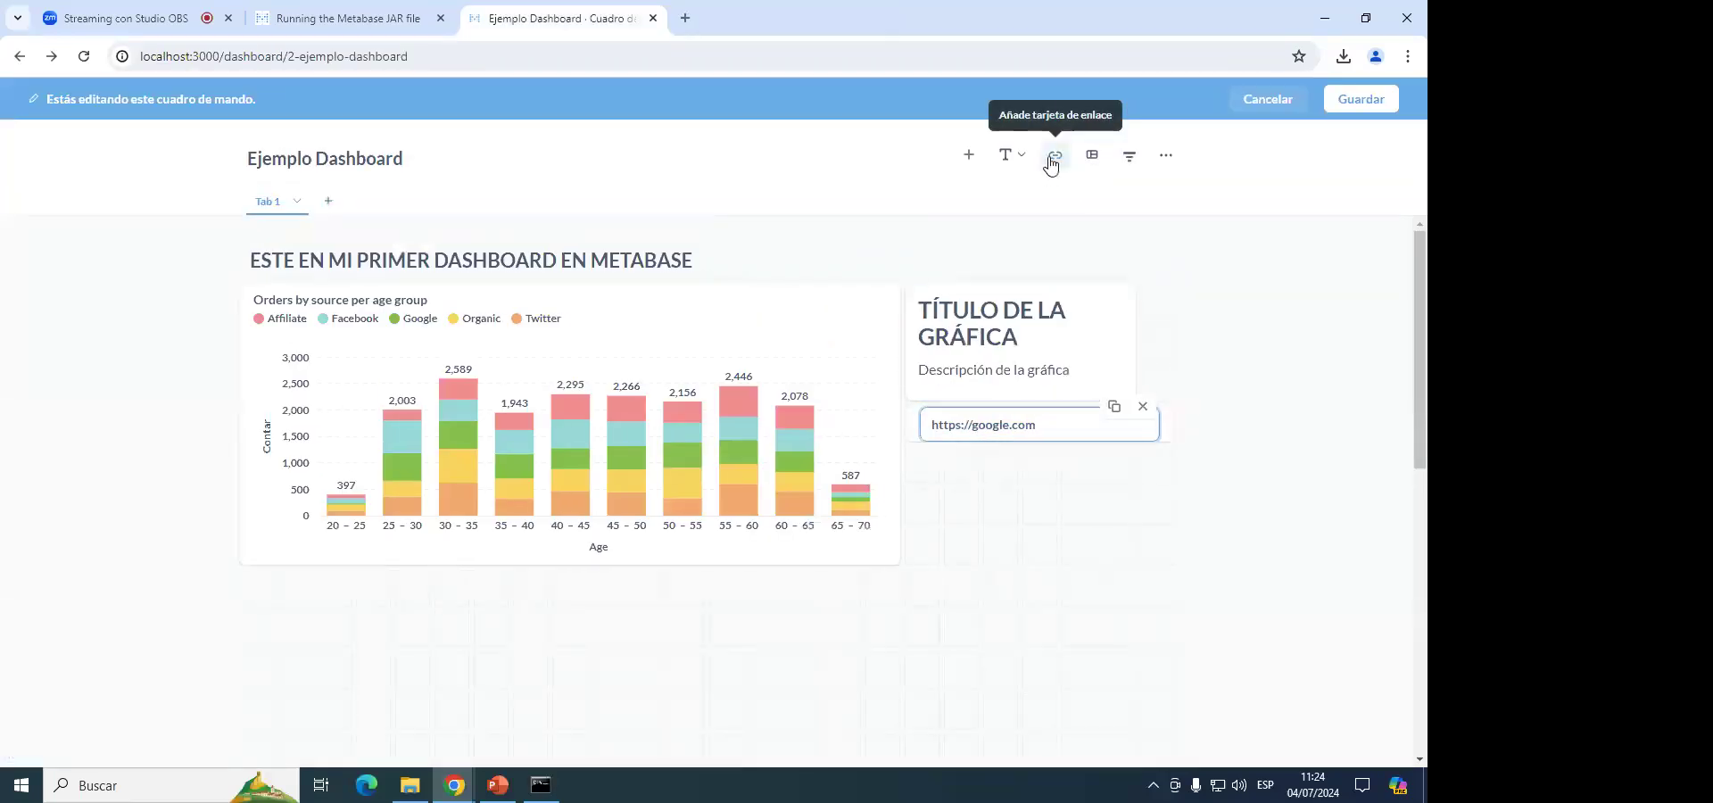
pyautogui.click(1143, 405)
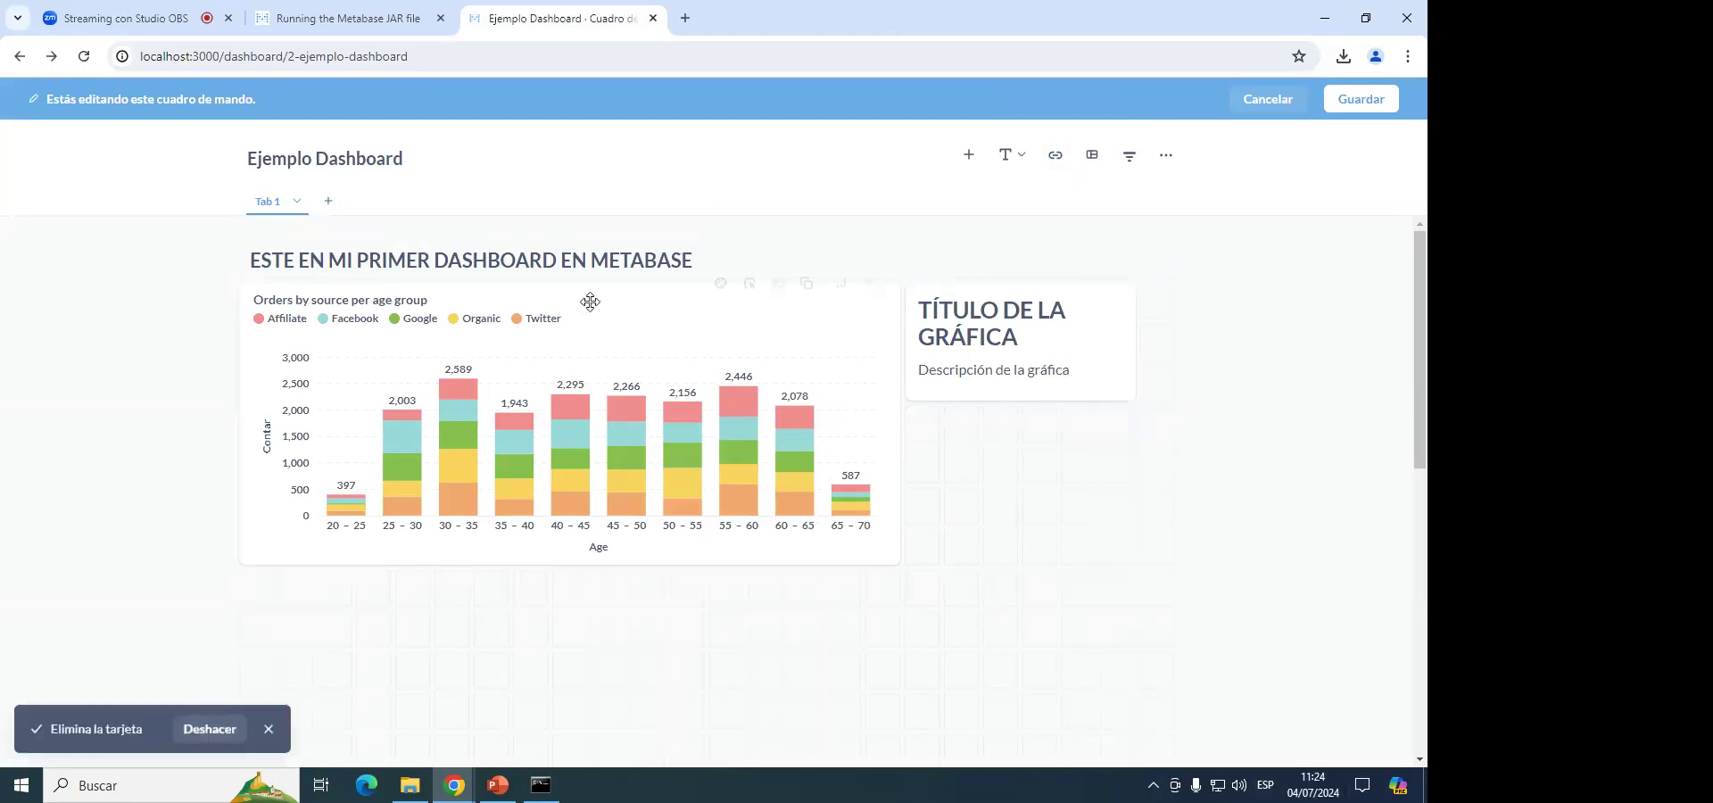
# Add a second tab to the dashboard and switch between it and Tab 1.
pyautogui.click(332, 203)
pyautogui.click(299, 208)
pyautogui.click(270, 206)
pyautogui.click(342, 203)
pyautogui.click(269, 203)
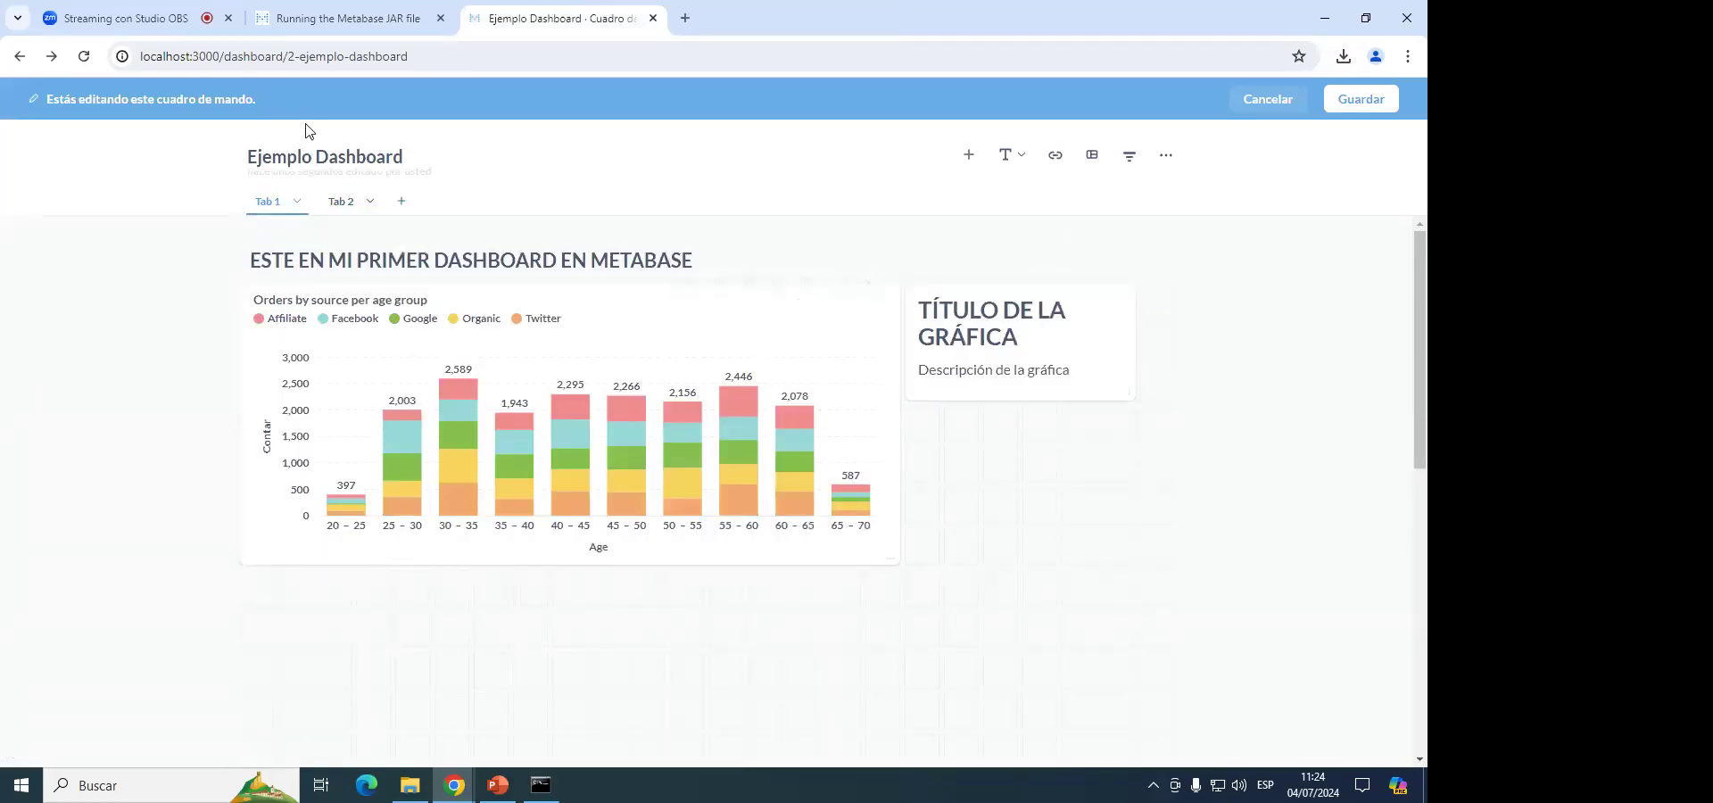
# Add the Average product rating overall chart from the Examples collection to Tab 2, save the dashboard and check both tabs.
pyautogui.click(343, 201)
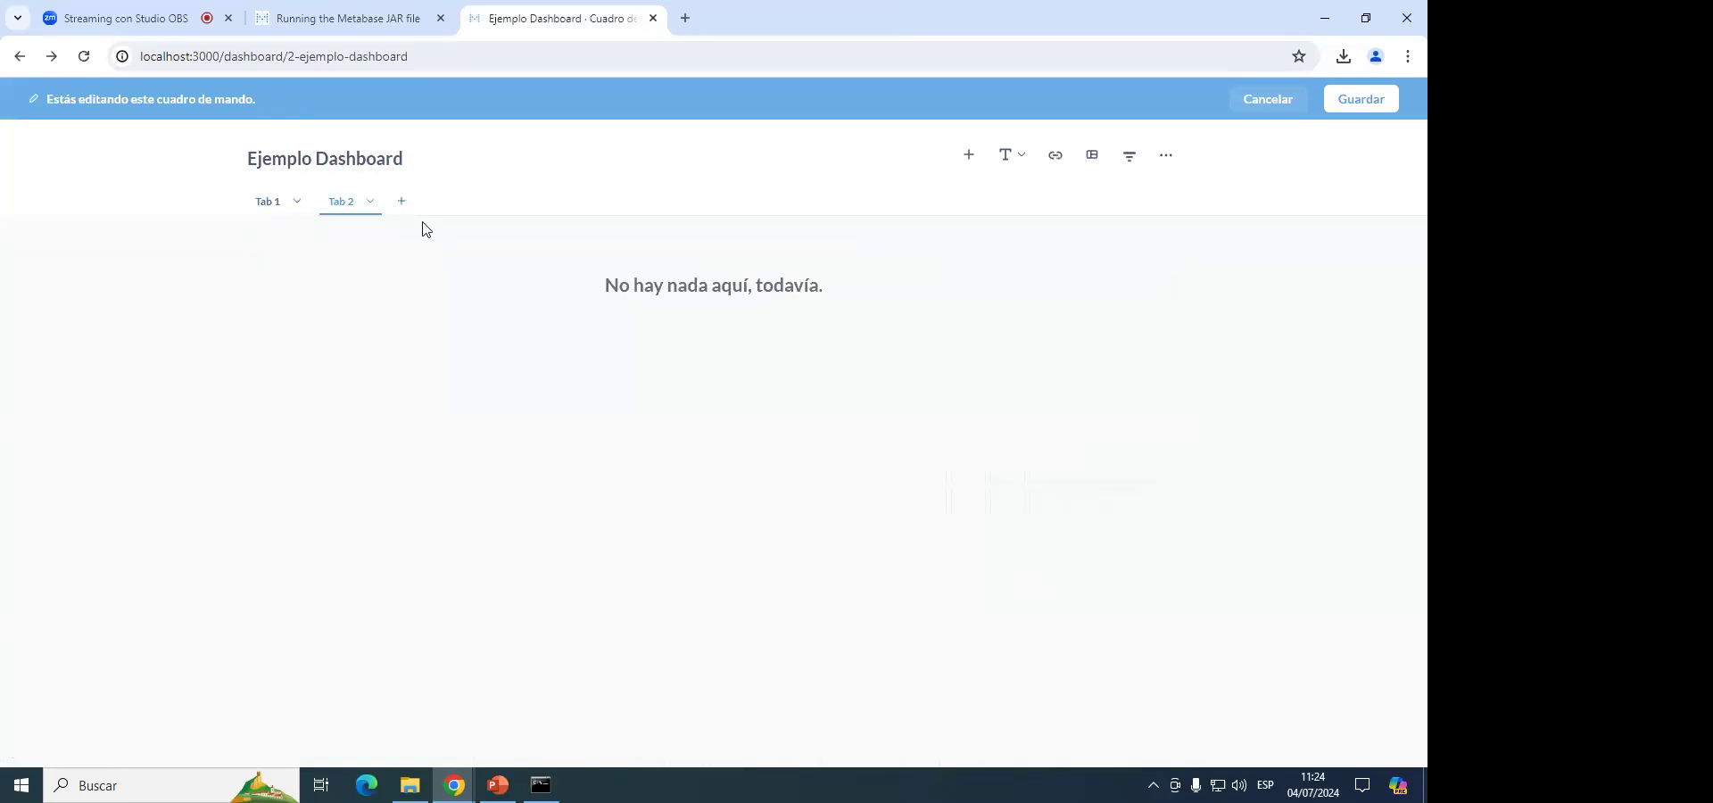
pyautogui.click(967, 155)
pyautogui.click(1171, 285)
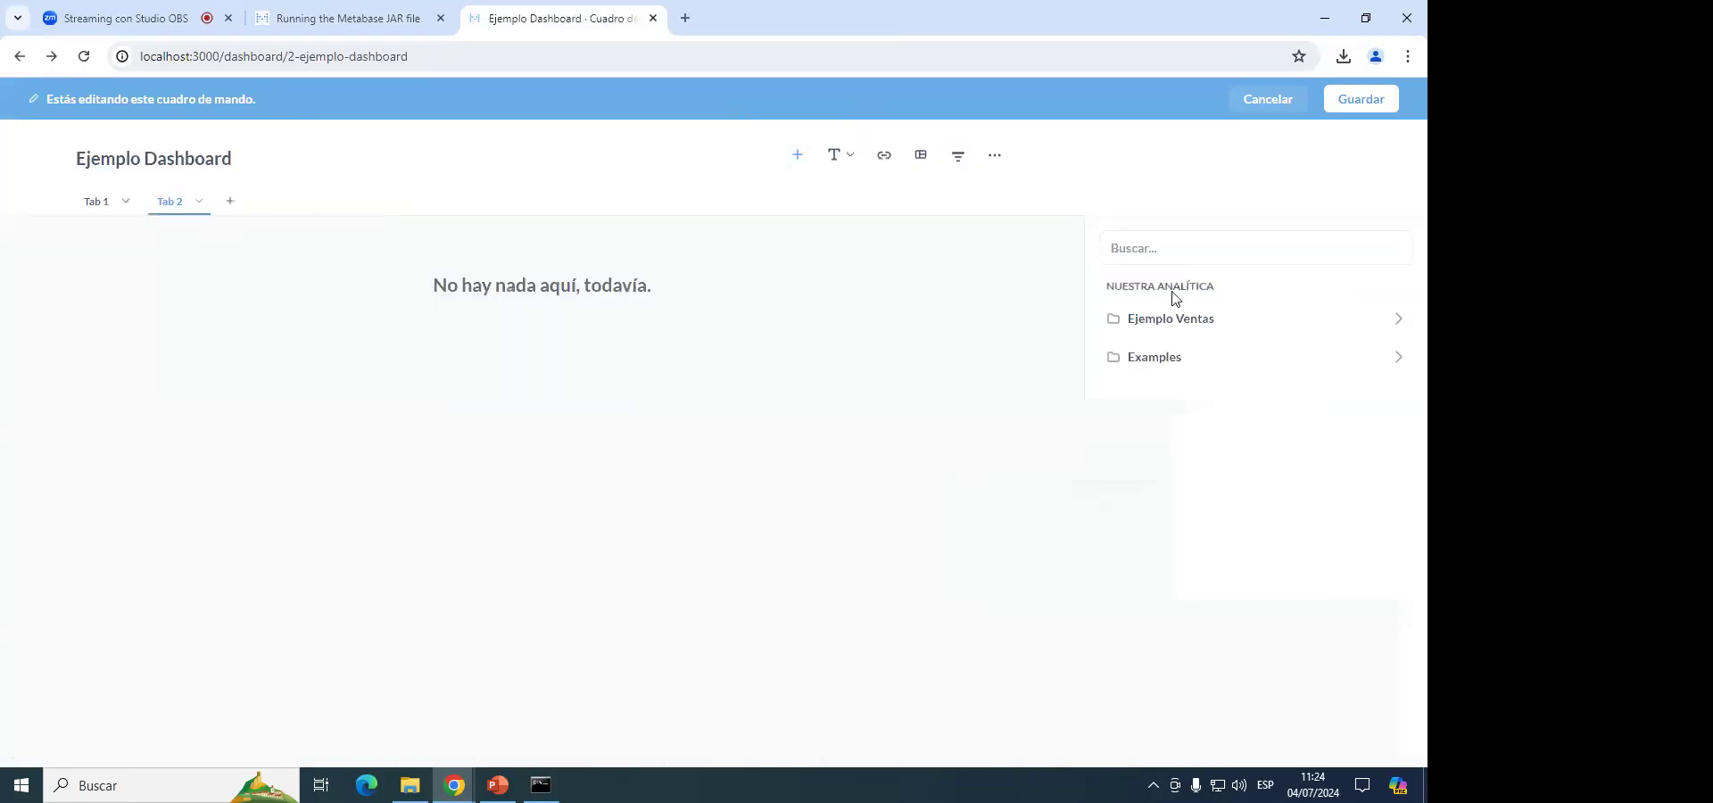
pyautogui.click(1160, 355)
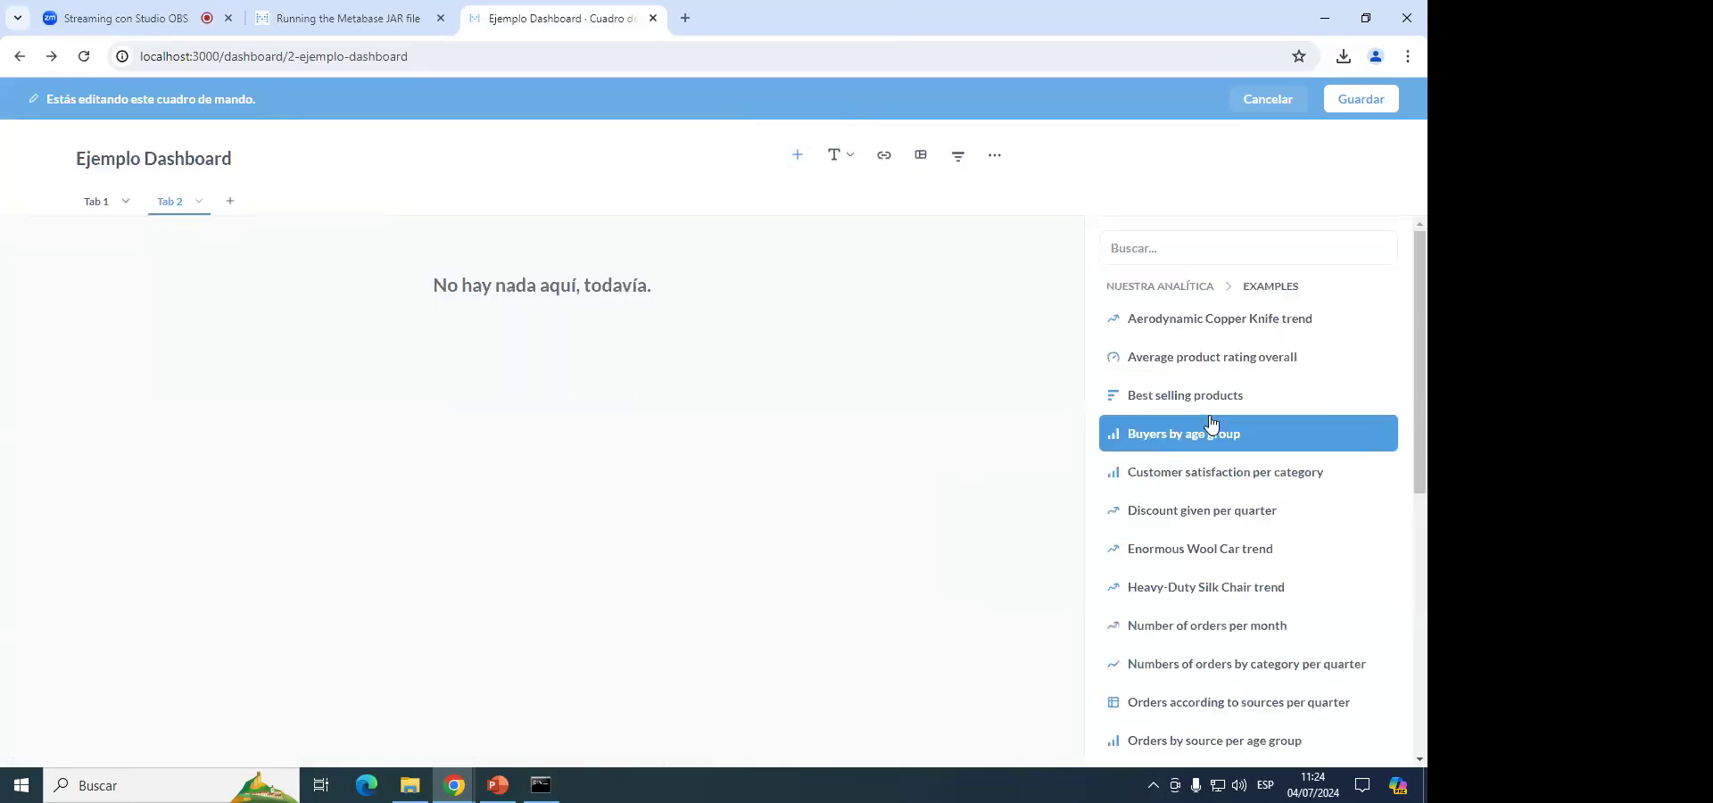
pyautogui.click(1208, 361)
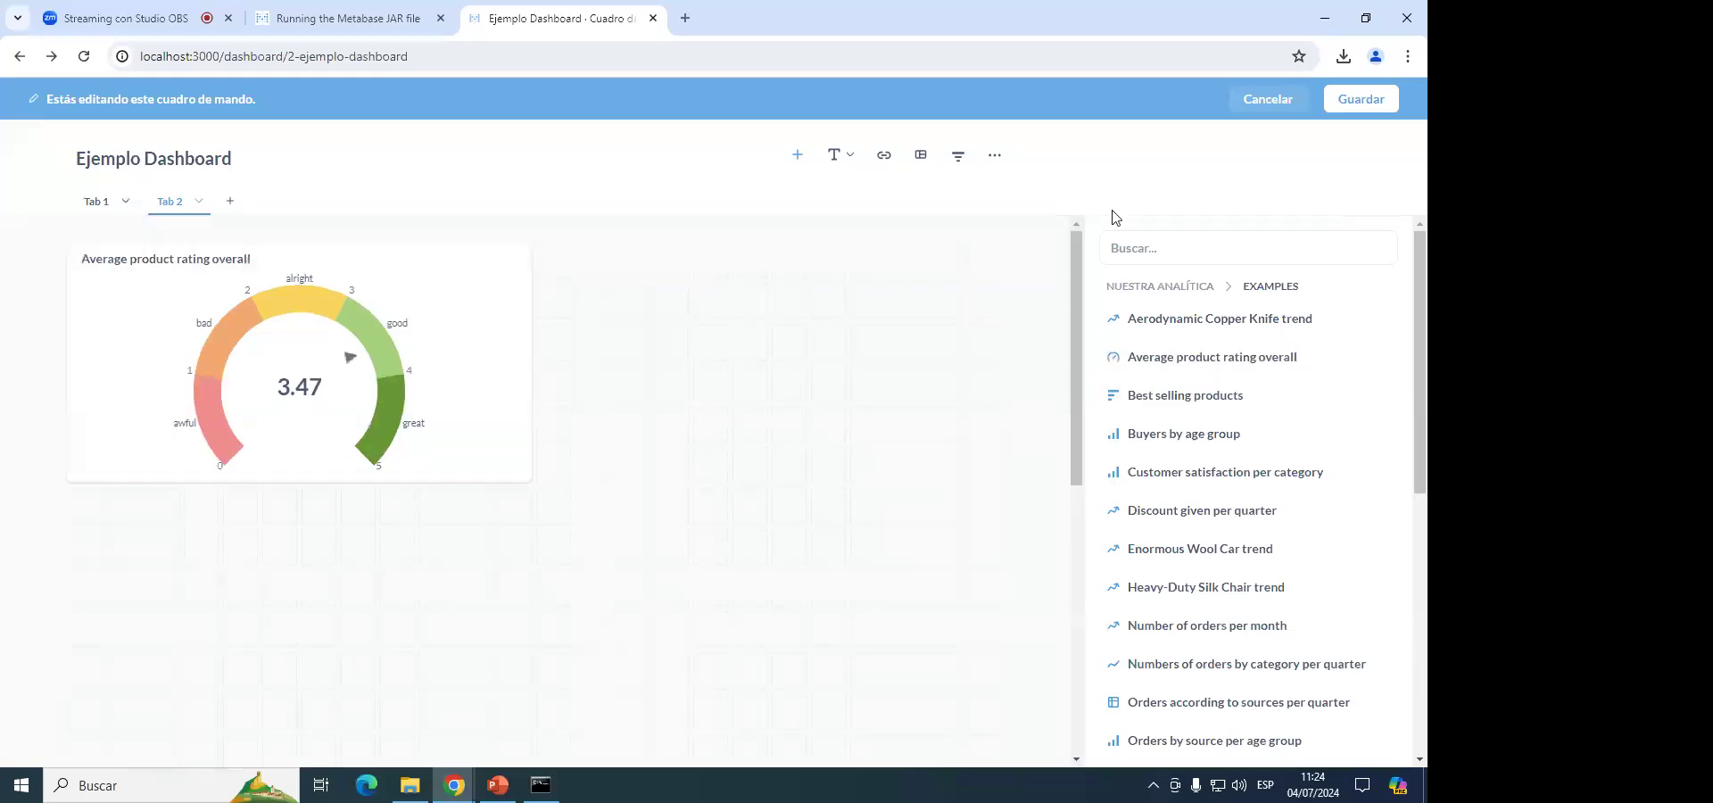
pyautogui.click(797, 153)
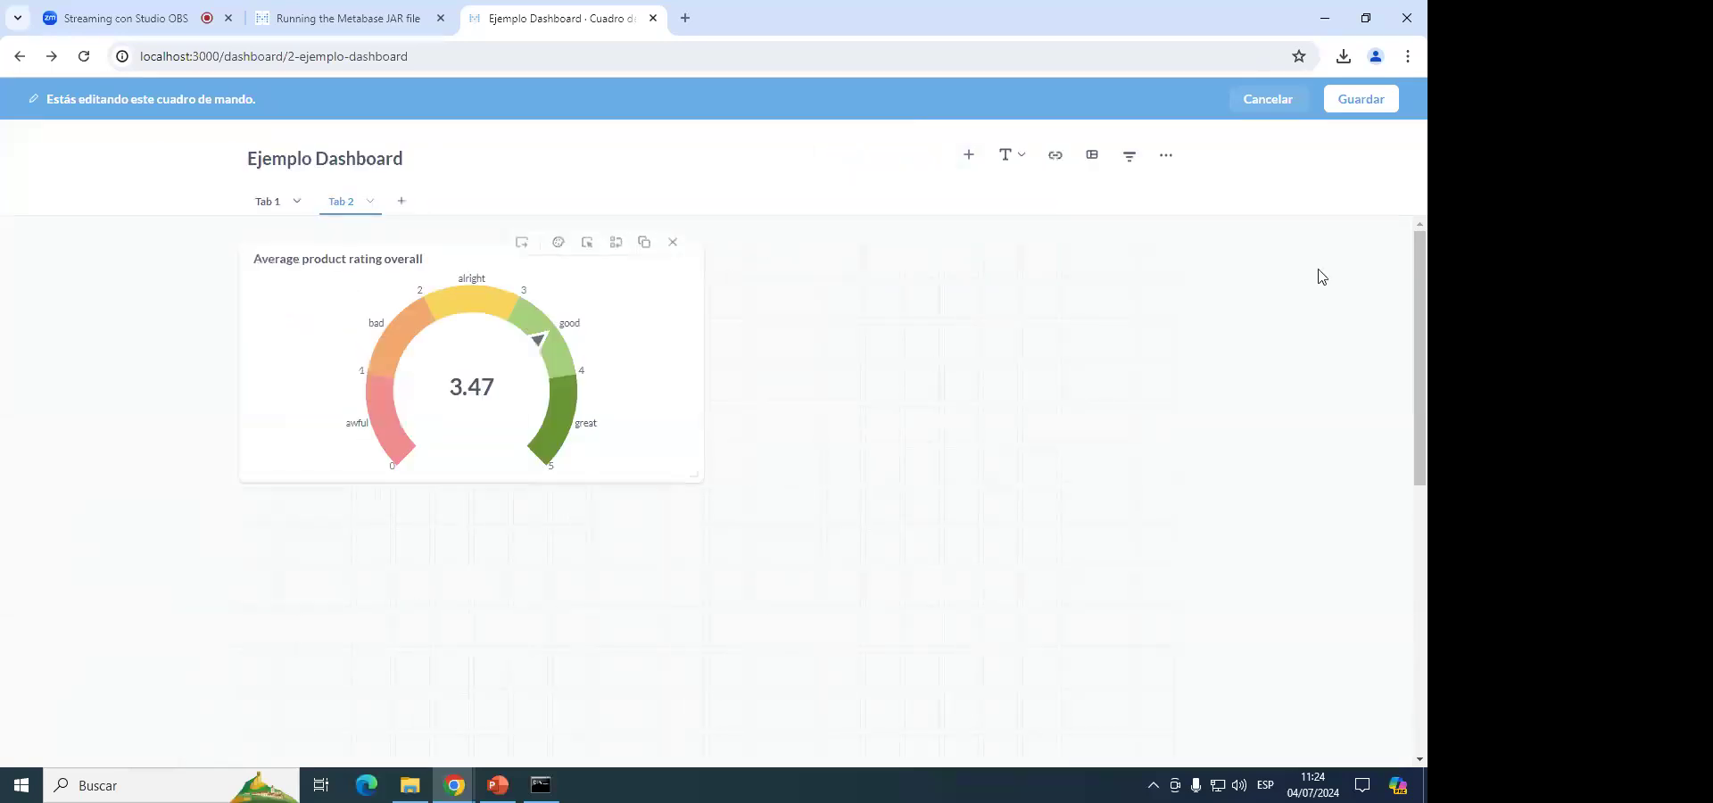
pyautogui.click(1369, 100)
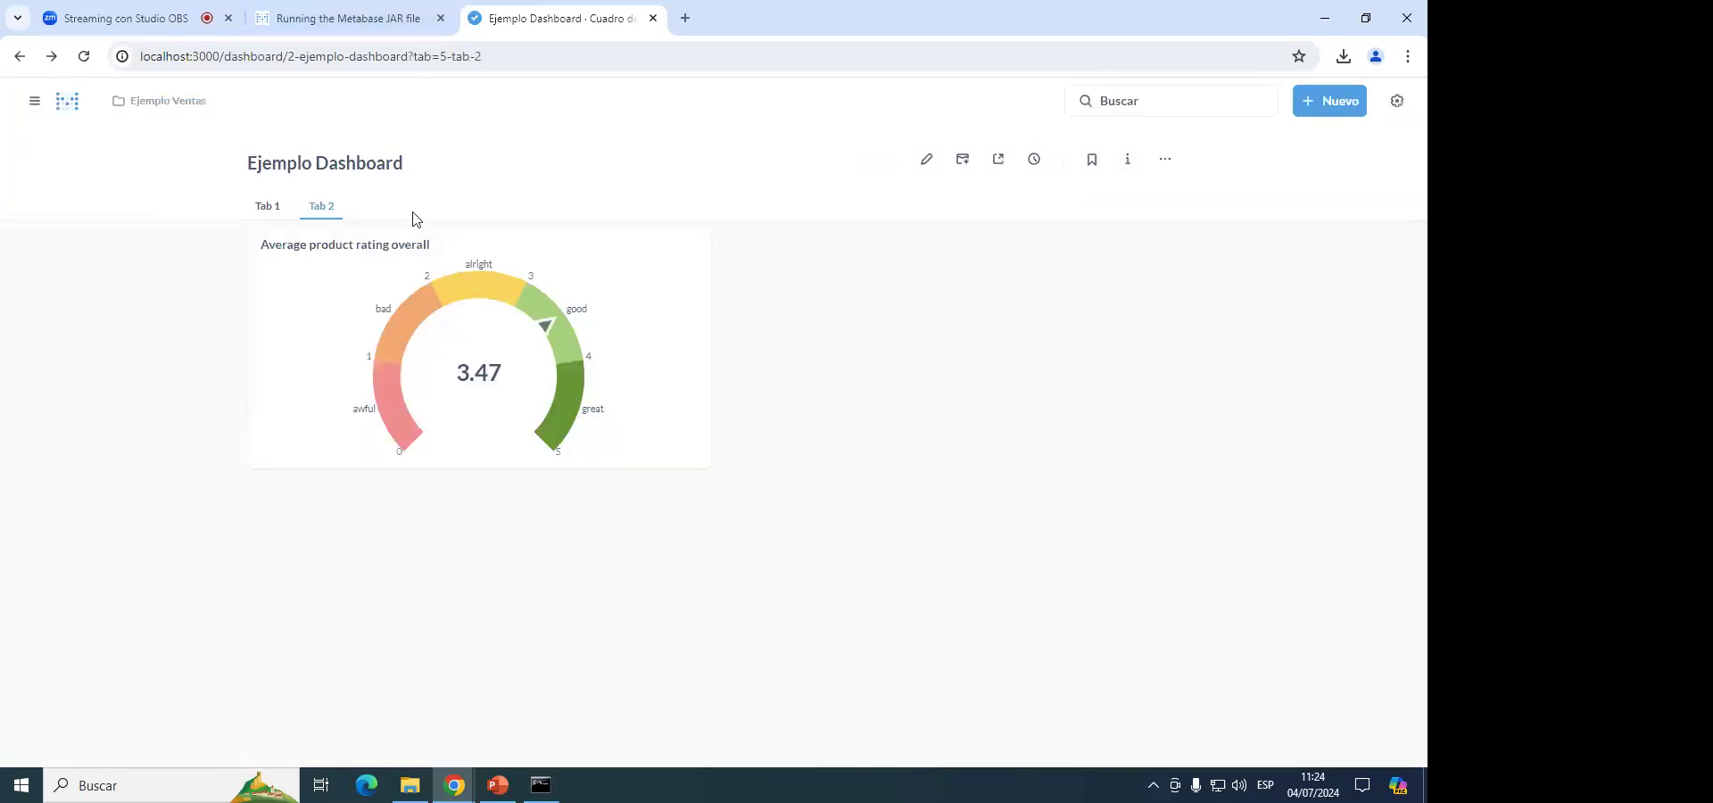
pyautogui.click(269, 207)
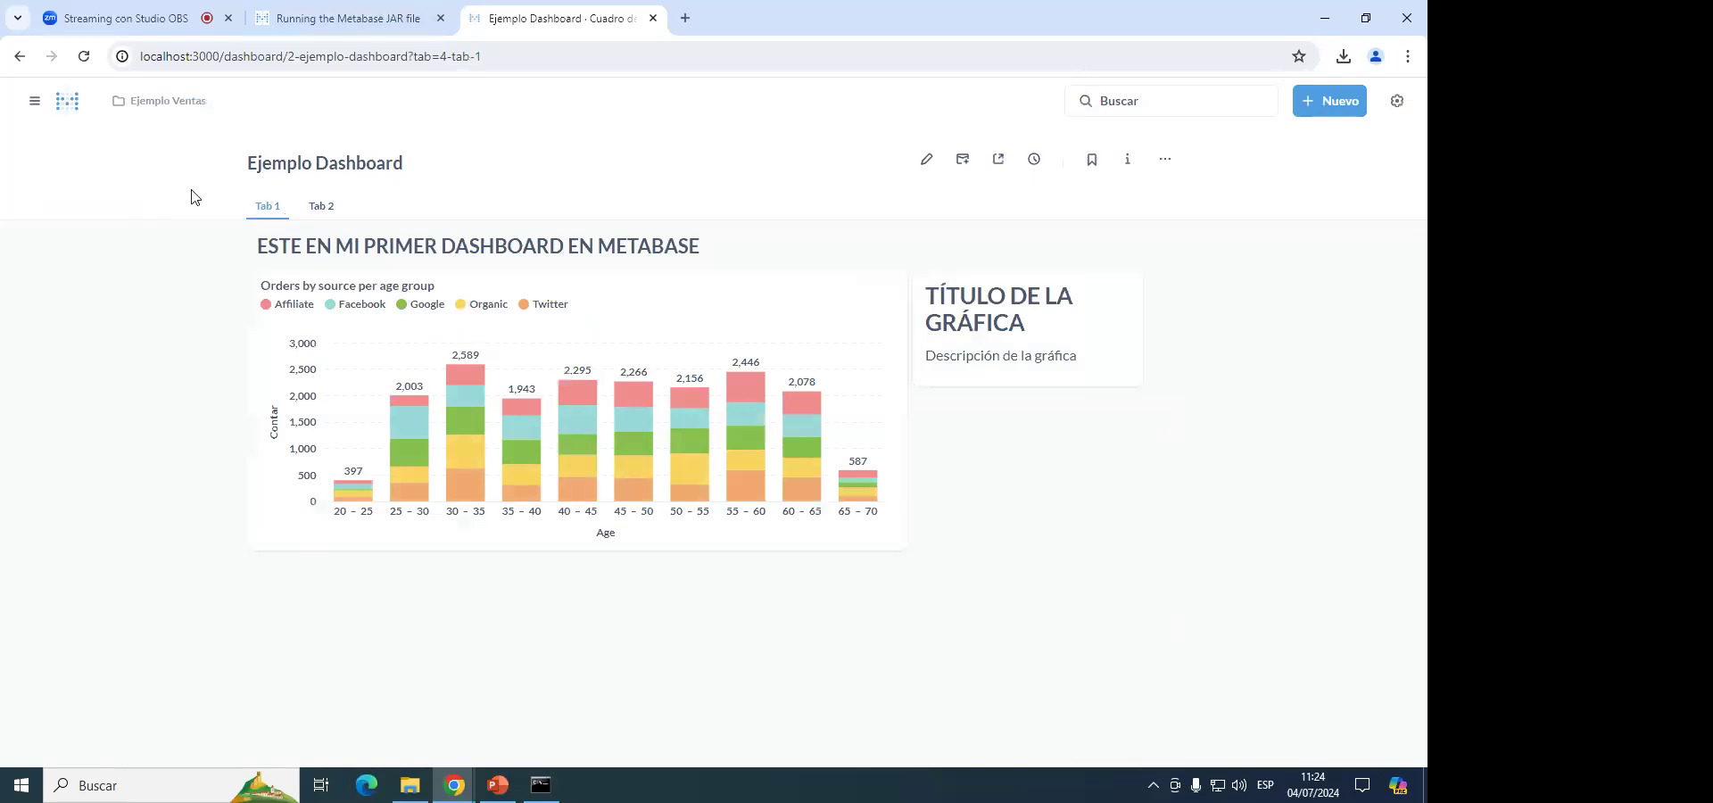
pyautogui.click(321, 206)
# Reopen the dashboard for editing and rename Tab 2 as "Promedio productos".
pyautogui.click(926, 159)
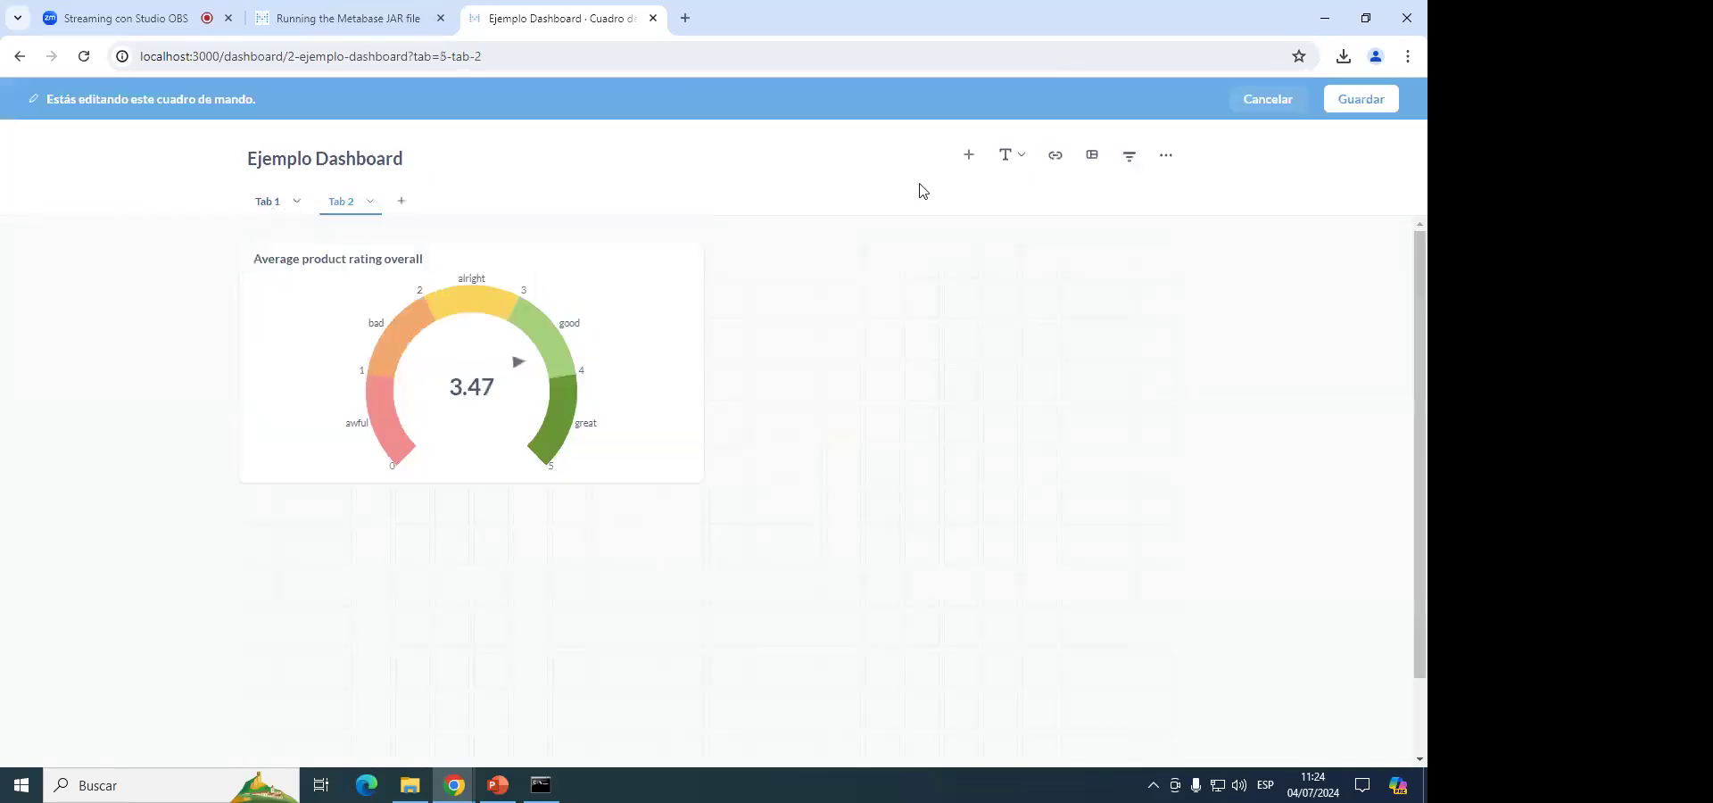
pyautogui.doubleClick(354, 203)
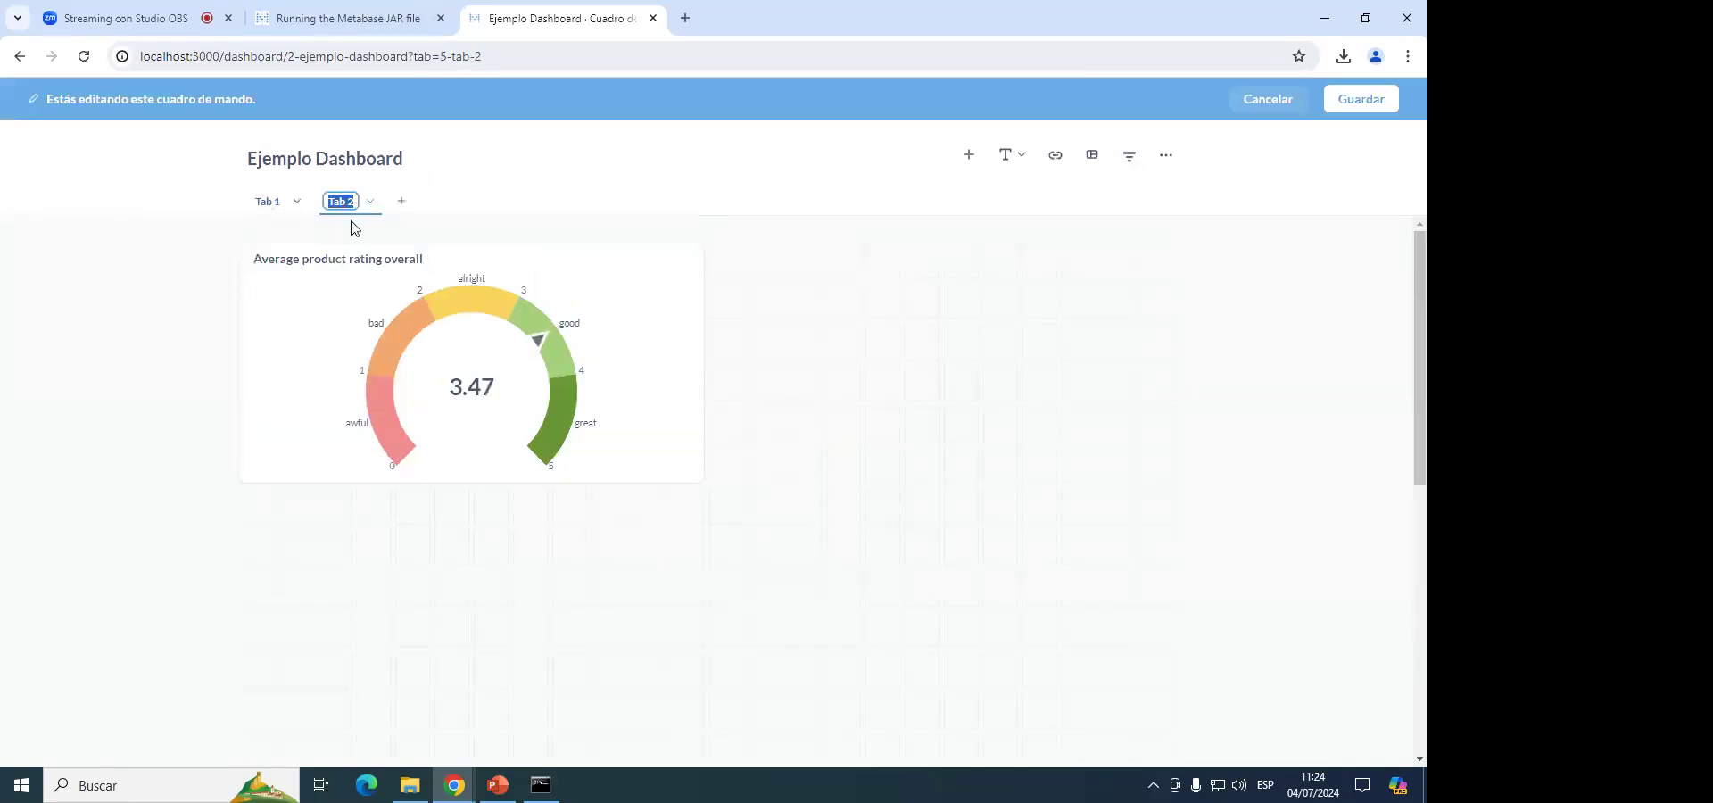
pyautogui.write('A')
pyautogui.write('Pr')
pyautogui.press('BackSpace')
pyautogui.press('BackSpace')
pyautogui.write('Prodme')
pyautogui.press('BackSpace')
pyautogui.press('BackSpace')
pyautogui.press('BackSpace')
pyautogui.write('medio productos')
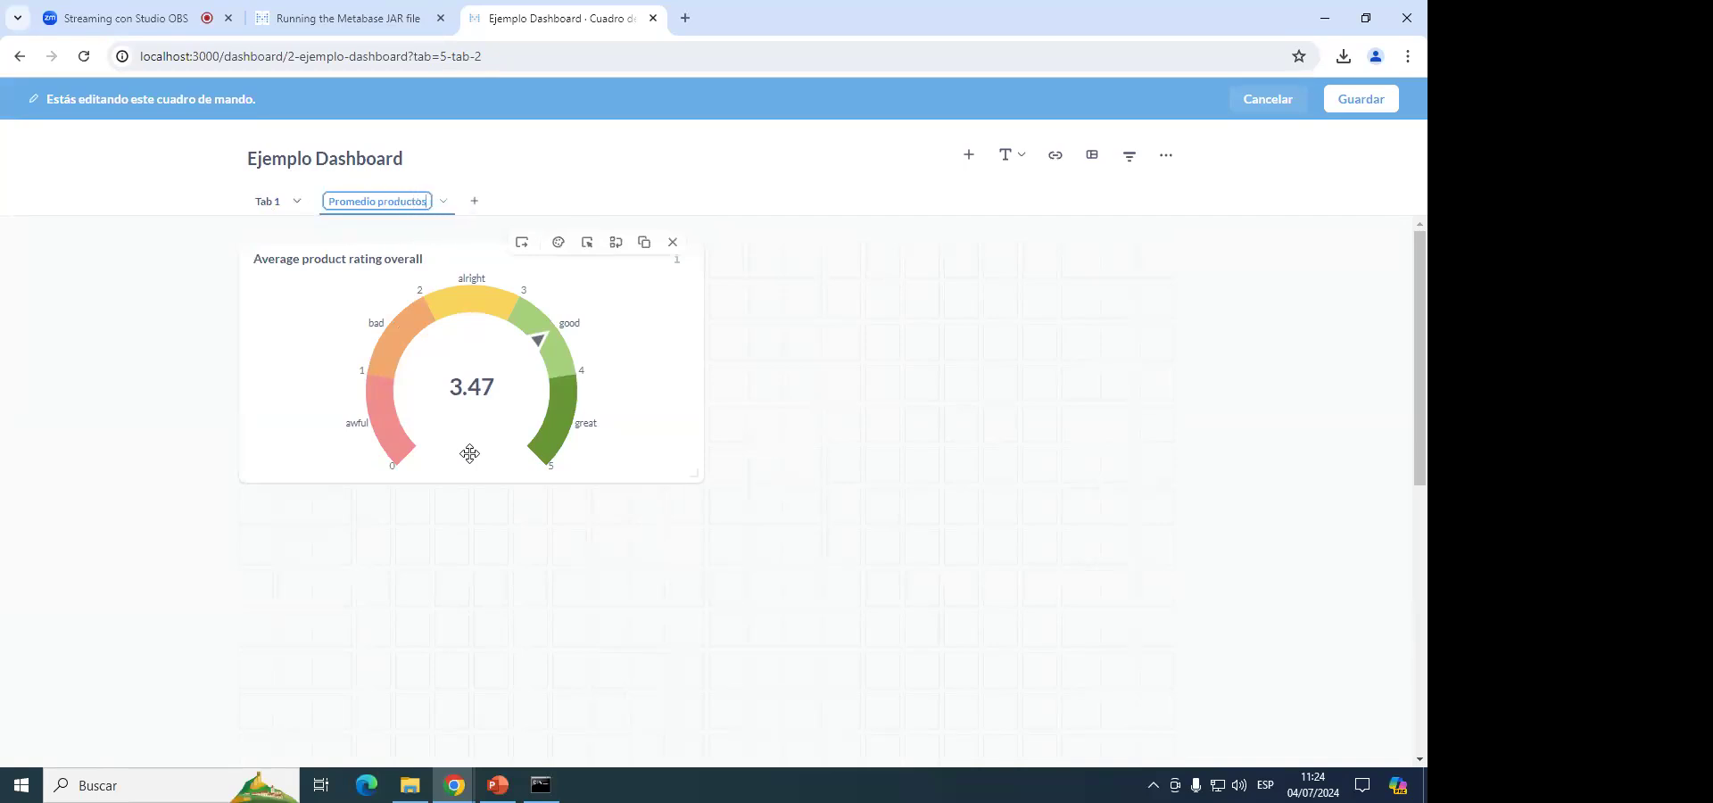
# Rename Tab 1 as "Ordenes" and save the dashboard.
pyautogui.click(278, 204)
pyautogui.click(275, 203)
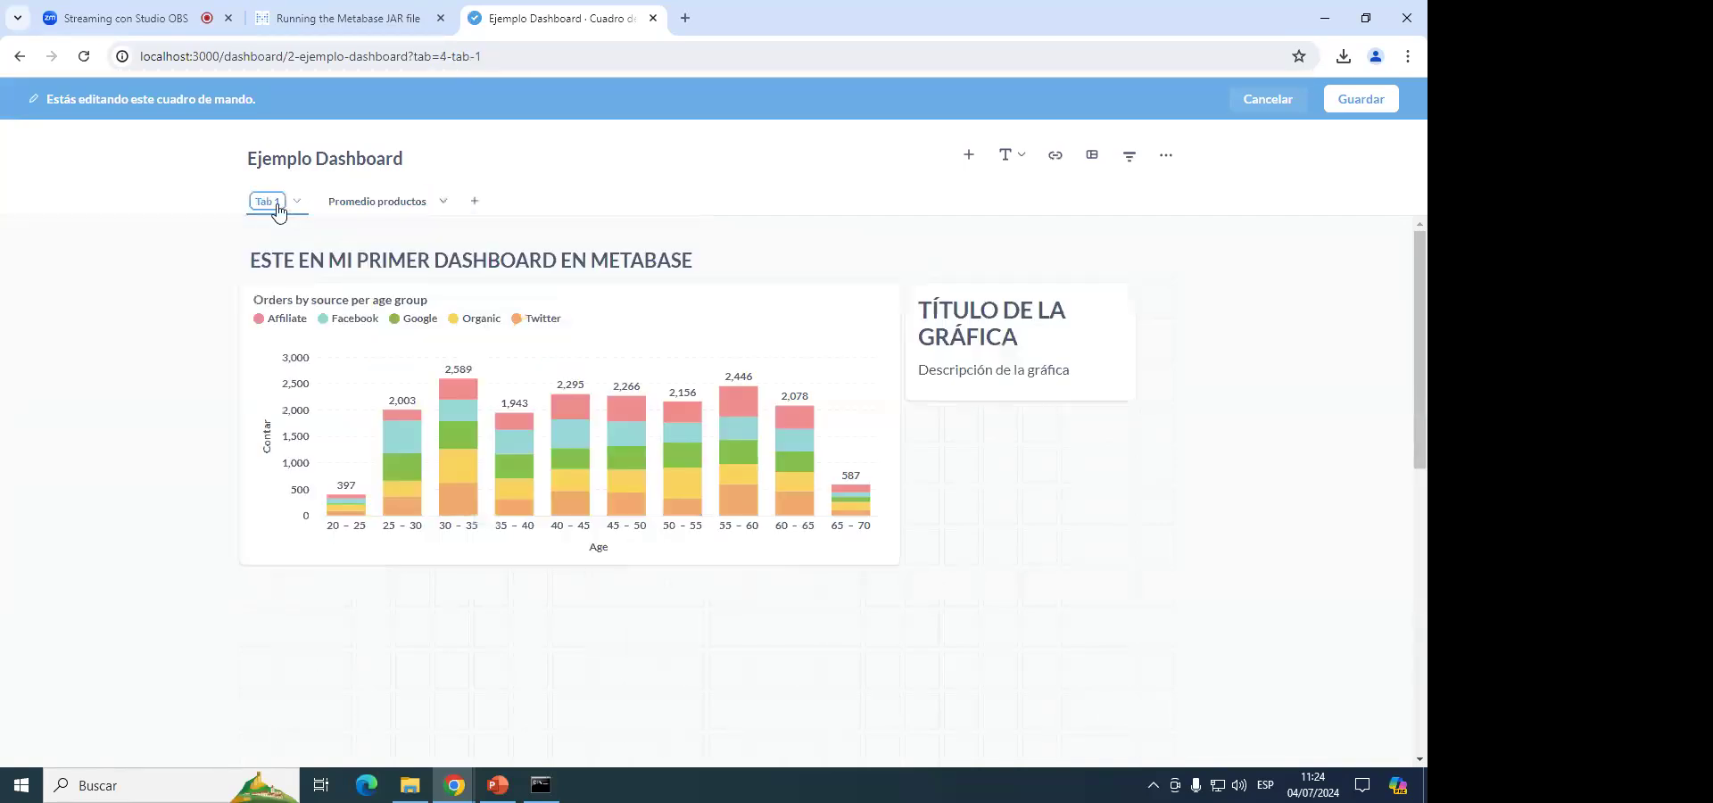
pyautogui.write('O')
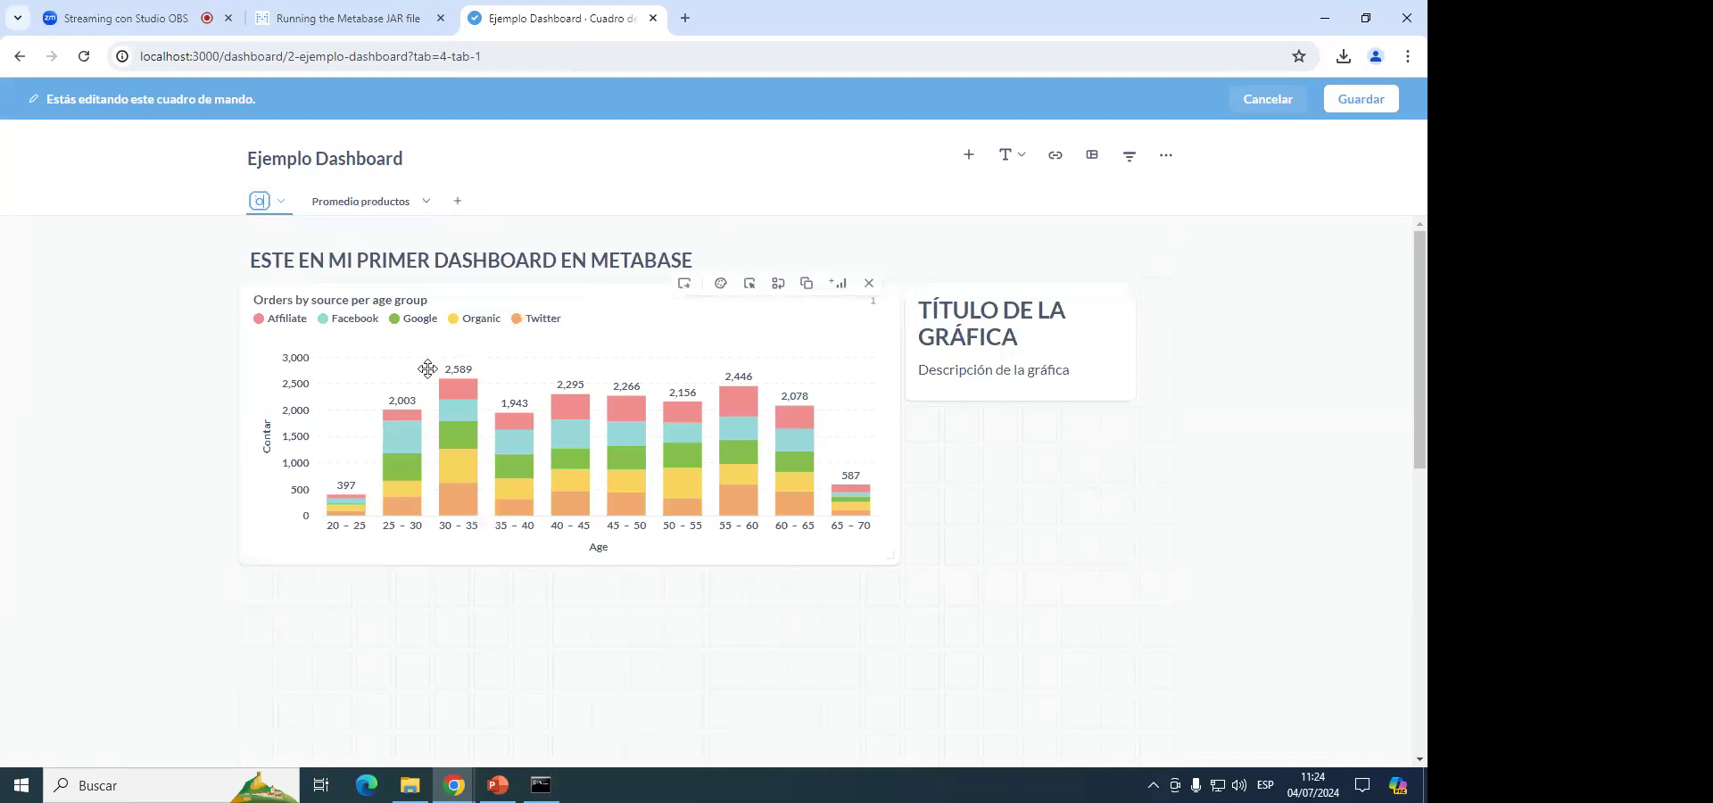
pyautogui.write('rdenes')
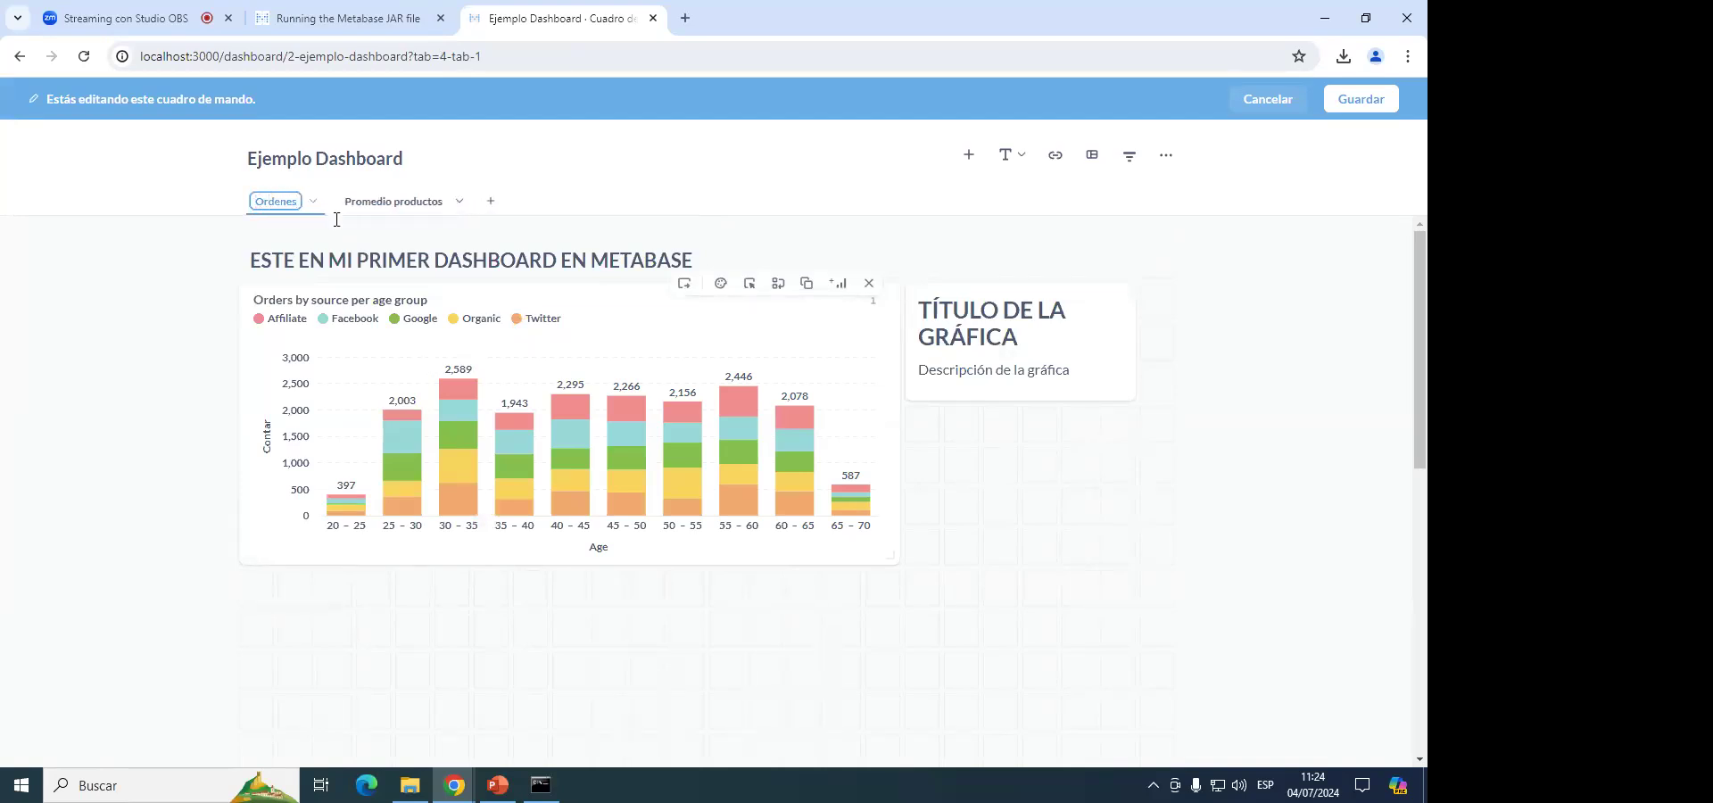
pyautogui.click(553, 260)
pyautogui.click(1357, 102)
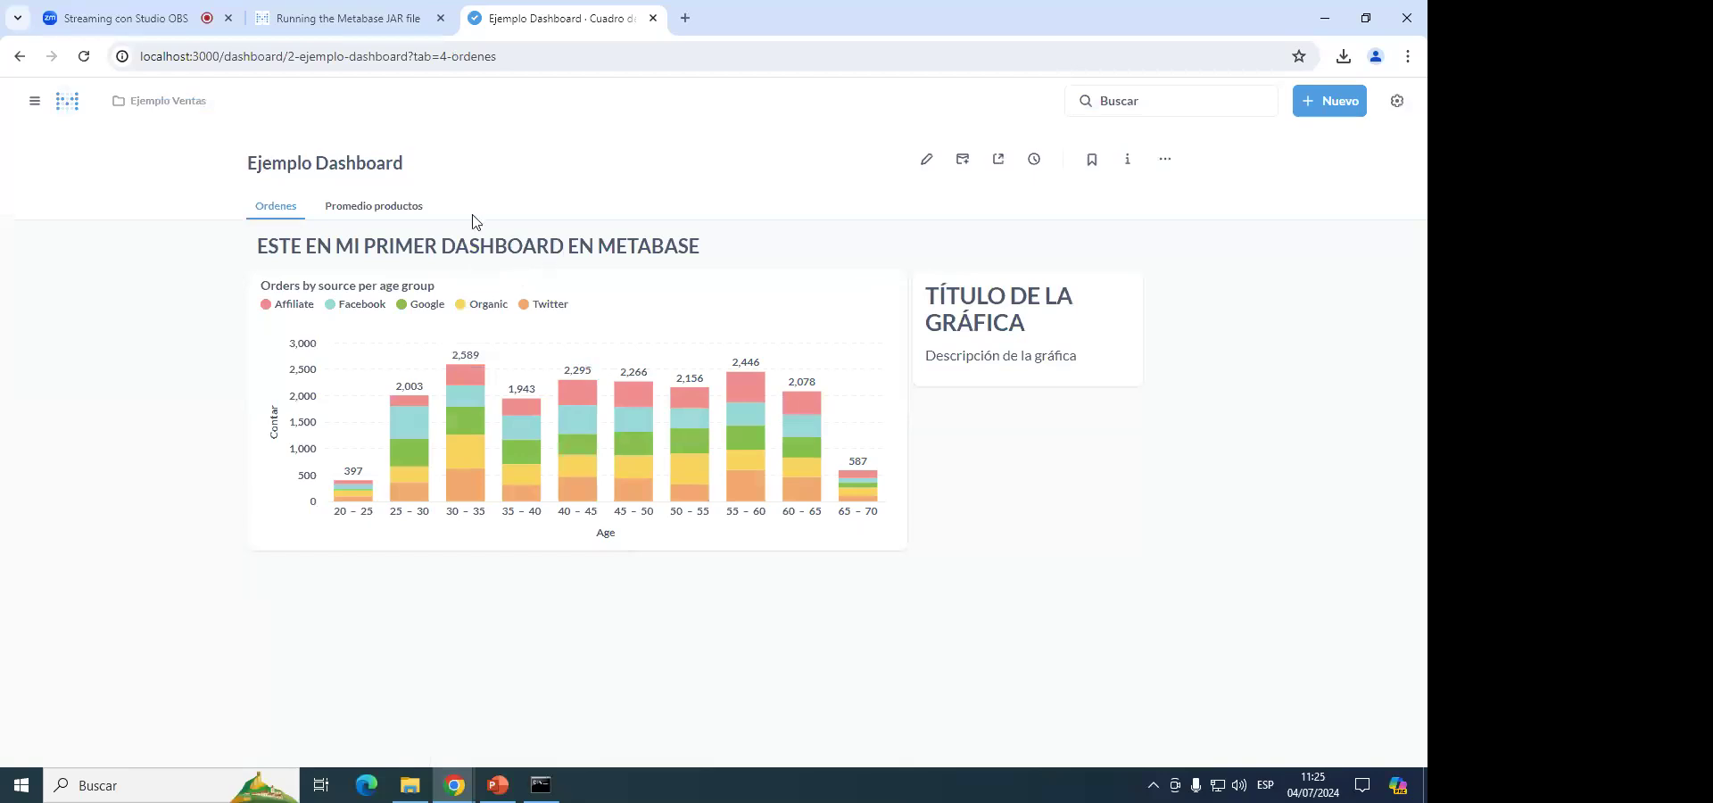
# Switch between the Ordenes and Promedio productos tabs to review their contents.
pyautogui.click(394, 214)
pyautogui.click(291, 212)
pyautogui.click(362, 212)
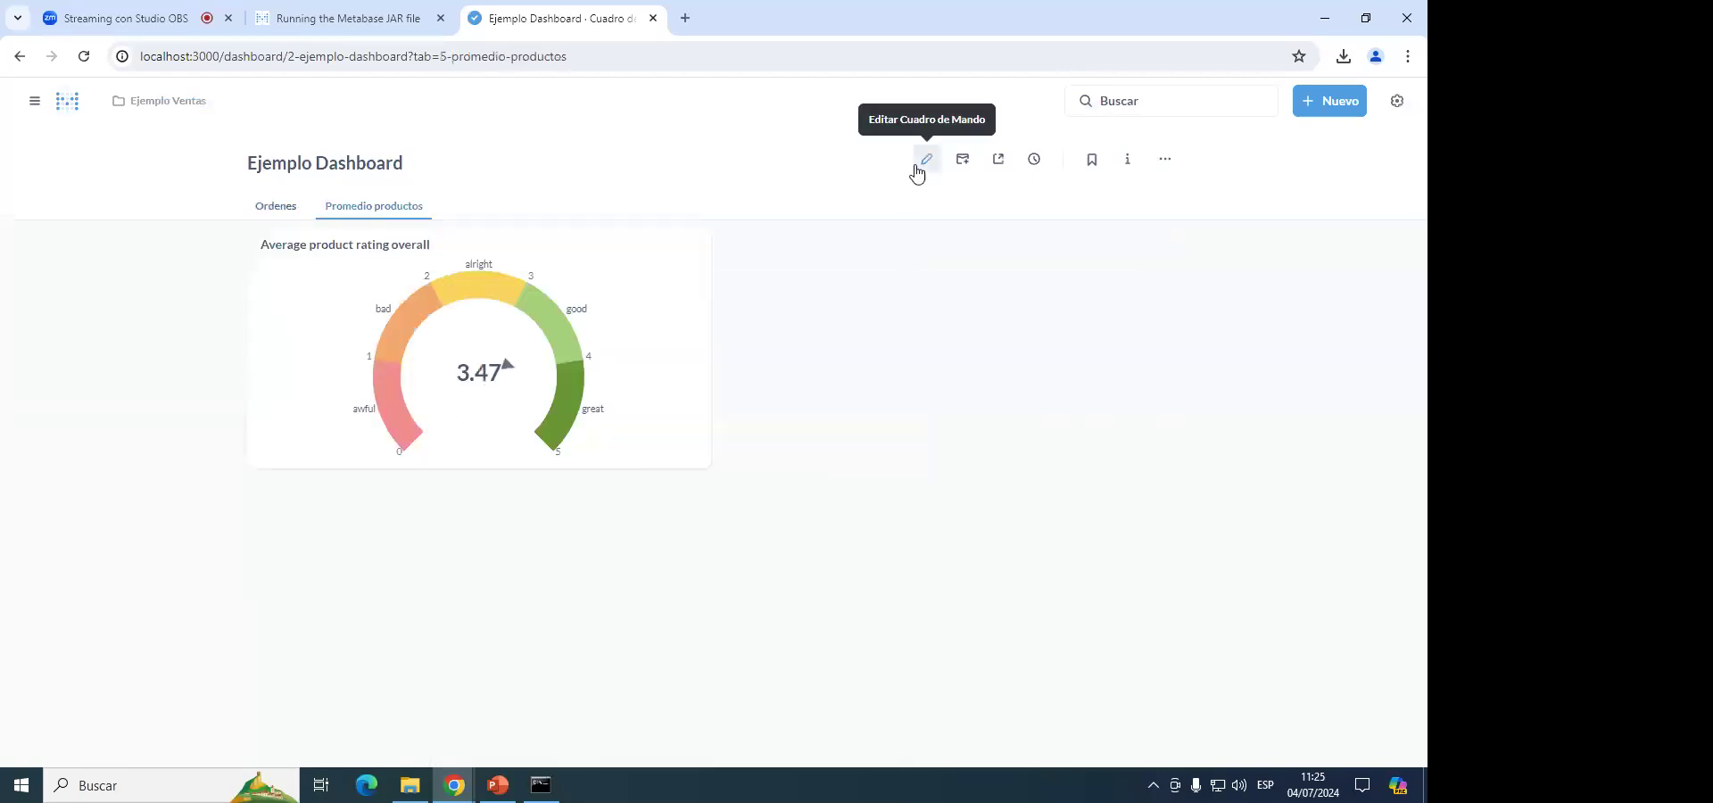
pyautogui.click(261, 206)
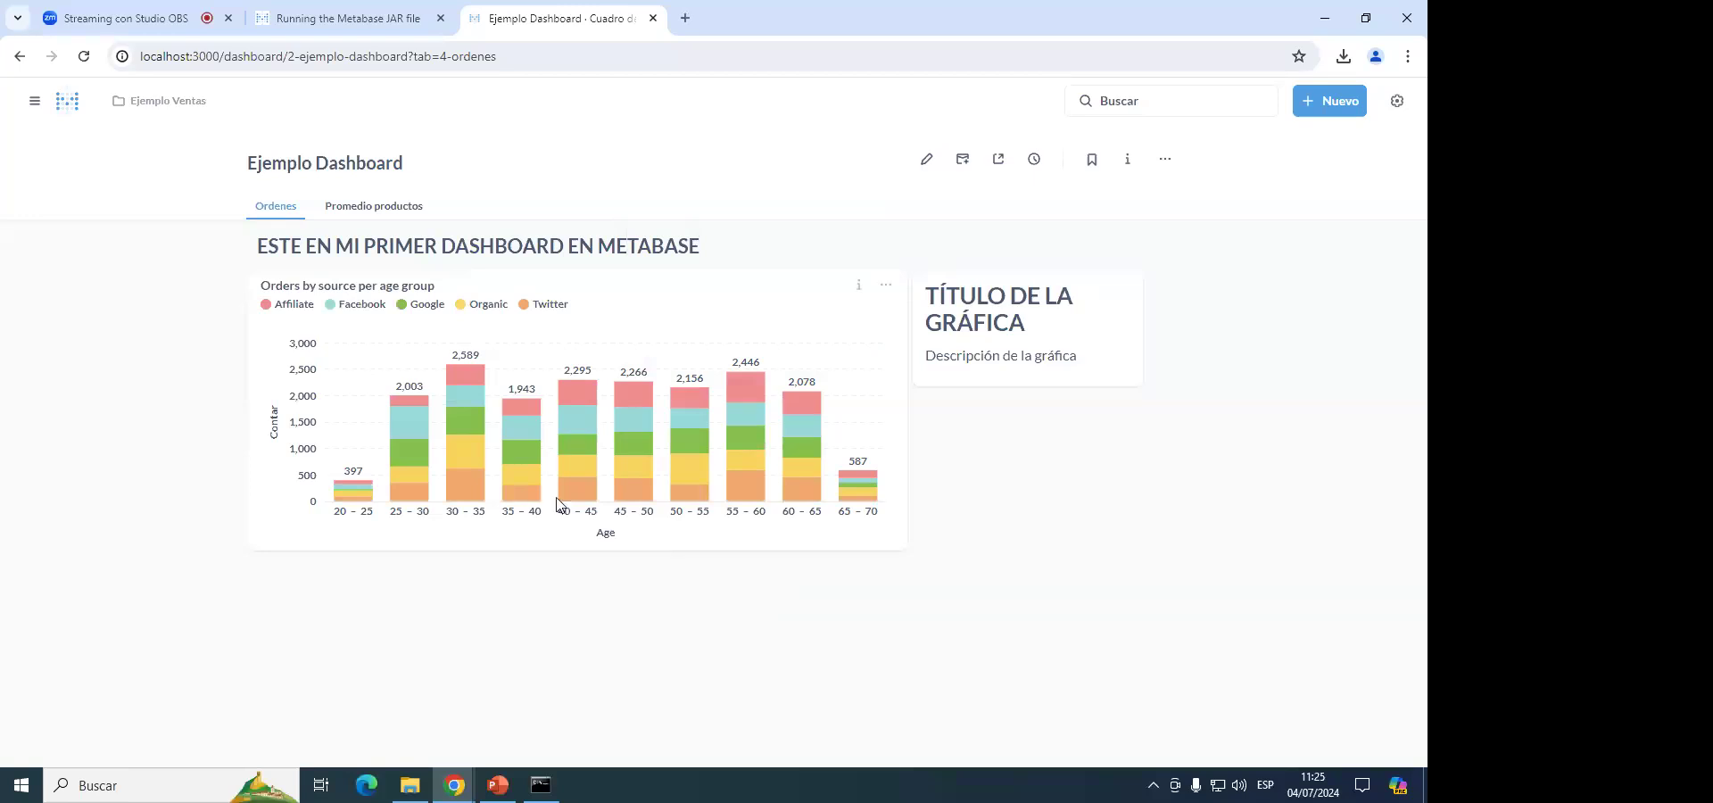
pyautogui.click(362, 206)
pyautogui.click(276, 207)
pyautogui.click(361, 207)
pyautogui.click(298, 207)
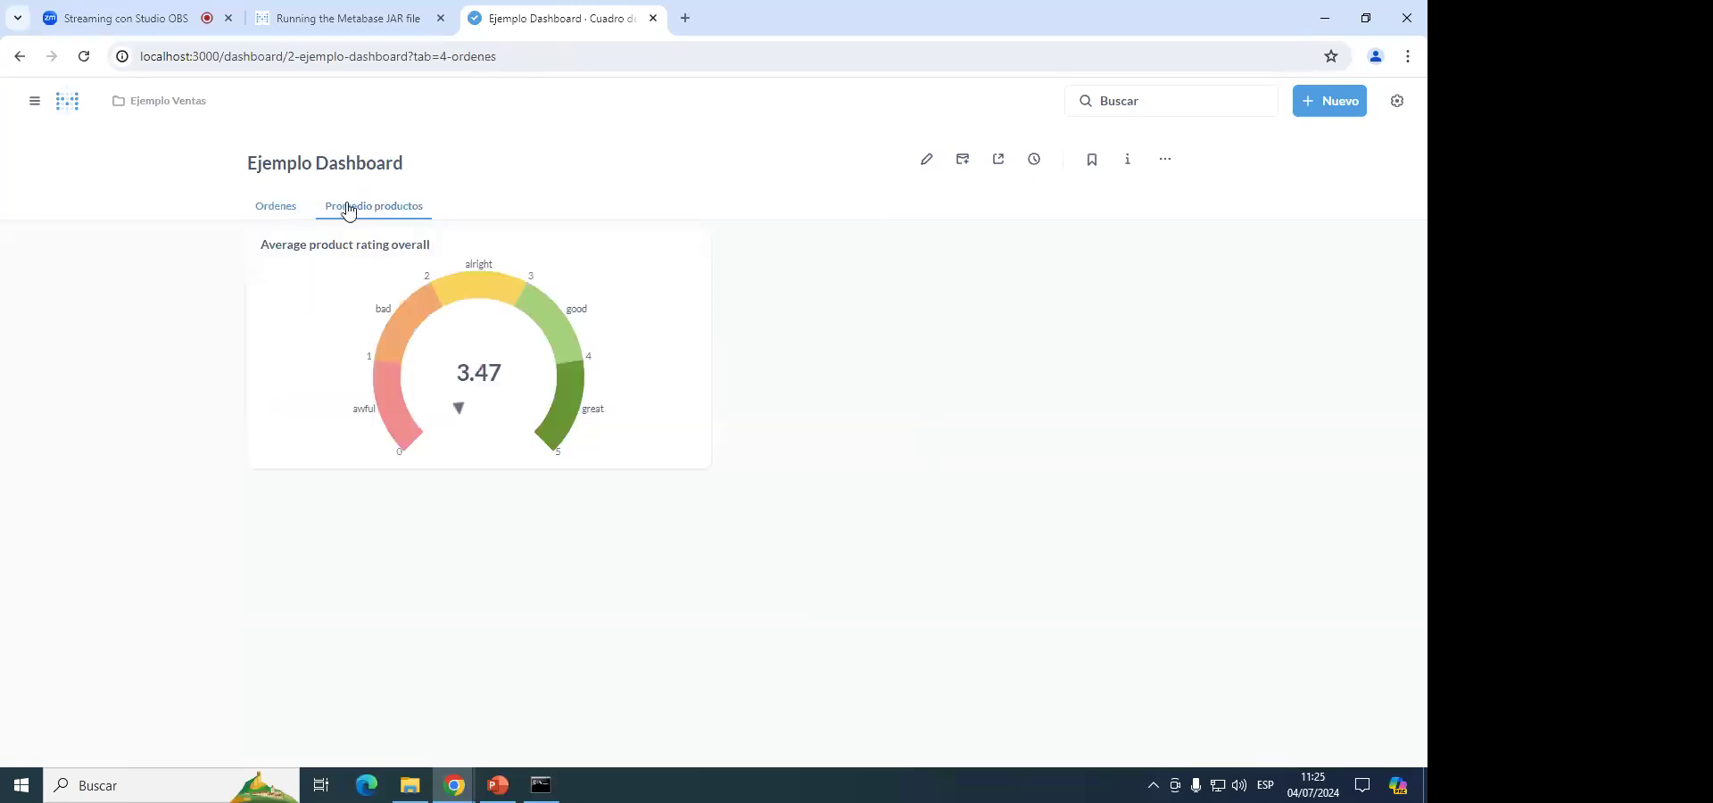
# Reopen the dashboard for editing, and add a third tab and delete it again.
pyautogui.click(925, 159)
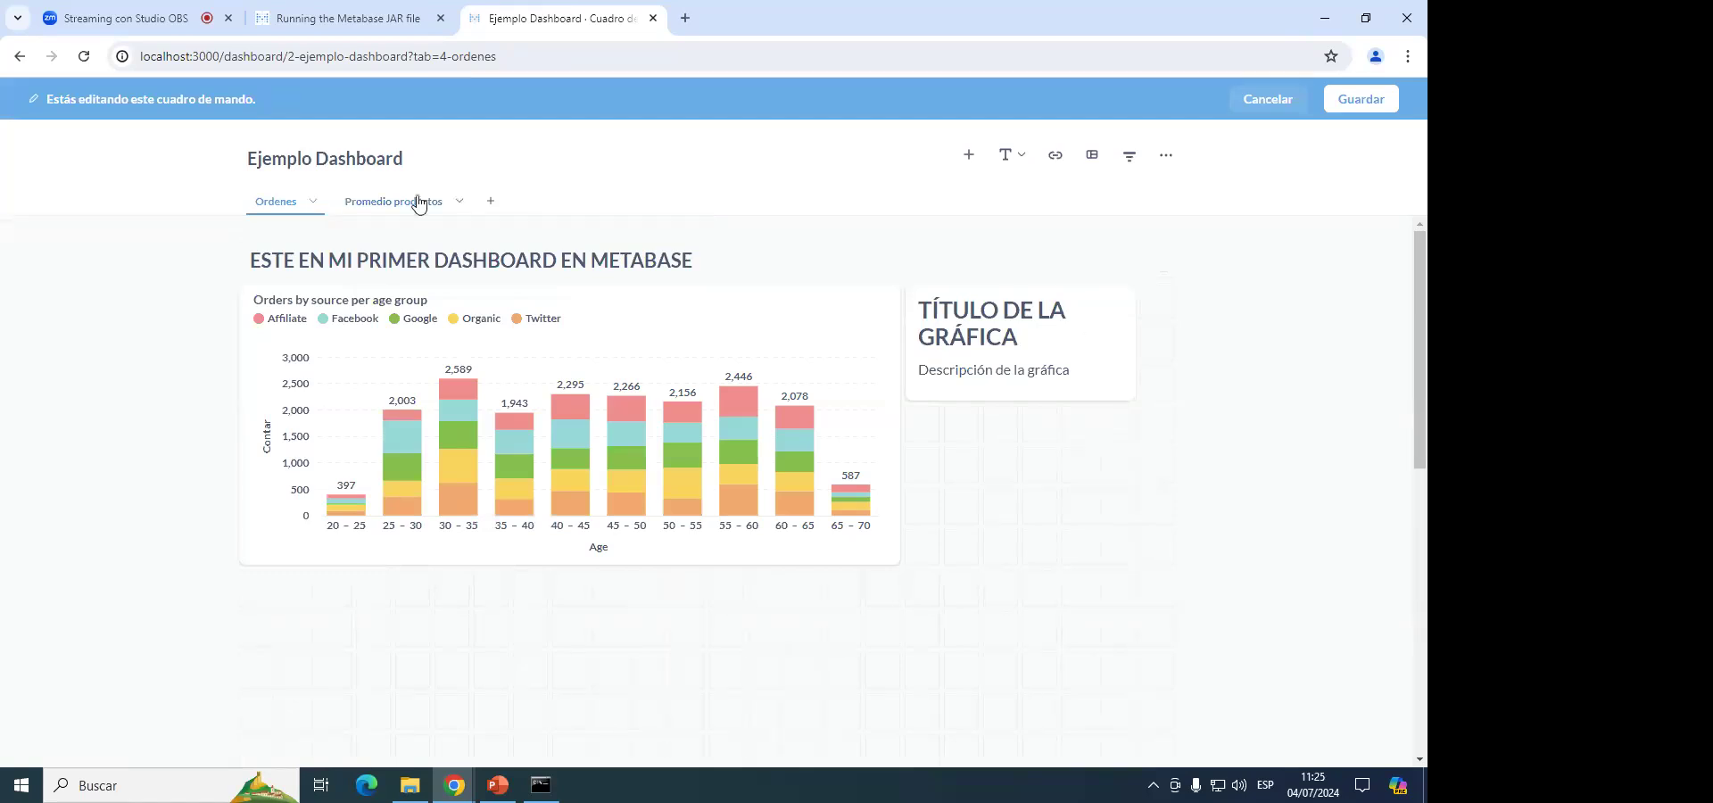
pyautogui.click(490, 200)
pyautogui.click(533, 201)
pyautogui.click(581, 323)
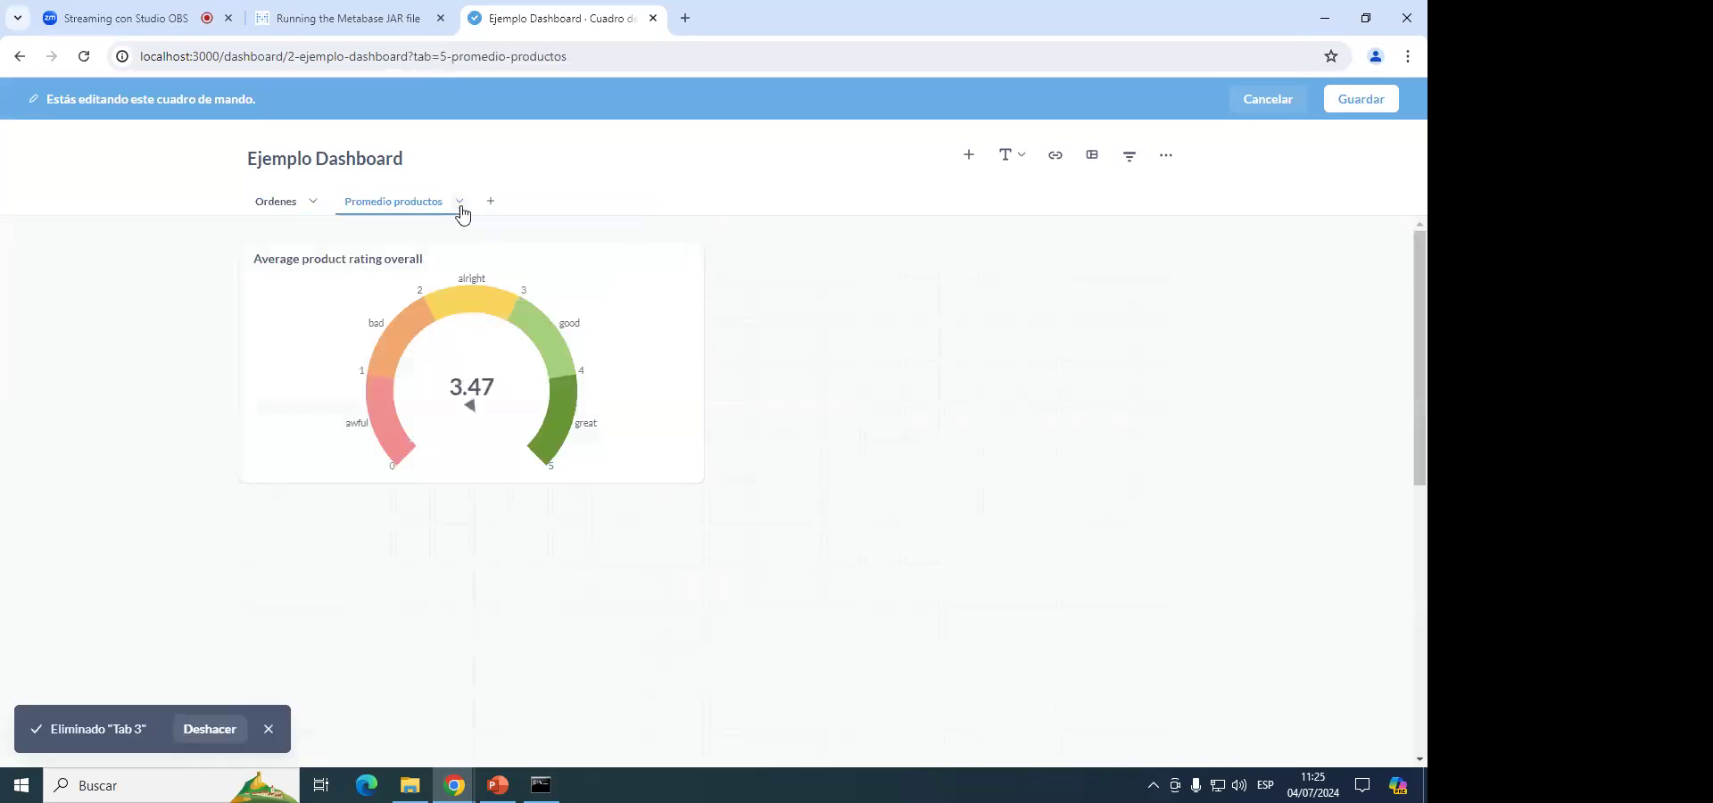
pyautogui.click(460, 202)
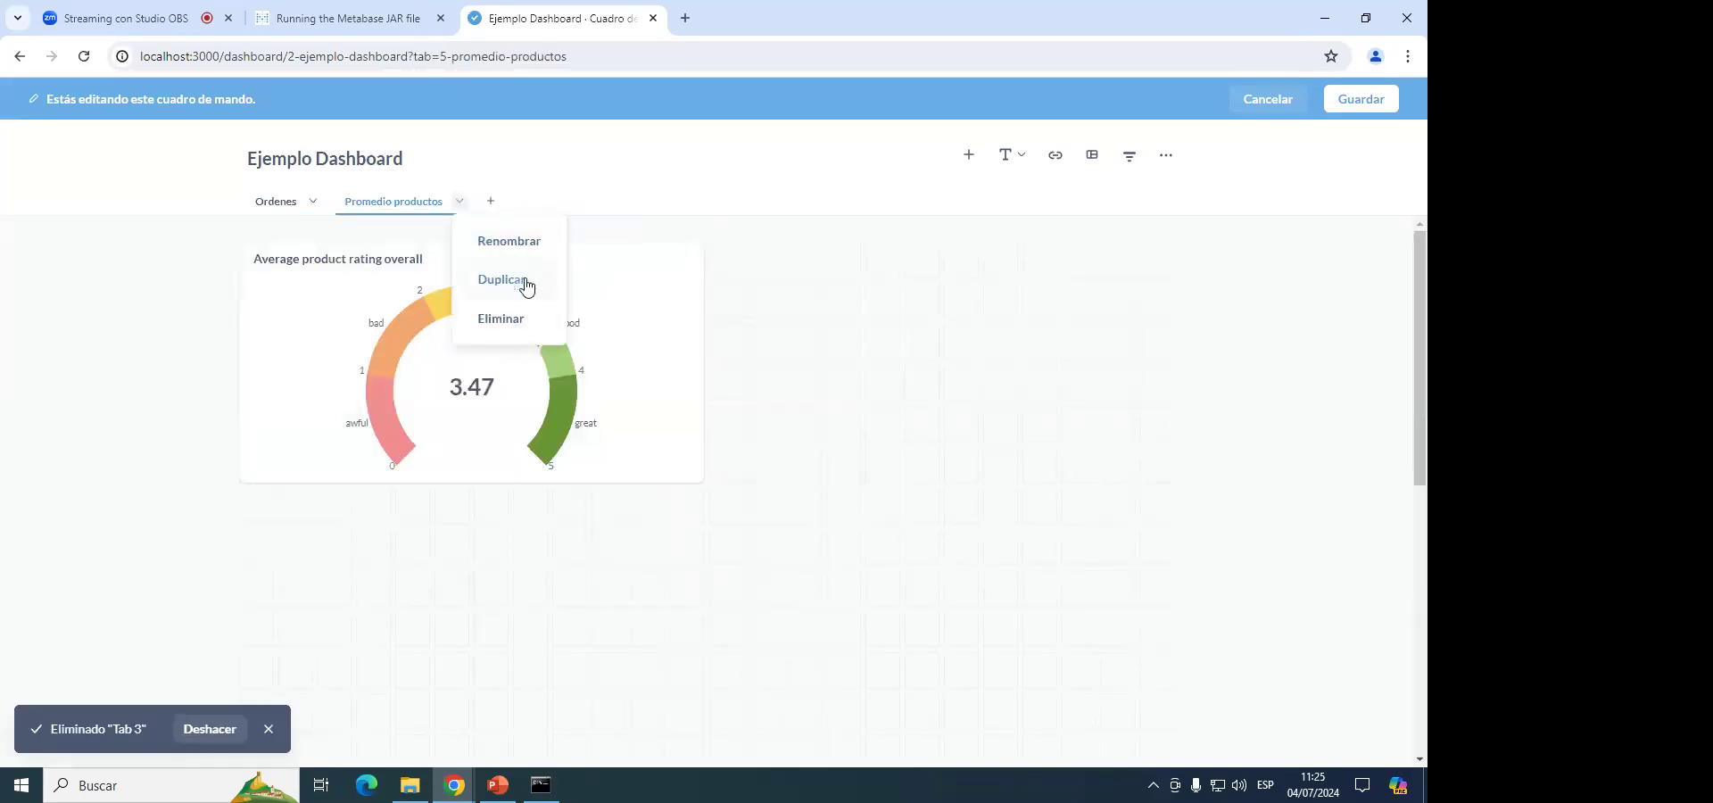
pyautogui.click(585, 222)
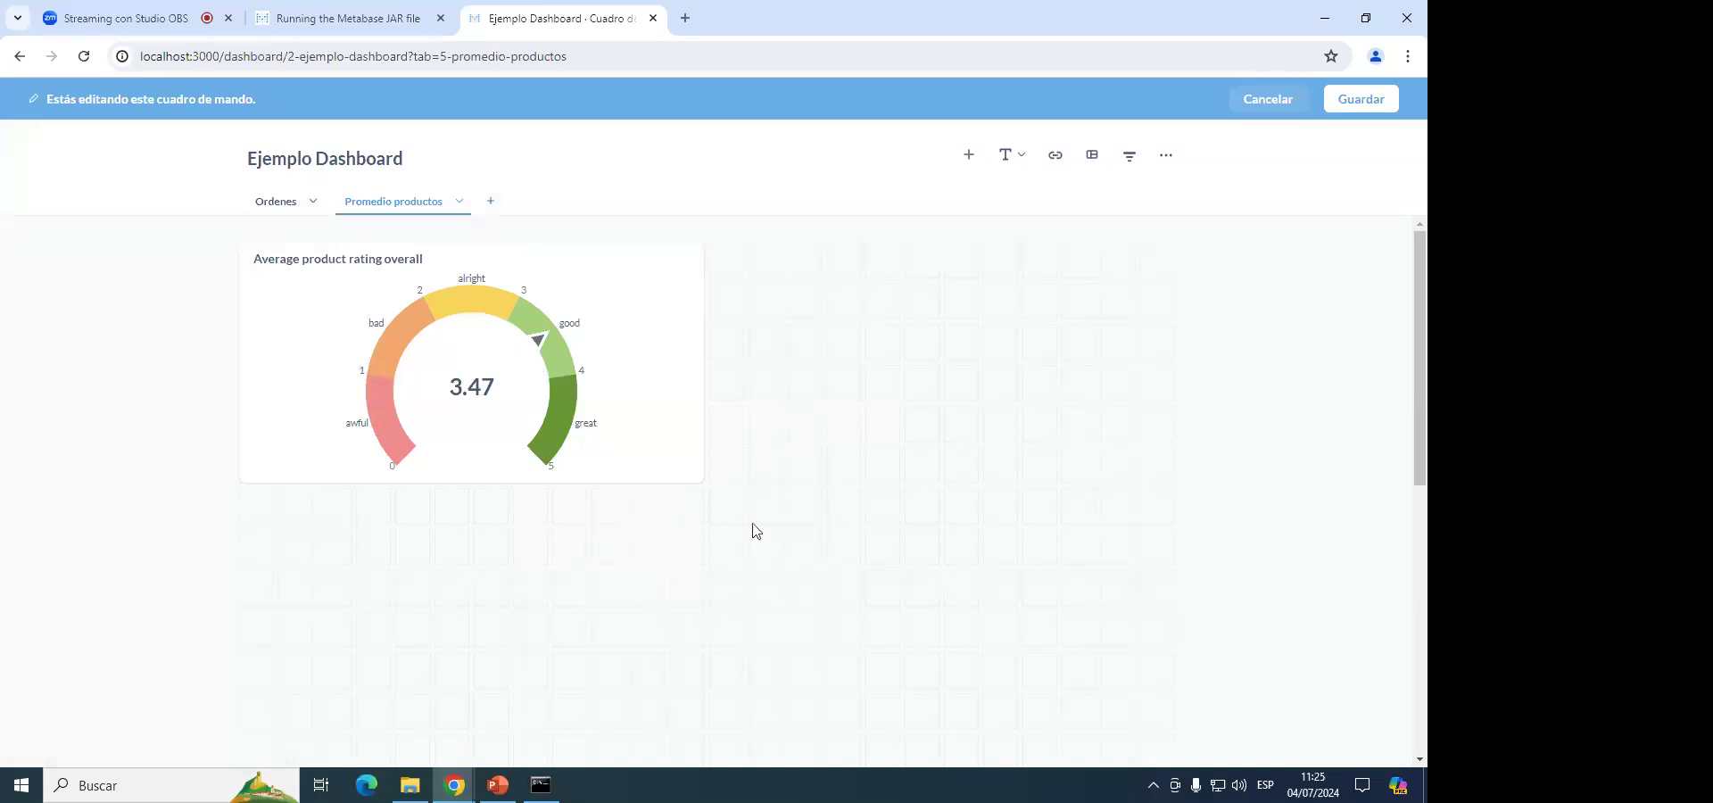
pyautogui.click(459, 201)
pyautogui.click(613, 223)
# Add a third tab and insert the section layout with a header, one large chart and three small side cards.
pyautogui.click(489, 201)
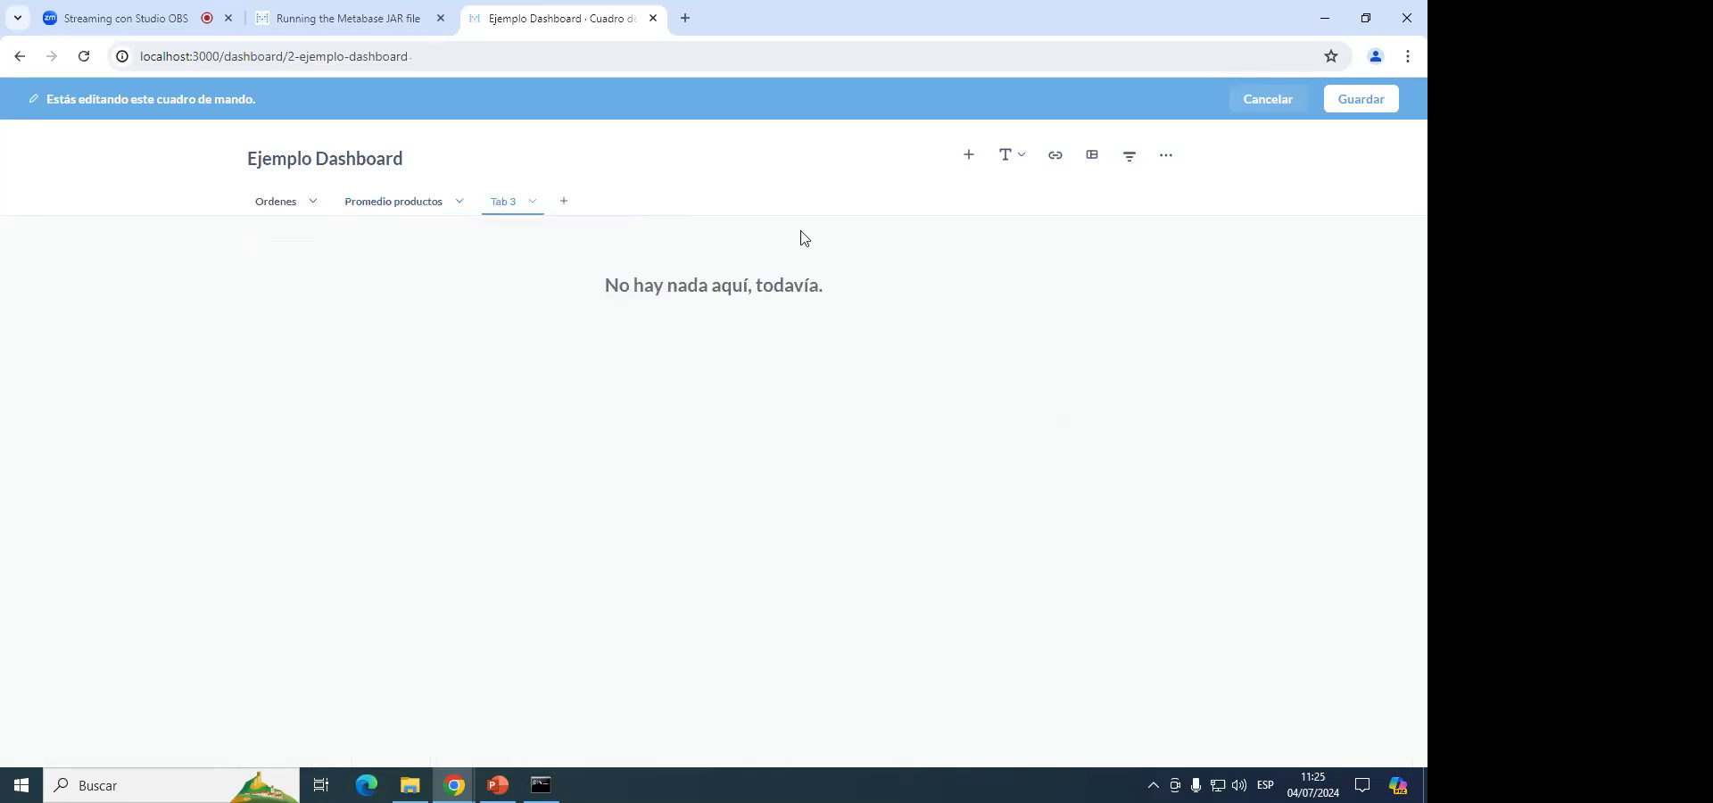
pyautogui.click(1091, 157)
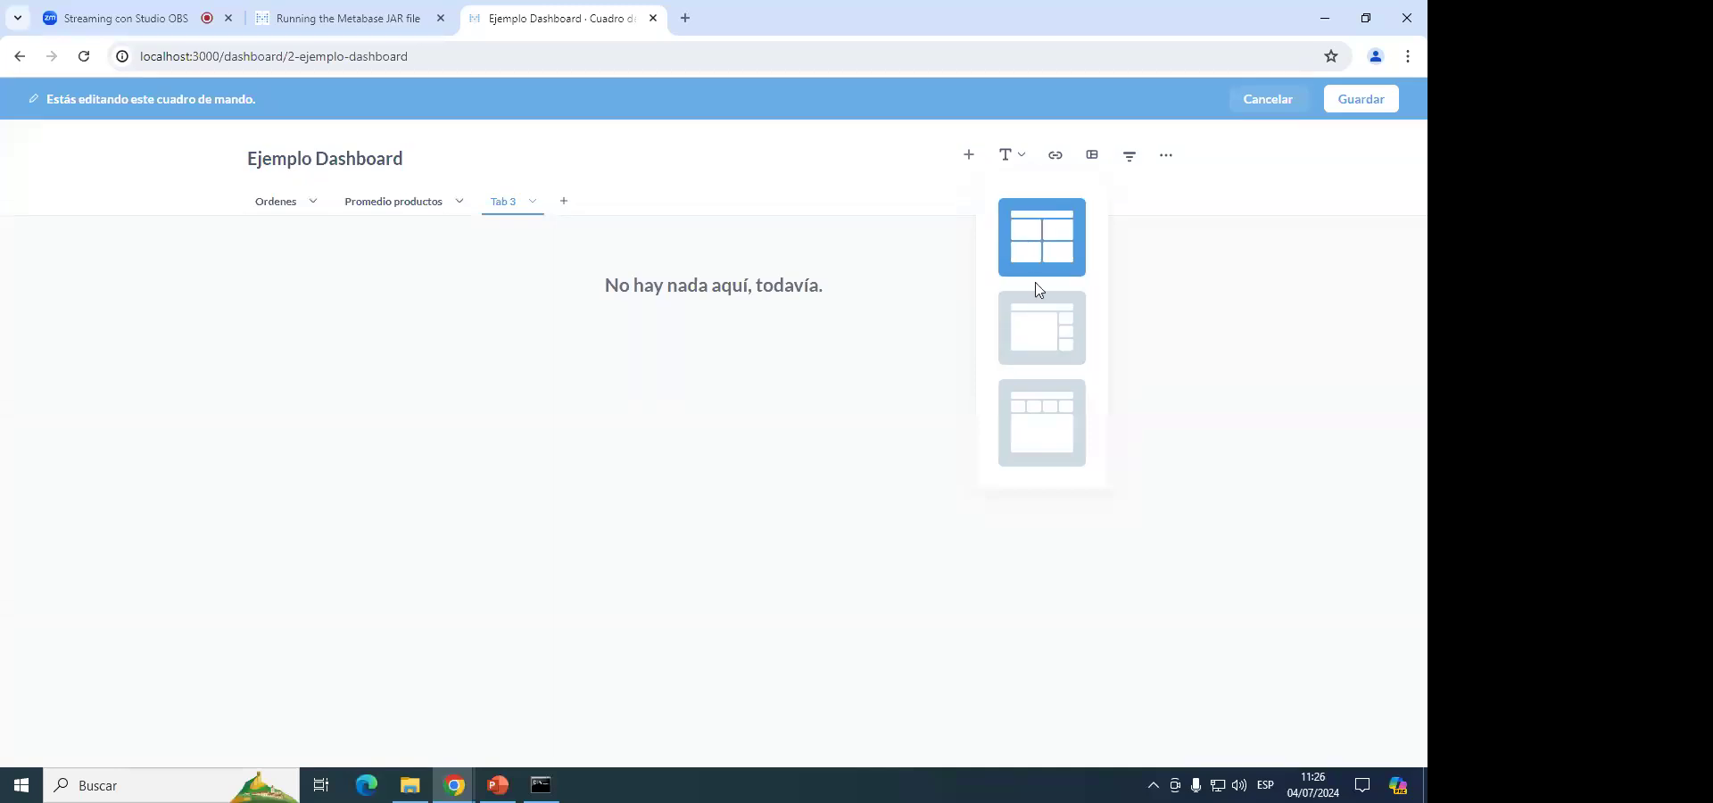
pyautogui.click(1044, 341)
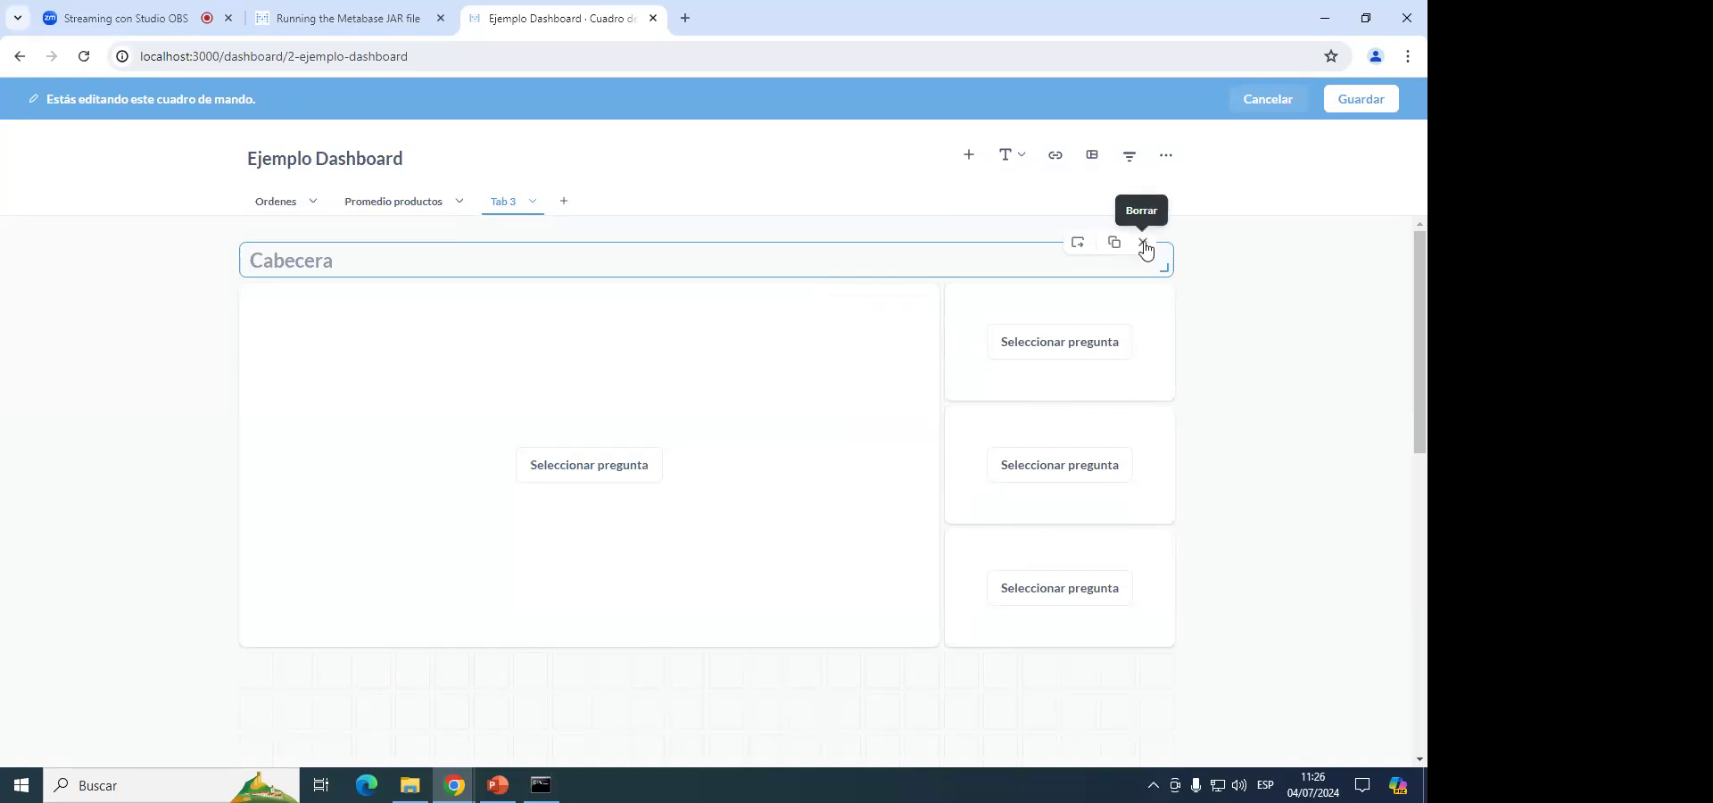
# Delete the header and all the placeholder chart cards from Tab 3.
pyautogui.click(1092, 155)
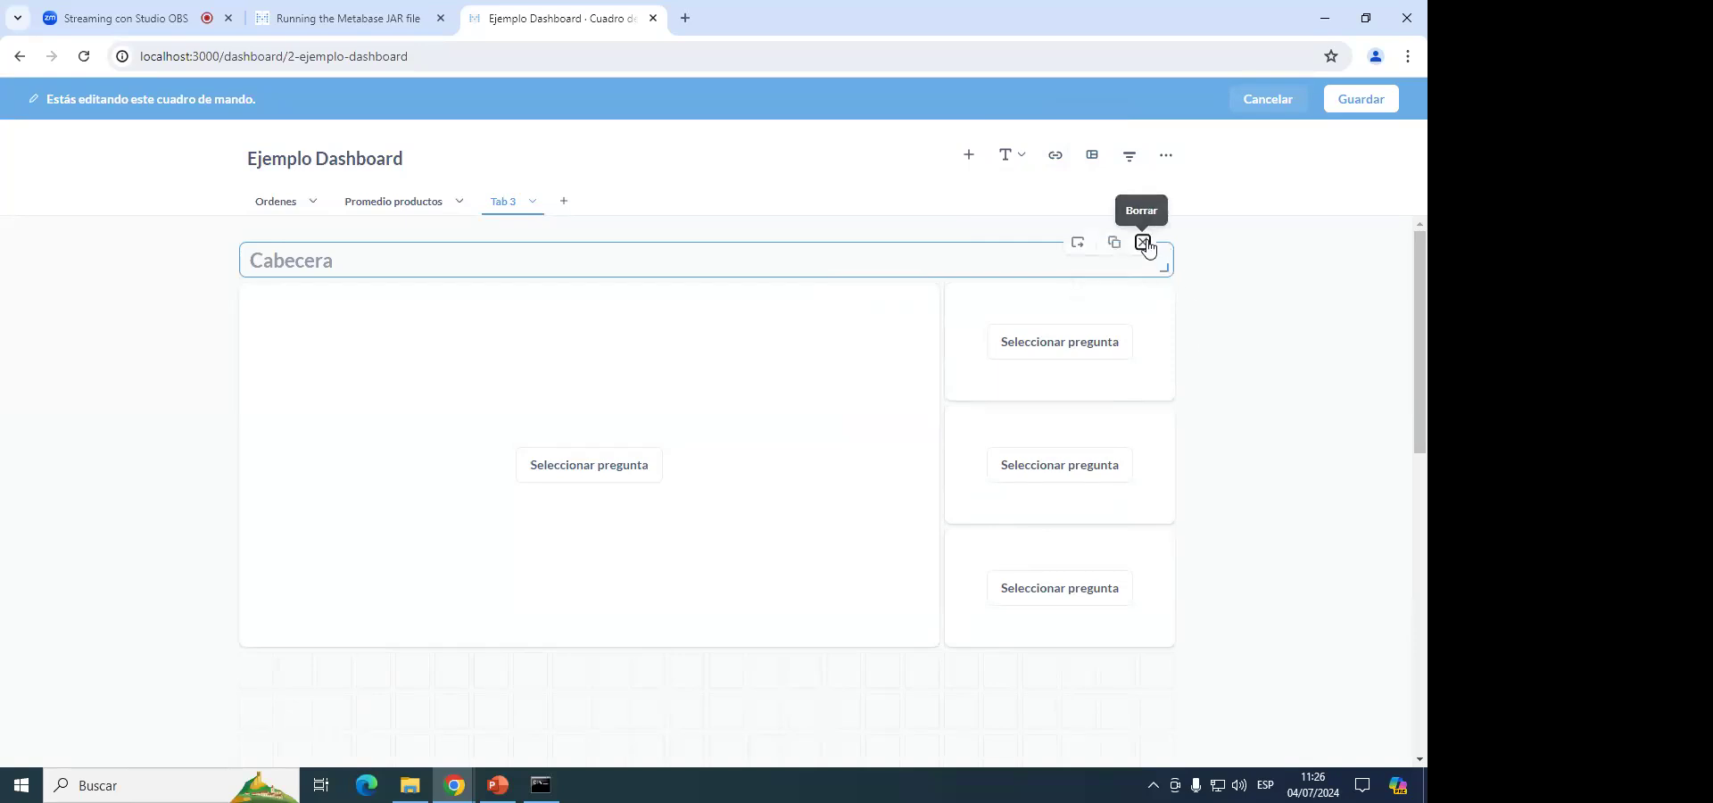
pyautogui.click(1143, 241)
pyautogui.click(908, 241)
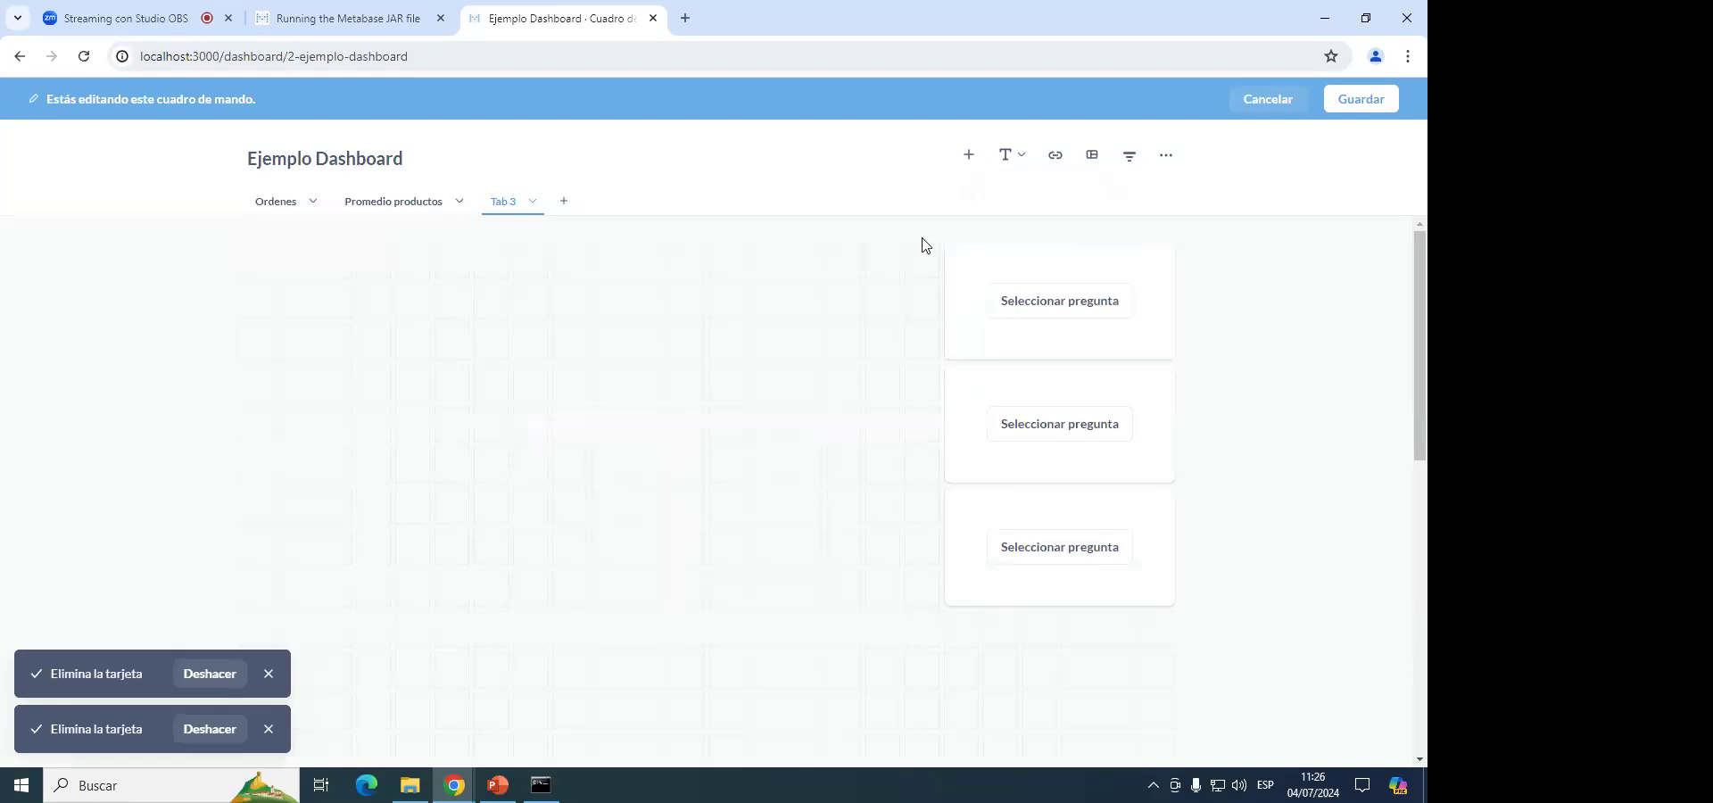
pyautogui.click(1144, 243)
pyautogui.click(1146, 243)
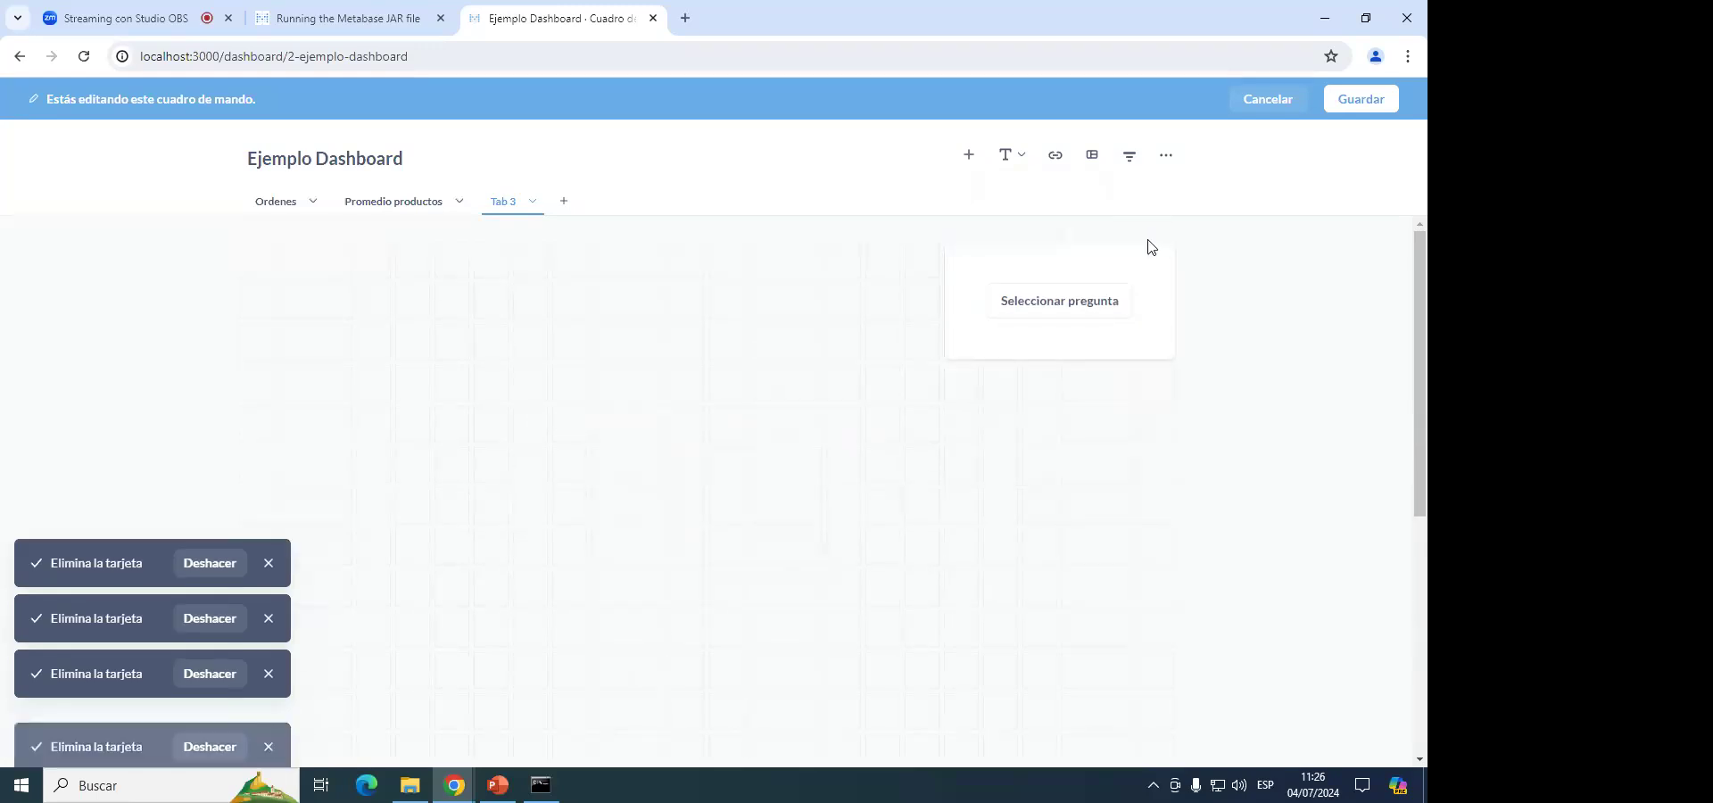
pyautogui.click(1145, 243)
# Delete Tab 3 from the dashboard.
pyautogui.rightClick(534, 204)
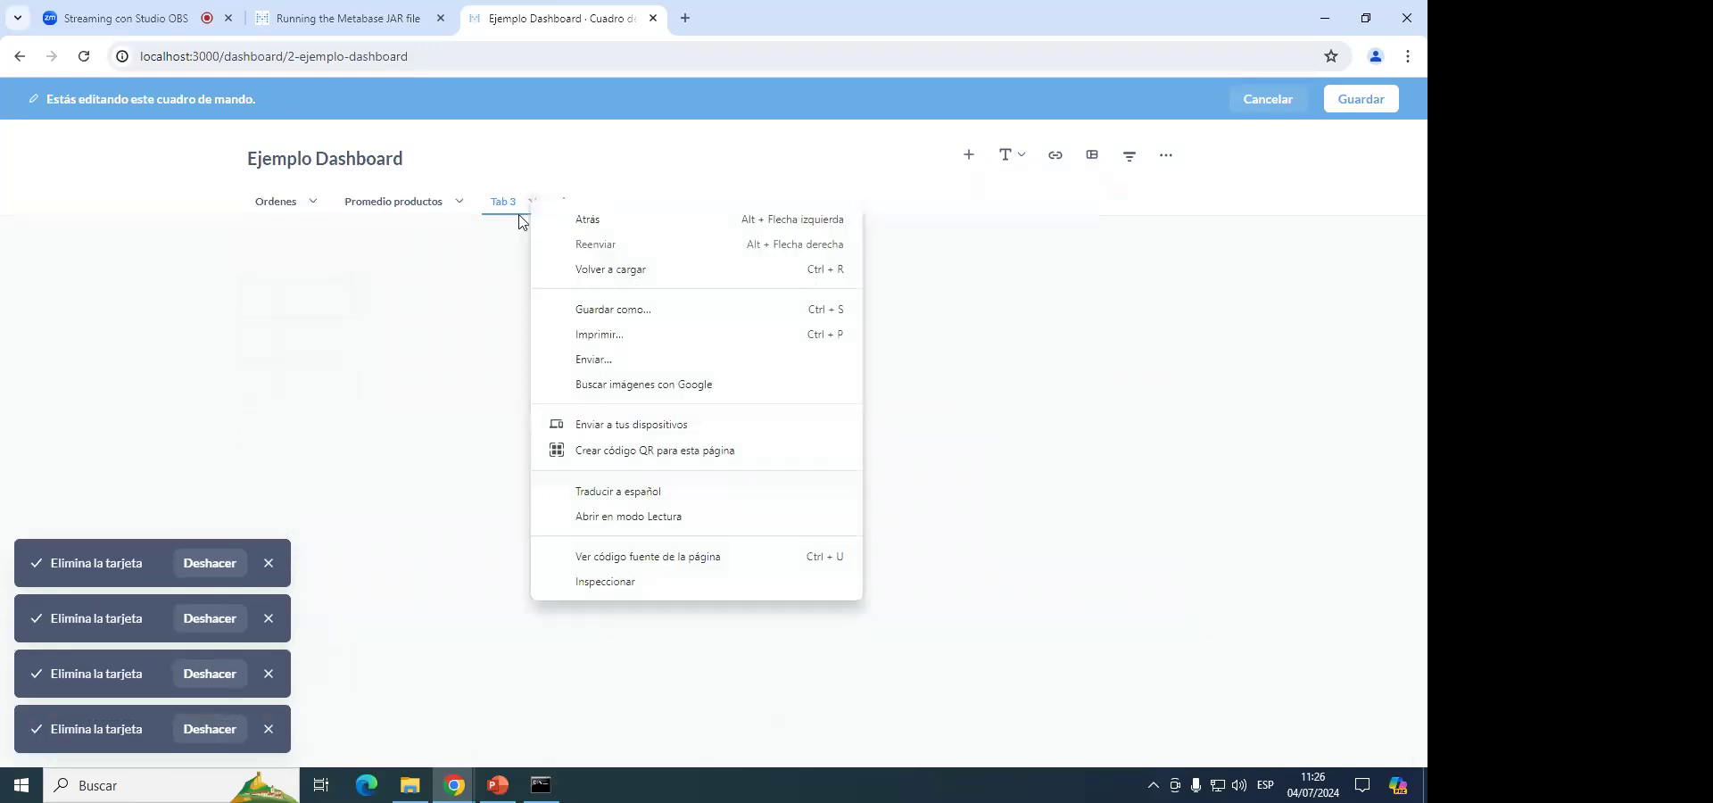
pyautogui.click(539, 211)
pyautogui.click(540, 210)
pyautogui.click(579, 320)
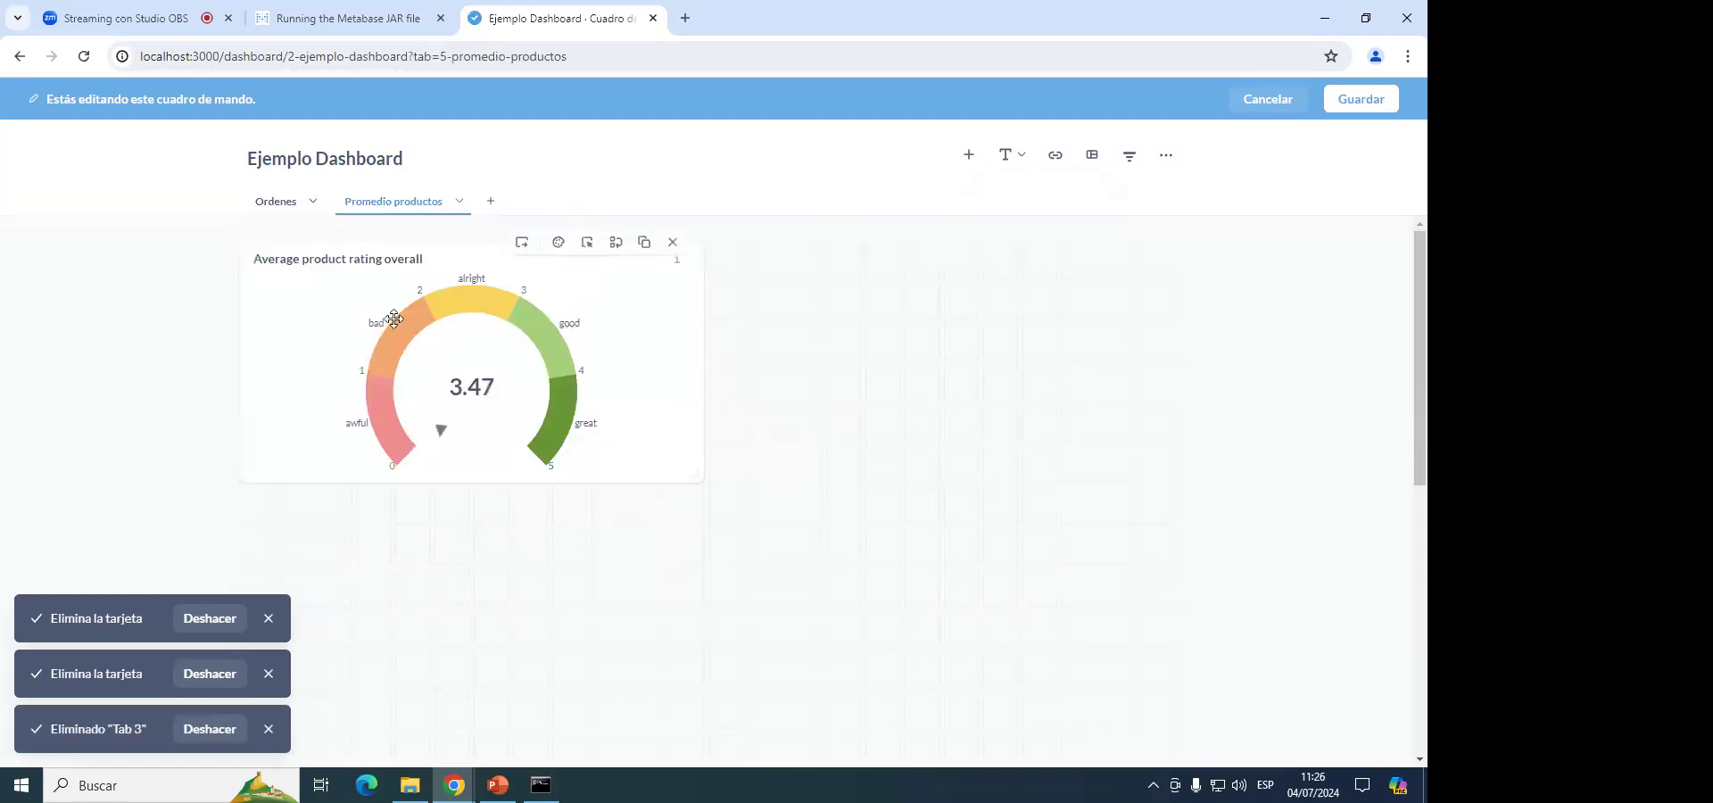
# Add a number filter to the Ordenes tab and connect it to the Total column of the Orders by source per age group chart.
pyautogui.click(286, 205)
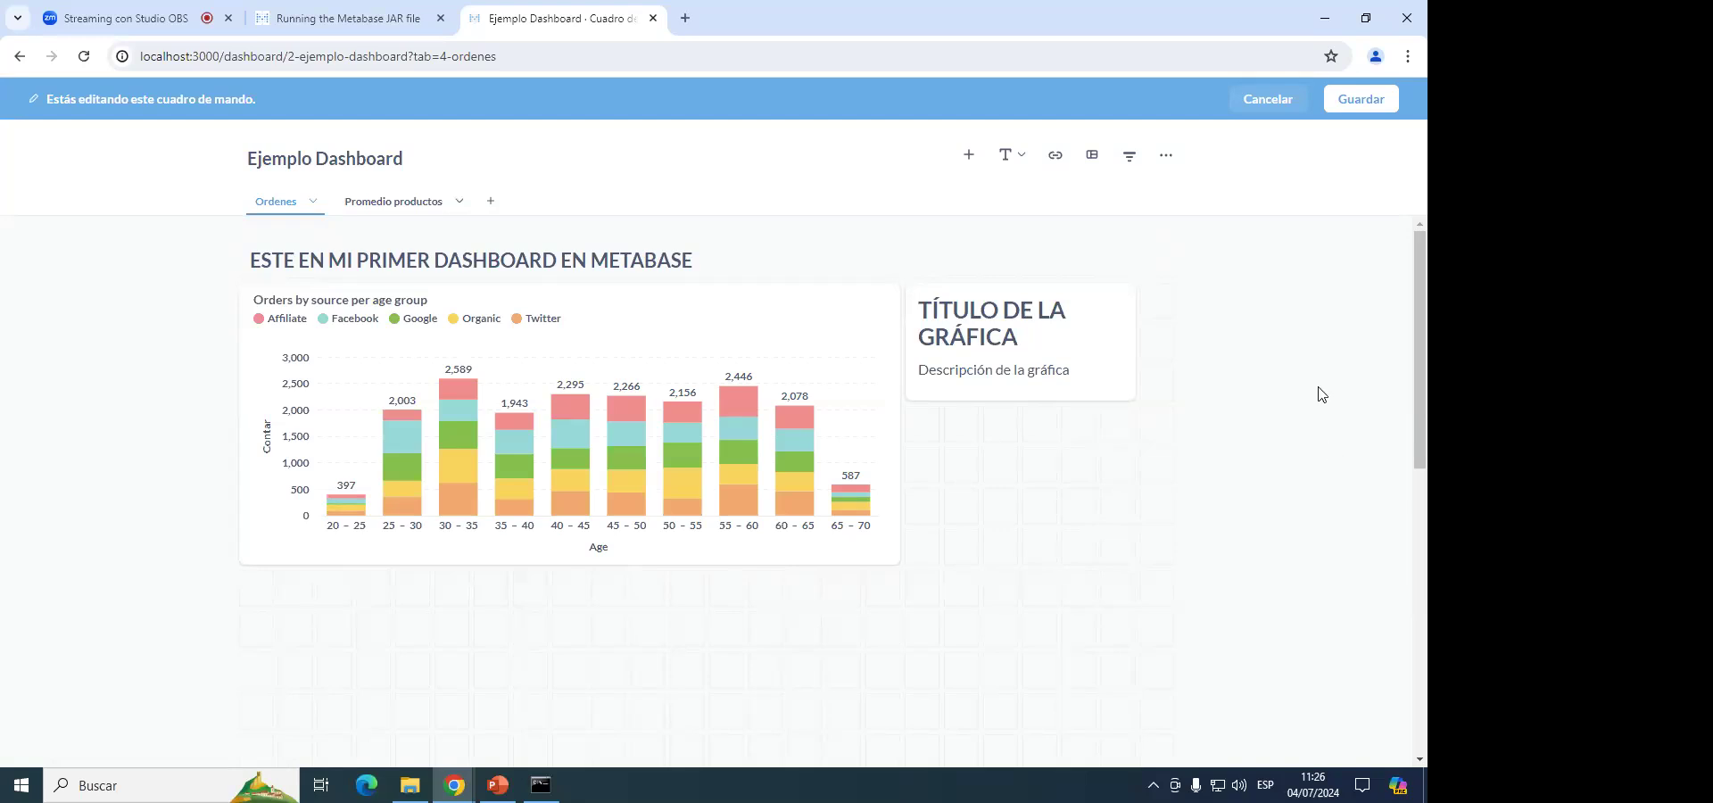
pyautogui.moveTo(849, 300)
pyautogui.click(1129, 155)
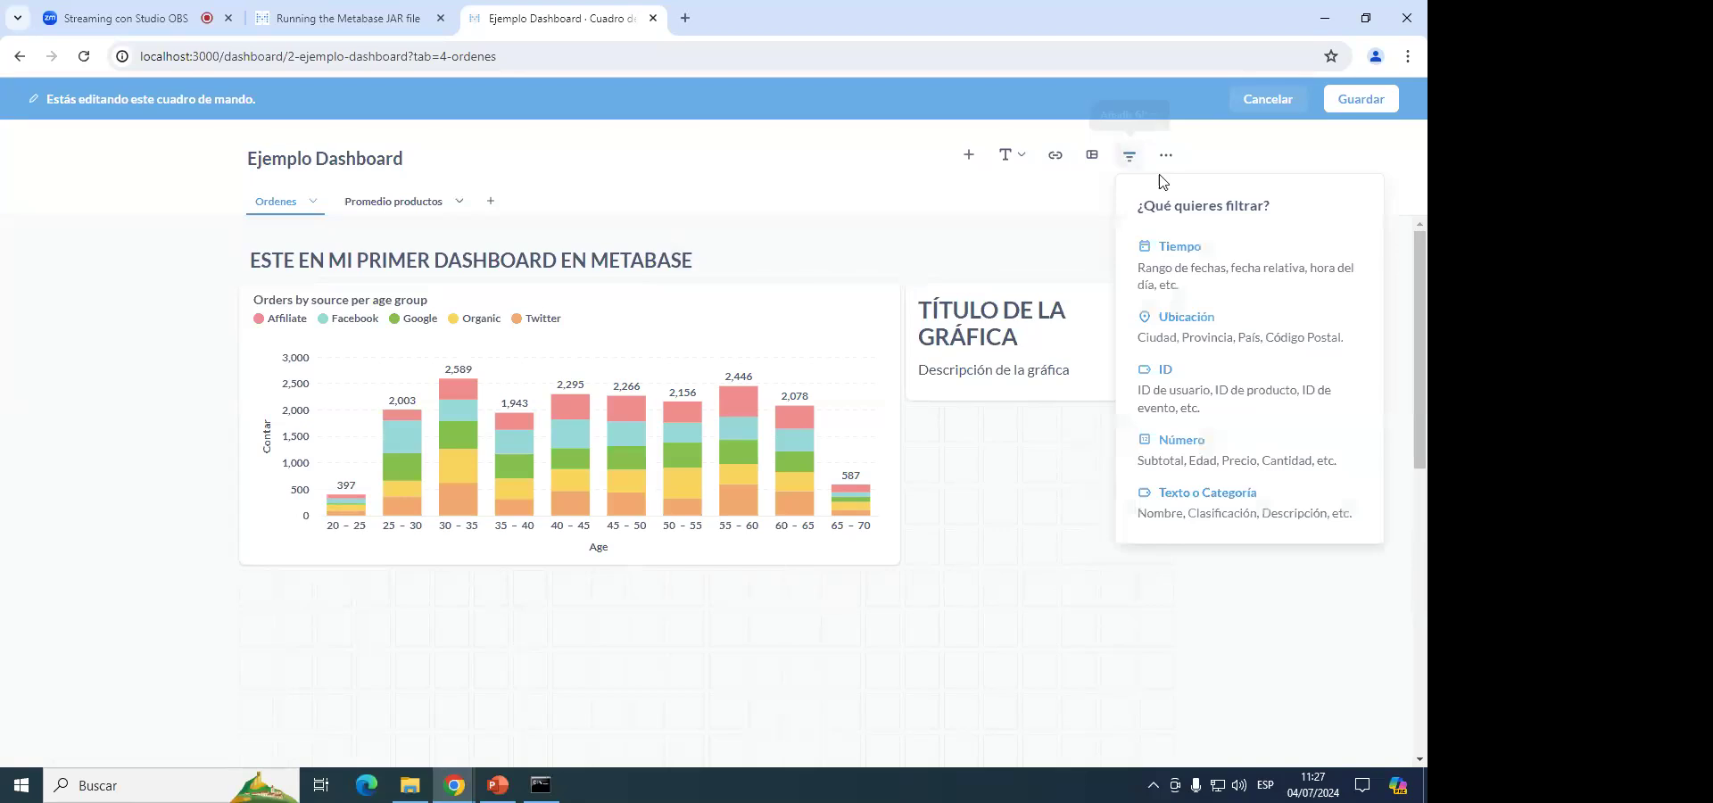
pyautogui.click(1215, 448)
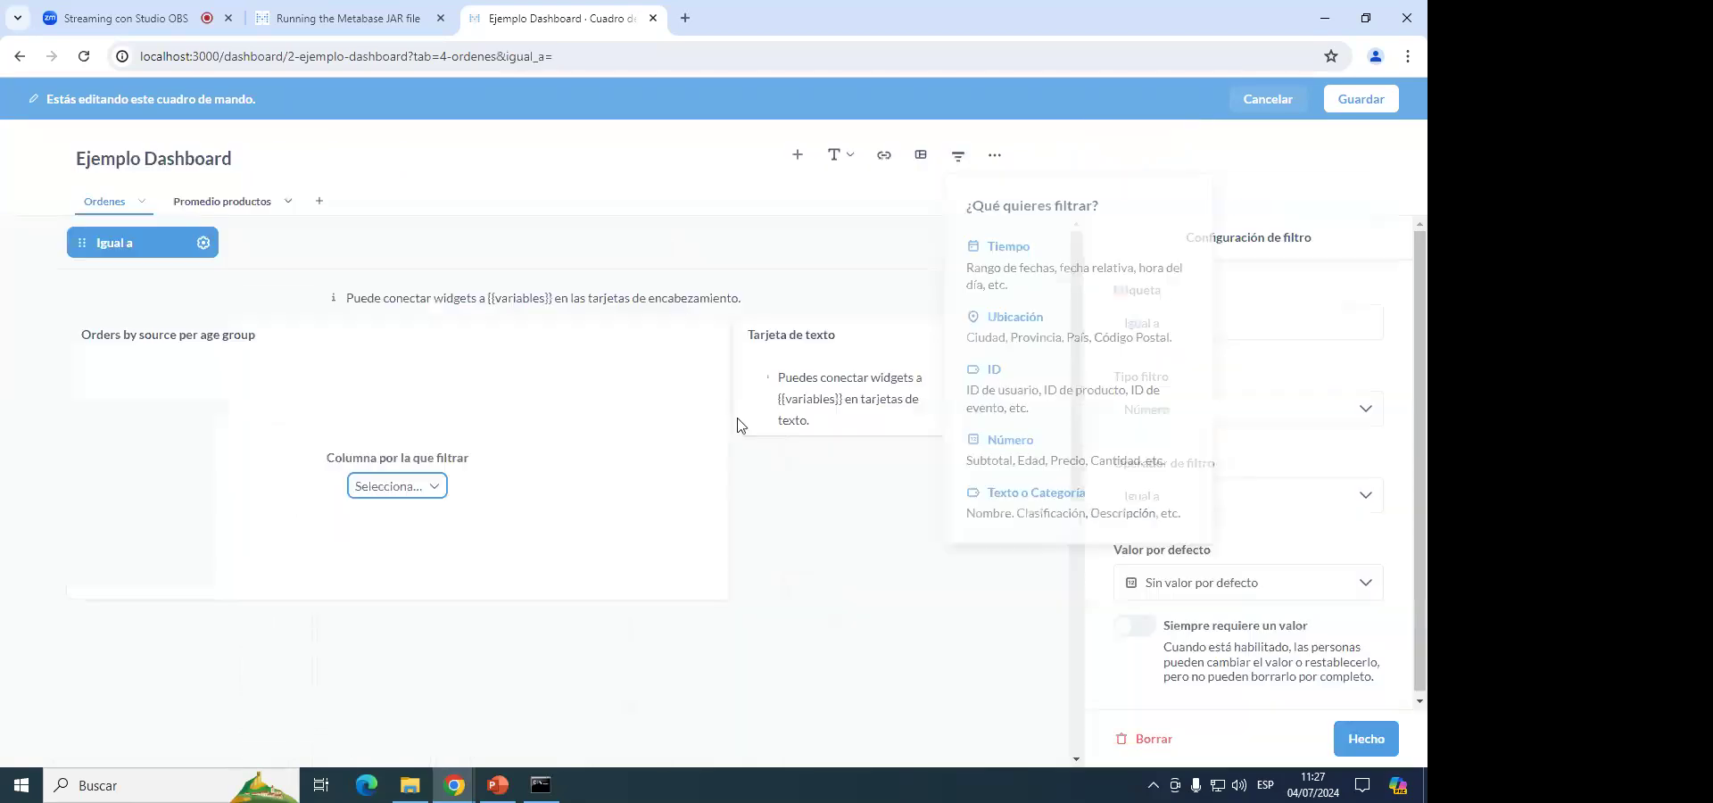
pyautogui.click(422, 486)
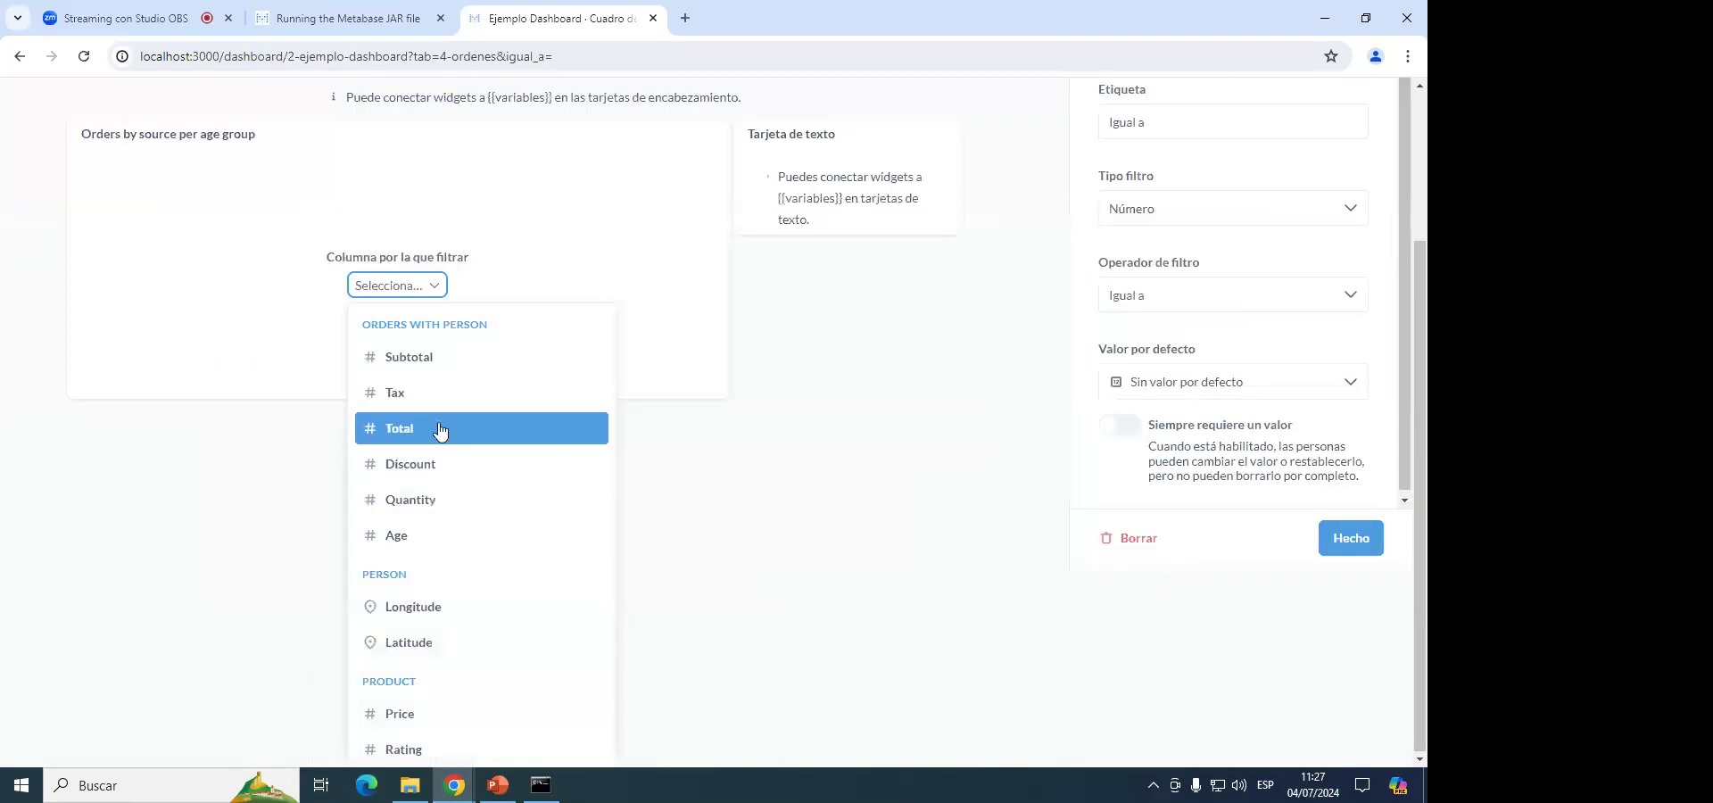
pyautogui.click(436, 430)
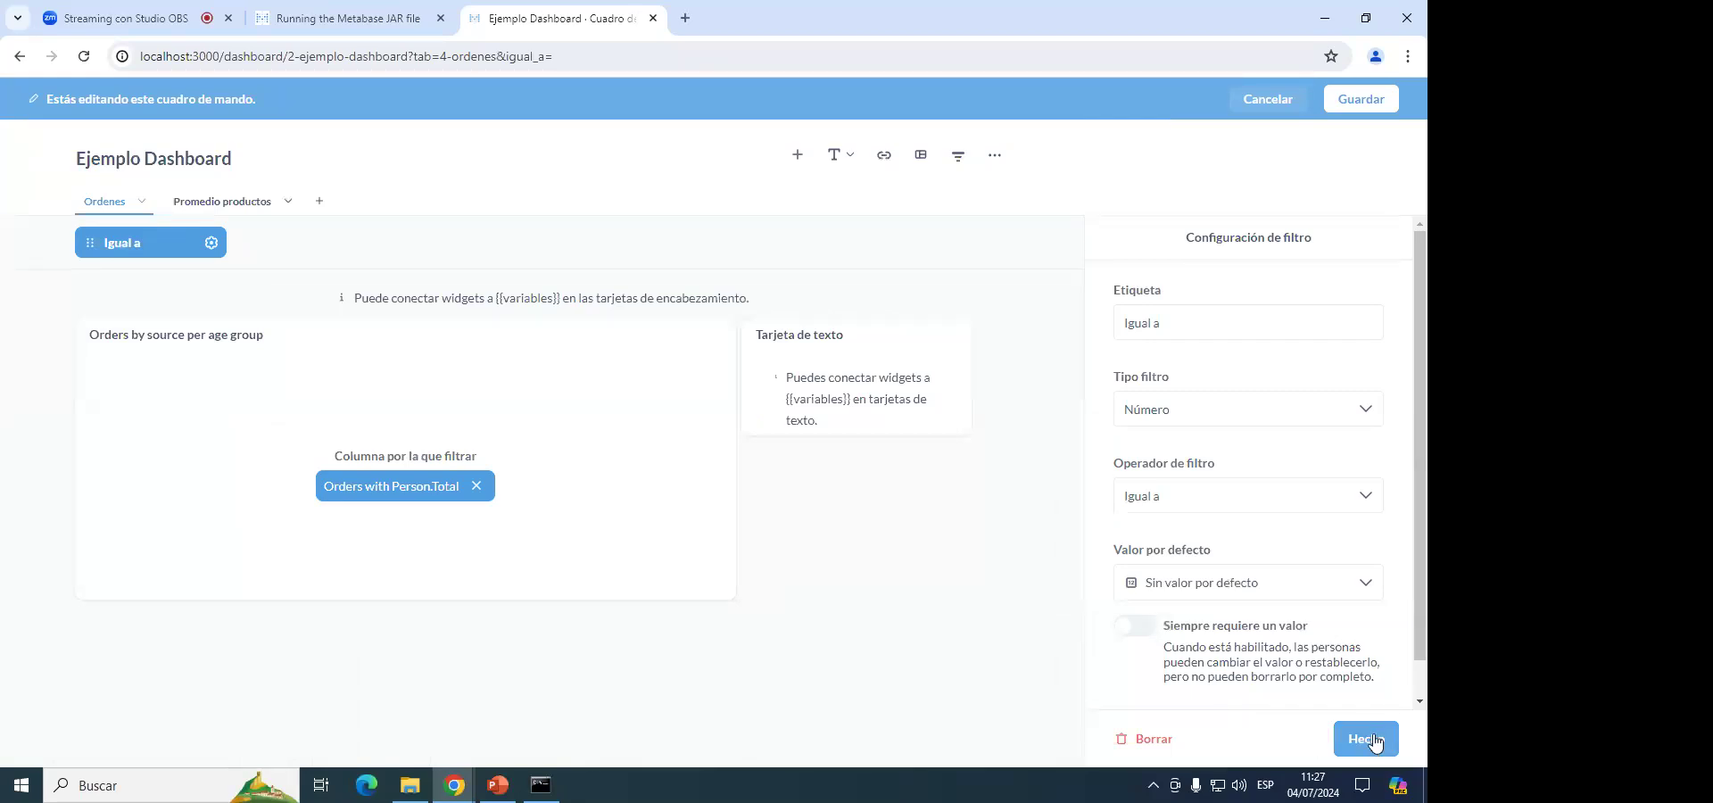
pyautogui.scroll(-1, 1238, 629)
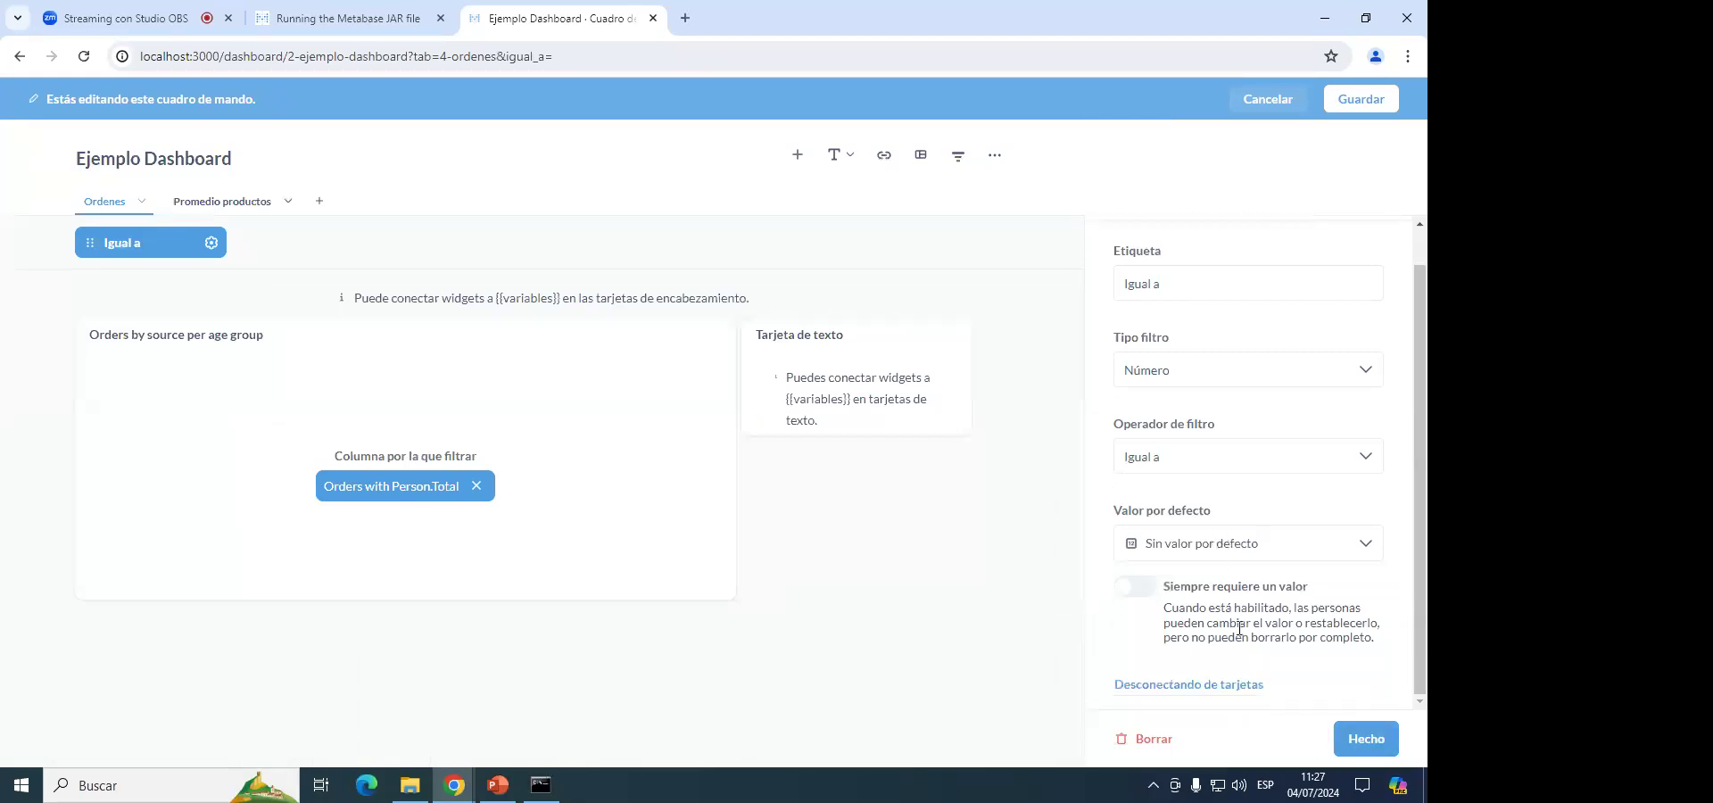
# Accept the Igual a filter settings on the Ordenes tab and close its configuration.
pyautogui.click(1355, 736)
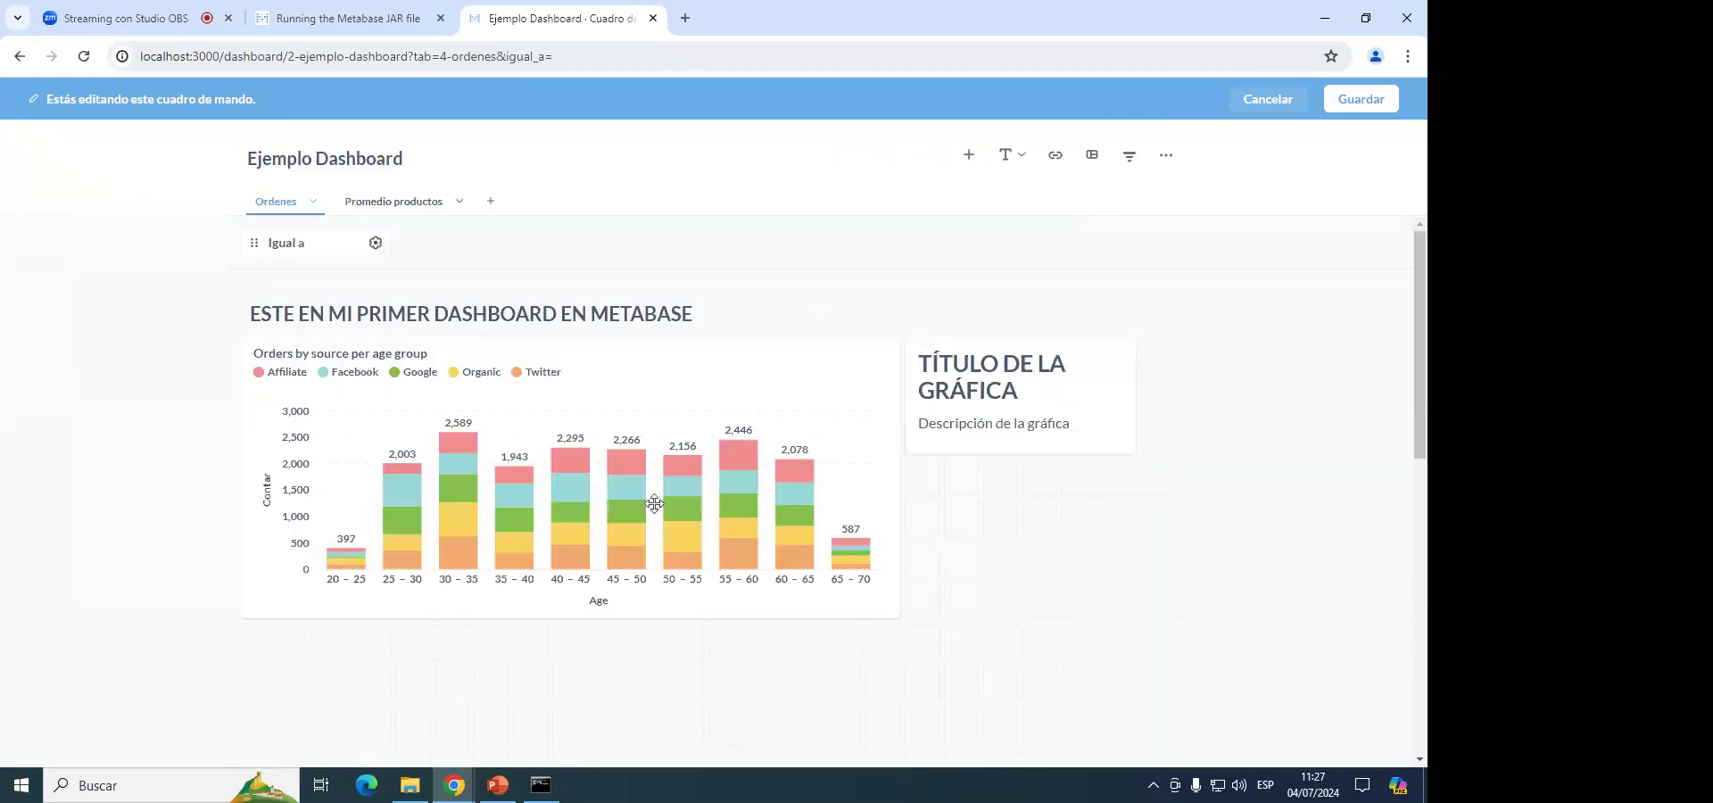
pyautogui.click(376, 247)
pyautogui.click(1365, 738)
# Set the Orders by source per age group card to be hidden when it has no results, and save the dashboard.
pyautogui.moveTo(685, 342)
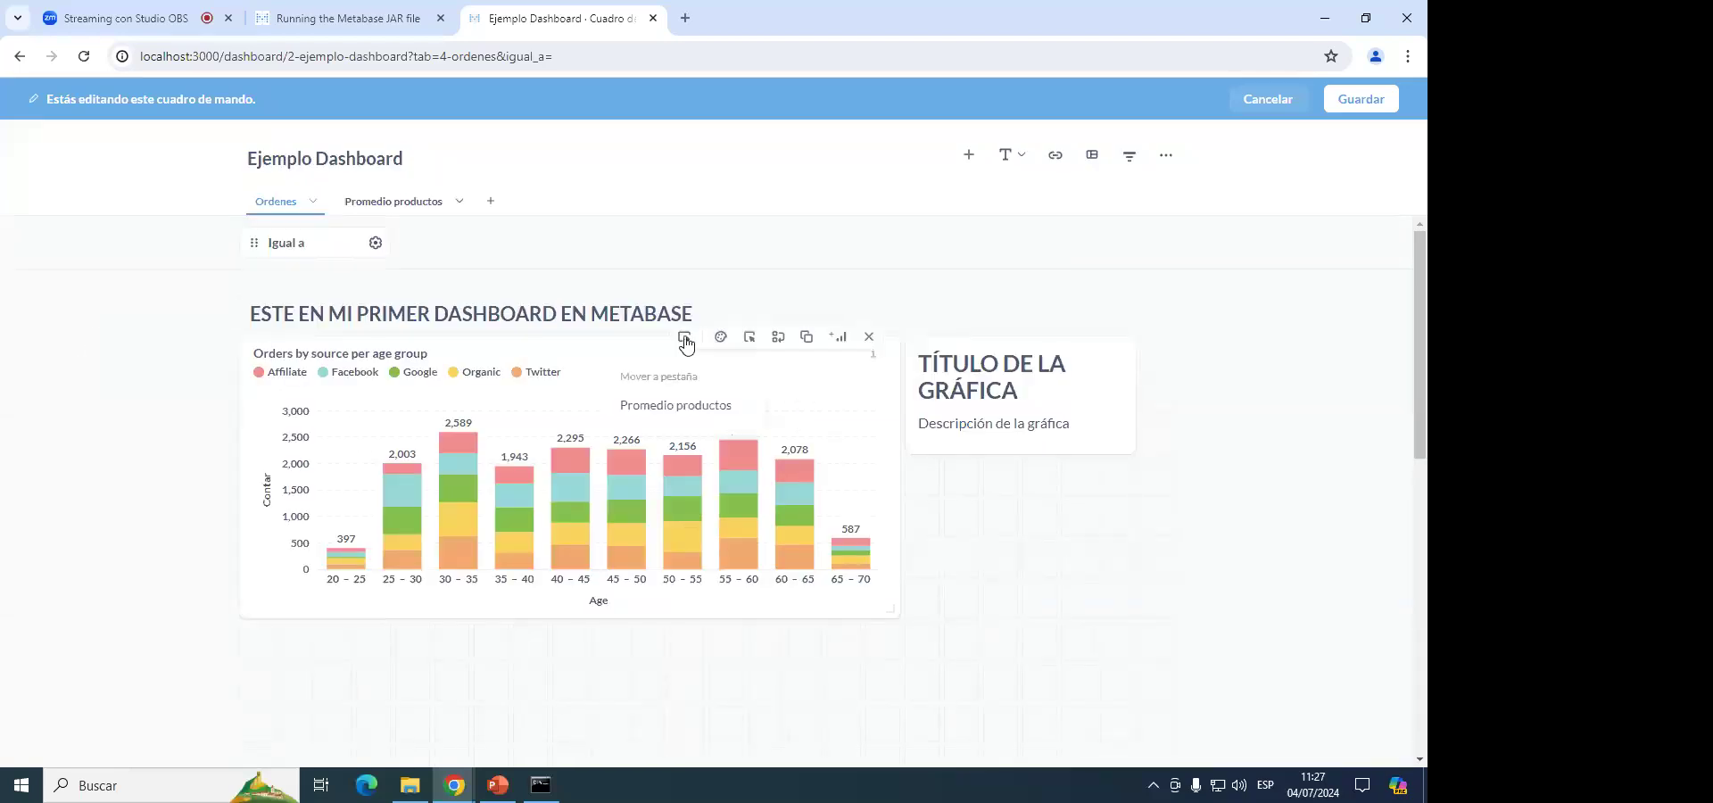
pyautogui.click(721, 337)
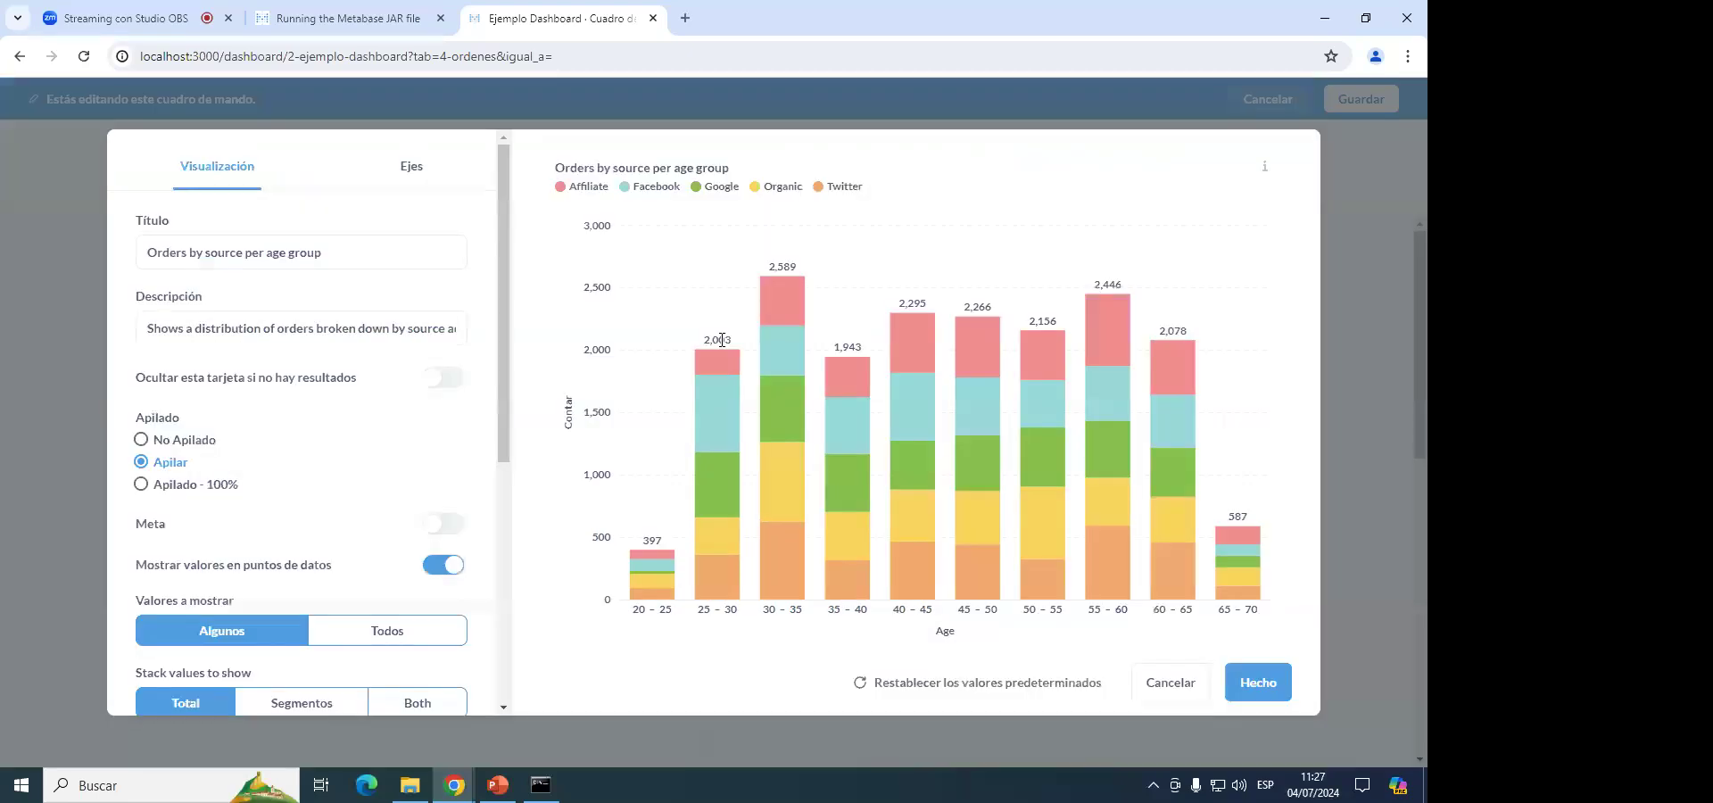
pyautogui.scroll(-5, 286, 481)
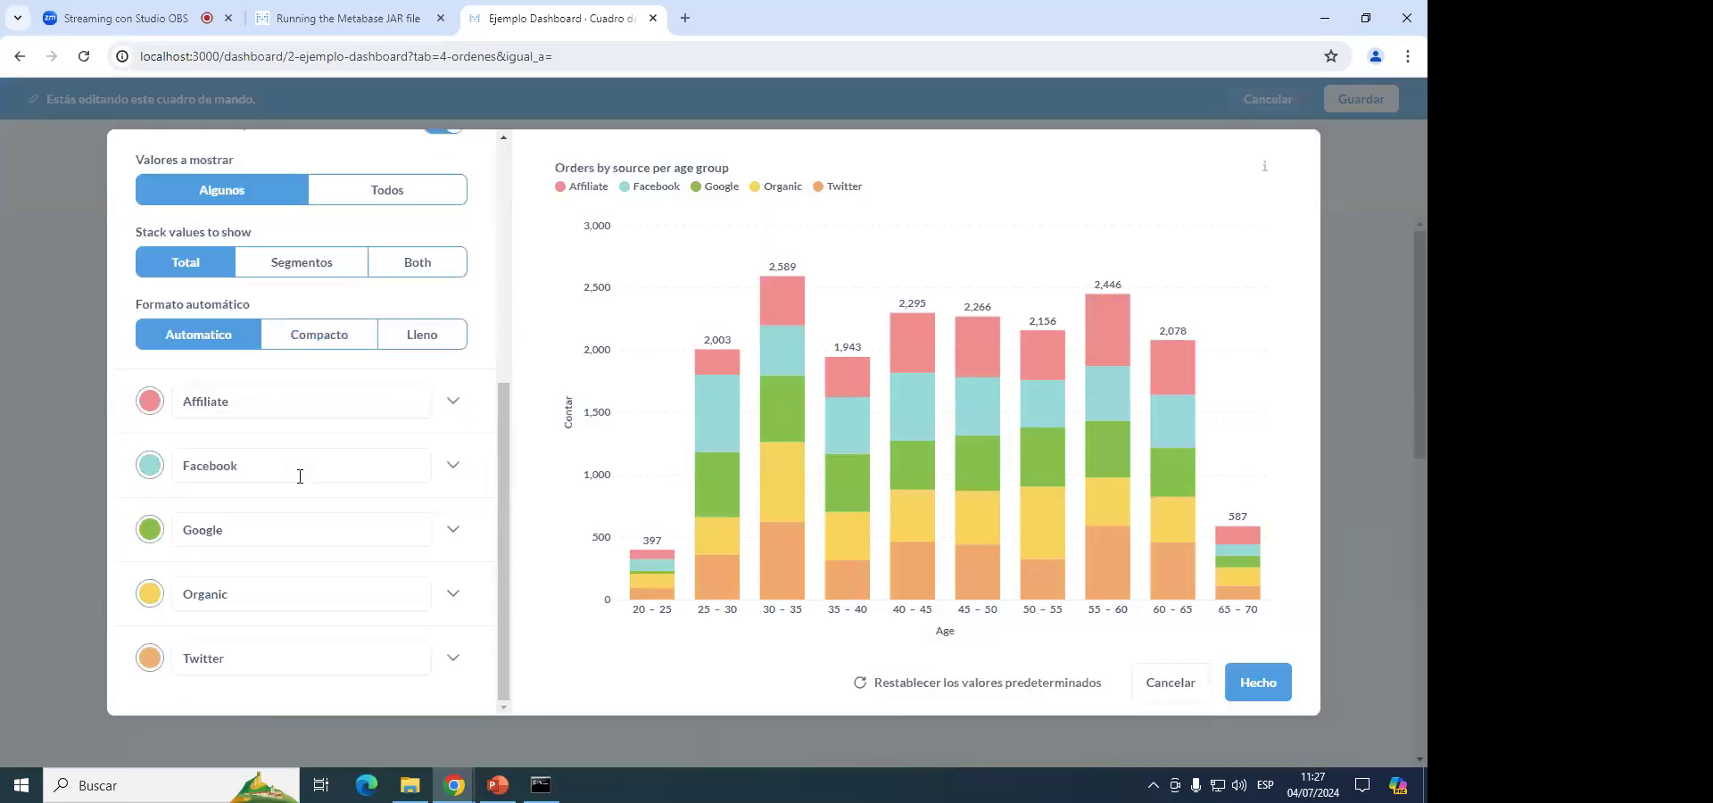
pyautogui.scroll(5, 302, 473)
pyautogui.click(406, 166)
pyautogui.click(259, 168)
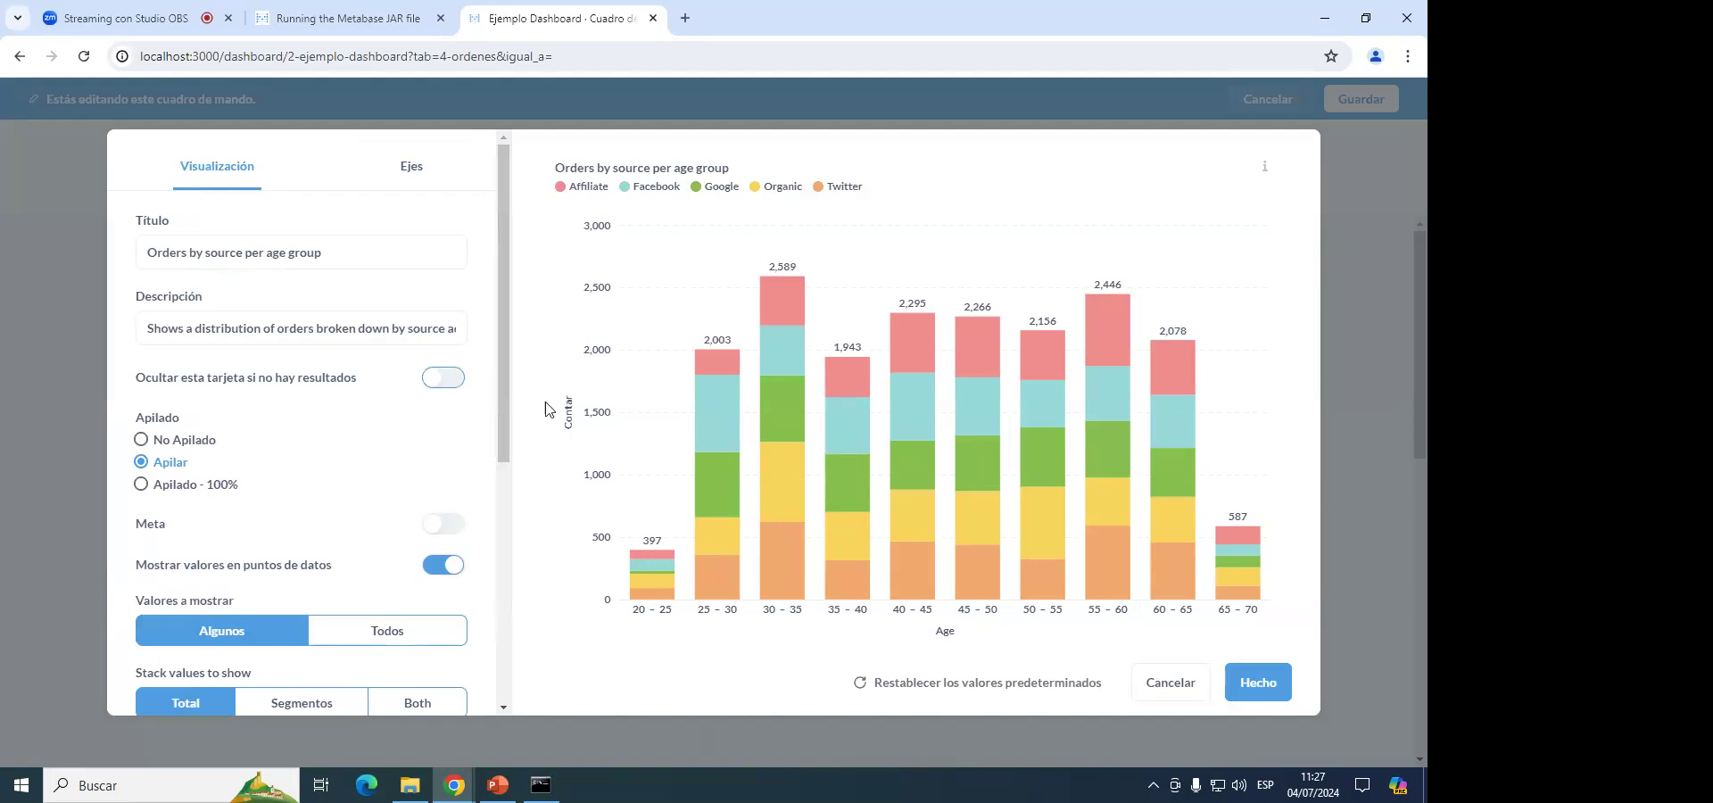
pyautogui.click(437, 383)
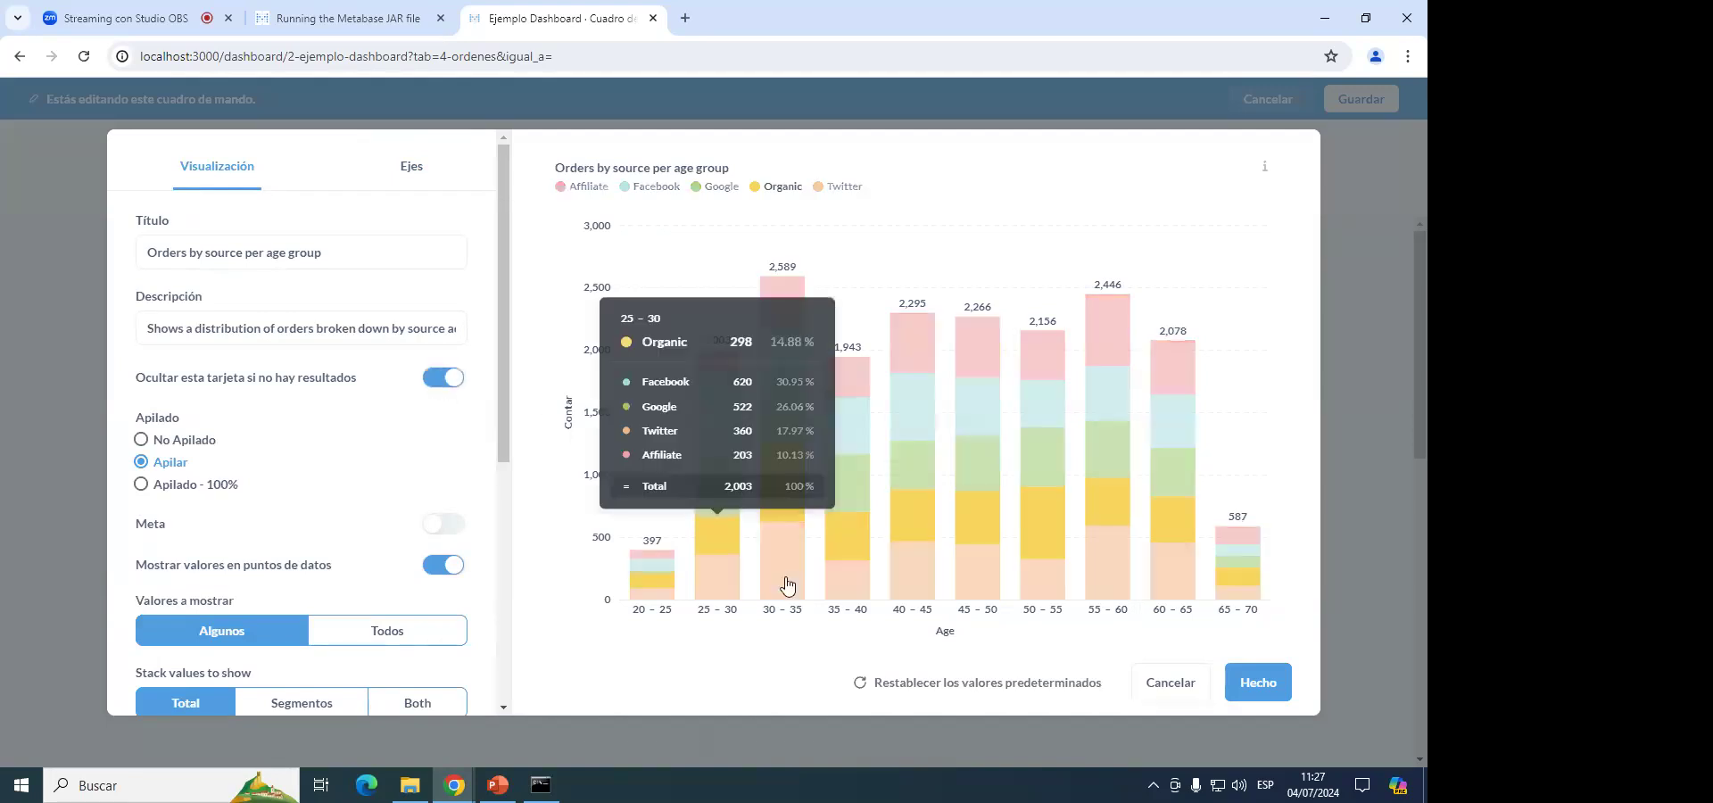
pyautogui.click(1253, 682)
pyautogui.click(1362, 100)
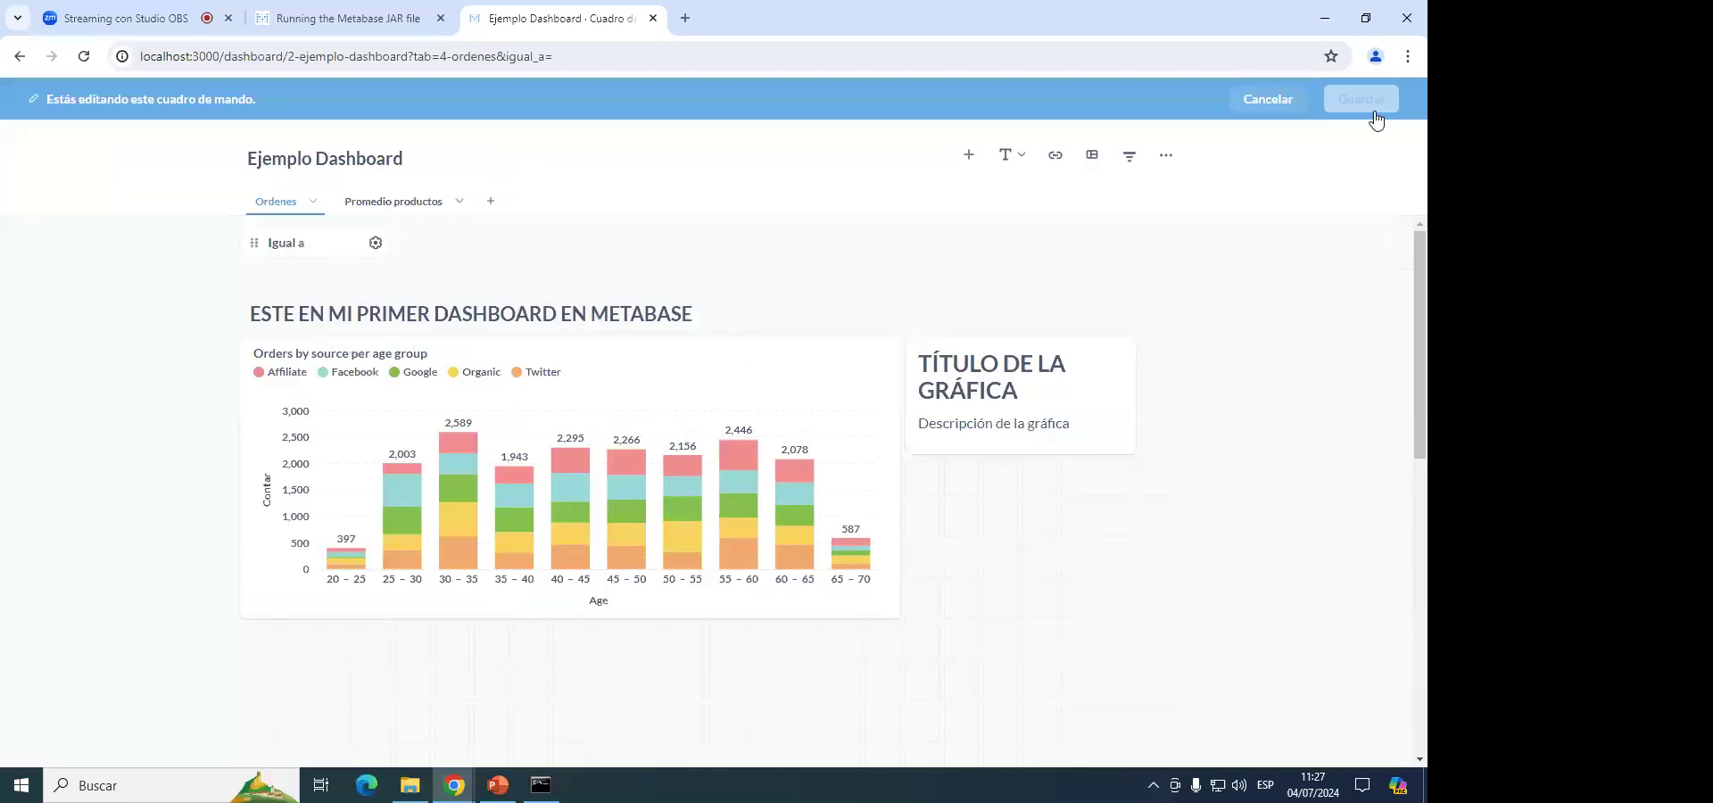
# Test the Igual a filter on the Ordenes tab with the value 20 and clear it.
pyautogui.click(333, 250)
pyautogui.write('20')
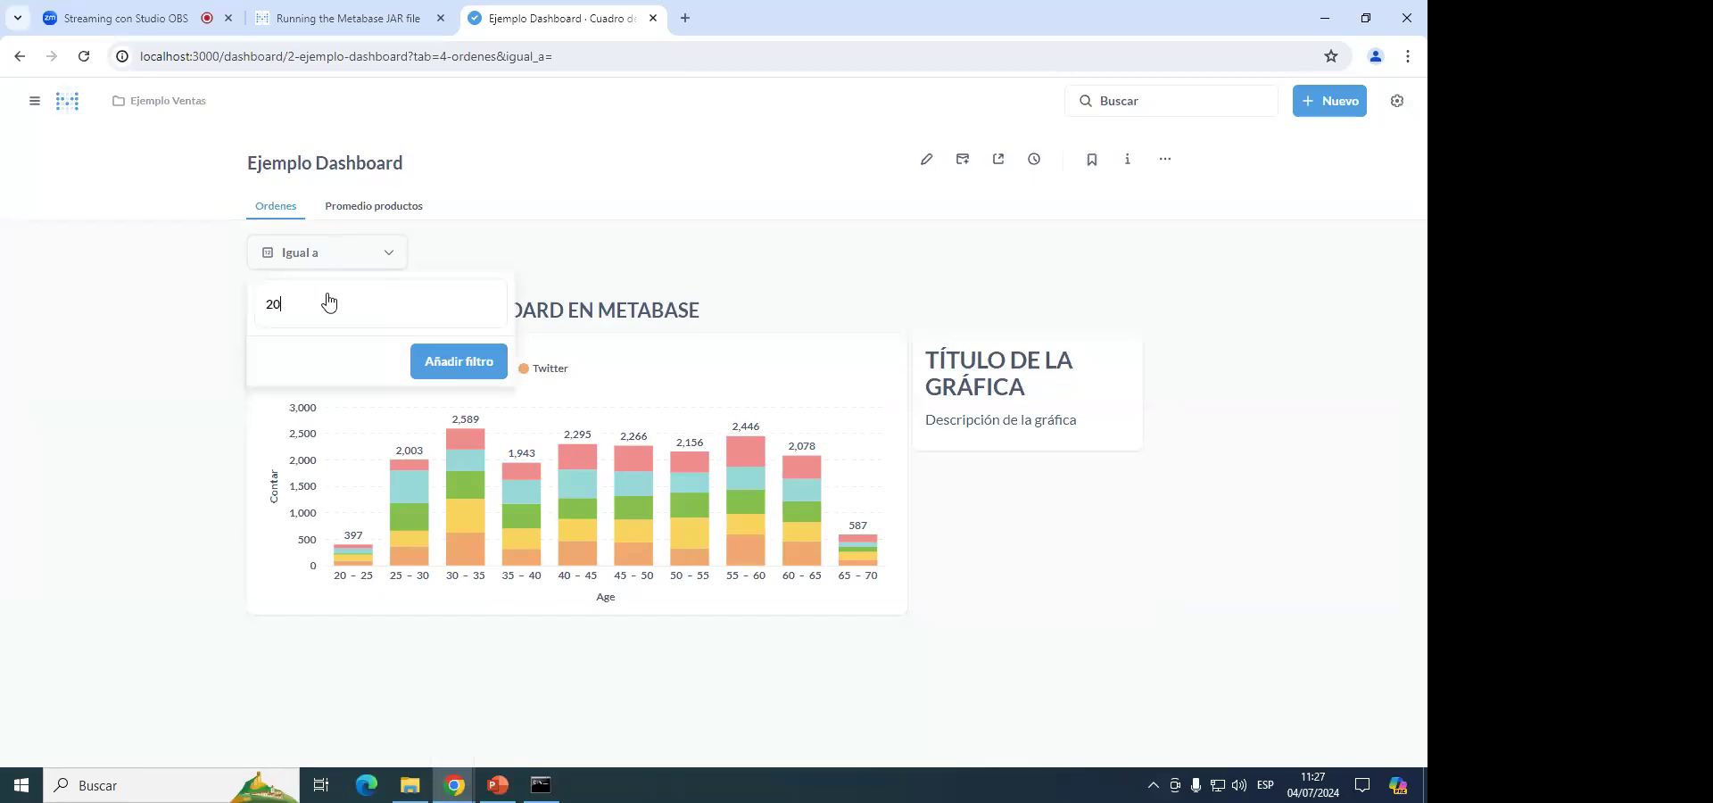
pyautogui.click(466, 364)
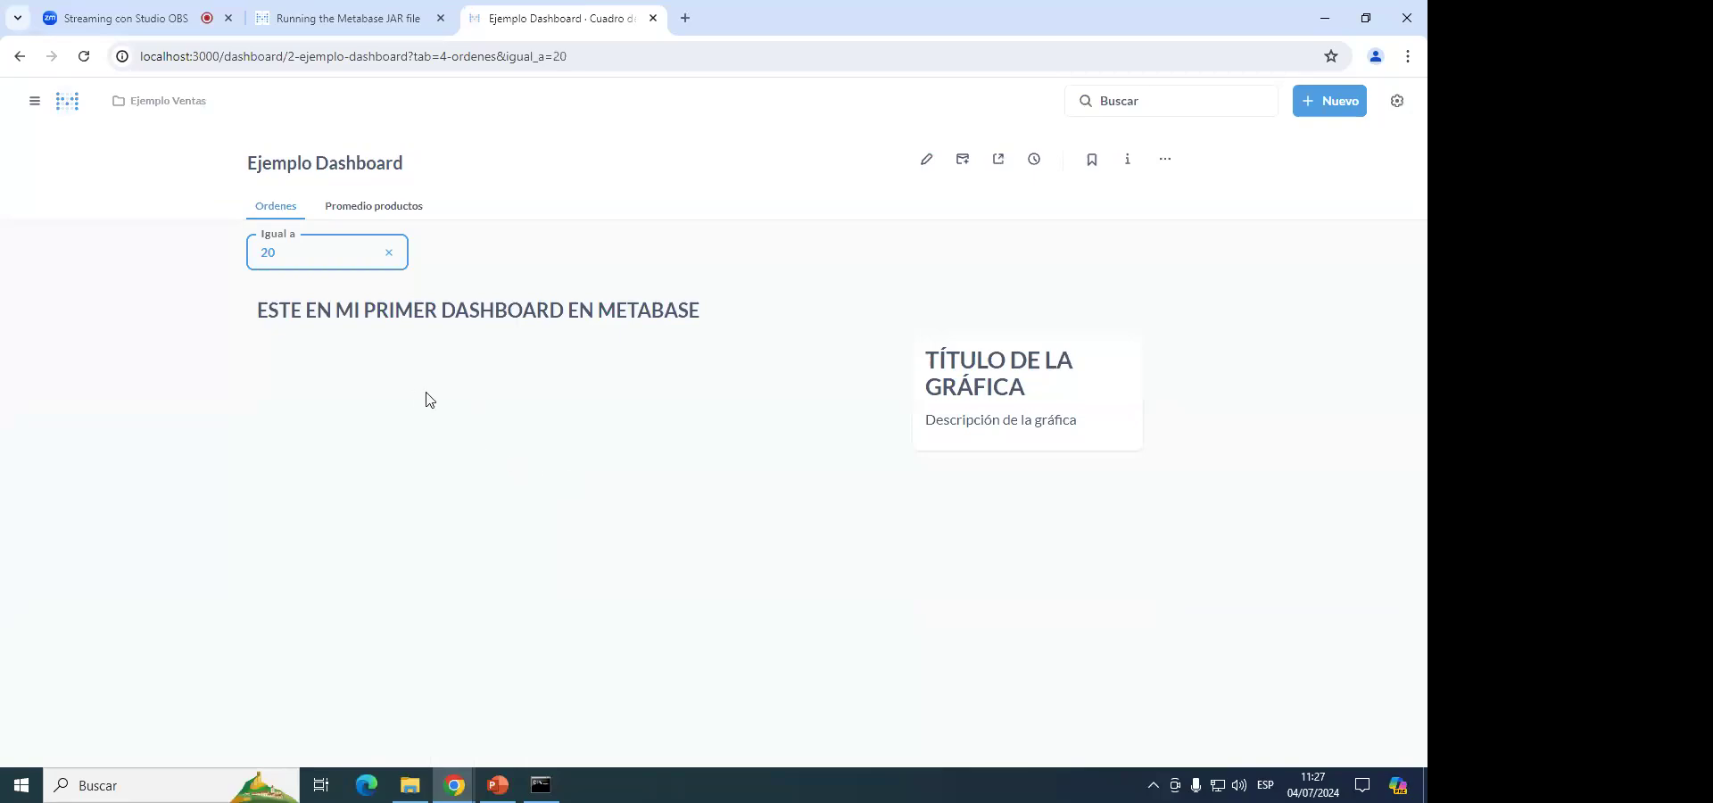
pyautogui.click(389, 254)
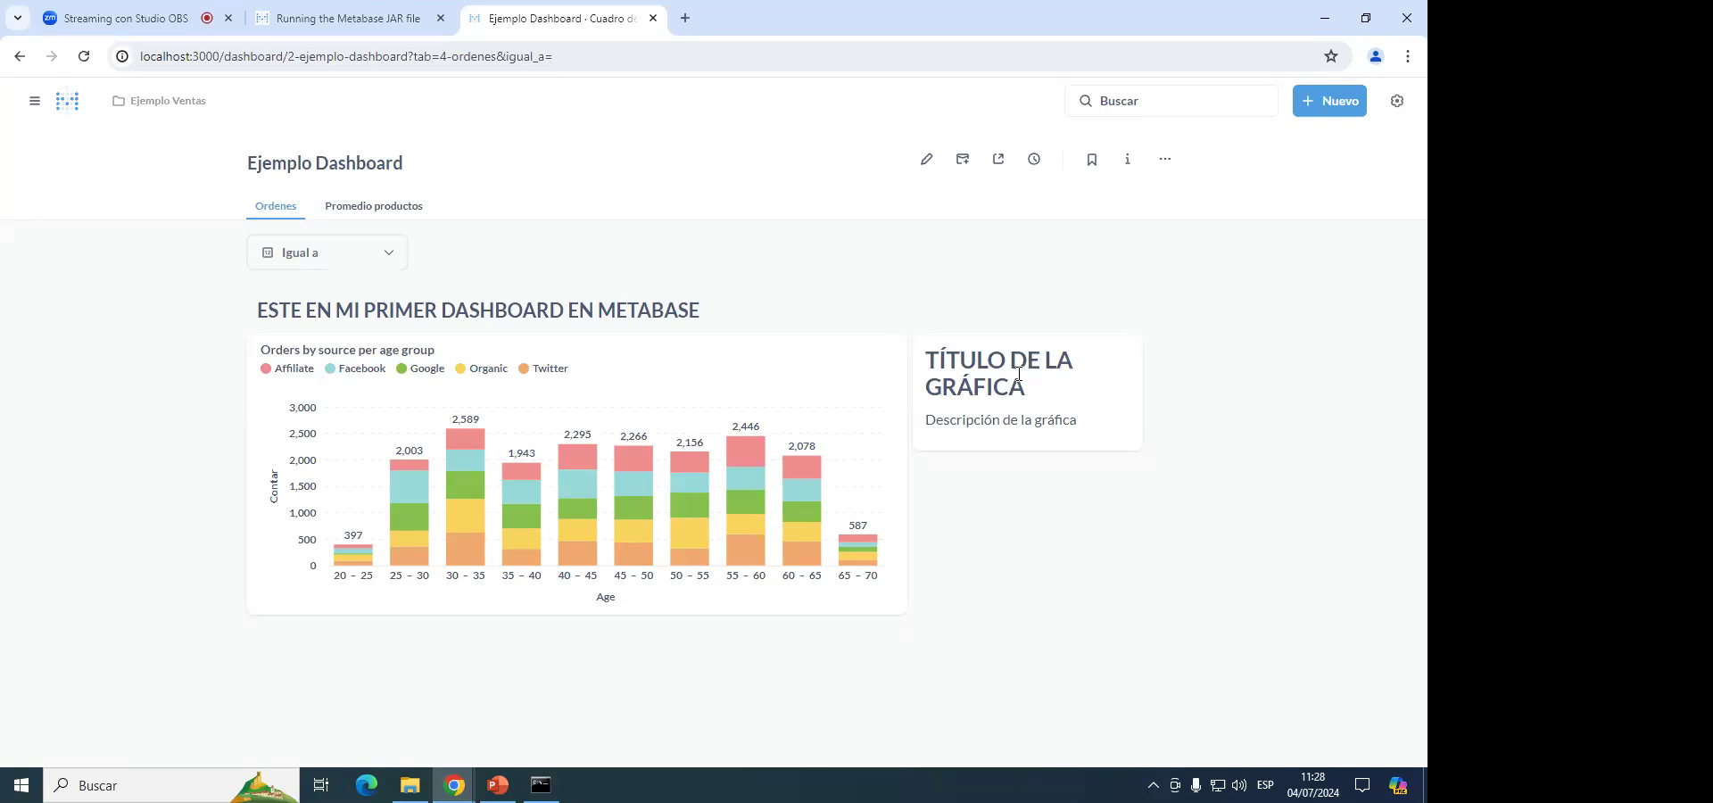
# View the dashboard's auto-refresh interval options and close them without choosing one.
pyautogui.click(1033, 165)
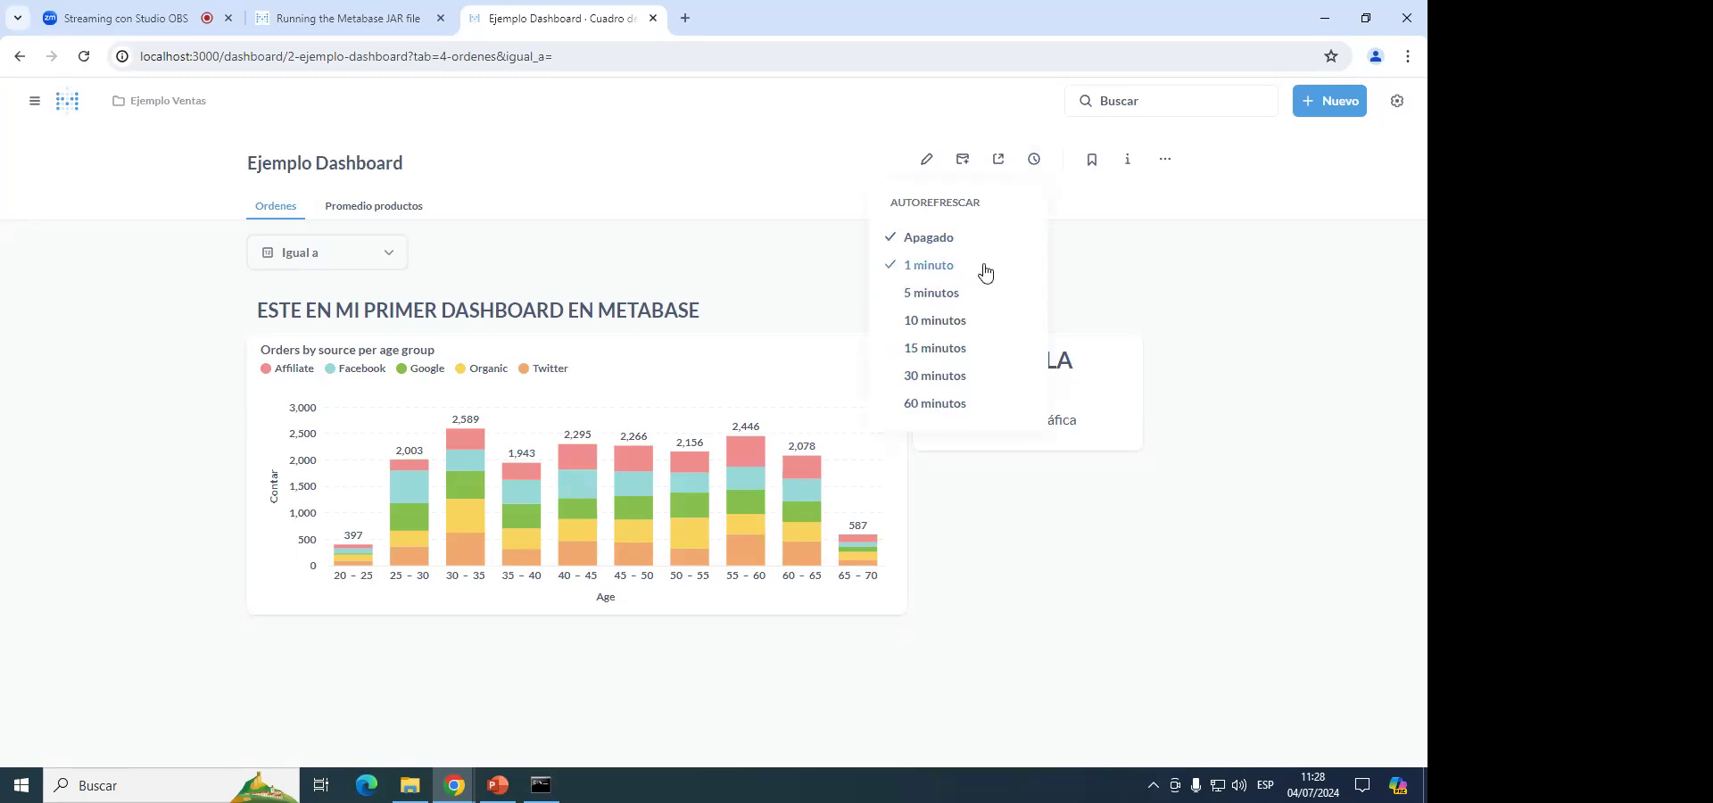
pyautogui.click(1142, 252)
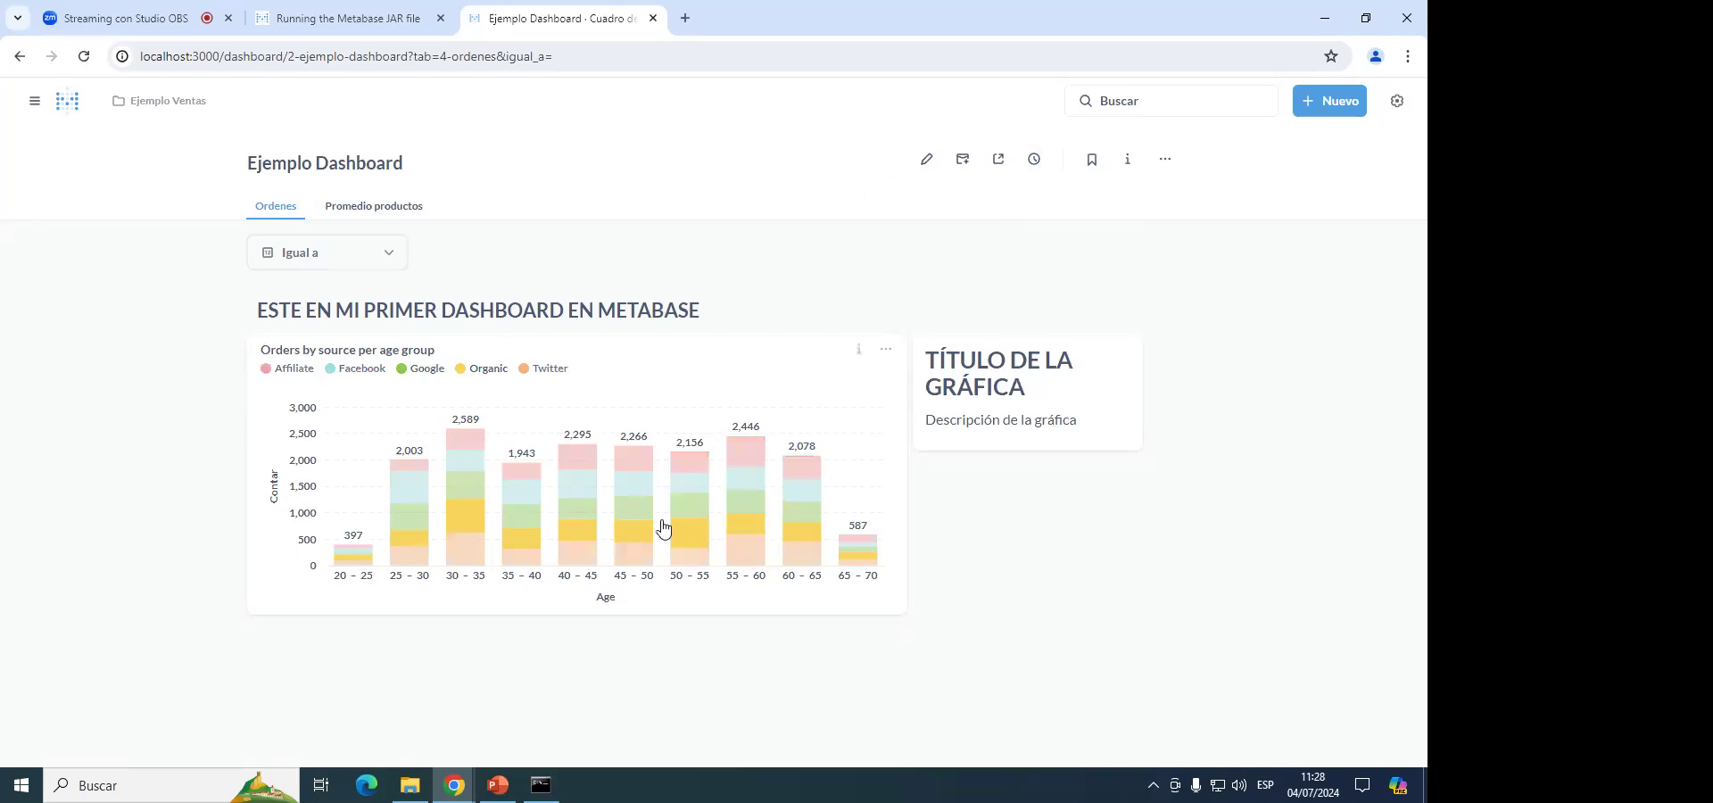
# Switch to the PowerPoint presentation, start the slide show and advance to the slide Consejos para crear dashboards útiles.
pyautogui.moveTo(690, 487)
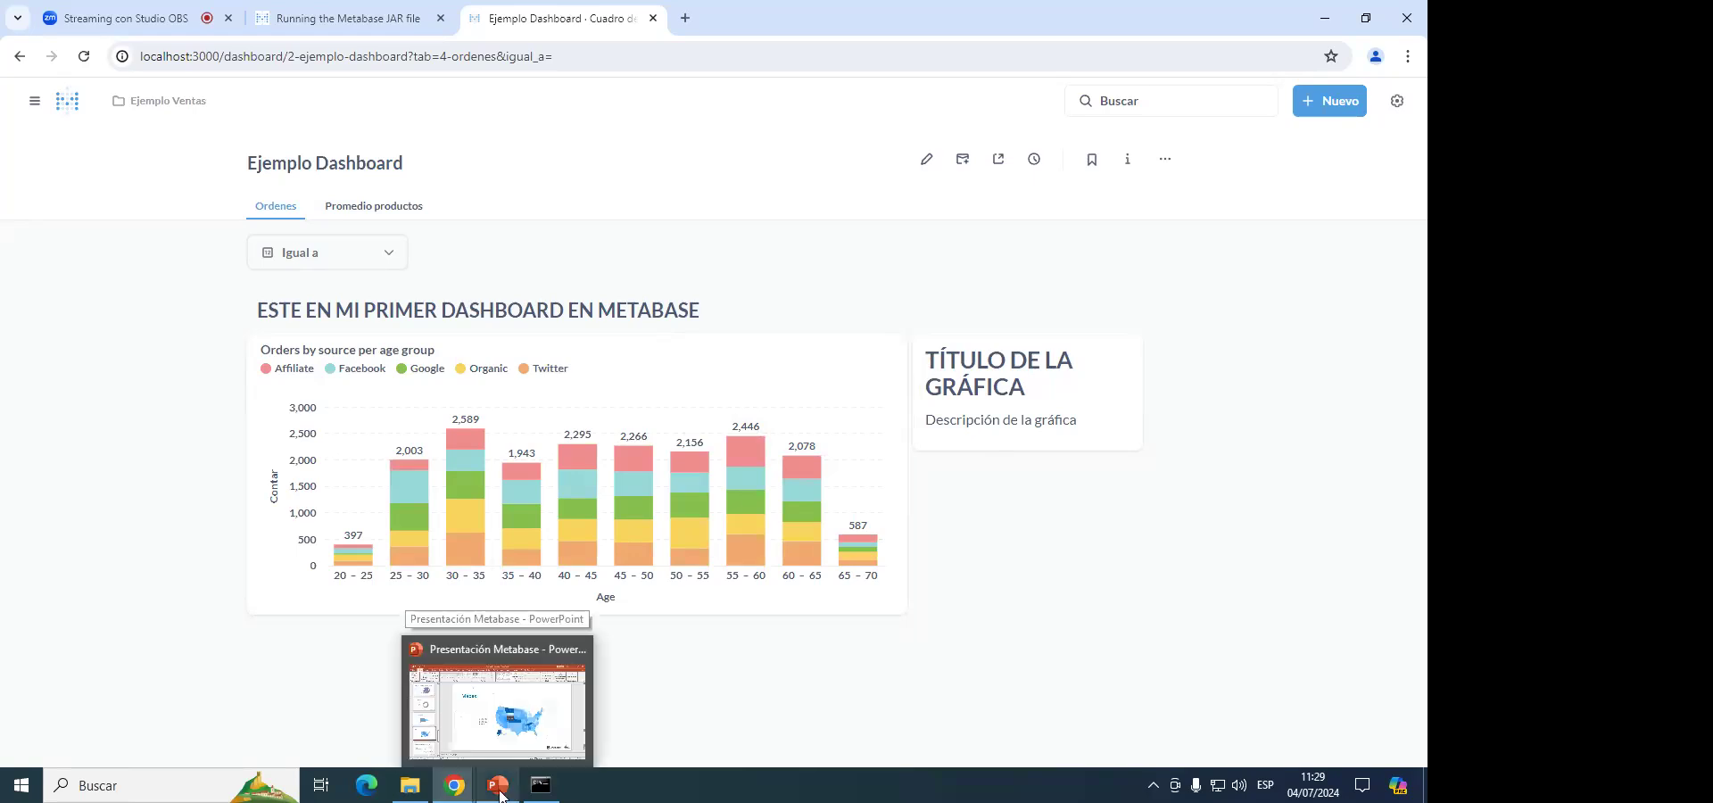
pyautogui.click(496, 696)
pyautogui.click(1229, 757)
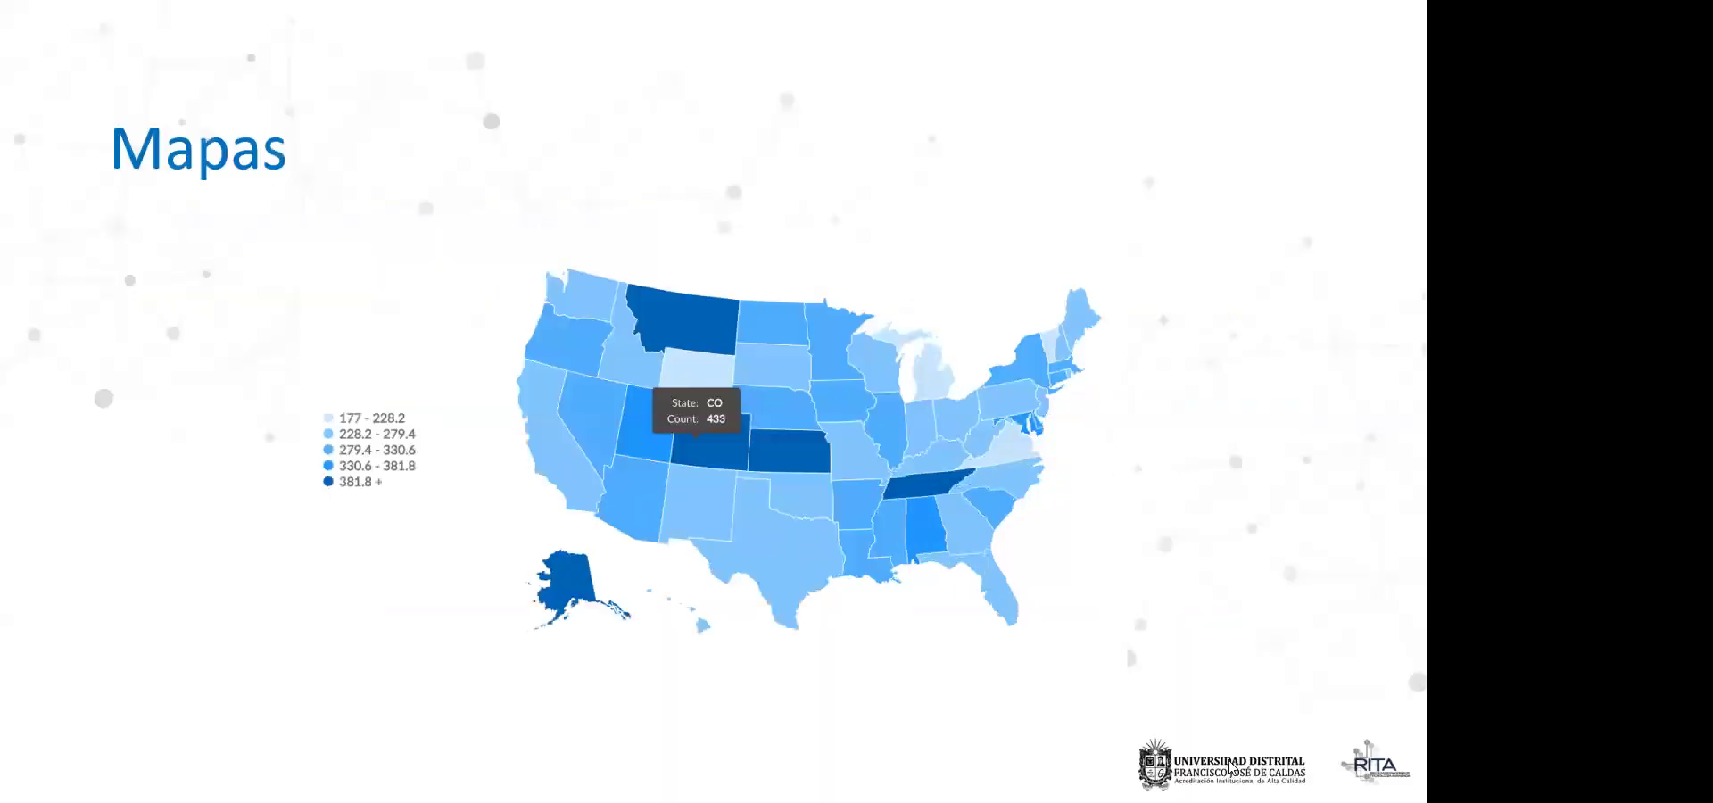
pyautogui.click(1229, 763)
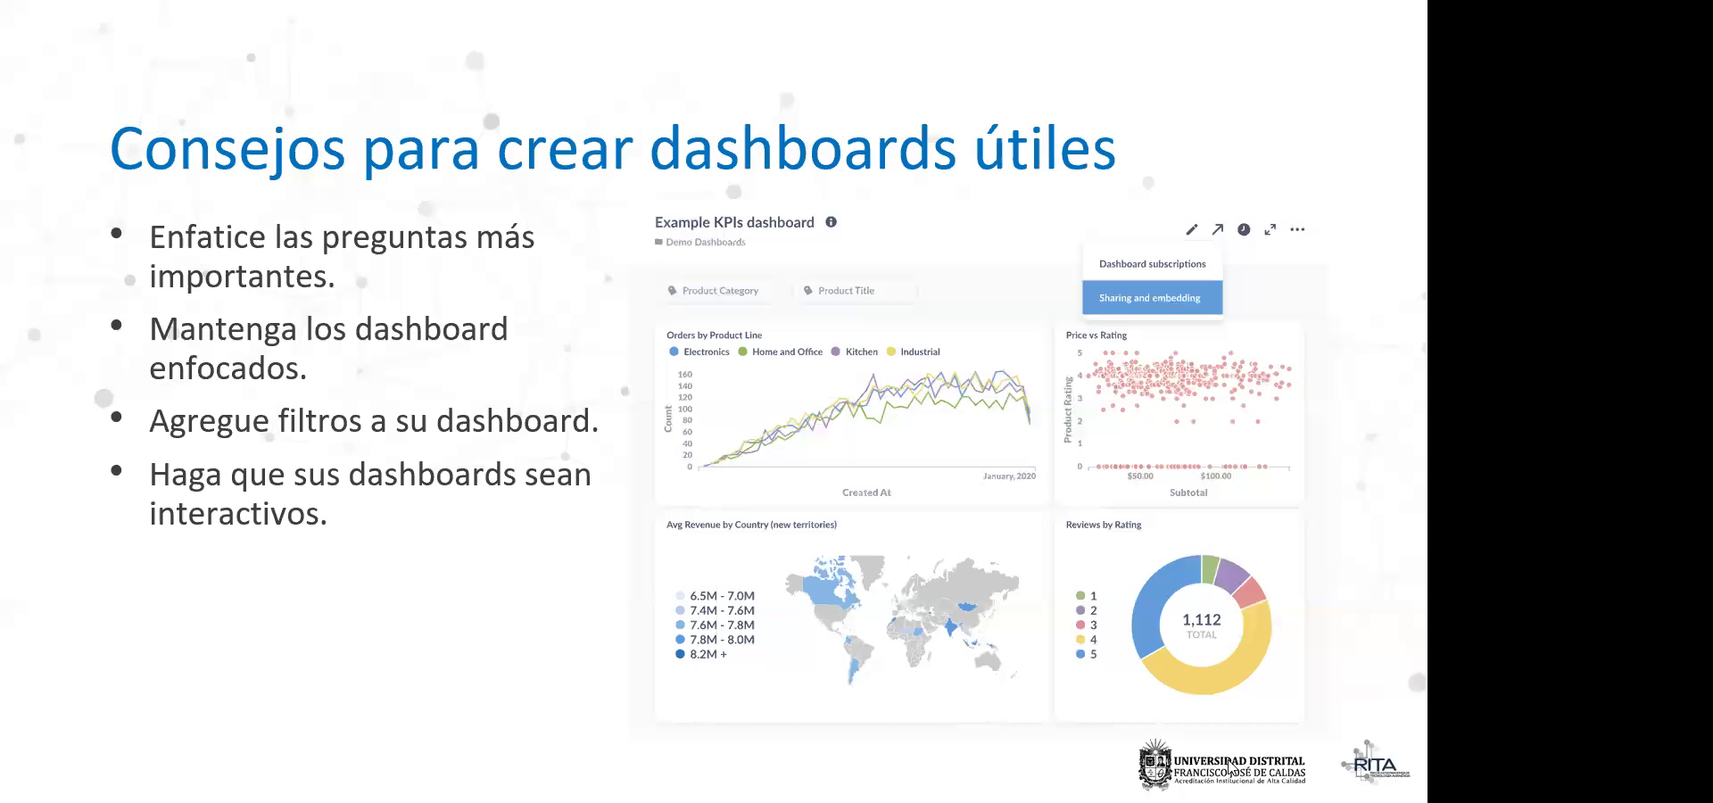
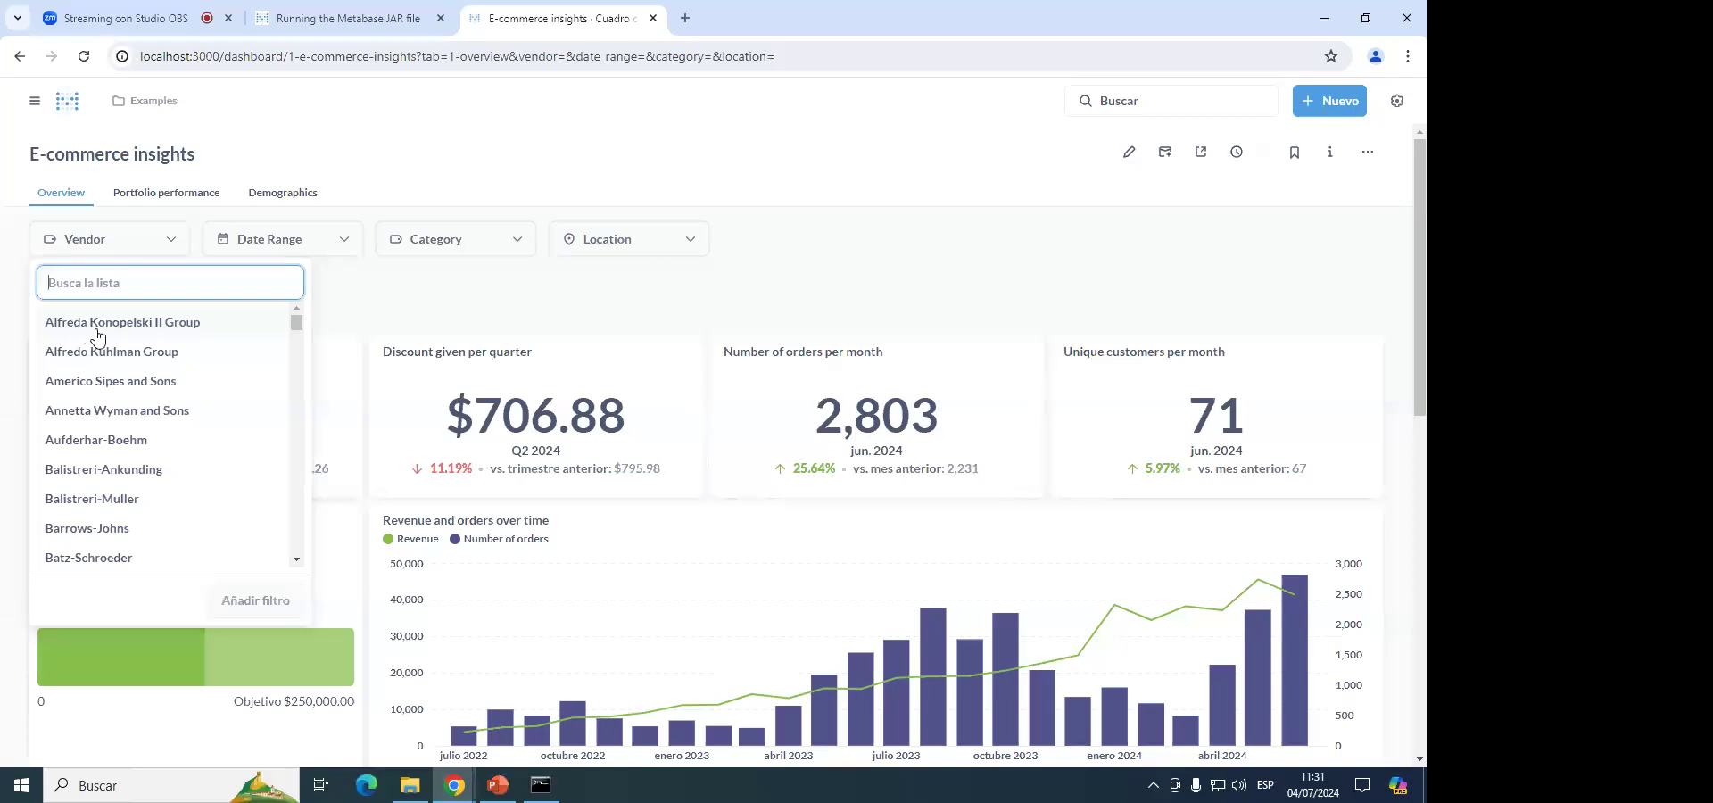
# Filter the E-commerce insights dashboard by the vendor Alfreda Konopelski II Group and look over the Overview charts.
pyautogui.click(98, 330)
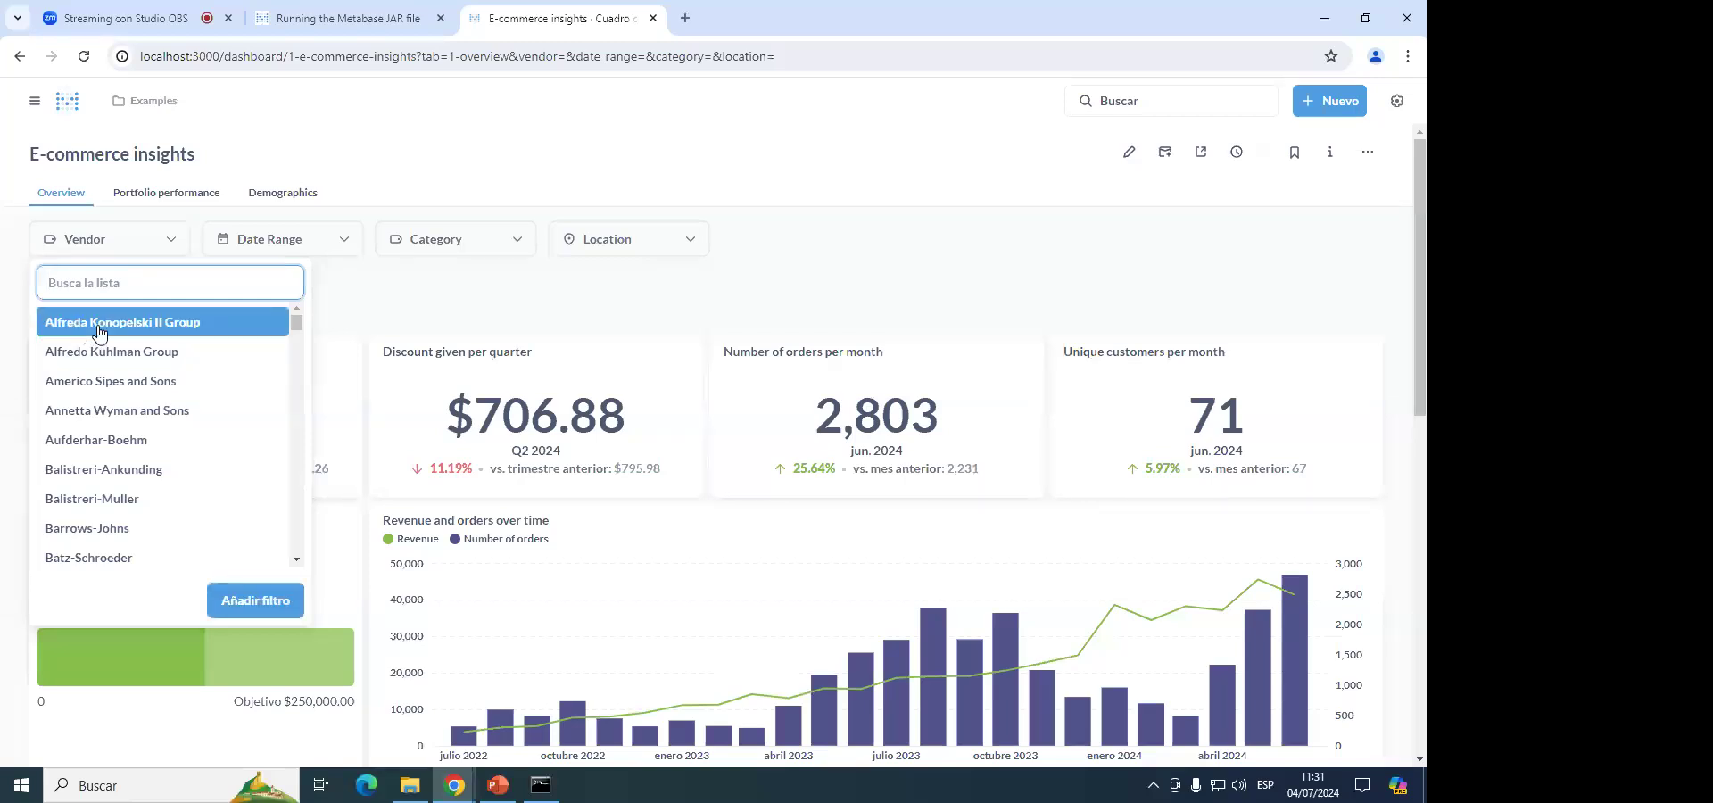
pyautogui.click(256, 606)
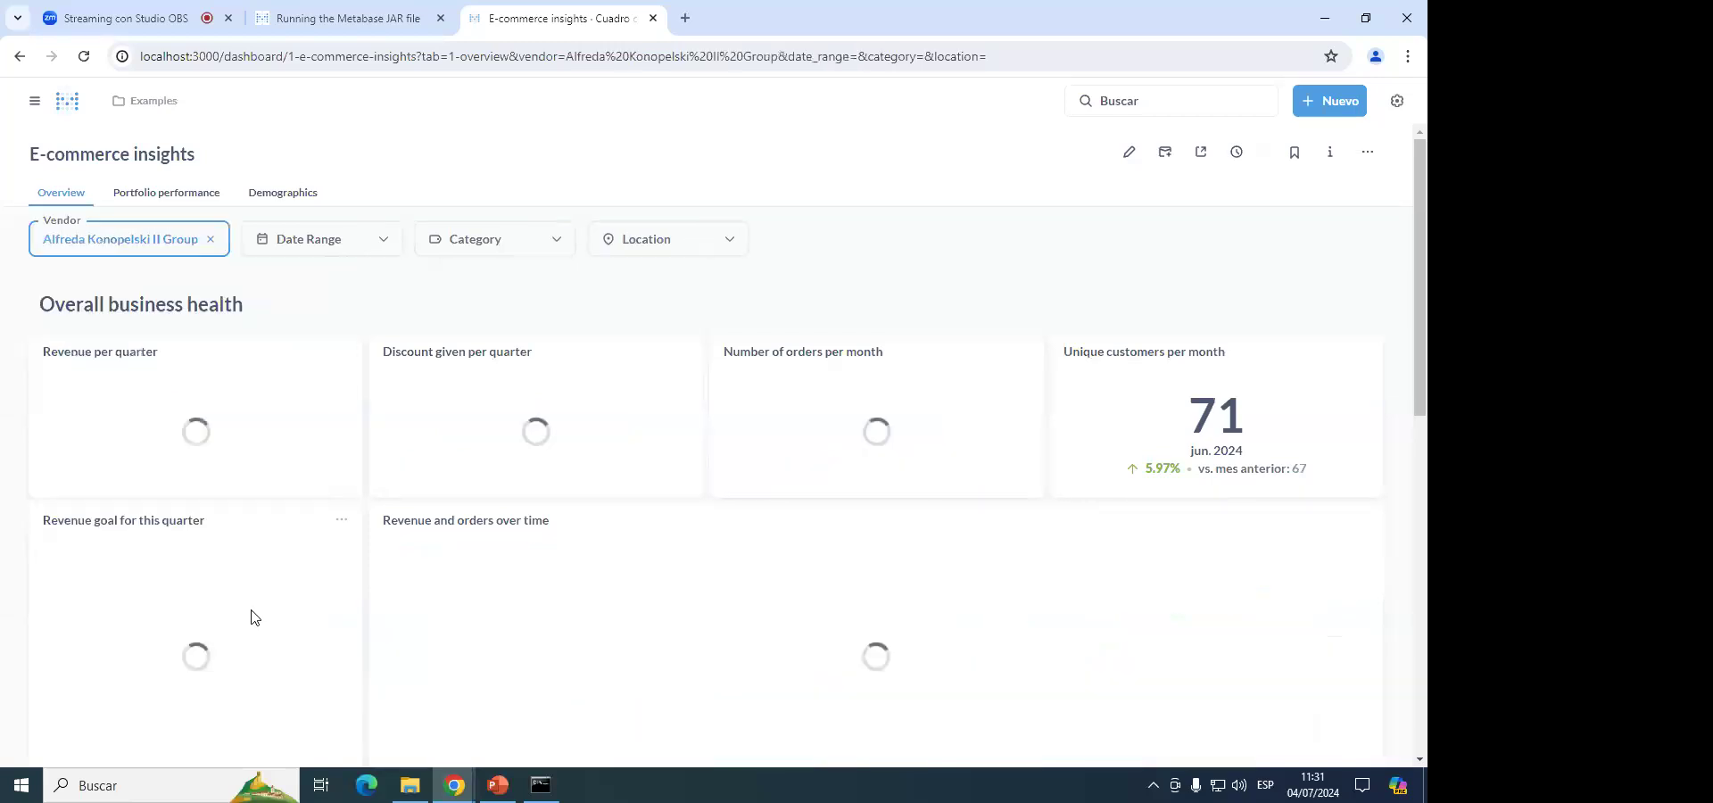
pyautogui.scroll(-2, 214, 509)
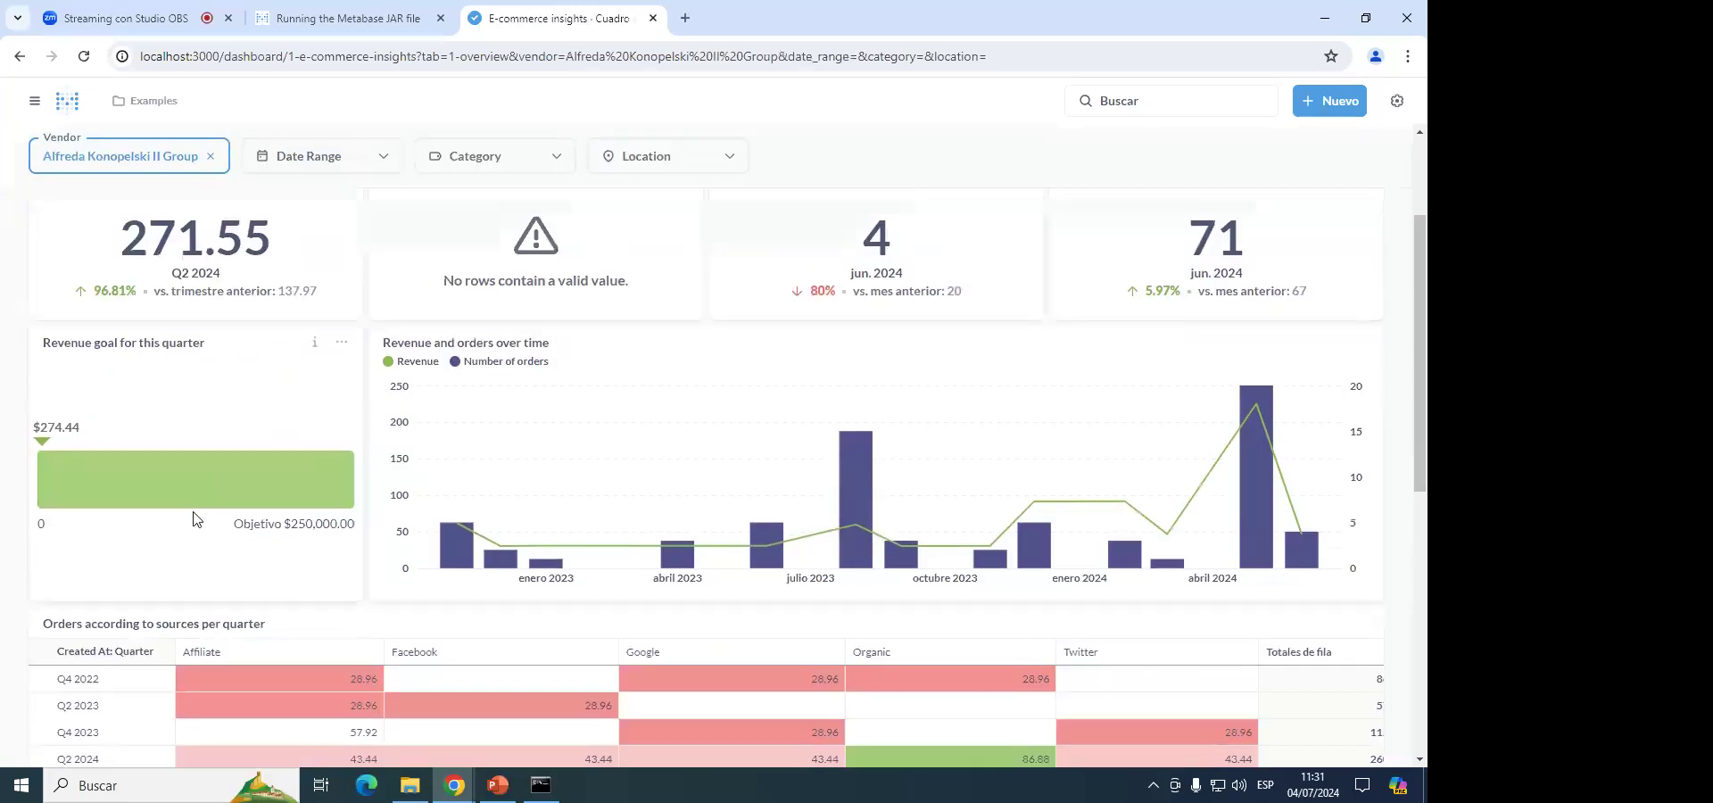
pyautogui.scroll(2, 196, 518)
pyautogui.click(682, 357)
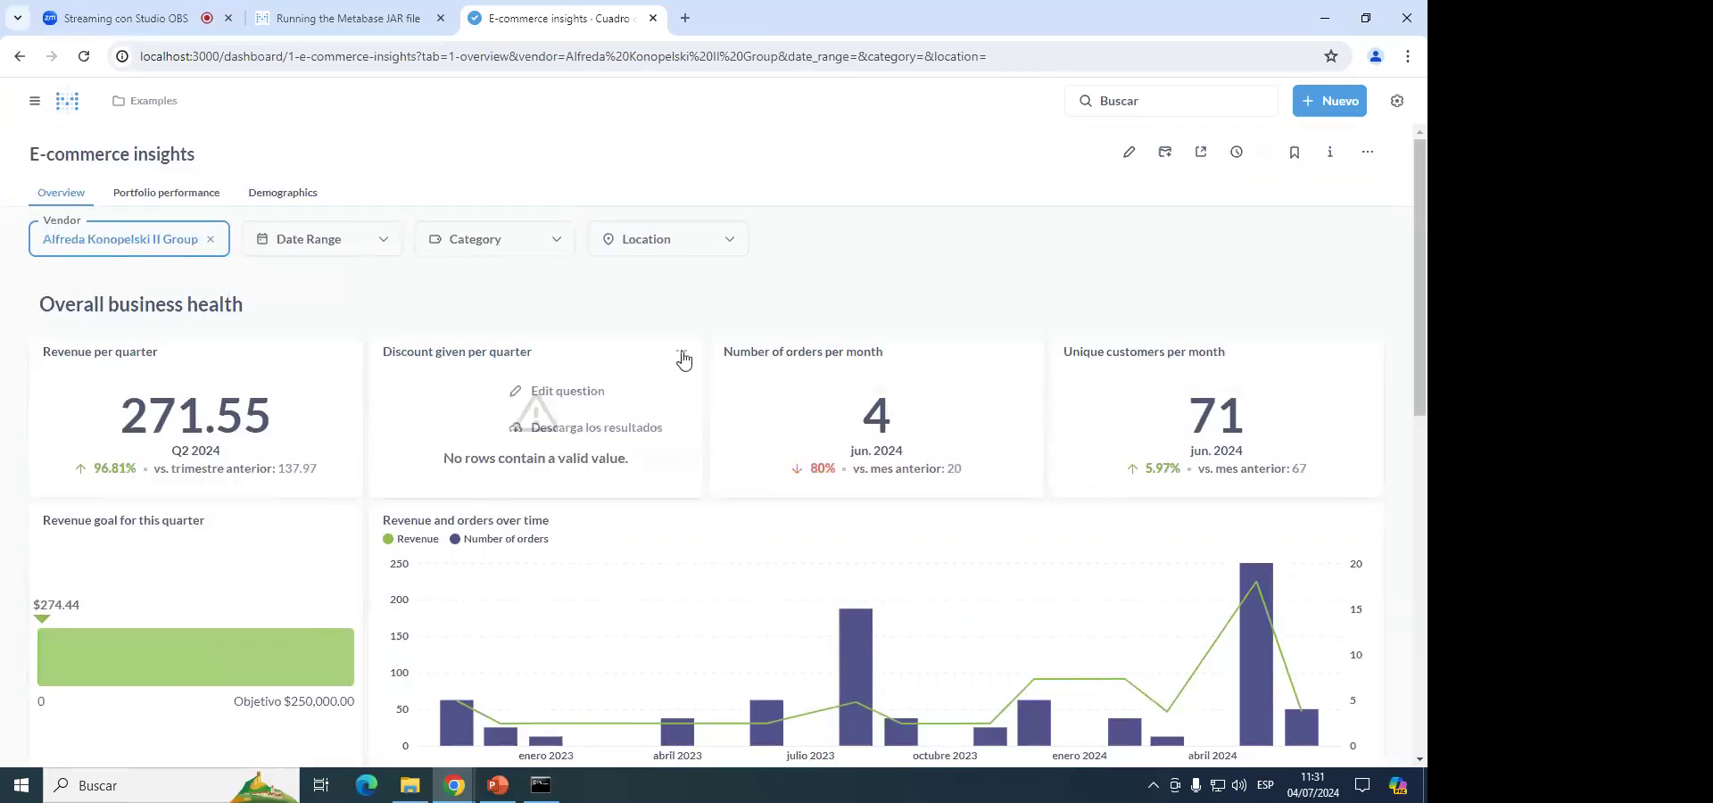
pyautogui.click(570, 390)
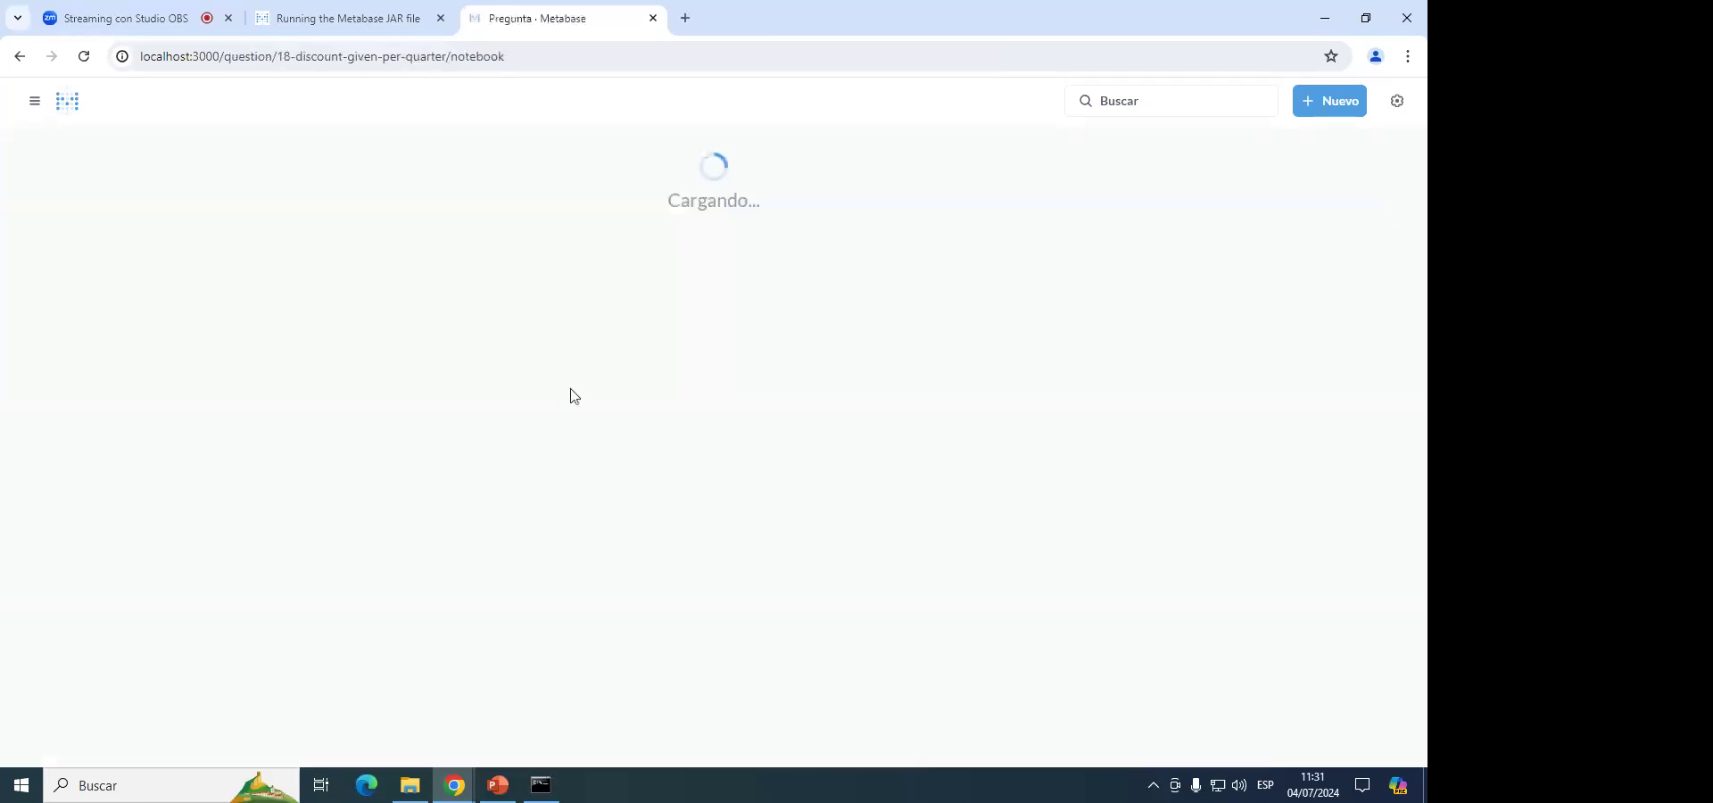
pyautogui.click(19, 56)
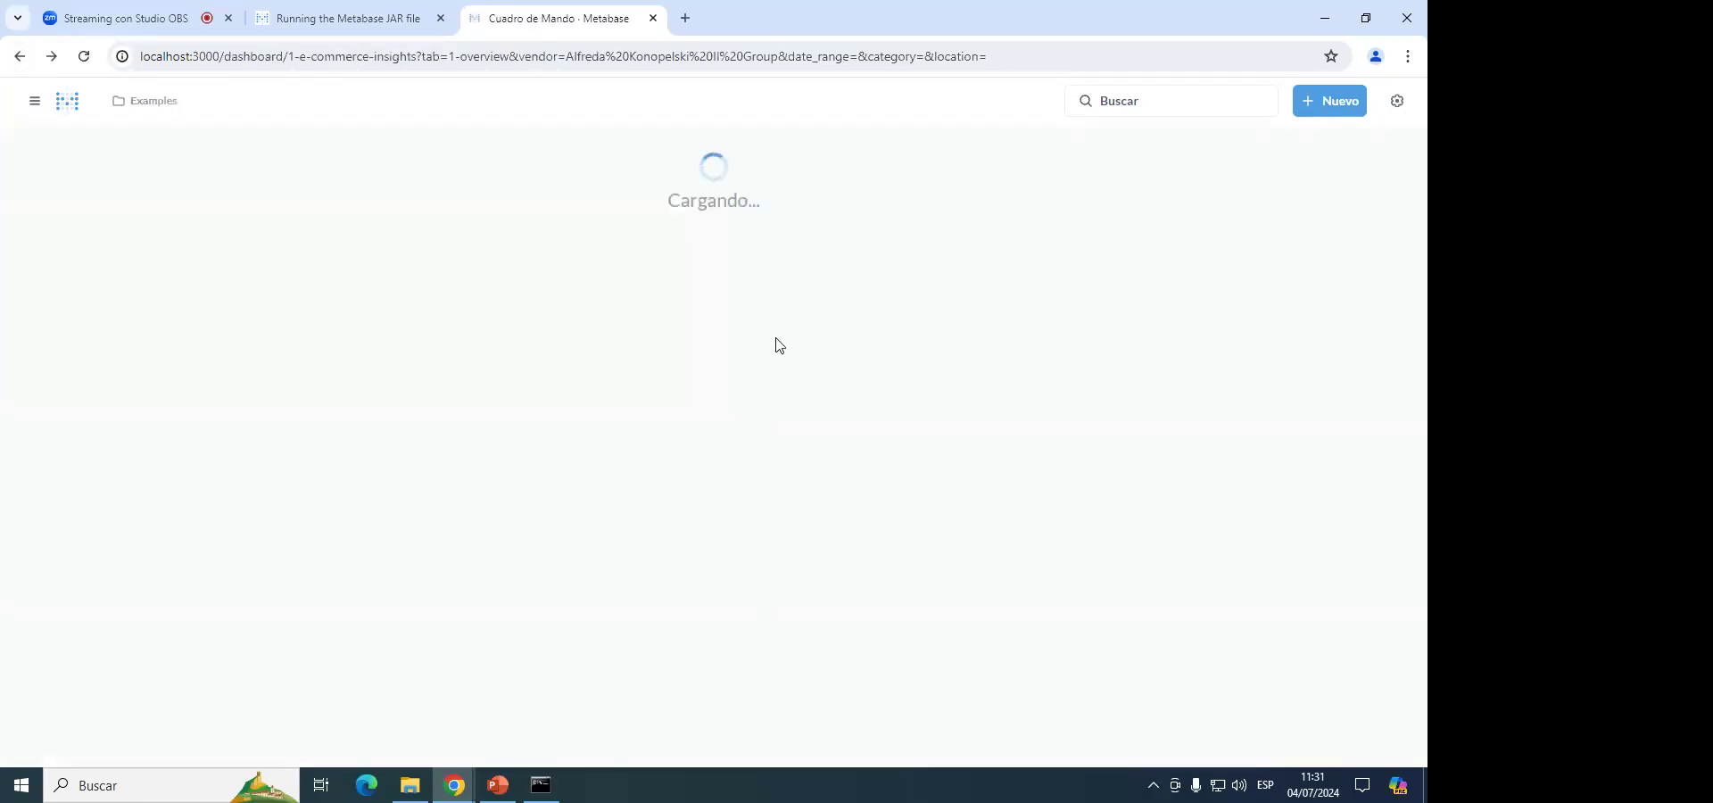
# Set the Discount given per quarter card to be hidden when it has no results, and save the E-commerce insights dashboard.
pyautogui.click(1130, 152)
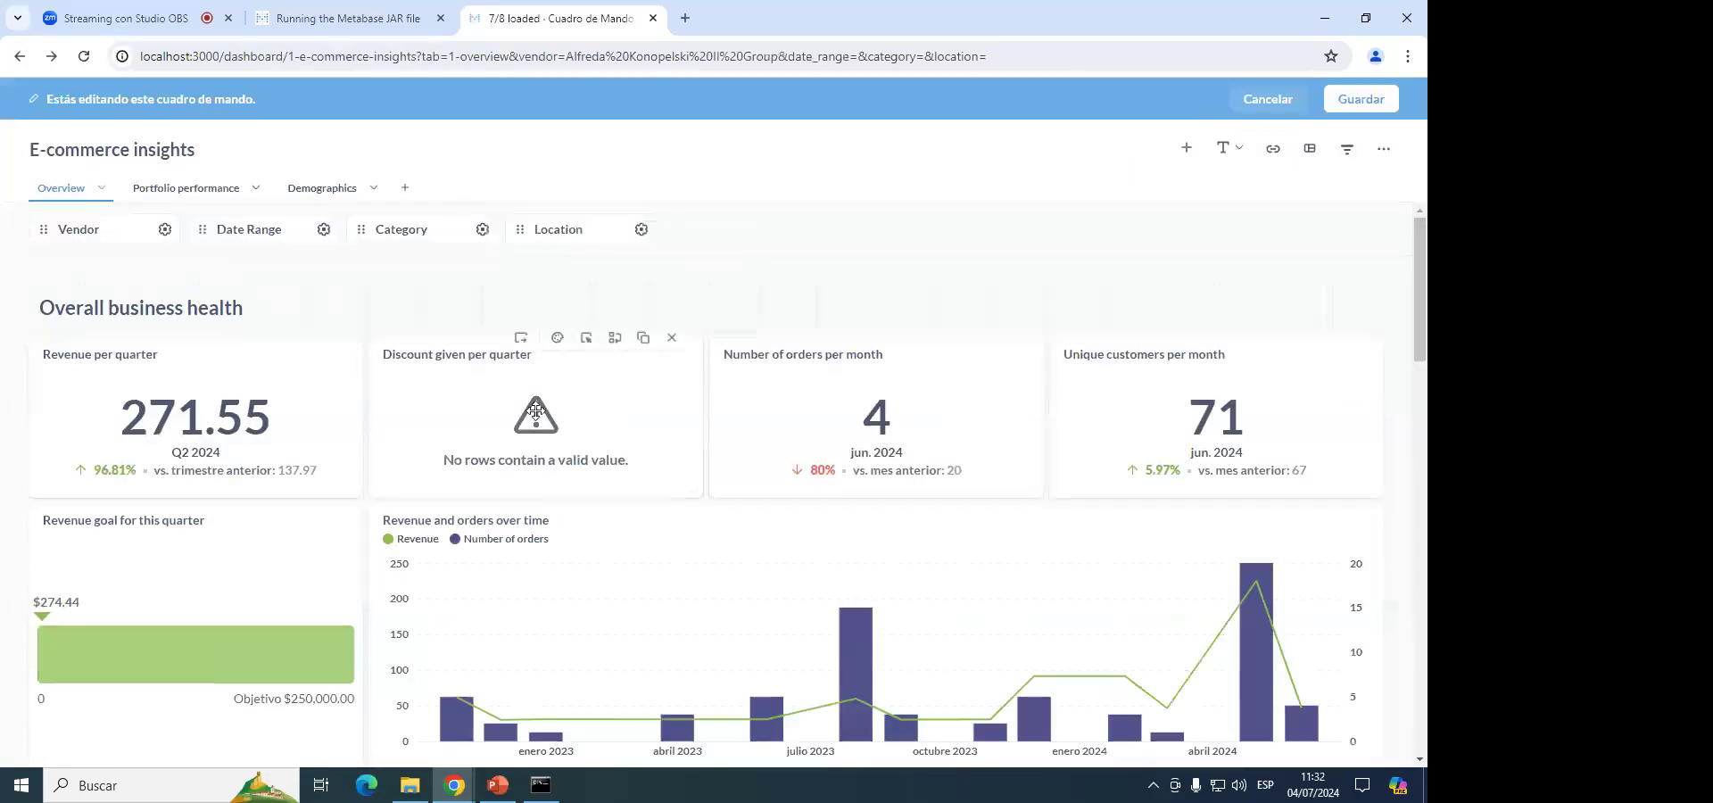
pyautogui.click(555, 339)
pyautogui.click(459, 378)
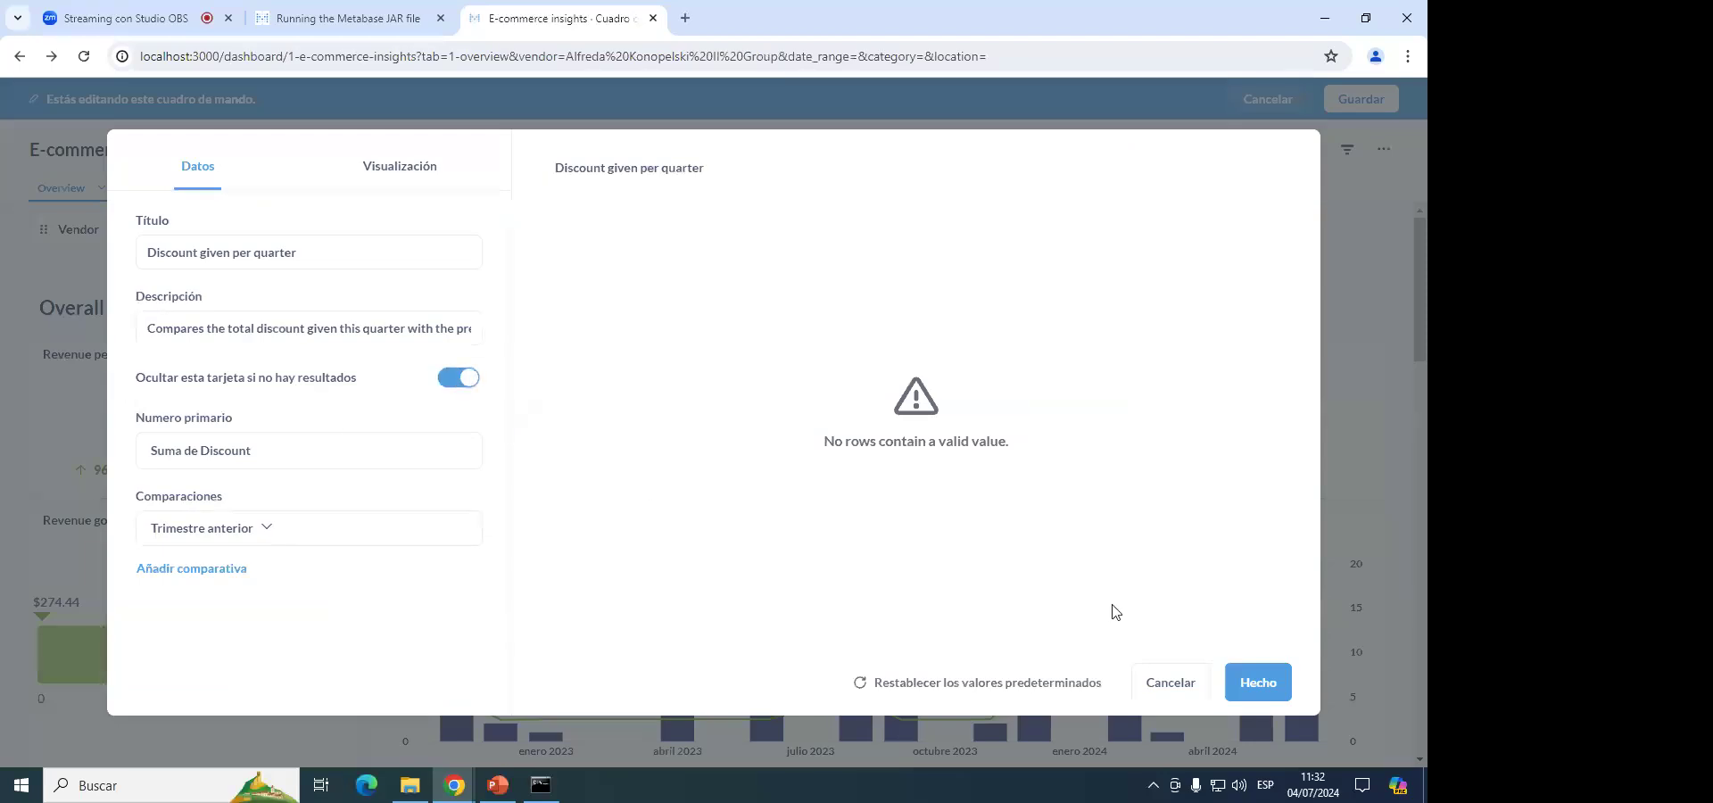
pyautogui.click(1257, 682)
pyautogui.click(1375, 99)
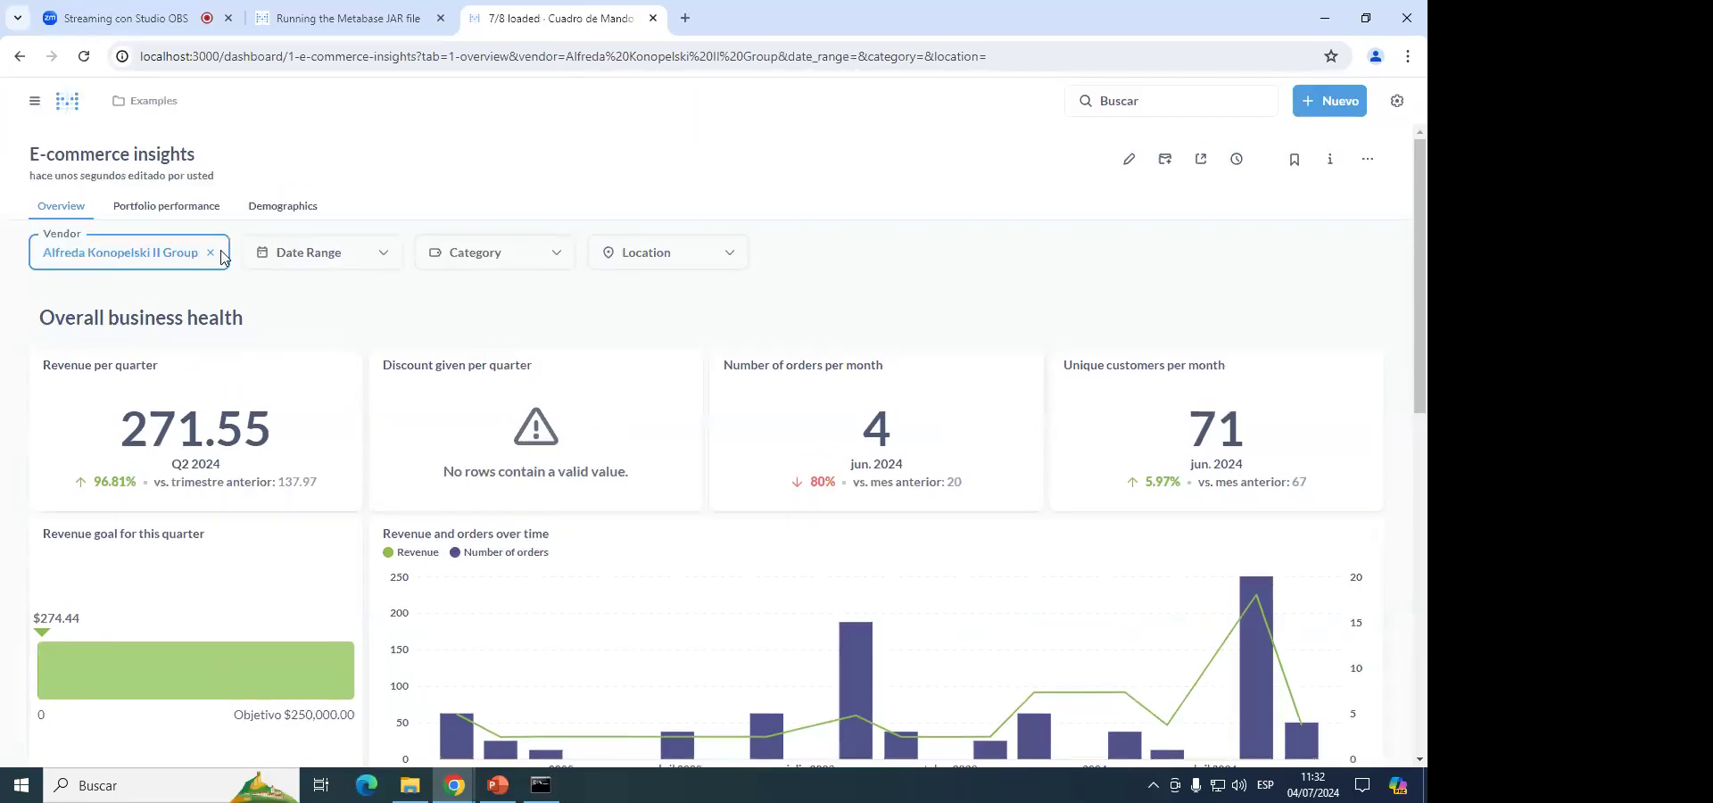
# Clear the Vendor filter and reapply it for Alfreda Konopelski II Group to check the Discount given per quarter card.
pyautogui.click(161, 254)
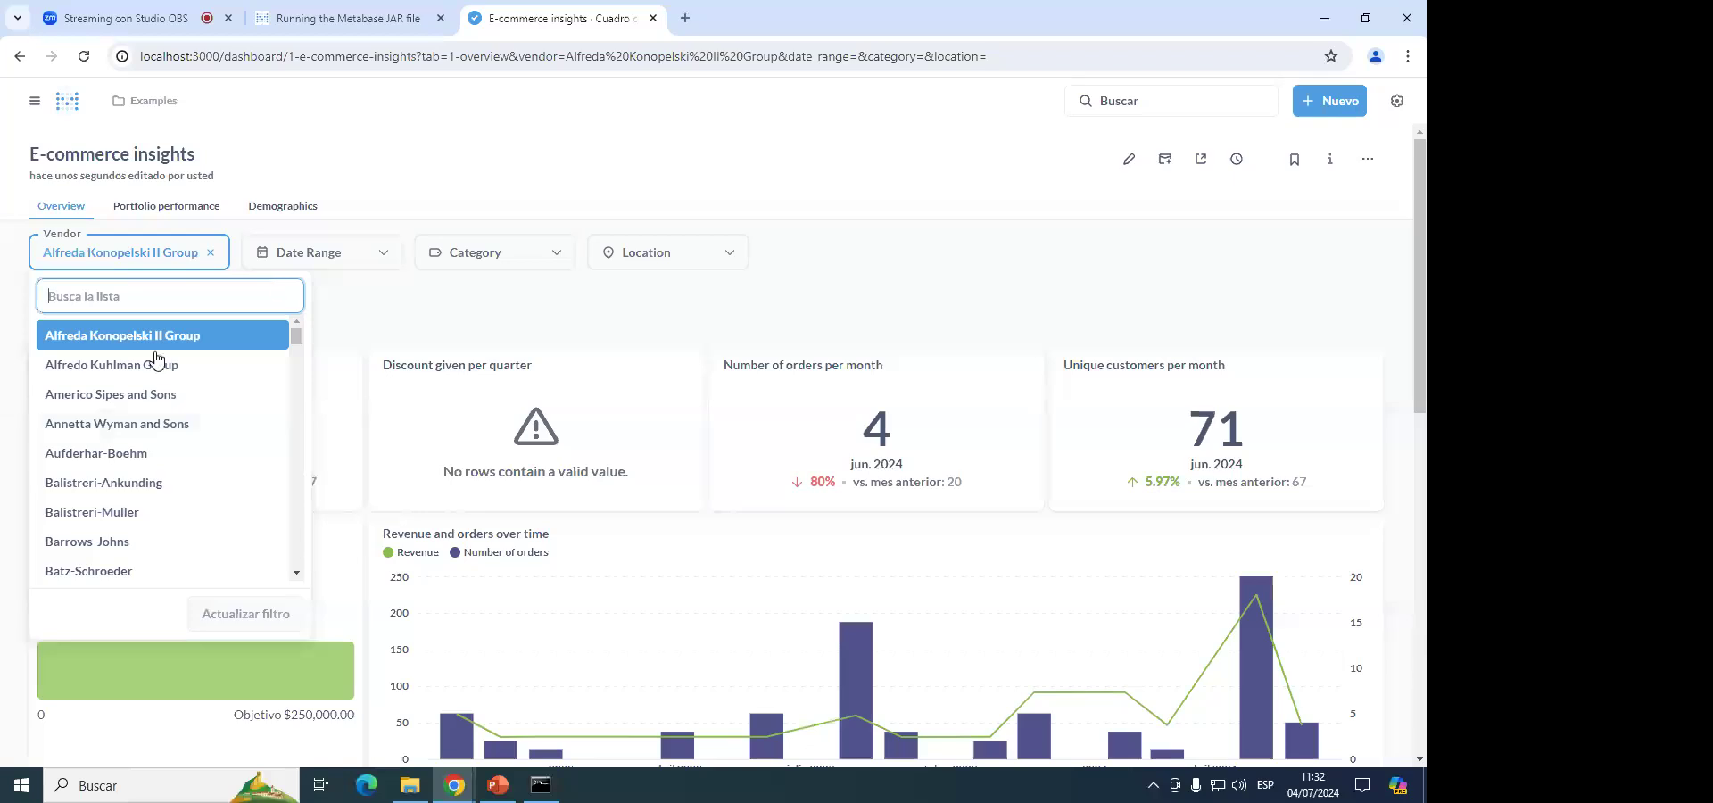
pyautogui.click(203, 251)
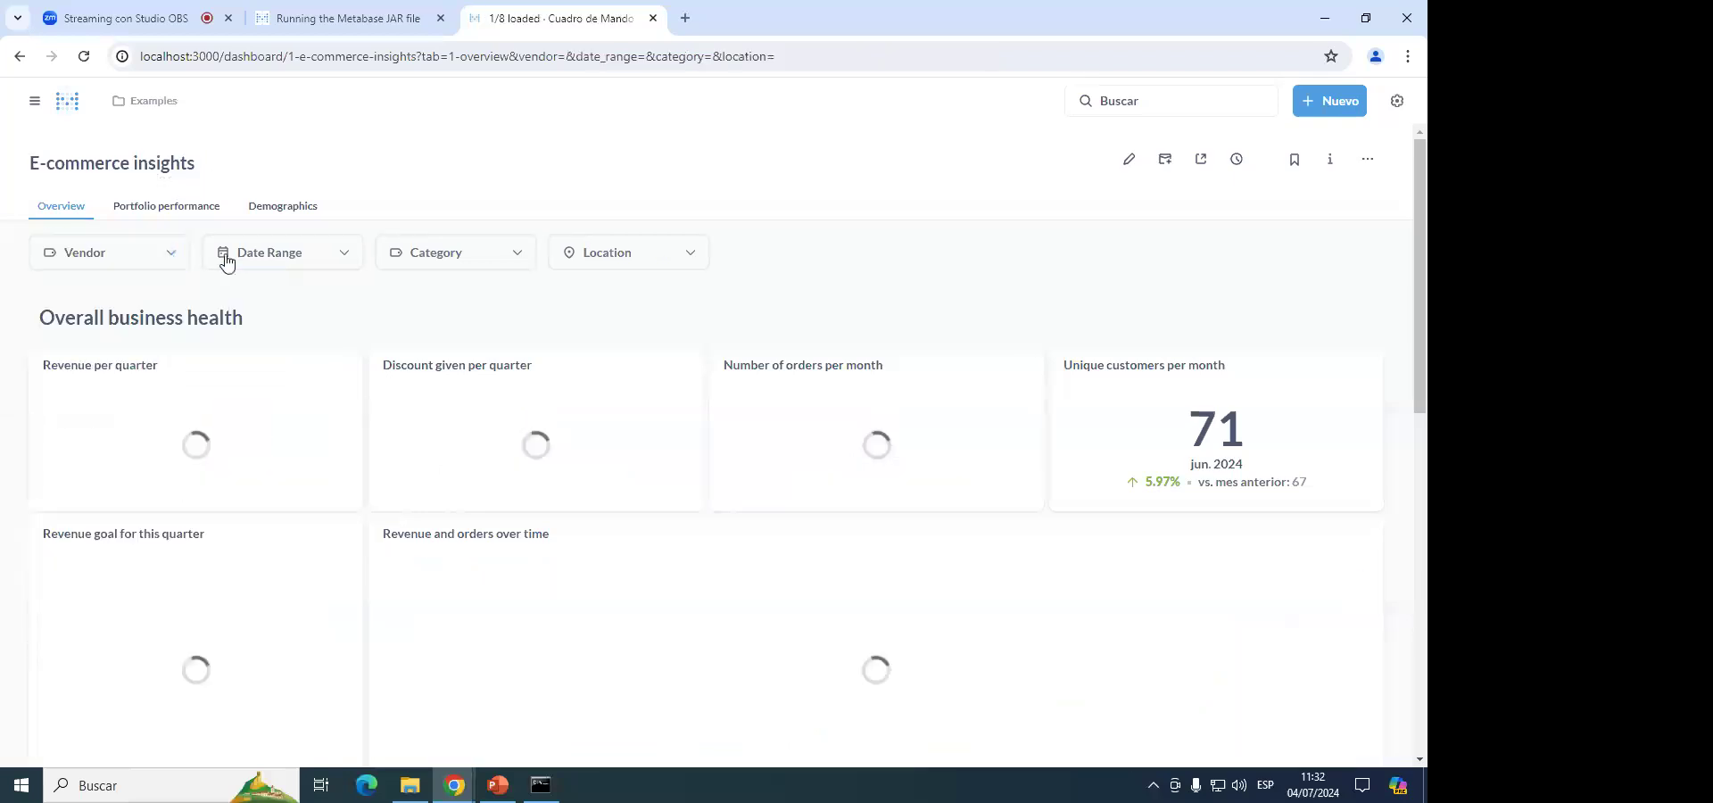
pyautogui.click(143, 256)
pyautogui.click(124, 337)
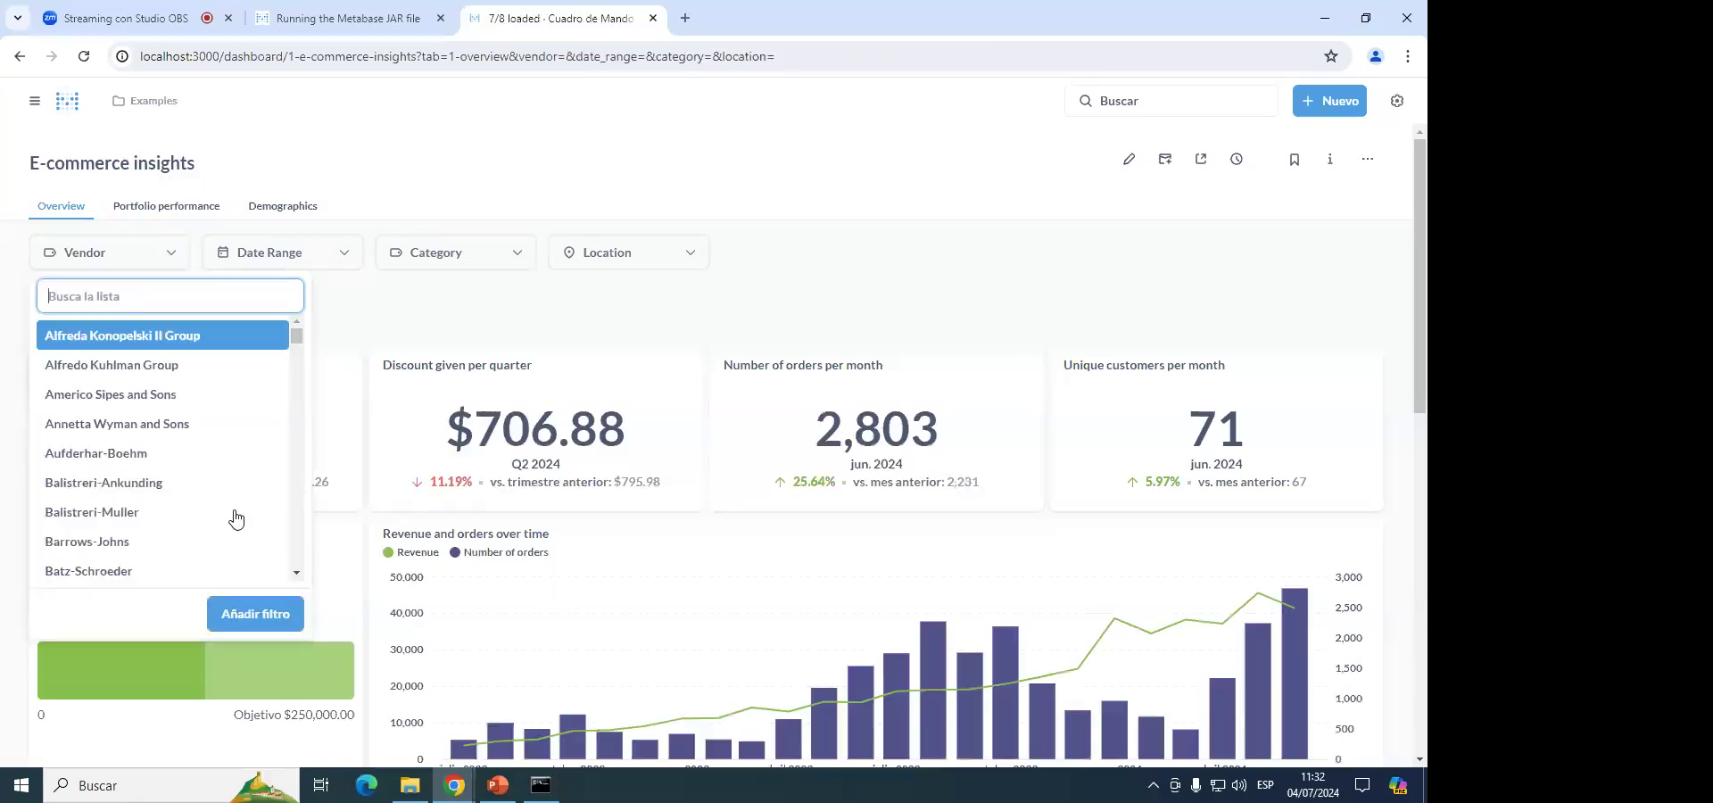
pyautogui.click(252, 613)
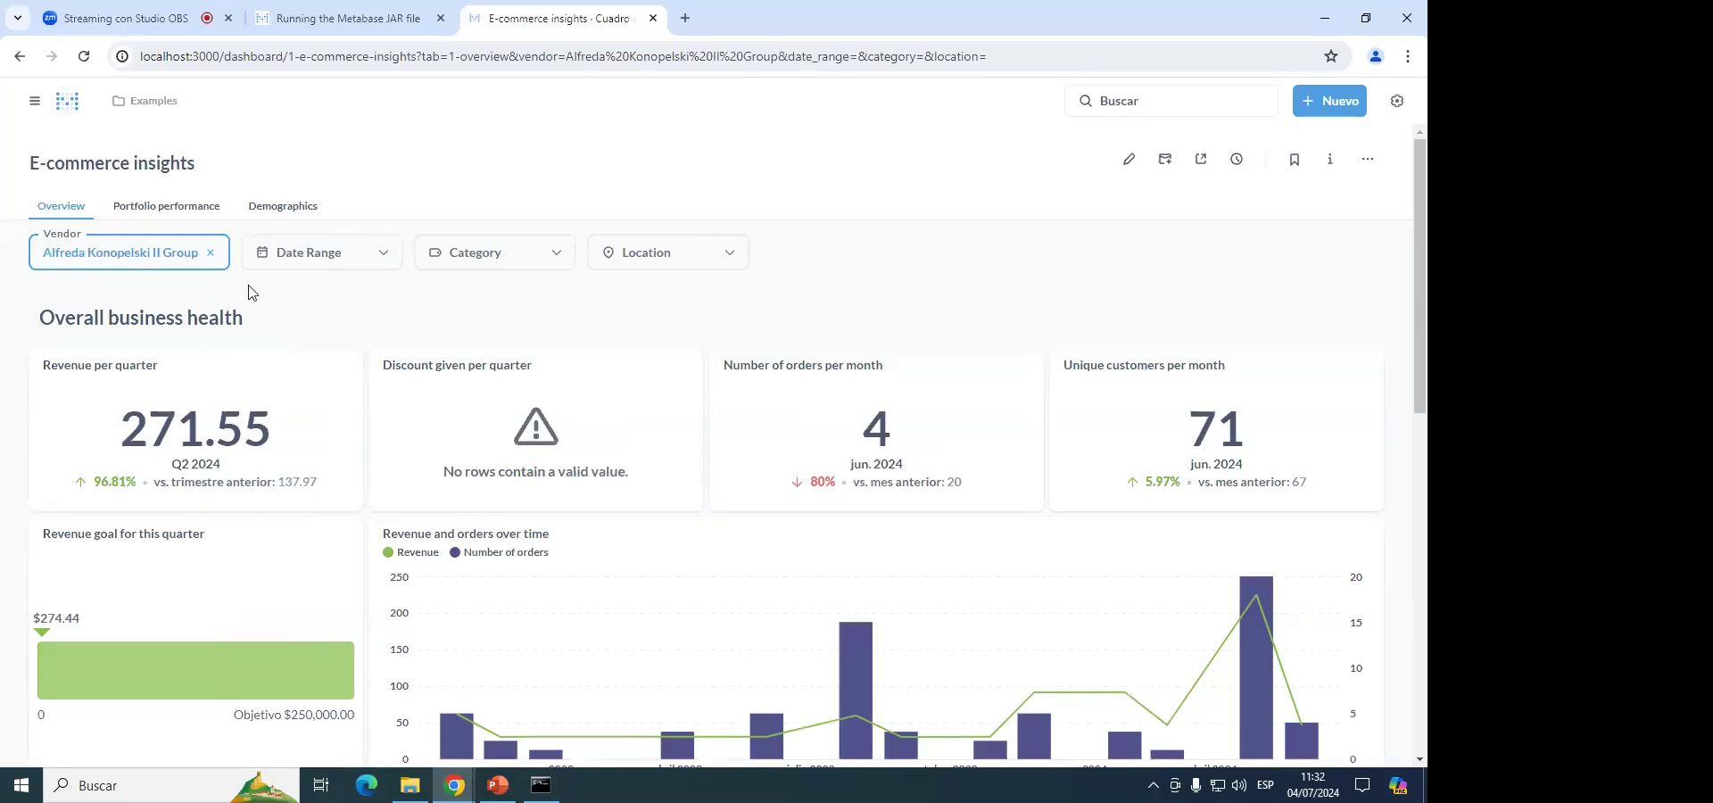
# Clear the Vendor filter, set the Date Range filter to July 3–5, 2024, and look over the Overview cards.
pyautogui.click(210, 253)
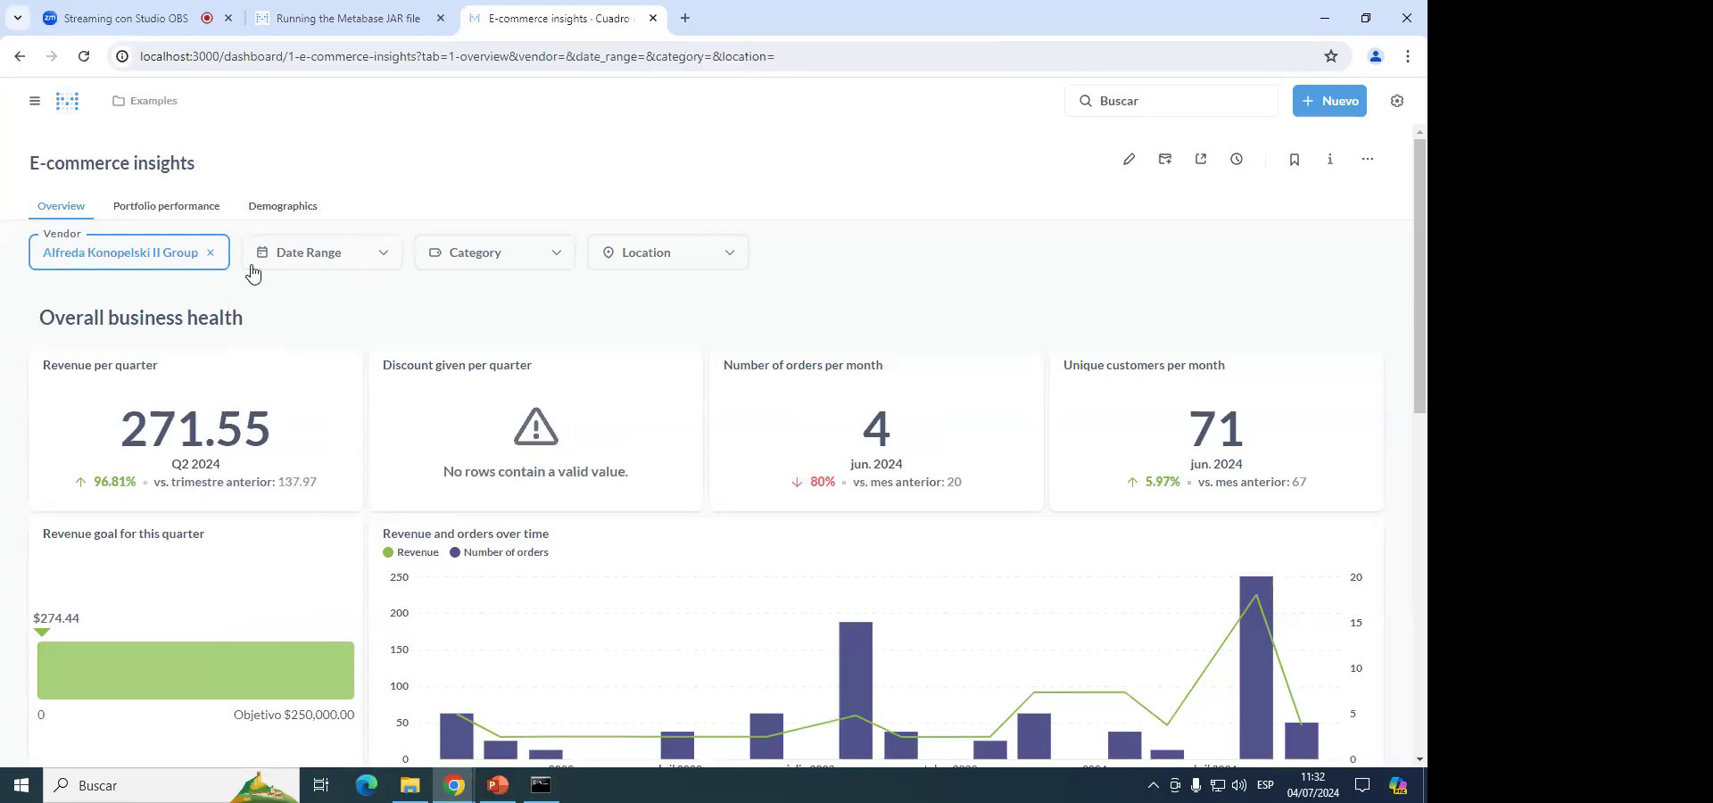
pyautogui.click(309, 264)
pyautogui.click(397, 428)
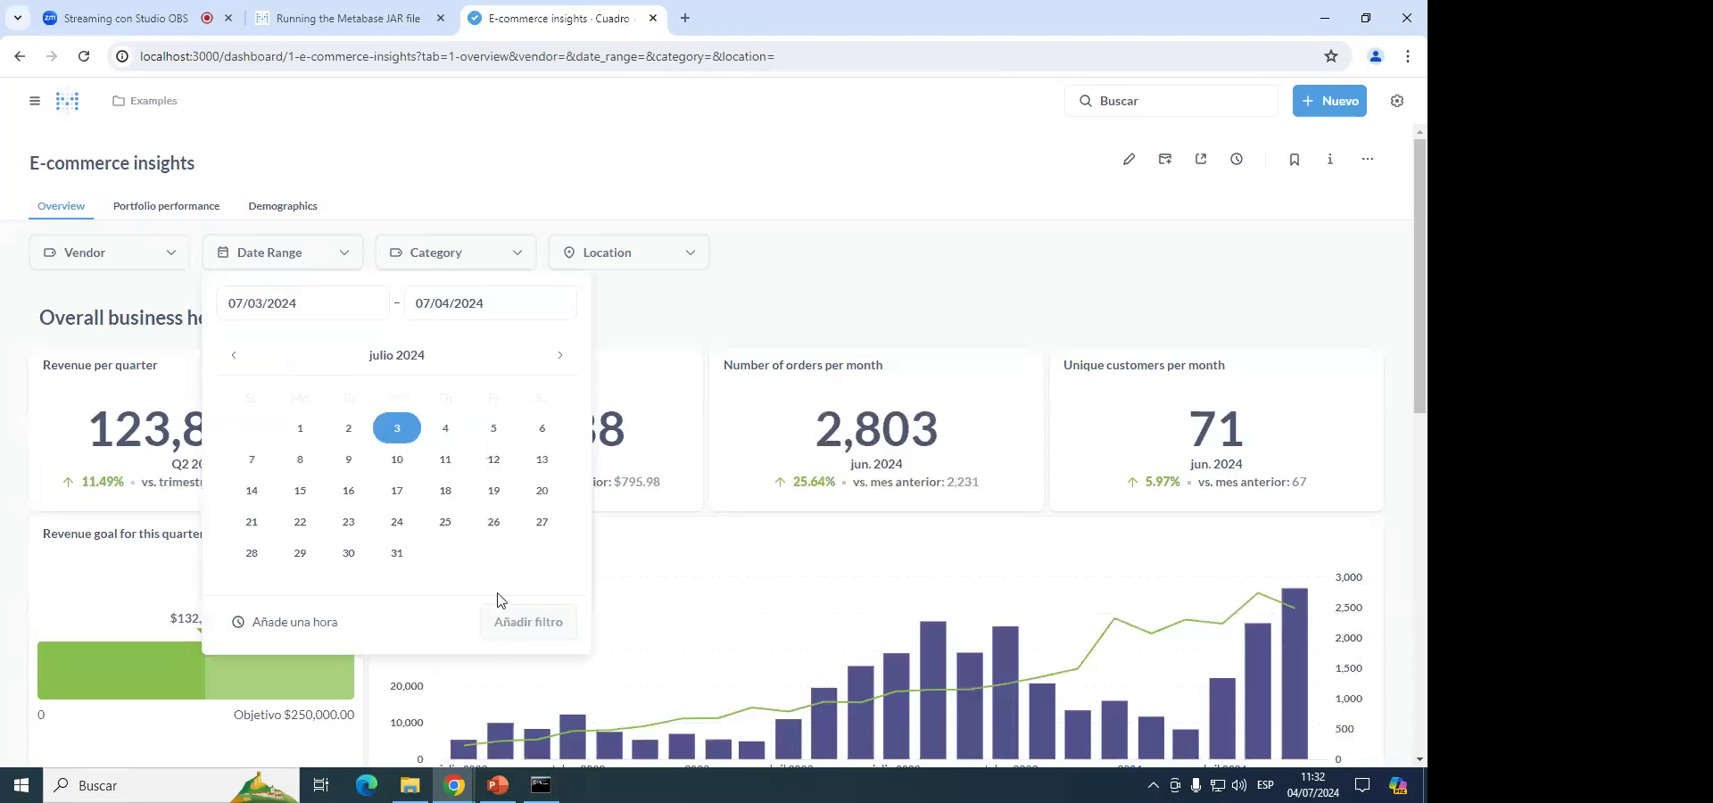
pyautogui.click(494, 428)
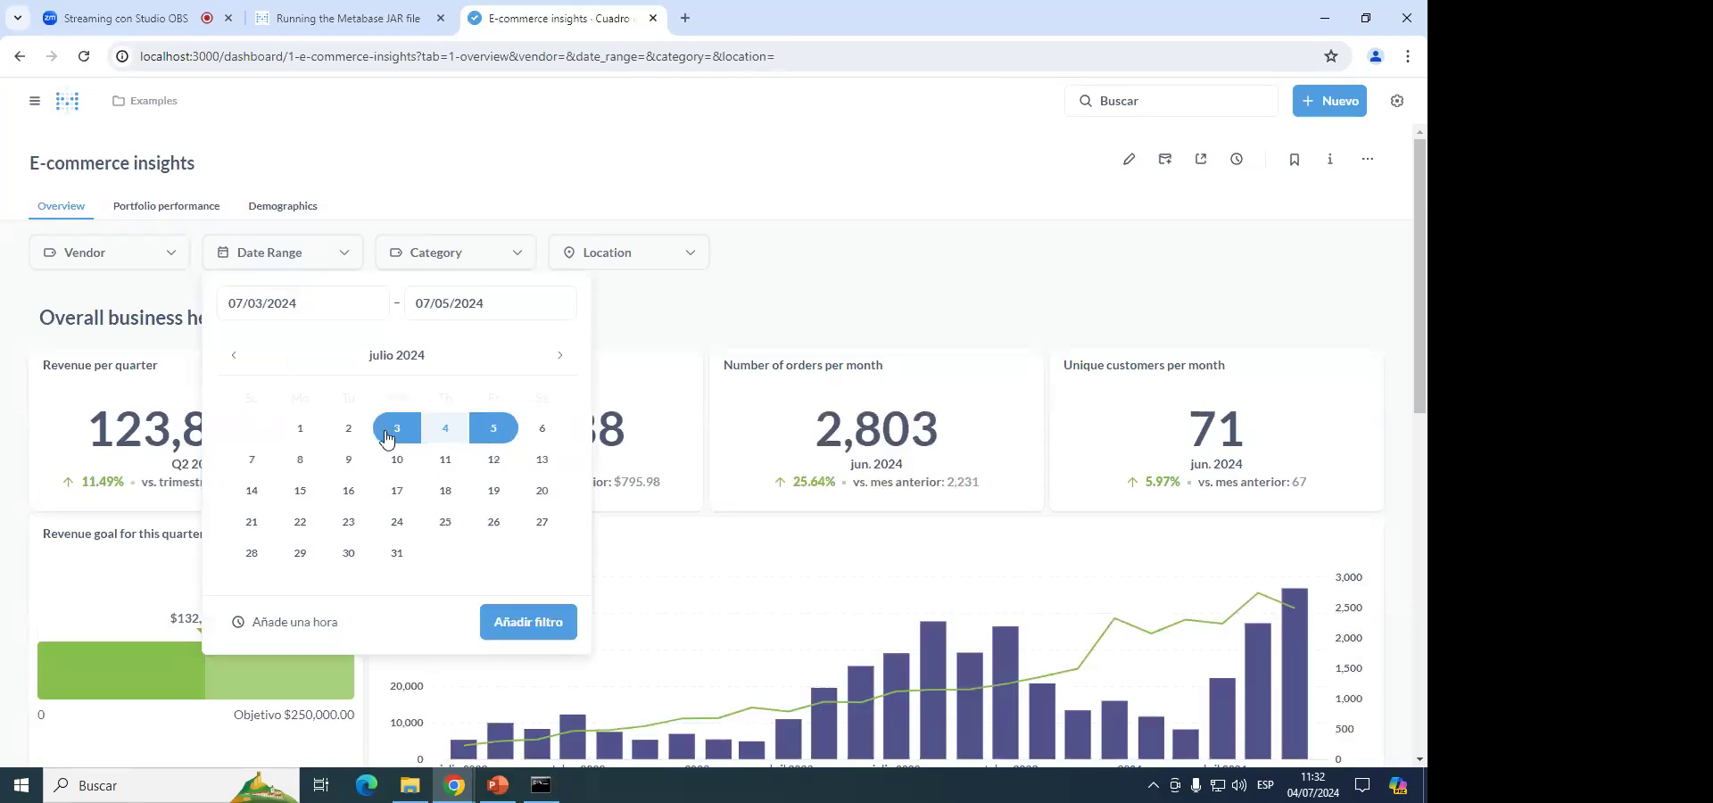
pyautogui.click(504, 624)
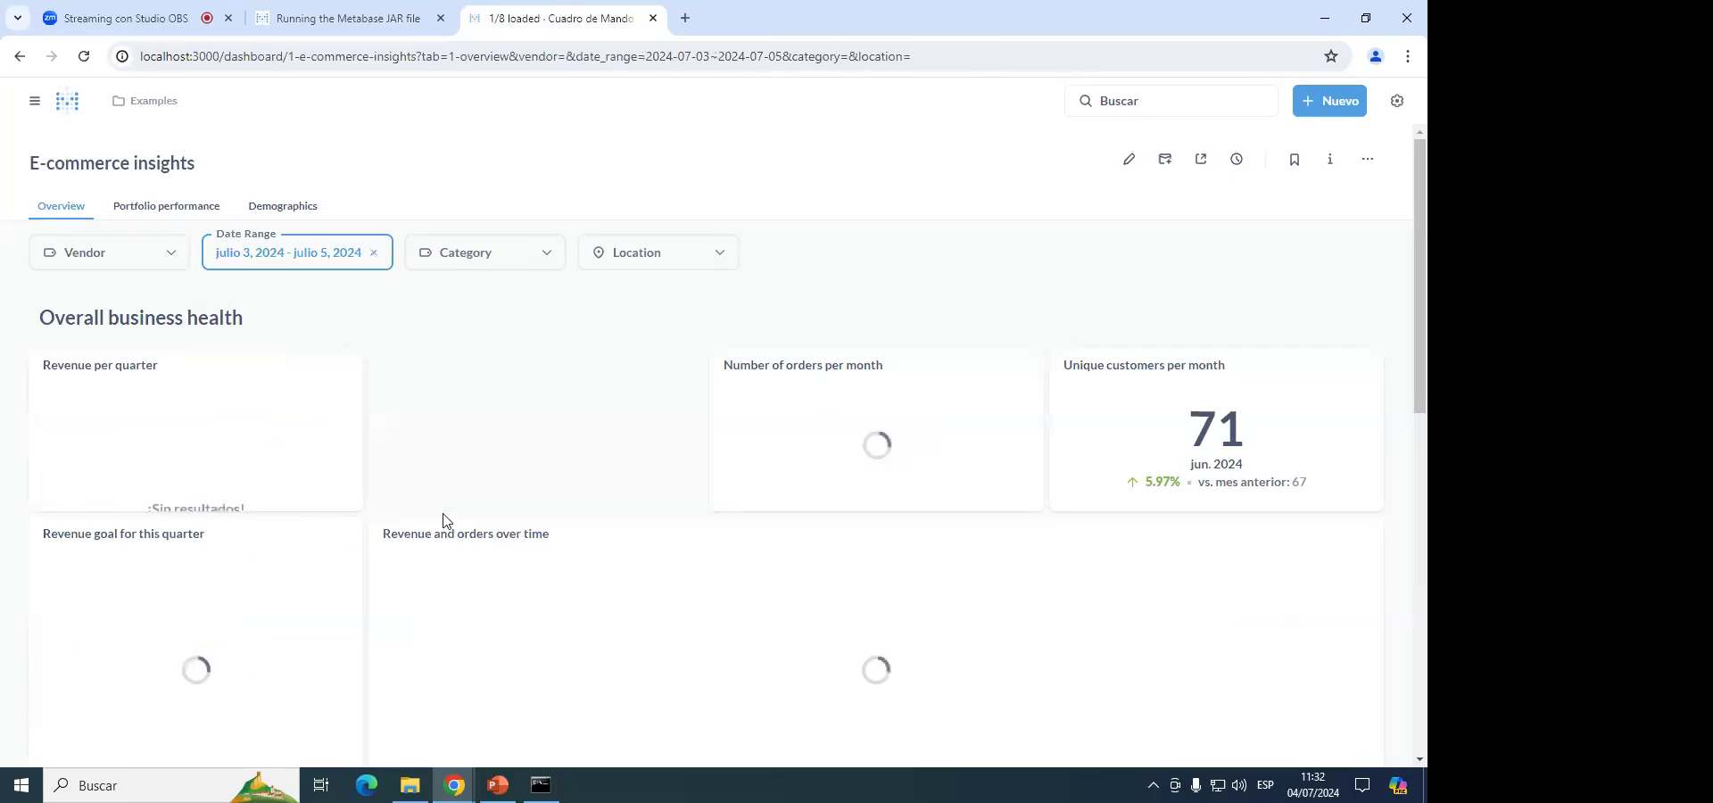
pyautogui.scroll(-7, 389, 533)
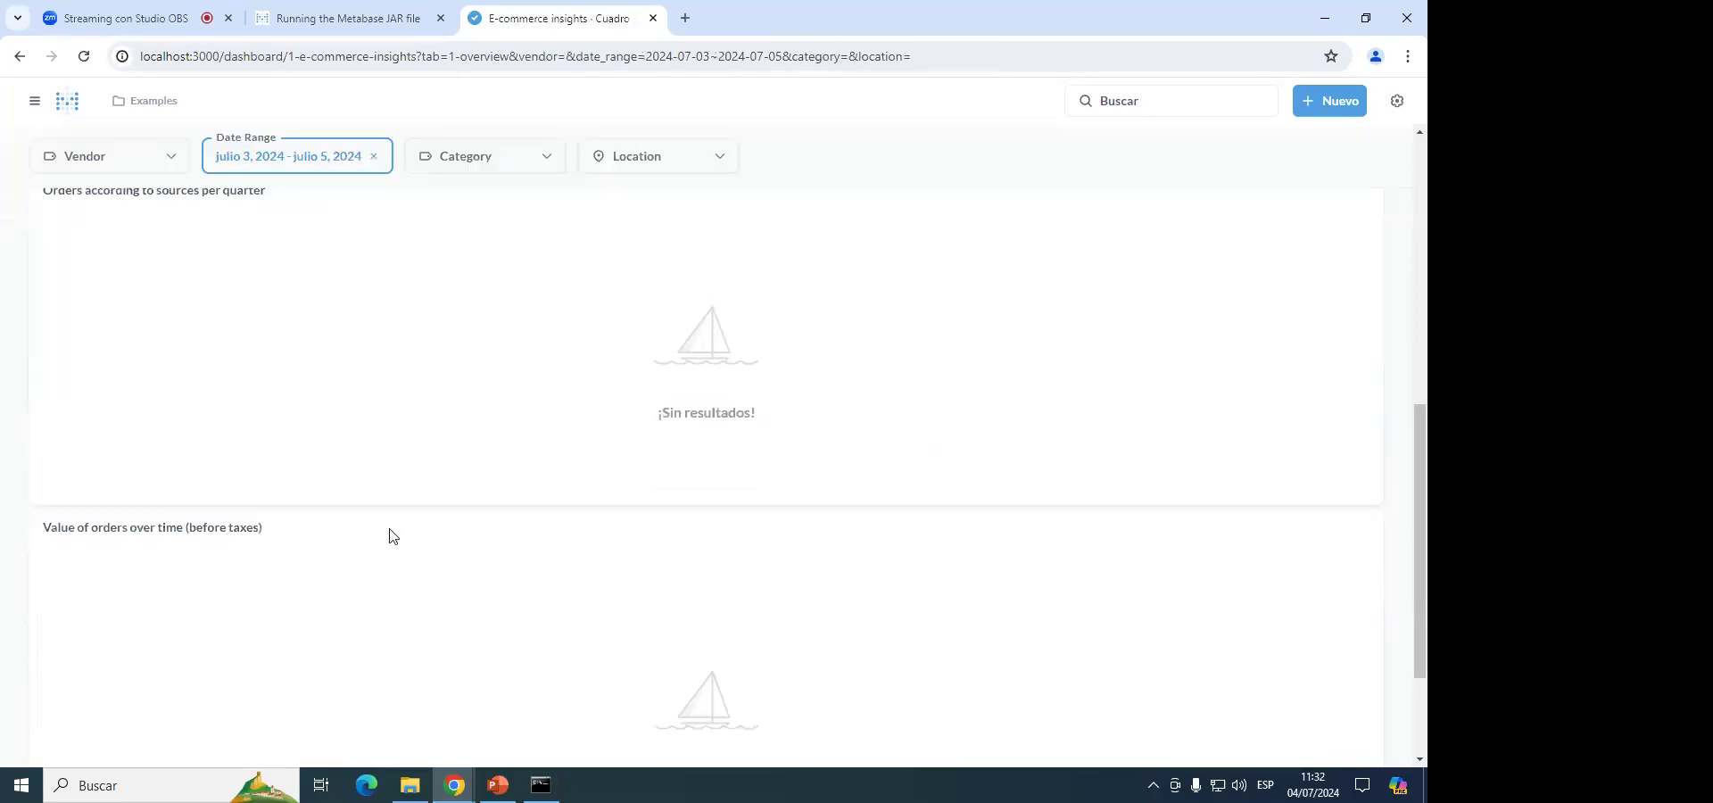
pyautogui.scroll(-2, 419, 527)
pyautogui.scroll(10, 723, 600)
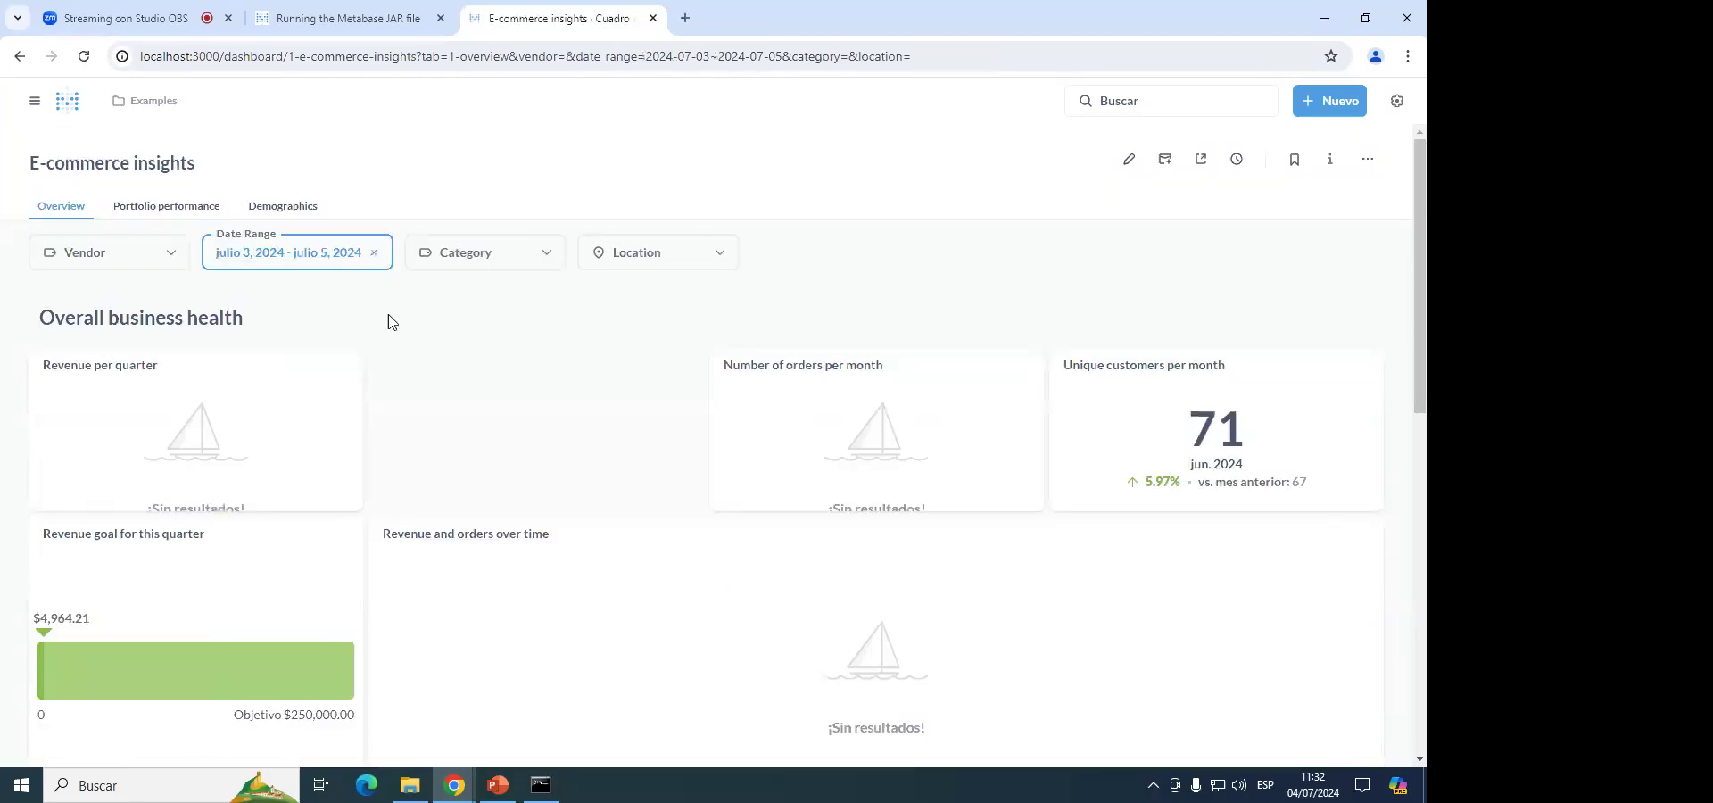
# Clear the Date Range filter, and filter by the vendor Alfreda Konopelski II Group to check the Discount given per quarter card.
pyautogui.click(373, 253)
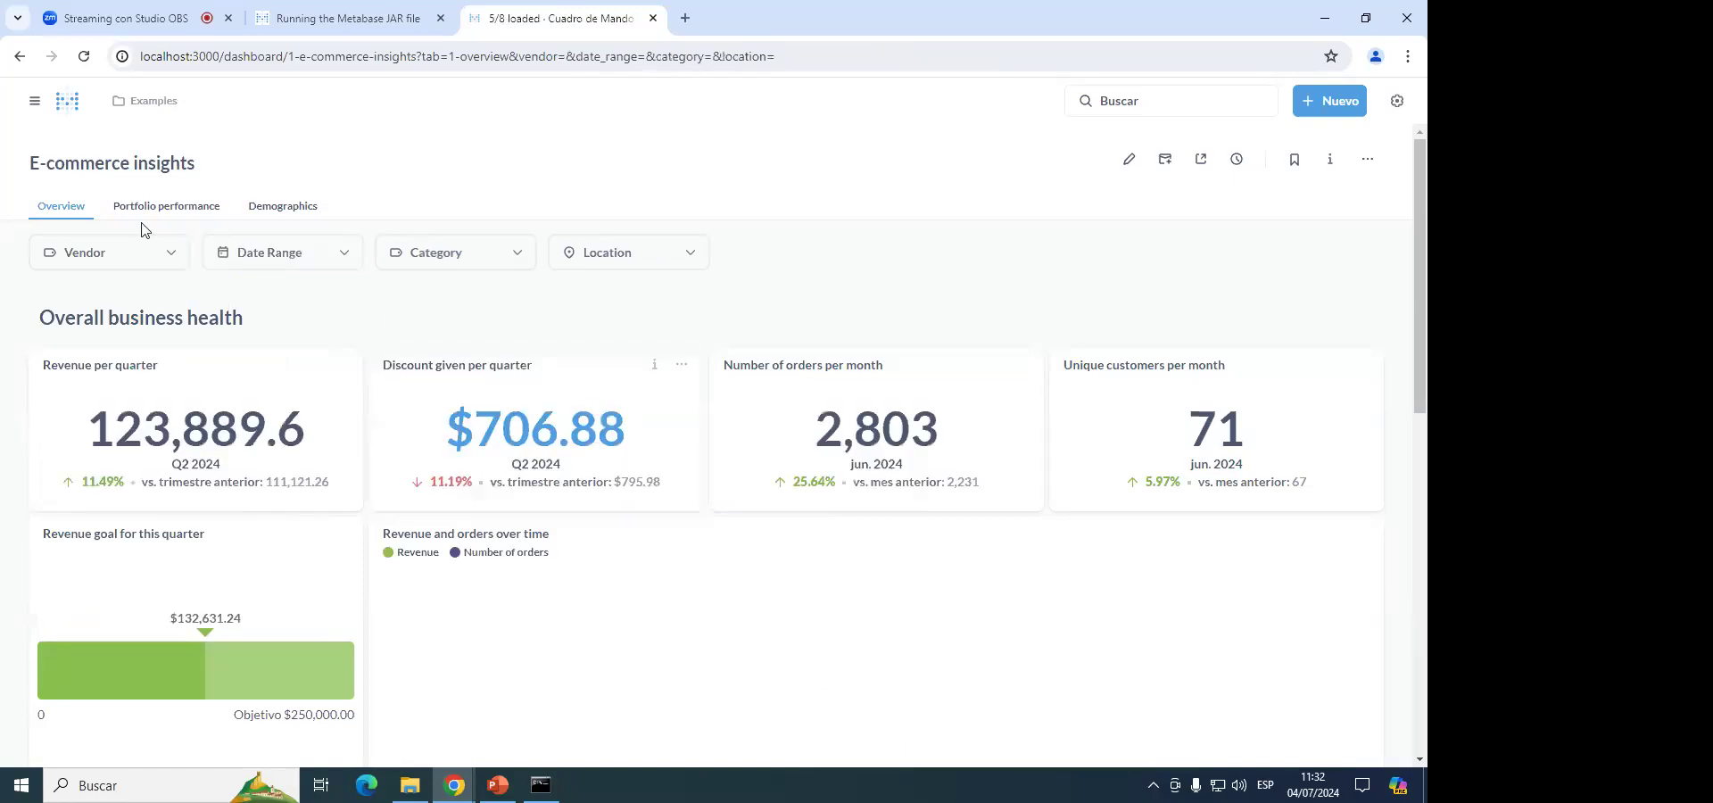
pyautogui.click(133, 253)
pyautogui.click(120, 335)
pyautogui.click(236, 610)
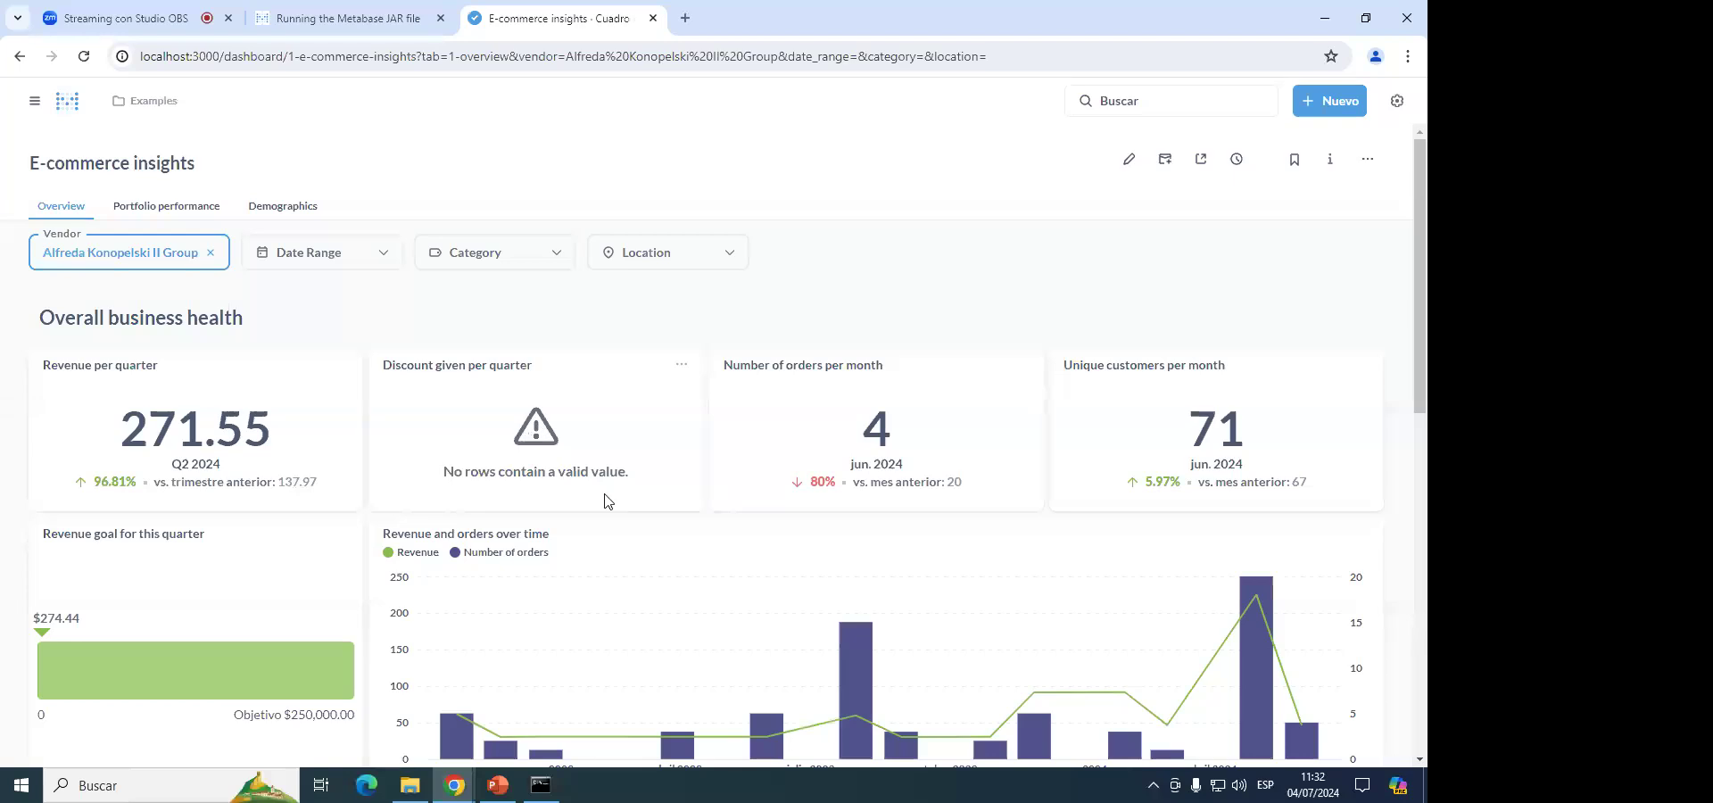
pyautogui.moveTo(625, 469); pyautogui.dragTo(451, 427)
pyautogui.click(424, 399)
# Clear the Vendor filter and look over the unfiltered Overview charts.
pyautogui.click(211, 257)
pyautogui.scroll(-5, 826, 432)
pyautogui.scroll(-5, 816, 433)
pyautogui.scroll(8, 810, 446)
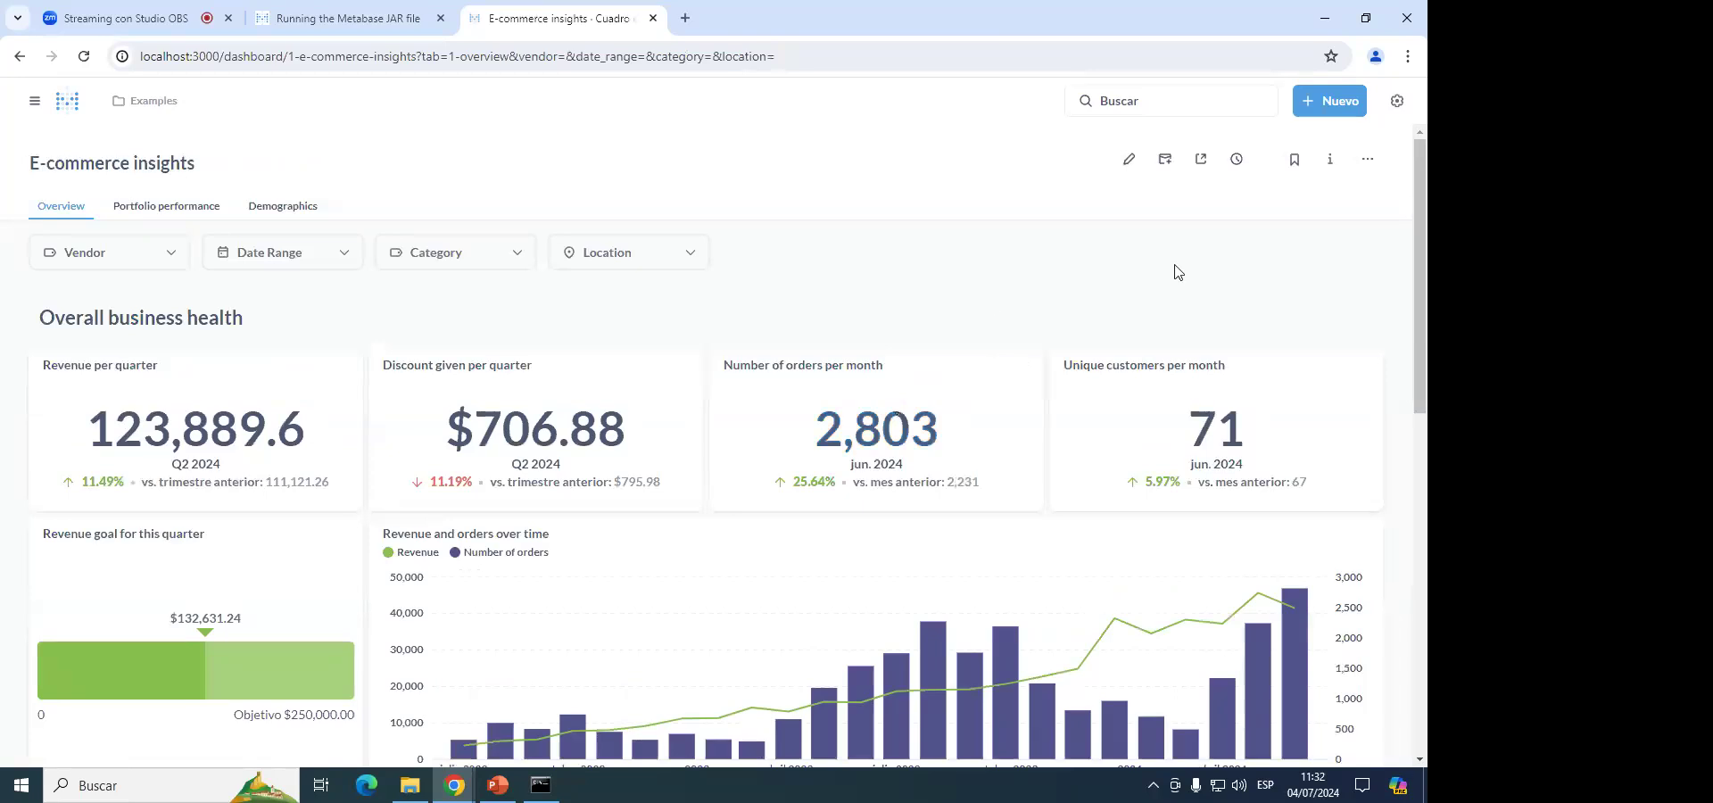
# Review the dashboard's email and Slack subscription options, close them, and look at the Number of orders per month card.
pyautogui.click(1165, 166)
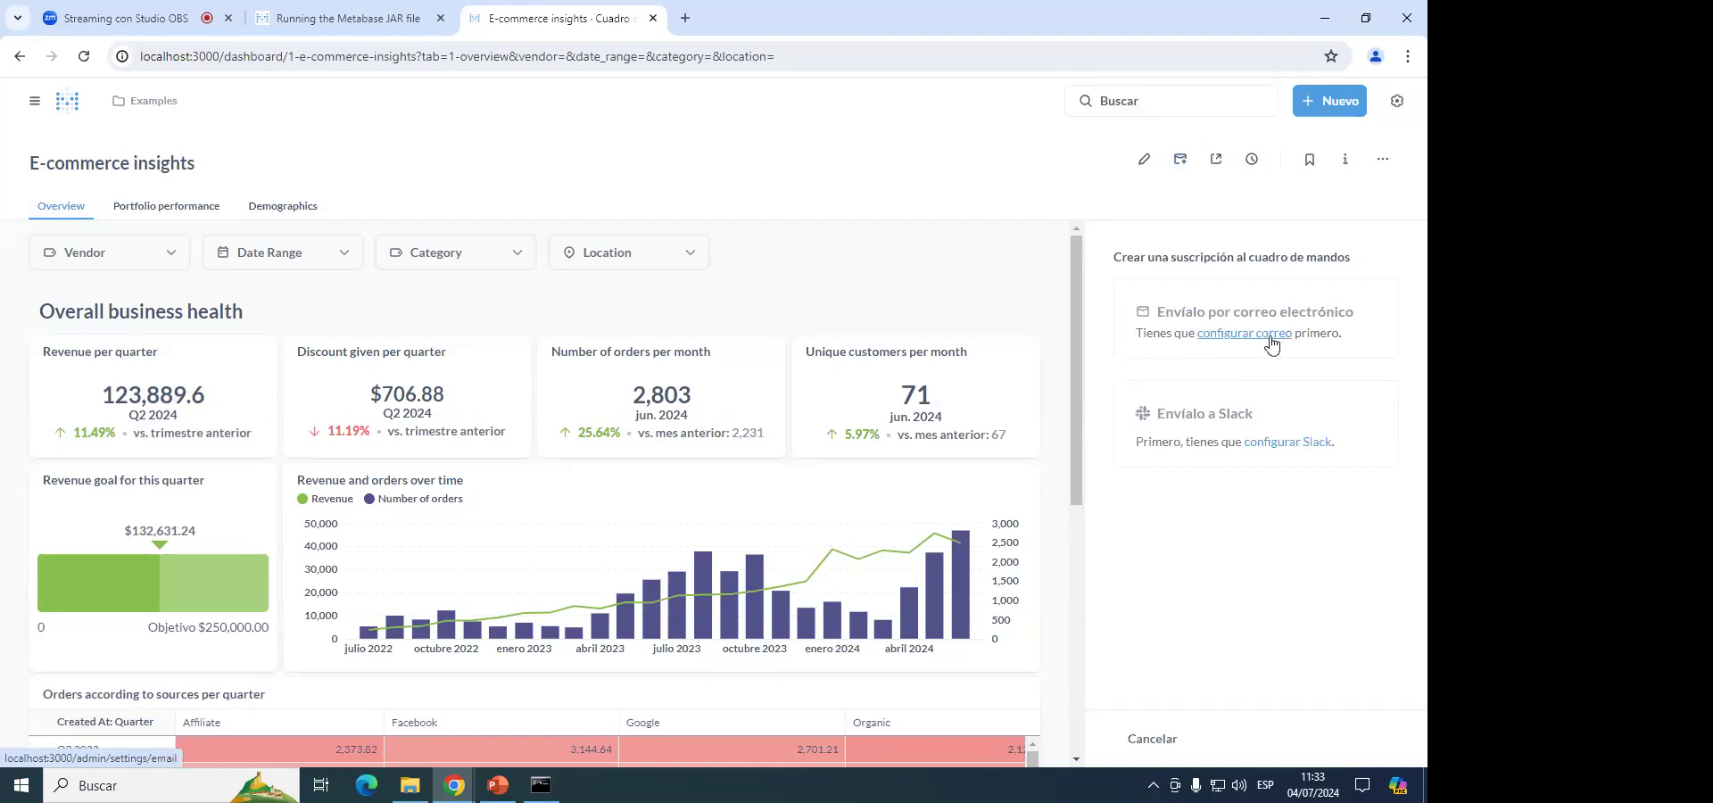
pyautogui.click(1162, 736)
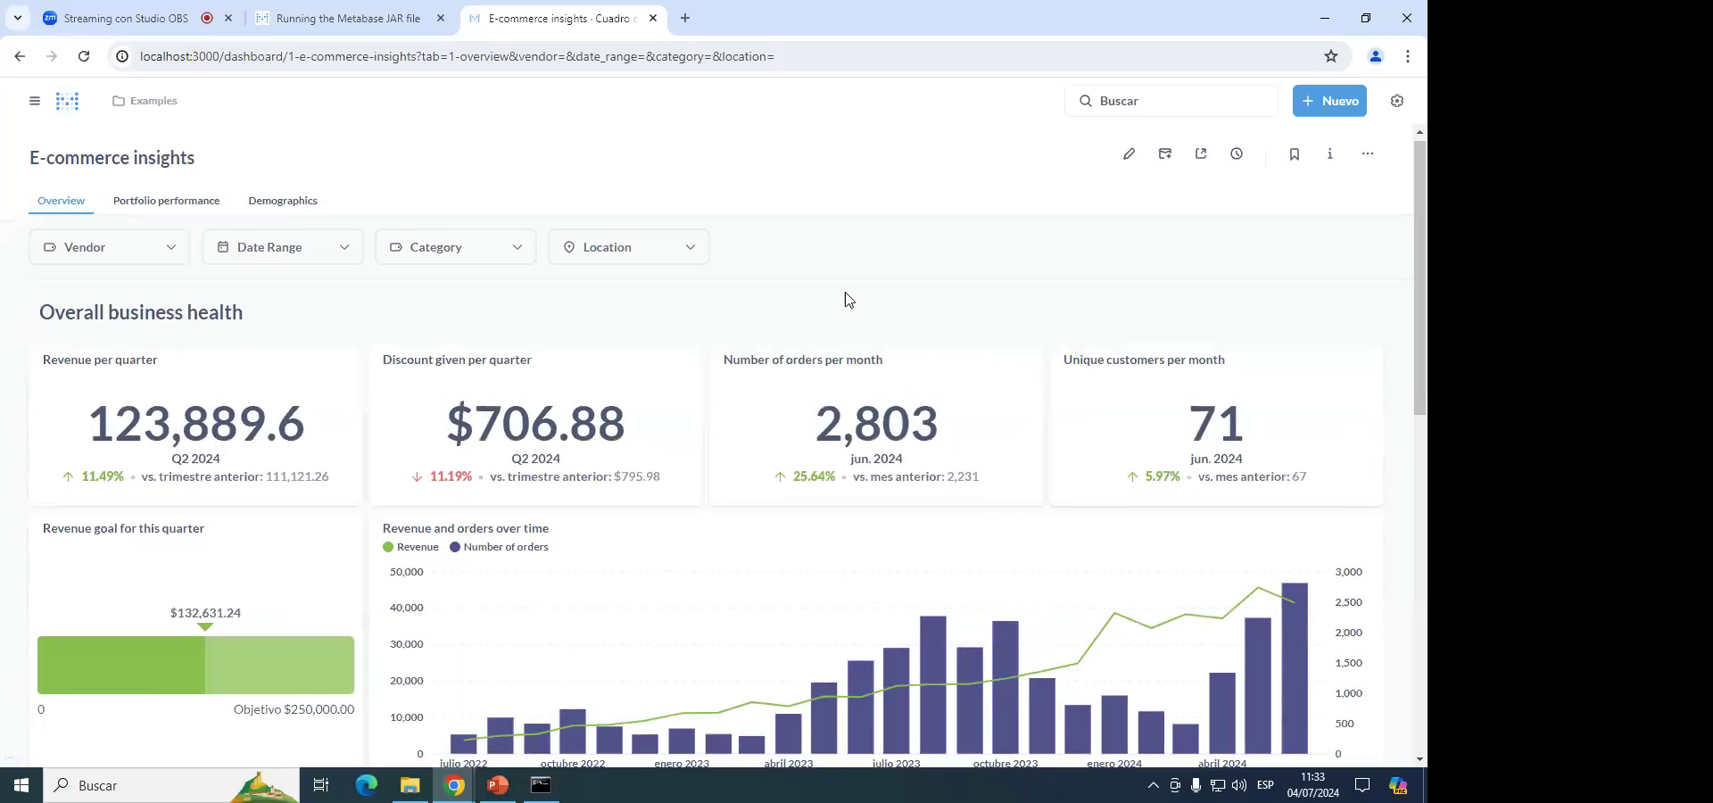
pyautogui.scroll(-1, 892, 321)
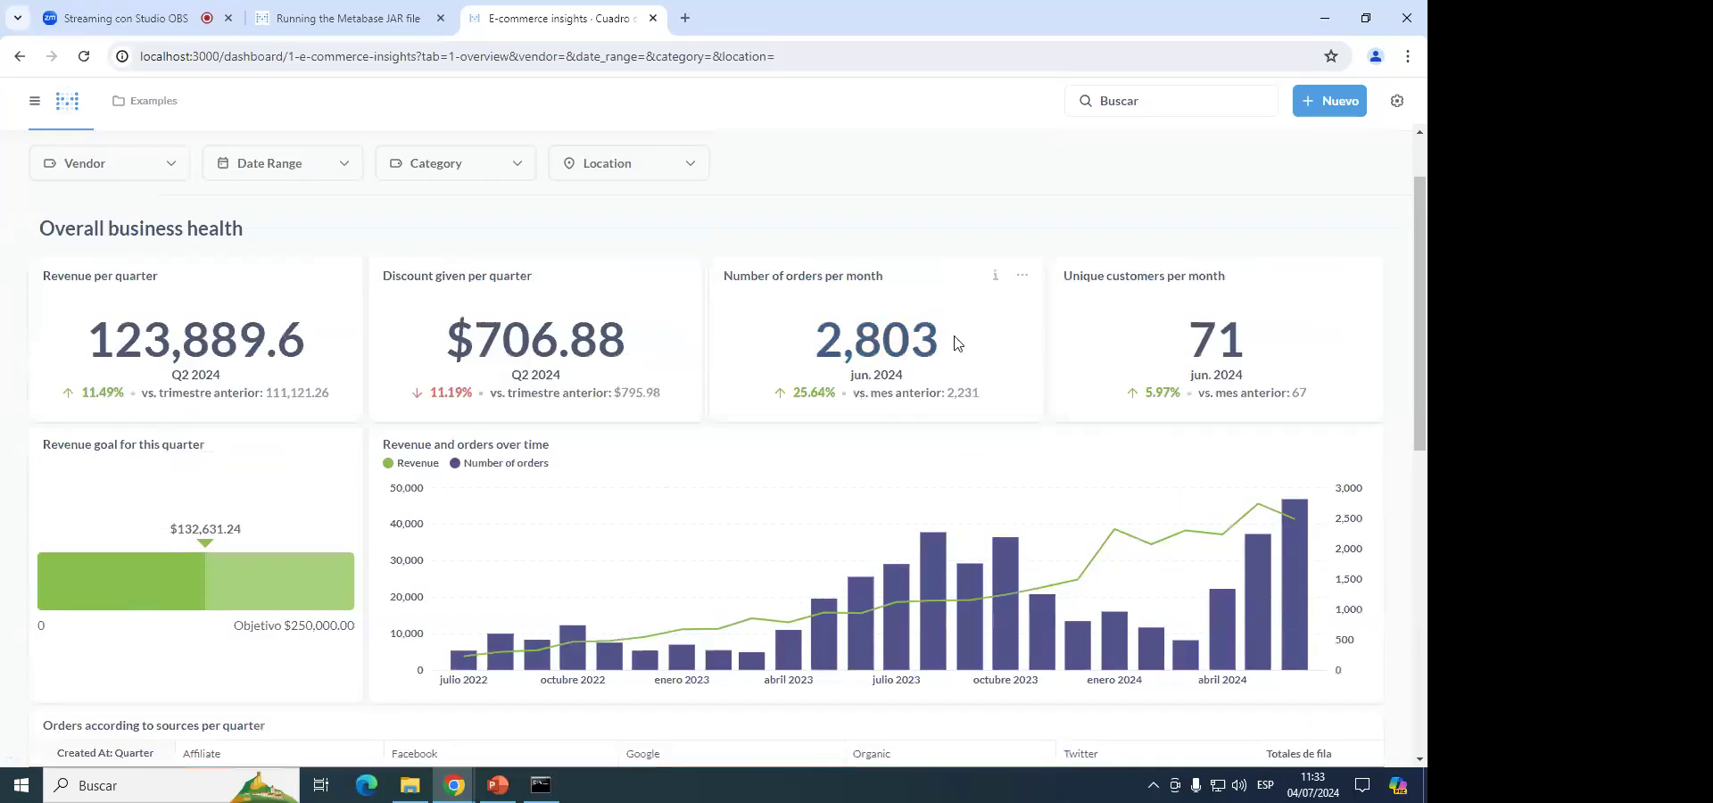
pyautogui.moveTo(955, 343); pyautogui.dragTo(816, 344)
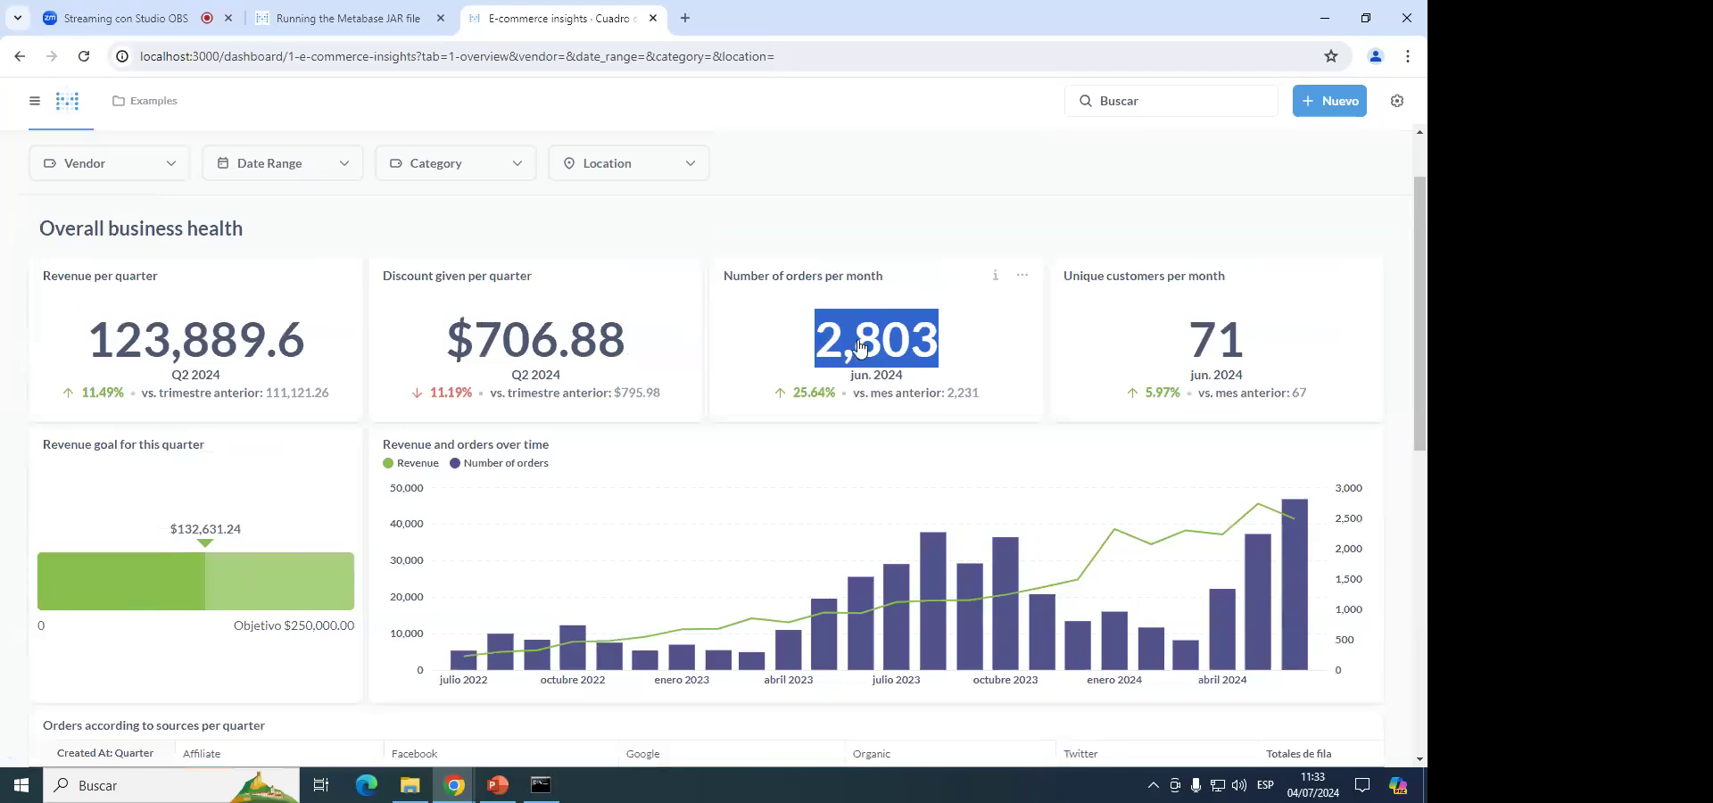
pyautogui.click(1157, 207)
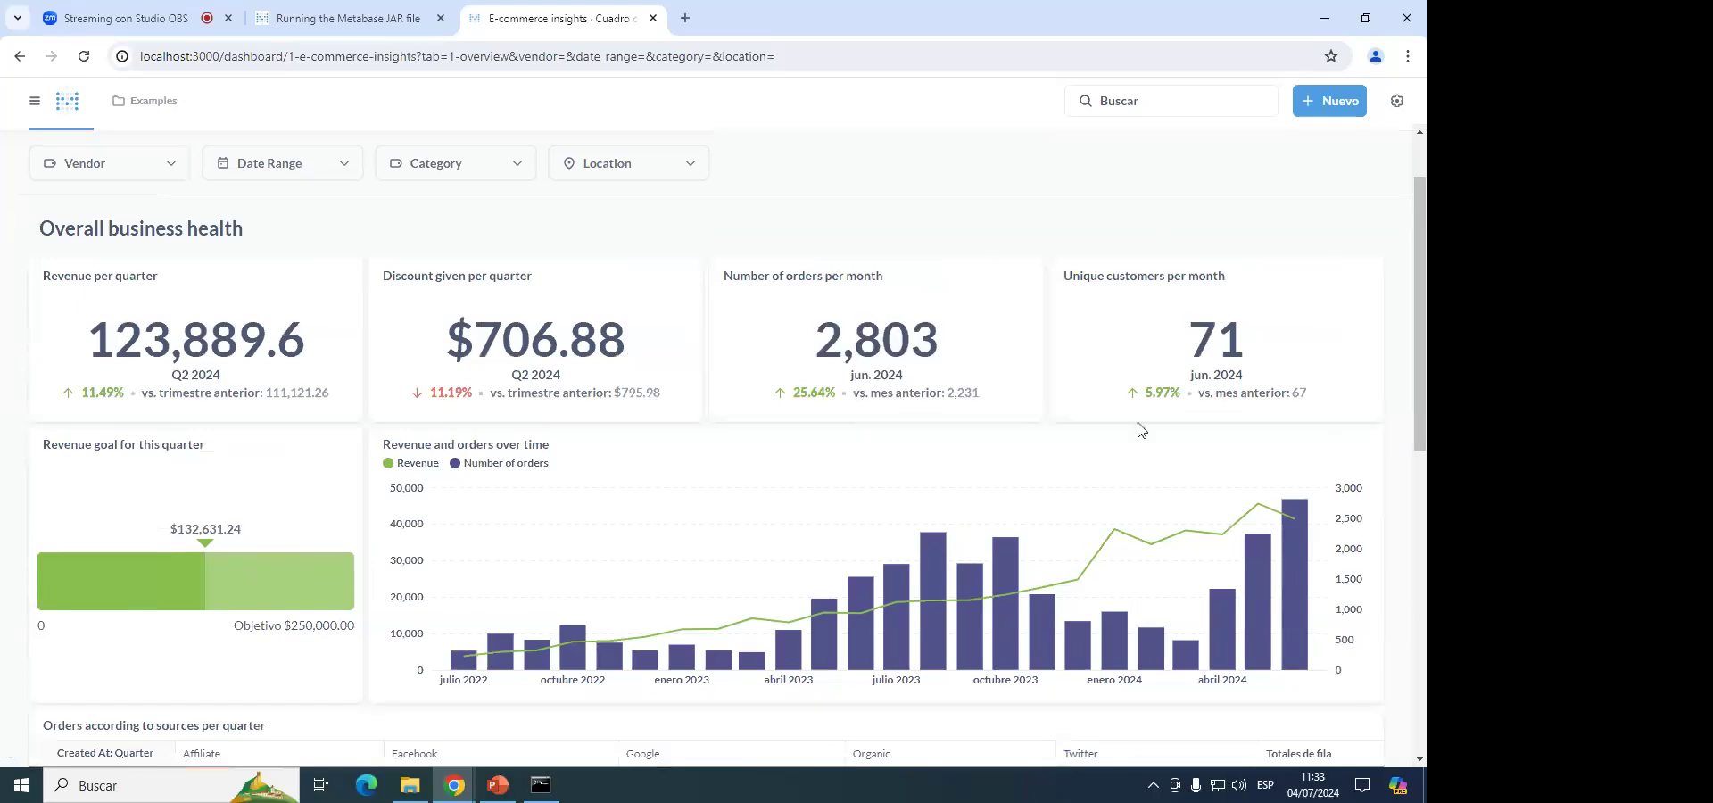
pyautogui.scroll(1, 963, 415)
pyautogui.moveTo(947, 429); pyautogui.dragTo(827, 433)
pyautogui.click(852, 269)
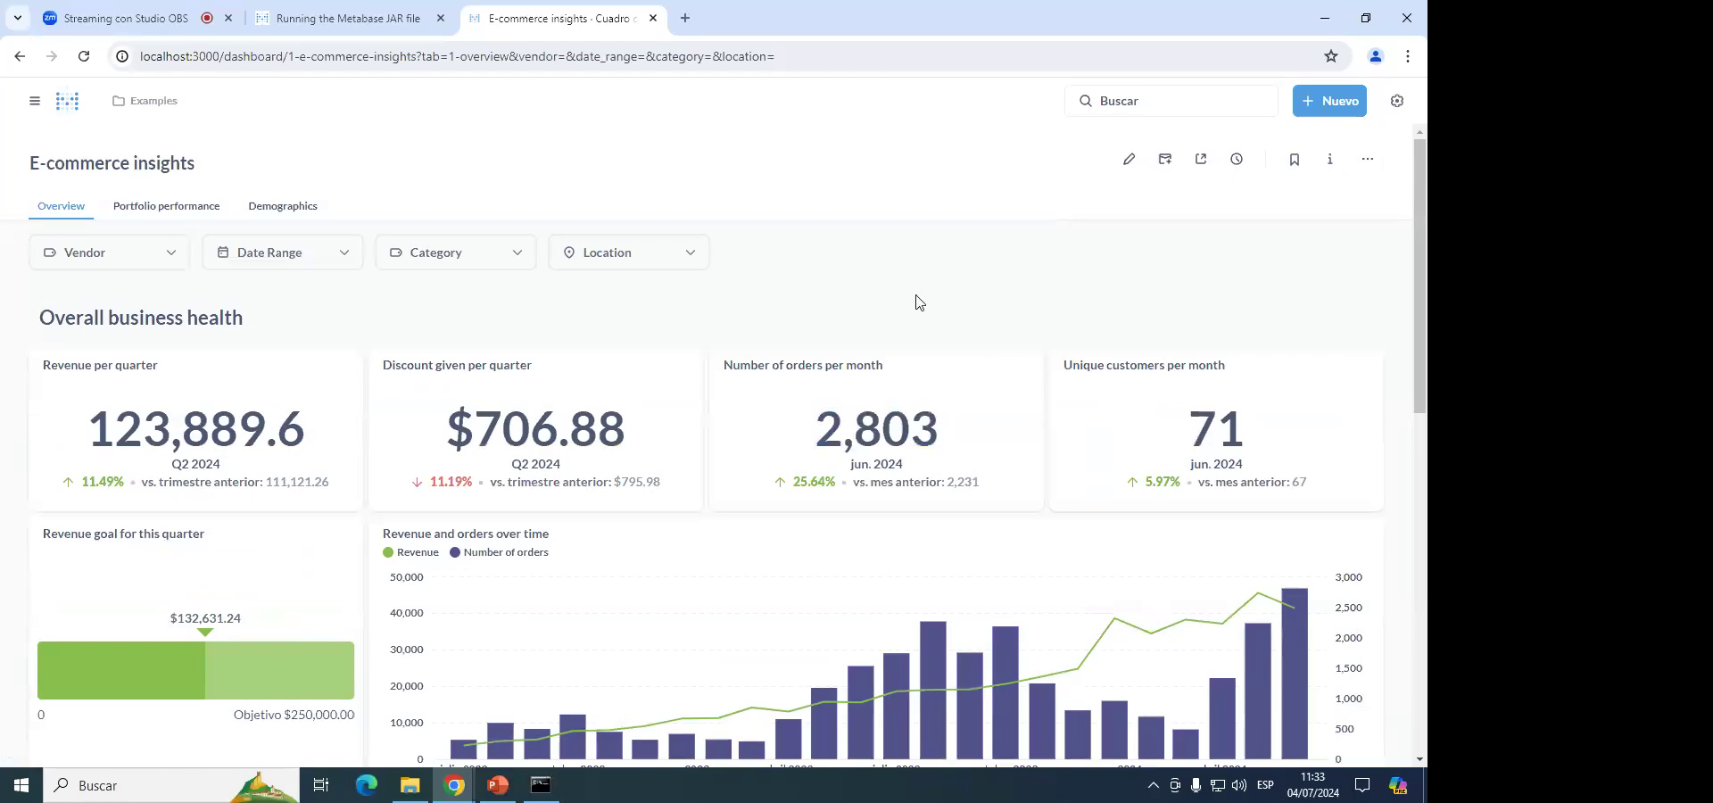
# Create a public link for the E-commerce insights dashboard, copy it, and open it in a new browser tab.
pyautogui.click(1202, 163)
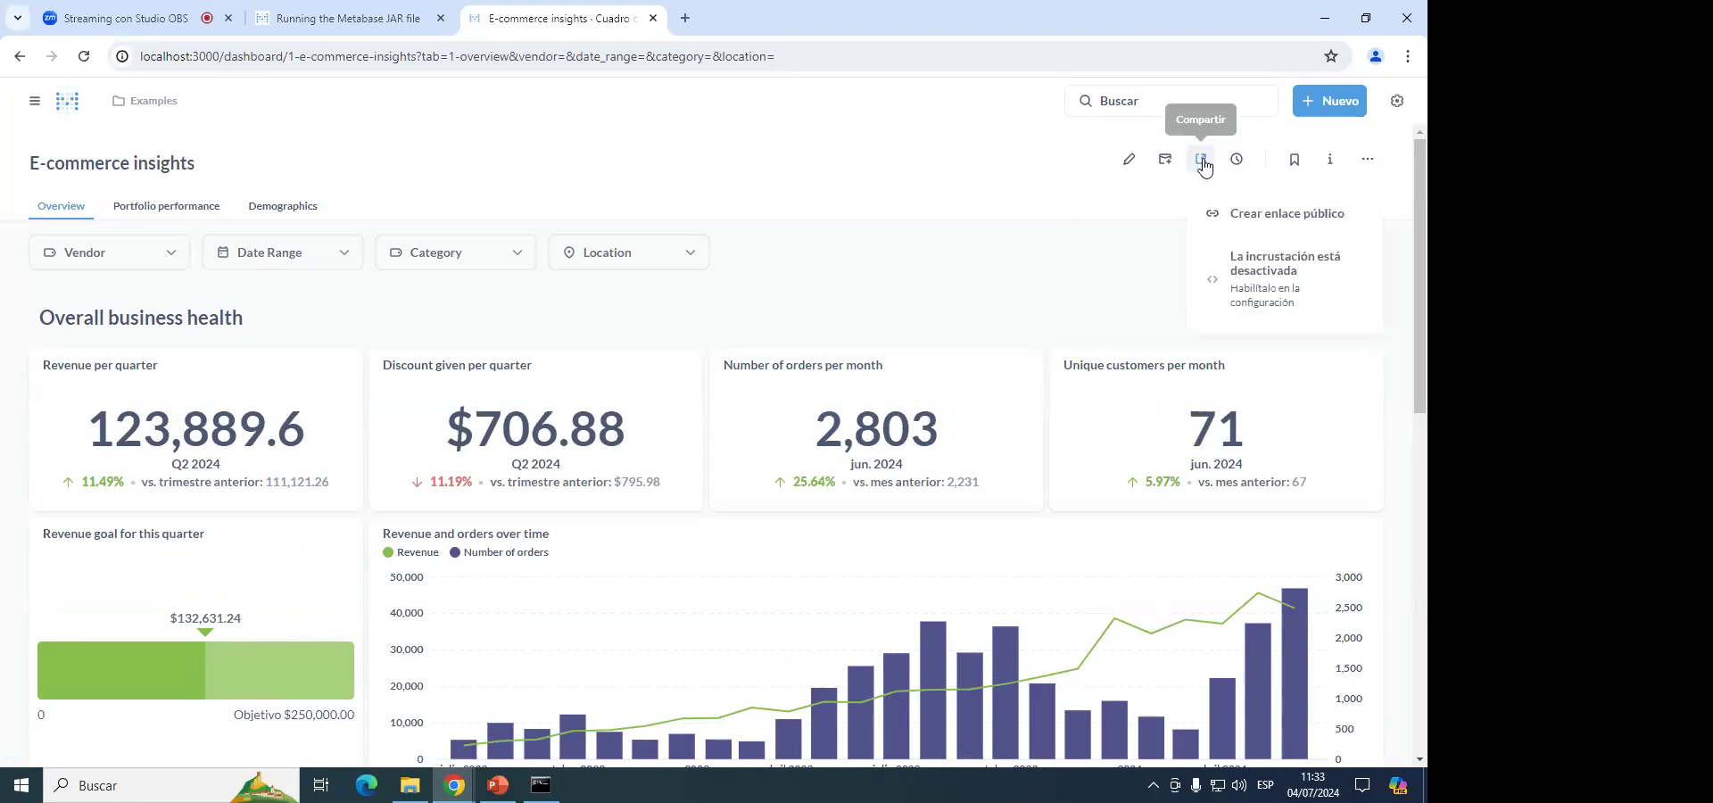
pyautogui.click(1272, 218)
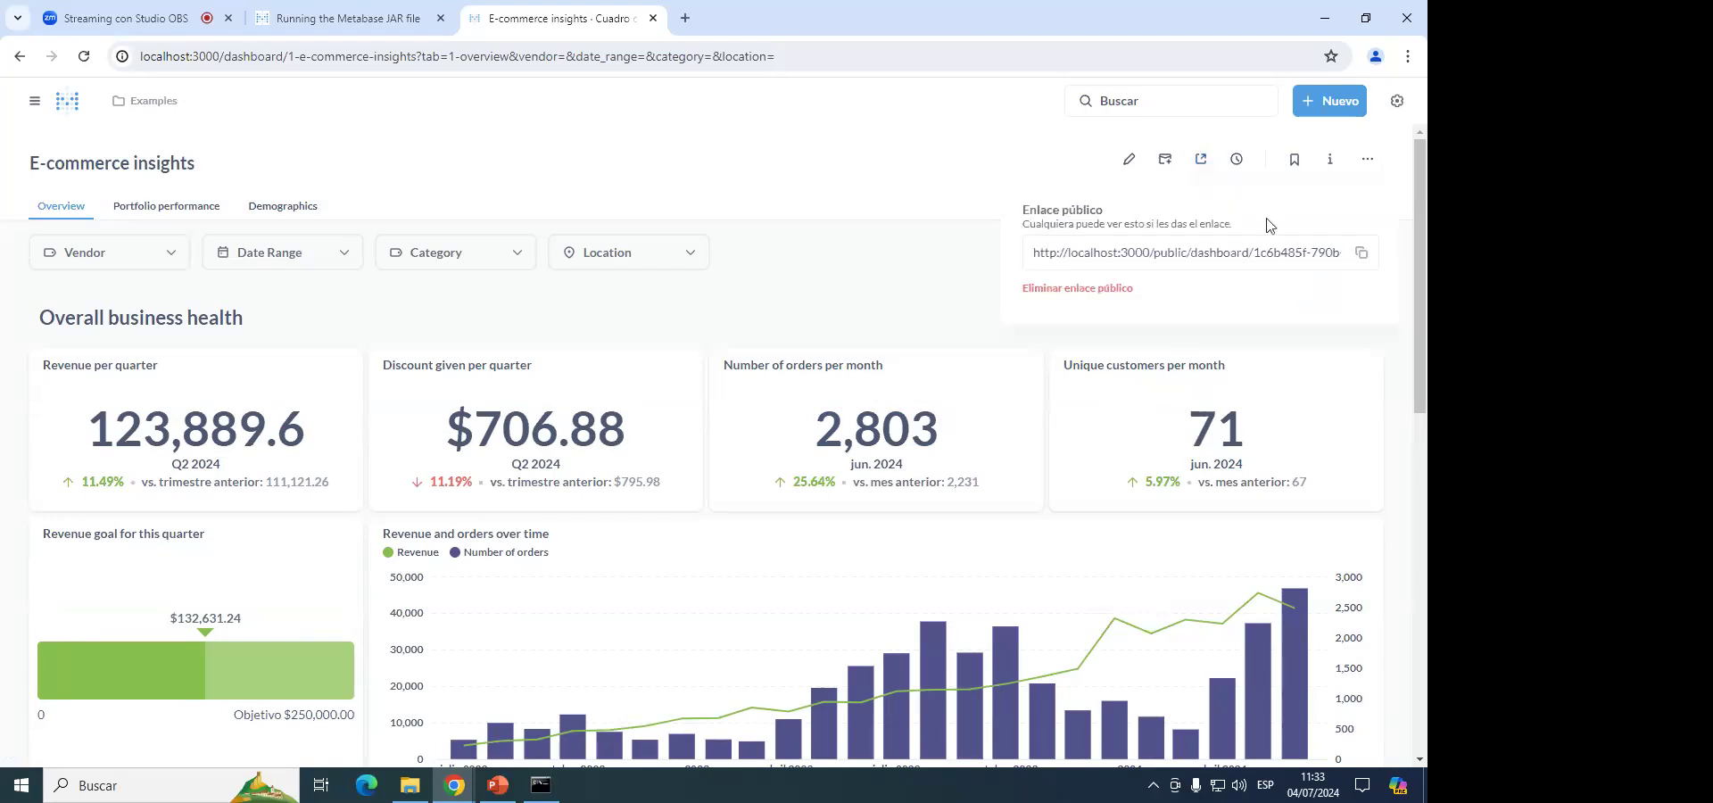
pyautogui.click(1363, 256)
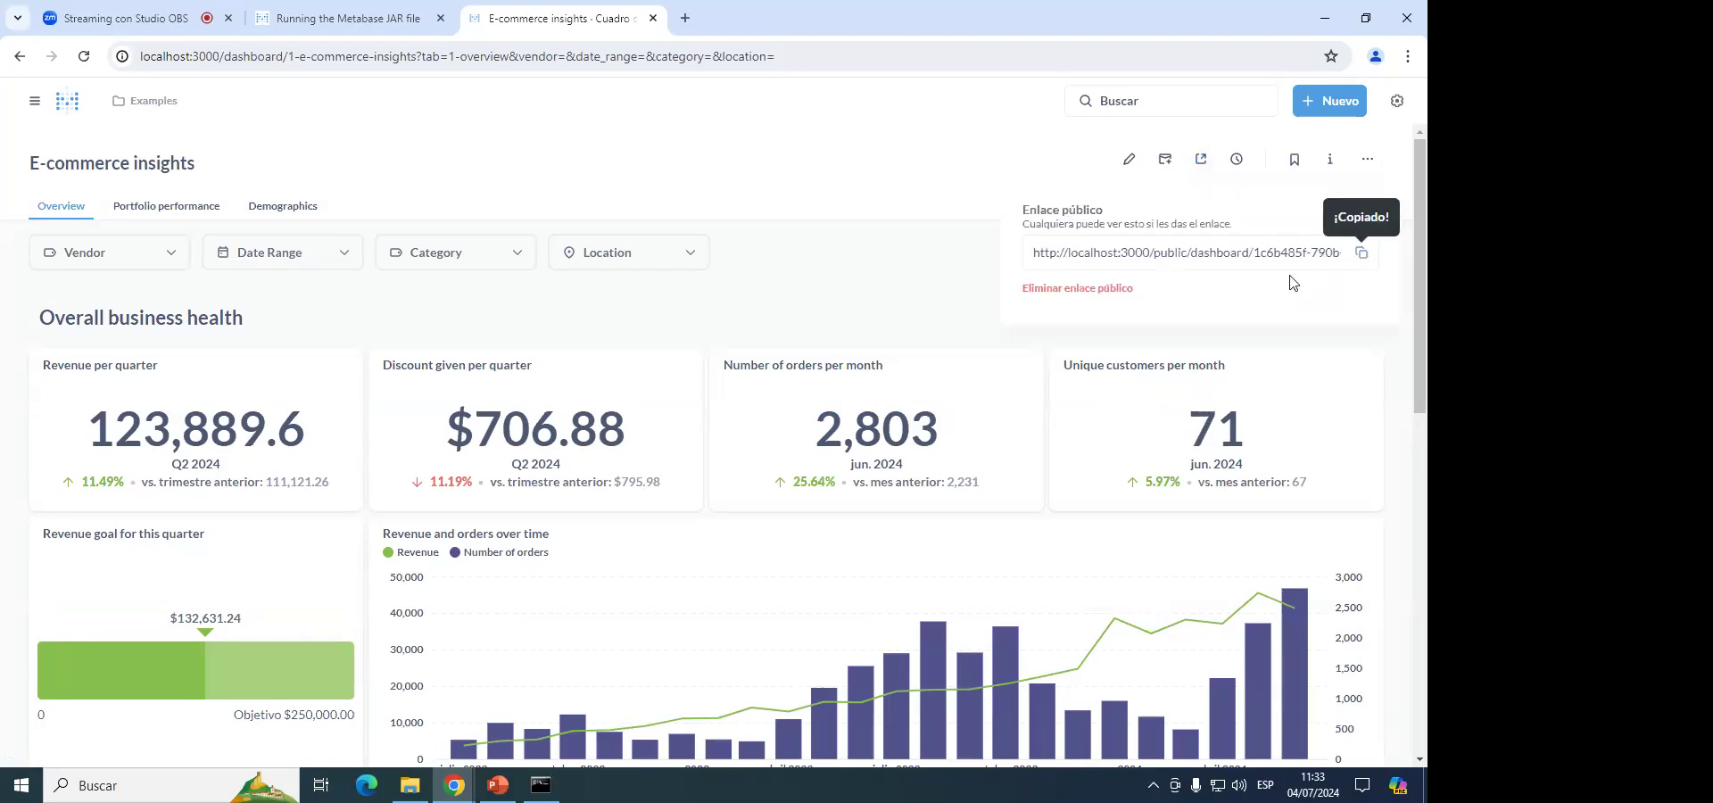
pyautogui.click(685, 18)
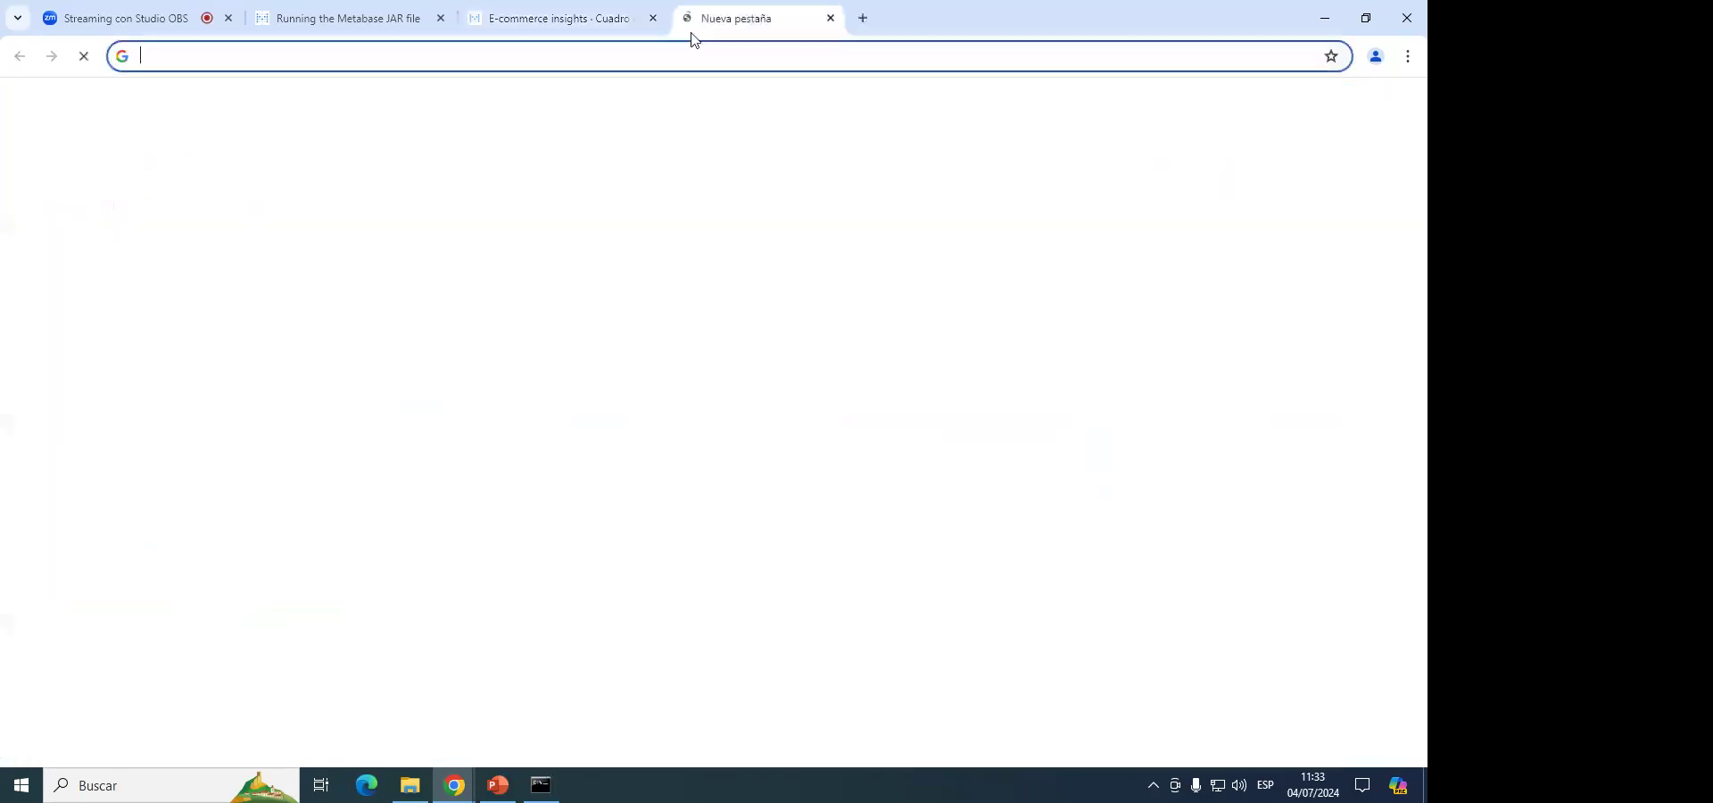
pyautogui.hotkey('ctrl', 'v')
pyautogui.press('Return')
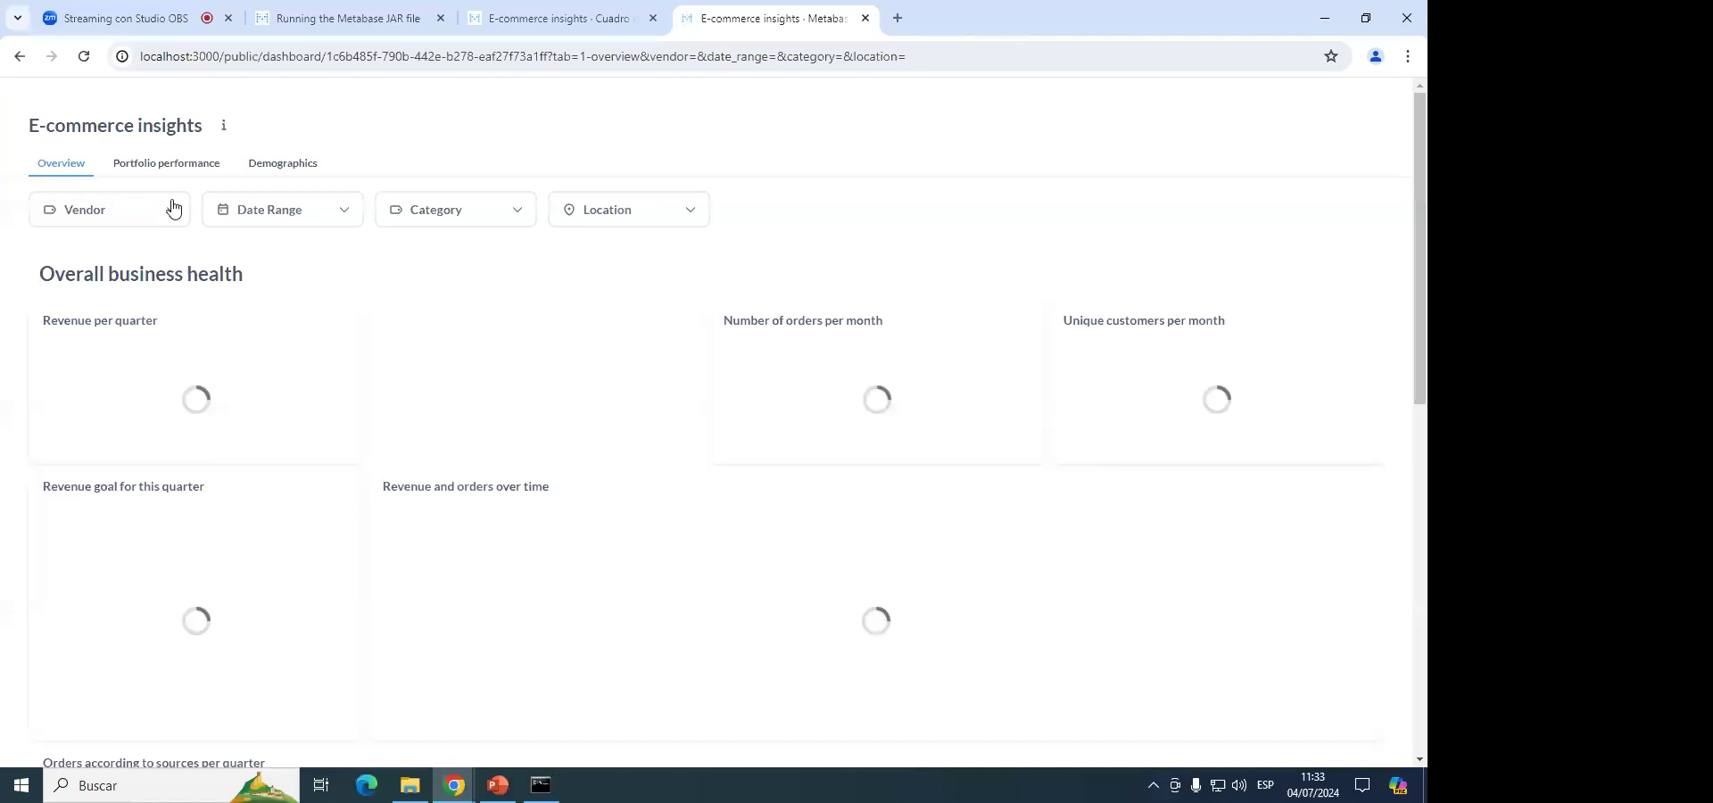
# Look over the Overview charts on the public version of the dashboard, and close its browser tab.
pyautogui.scroll(-10, 784, 313)
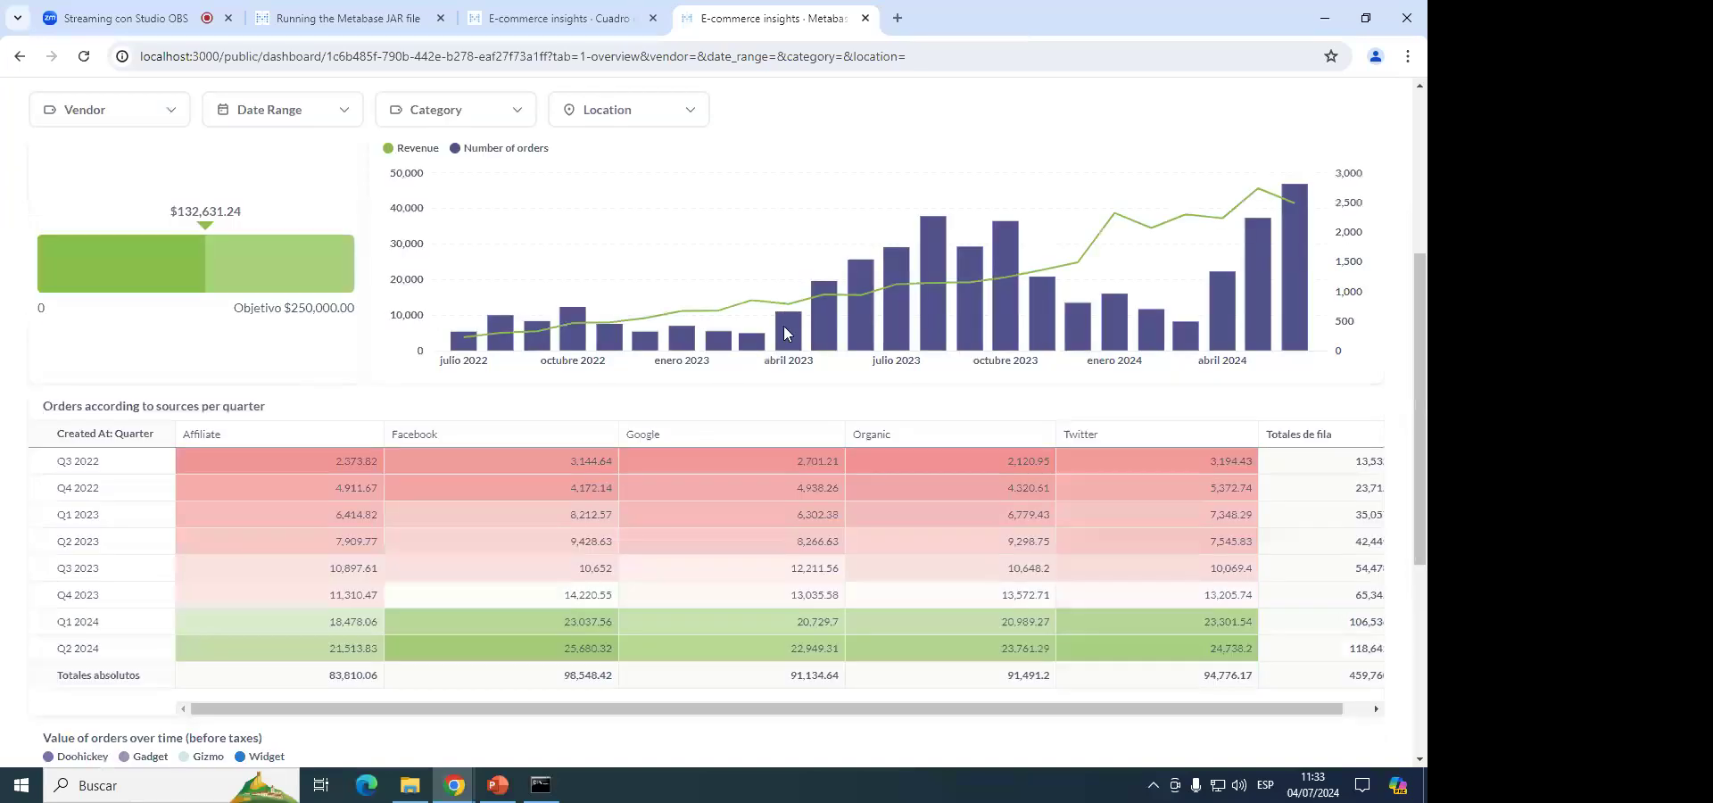
pyautogui.scroll(10, 776, 413)
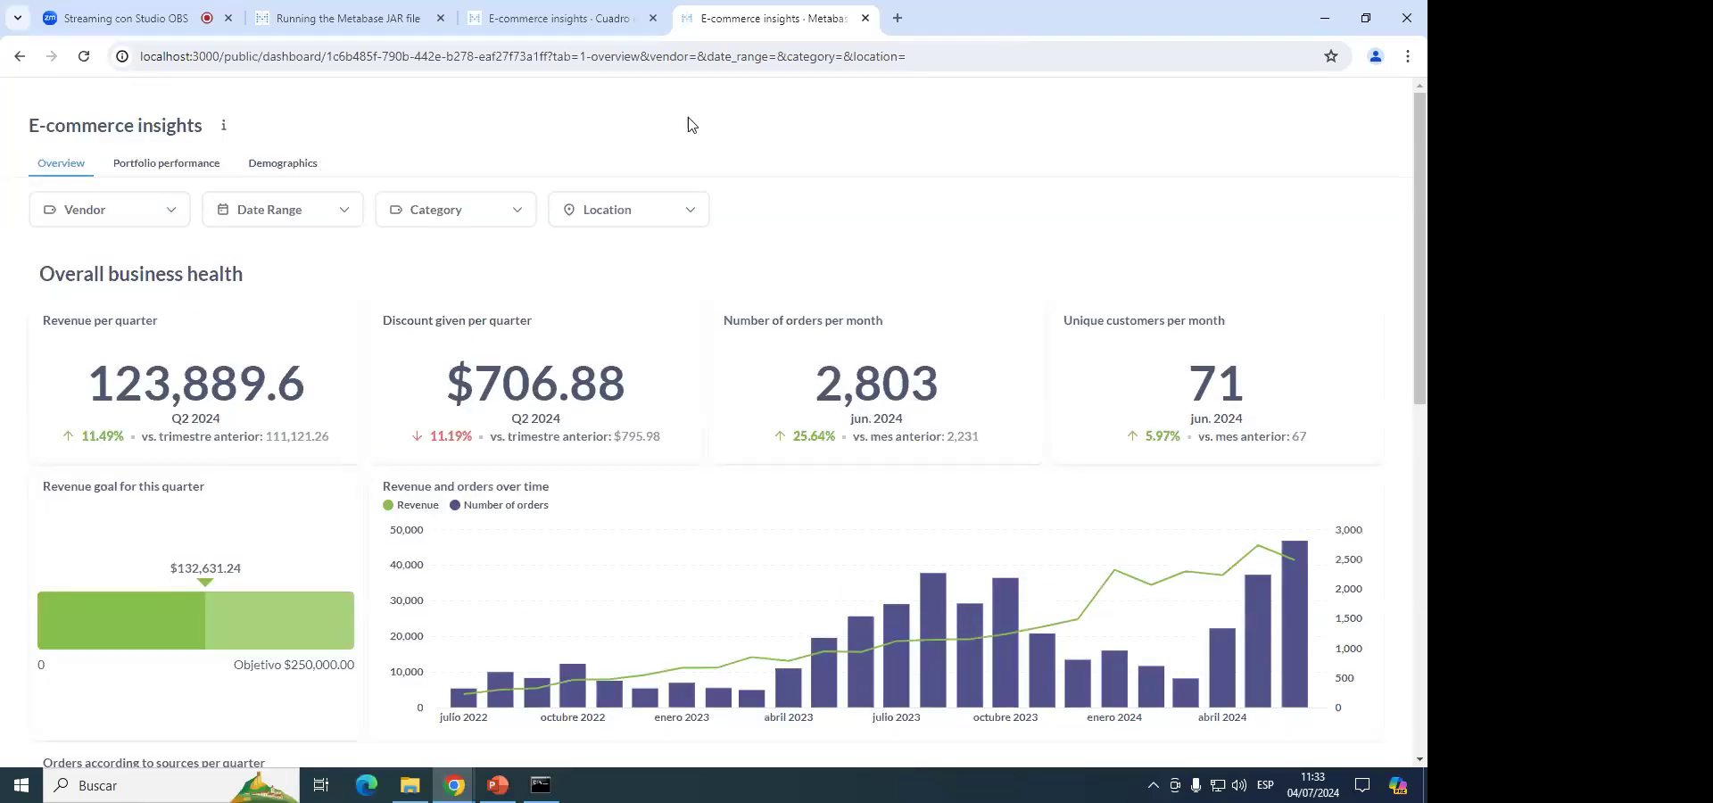
pyautogui.scroll(-10, 924, 406)
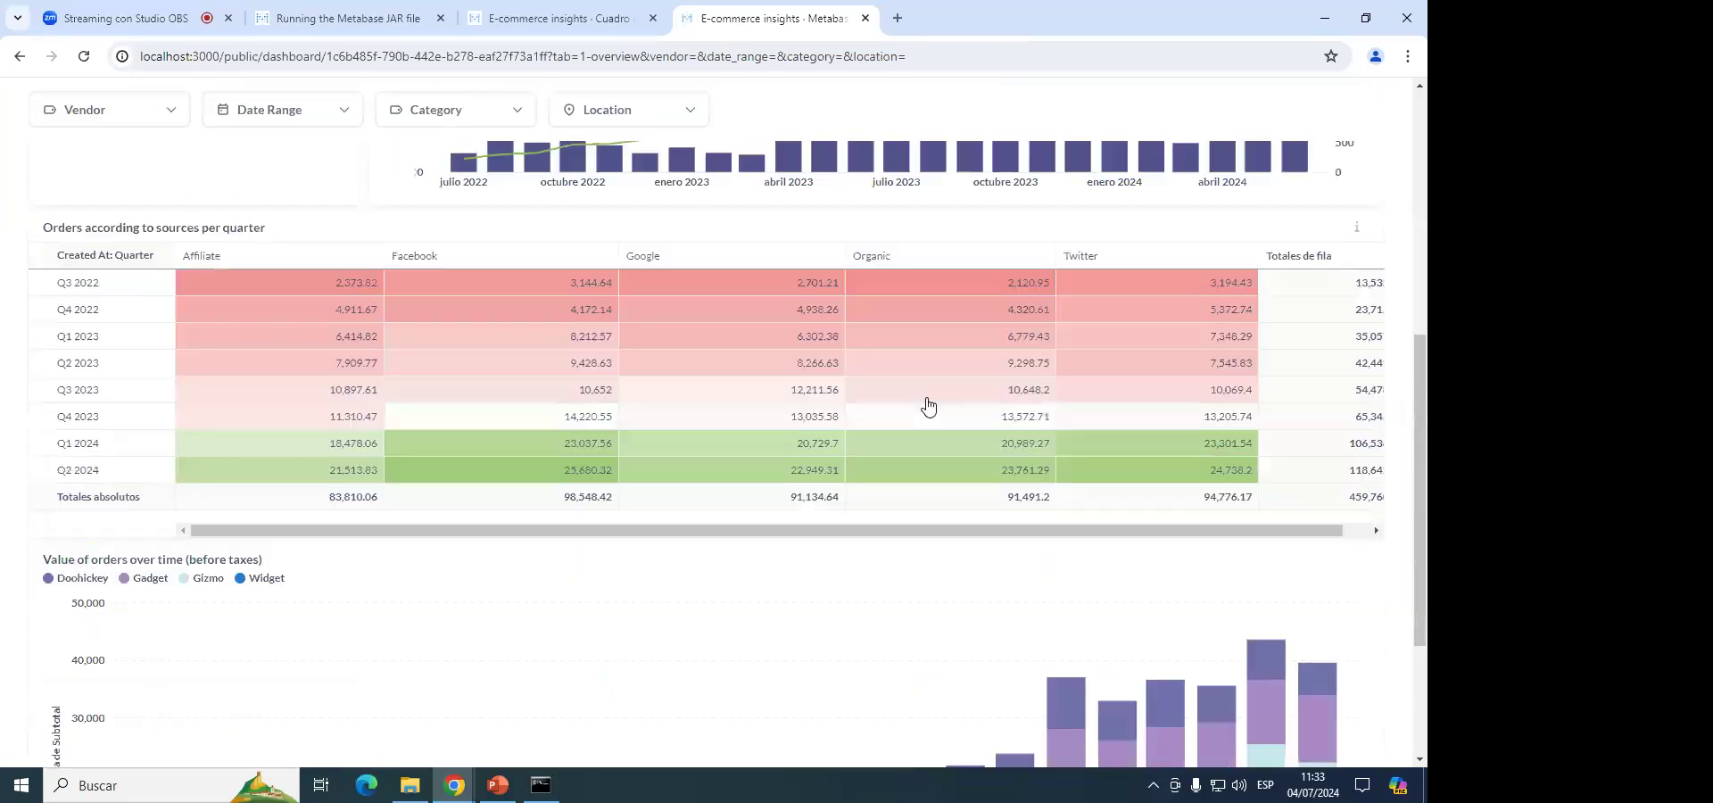
pyautogui.scroll(10, 915, 418)
pyautogui.scroll(1, 822, 254)
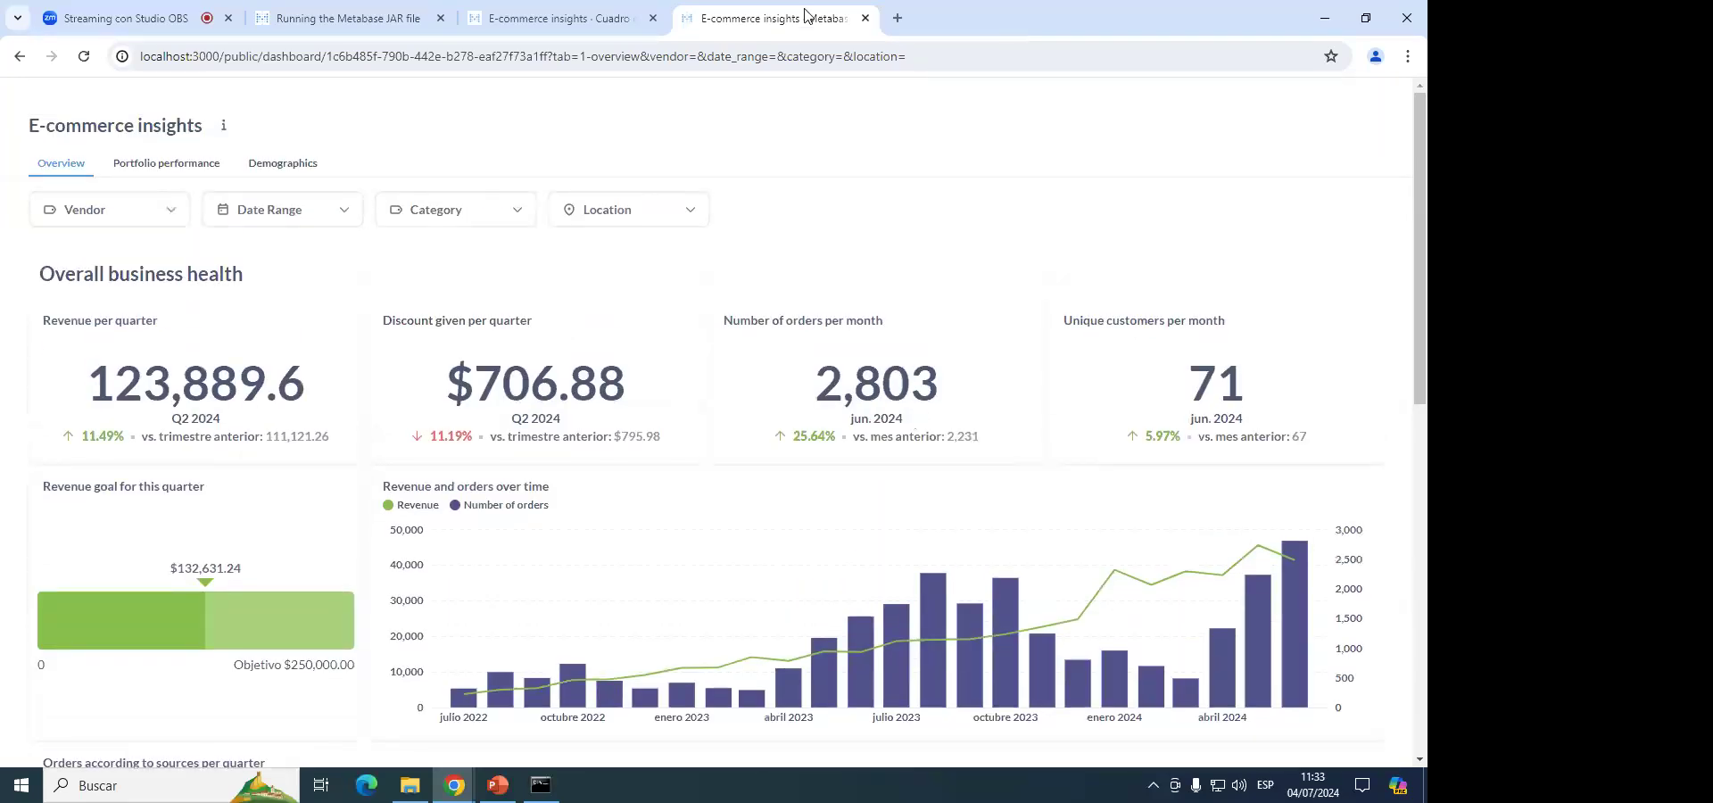
pyautogui.hotkey('ctrl', 'w')
# Display the dashboard's public link again, examine the parts of its address, and close it.
pyautogui.click(1024, 170)
pyautogui.click(1200, 160)
pyautogui.click(1229, 216)
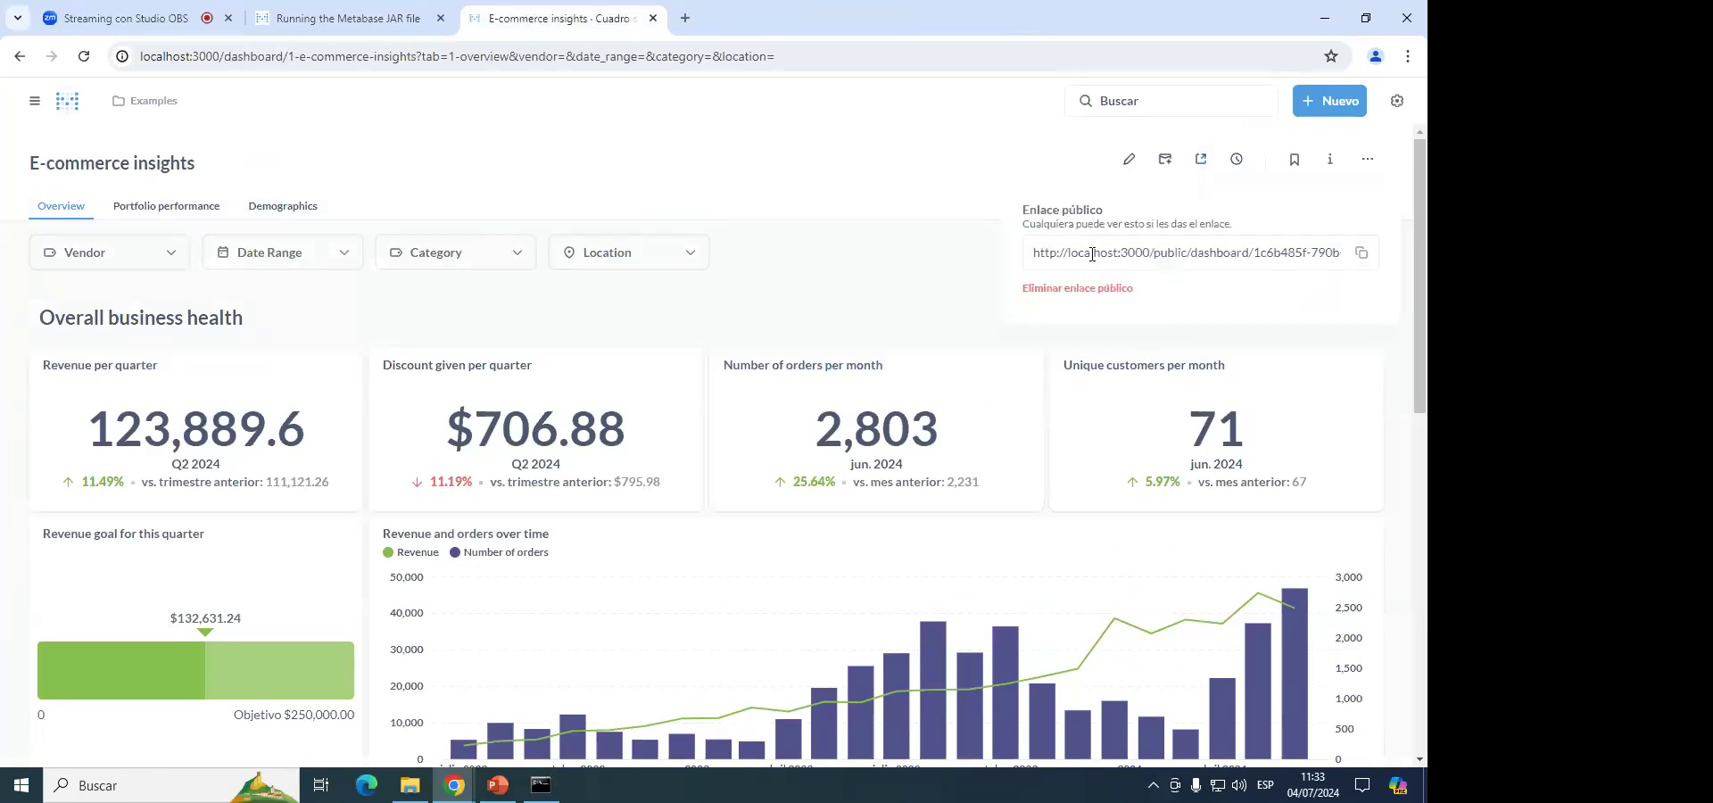
pyautogui.moveTo(1151, 253); pyautogui.dragTo(1014, 258)
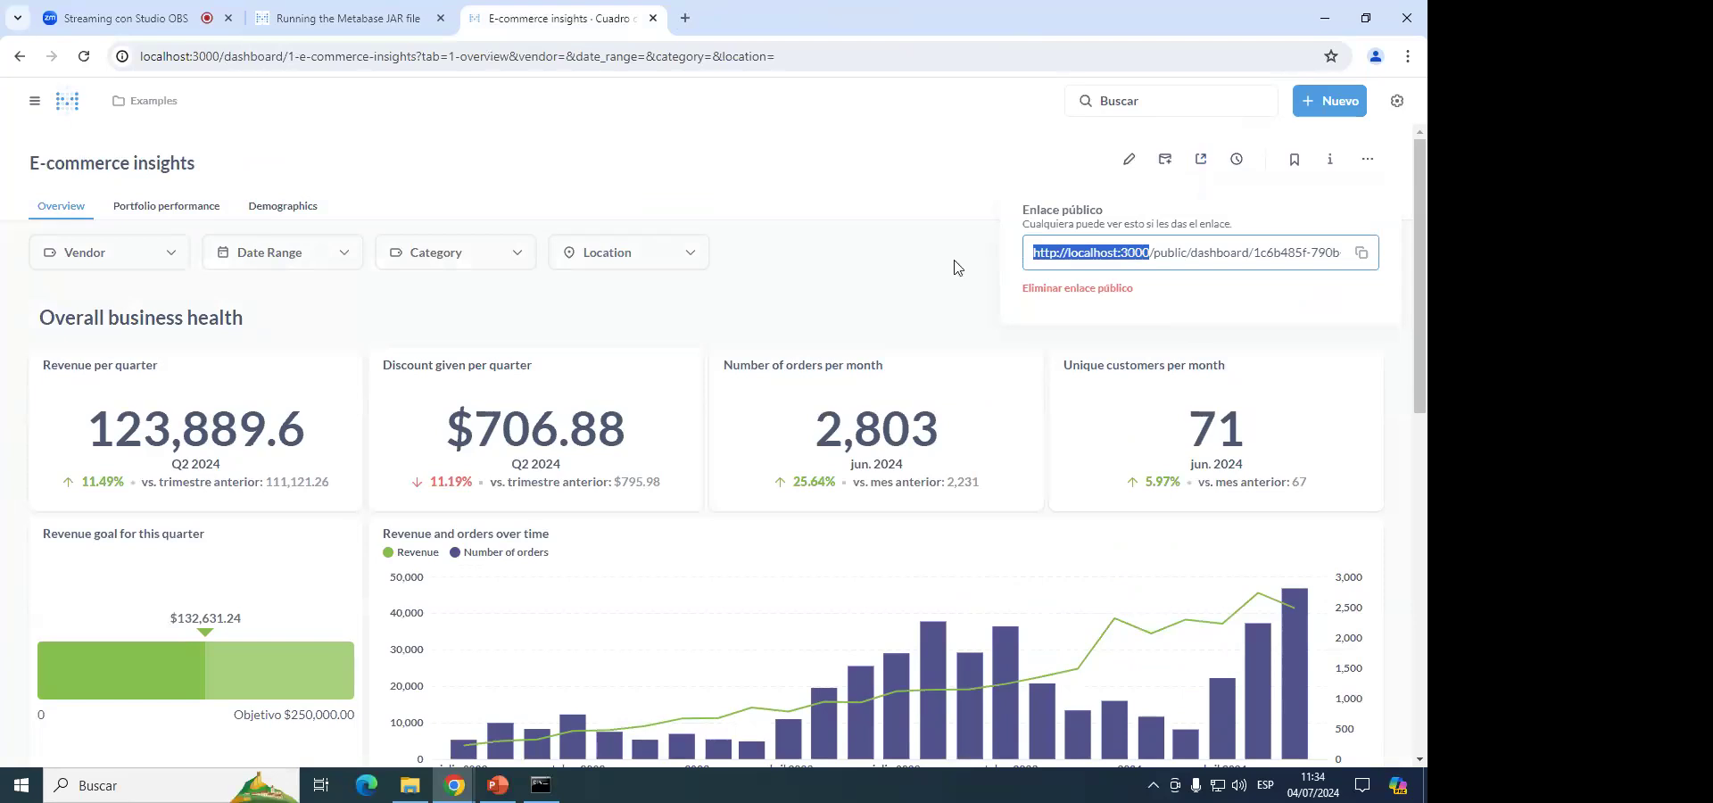
pyautogui.click(1289, 262)
pyautogui.tripleClick(1154, 254)
pyautogui.click(1285, 254)
pyautogui.moveTo(1338, 254); pyautogui.dragTo(985, 263)
pyautogui.click(1090, 255)
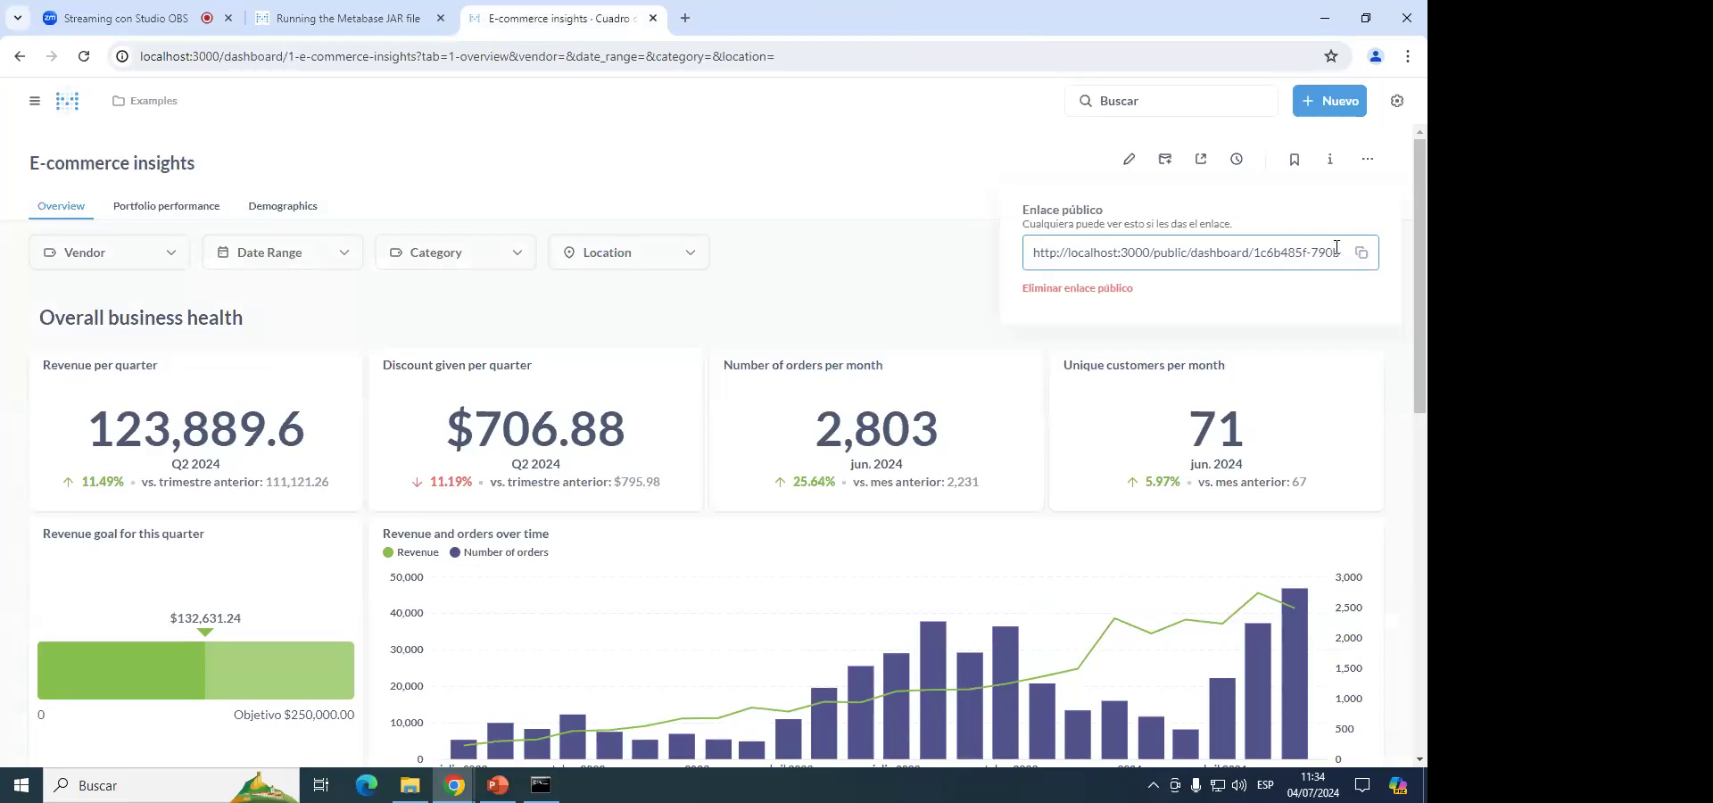
pyautogui.click(812, 169)
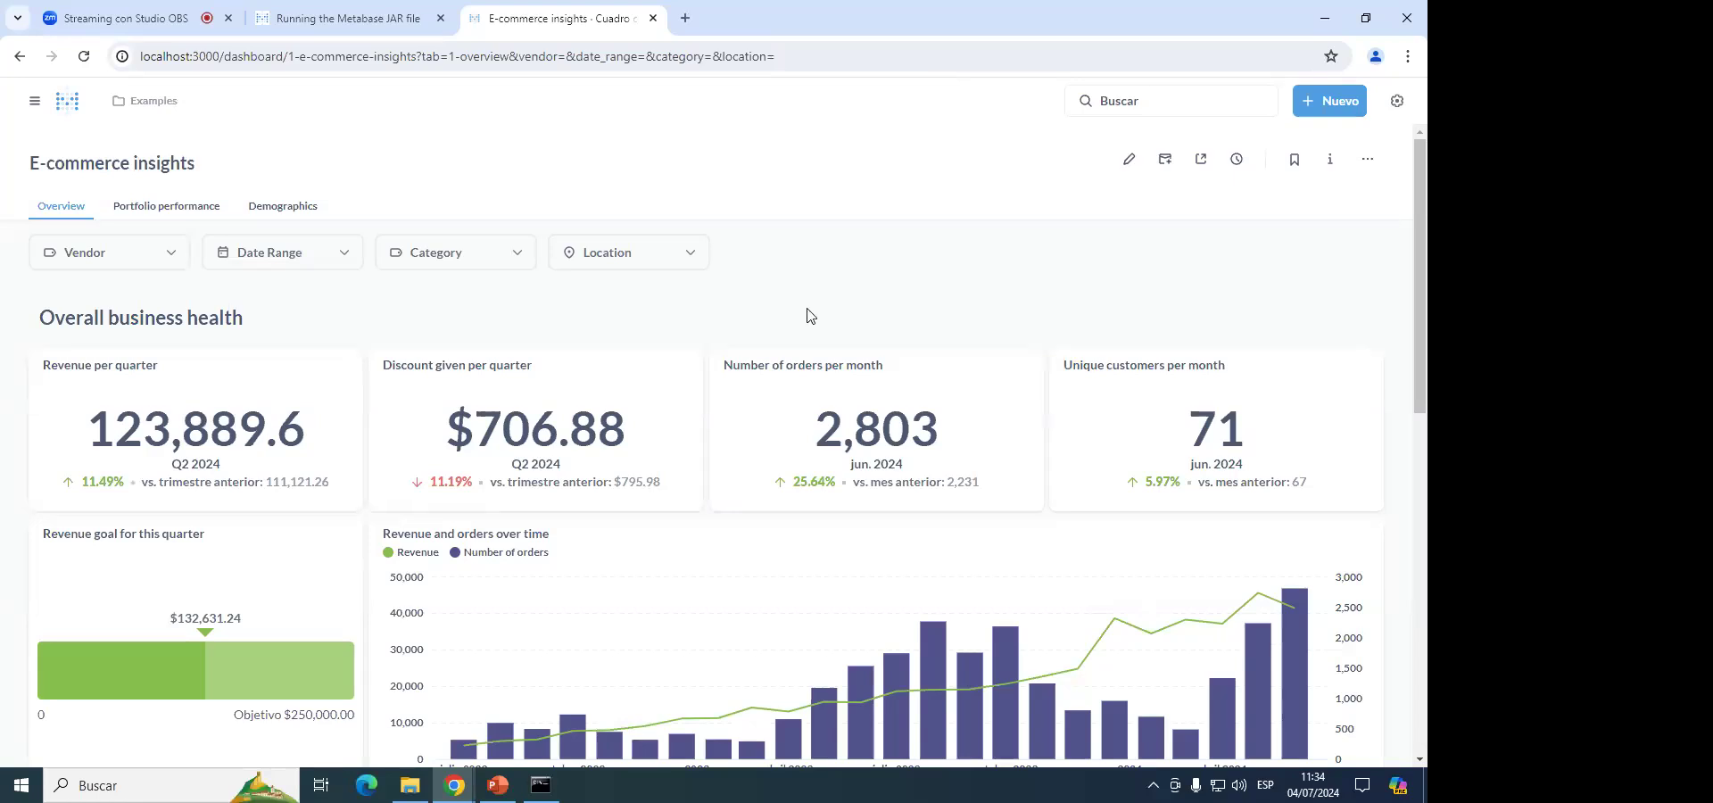
# Look over the Overview cards and the charts in the dashboard's Portfolio performance section.
pyautogui.scroll(-1, 705, 357)
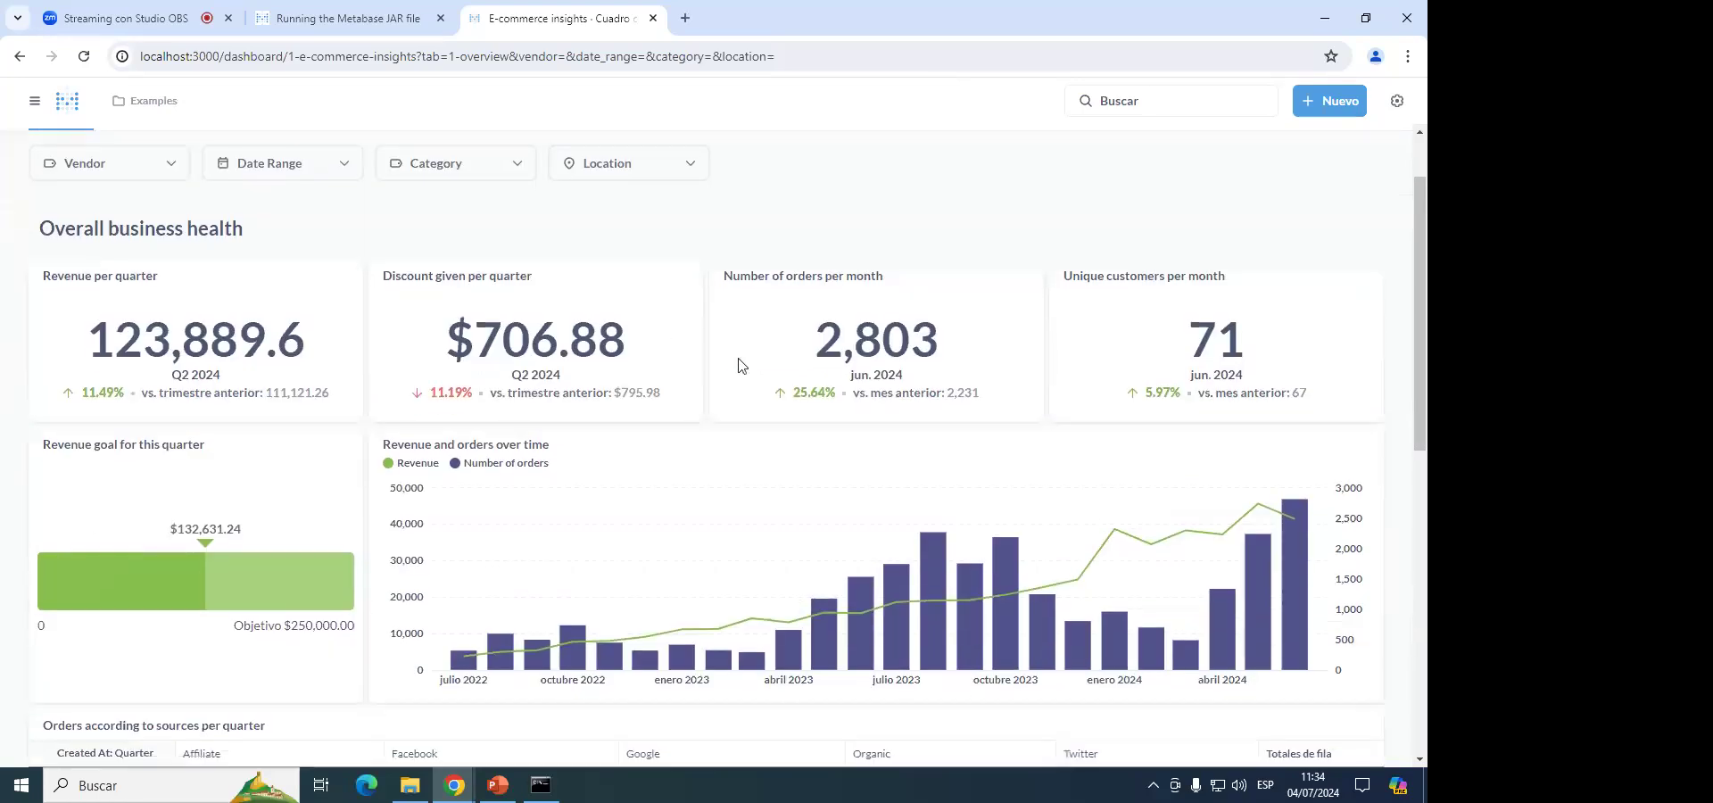
pyautogui.scroll(-1, 686, 395)
pyautogui.scroll(2, 357, 267)
pyautogui.click(21, 59)
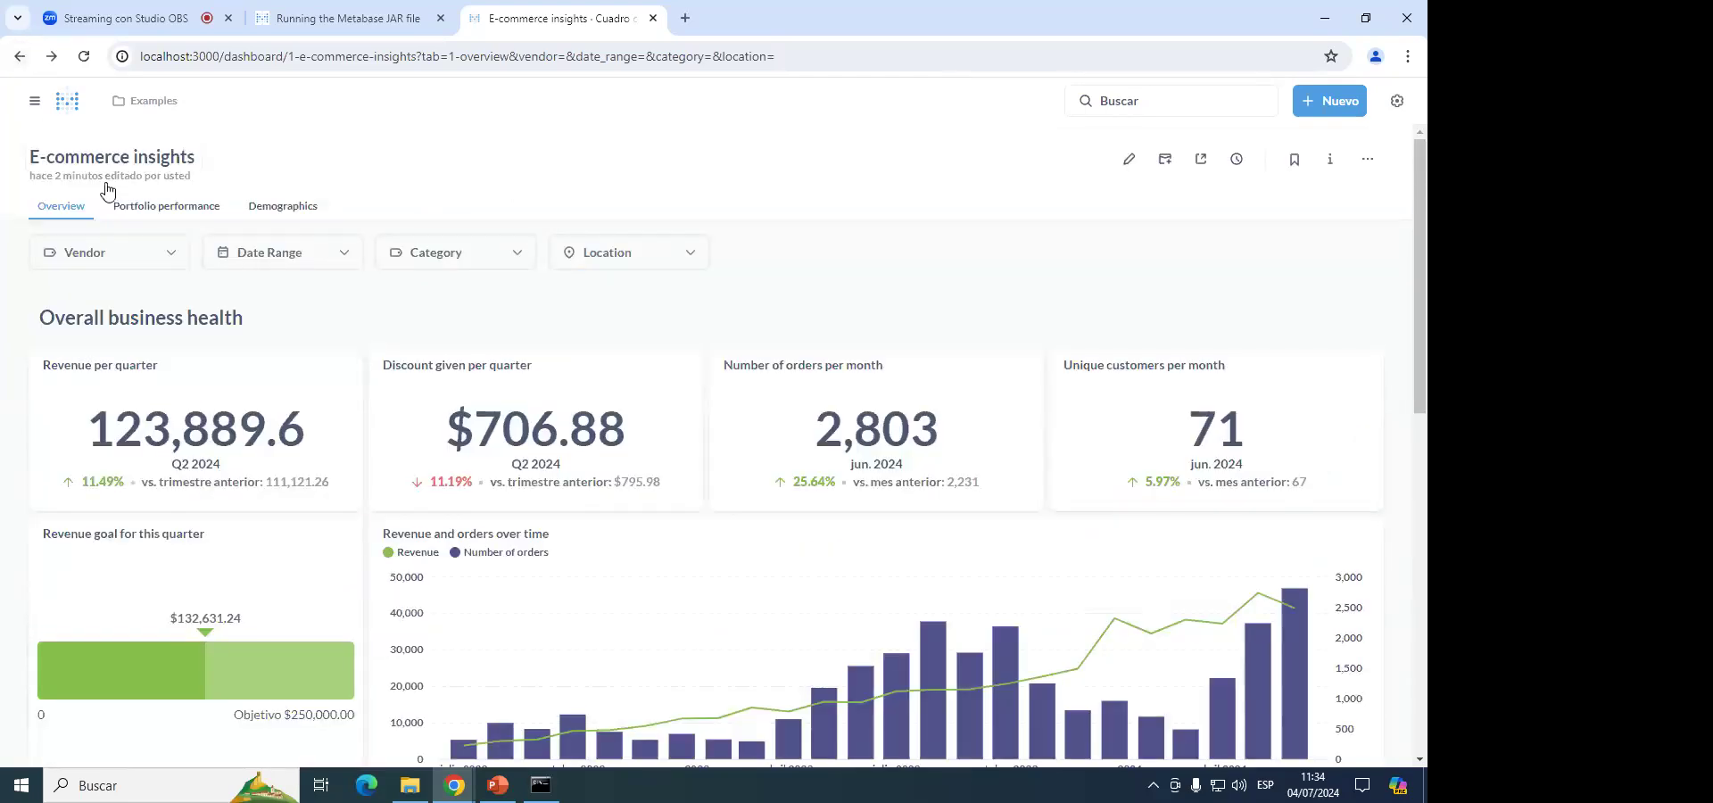
pyautogui.click(134, 207)
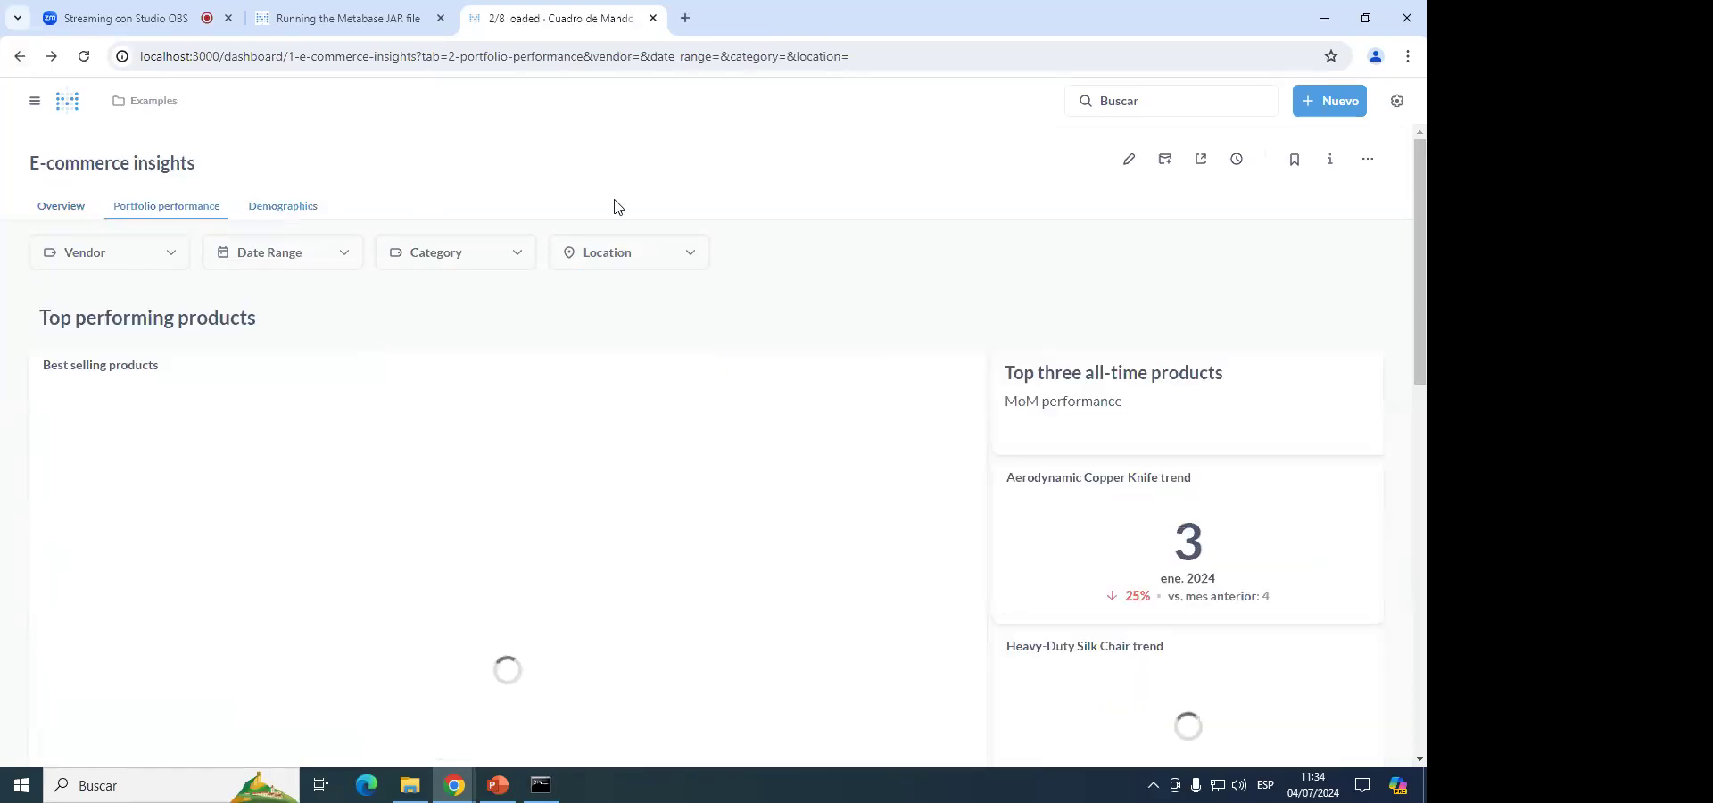
pyautogui.scroll(-8, 693, 375)
pyautogui.scroll(-3, 689, 369)
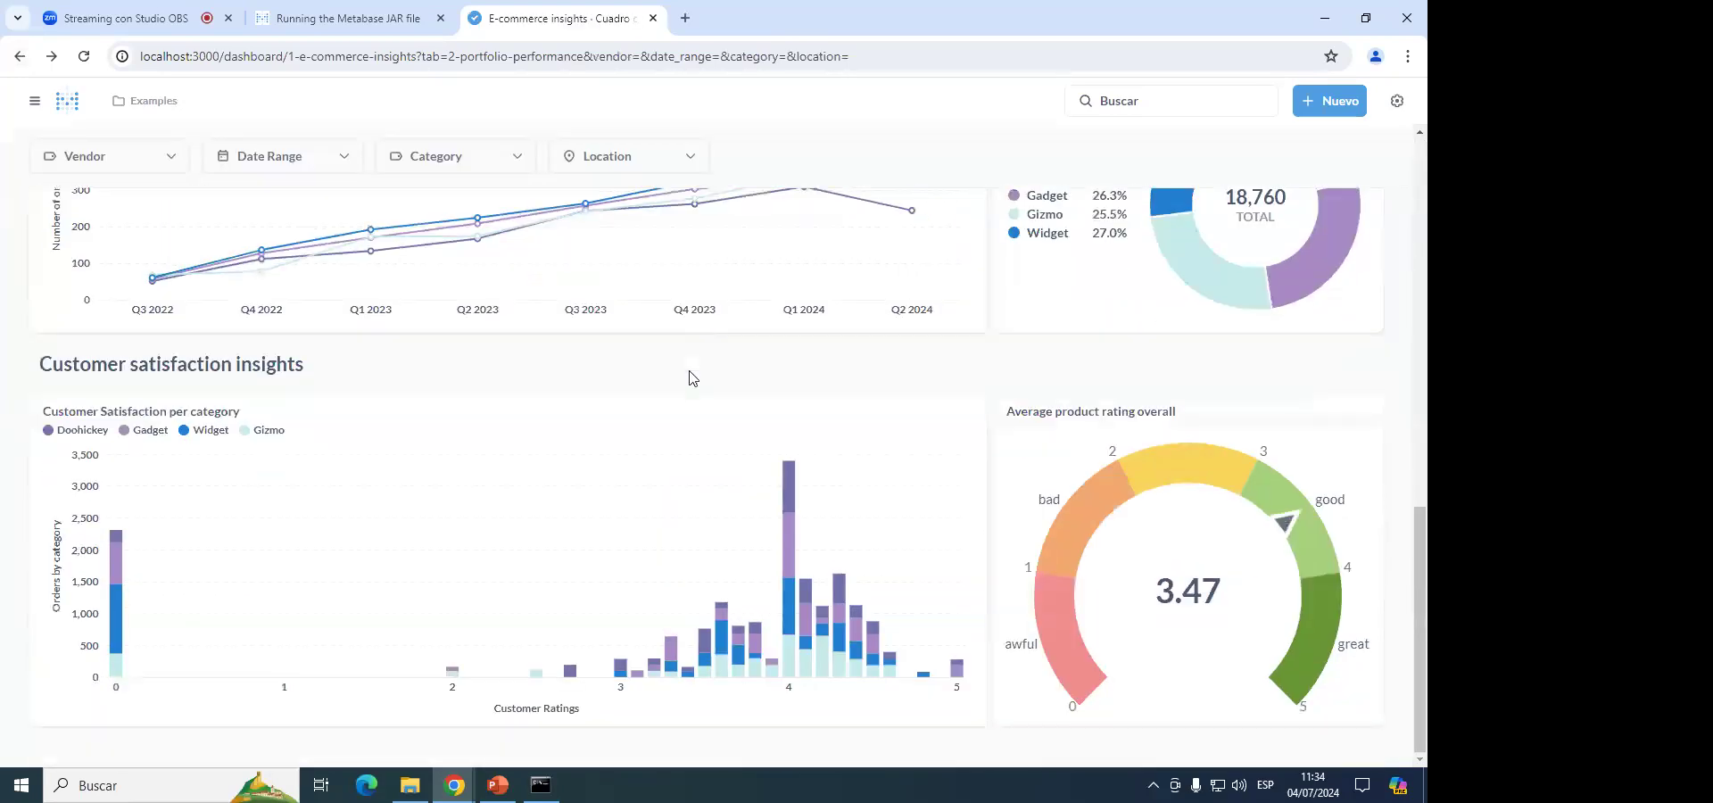
pyautogui.scroll(2, 560, 331)
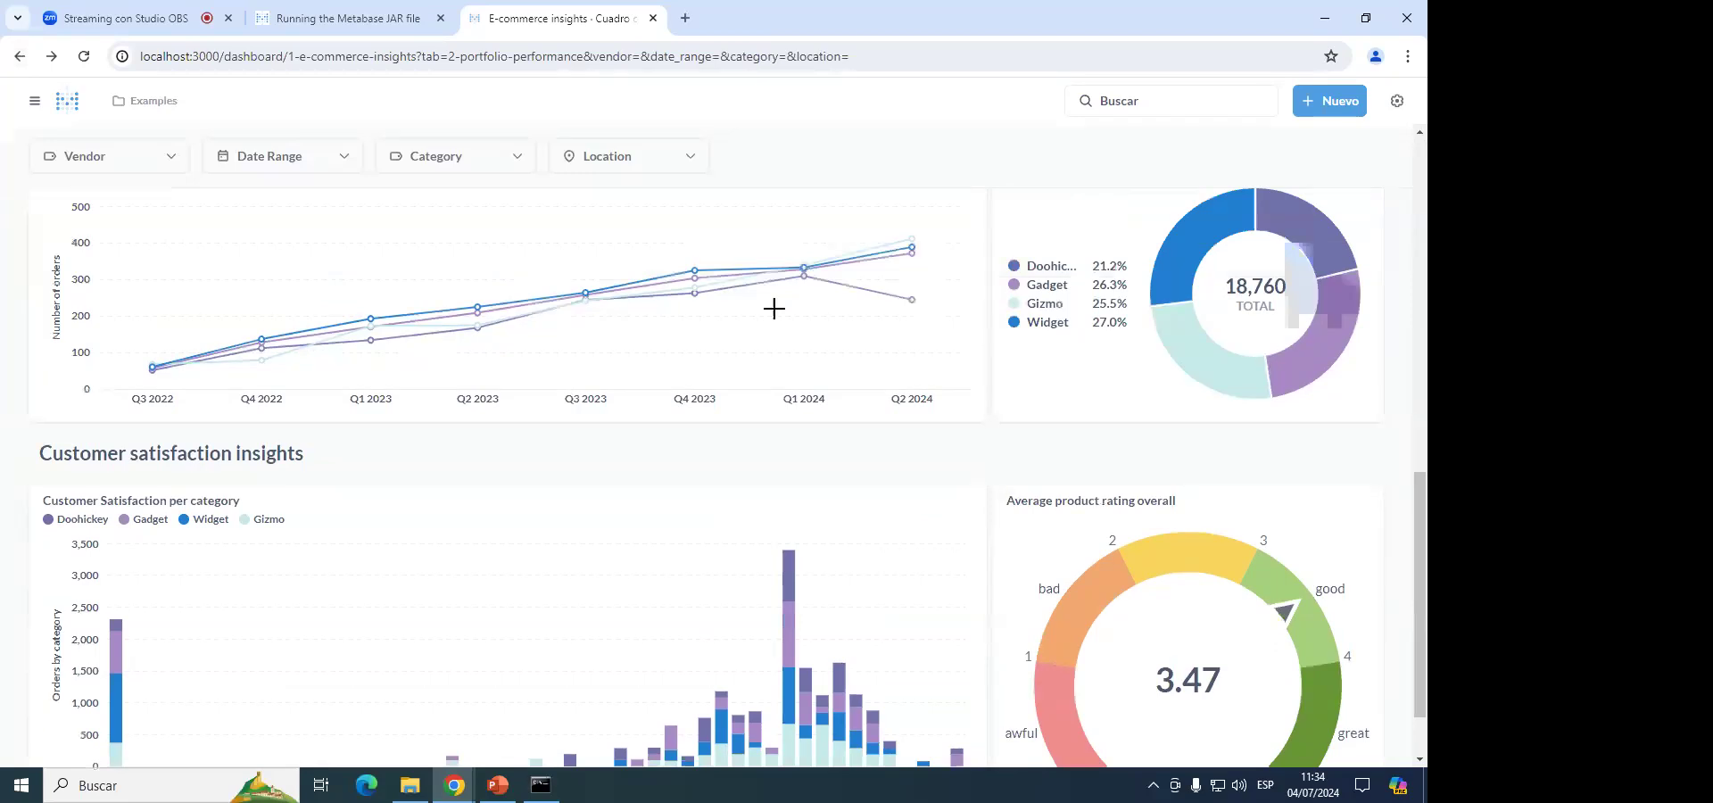
pyautogui.scroll(10, 485, 375)
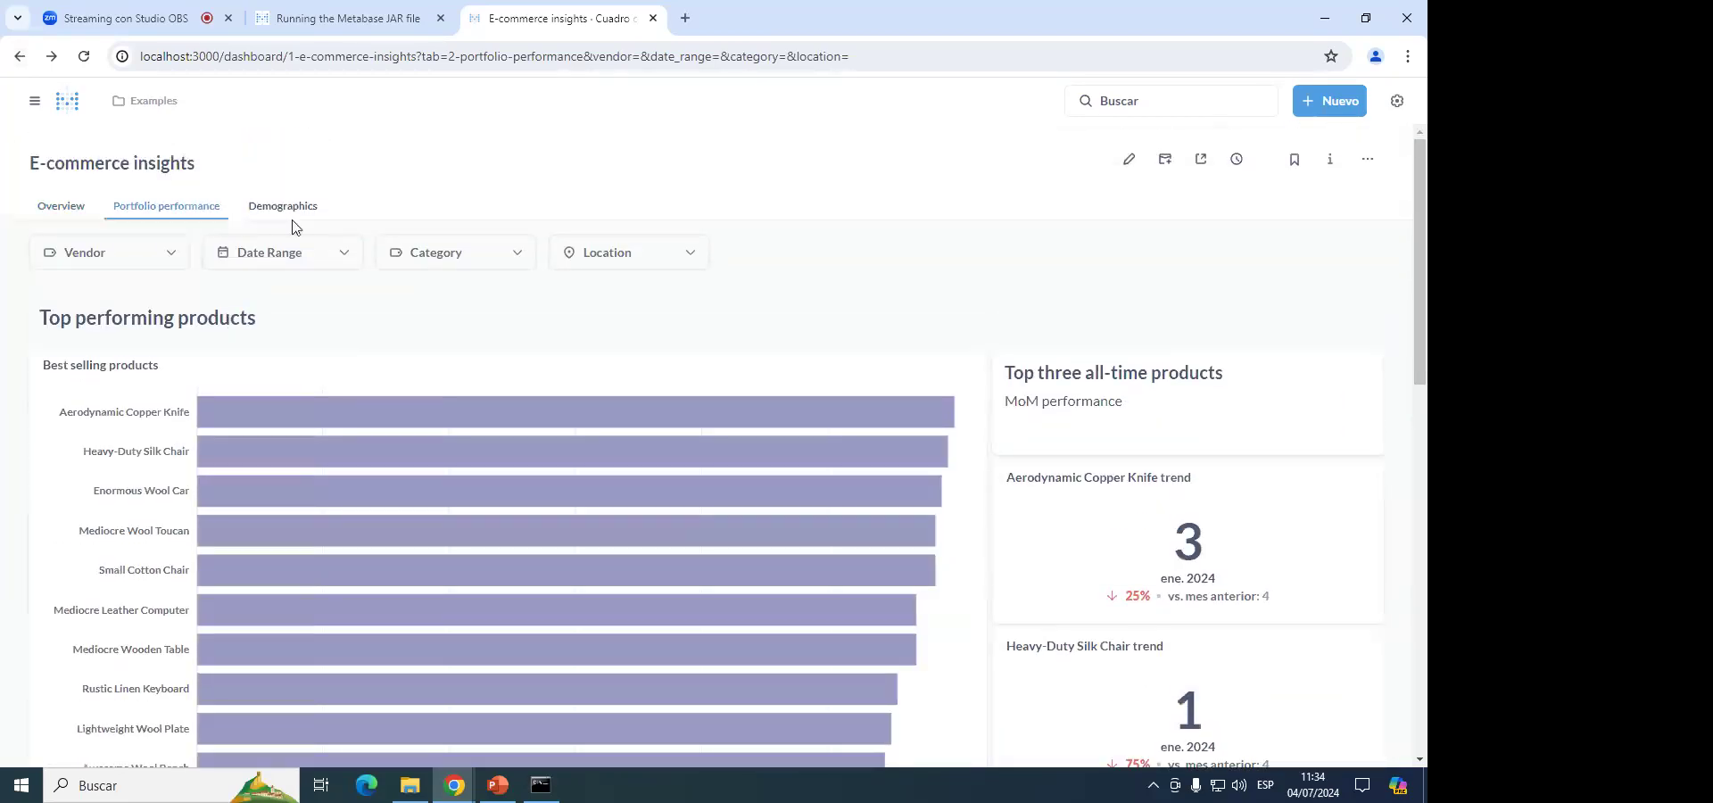
# Look over the Demographics charts and inspect the age bars of the Buyers by age group chart.
pyautogui.click(284, 206)
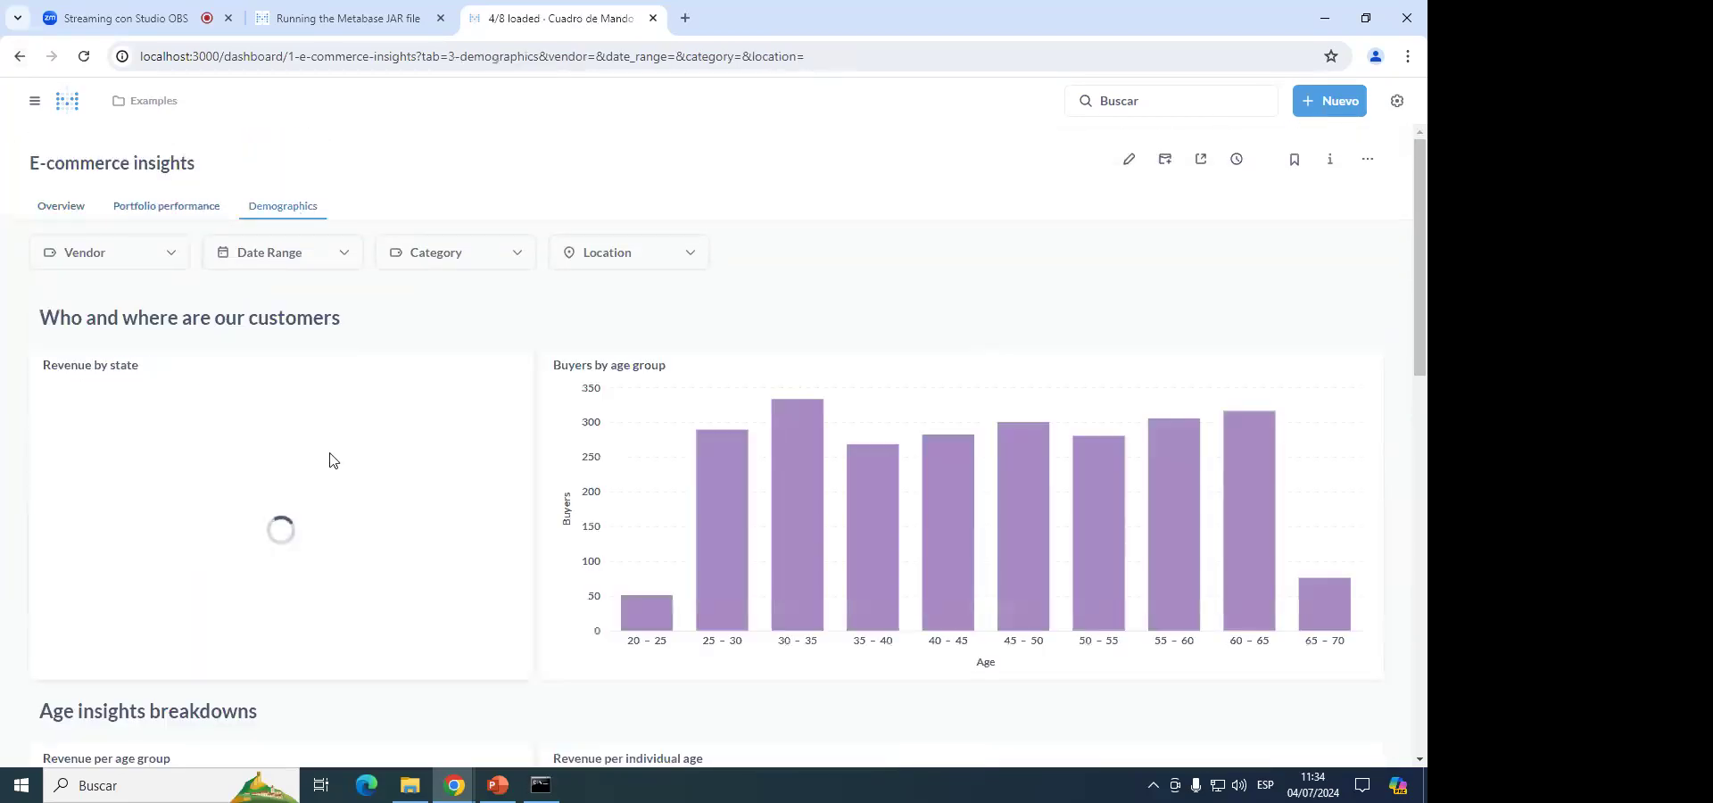
pyautogui.scroll(-3, 388, 448)
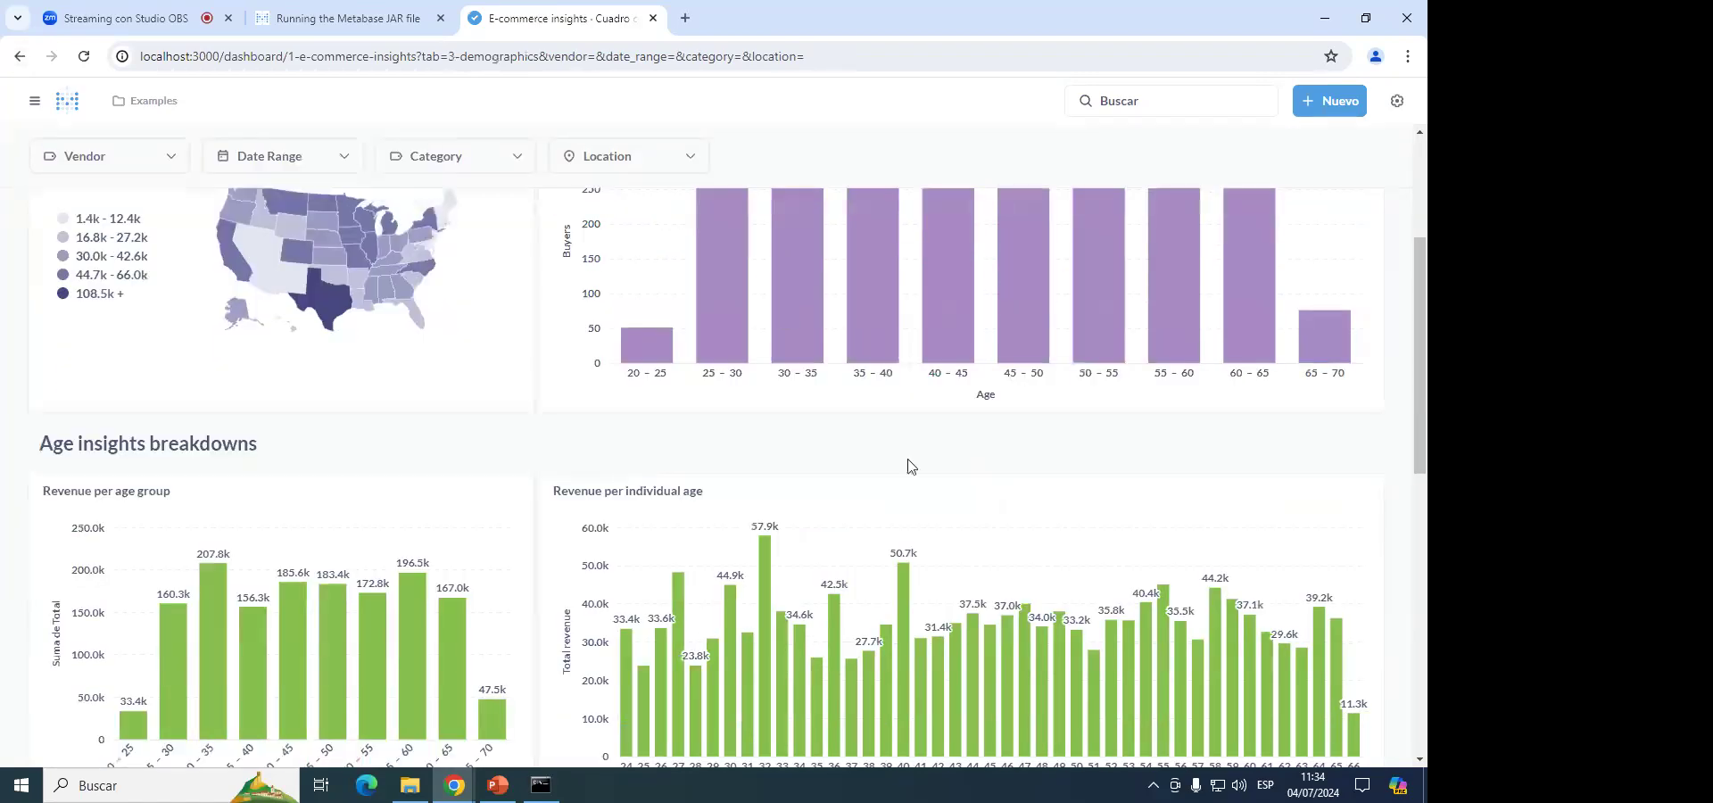
pyautogui.scroll(-6, 905, 478)
pyautogui.scroll(10, 901, 489)
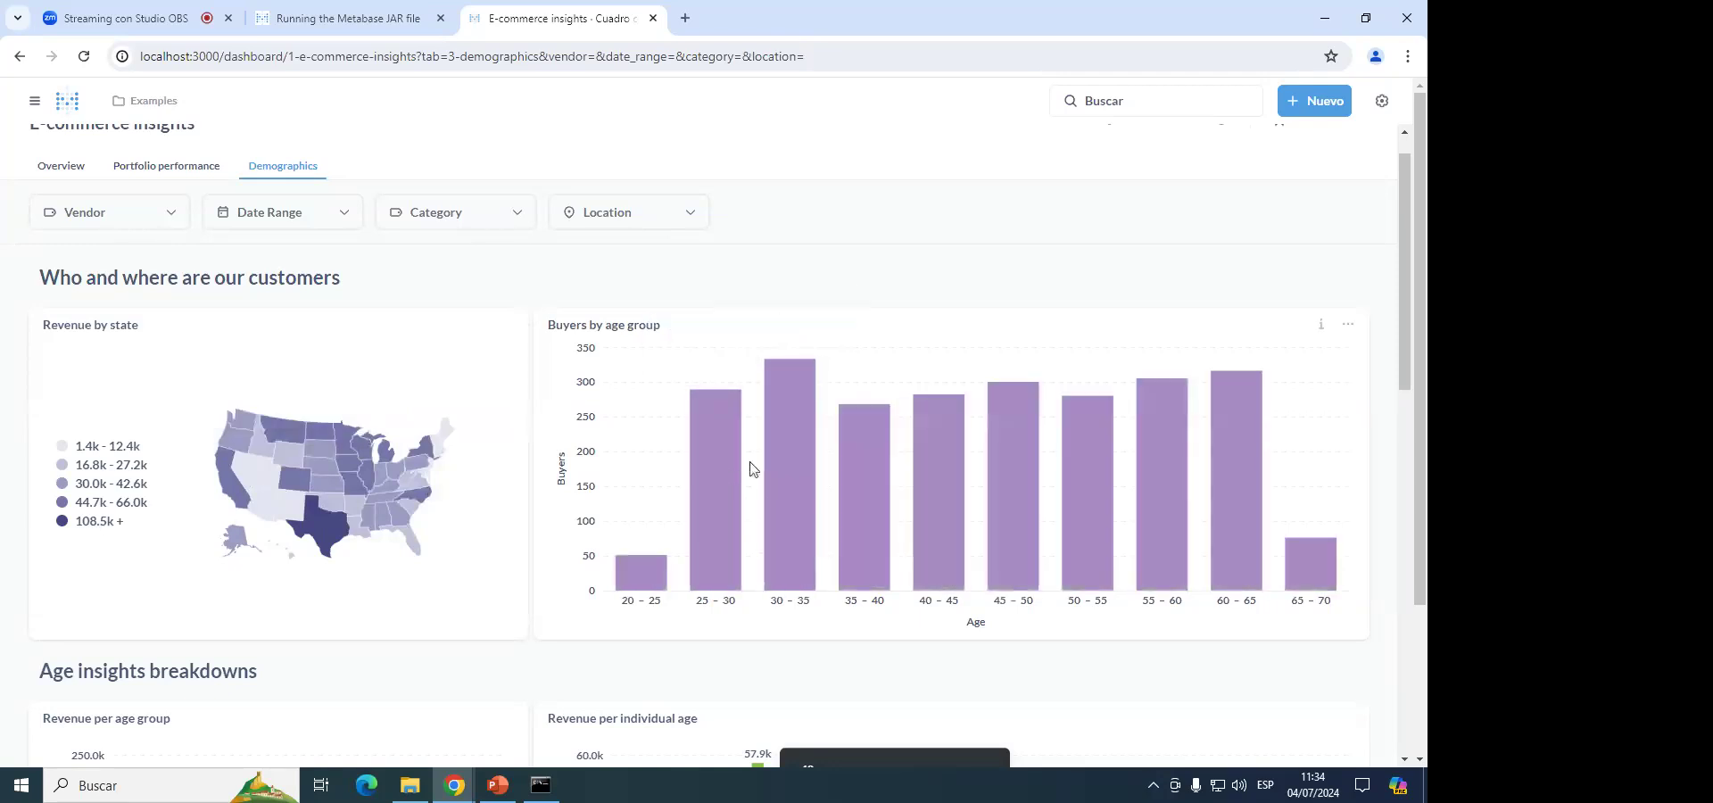
pyautogui.moveTo(644, 584)
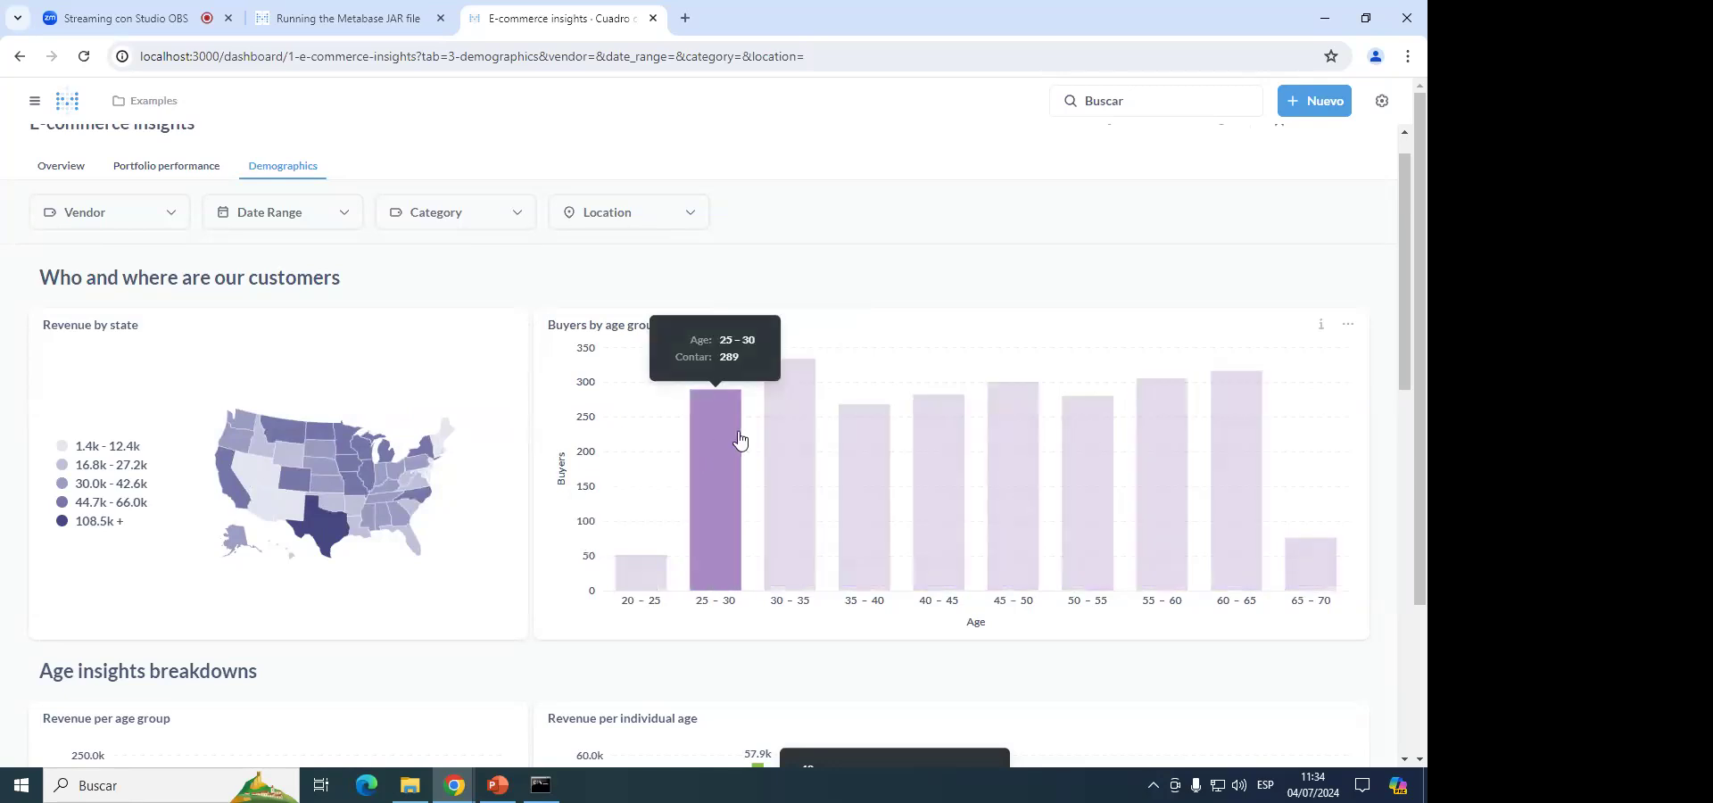
pyautogui.click(788, 432)
pyautogui.click(879, 428)
pyautogui.click(997, 344)
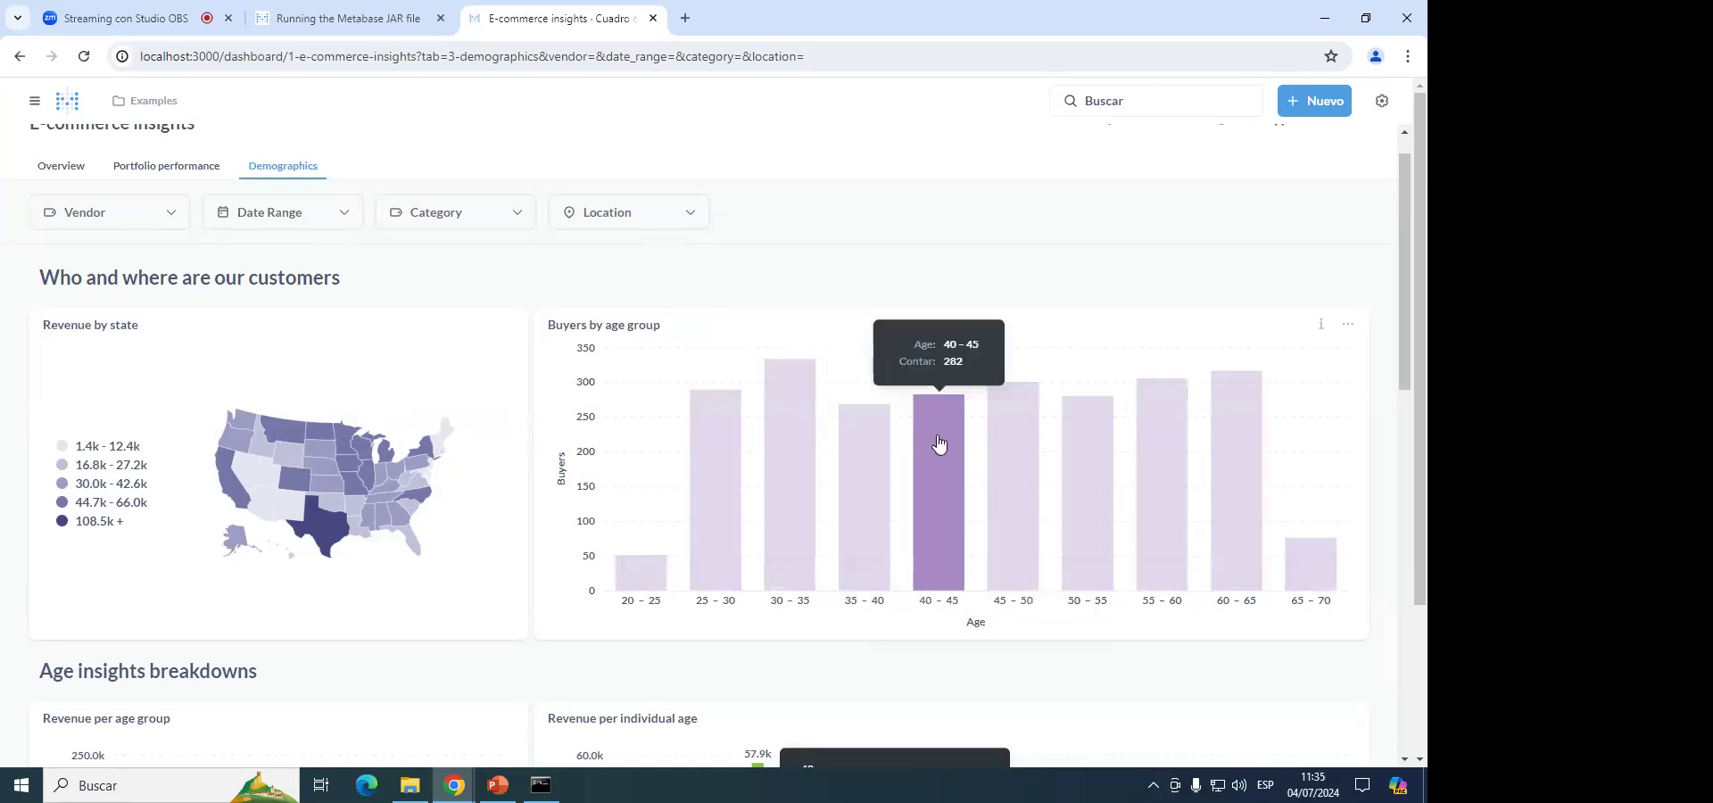
pyautogui.scroll(1, 514, 319)
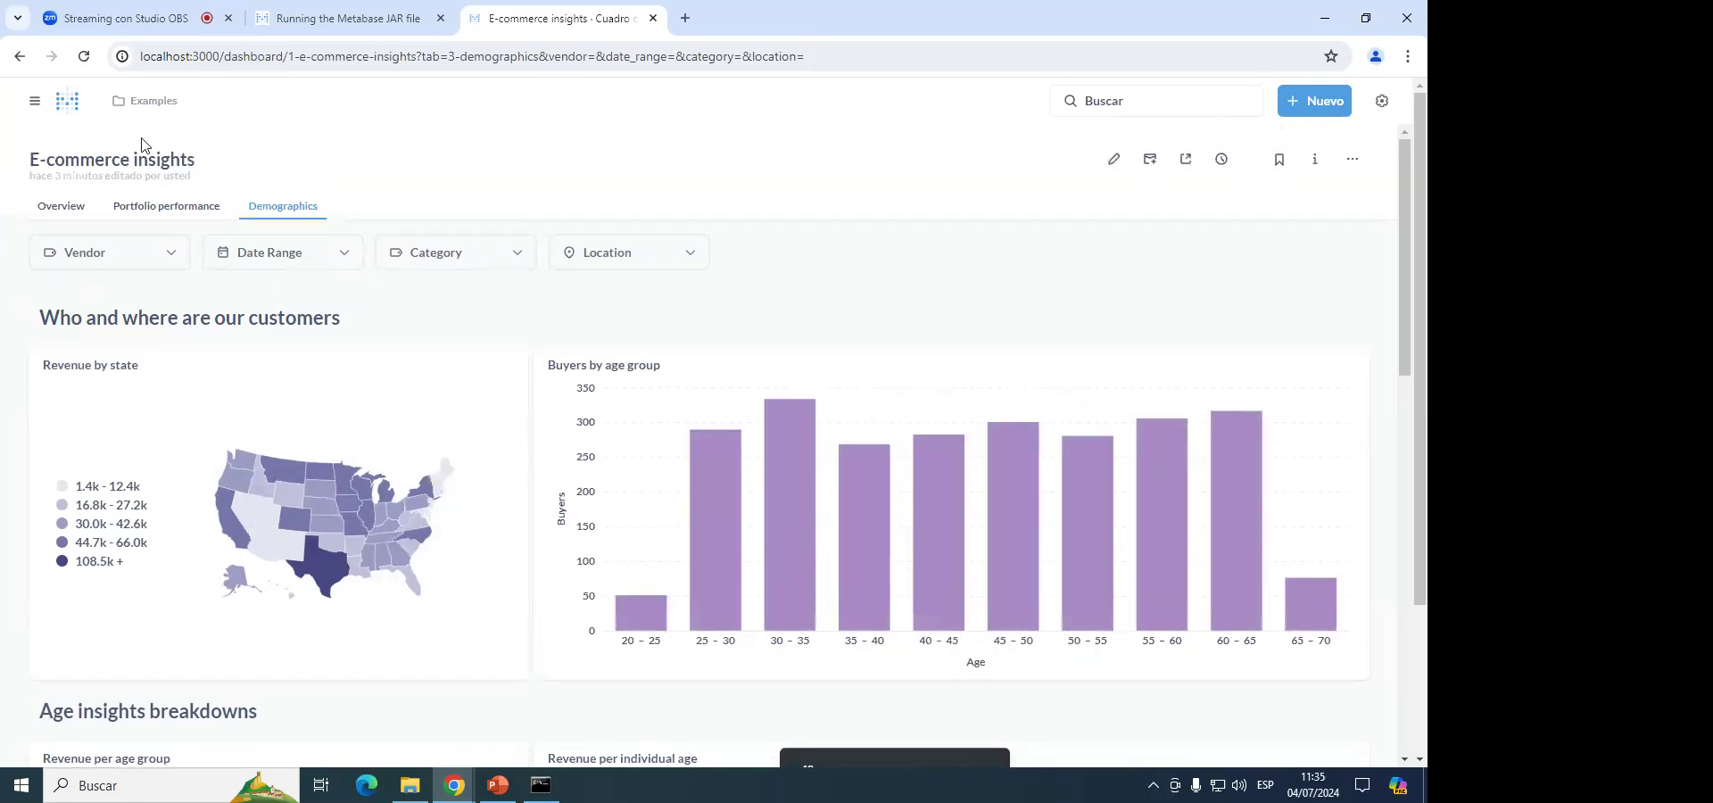
# Go to the Metabase home page, read the latest question in the Zoom meeting chat, and return to Metabase.
pyautogui.hotkey('ctrl', '.')
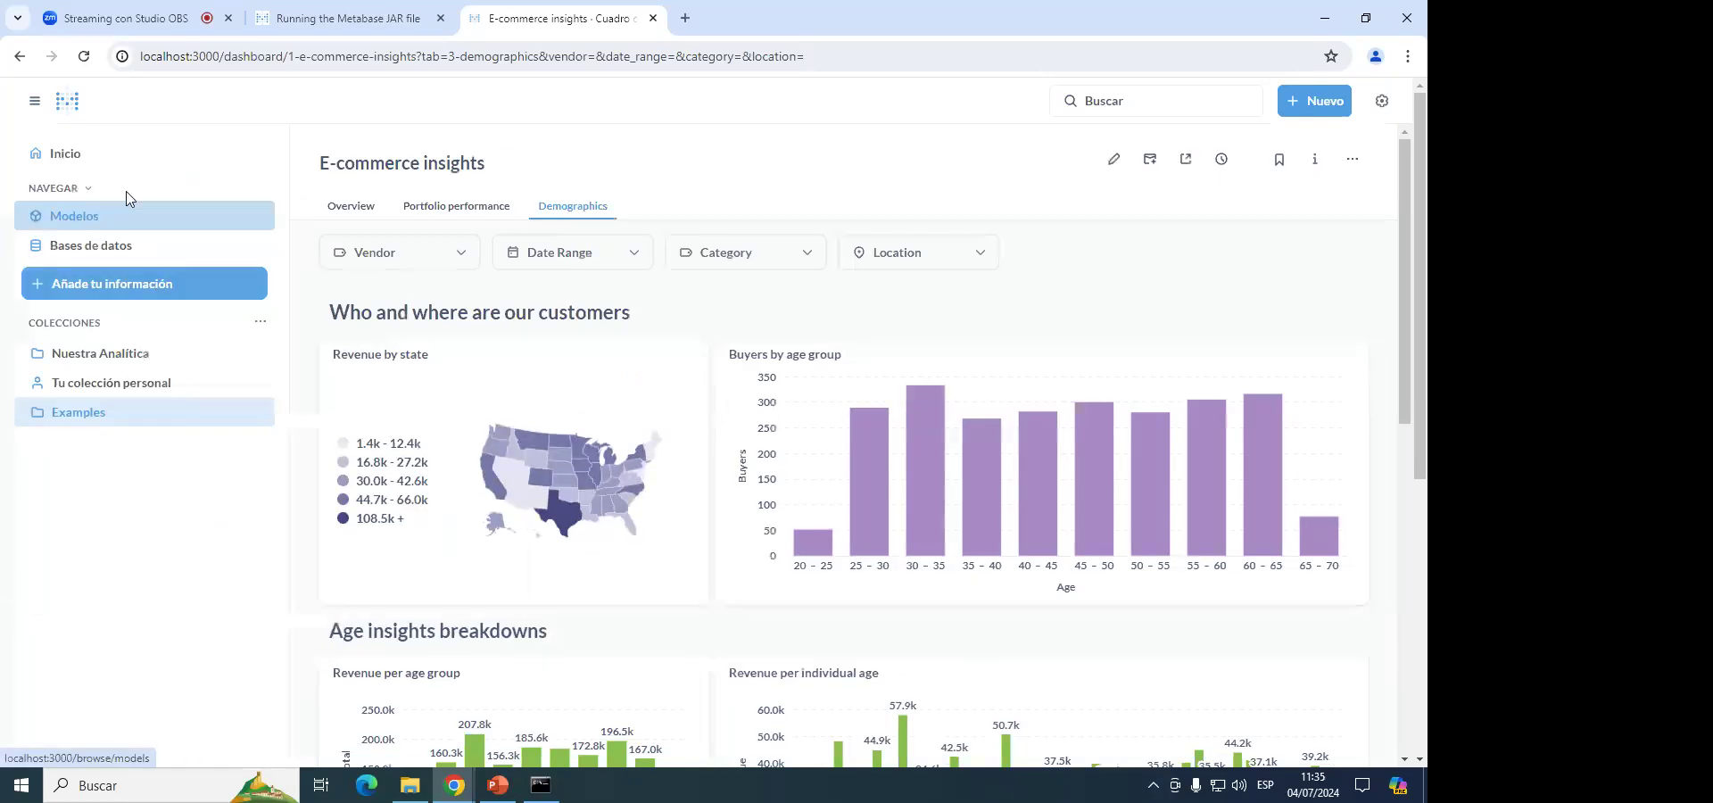
pyautogui.click(76, 172)
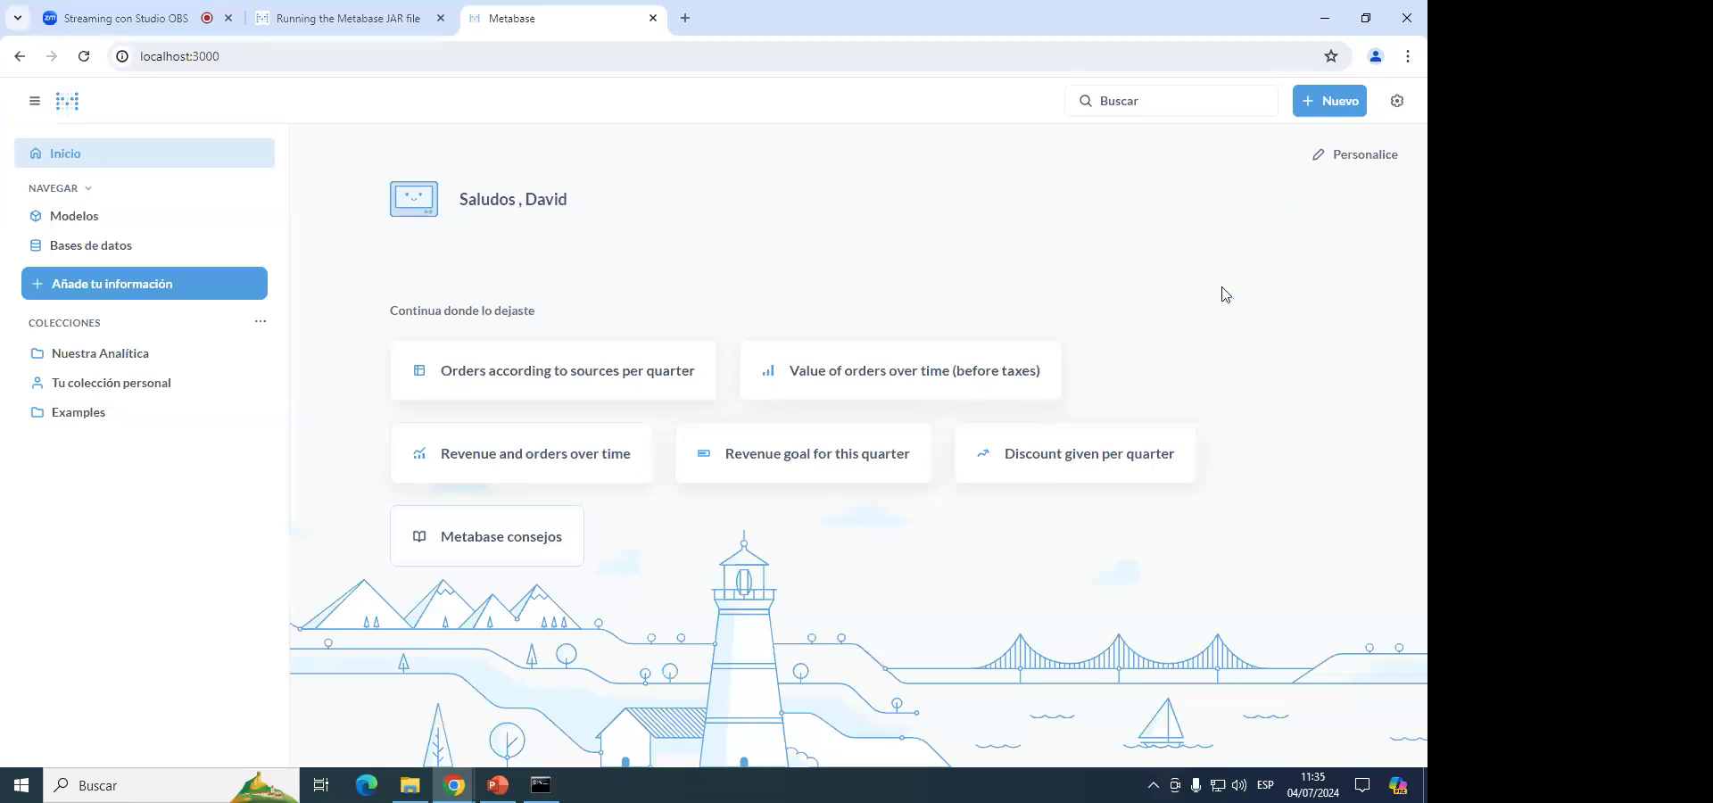
pyautogui.click(221, 9)
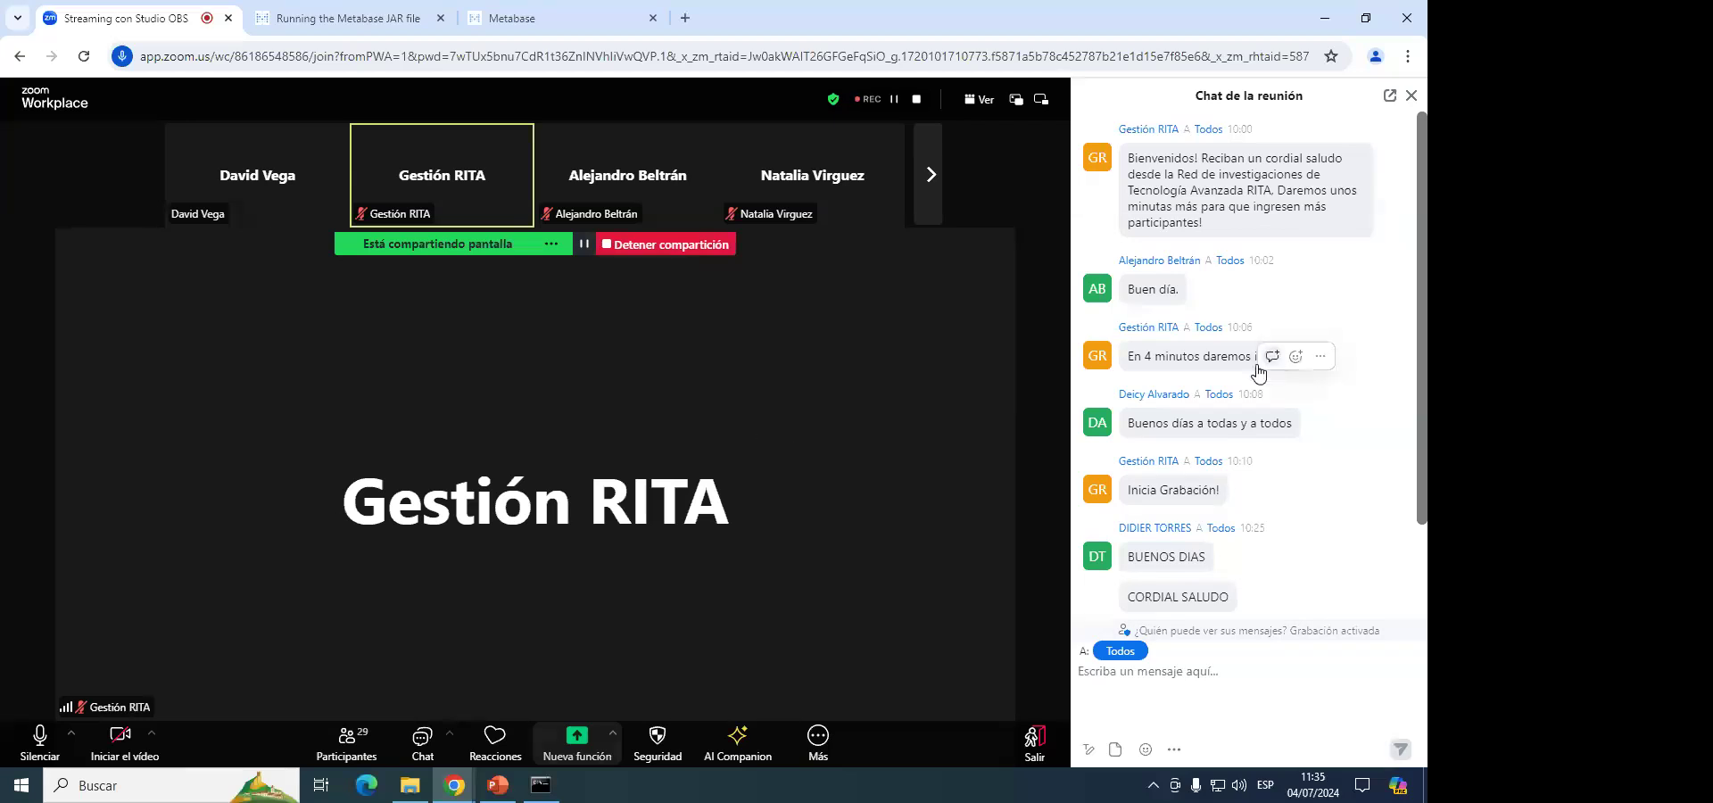
pyautogui.scroll(-2, 1232, 443)
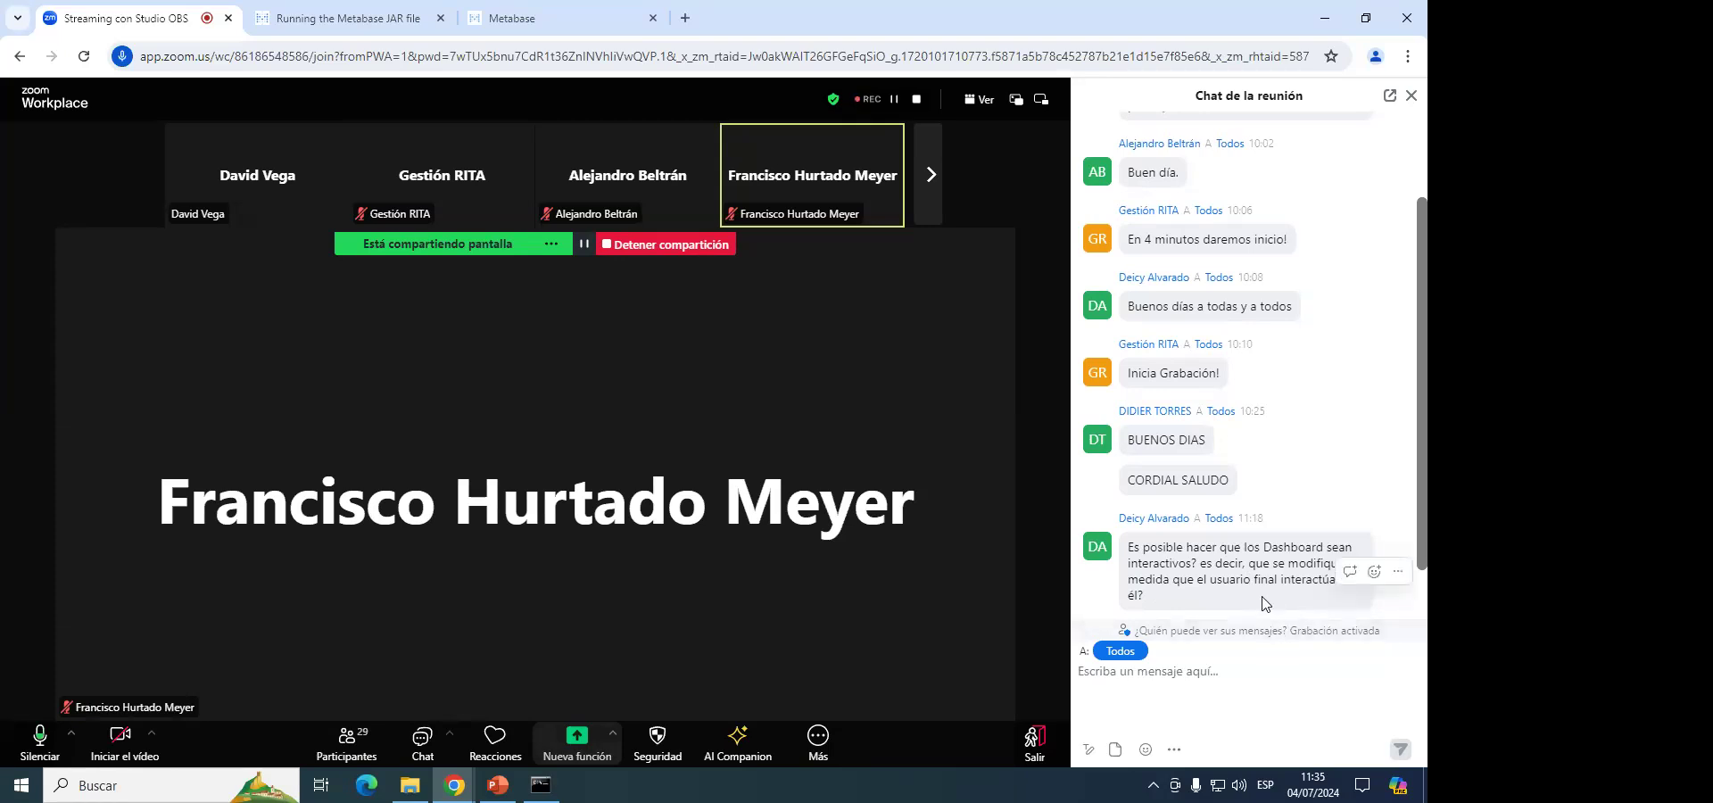
pyautogui.click(562, 14)
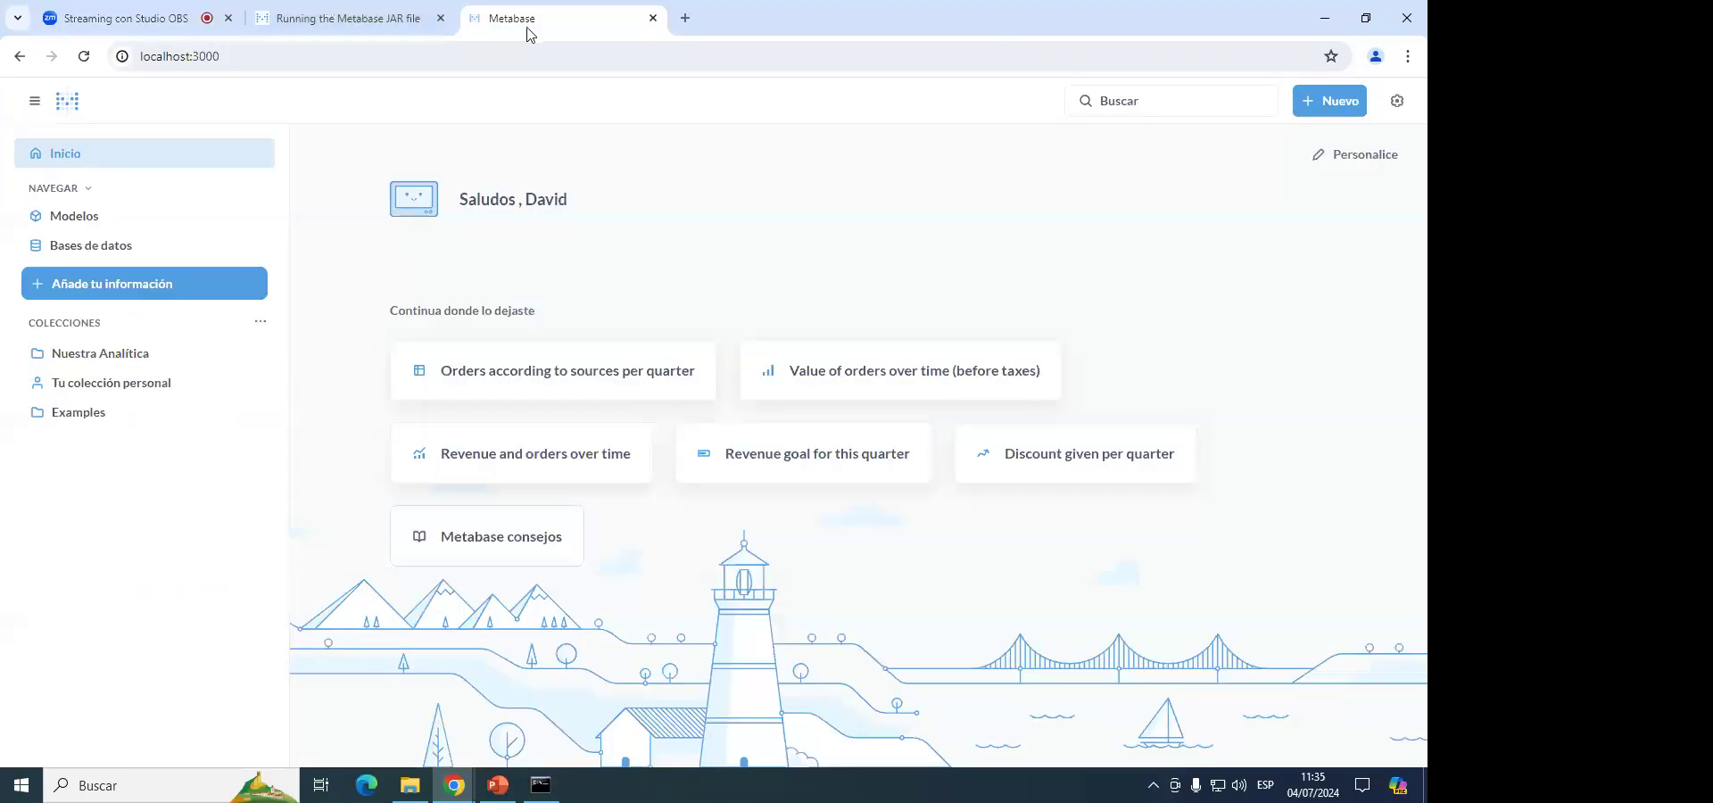
# View the Orders according to sources per quarter question from the home page, and return to the home page.
pyautogui.click(481, 379)
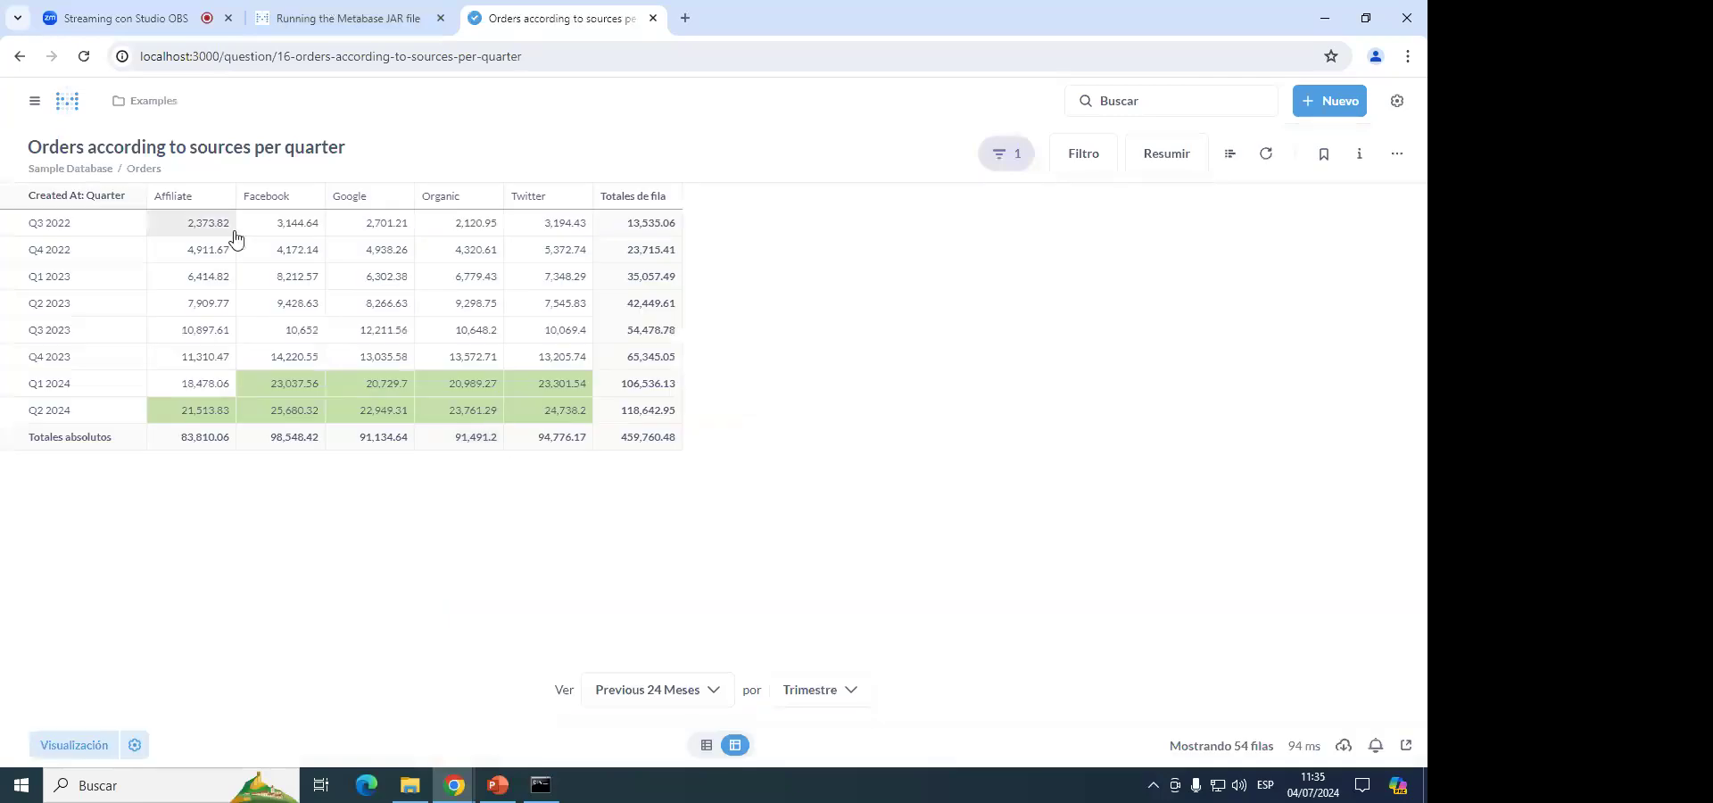
pyautogui.click(19, 56)
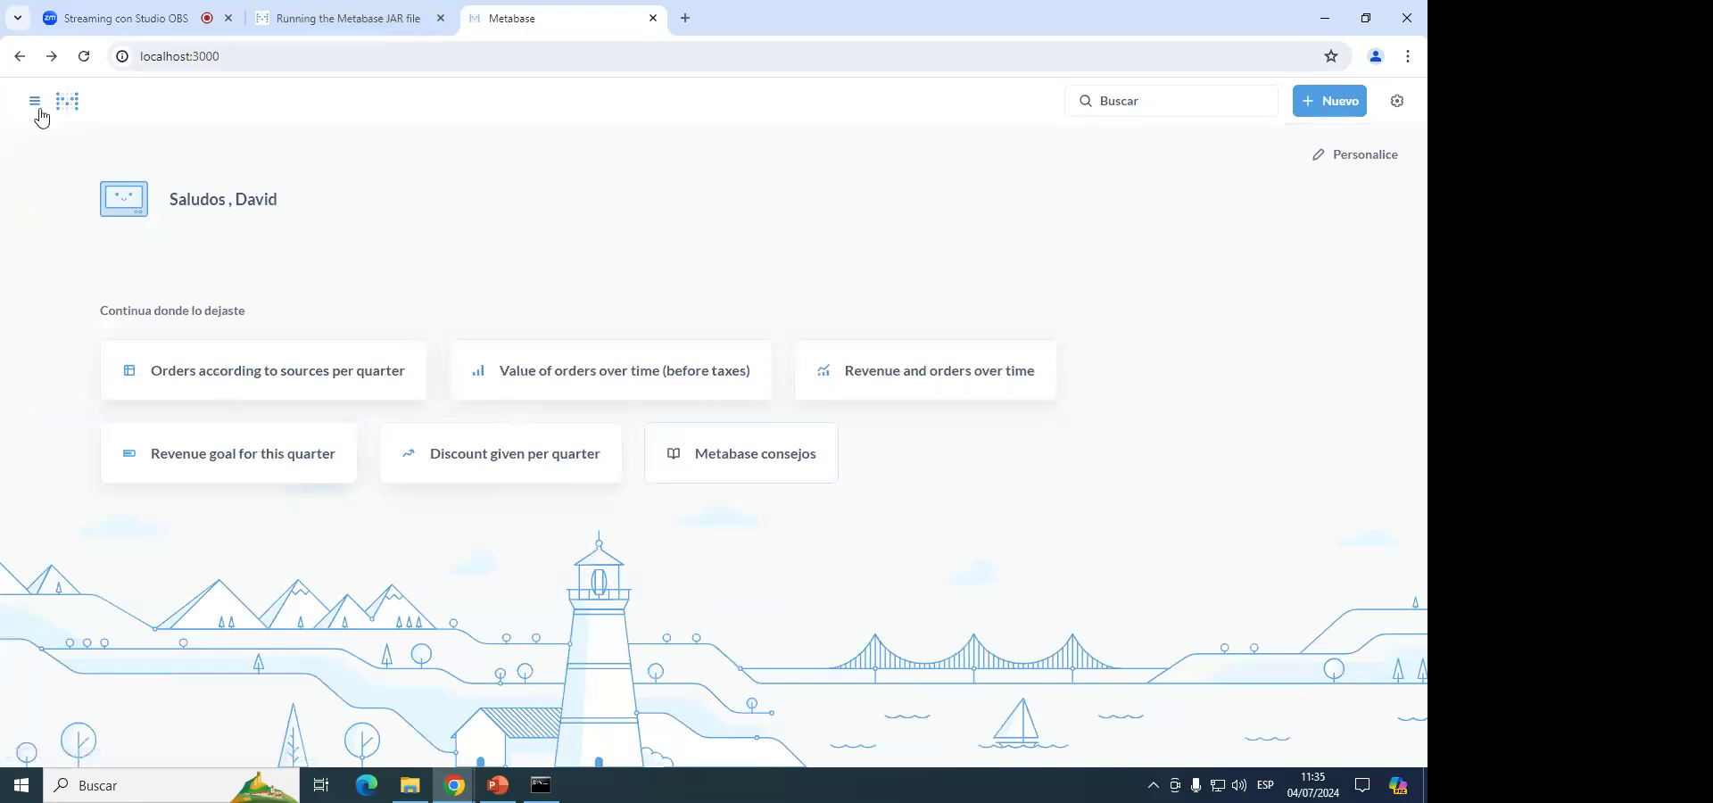
pyautogui.click(321, 371)
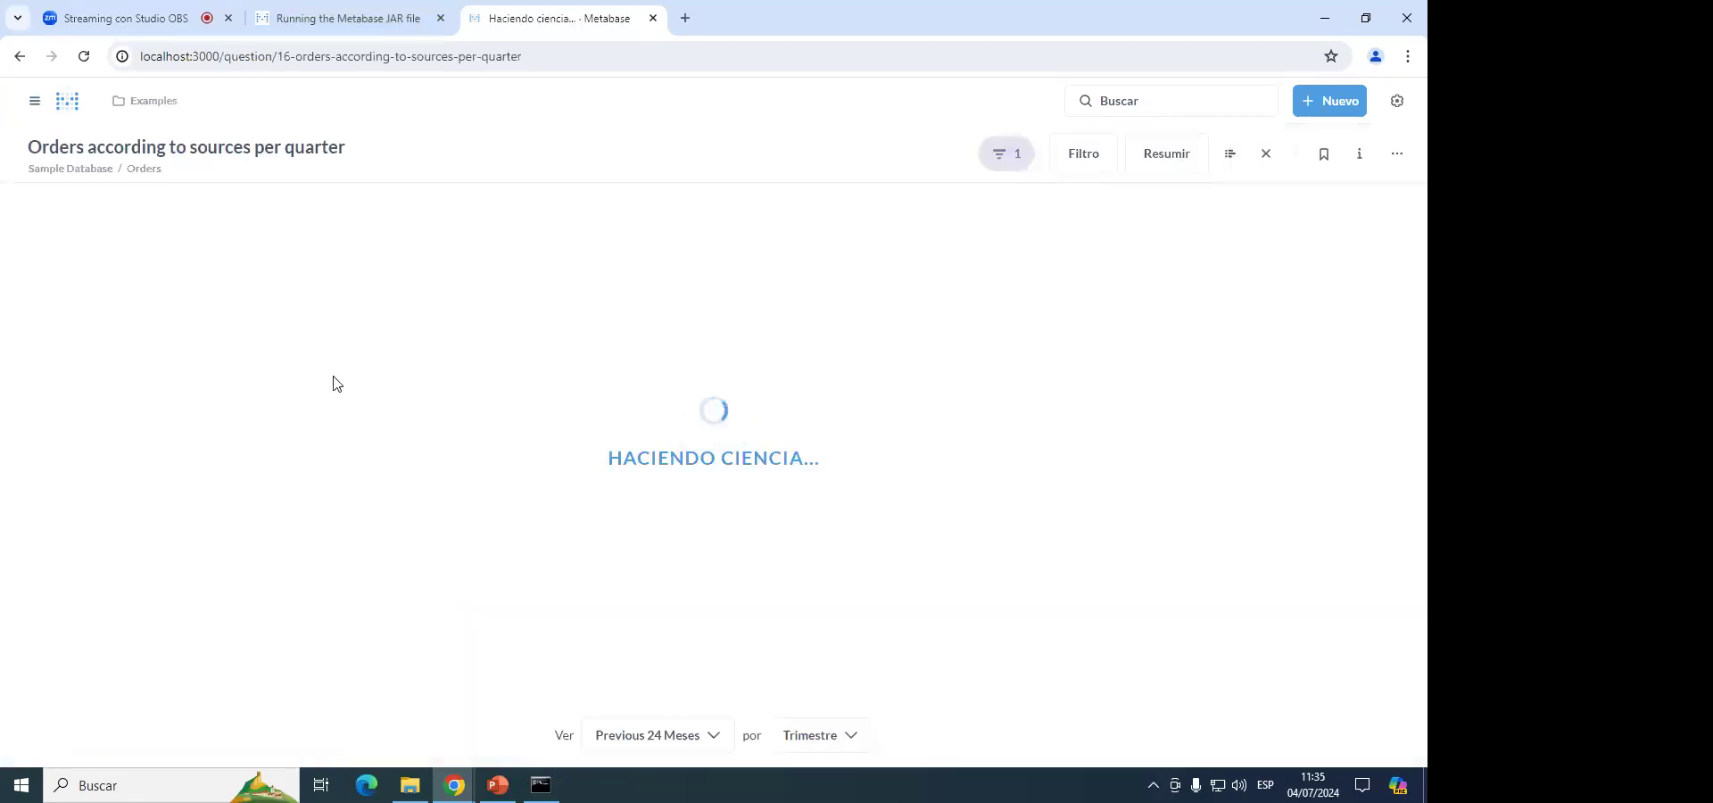
pyautogui.click(20, 57)
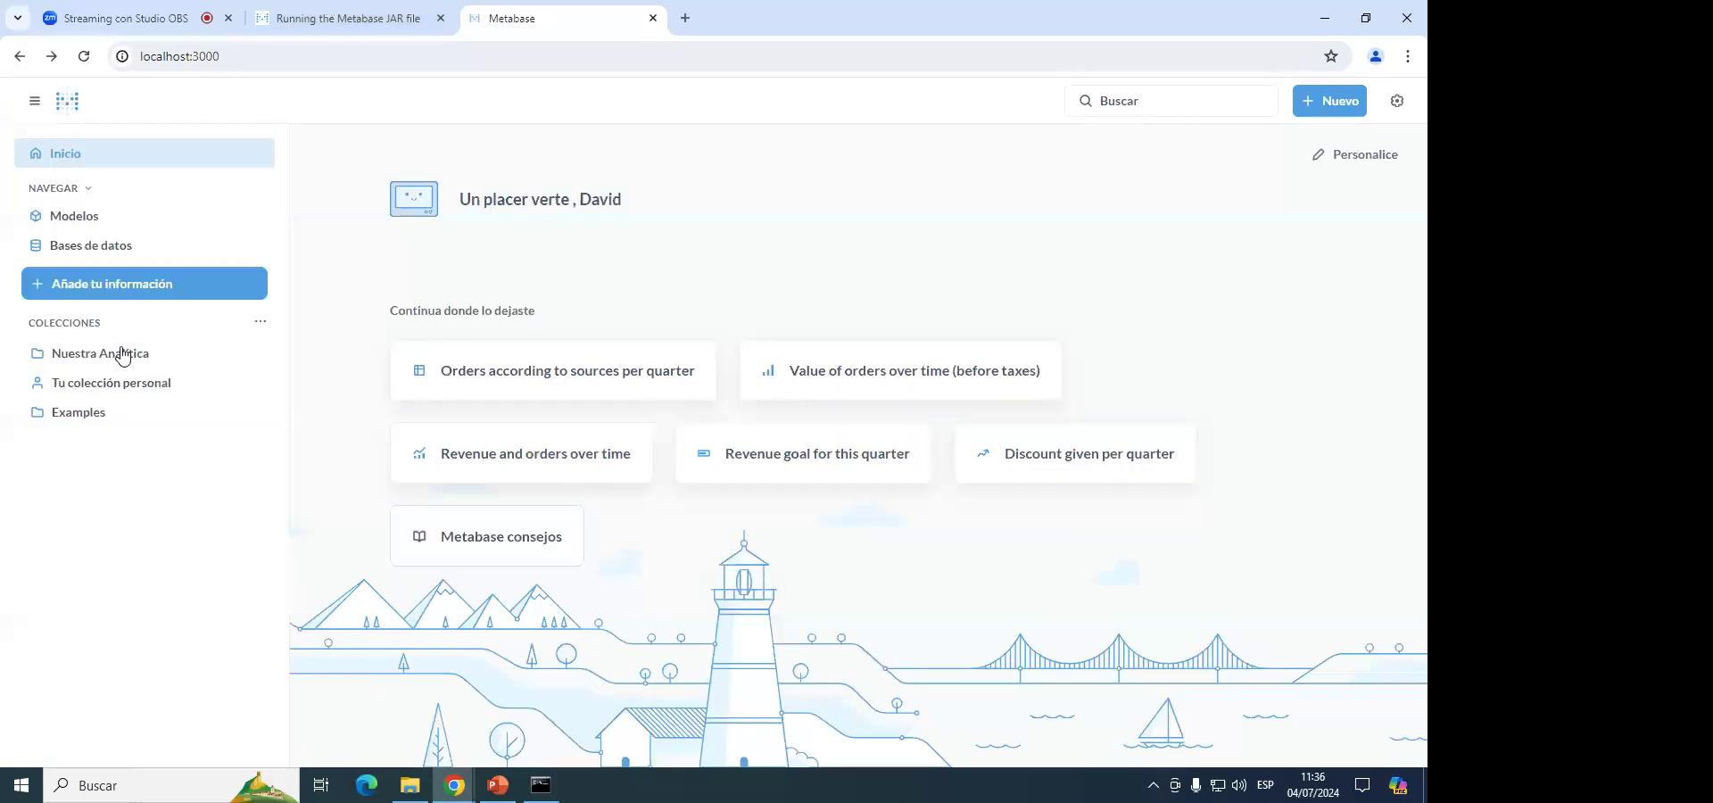
# Open the E-commerce insights dashboard from the Examples collection.
pyautogui.click(124, 354)
pyautogui.click(524, 355)
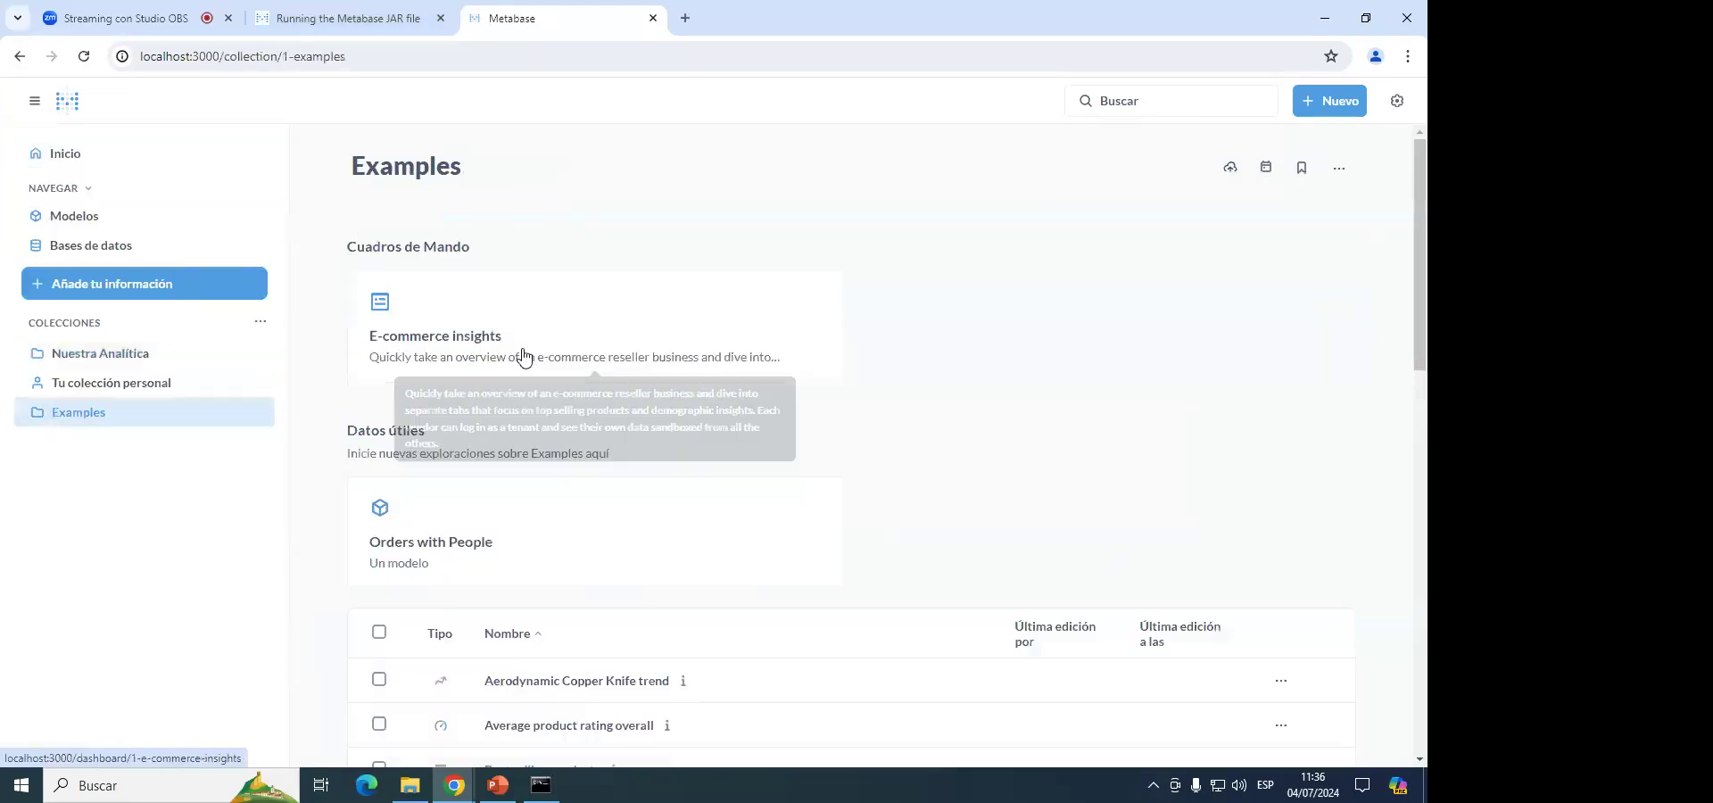
pyautogui.click(486, 346)
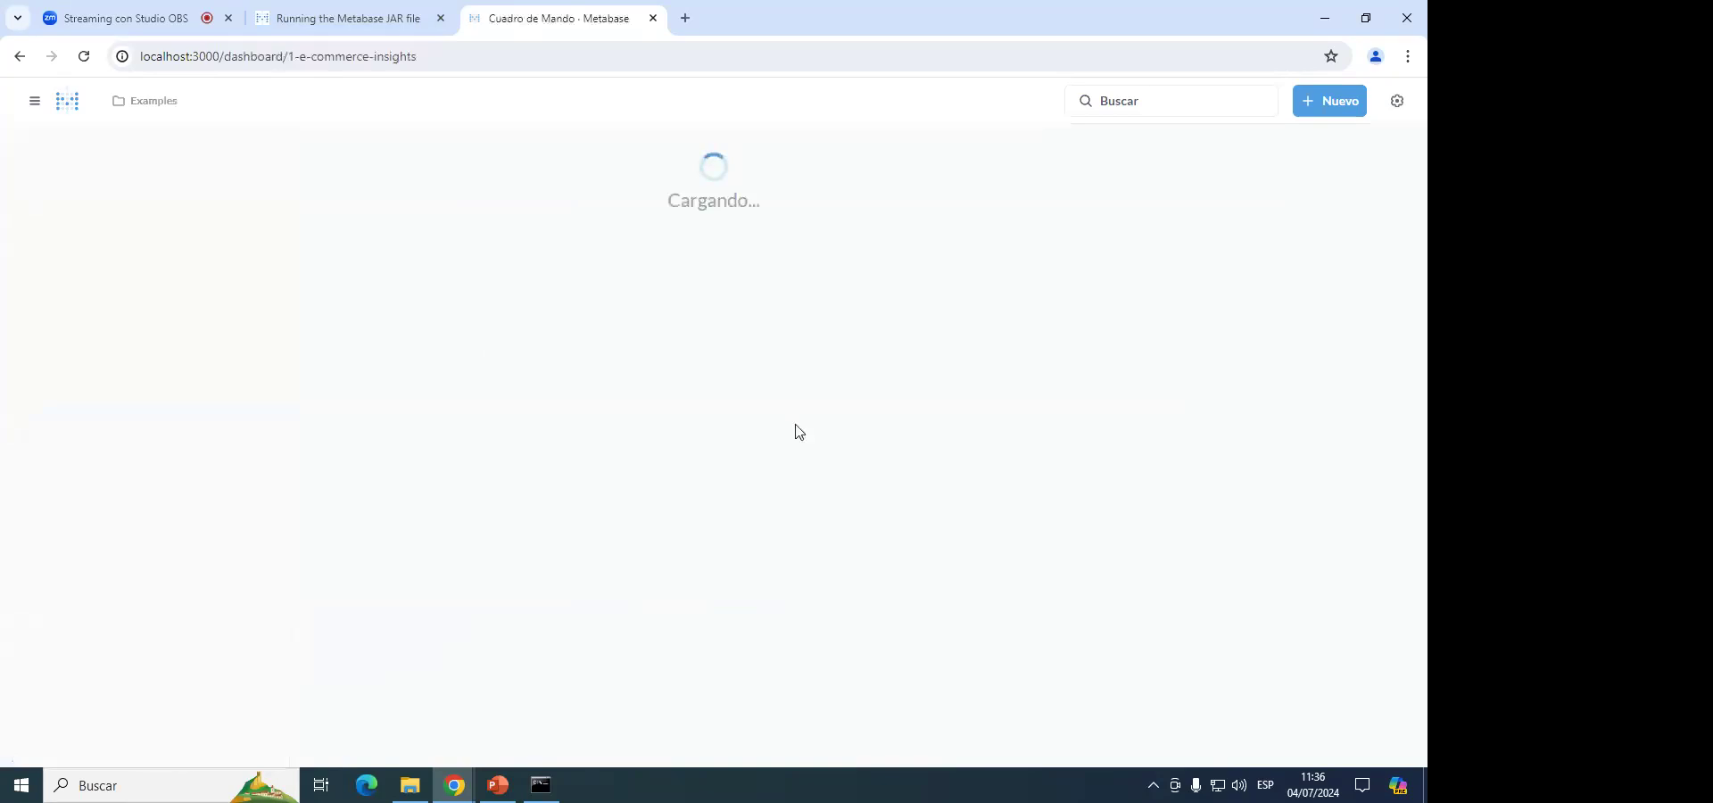
# Inspect the May 2023 bar in the Revenue and orders over time chart on the Overview section.
pyautogui.scroll(-4, 785, 449)
pyautogui.scroll(-1, 785, 428)
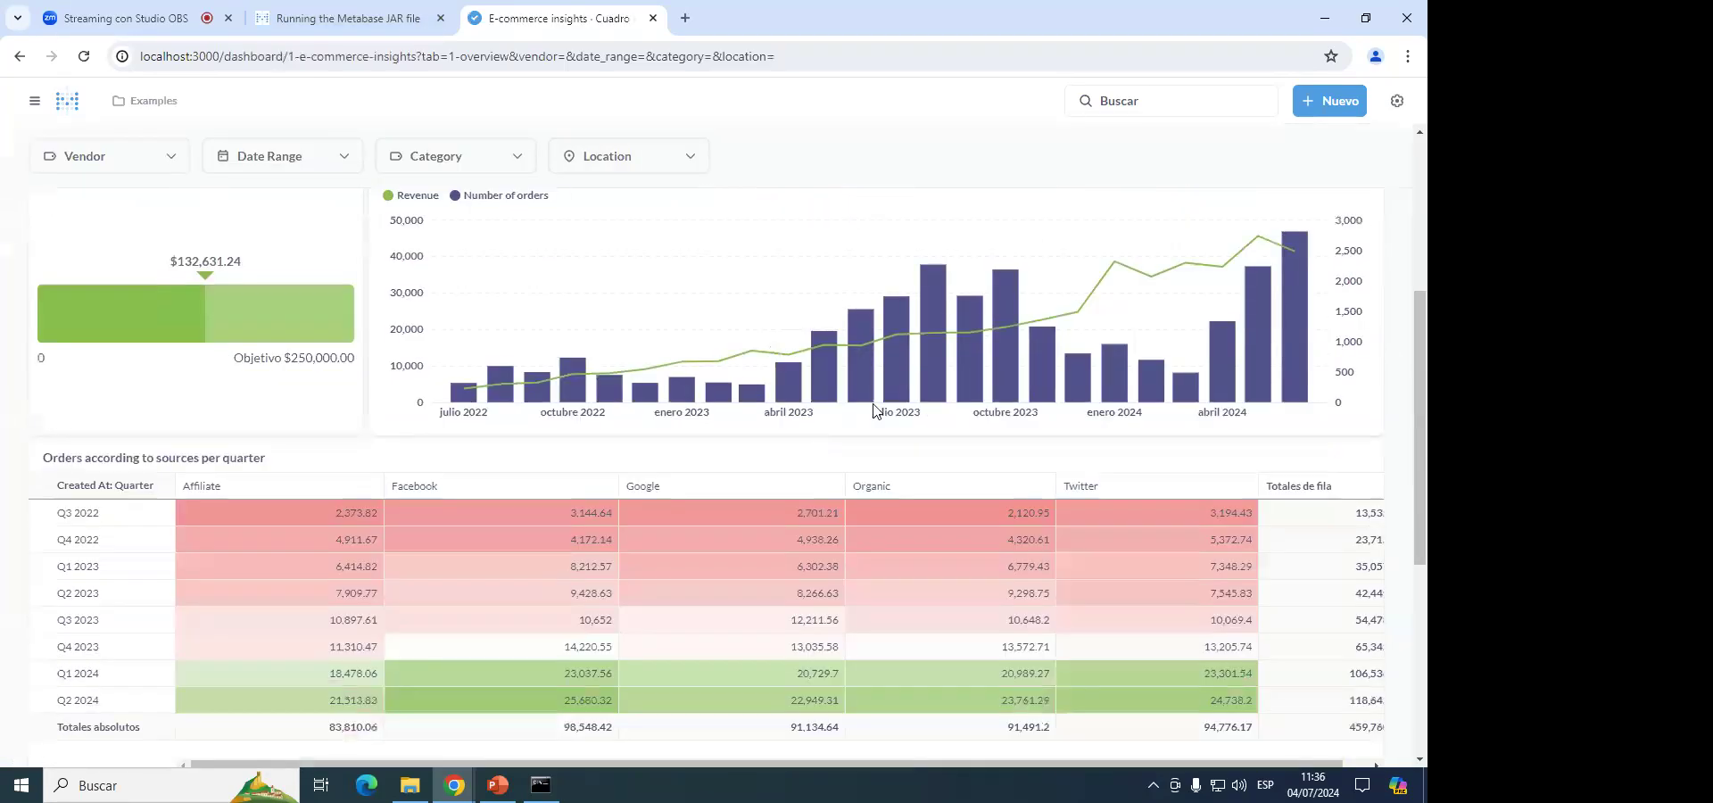
pyautogui.moveTo(825, 384)
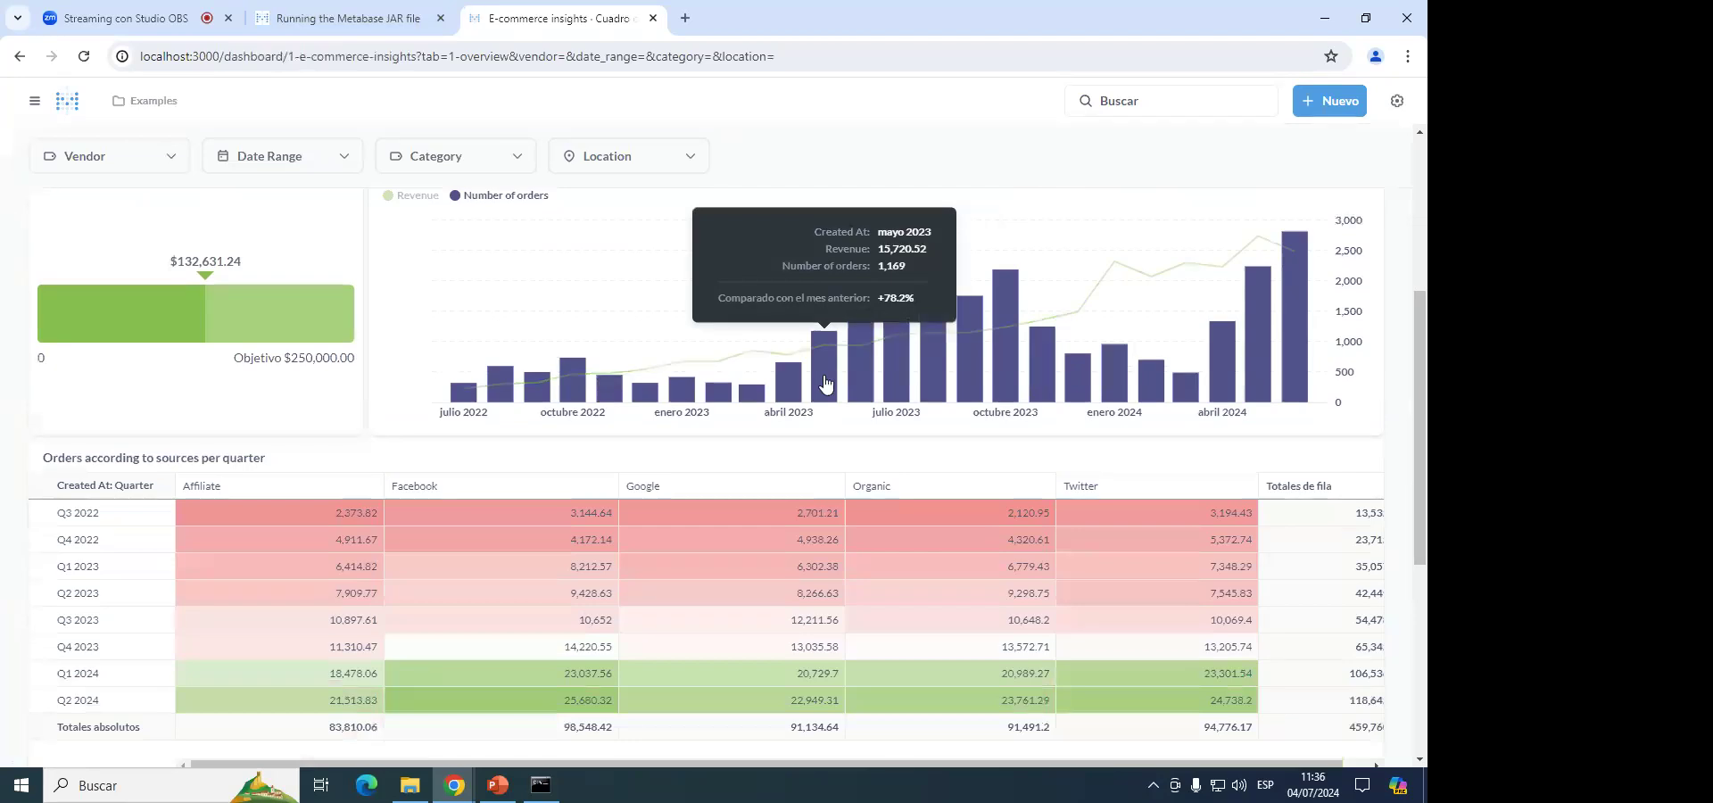
pyautogui.click(825, 383)
pyautogui.click(824, 366)
pyautogui.click(791, 466)
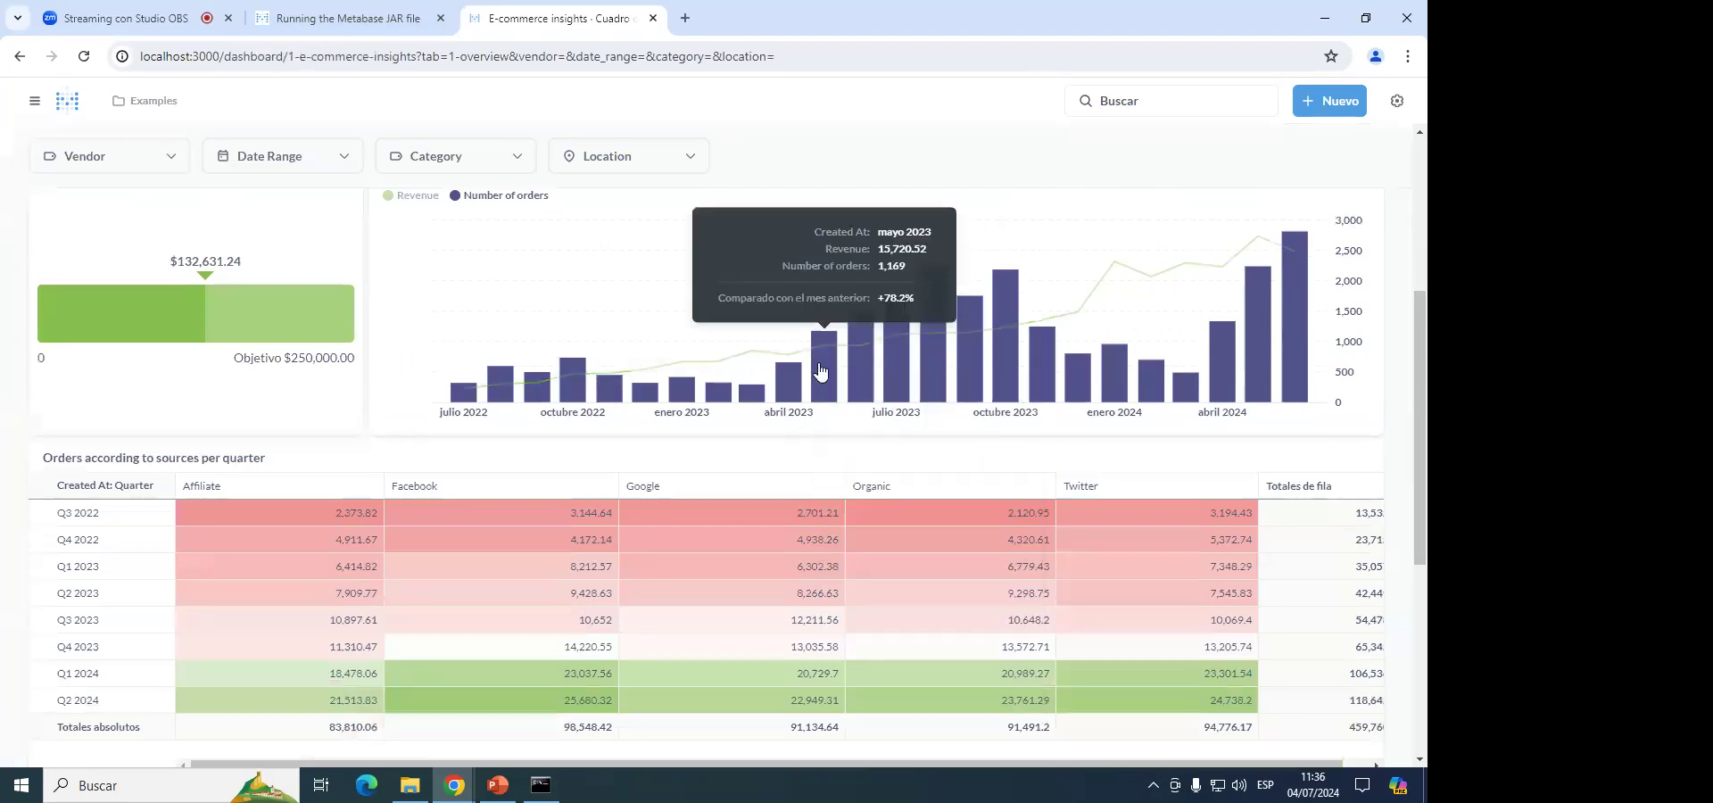
pyautogui.scroll(5, 825, 378)
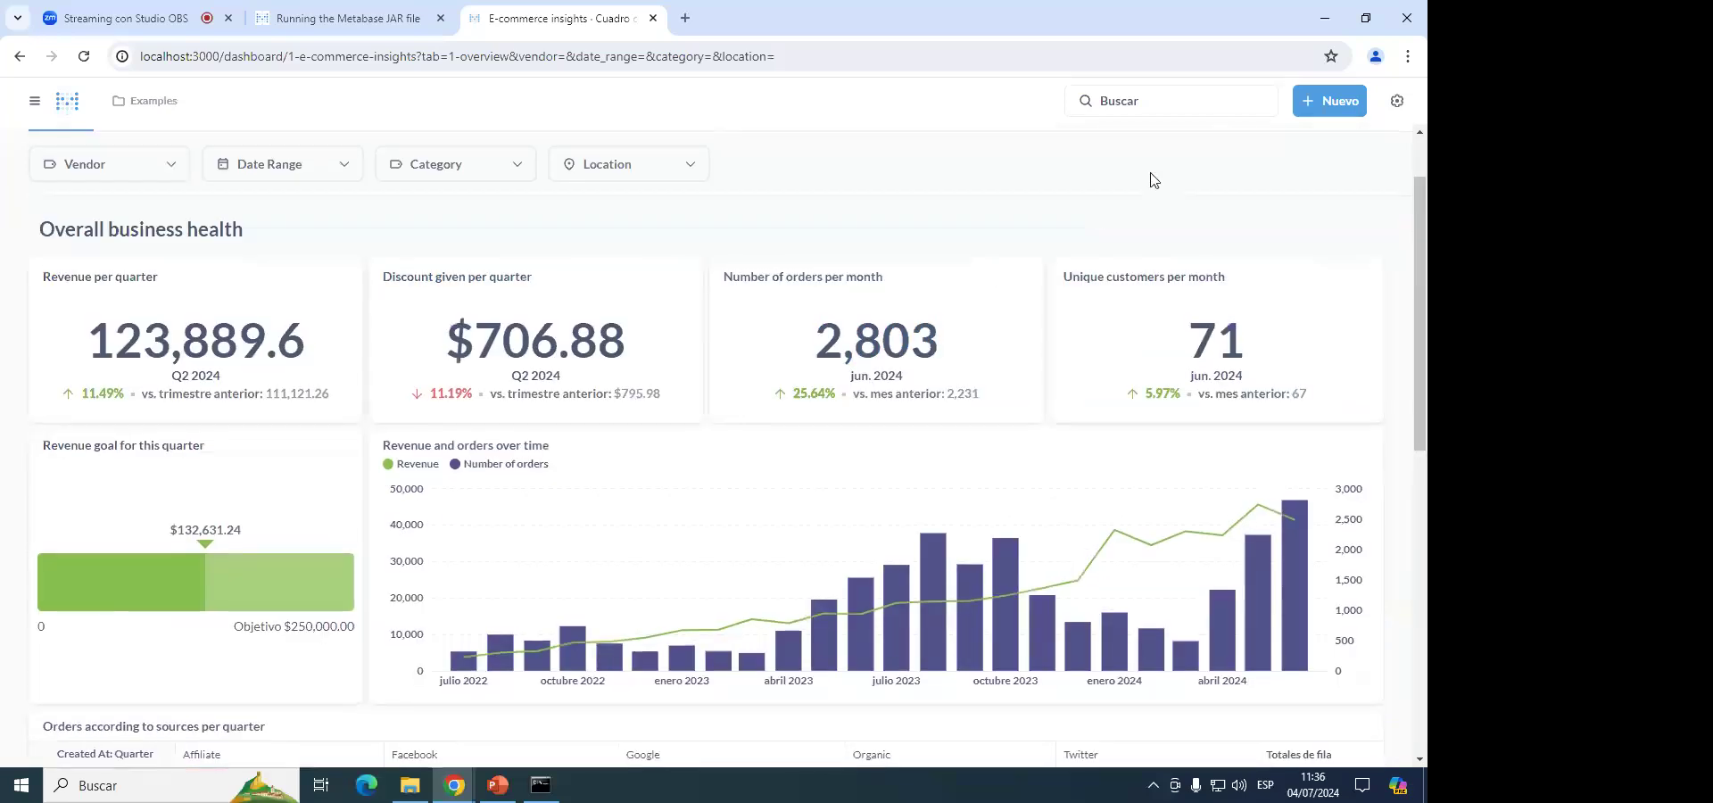
# Examine the click behavior options of the Revenue and orders over time chart in edit mode, cancel them, and save the dashboard.
pyautogui.click(1130, 160)
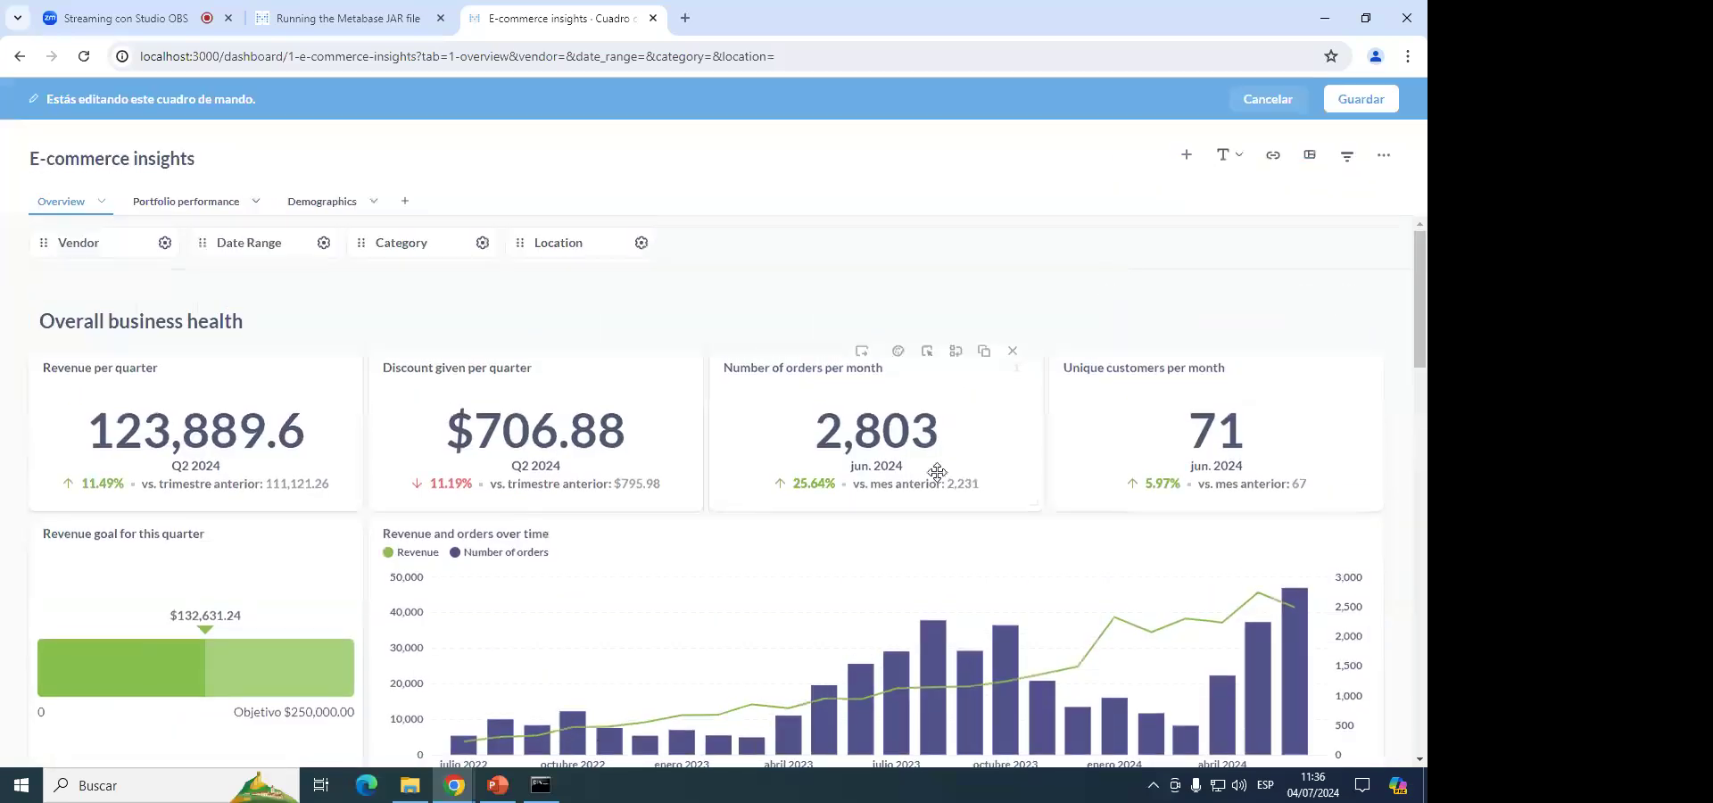
pyautogui.scroll(-3, 970, 345)
pyautogui.scroll(2, 1070, 406)
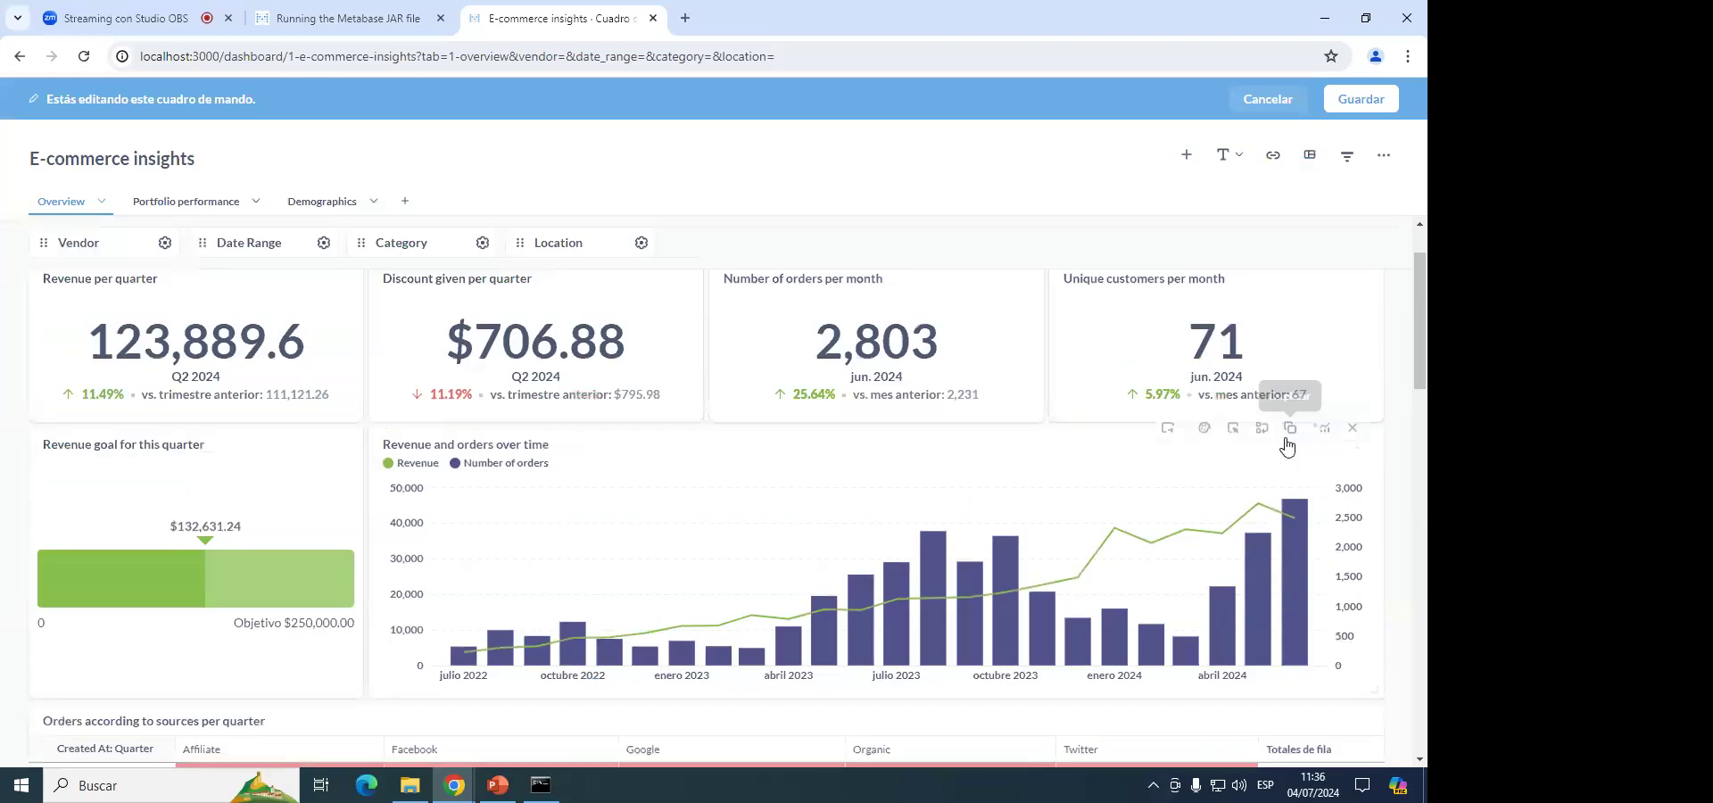
pyautogui.click(1233, 428)
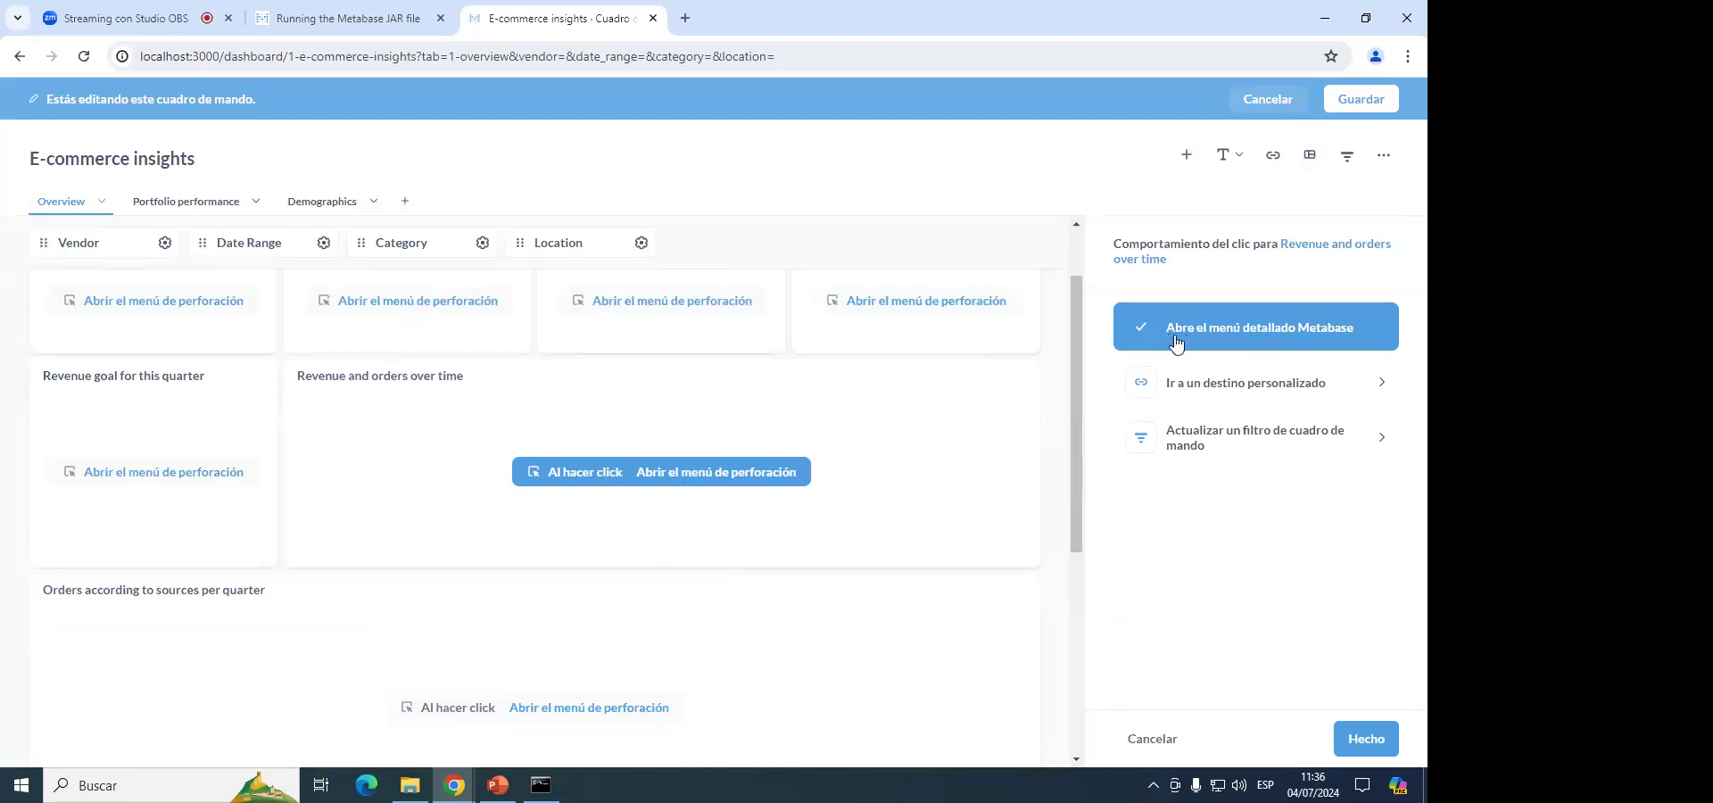
pyautogui.click(1150, 737)
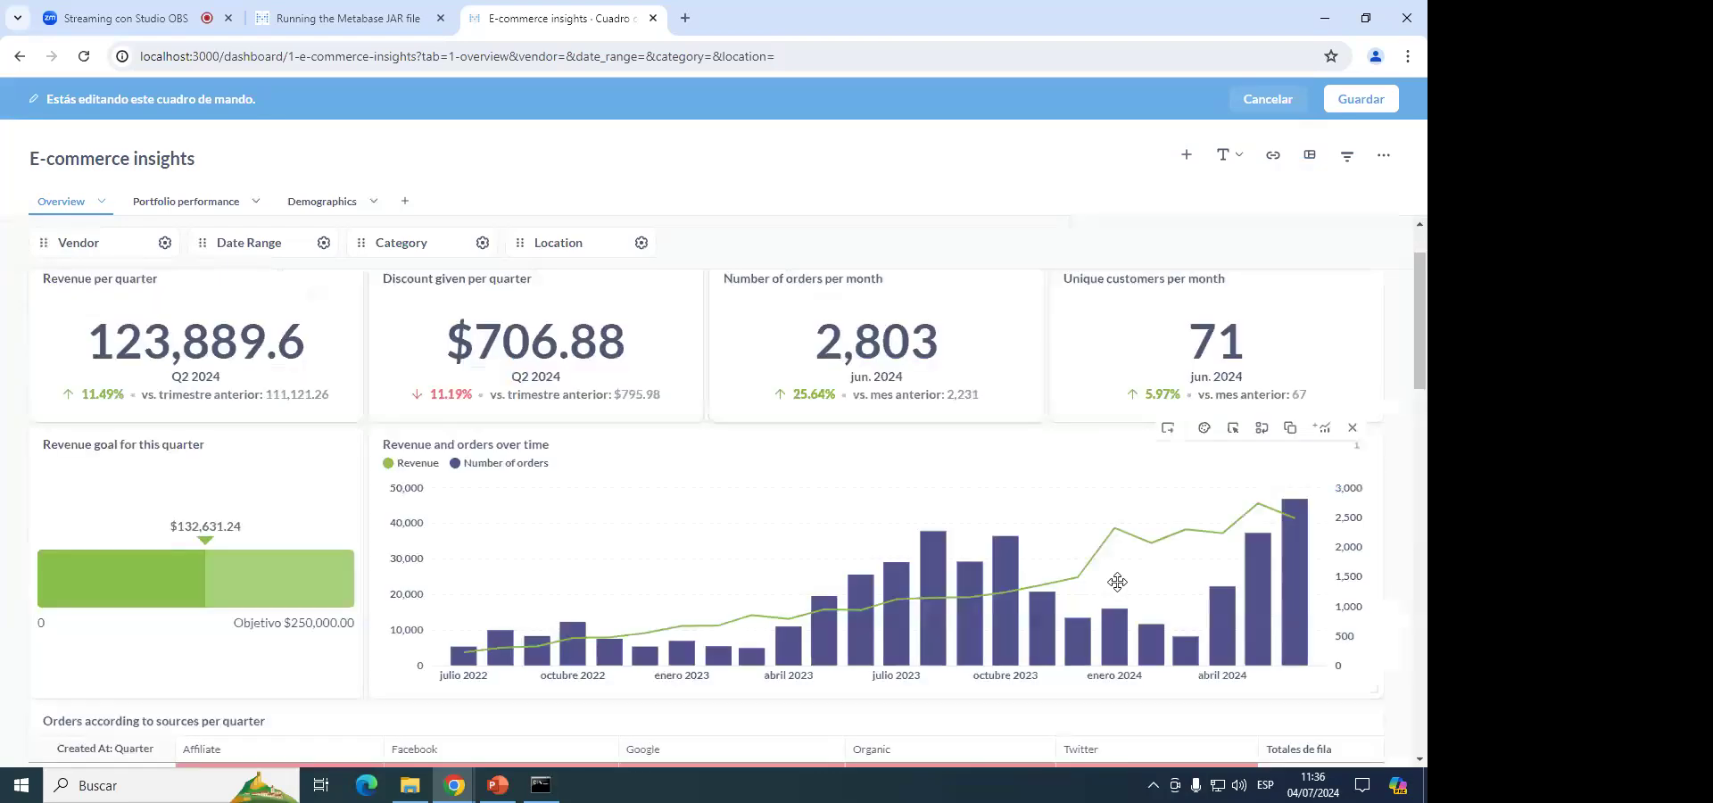
pyautogui.click(1360, 98)
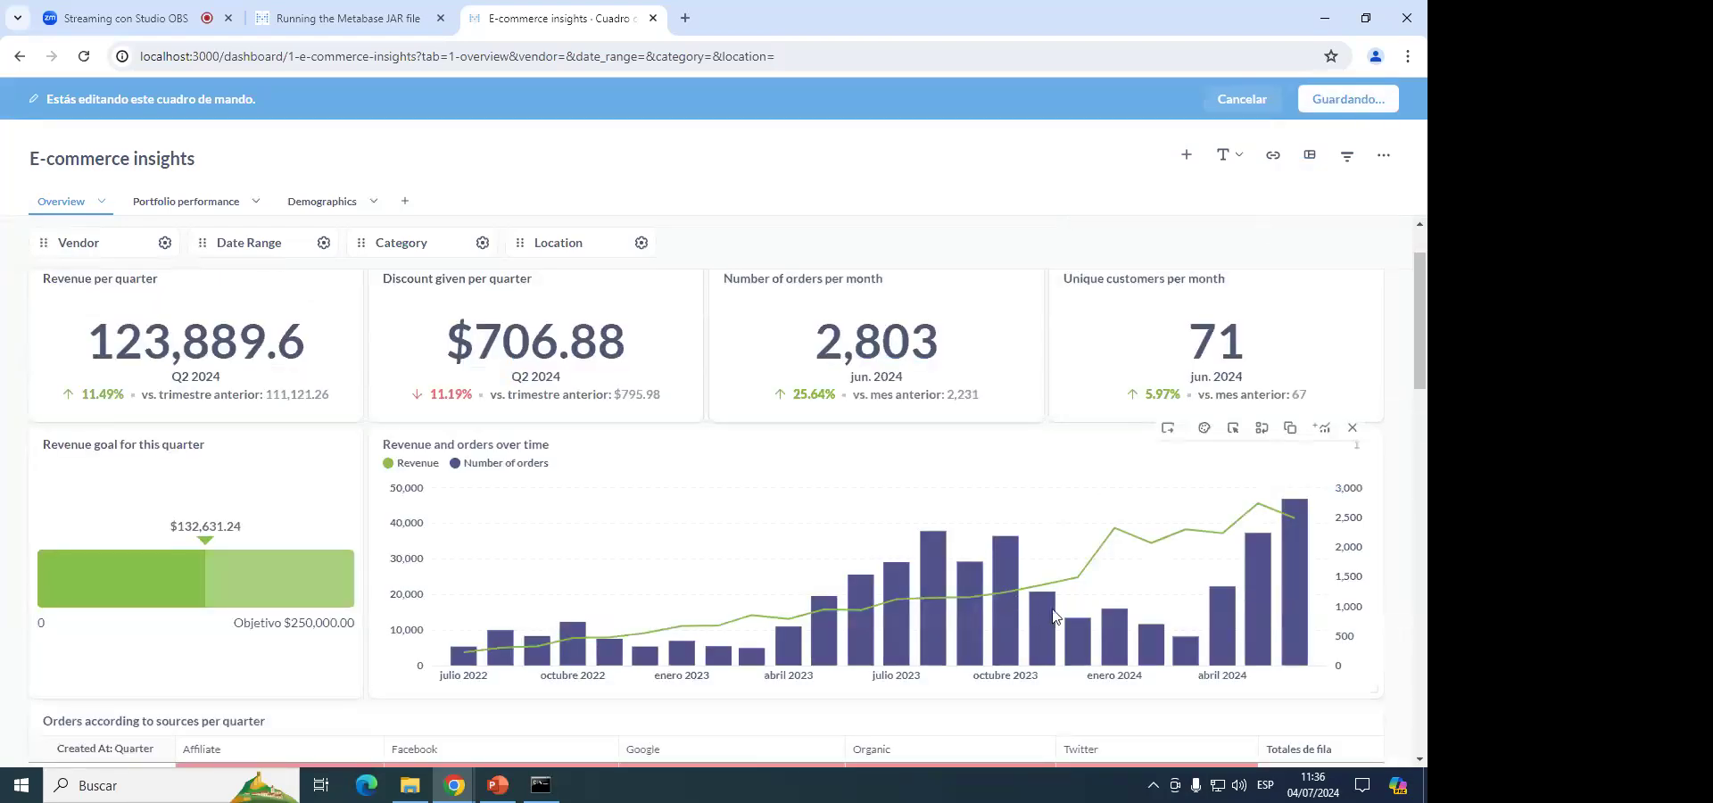
pyautogui.scroll(-2, 992, 639)
pyautogui.moveTo(1003, 526)
pyautogui.scroll(2, 1002, 532)
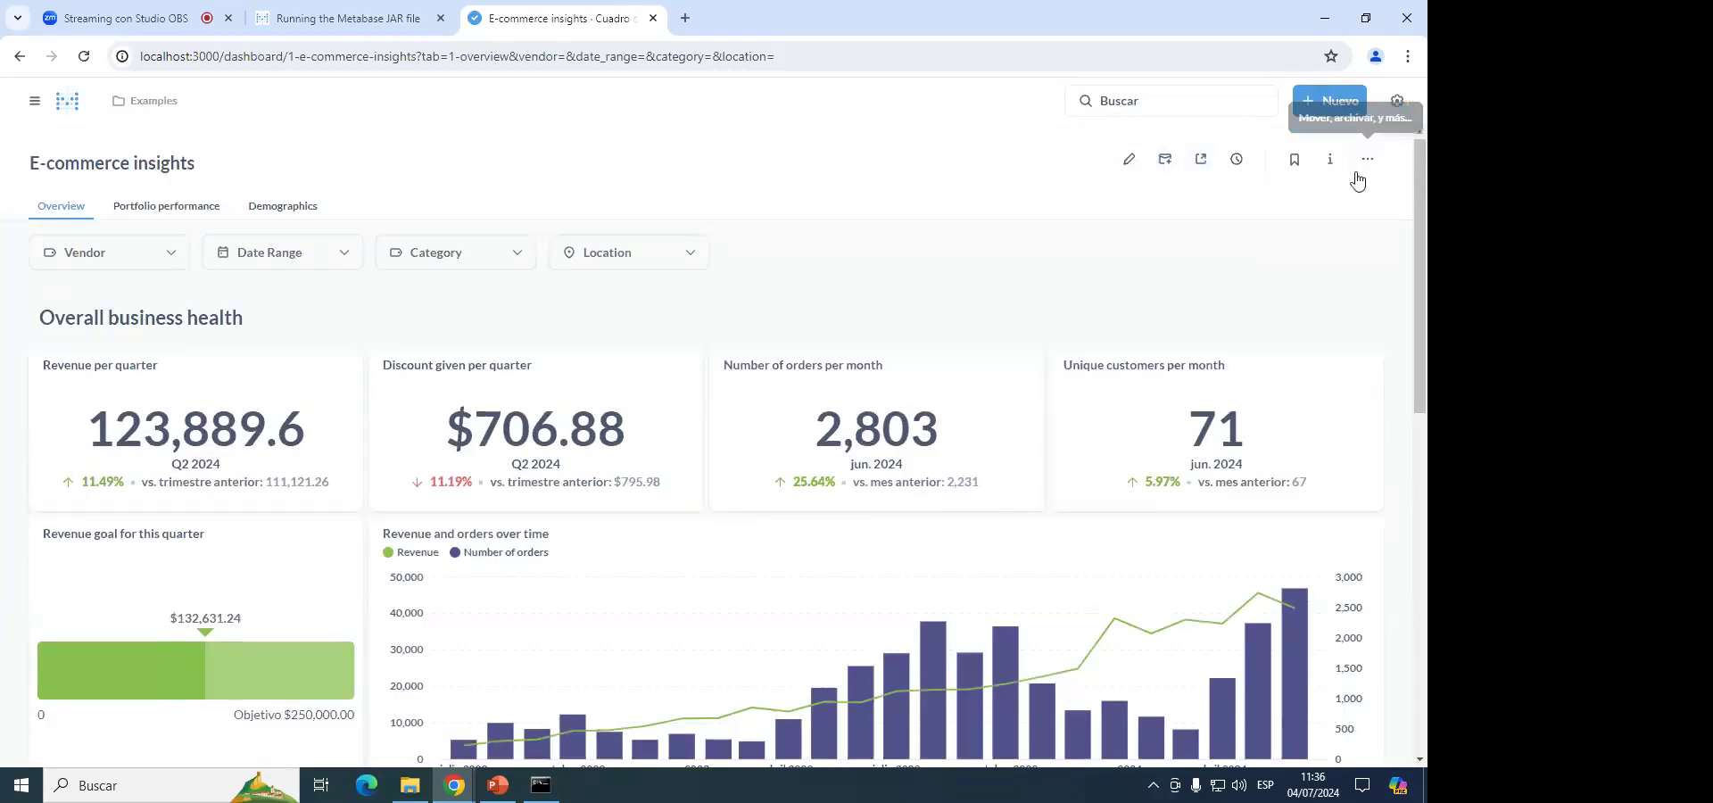
# Edit the dashboard again, view the custom destination options for the Revenue and orders over time chart's click behavior, and cancel them.
pyautogui.click(1128, 163)
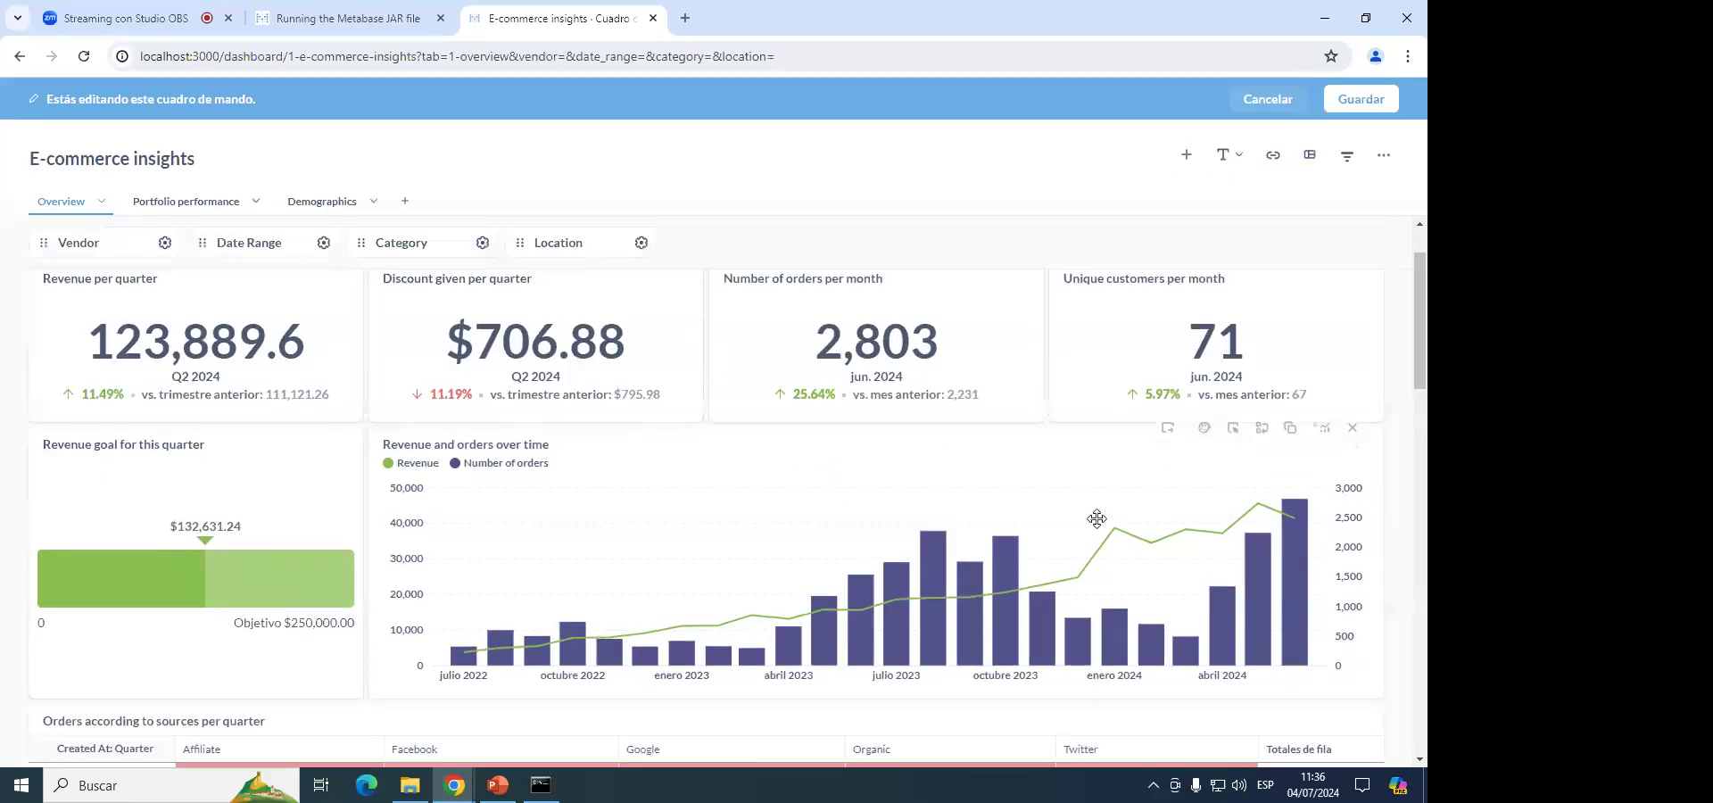
pyautogui.click(1233, 427)
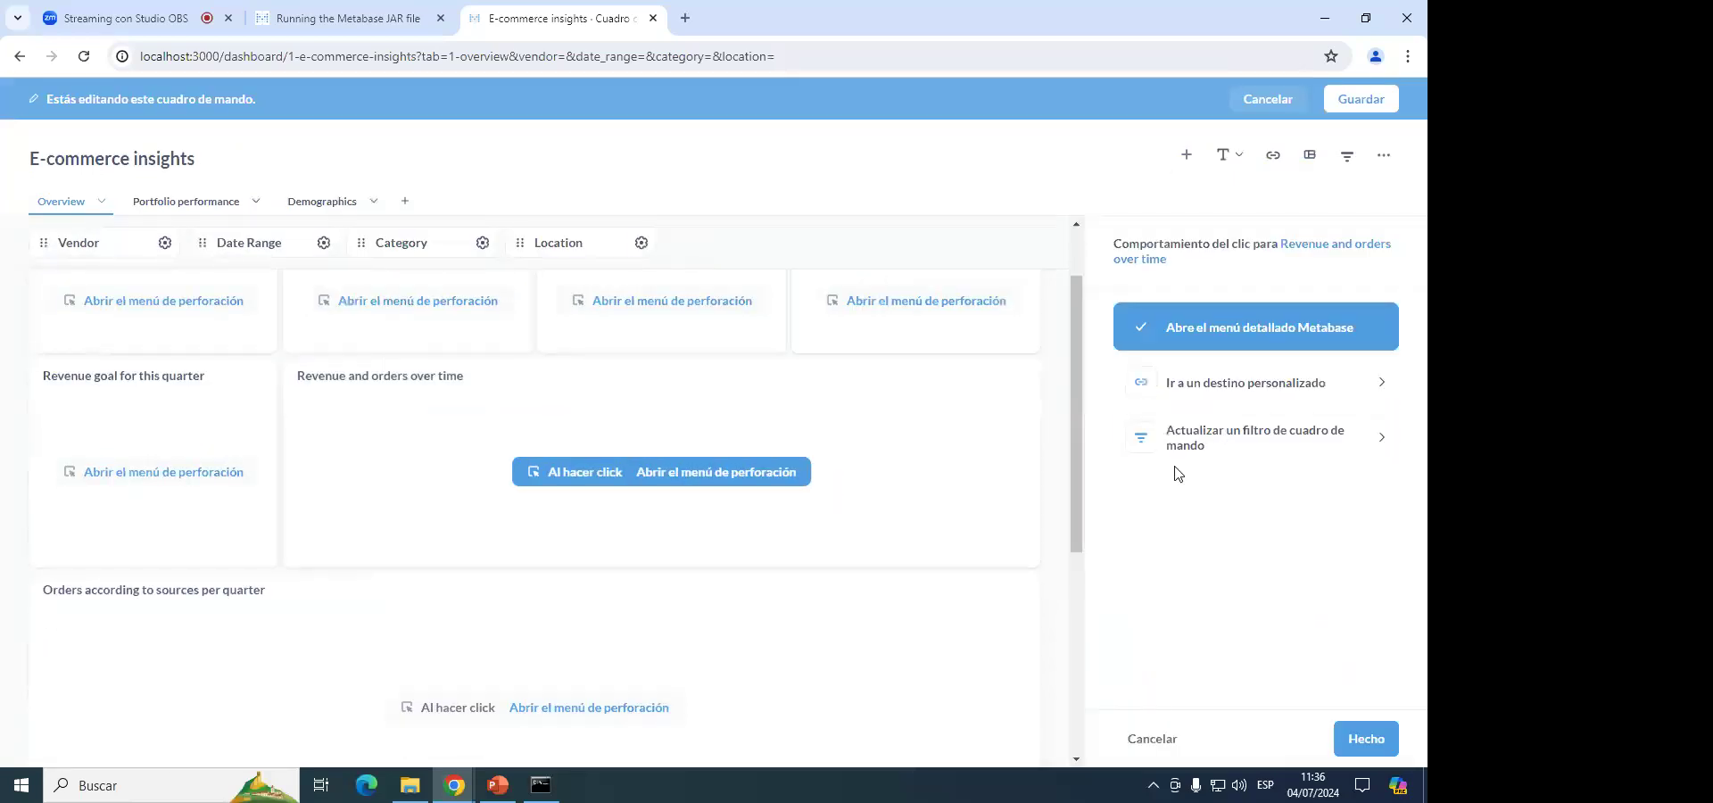
pyautogui.click(1185, 397)
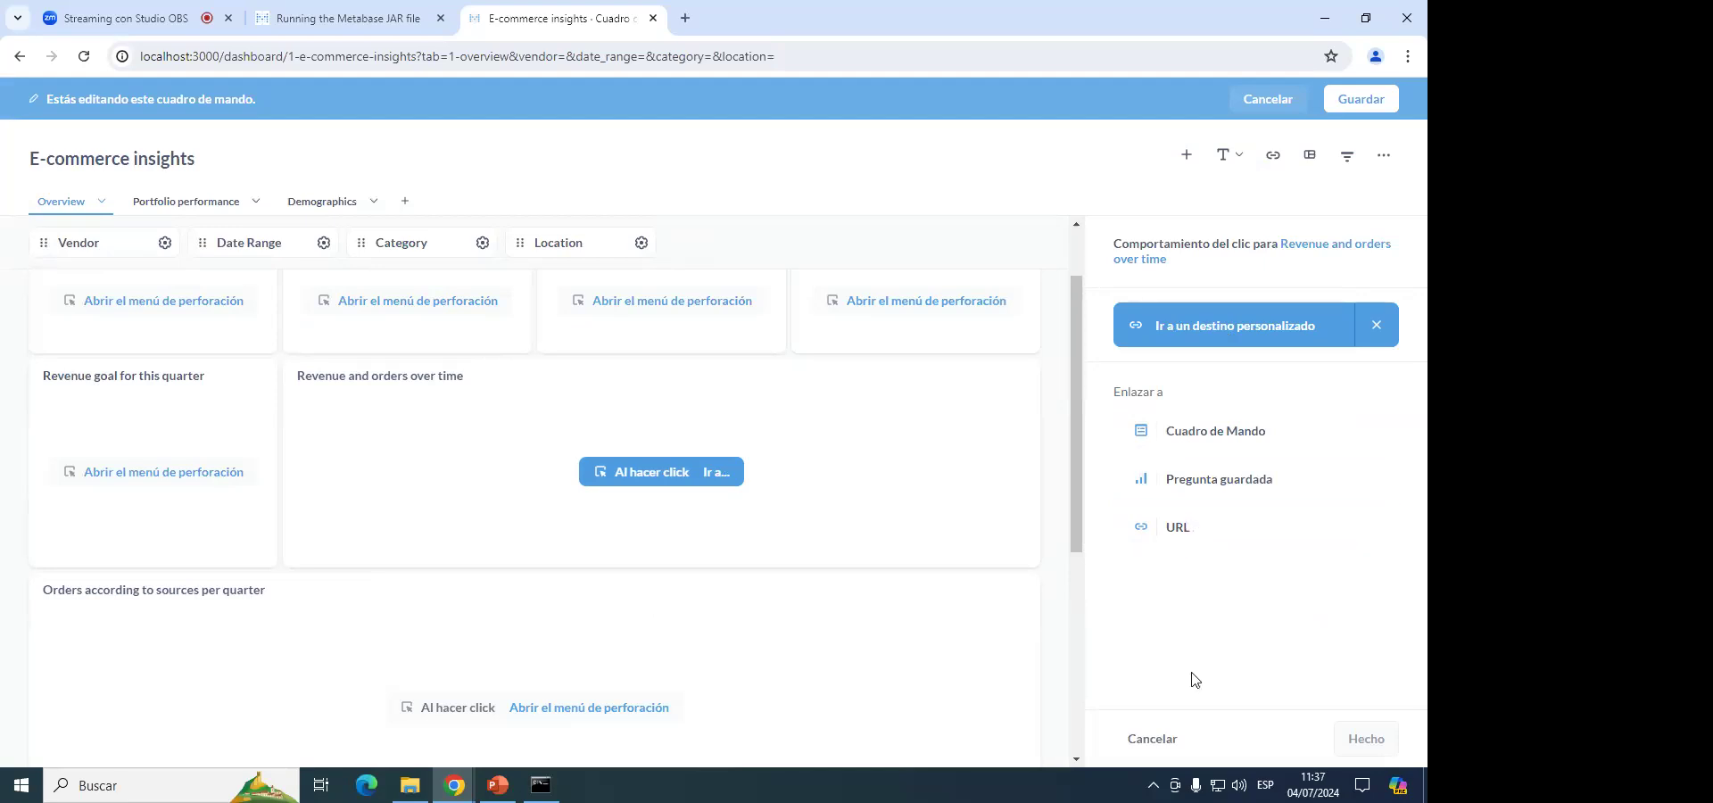
pyautogui.click(1170, 745)
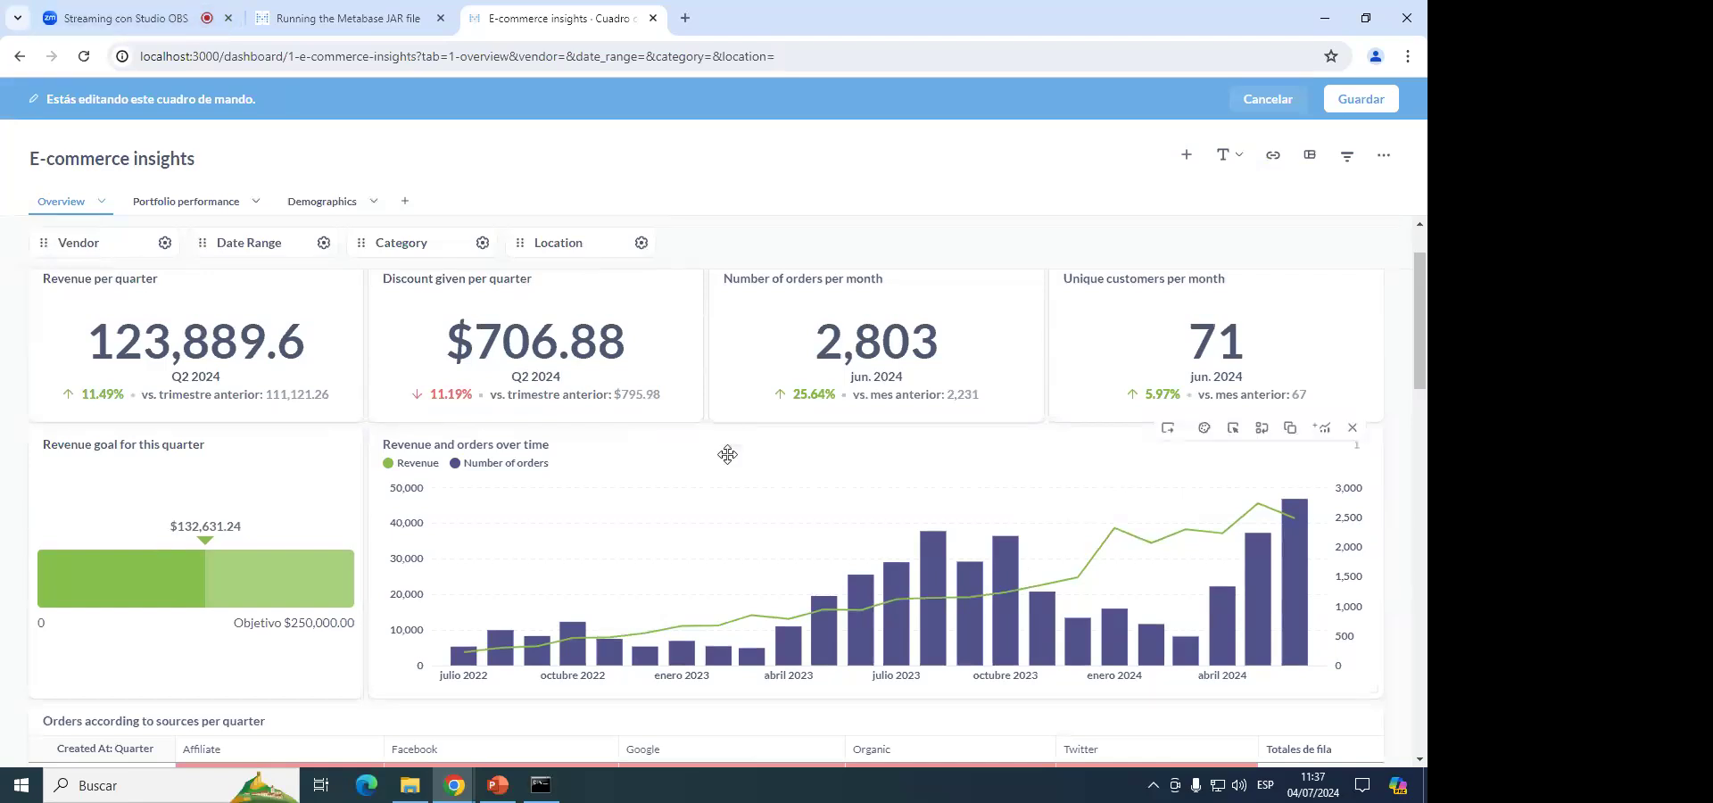
# Switch to the PowerPoint presentation, start the slide show from the current slide, and advance to the slide on key points about permissions.
pyautogui.click(498, 785)
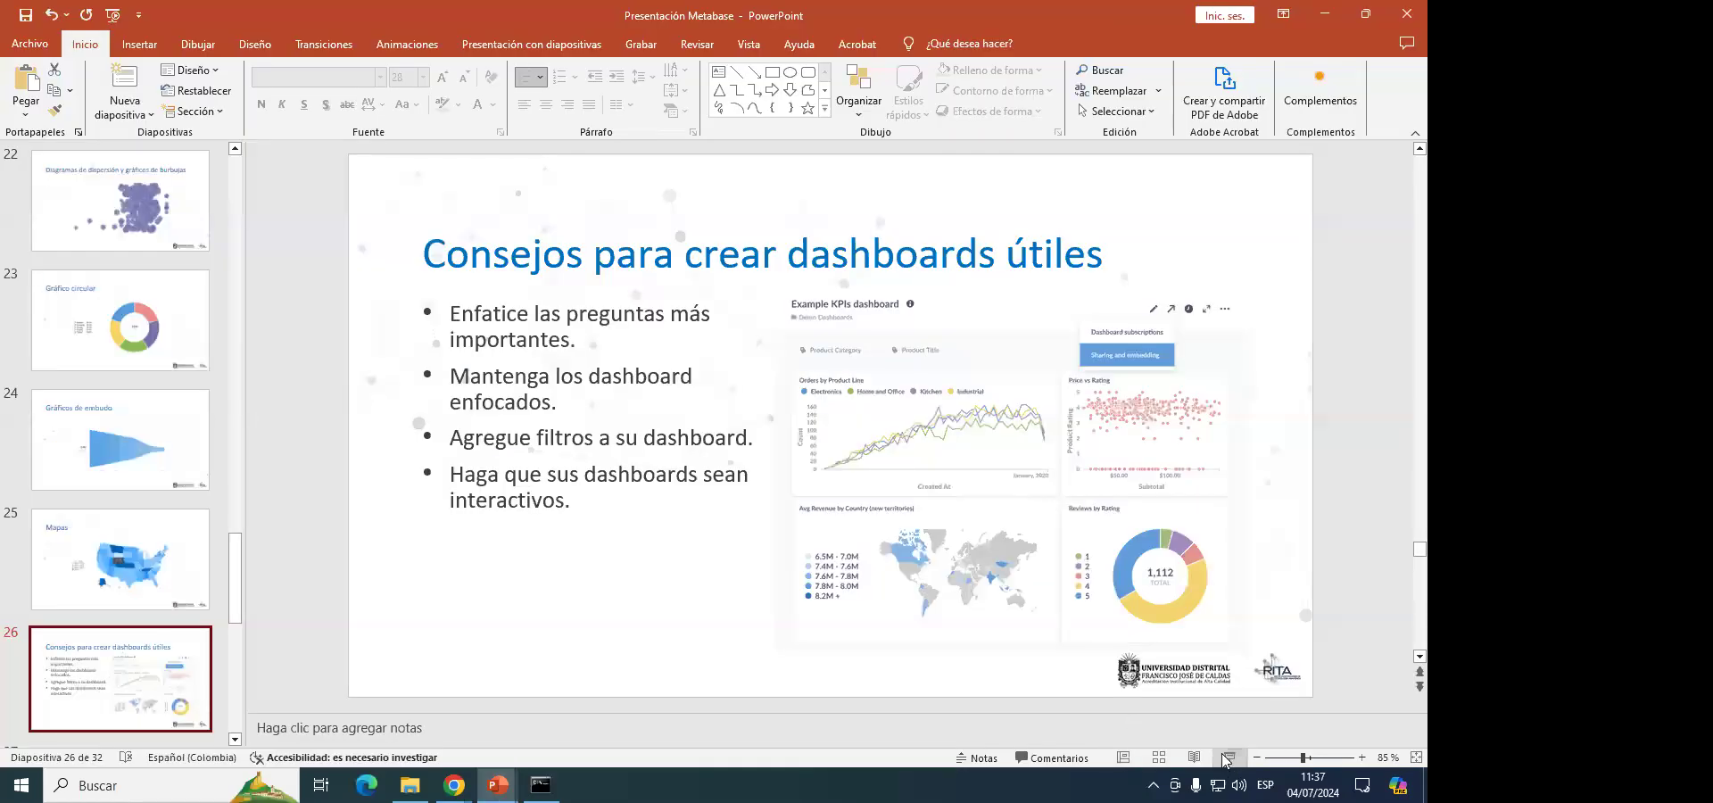
pyautogui.click(1227, 757)
pyautogui.click(605, 477)
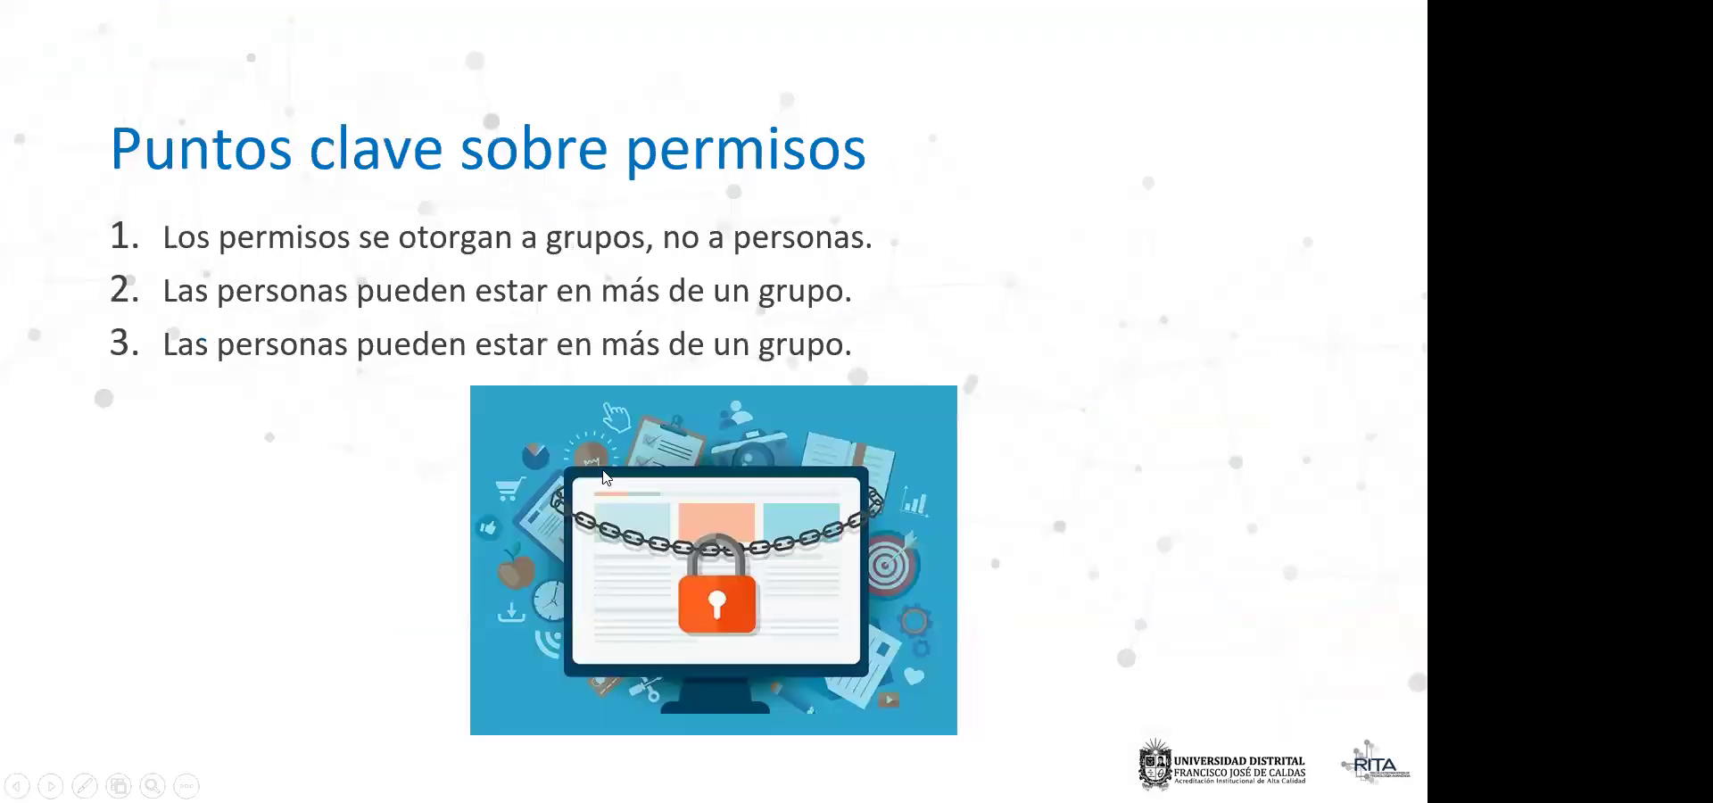
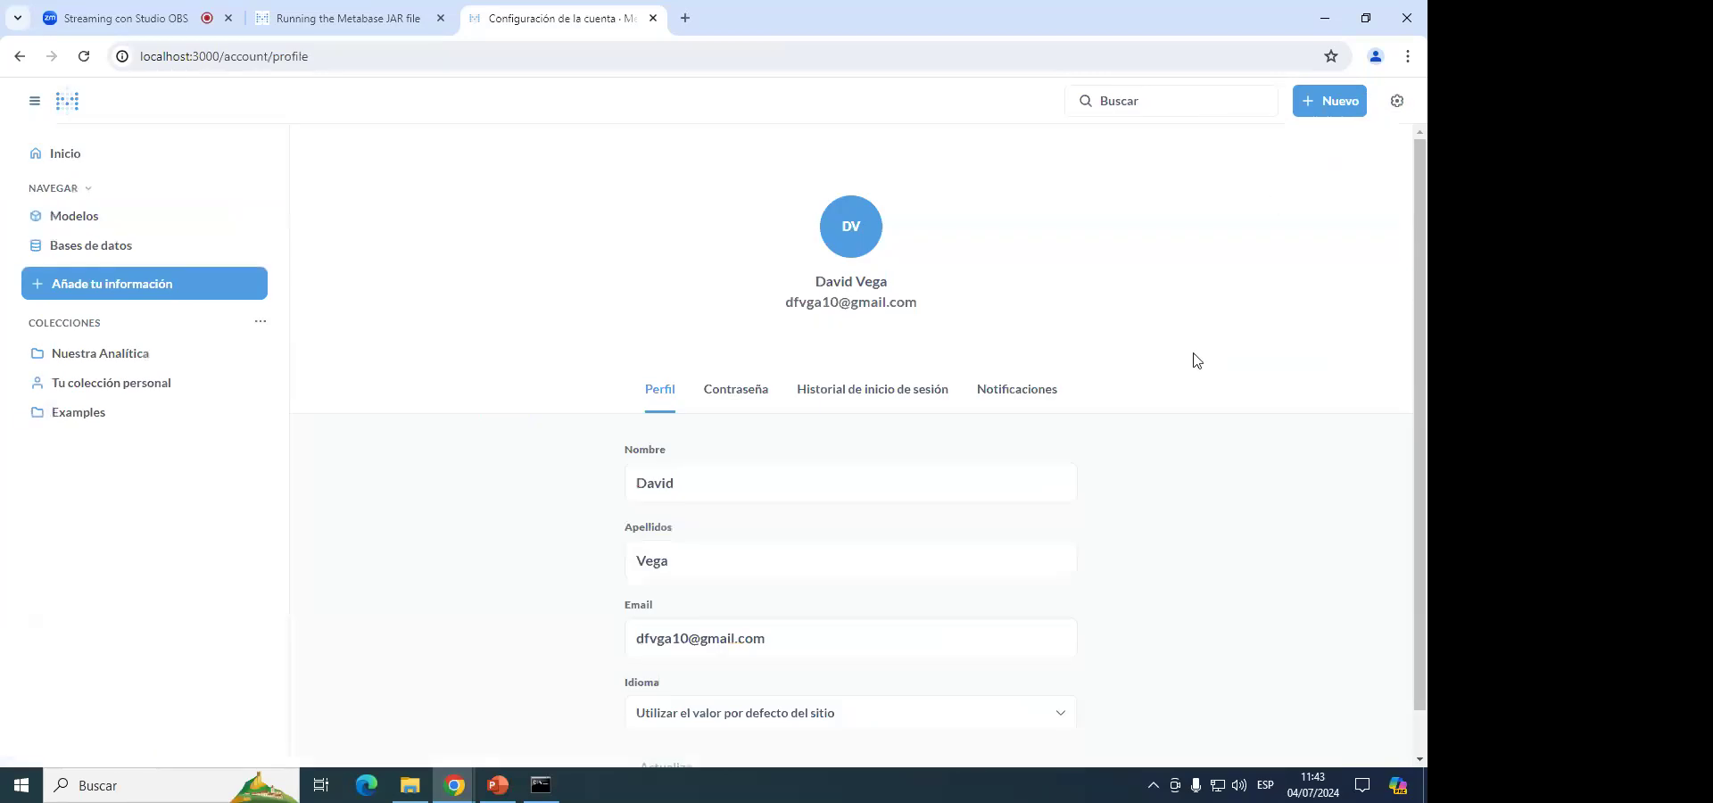
# Look over the name, surname, email and language fields of the Metabase account profile.
pyautogui.scroll(-1, 1086, 311)
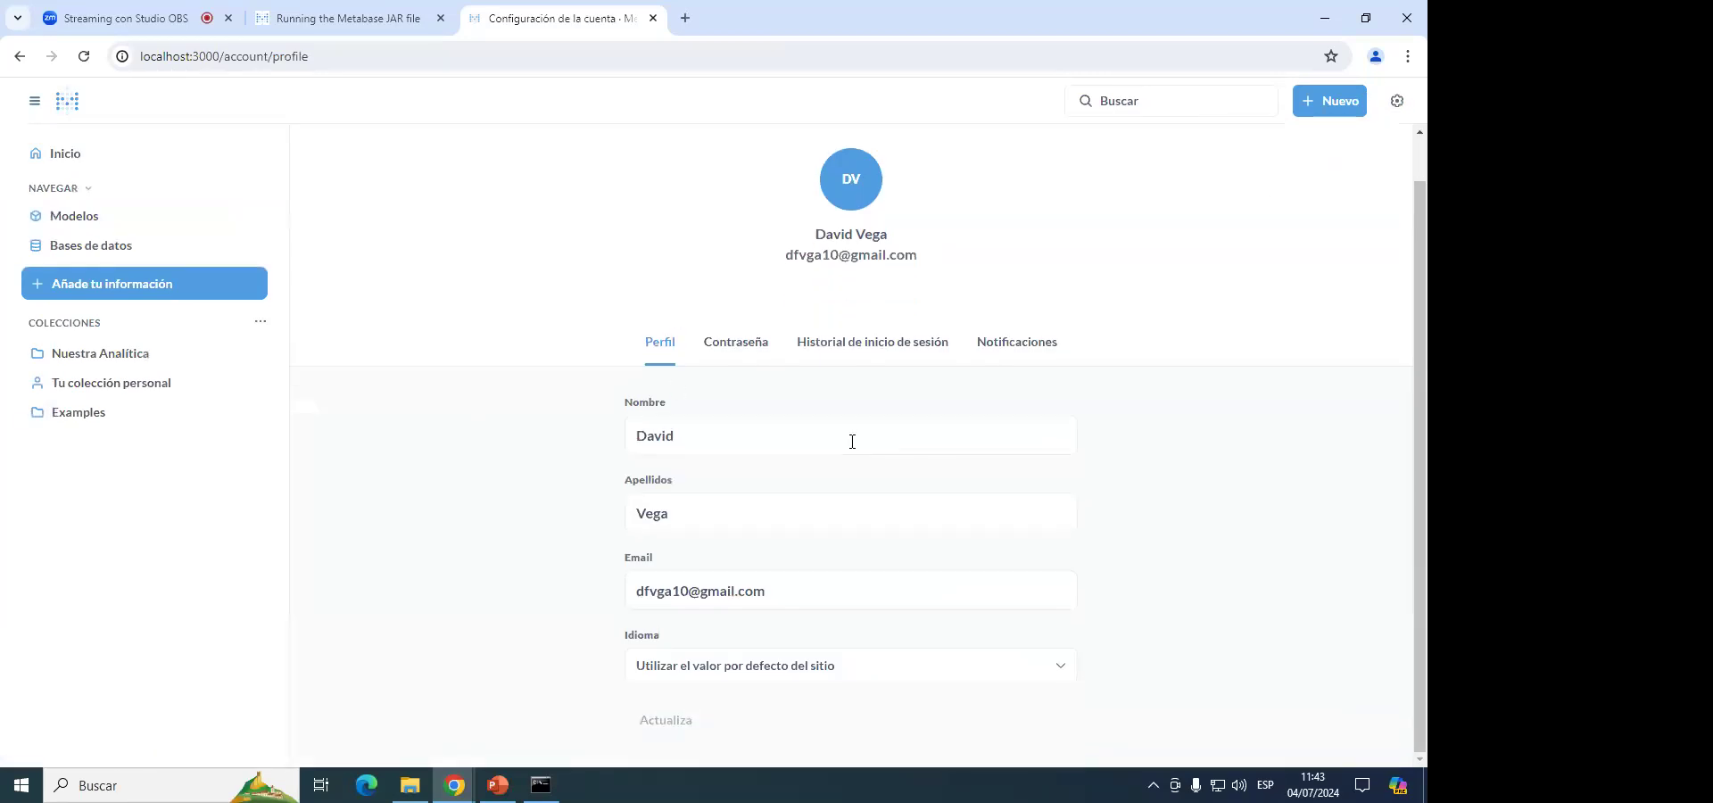
pyautogui.click(700, 423)
pyautogui.click(705, 511)
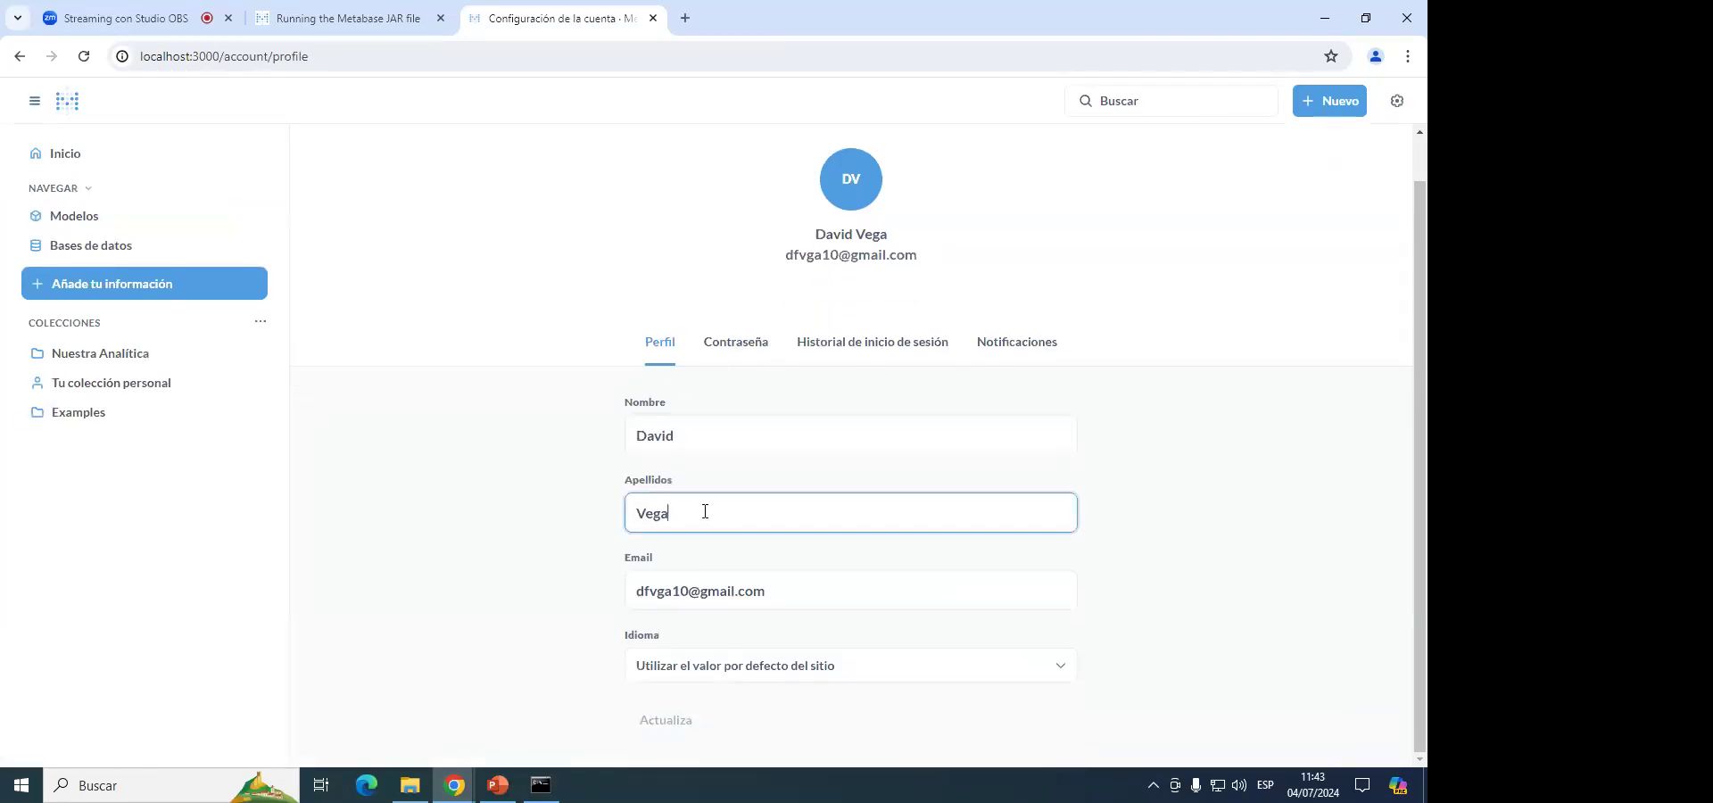
pyautogui.click(810, 592)
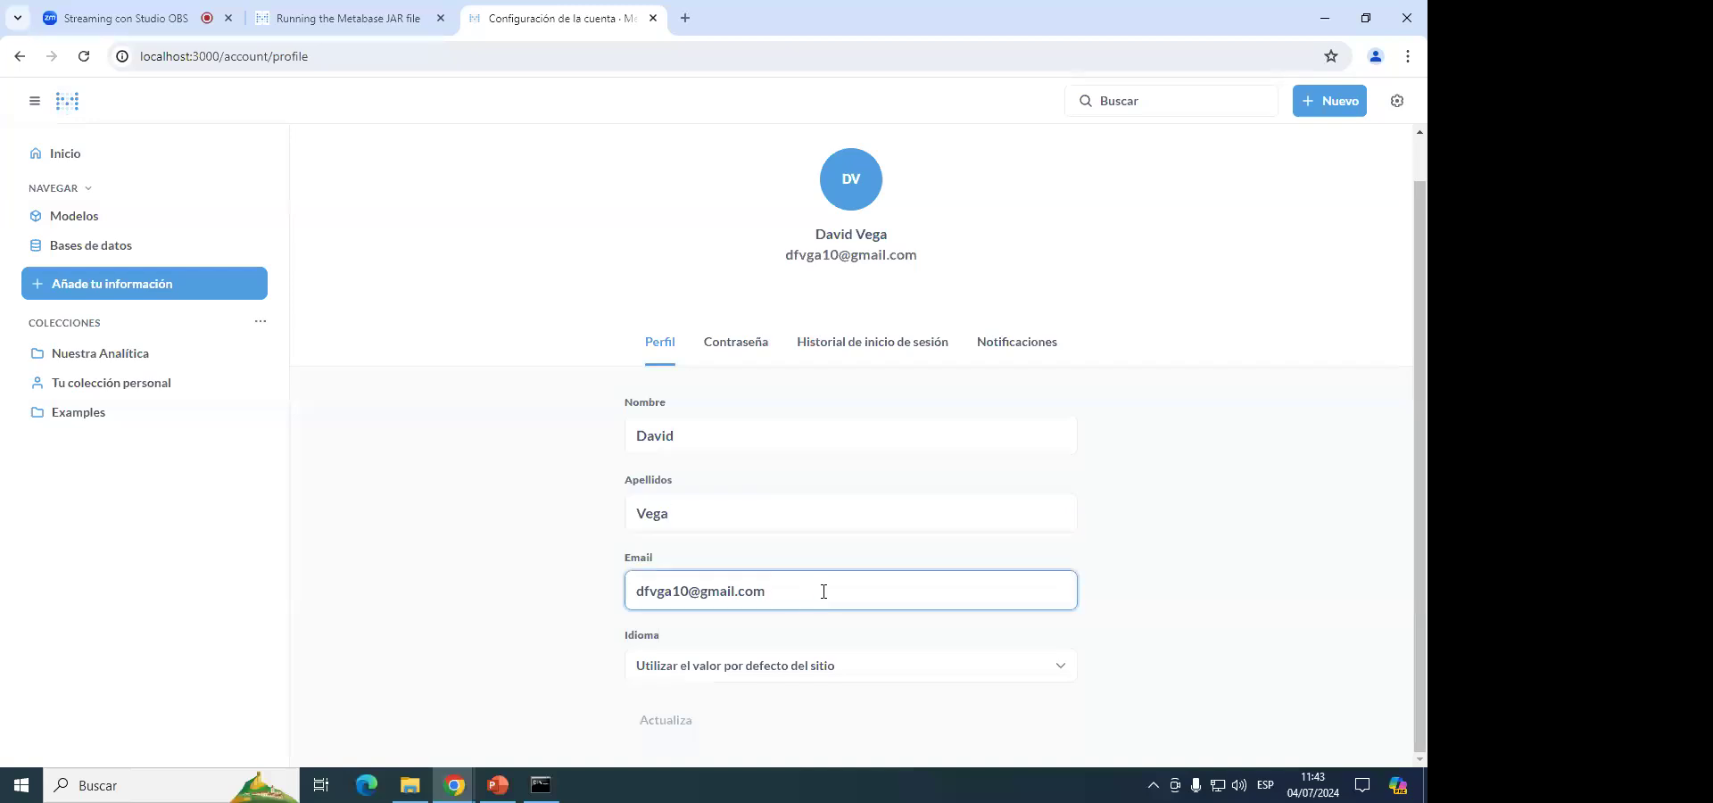
pyautogui.click(834, 671)
pyautogui.click(1005, 405)
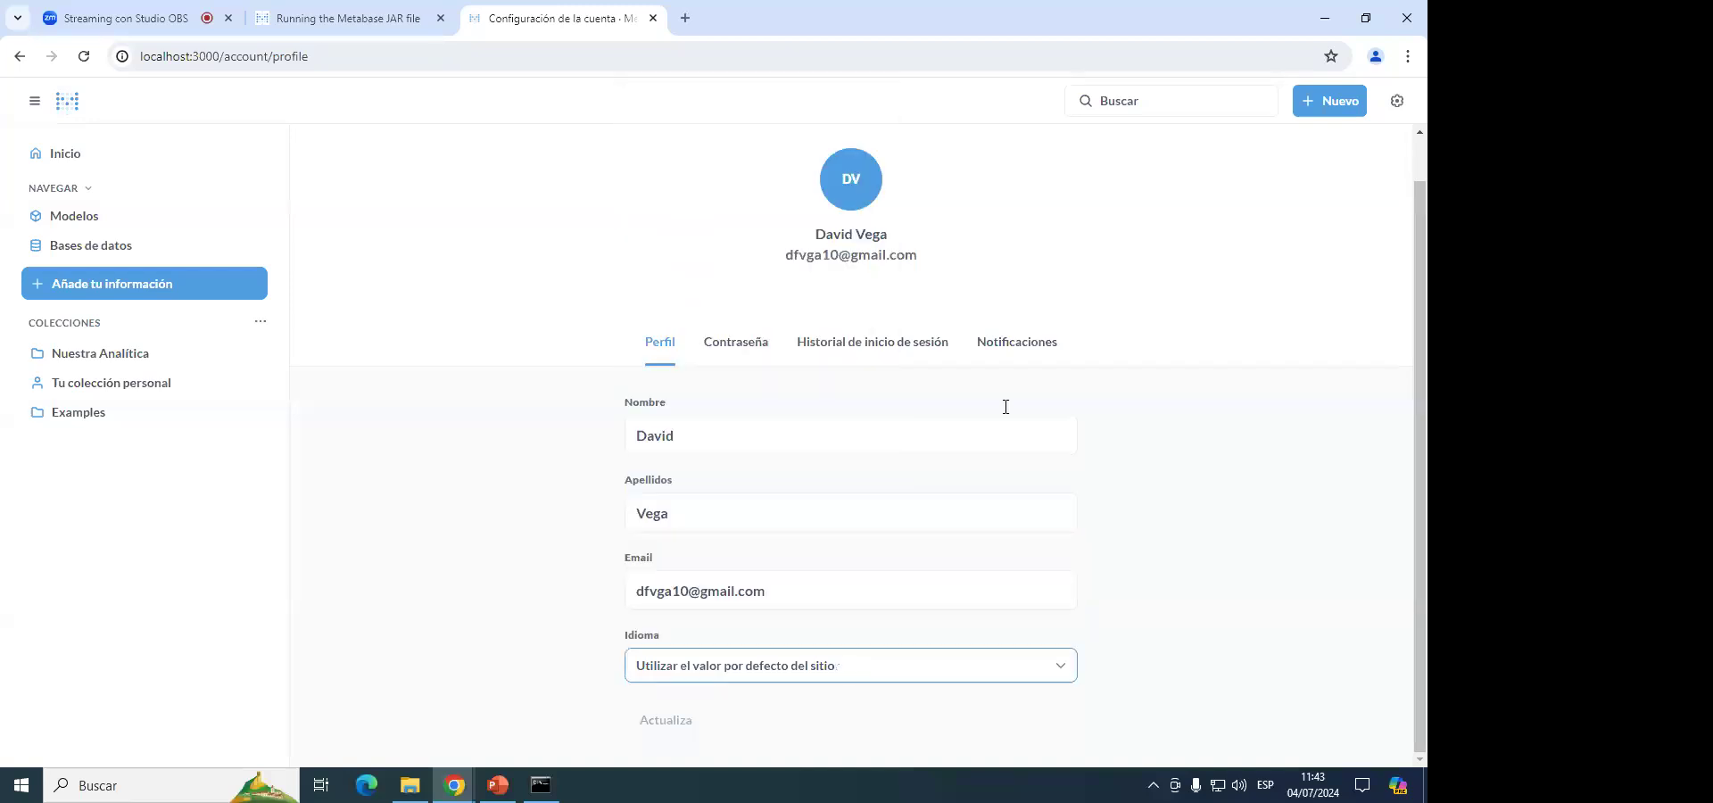
# View the password, login history and notifications sections of the account settings.
pyautogui.click(727, 343)
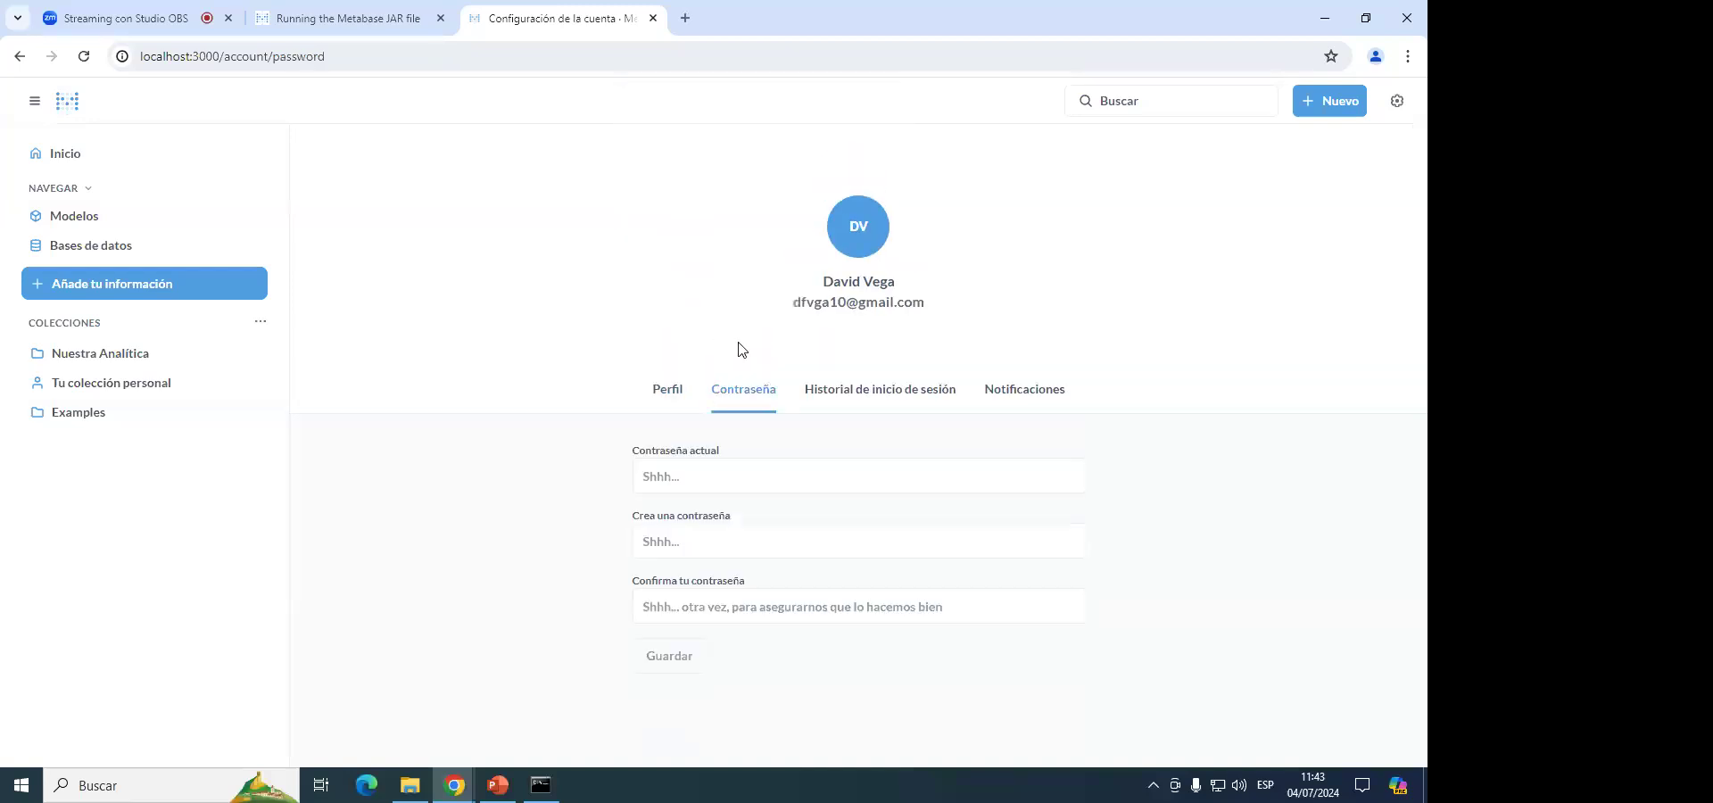
pyautogui.click(865, 393)
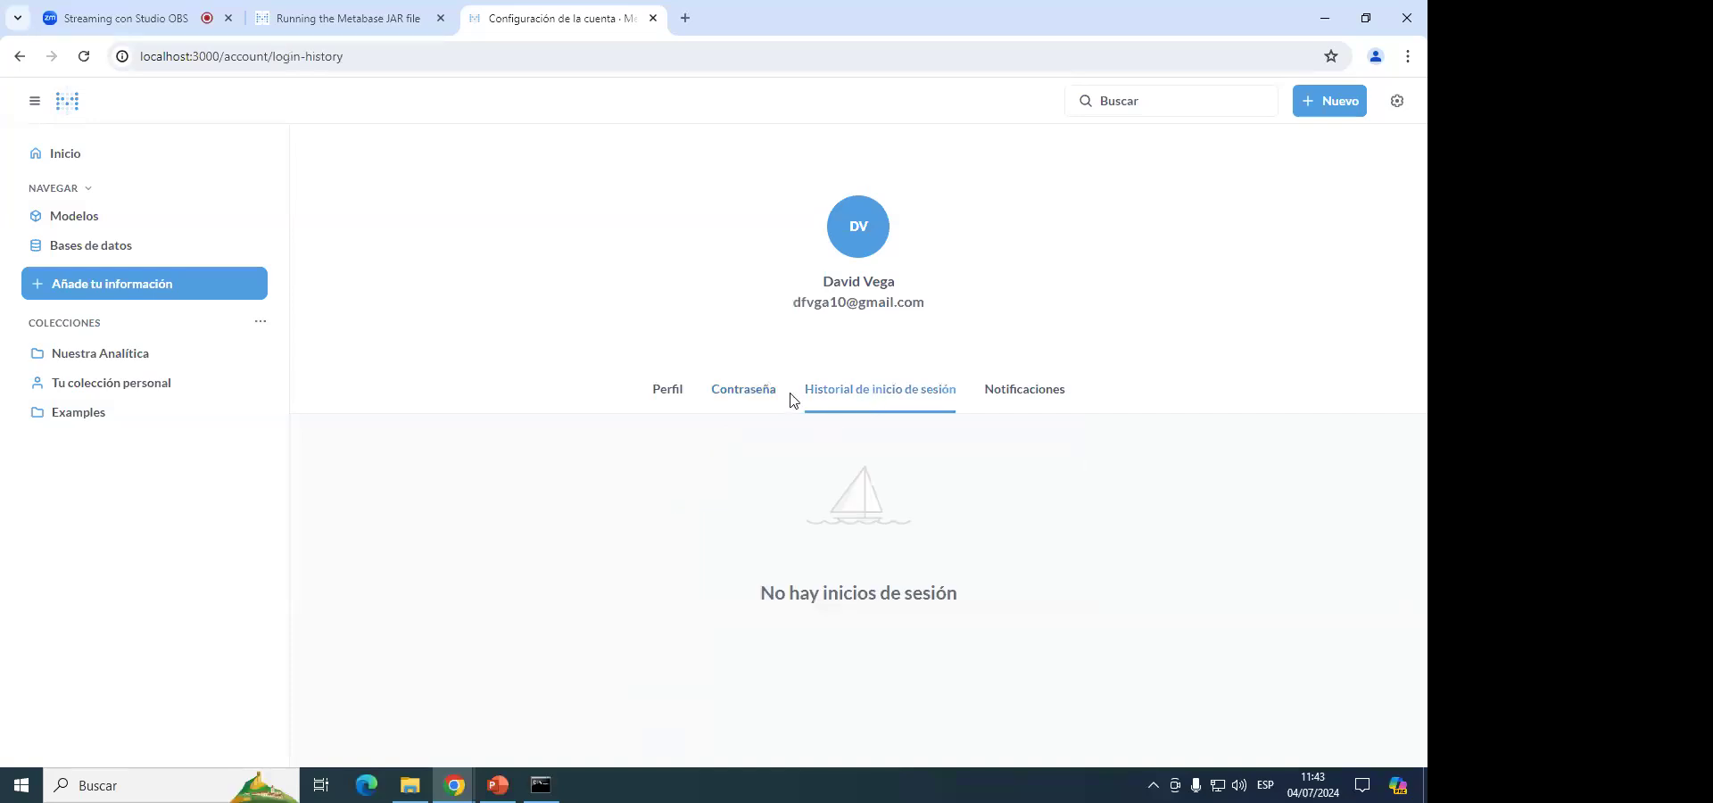
pyautogui.click(1026, 404)
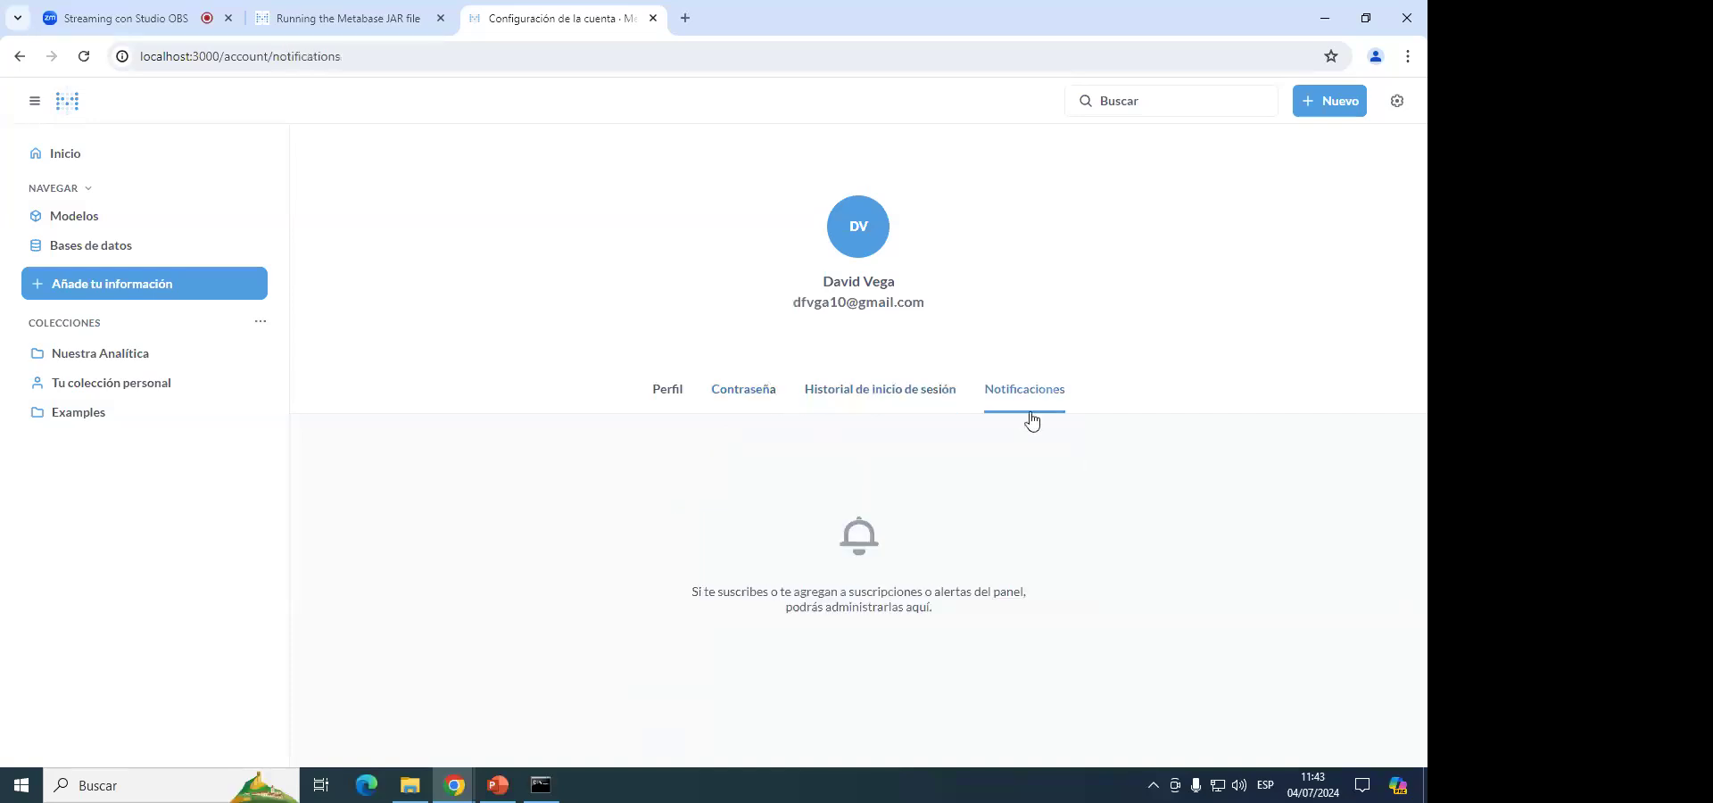
# Return to the account profile, open the Metabase admin settings and look over the setup checklist.
pyautogui.click(668, 397)
pyautogui.click(1396, 103)
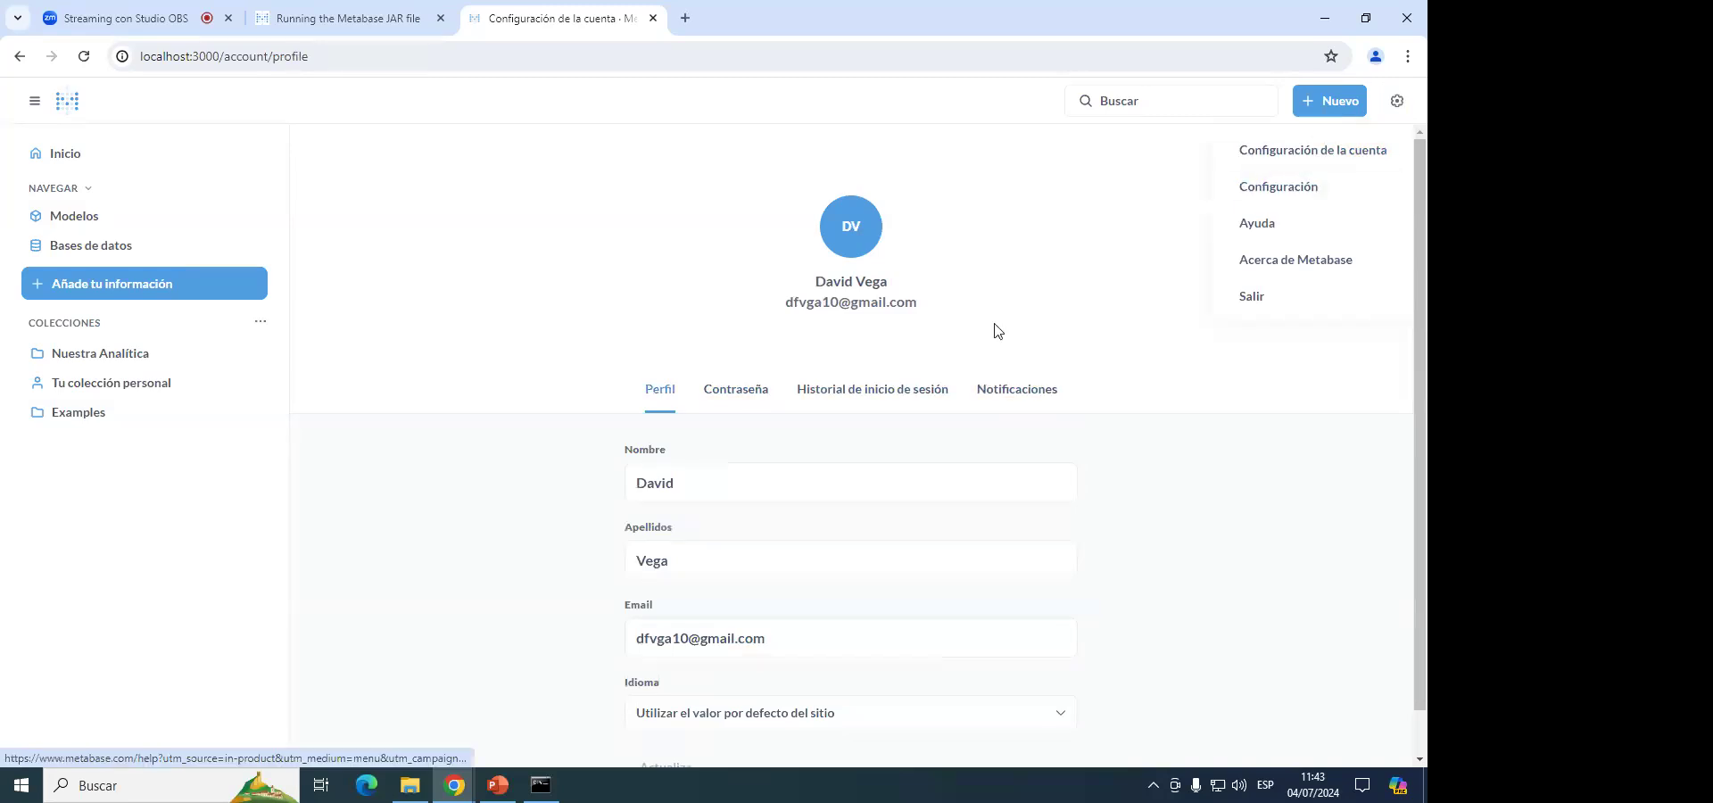
pyautogui.click(747, 394)
pyautogui.click(660, 389)
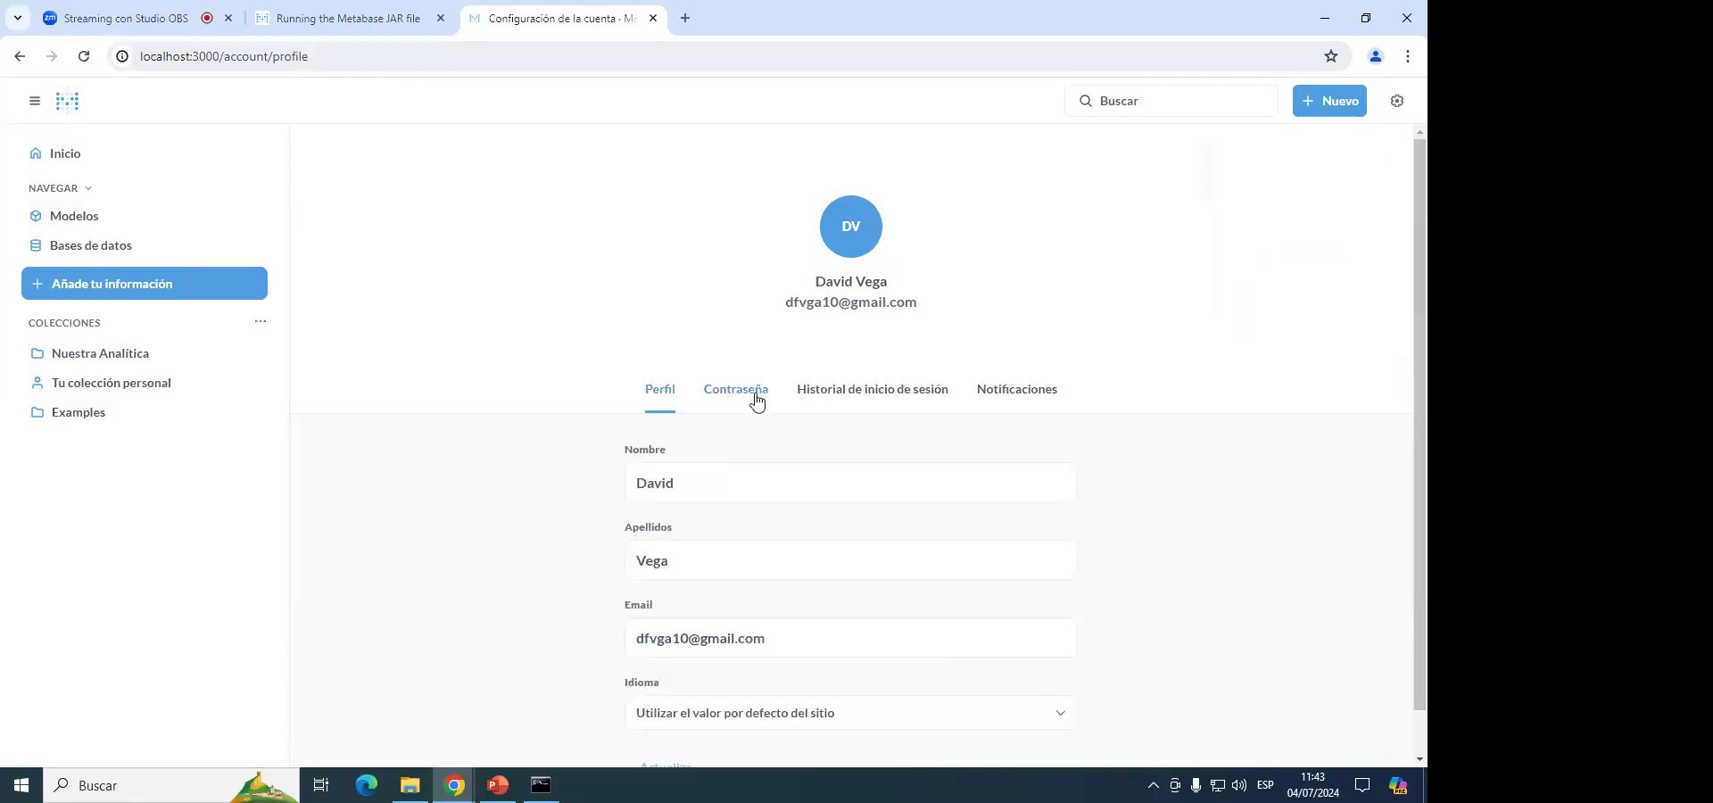
pyautogui.click(1385, 112)
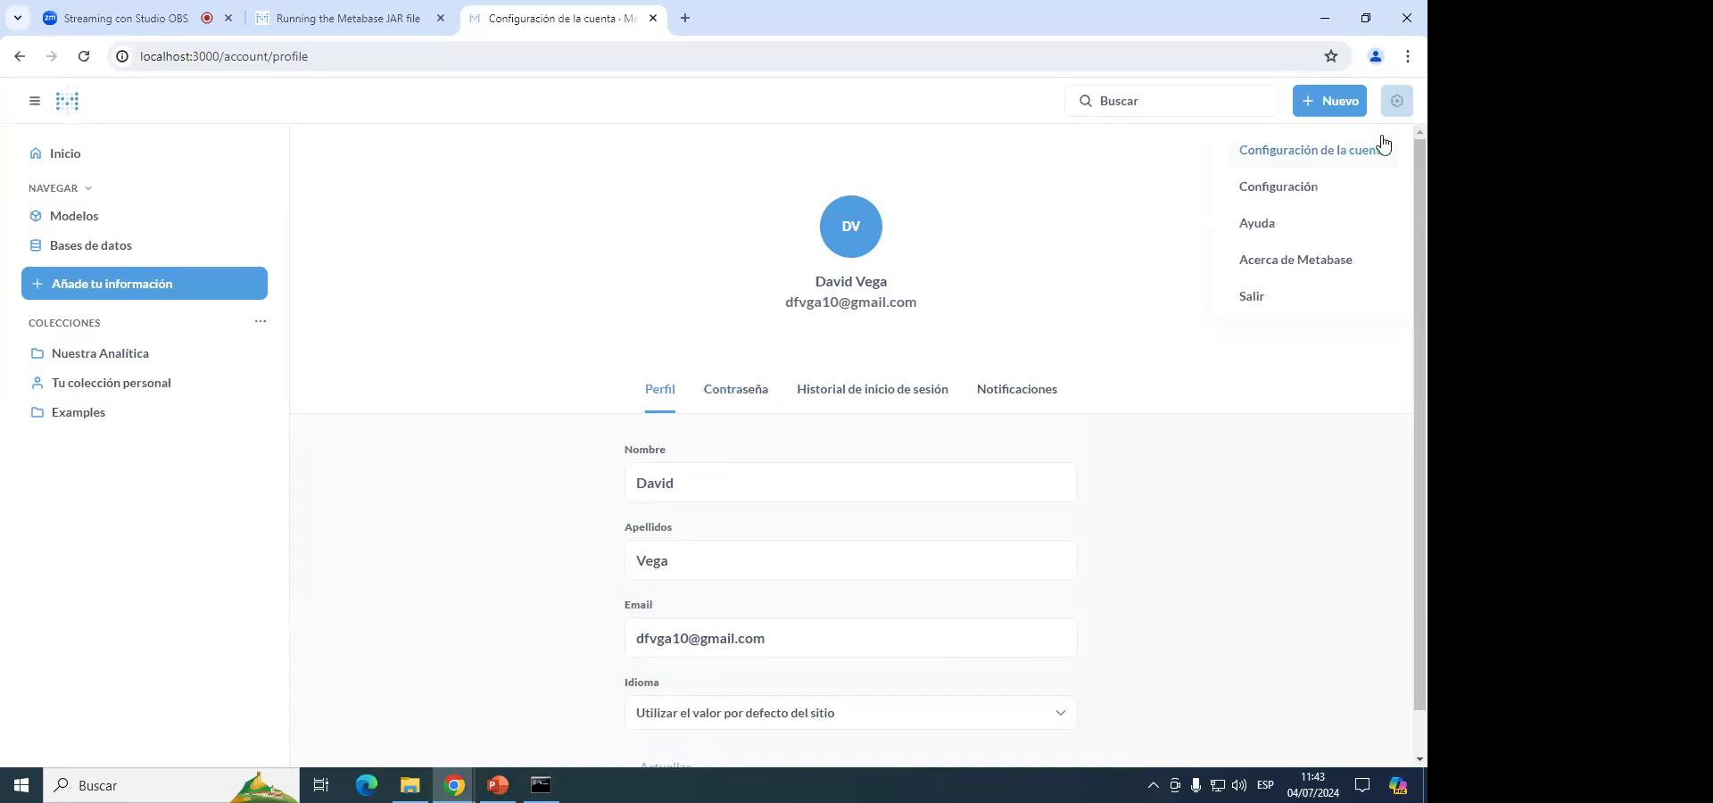
pyautogui.click(1288, 192)
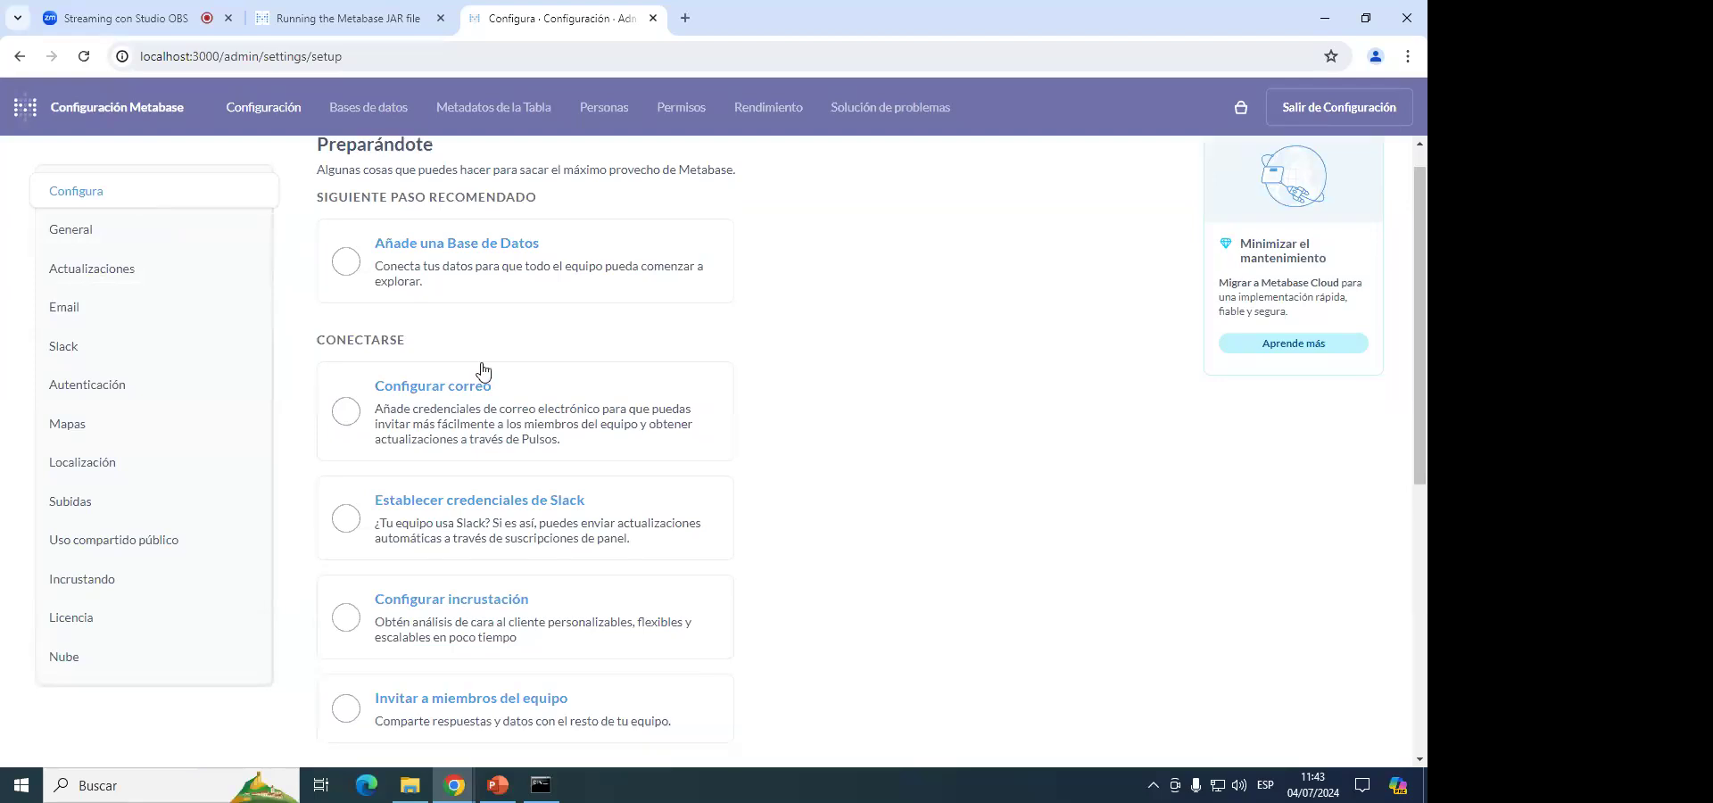
pyautogui.scroll(-5, 481, 371)
pyautogui.scroll(5, 489, 383)
# Look over the general admin settings, from the site name and URL to the nested query and X-ray options.
pyautogui.click(129, 247)
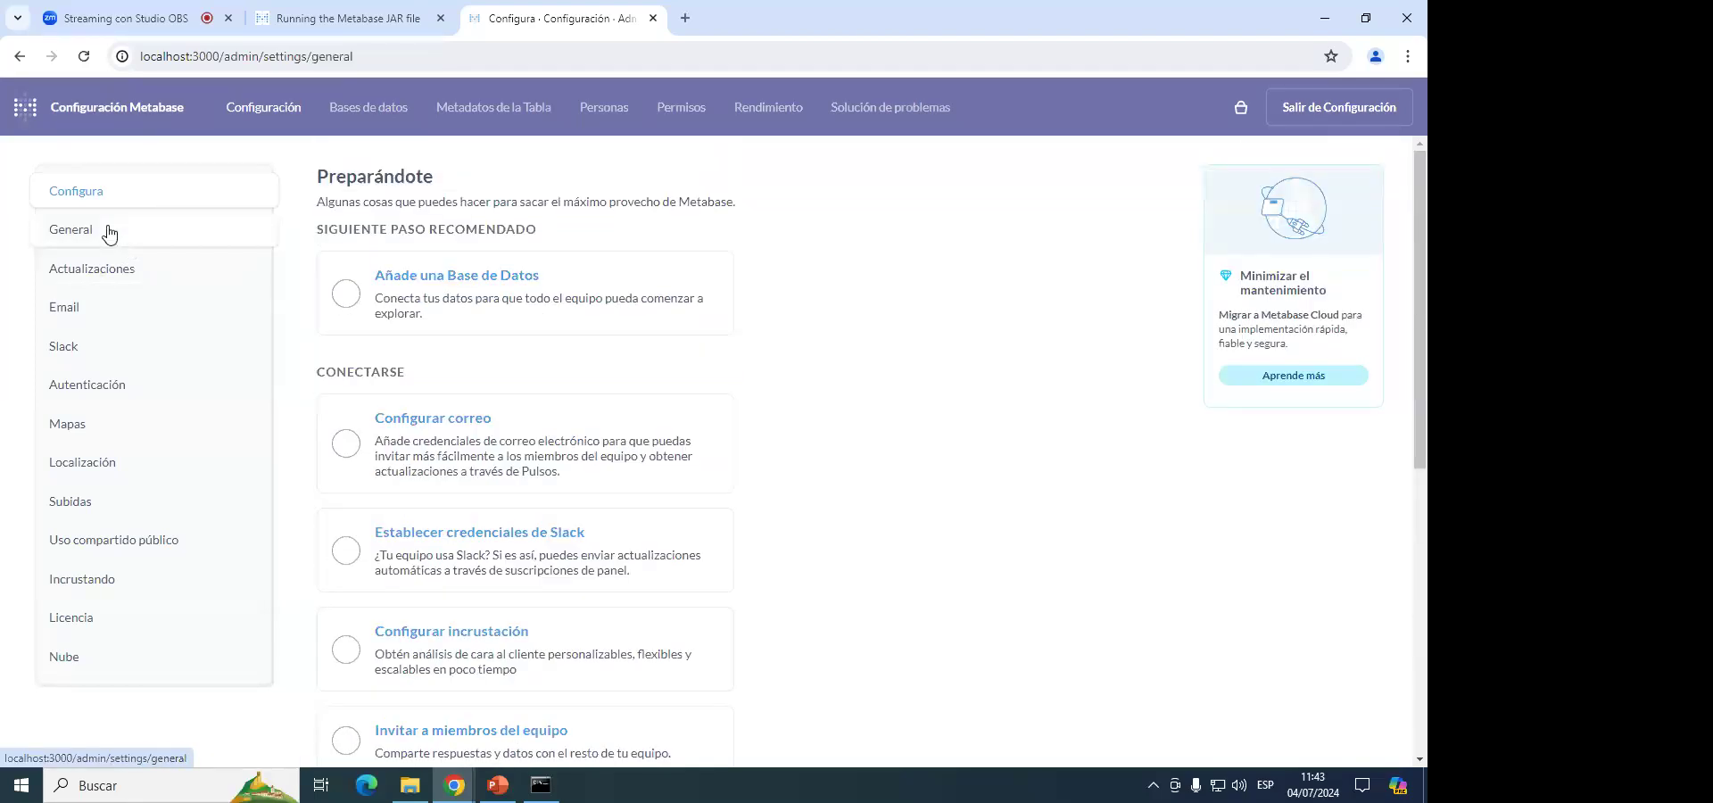
pyautogui.click(571, 413)
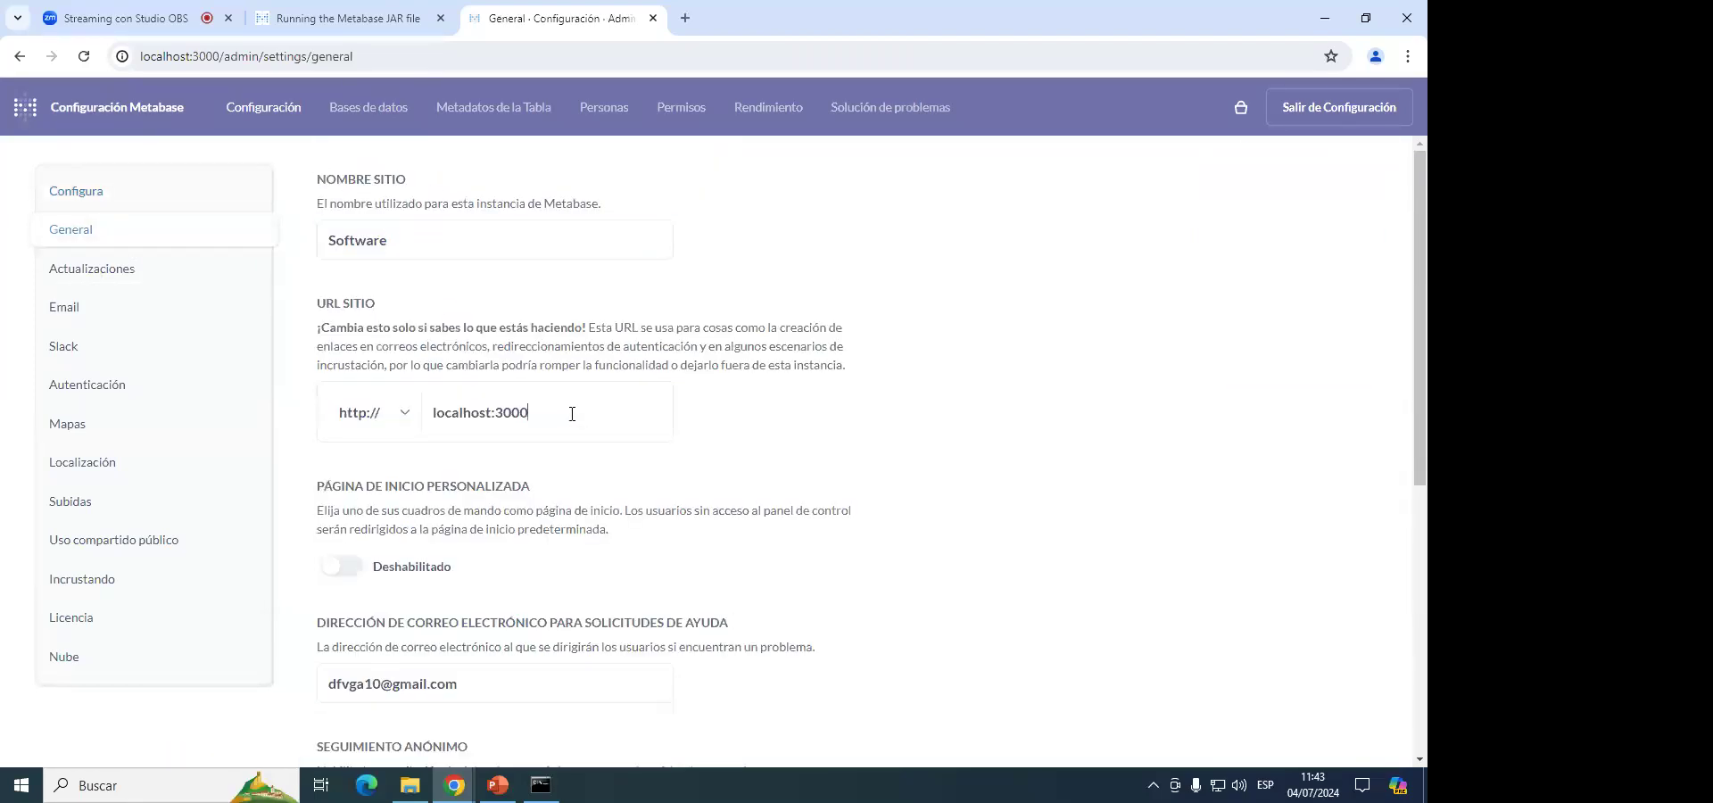
pyautogui.scroll(-5, 574, 468)
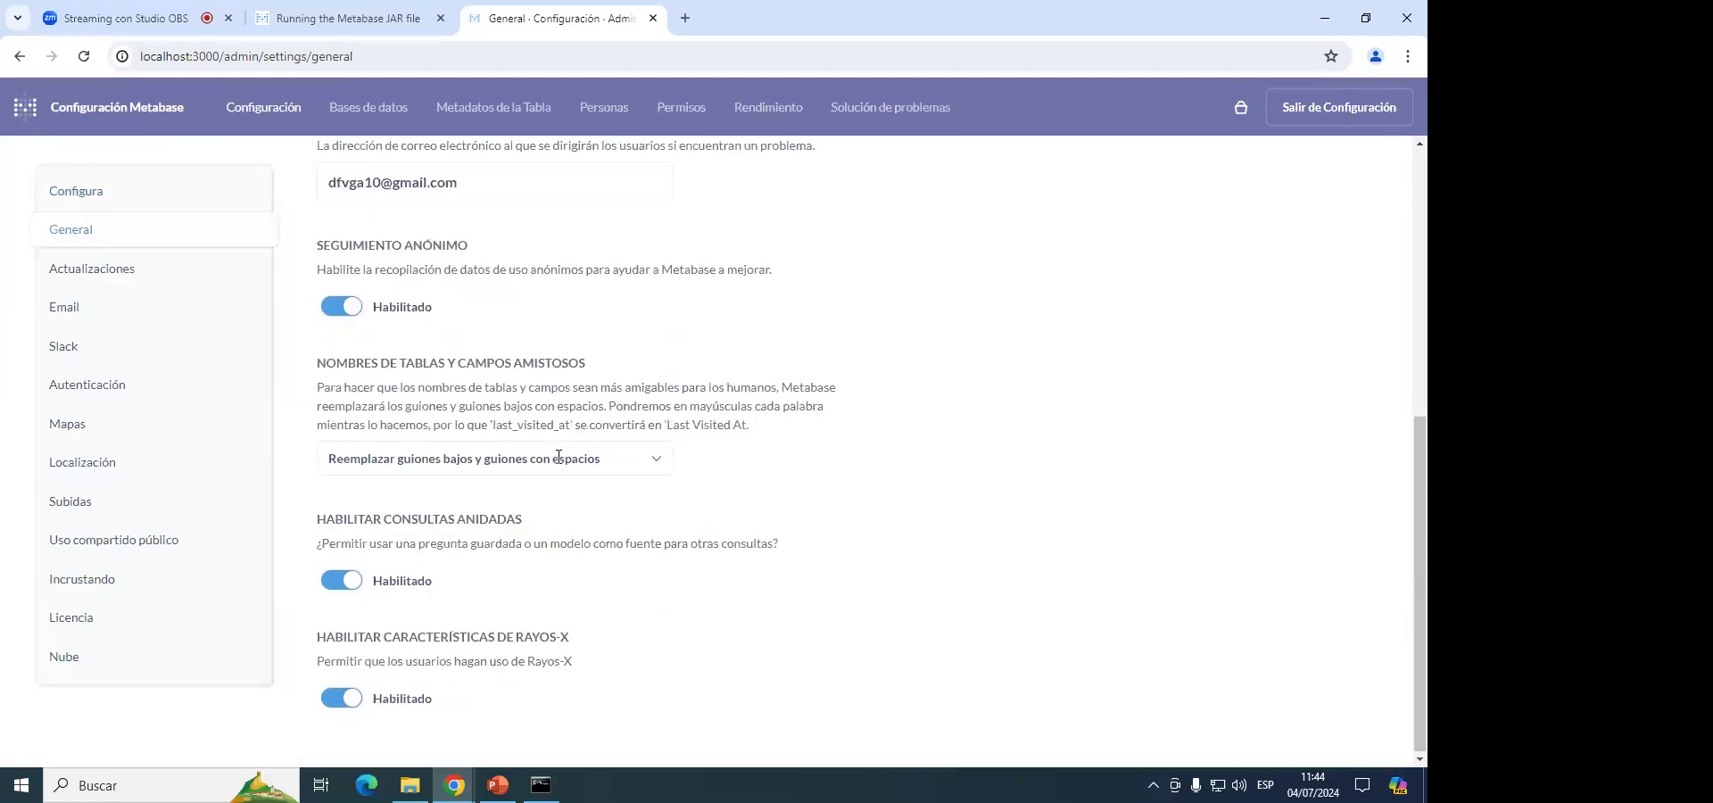
pyautogui.scroll(5, 558, 457)
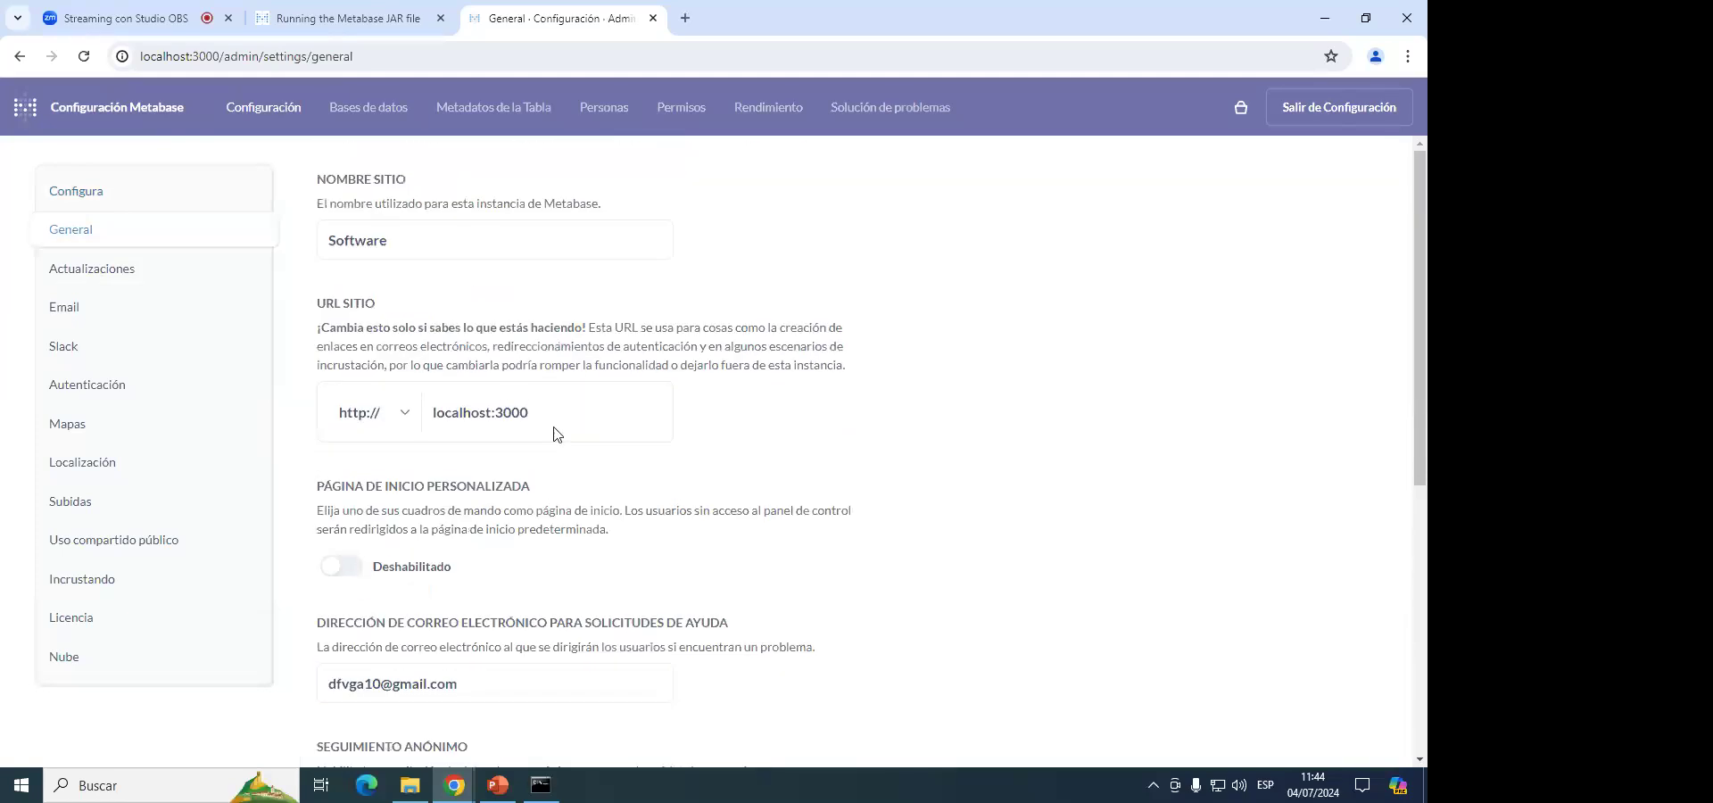
pyautogui.click(86, 283)
# View the list of connected databases, and check the database choices in the table metadata section.
pyautogui.click(373, 120)
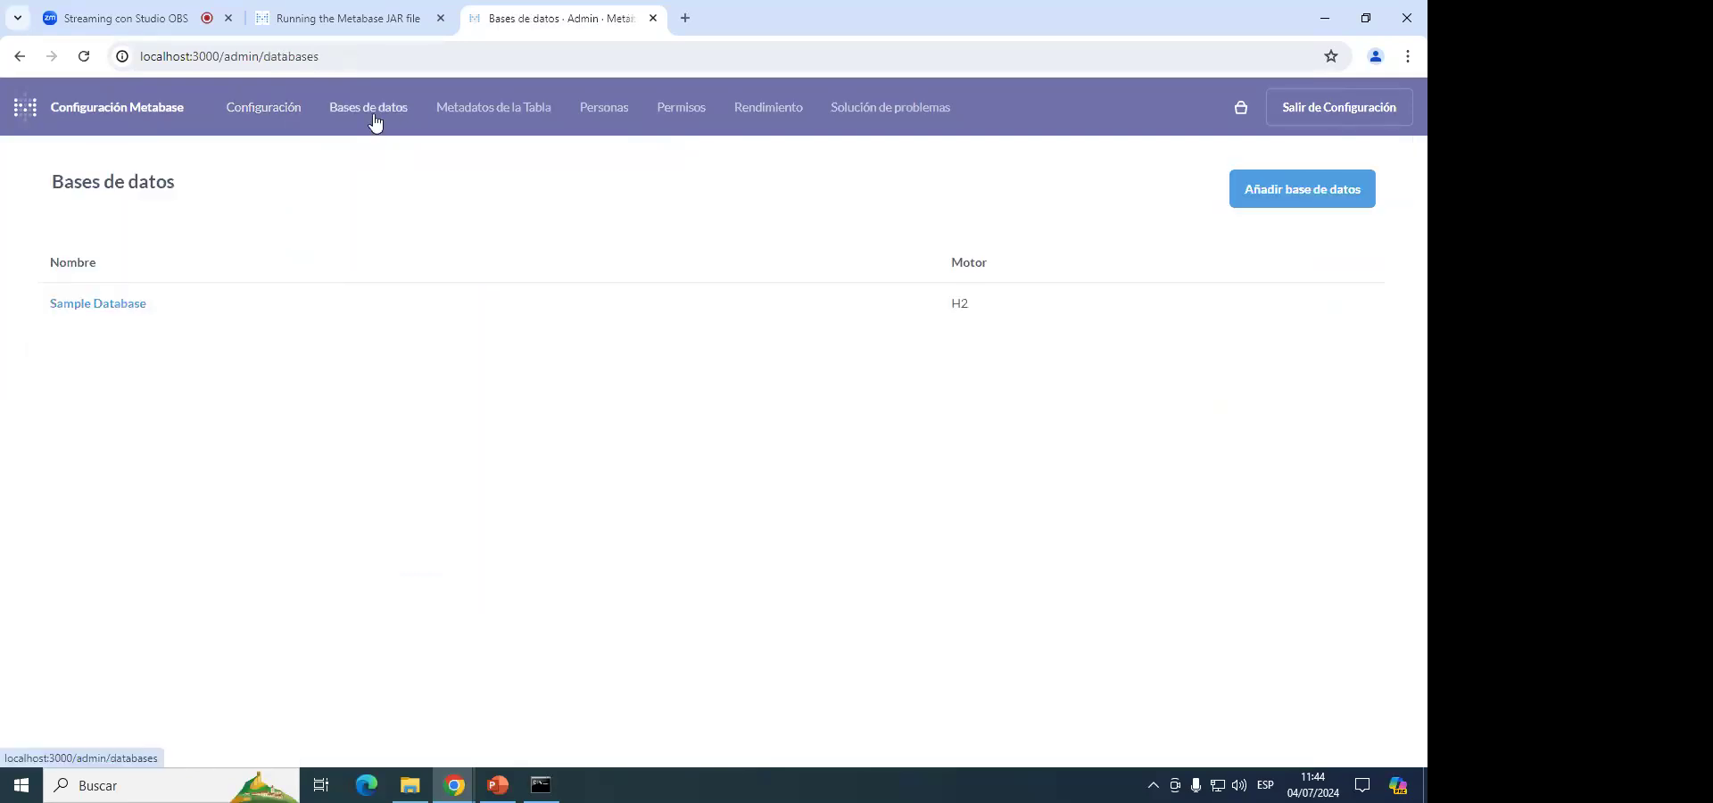
pyautogui.click(490, 110)
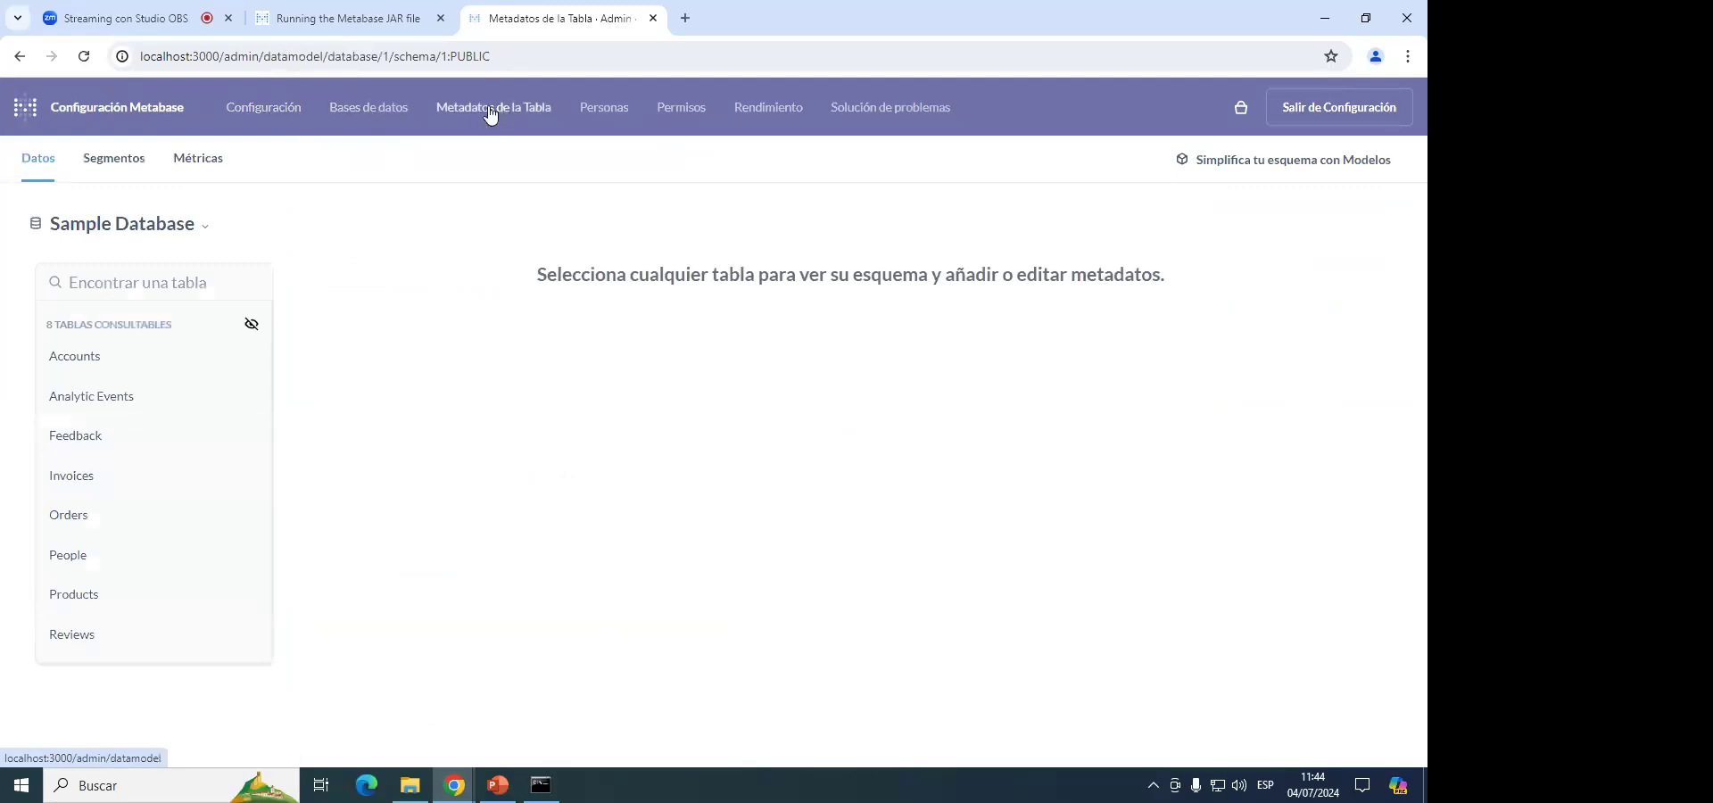
pyautogui.click(195, 226)
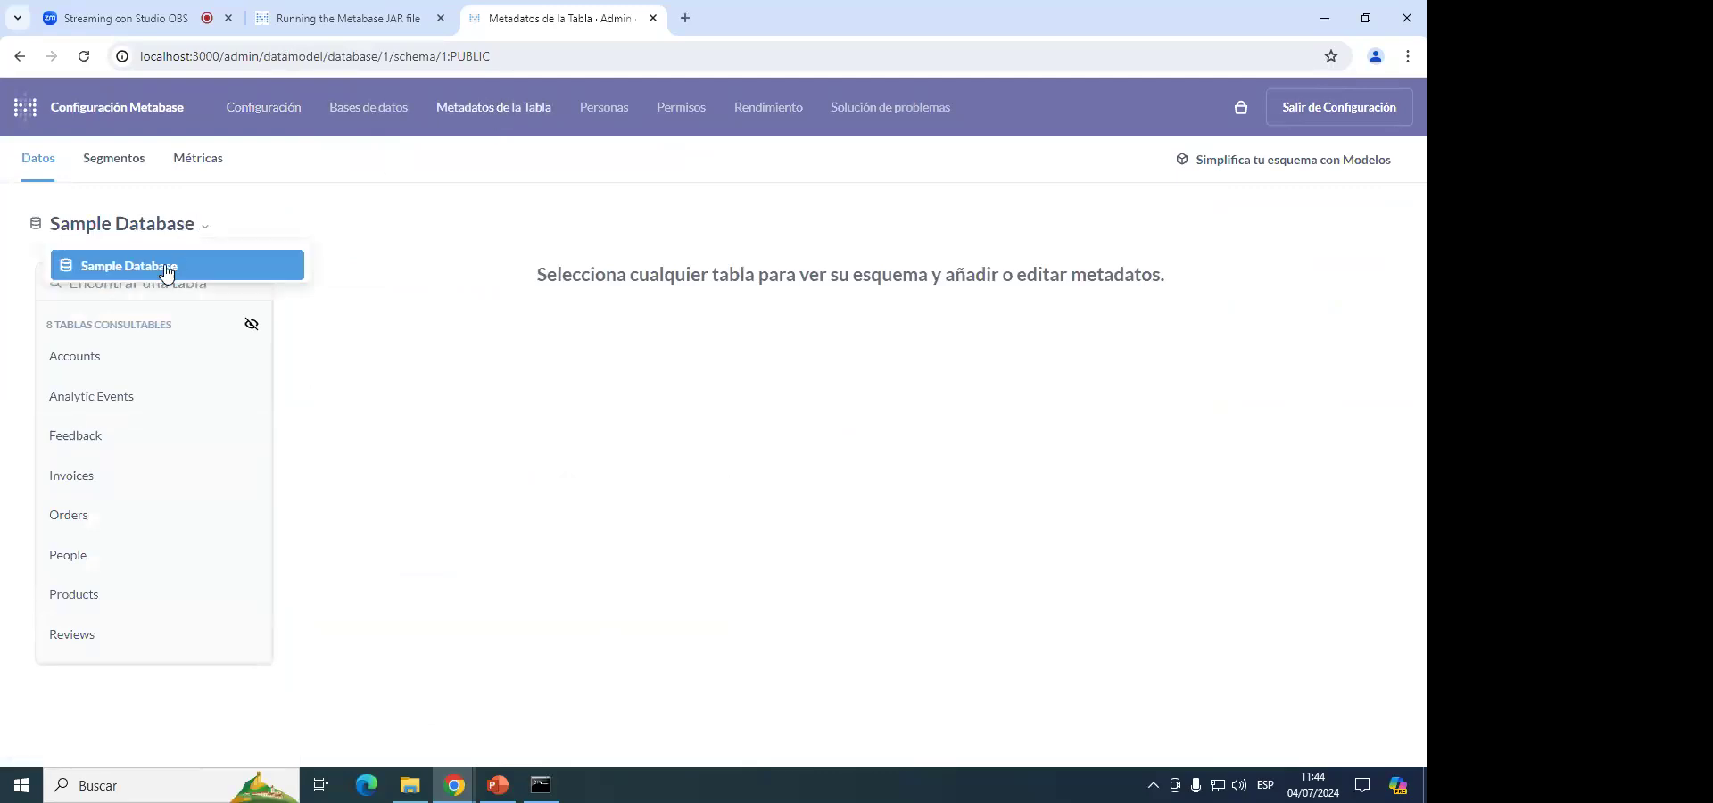
pyautogui.click(447, 246)
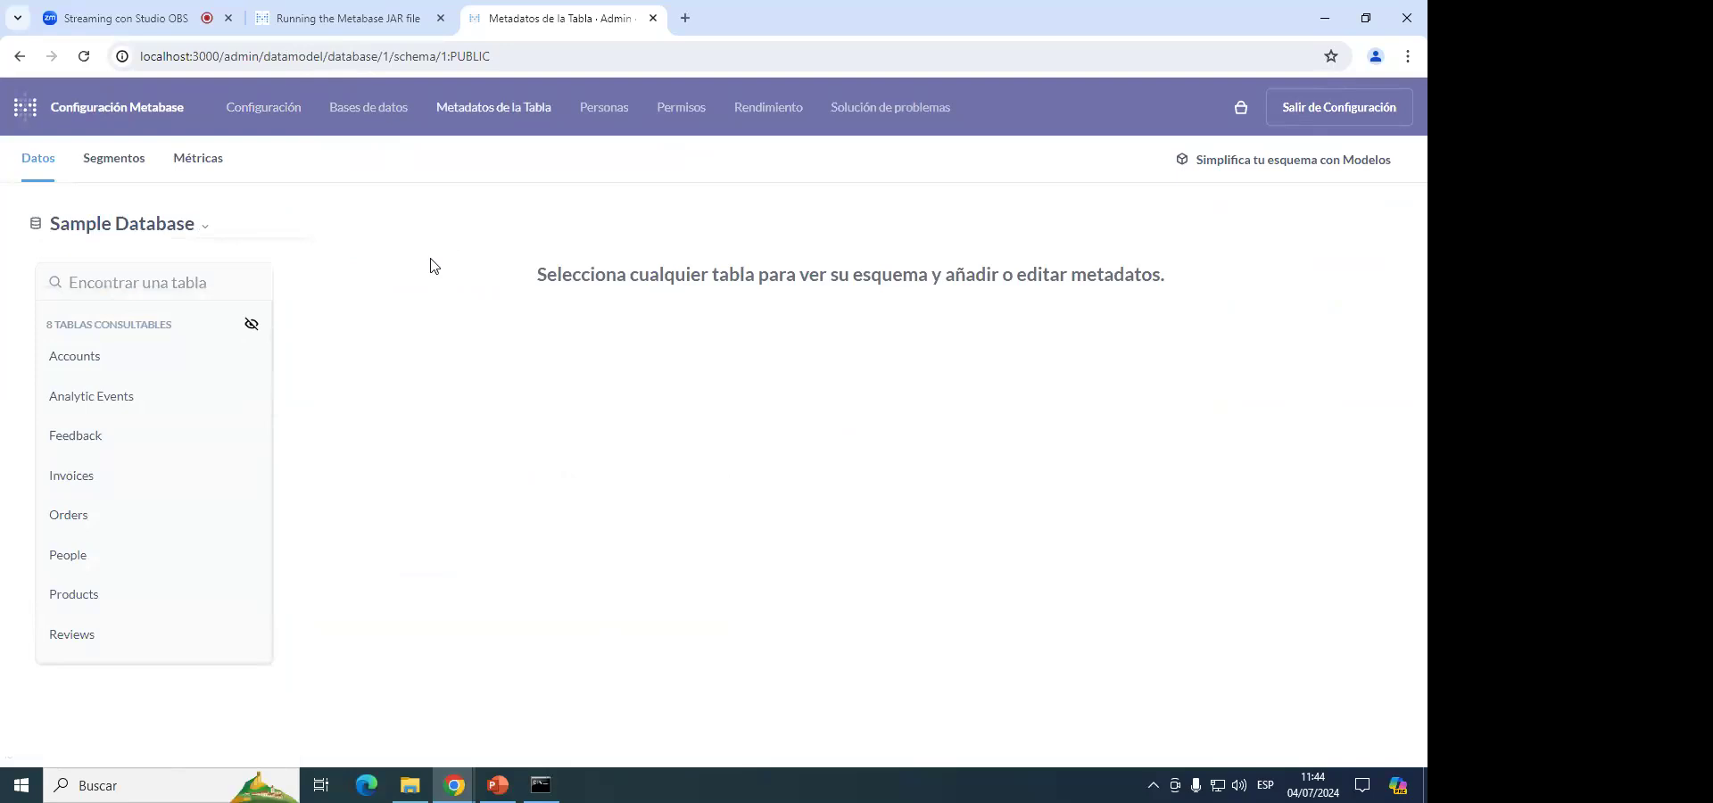
# Examine the Accounts table's metadata, including the visibility and field type options of its ID column.
pyautogui.click(158, 367)
pyautogui.scroll(-2, 737, 398)
pyautogui.click(588, 424)
pyautogui.click(575, 449)
pyautogui.scroll(1, 573, 451)
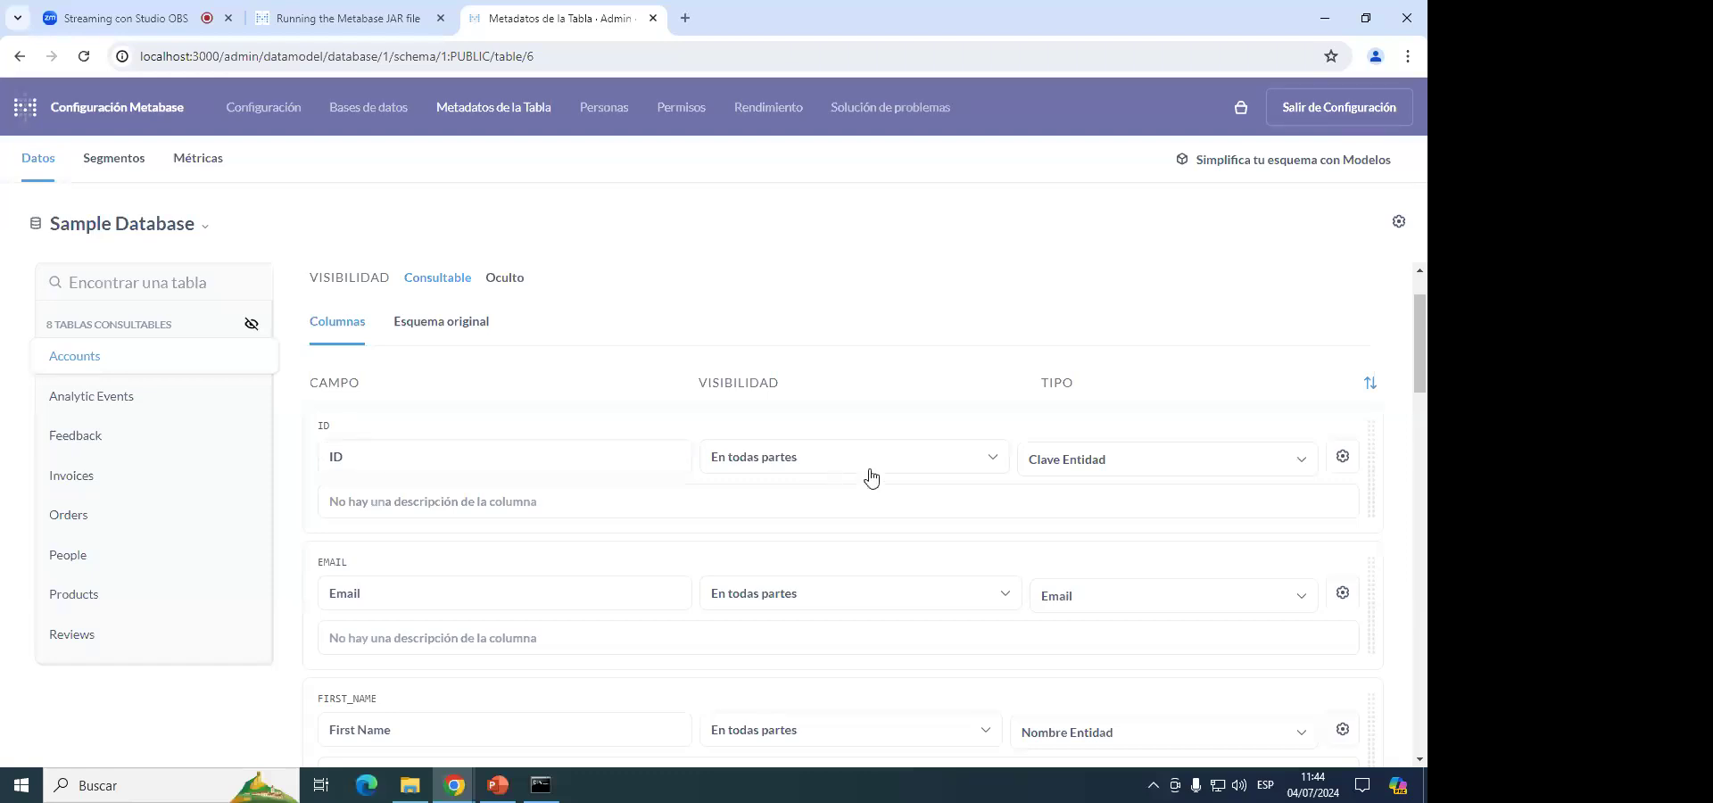
pyautogui.click(839, 465)
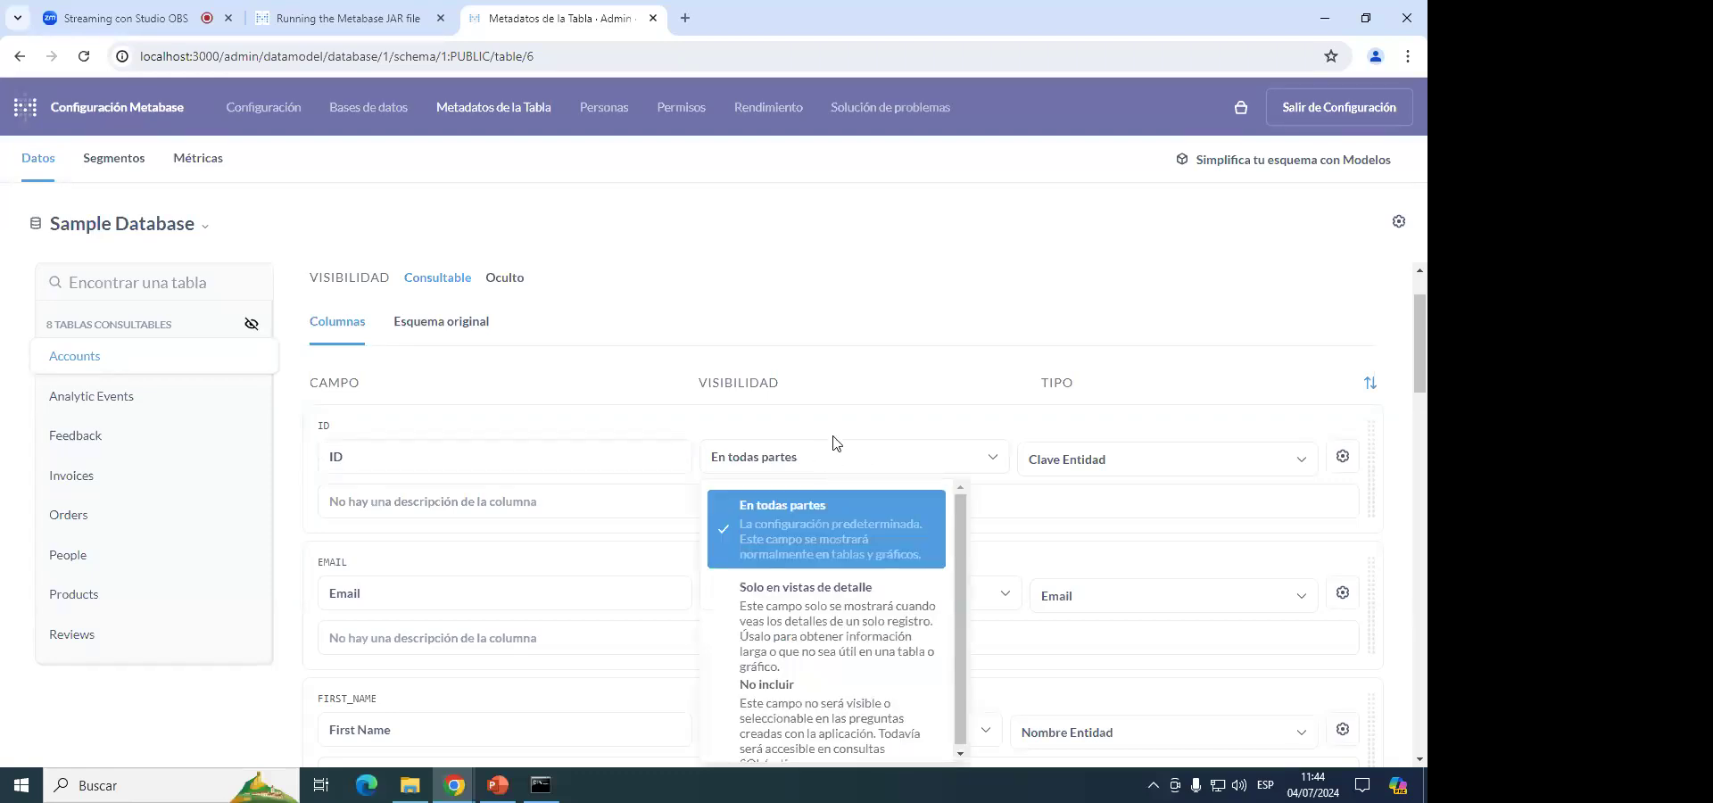
pyautogui.scroll(-1, 834, 455)
pyautogui.click(1129, 378)
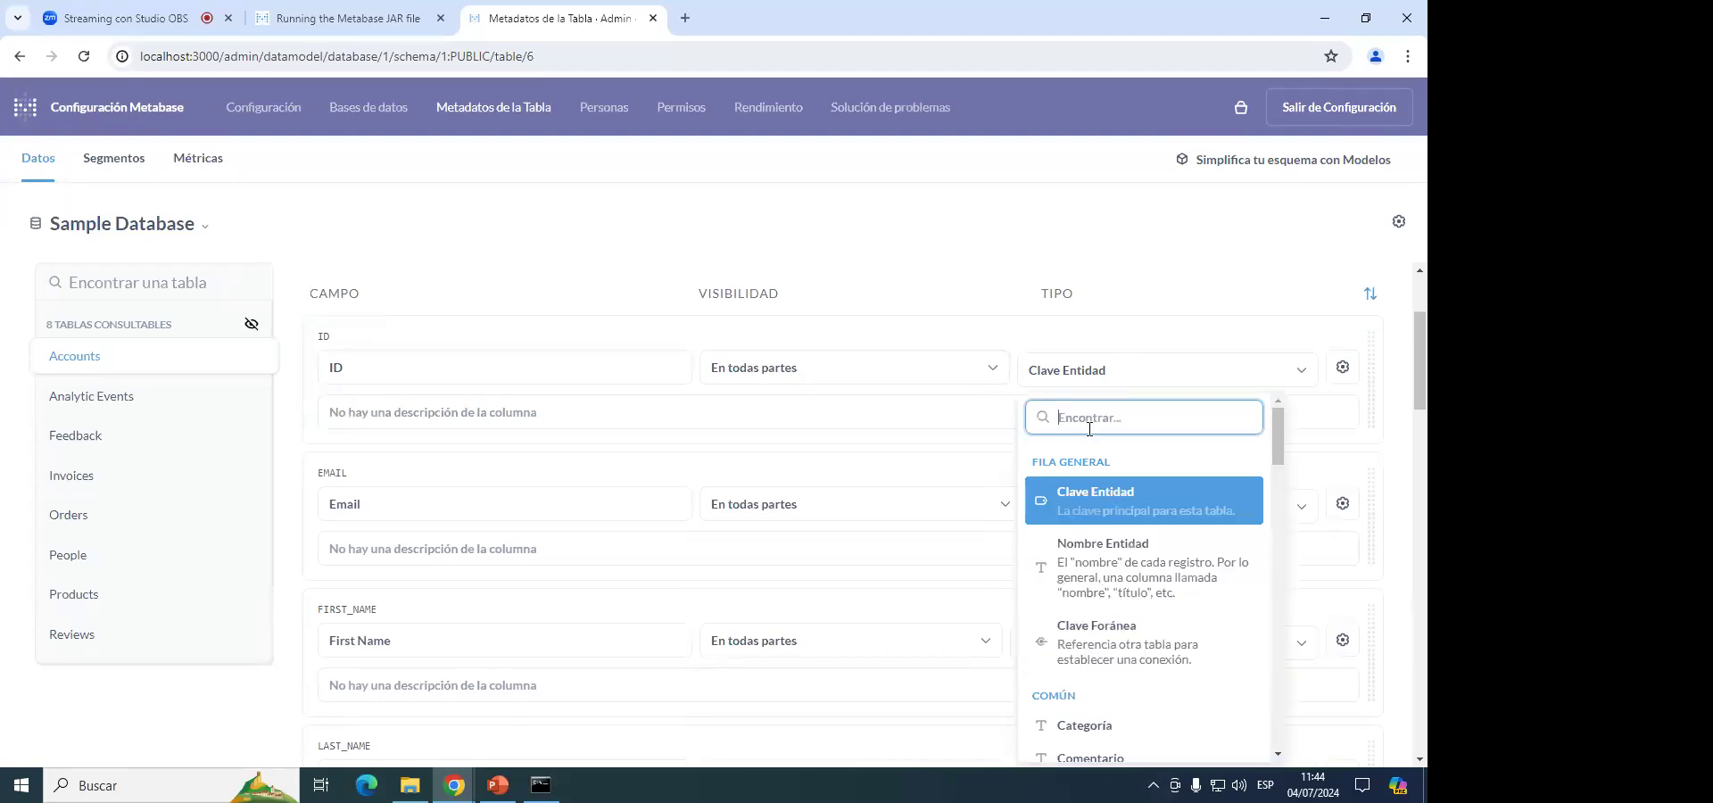
pyautogui.click(1102, 486)
pyautogui.click(413, 366)
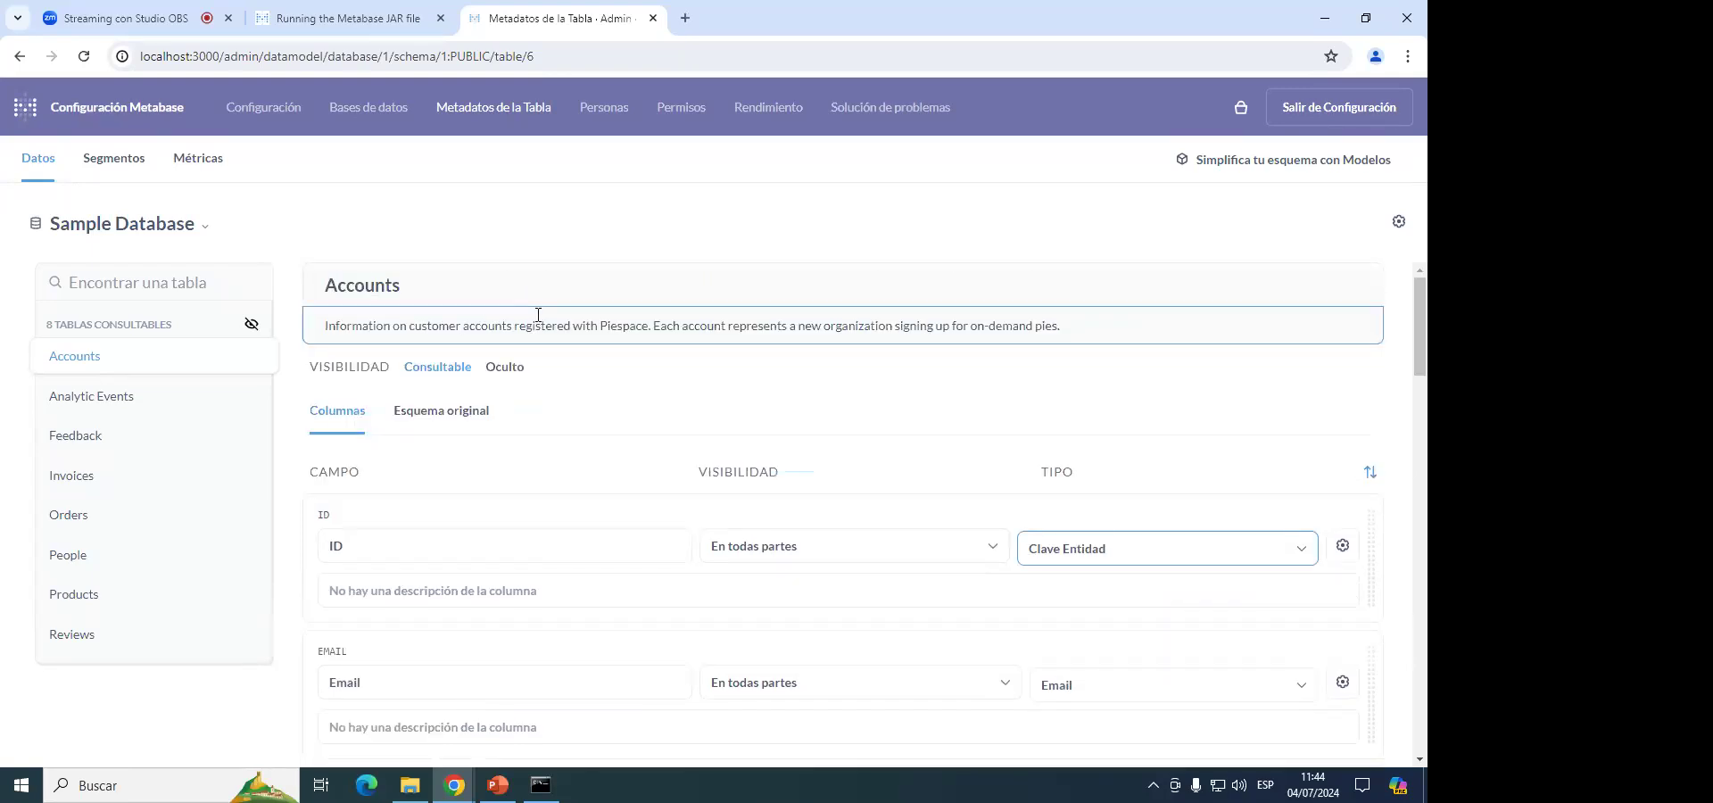
# View the new-user form in the people section, cancel it, and check the actions available for the existing user.
pyautogui.click(615, 109)
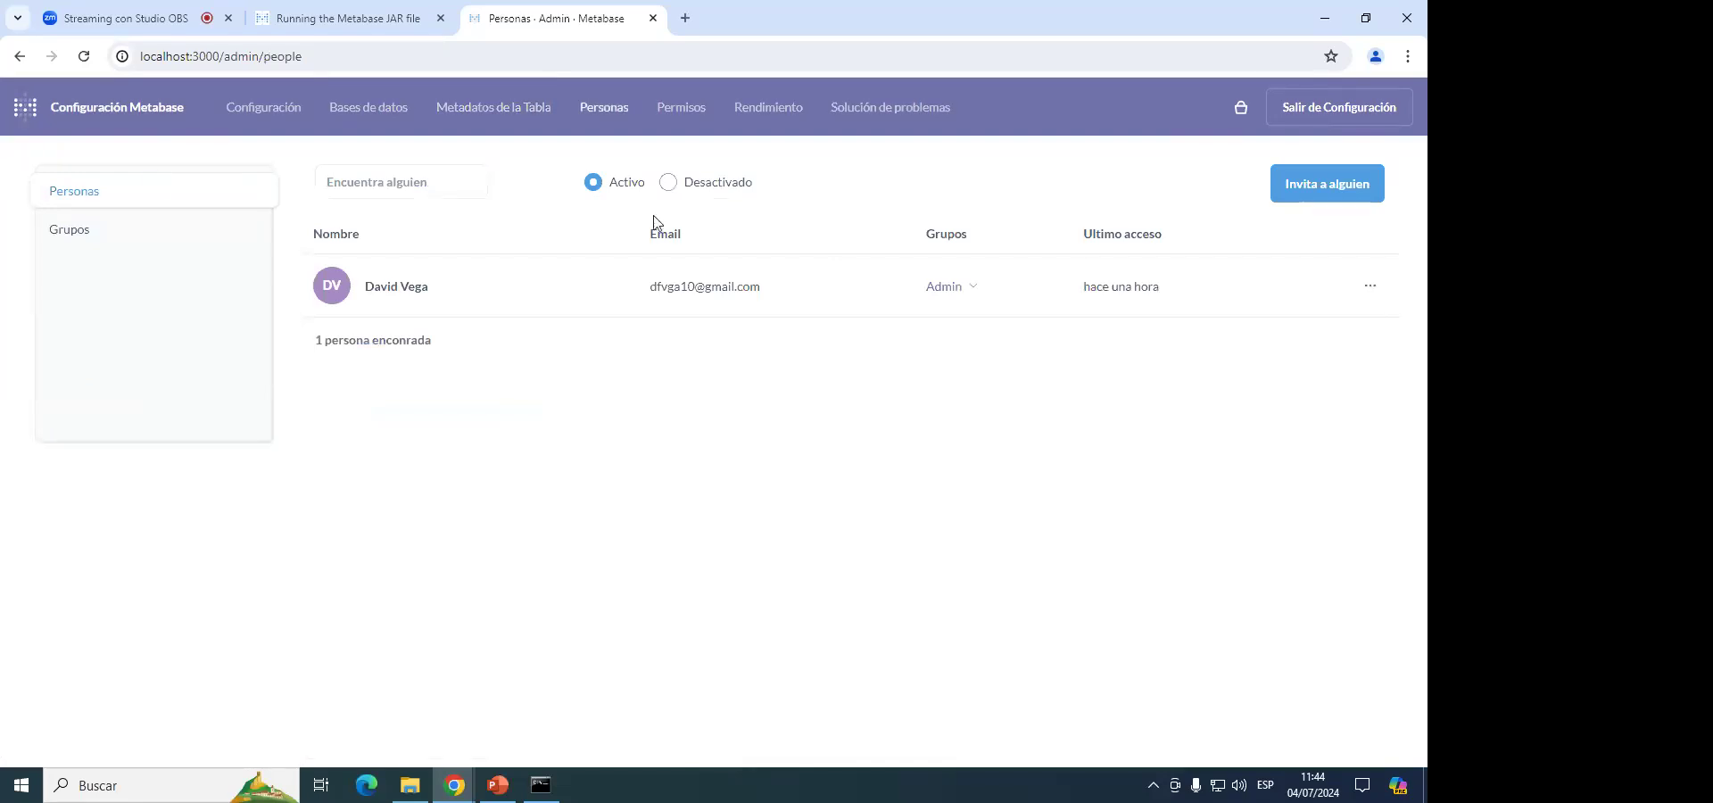
pyautogui.click(1357, 189)
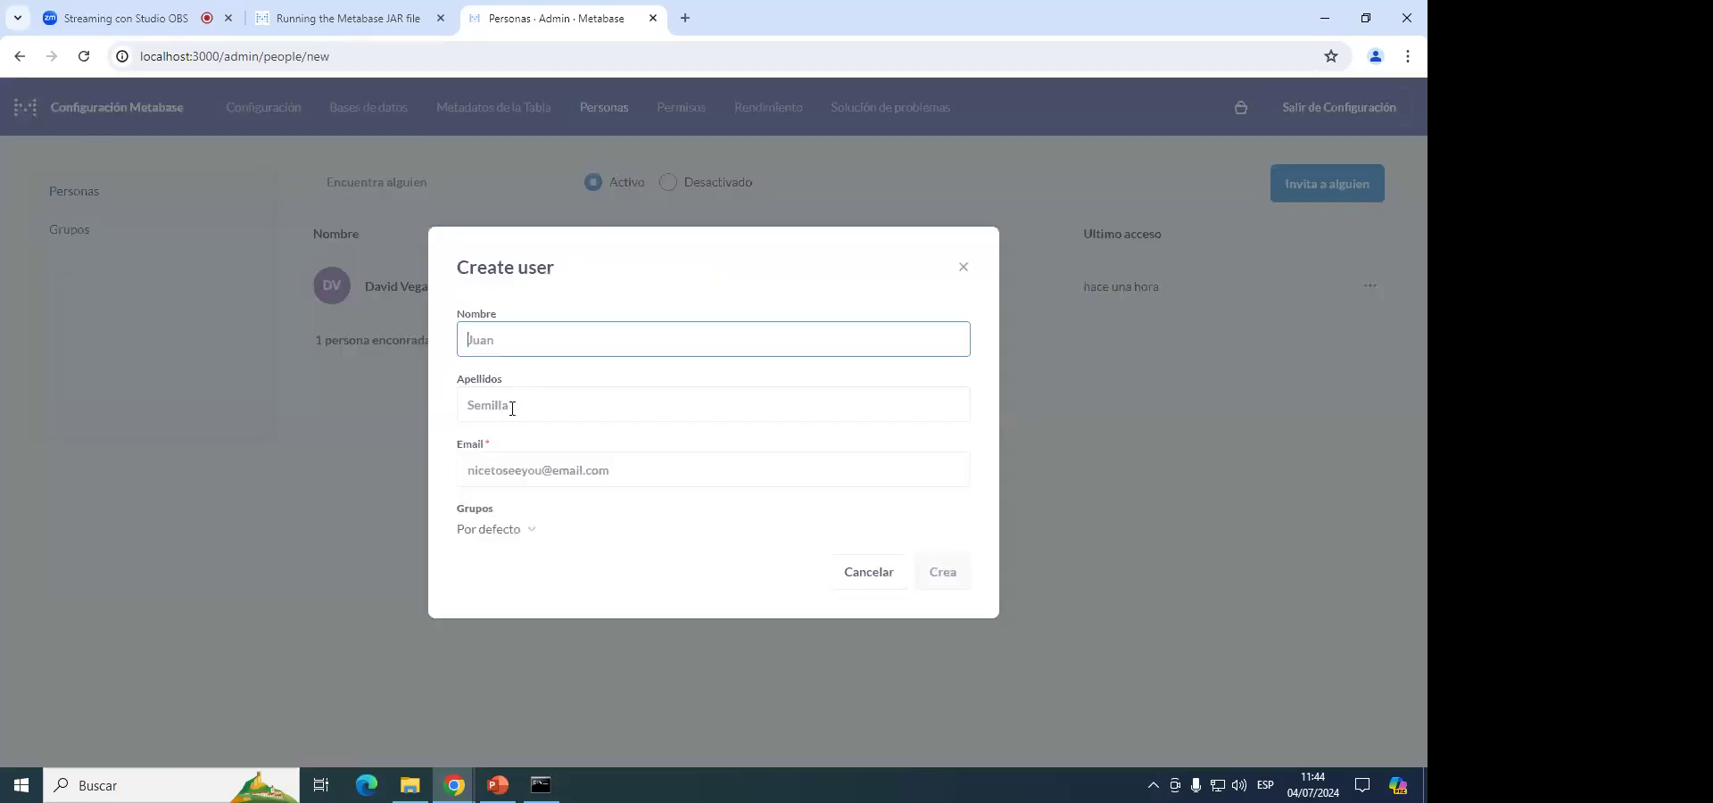
pyautogui.click(535, 469)
pyautogui.click(490, 532)
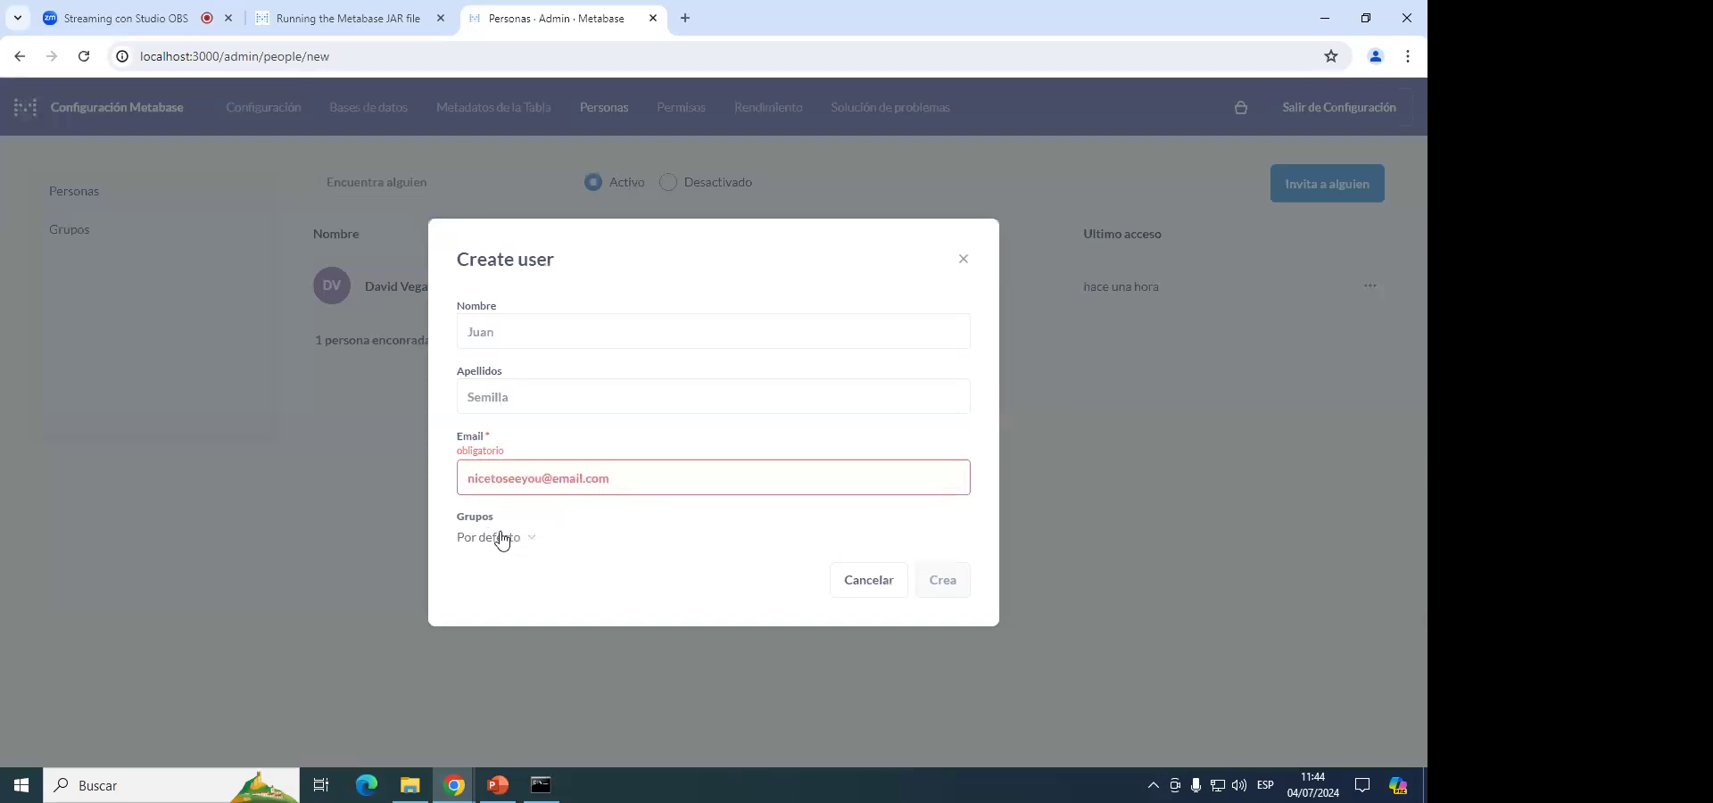
pyautogui.click(868, 590)
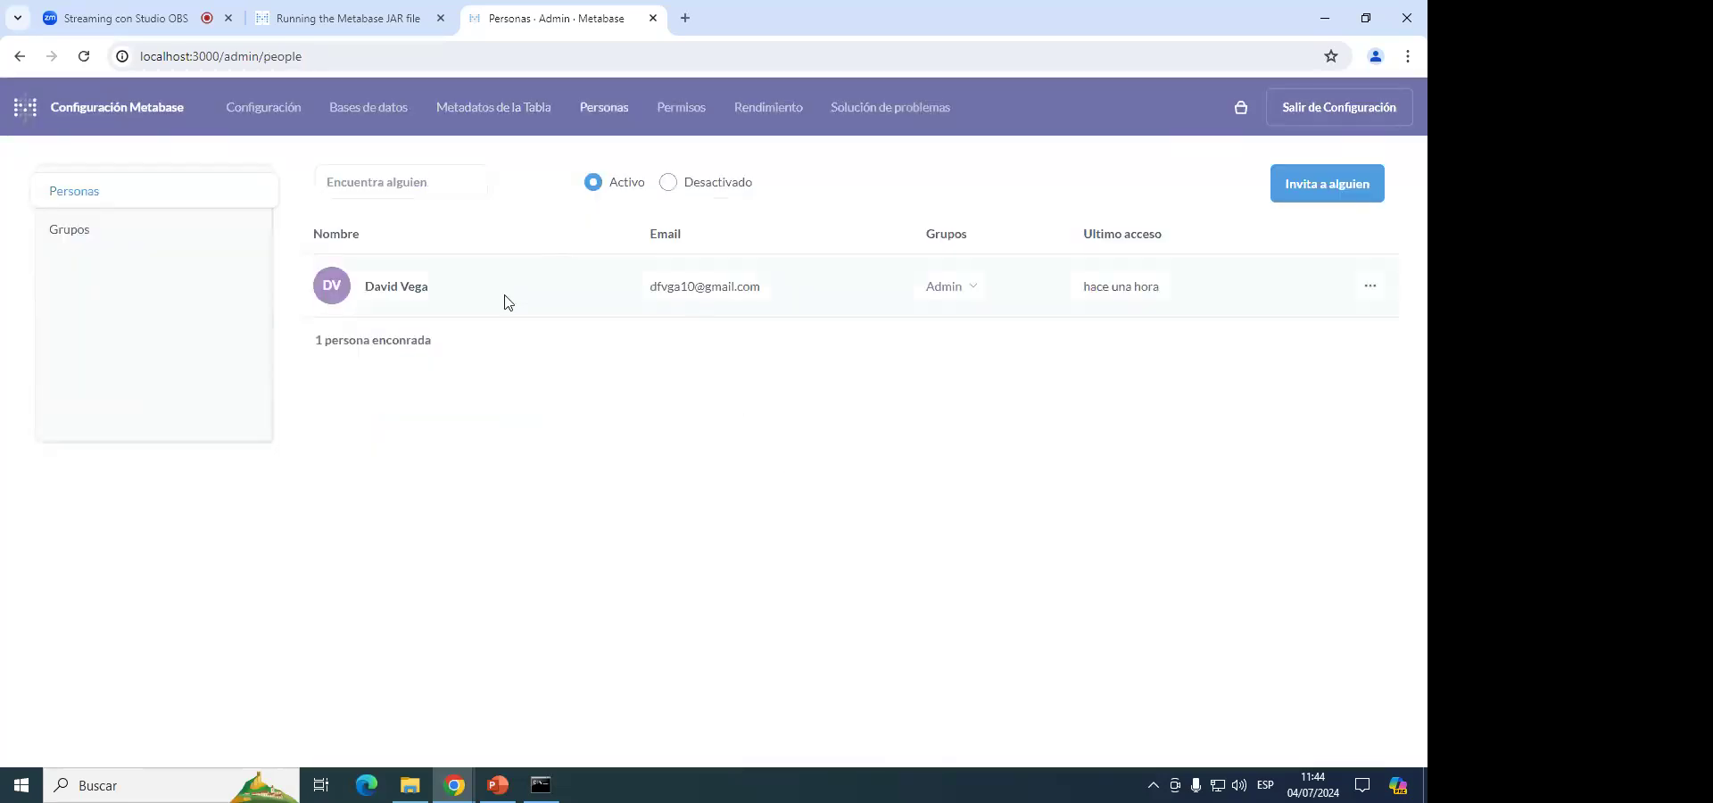
pyautogui.click(1372, 288)
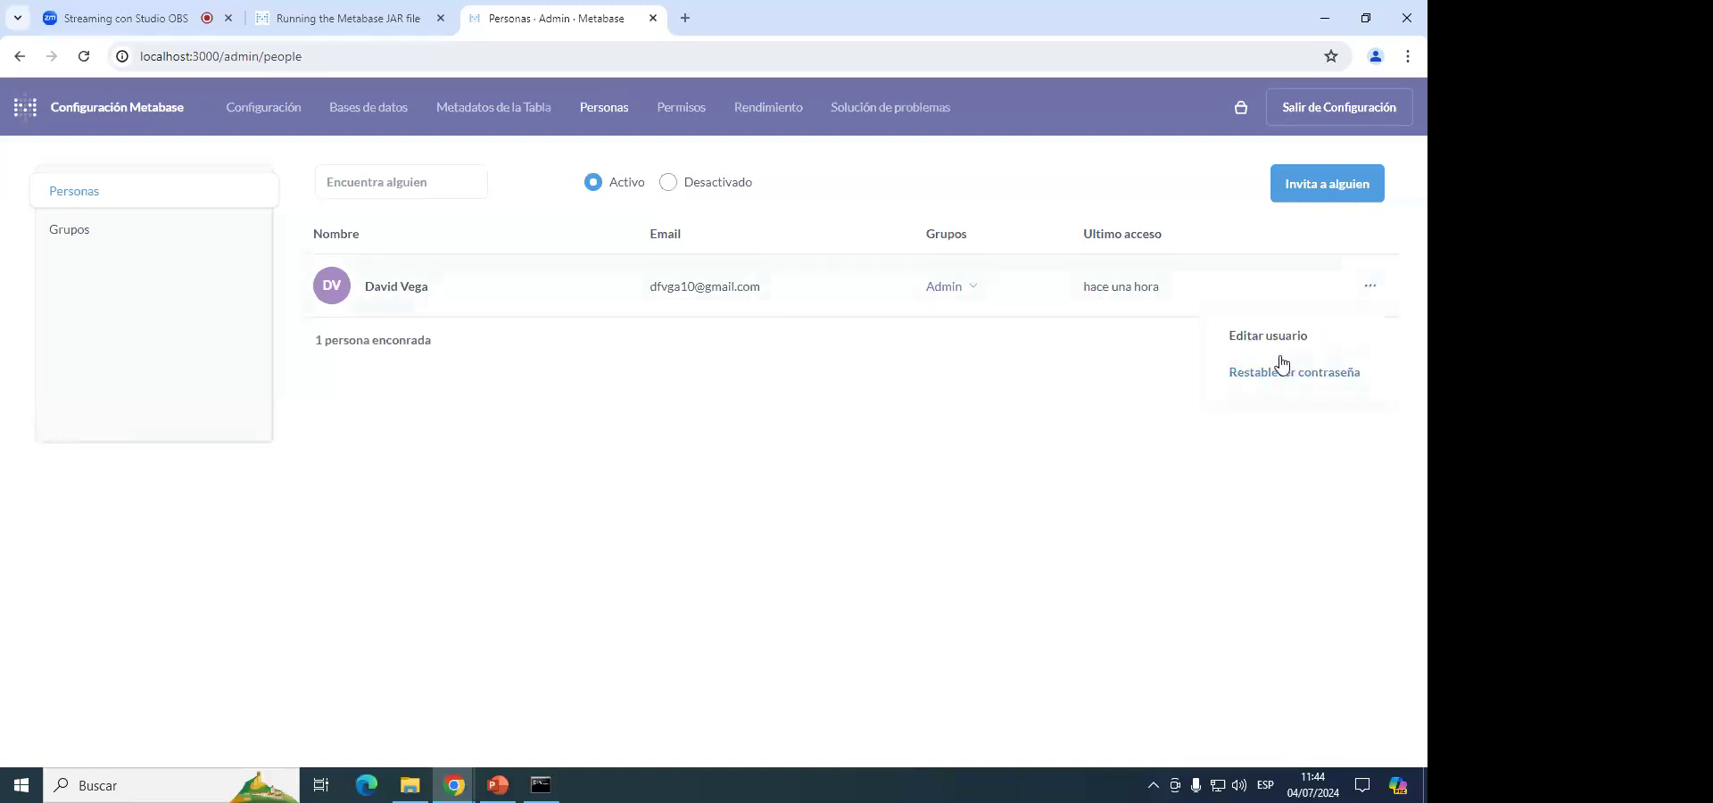
pyautogui.click(794, 434)
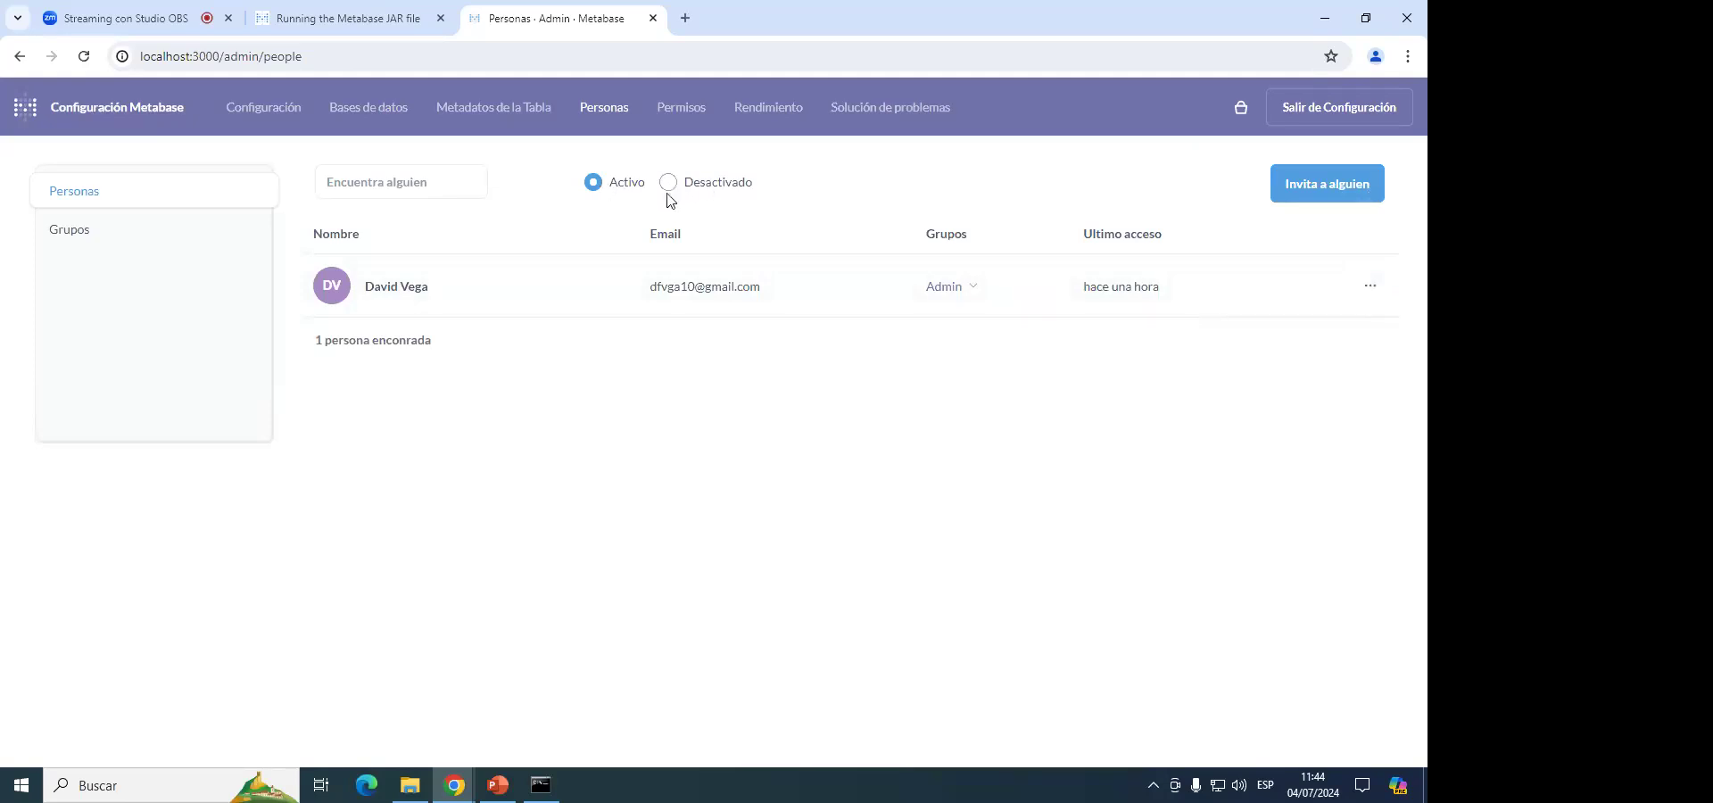
# View the members of the default Administradores and Todos los Usuarios groups, and return to the groups list.
pyautogui.click(76, 230)
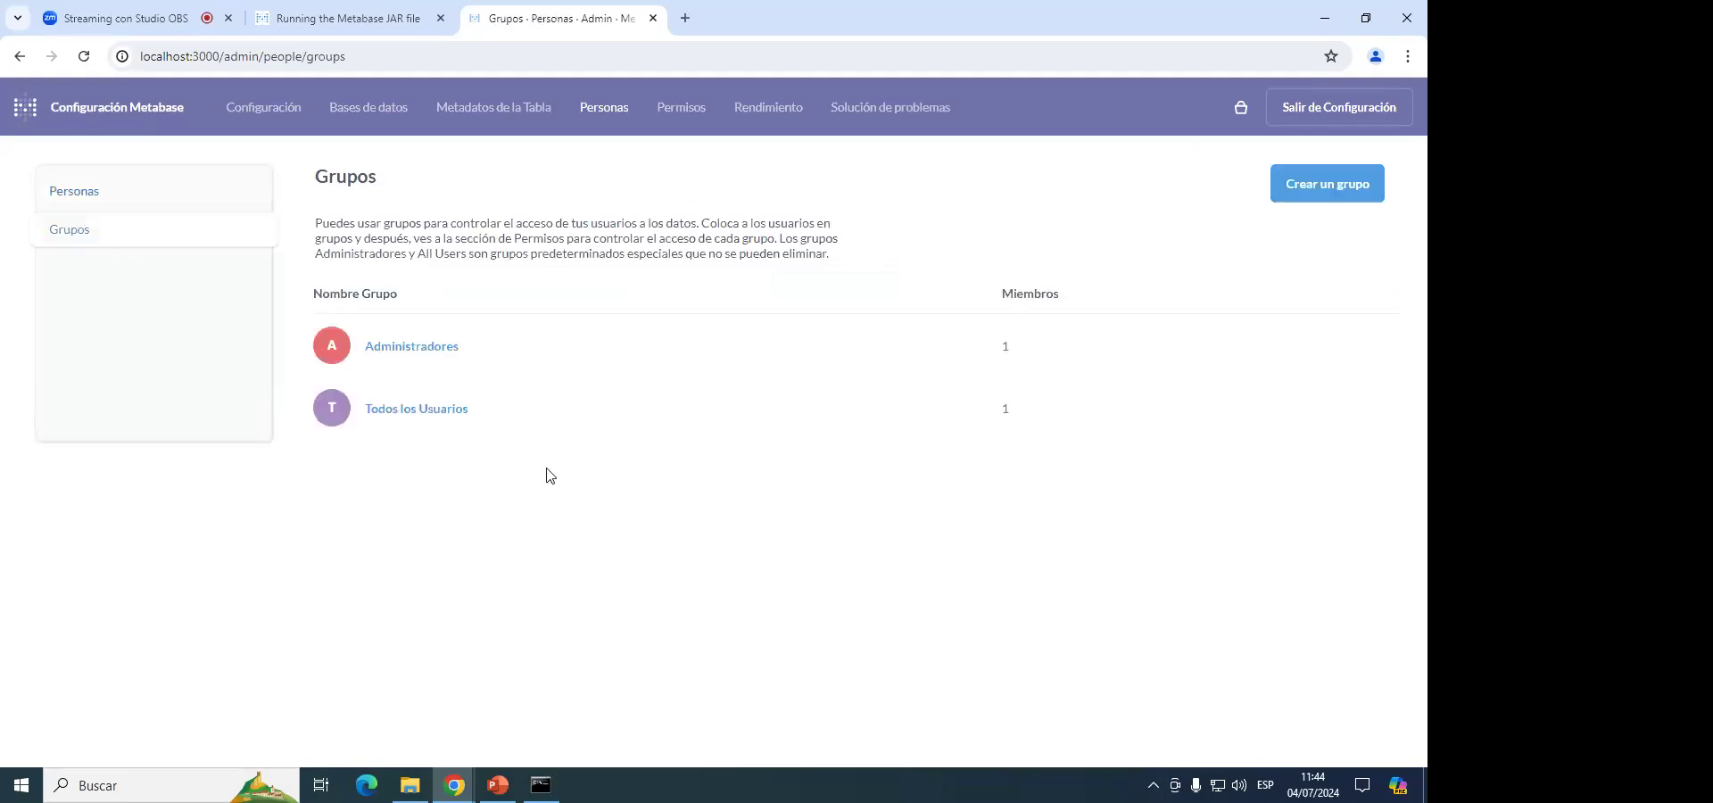
pyautogui.click(454, 361)
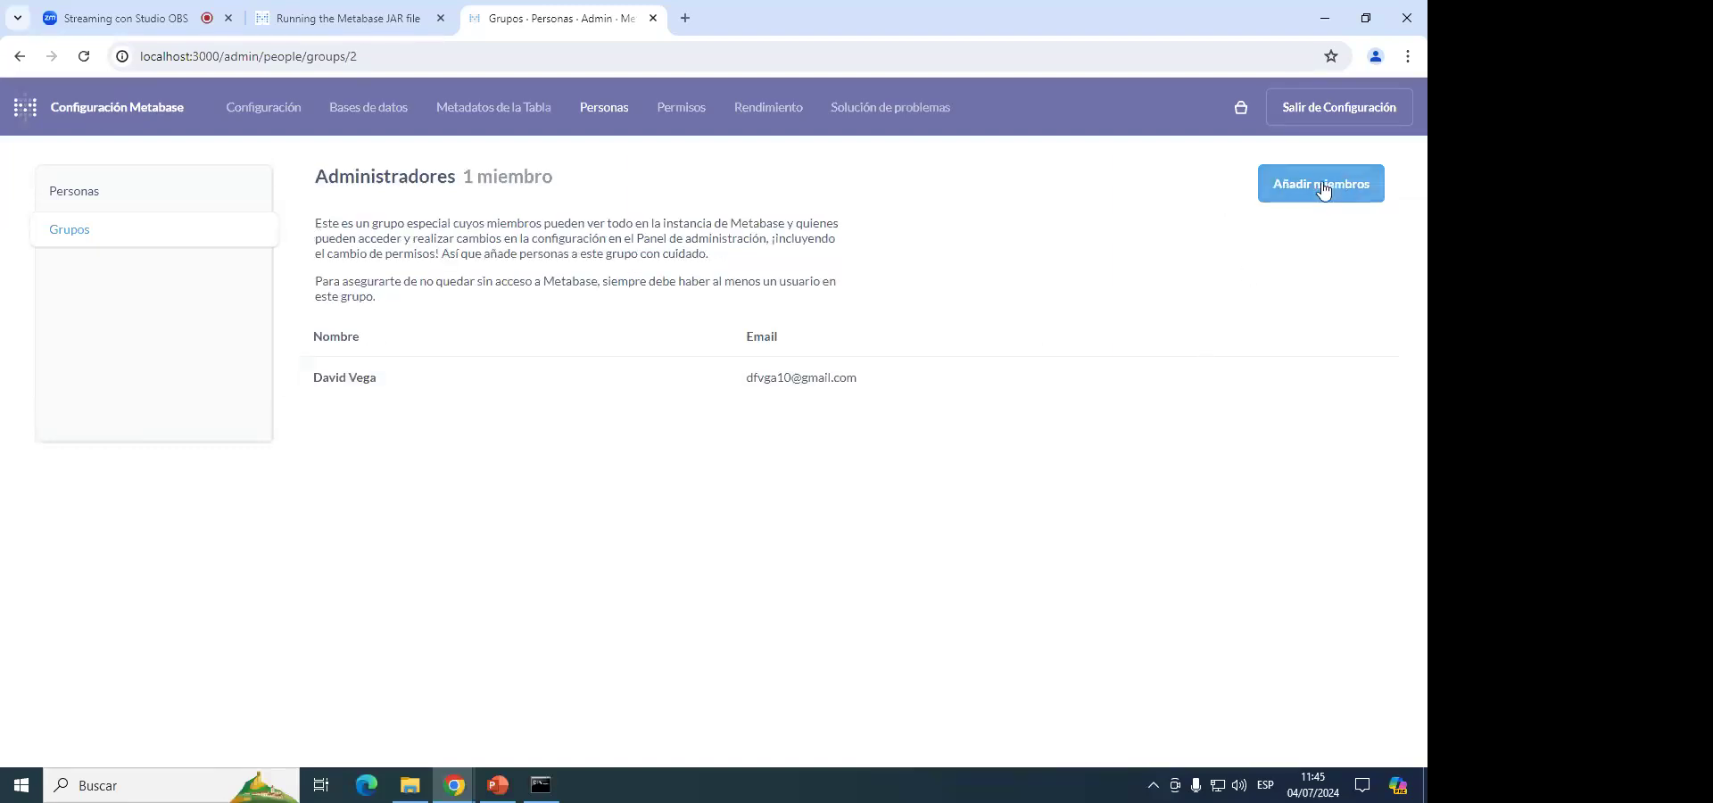
pyautogui.click(108, 243)
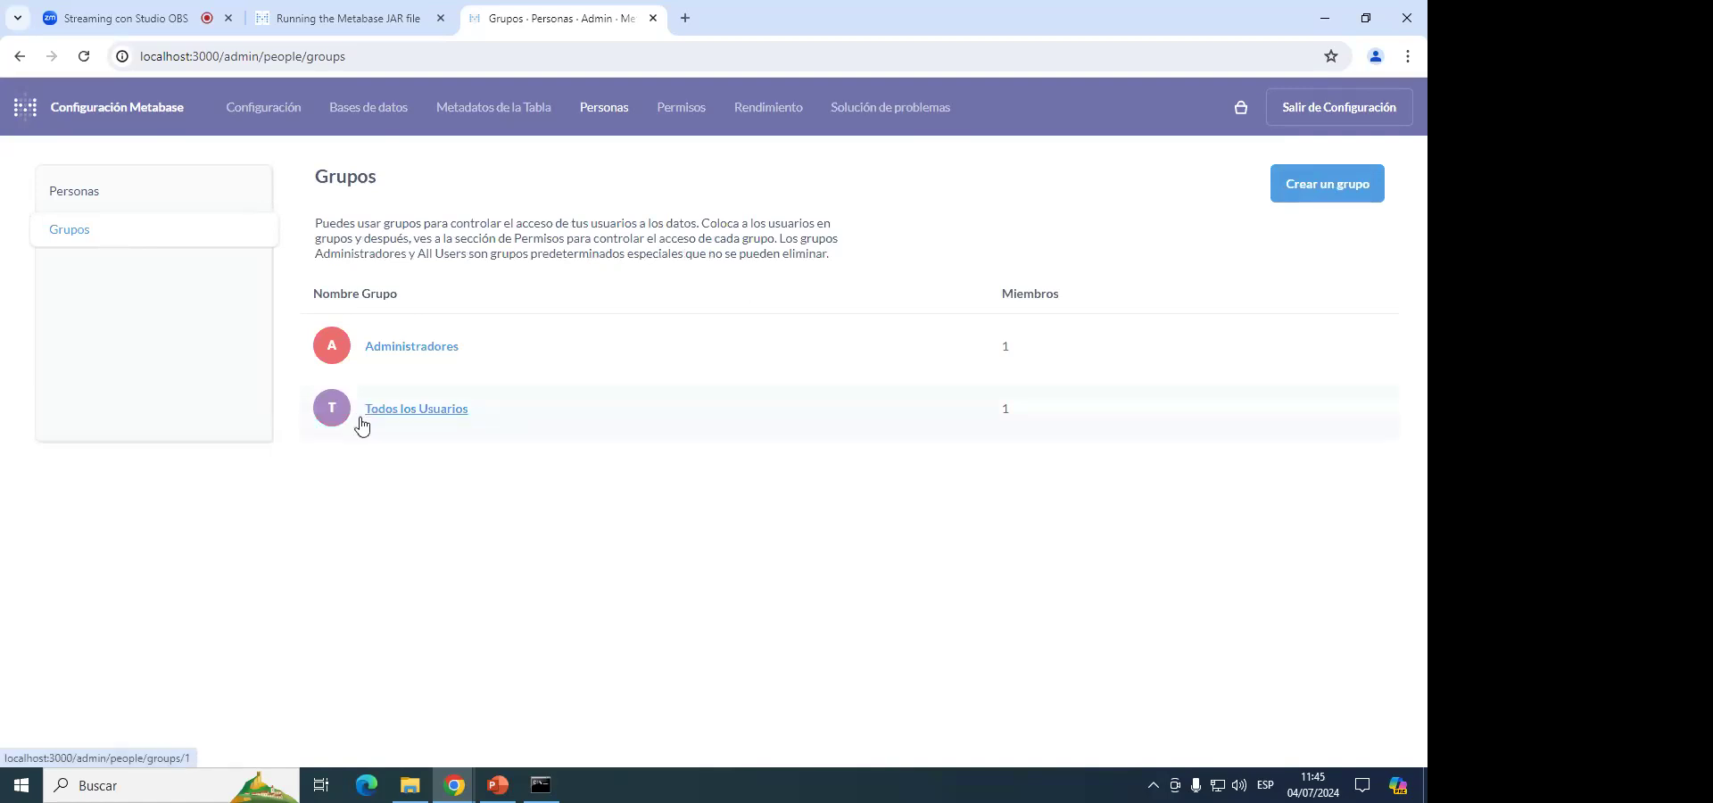
pyautogui.click(513, 426)
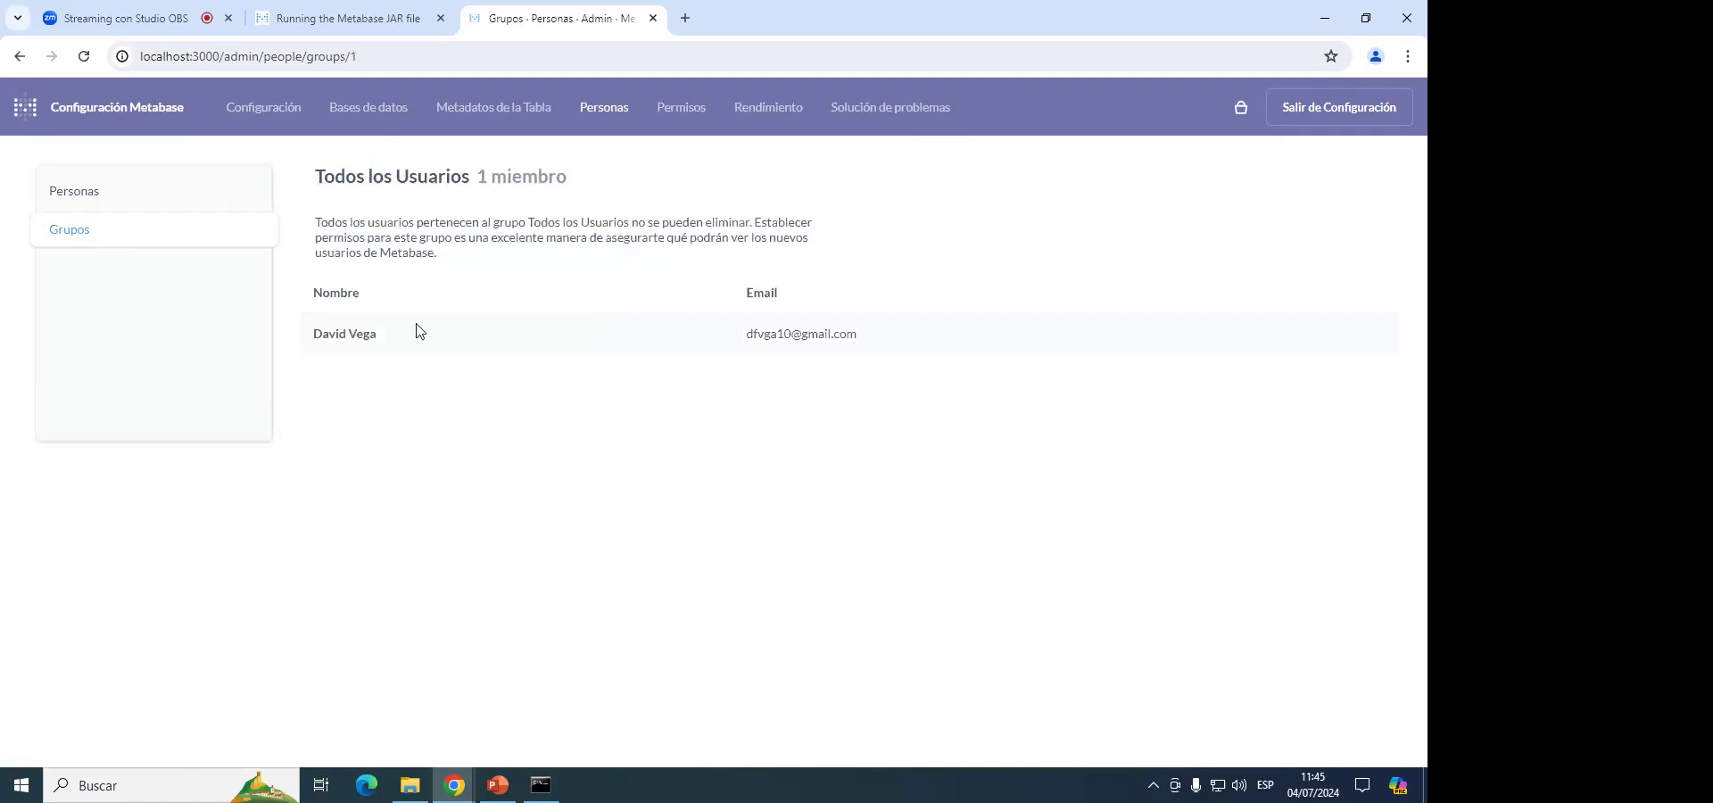
pyautogui.click(115, 241)
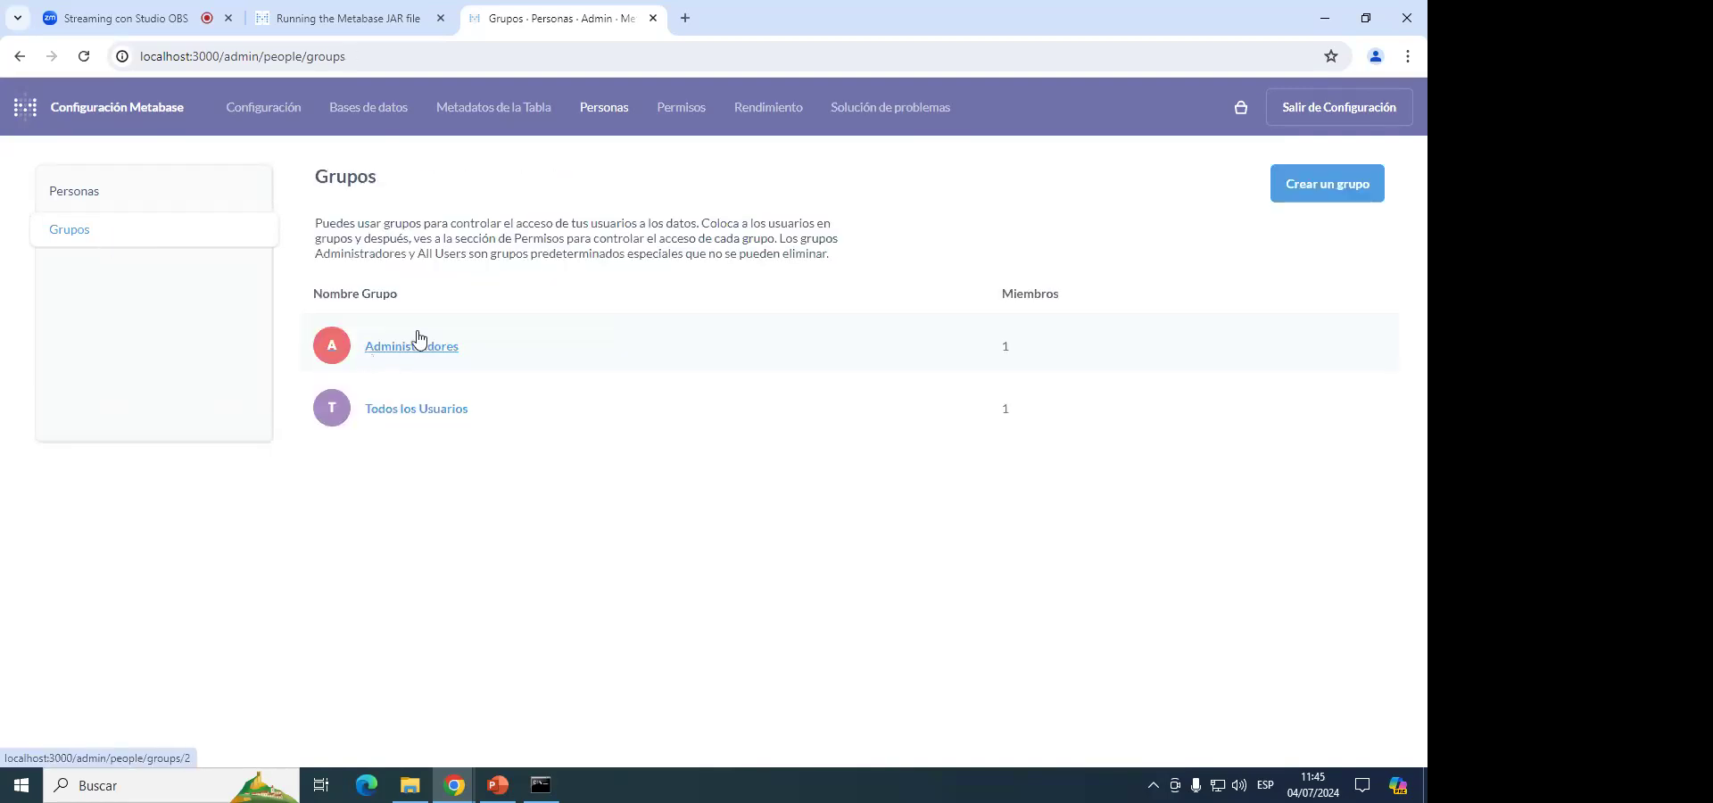
# Create a new user group named Software.
pyautogui.click(1311, 194)
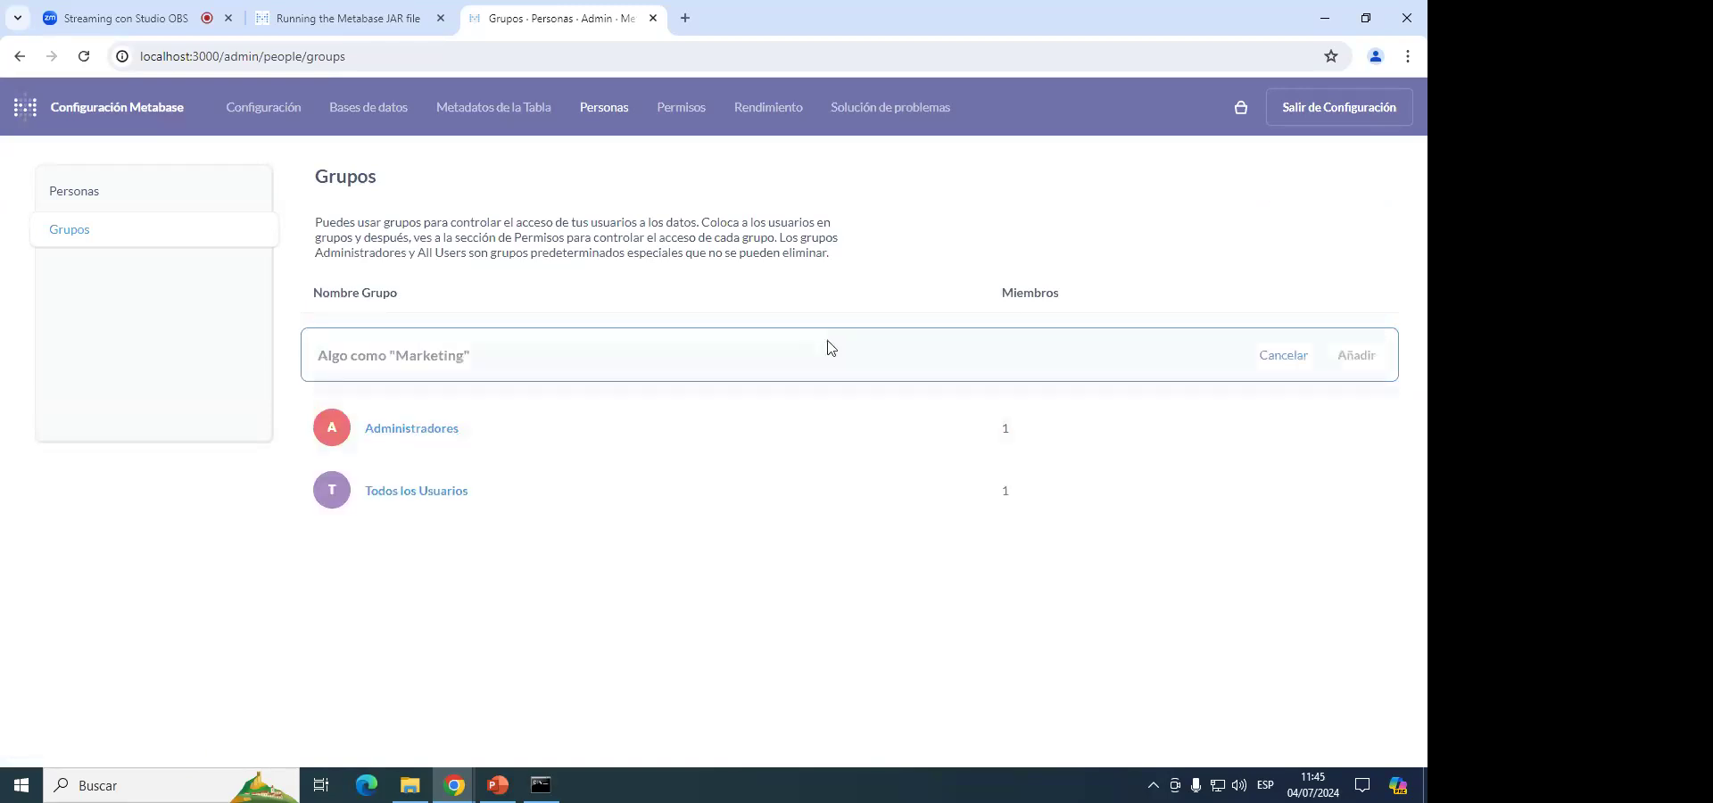
pyautogui.write('Software')
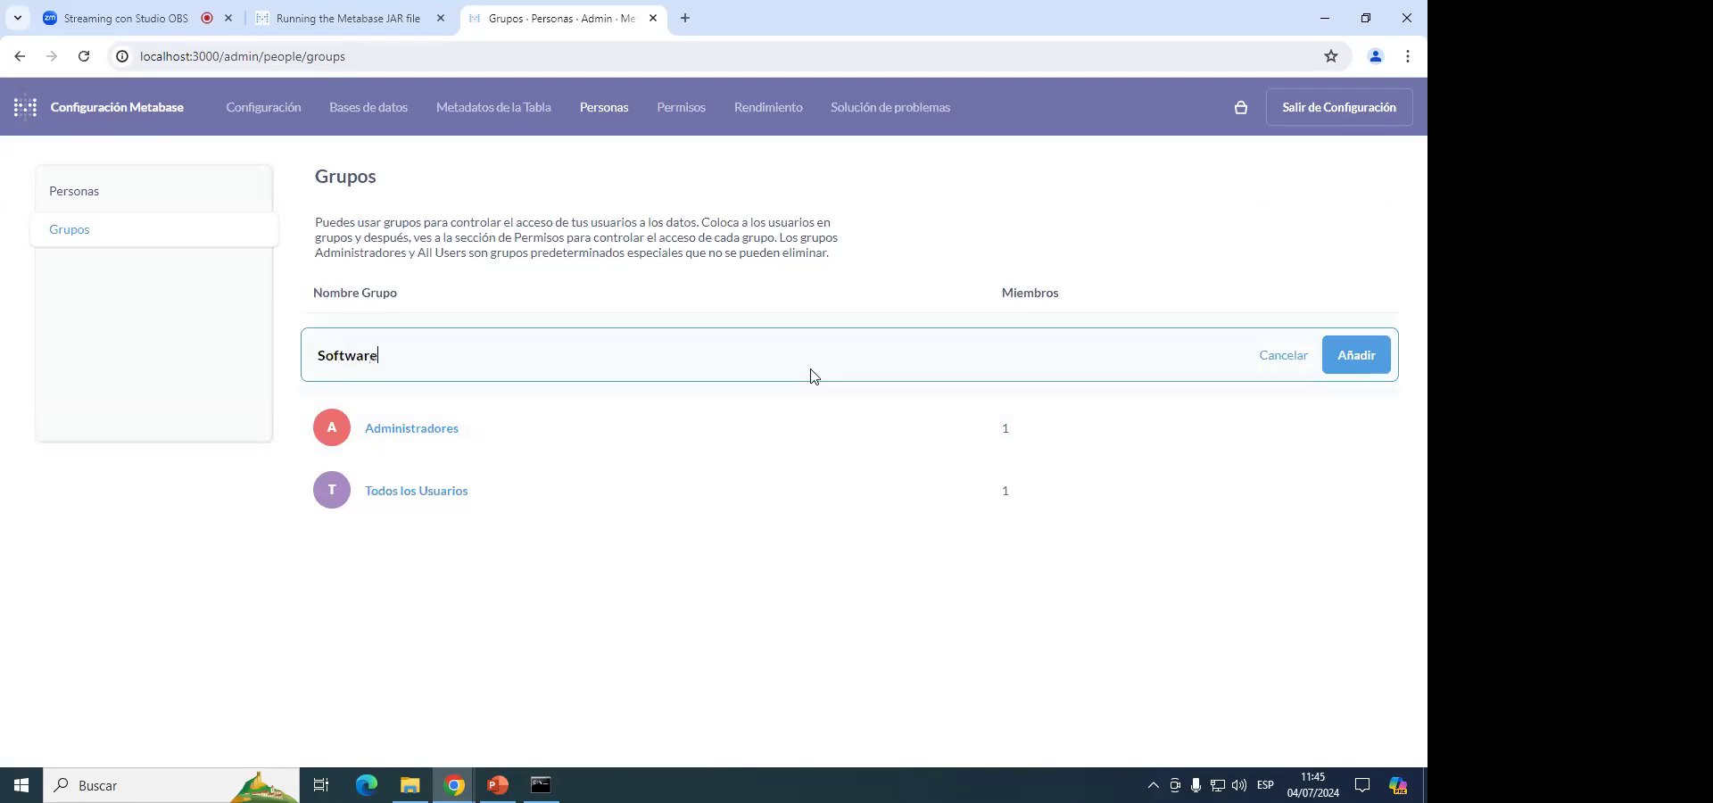
pyautogui.click(1343, 359)
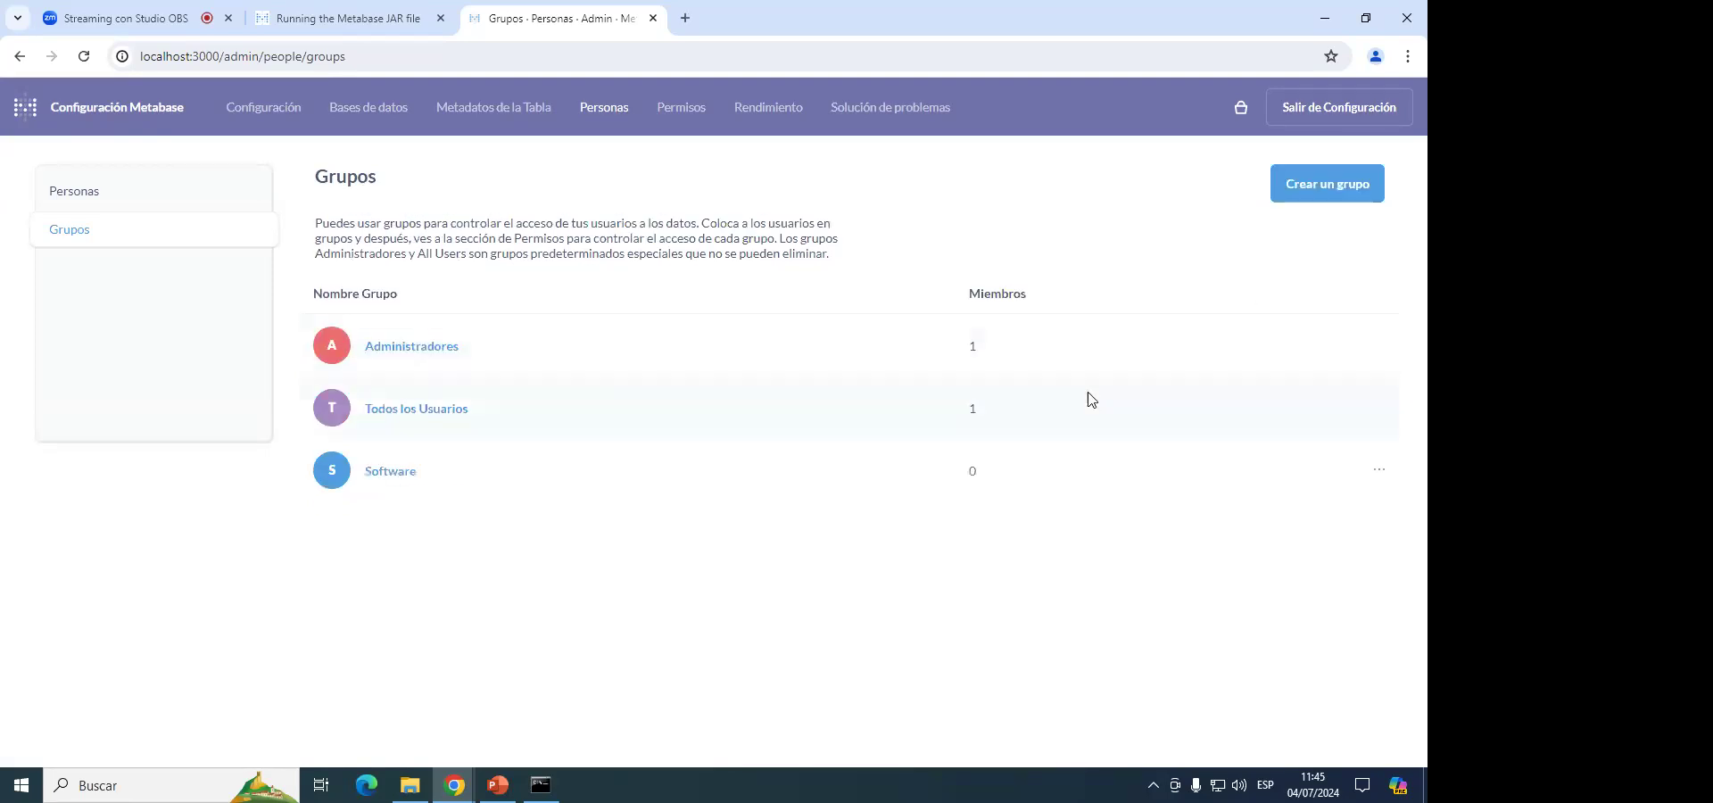
# Add the existing user as a member of the Software group and return to the people list.
pyautogui.click(390, 471)
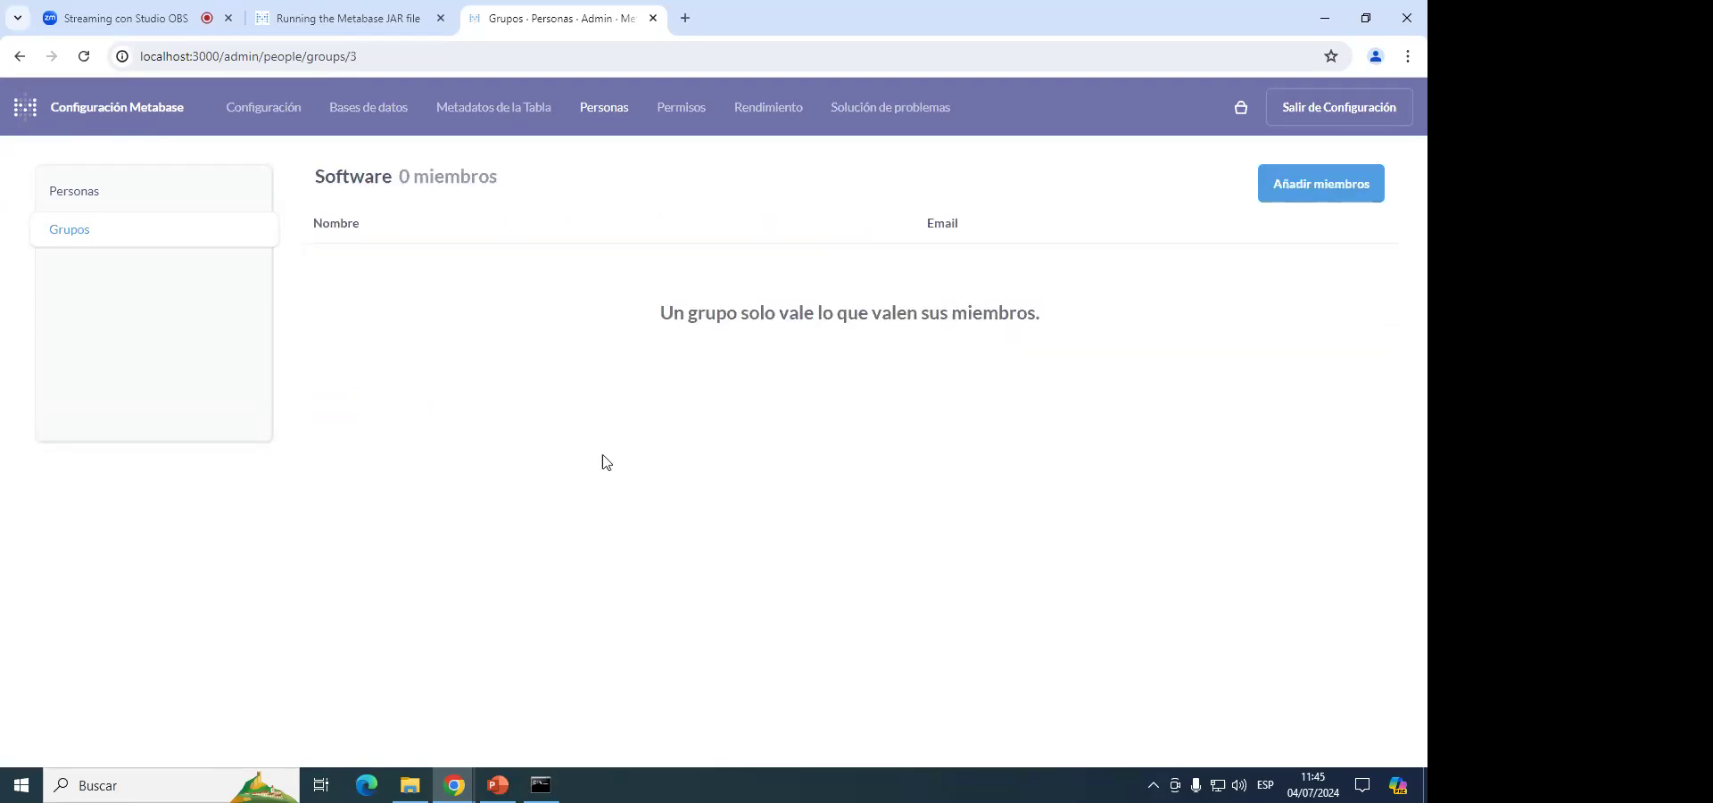
pyautogui.click(1265, 189)
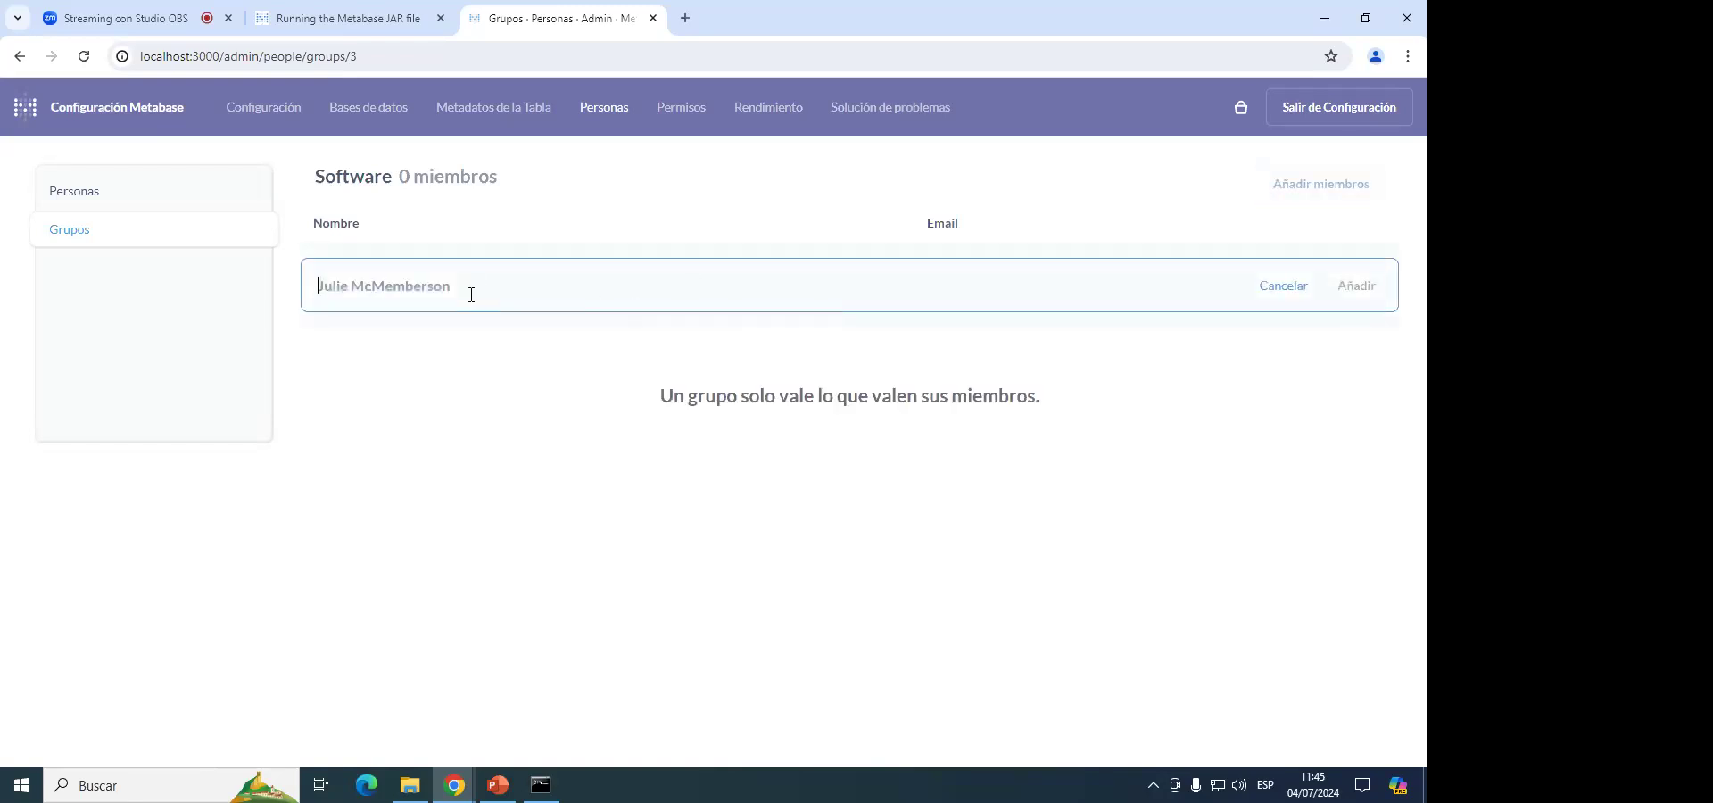
pyautogui.write('da')
pyautogui.click(403, 342)
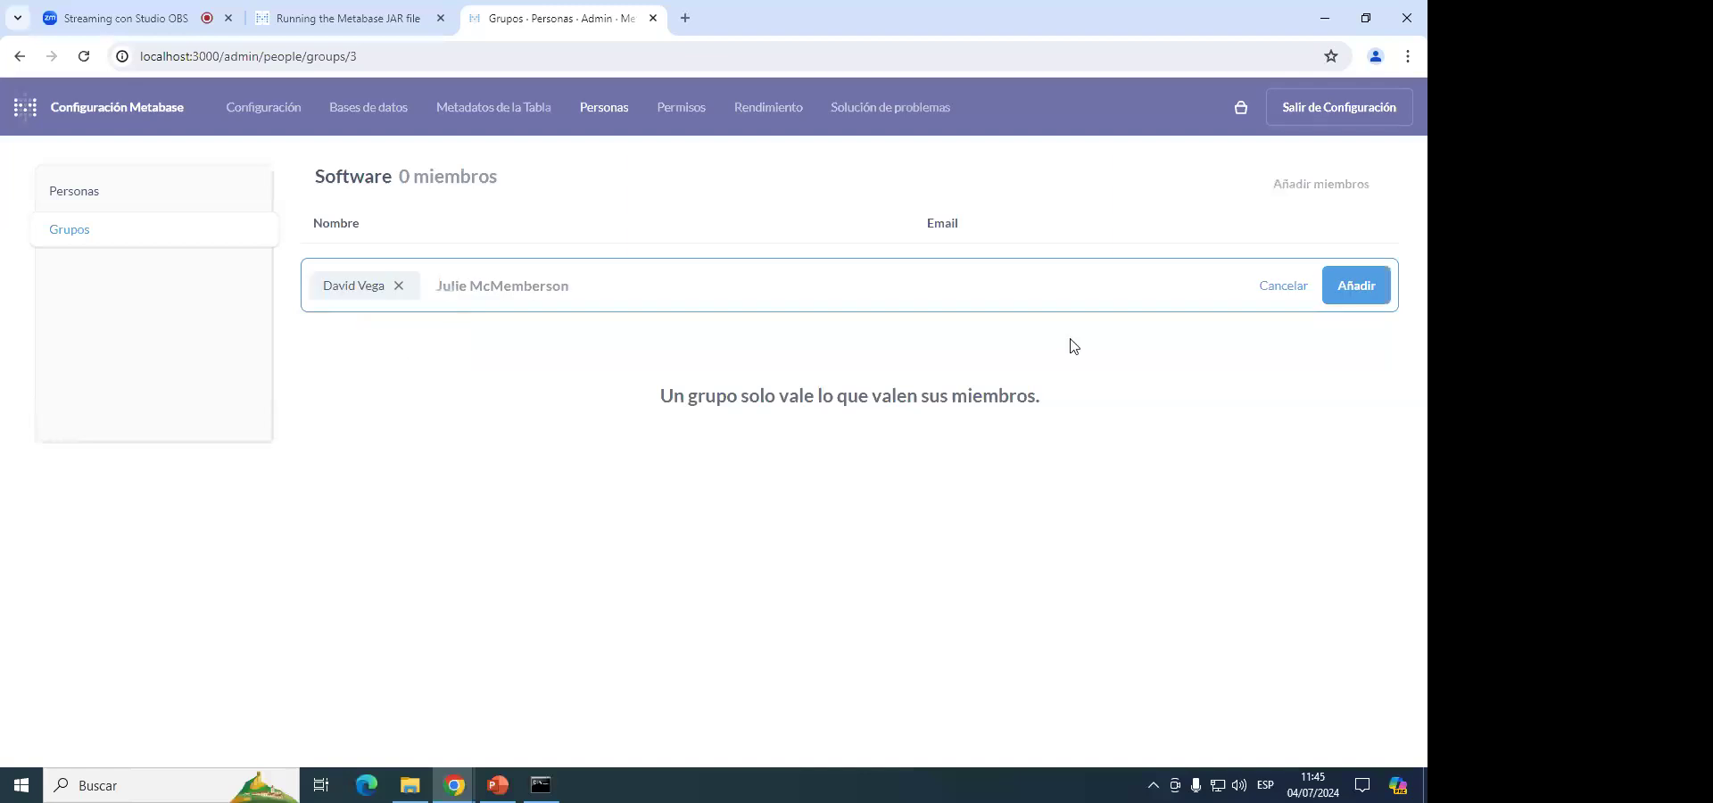
pyautogui.click(1356, 285)
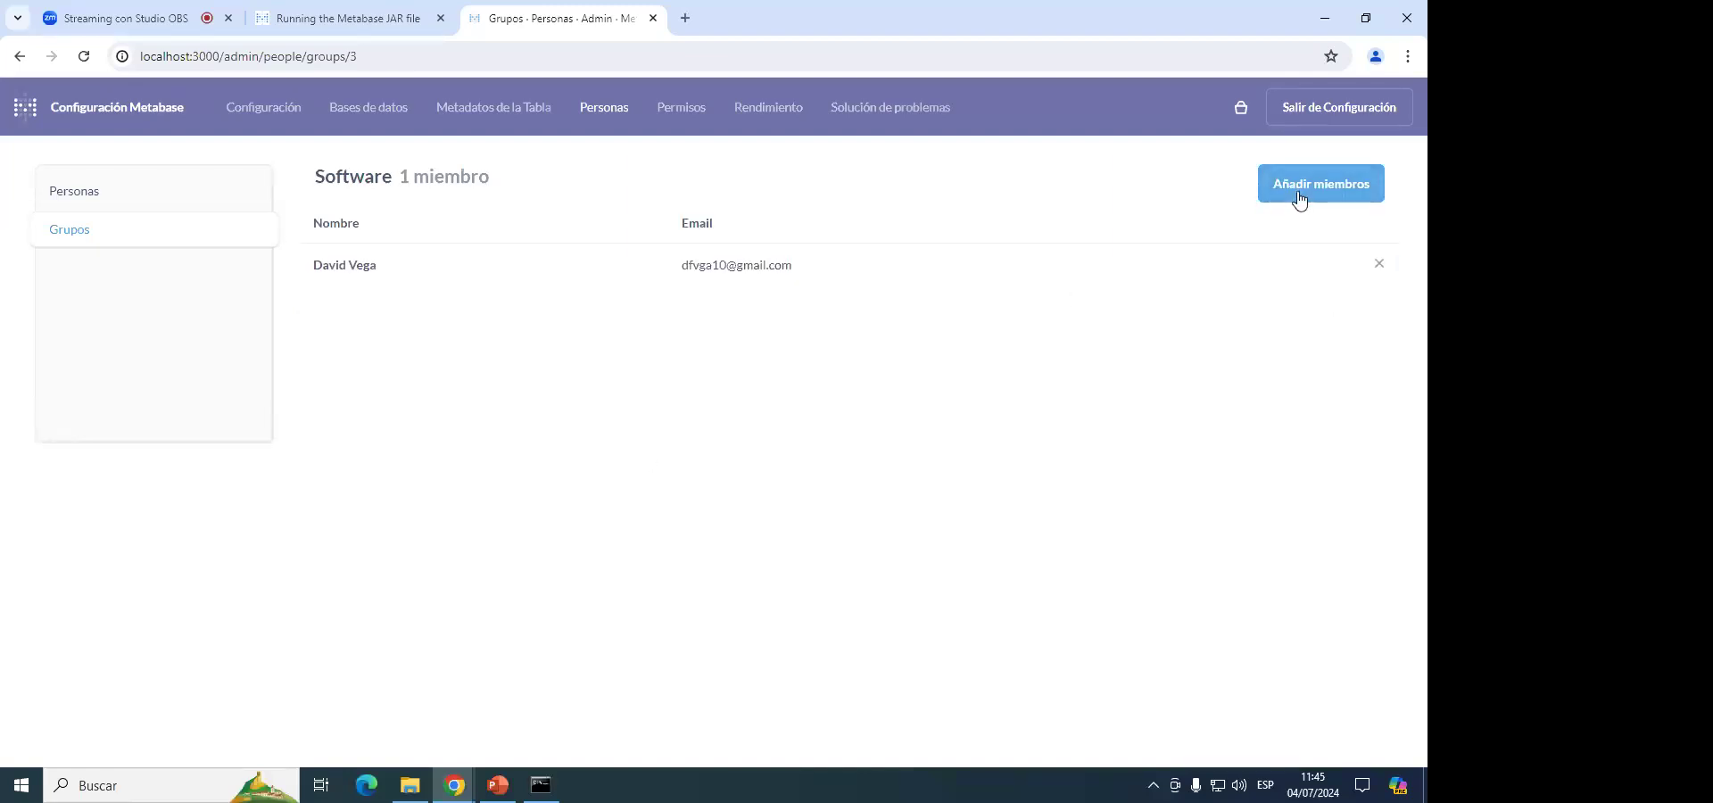
pyautogui.click(135, 232)
pyautogui.click(101, 200)
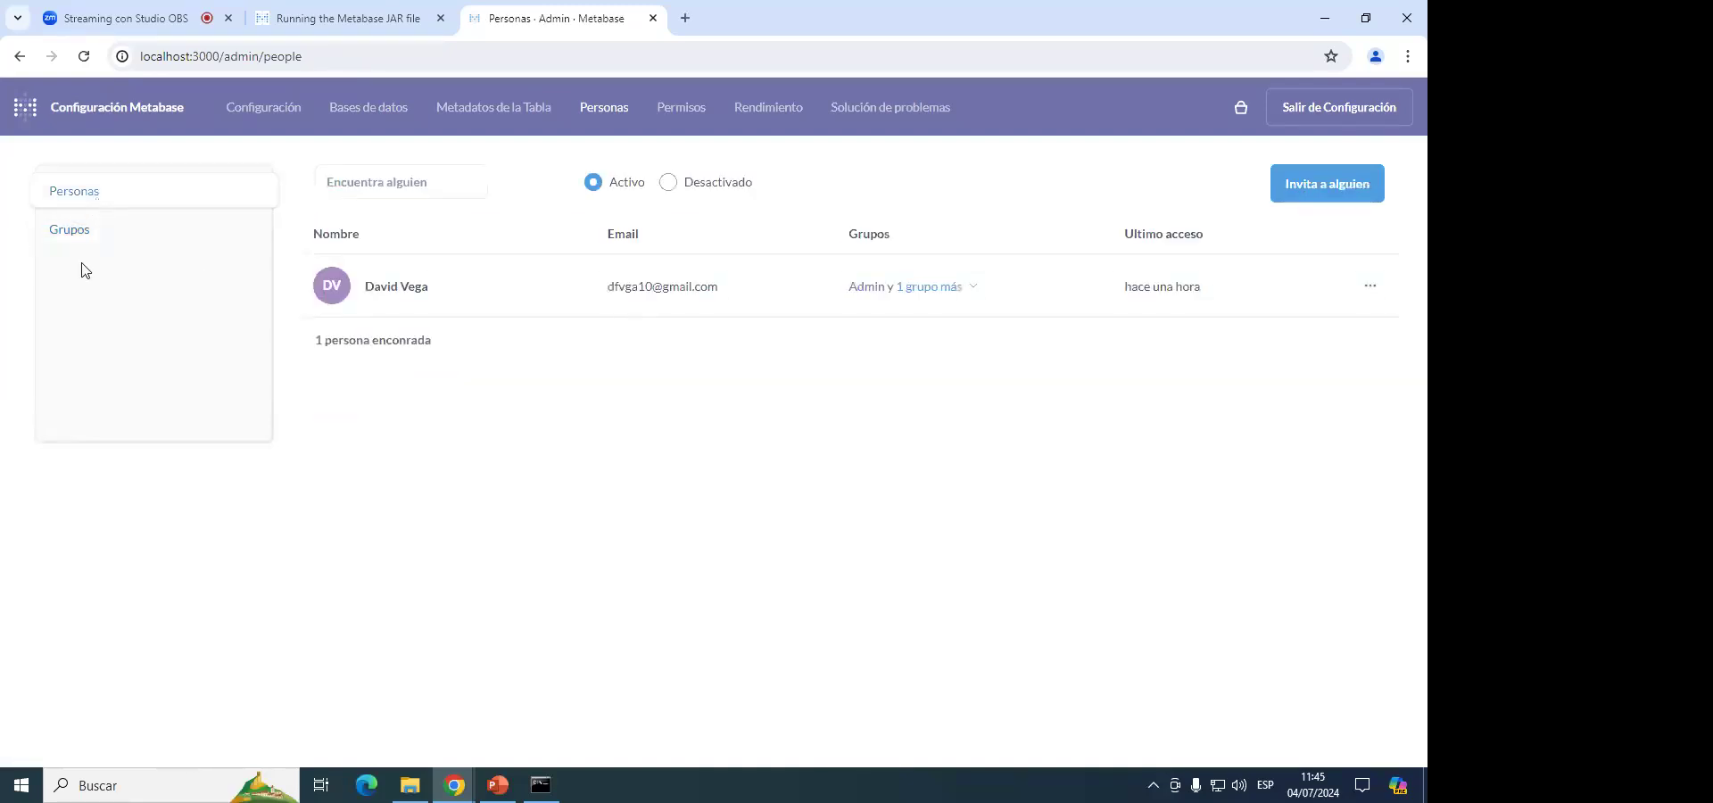
# View the group data permissions, checking Administradores access to the Sample Database tables and the access of Todos los Usuarios.
pyautogui.click(50, 233)
pyautogui.click(87, 198)
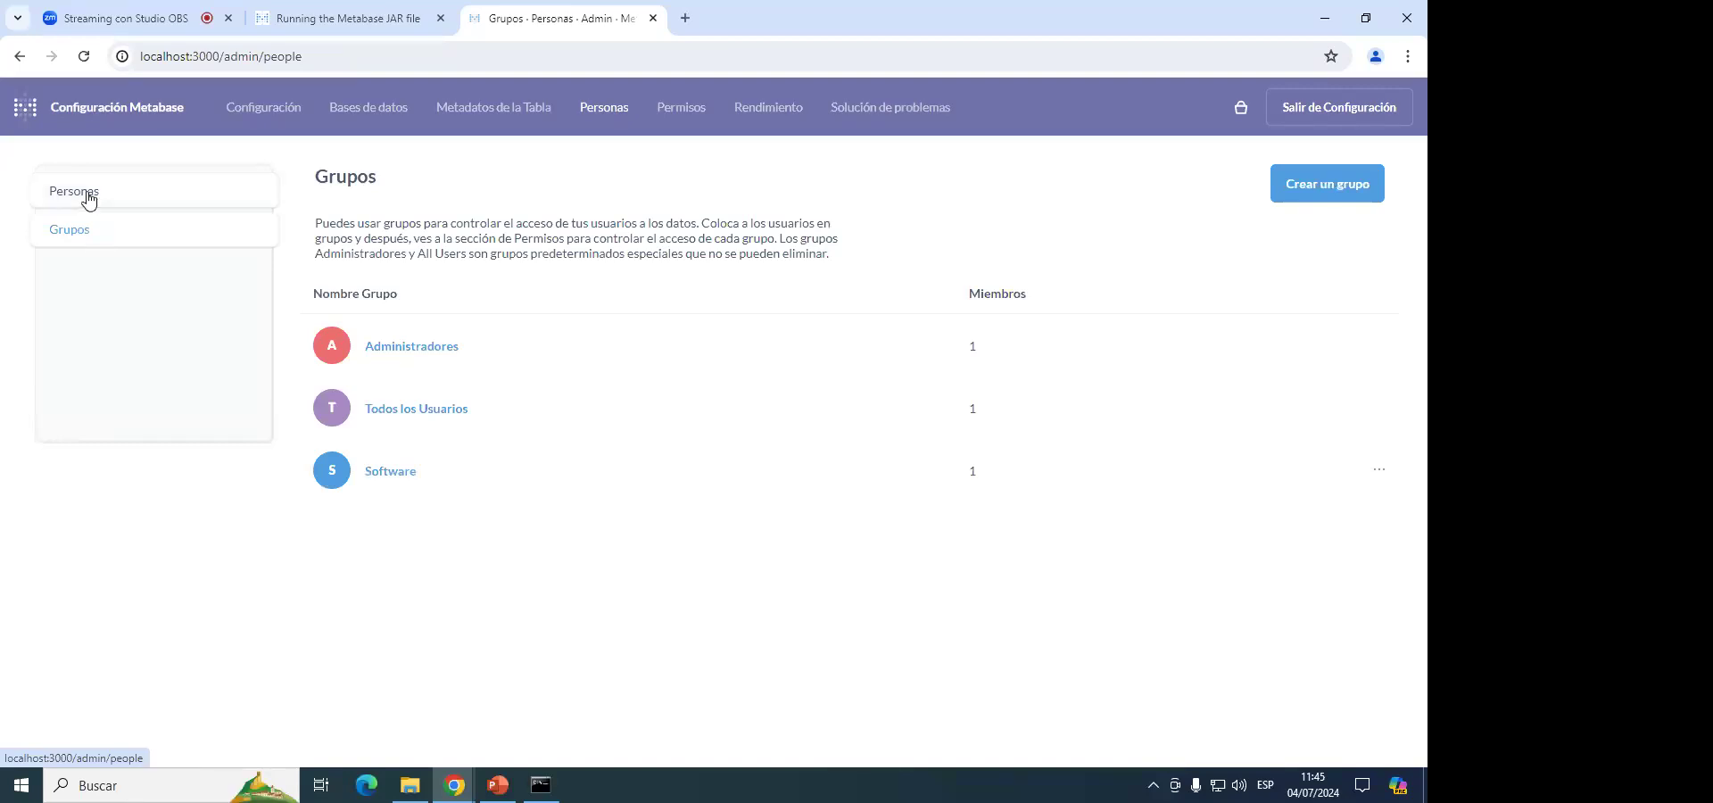
pyautogui.click(675, 121)
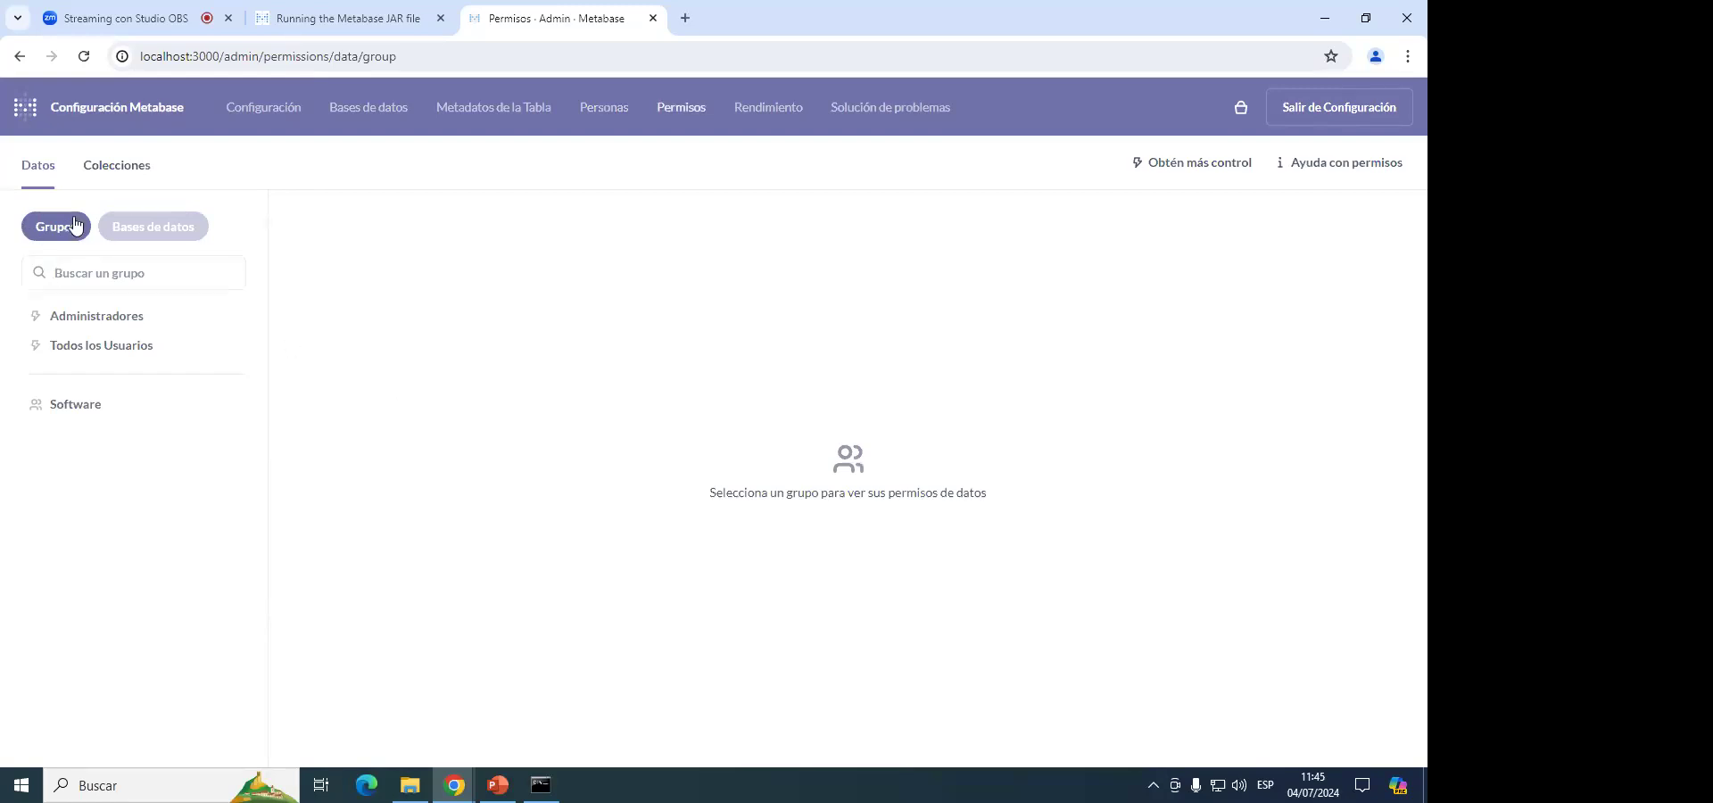
pyautogui.click(90, 321)
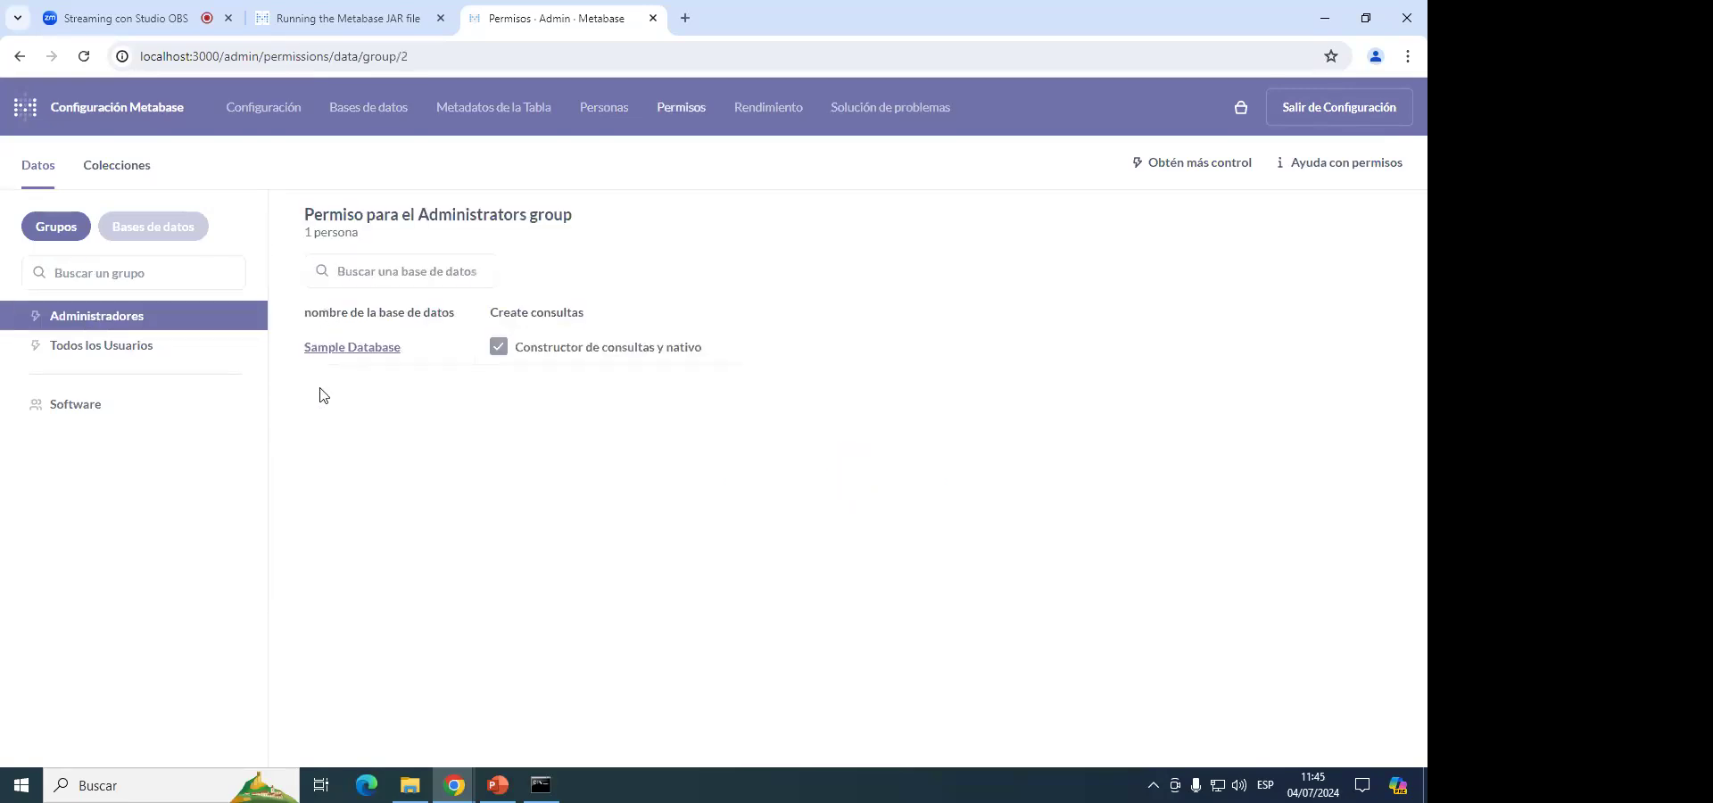
pyautogui.click(375, 349)
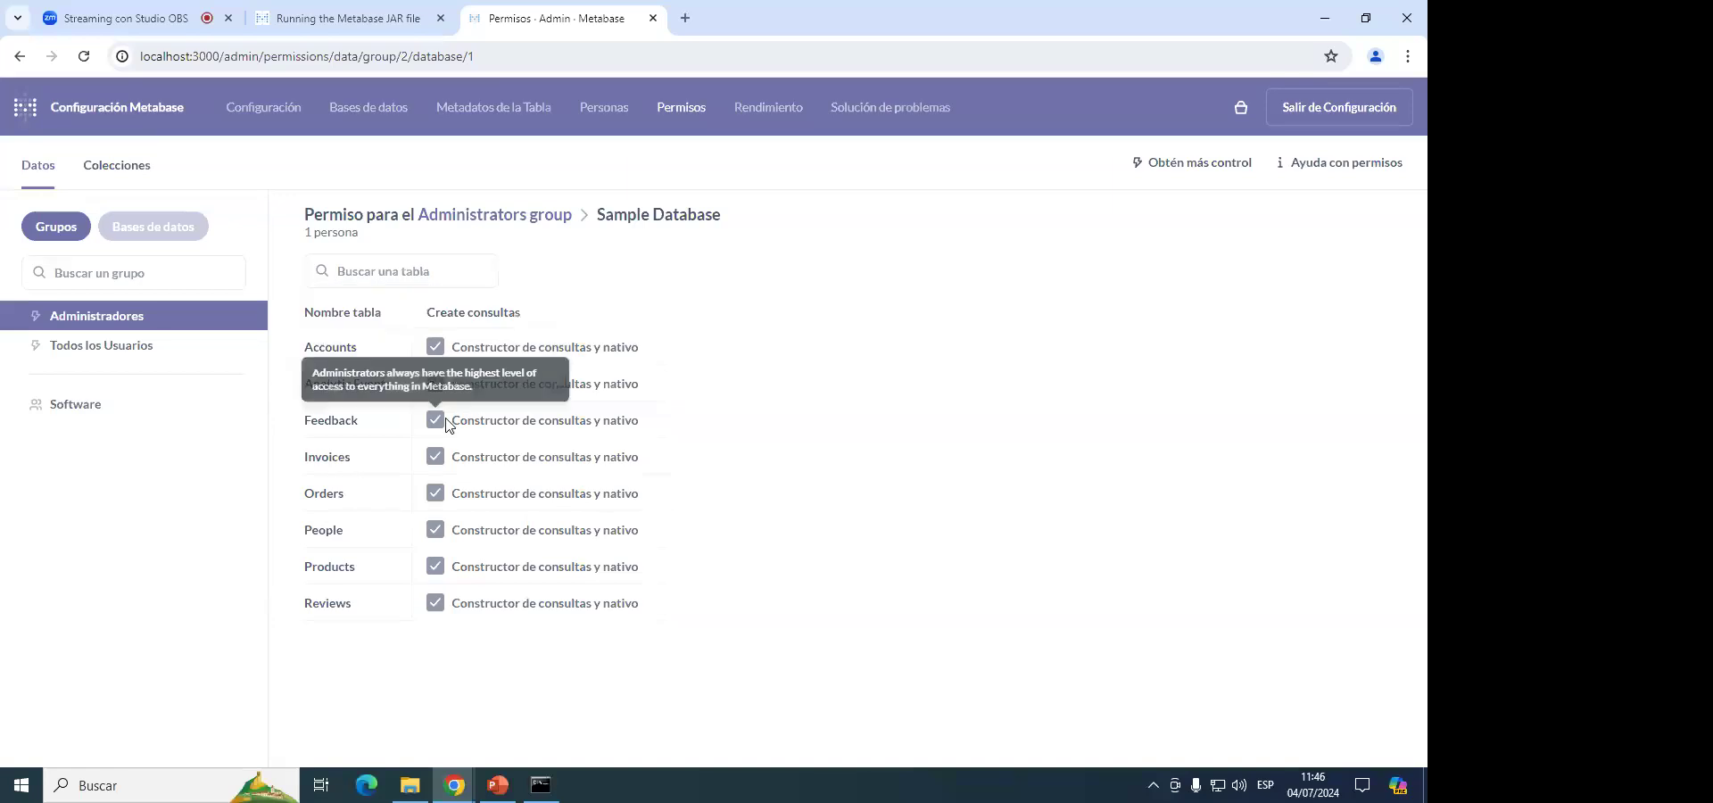
pyautogui.click(120, 347)
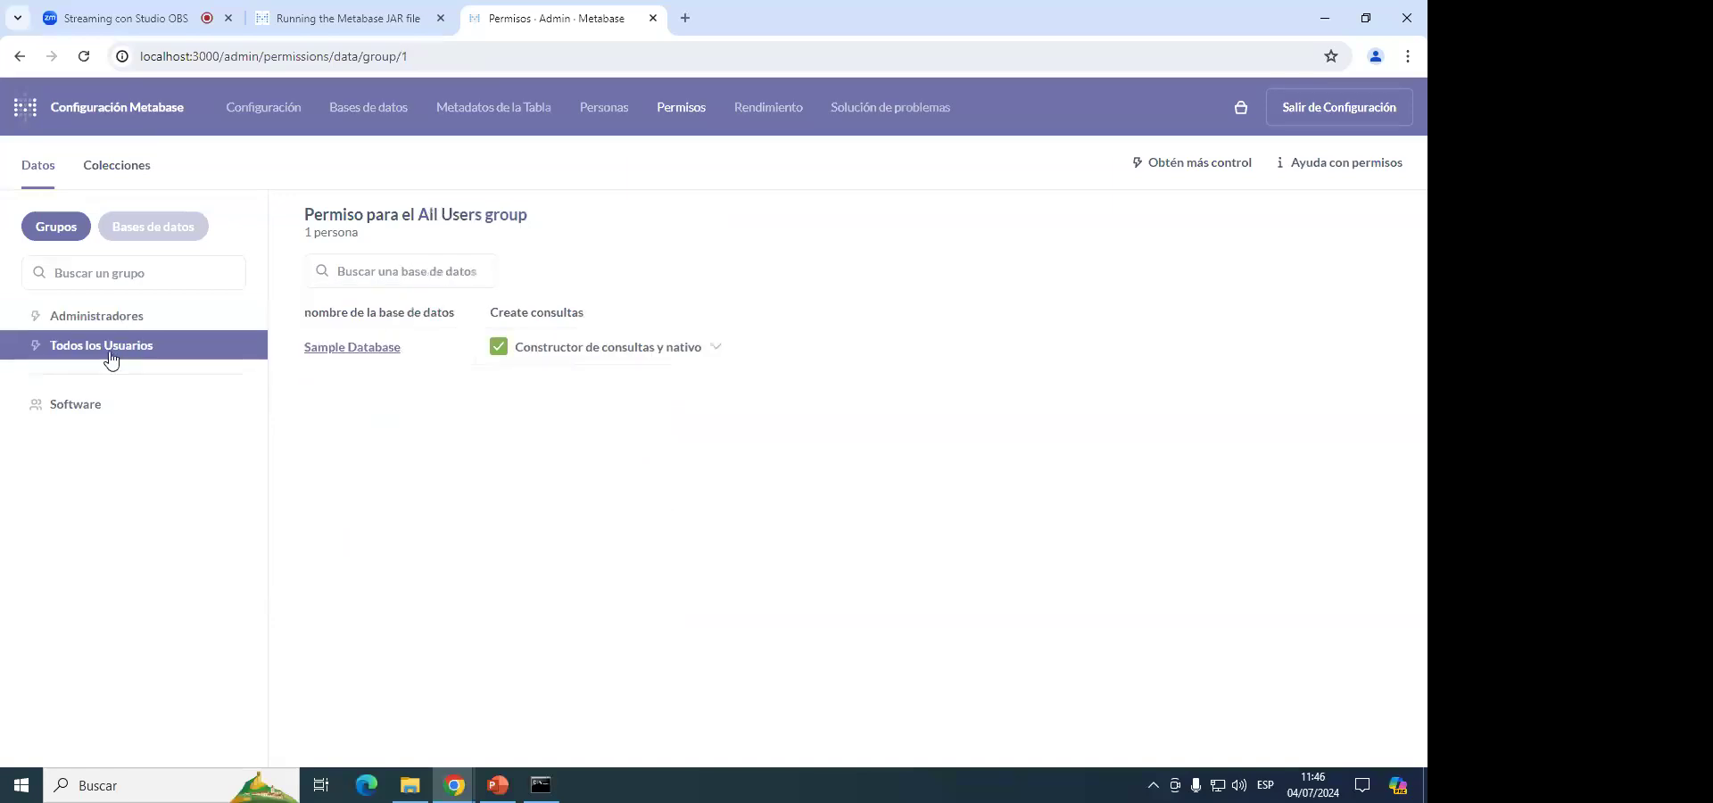
# Try to limit the Software group's query access on Sample Database to Solo generador de consultas, and review the other access options.
pyautogui.click(72, 408)
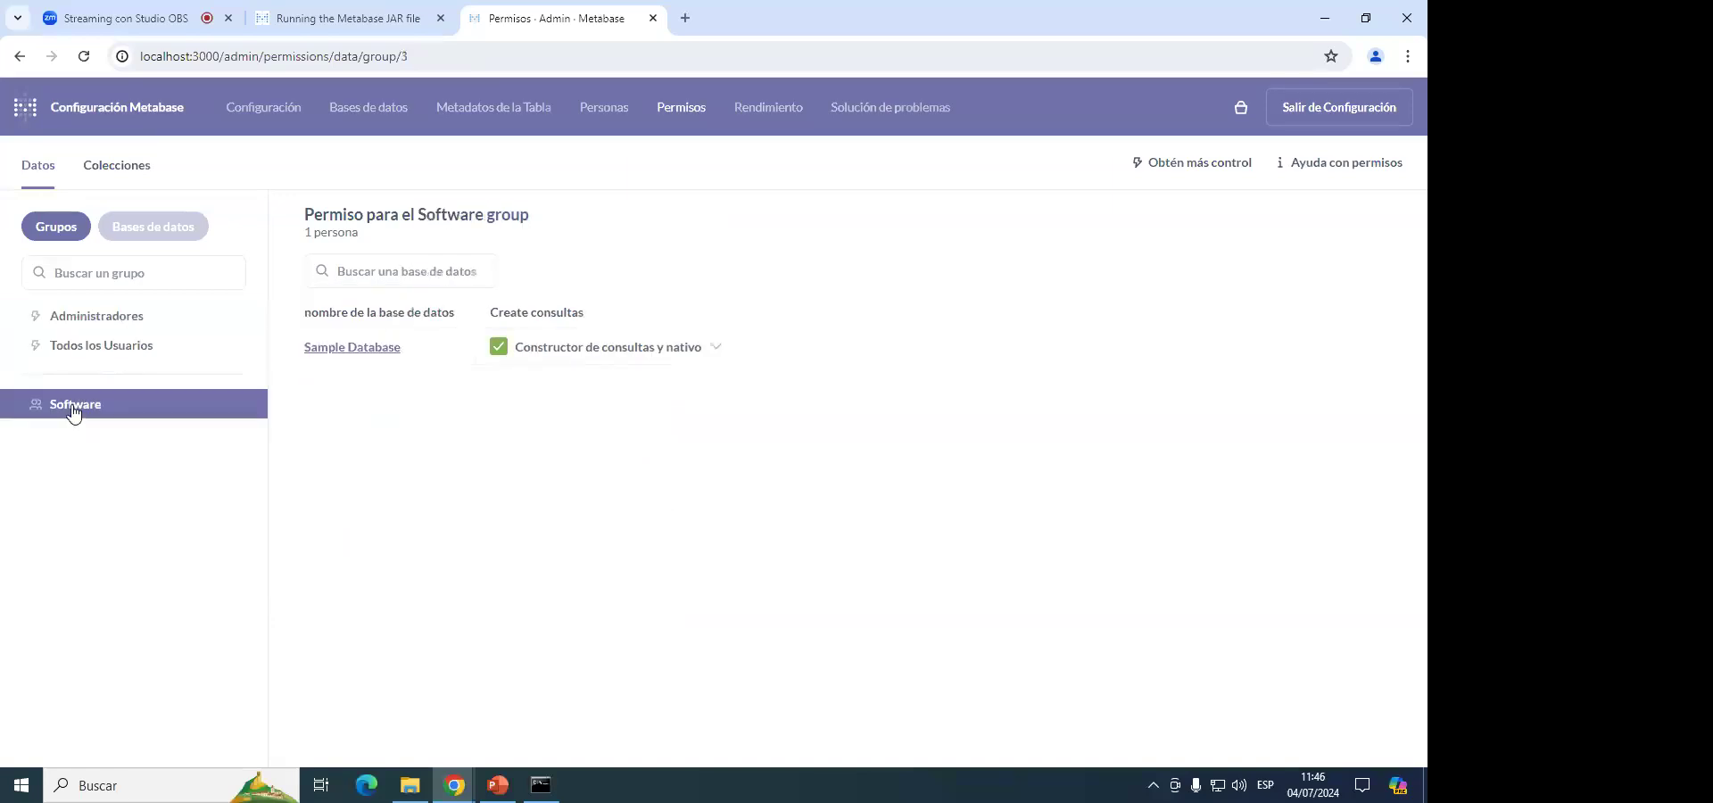
pyautogui.click(710, 353)
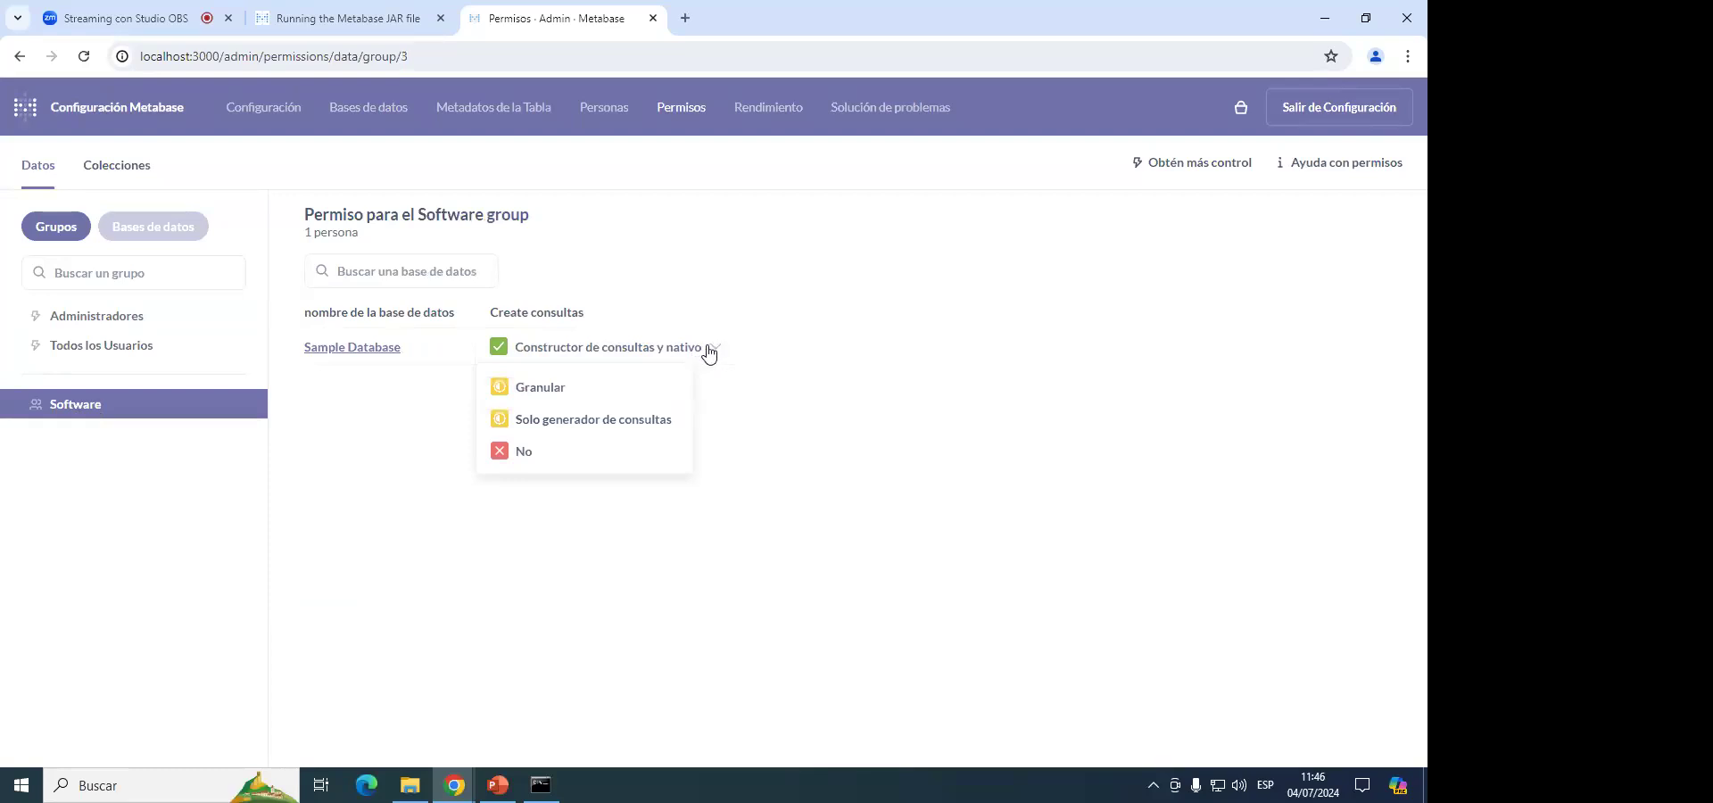
pyautogui.moveTo(403, 346); pyautogui.dragTo(459, 412)
pyautogui.click(570, 348)
pyautogui.click(584, 420)
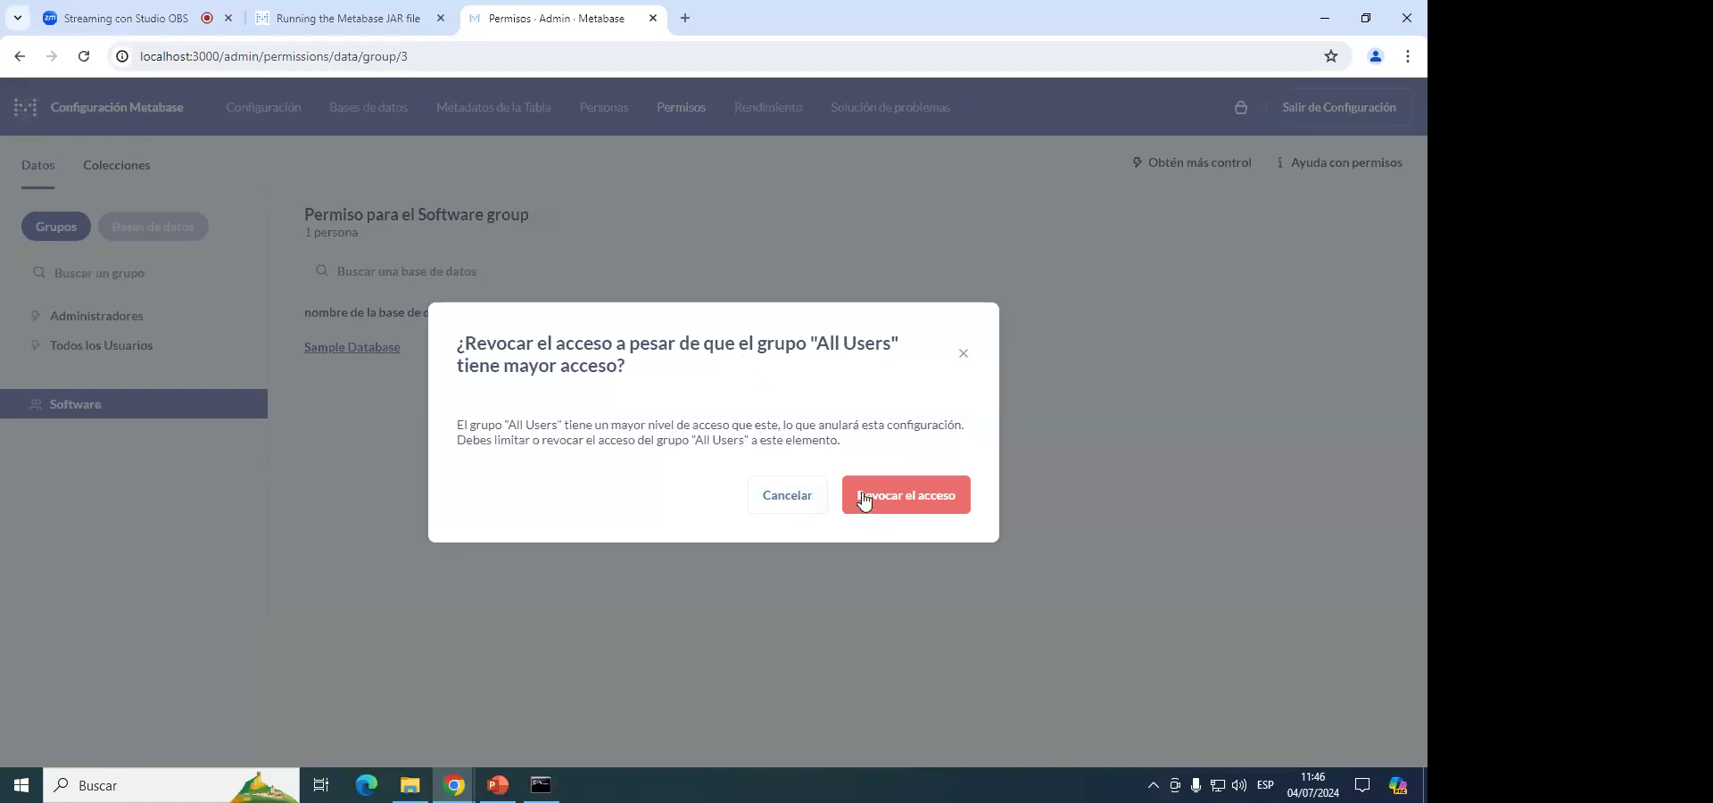
pyautogui.click(785, 496)
pyautogui.click(640, 347)
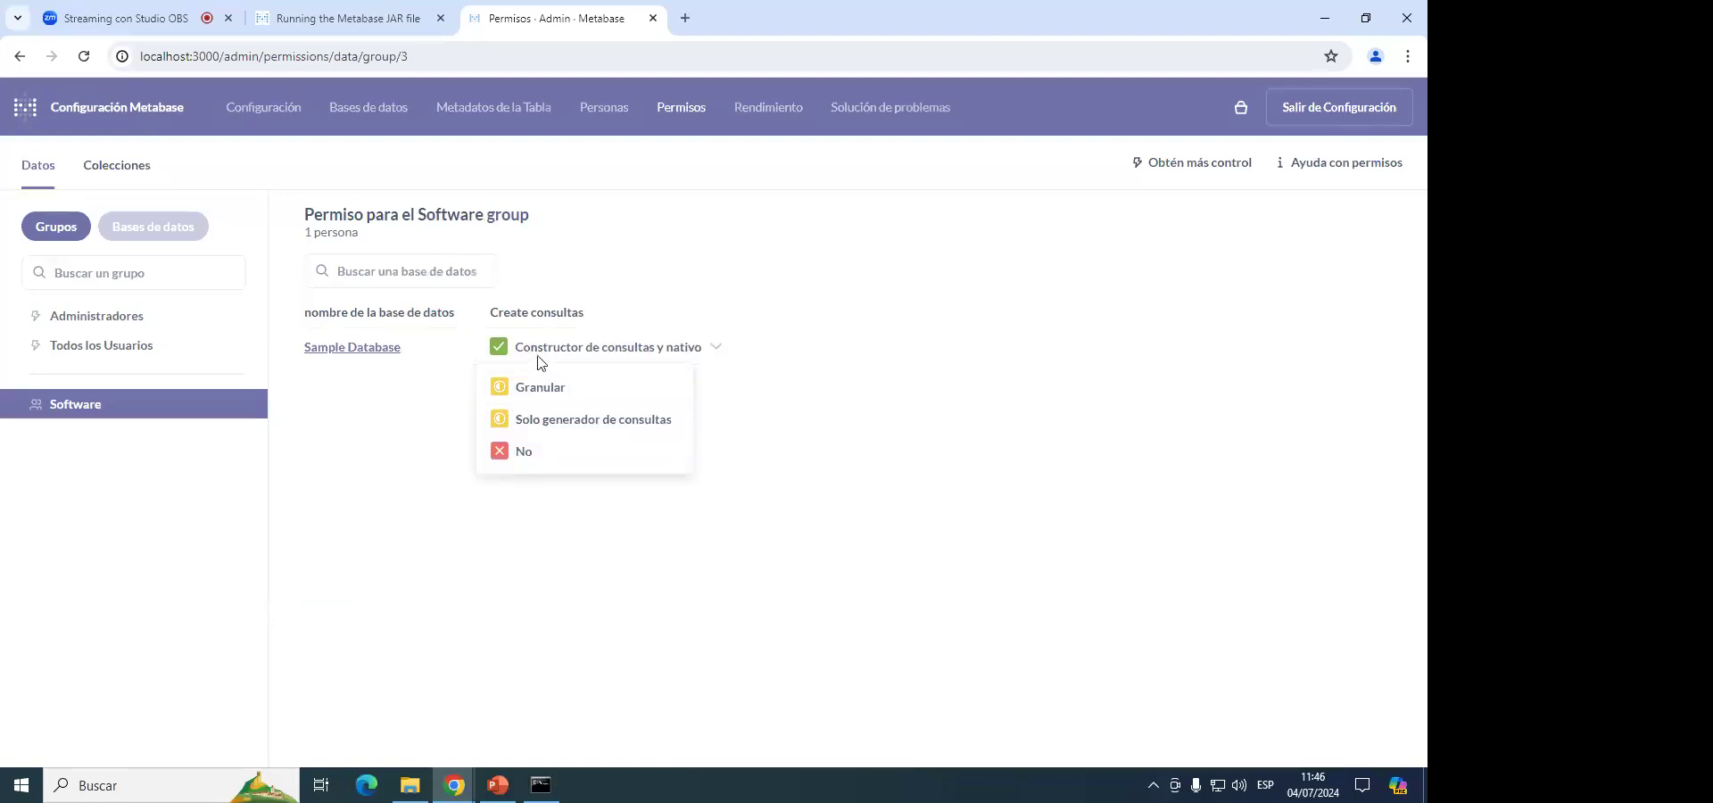
pyautogui.click(786, 288)
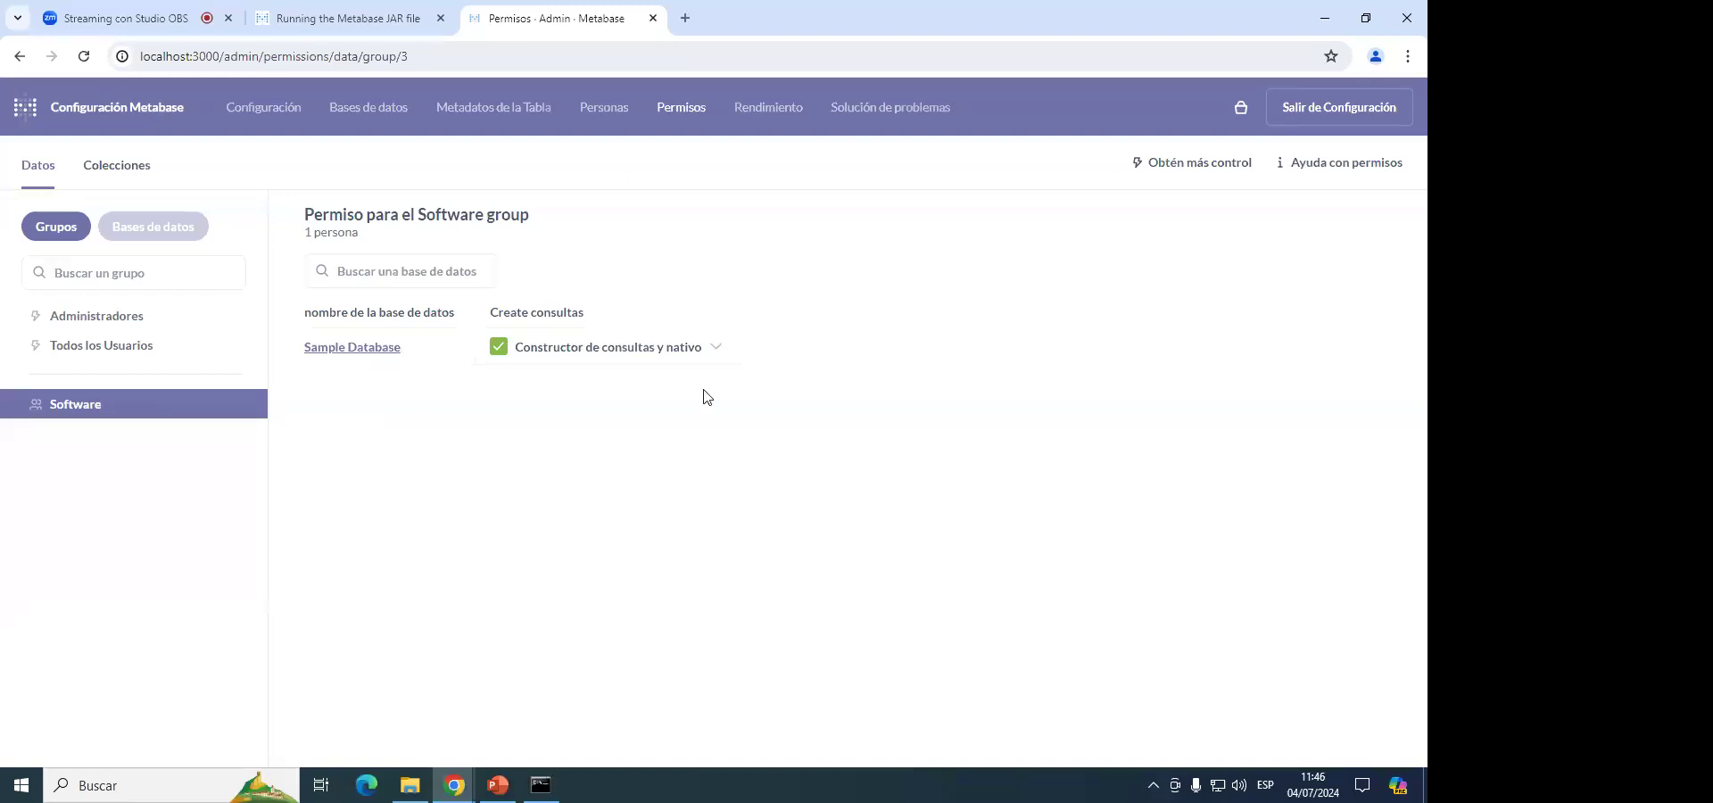
# View the data permissions by database, and examine the collection permissions for Our analytics, focusing on the Administradores access level.
pyautogui.click(153, 227)
pyautogui.click(57, 224)
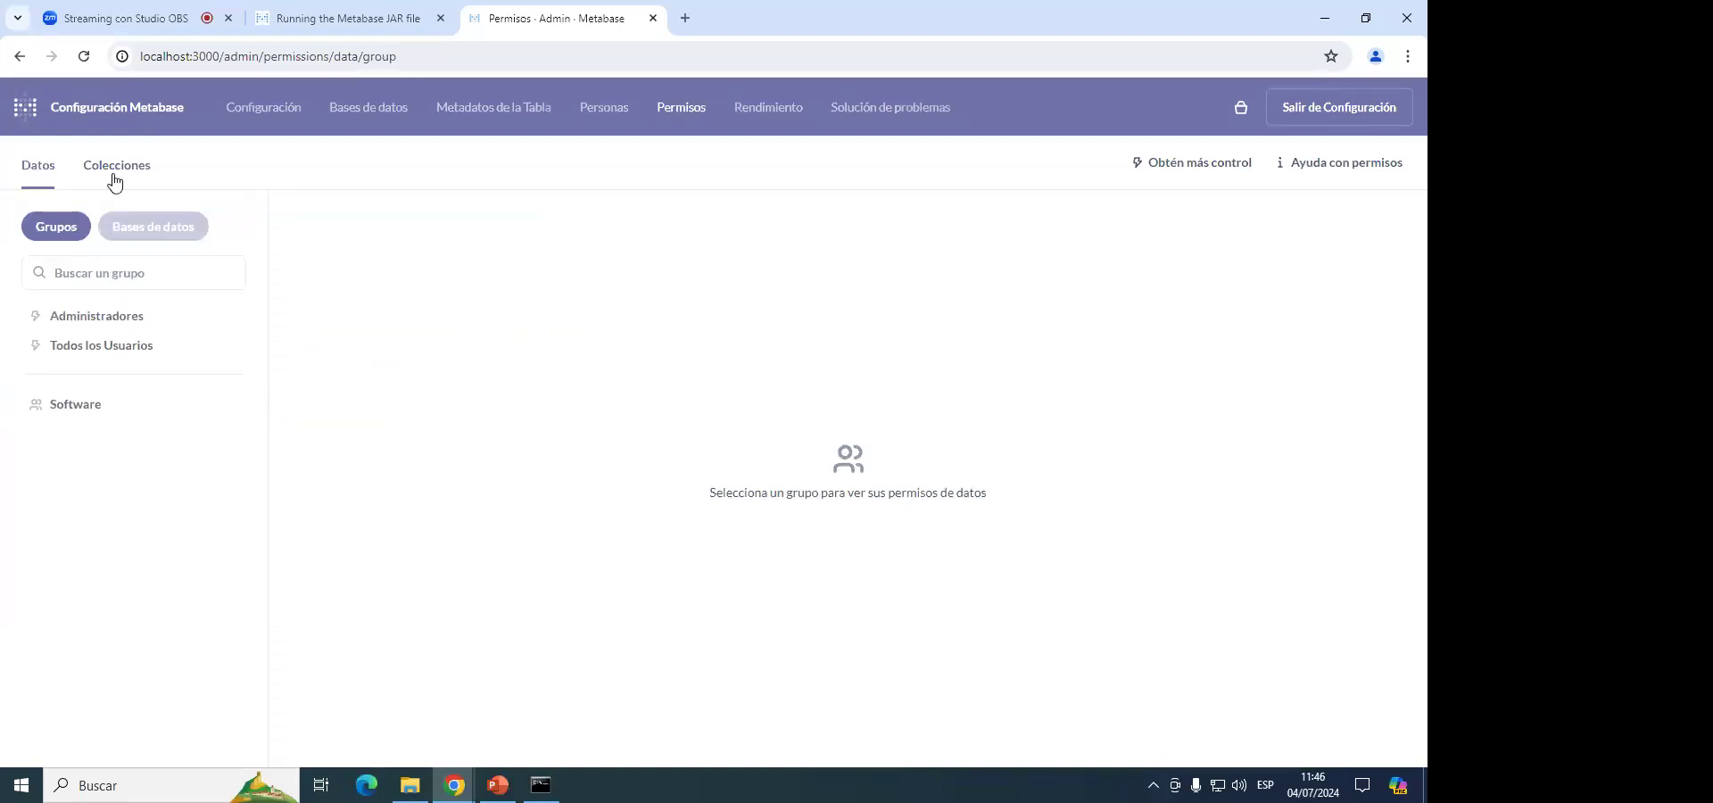
pyautogui.click(115, 175)
pyautogui.click(94, 302)
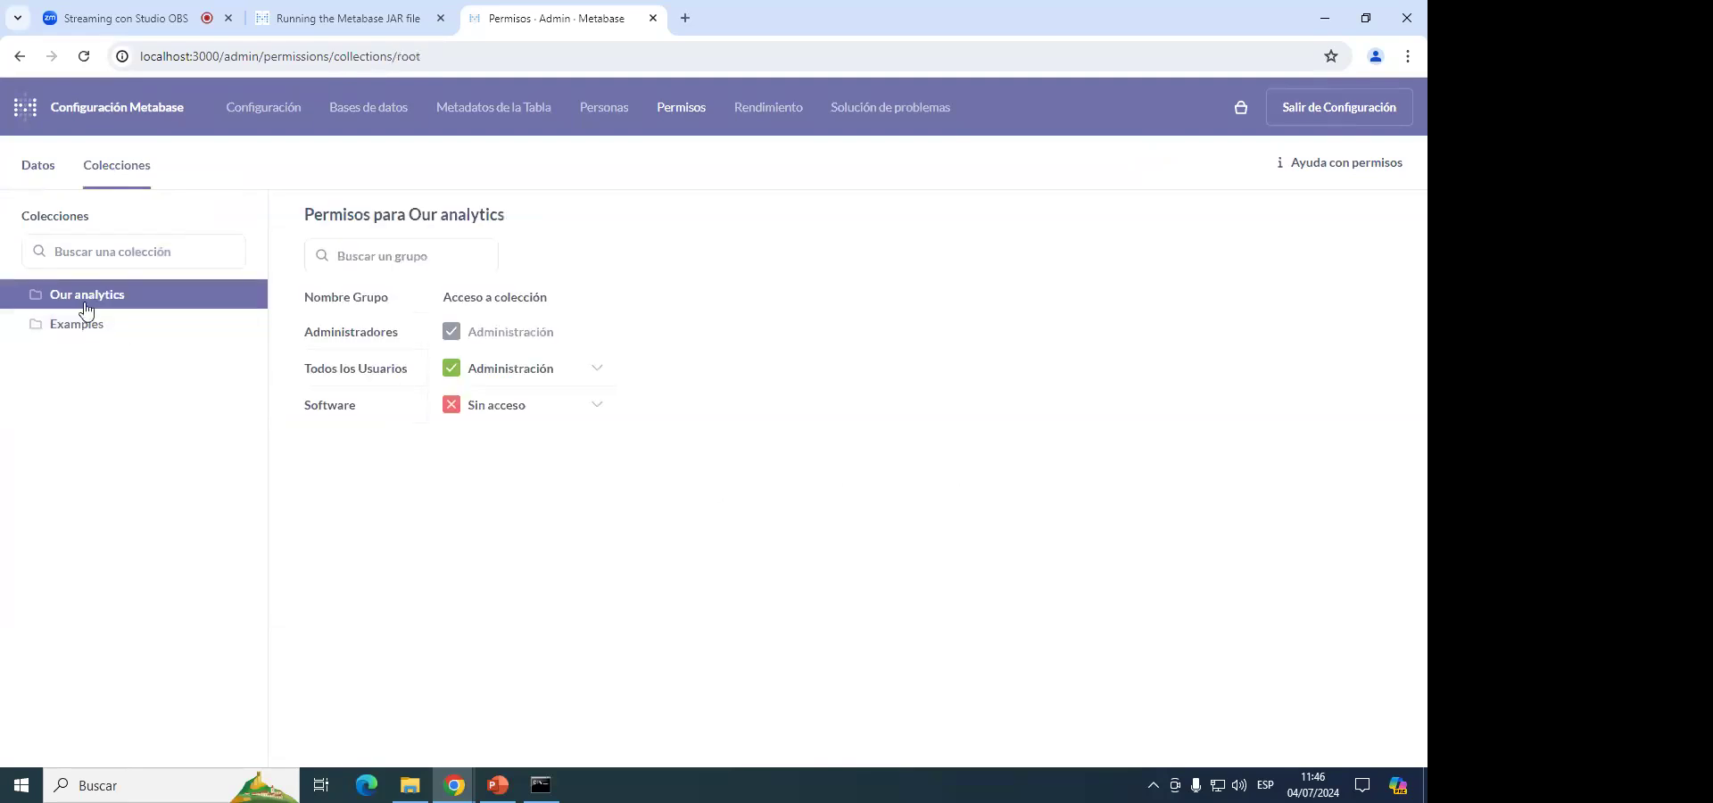
pyautogui.moveTo(307, 303); pyautogui.dragTo(282, 344)
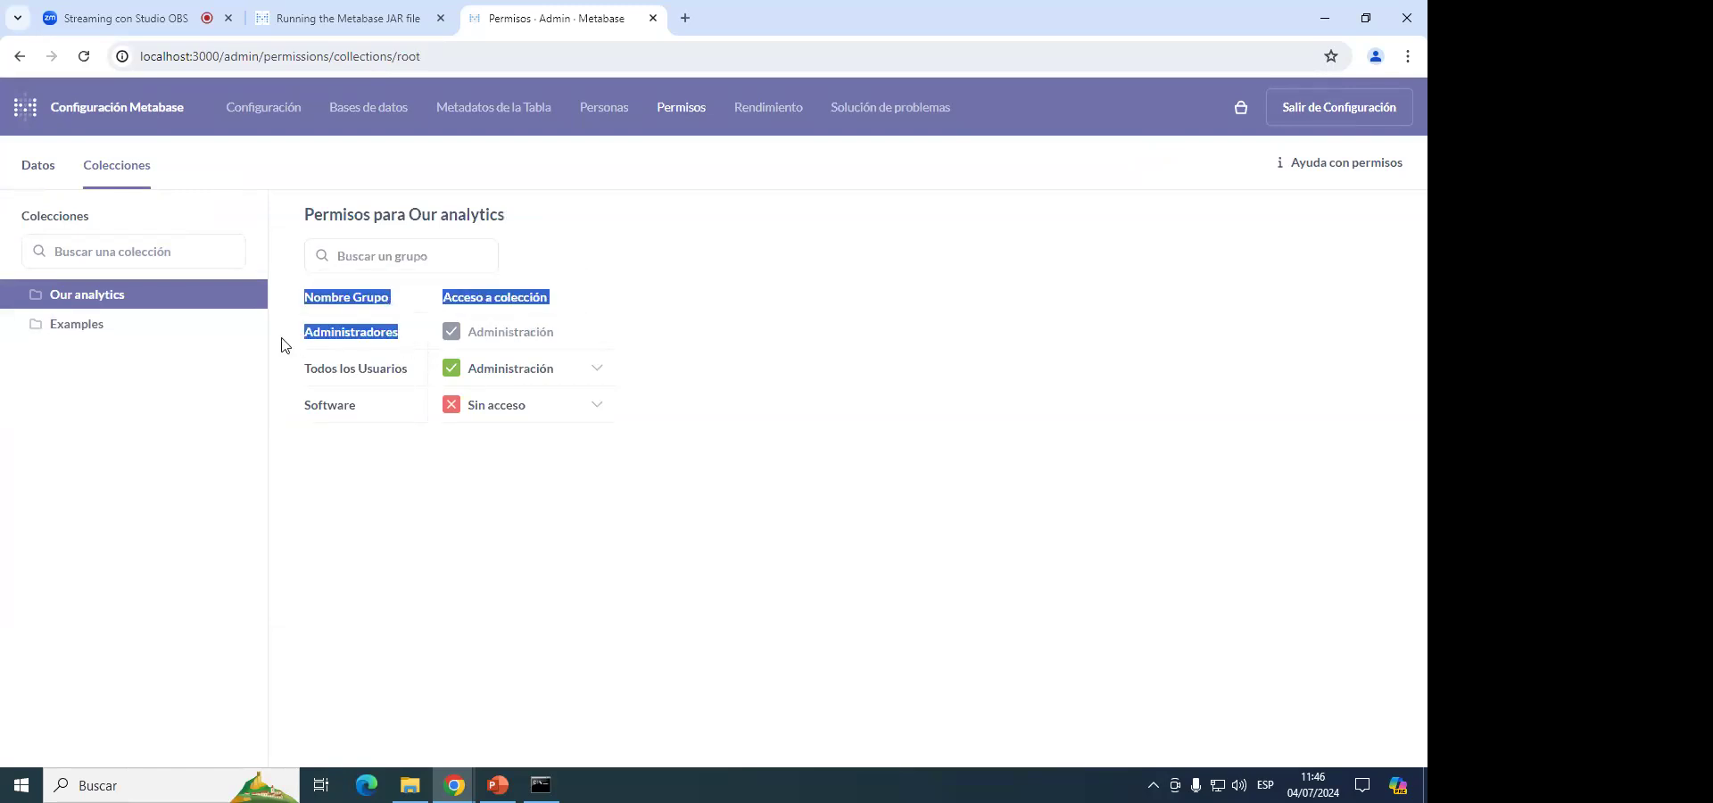
pyautogui.doubleClick(306, 333)
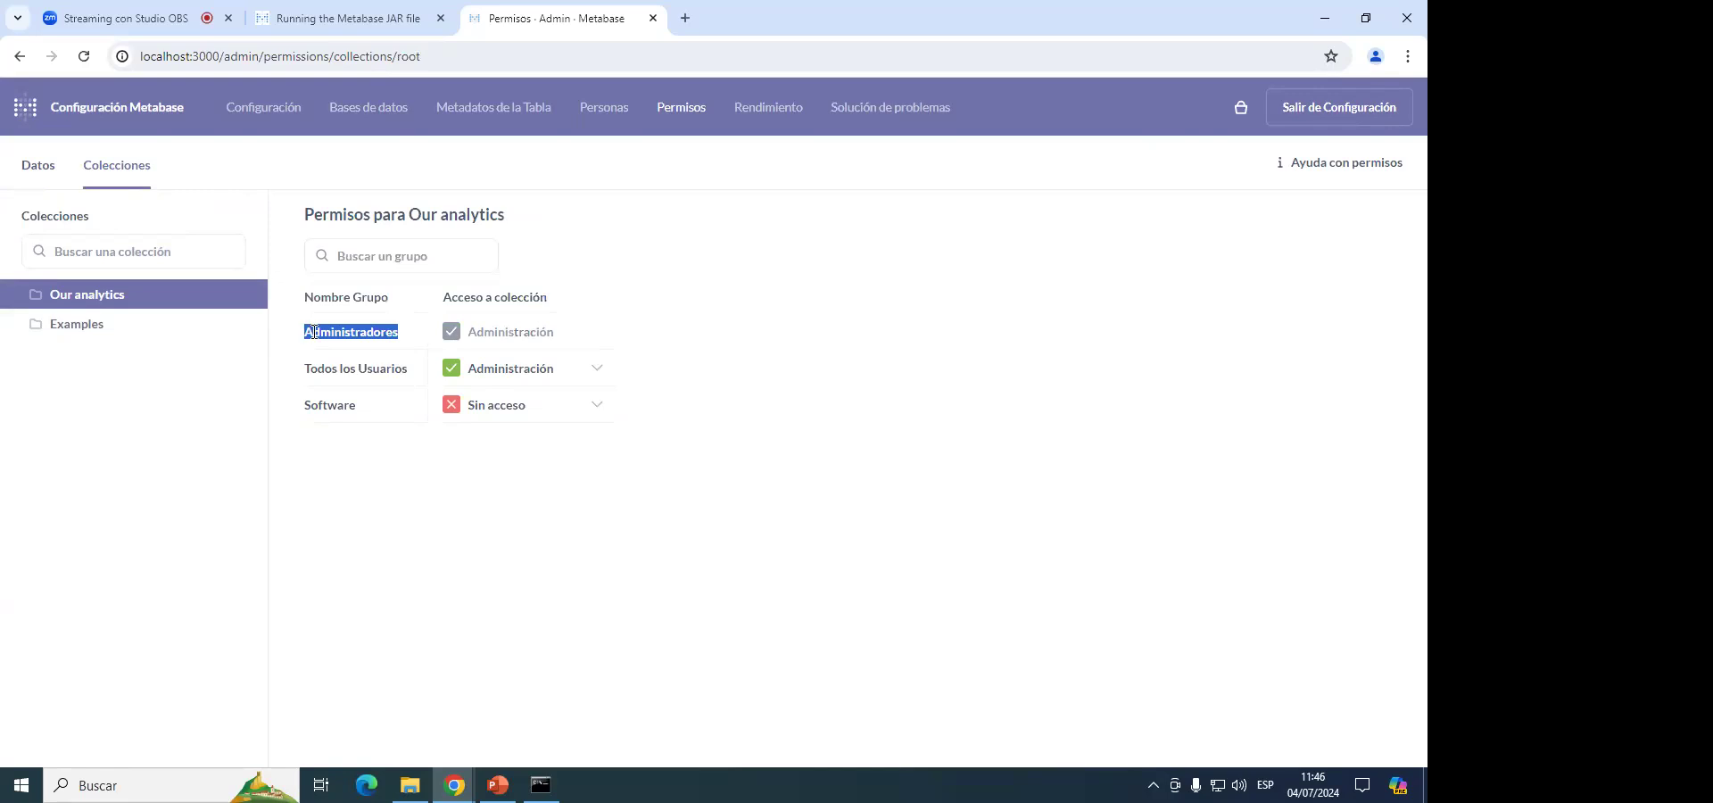
pyautogui.click(350, 338)
pyautogui.moveTo(558, 338); pyautogui.dragTo(467, 337)
pyautogui.click(589, 336)
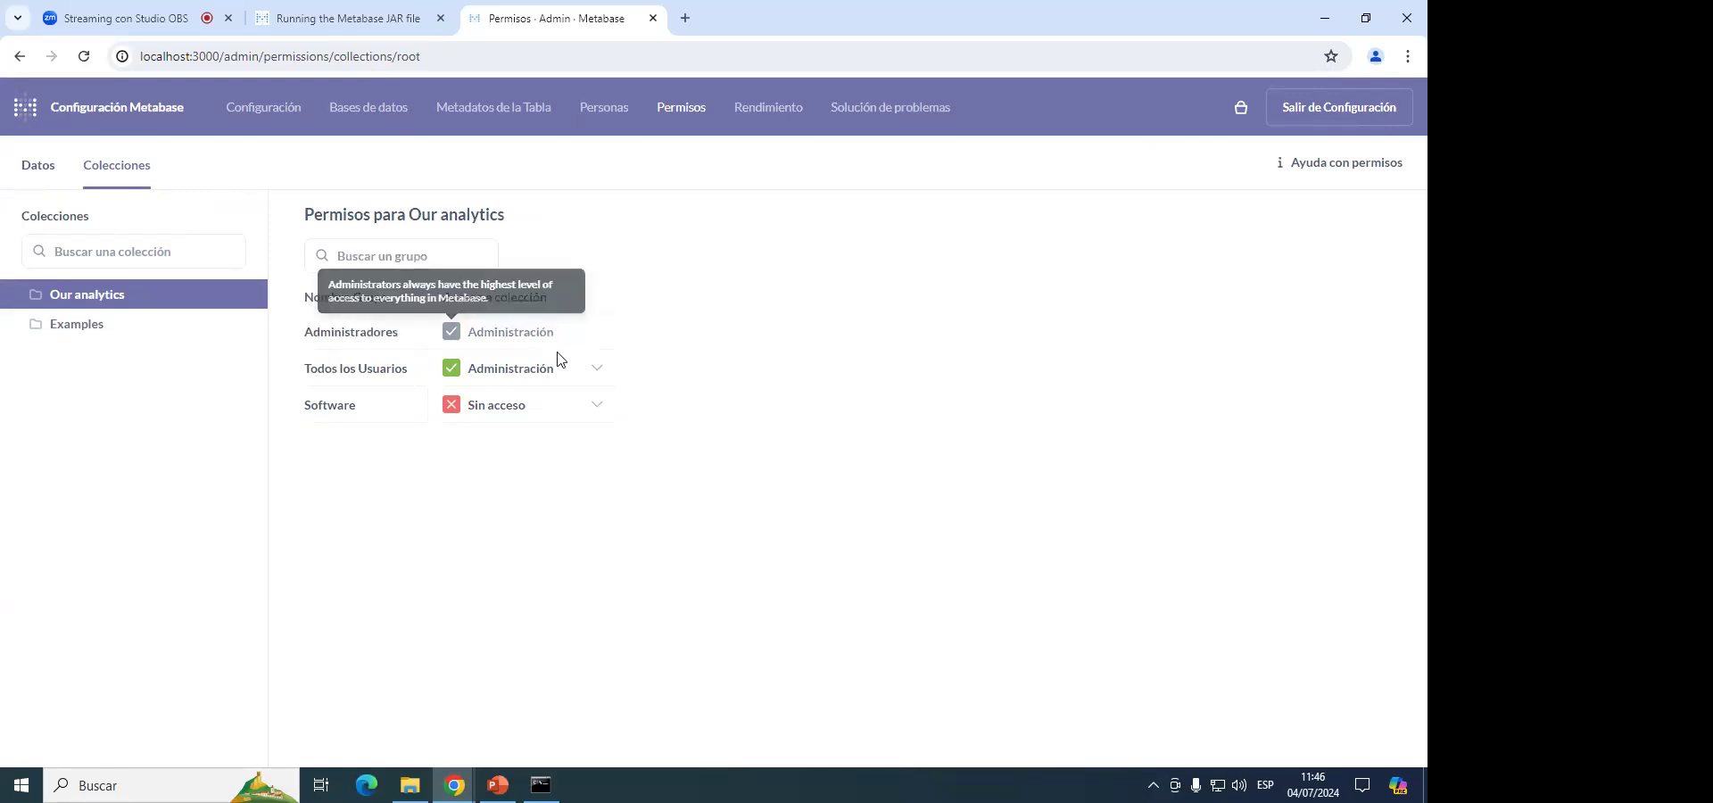
# Check the access levels offered for the Todos los Usuarios and Software groups on the Our analytics collection, without applying any.
pyautogui.click(547, 377)
pyautogui.click(547, 378)
pyautogui.click(547, 377)
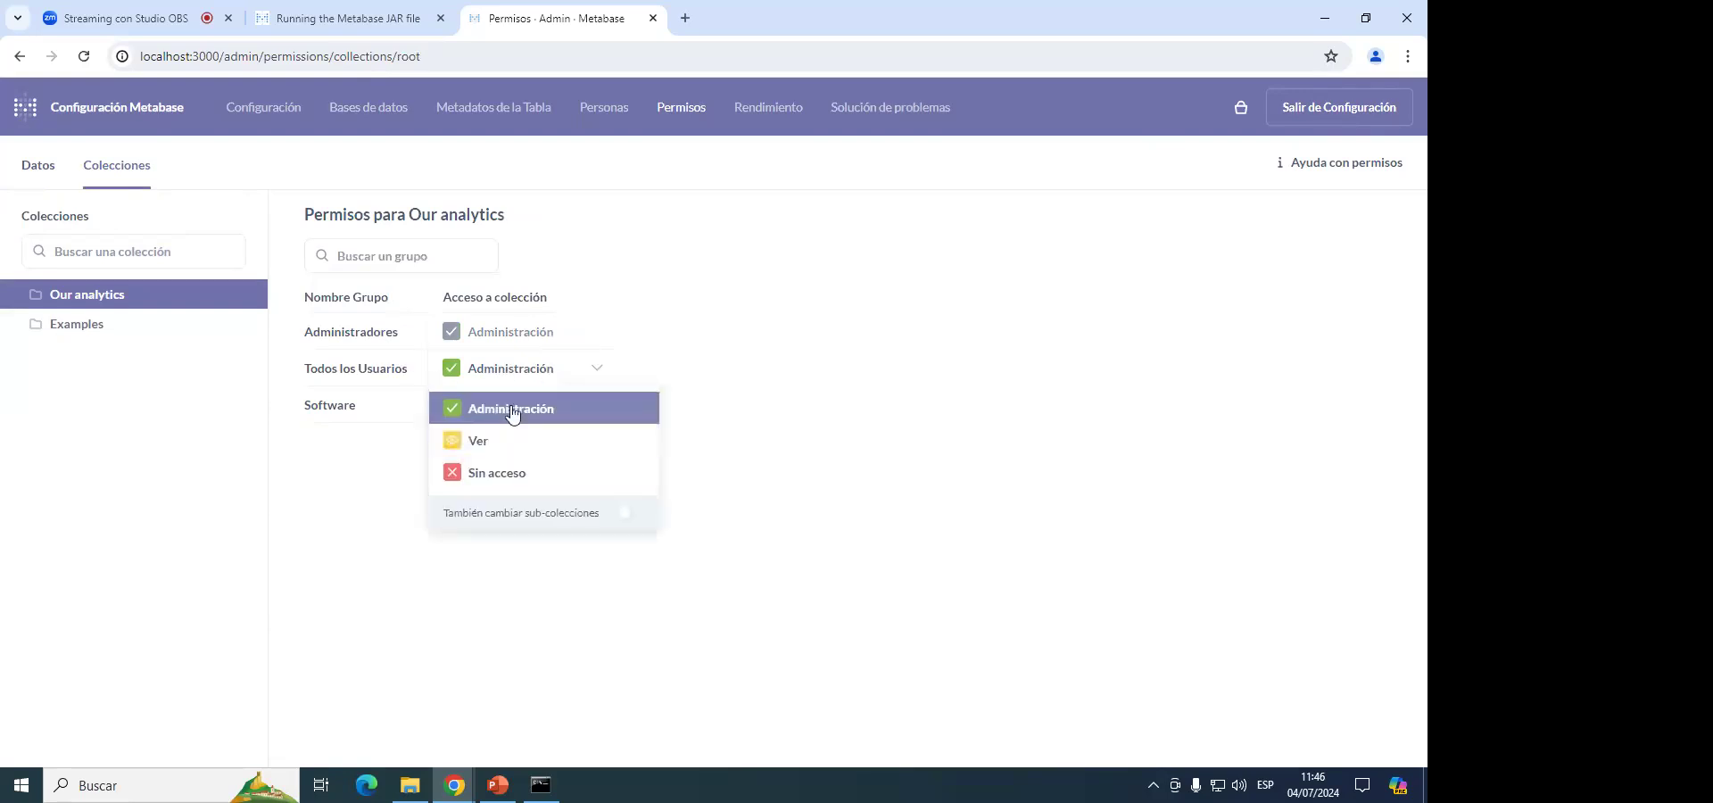
pyautogui.click(730, 413)
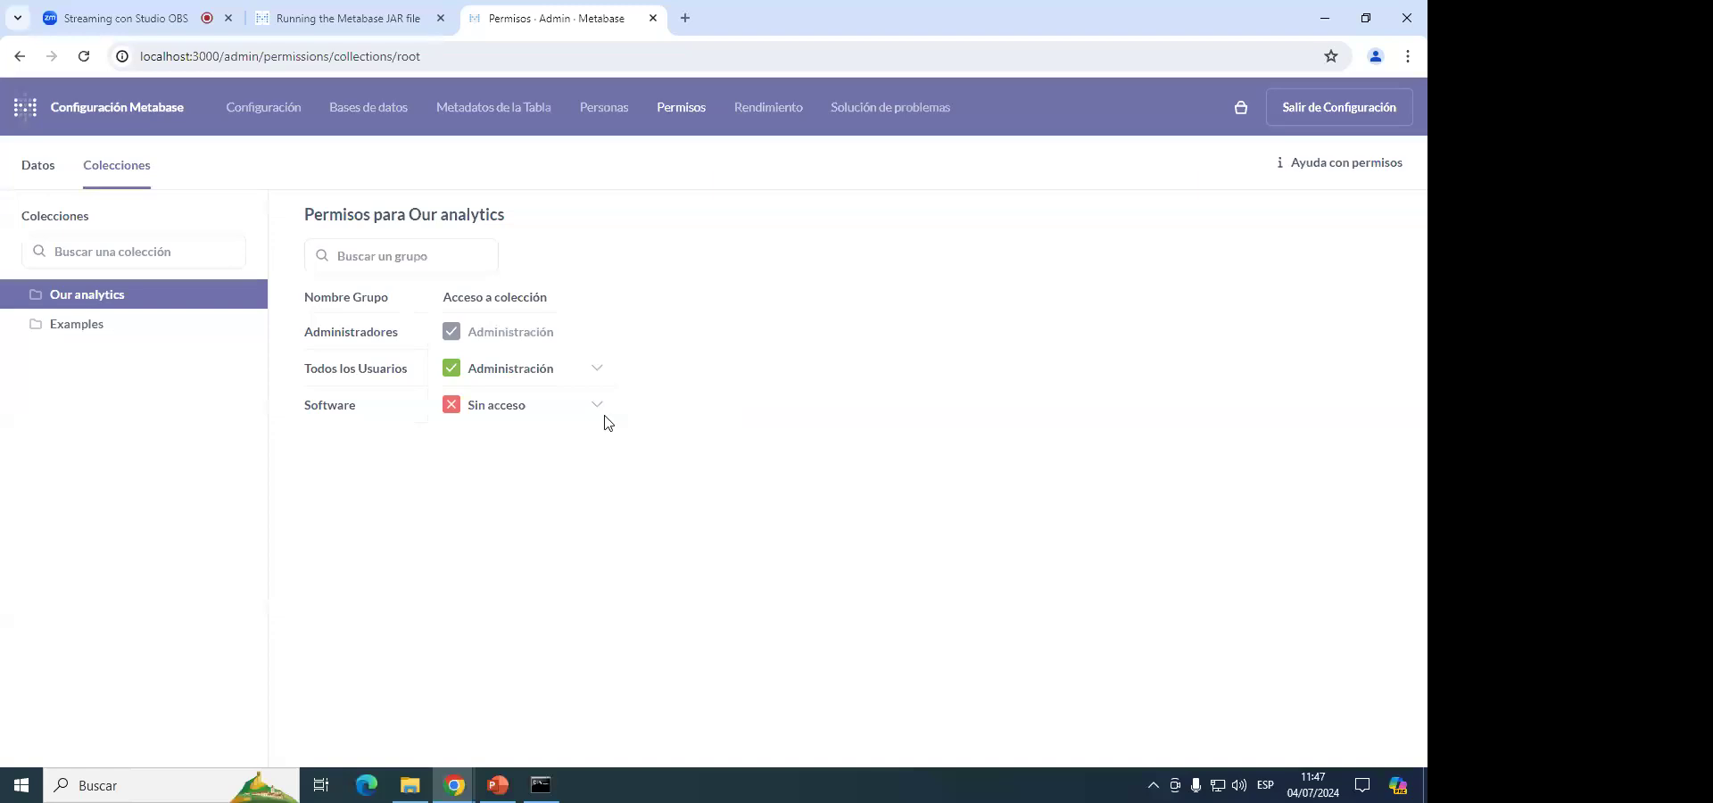
pyautogui.click(532, 415)
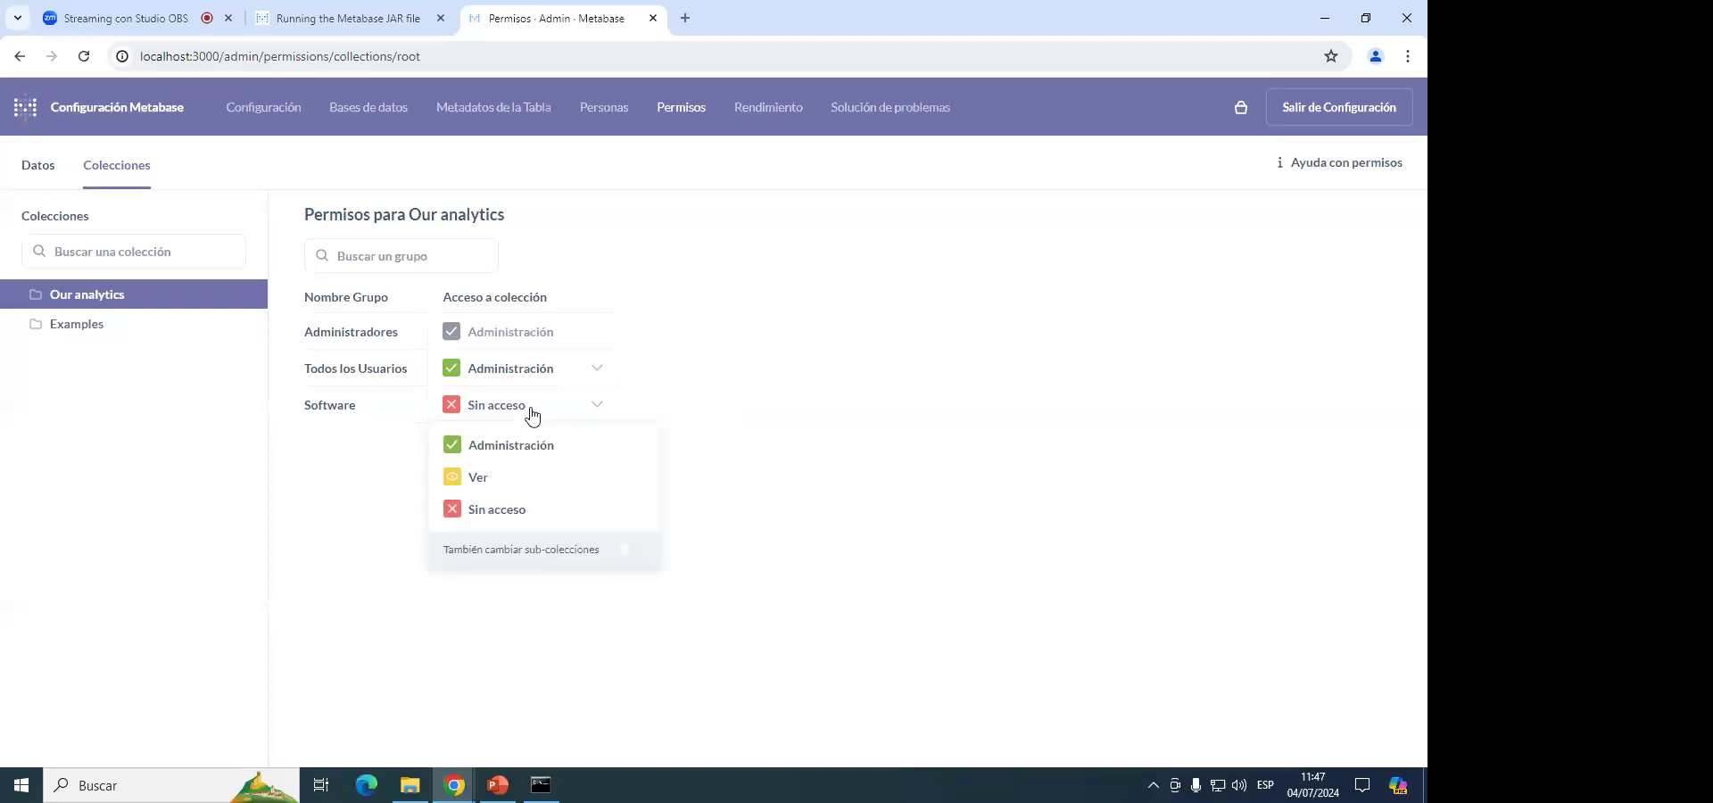
pyautogui.click(412, 412)
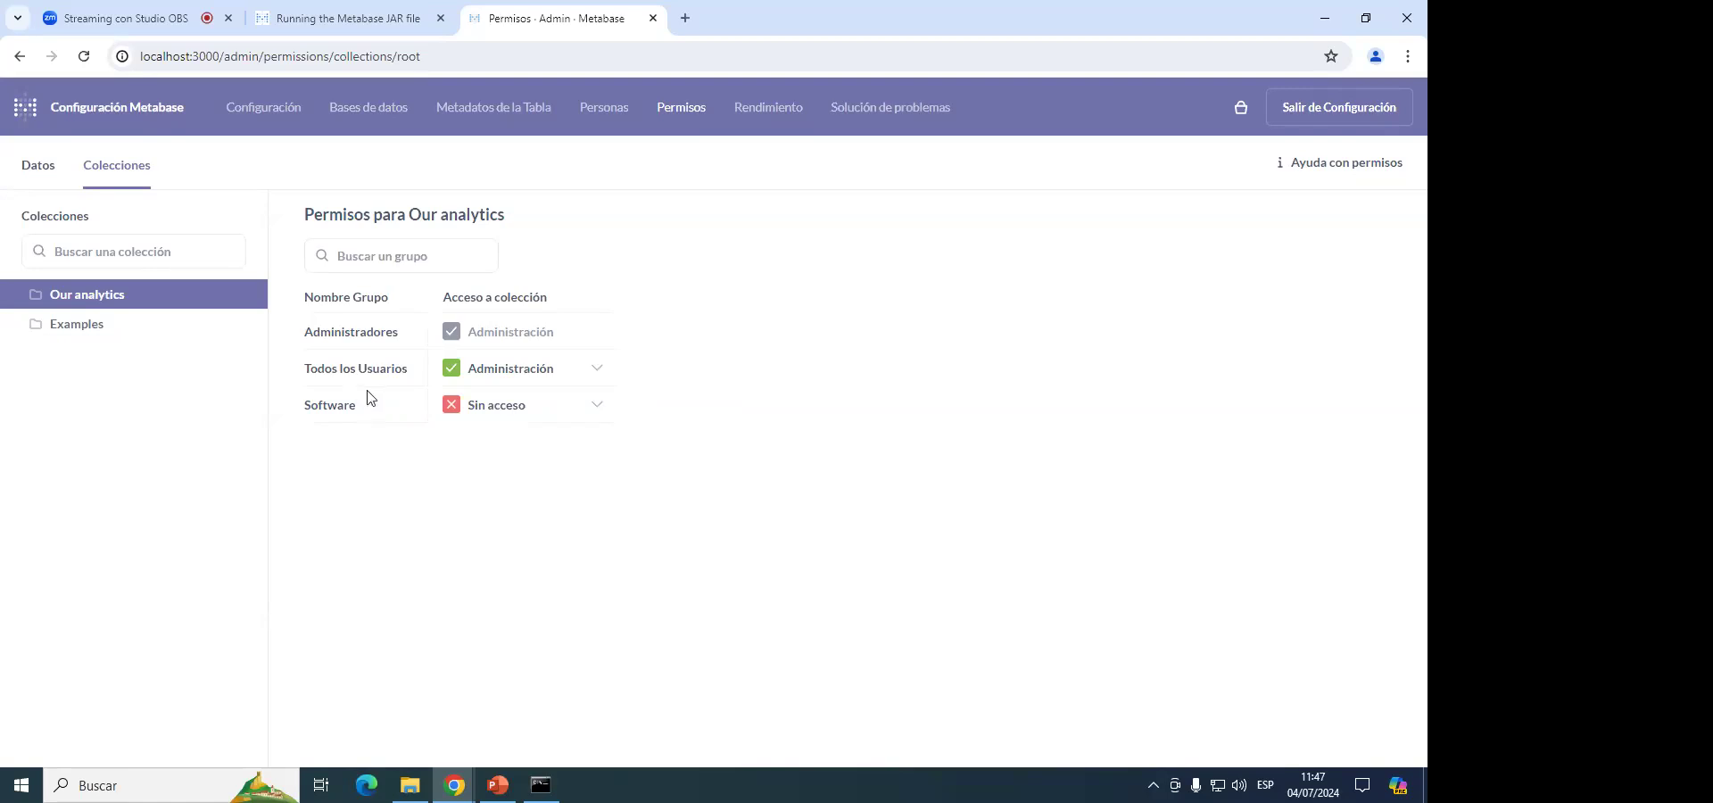
pyautogui.click(497, 409)
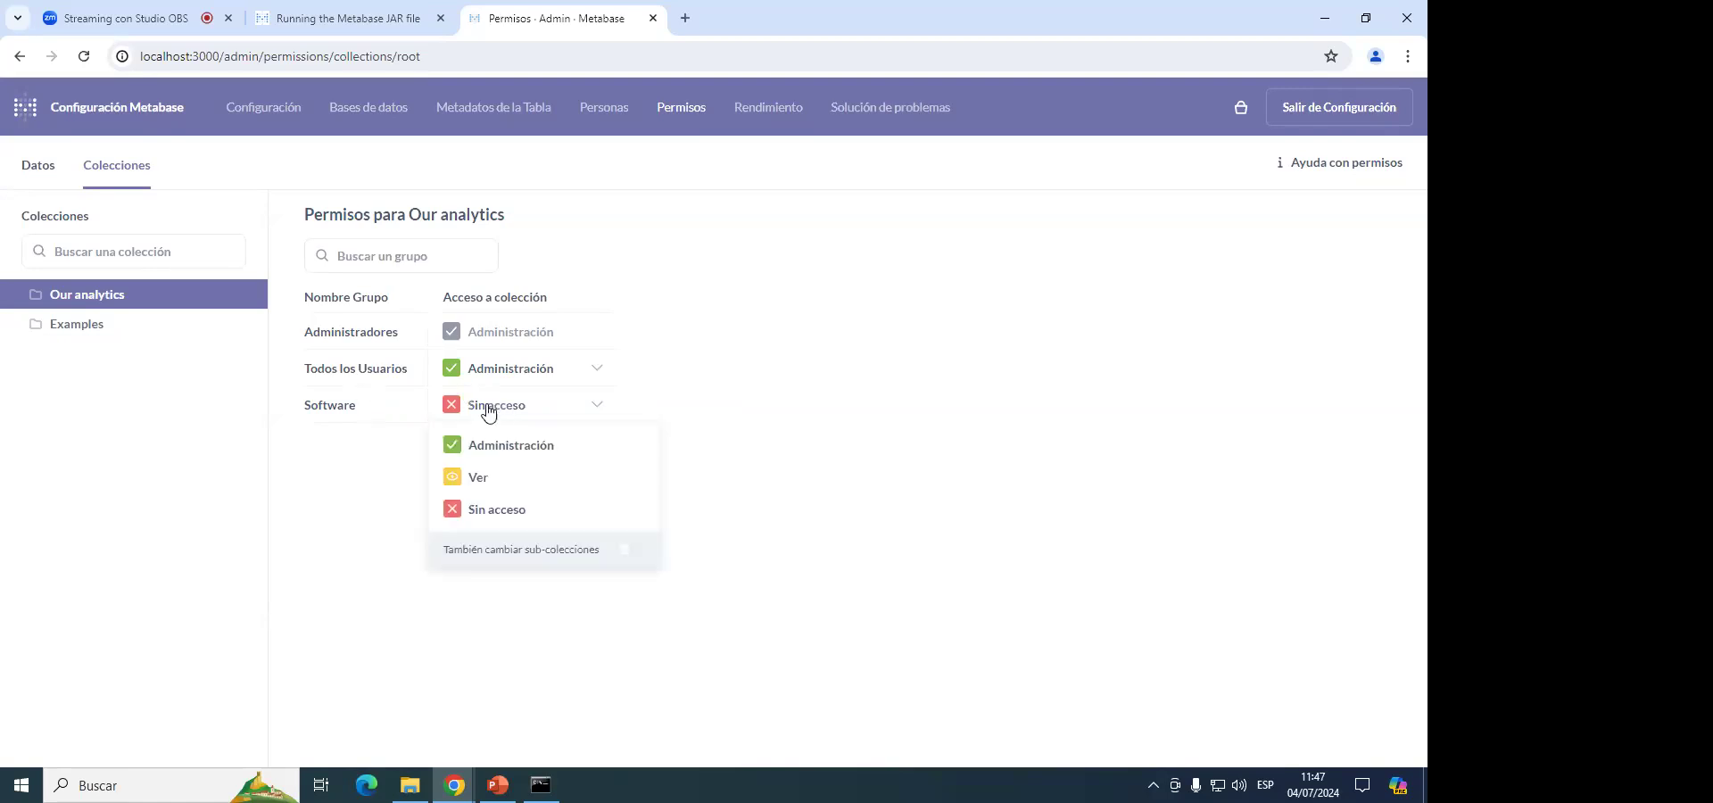
pyautogui.click(460, 516)
pyautogui.click(788, 495)
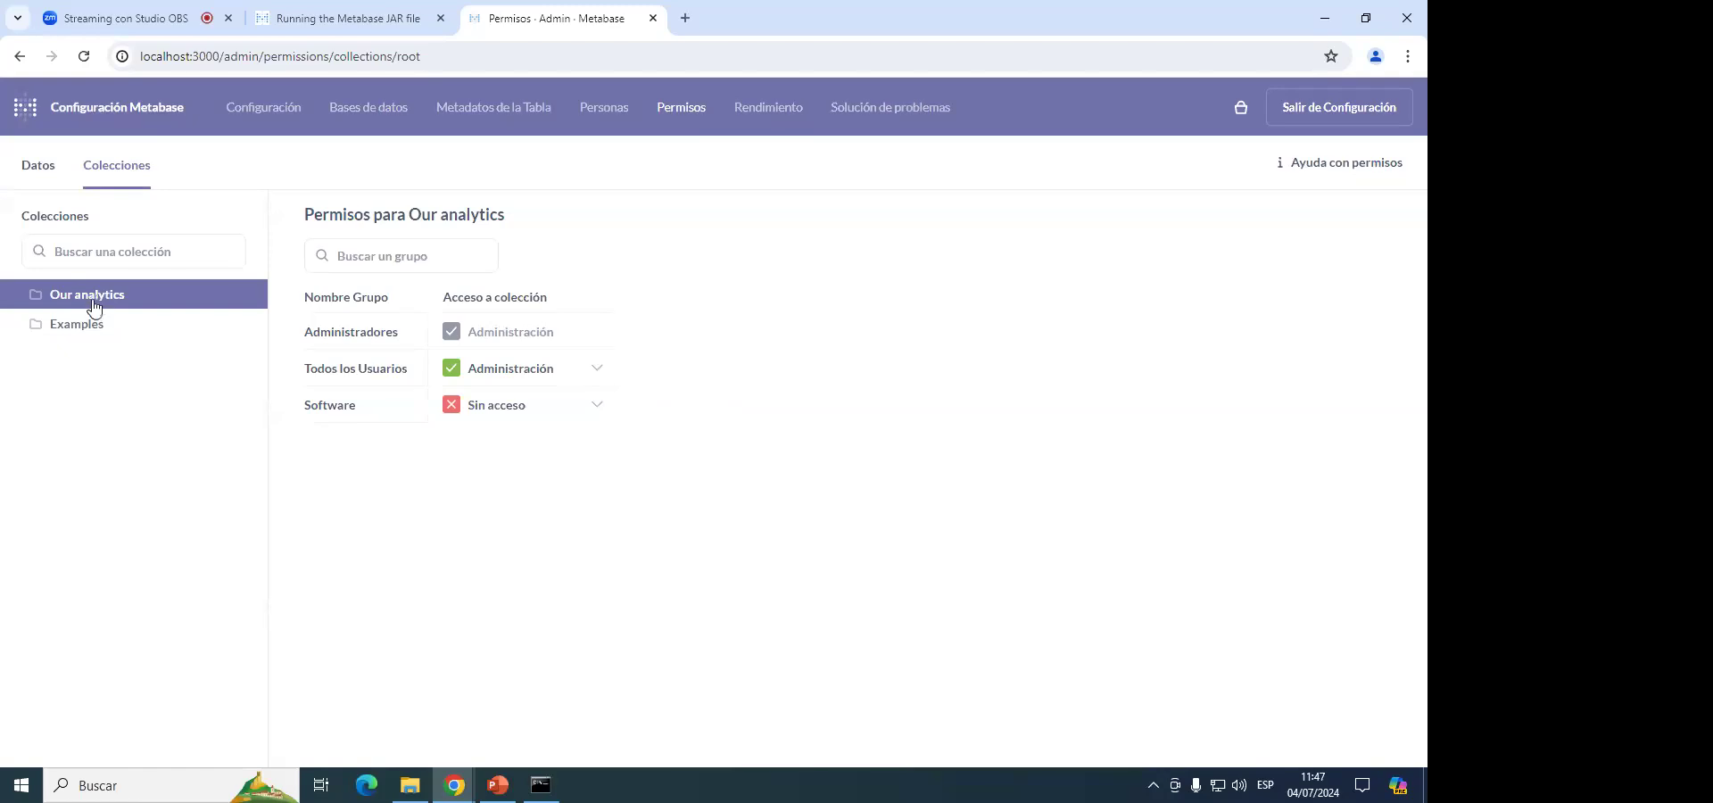
# Set the Software group's access to the Our analytics collection to Administración, review the Examples permissions, and save the changes.
pyautogui.click(497, 406)
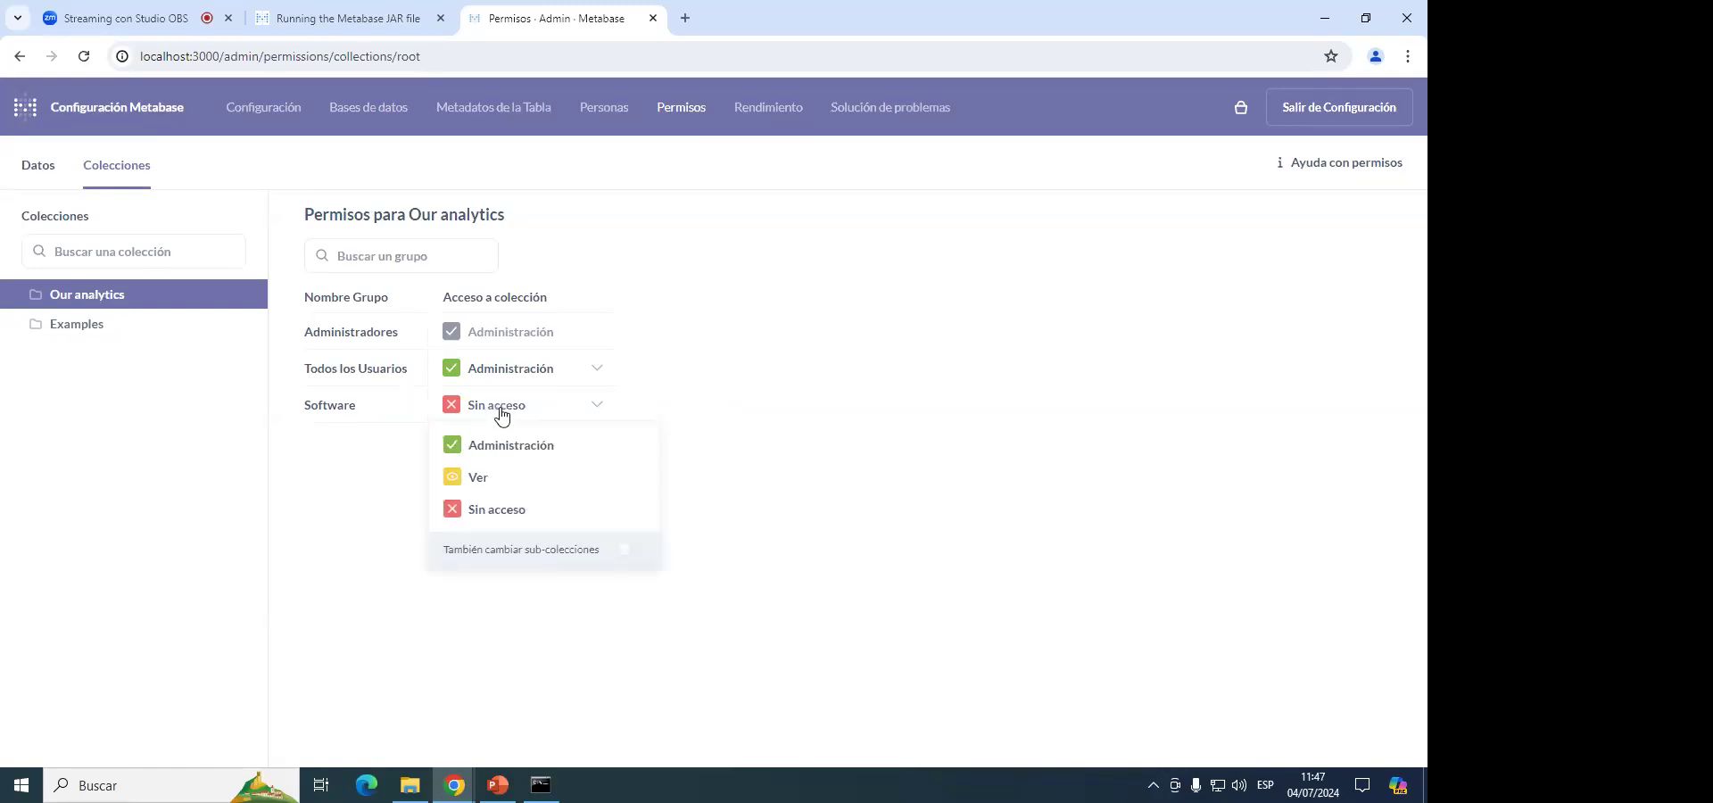
pyautogui.click(468, 475)
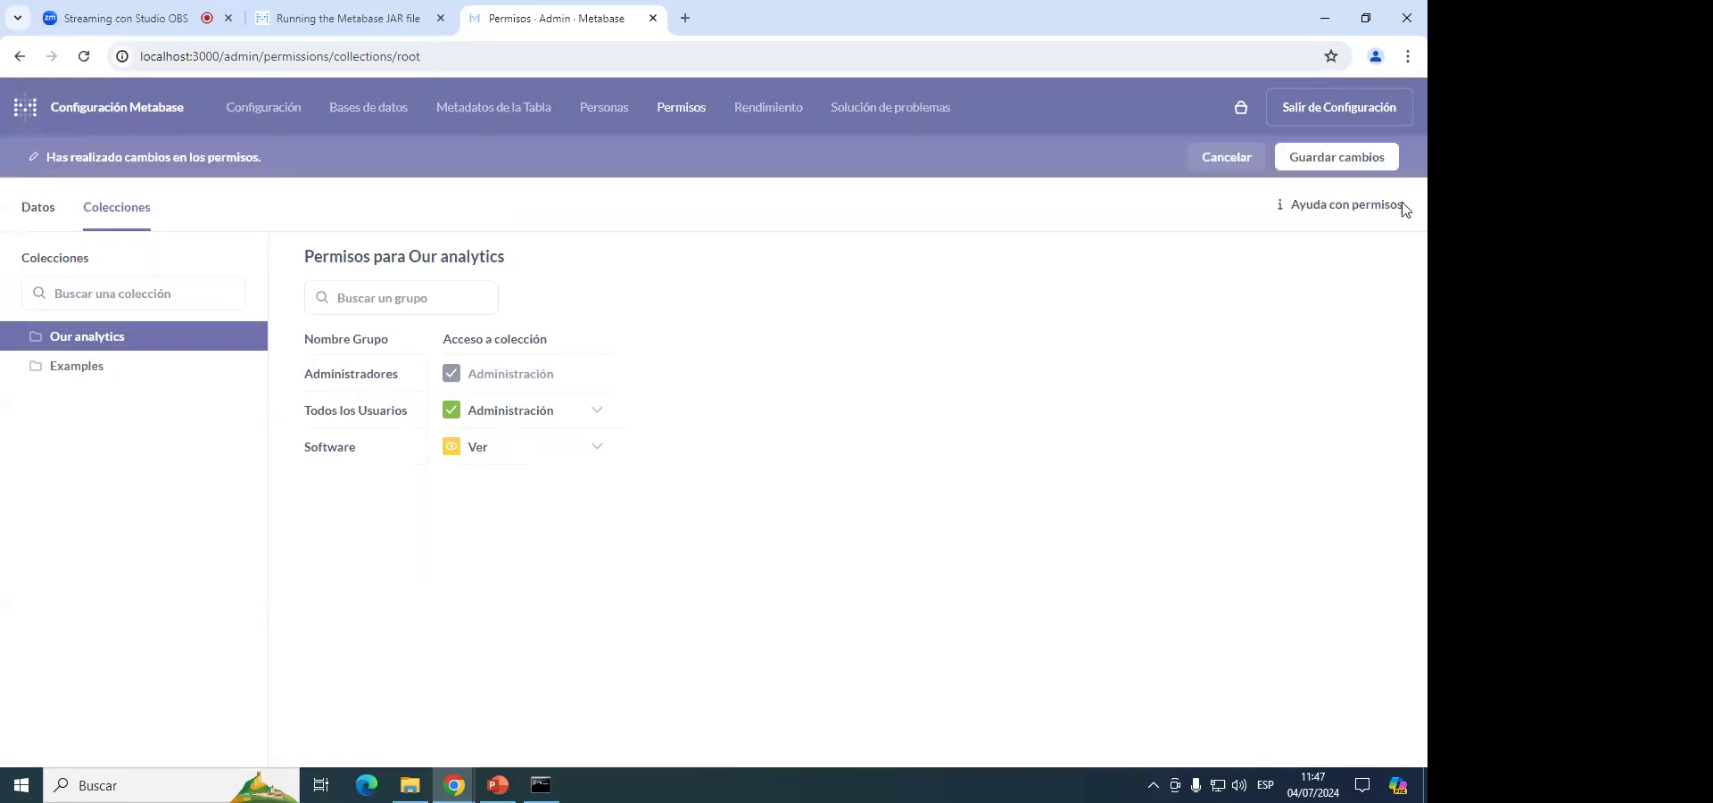
pyautogui.click(1362, 166)
pyautogui.click(571, 446)
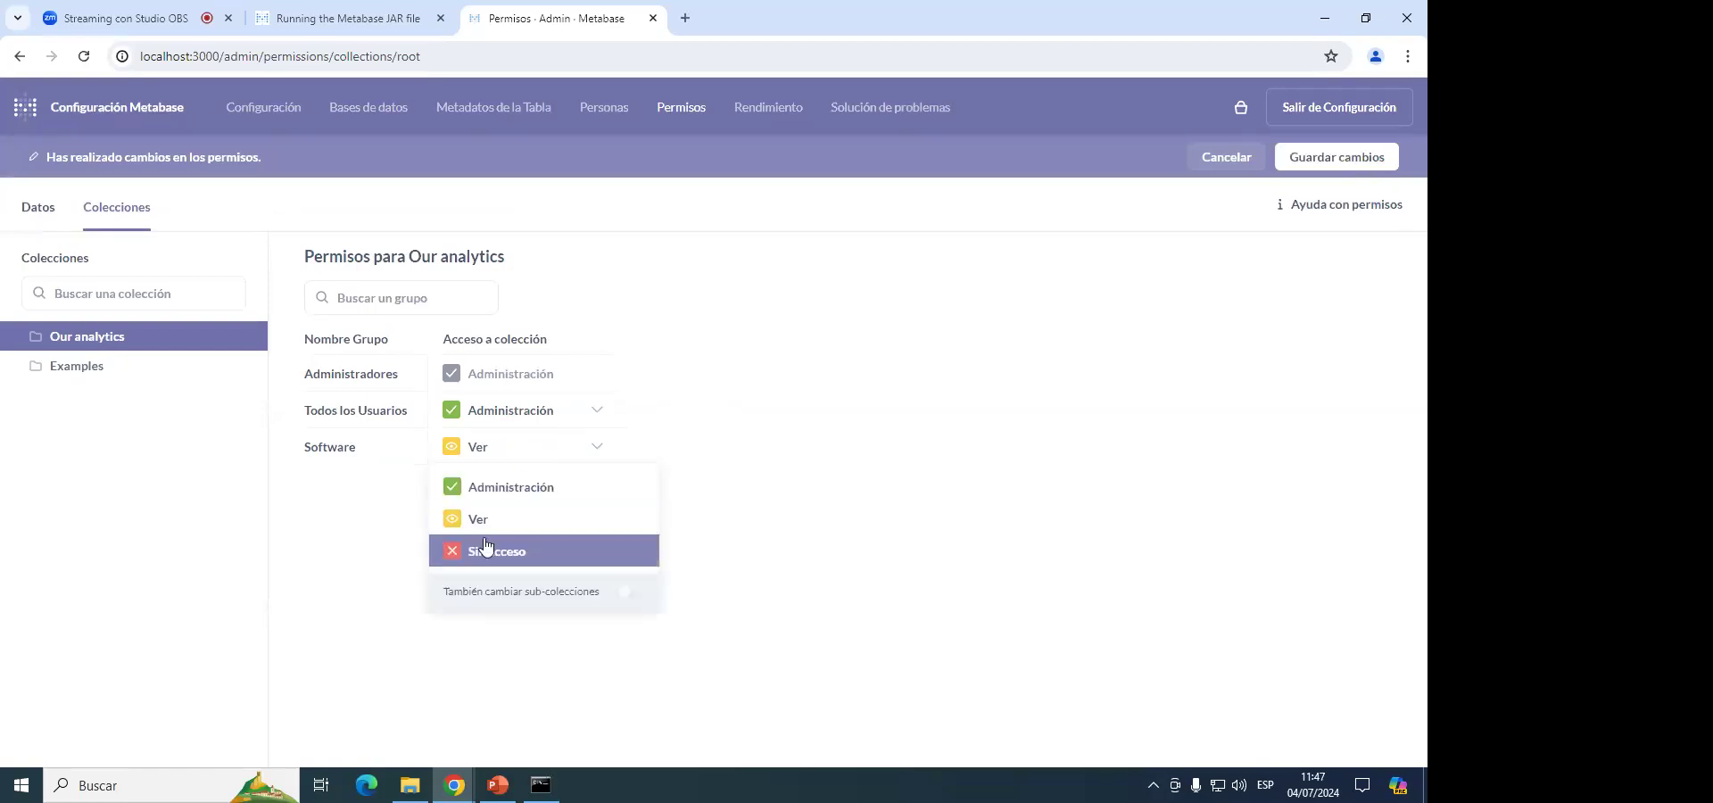
pyautogui.click(510, 486)
pyautogui.click(185, 373)
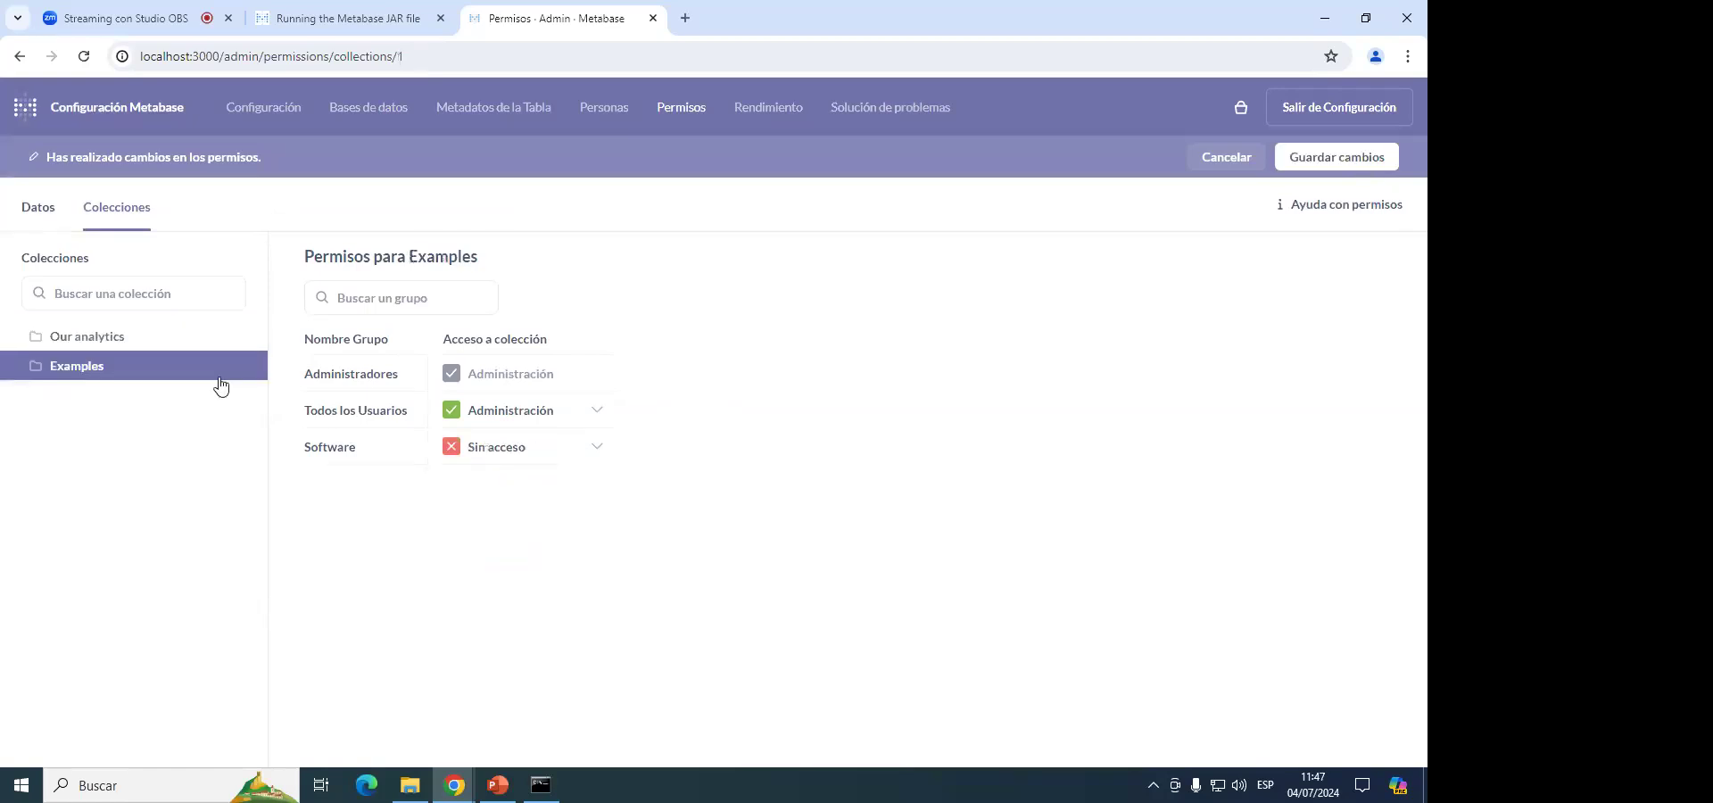
pyautogui.click(102, 338)
pyautogui.click(99, 368)
pyautogui.click(1323, 156)
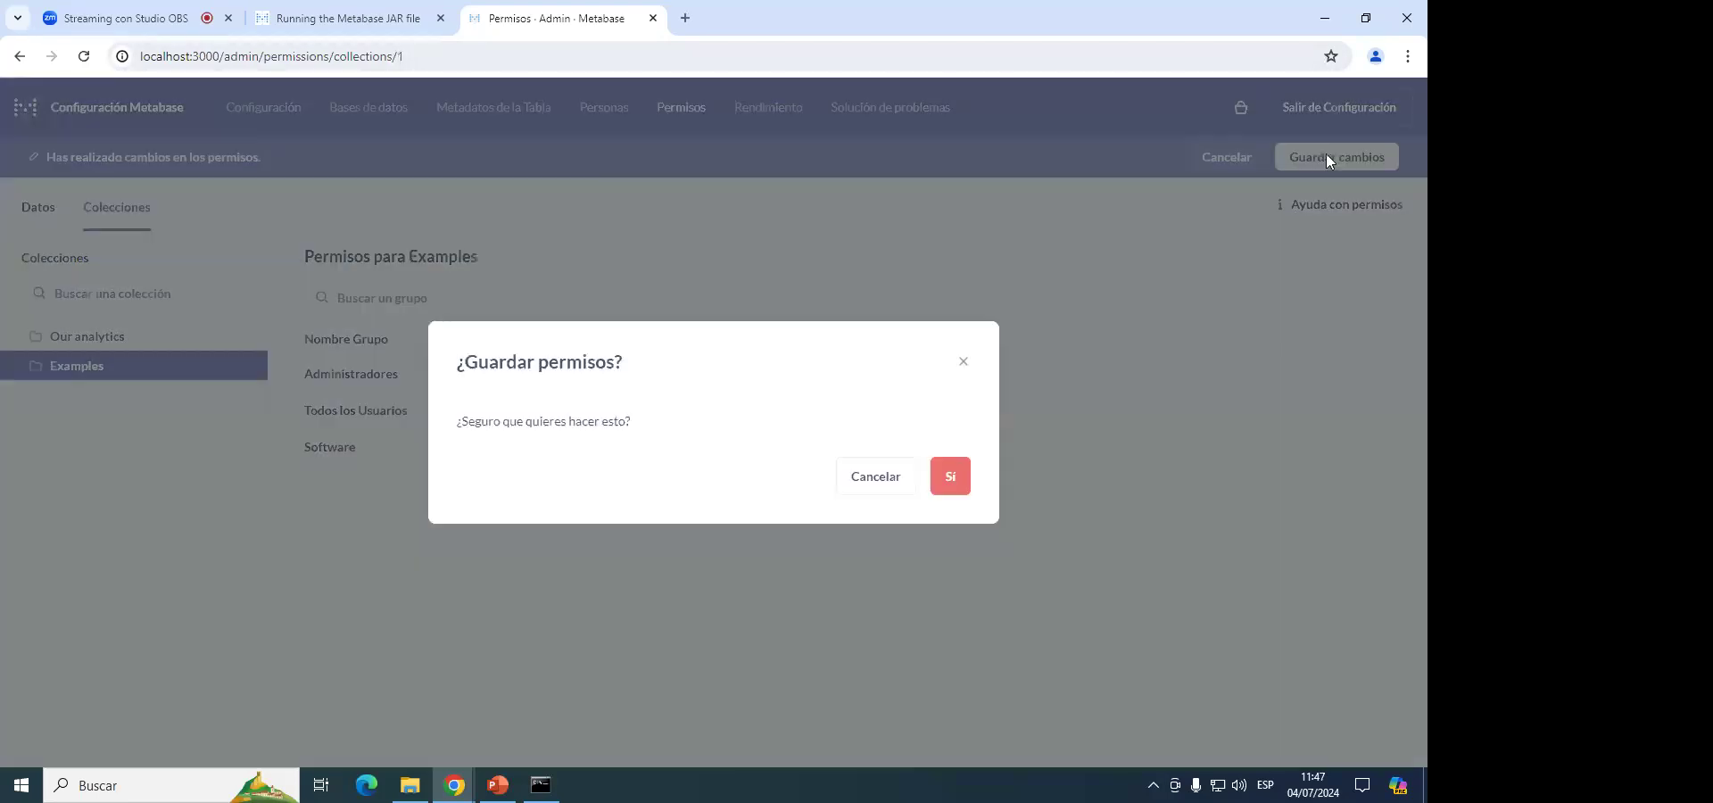
pyautogui.click(946, 477)
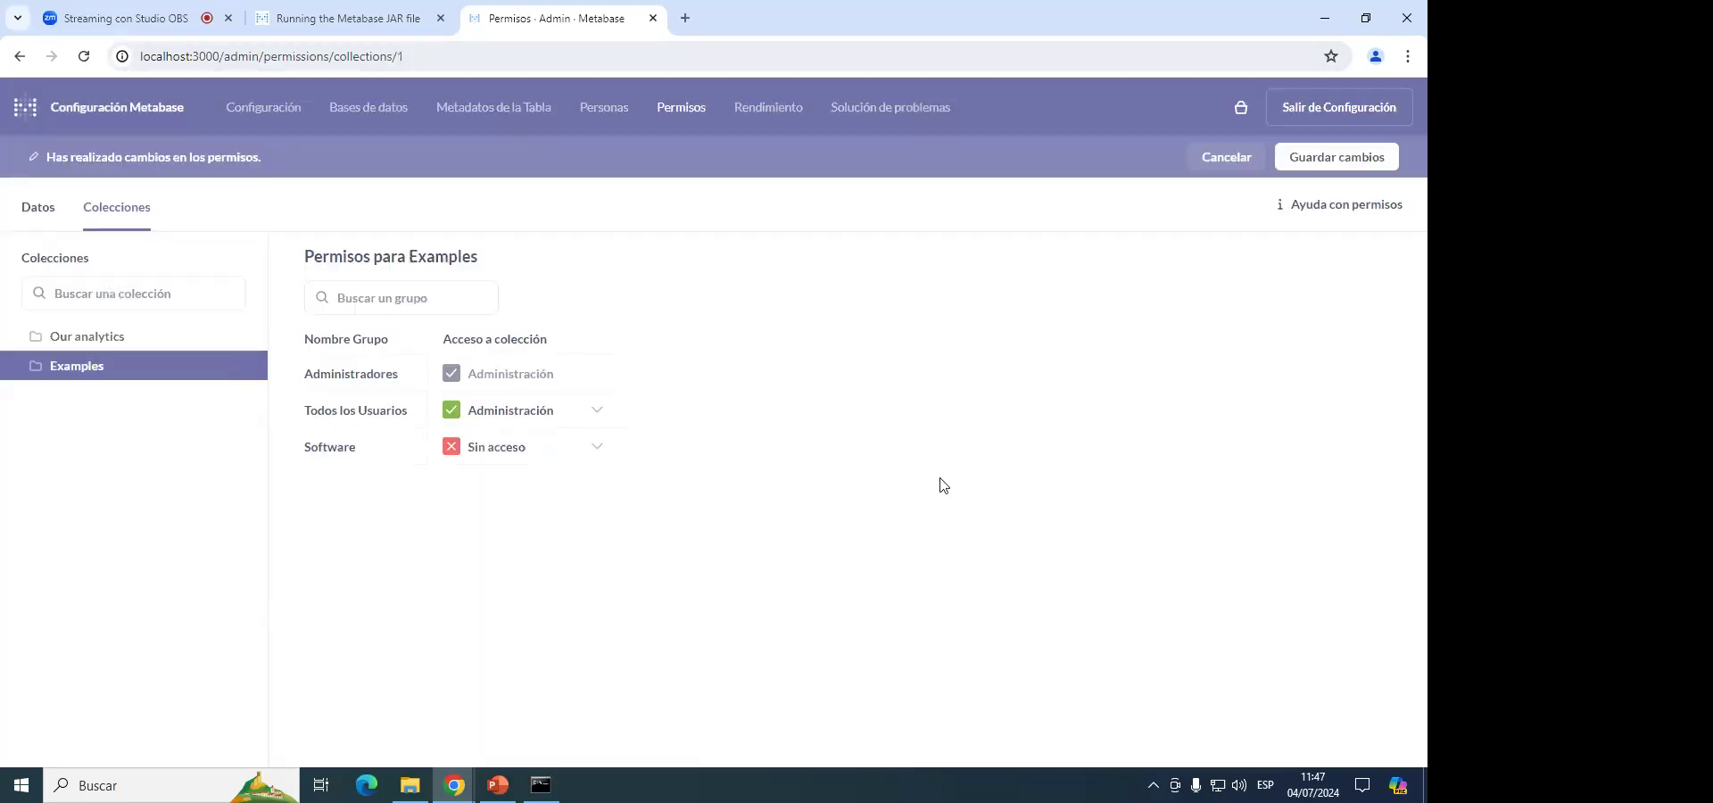
# Leave the admin settings and view the options available for the Nuestra Analítica and Ejemplo Ventas collections.
pyautogui.click(1334, 110)
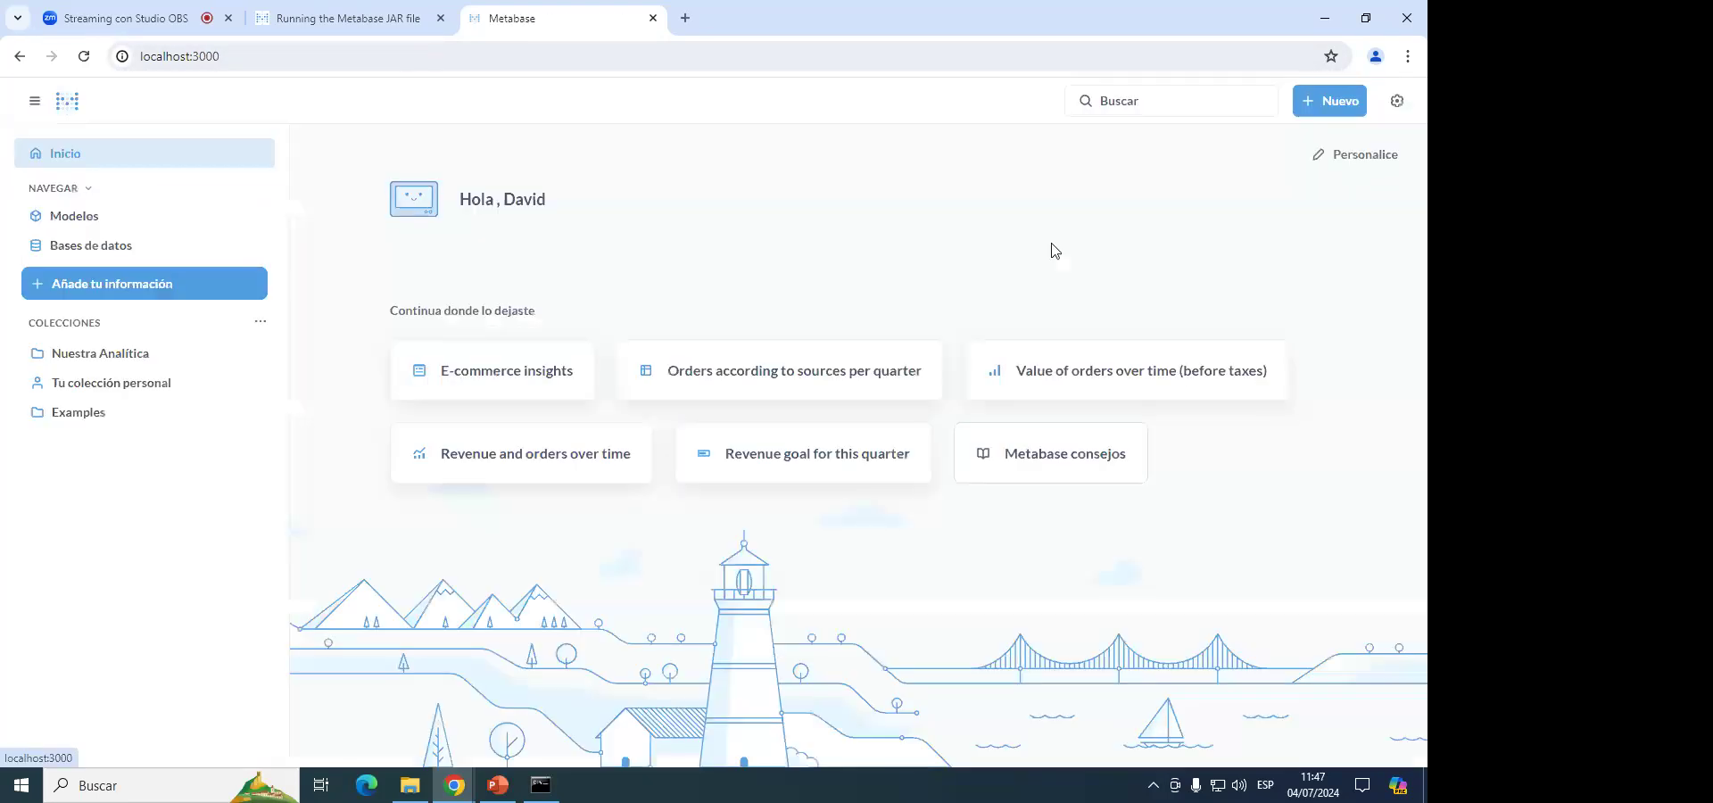
pyautogui.click(125, 354)
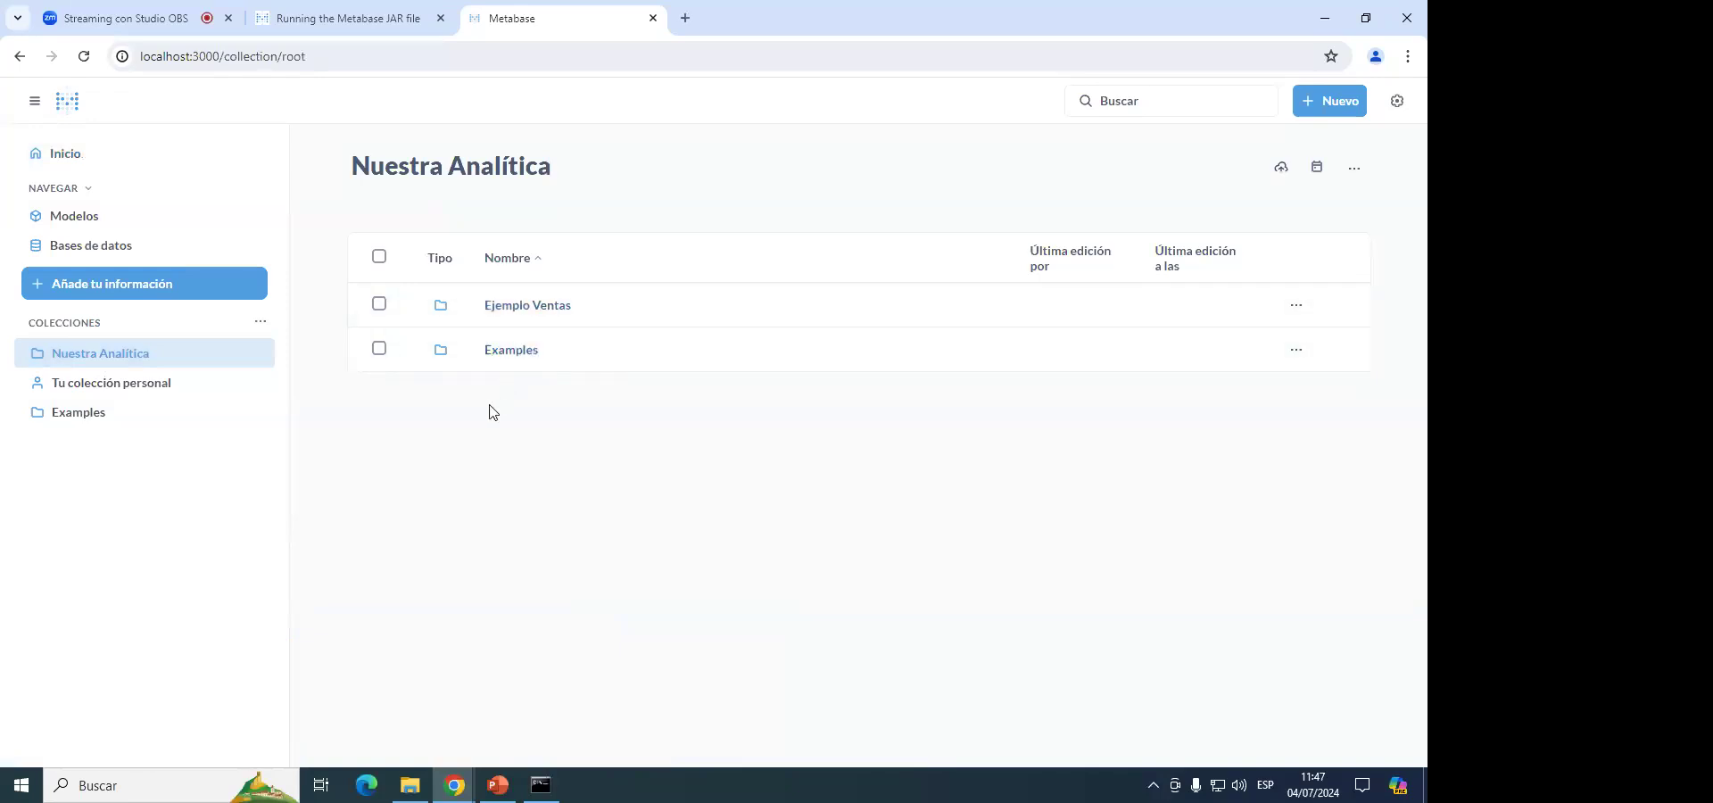
pyautogui.click(1353, 168)
pyautogui.click(878, 205)
pyautogui.click(701, 314)
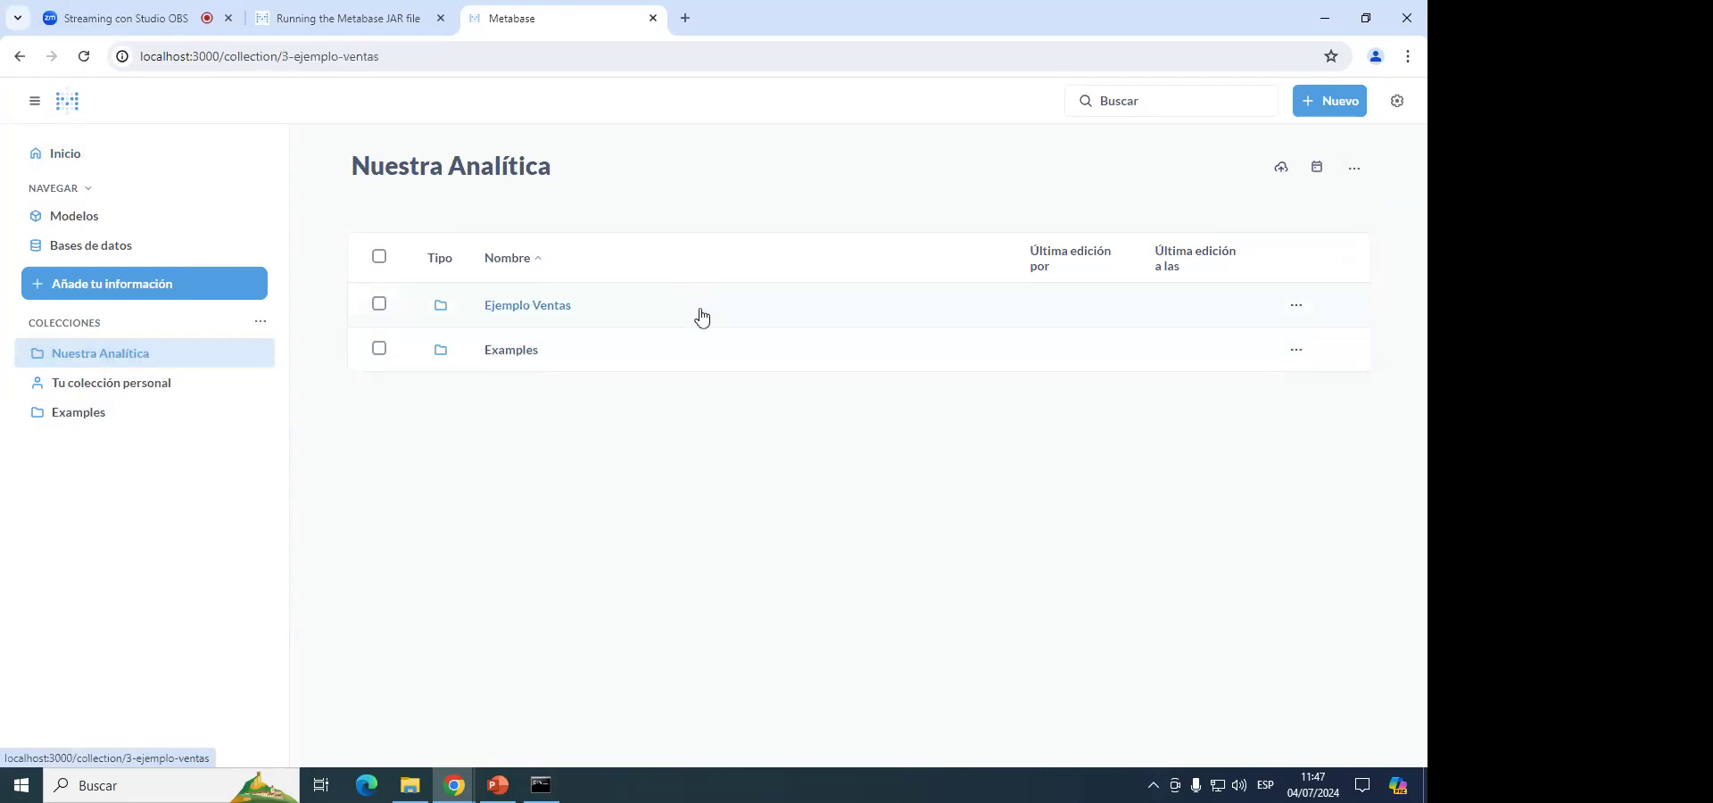
pyautogui.click(1353, 169)
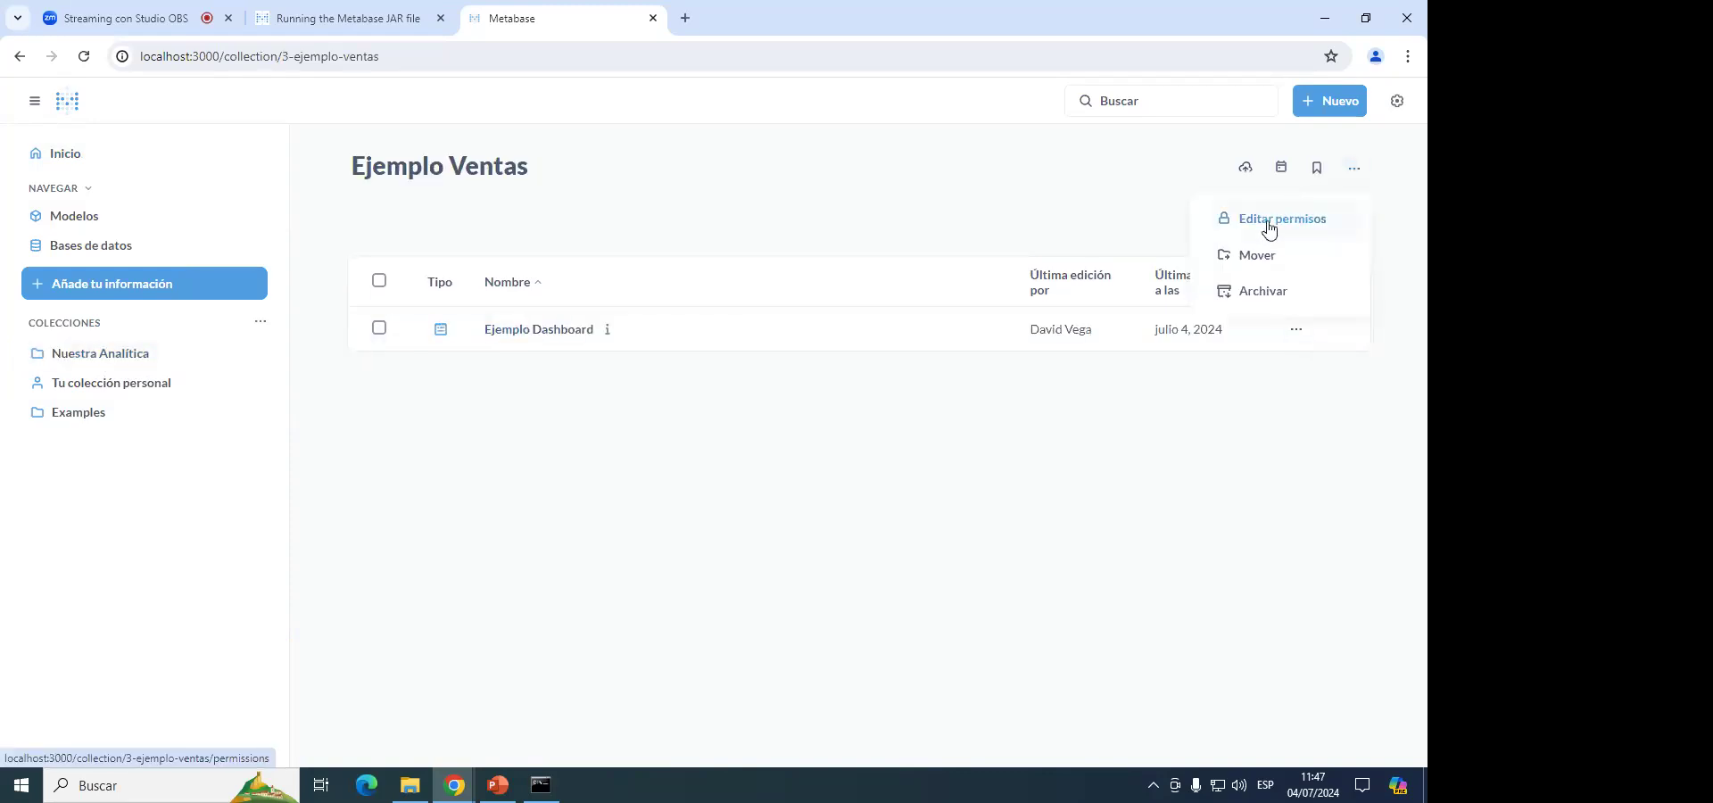
pyautogui.click(639, 428)
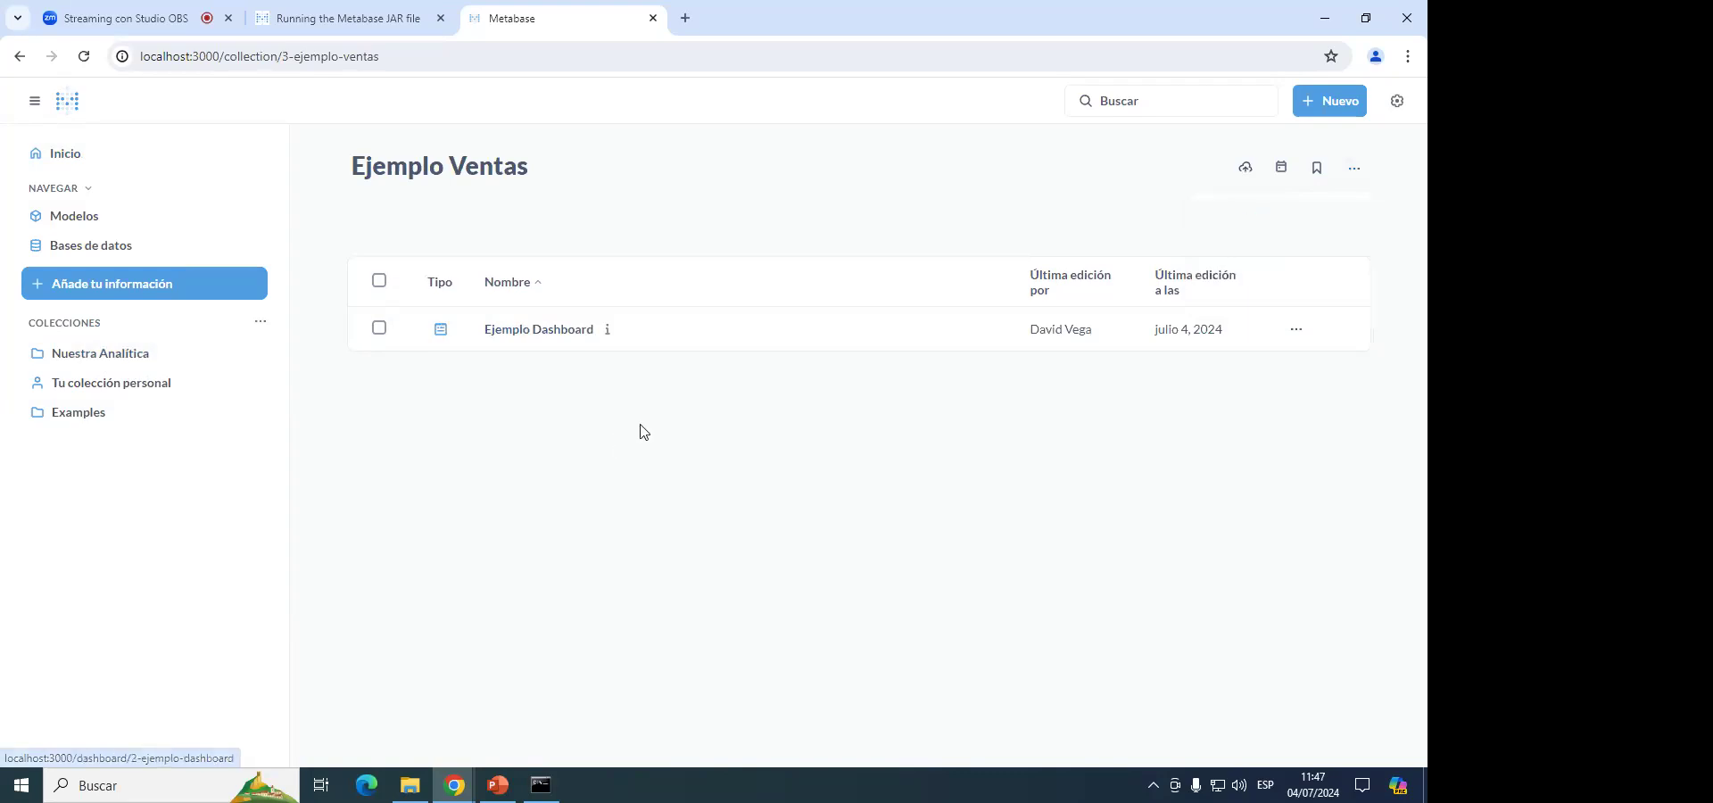
# View the Nuestra Analítica, personal and Examples collections, and return to Nuestra Analítica.
pyautogui.click(134, 355)
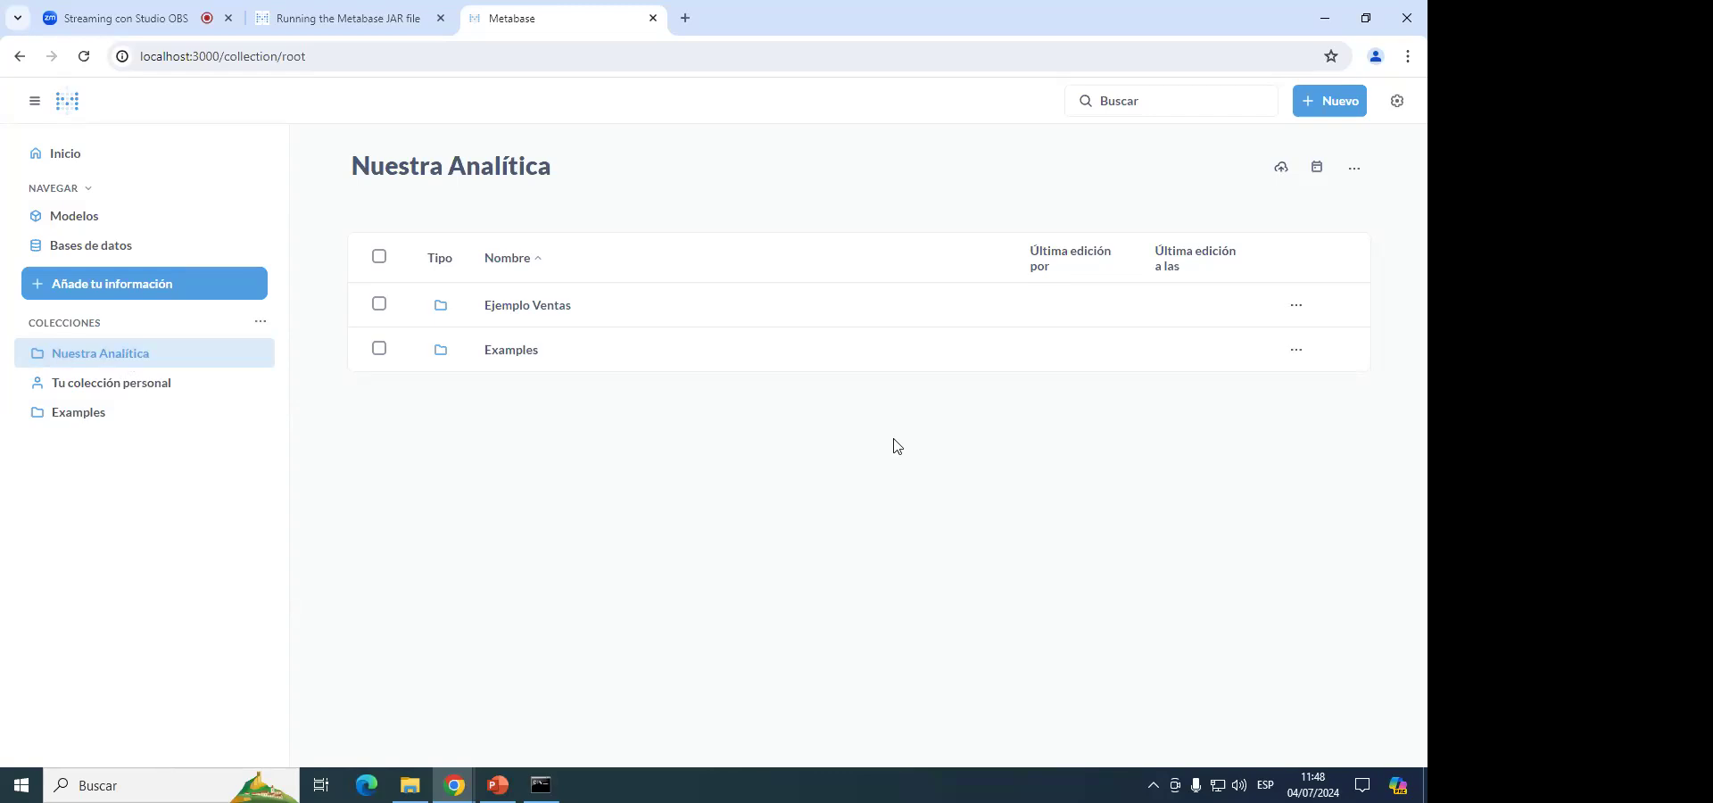
pyautogui.click(140, 390)
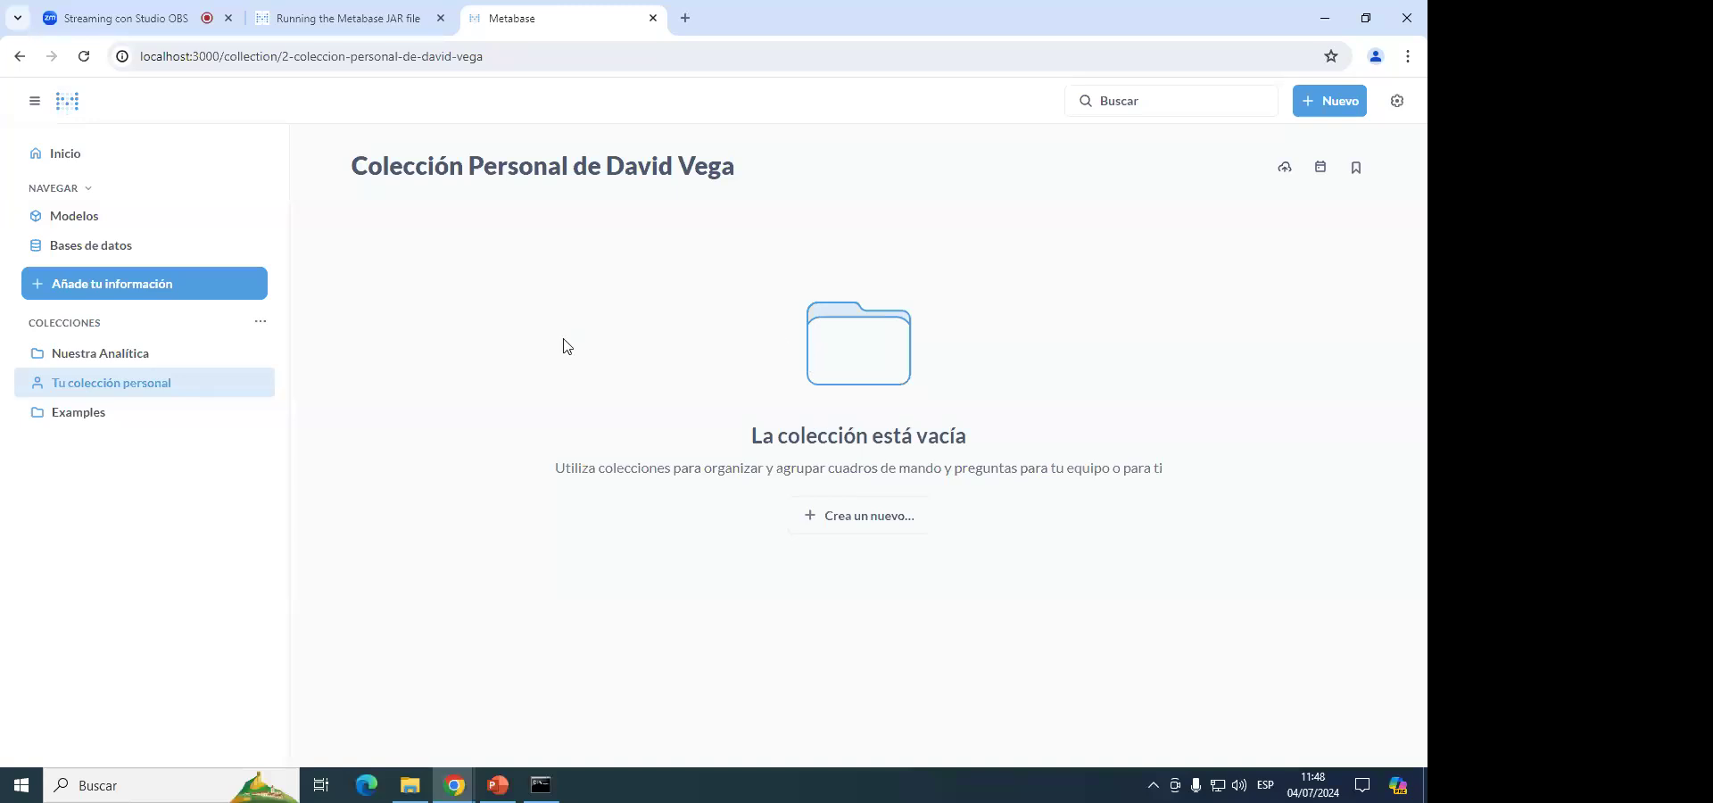
pyautogui.click(73, 419)
pyautogui.click(135, 354)
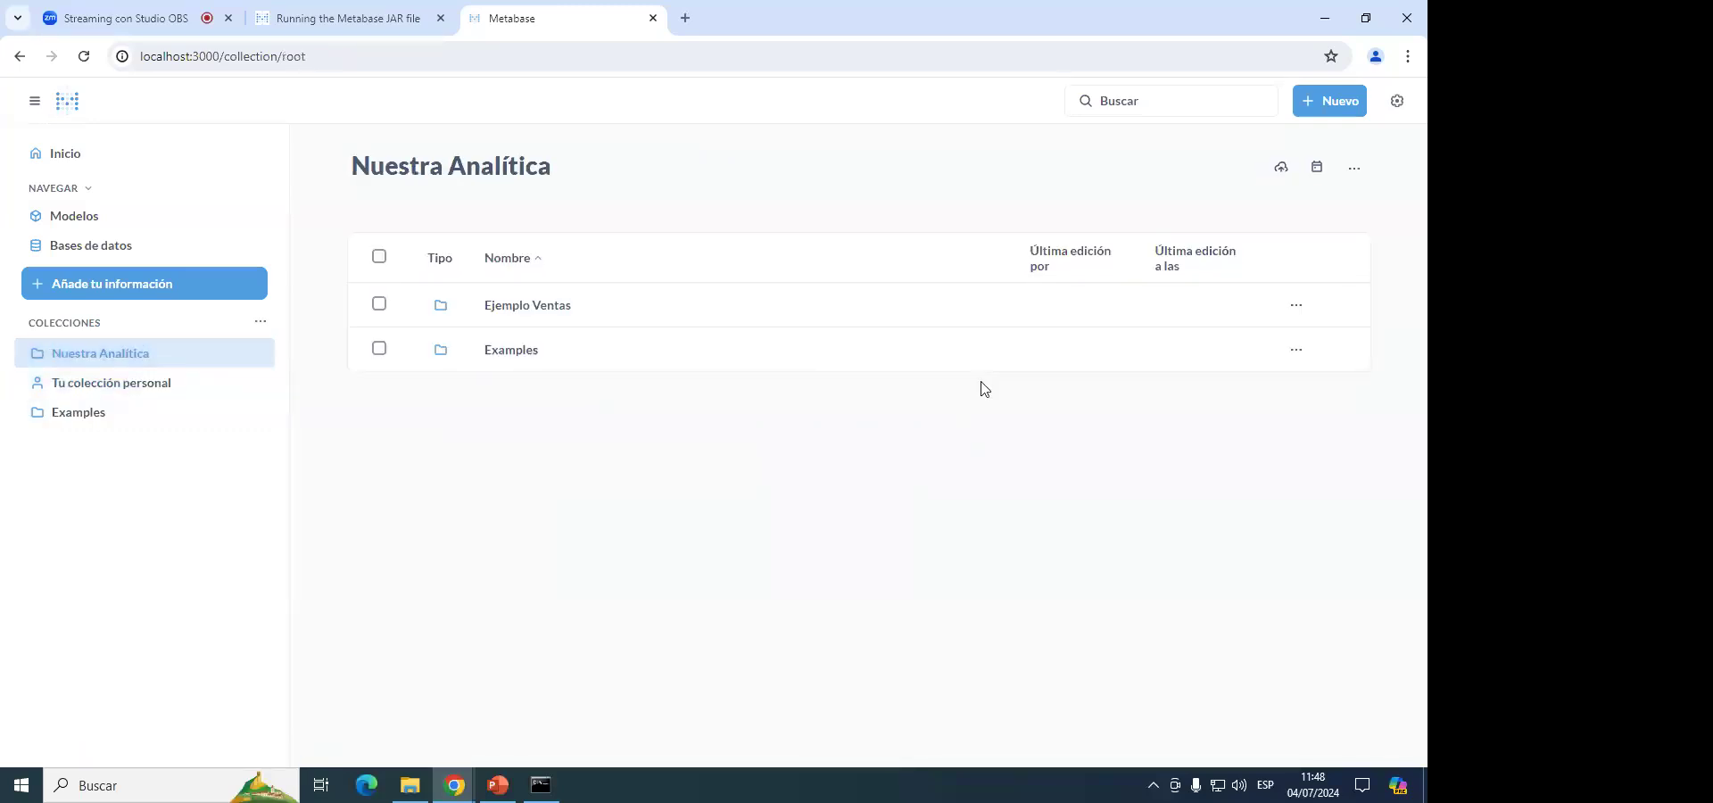
# View the personal collection and check the settings menu without choosing an option.
pyautogui.click(157, 381)
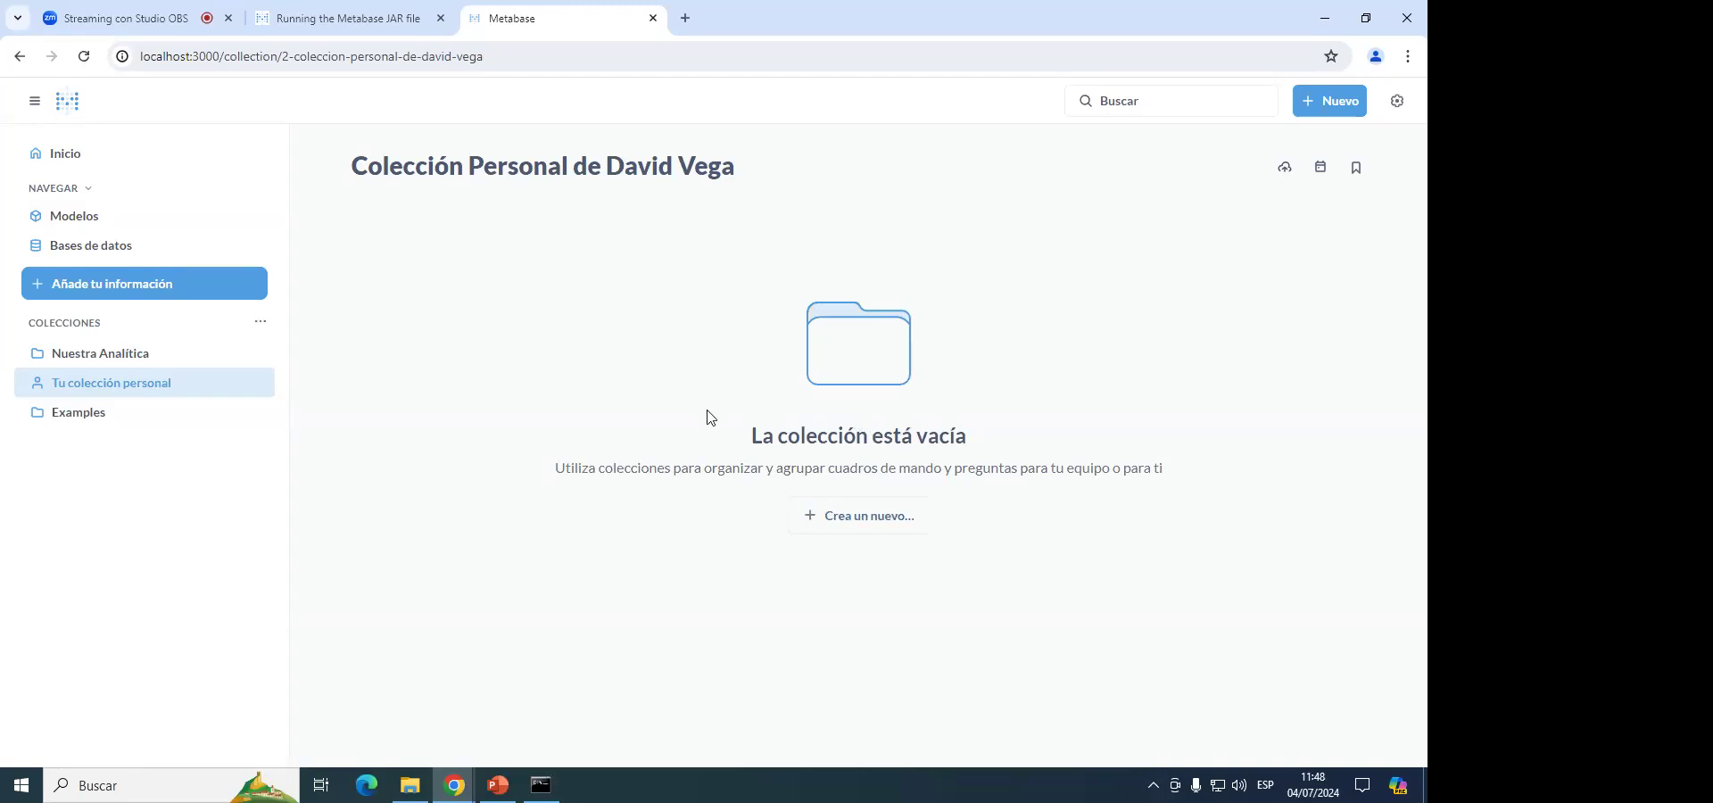
pyautogui.click(1395, 105)
pyautogui.click(892, 264)
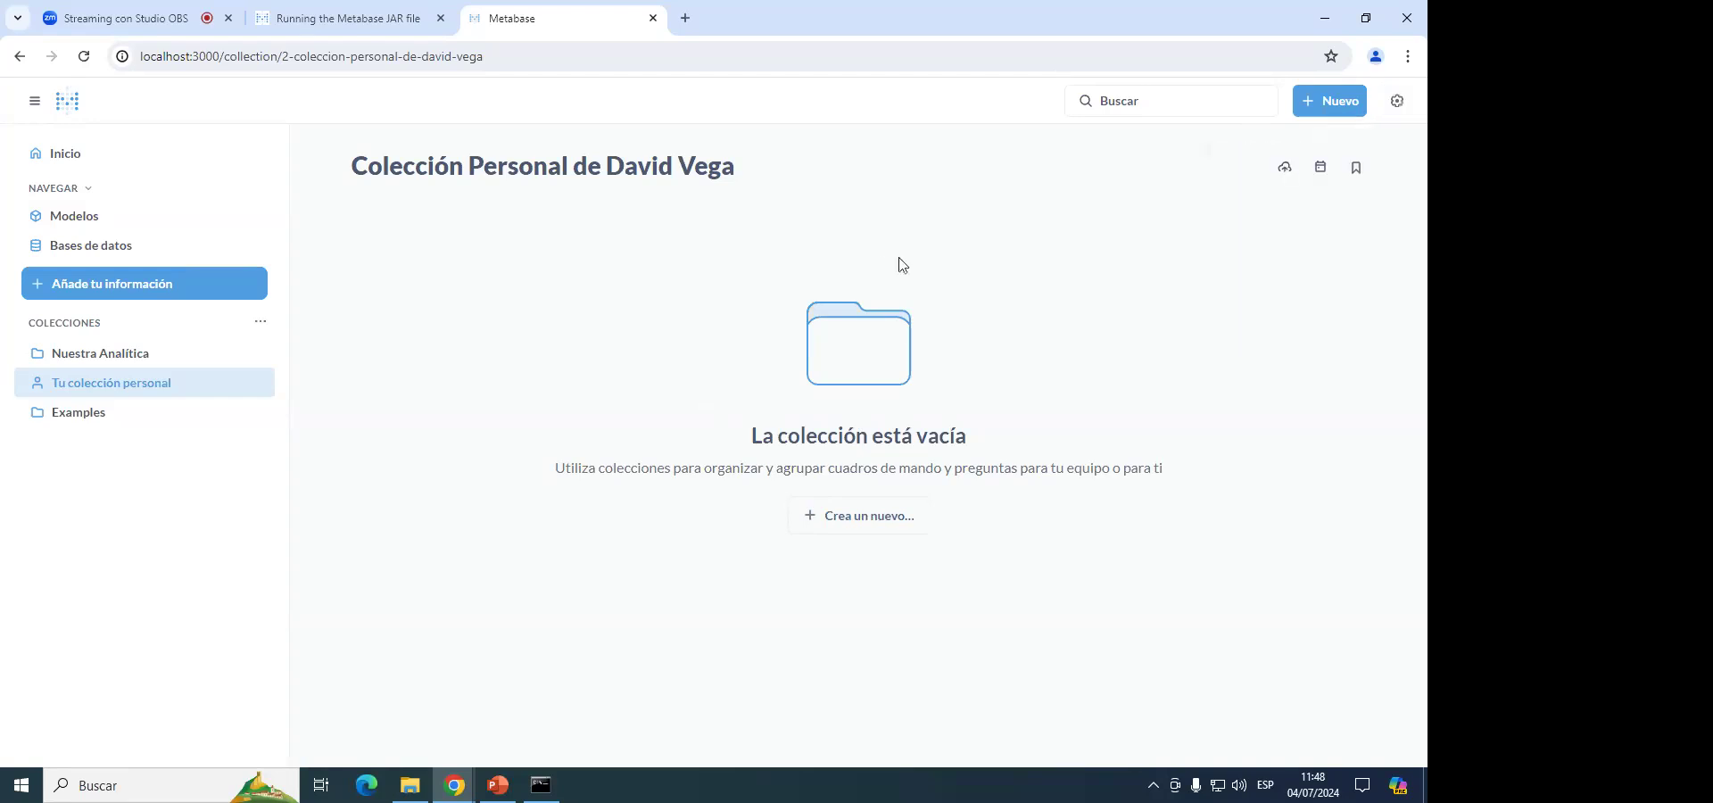
# Switch to the Zoom meeting and read the participants' questions and messages in the meeting chat.
pyautogui.click(108, 19)
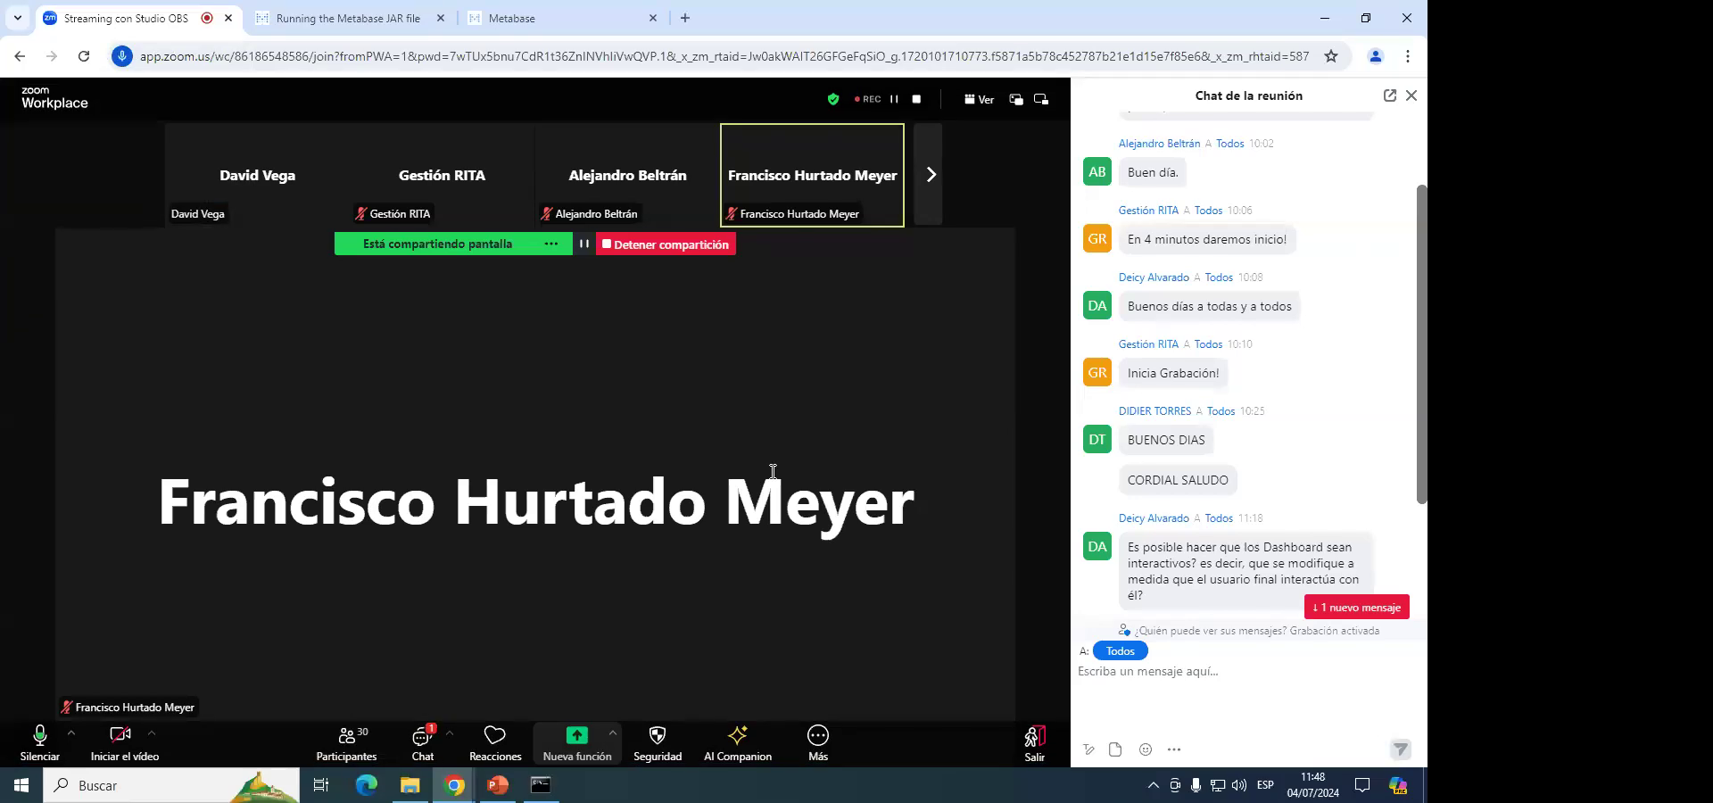
pyautogui.scroll(-3, 1329, 542)
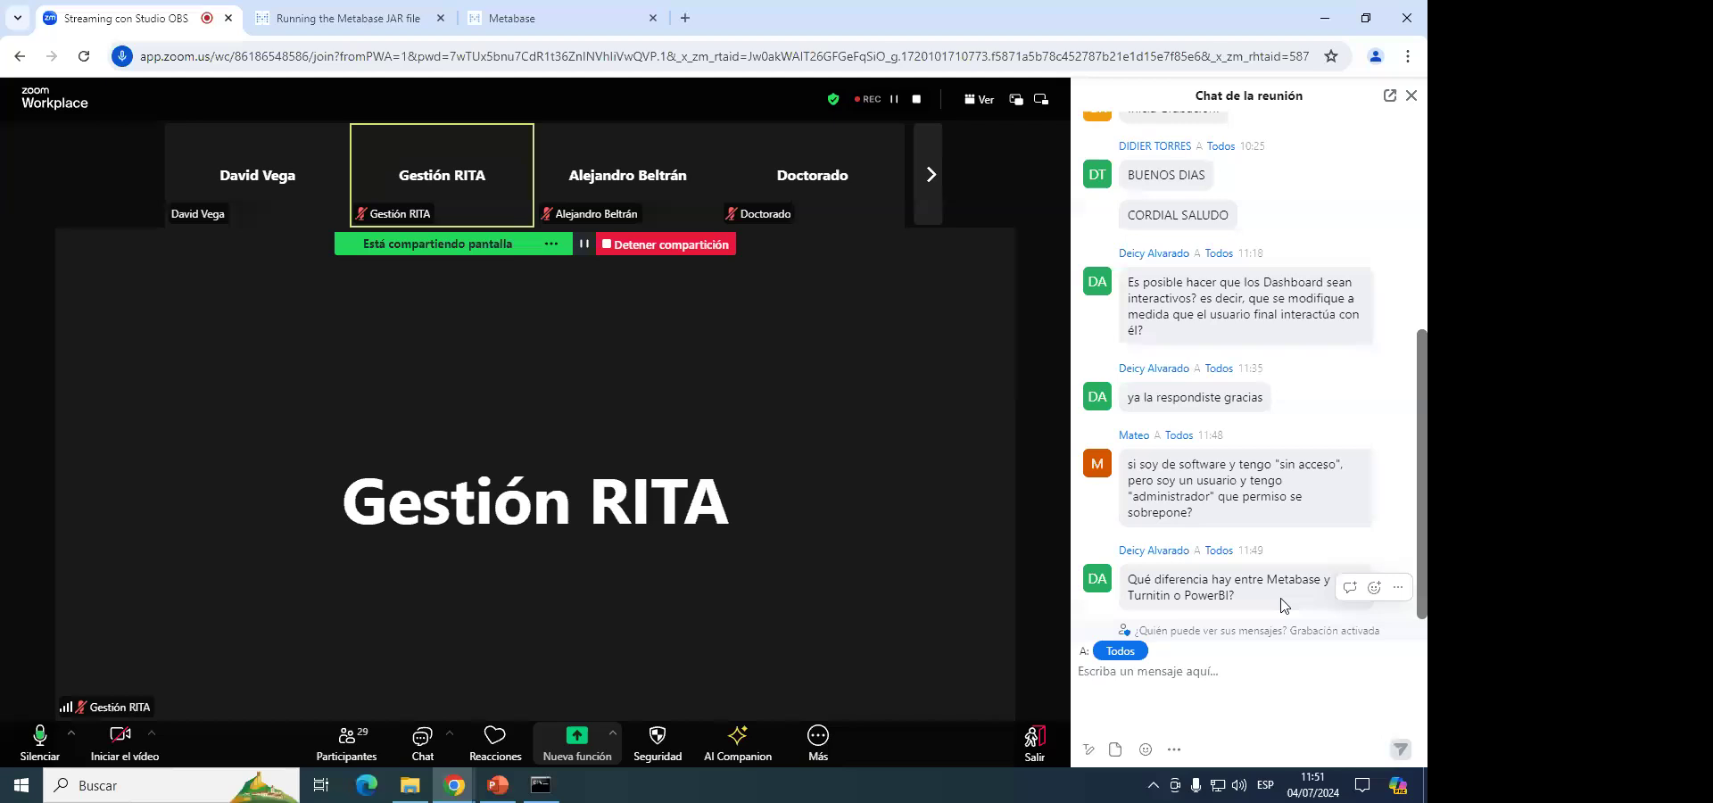
pyautogui.scroll(1, 1280, 604)
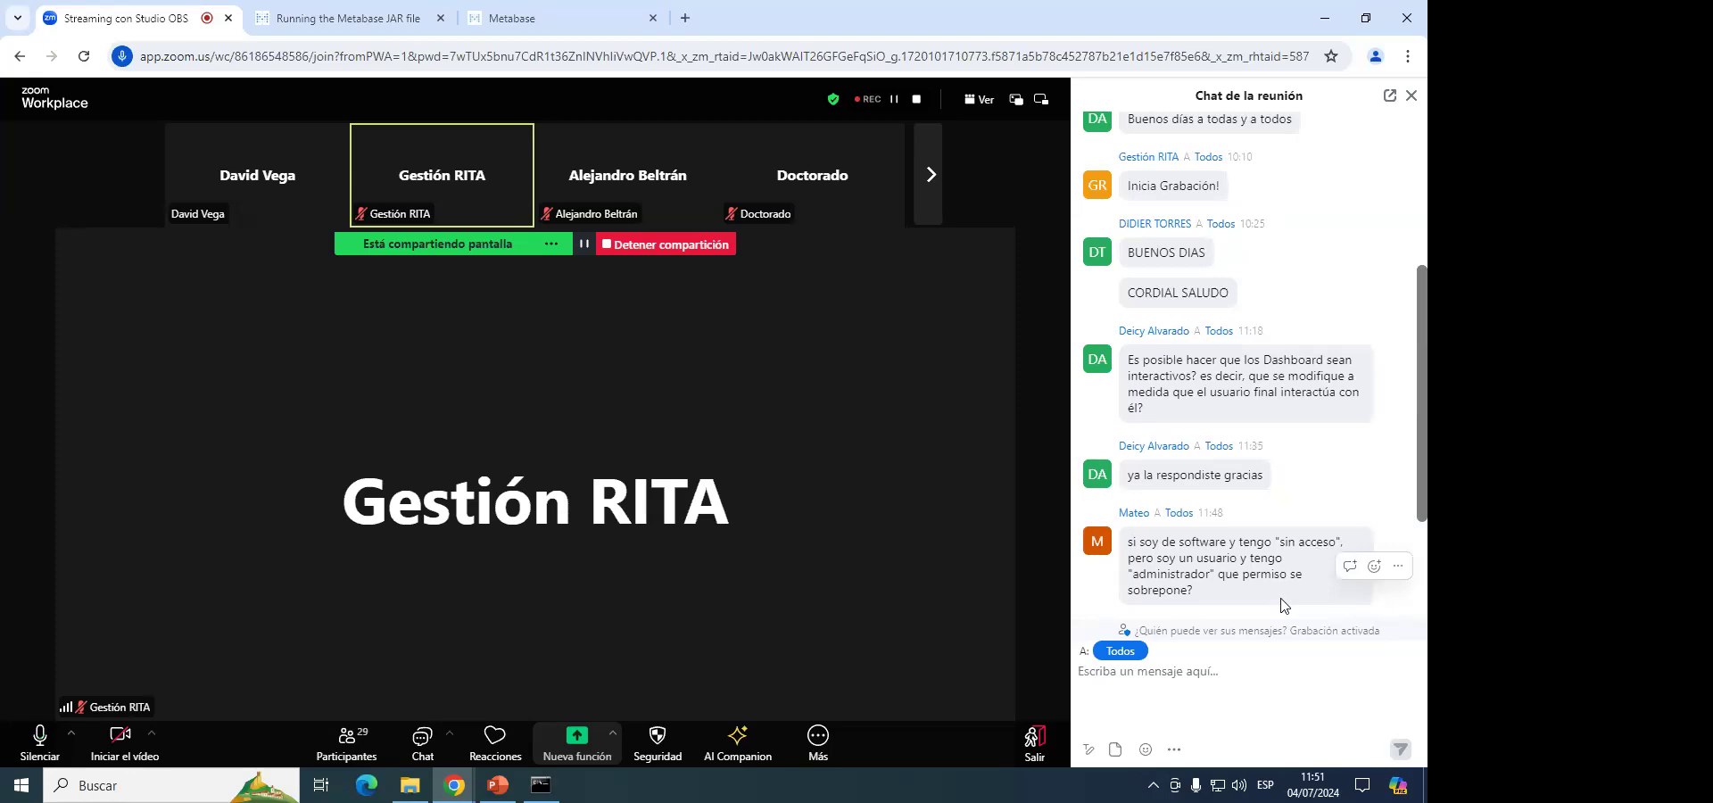
pyautogui.scroll(-3, 1249, 535)
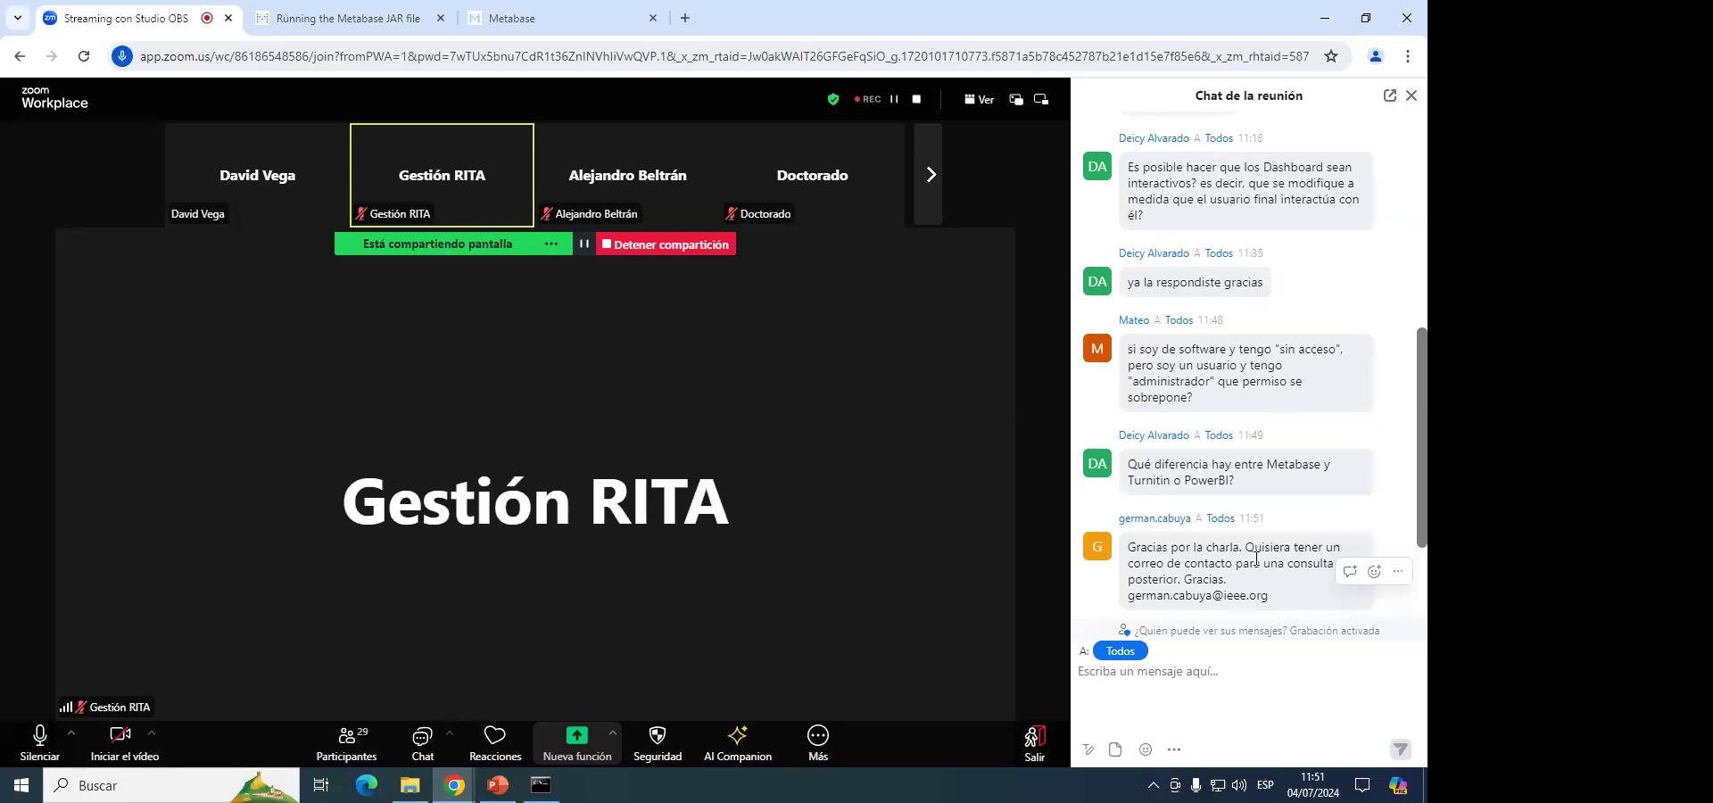
pyautogui.scroll(-2, 1255, 557)
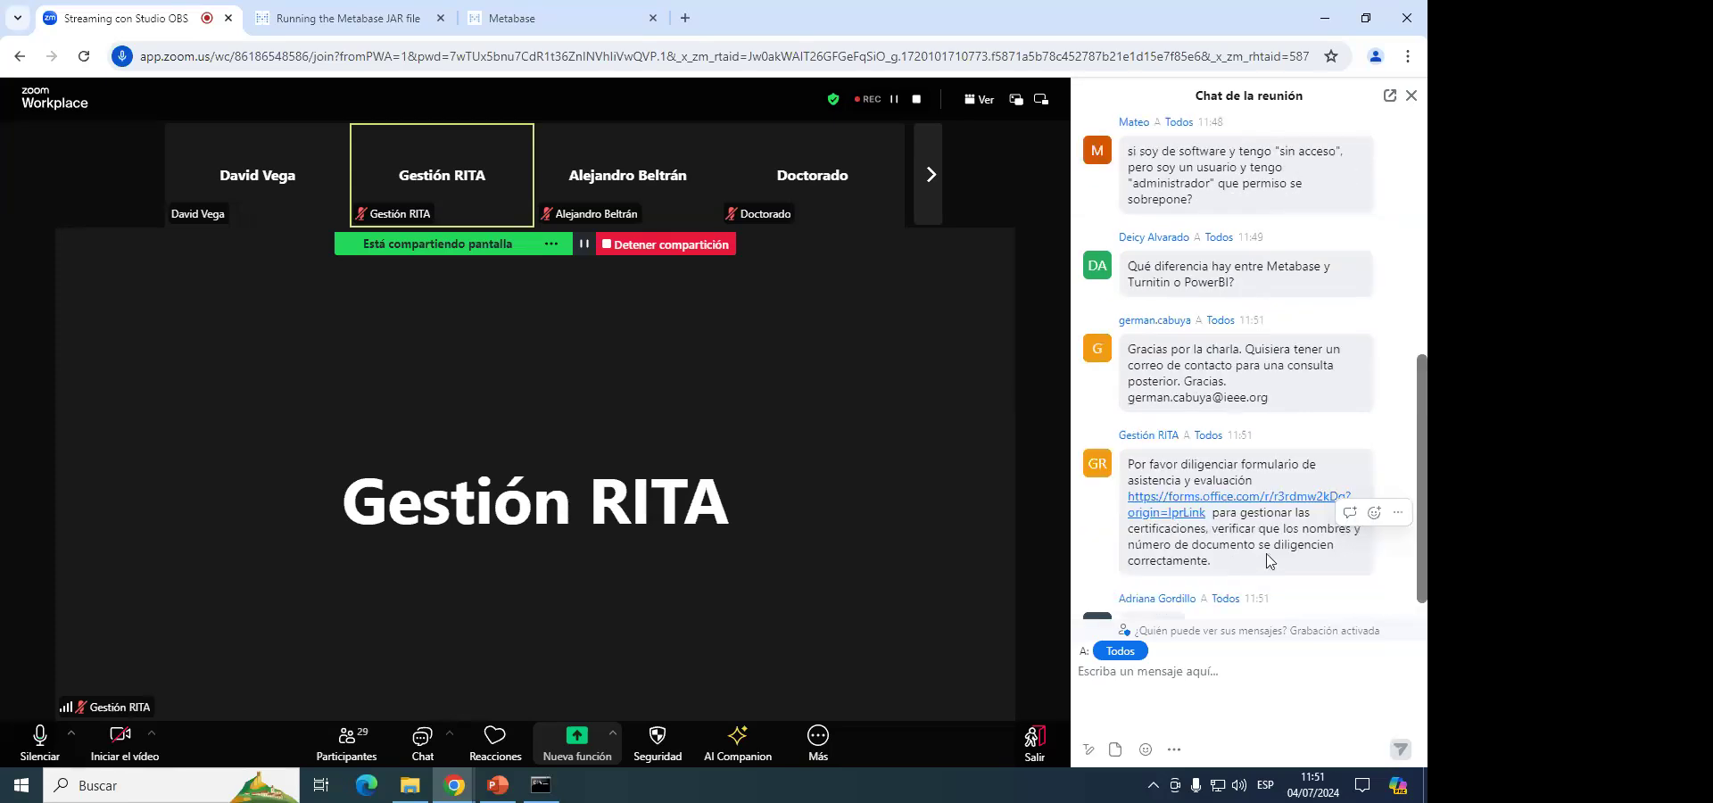
pyautogui.scroll(-1, 1271, 571)
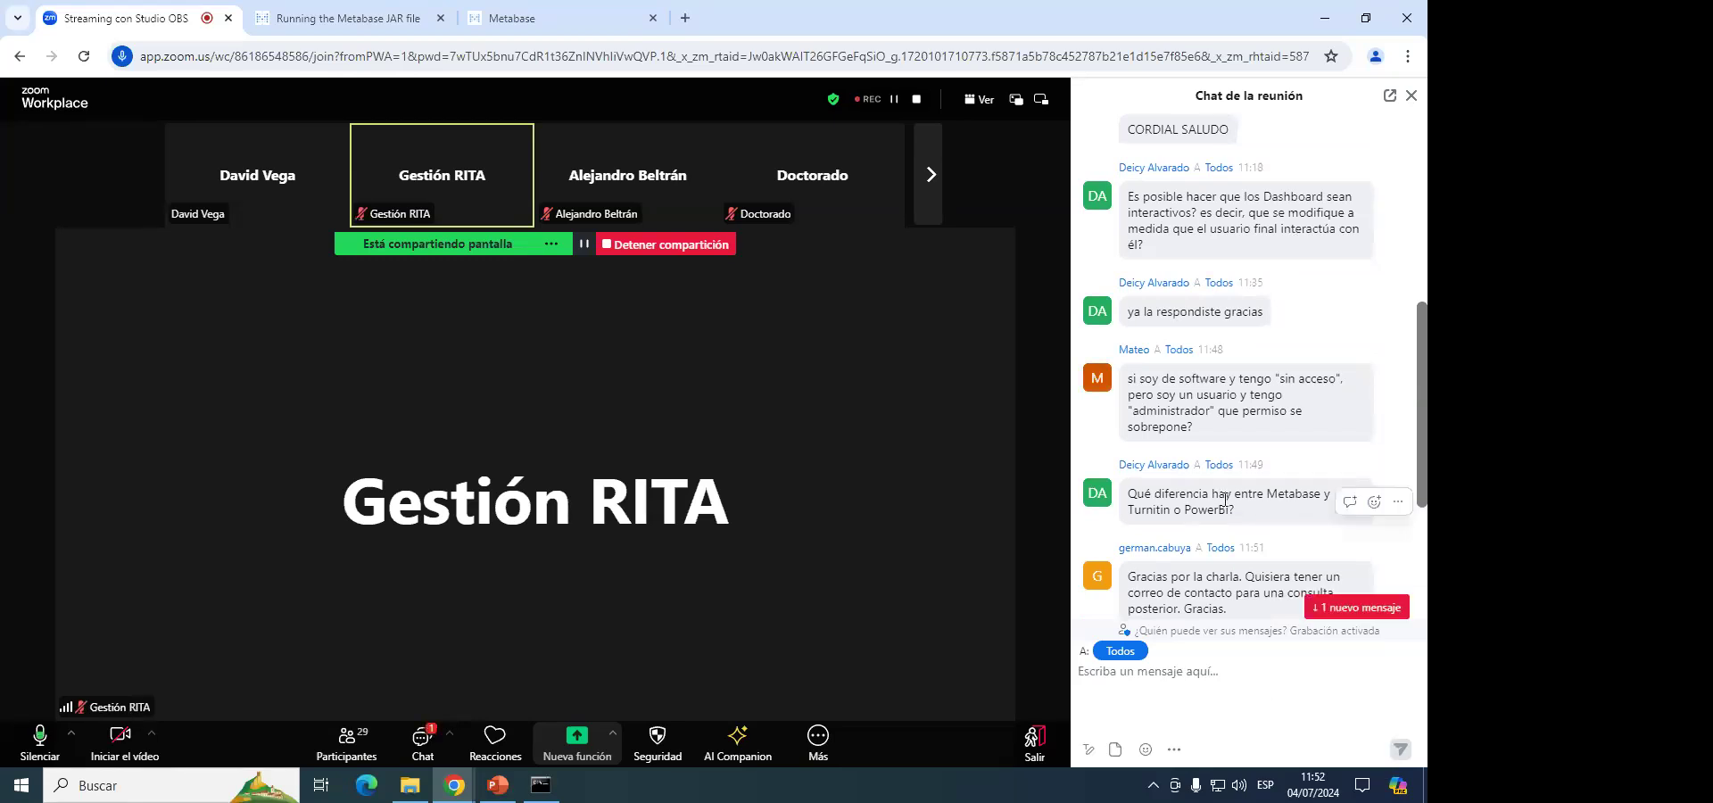
# Copy the chat message with the attendance and evaluation form link and send it again to Todos.
pyautogui.scroll(-5, 1253, 459)
pyautogui.moveTo(1212, 348); pyautogui.dragTo(1126, 259)
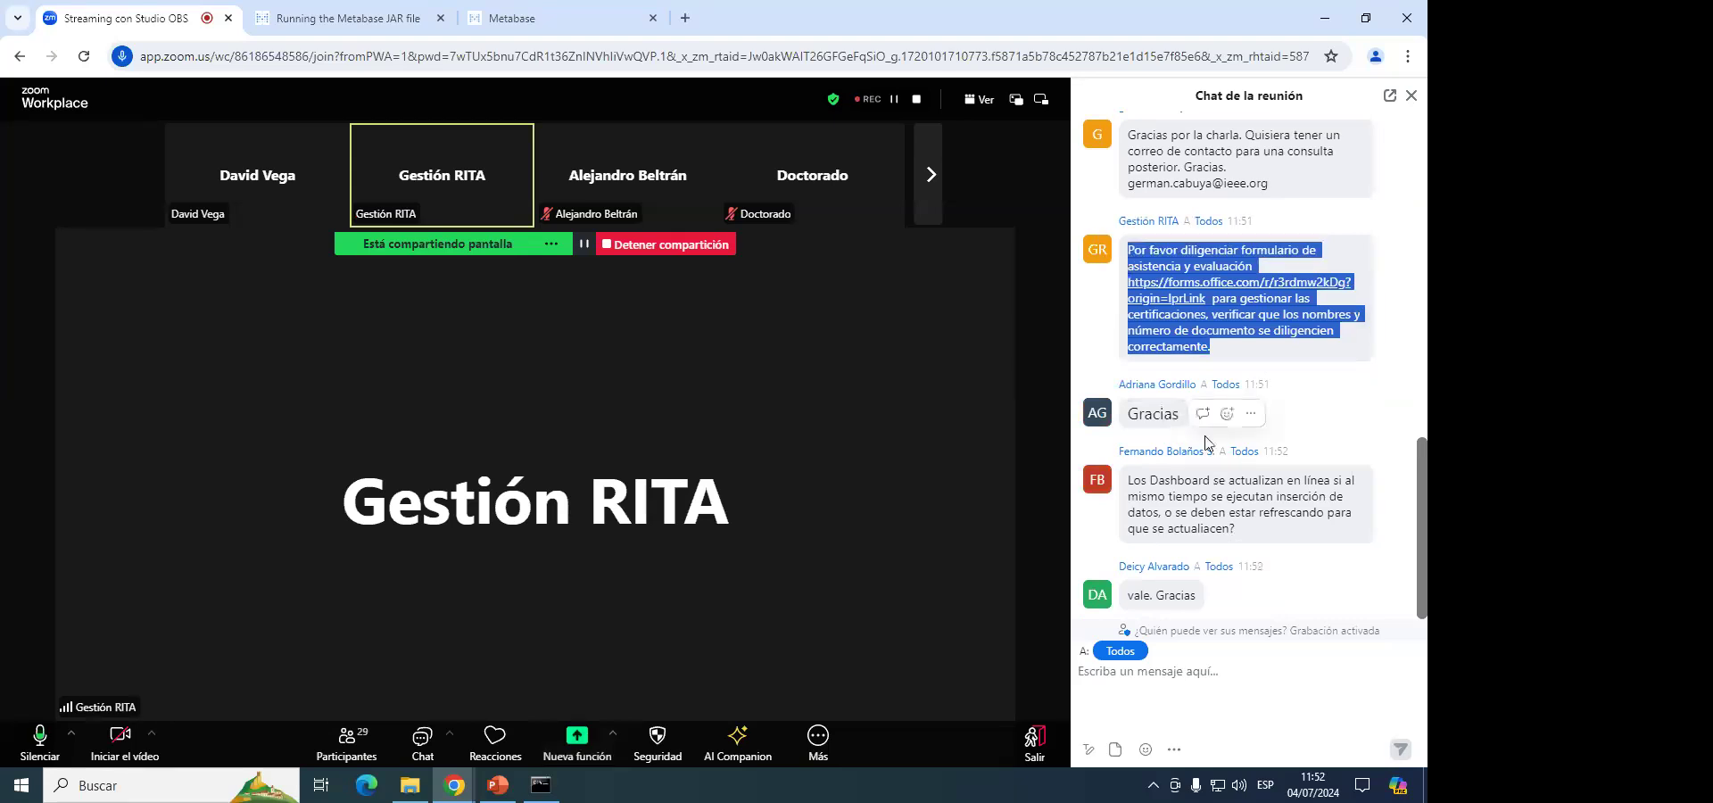
pyautogui.click(1195, 669)
pyautogui.write('Por favor diligenciar formulario de asistencia y evaluación https://forms.office.com/r/r3rdmw2kDg?origin=lprLink para gestionar las certificaciones, verificar que los nombres y número de documento se diligencien correctamente.')
pyautogui.press('Return')
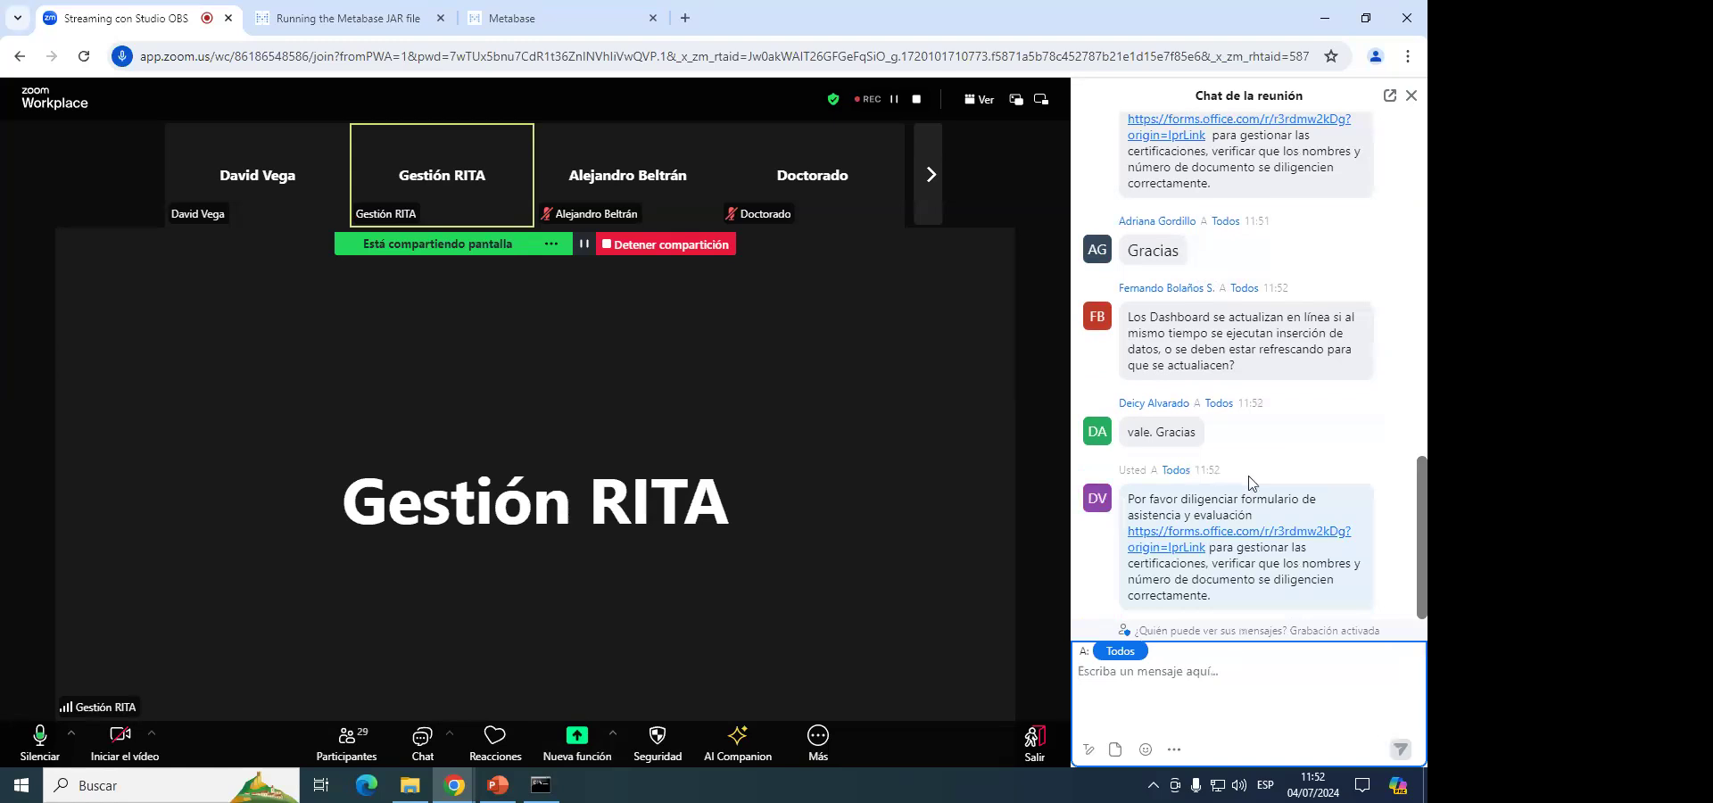
# Look back through the meeting chat and mute the microphone.
pyautogui.scroll(10, 1267, 482)
pyautogui.scroll(-10, 1273, 481)
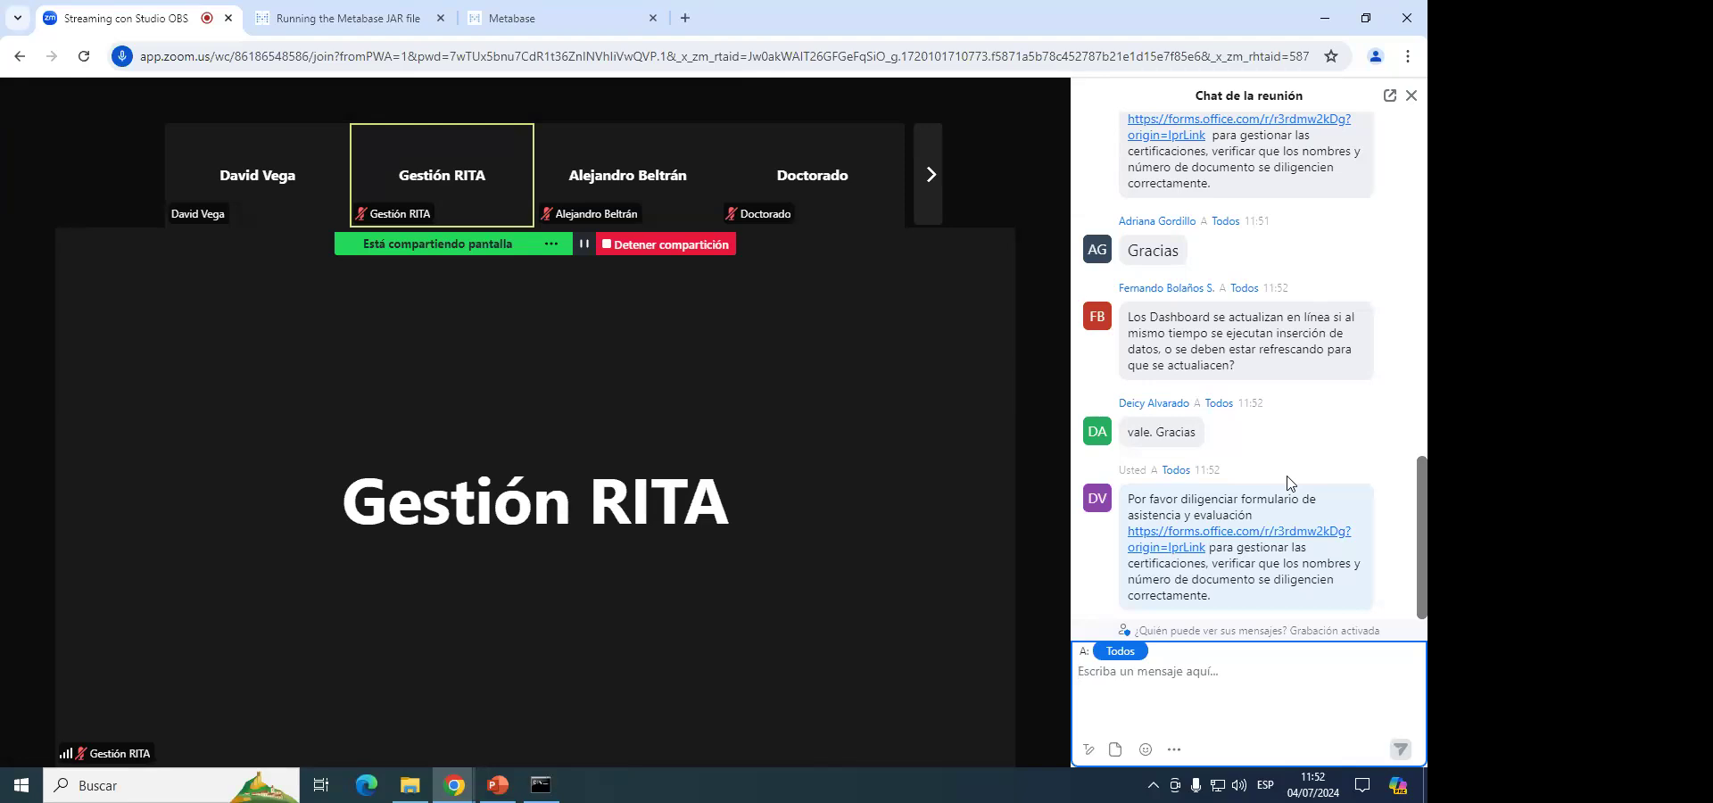
pyautogui.hotkey('alt', 'a')
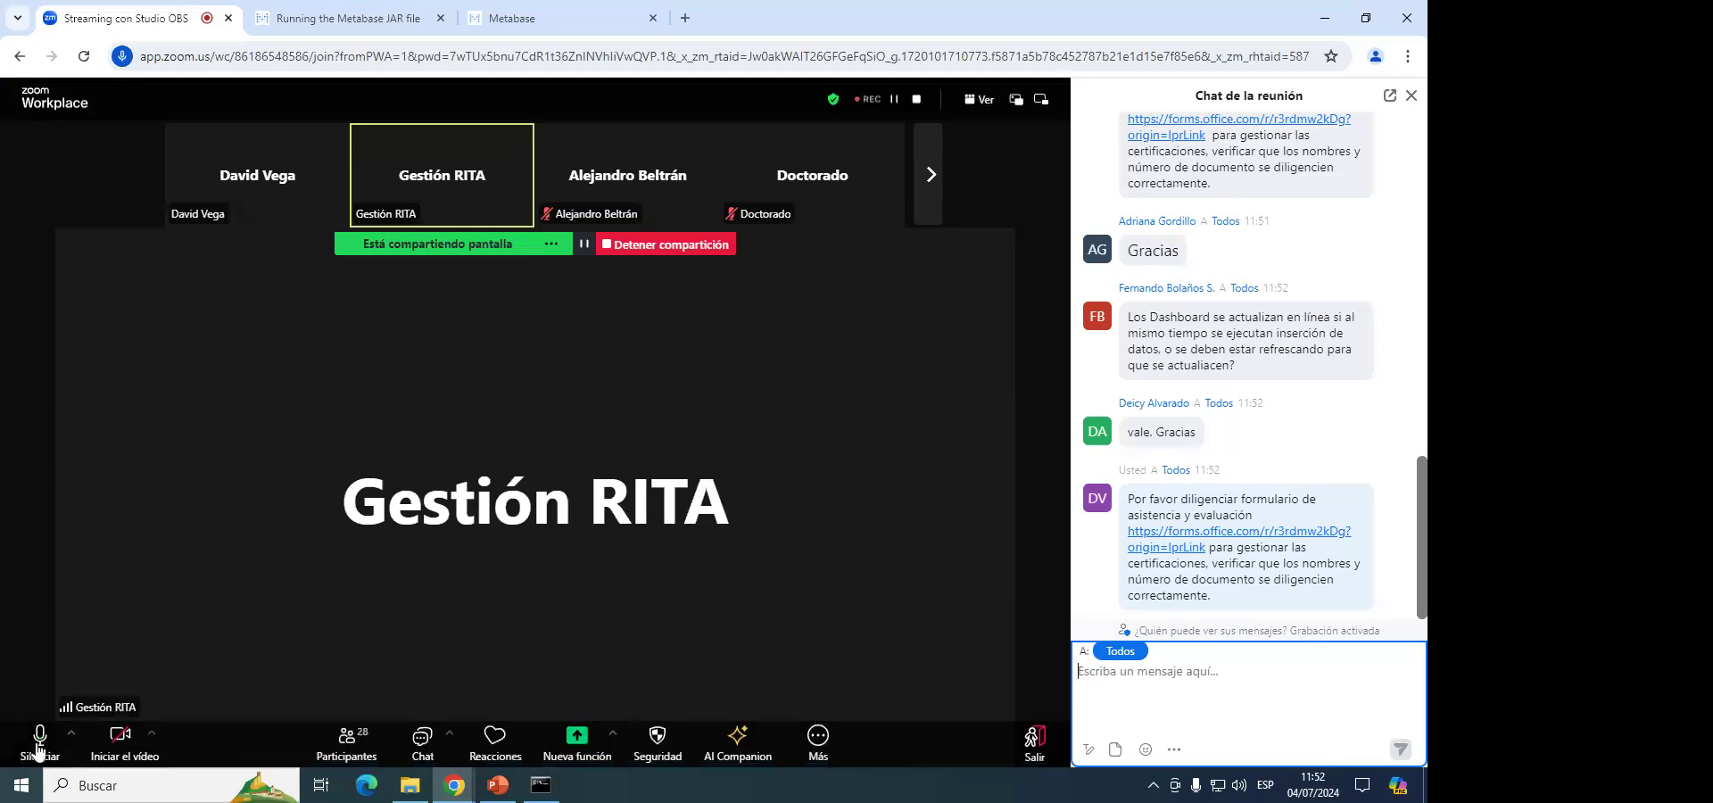
pyautogui.click(40, 738)
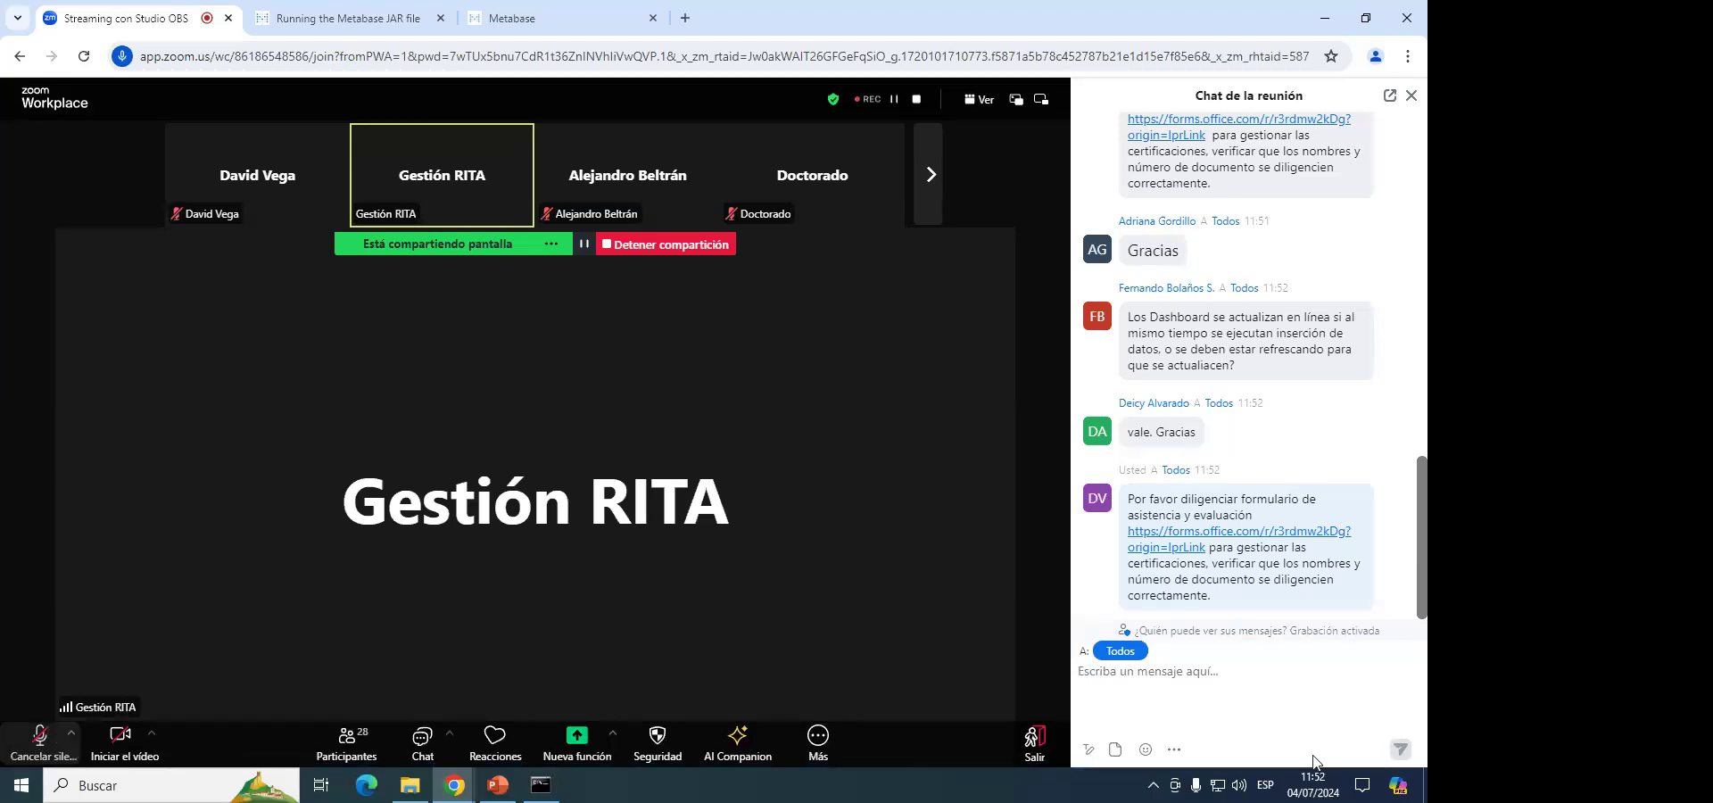
# Check the meeting chat for the latest replies to the resent form message.
pyautogui.scroll(10, 1338, 337)
pyautogui.scroll(-4, 1341, 419)
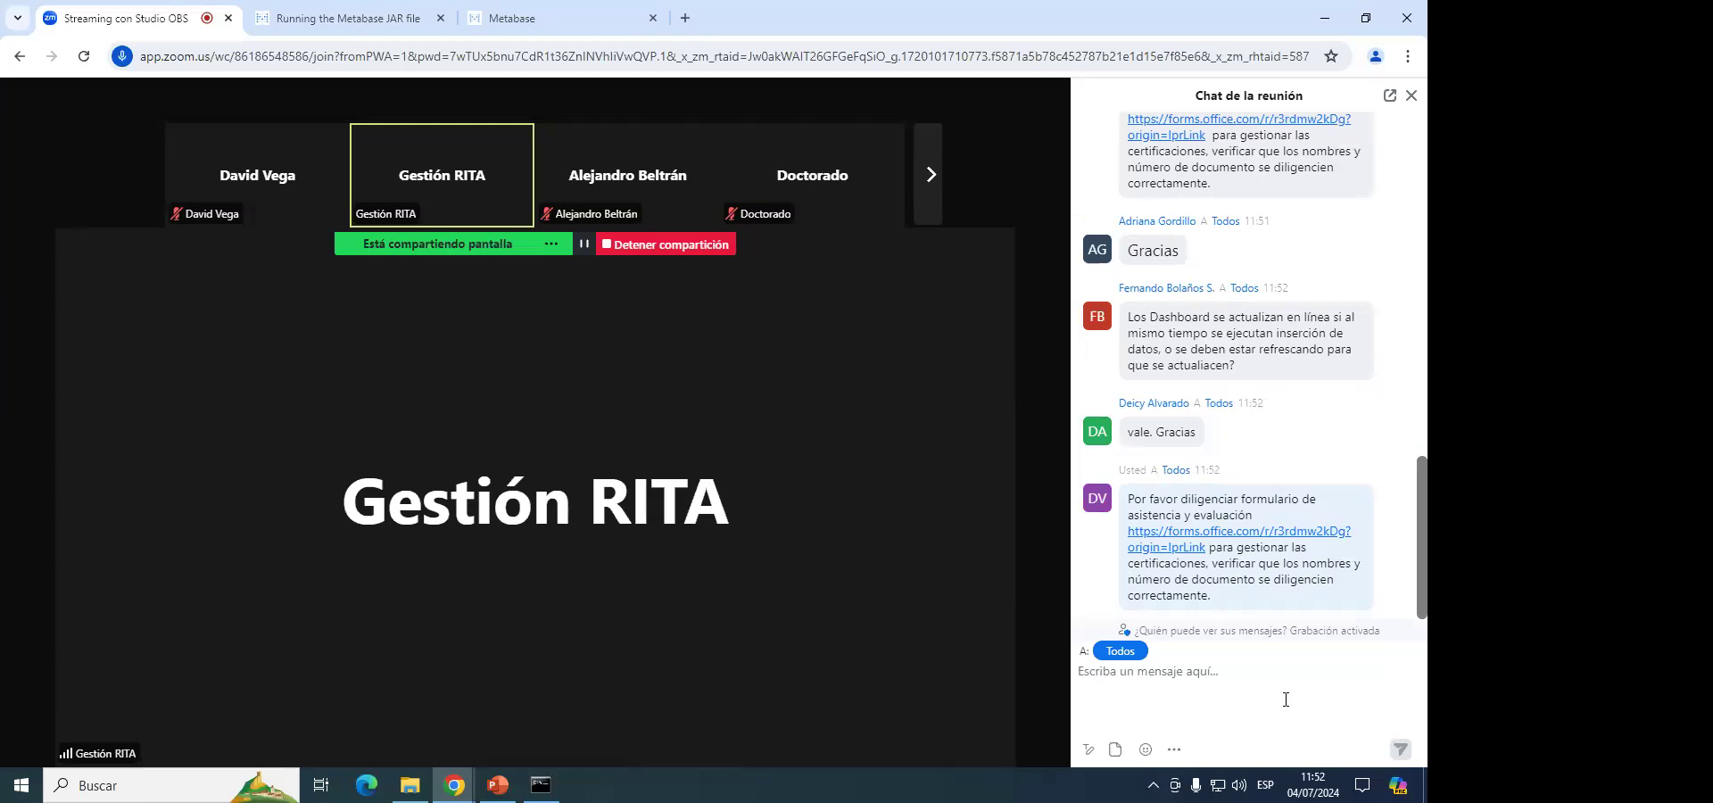
pyautogui.scroll(1, 1284, 699)
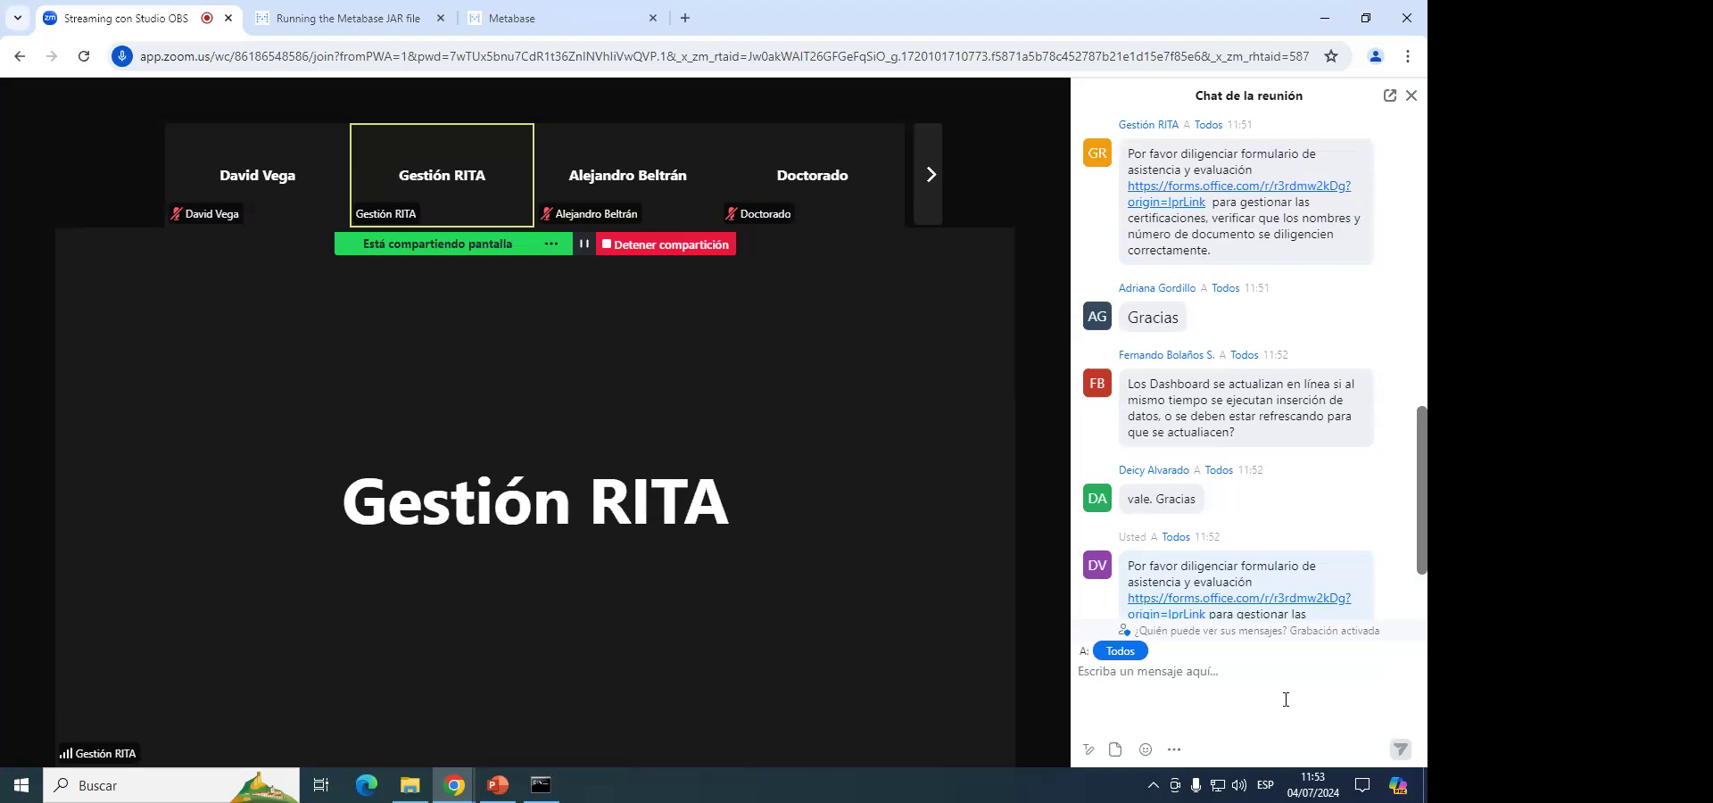
pyautogui.scroll(-3, 1329, 487)
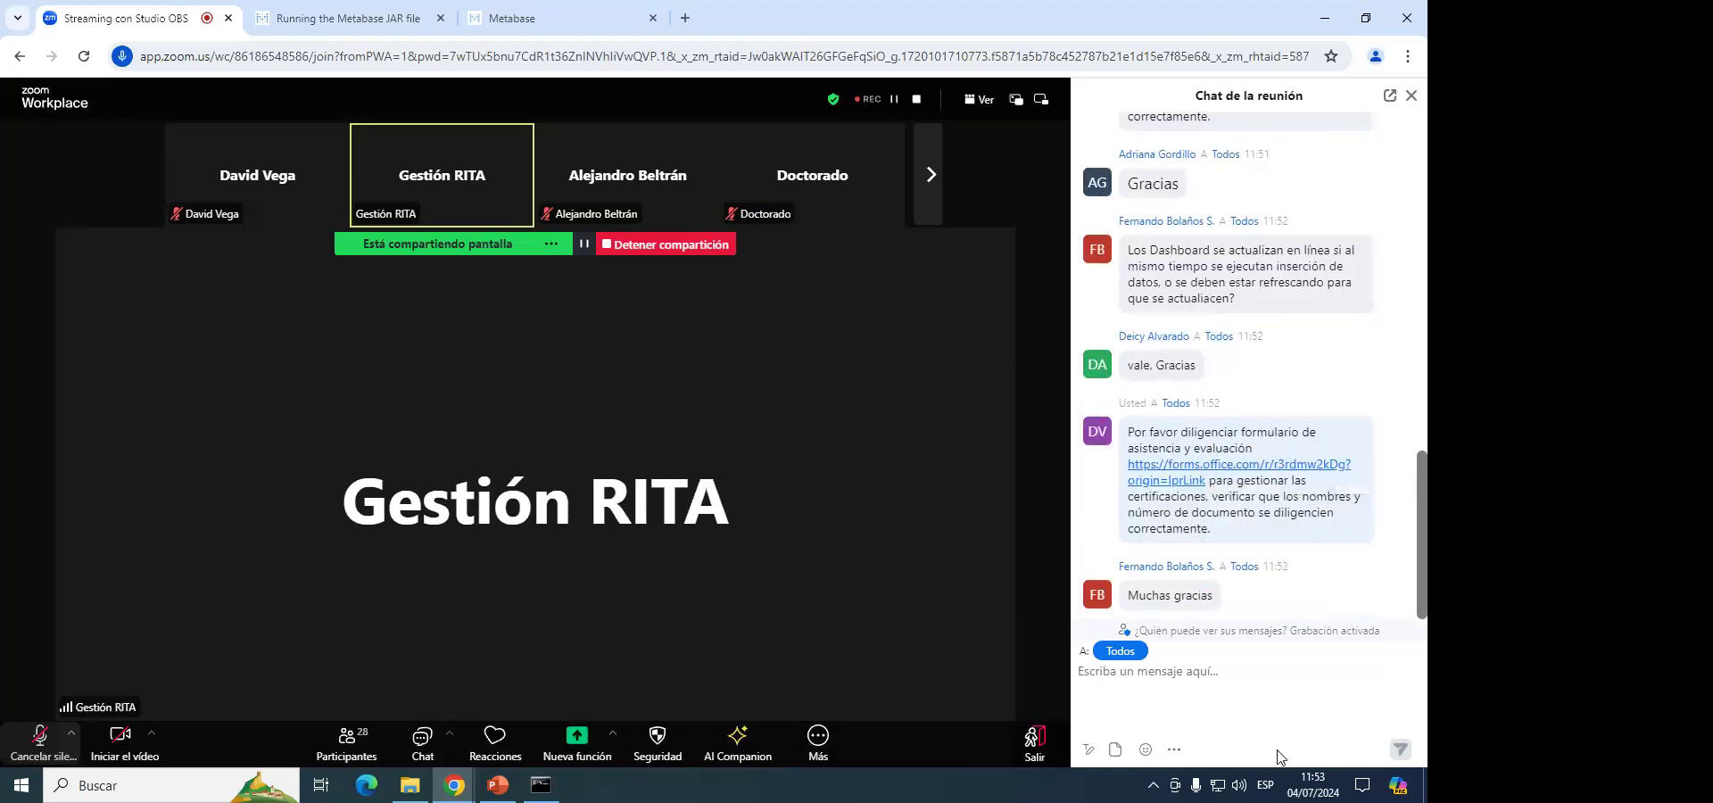
pyautogui.click(1250, 797)
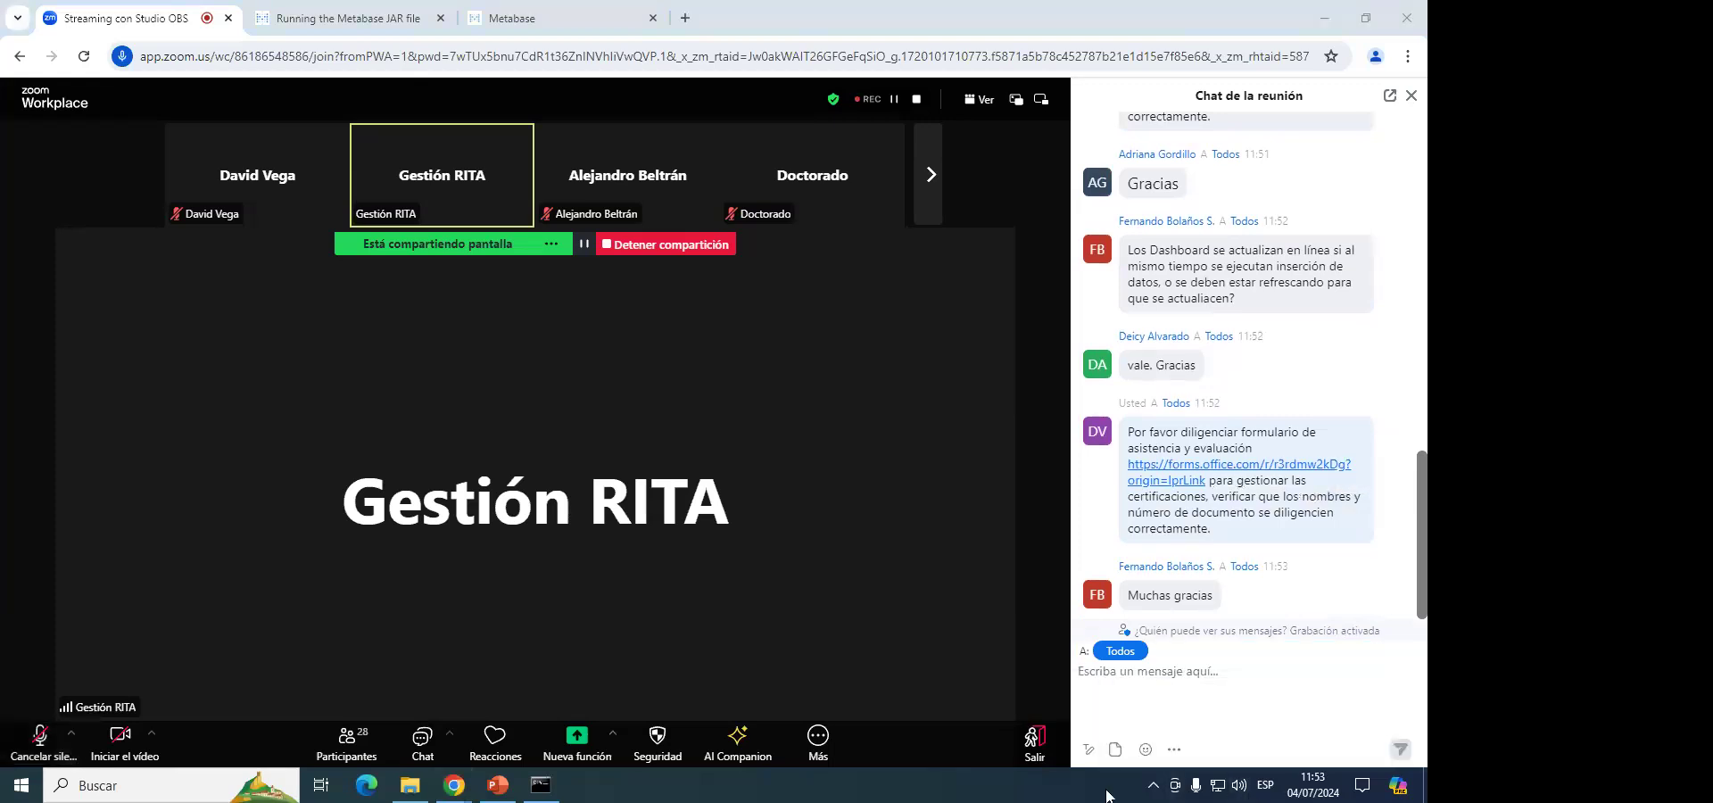
pyautogui.moveTo(692, 217)
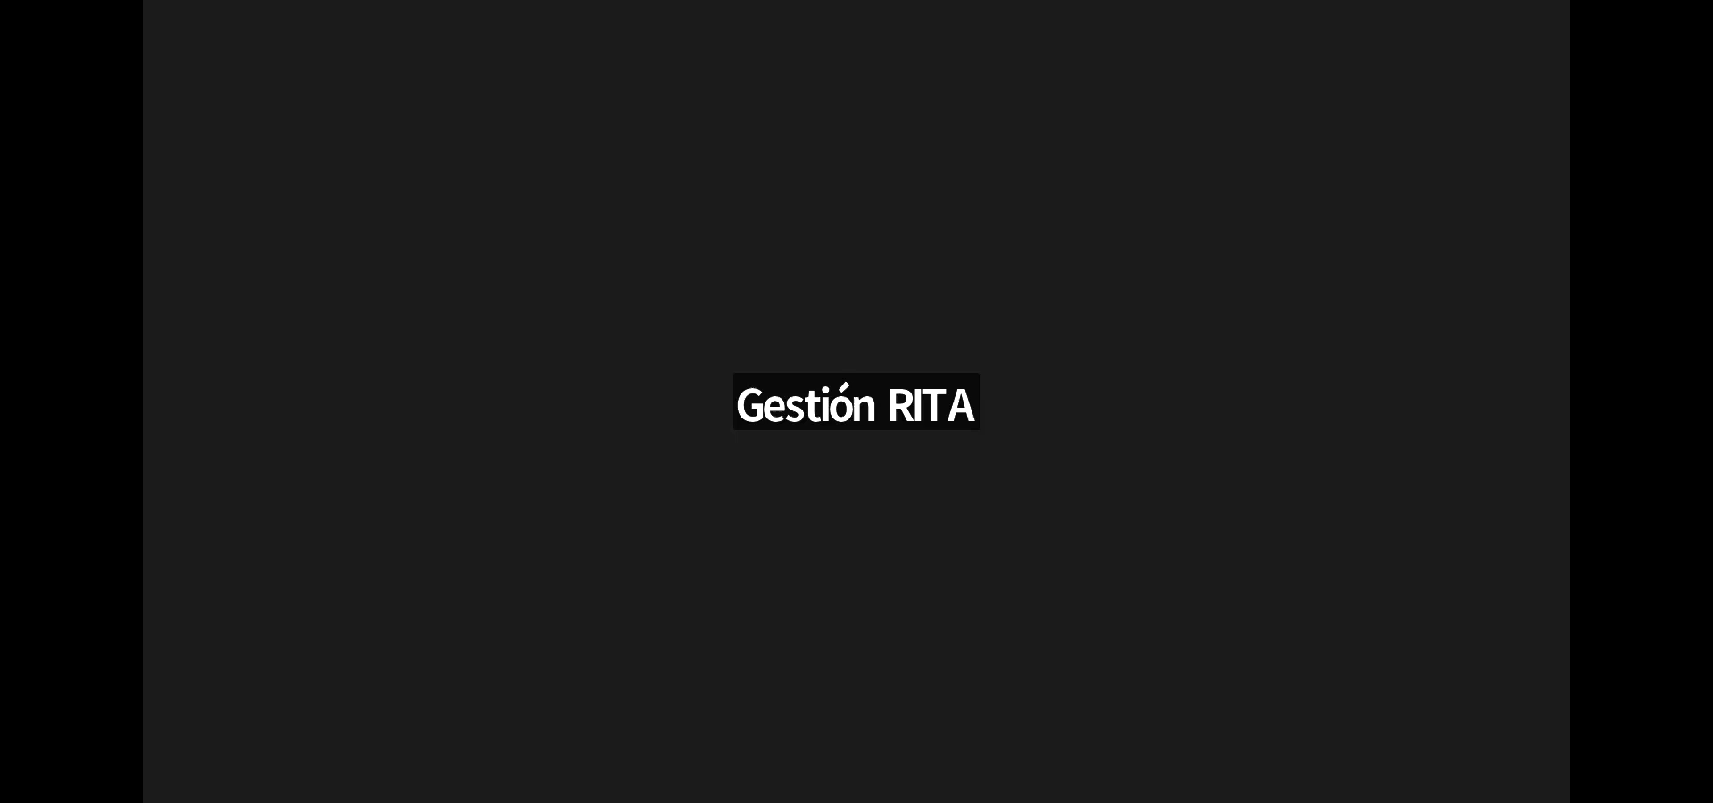